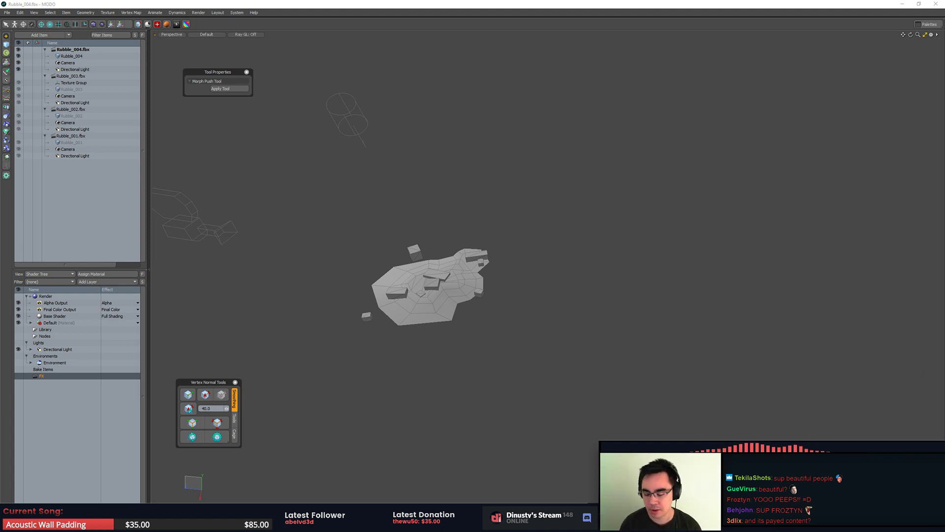
Step: Examine the Rubble_004 mesh from several angles and up close
left_click(849, 336)
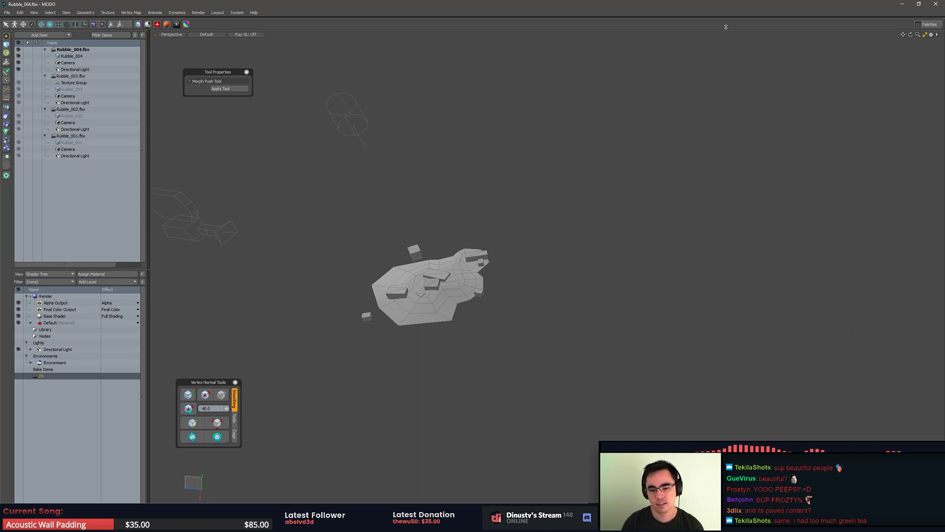
left_click_drag(686, 217, 689, 257, "ctrl+alt")
left_click_drag(690, 257, 755, 257, "alt+shift")
key("5")
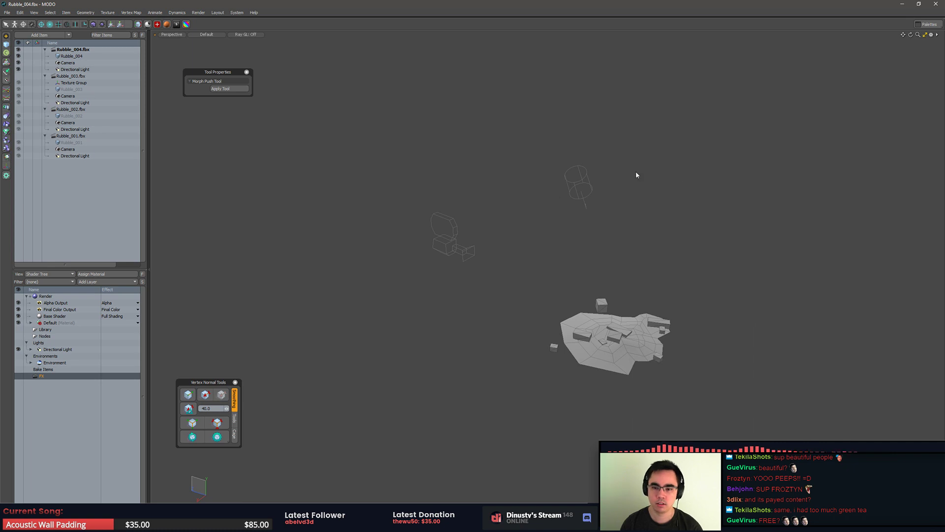
left_click_drag(637, 175, 453, 246)
left_click(416, 148)
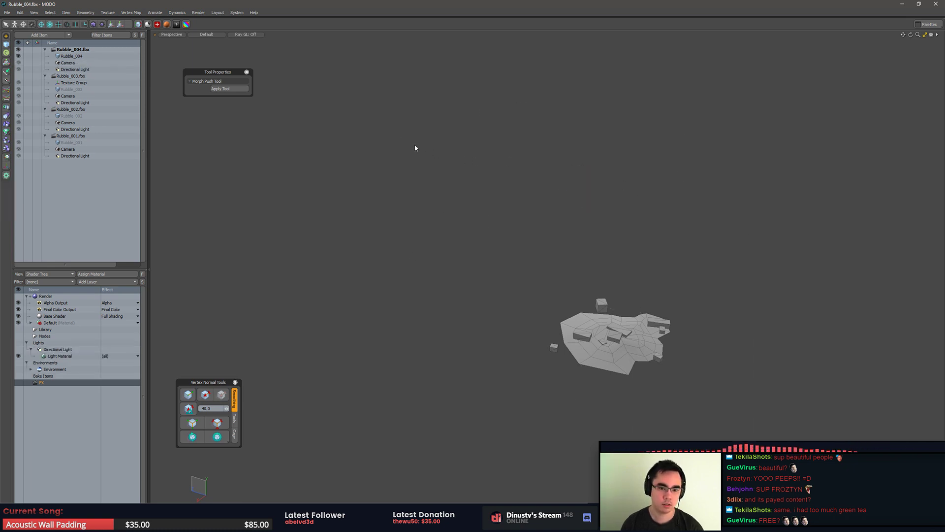
left_click_drag(415, 147, 490, 210, "alt")
left_click_drag(490, 210, 507, 234, "alt+shift")
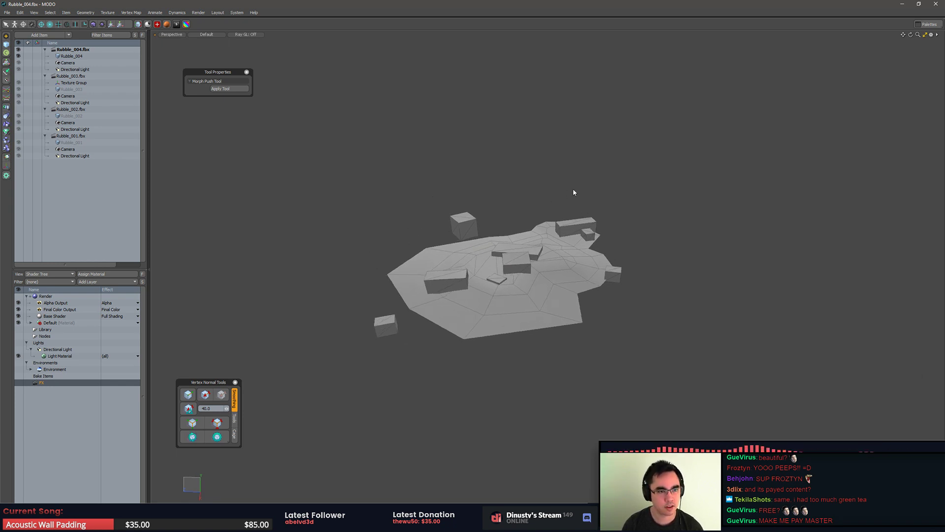
left_click_drag(418, 223, 458, 204, "alt")
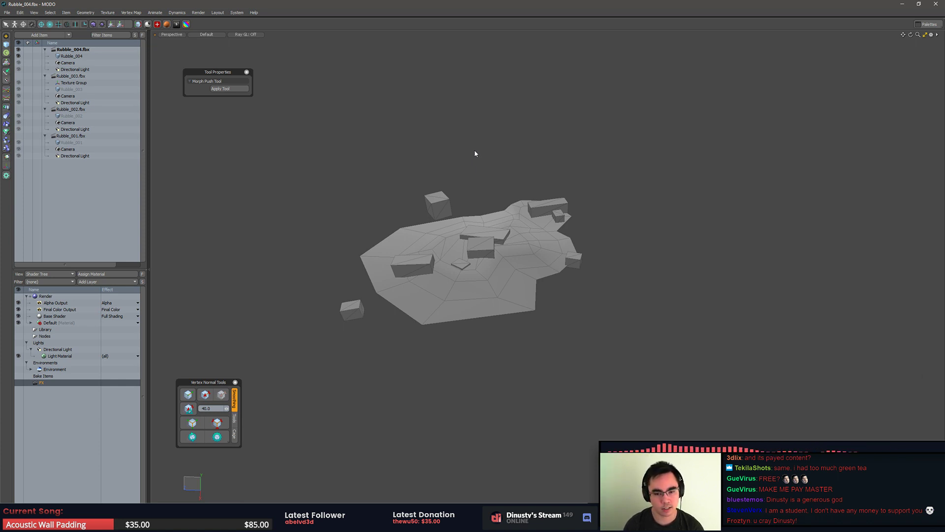
Step: Select the Rubble_004 mesh and inspect its polygons and edges
left_click(506, 257)
left_click(528, 212)
key("3")
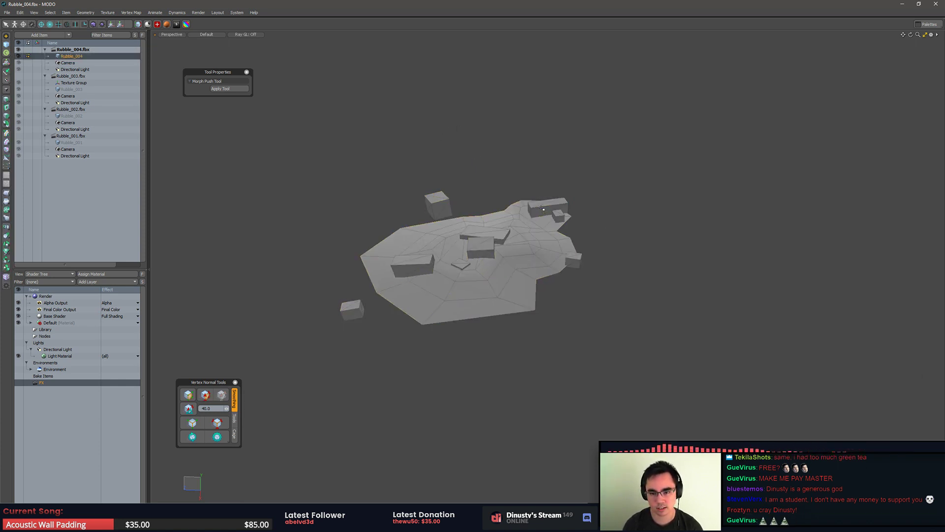
key("2")
key("3")
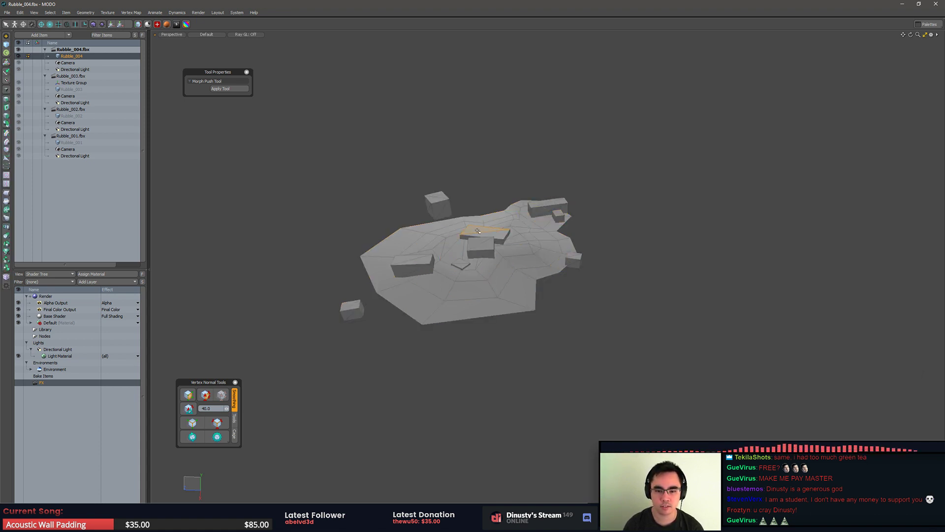
left_click_drag(530, 217, 540, 245, "alt+shift")
left_click_drag(540, 246, 539, 228, "alt")
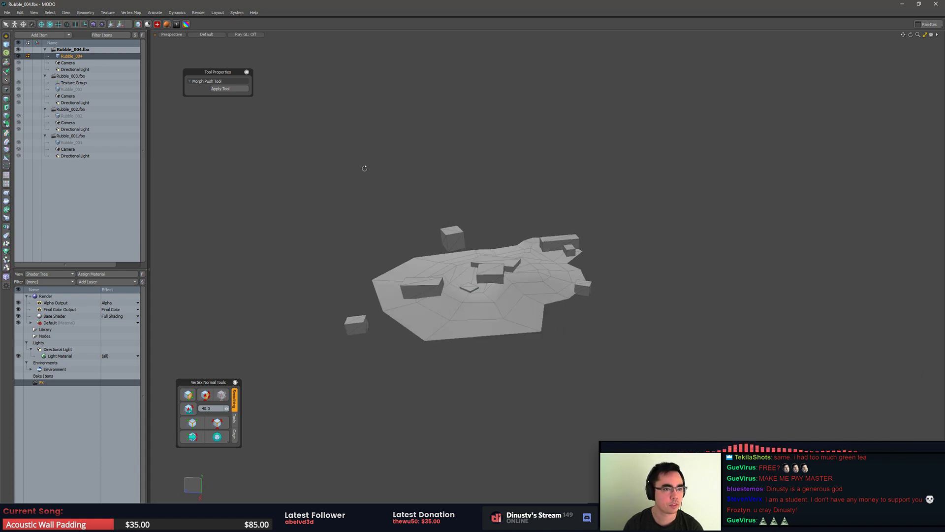
Step: Switch to the Rubble_001.fbx scene and examine the Rubble_001 mesh
left_click(81, 135)
left_click(98, 130)
left_click(97, 142)
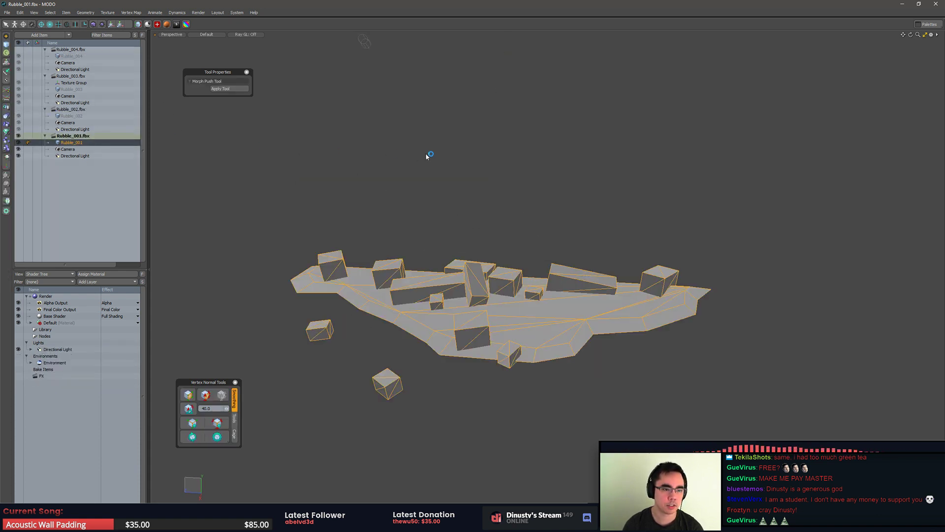
left_click_drag(429, 152, 500, 187, "alt")
left_click(499, 186)
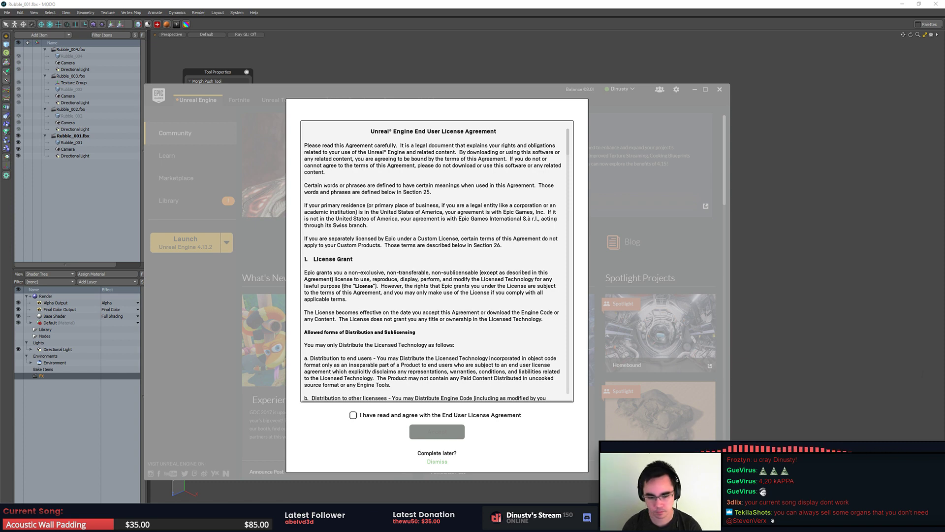
Step: Open the Stream folder in File Explorer and move its window to the other monitor
key("super")
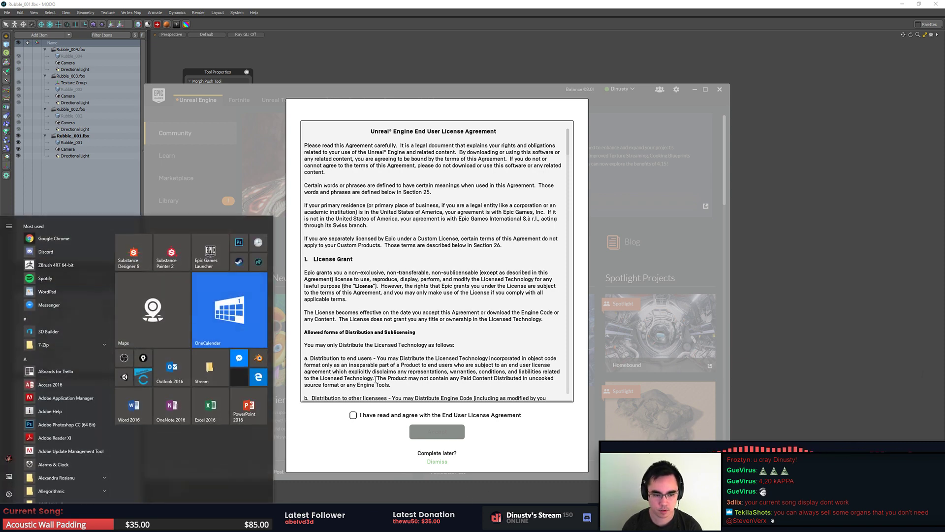
left_click(211, 368)
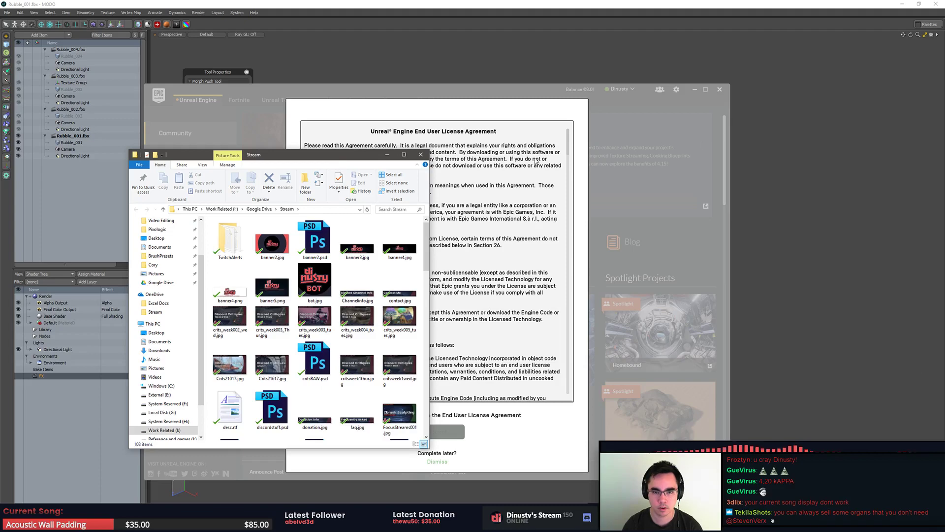
left_click_drag(339, 158, 943, 113)
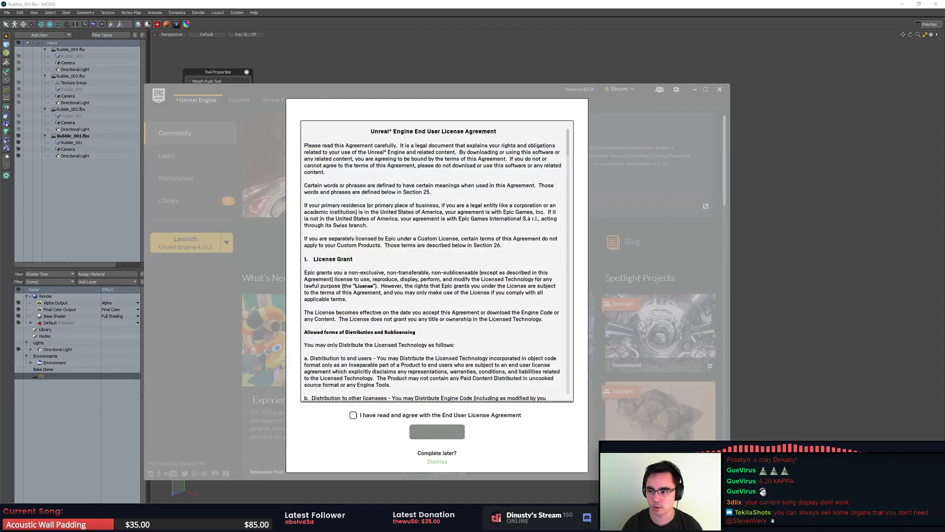
Step: Accept the Unreal Engine End User License Agreement and launch MyProject from the library
left_click(380, 417)
left_click(437, 431)
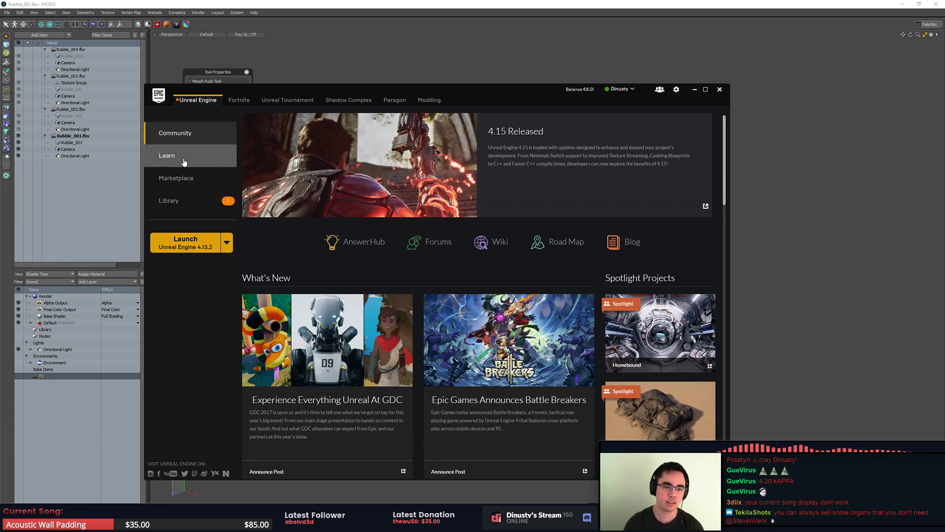
left_click(186, 202)
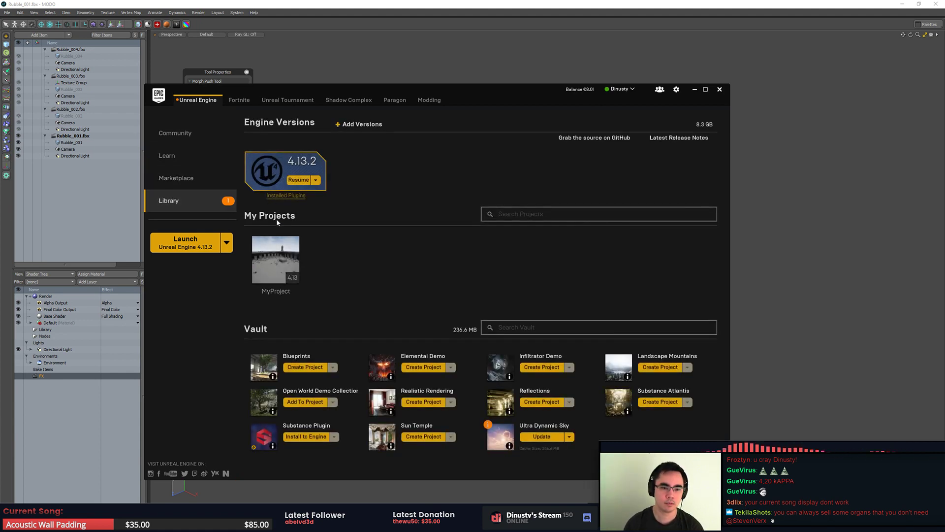
double_click(276, 259)
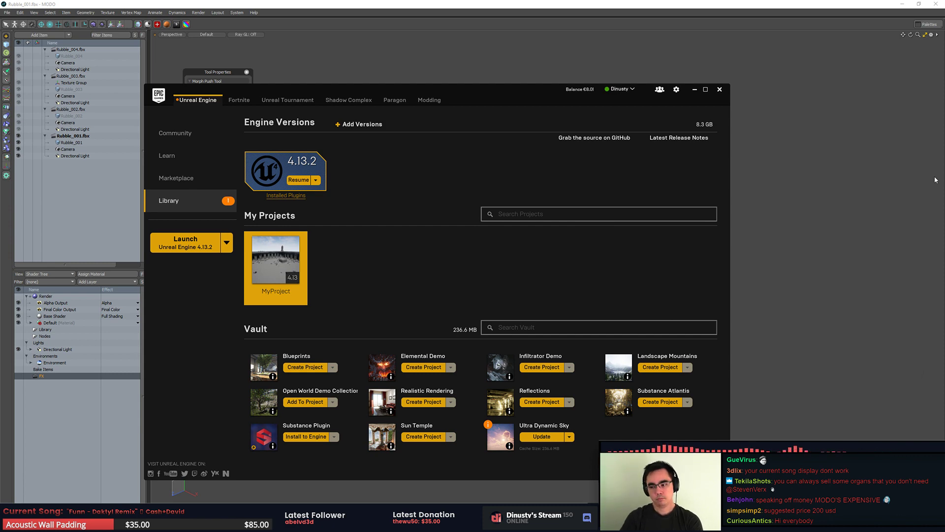
Step: Switch to the Unreal Editor and open the gym level from the ThirdPersonBP Maps folder
key("alt+Tab")
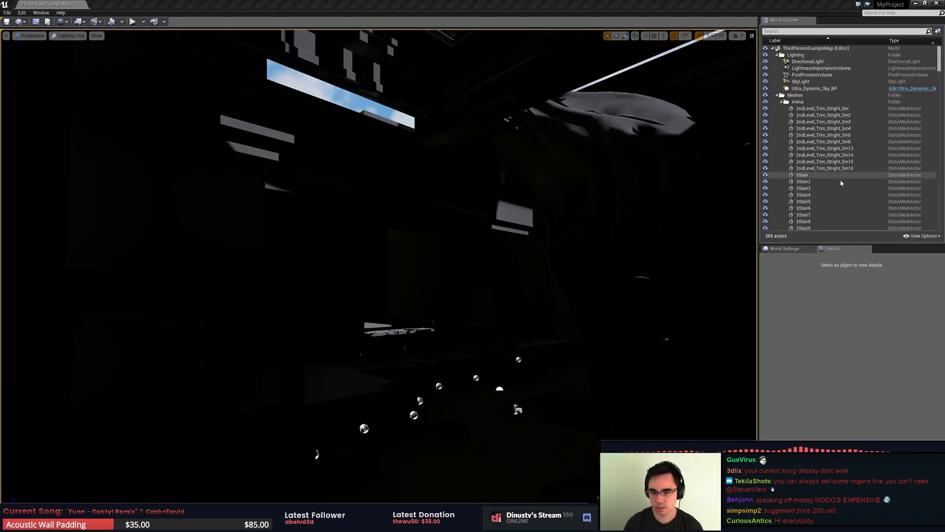
left_click(8, 13)
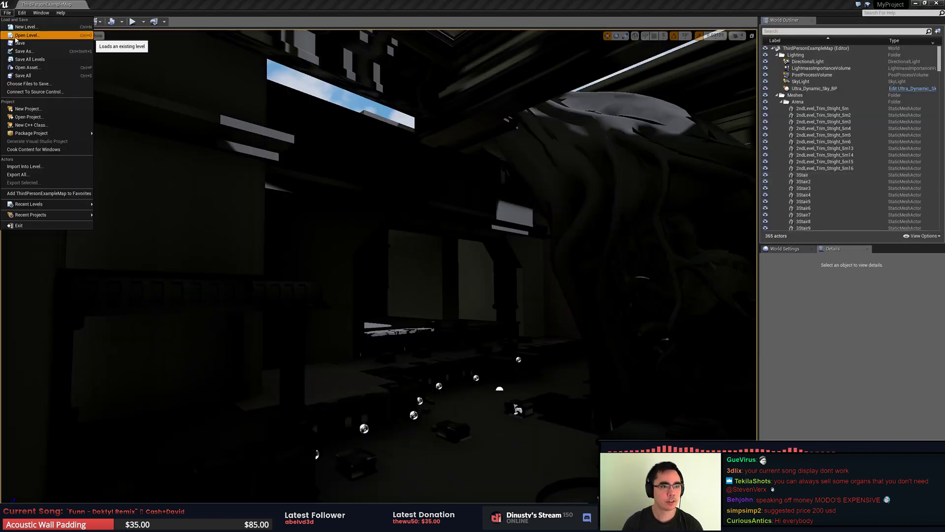
left_click(16, 37)
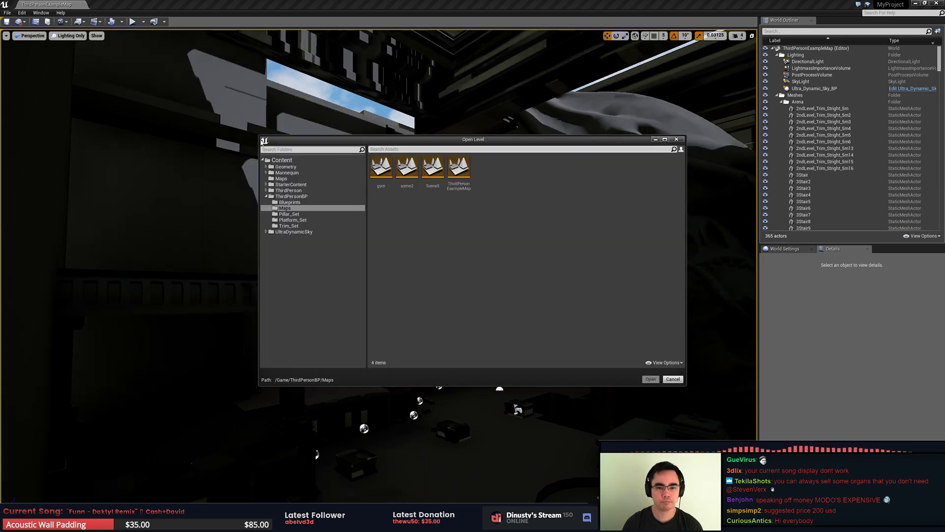
left_click(377, 170)
left_click(402, 177)
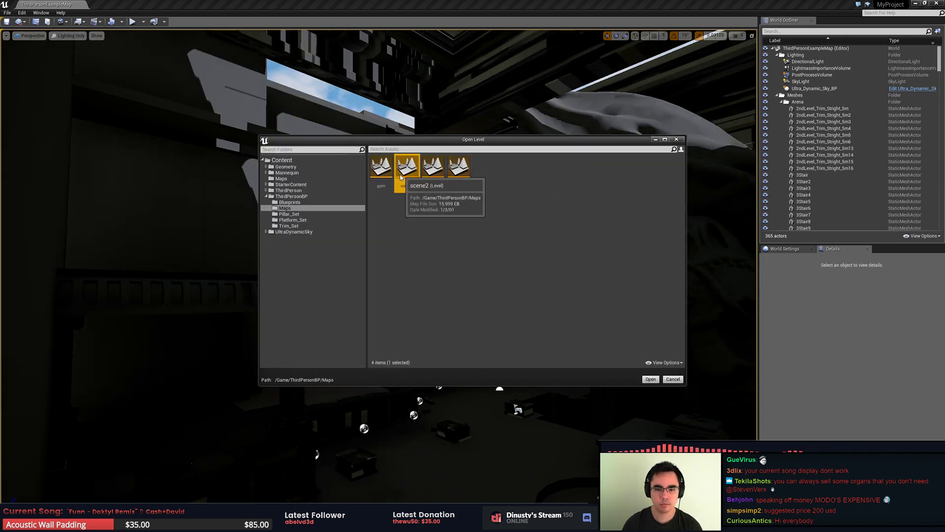
double_click(381, 168)
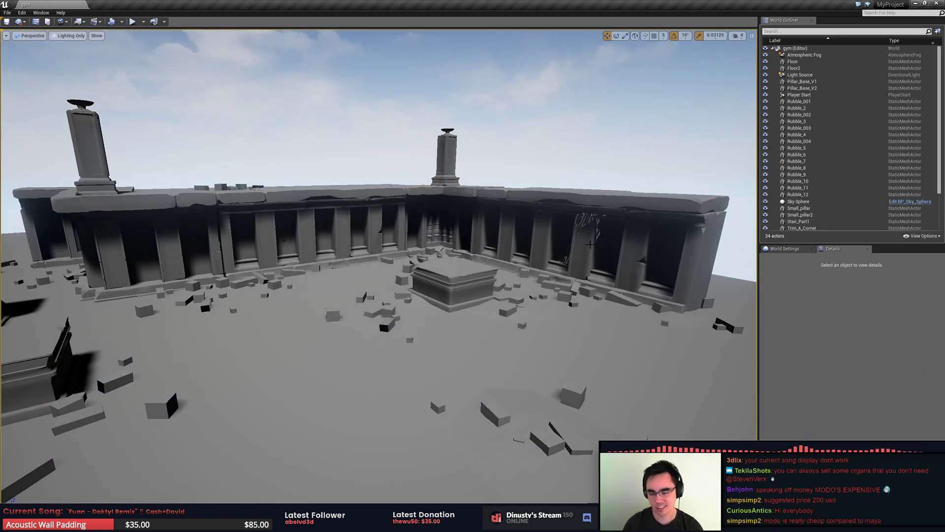
Step: Examine the gym level, checking the rubble pieces scattered in the open area, along the walls and around the platform
mouse_move(576, 245)
right_mouse_down()
mouse_move(543, 239)
mouse_move(576, 243)
right_mouse_up()
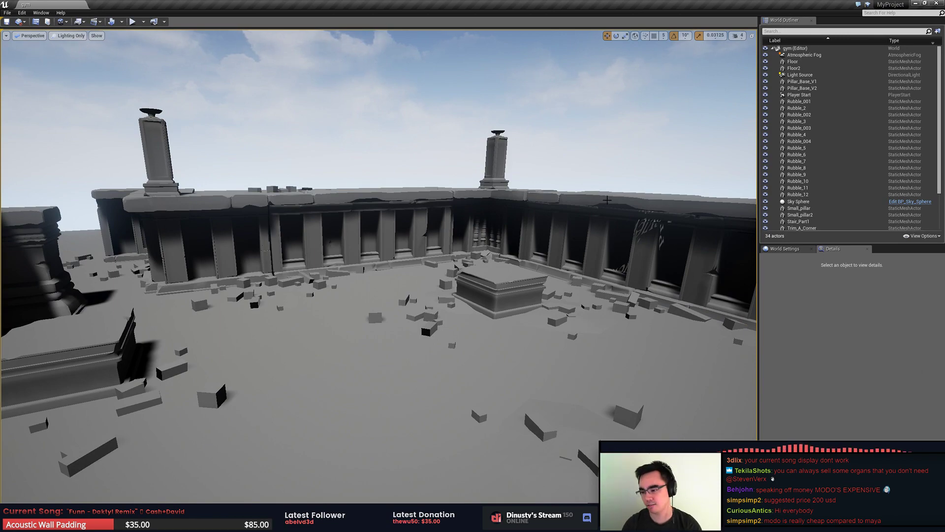
left_click(600, 171)
right_click_drag(587, 199, 579, 224)
key("Escape")
left_click(587, 333)
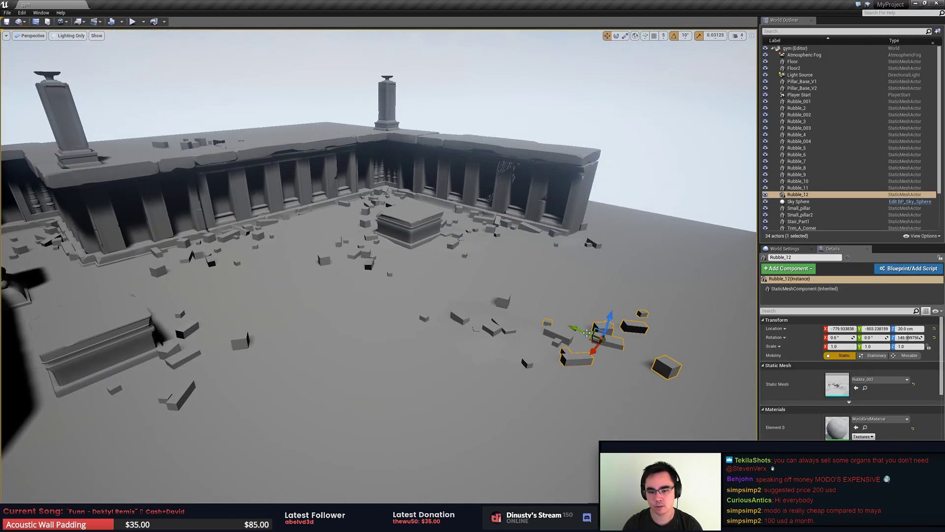
left_click(535, 334)
left_click(569, 341)
left_click(564, 341)
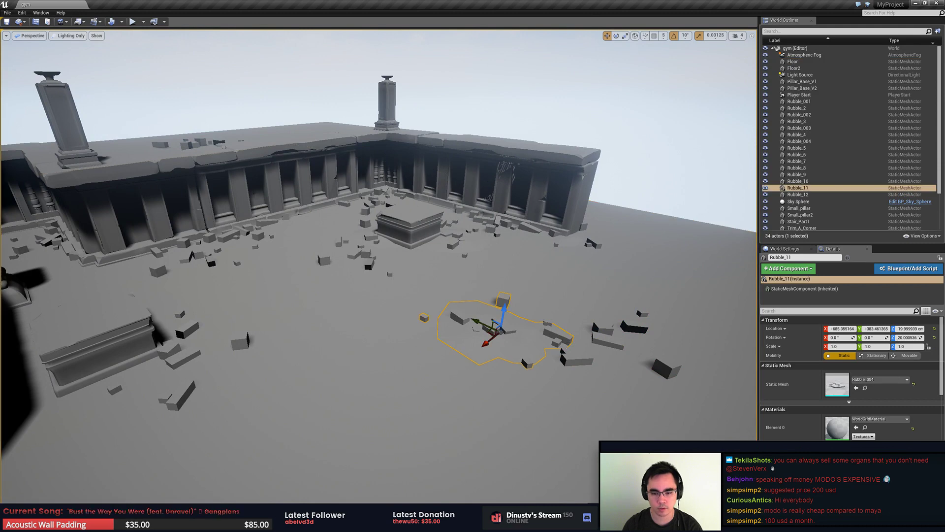
left_click(604, 329)
left_click(496, 222)
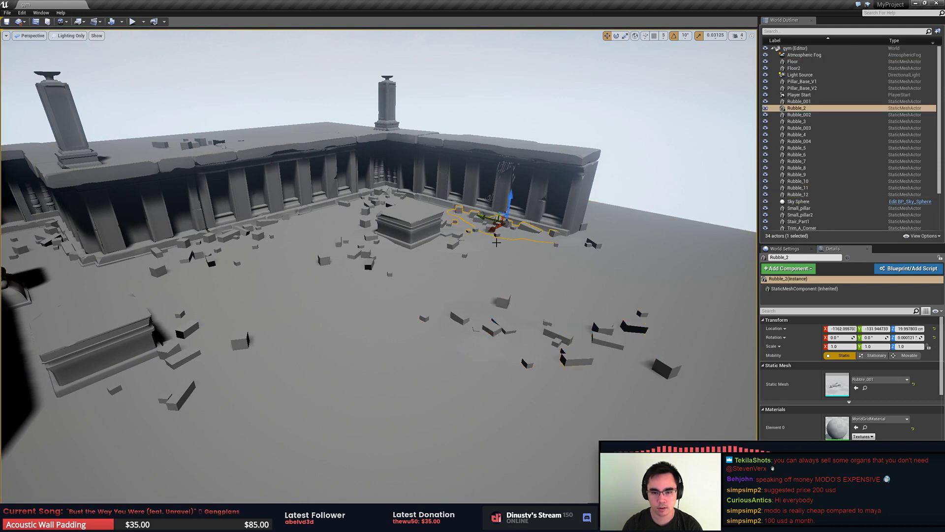
right_click_drag(457, 237, 457, 237)
left_click(404, 257)
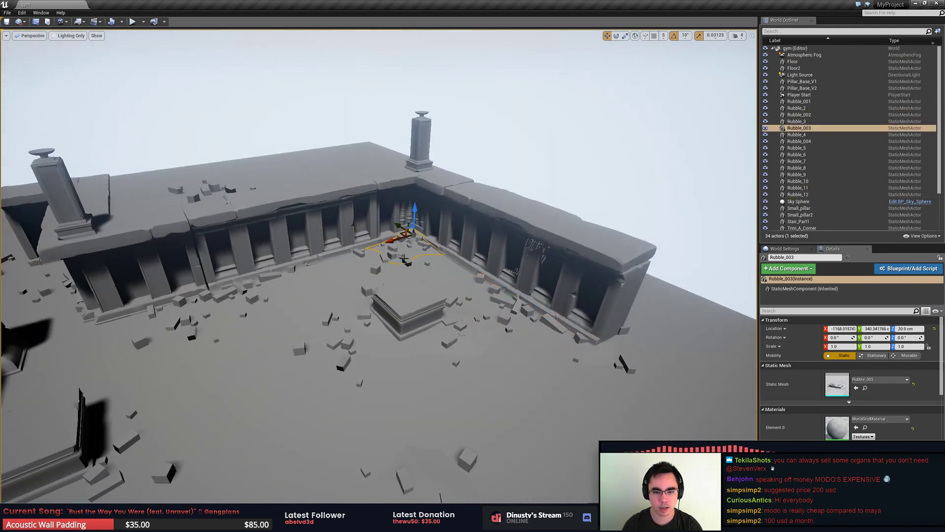
left_click(626, 359)
left_click(660, 347)
right_click_drag(553, 354, 553, 353)
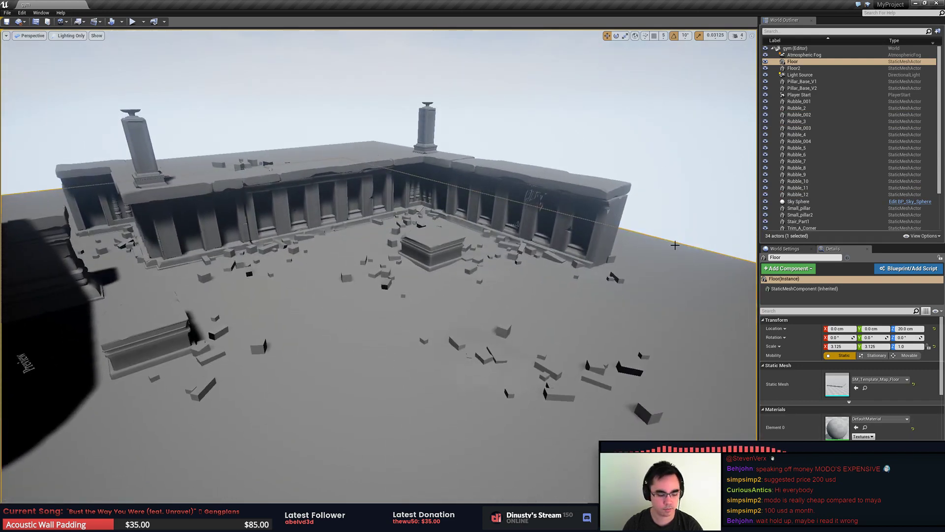
Step: Open the Content Browser and go to the Geometry/Meshes folder
left_click(48, 22)
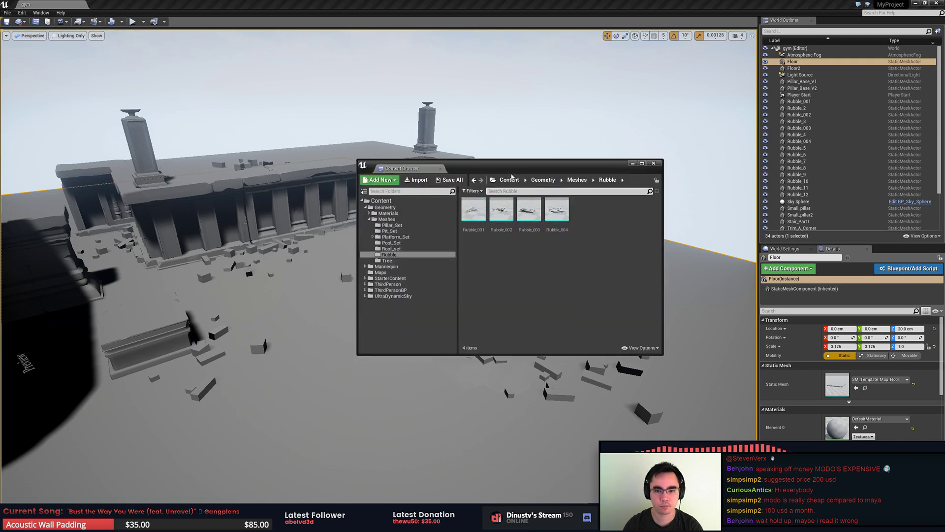
left_click(422, 209)
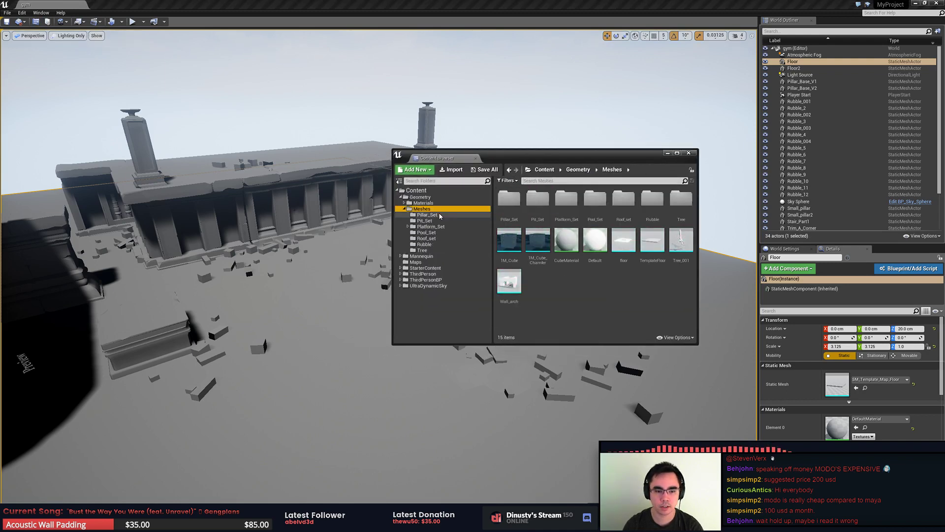
left_click_drag(438, 154, 458, 169)
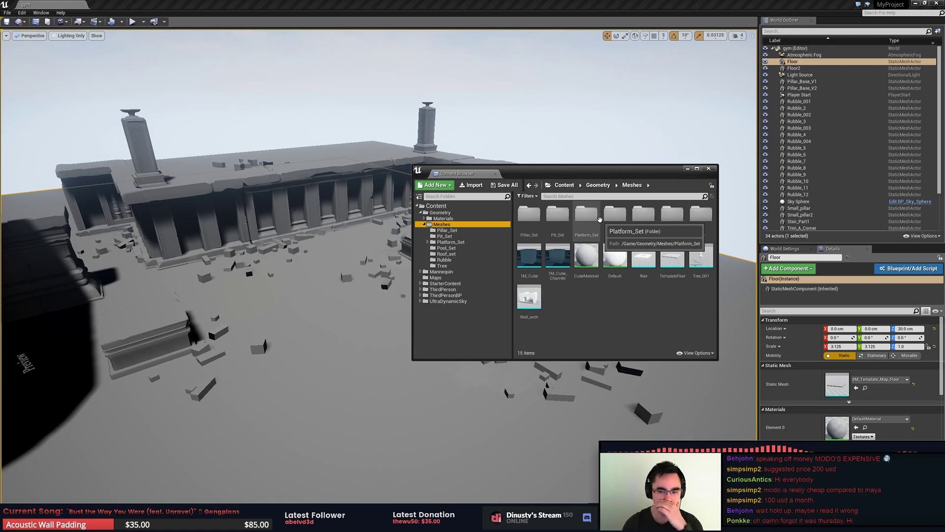
left_click(605, 310)
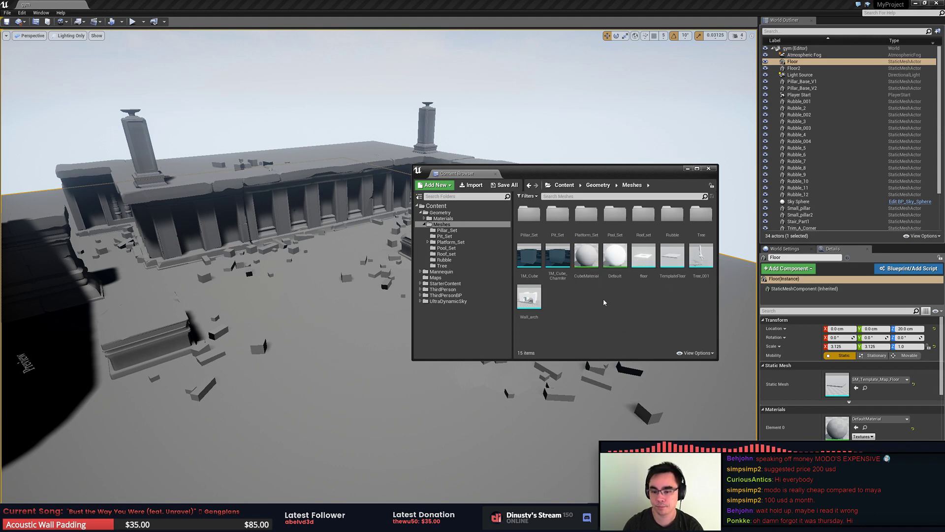
Step: Open the Default material and move its output node clear of the vector parameter node
double_click(615, 256)
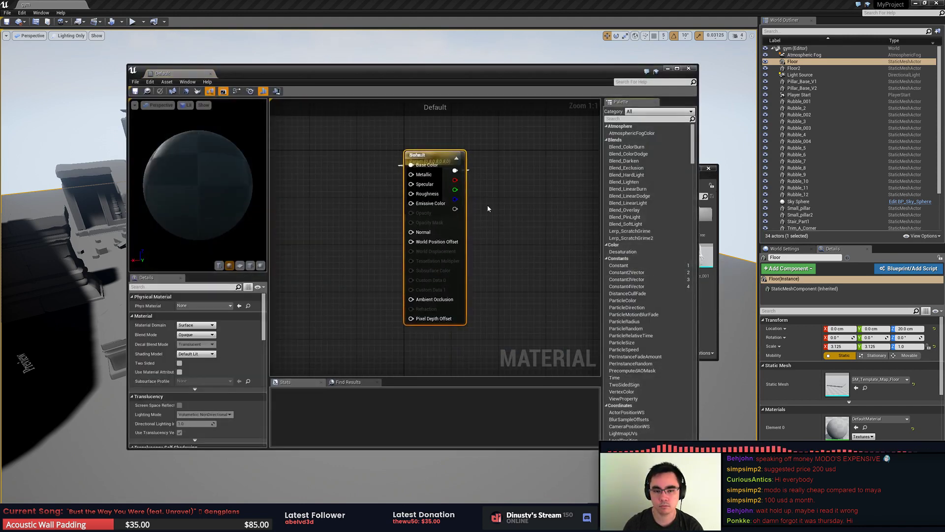
left_click_drag(438, 170, 528, 158)
Step: Darken the Default material's vector parameter to a light grey, apply the change and close the material
left_click(424, 190)
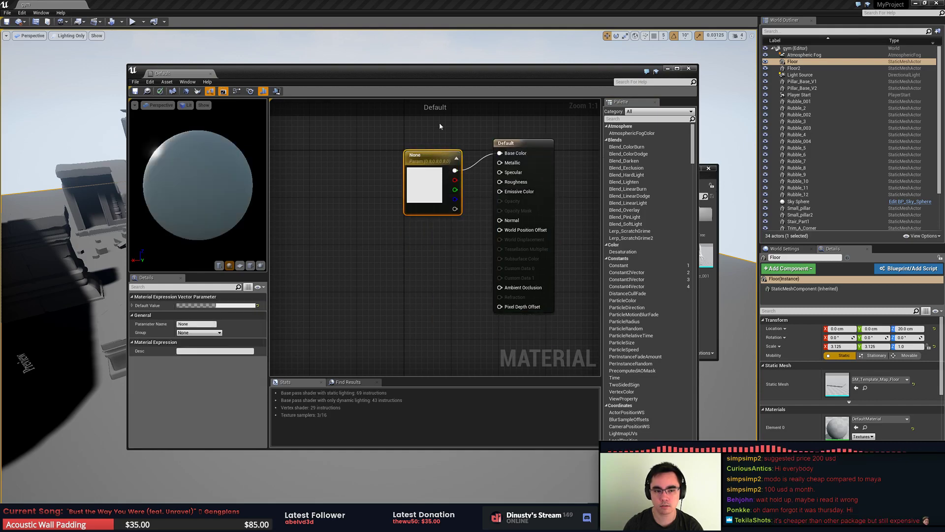
left_click_drag(433, 73, 492, 71)
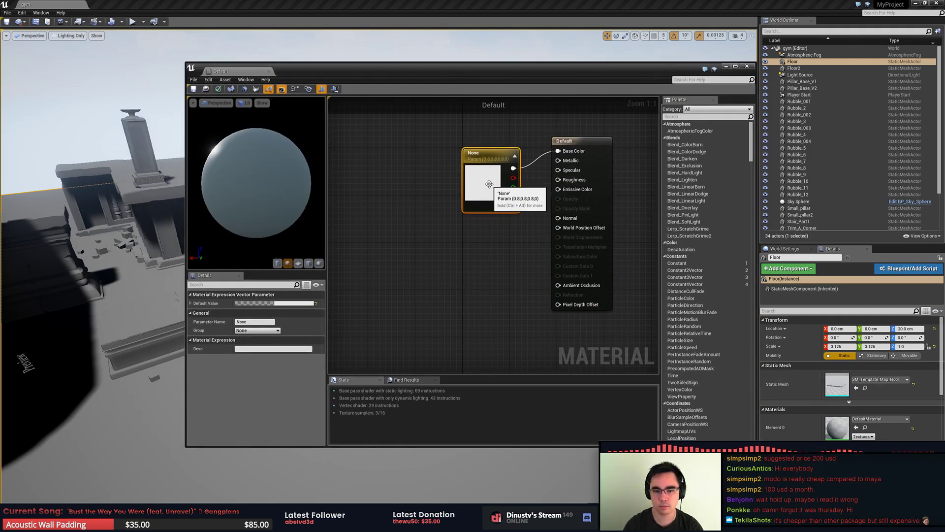
left_click(290, 304)
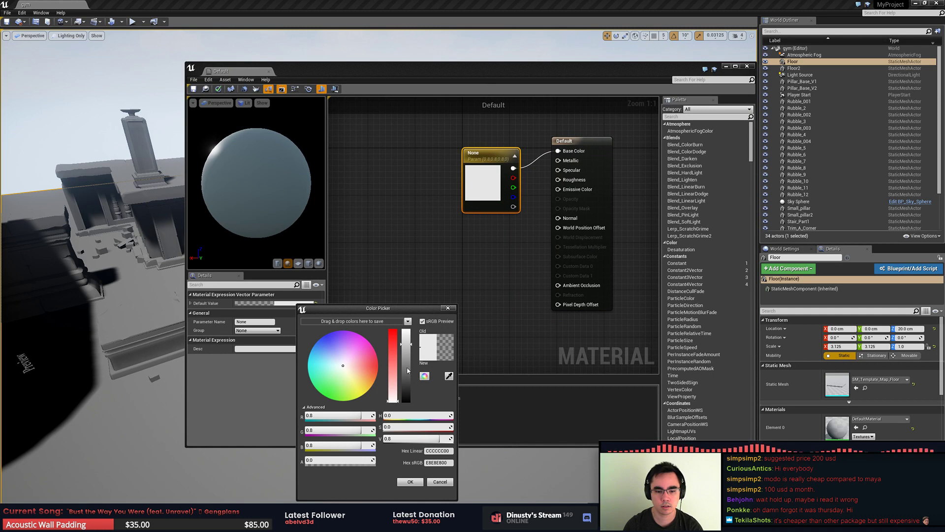
left_click(407, 364)
left_click(412, 482)
left_click(515, 302)
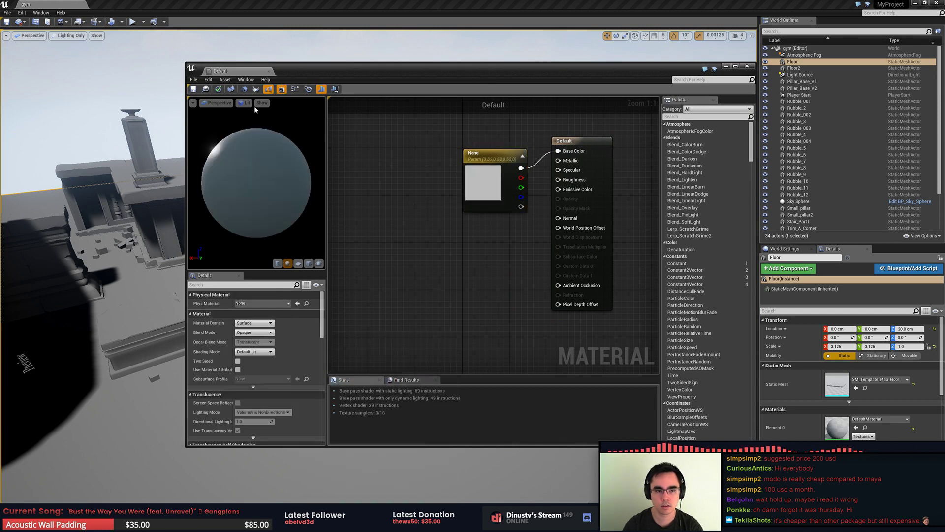
left_click(218, 89)
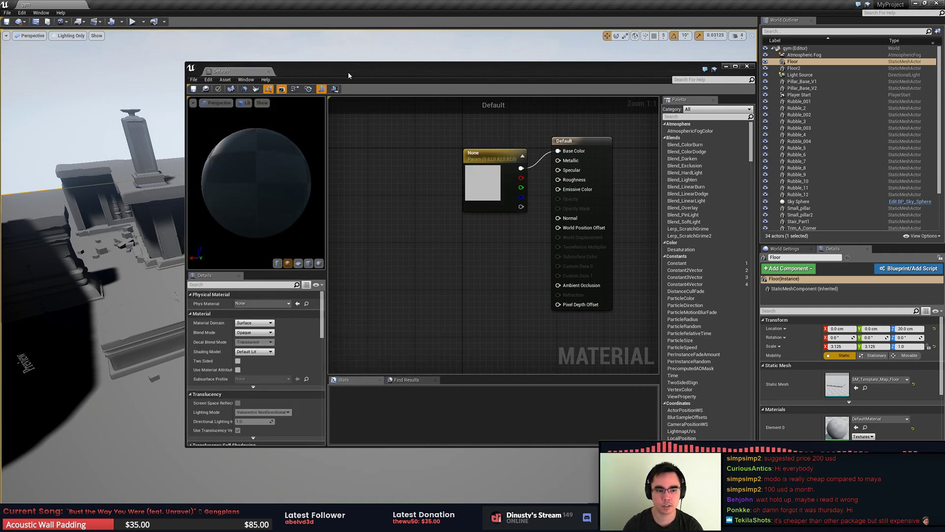
mouse_move(347, 72)
left_mouse_down()
mouse_move(525, 77)
mouse_move(348, 77)
left_mouse_up()
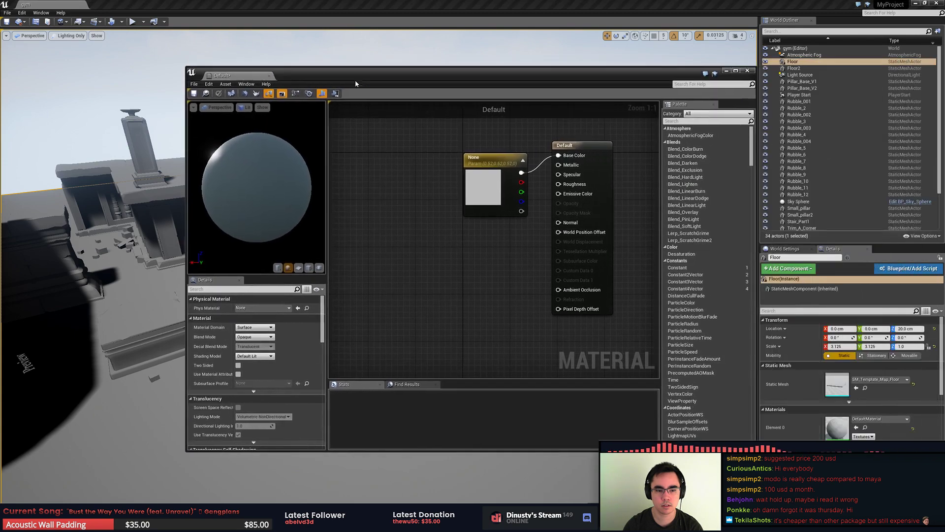
left_click(747, 70)
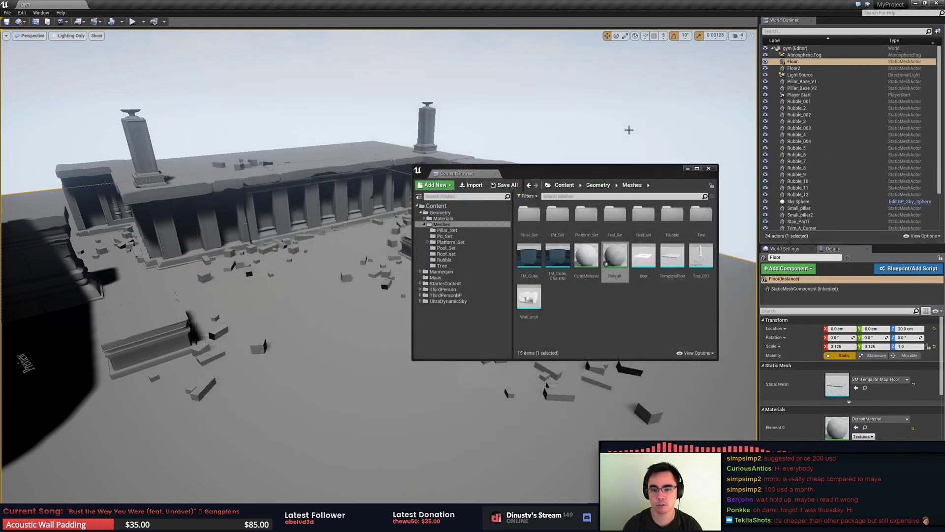
Step: Assign the Default material to the level's Floor mesh
left_click_drag(615, 256, 445, 367)
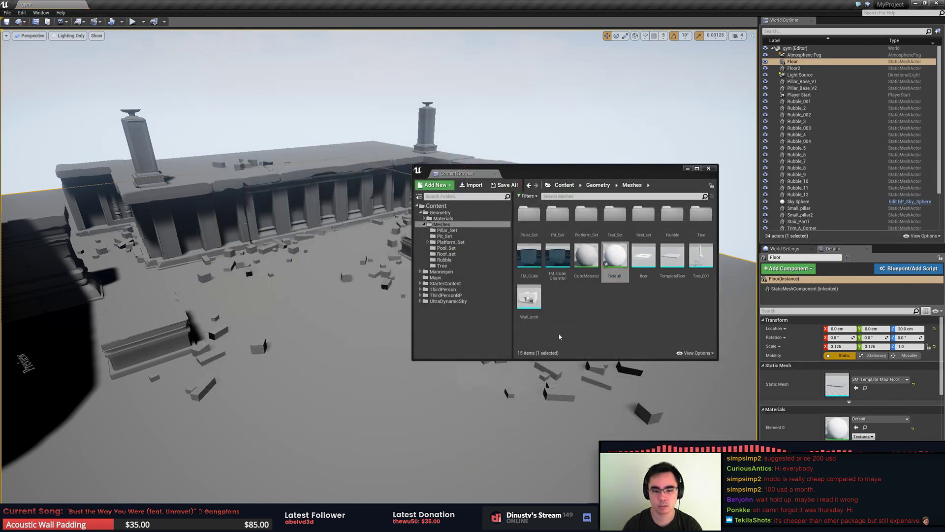
right_click(618, 260)
left_click(616, 264)
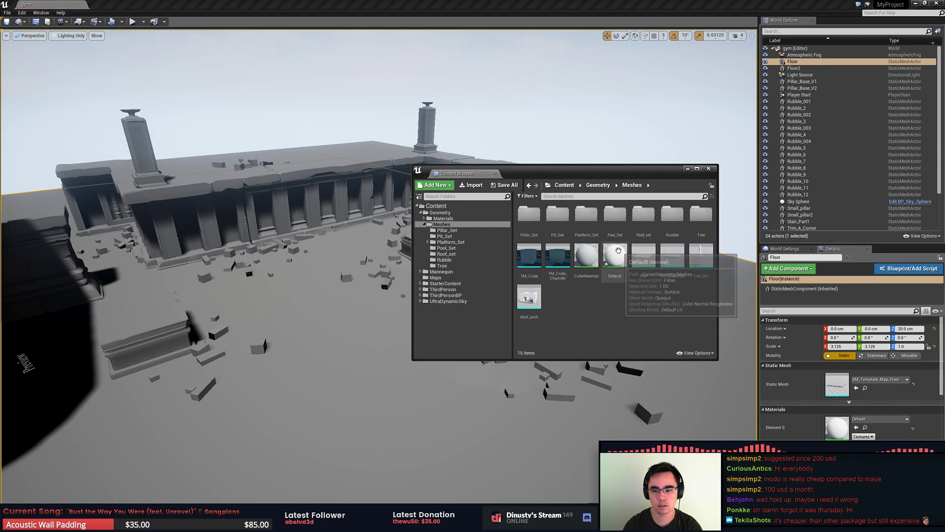
left_click_drag(619, 267, 643, 321)
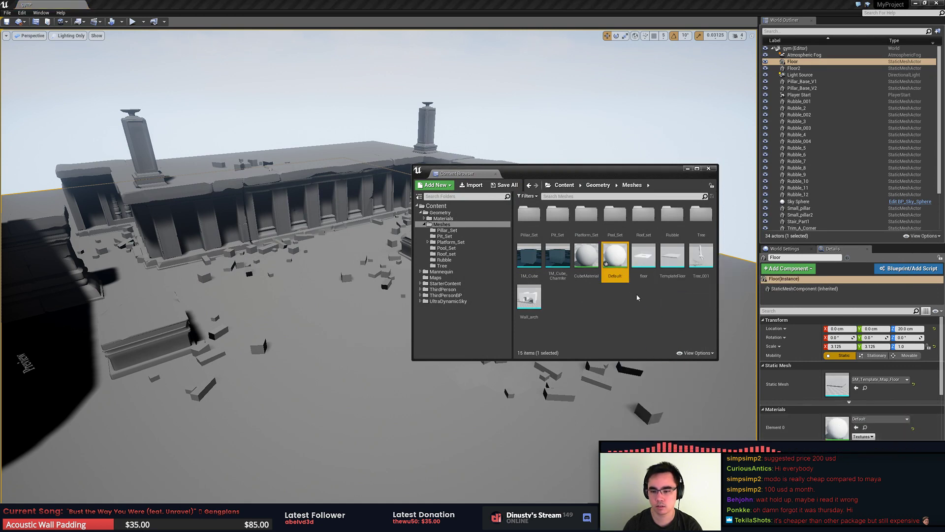
Step: Reopen the Default material and set its vector parameter's colour to a 0.335 grey
double_click(619, 261)
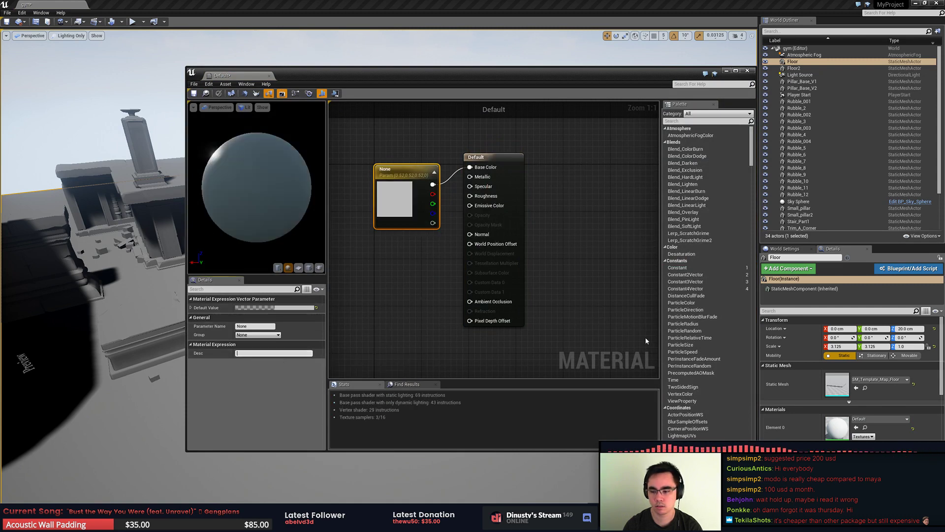
left_click(609, 293)
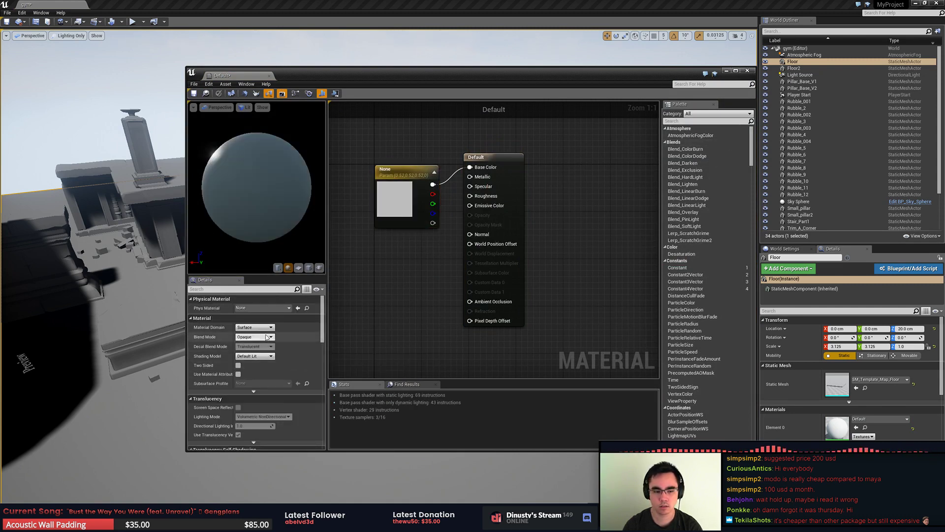
left_click(401, 196)
left_click(292, 308)
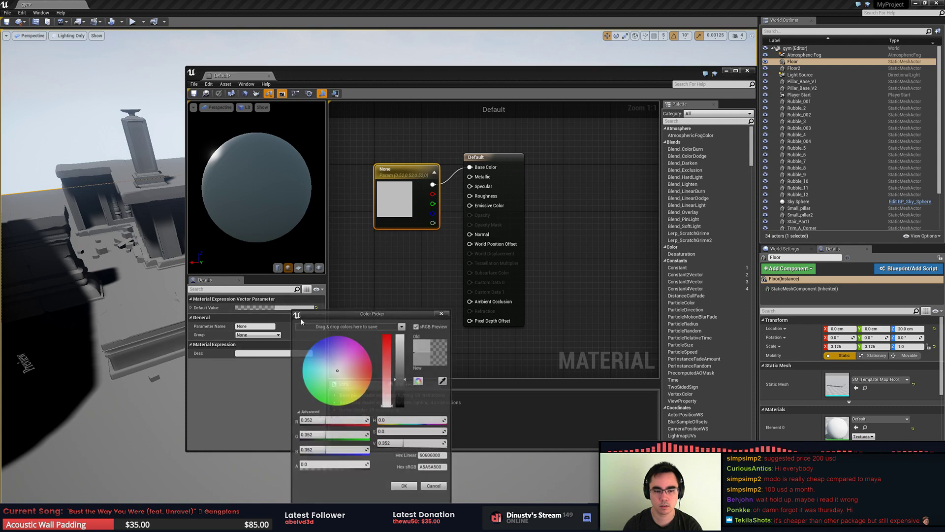
left_click_drag(389, 393, 430, 408)
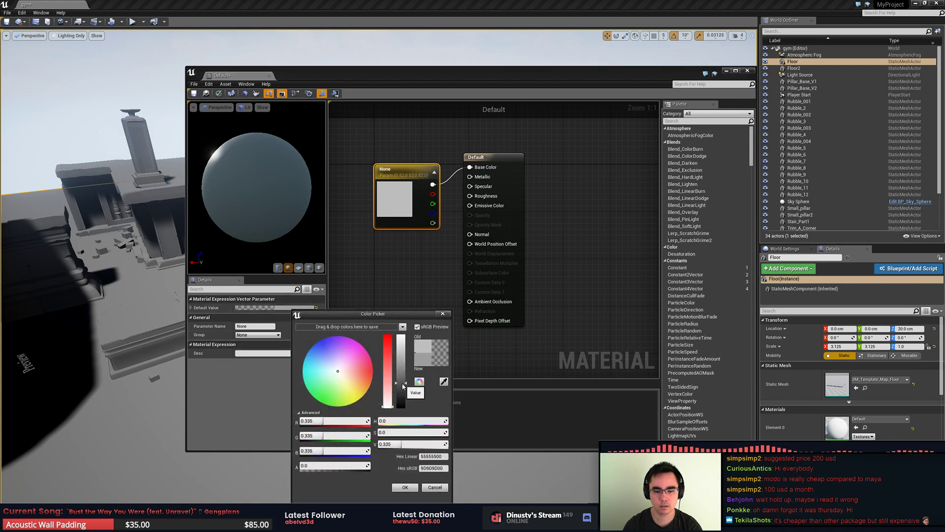
left_click(405, 487)
left_click(430, 315)
Step: Save the gym map, apply the Default material's changes and close the material
key("ctrl+s")
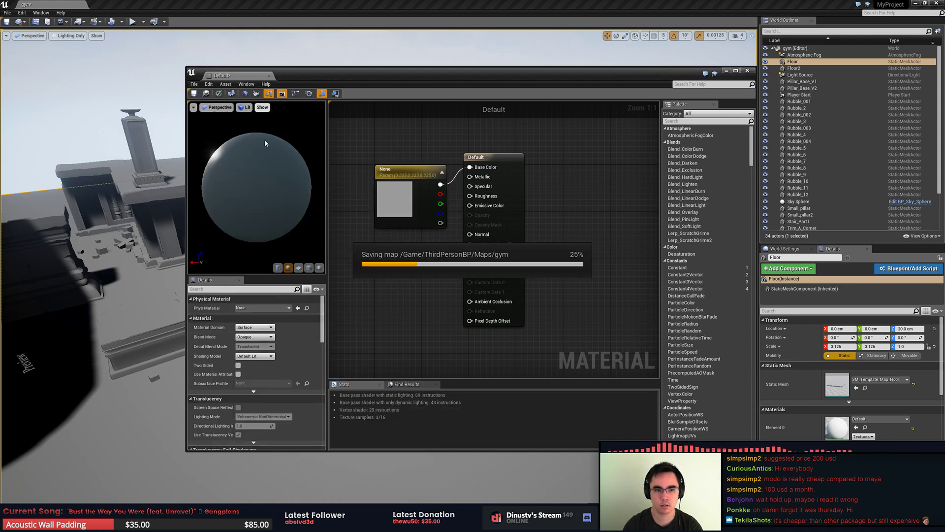
left_click(218, 94)
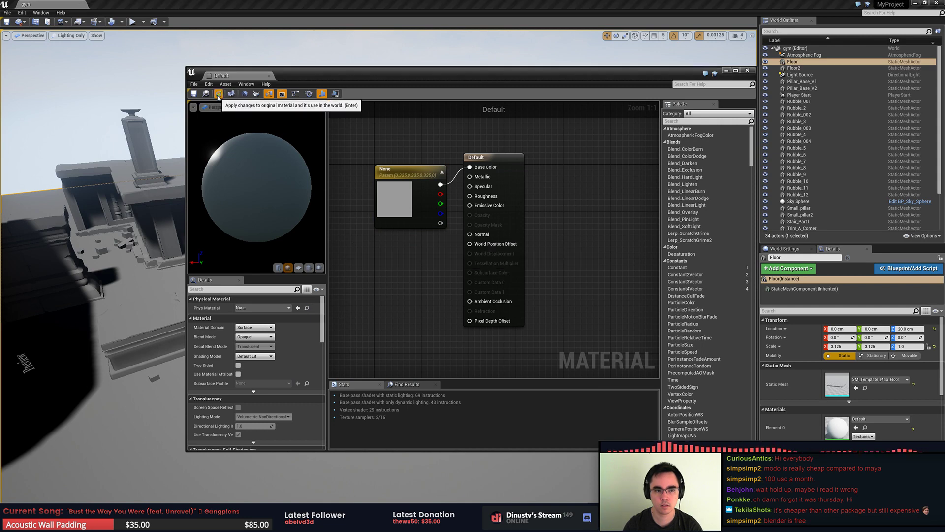
left_click(399, 202)
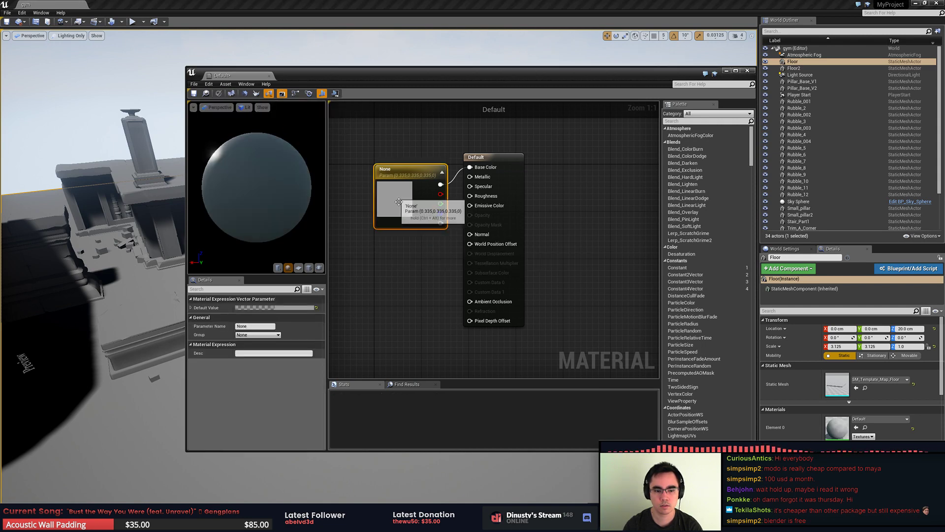
left_click(595, 264)
left_click(747, 71)
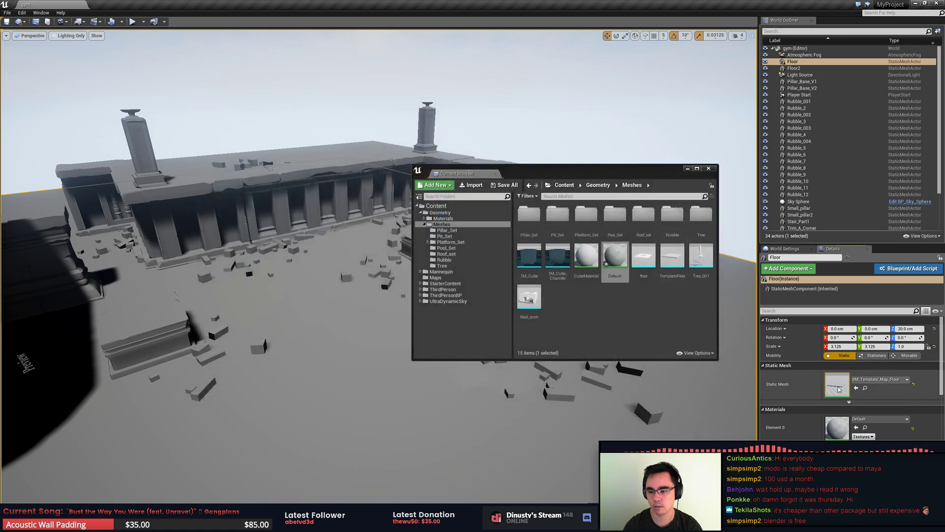
Step: Open the Floor's static mesh and its DefaultMaterial, examine the whole node graph, and close the editor
double_click(839, 389)
double_click(673, 142)
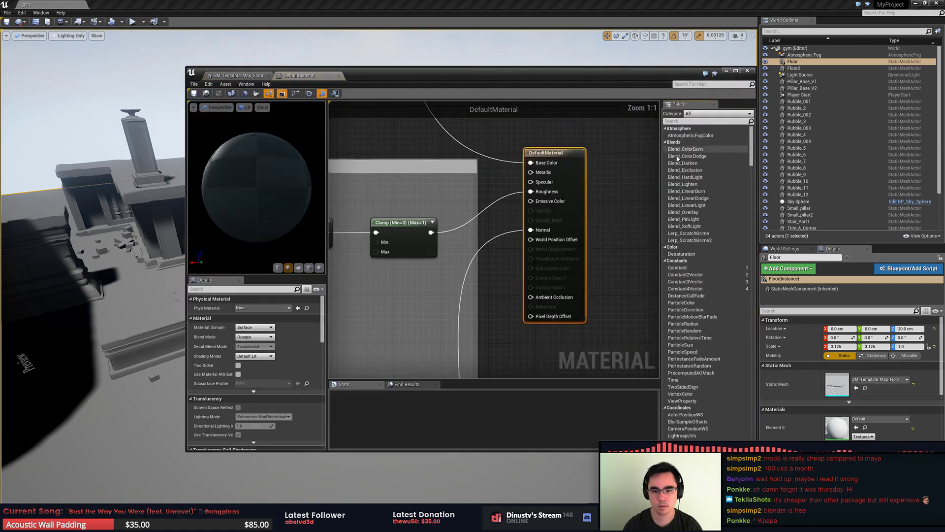
scroll(586, 207, "down", 12)
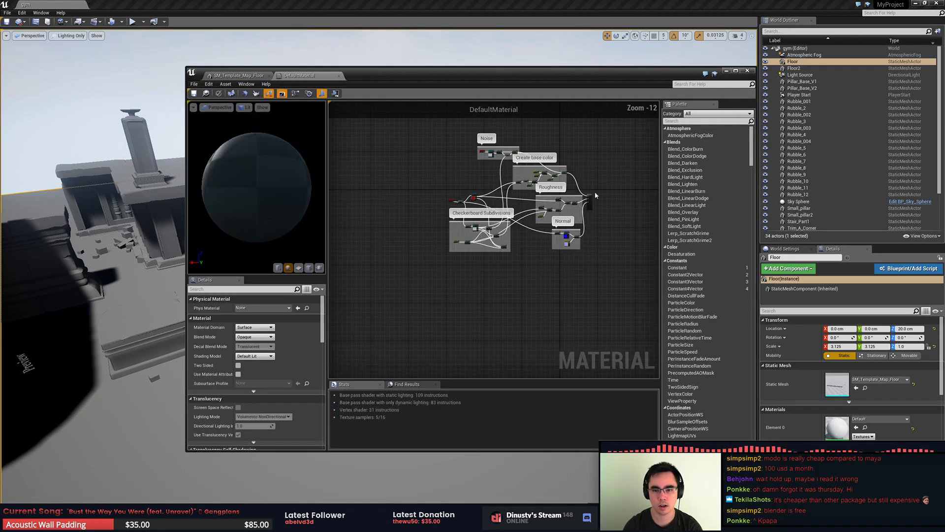
left_click(747, 71)
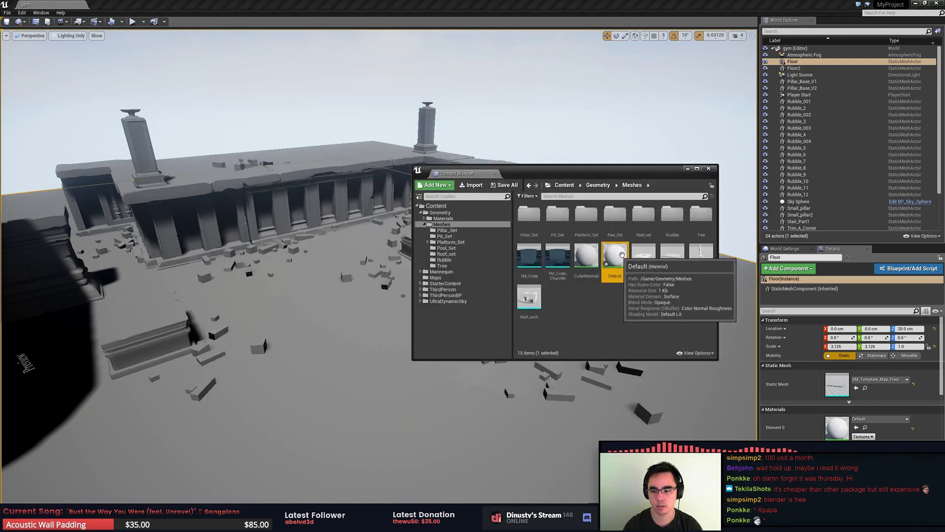
left_click_drag(622, 254, 611, 265)
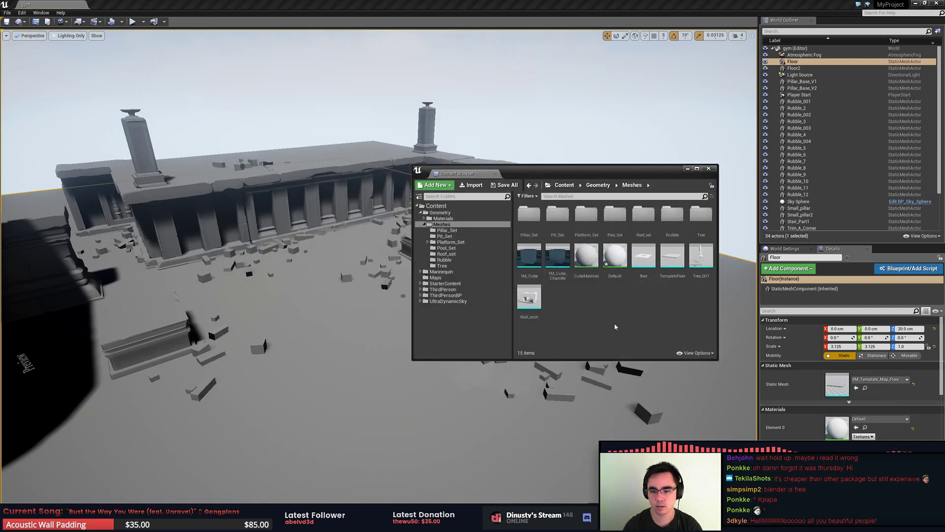
Step: Create a new material in the Meshes folder and name it Color
right_click(613, 310)
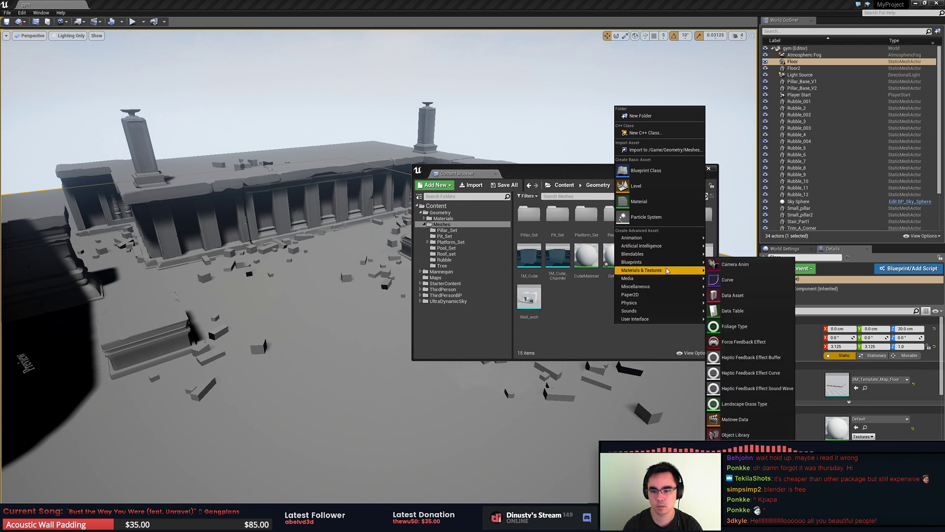
mouse_move(667, 271)
left_click(738, 305)
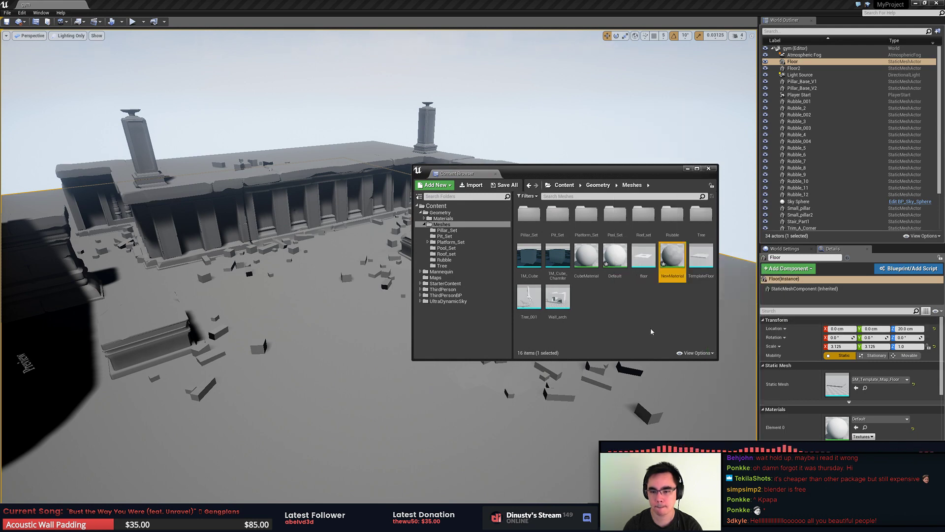
left_click(674, 275)
left_click(678, 276)
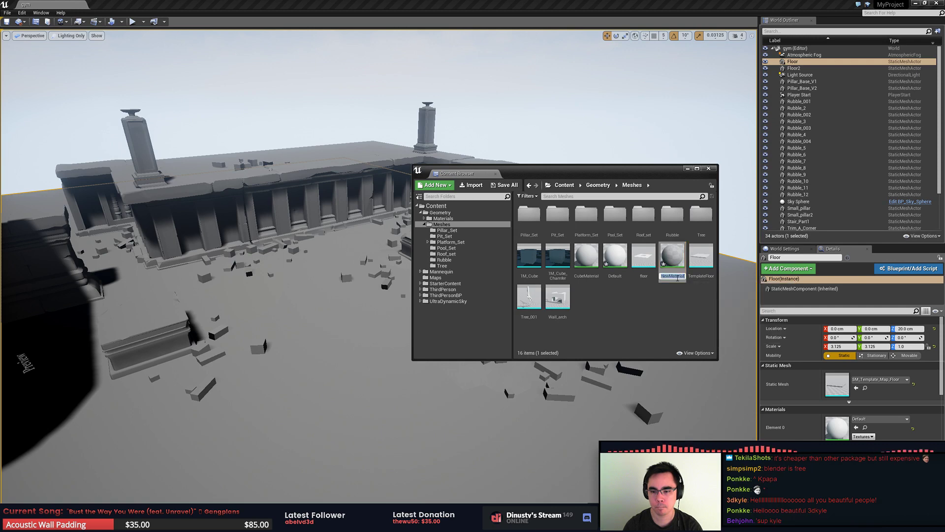
type("Dark")
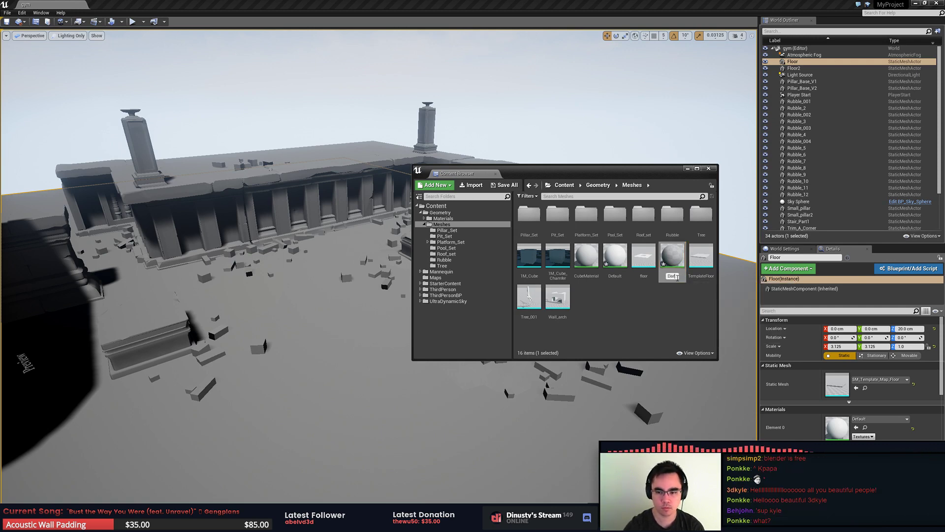
key("Return")
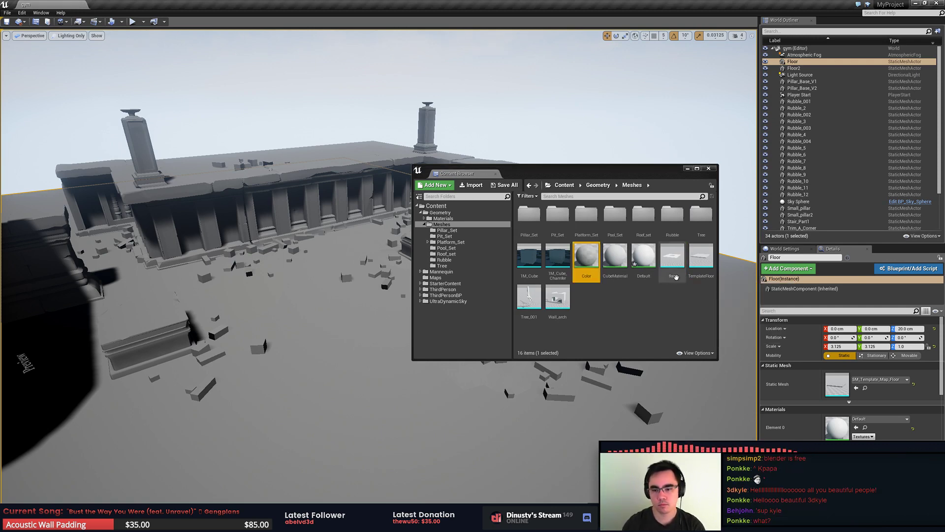
Step: Open the Color material and connect a new Constant3Vector node to its Base Color, placing the node clear of the output node
double_click(587, 255)
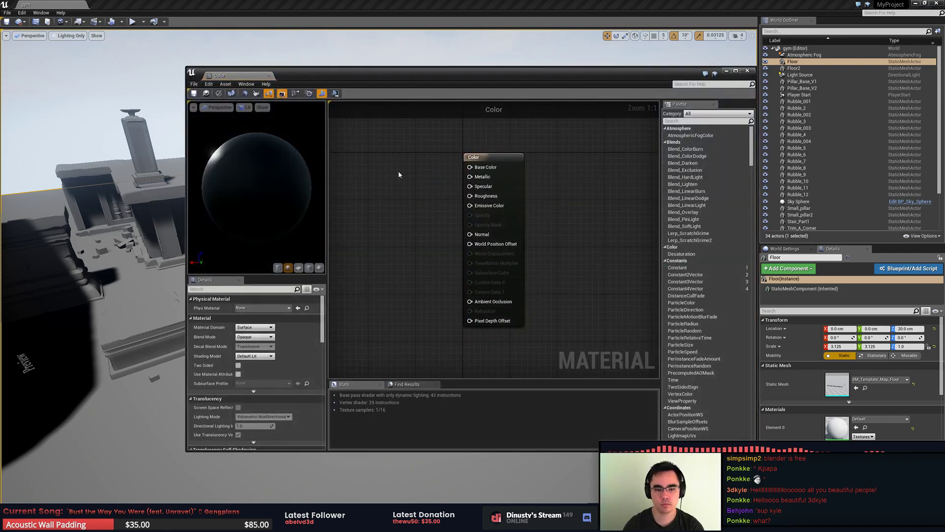
key("3")
left_click(406, 158)
left_click(379, 173)
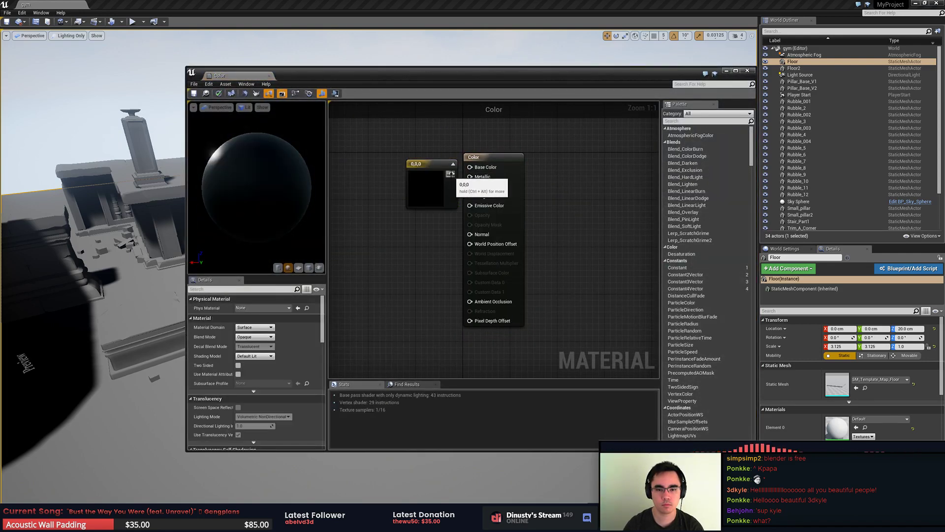
left_click_drag(451, 172, 470, 167)
left_click_drag(441, 202, 397, 191)
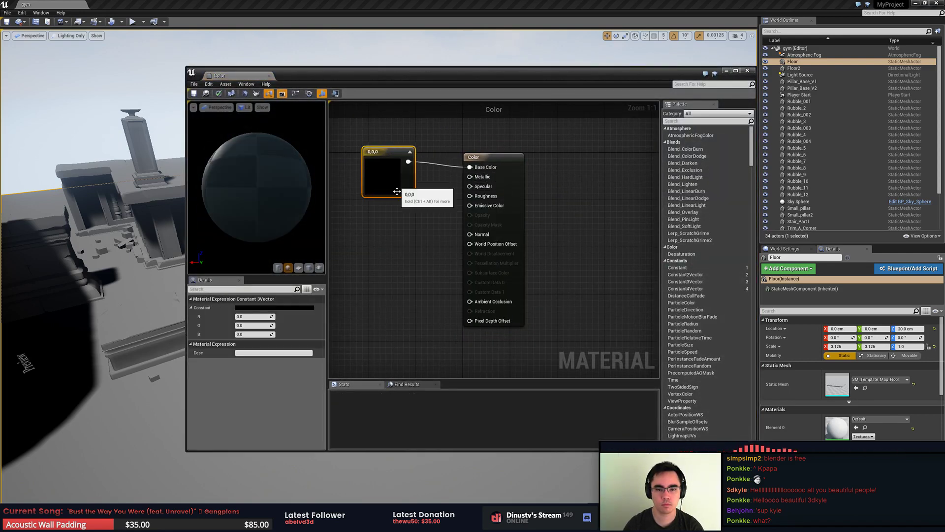
Step: Set the Constant3Vector to a 0.485 grey, apply the change and close the Color material
left_click(290, 308)
left_click(400, 373)
left_click(403, 485)
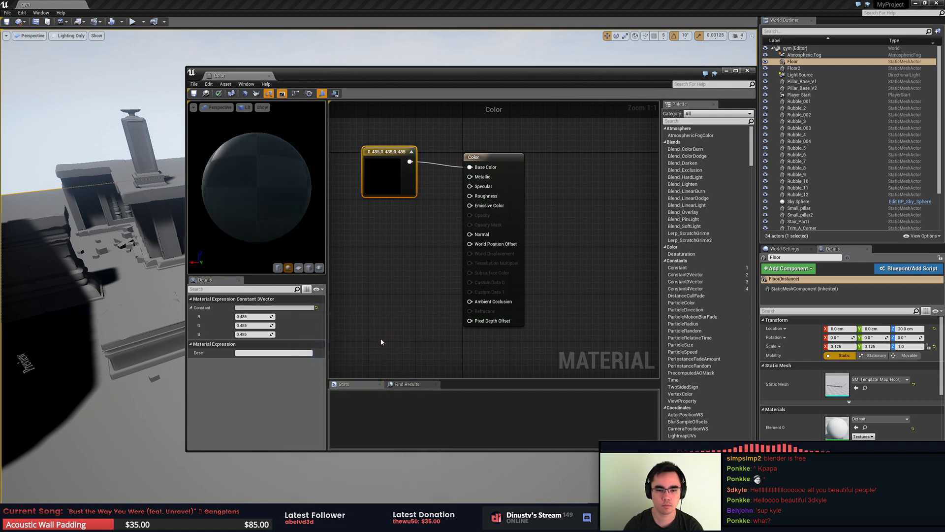
left_click(381, 341)
left_click(219, 93)
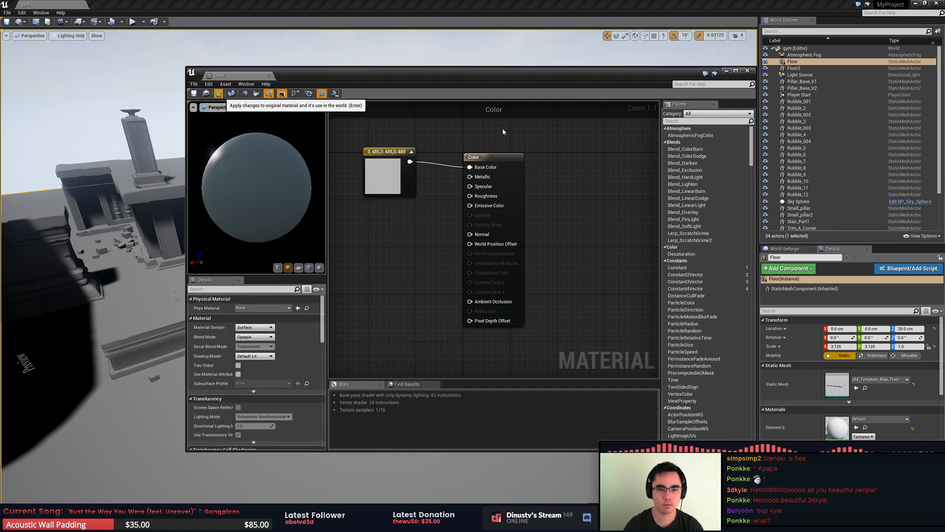
left_click(747, 71)
left_click(614, 315)
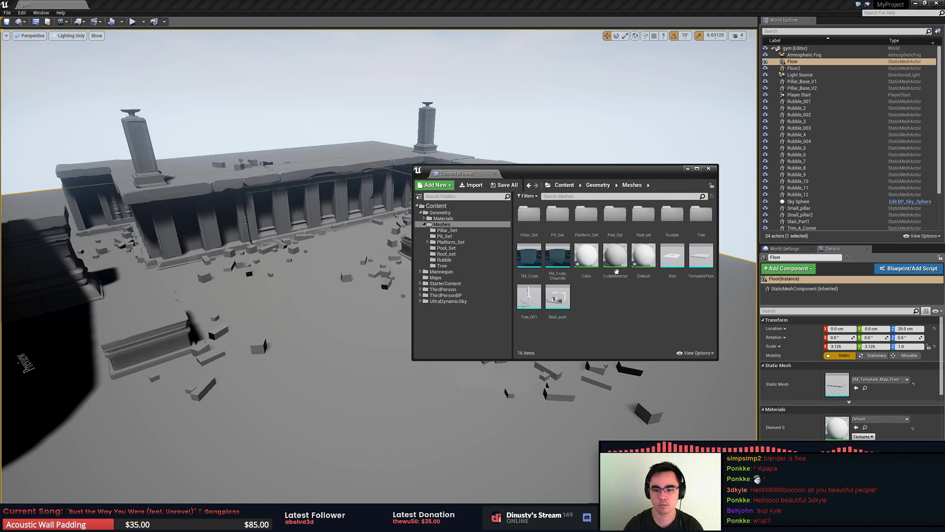
Step: Reopen the Color material and check its Constant3Vector color in the color picker
double_click(587, 255)
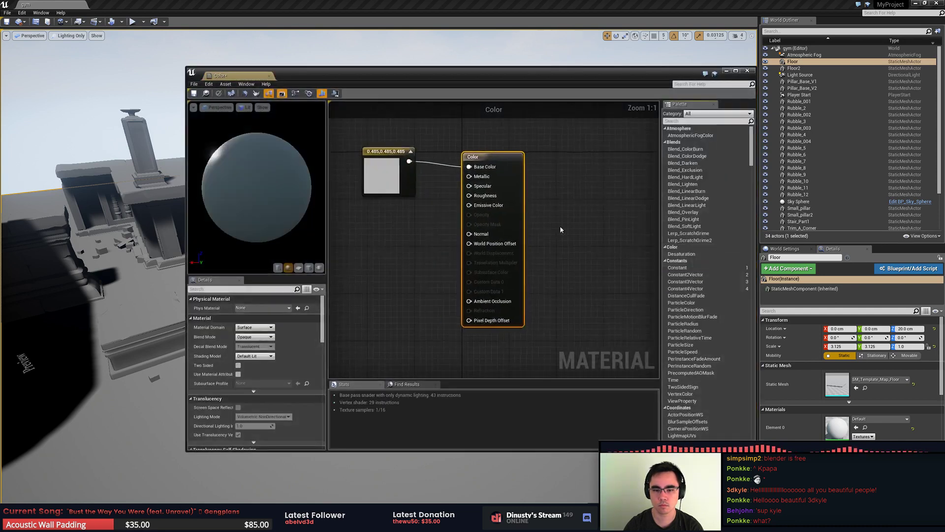
left_click(389, 172)
left_click(288, 308)
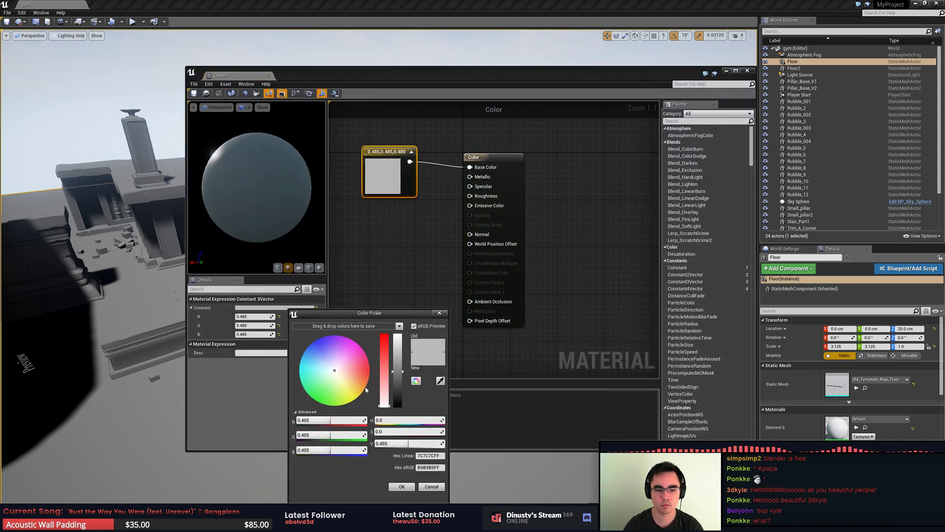
left_click(442, 316)
left_click(442, 316)
Step: Switch the level viewport to Unlit view mode, and move the Color material editor off the level, save it and close it
left_click(69, 36)
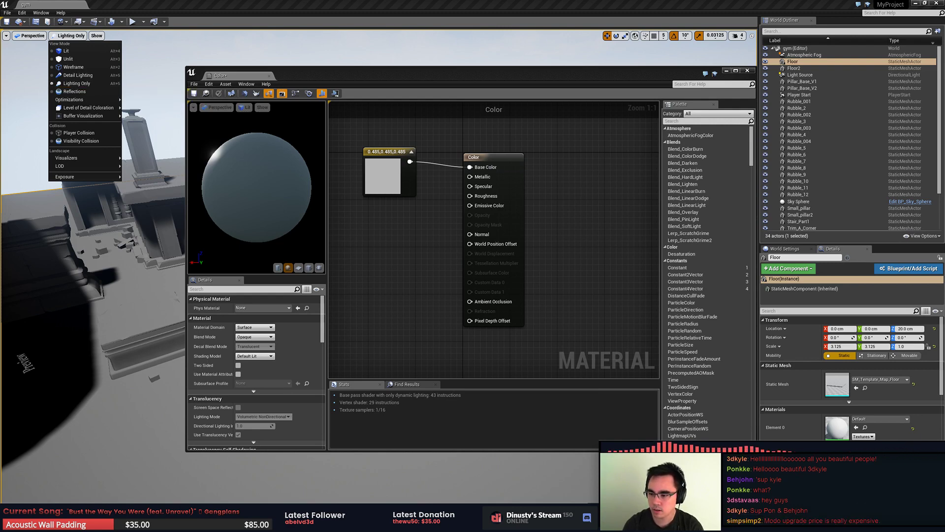
key("Escape")
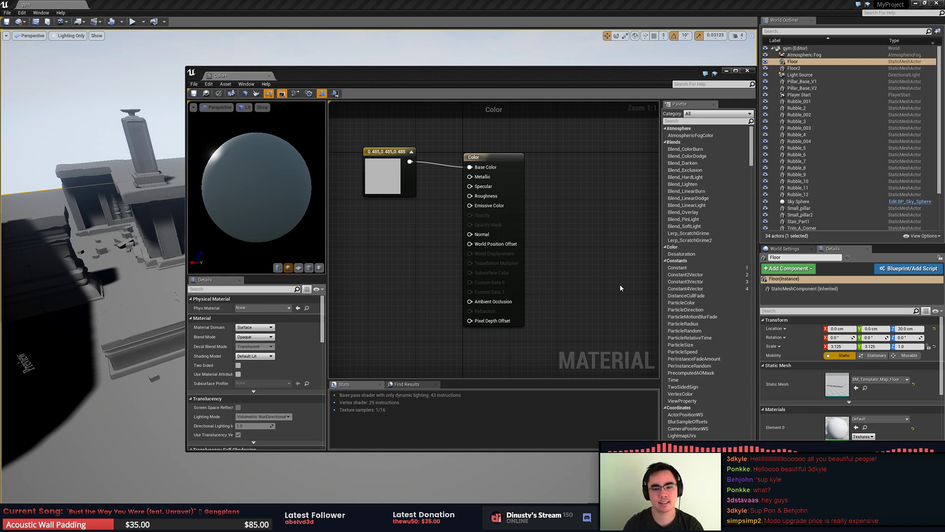
left_click(404, 189)
left_click(411, 140)
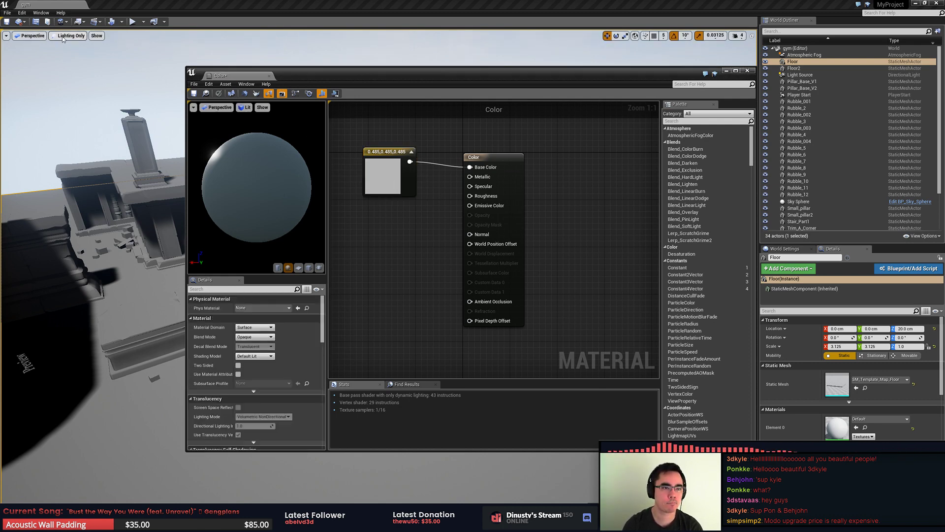
left_click(63, 38)
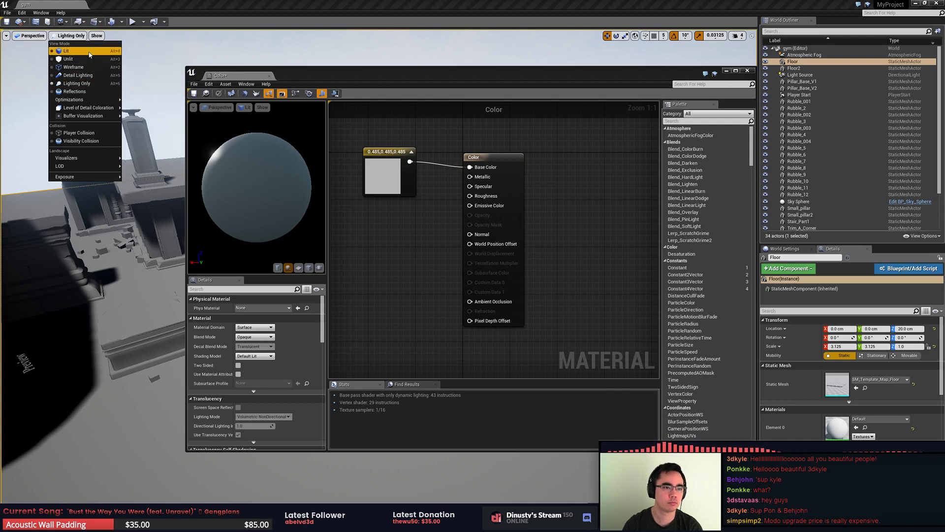
left_click(87, 58)
left_click_drag(346, 77, 509, 80)
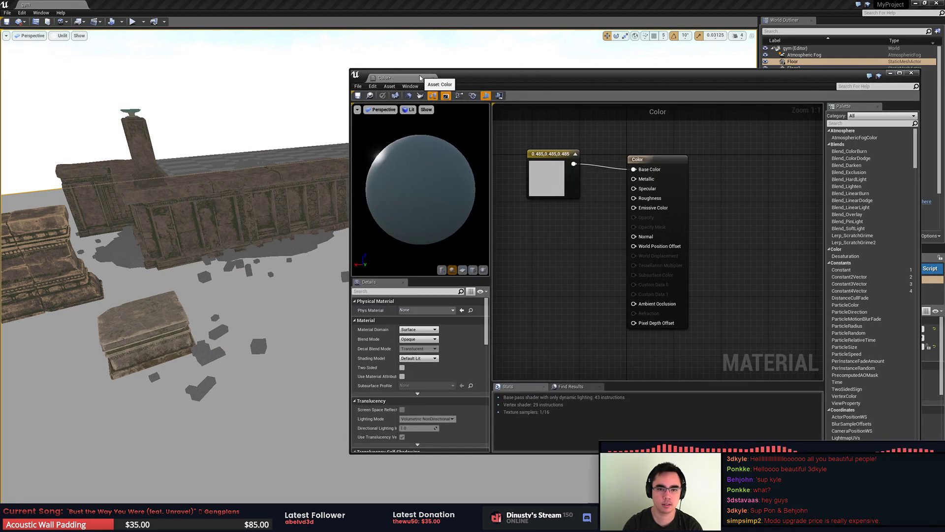
key("ctrl+s")
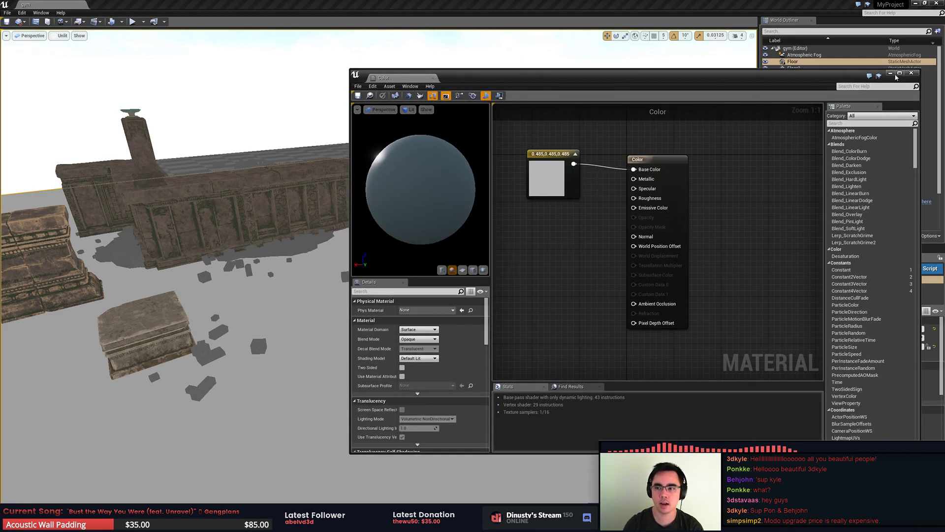
left_click(912, 73)
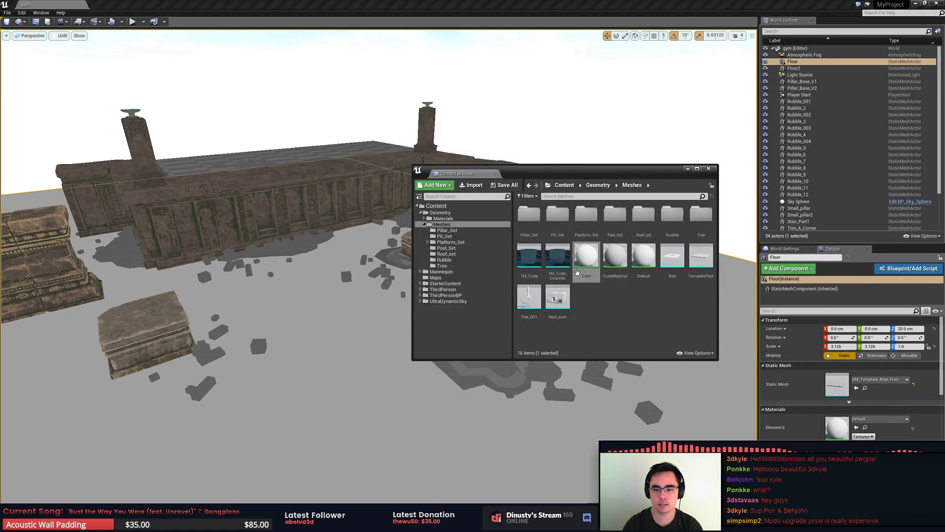
Step: Try a lighter 0.425 grey on the Default material's vector parameter, cancel the color change, and close the material with changes applied
double_click(642, 256)
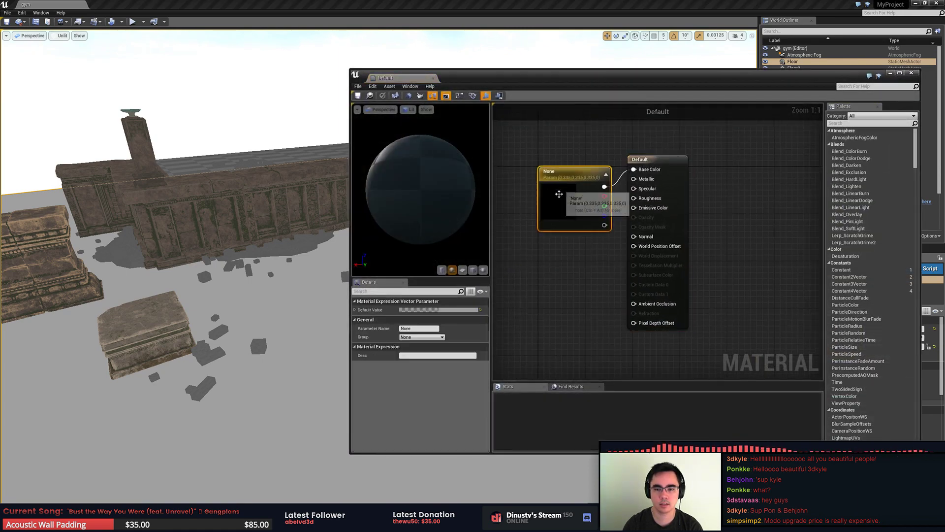
left_click(463, 310)
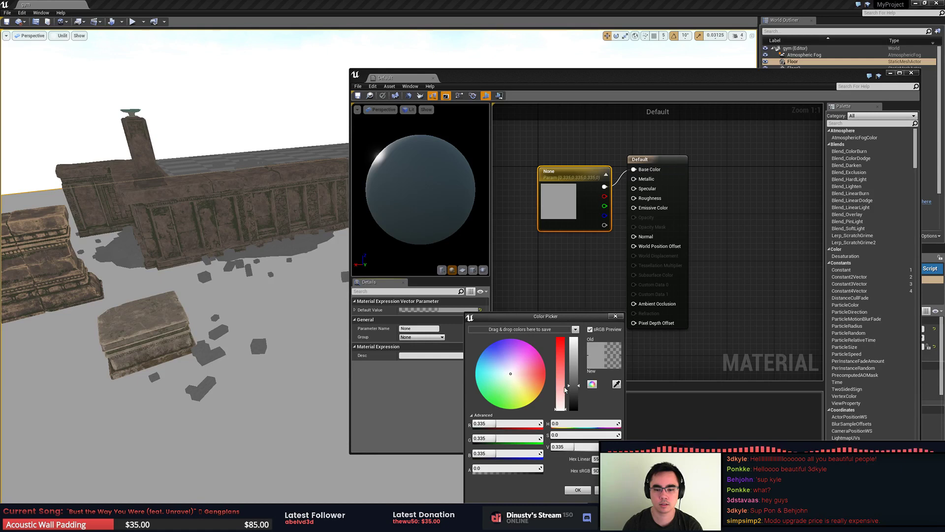
left_click_drag(565, 389, 578, 382)
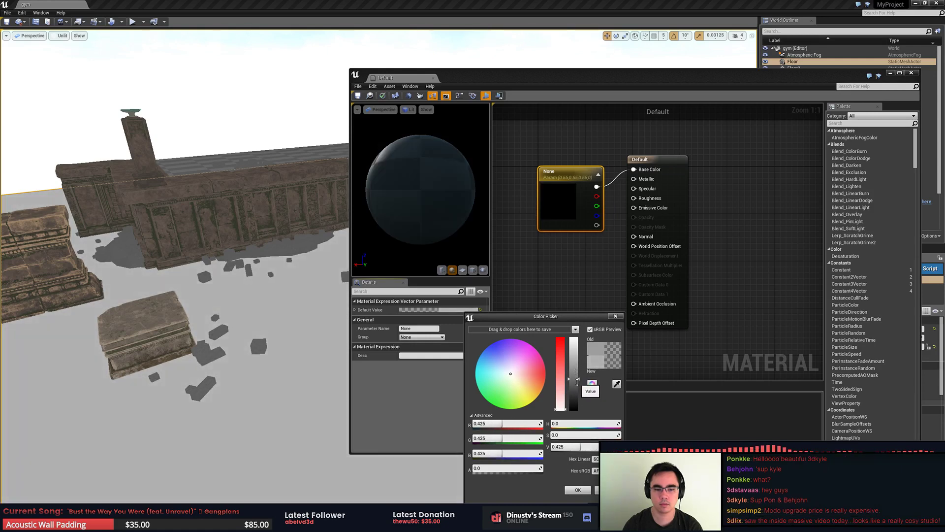
key("Escape")
left_click(516, 131)
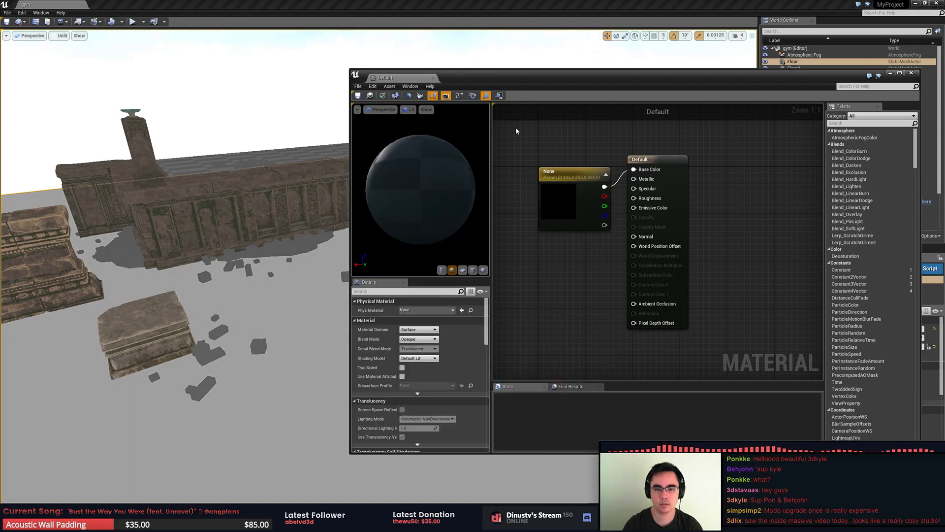
left_click(433, 79)
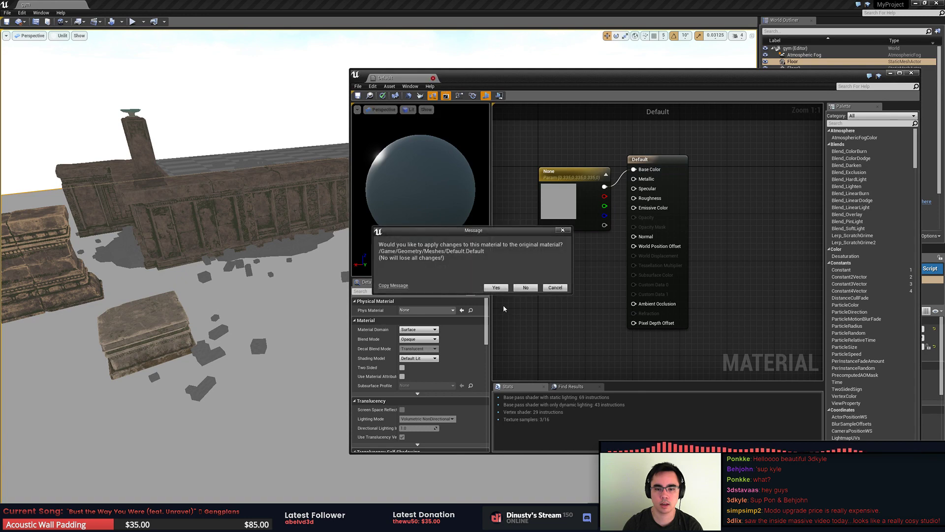
left_click(497, 288)
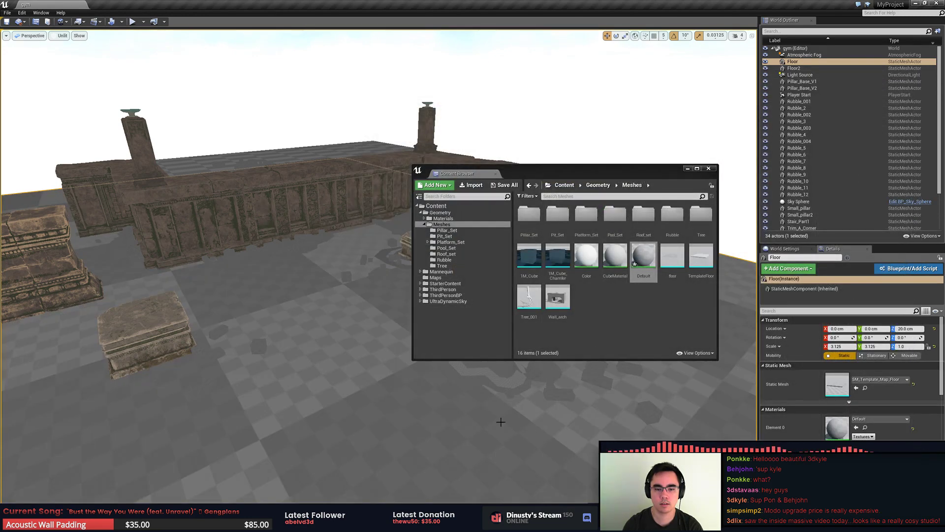
Step: Move the Content Browser off the foreground rubble and assign the Color material to the large flat rubble piece on the floor
left_click(311, 246)
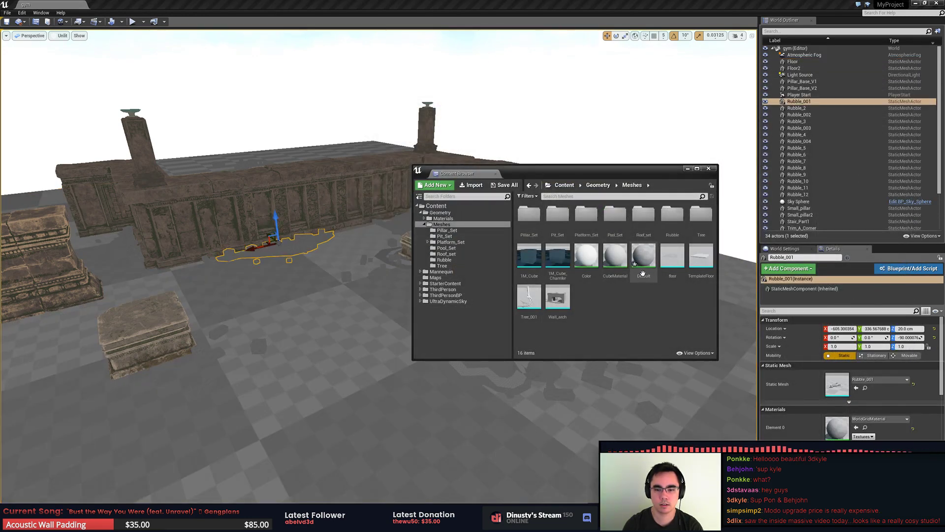
left_click(643, 255)
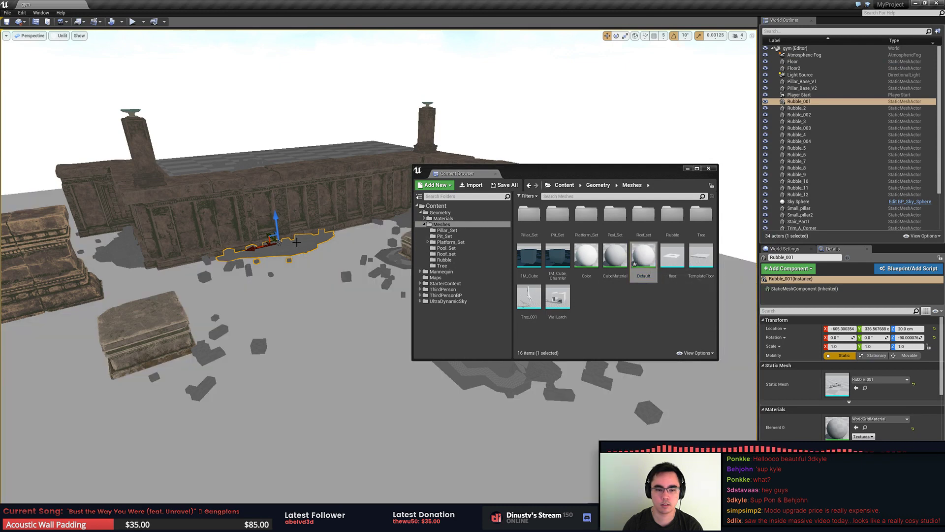
left_click_drag(546, 169, 570, 70)
left_click_drag(610, 157, 493, 364)
left_click(553, 159)
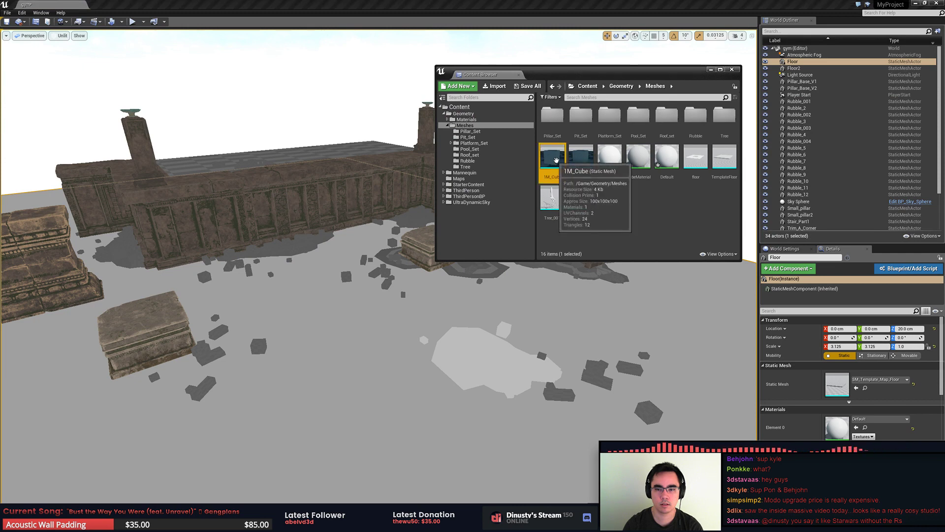
left_click(610, 160)
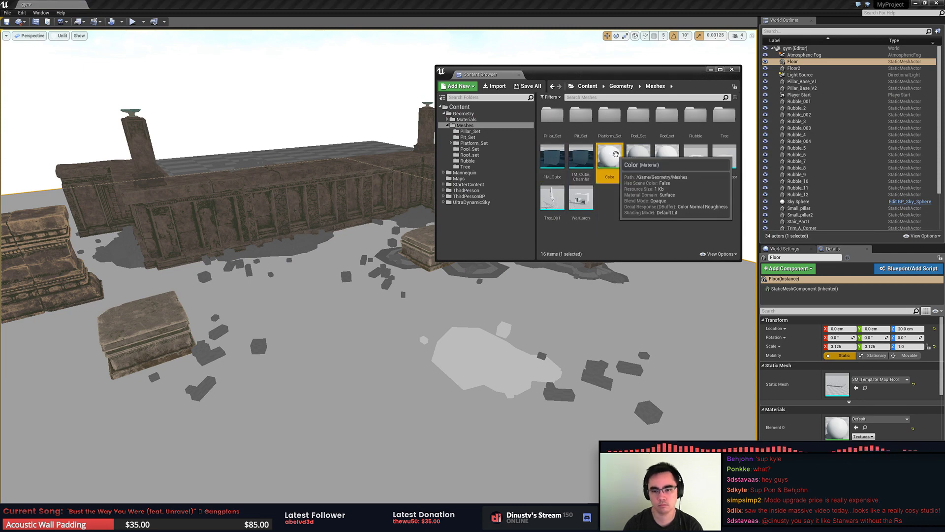
Step: Select Rubble_001, 003, 004, 8, 10 and 12, and assign the Color material to the rubble beside the small stone block
left_click(588, 376)
left_click(575, 270, "ctrl")
left_click(473, 272, "ctrl")
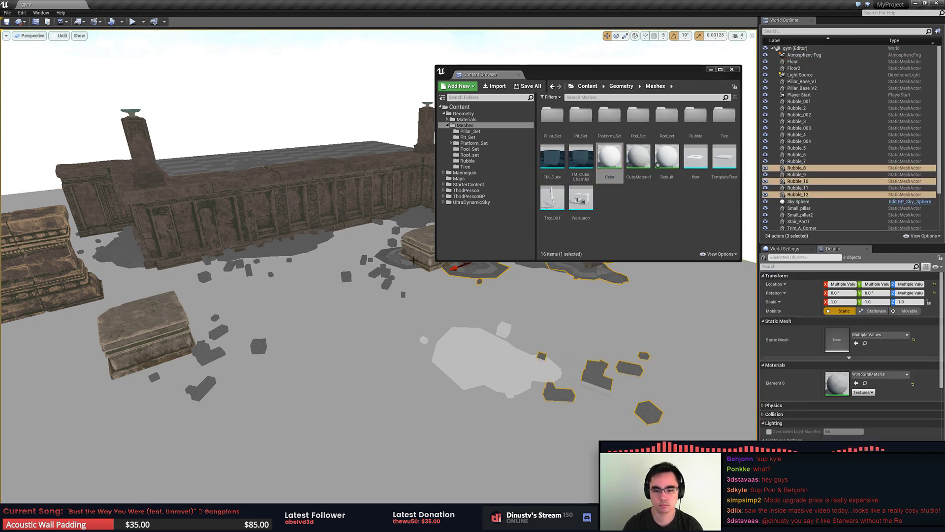
left_click(402, 258, "ctrl")
left_click(411, 226, "ctrl")
left_click(312, 249, "ctrl")
left_click_drag(581, 161, 590, 160)
left_click_drag(604, 159, 391, 264)
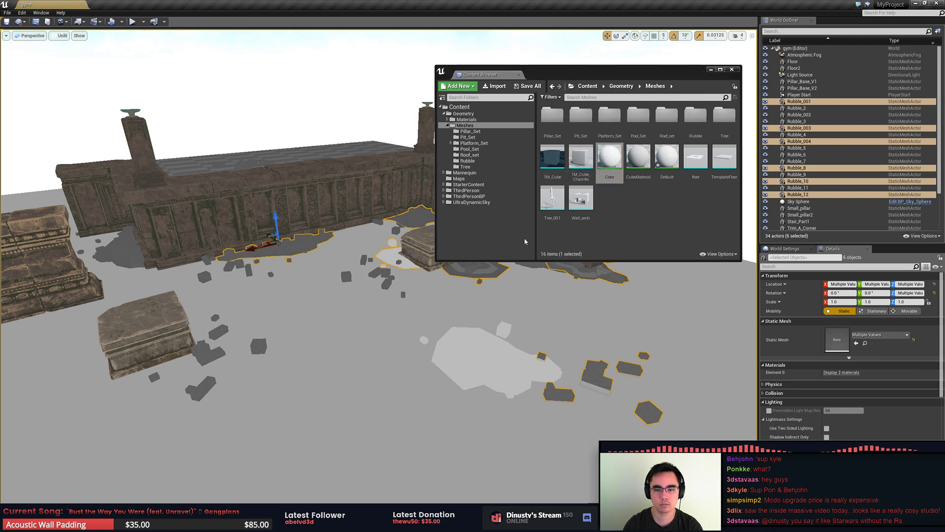
Step: Assign the Color material to the remaining rubble along the walls and in the foreground, and clear the selection
left_click_drag(609, 170, 123, 256)
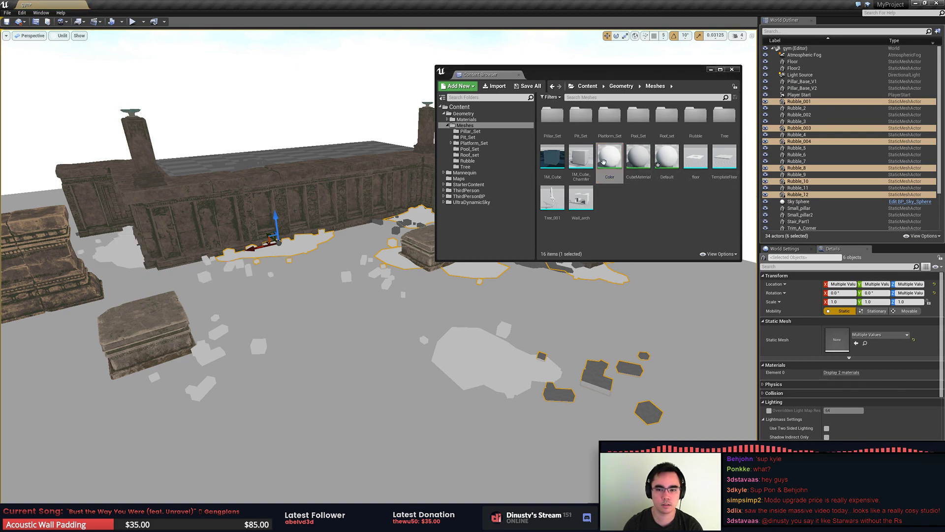
left_click_drag(604, 162, 531, 279)
left_click_drag(598, 71, 370, 312)
right_click(593, 380)
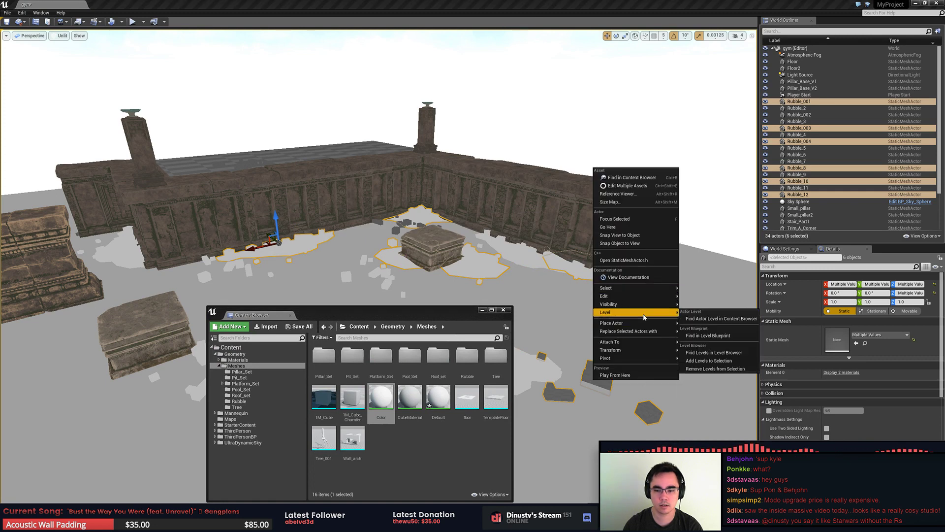
left_click_drag(387, 397, 559, 393)
key("Escape")
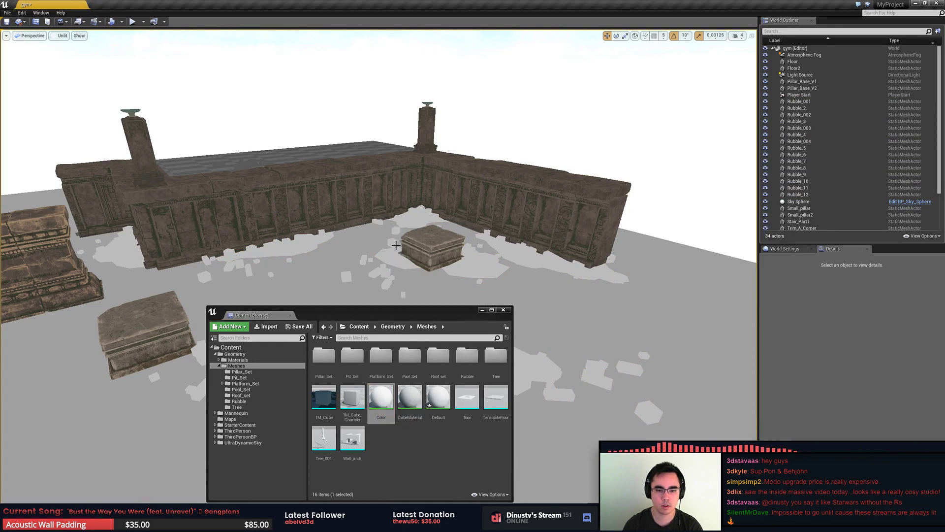
Step: Assign the Color material to Rubble_9 at the outer wall corner on the other side of the building, and close the Content Browser
left_click(503, 310)
right_click_drag(503, 310, 384, 310)
left_click(422, 298)
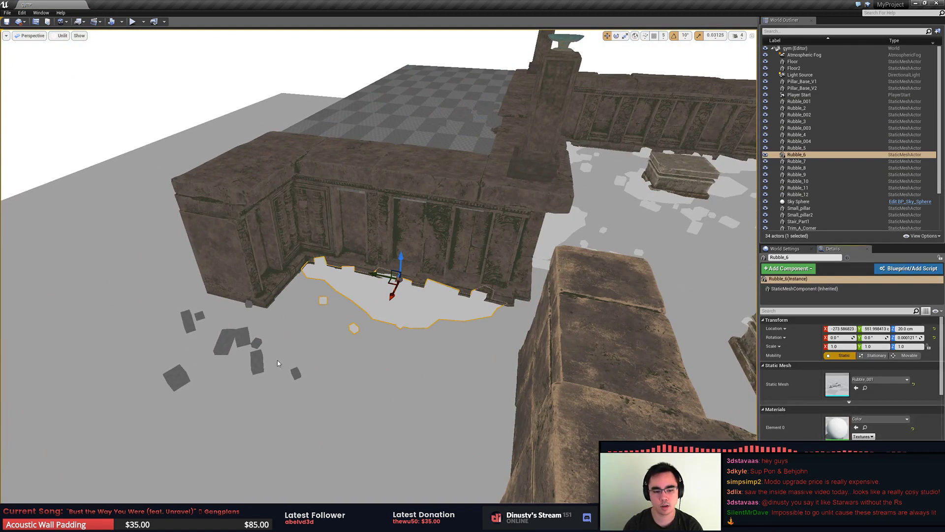
left_click(255, 363)
key("ctrl+shift+f")
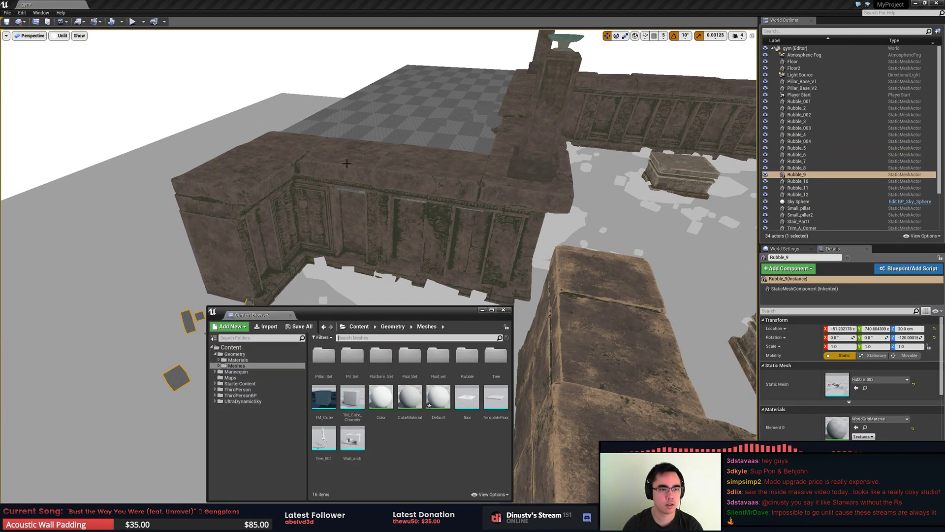
left_click_drag(378, 317, 575, 309)
left_click_drag(577, 389, 265, 350)
left_click(699, 301)
Step: Inspect the rubble along the walls and around the stone block, selecting pieces such as Rubble_2 and Rubble_8 to check their material
right_click_drag(466, 304, 428, 325)
left_click(467, 303)
right_click_drag(499, 308, 438, 283)
left_click(428, 252)
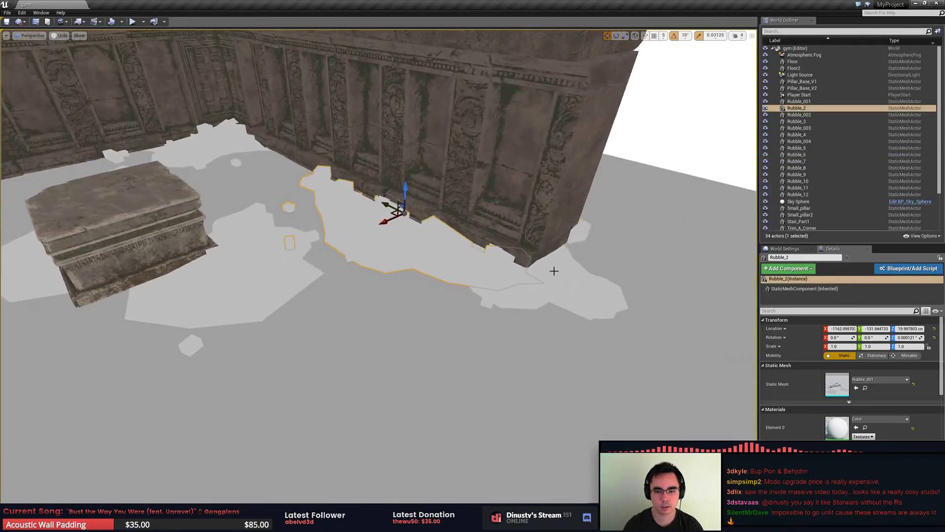
left_click(555, 270)
mouse_move(555, 270)
right_mouse_down()
mouse_move(542, 281)
mouse_move(561, 279)
right_mouse_up()
left_click(242, 202)
right_click_drag(242, 202, 216, 197)
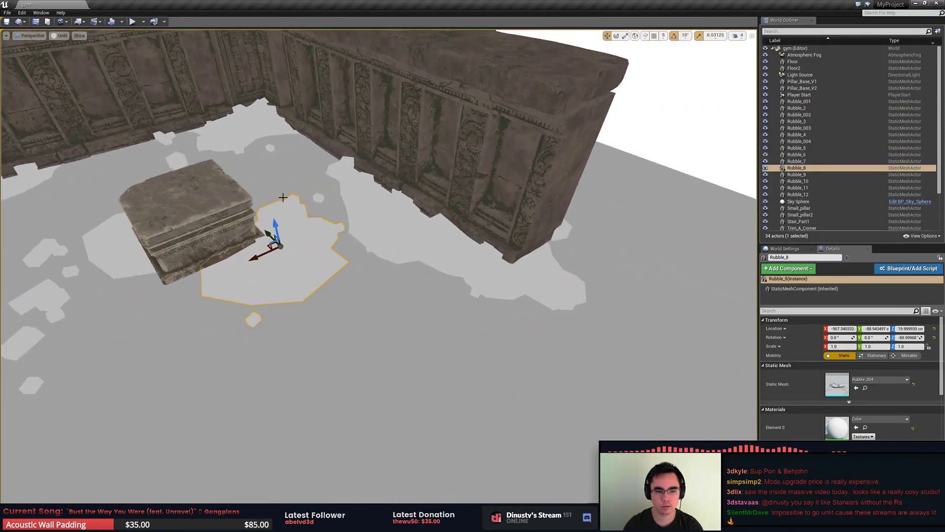
right_click_drag(325, 234, 248, 211)
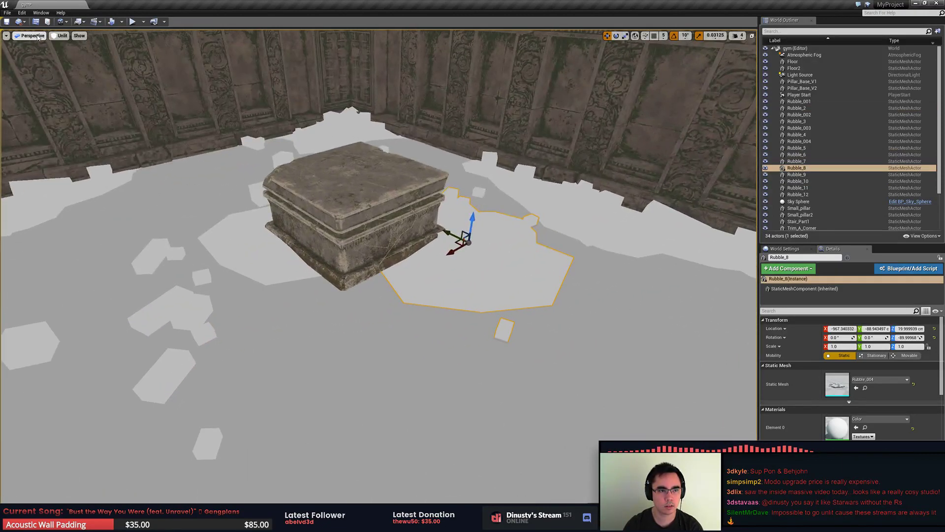
Step: Switch the viewport to Lighting Only view mode and clear the rubble selection
left_click(59, 36)
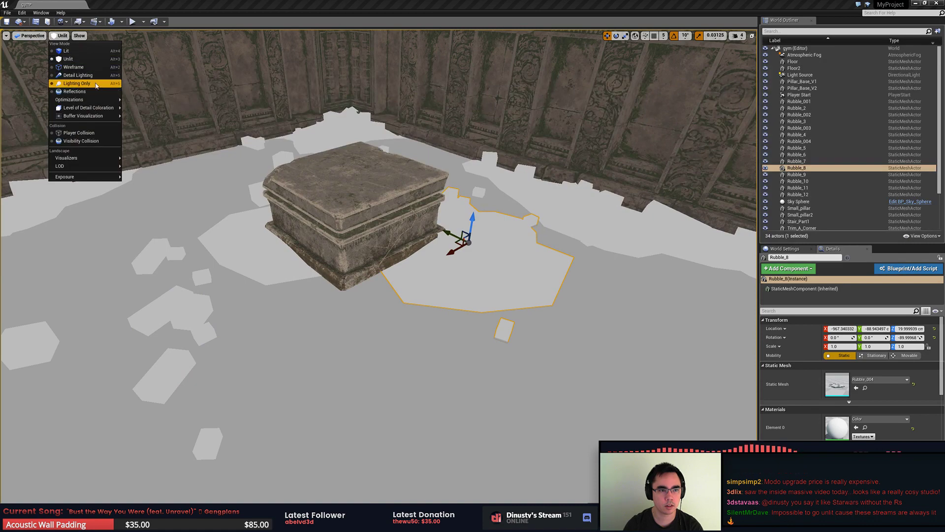
left_click(76, 83)
right_click_drag(365, 315, 371, 320)
left_click(394, 329)
key("Escape")
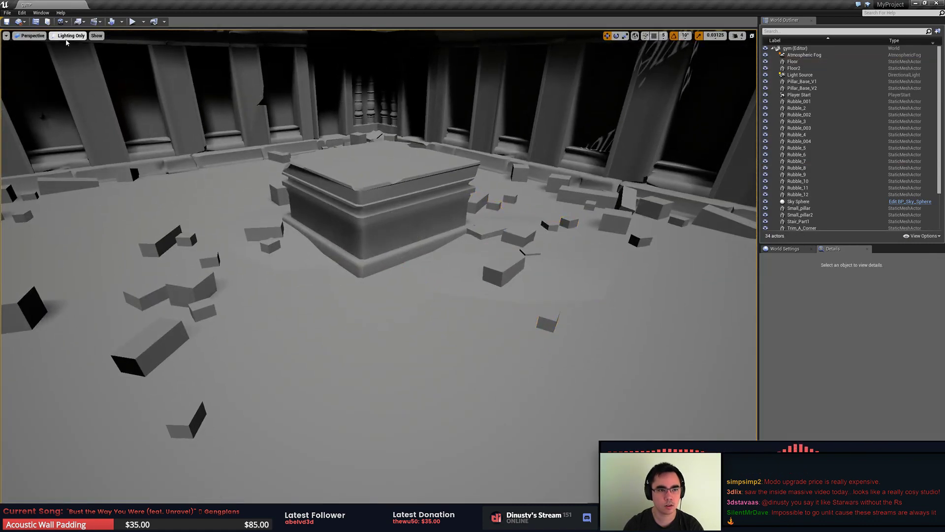
Step: Try the Detail Lighting view mode on the level and return to Lighting Only
left_click(70, 36)
left_click(78, 75)
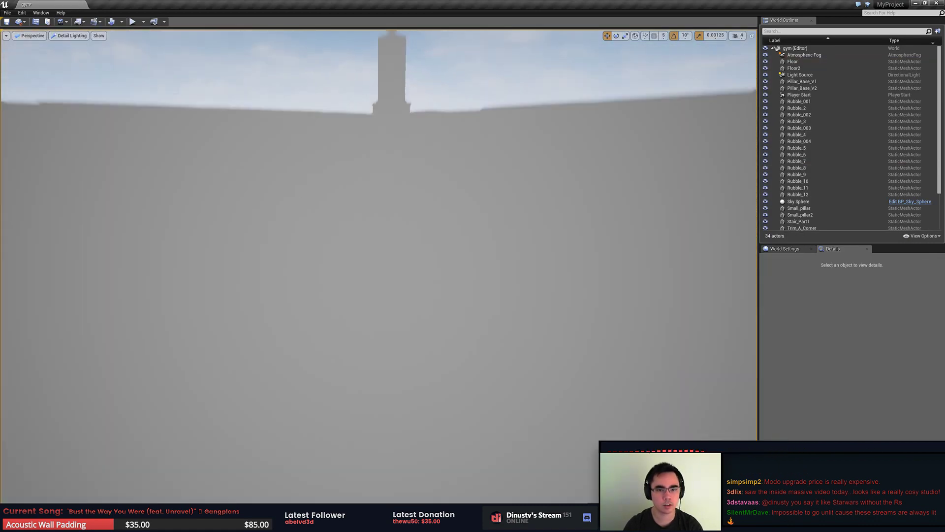
left_click(71, 35)
left_click(83, 84)
Step: Examine the rubble around the stone block from above and up close, selecting Rubble_002 and Rubble_8 to see their outlines
right_click_drag(290, 192, 316, 315)
left_click(309, 294)
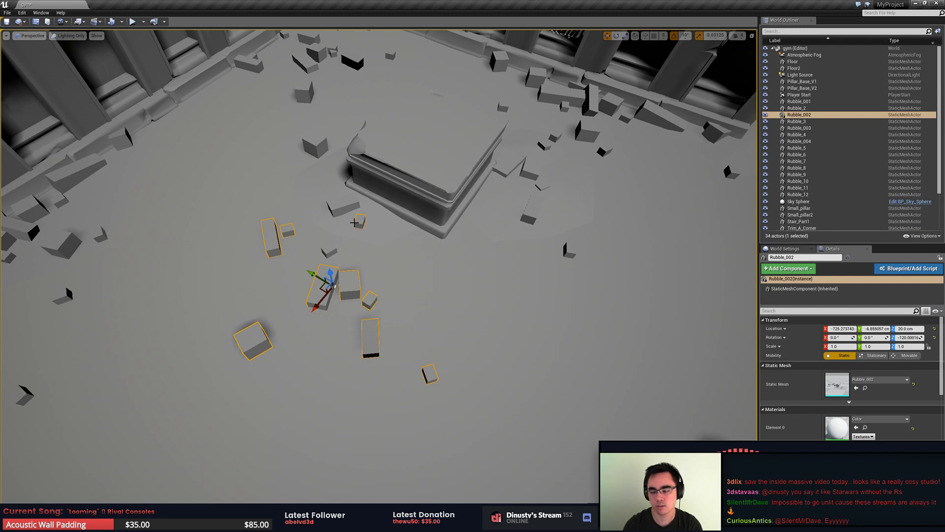
key("d")
right_click_drag(367, 235, 377, 247)
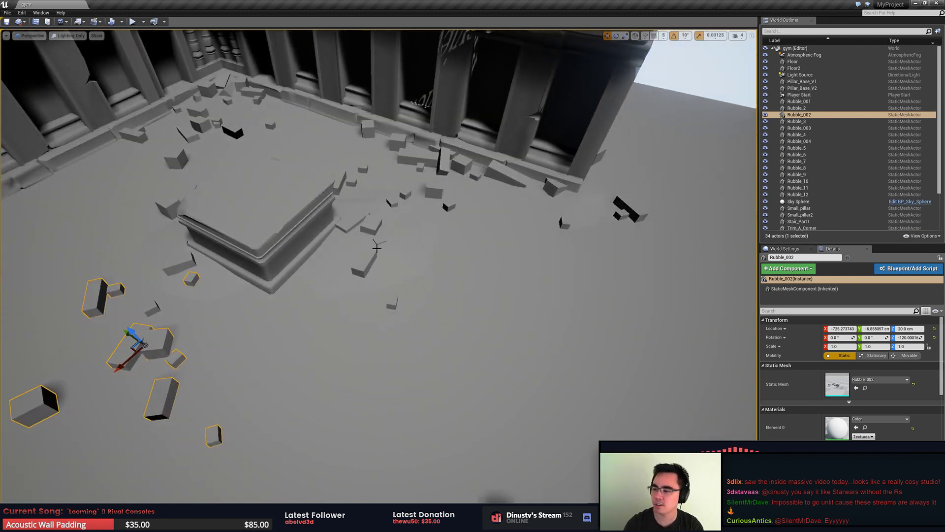
key("s")
right_click_drag(460, 270, 462, 281)
key("w")
left_click(462, 281)
left_click(377, 318)
key("w")
right_click_drag(378, 318, 377, 322)
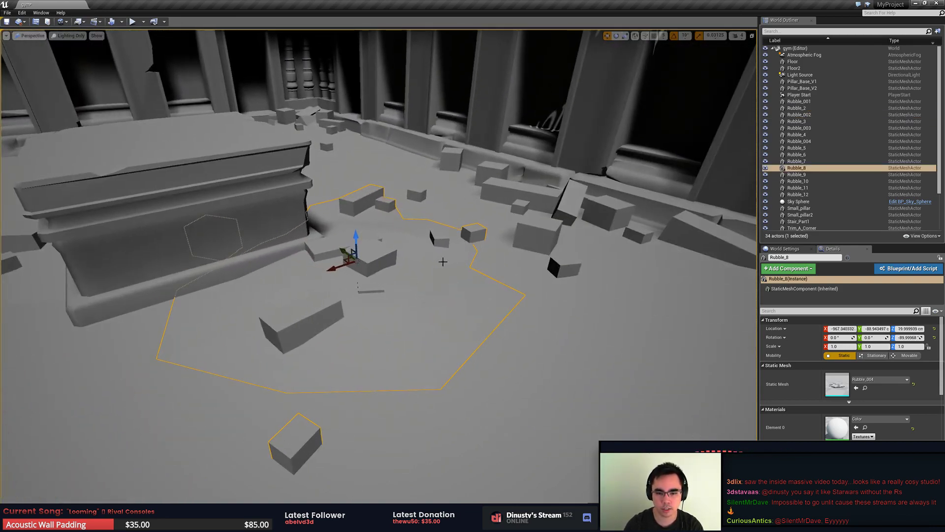
Step: Examine the rubble around the stone block and along the walls from farther back, and clear the rubble selection
key("s")
right_click_drag(450, 365, 499, 368)
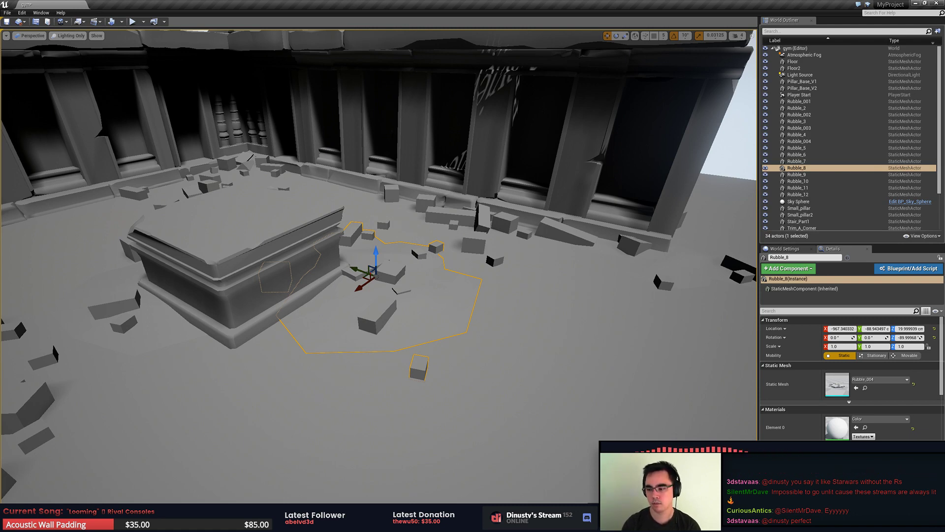
key("s")
right_click_drag(555, 333, 559, 330)
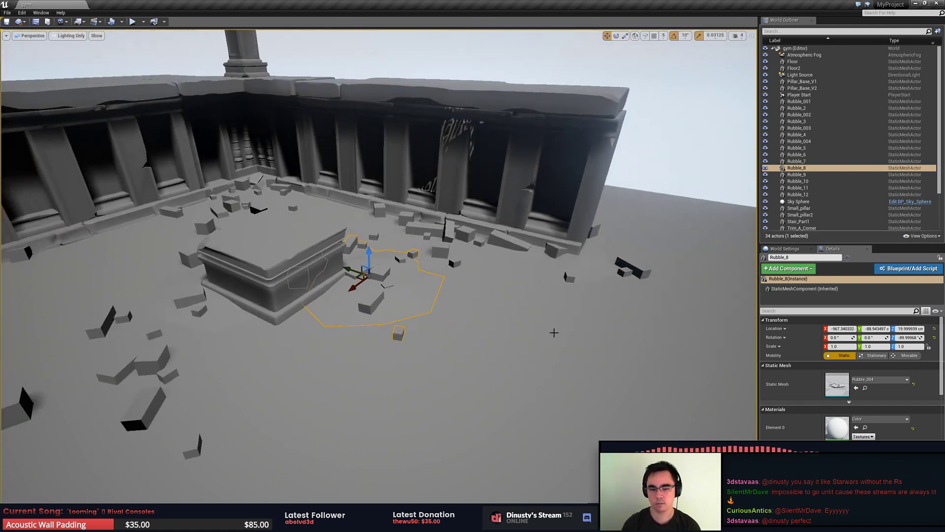
left_click(478, 244)
left_click(408, 277)
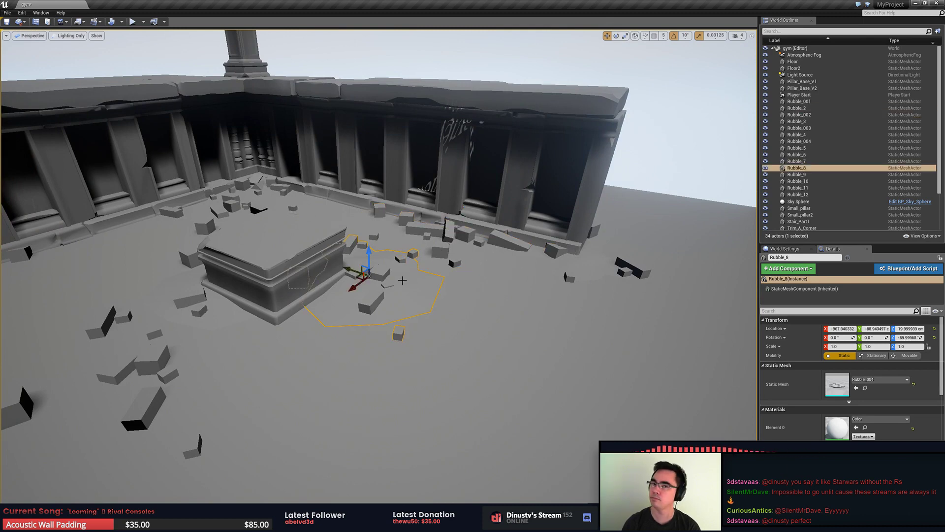
key("Escape")
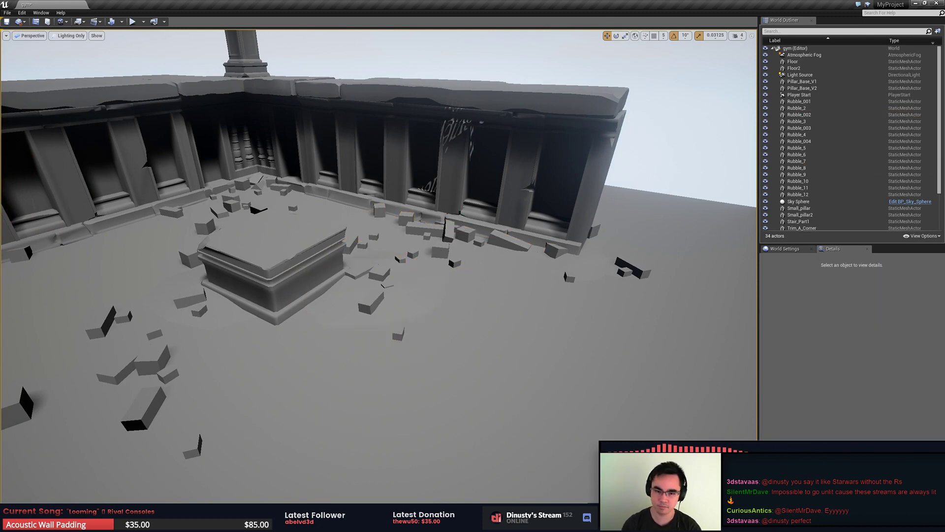
right_click_drag(517, 289, 517, 212)
left_click(517, 148)
right_click_drag(517, 148, 517, 226)
key("Escape")
right_click(614, 261)
key("s")
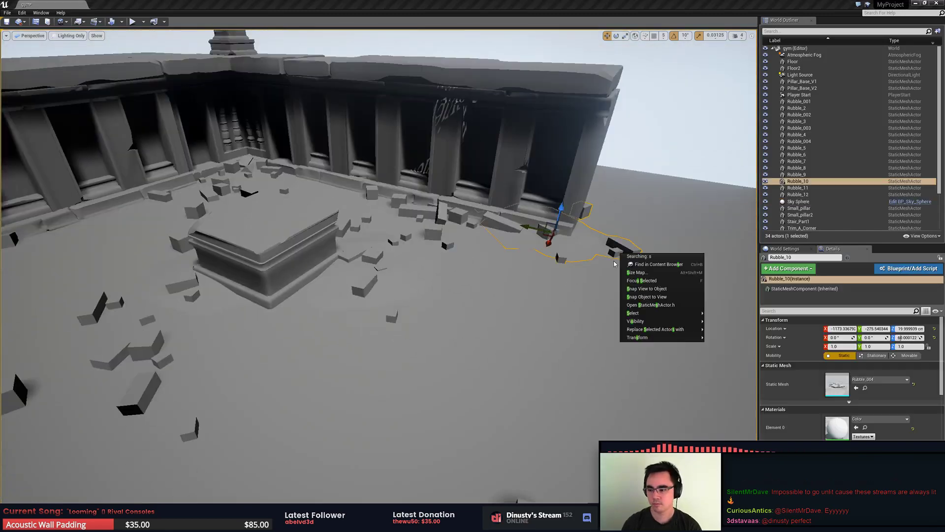
right_click_drag(613, 259, 600, 248)
key("Escape")
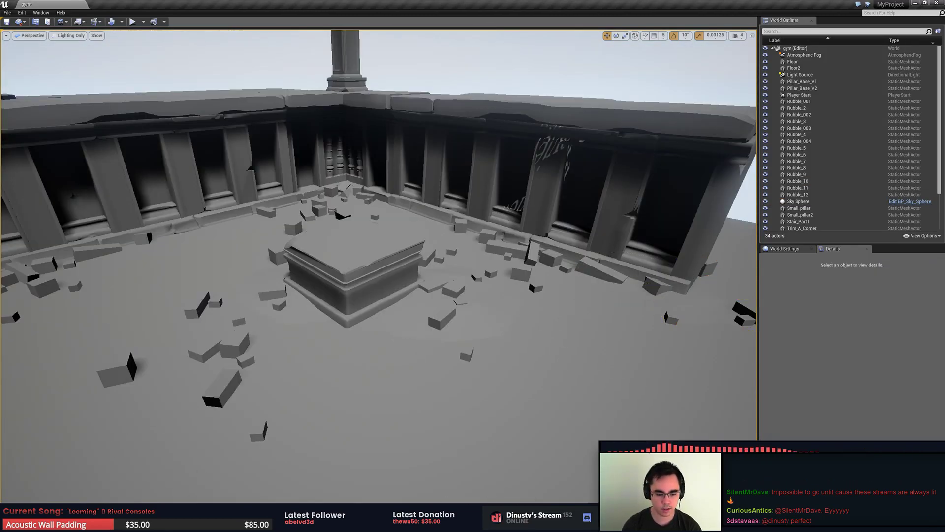
Step: Switch to MODO and examine the Rubble_003 mesh and its blocks from several angles
key("alt+Tab")
left_click_drag(359, 394, 502, 337, "alt")
left_click(71, 109)
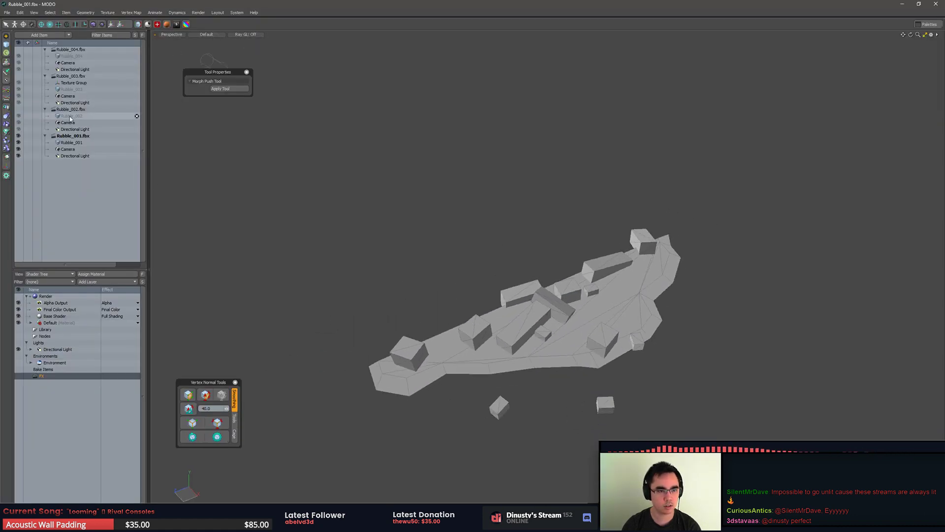
left_click(81, 75)
left_click_drag(276, 177, 475, 303, "alt")
scroll(475, 304, "up", 2)
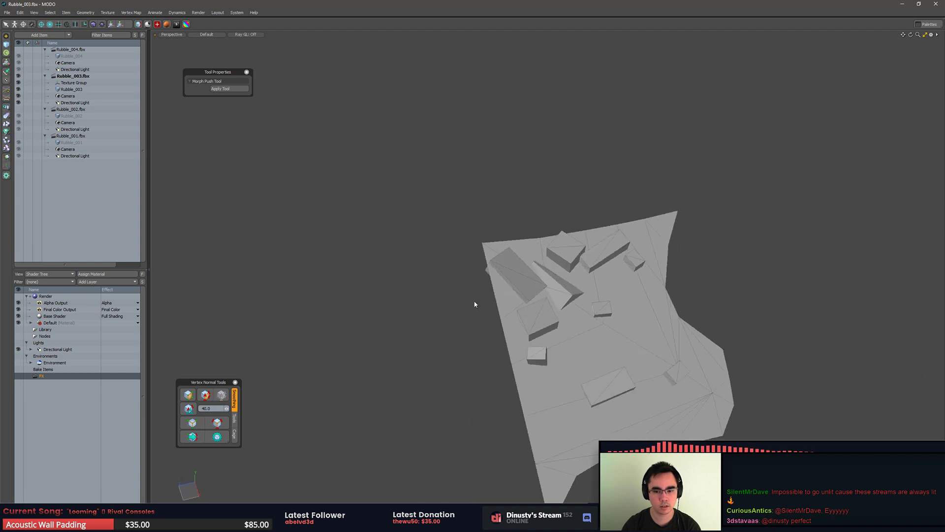
key("2")
left_click_drag(508, 348, 526, 341, "alt")
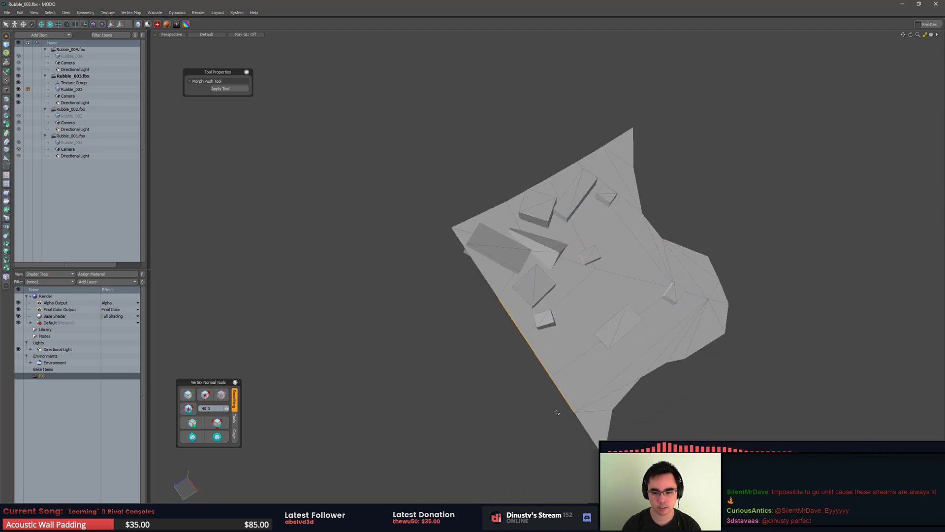
left_click_drag(485, 286, 463, 277, "alt")
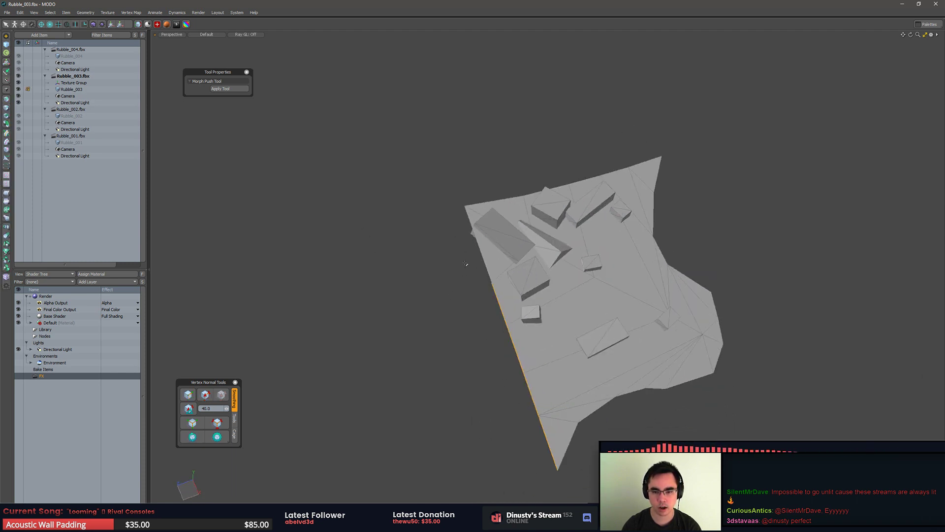
left_click_drag(514, 206, 553, 139, "alt")
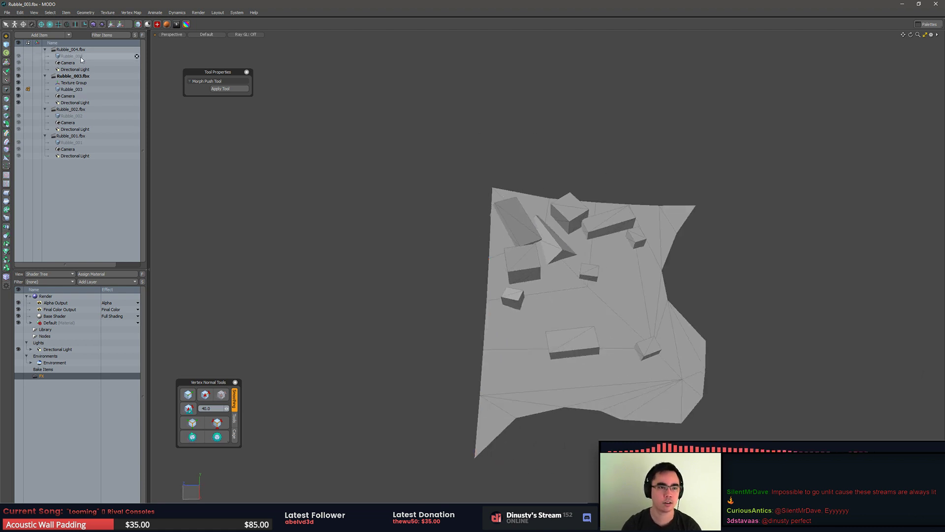
Step: Bring up the Rubble_004 scene and bring its whole mesh into view
left_click(130, 56)
left_click(507, 124)
scroll(507, 124, "down", 2)
mouse_move(495, 179)
left_mouse_down("alt")
mouse_move(514, 154)
mouse_move(544, 238)
left_mouse_up("alt")
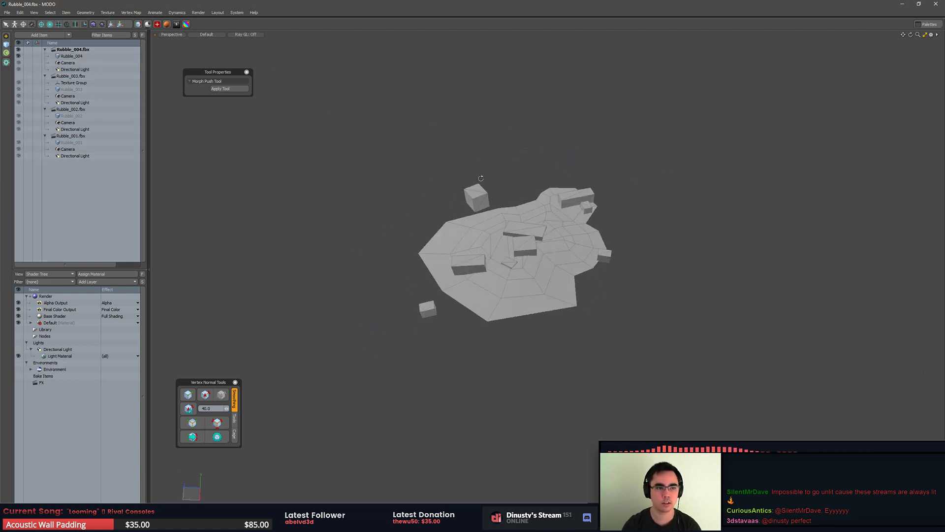
double_click(465, 269)
left_click_drag(463, 270, 474, 241, "alt")
scroll(474, 241, "up", 4)
left_click_drag(495, 276, 550, 351, "alt")
double_click(551, 352)
double_click(486, 316, "shift")
double_click(633, 316, "shift")
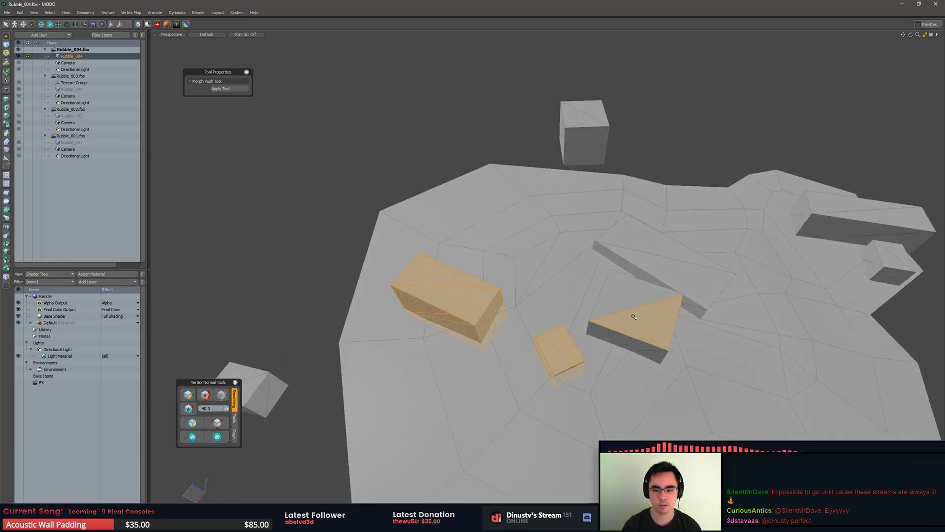
left_click_drag(634, 317, 602, 261, "alt")
scroll(602, 261, "down", 2)
key("5")
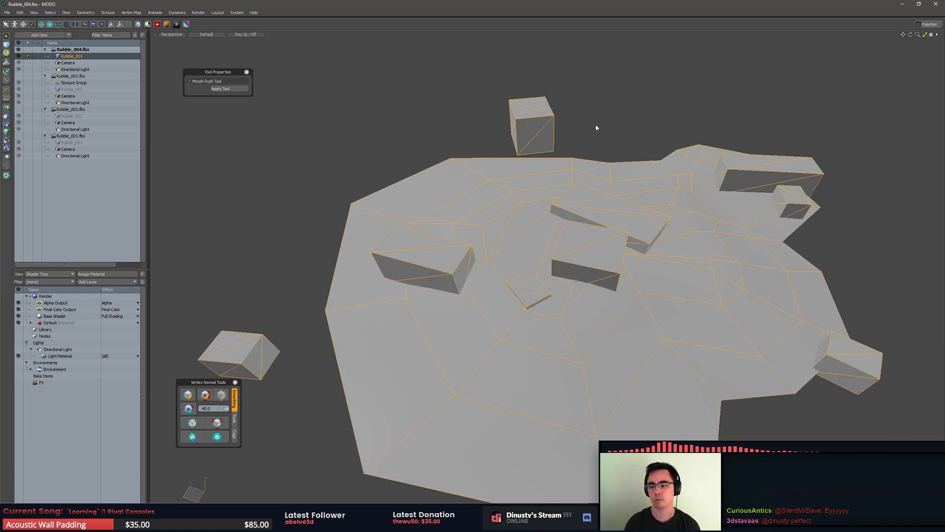
Step: Examine the layout of the whole Rubble_004 mesh and its scattered blocks from several angles
left_click_drag(724, 273, 759, 281, "alt")
scroll(694, 277, "down", 3)
left_click(757, 278)
left_click_drag(775, 315, 753, 312, "alt")
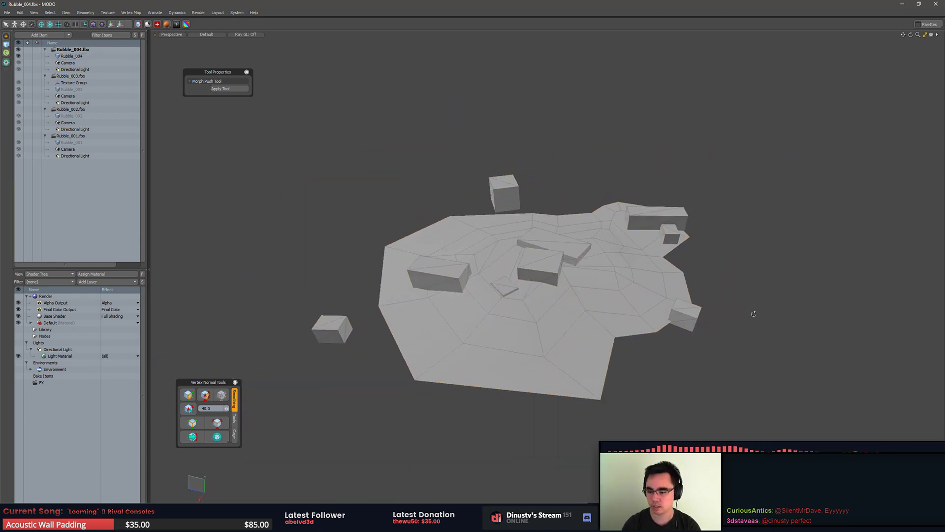
left_click(586, 296)
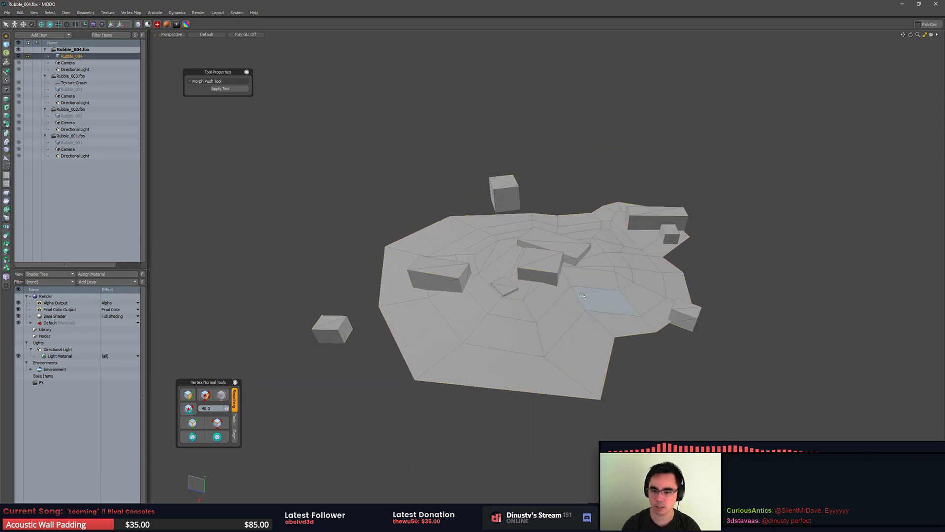
left_click_drag(727, 272, 739, 288, "alt")
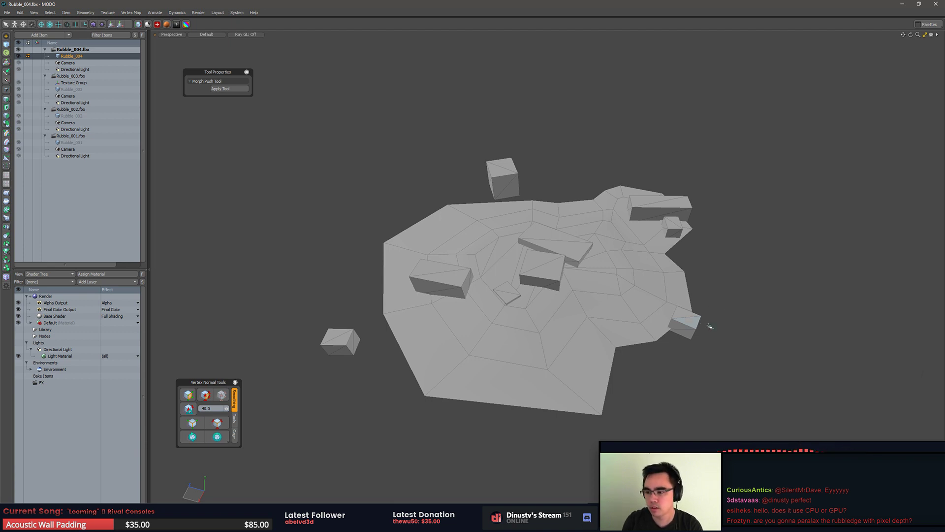
left_click_drag(710, 327, 604, 259, "alt")
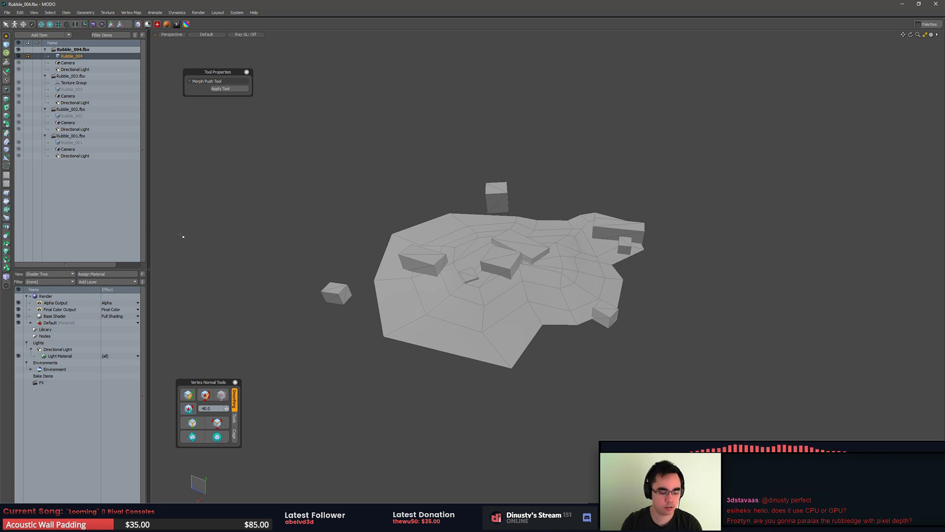
Step: Copy the four blocks in the middle of the Rubble_004 mesh into a new scene and clear the selection
double_click(503, 261)
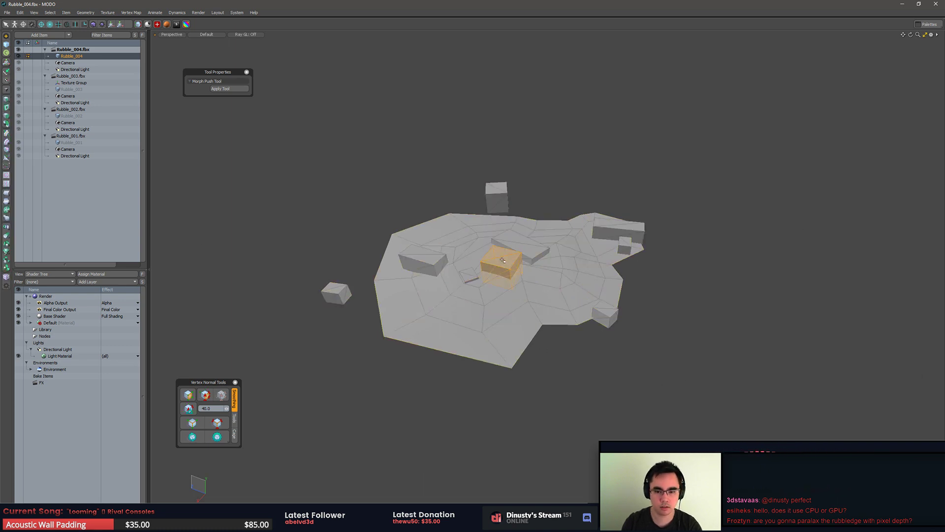
double_click(528, 240, "shift")
double_click(424, 259, "shift")
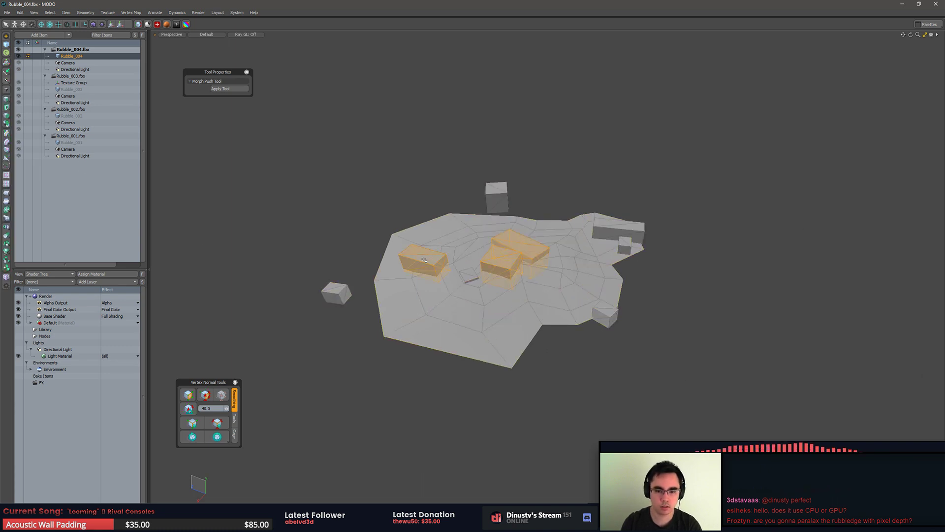
double_click(468, 279, "shift")
left_click(789, 306)
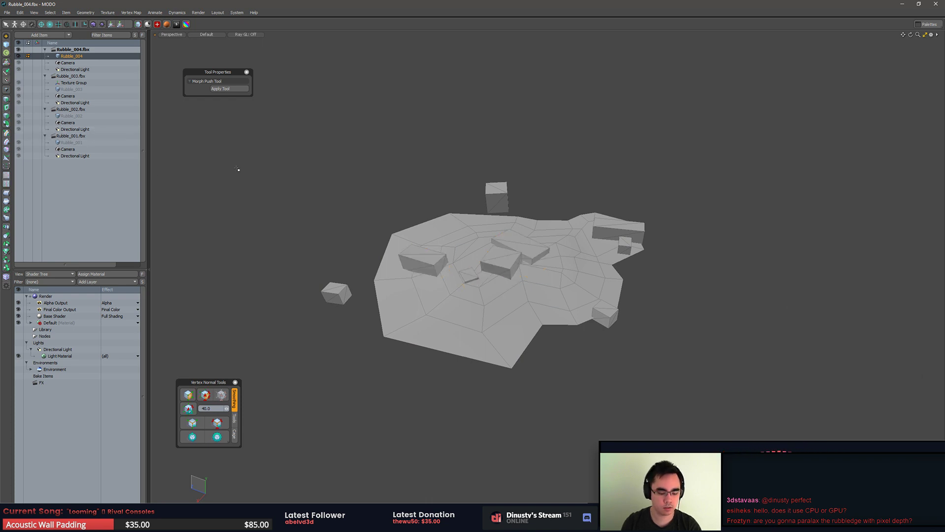
key("ctrl+n")
key("ctrl+v")
left_click_drag(498, 220, 480, 285, "alt")
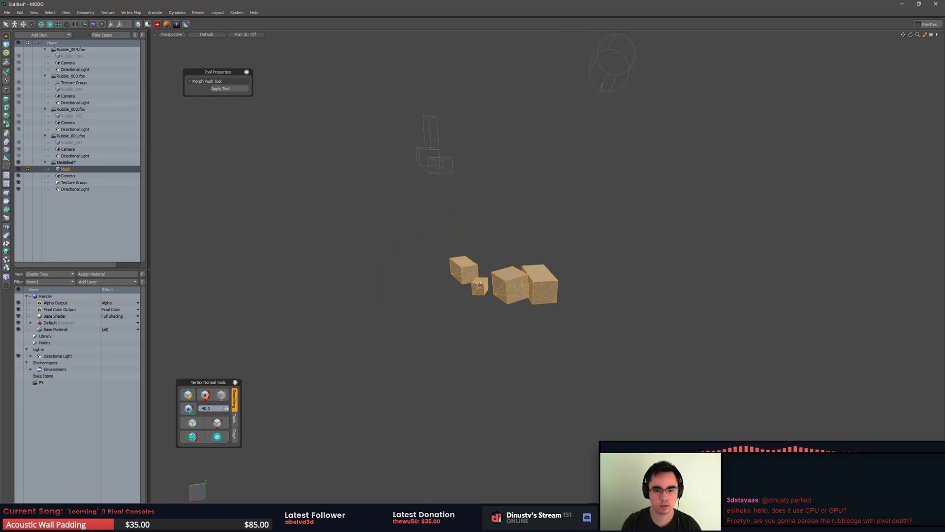
key("ctrl+3")
left_click(491, 349)
left_click_drag(490, 349, 446, 357, "alt")
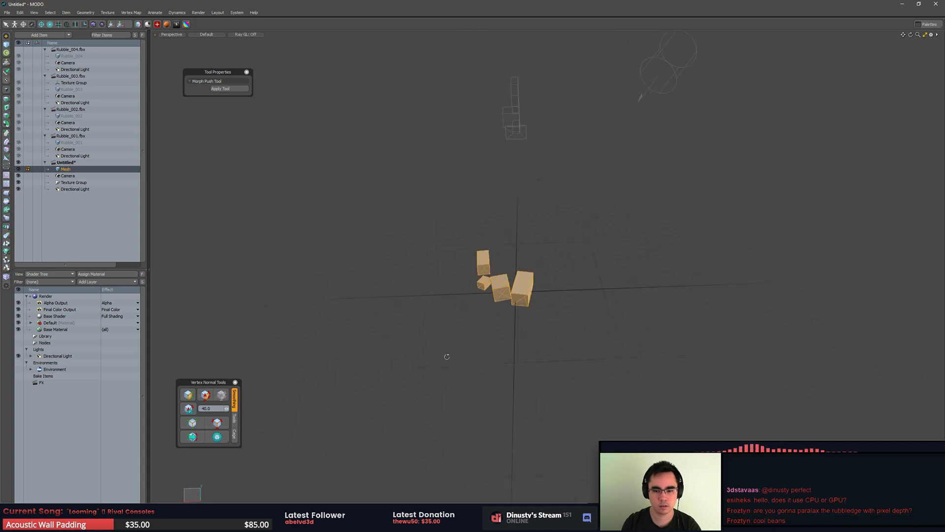
left_click(446, 358)
Step: In the top view, rotate the longest block so its sides line up with the grid and separate it from the other blocks
double_click(530, 286)
key("KP_2")
left_click_drag(600, 322, 597, 322, "alt+shift")
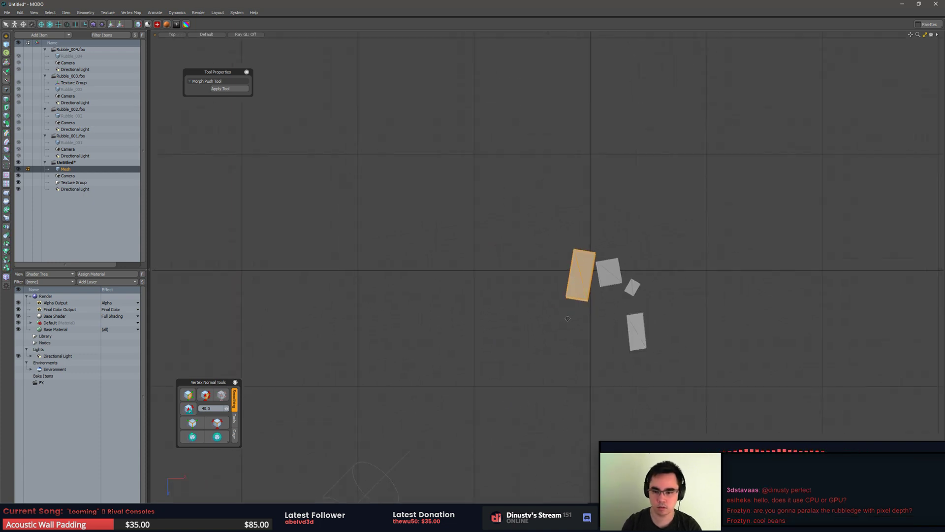
scroll(597, 323, "up", 5)
key("e")
left_click_drag(557, 234, 564, 289)
key("space")
key("e")
key("w")
left_click_drag(594, 290, 573, 304, "alt+shift")
key("space")
Step: Rotate the large square block in line with the grid and move it away from the smallest block
double_click(595, 220)
key("e")
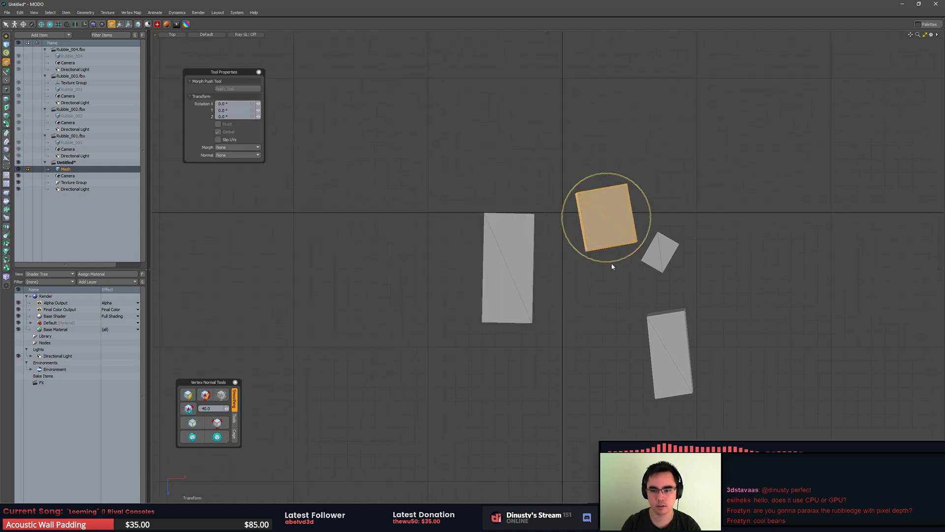
left_click_drag(614, 266, 612, 199)
left_click(605, 238)
key("w")
key("space")
Step: Rotate the smallest block in line with the grid and move it below the large square block
left_click(671, 244)
double_click(670, 245)
key("e")
left_click_drag(648, 297, 640, 276)
left_click(628, 267)
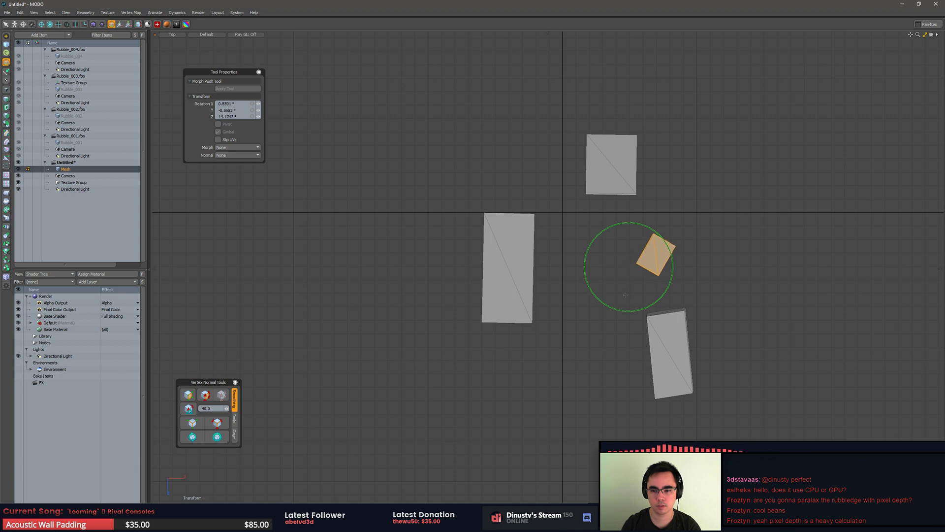
mouse_move(612, 308)
left_mouse_down()
mouse_move(633, 311)
mouse_move(613, 310)
left_mouse_up()
key("w")
left_click_drag(657, 255, 605, 265)
Step: Rotate the remaining narrow block so its long sides run vertically in the top view
left_click(669, 353)
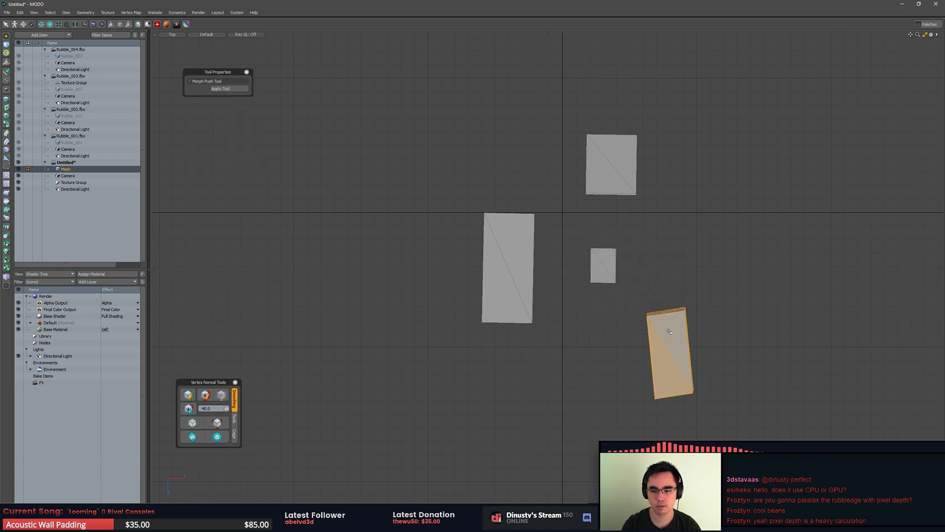
key("e")
left_click_drag(661, 335, 622, 358)
key("q")
key("1")
mouse_move(643, 385)
right_mouse_down()
mouse_move(738, 411)
mouse_move(708, 397)
right_mouse_up()
key("2")
key("2")
left_click_drag(770, 389, 755, 408, "alt+shift")
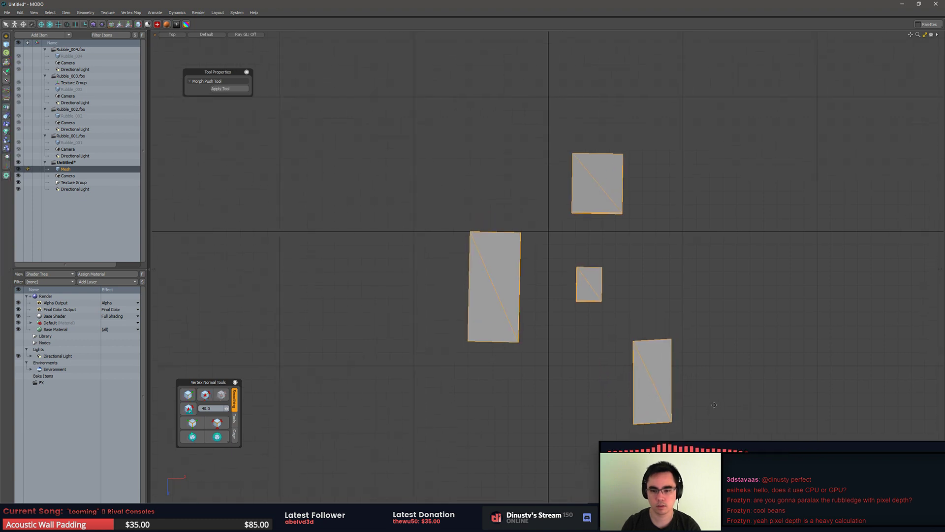
scroll(658, 374, "down", 2)
Step: Rotate the narrow block a quarter turn so it lies horizontally in the top view
key("3")
double_click(641, 366)
key("e")
left_click_drag(630, 402, 682, 366)
key("q")
Step: Shift the vertices along the narrow block's upper edge to square off its outline
key("2")
left_click_drag(624, 332, 605, 310, "alt+shift")
key("1")
right_click_drag(607, 310, 689, 315)
key("w")
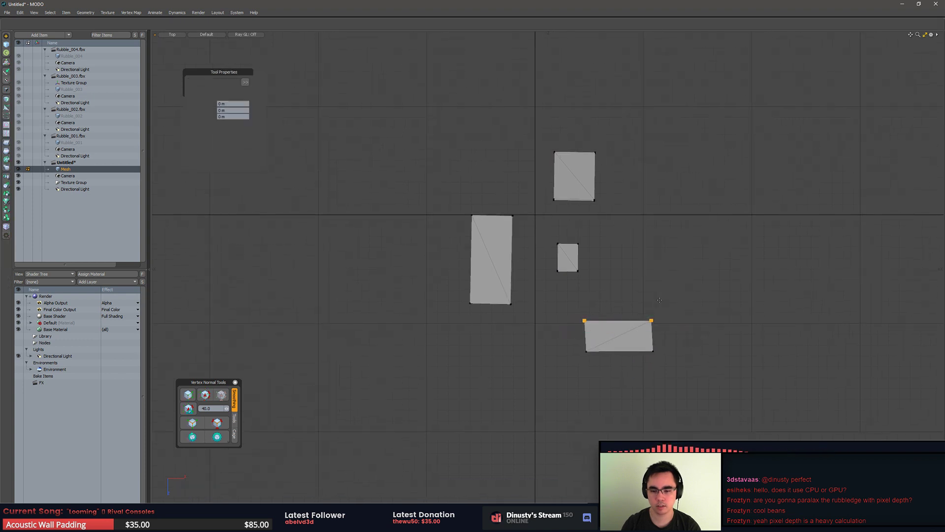
left_click_drag(655, 321, 694, 367)
key("q")
left_click(673, 313)
Step: Rotate the large square block a quarter turn so its longer side runs horizontally in the top view
key("3")
double_click(594, 250)
key("e")
left_click_drag(598, 276, 686, 280)
key("q")
left_click(667, 241)
left_click_drag(686, 281, 704, 261, "ctrl+alt")
left_click_drag(704, 262, 742, 246, "alt+shift")
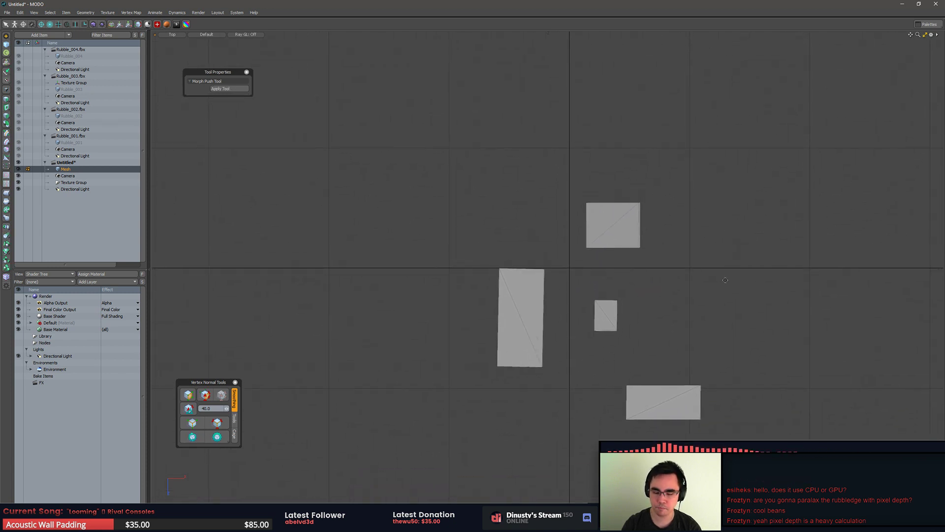
Step: Return to the perspective view and fit the four blocks in it
key("KP_Decimal")
key("a")
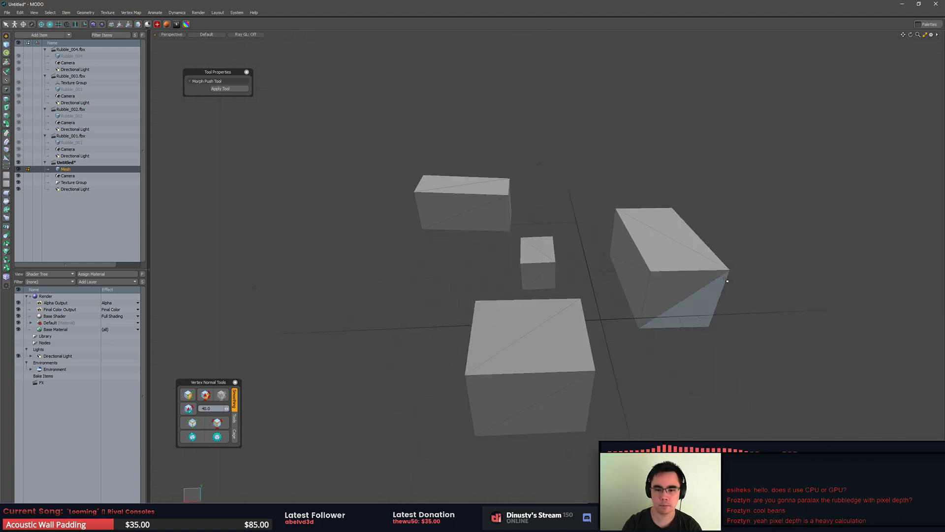
left_click_drag(723, 280, 603, 340, "alt")
left_click_drag(603, 340, 562, 352, "ctrl+alt")
key("w")
left_click_drag(456, 231, 436, 254, "alt+shift")
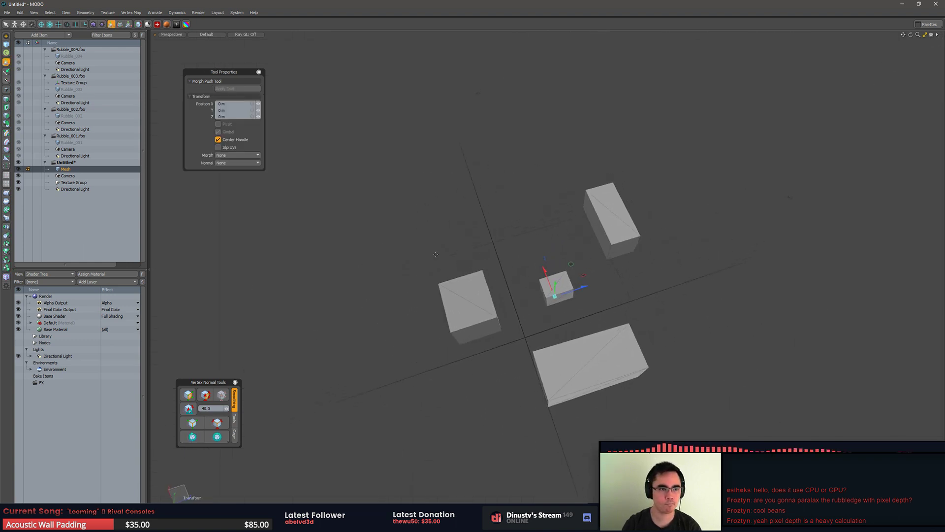
left_click(8, 75)
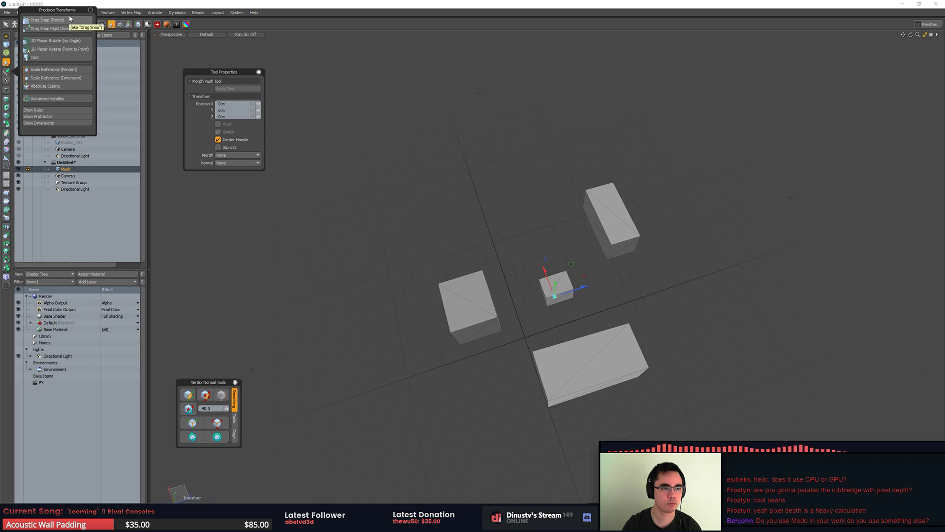
left_click_drag(382, 160, 437, 186, "alt")
key("q")
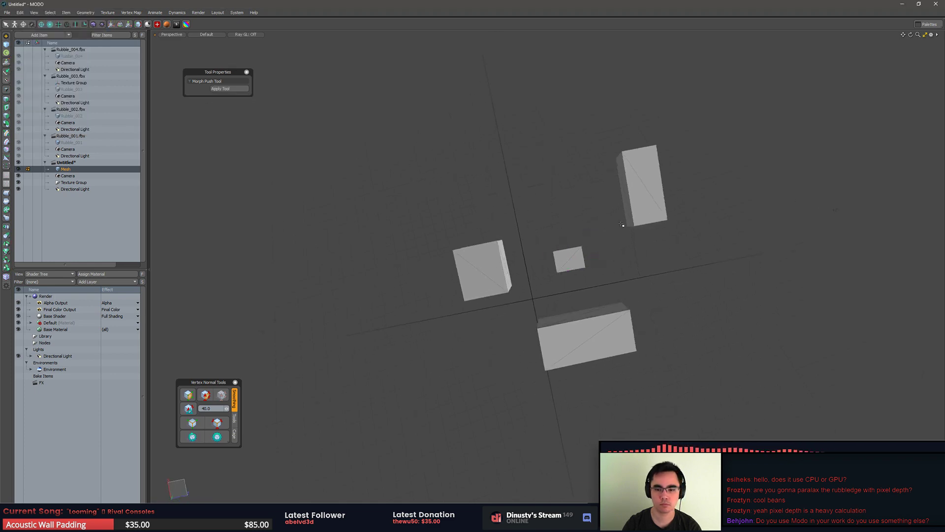
Step: Enable snapping and move the end face of the long block nearest the square block vertically
key("w")
key("x")
left_click_drag(589, 232, 553, 267)
key("q")
left_click_drag(639, 269, 664, 239, "alt")
key("F11")
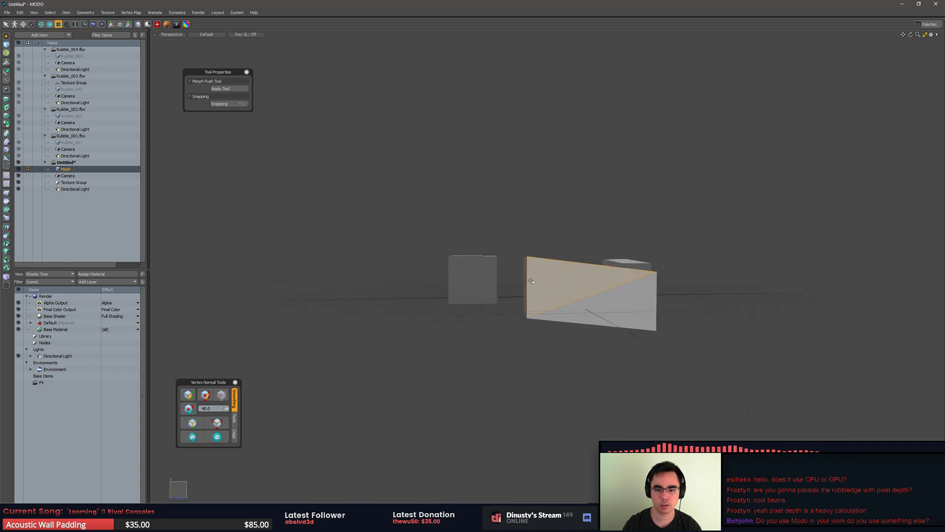
left_click_drag(531, 281, 558, 280, "alt")
left_click(616, 303)
left_click(598, 286, "shift")
key("w")
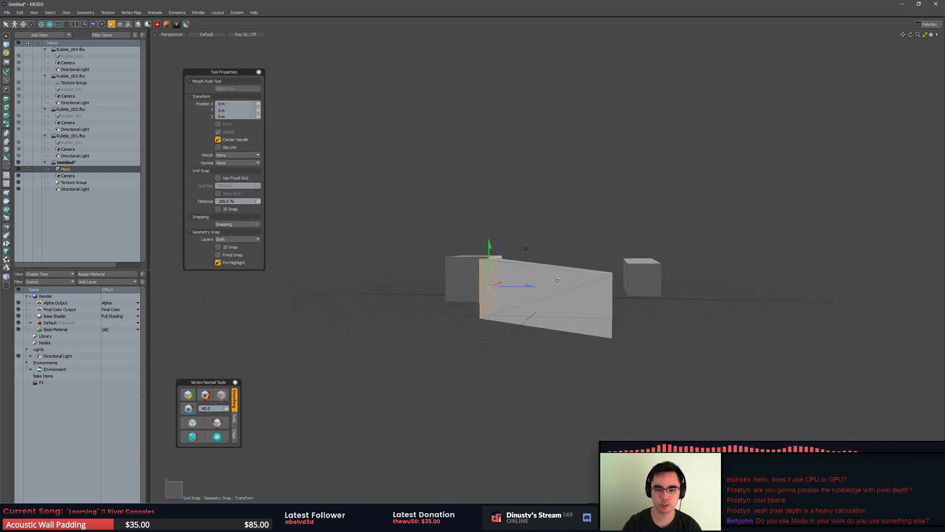
left_click_drag(490, 245, 534, 288)
key("q")
Step: Shift the end face of the narrow block vertically without snapping
key("w")
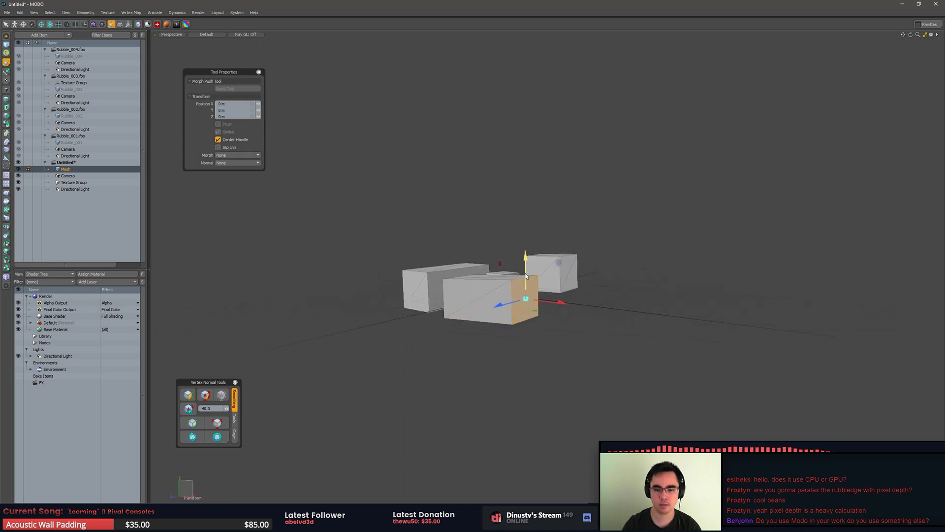
left_click_drag(526, 255, 555, 295)
key("q")
left_click(567, 270)
key("w")
key("space")
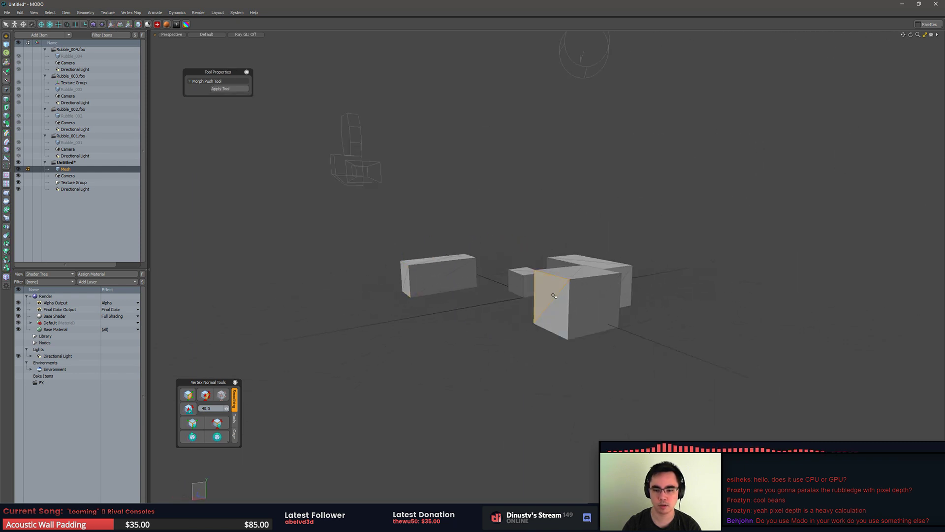
key("w")
key("5")
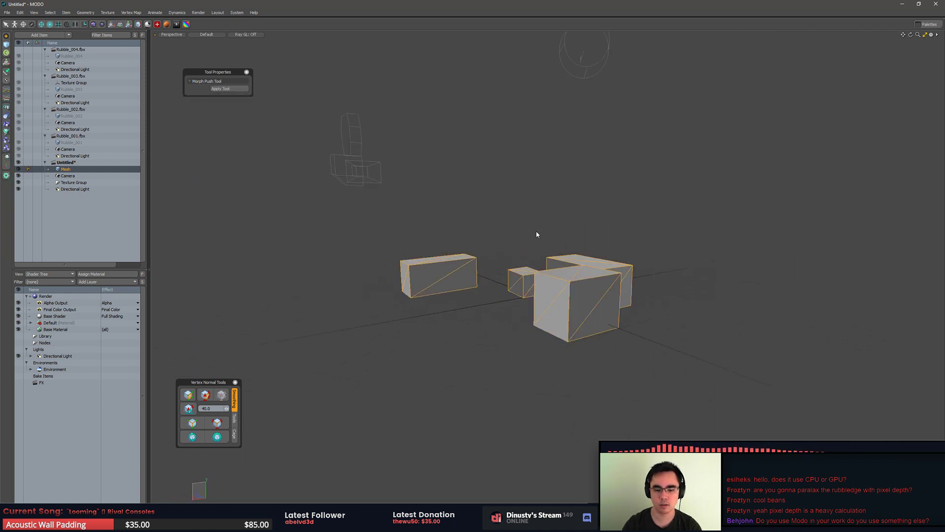
left_click_drag(537, 234, 628, 293, "alt")
left_click(628, 293)
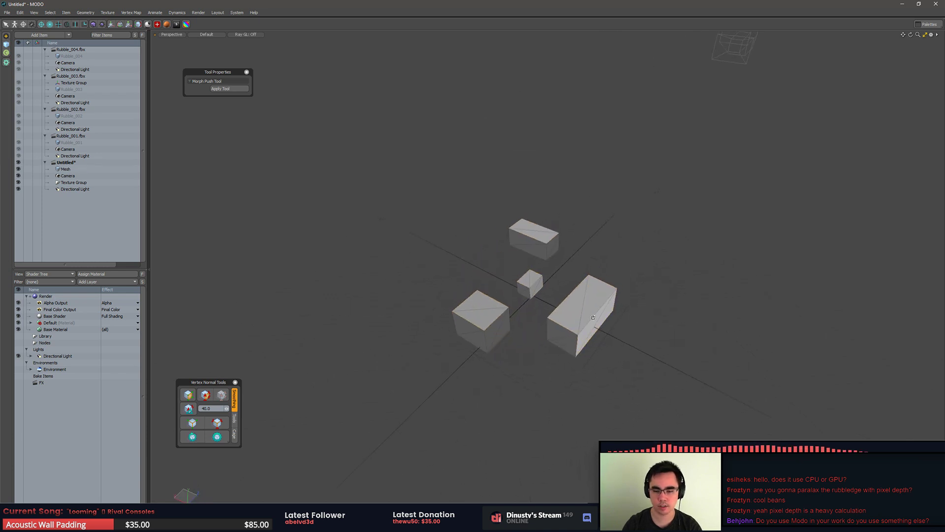
scroll(598, 330, "up", 3)
left_click_drag(599, 330, 688, 294, "alt")
key("w")
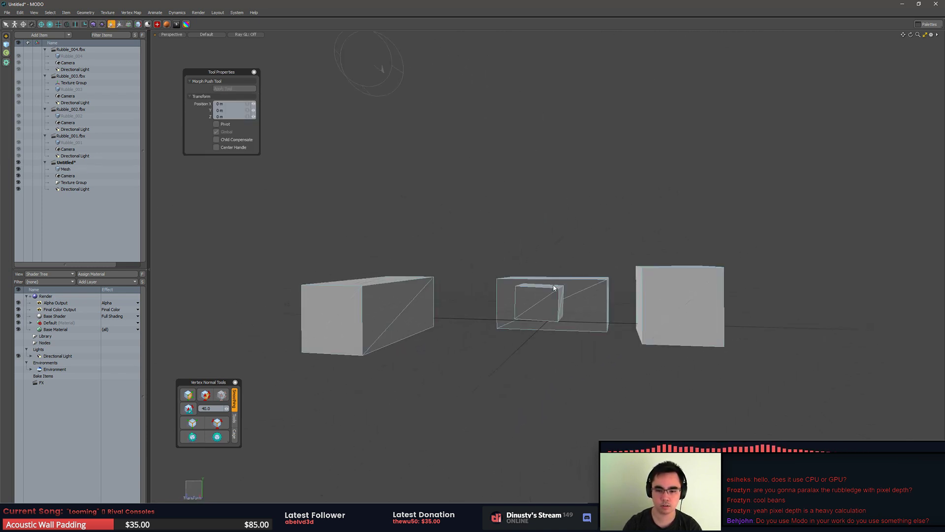
Step: Lower all four blocks together so they straddle the ground plane
key("q")
key("3")
scroll(696, 133, "up", 3)
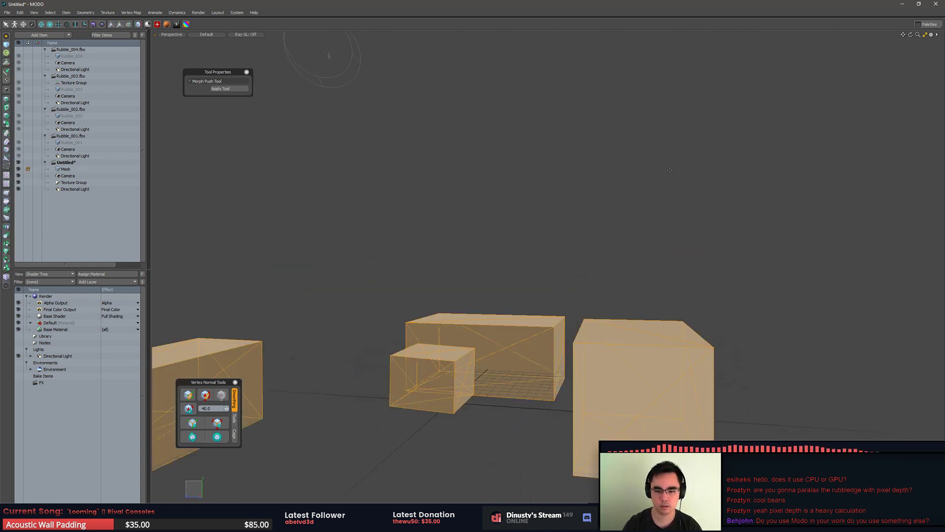
key("w")
left_click_drag(565, 203, 559, 231)
key("q")
left_click(627, 249)
scroll(590, 261, "down", 4)
mouse_move(537, 275)
left_mouse_down("alt")
mouse_move(486, 281)
mouse_move(521, 280)
left_mouse_up("alt")
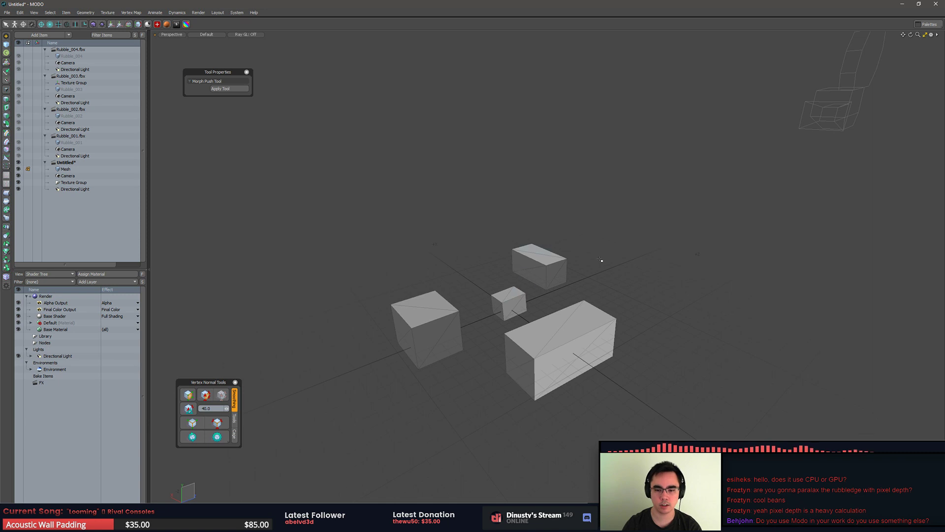
Step: Select all connected polygons of the four blocks and nudge them slightly as a group
mouse_move(577, 237)
right_mouse_down()
mouse_move(429, 249)
mouse_move(686, 214)
right_mouse_up()
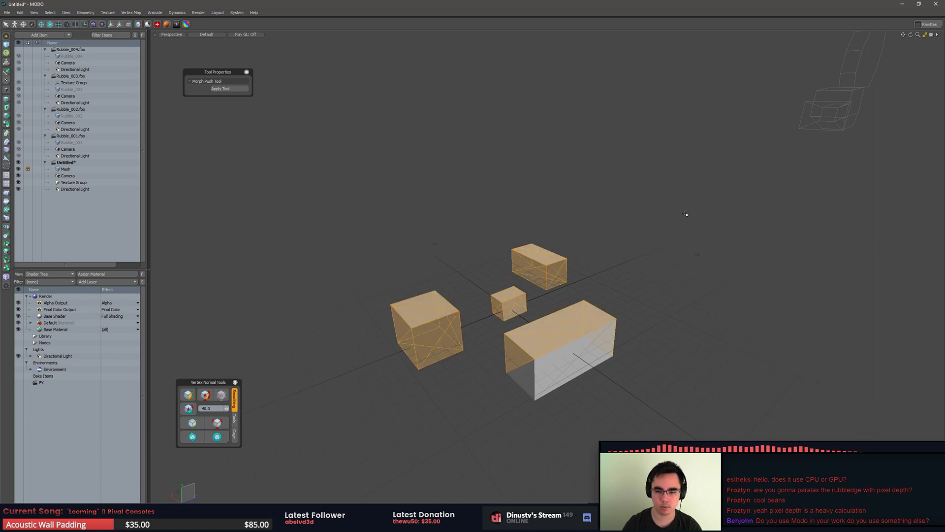
mouse_move(556, 266)
left_mouse_down()
mouse_move(476, 295)
mouse_move(503, 310)
left_mouse_up()
key("bracketright")
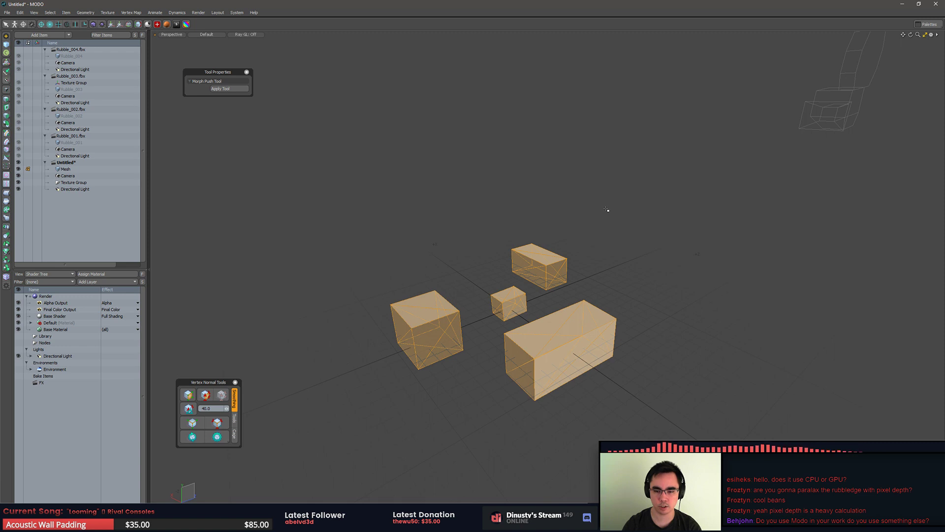
key("w")
left_click_drag(512, 291, 511, 292)
Step: Check the blocks' heights against the ground line in the left view, clear the selection and return to the perspective view
key("ctrl+space")
left_click(613, 249)
key("space")
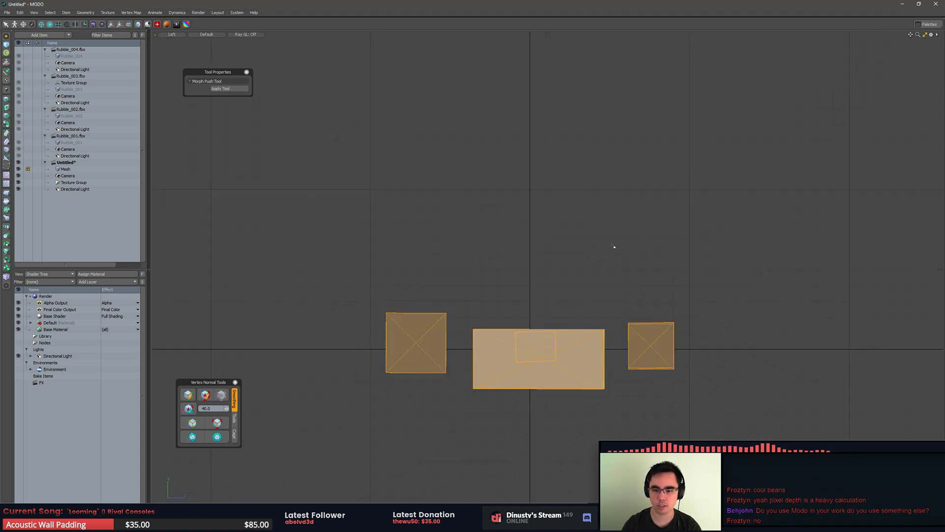
left_click(613, 246)
key("ctrl+space")
left_click(651, 264)
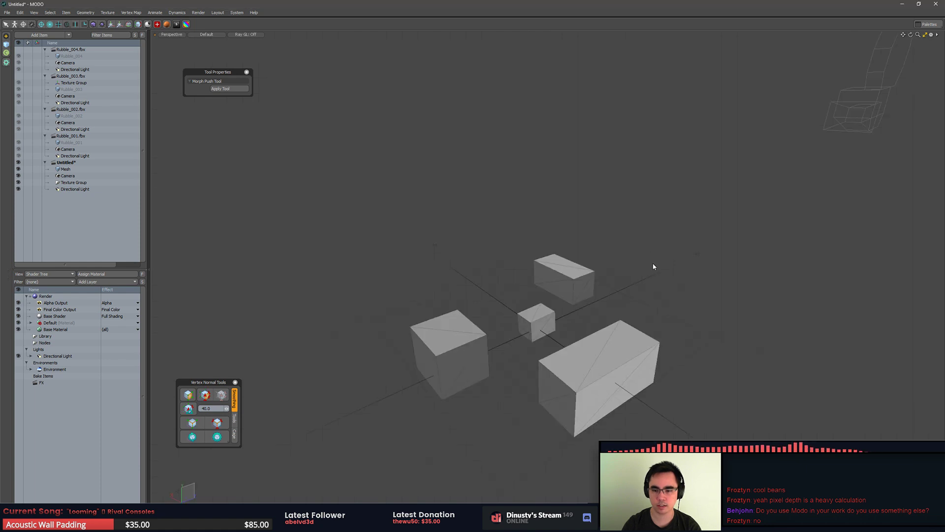
left_click_drag(617, 271, 625, 249, "alt+shift")
left_click(593, 249)
left_click(693, 241)
left_click(585, 245)
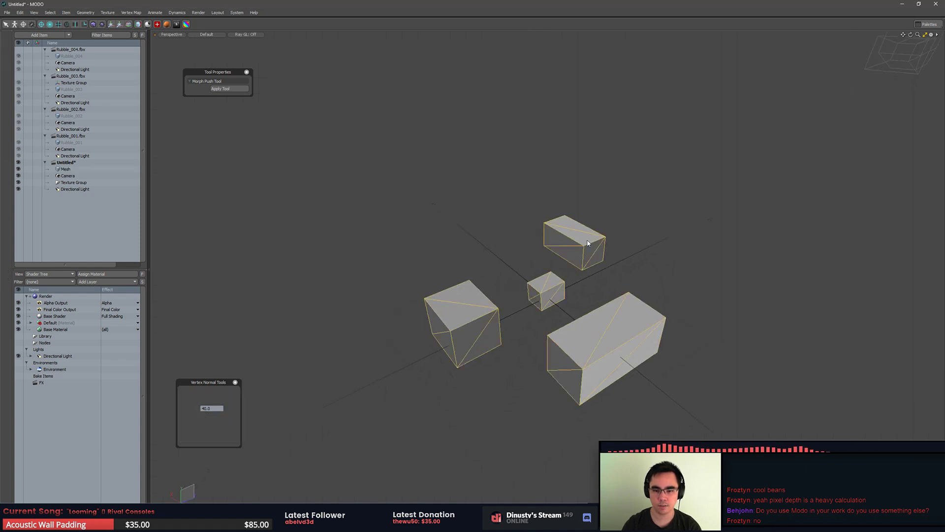
key("1")
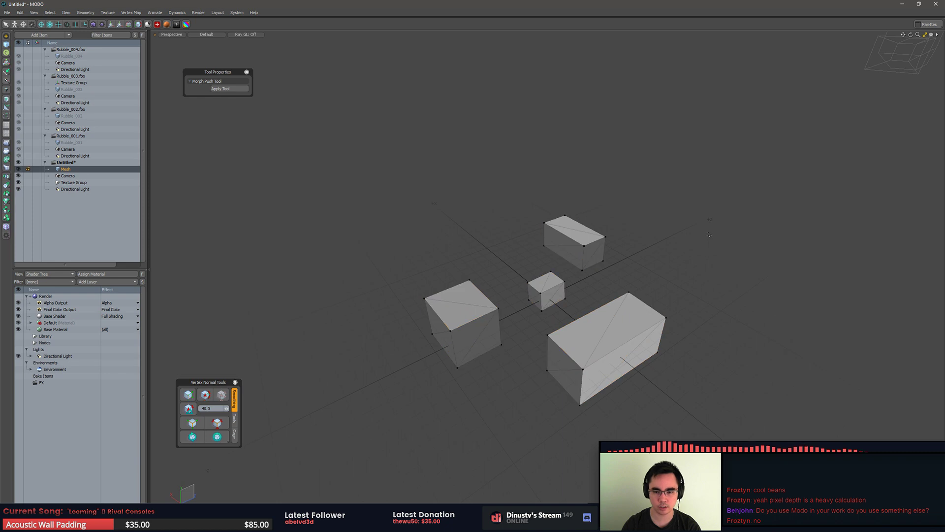
key("3")
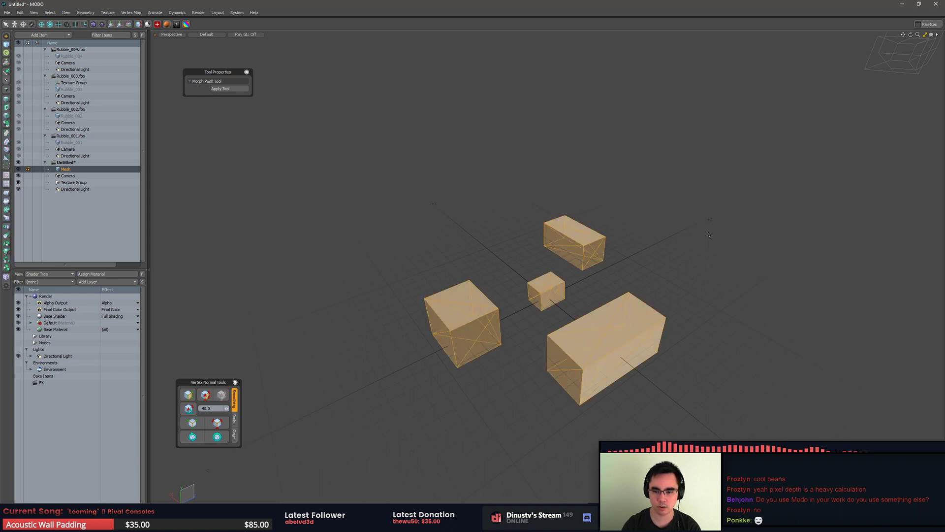
left_click(692, 235)
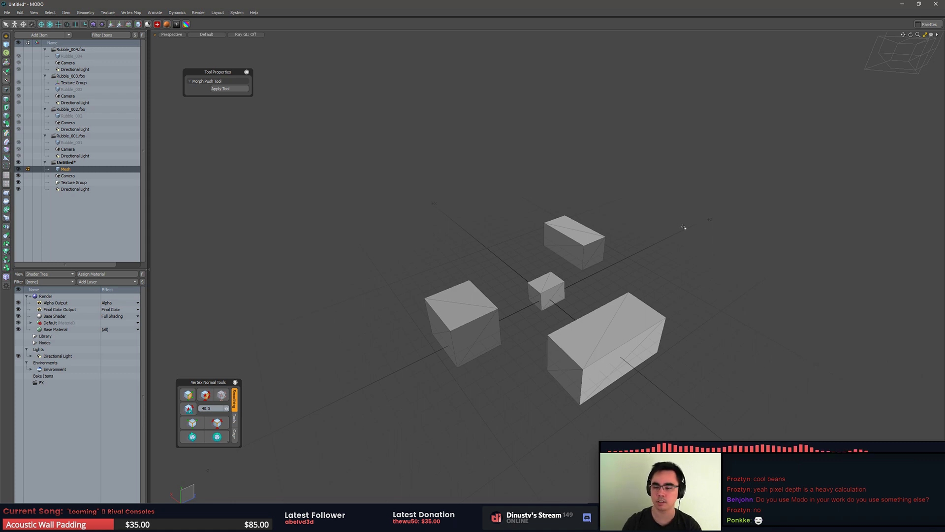
left_click_drag(683, 227, 644, 283, "alt")
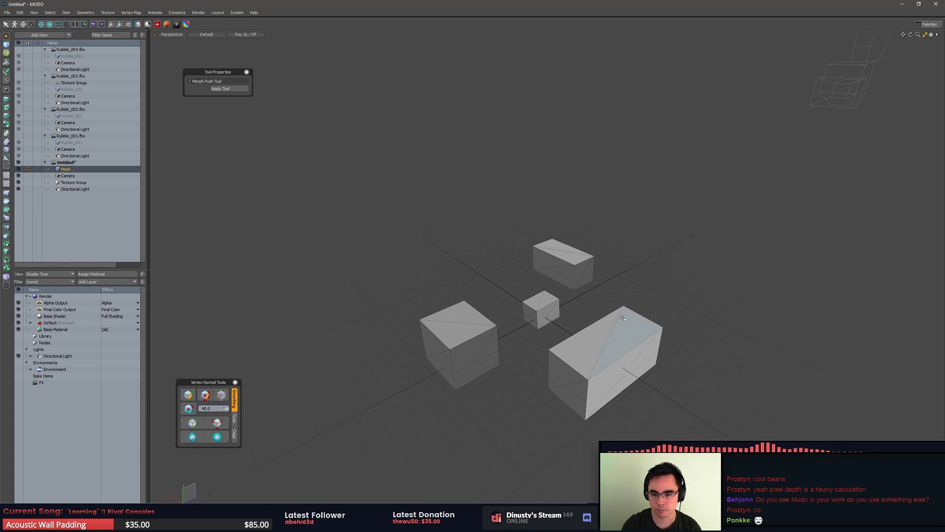
left_click_drag(667, 320, 624, 274, "alt")
left_click(642, 266)
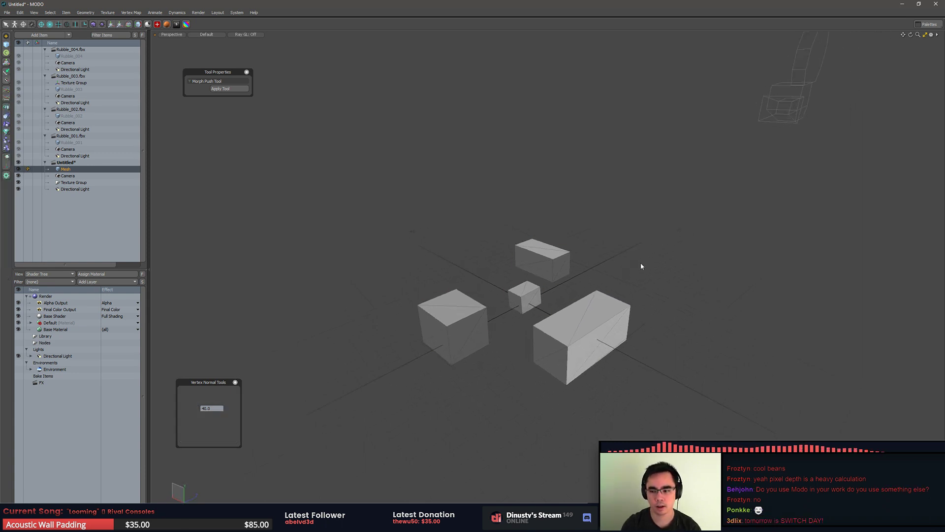
left_click(613, 310)
left_click(653, 298)
mouse_move(675, 294)
left_mouse_down("alt")
mouse_move(672, 331)
mouse_move(671, 304)
mouse_move(690, 287)
mouse_move(683, 279)
mouse_move(680, 303)
left_mouse_up("alt")
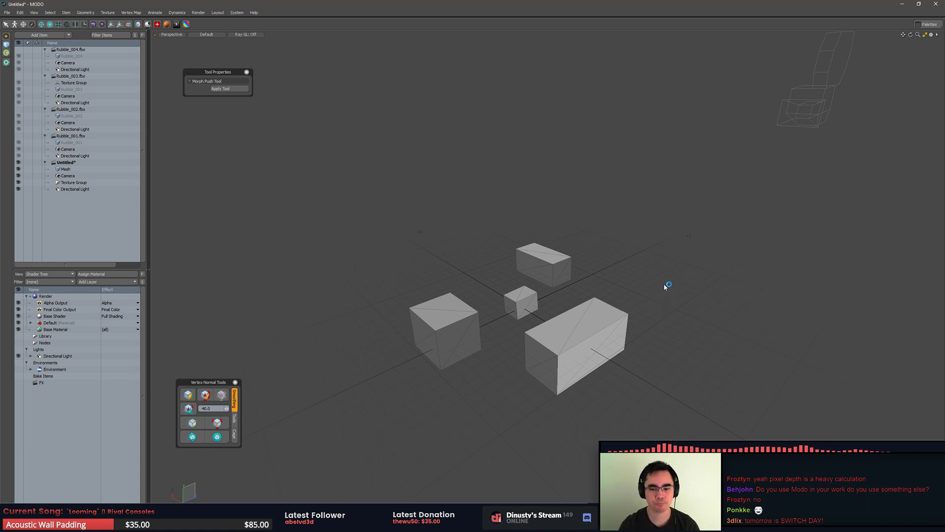
Step: Select the mesh item that holds the four blocks in the Untitled scene
left_click(554, 267)
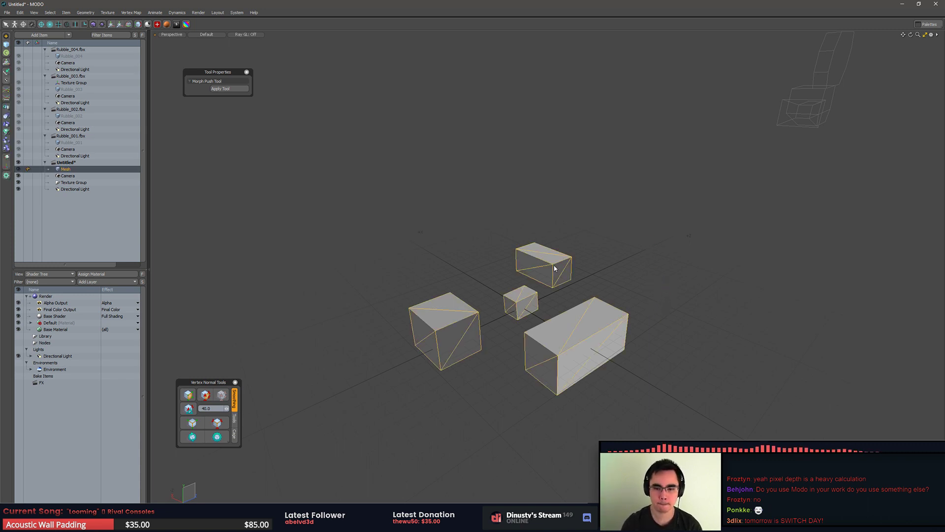
left_click(535, 268)
left_click(543, 299)
left_click(536, 301)
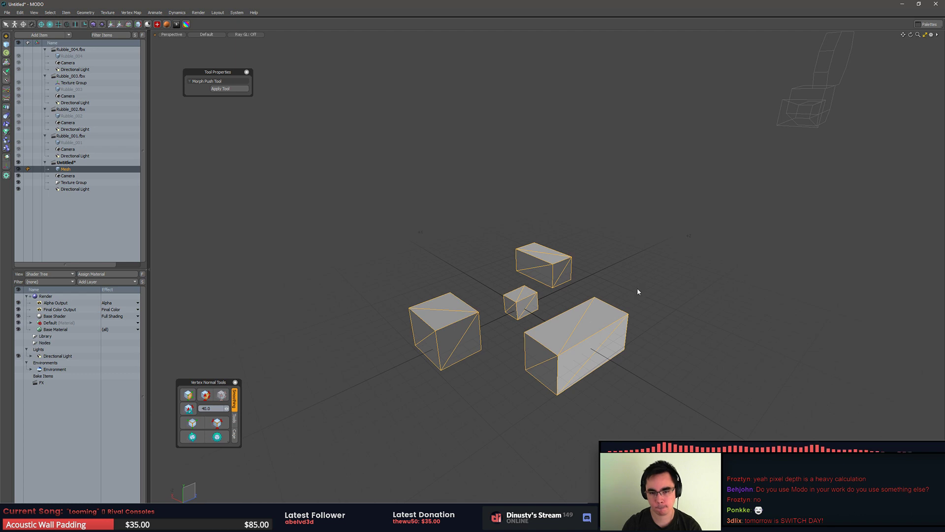
left_click(639, 288)
left_click_drag(594, 312, 592, 335, "alt")
left_click(593, 335)
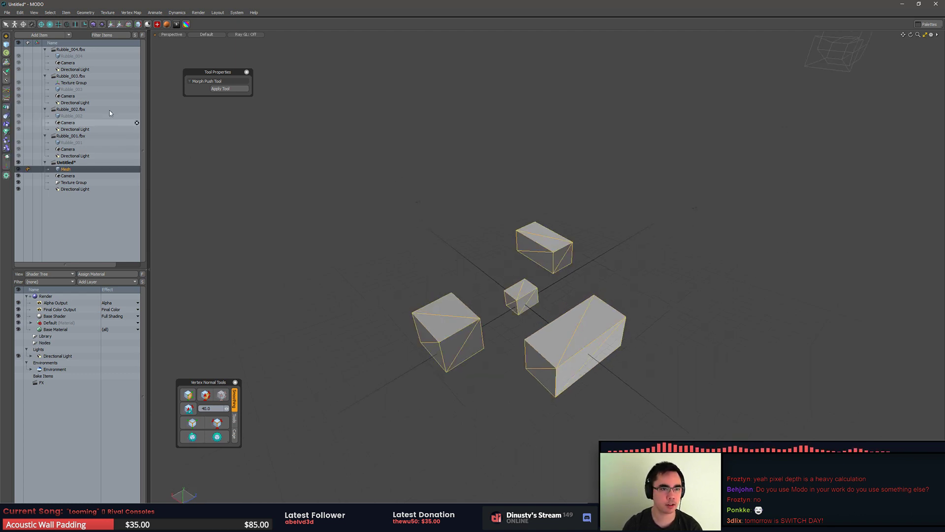
Step: Export the selected mesh layer in the Wavefront OBJ format
right_click(74, 170)
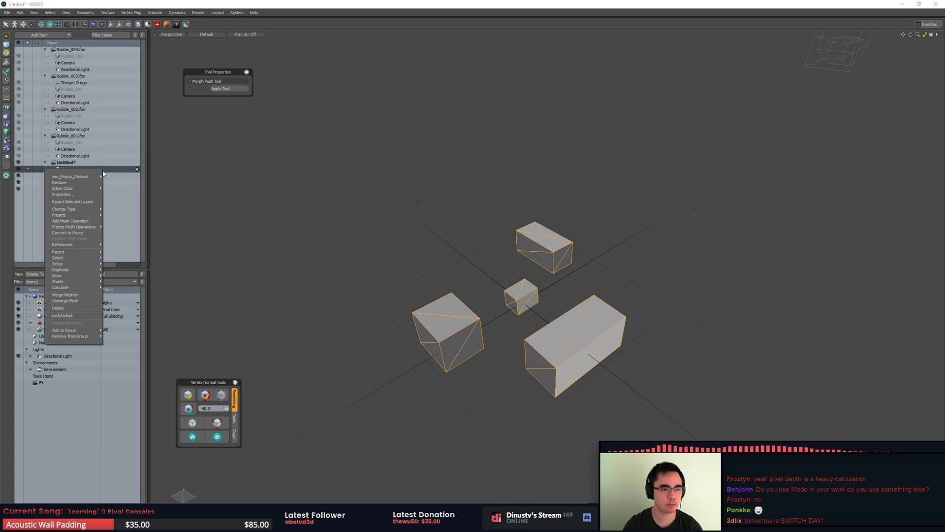
left_click(89, 202)
left_click(487, 247)
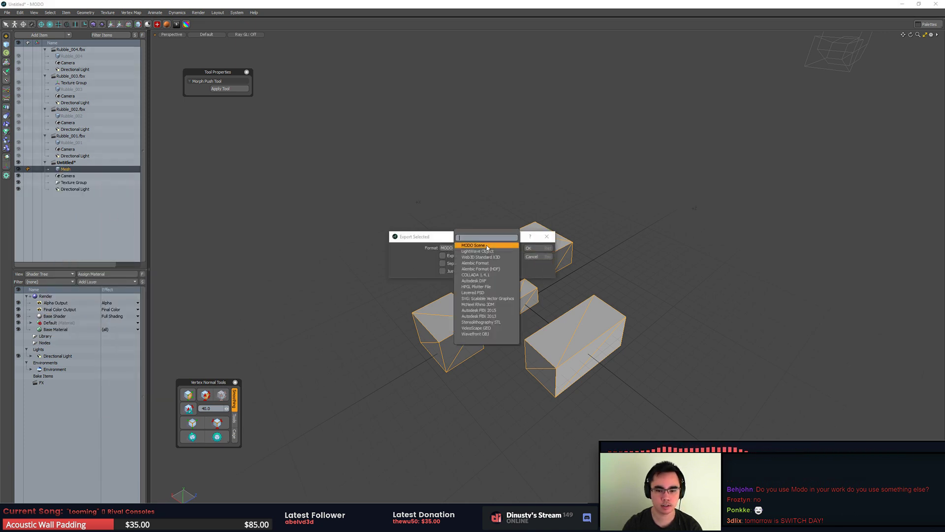
left_click(475, 334)
left_click(537, 249)
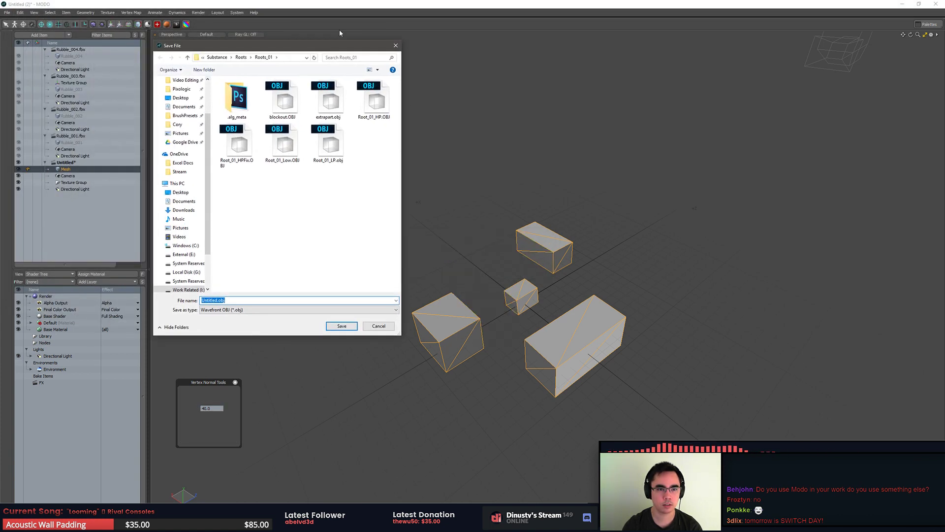
Step: Choose the Rubble folder inside Temple > Substance as the export destination
left_click(241, 57)
left_click(256, 106)
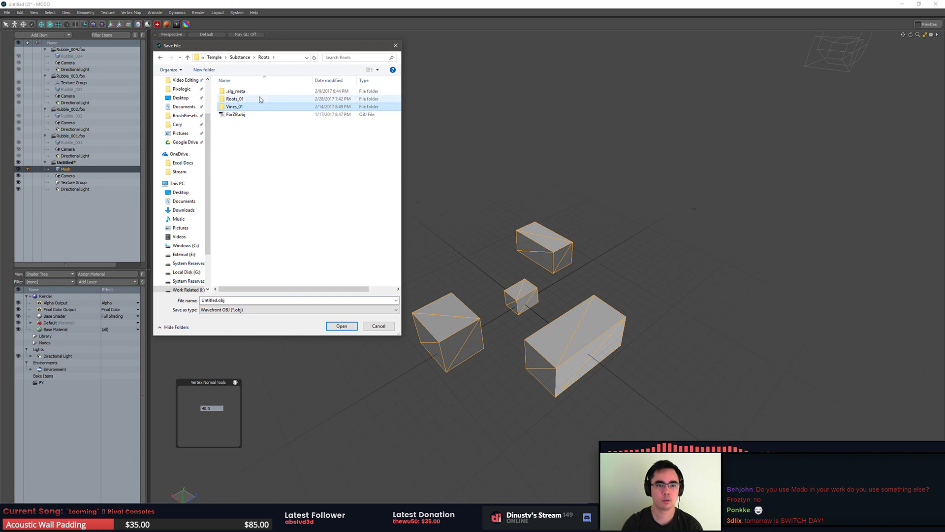
left_click(240, 57)
left_click(295, 145)
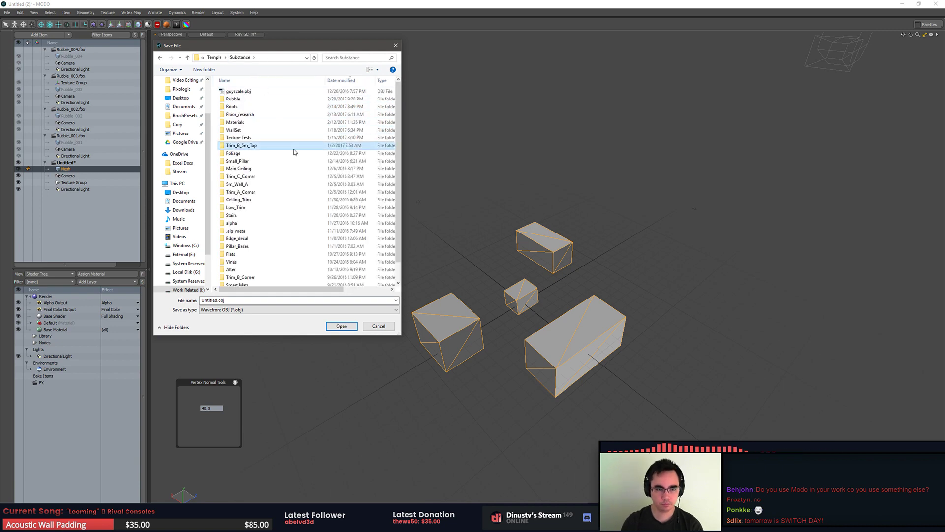
double_click(243, 98)
Step: Name the exported OBJ file Rubble_FZB and save it
double_click(253, 300)
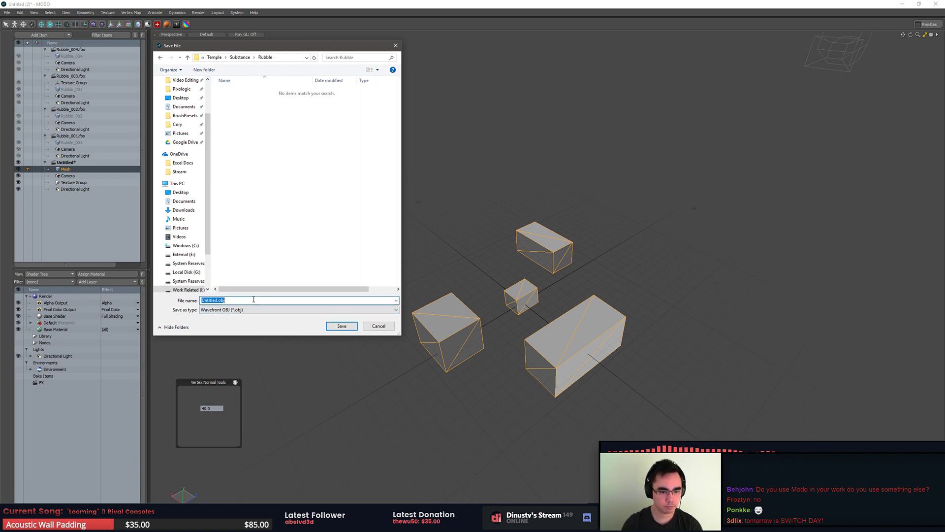
type("For")
key("BackSpace")
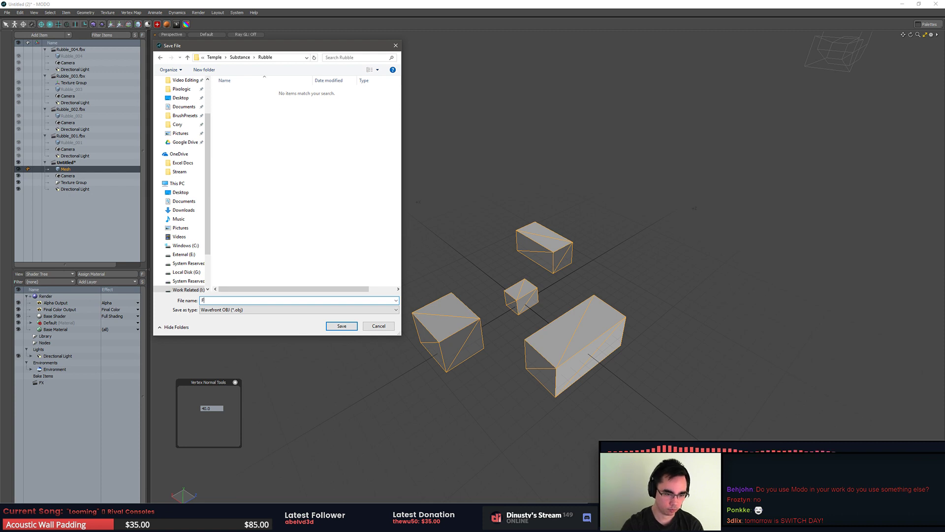
key("BackSpace")
type("Rubble")
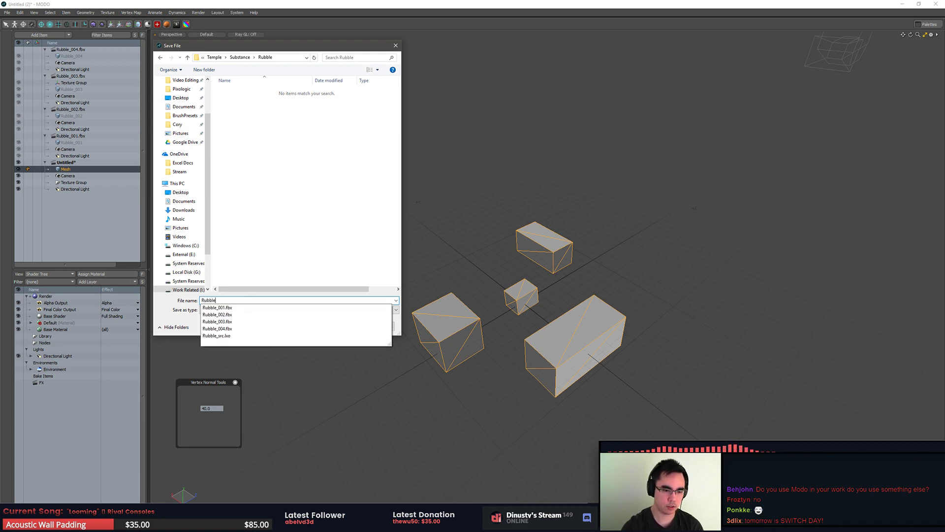
type("_F")
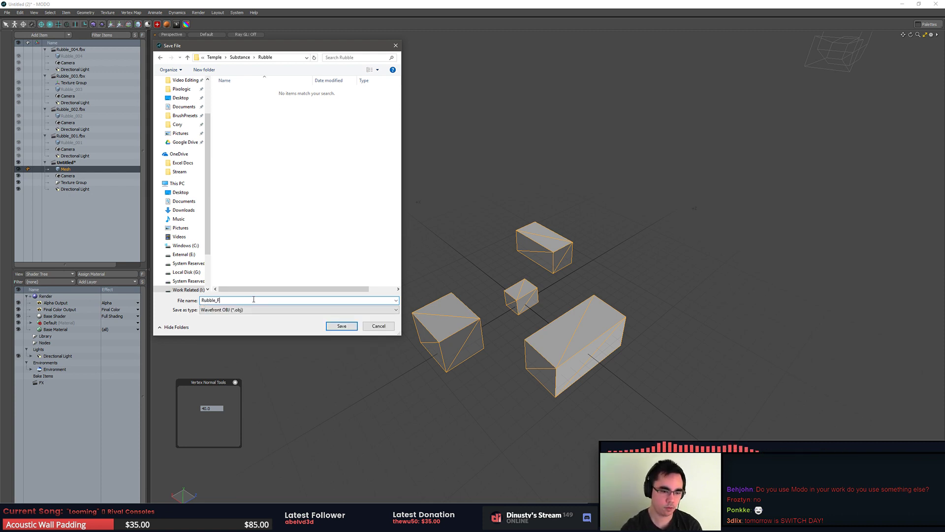
type("ZB")
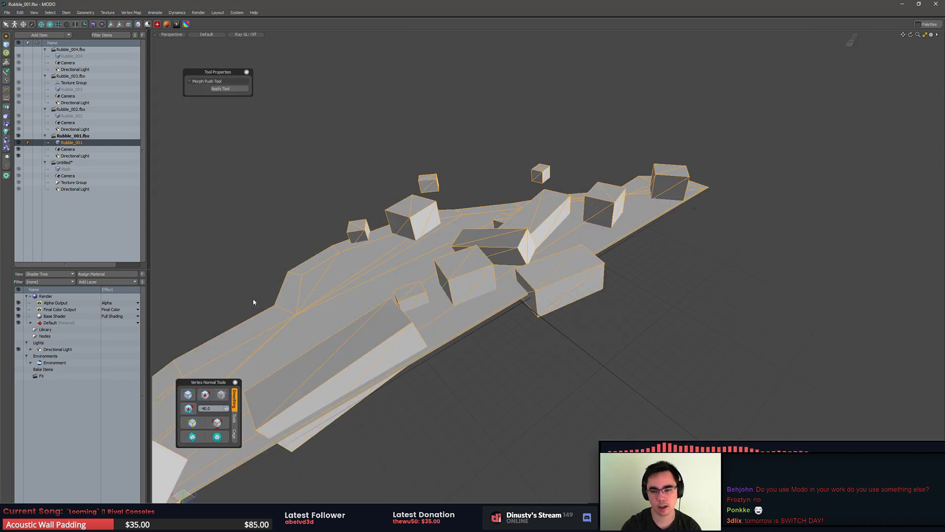
Step: Reselect the mesh in the Untitled scene to bring the four blocks back into view
left_click(89, 170)
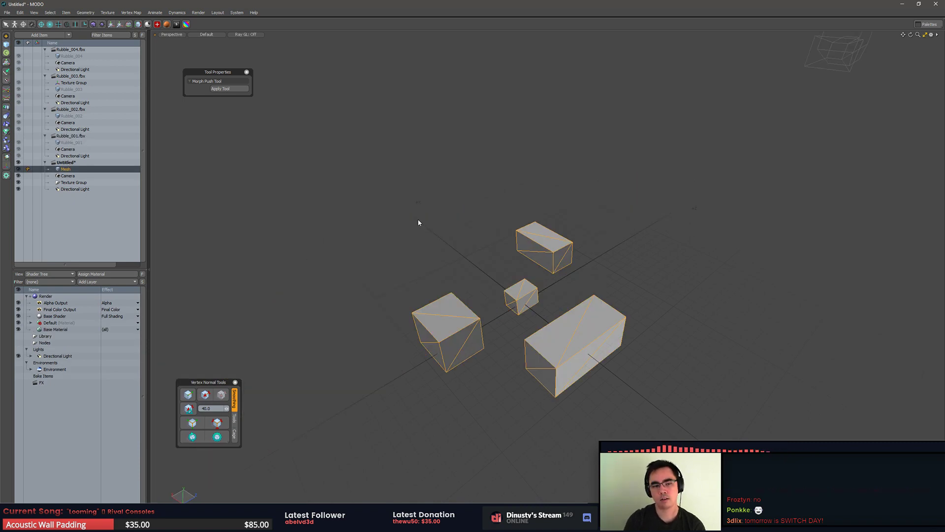
left_click_drag(419, 222, 616, 213, "alt")
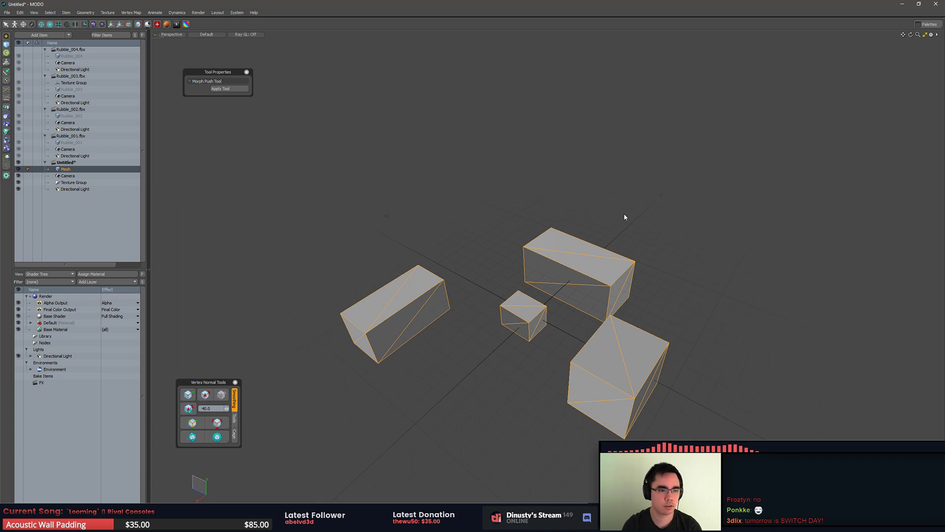
left_click_drag(624, 215, 612, 215, "alt")
left_click(655, 250)
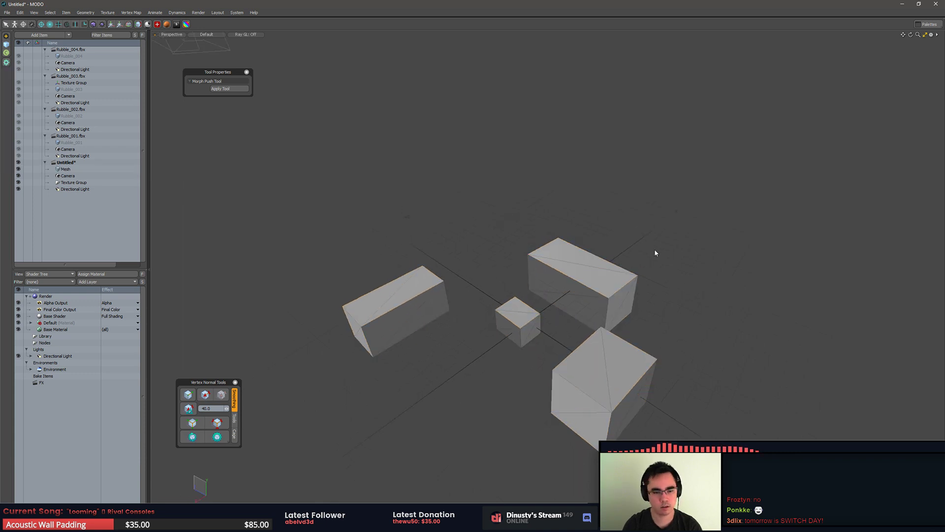
left_click(604, 250)
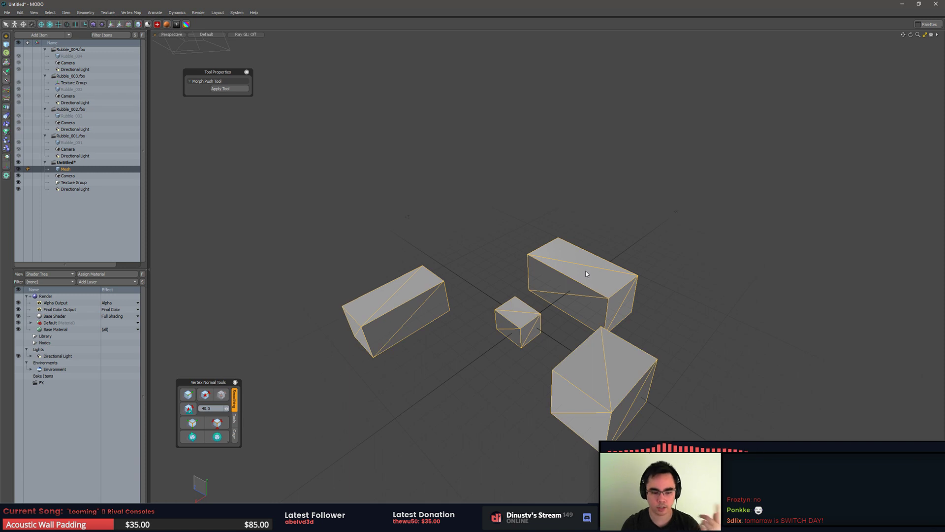
left_click(718, 280)
Step: Map Ctrl+` to the logged Export Selected command from the command history, overwriting that combination's existing assignment
key("F5")
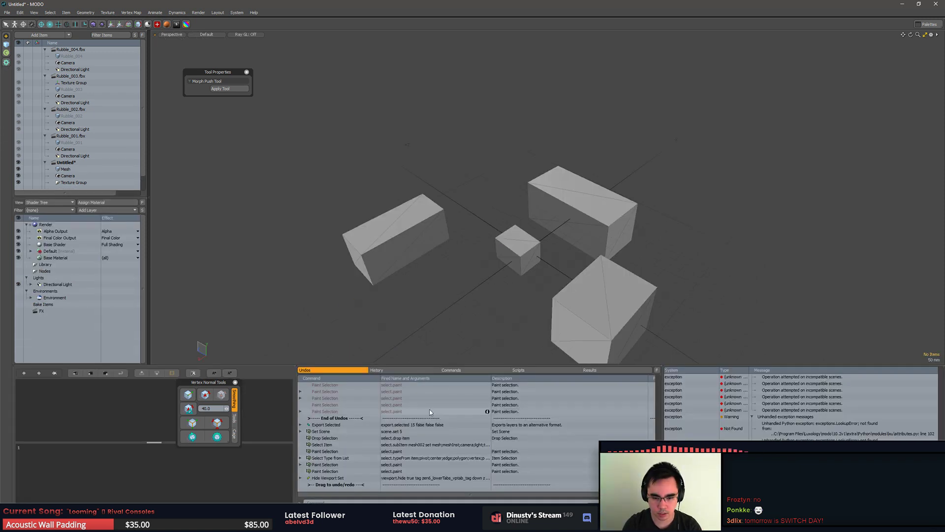
left_click(397, 371)
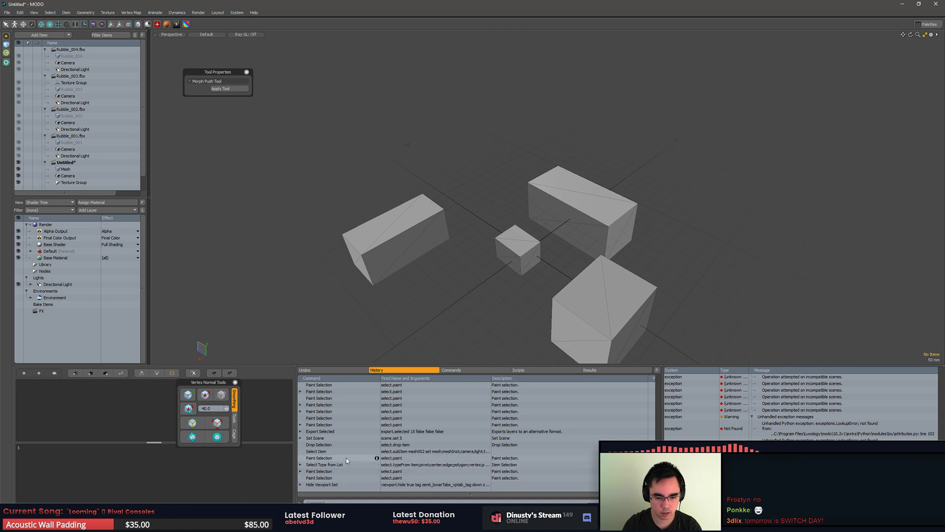
scroll(348, 472, "up", 2)
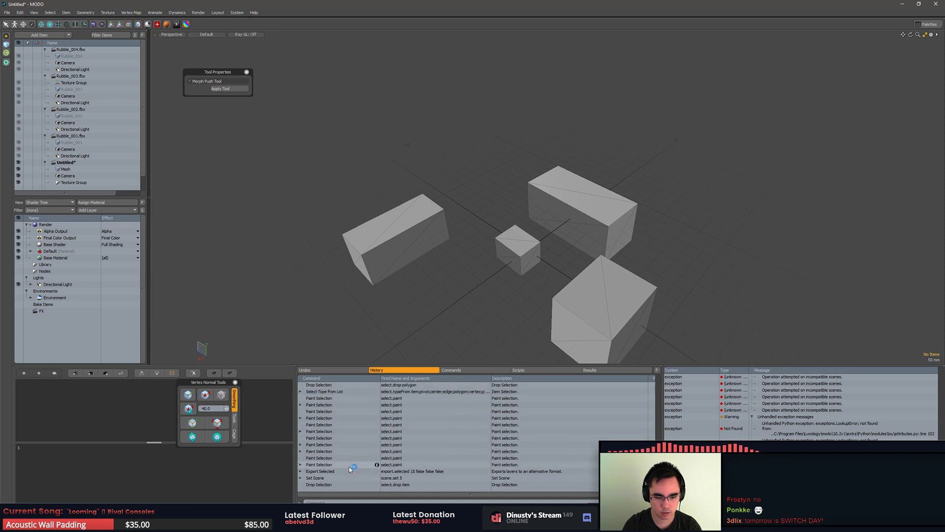
scroll(345, 475, "down", 2)
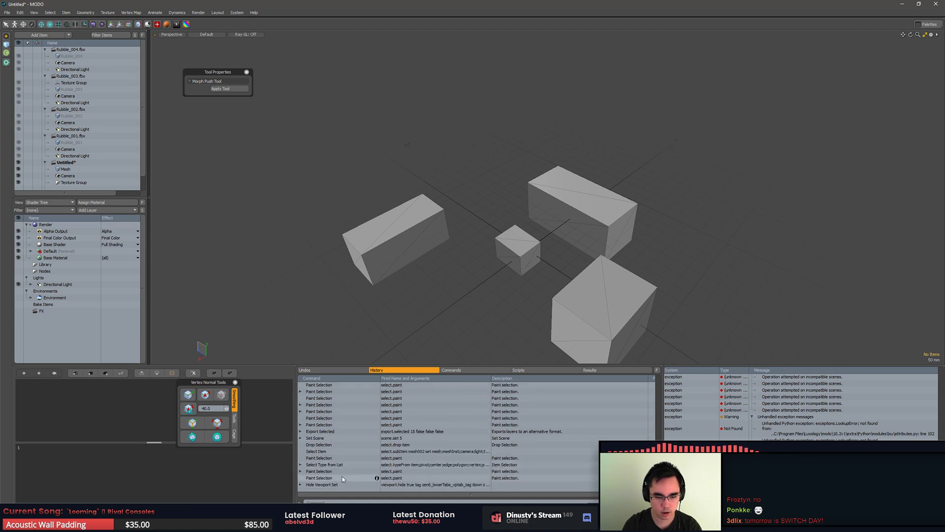
left_click(350, 433)
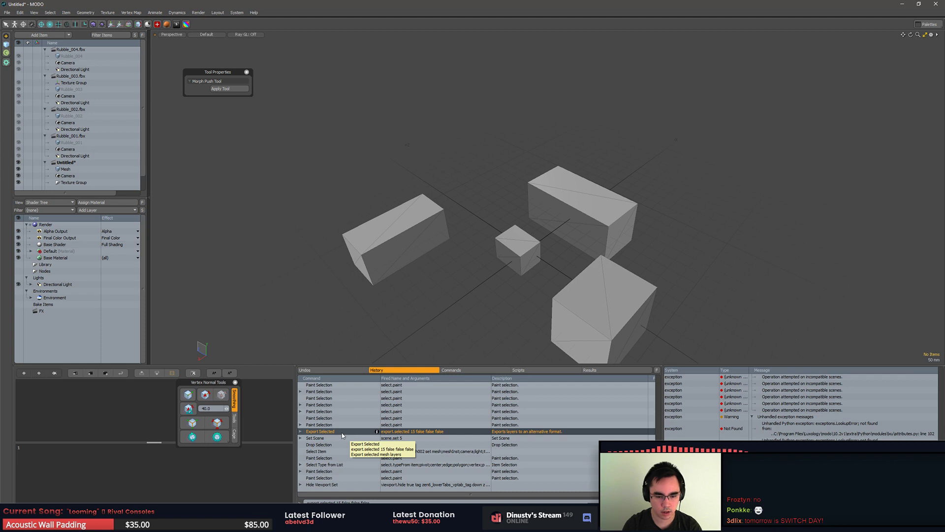
right_click(342, 436)
left_click(345, 460)
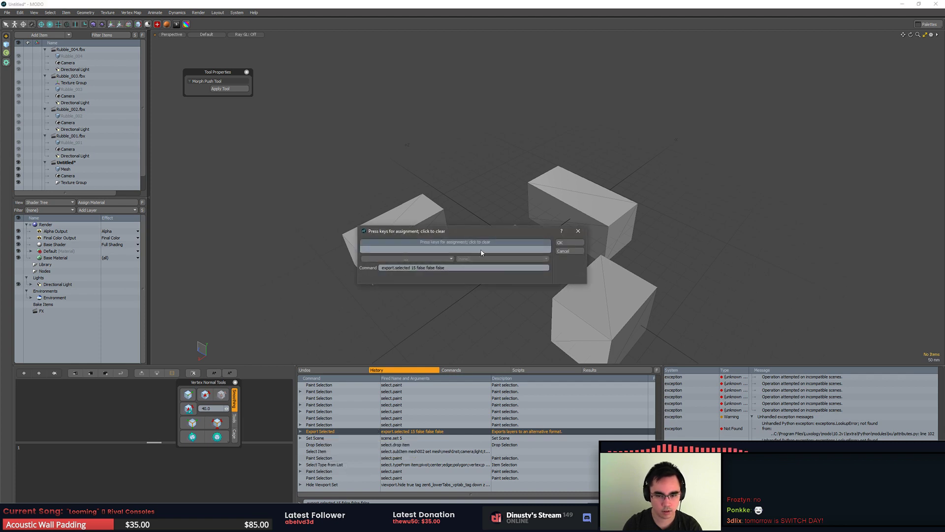
key("ctrl+grave")
left_click(561, 243)
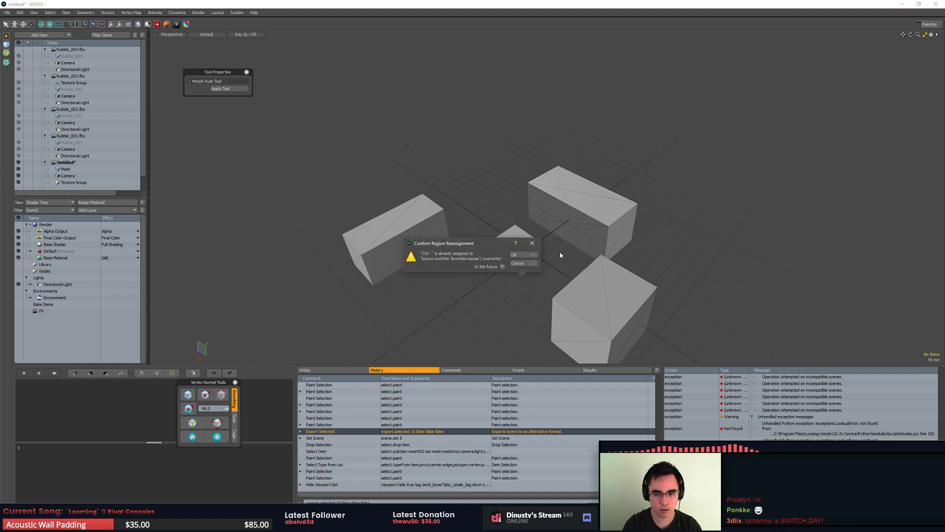
left_click(528, 259)
Step: Export the four-block mesh again with the newly mapped command, replacing Rubble_FZB.obj, and reactivate the mesh in the Untitled scene
left_click_drag(519, 310, 192, 433, "alt")
key("ctrl+grave")
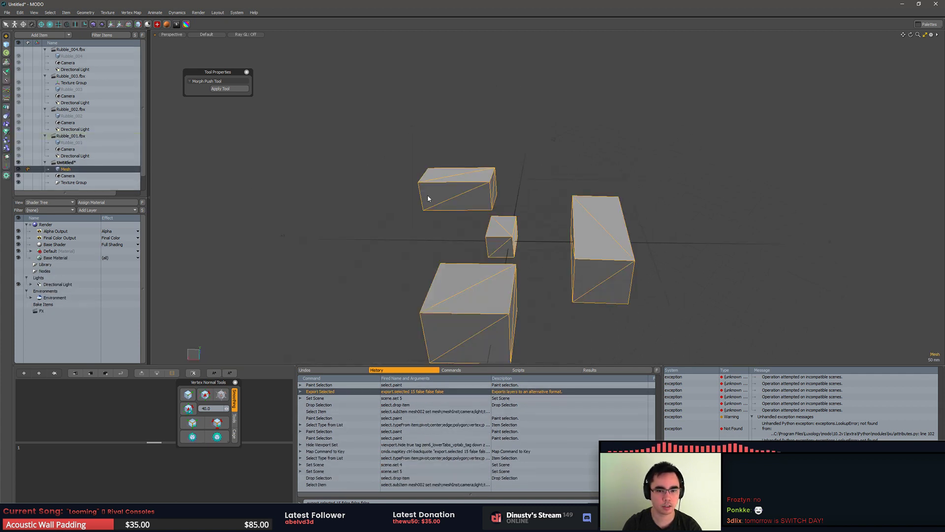
double_click(241, 92)
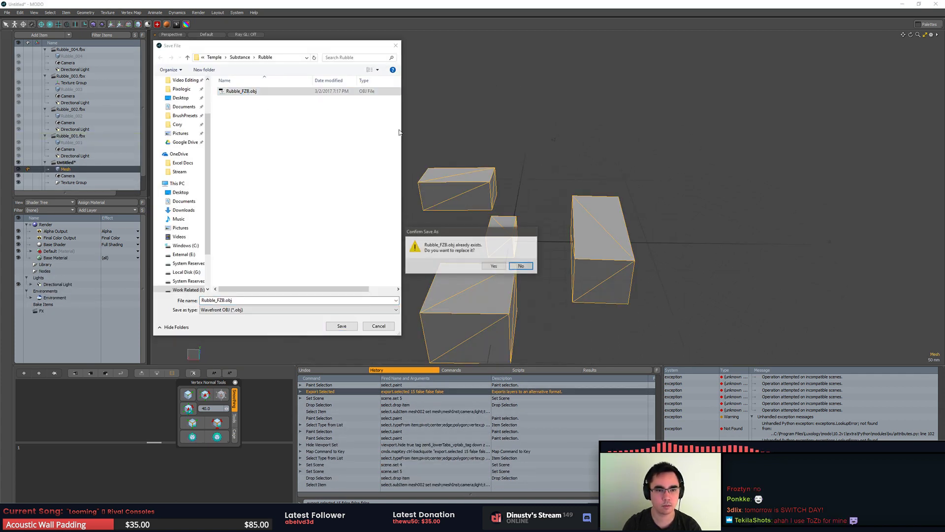
left_click(486, 269)
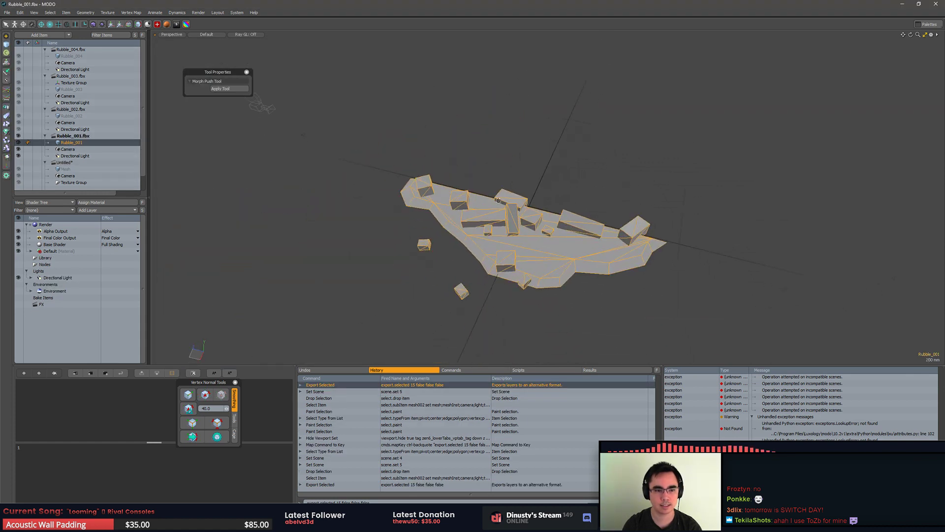
left_click_drag(546, 154, 531, 160, "alt")
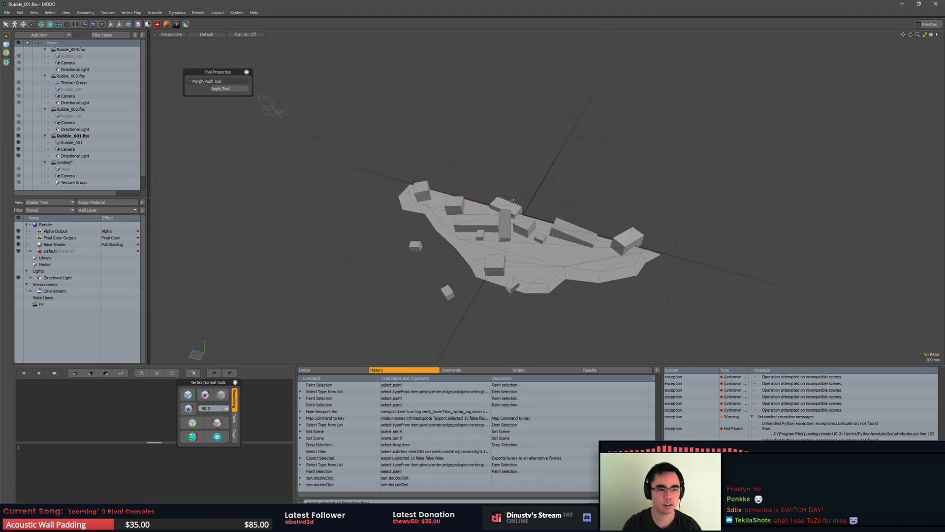
left_click(70, 170)
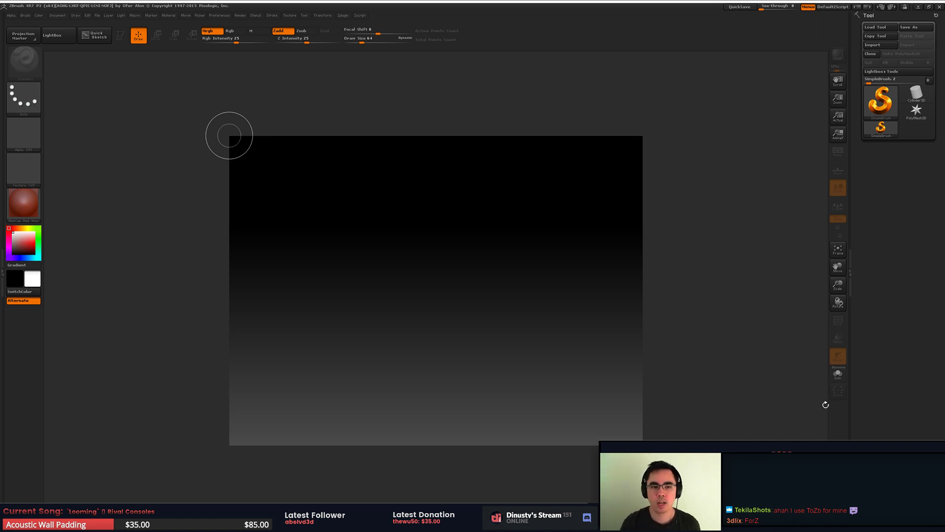
Step: In ZBrush, hide LightBox and open the dialog for importing a 3D mesh
key("comma")
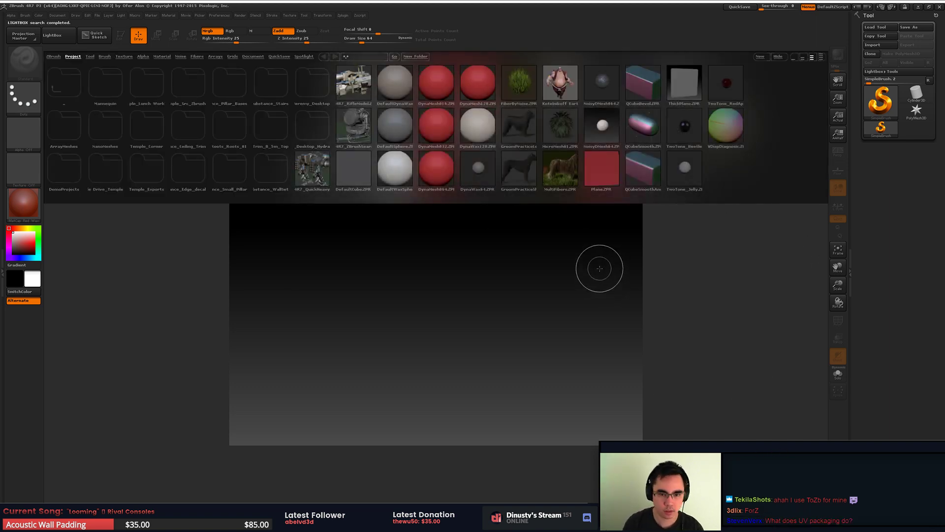
left_click(780, 56)
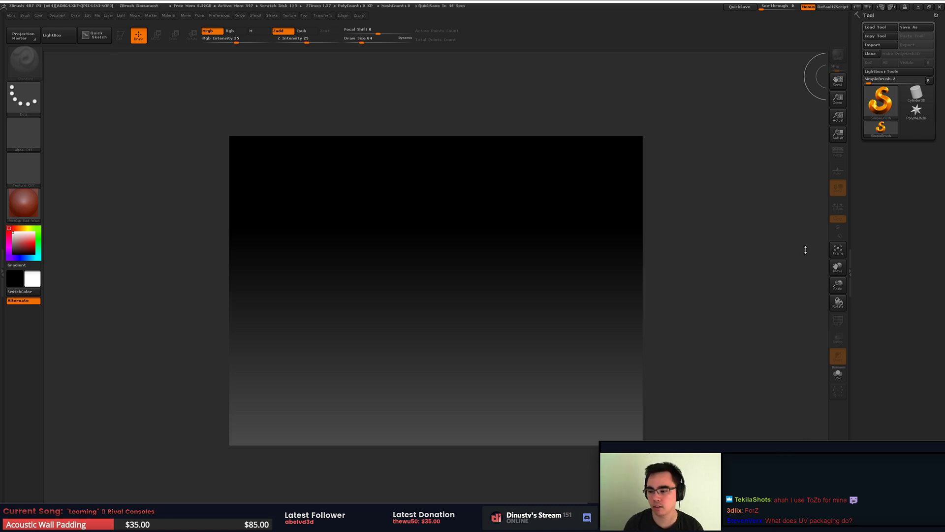
left_click(881, 37)
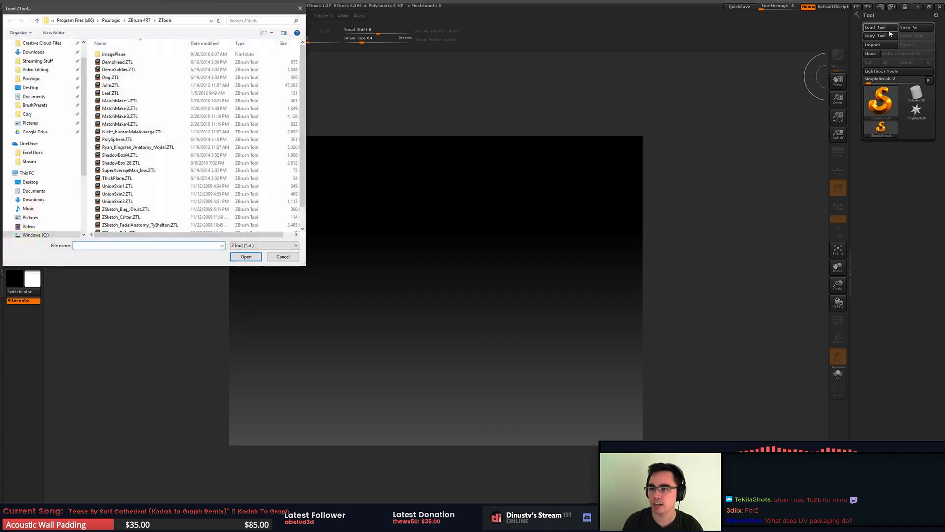
left_click(890, 46)
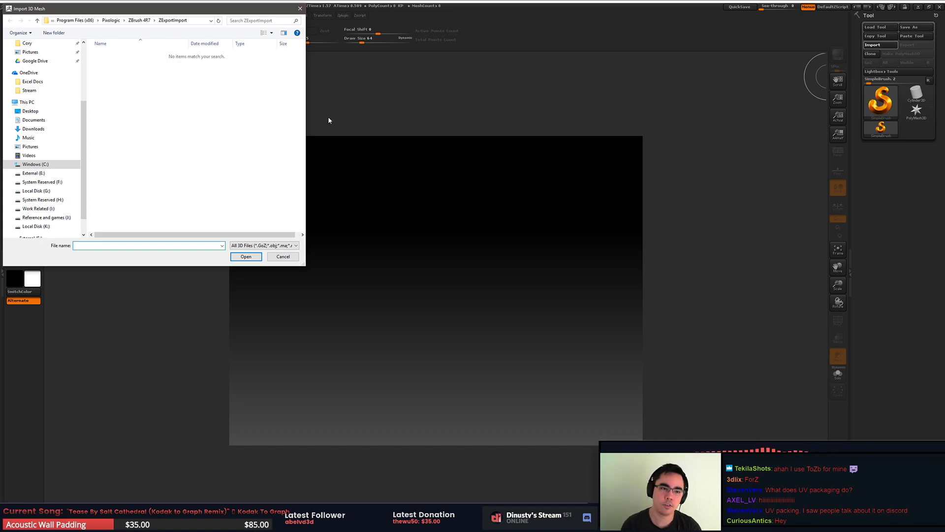
Step: Switch back to MODO, hide the command history and select all polygons of the four blocks
key("alt+Tab")
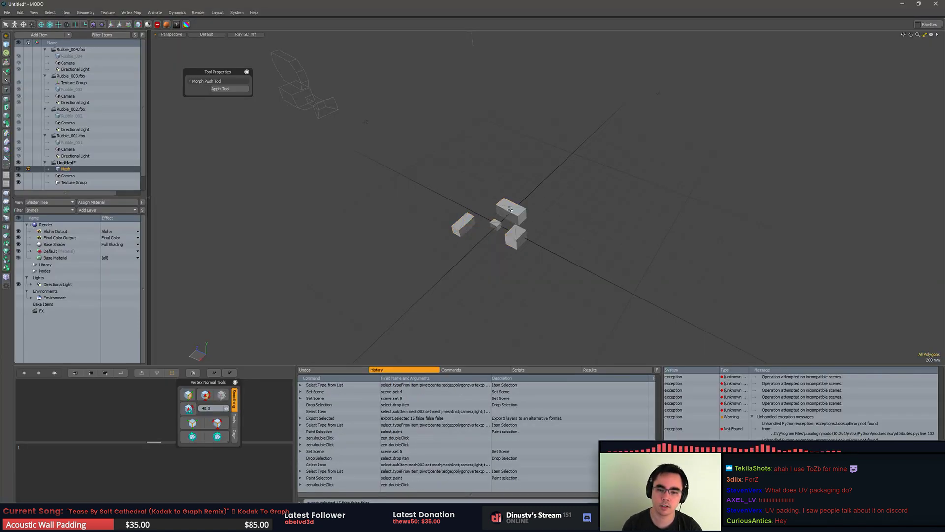
key("3")
double_click(510, 209)
left_click(628, 252)
key("0")
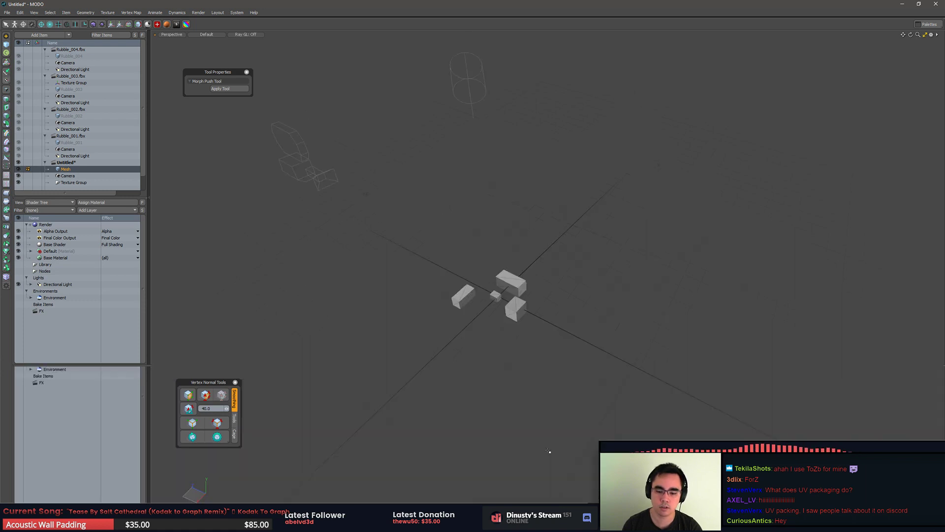
key("bracketleft")
scroll(573, 235, "down", 2)
key("shift+a")
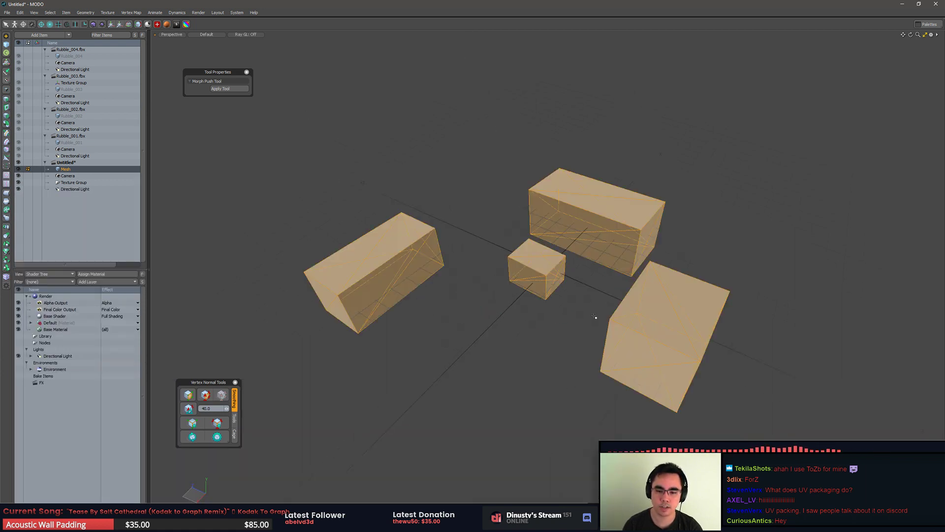
left_click_drag(595, 317, 557, 338, "alt")
key("ctrl+3")
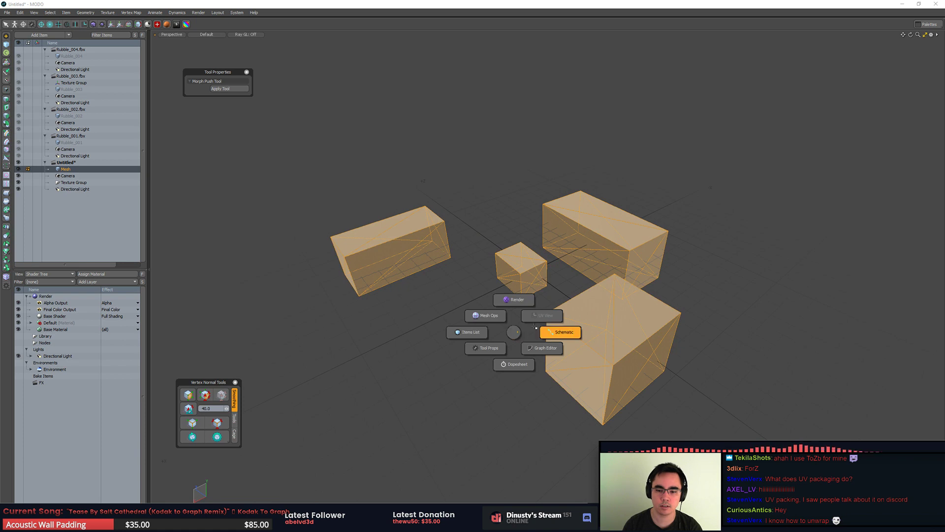
left_click(515, 333)
key("ctrl+Tab")
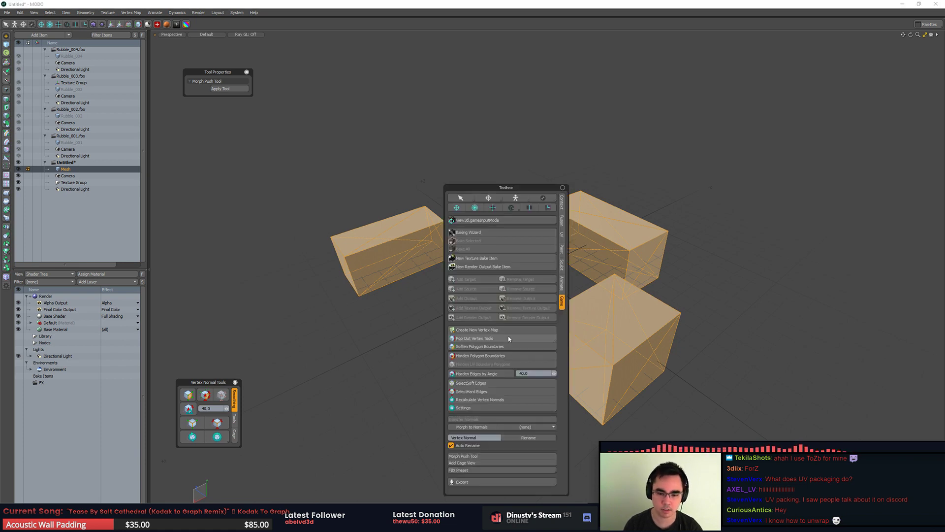
key("ctrl+Tab")
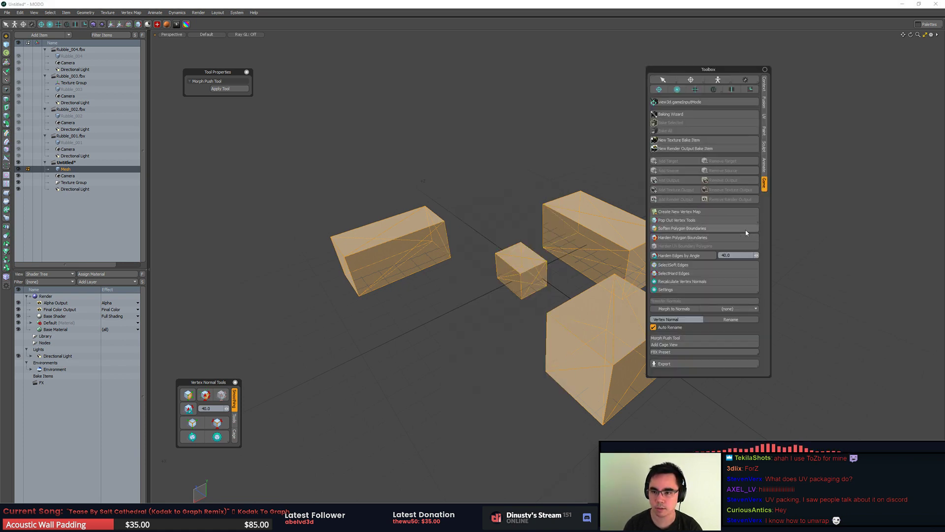
left_click(764, 85)
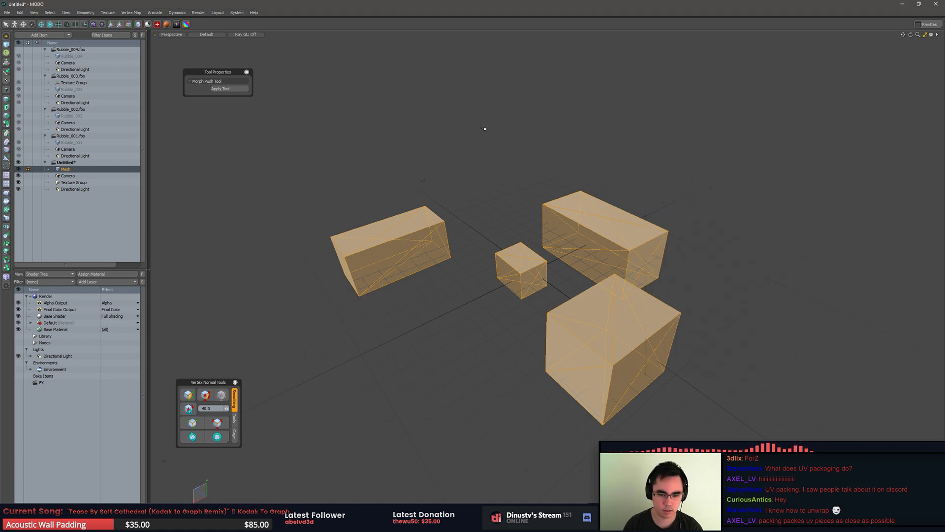
key("ctrl+space")
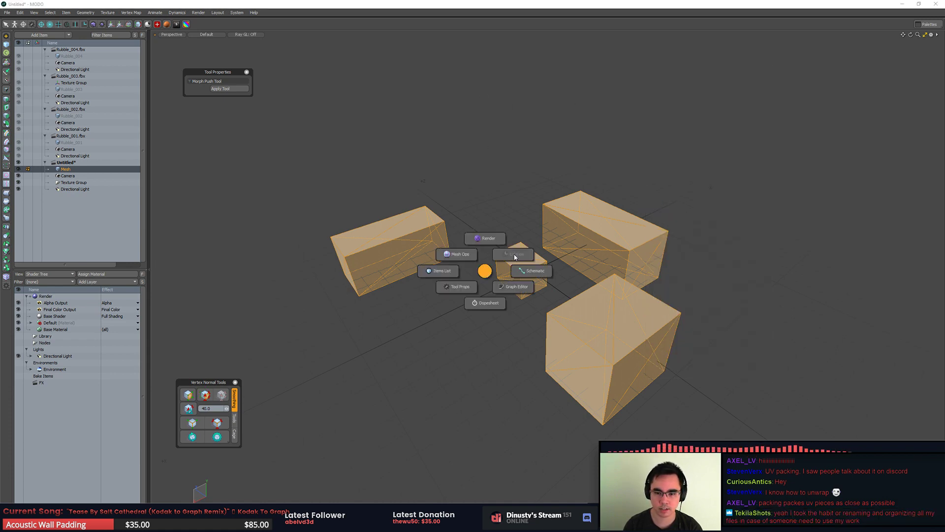
left_click(488, 272)
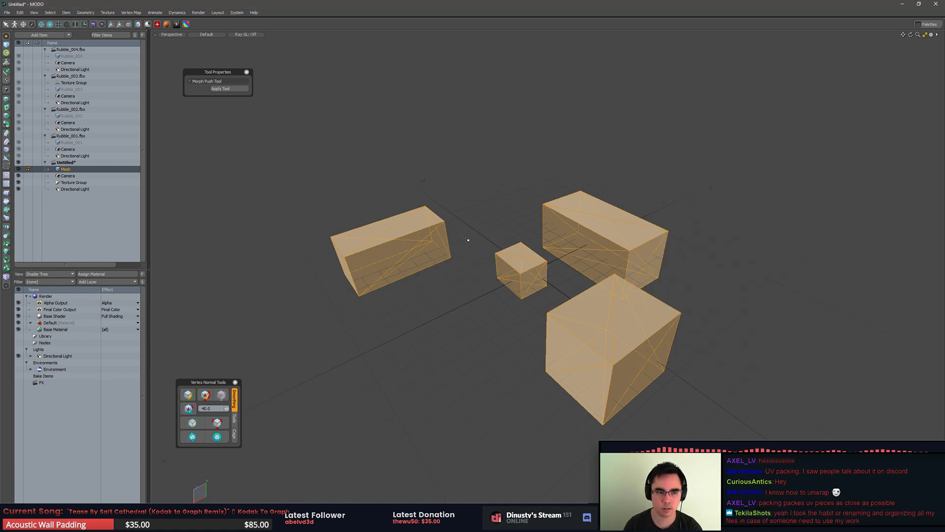
Step: Switch the workspace to the UV editing layout with the UV view beside the 3D view
key("ctrl+Tab")
left_click(481, 259)
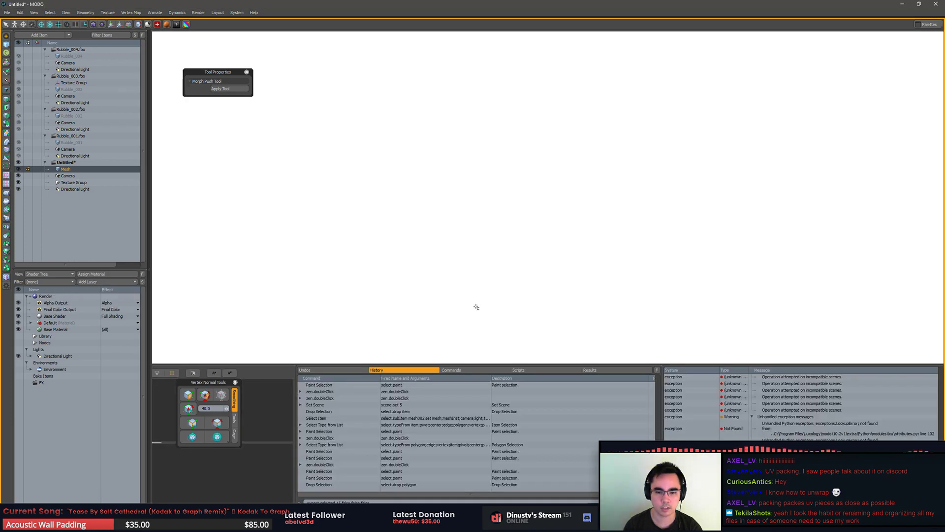
key("ctrl+Tab")
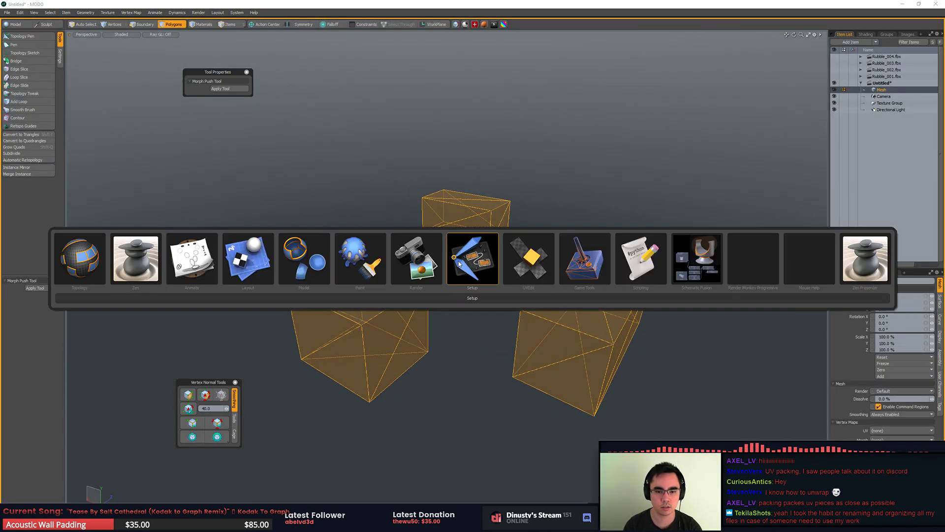
left_click(529, 259)
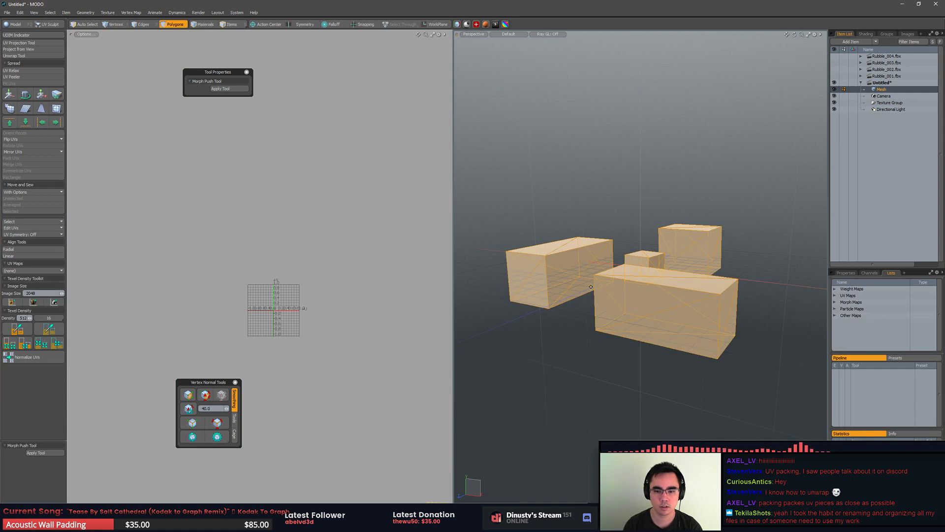
left_click_drag(591, 286, 655, 236, "alt")
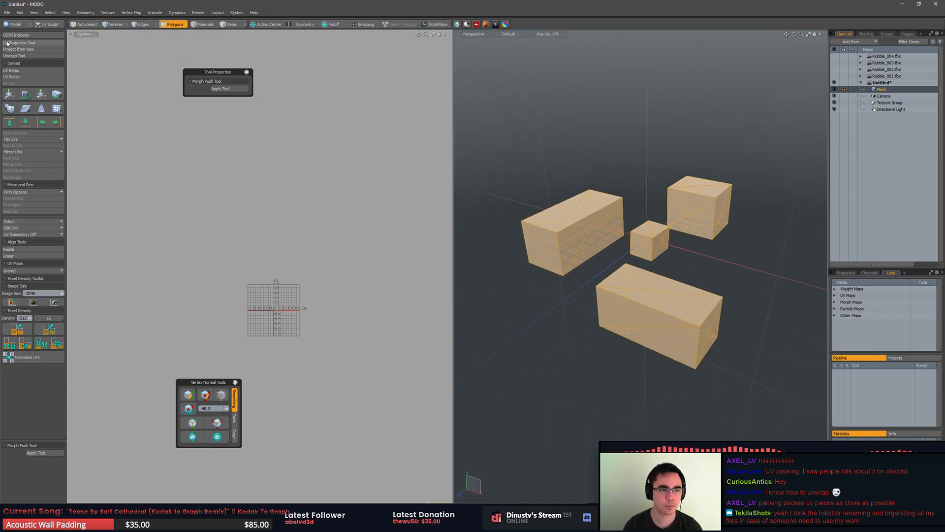
Step: Create UVs for all four blocks using the UV Projection Tool with the Atlas projection type
left_click(41, 49)
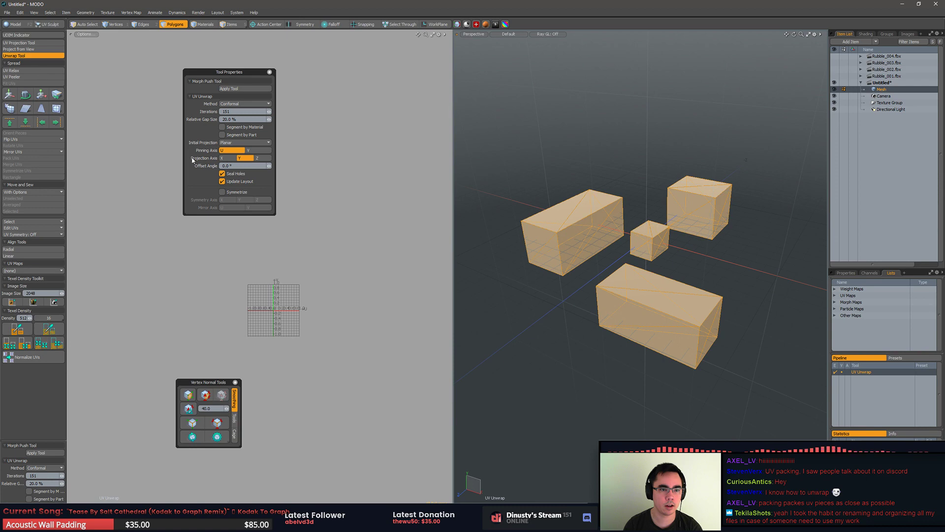
left_click(43, 43)
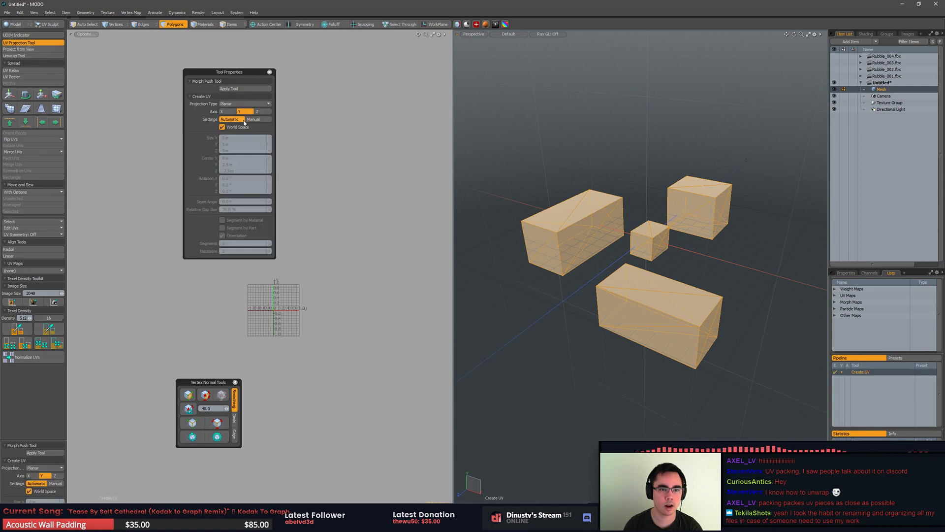
left_click(245, 104)
left_click(244, 124)
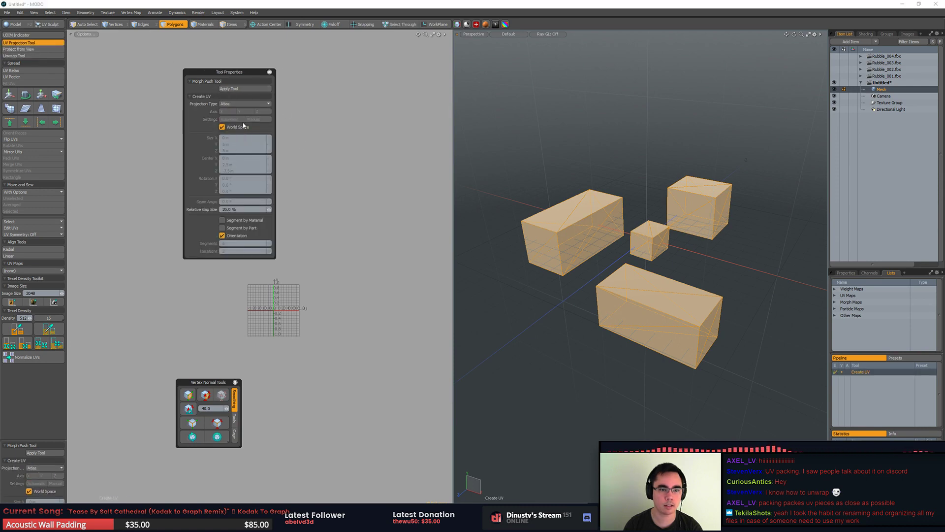
left_click(304, 129)
key("space")
left_click_drag(293, 275, 467, 150, "ctrl+alt")
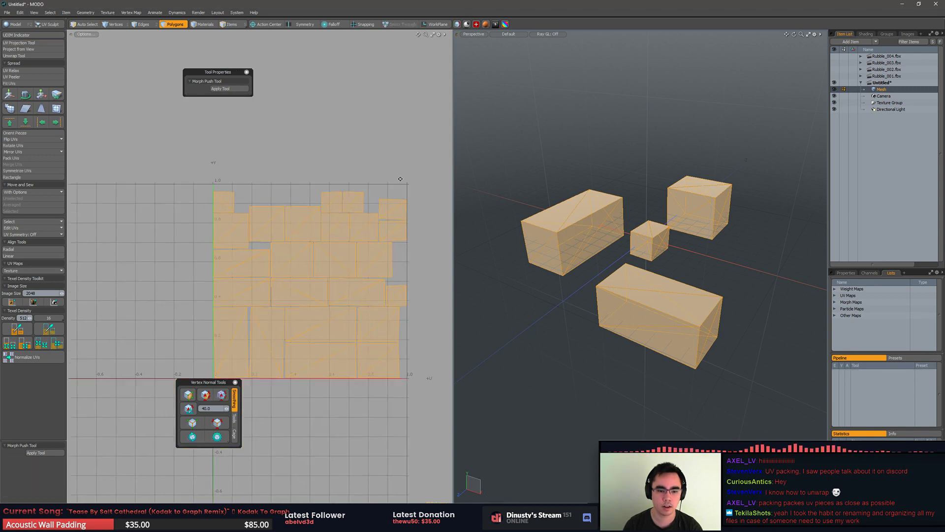
Step: Move several UV islands out of the packed layout, placing them above and to the left of the 0–1 UV square
left_click_drag(325, 252, 298, 141)
key("w")
key("Escape")
key("Escape")
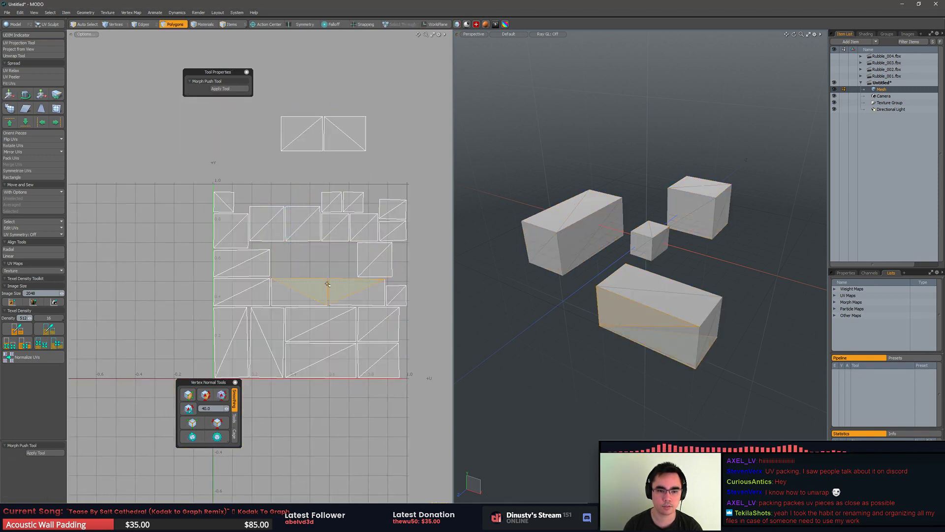
left_click_drag(299, 218, 179, 200)
key("w")
key("Escape")
key("Escape")
key("w")
left_click_drag(343, 309, 176, 310)
key("Escape")
key("Escape")
Step: Move two more UV islands outside the UV square, one below it and one beyond its lower right corner
key("w")
left_click(336, 353)
key("space")
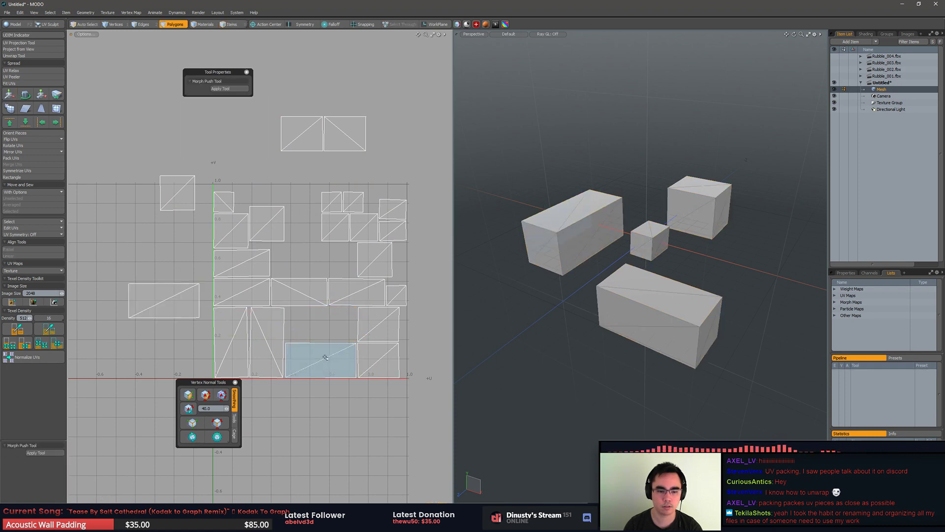
left_click(327, 361)
key("w")
left_click_drag(327, 361, 338, 433)
key("space")
left_click(378, 360)
key("w")
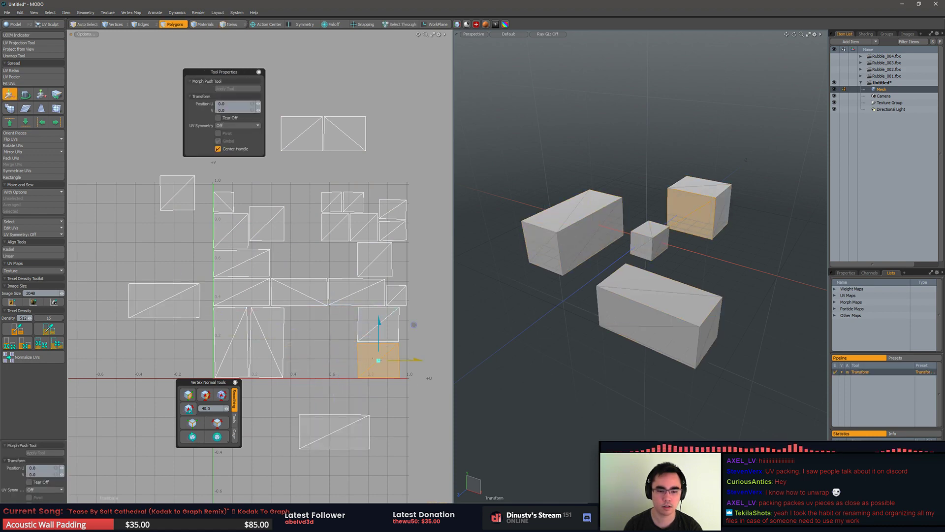
left_click_drag(379, 360, 426, 390)
scroll(374, 265, "down", 3)
key("space")
Step: Select all UV islands of the four blocks and arrange them inside the 0–1 UV square with Pack UVs
mouse_move(348, 181)
right_mouse_down()
mouse_move(274, 175)
mouse_move(447, 314)
mouse_move(403, 178)
right_mouse_up()
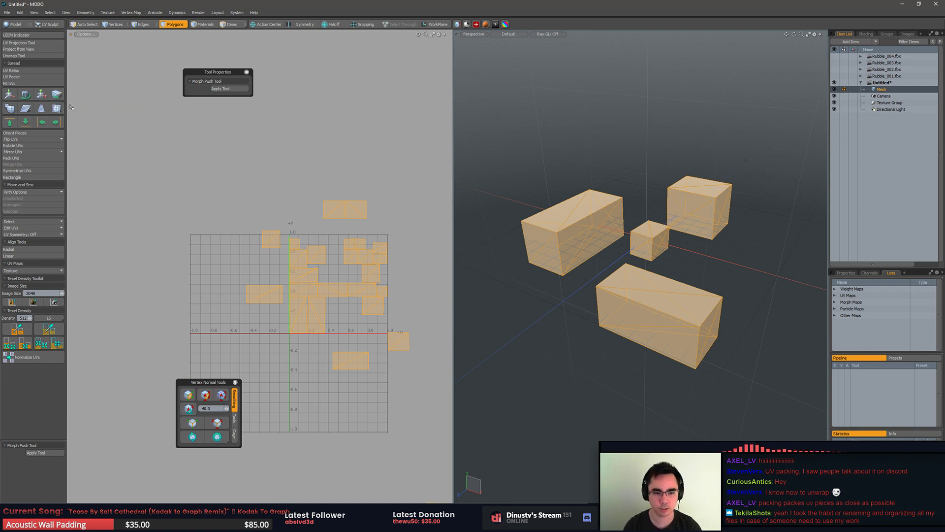
left_click_drag(215, 246, 351, 223, "ctrl+alt")
mouse_move(351, 223)
left_mouse_down("alt+shift")
mouse_move(298, 192)
mouse_move(250, 191)
mouse_move(401, 329)
left_mouse_up("alt+shift")
mouse_move(236, 185)
right_mouse_down()
mouse_move(239, 341)
mouse_move(386, 364)
mouse_move(401, 180)
mouse_move(227, 174)
mouse_move(232, 182)
right_mouse_up()
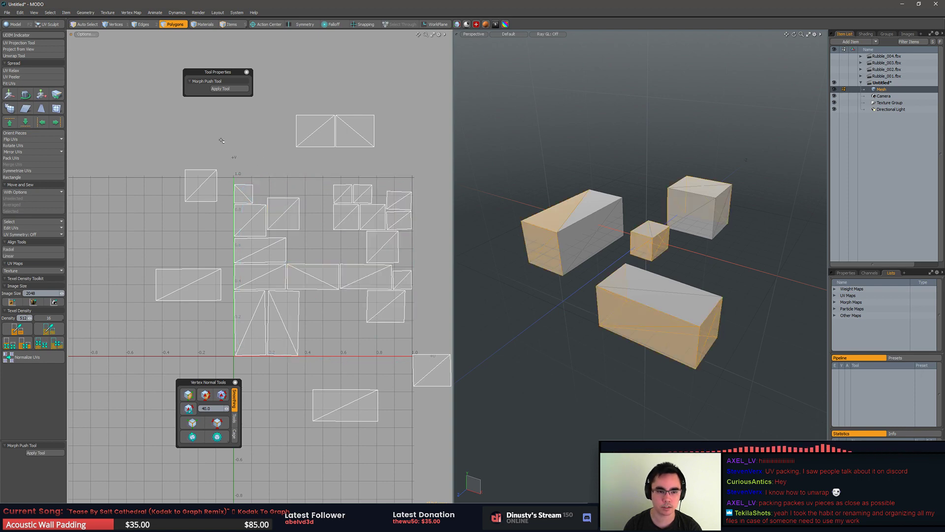
left_click_drag(361, 245, 318, 285)
left_click(360, 247)
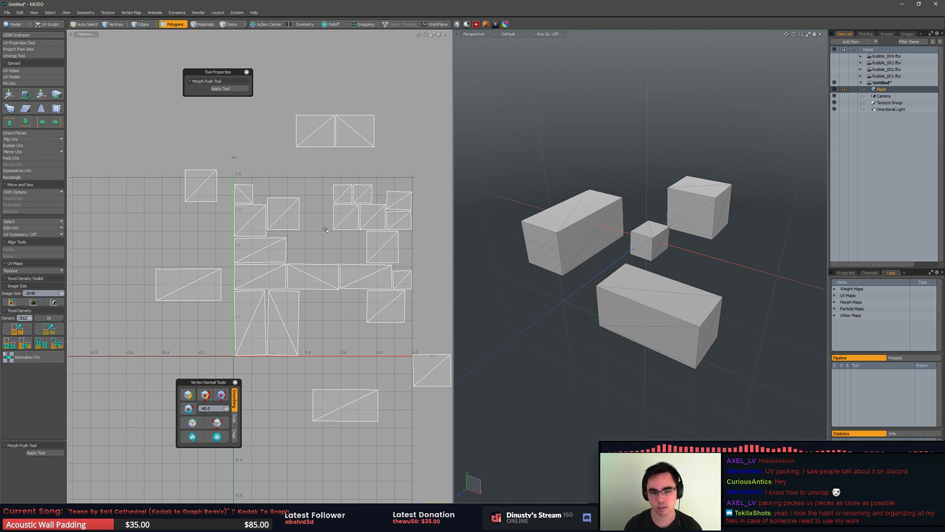
middle_click_drag(318, 225, 291, 222)
mouse_move(236, 133)
left_mouse_down()
mouse_move(302, 139)
mouse_move(422, 369)
mouse_move(227, 296)
mouse_move(338, 236)
left_mouse_up()
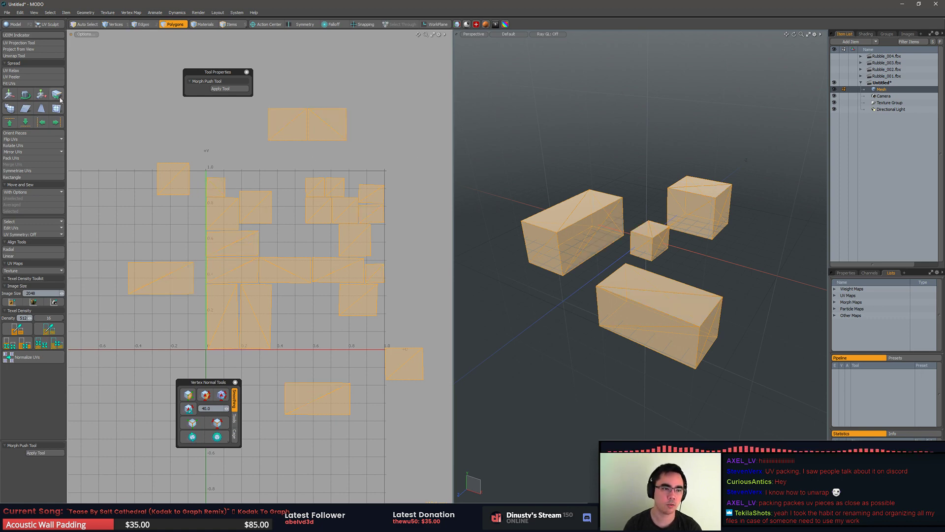
left_click(12, 158)
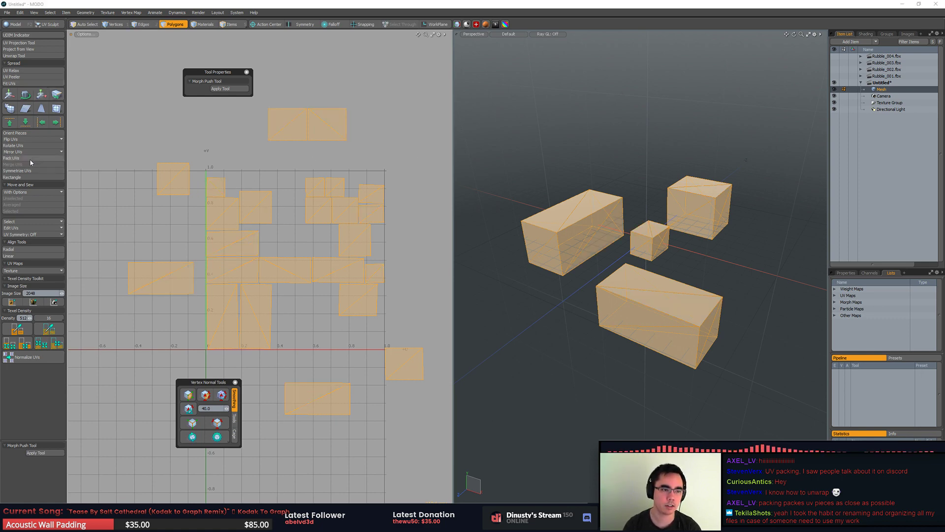
left_click(539, 207)
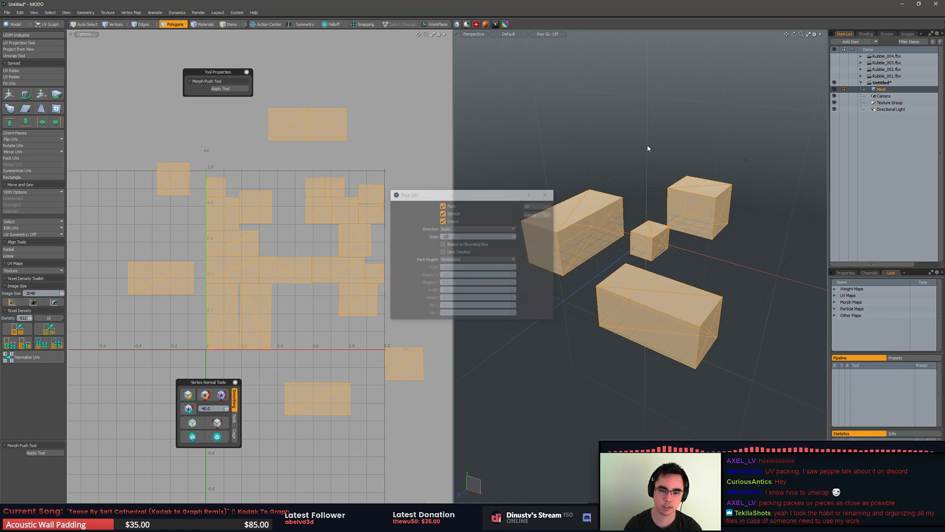
left_click(365, 125)
scroll(340, 204, "up", 4)
scroll(340, 204, "down", 3)
left_click_drag(316, 247, 322, 210, "alt")
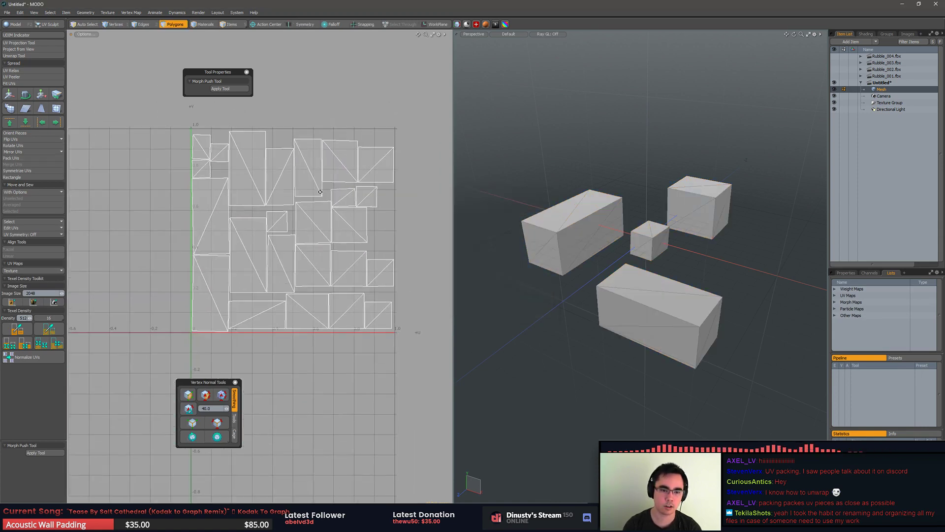
Step: Examine the packed UV layout for empty space and gaps between the islands
left_click_drag(197, 154, 379, 270)
left_click(422, 281)
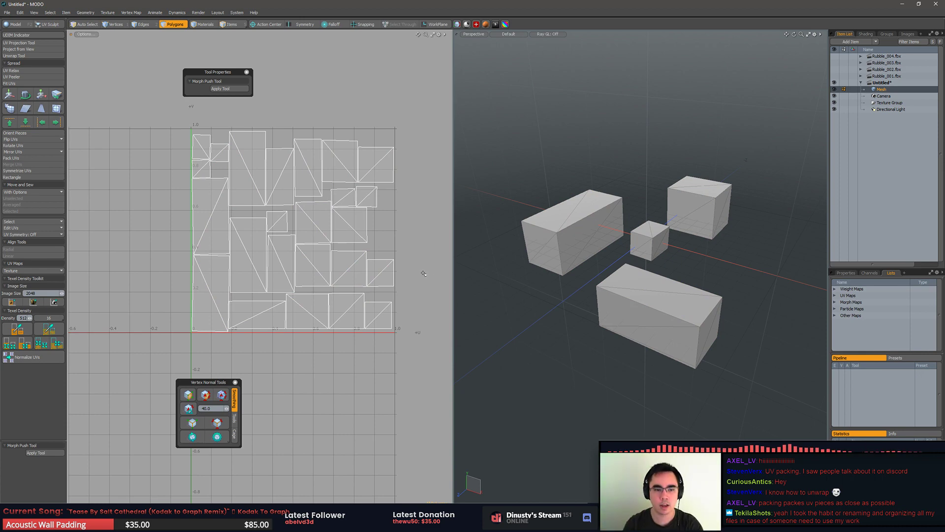
scroll(334, 214, "up", 4)
mouse_move(320, 214)
left_mouse_down()
mouse_move(394, 219)
mouse_move(306, 208)
left_mouse_up()
left_click(348, 168)
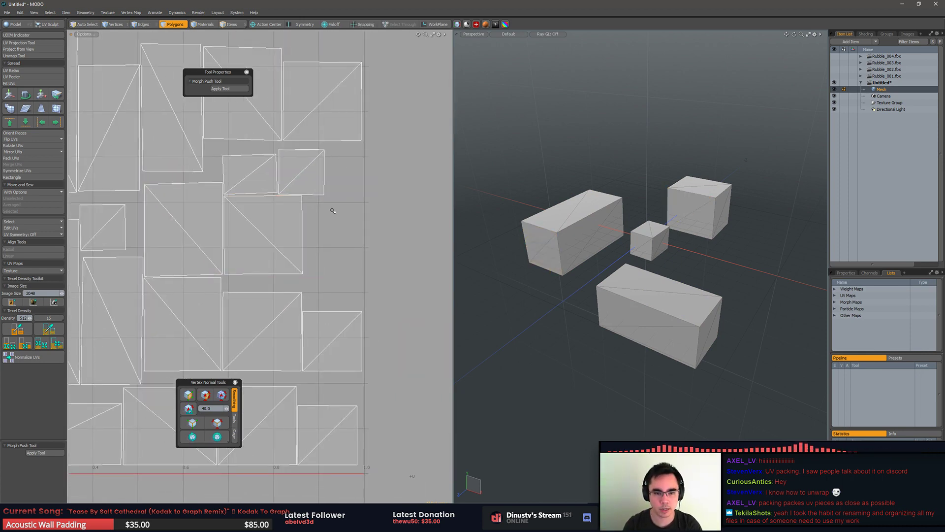
left_click_drag(261, 285, 333, 314)
left_click(357, 174)
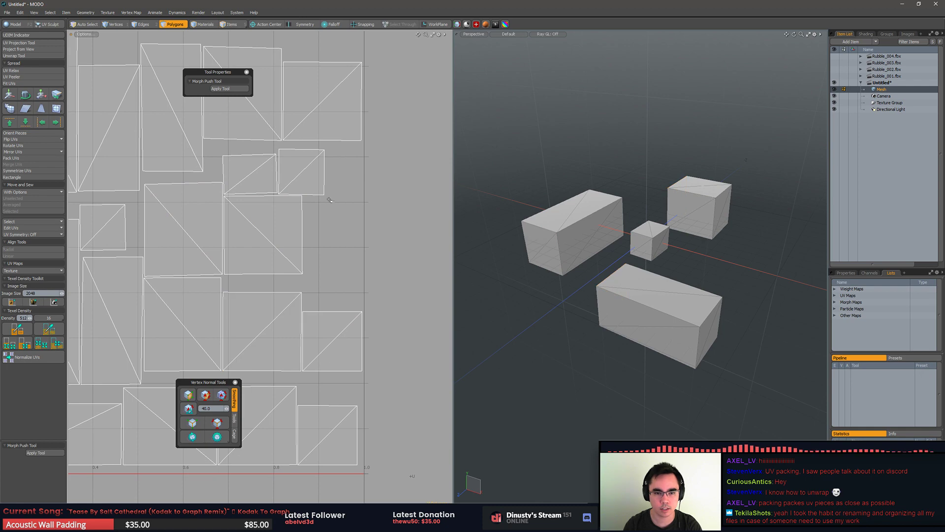
scroll(373, 284, "down", 5)
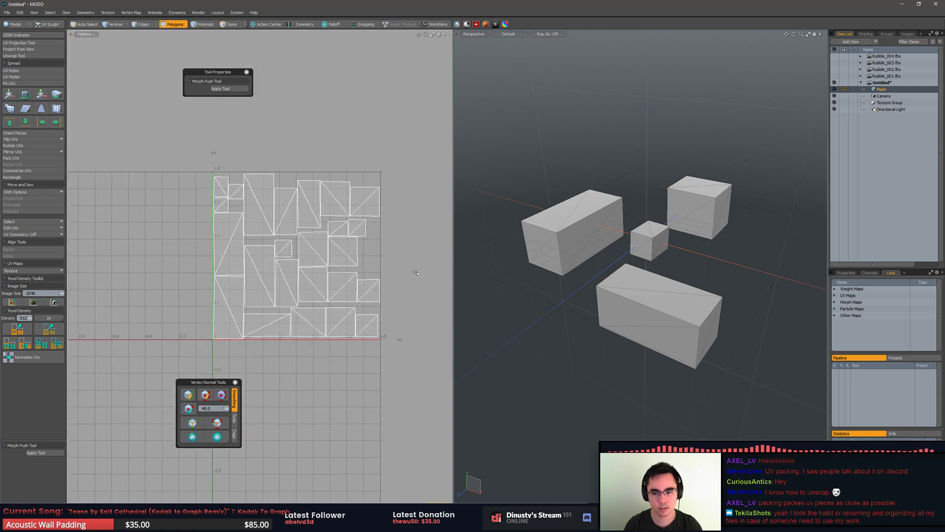
scroll(404, 256, "up", 3)
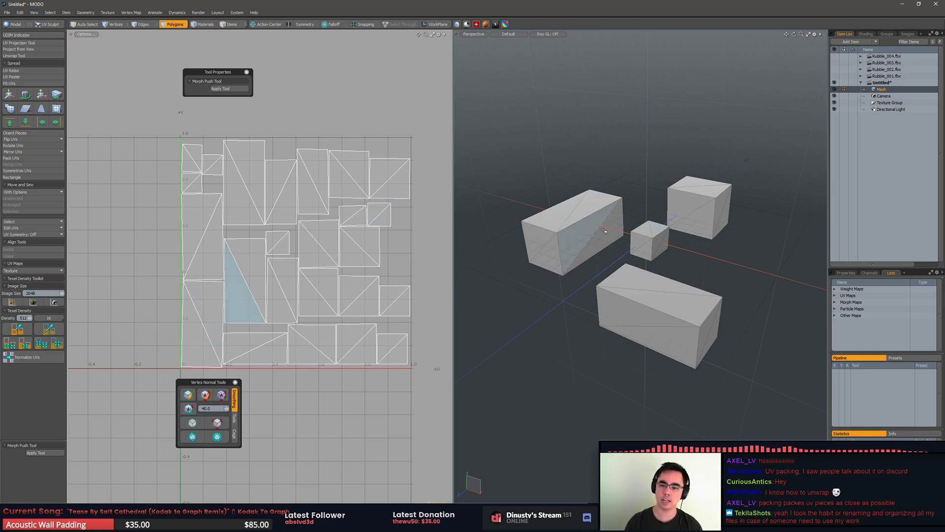
Step: Stretch the UV island of a long block's end face by moving its outer edge well beyond the UV square
left_click(378, 242)
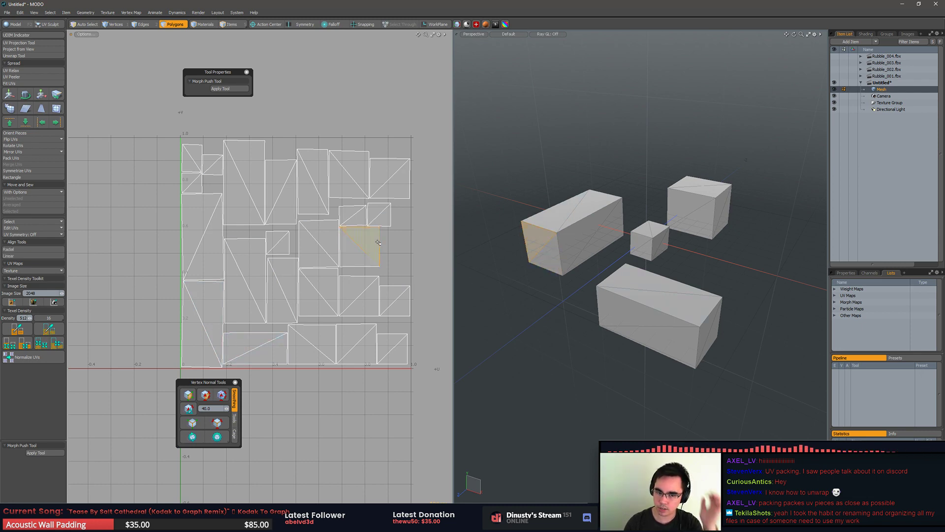
key("Escape")
key("2")
left_click(380, 246)
key("w")
left_click_drag(380, 247, 541, 251)
key("3")
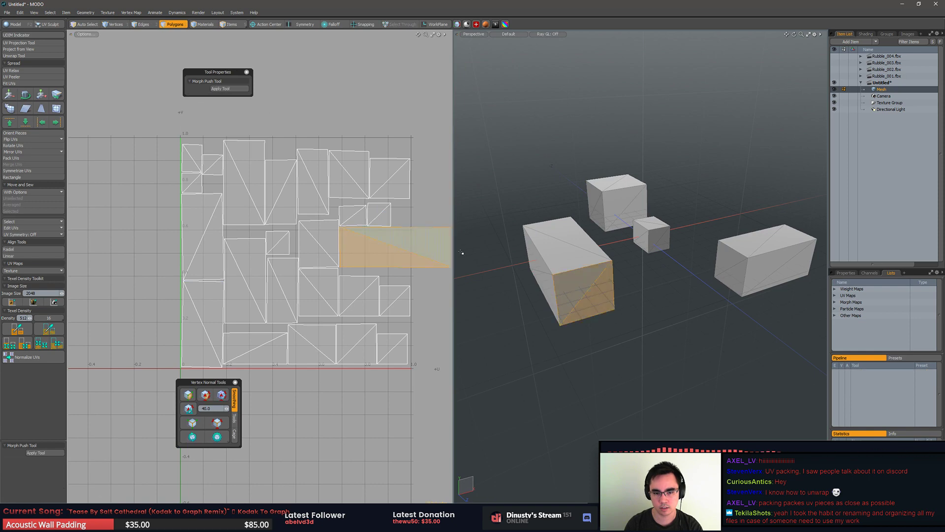
Step: Inspect the stretched end face in the 3D view and undo the UV edge move
left_click_drag(600, 296, 537, 254, "alt")
left_click_drag(424, 237, 359, 233, "alt")
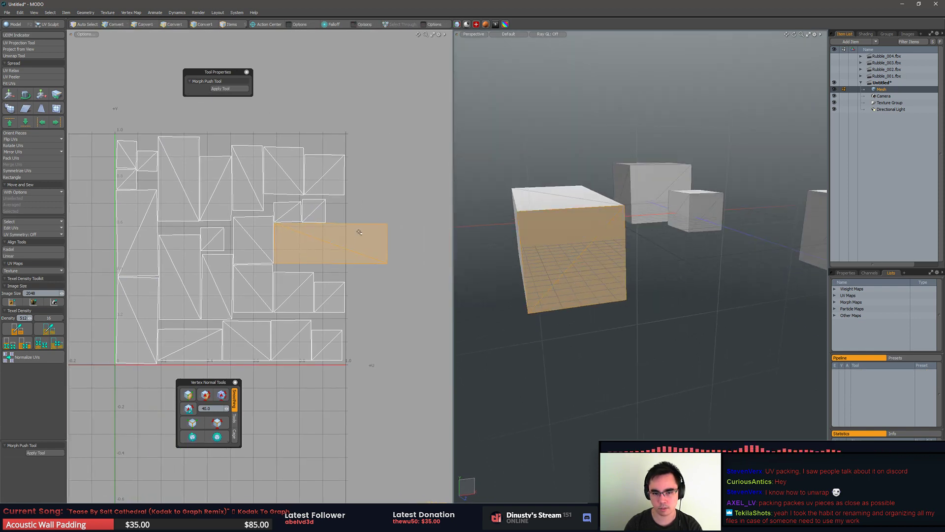
key("2")
key("y")
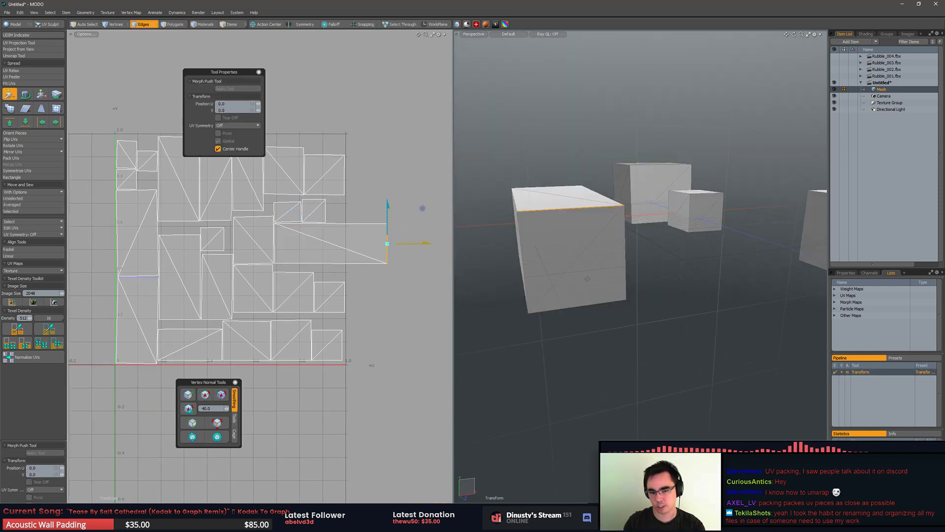
key("ctrl+z")
left_click(394, 232)
scroll(394, 231, "down", 3)
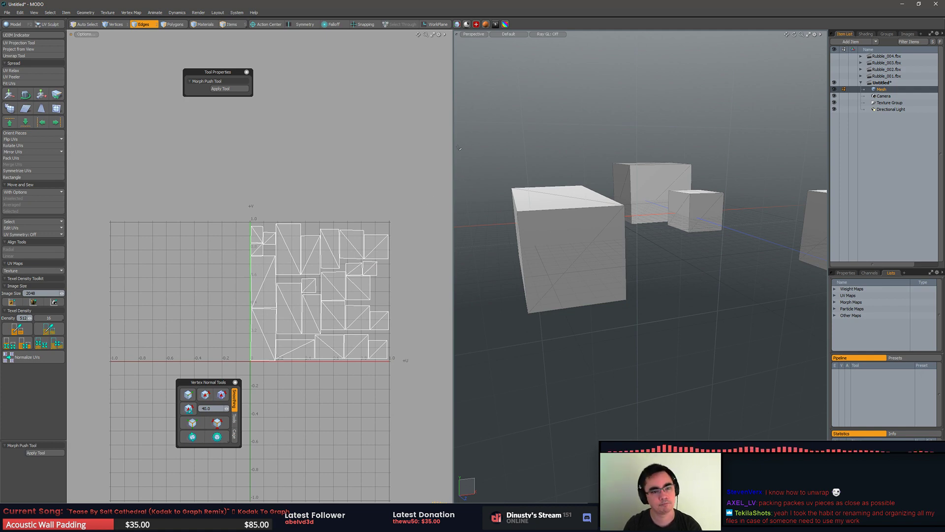
Step: Switch from the UV editing workspace to the custom layout and show a single full-size perspective view
key("ctrl+Tab")
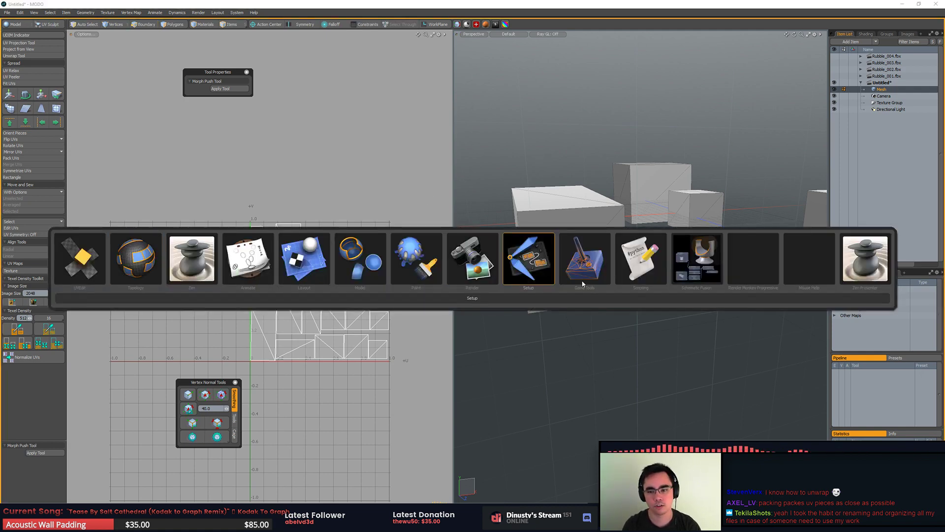
left_click(189, 263)
left_click_drag(433, 290, 451, 296, "alt")
key("ctrl+shift+space")
left_click(446, 424)
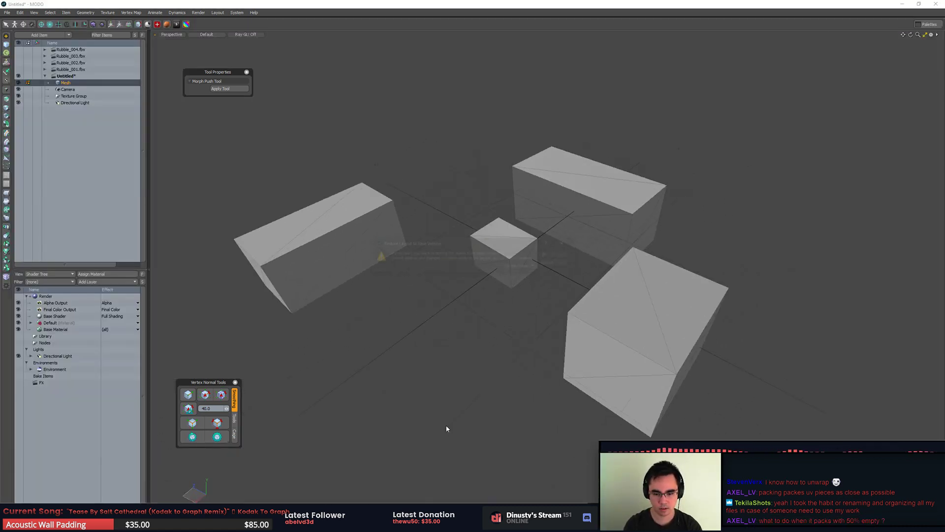
left_click(558, 256)
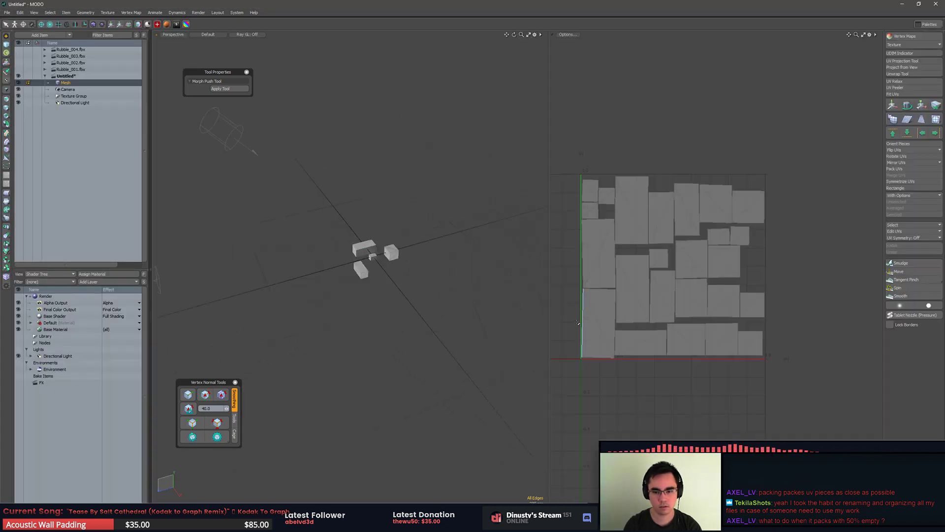
key("ctrl+Tab")
left_click(606, 304)
key("ctrl+Tab")
left_click(425, 377)
Step: Delete the camera and the directional light from the scene and fit the view to the four blocks
left_click_drag(427, 369, 441, 308, "alt")
scroll(437, 369, "up", 5)
scroll(437, 369, "down", 7)
key("5")
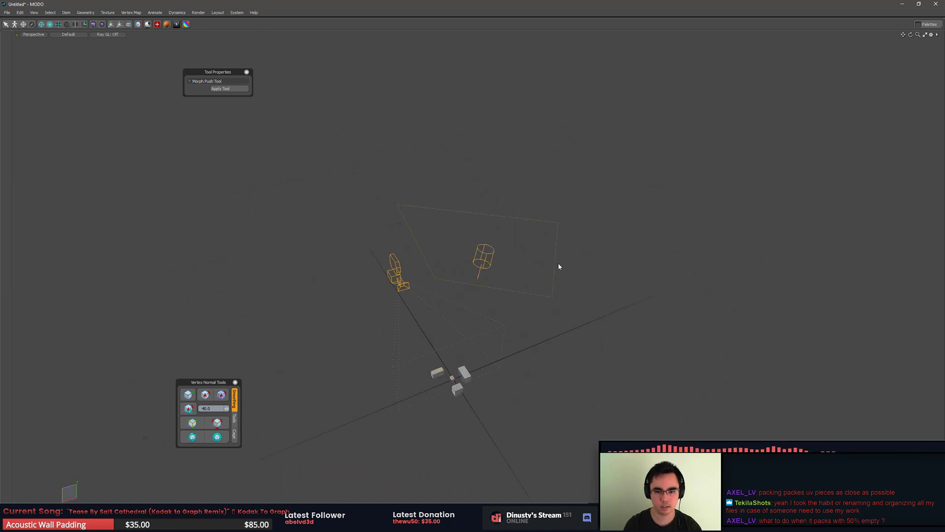
key("Delete")
scroll(507, 338, "up", 4)
key("a")
left_click_drag(621, 419, 650, 379, "alt")
Step: Switch to ZBrush and import the exported Rubble mesh through the open import dialog
key("alt+Tab")
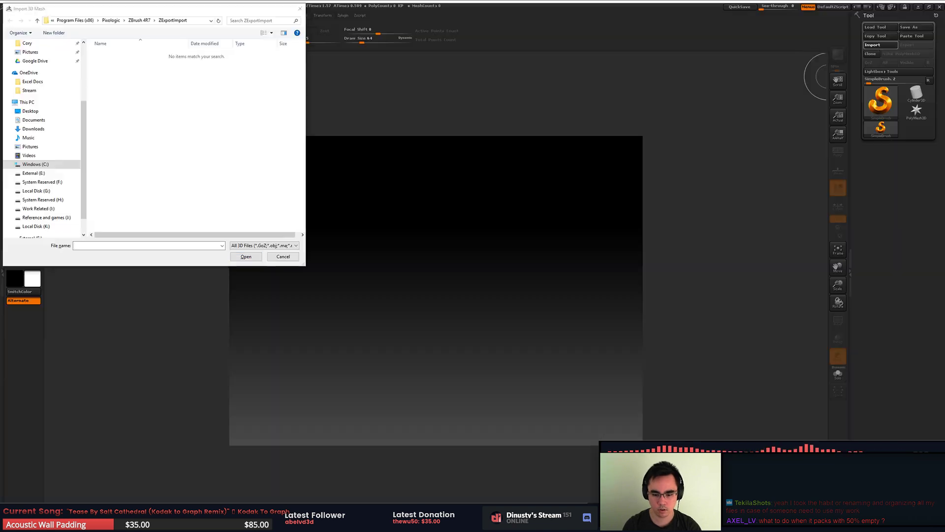
left_click_drag(175, 10, 944, 66)
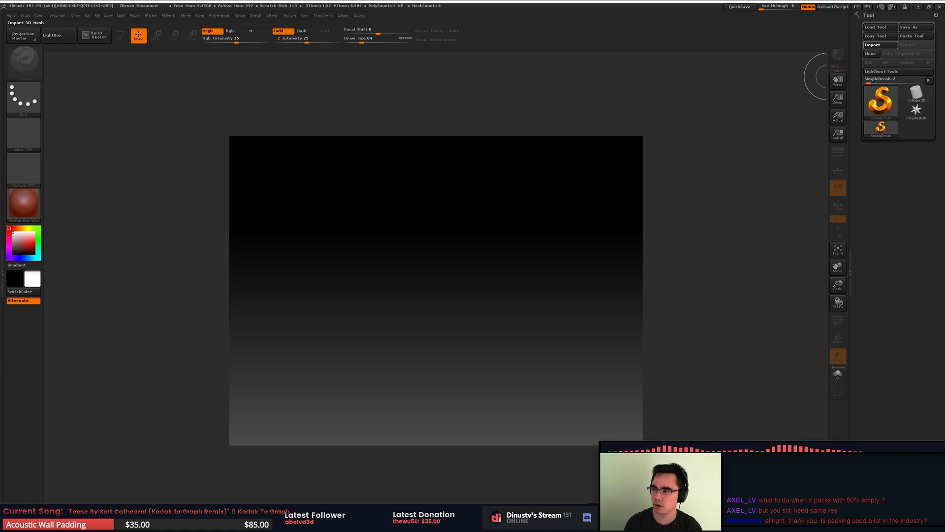
Step: Draw the imported Rubble blocks once on the canvas, undoing the stray copies, and enter Edit mode
left_click_drag(446, 298, 450, 422)
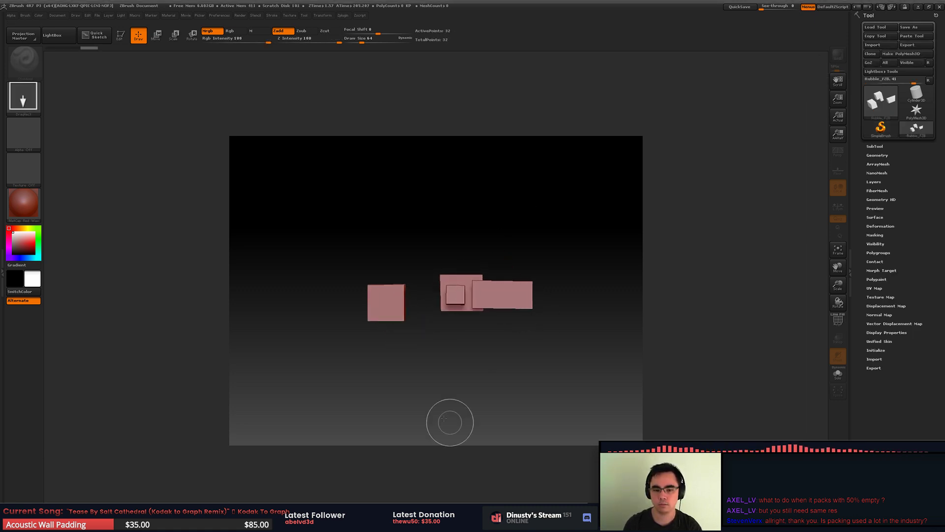
mouse_move(563, 346)
left_mouse_down()
mouse_move(518, 390)
mouse_move(528, 402)
left_mouse_up()
key("ctrl+z")
key("ctrl+z")
left_click_drag(433, 284, 435, 438)
key("t")
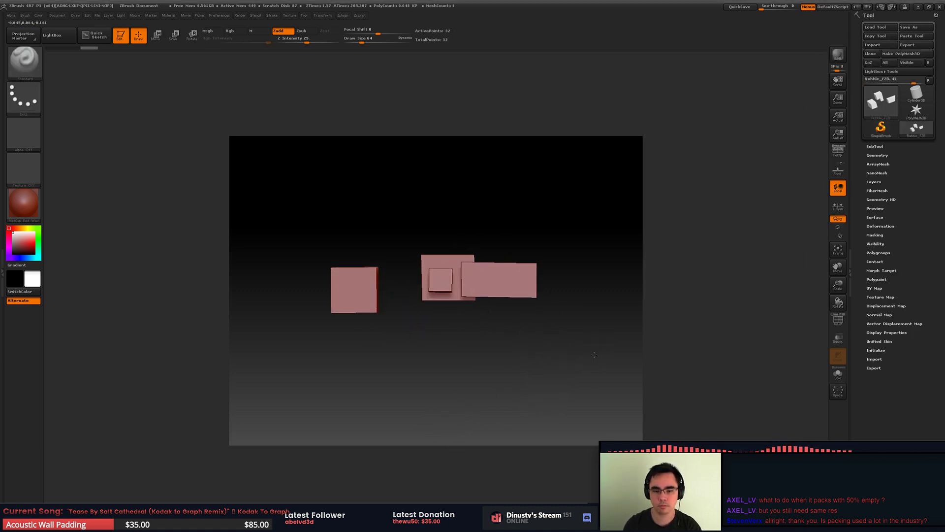
Step: Turn on perspective display and check the blocks' wireframe with PolyFrame, leaving it off
left_click_drag(594, 354, 535, 355)
key("p")
mouse_move(532, 367)
left_mouse_down()
mouse_move(593, 371)
mouse_move(580, 380)
left_mouse_up()
key("shift+f")
key("shift+f")
key("shift+f")
key("shift+f")
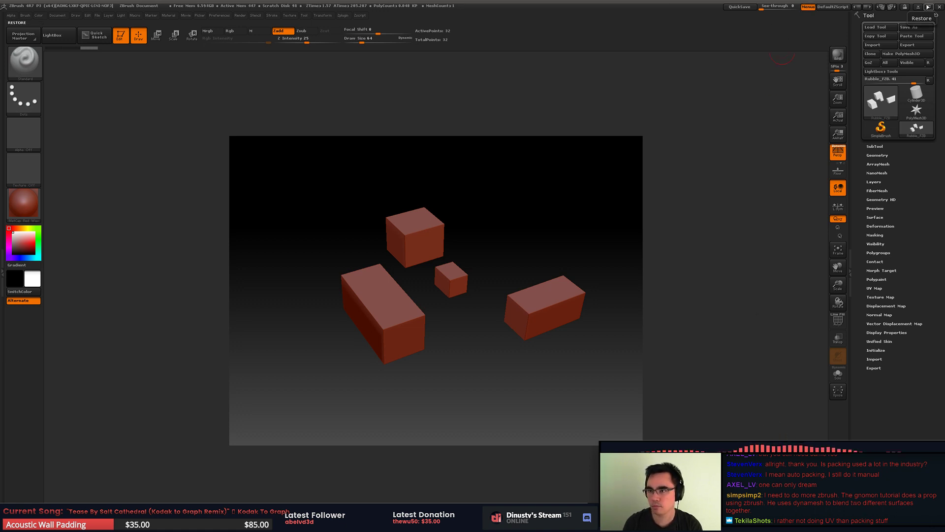
Step: Shrink the ZBrush window, add the local temple ruins photo to the reference image viewer and place it at the upper left
left_click(928, 7)
left_click_drag(388, 66, 328, 54)
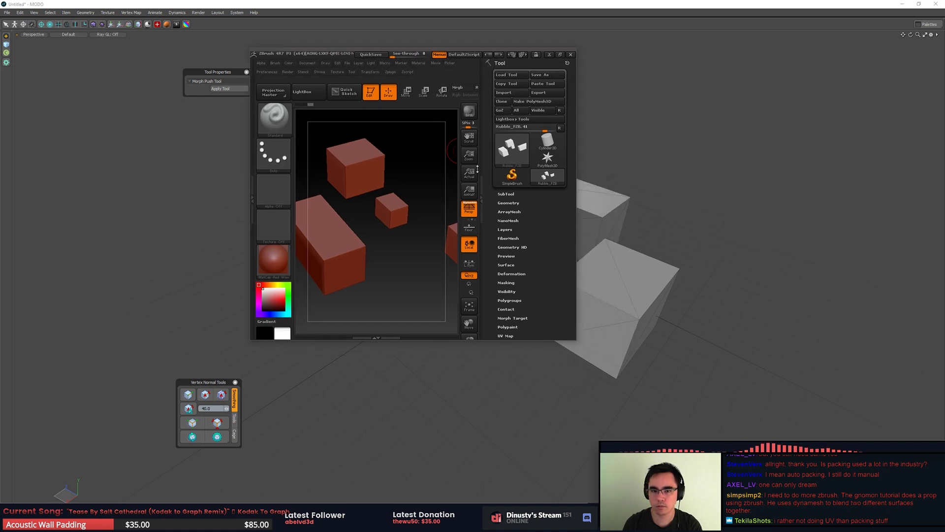
right_click(861, 388)
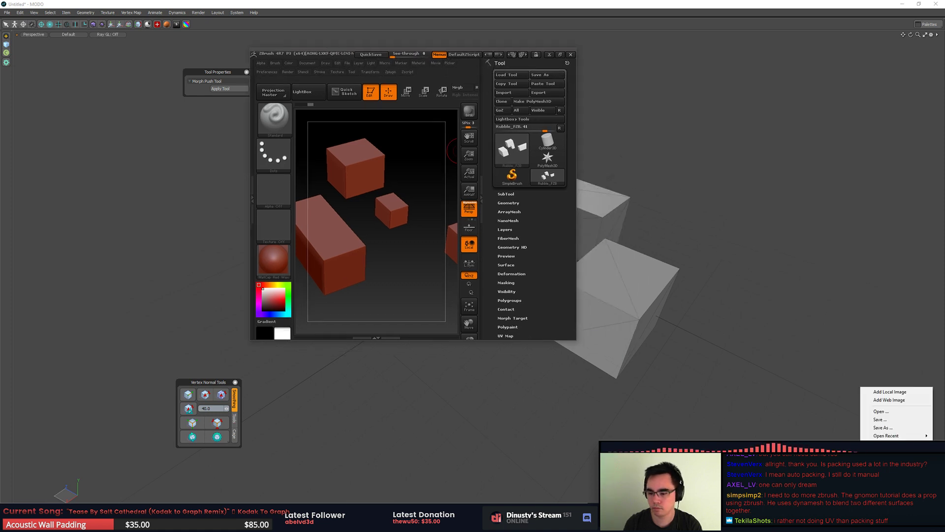
left_click(886, 393)
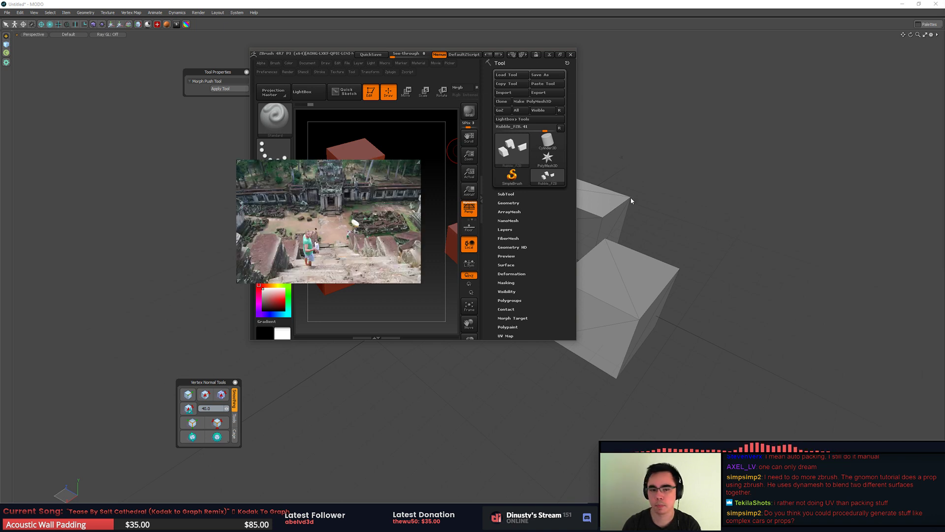
left_click_drag(329, 237, 147, 154)
Step: Maximize ZBrush and bring the temple reference photo in front of it, beside the blocks
left_click(559, 54)
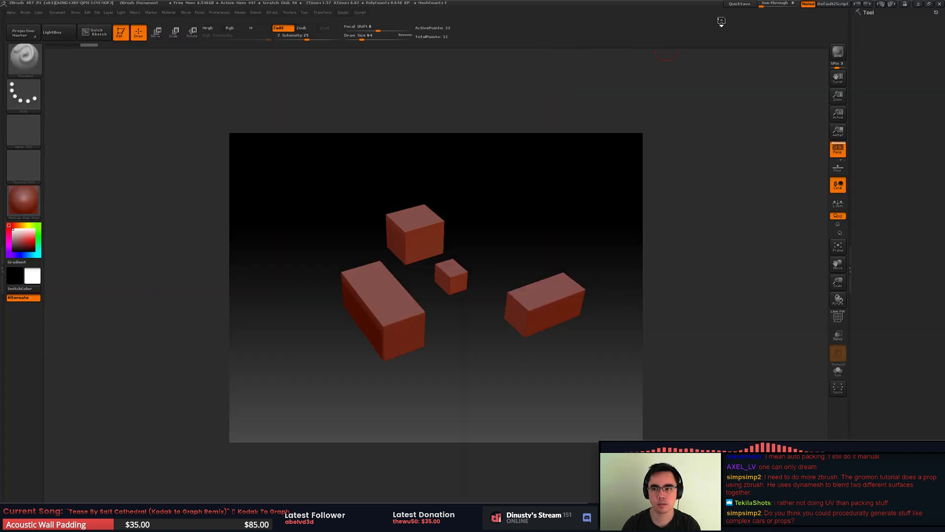
key("alt+Tab")
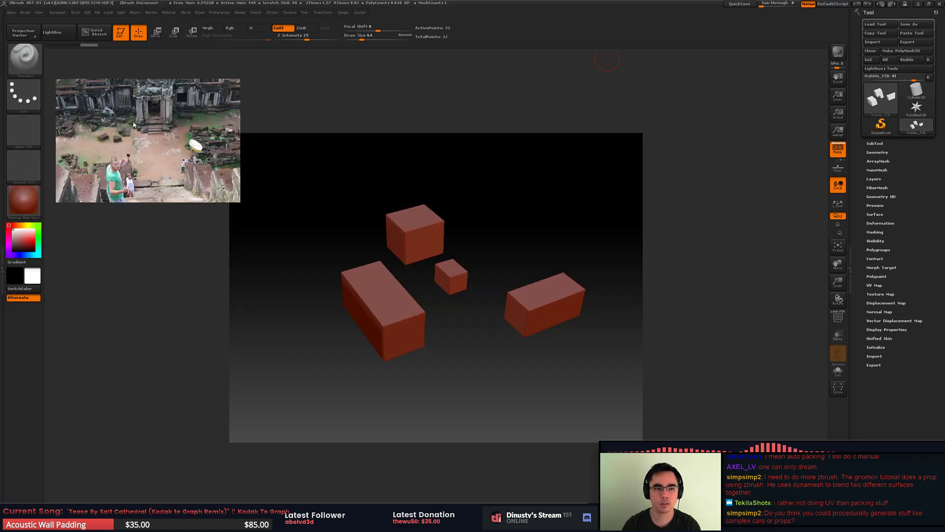
right_click(133, 124)
left_click(196, 142)
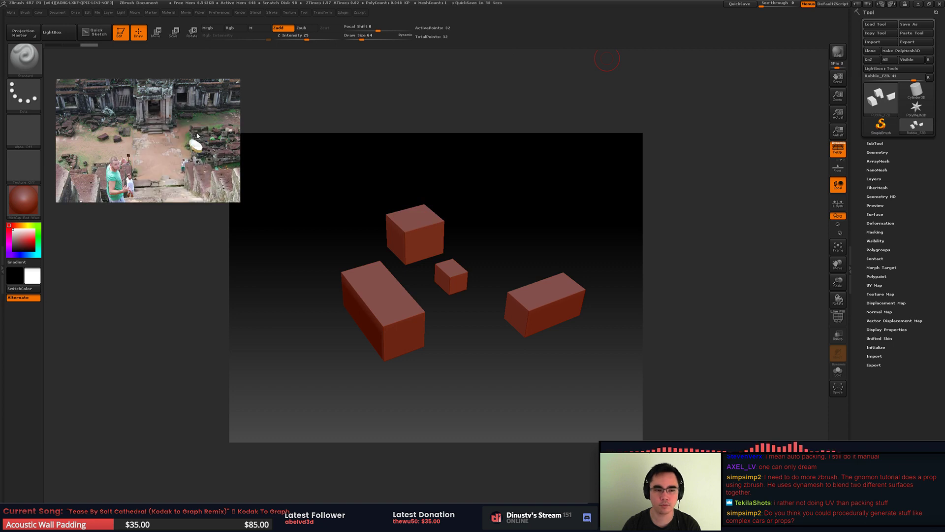
Step: Keep the temple ruins reference photo always on top, enlarge its window into a tall view and zoom in on the stones
right_click(197, 135)
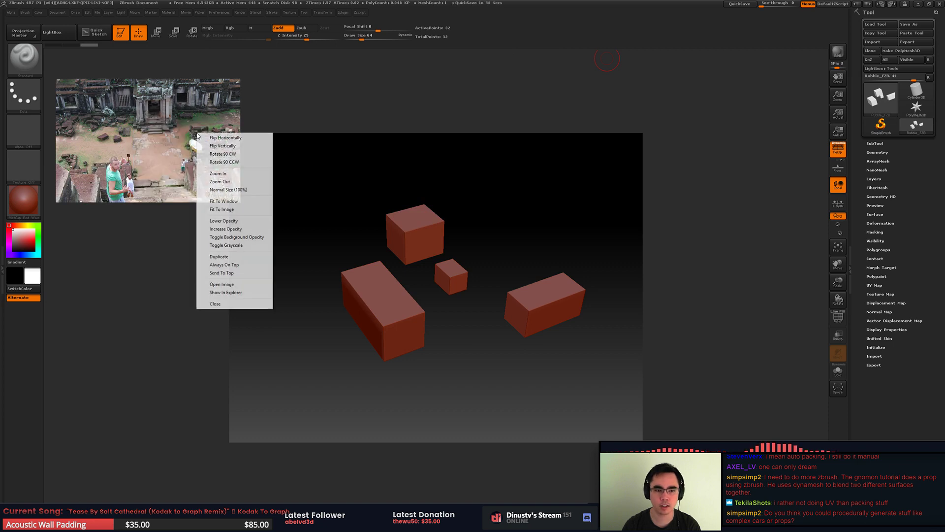
left_click(242, 265)
left_click_drag(131, 154, 137, 134)
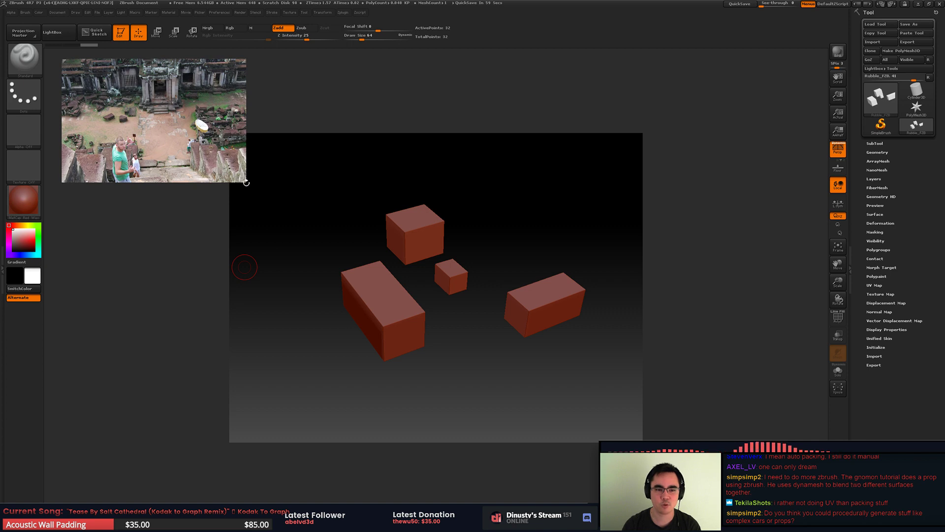
left_click_drag(244, 181, 224, 287)
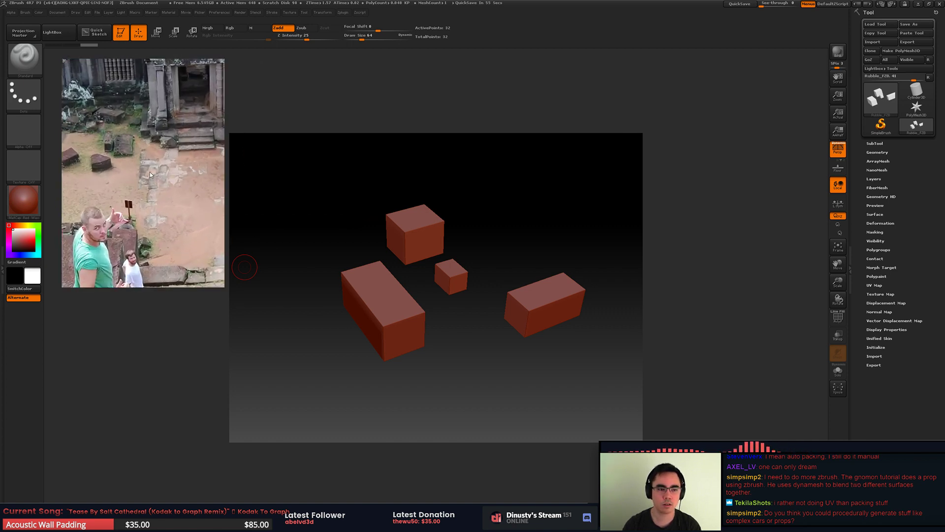
left_click_drag(119, 172, 101, 201)
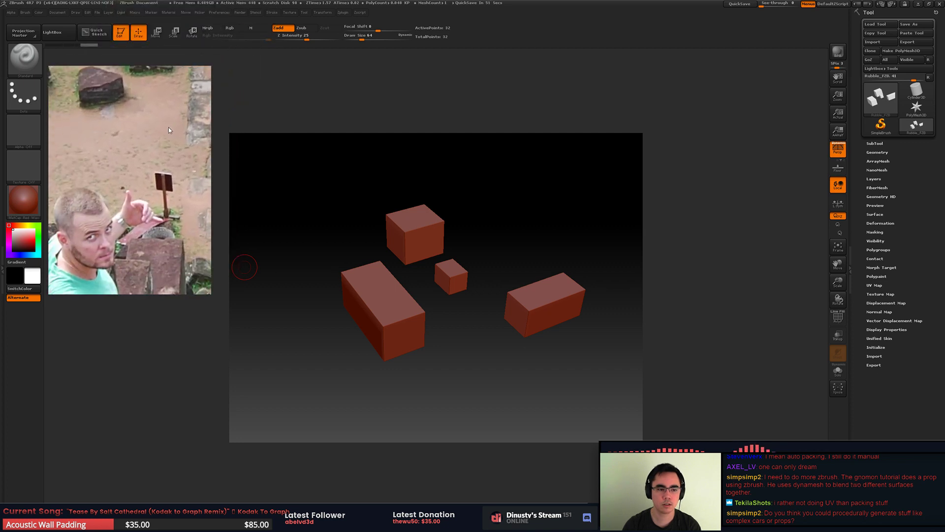
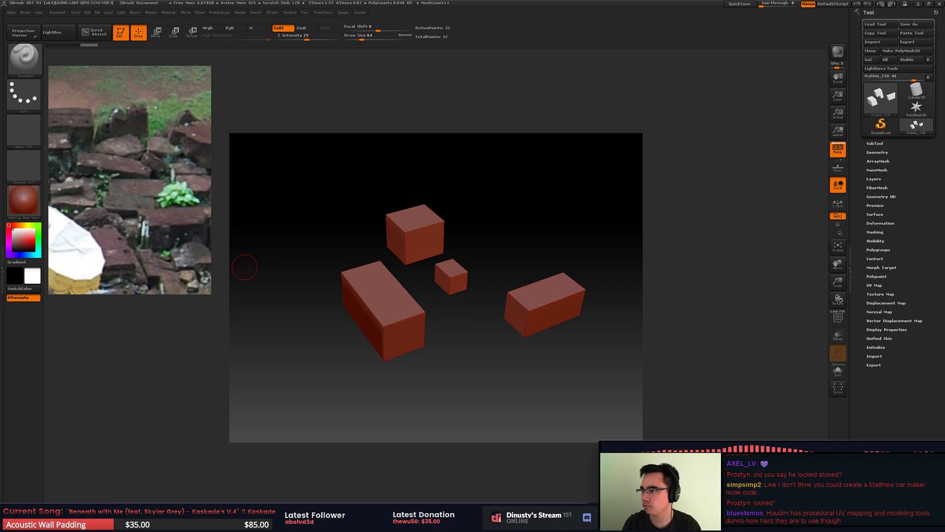
right_click(887, 522)
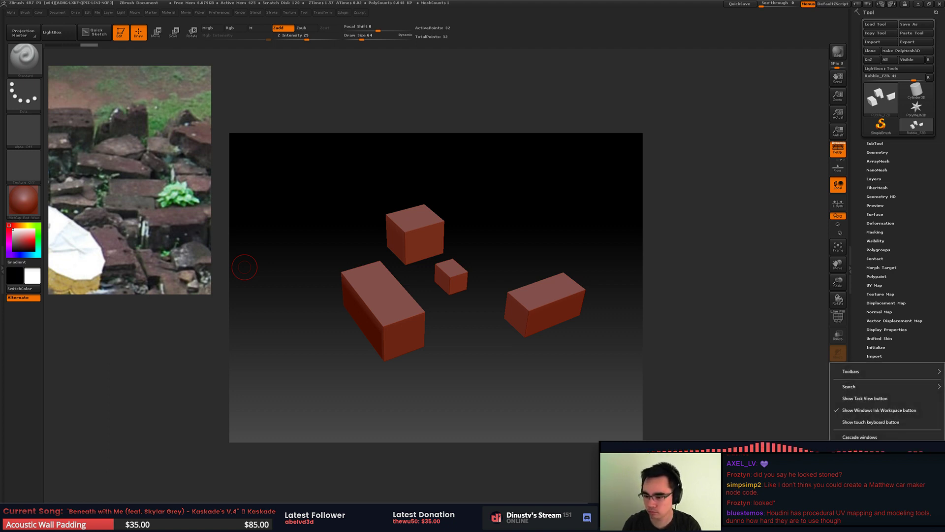
right_click(862, 522)
left_click(897, 394)
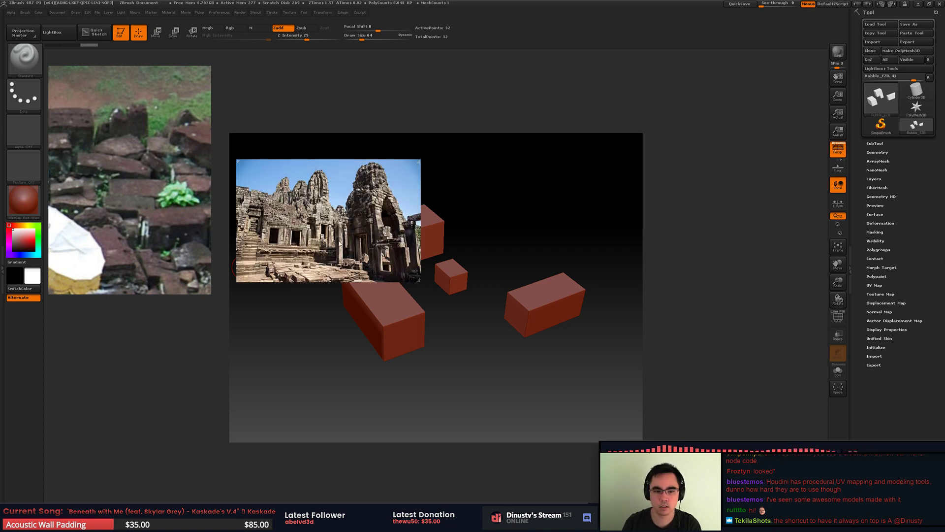
Step: Close the old ruins photo and put the new temple reference photo in its place beside the blocks
left_click_drag(338, 242, 376, 220)
left_click_drag(180, 193, 175, 193)
right_click(175, 192)
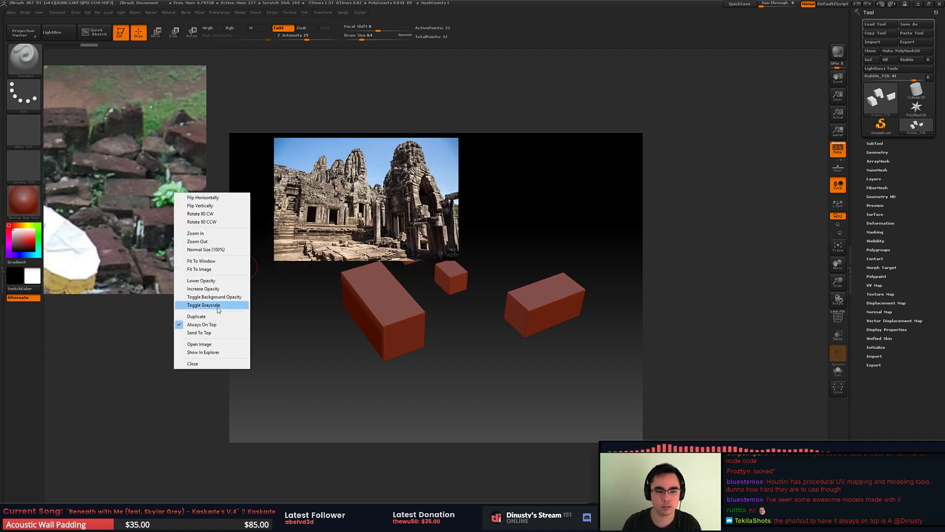
left_click(202, 363)
left_click_drag(417, 209, 200, 130)
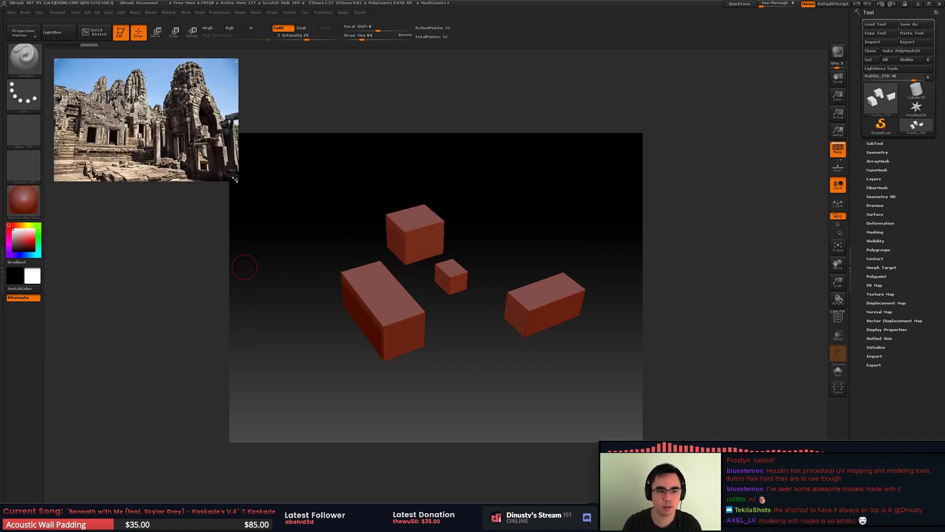
Step: Enlarge the new temple reference photo and frame the loose stone blocks on its paved ground
left_click_drag(235, 179, 272, 239)
scroll(197, 180, "up", 5)
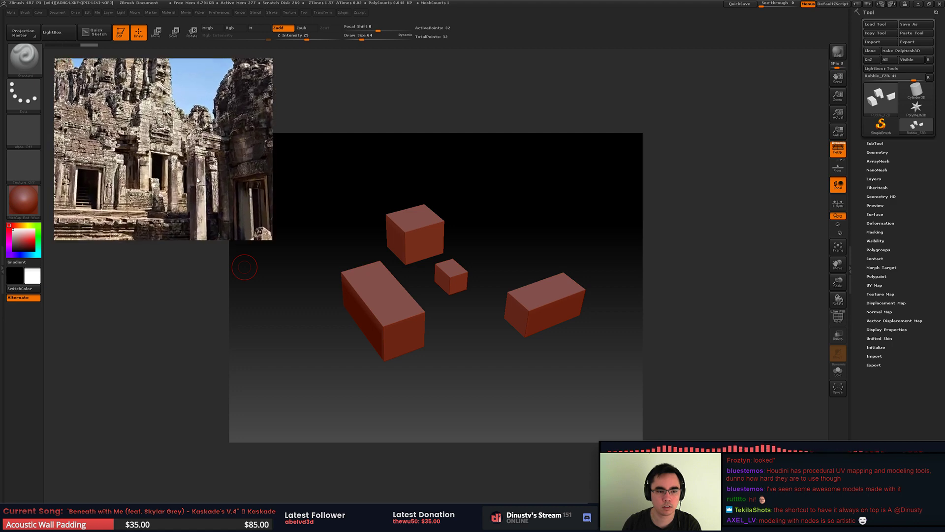
middle_click_drag(197, 180, 207, 110)
scroll(187, 162, "up", 3)
middle_click_drag(148, 207, 166, 166)
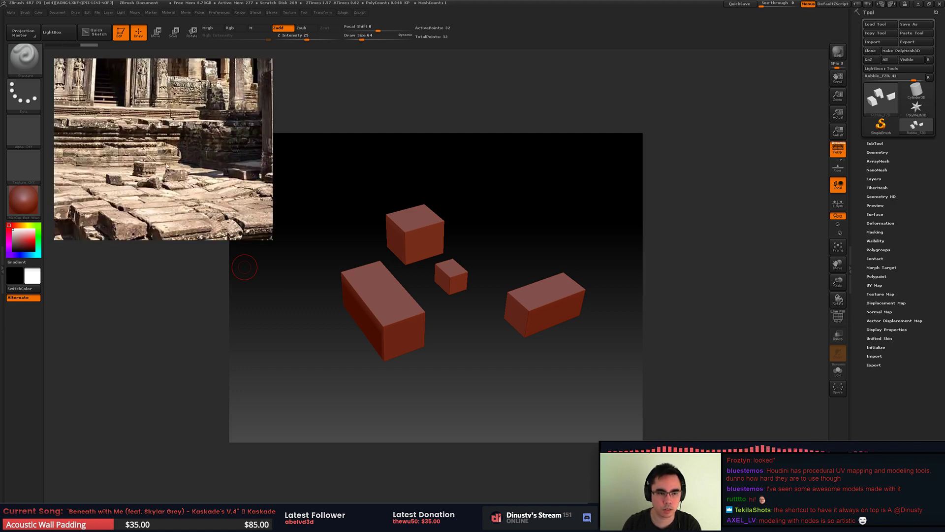
scroll(168, 166, "up", 5)
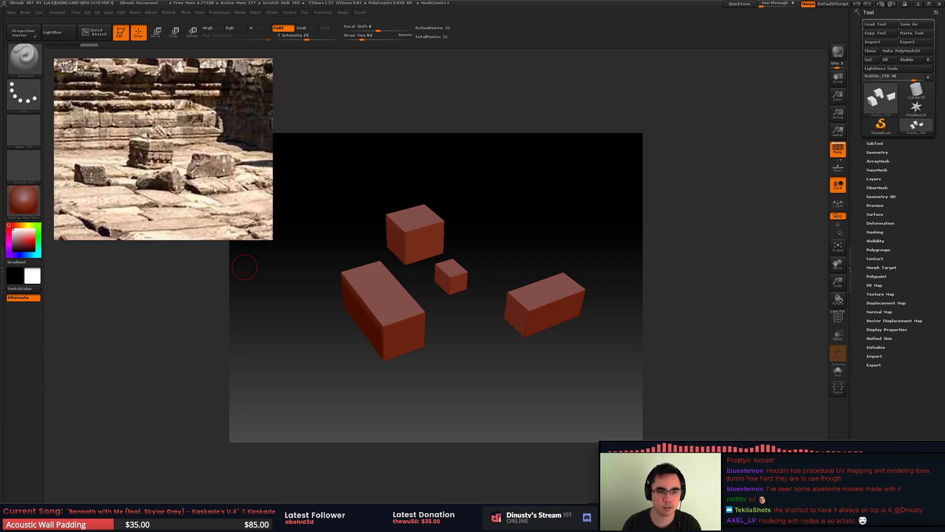
Step: Turn on PolyFrame to show the wireframe of the Rubble blocks from a closer angle
left_click_drag(432, 189, 619, 164)
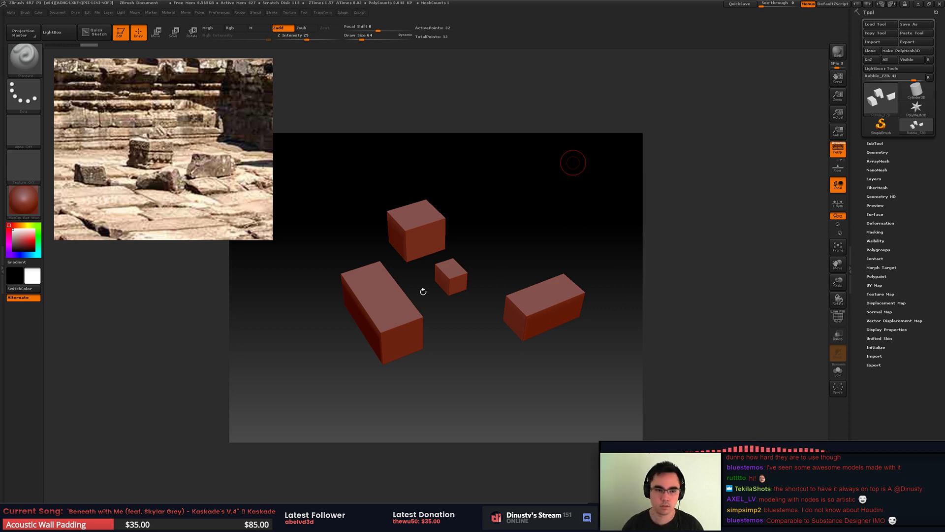
left_click_drag(467, 384, 548, 347)
left_click(343, 13)
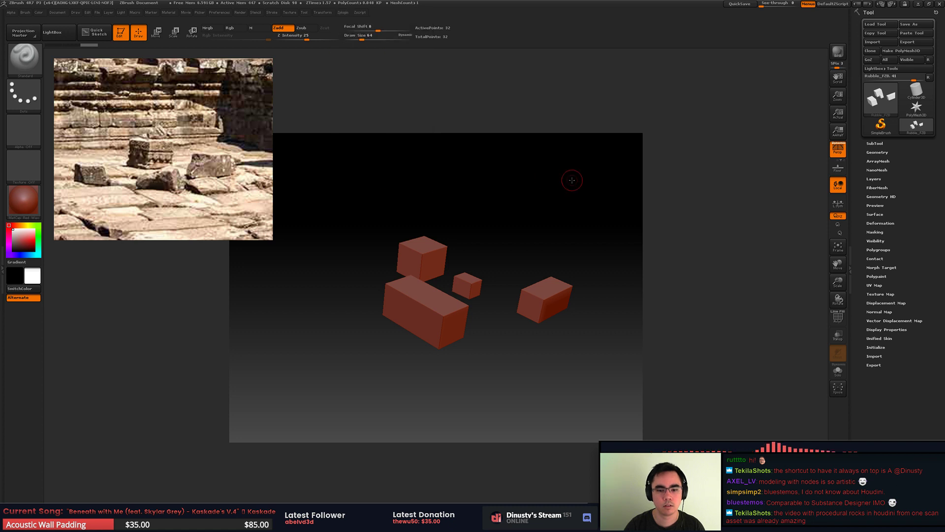
left_click_drag(570, 182, 546, 208)
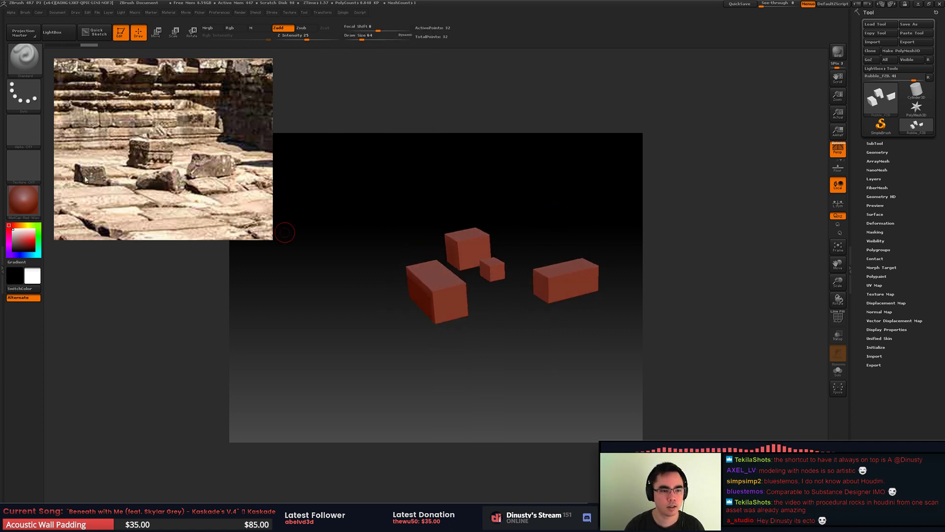
left_click_drag(348, 274, 375, 314, "alt")
key("shift+f")
Step: Switch the sculpting brush to ZModeler for editing the blocks' edges
key("b")
key("s")
key("m")
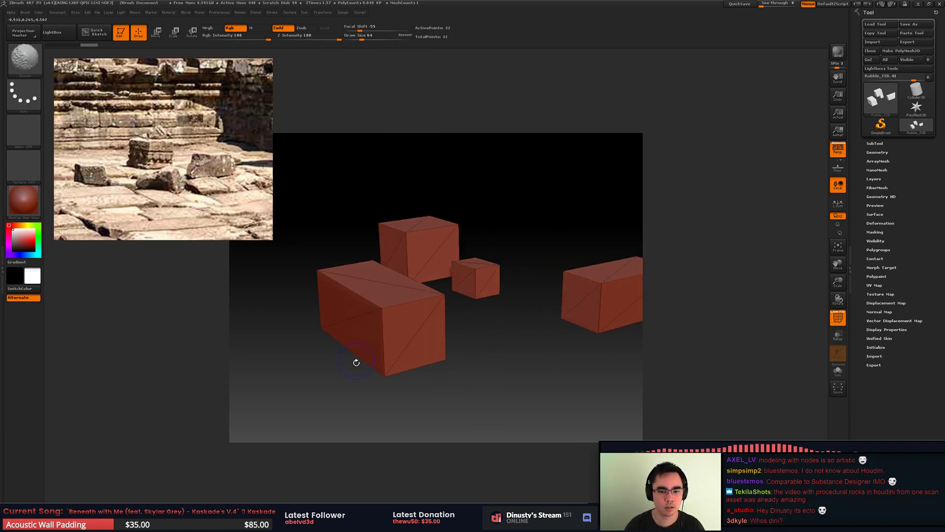
key("shift")
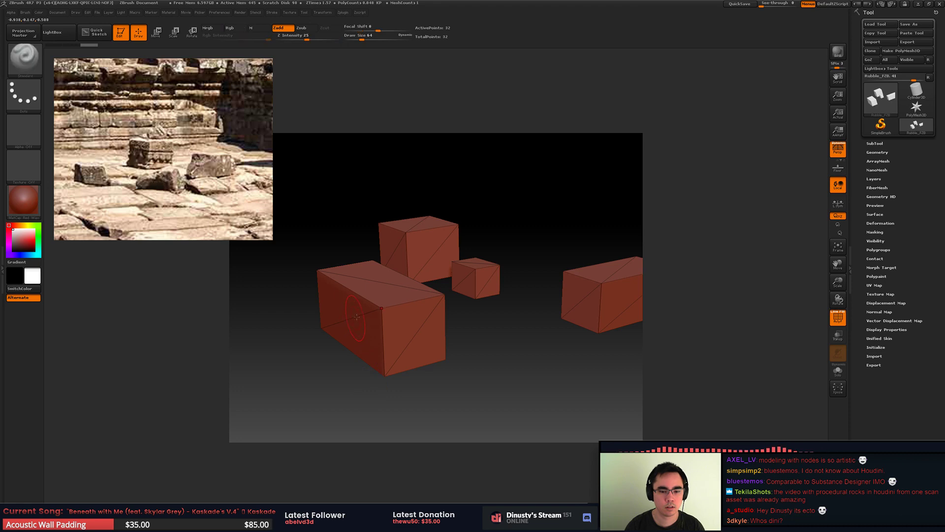
key("space")
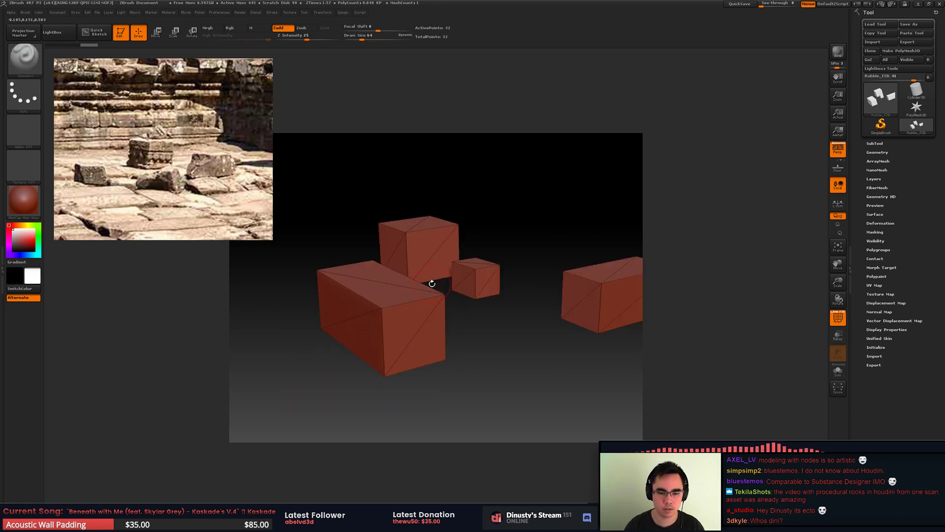
key("b")
key("z")
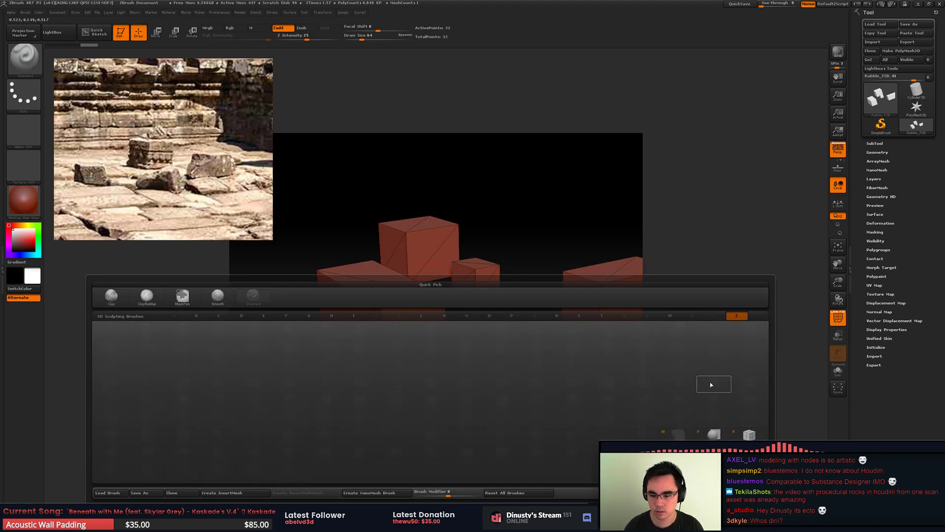
key("m")
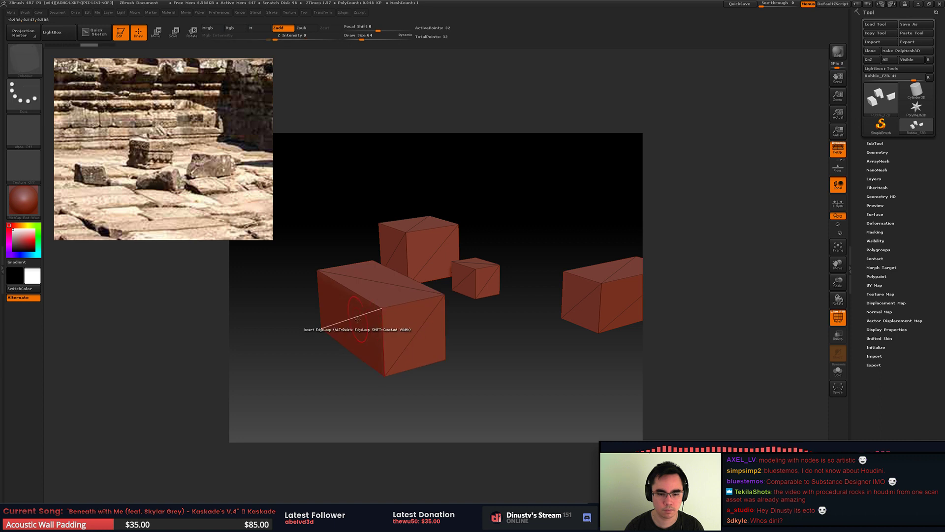
Step: Set the ZModeler edge action to Delete and remove the diagonal edges from the long block
key("space")
key("space")
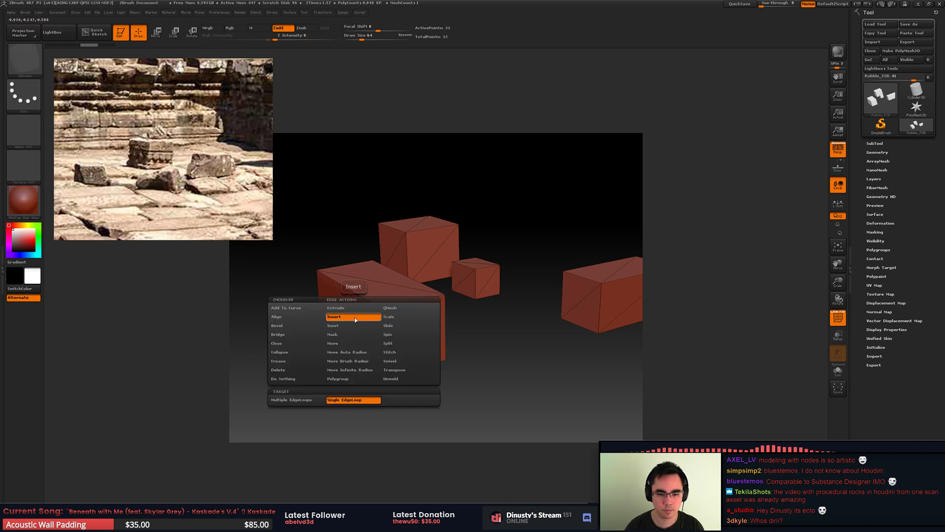
left_click(353, 317)
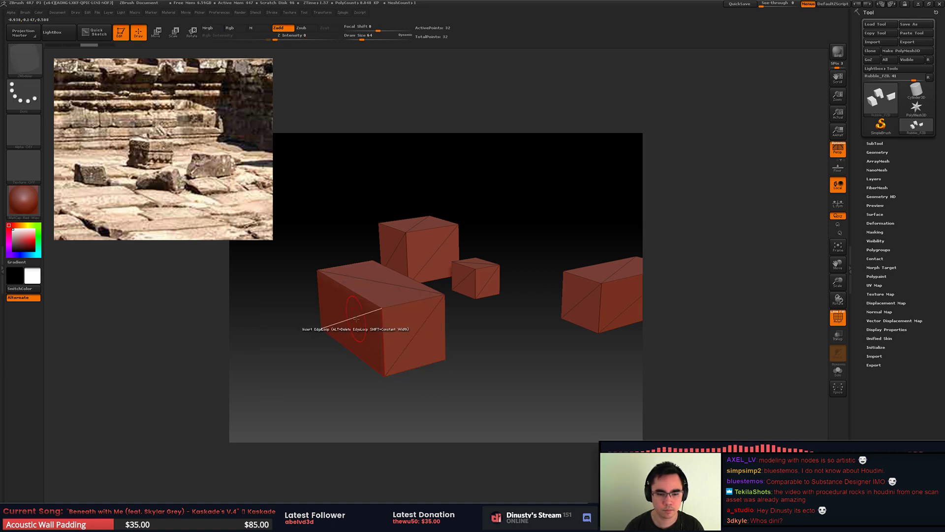
key("space")
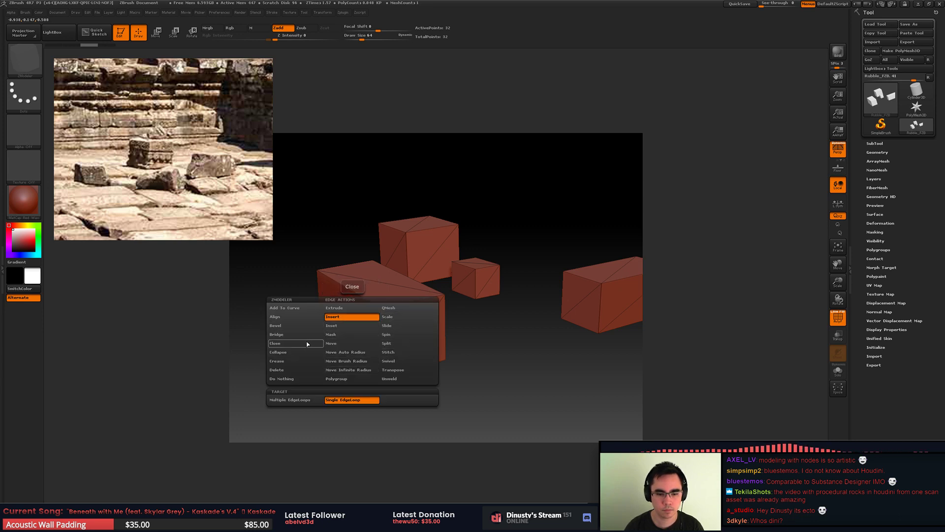
left_click(293, 370)
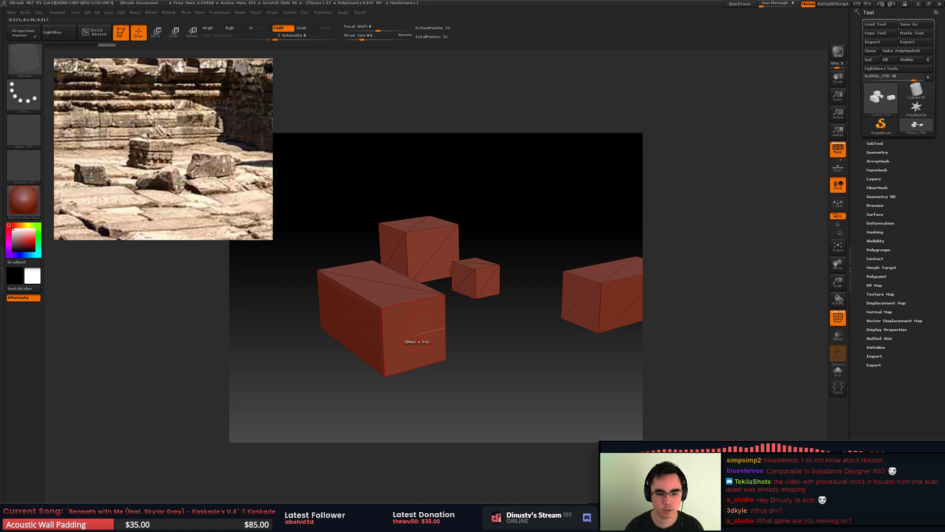
left_click(384, 284)
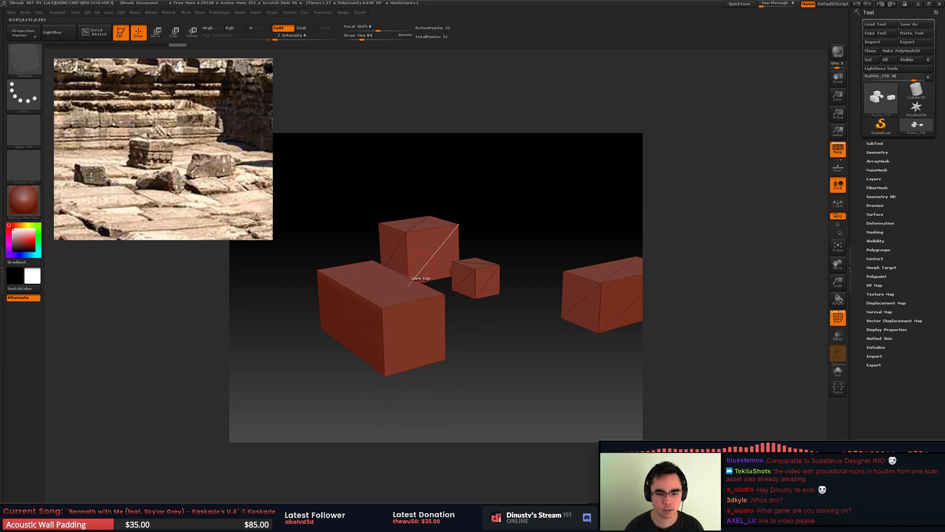
right_click_drag(375, 294, 434, 325)
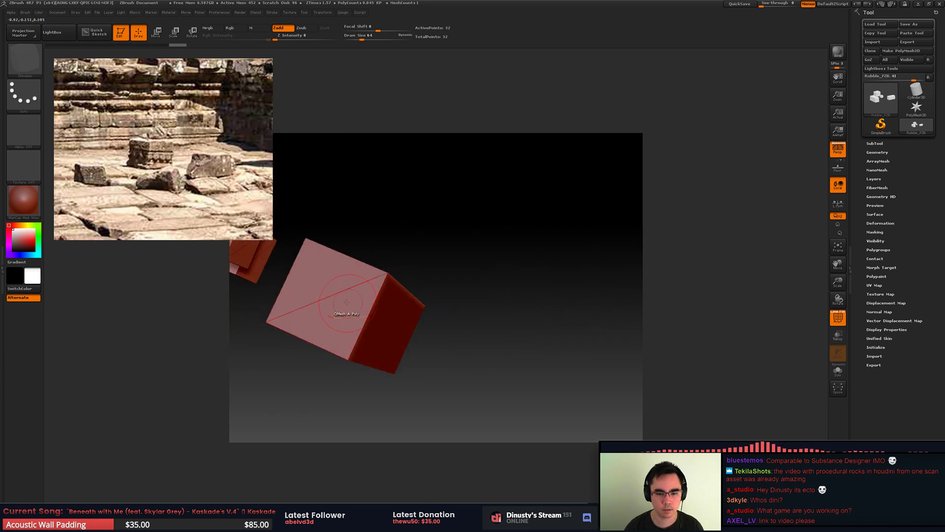
left_click_drag(465, 268, 454, 285)
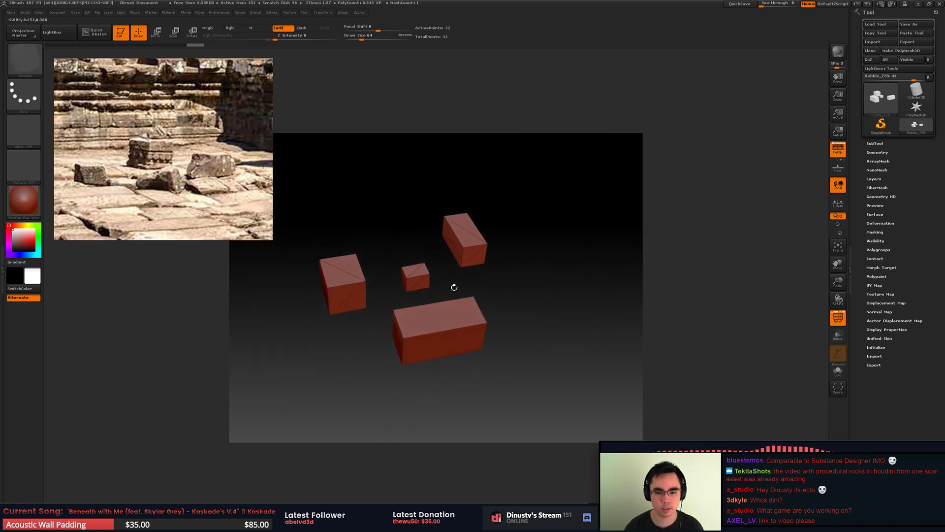
Step: Give each of the four Rubble blocks its own polygroup with Auto Groups
left_click(889, 143)
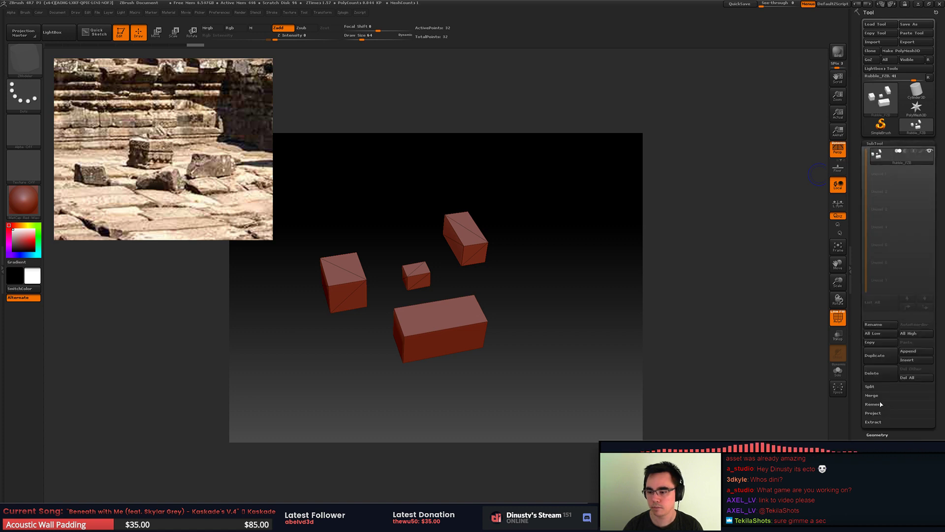
left_click(881, 387)
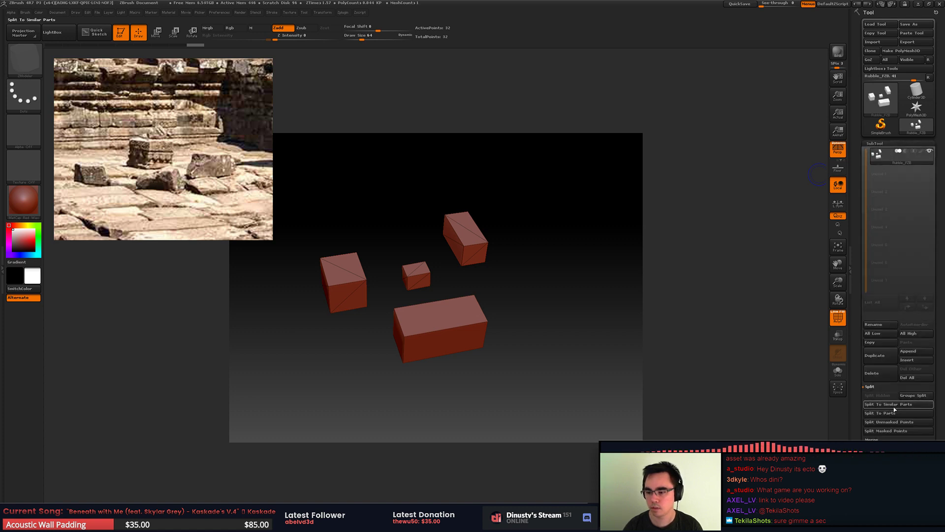
left_click_drag(863, 410, 865, 257)
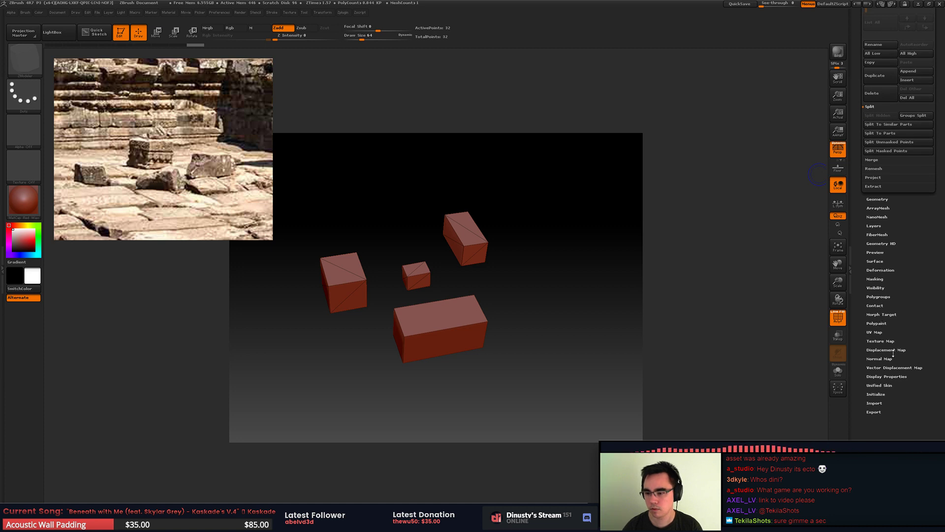
left_click(881, 297)
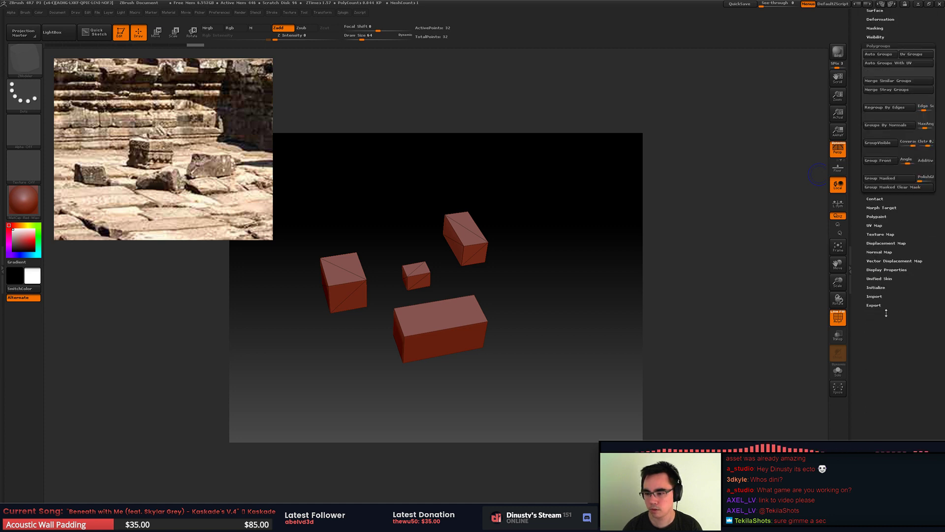
left_click_drag(866, 270, 869, 332)
left_click(884, 266)
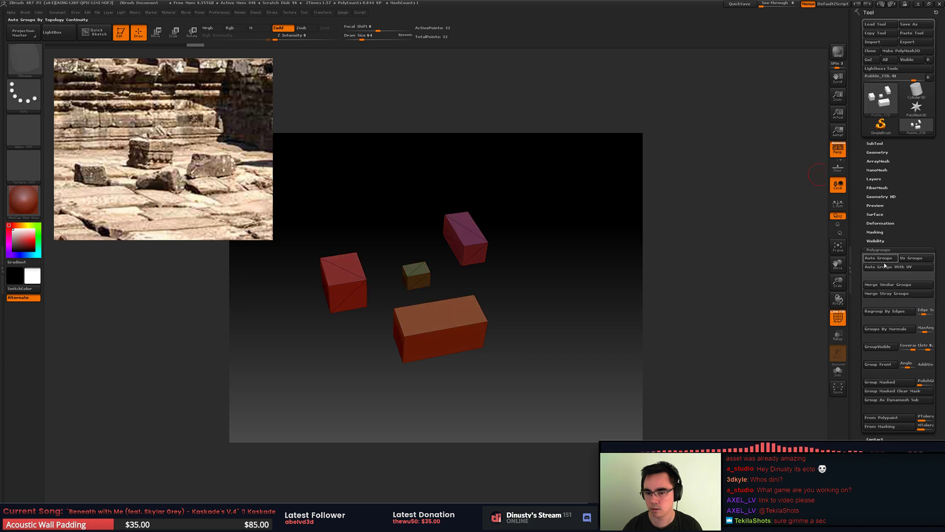
Step: Split the Rubble mesh into separate subtools by polygroup with Groups Split
left_click(875, 144)
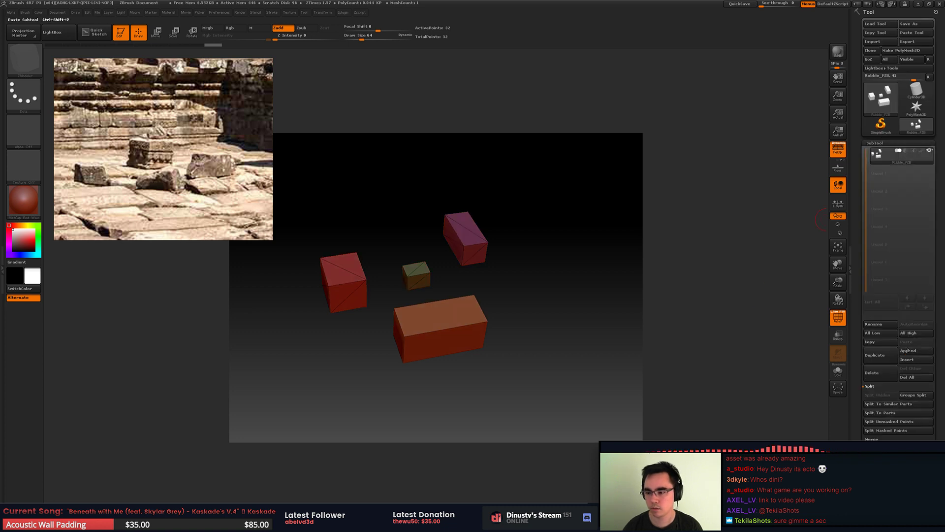
left_click(918, 395)
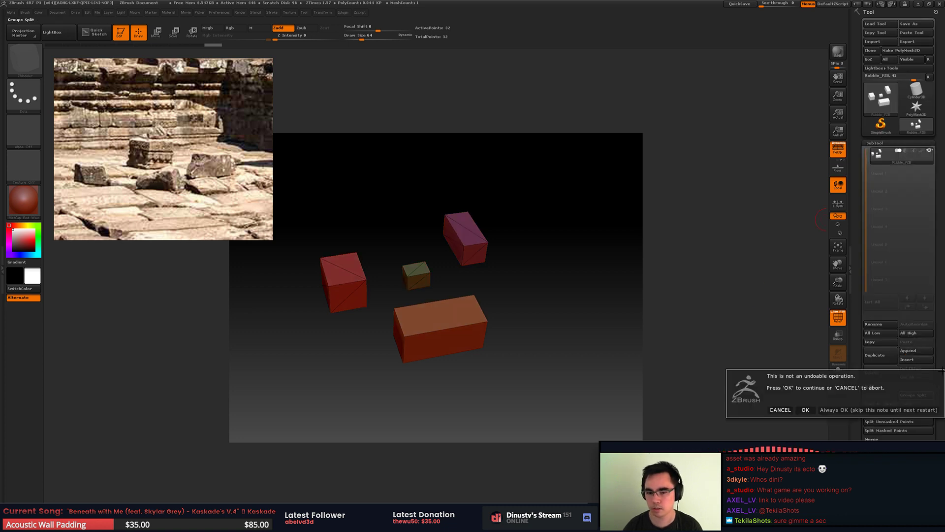
left_click(806, 410)
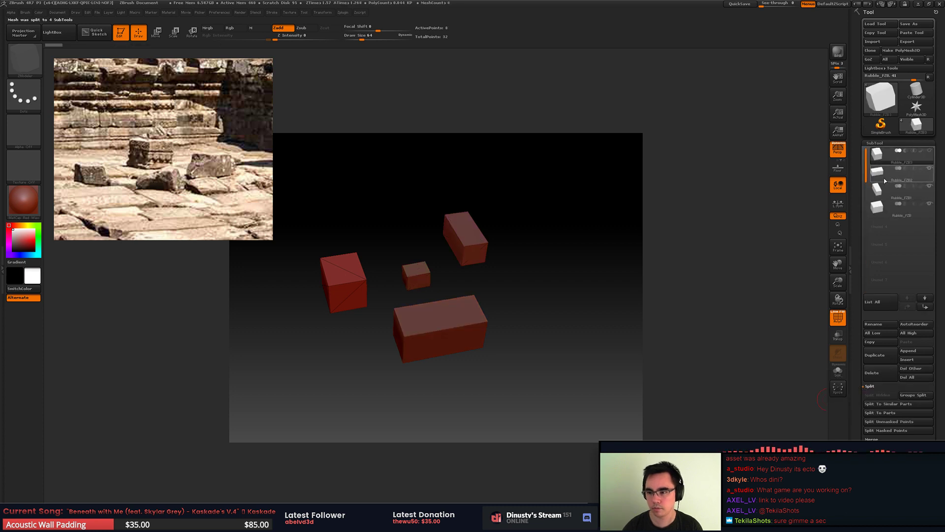
Step: Select the long block's subtool, isolate it by hiding the other blocks and frame it for editing
left_click(486, 320, "alt")
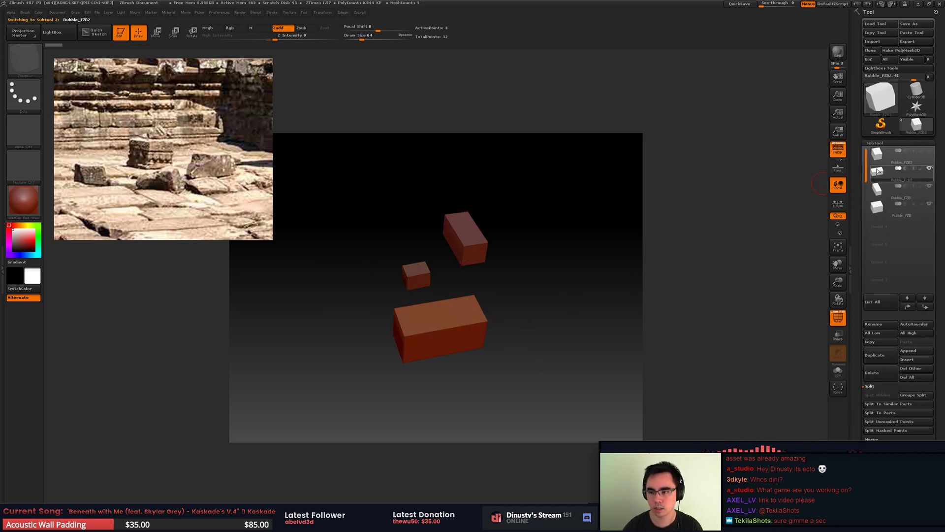
left_click(930, 169)
key("f")
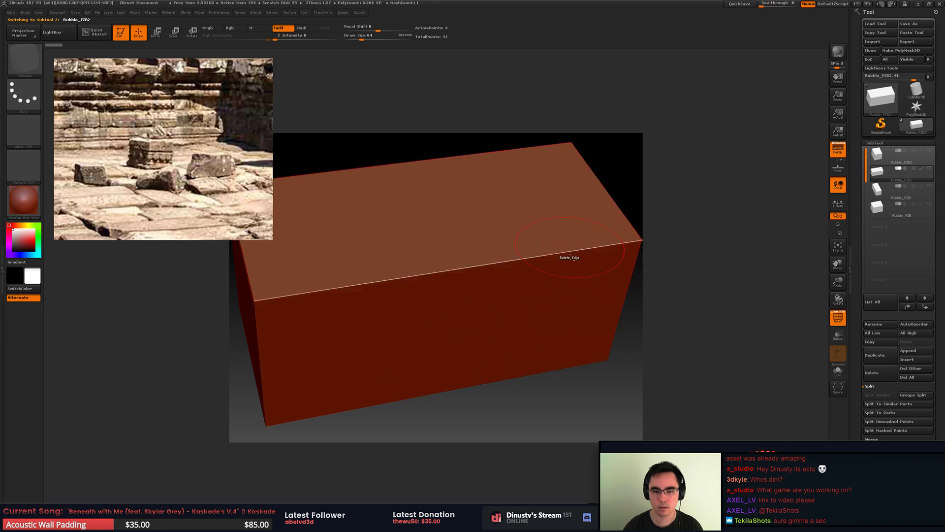
right_click_drag(558, 255, 480, 303, "ctrl")
left_click_drag(480, 303, 500, 276)
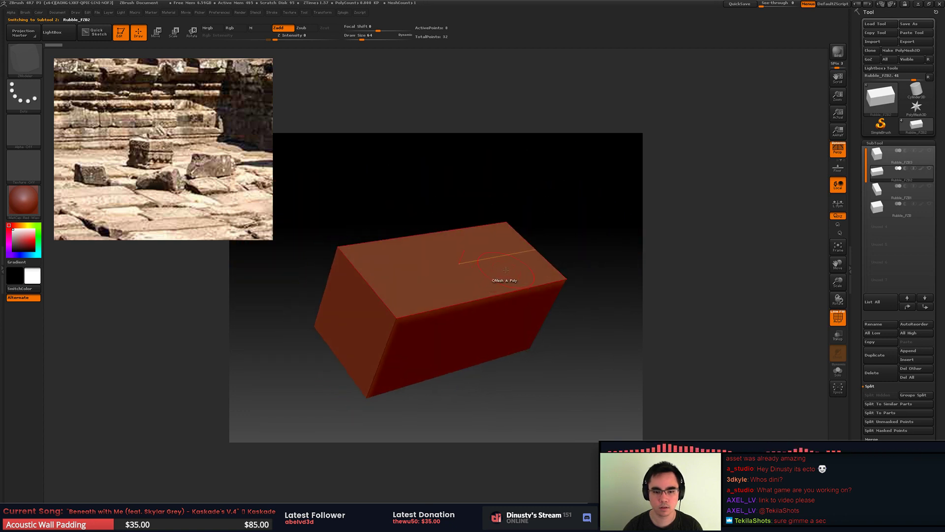
Step: Try beveling the long block's edges with the ZModeler Bevel edge action, and undo it
key("space")
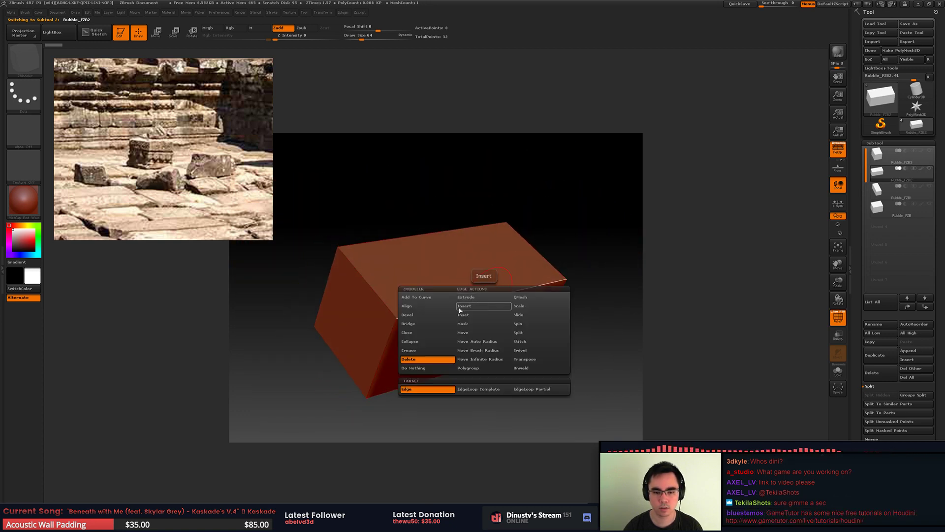
left_click(426, 315)
left_click_drag(490, 306, 498, 295)
key("ctrl+z")
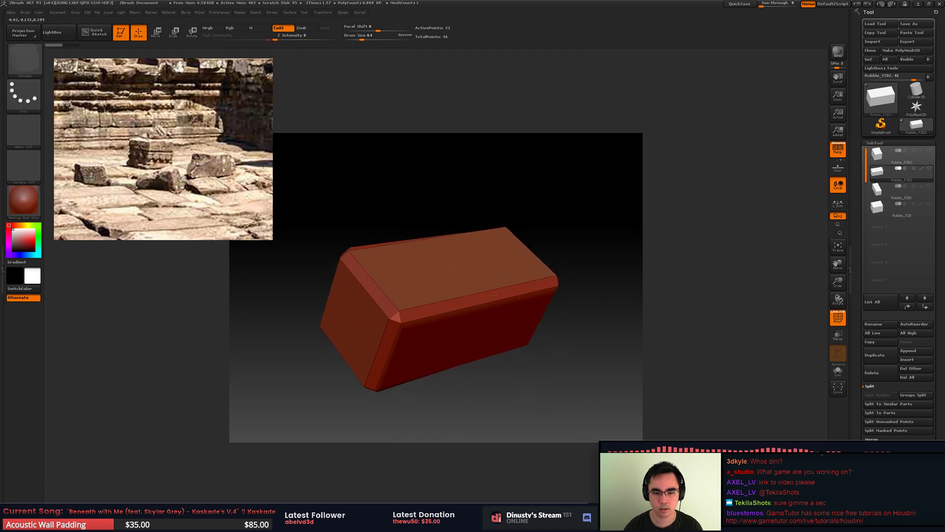
key("ctrl+z")
Step: Set the ZModeler edge action to Move and try shifting the long block's upper front edge
key("space")
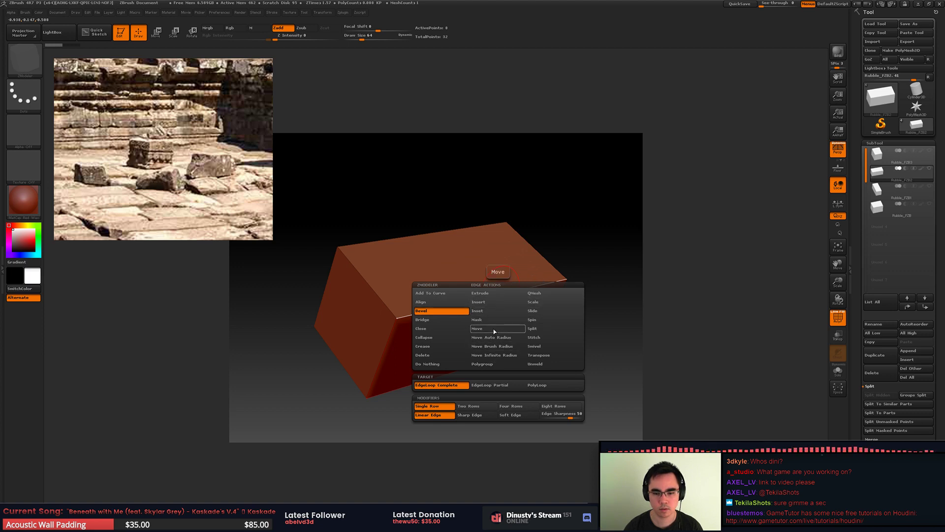
left_click(478, 329)
mouse_move(489, 294)
left_mouse_down()
mouse_move(476, 282)
mouse_move(489, 293)
left_mouse_up()
mouse_move(504, 290)
right_mouse_down("shift")
mouse_move(491, 287)
mouse_move(509, 298)
mouse_move(458, 314)
mouse_move(455, 306)
right_mouse_up("shift")
left_click_drag(455, 306, 490, 271)
Step: Change the ZModeler edge action to Bevel and try the EdgeLoop Partial target
key("space")
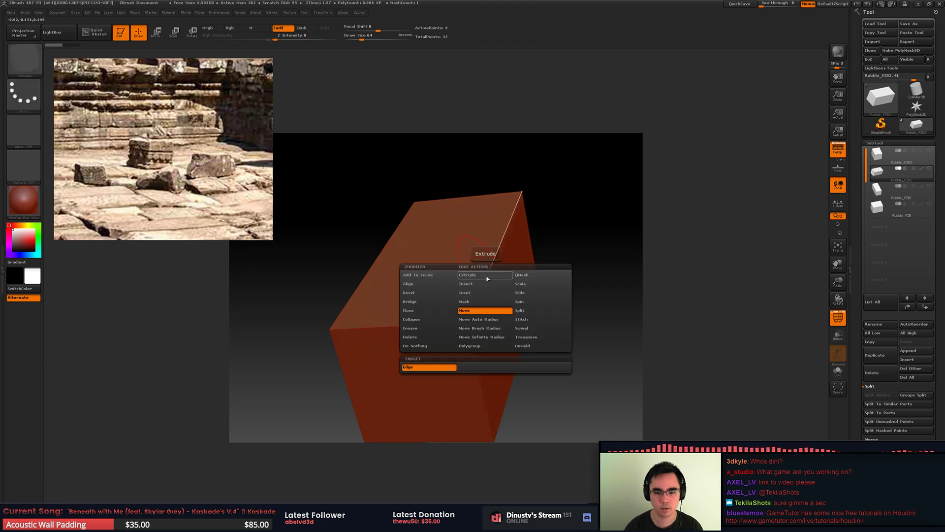
left_click(437, 301)
key("space")
left_click(488, 265)
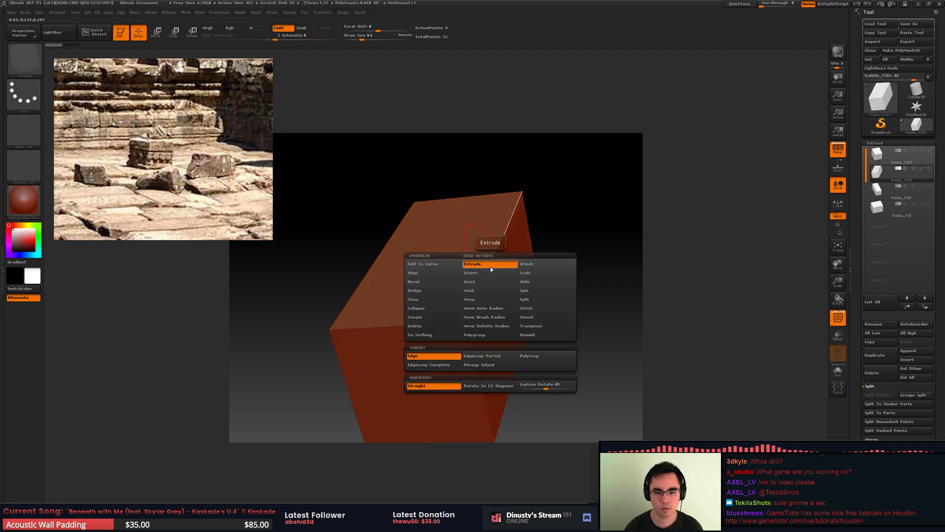
left_click(439, 275)
left_click(455, 282)
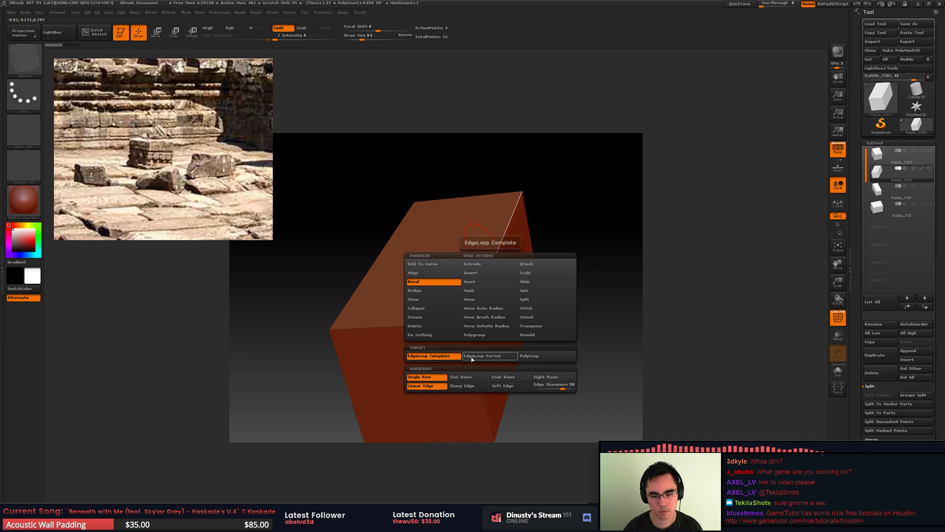
left_click(495, 359)
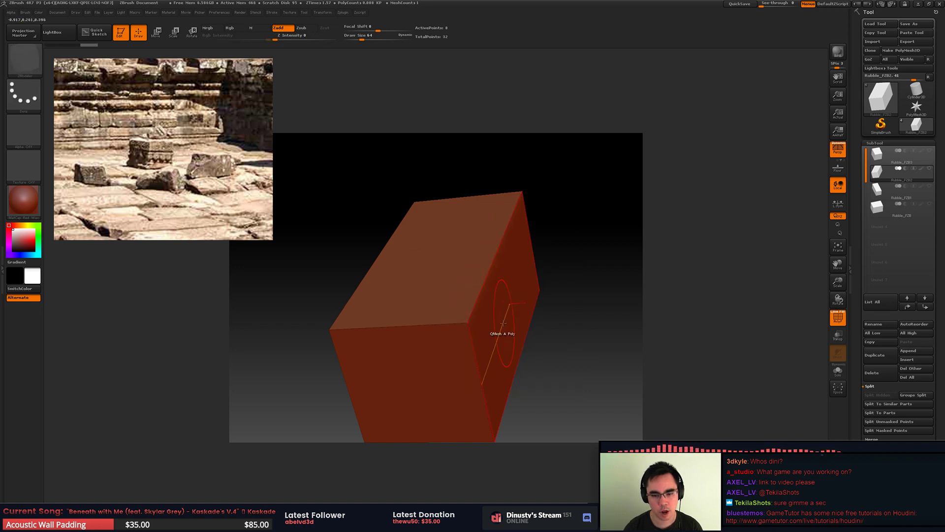
Step: Set the ZModeler edge action to Split, try splitting the long block's upper edge, and undo the splits
key("space")
left_click(398, 400)
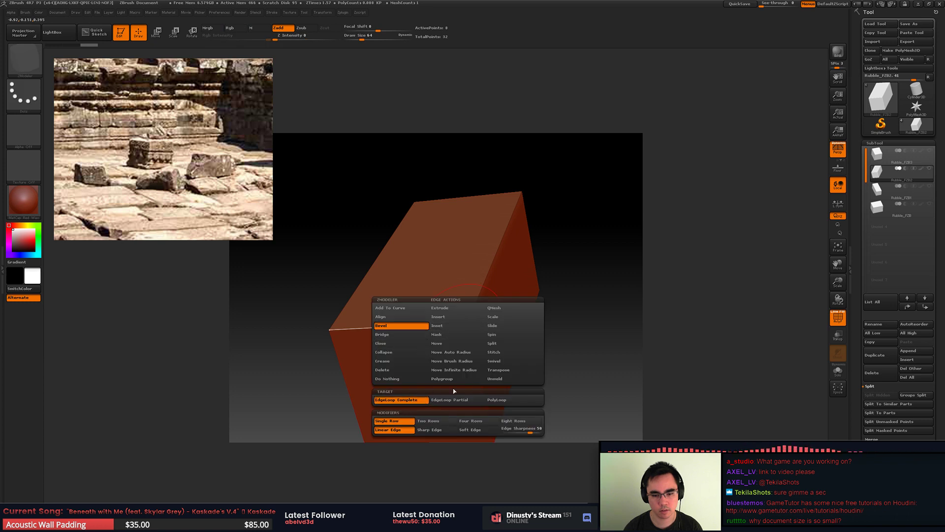
left_click(493, 343)
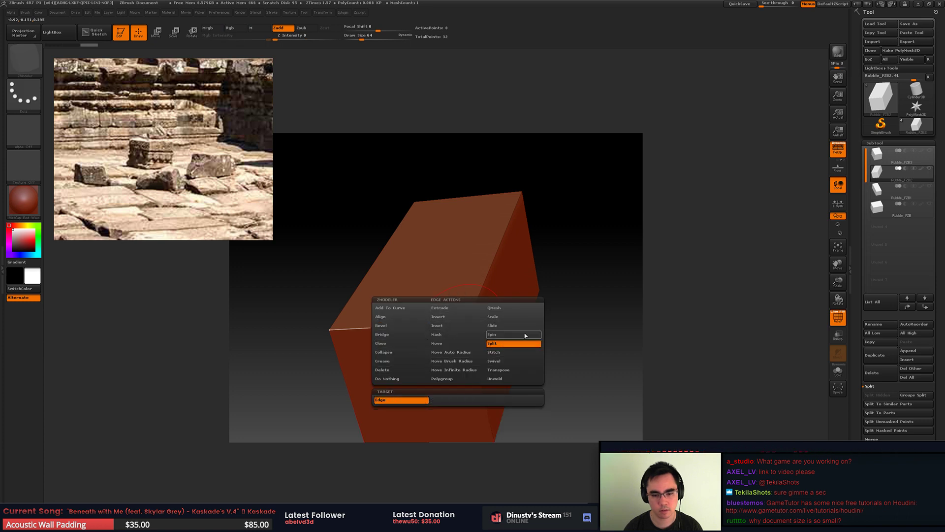
left_click(491, 270)
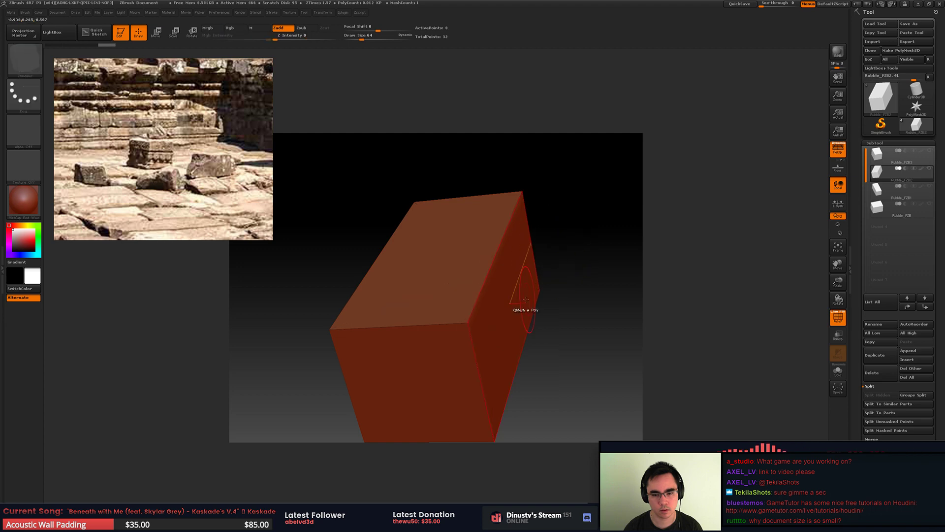
key("space")
key("ctrl+z")
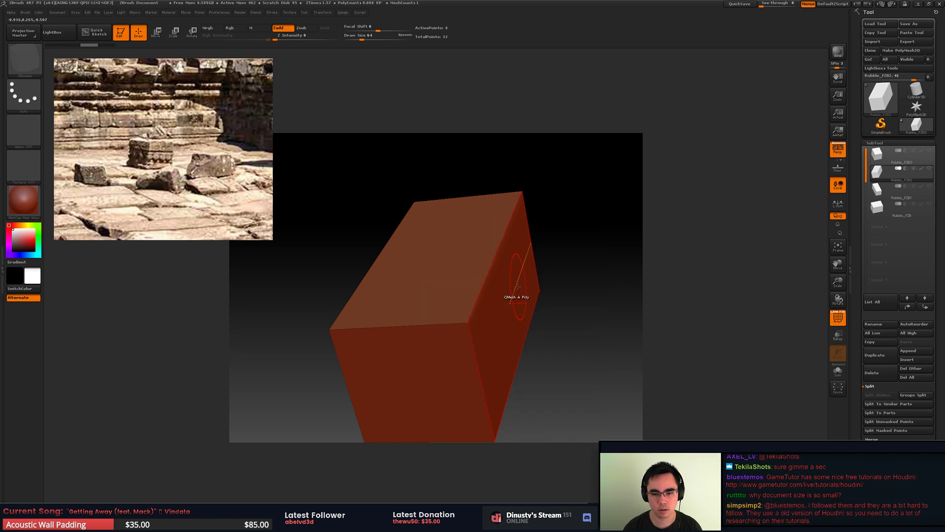
key("space")
key("space")
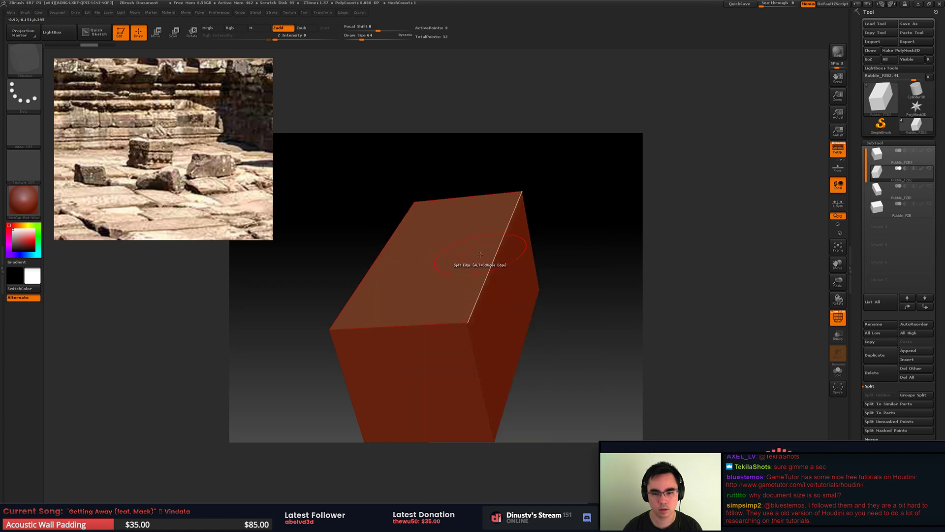
key("space")
key("space")
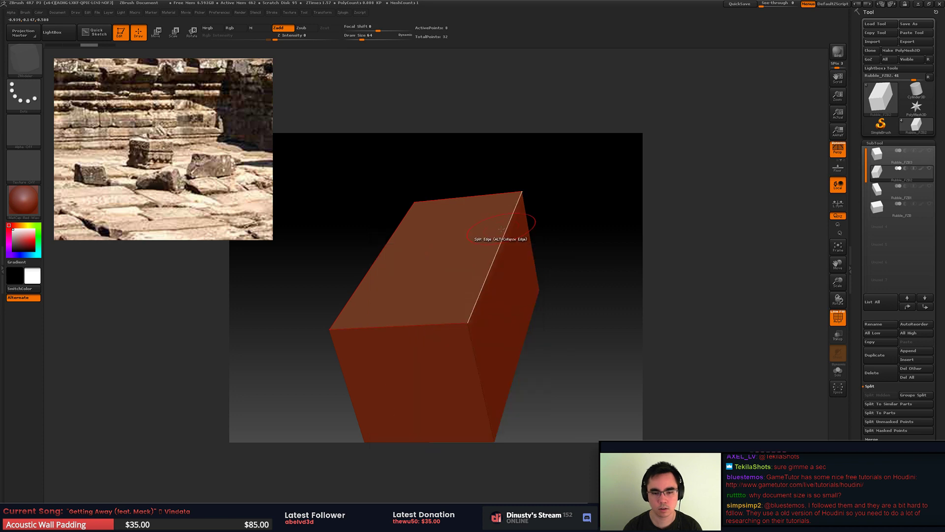
left_click(512, 257)
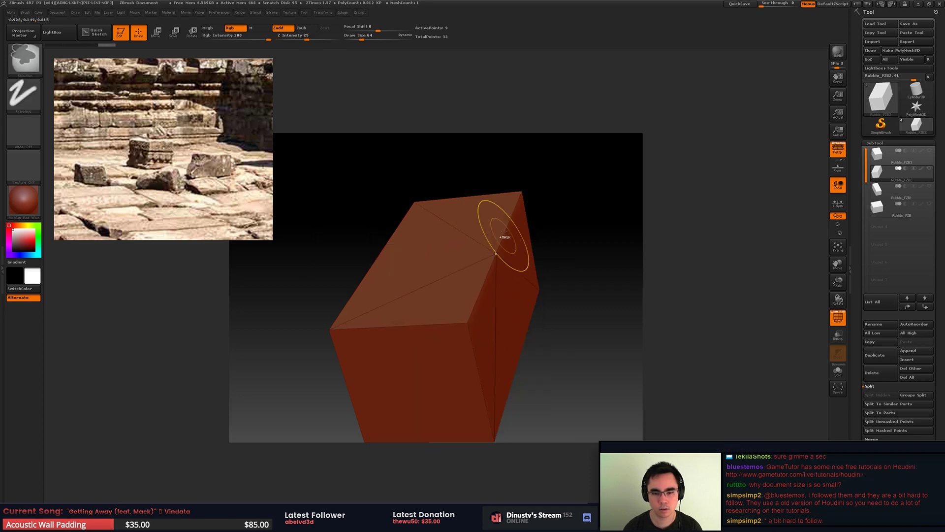
key("ctrl+z")
Step: Bevel all edges of the long block using ZModeler's Bevel with the EdgeLoop Complete target
key("space")
left_click(440, 283)
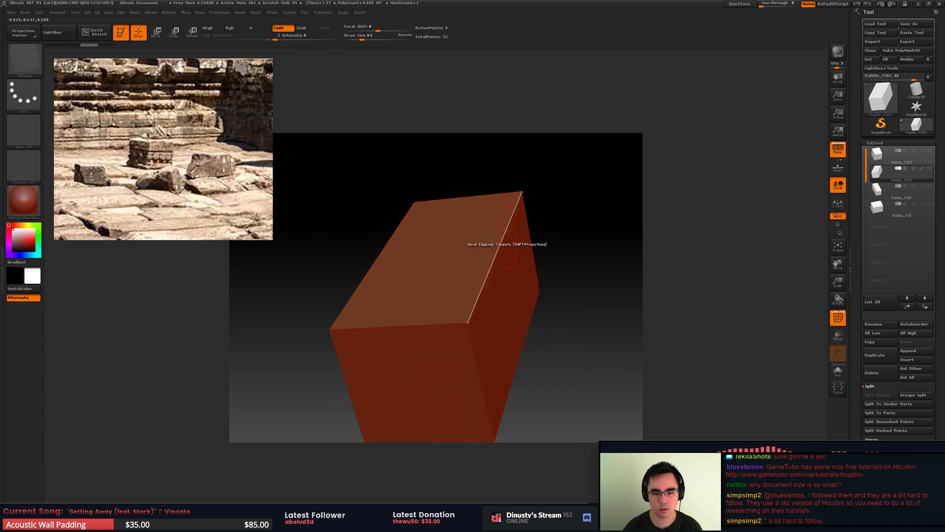
left_click(510, 260)
left_click_drag(509, 260, 503, 277)
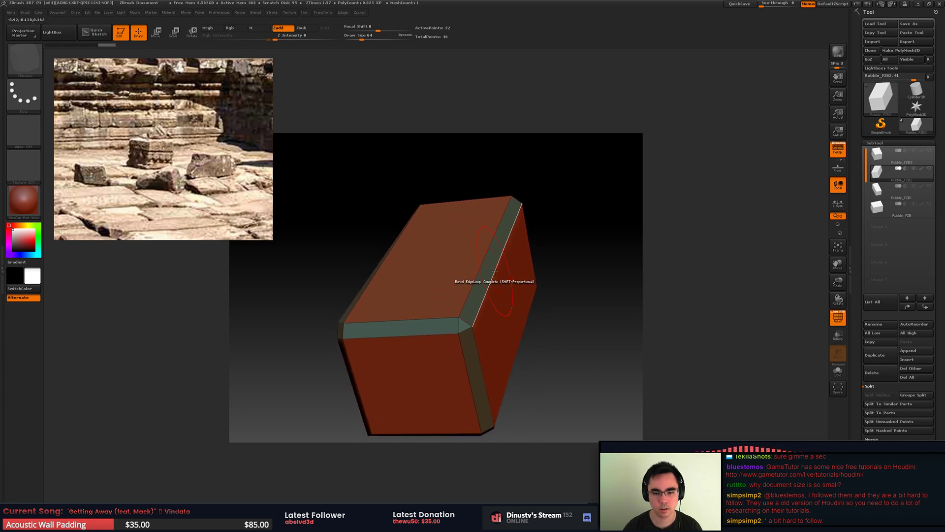
Step: Set the ZModeler edge action to Move and shift the lower edge of the long upper bevel to widen it
key("space")
left_click(487, 306)
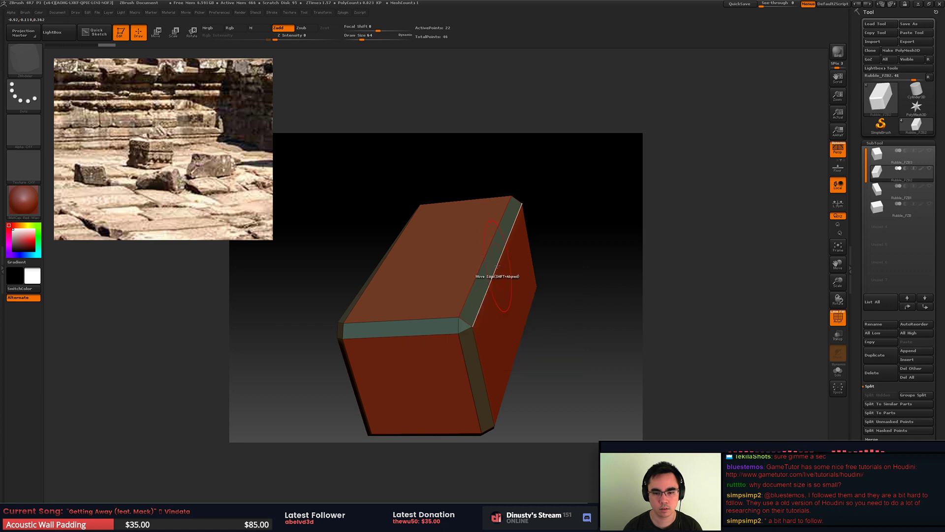
left_click_drag(496, 270, 504, 289)
right_click_drag(489, 286, 510, 281)
mouse_move(462, 291)
left_mouse_down()
mouse_move(430, 300)
mouse_move(452, 292)
left_mouse_up()
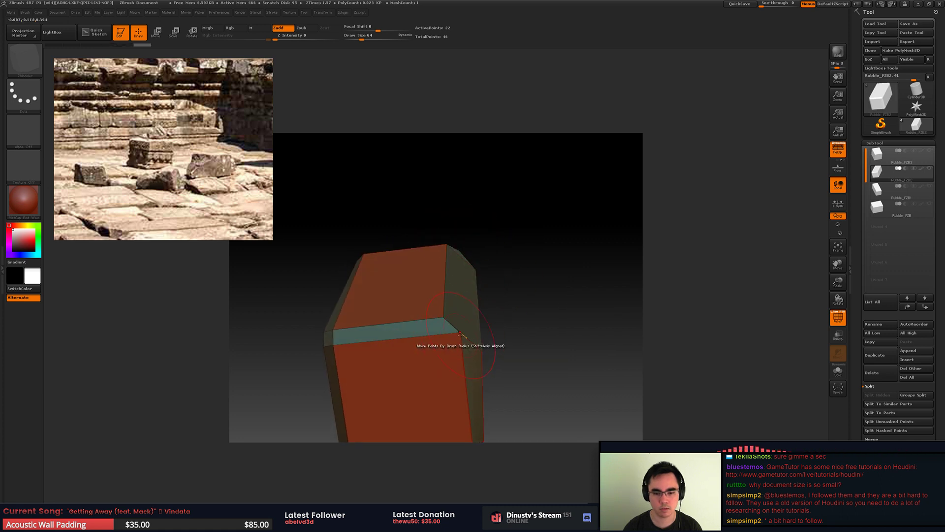
Step: Move the bevel's corner points and short edges at both ends for irregular chamfers, and check the block without the wireframe
left_click_drag(460, 333, 456, 347)
right_click_drag(472, 340, 515, 321)
left_click_drag(524, 298, 525, 340)
right_click_drag(525, 340, 520, 326)
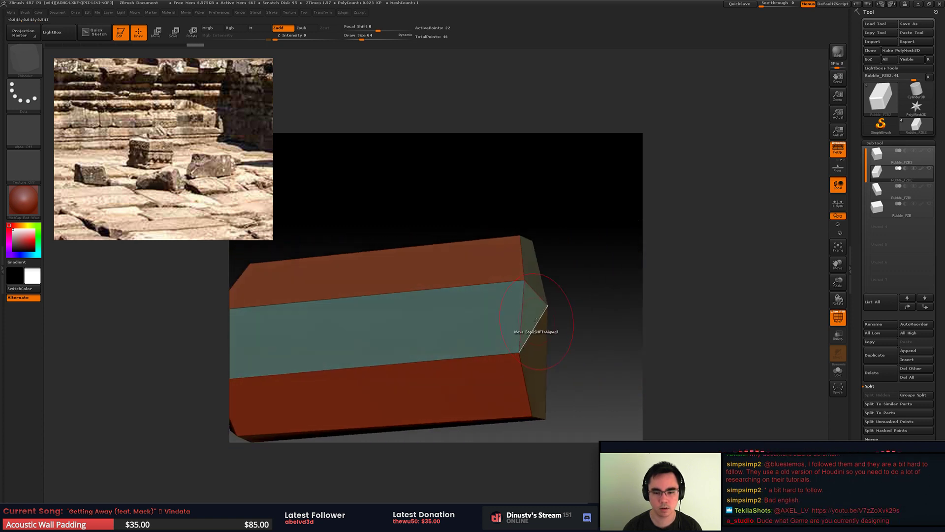
left_click_drag(543, 314, 531, 314)
right_click_drag(472, 333, 664, 279, "alt")
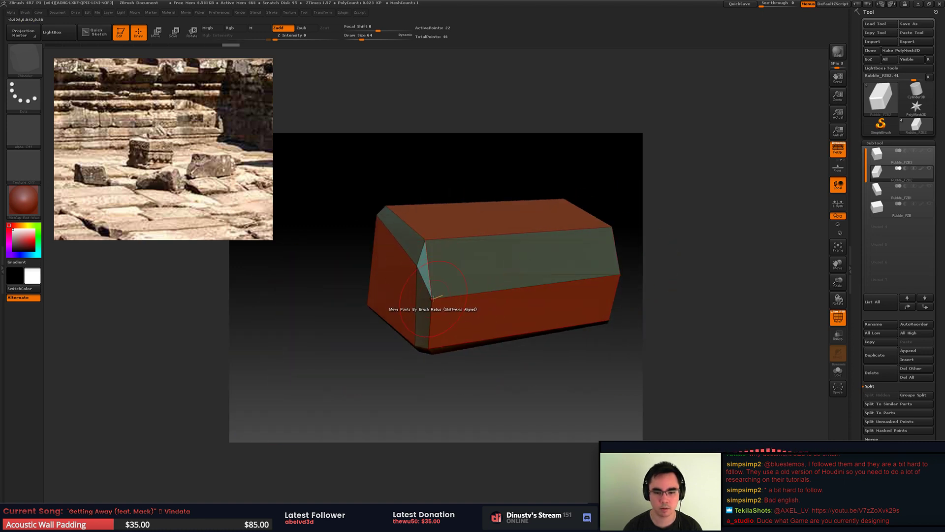
left_click_drag(433, 300, 453, 298)
mouse_move(473, 268)
right_mouse_down("alt")
mouse_move(443, 315)
mouse_move(489, 274)
right_mouse_up("alt")
mouse_move(488, 274)
left_mouse_down()
mouse_move(466, 302)
mouse_move(528, 270)
left_mouse_up()
key("shift+f")
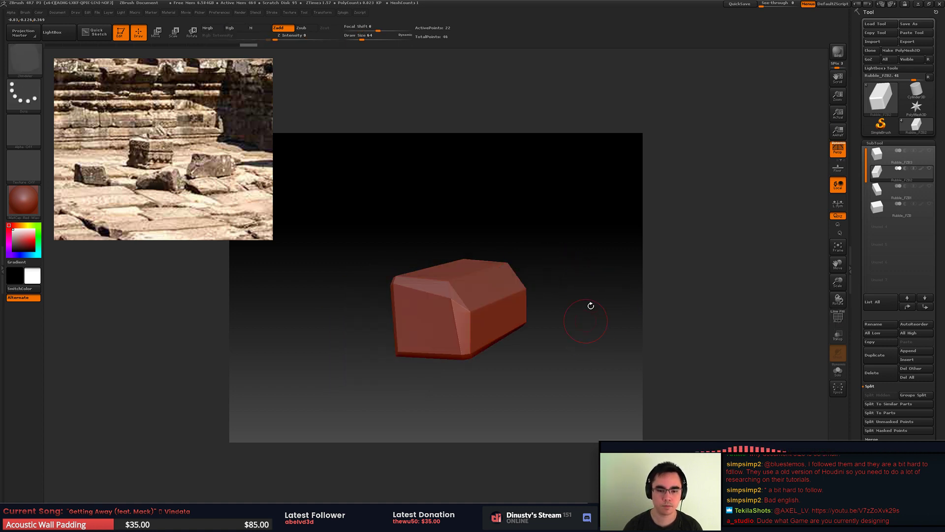
left_click_drag(589, 306, 529, 322)
Step: Dock the Zplugin palette in the tray with its DynaMesh Master section expanded
left_click(343, 13)
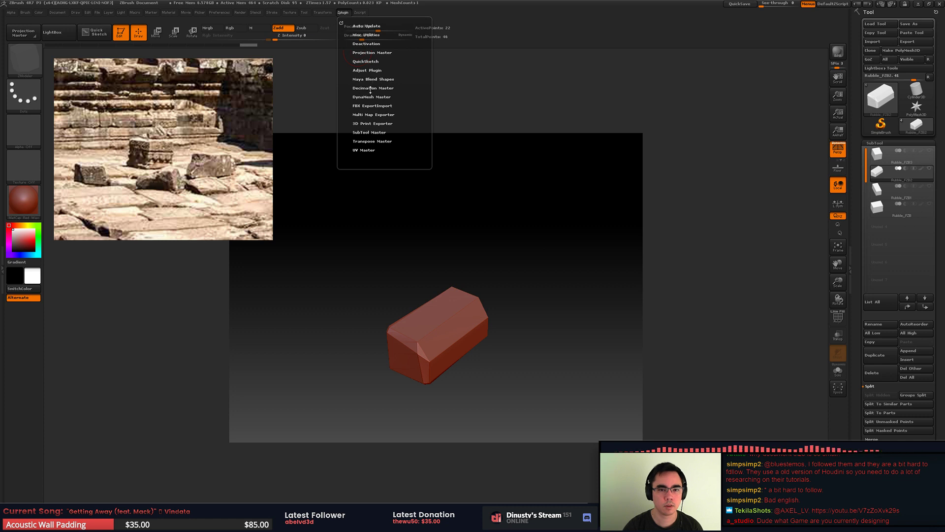
left_click(370, 88)
left_click(382, 159)
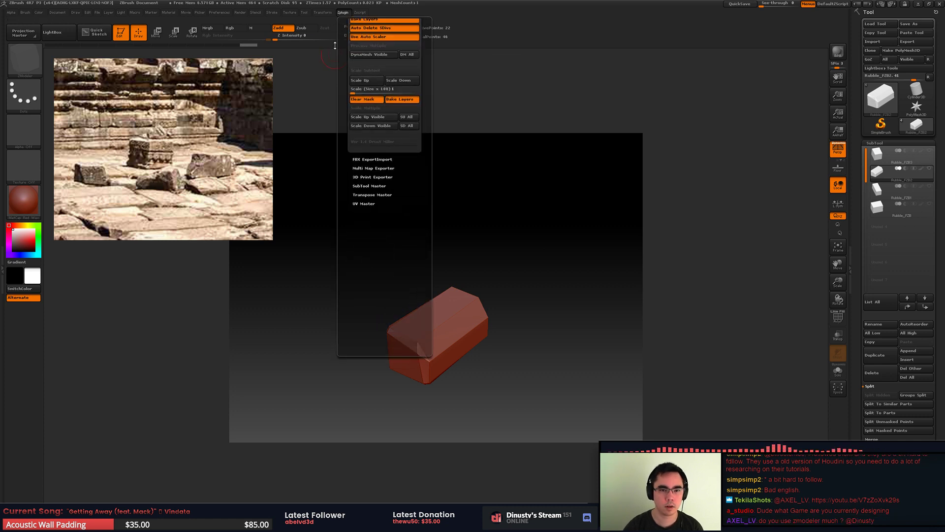
left_click(345, 15)
left_click(2, 103)
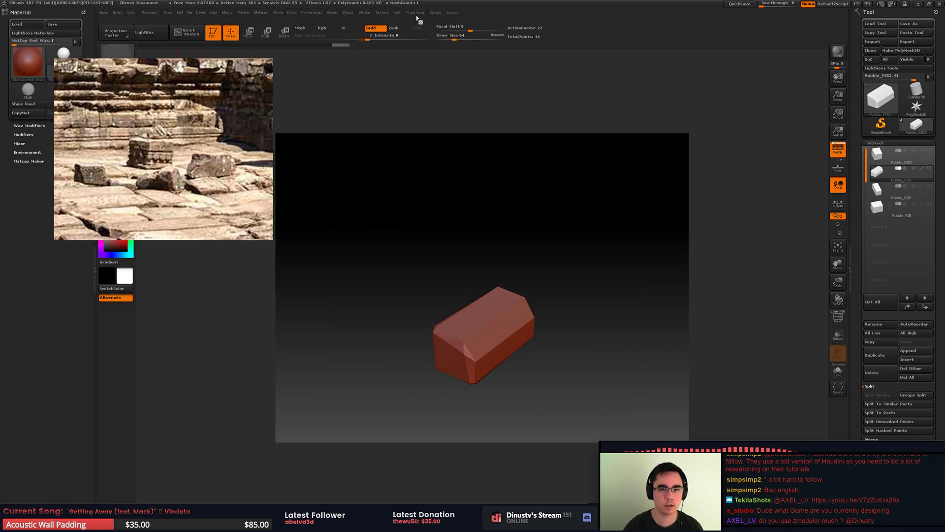
left_click(432, 13)
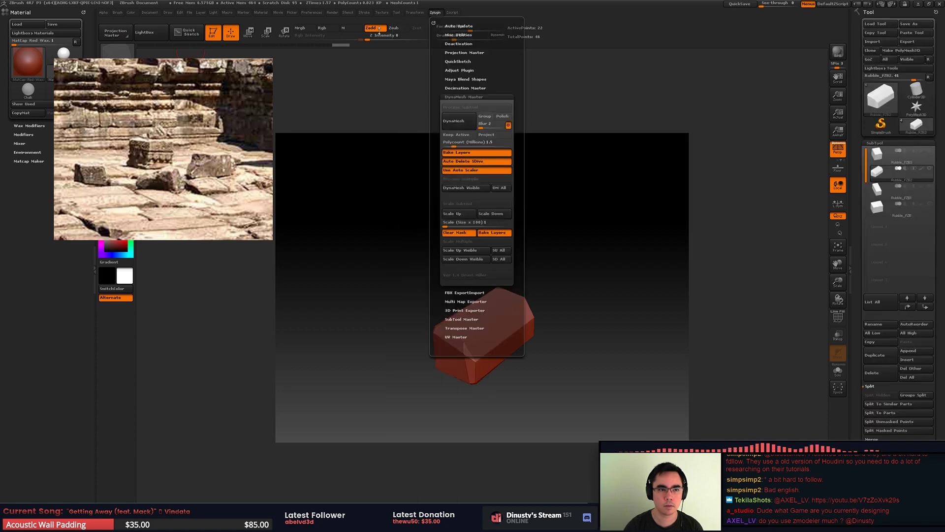
left_click(434, 22)
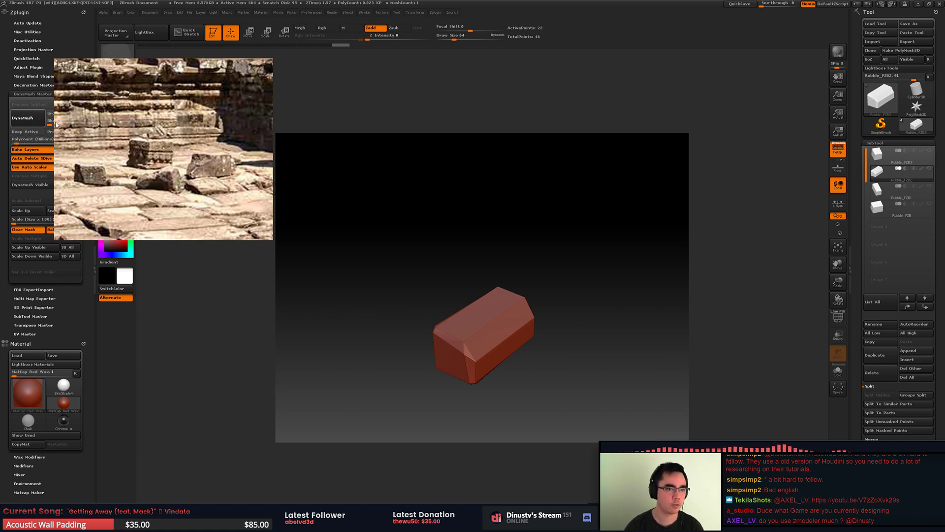
Step: Convert the beveled long block to a dense mesh with DynaMesh Master and check its wireframe
left_click(25, 118)
right_click_drag(482, 273, 551, 269, "alt")
key("shift+f")
key("shift+f")
Step: Soften the long block's edges with the Polish deformation
left_click_drag(876, 230, 875, 186)
left_click(886, 160)
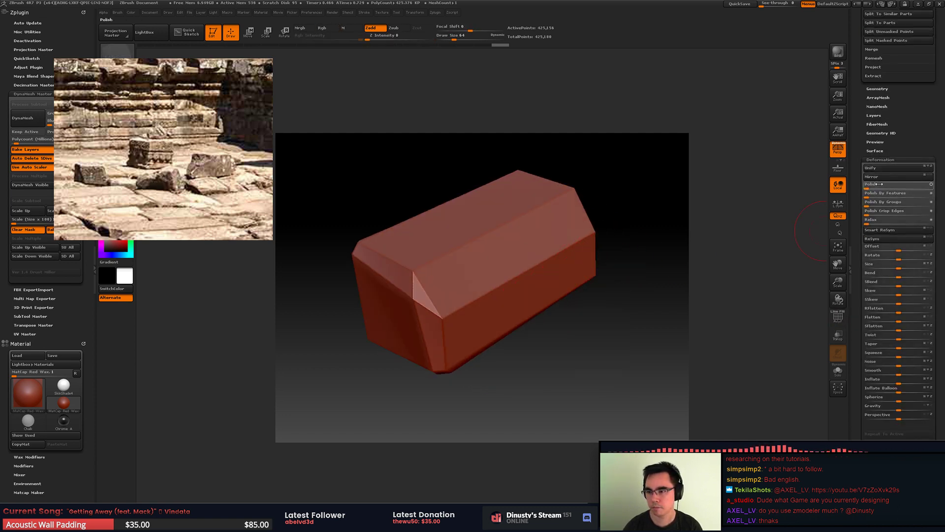
left_click_drag(906, 185, 907, 185)
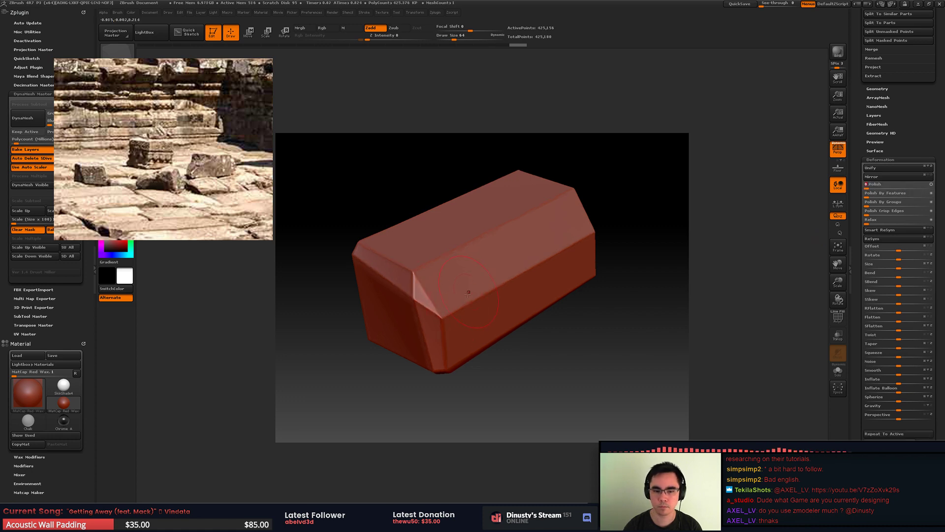
Step: Switch to a trimming brush, try a stroke on the block's front corner, and undo the stroke
key("b")
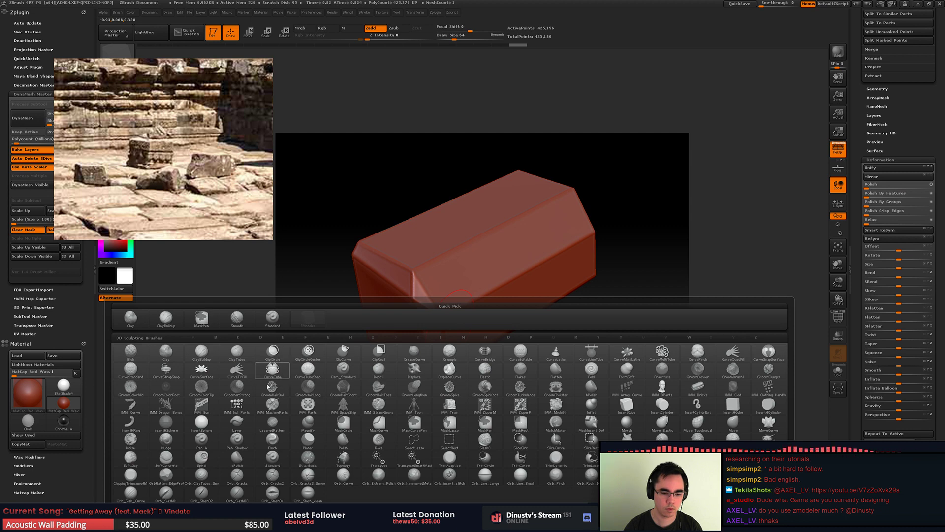
left_click(139, 474)
left_click_drag(420, 266, 414, 274)
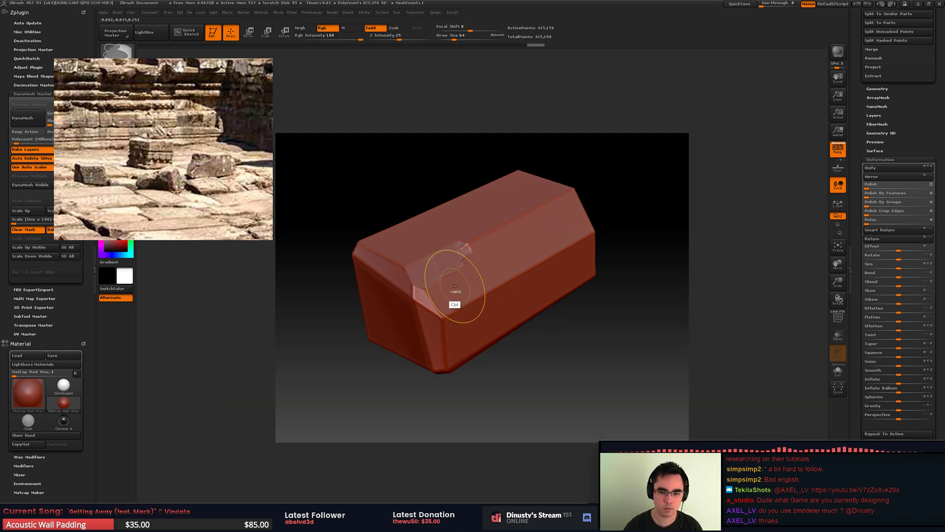
key("ctrl+z")
Step: Set the trimming brush's Z Intensity to 11
key("space")
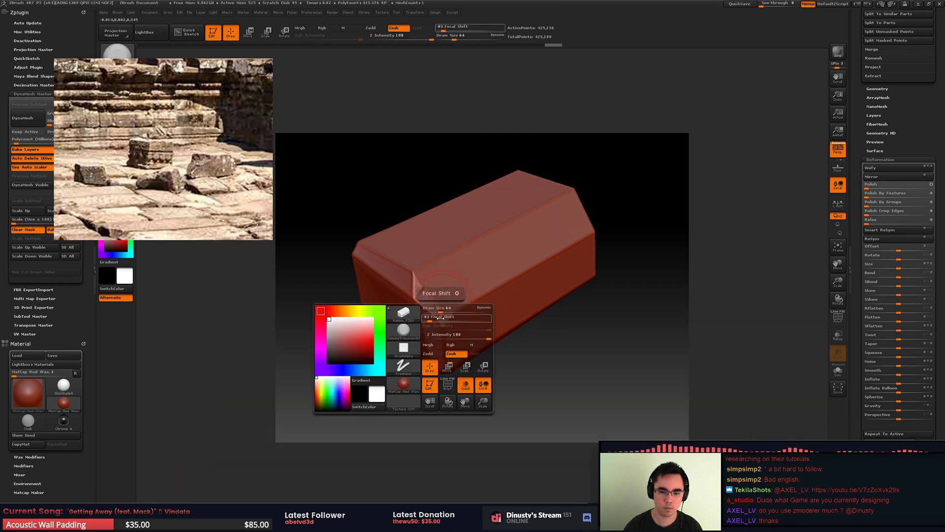
left_click(455, 334)
type("11")
key("Return")
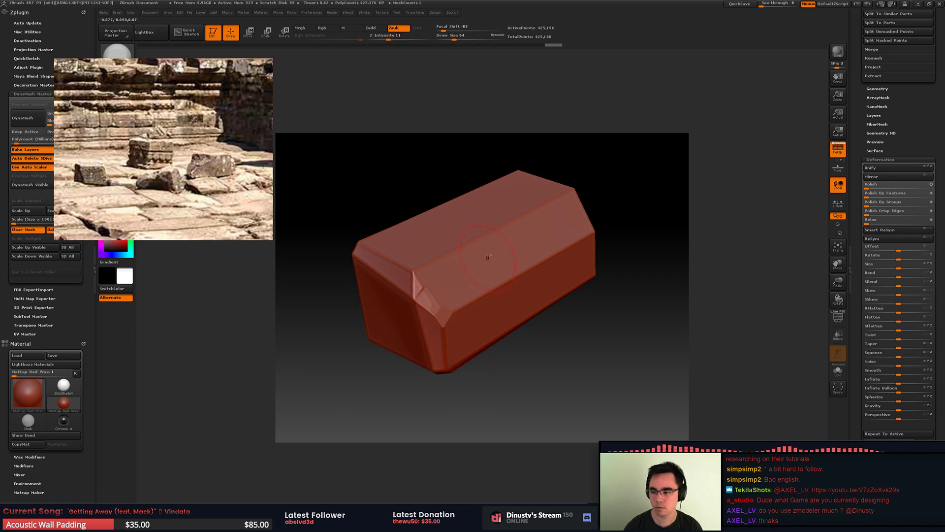
Step: Adjust the trimming brush's Draw Size to about 98 and trim the first facets into the long block's front corner
mouse_move(486, 257)
right_mouse_down()
mouse_move(485, 270)
mouse_move(489, 251)
right_mouse_up()
key("space")
left_click_drag(490, 261, 503, 261)
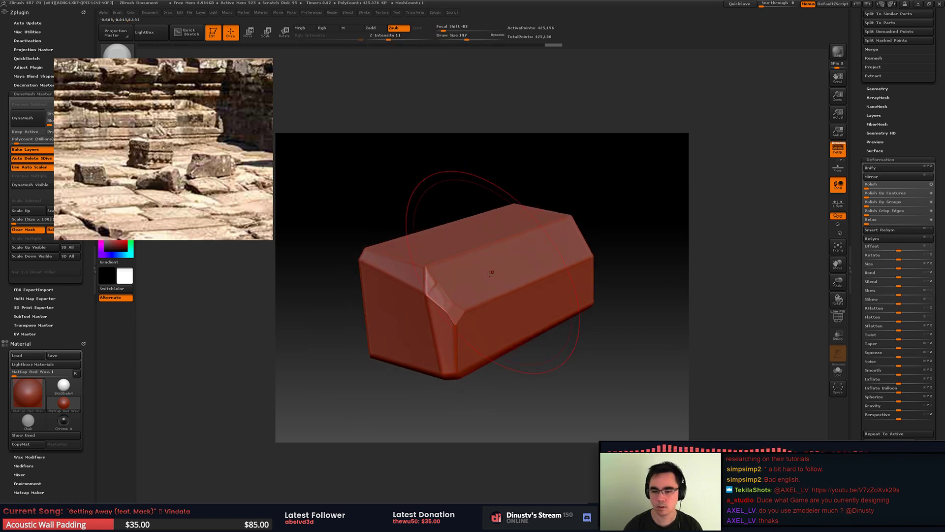
key("space")
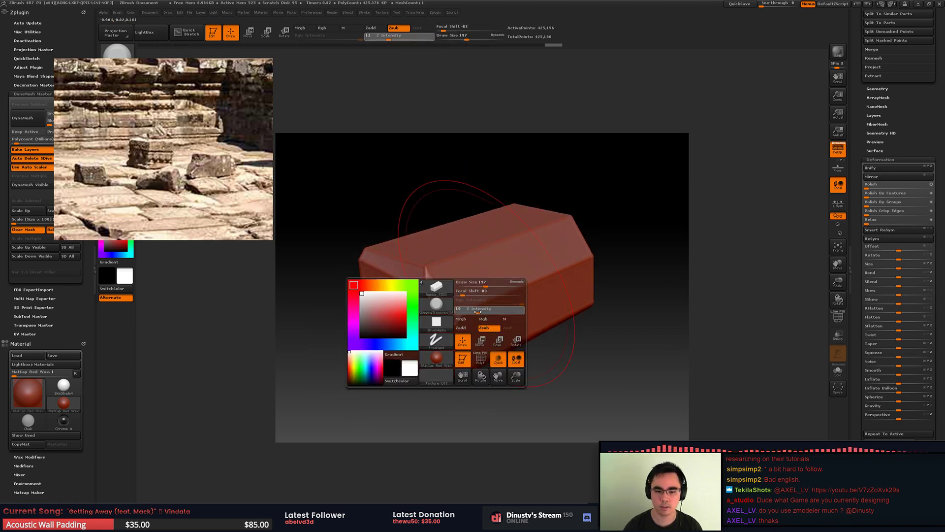
left_click(476, 286)
right_click_drag(394, 269, 423, 271)
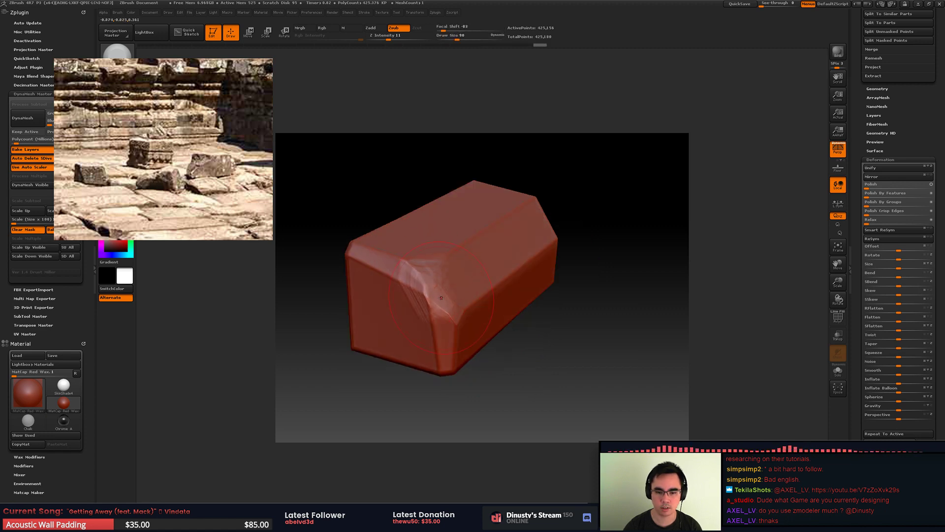
Step: Set a smaller trimming brush with Z Intensity 26 and chip the front corner and the start of the adjoining long edge
key("space")
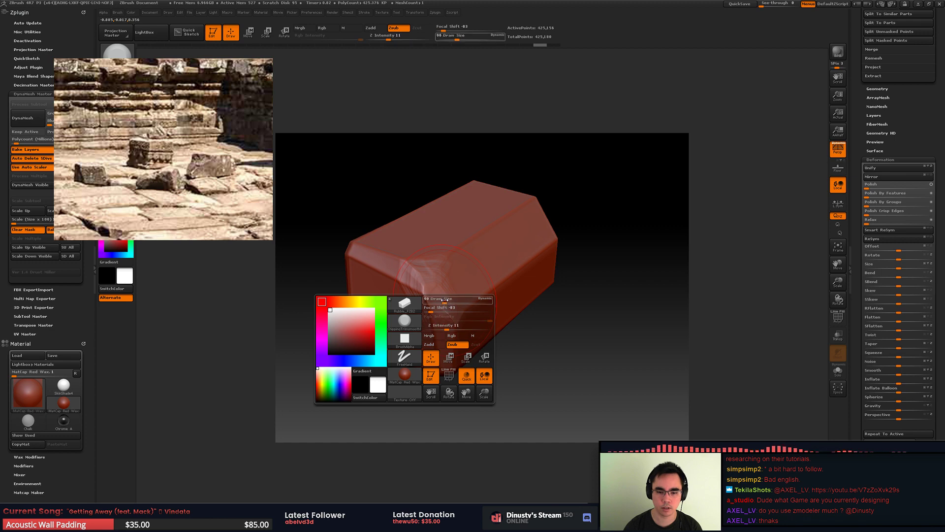
mouse_move(444, 299)
left_mouse_down()
mouse_move(455, 325)
mouse_move(425, 291)
mouse_move(446, 318)
left_mouse_up()
right_click_drag(429, 264, 396, 275)
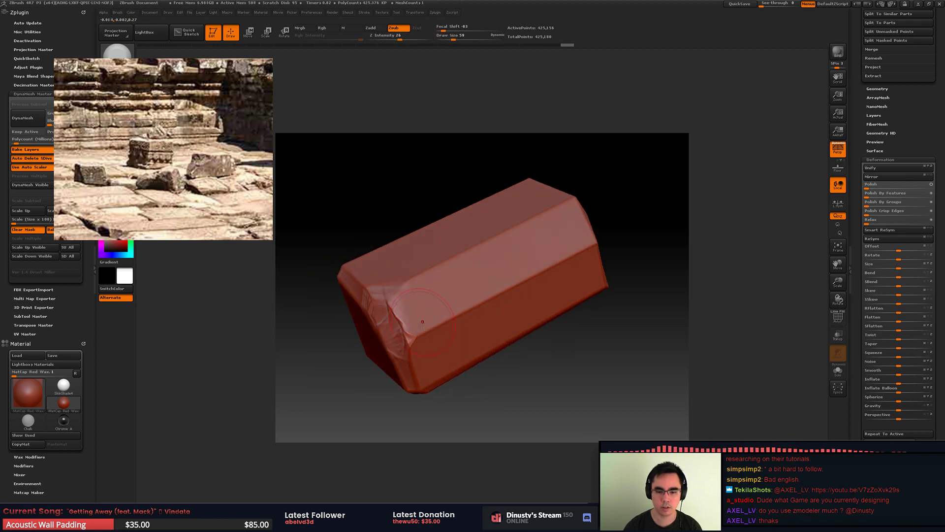
left_click_drag(436, 315, 414, 340)
mouse_move(480, 309)
left_mouse_down()
mouse_move(410, 334)
mouse_move(394, 303)
mouse_move(422, 274)
mouse_move(438, 281)
left_mouse_up()
mouse_move(450, 261)
right_mouse_down()
mouse_move(478, 243)
mouse_move(453, 279)
right_mouse_up()
mouse_move(470, 279)
left_mouse_down("shift")
mouse_move(438, 307)
mouse_move(492, 268)
left_mouse_up("shift")
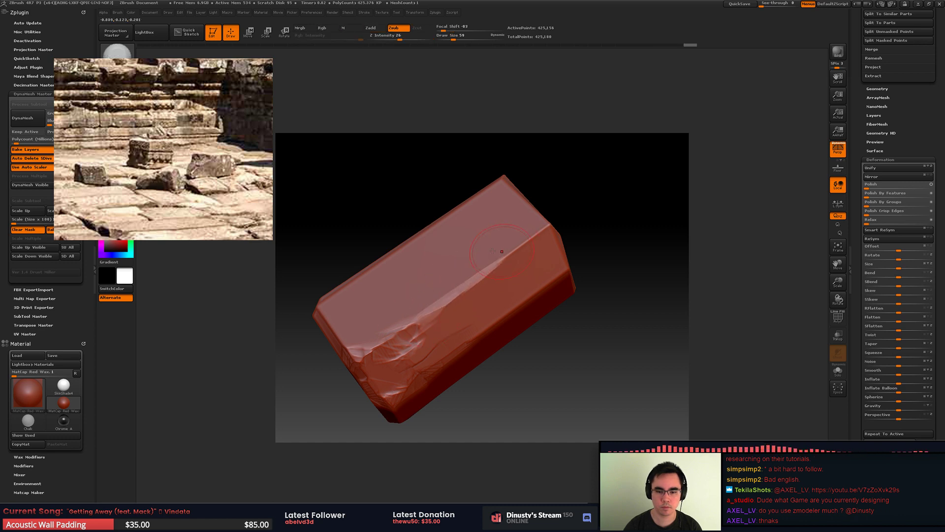
Step: Flatten the sharp bevel along the end face's upper edge, working toward its unworn corner
right_click_drag(493, 267, 459, 257)
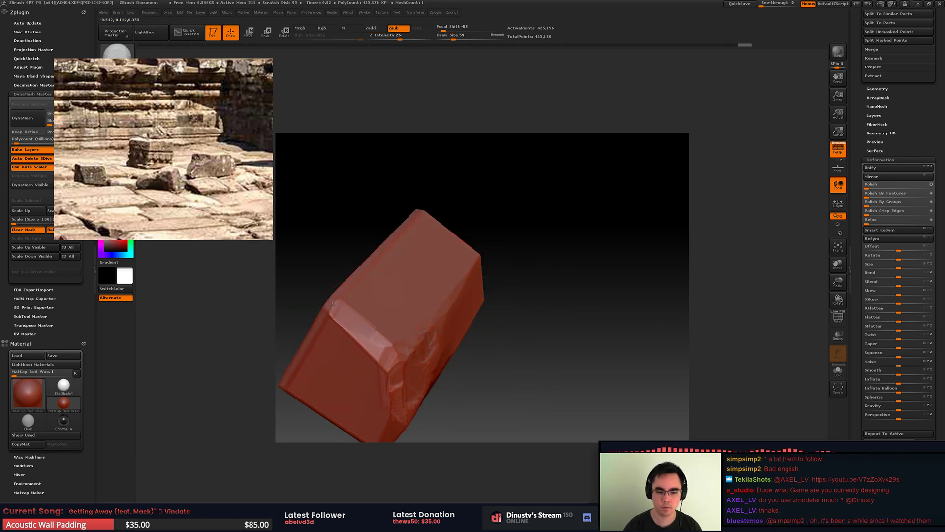
left_click_drag(357, 319, 335, 306)
right_click_drag(335, 306, 351, 318)
left_click_drag(327, 310, 335, 315)
right_click_drag(336, 295, 397, 245, "alt")
Step: Carve irregular chips along the edge between the block's broad face and its worn end, undoing the last stroke
mouse_move(395, 257)
left_mouse_down()
mouse_move(400, 249)
mouse_move(370, 277)
left_mouse_up()
right_click_drag(363, 254, 416, 258)
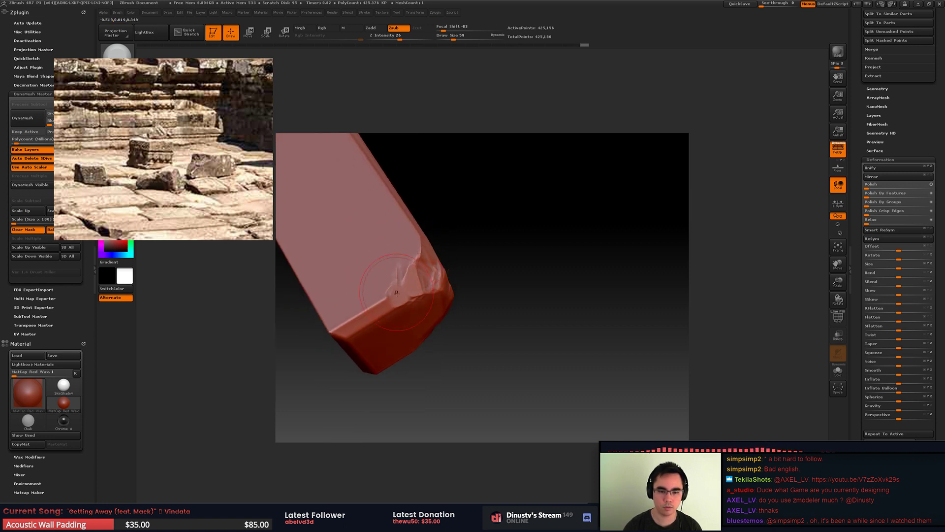
left_click_drag(383, 293, 359, 313)
right_click_drag(361, 278, 411, 240)
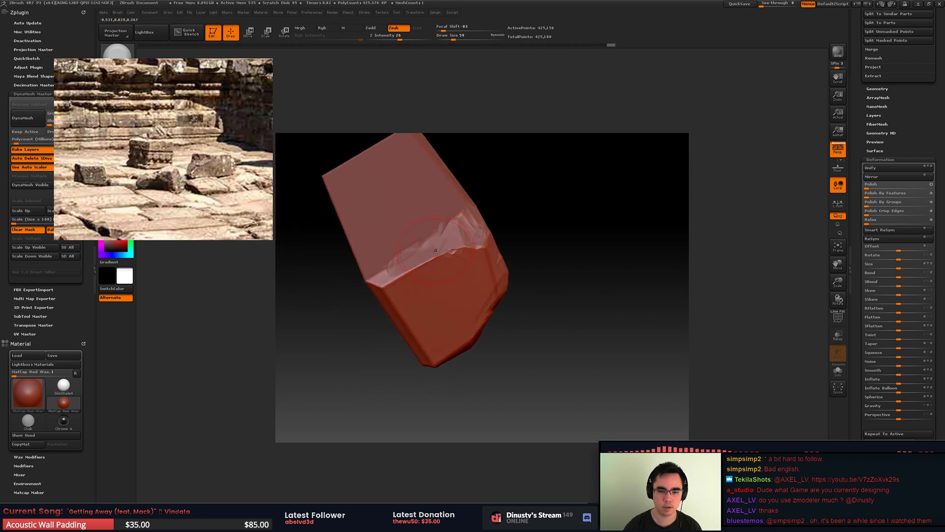
right_click(418, 268)
left_click_drag(416, 270, 411, 250)
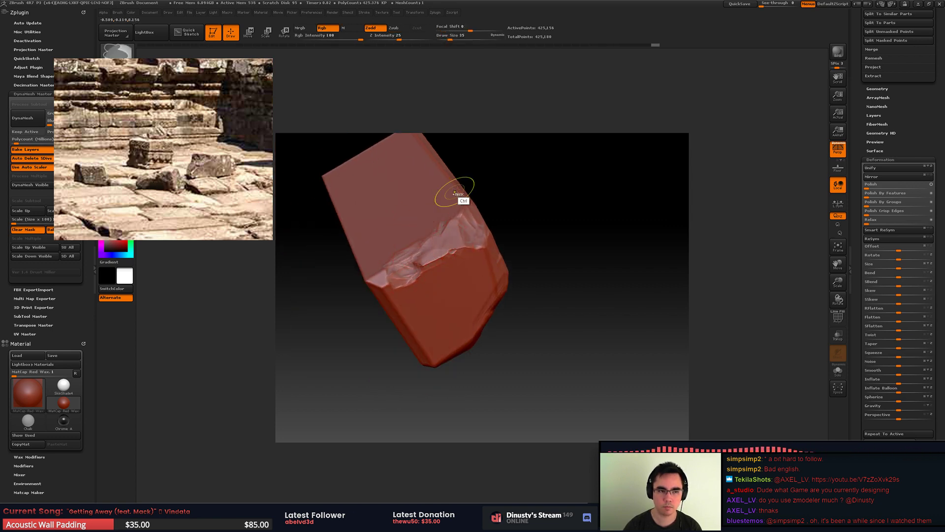
key("ctrl+z")
Step: Hide the brush toolbars and trim the remaining sharp corner of the worn end face
right_click_drag(460, 251, 468, 275, "alt")
key("Tab")
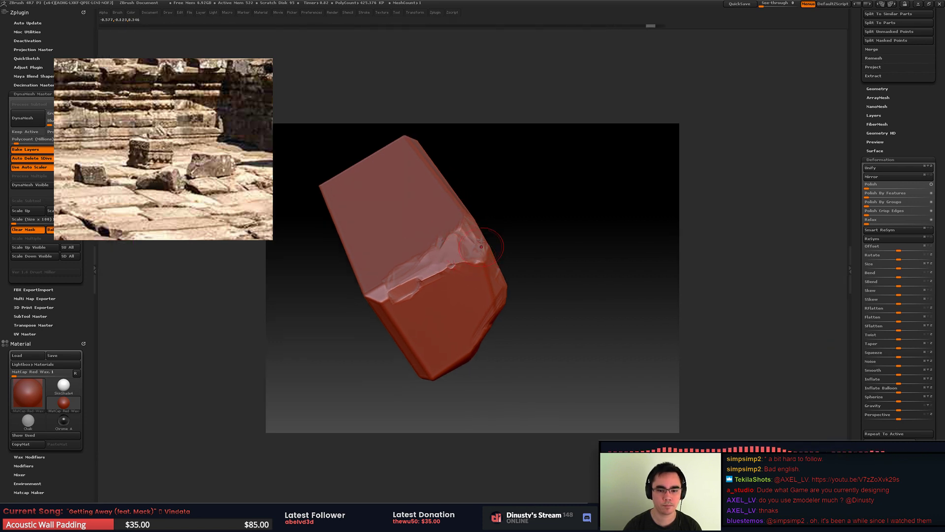
right_click_drag(493, 241, 461, 229)
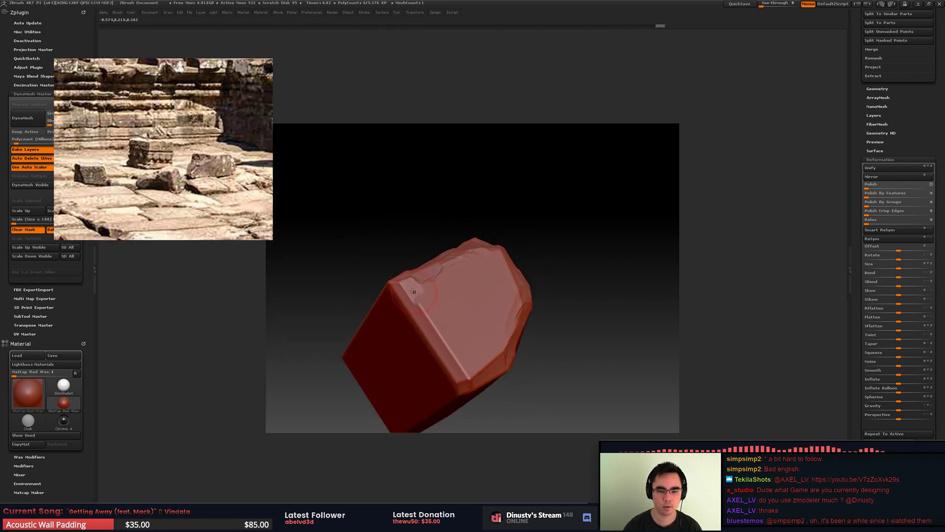
left_click_drag(414, 291, 405, 290)
right_click_drag(405, 290, 367, 334)
Step: Set the brush's Draw Size to 74 and trim facets around the worn end and onto the neighbouring long edge
key("space")
key("space")
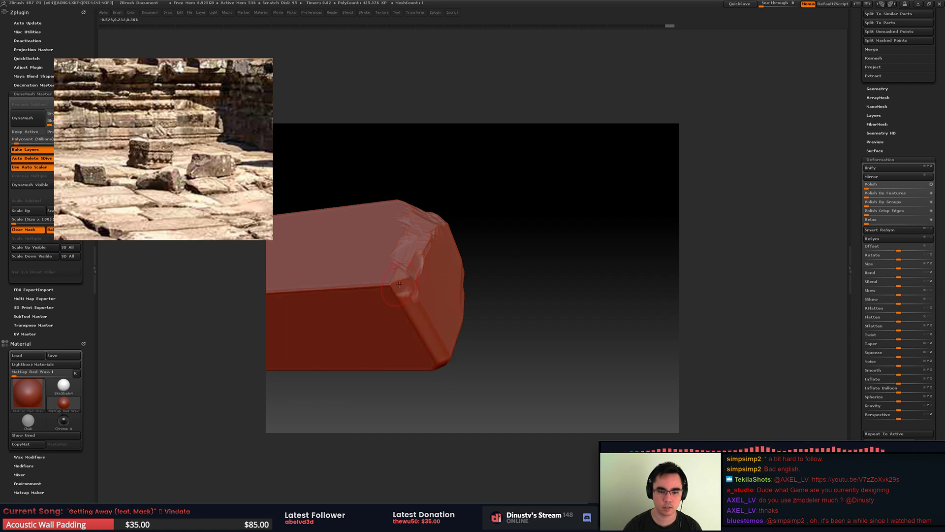
mouse_move(394, 284)
left_mouse_down()
mouse_move(465, 256)
mouse_move(495, 259)
left_mouse_up()
key("space")
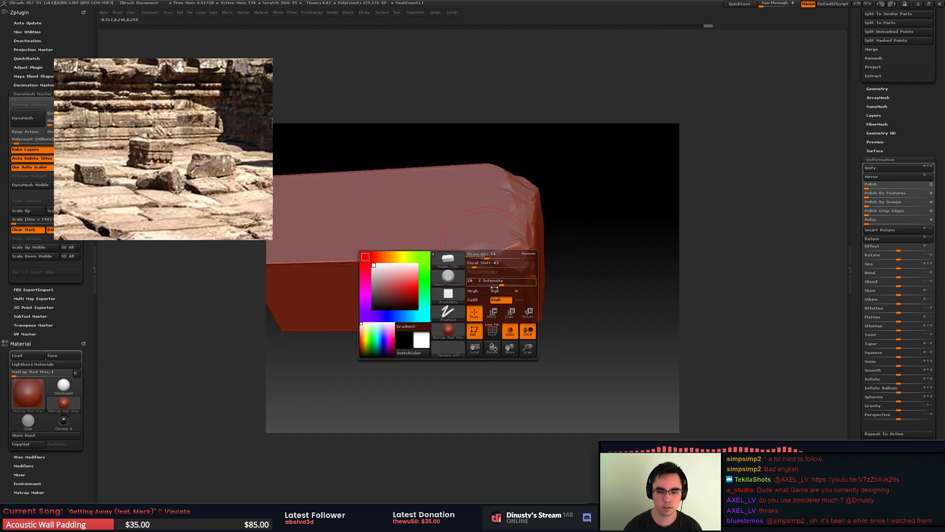
mouse_move(512, 256)
left_mouse_down()
mouse_move(389, 260)
mouse_move(441, 226)
mouse_move(479, 266)
mouse_move(501, 268)
mouse_move(429, 244)
mouse_move(453, 238)
mouse_move(477, 256)
mouse_move(502, 164)
left_mouse_up()
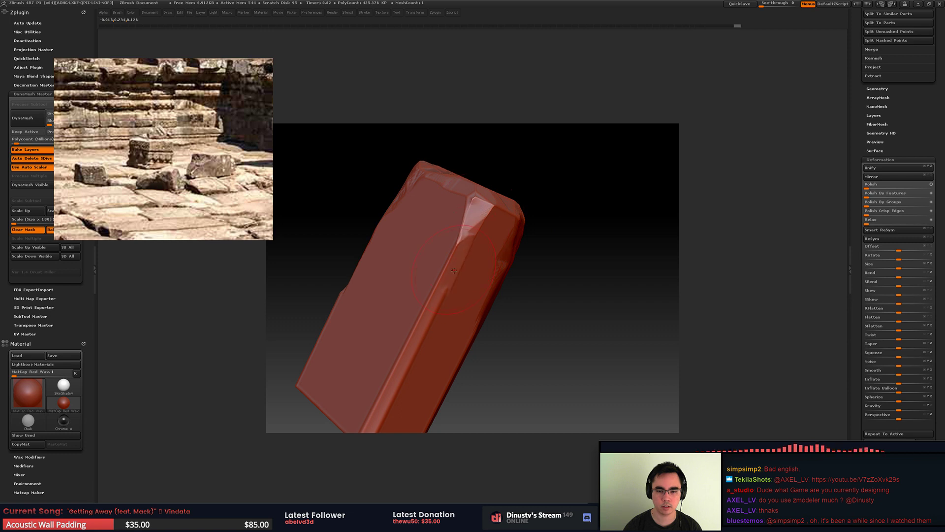
Step: Extend the chipped facets from the worn end farther along the block's straight long edge
right_click_drag(454, 271, 483, 202, "alt")
key("space")
key("space")
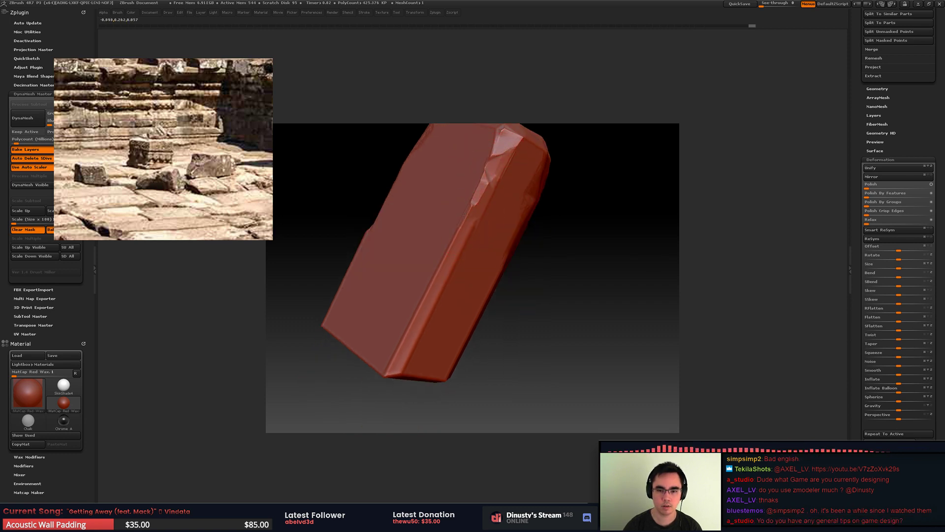
right_click_drag(444, 251, 484, 167, "alt")
Step: Trim the top corner and upper rim of the block's opposite, still sharp end
right_click_drag(472, 335, 443, 269)
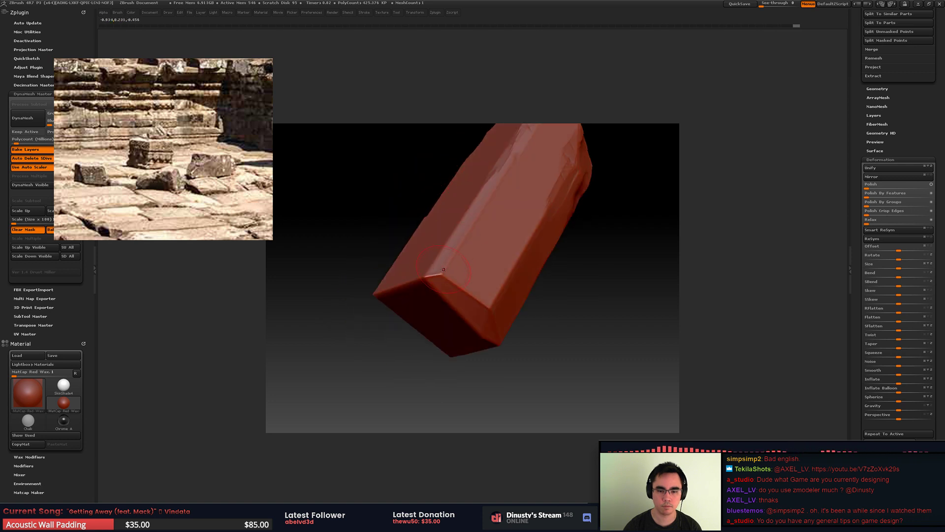
mouse_move(432, 273)
left_mouse_down()
mouse_move(446, 264)
mouse_move(439, 279)
left_mouse_up()
left_click_drag(455, 245, 458, 285)
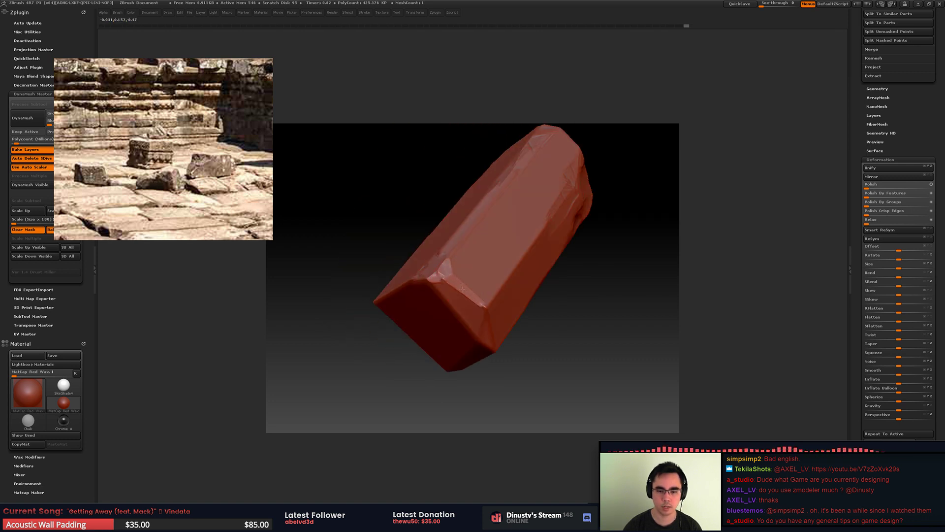
right_click_drag(479, 251, 471, 275)
key("space")
left_click_drag(506, 284, 512, 284)
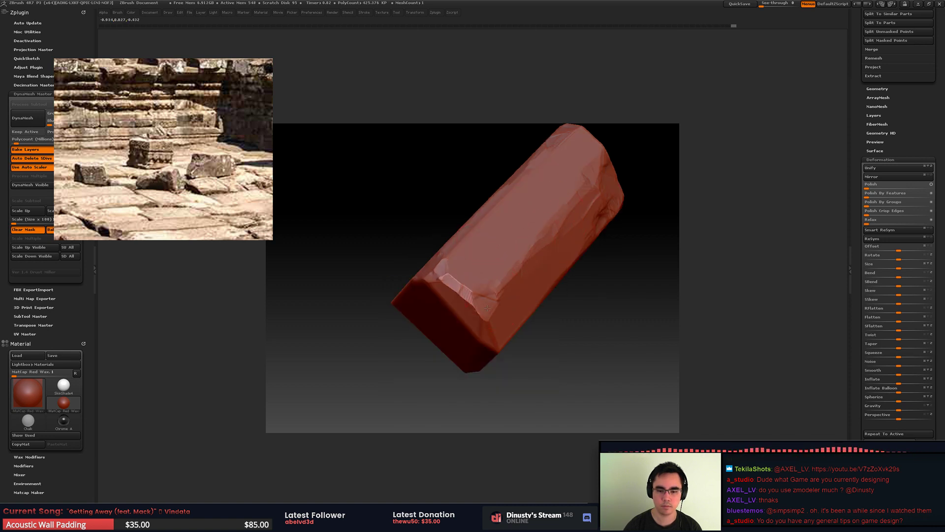
Step: Cut broader facets into the opposite end's upper corner and down its vertical edge
mouse_move(458, 294)
left_mouse_down()
mouse_move(469, 220)
mouse_move(458, 266)
mouse_move(485, 301)
left_mouse_up()
right_click_drag(485, 305, 474, 244)
mouse_move(493, 283)
left_mouse_down()
mouse_move(480, 307)
mouse_move(491, 281)
mouse_move(458, 276)
left_mouse_up()
right_click_drag(458, 285, 445, 247)
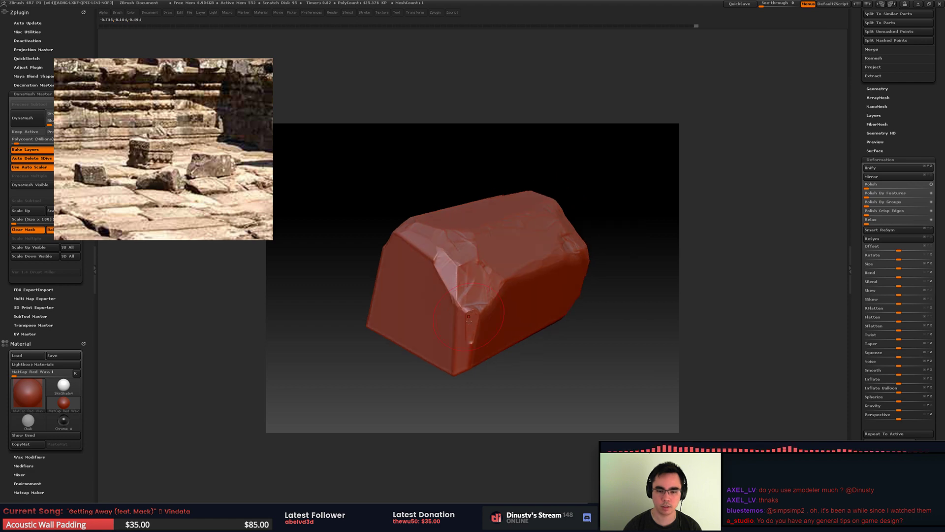
left_click_drag(456, 296, 466, 249)
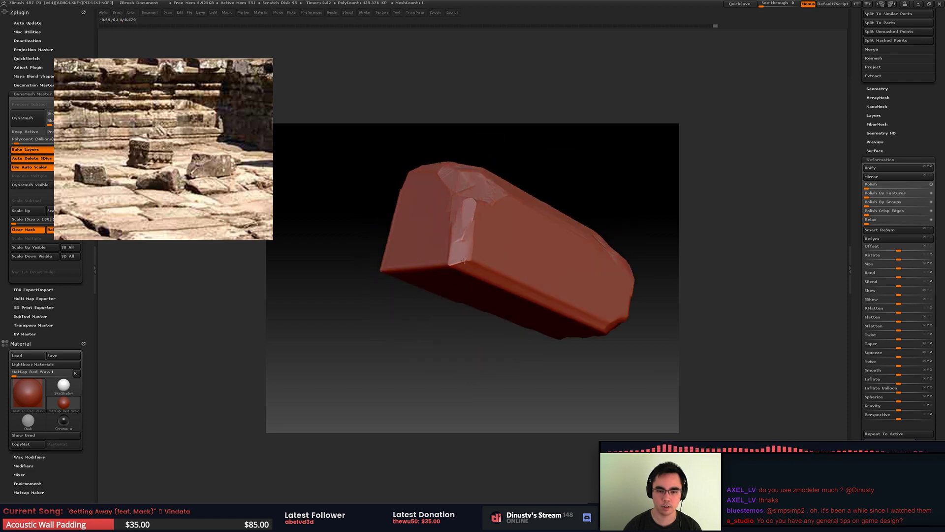
Step: Break up the block's long upper edge and the adjoining end edges with irregular trimmed facets
right_click_drag(452, 278, 478, 268)
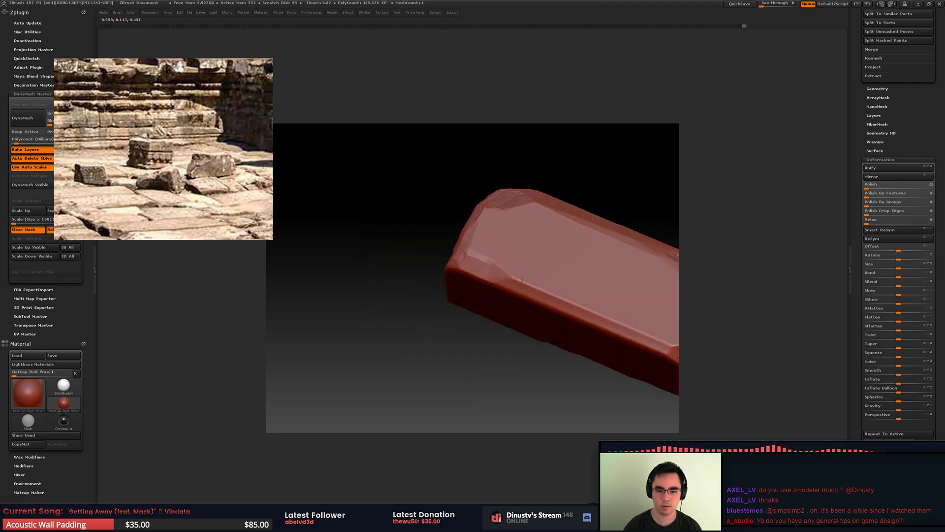
right_click_drag(623, 278, 524, 262, "alt")
mouse_move(579, 342)
left_mouse_down()
mouse_move(593, 328)
mouse_move(577, 315)
mouse_move(501, 278)
mouse_move(480, 288)
mouse_move(432, 271)
mouse_move(451, 261)
left_mouse_up()
mouse_move(450, 261)
right_mouse_down()
mouse_move(422, 220)
mouse_move(502, 251)
right_mouse_up()
left_click_drag(505, 282, 415, 284, "alt")
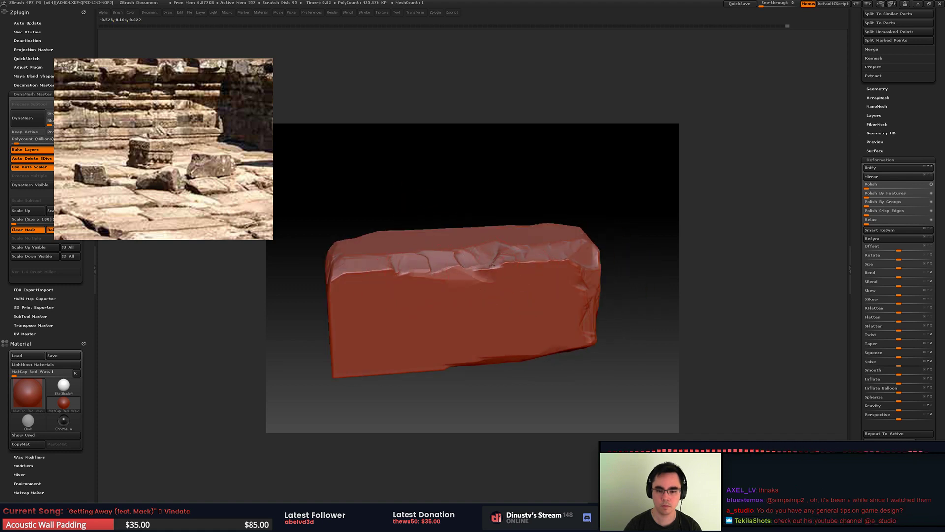
left_click_drag(492, 265, 448, 271)
mouse_move(378, 266)
left_mouse_down()
mouse_move(416, 266)
mouse_move(436, 244)
mouse_move(415, 262)
left_mouse_up()
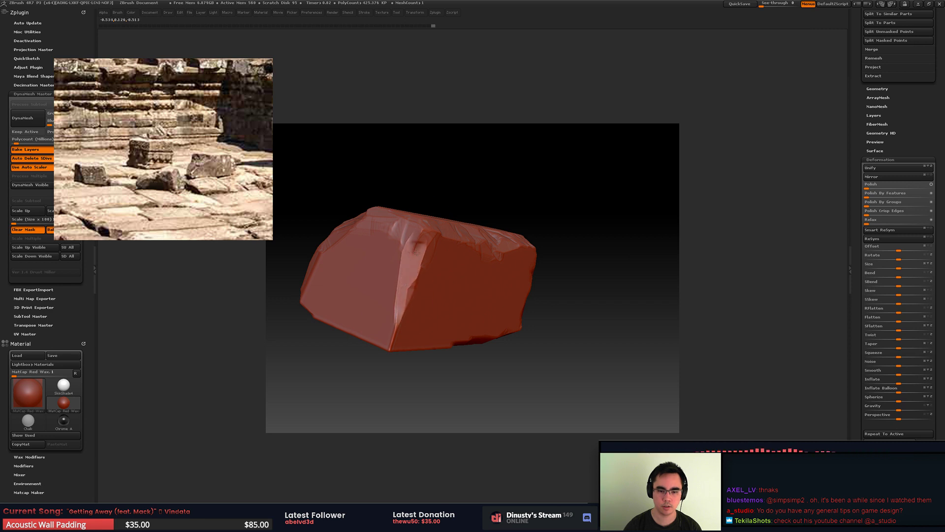
Step: Undo the stroke across the end's vertical edge and carve a chipped facet into the rim of the end face
mouse_move(427, 207)
left_mouse_down()
mouse_move(433, 253)
mouse_move(408, 311)
mouse_move(370, 346)
mouse_move(331, 335)
mouse_move(378, 317)
left_mouse_up()
key("ctrl+z")
right_click_drag(424, 268, 435, 217, "alt")
mouse_move(460, 291)
left_mouse_down()
mouse_move(434, 308)
mouse_move(399, 287)
mouse_move(434, 293)
mouse_move(404, 291)
left_mouse_up()
key("space")
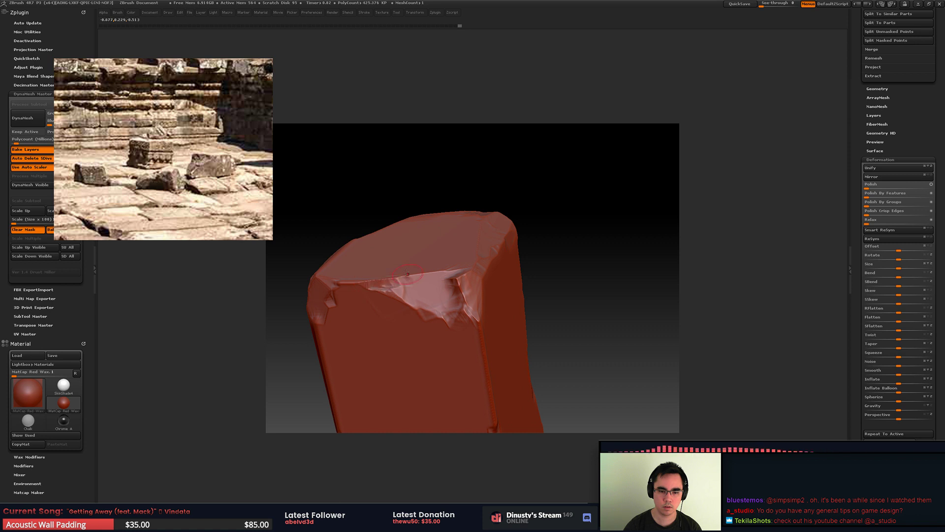
Step: Refine the chips along the end face's rim from several angles and show the brush toolbars again
right_click_drag(407, 272, 382, 331)
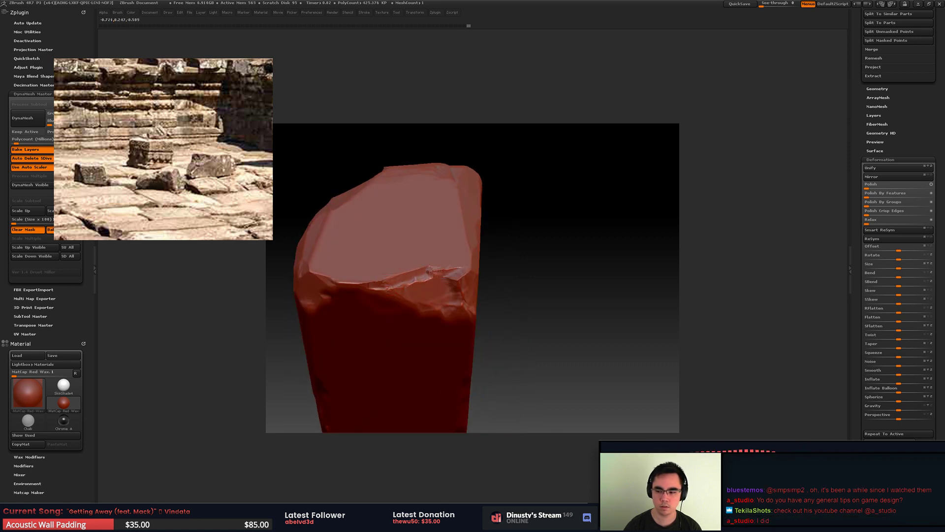
right_click_drag(430, 270, 374, 236)
right_click_drag(533, 246, 436, 241, "alt")
right_click_drag(501, 222, 470, 210, "alt")
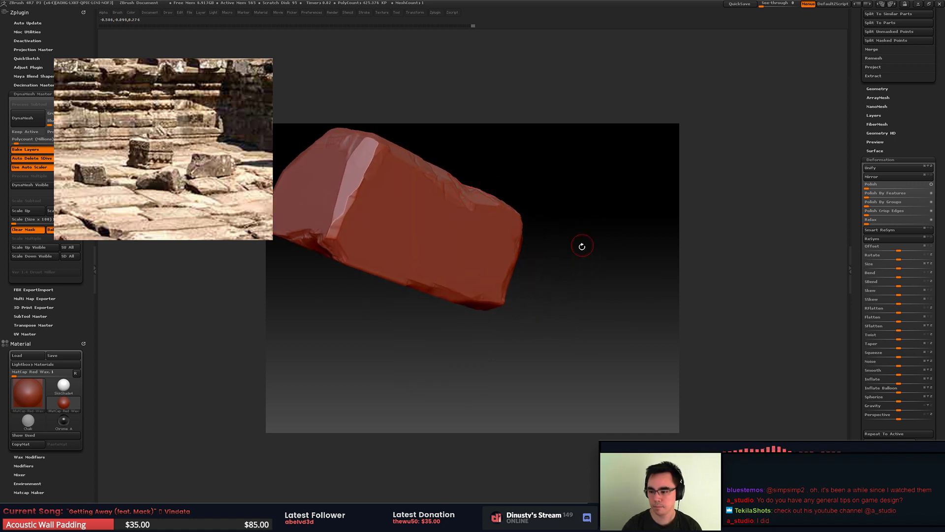
left_click_drag(572, 270, 568, 219)
left_click_drag(678, 201, 511, 281)
key("Tab")
Step: Set the trimming brush's Draw Size to 41 and chip small facets along the remaining smooth stretch of the long edge
key("space")
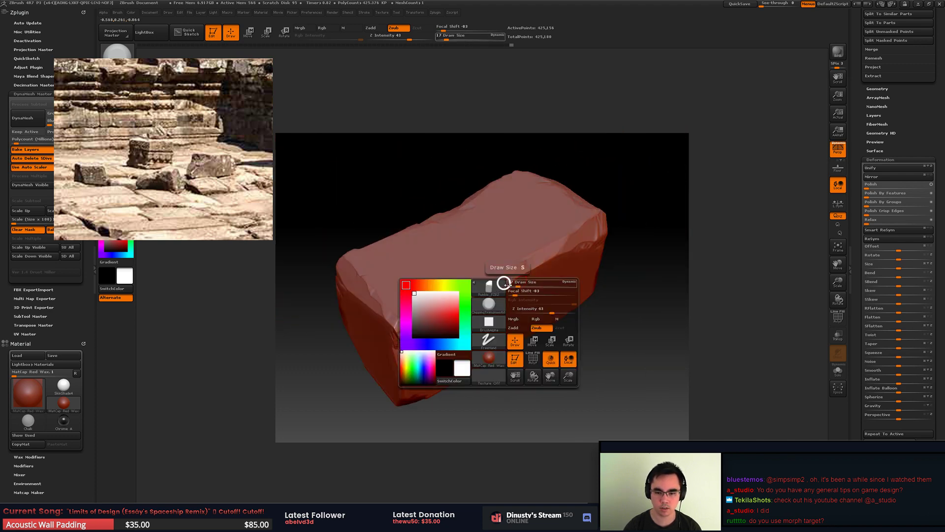
right_click_drag(520, 284, 506, 279)
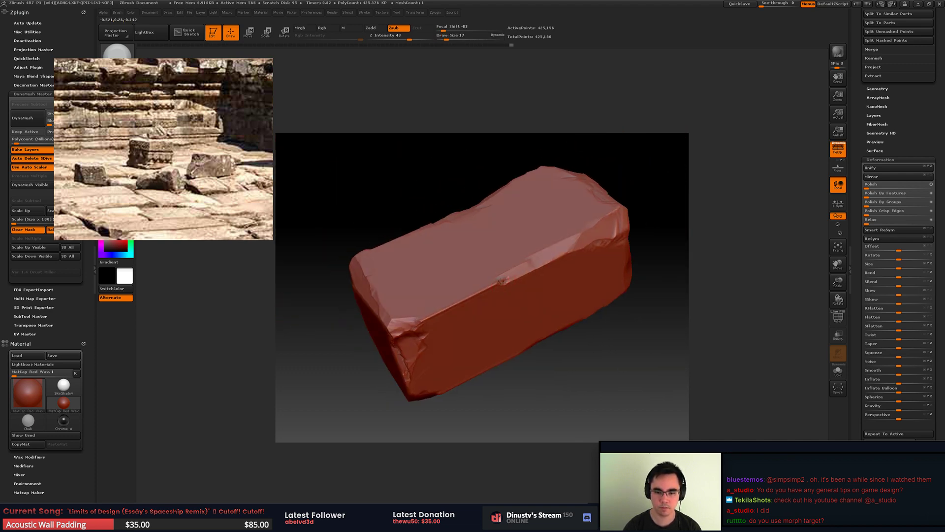
key("space")
left_click_drag(496, 285, 506, 288)
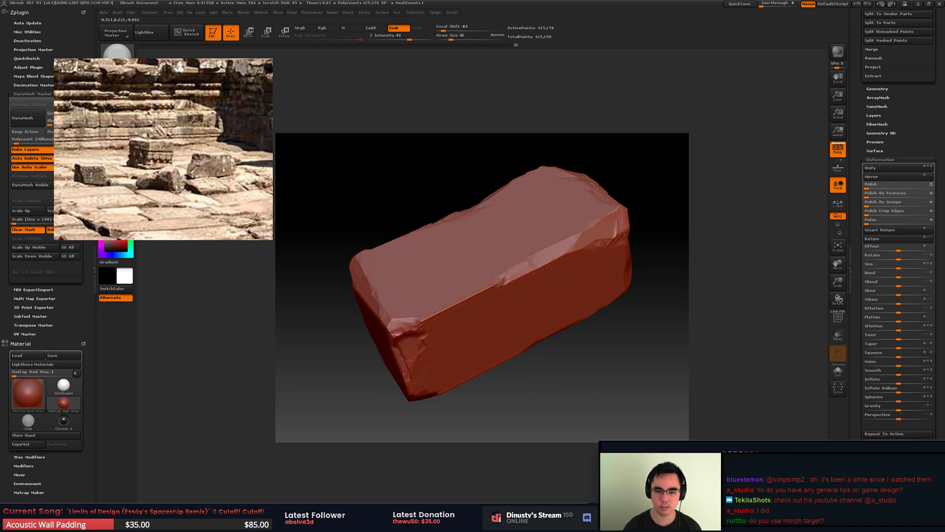
right_click_drag(544, 251, 550, 254, "alt")
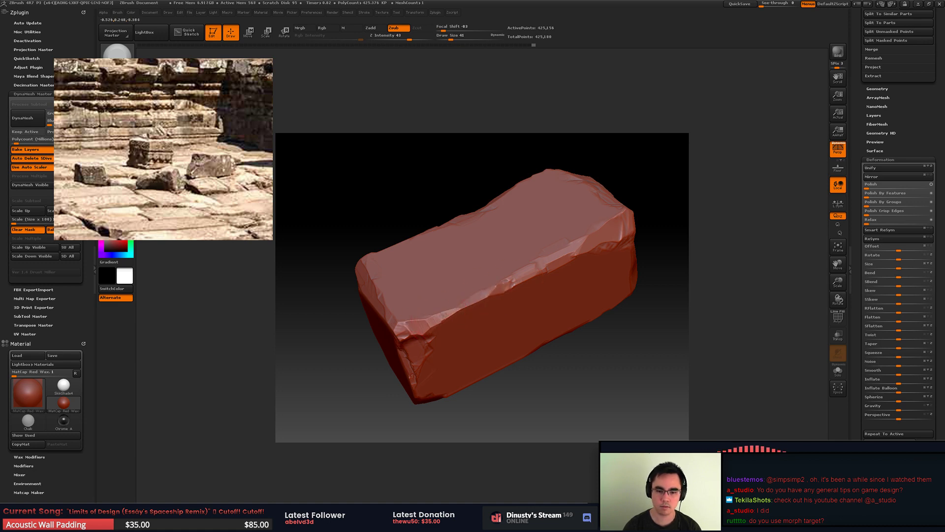
Step: Trim further small facets along the broad face's long edge and around the rim of the end
left_click_drag(471, 309, 476, 319)
right_click_drag(492, 260, 520, 261, "alt")
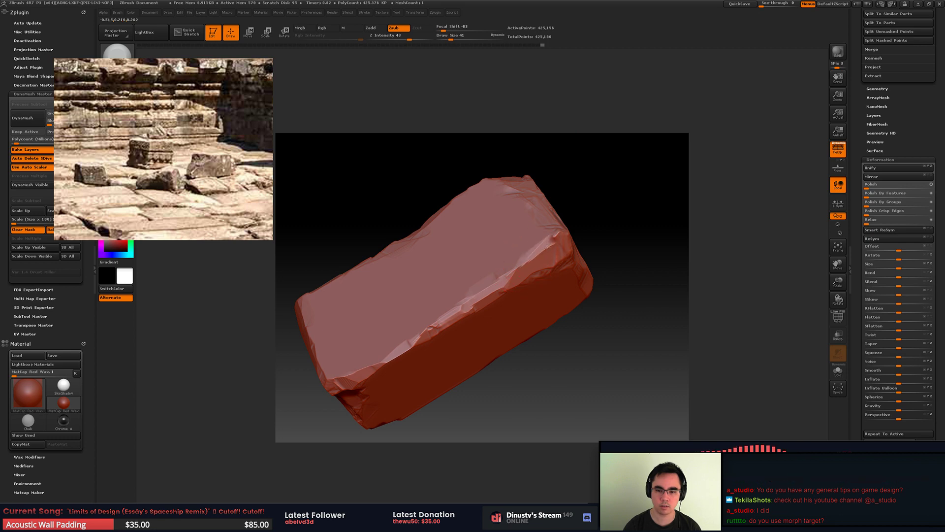
right_click_drag(566, 230, 506, 284)
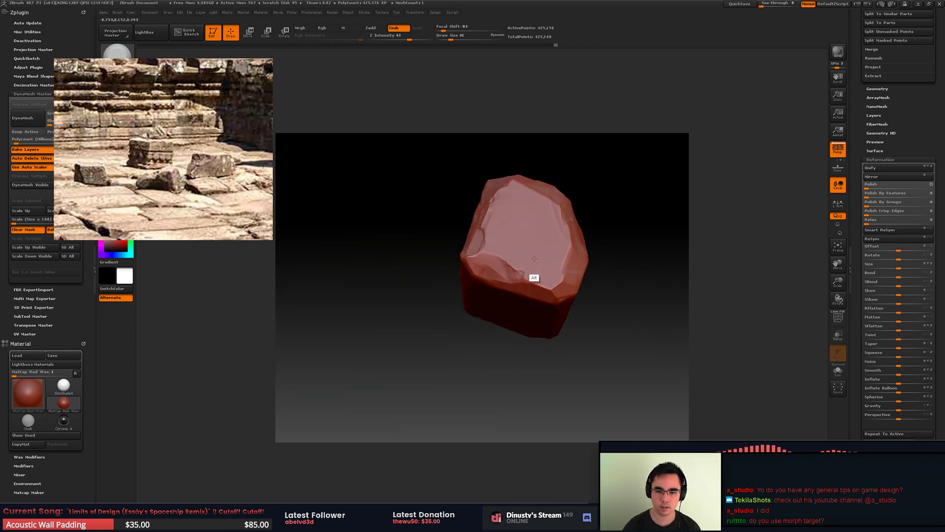
right_click_drag(516, 230, 468, 262, "alt")
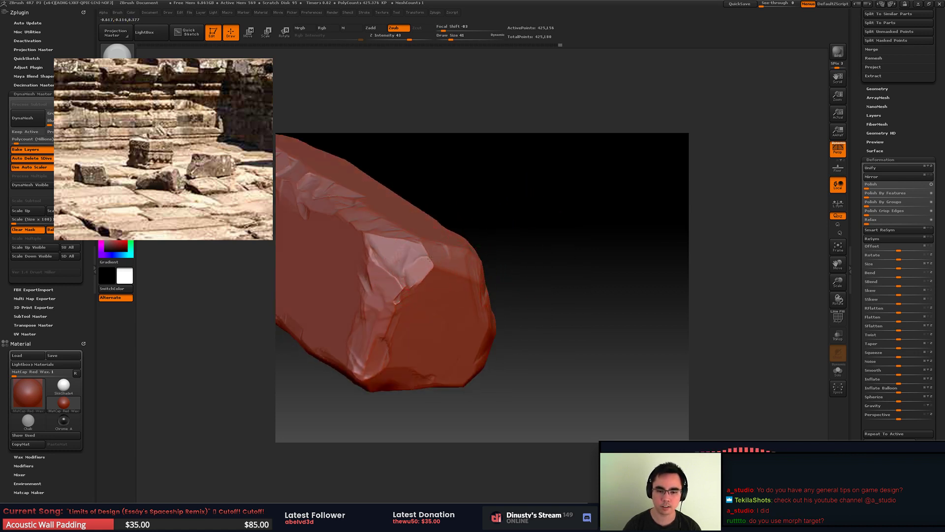
Step: Flatten the end's upper corner into angular facets and trim down its adjoining edge
left_click_drag(419, 265, 424, 268)
right_click_drag(497, 278, 444, 256, "ctrl")
mouse_move(444, 256)
left_mouse_down()
mouse_move(456, 228)
mouse_move(454, 271)
left_mouse_up()
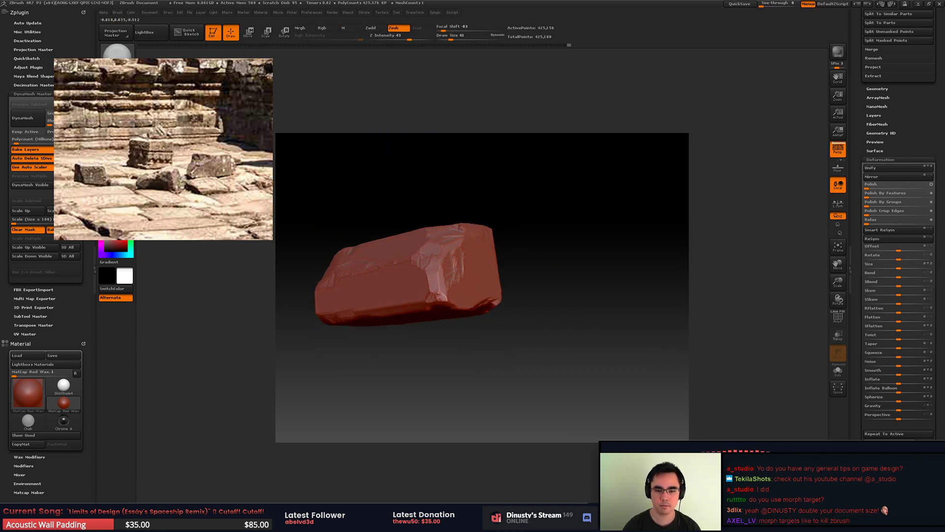
mouse_move(468, 220)
left_mouse_down()
mouse_move(443, 280)
mouse_move(466, 273)
mouse_move(453, 274)
mouse_move(444, 247)
left_mouse_up()
key("ctrl+z")
key("space")
left_click(454, 256)
key("ctrl+z")
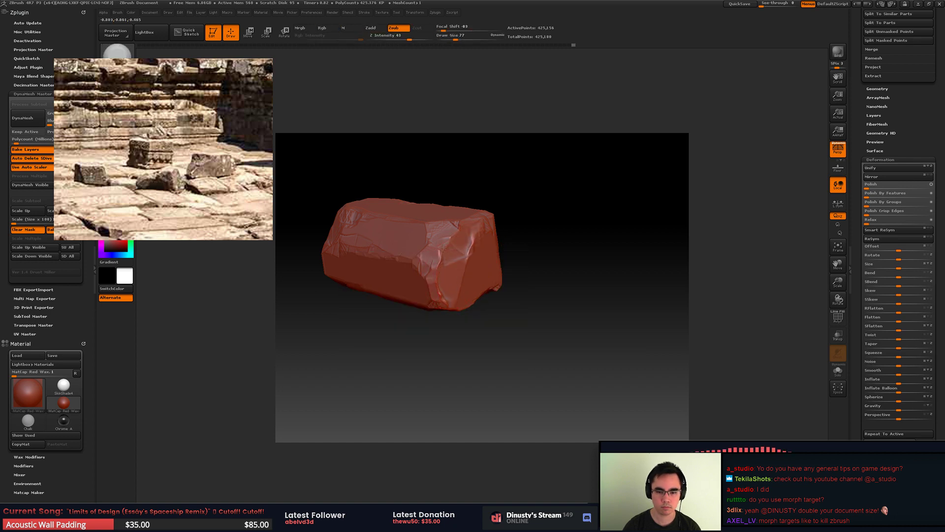
Step: Set the trimming brush's Draw Size to 46 and trim the facets around the block's end corner
key("space")
left_click(454, 251)
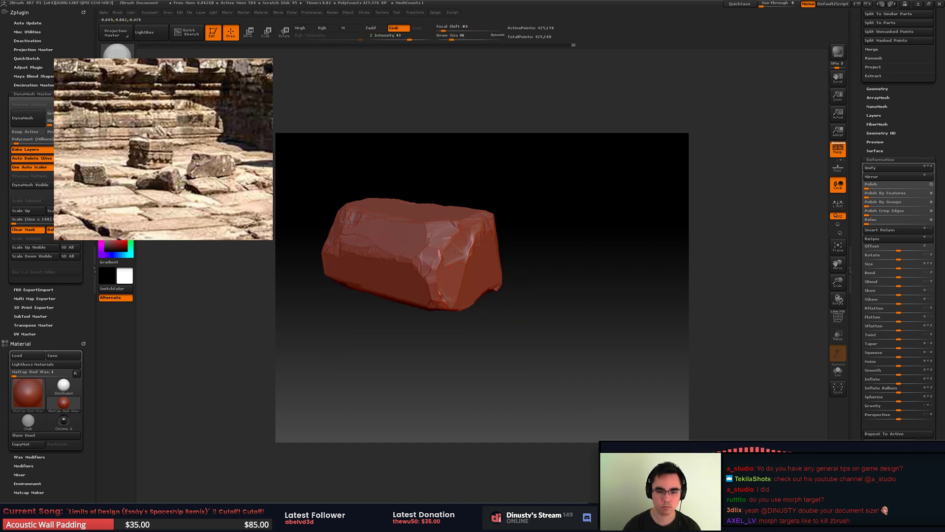
mouse_move(460, 220)
right_mouse_down()
mouse_move(473, 247)
mouse_move(480, 229)
right_mouse_up()
mouse_move(432, 251)
left_mouse_down()
mouse_move(437, 266)
mouse_move(443, 261)
left_mouse_up()
right_click_drag(445, 261, 481, 248, "alt")
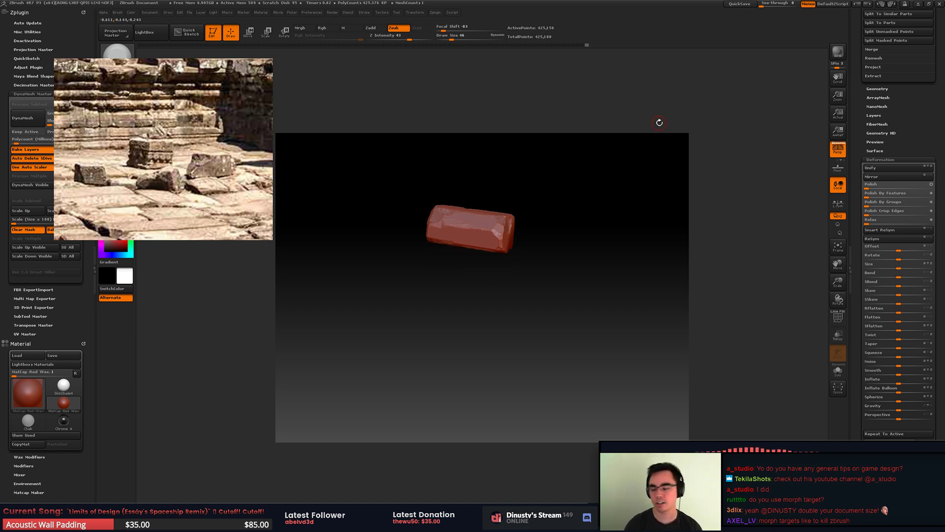
left_click_drag(494, 262, 510, 251)
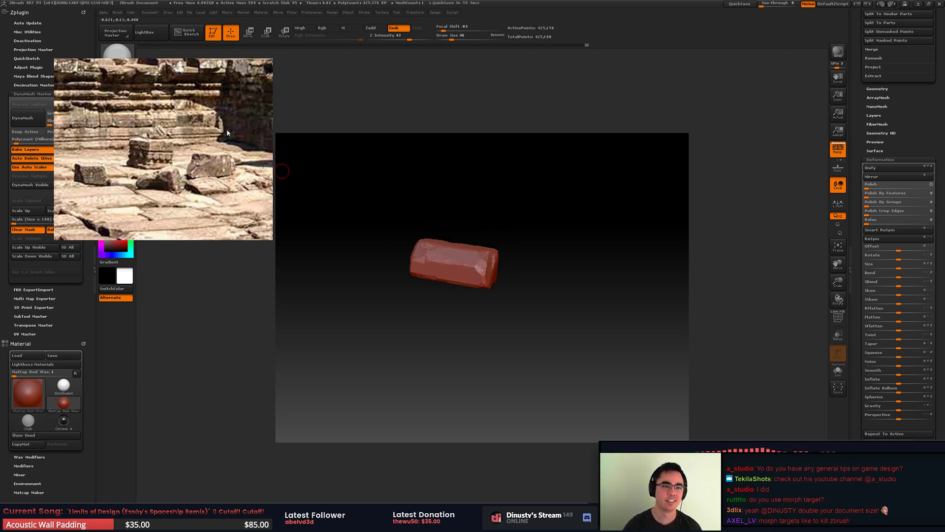
Step: Move the reference photo clear of the document settings and redraw the block in a new document without saving the old one
left_click(151, 13)
left_click_drag(142, 103, 142, 329)
left_click(185, 122)
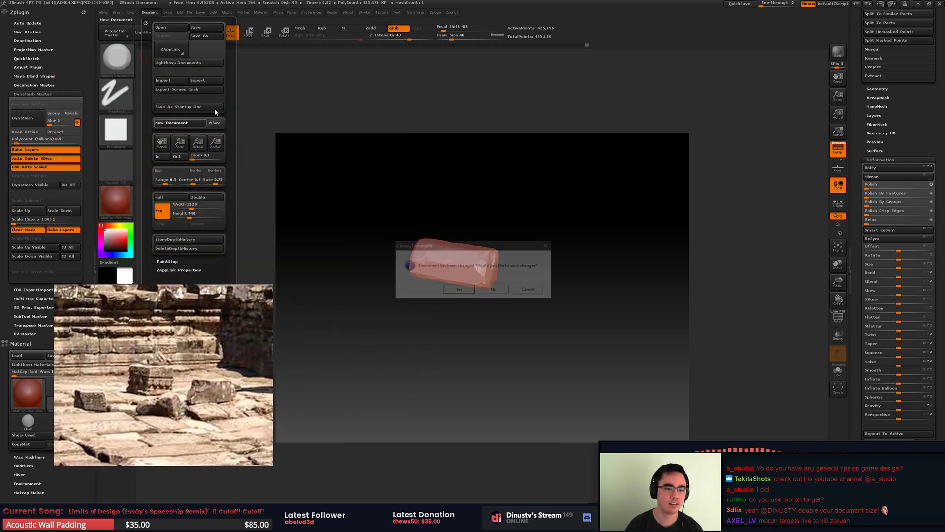
left_click(502, 291)
left_click_drag(420, 297, 476, 389)
key("t")
left_click_drag(477, 389, 544, 334)
left_click_drag(544, 335, 619, 279, "alt")
left_click(150, 13)
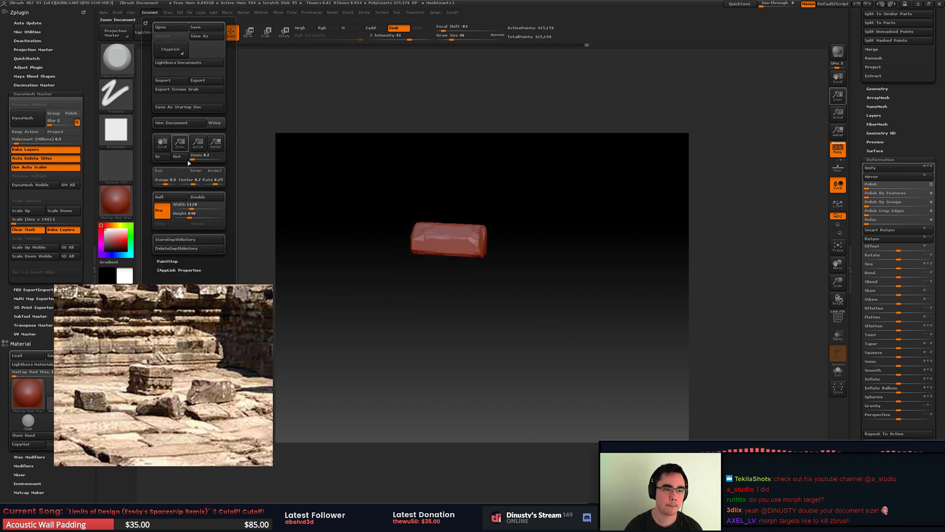
left_click(206, 198)
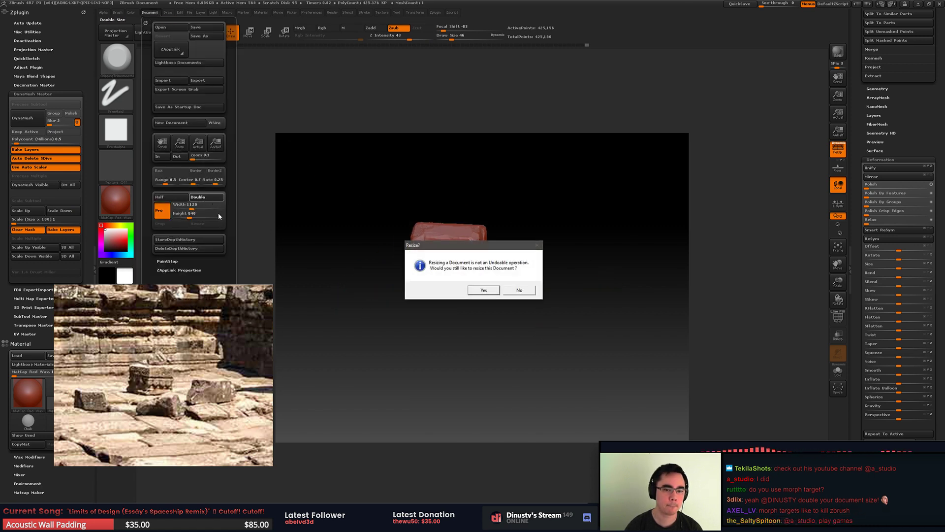
left_click(519, 290)
key("ctrl")
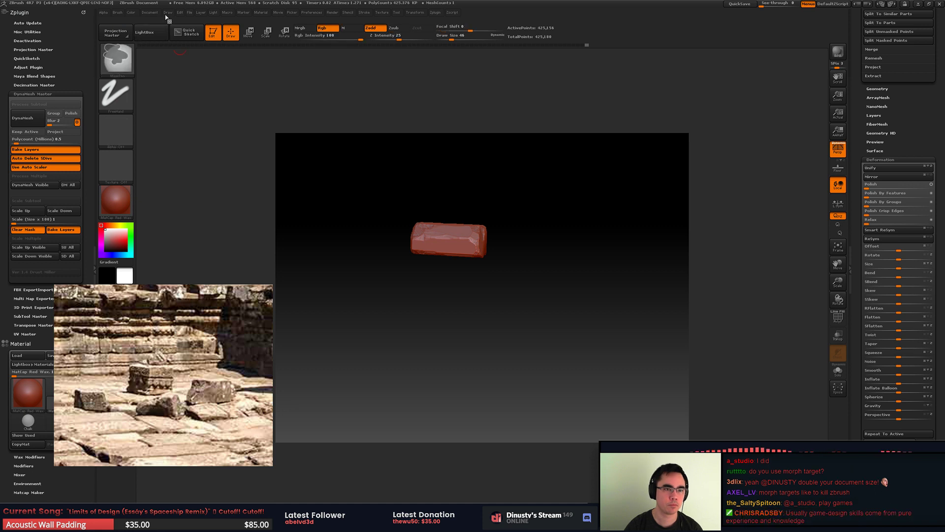
Step: Create another new document without saving, double its size, and redraw the block on it in Edit mode
left_click(154, 13)
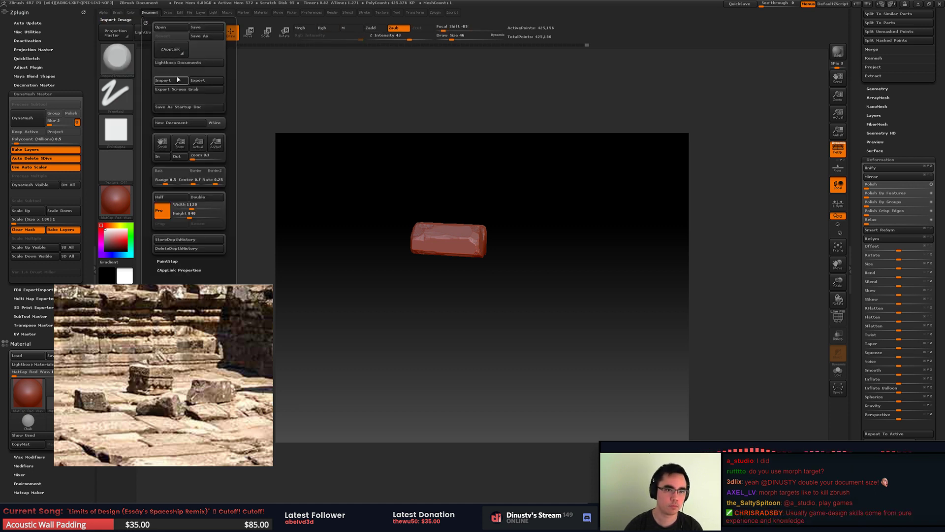
left_click(180, 123)
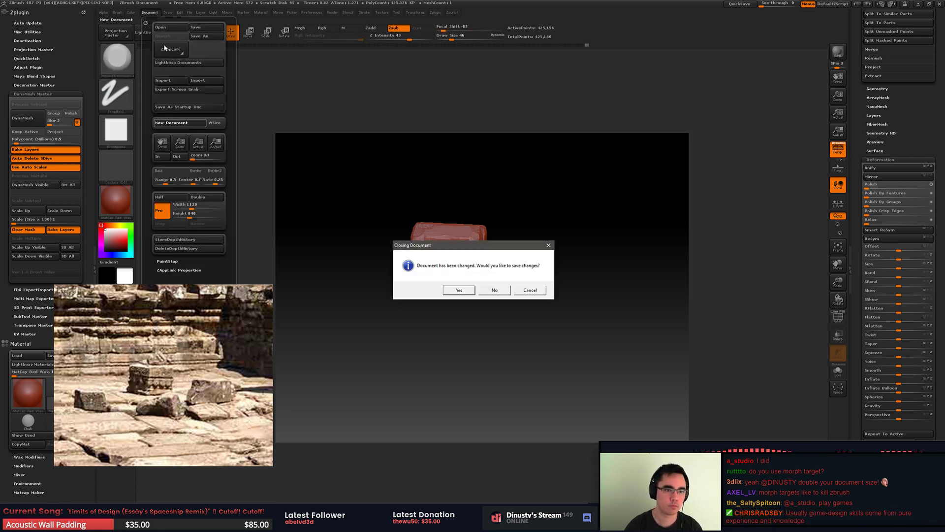
left_click(489, 290)
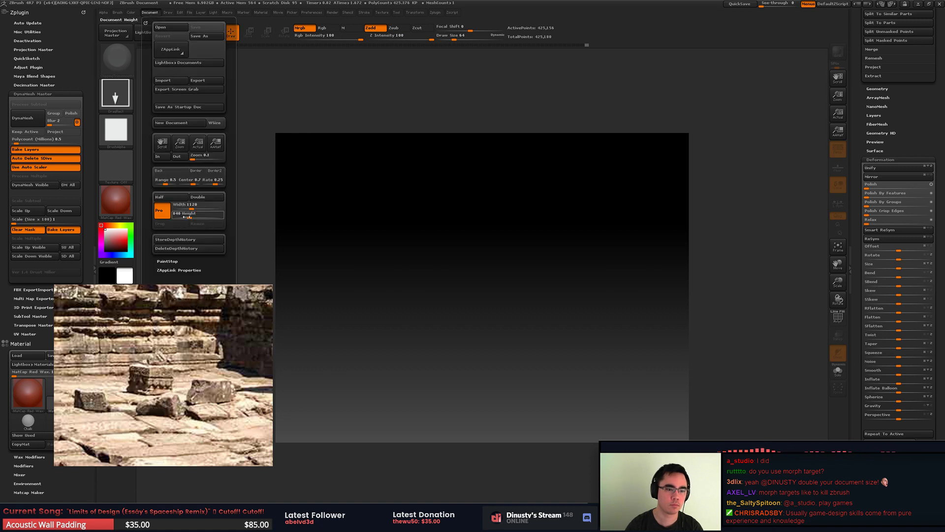
left_click(206, 196)
left_click_drag(457, 272, 455, 393)
key("t")
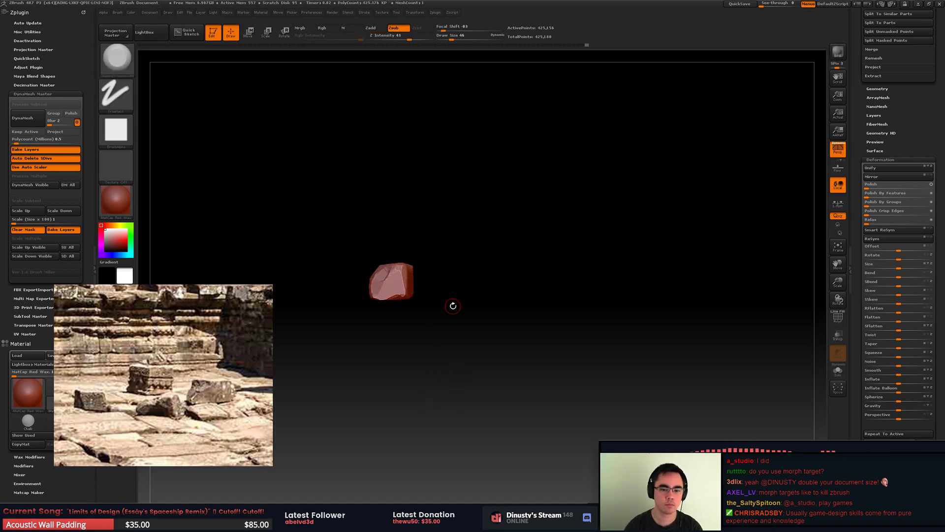
left_click_drag(453, 306, 566, 345, "alt")
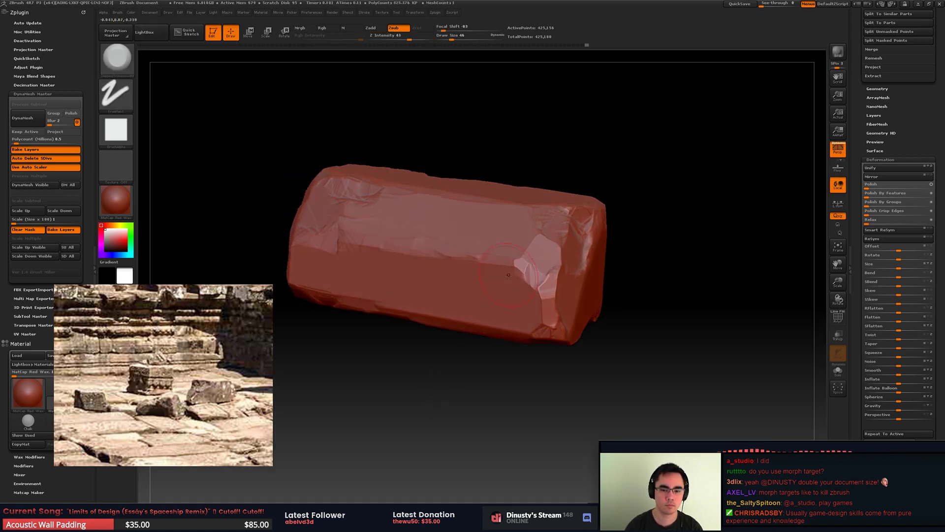
Step: Trim chips into the block's corner and along its long edge from several angles
mouse_move(636, 276)
left_mouse_down()
mouse_move(403, 256)
mouse_move(484, 271)
mouse_move(487, 257)
mouse_move(500, 269)
mouse_move(484, 251)
left_mouse_up()
right_click_drag(484, 251, 467, 292)
left_click_drag(523, 279, 510, 239)
right_click_drag(510, 239, 403, 299, "ctrl")
left_click_drag(404, 299, 428, 315)
mouse_move(519, 363)
right_mouse_down("alt")
mouse_move(476, 250)
mouse_move(486, 282)
right_mouse_up("alt")
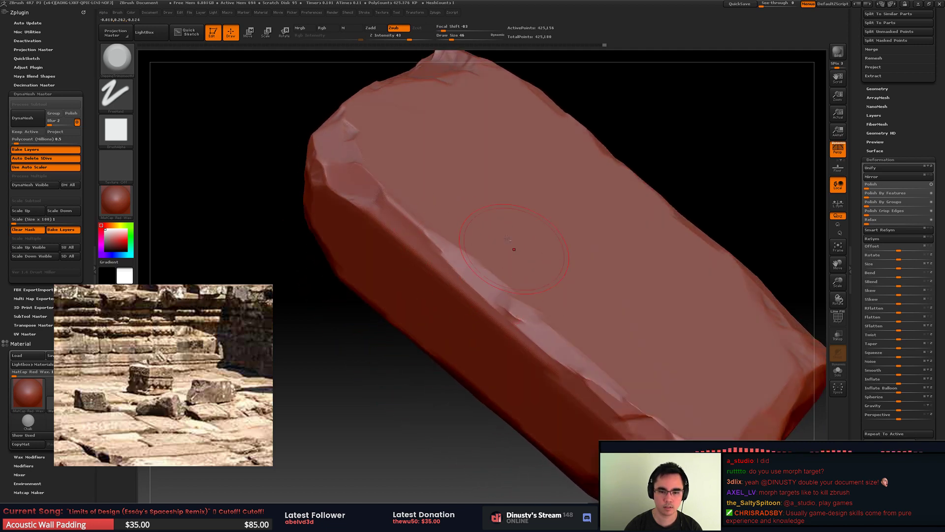
mouse_move(508, 239)
left_mouse_down()
mouse_move(444, 267)
mouse_move(480, 280)
left_mouse_up()
right_click_drag(501, 293, 435, 251)
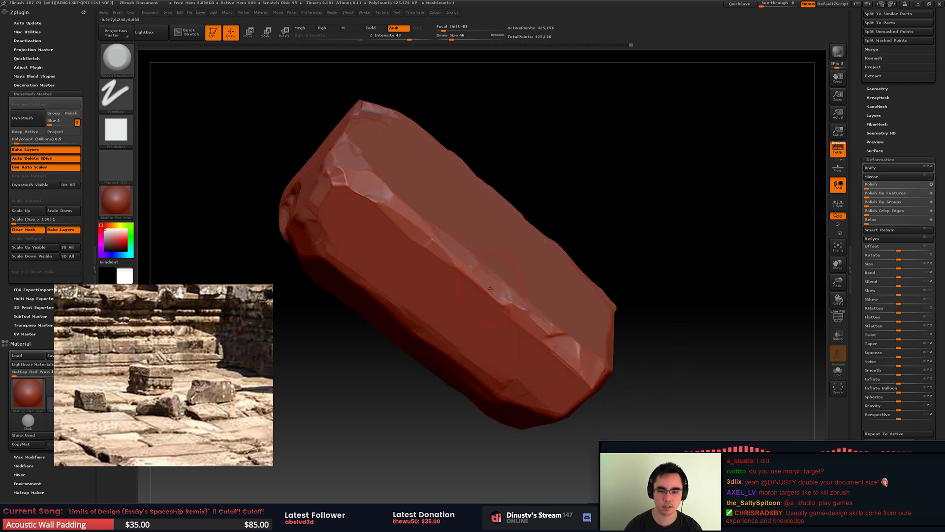
Step: Chip the broken rim of the block's end face with short trimming strokes
right_click_drag(490, 289, 457, 231, "alt")
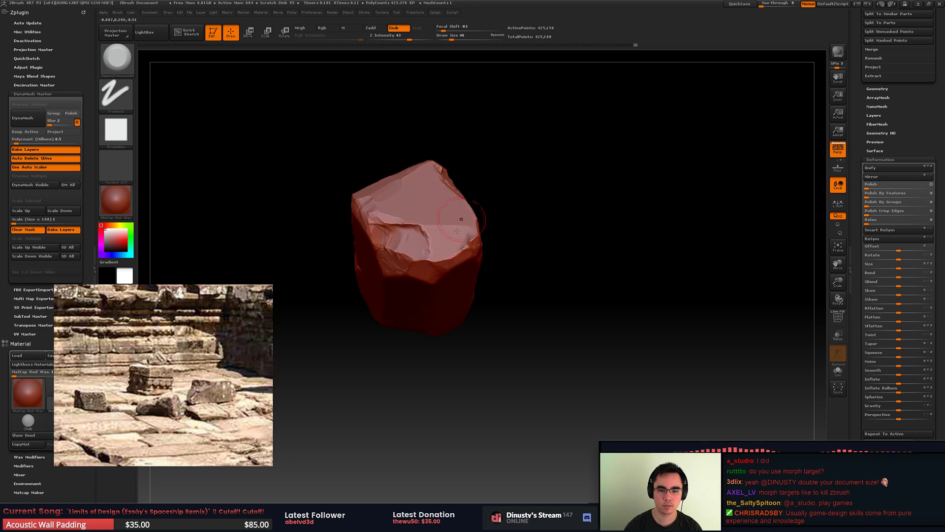
left_click_drag(407, 224, 374, 222)
right_click_drag(398, 222, 419, 217, "alt")
mouse_move(419, 218)
left_mouse_down()
mouse_move(460, 194)
mouse_move(438, 320)
left_mouse_up()
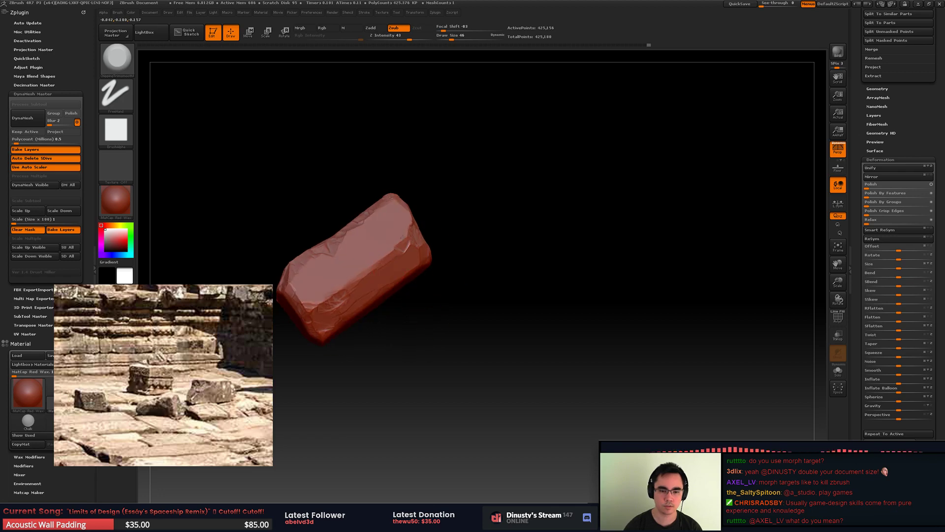
Step: Add the last trimming strokes along the broad face's chipped lower edge and check the whole block
mouse_move(483, 209)
left_mouse_down()
mouse_move(419, 217)
mouse_move(378, 243)
mouse_move(435, 243)
mouse_move(460, 200)
mouse_move(445, 210)
mouse_move(490, 217)
left_mouse_up()
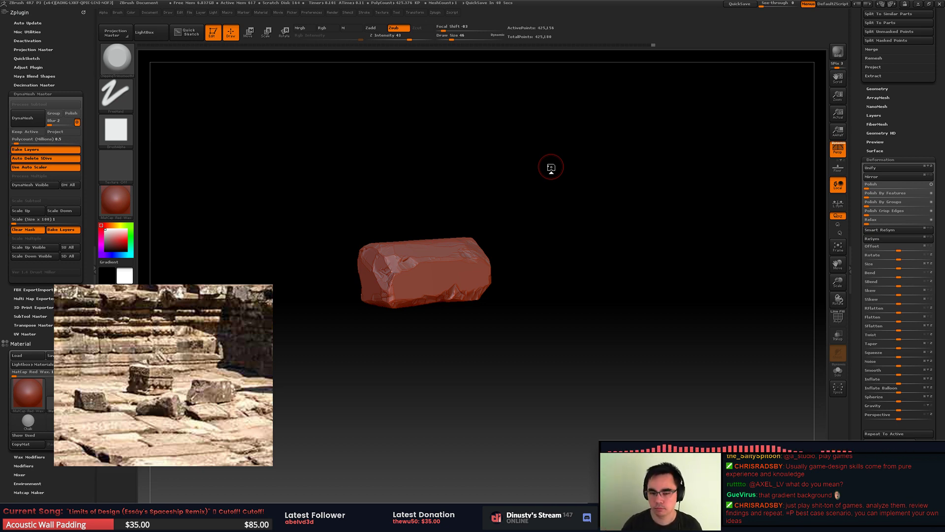
left_click_drag(608, 268, 542, 242)
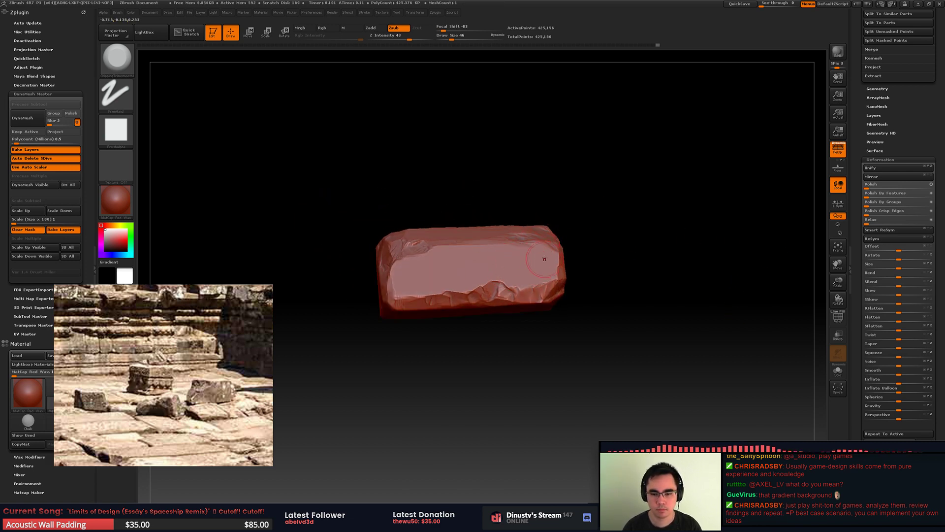
left_click_drag(492, 284, 512, 275)
left_click_drag(576, 248, 473, 271, "alt")
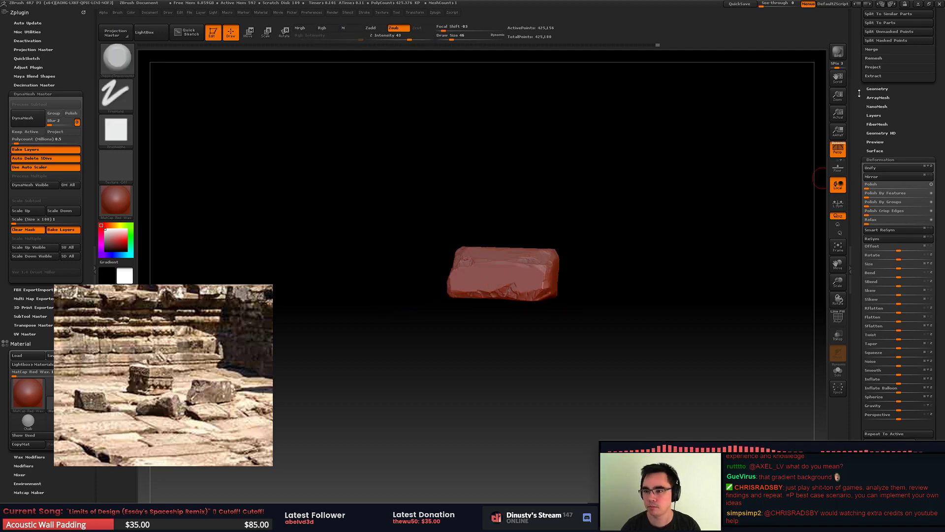
Step: Select the finished Rubble block in the subtool list and paste a copy of it as a new subtool
left_click_drag(859, 93, 859, 483)
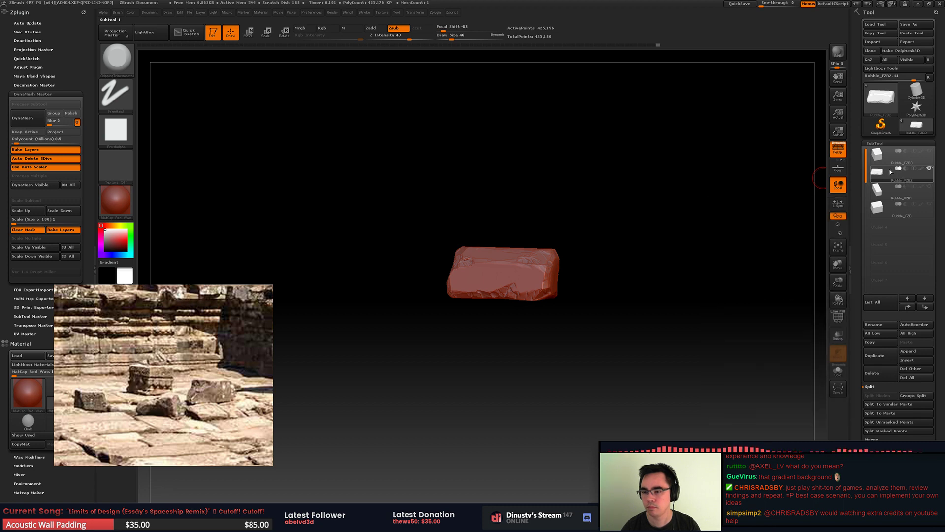
left_click(881, 160)
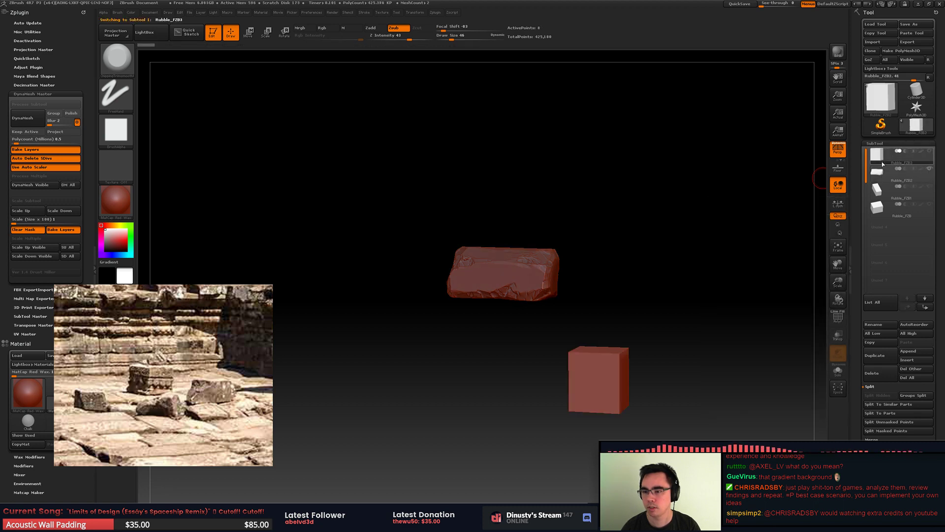
left_click(884, 170)
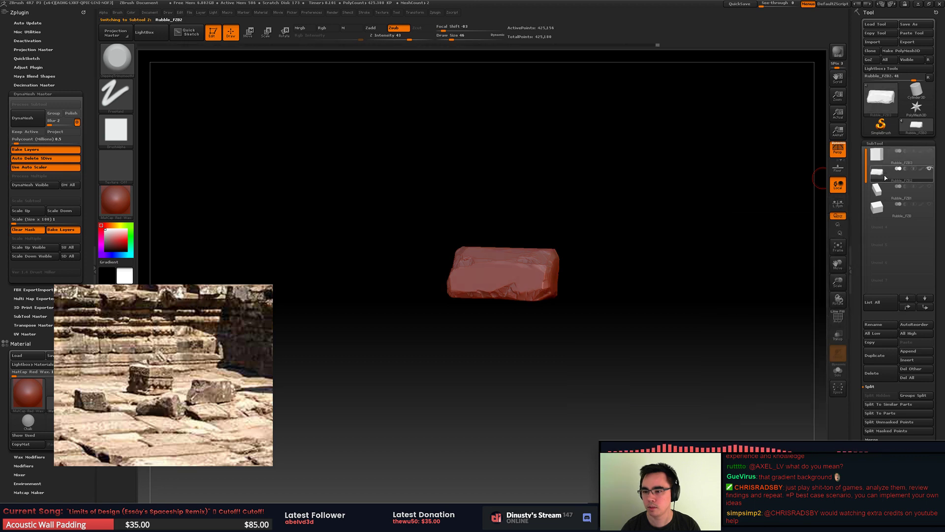
left_click(907, 344)
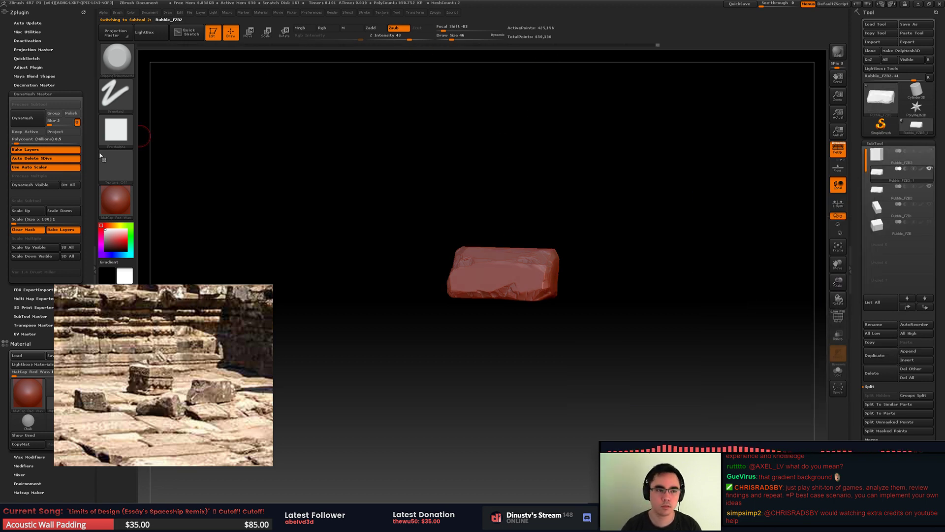
Step: Pre-process the copied block in Decimation Master and decimate it at 20 percent
left_click_drag(22, 97, 23, 96)
left_click(46, 91)
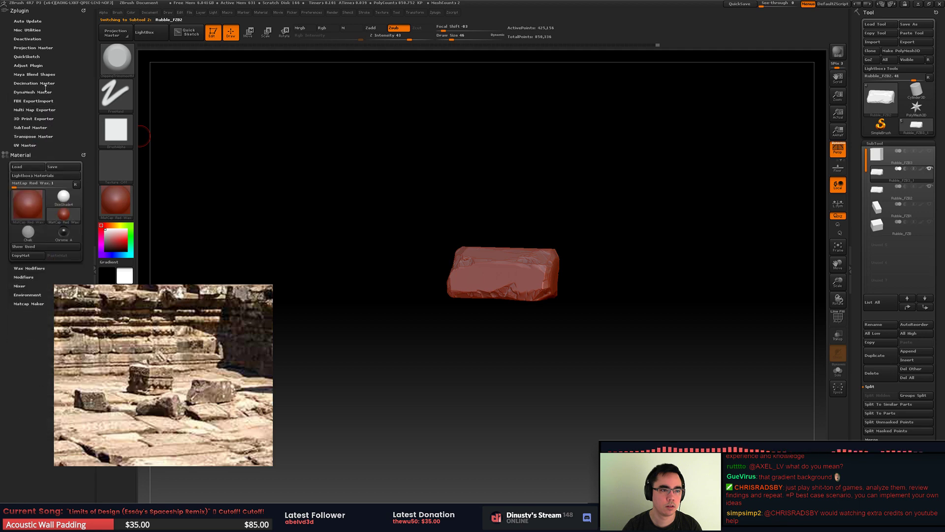
left_click(46, 83)
left_click(44, 151)
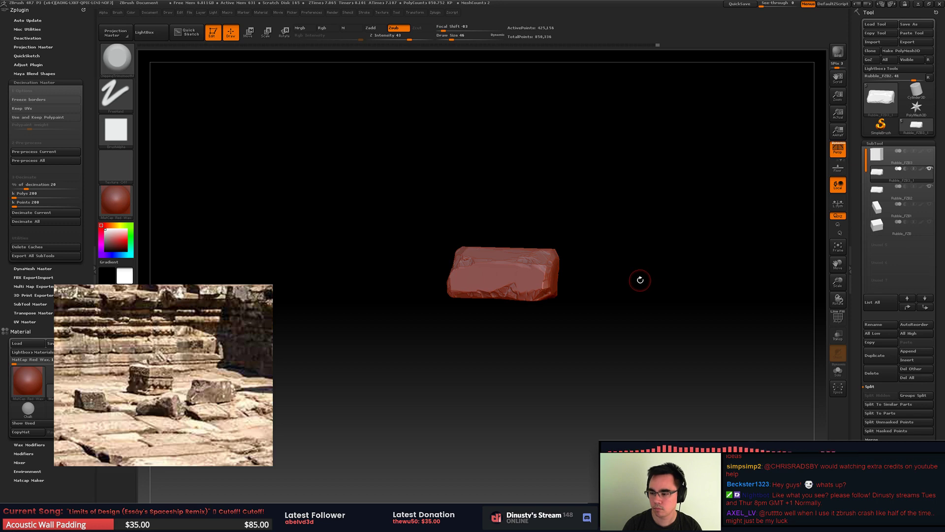
left_click_drag(611, 265, 625, 254, "alt")
left_click_drag(625, 253, 608, 266, "alt")
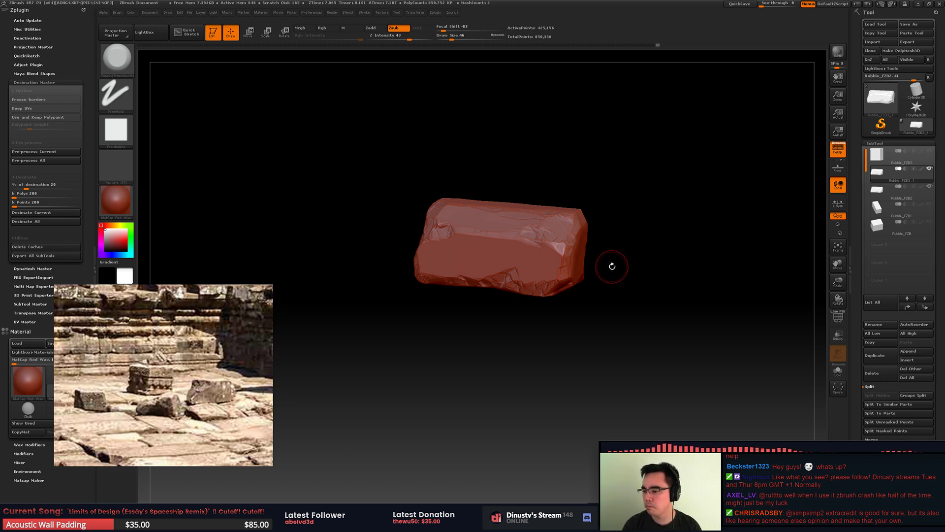
left_click_drag(616, 257, 619, 262)
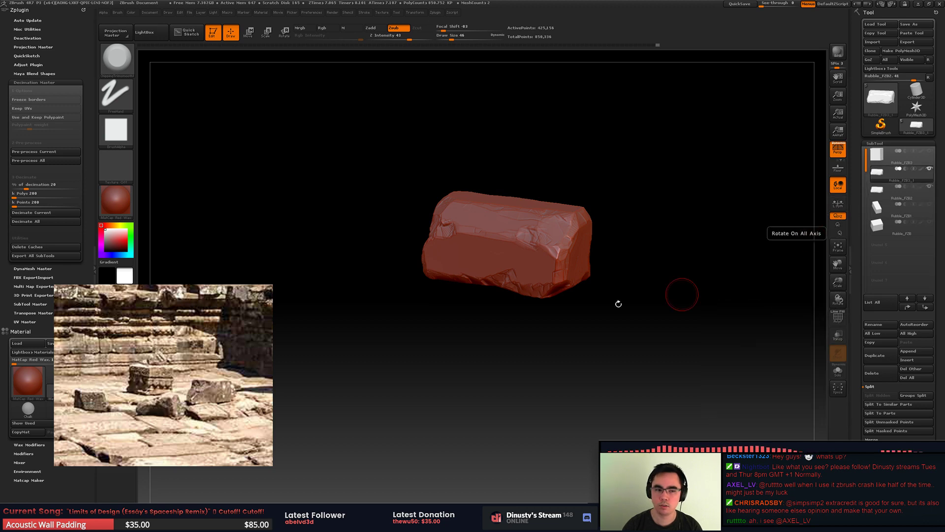
left_click(49, 213)
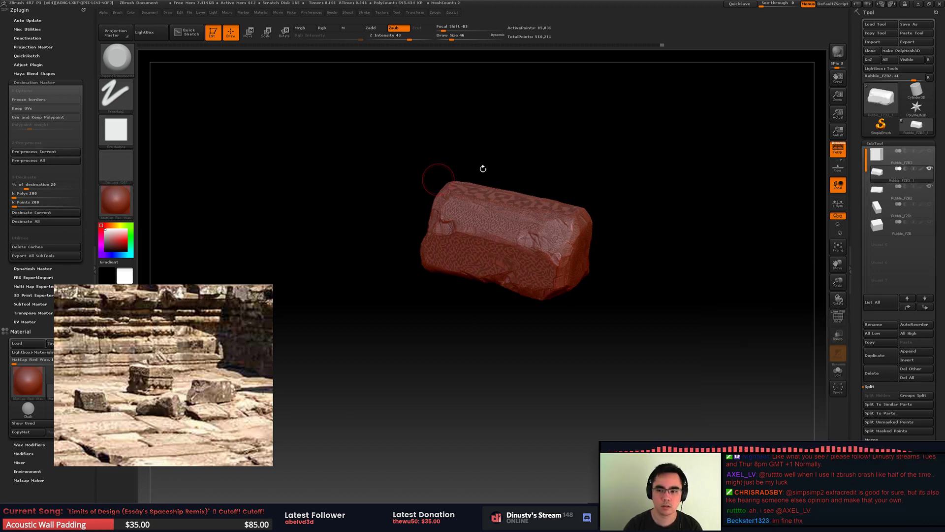
Step: Hide the original high-resolution block and turn on the wireframe display for the decimated copy
left_click(928, 186)
left_click_drag(635, 197, 601, 193)
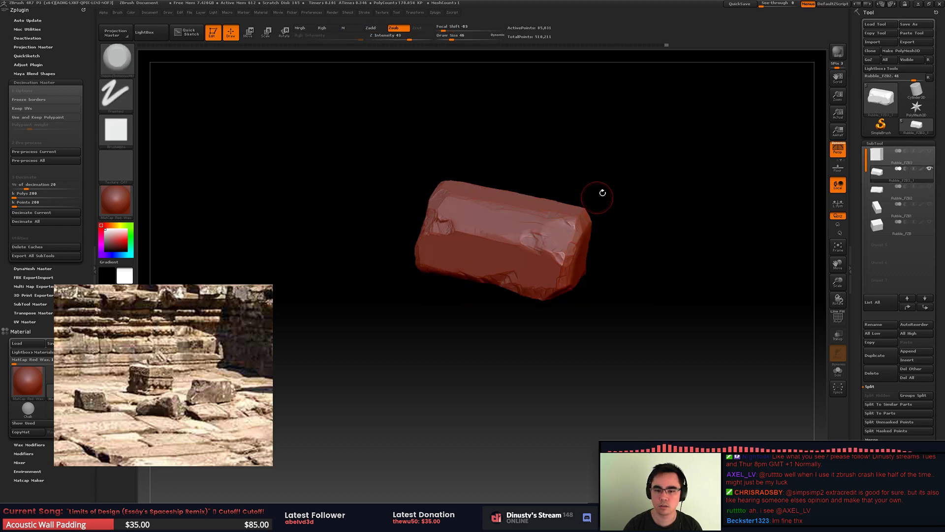
key("shift+f")
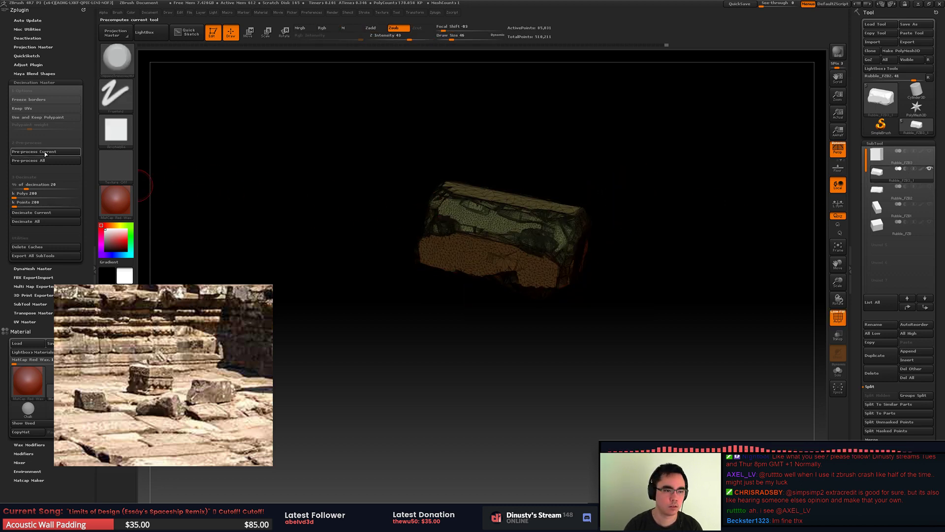
Step: Pre-process the decimated copy again and decimate it at about 10.92 percent
left_click(46, 151)
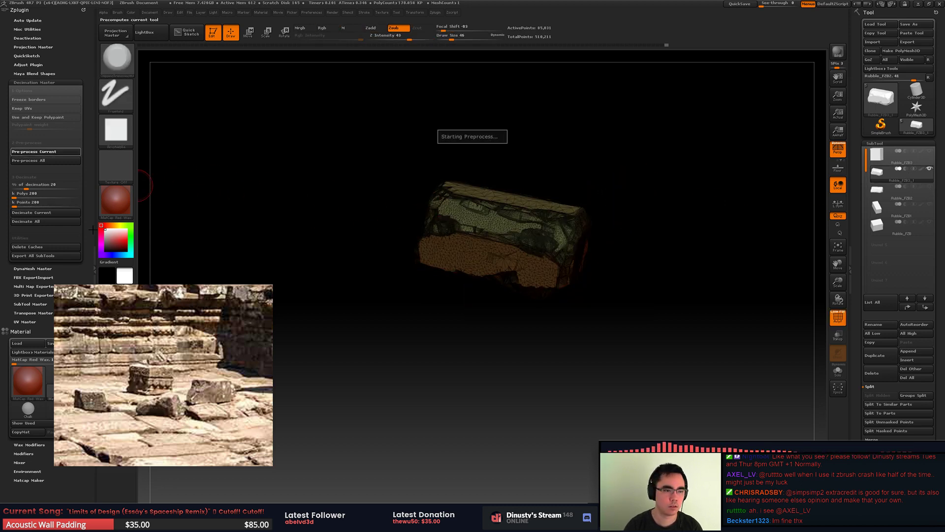
left_click(21, 188)
left_click(35, 215)
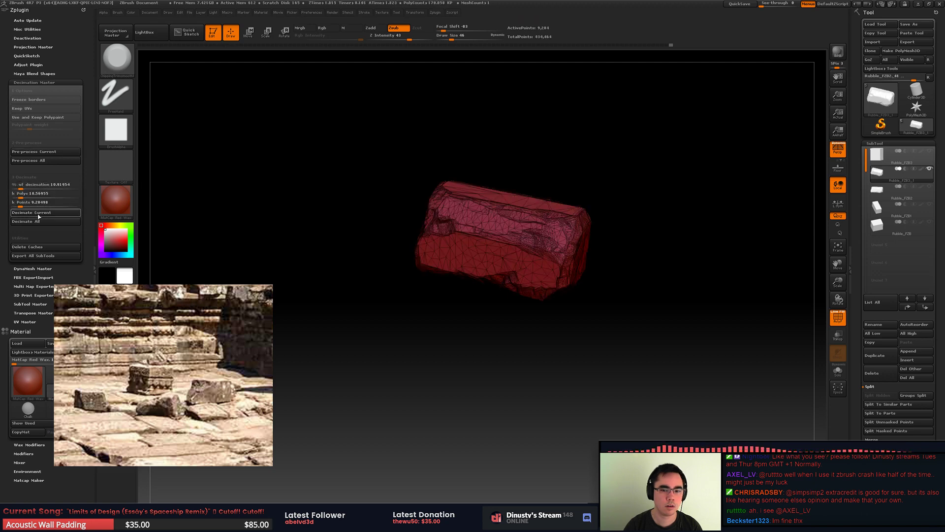
Step: Lower the decimation to about 5.75 percent, decimate the copy again, and toggle the wireframe to compare its surface
left_click_drag(21, 187, 18, 186)
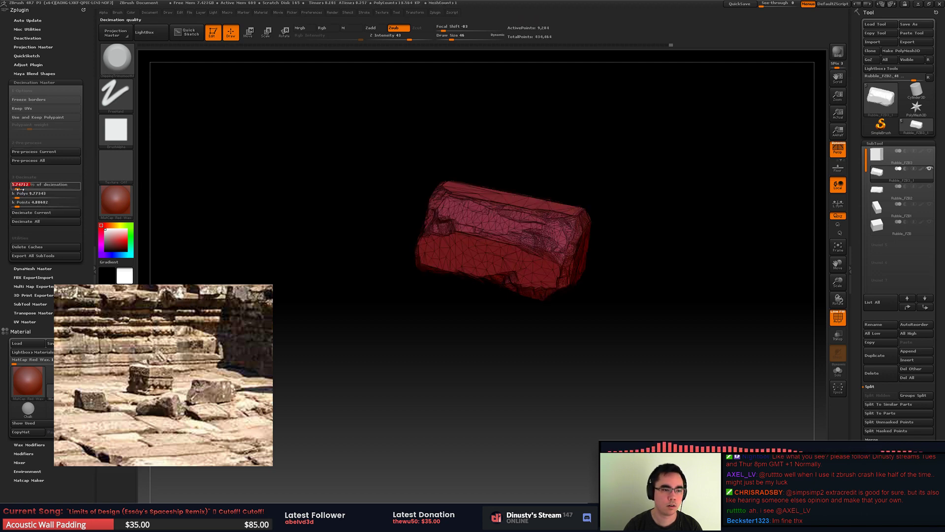
left_click(35, 212)
key("shift+f")
key("shift+f")
key("shift+f")
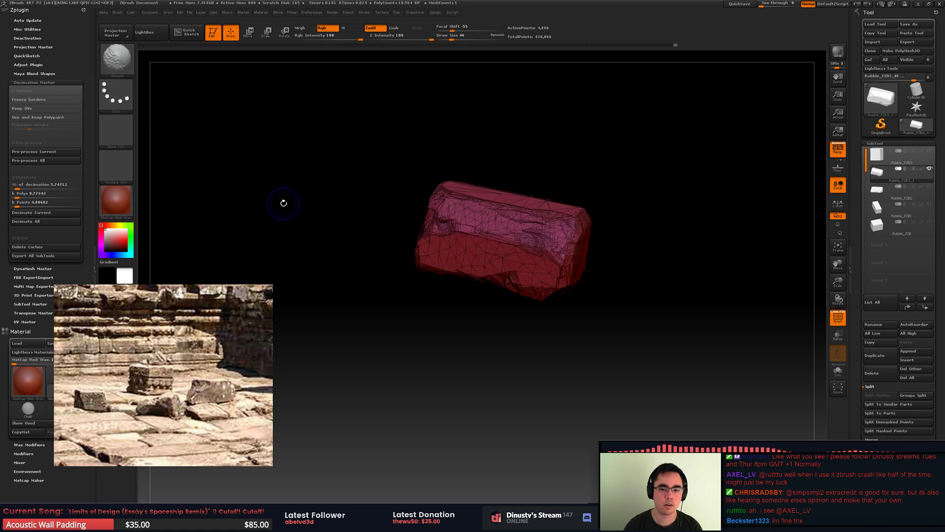
Step: Pre-process the decimated copy again, decimate it at about 5.75 percent, and check its wireframe
left_click(44, 152)
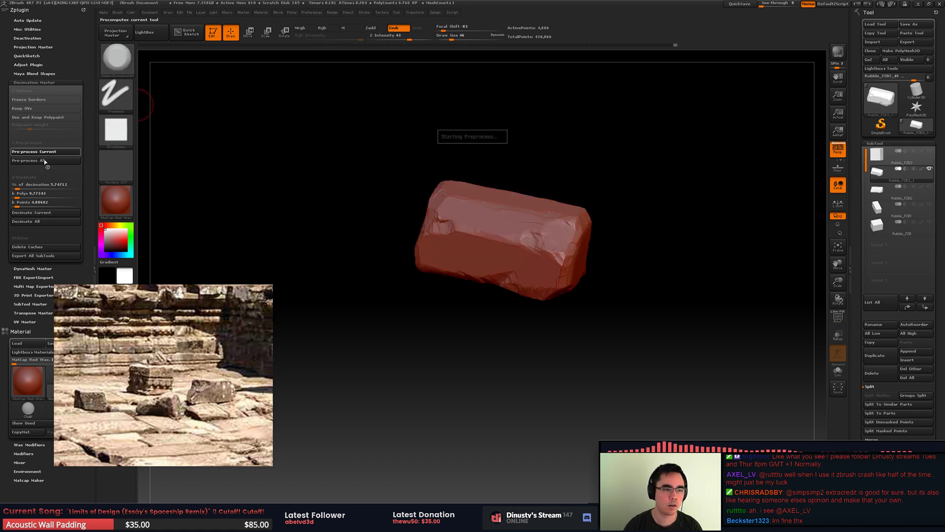
left_click(49, 213)
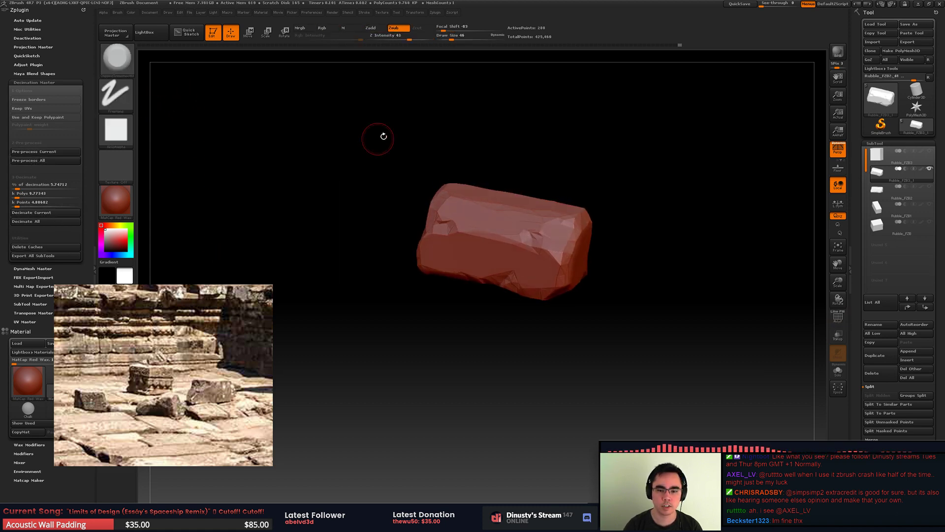
key("shift+f")
mouse_move(327, 244)
left_mouse_down()
mouse_move(391, 228)
mouse_move(428, 200)
mouse_move(395, 201)
mouse_move(363, 249)
left_mouse_up()
right_click(362, 250)
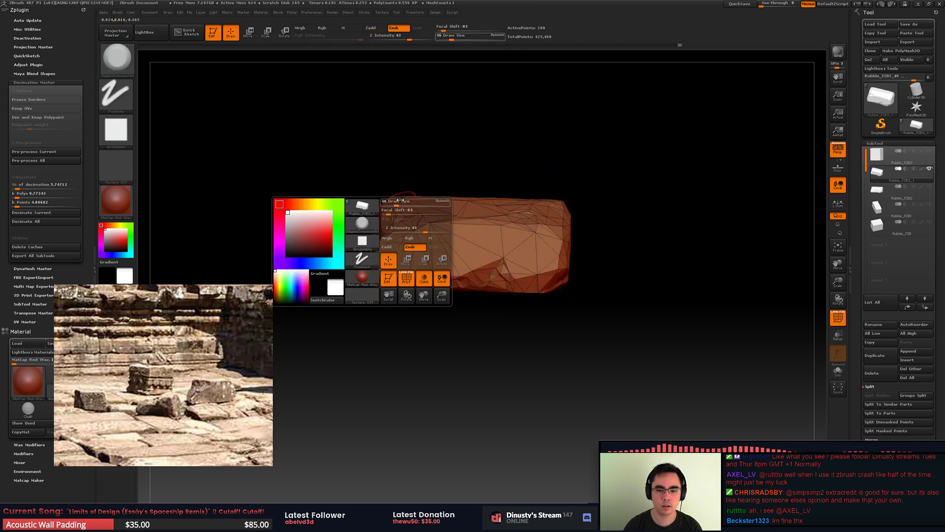
left_click_drag(416, 146, 405, 180)
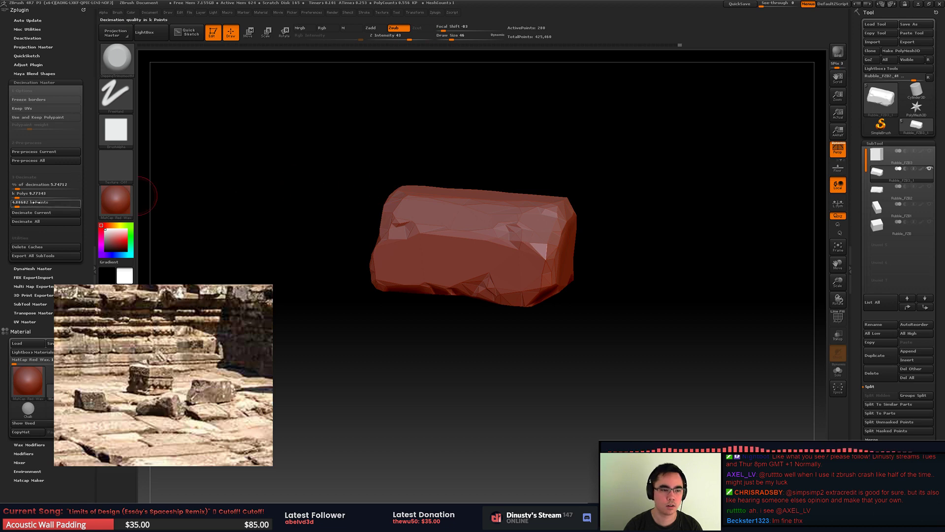
Step: Lower the decimation to about 3.45 percent, decimate the copy again, and toggle the wireframe to check it
left_click(16, 190)
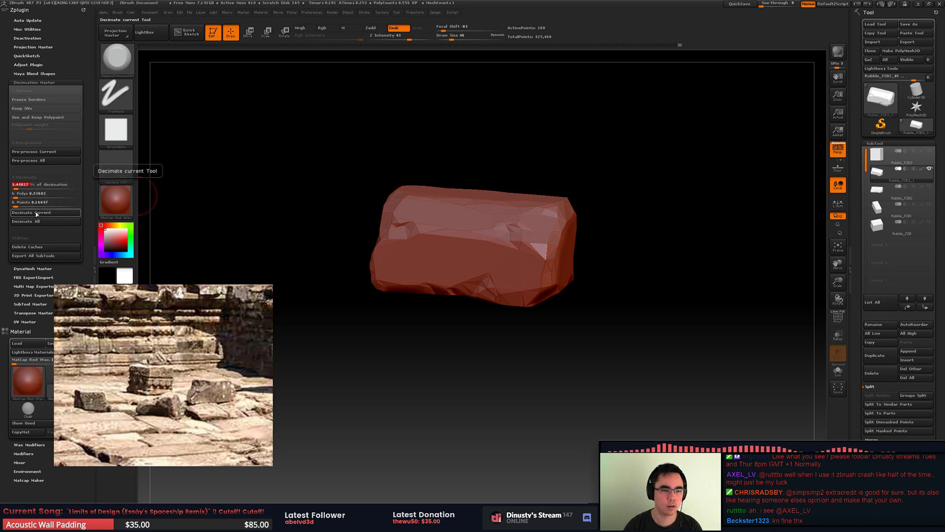
key("shift+f")
key("shift+f")
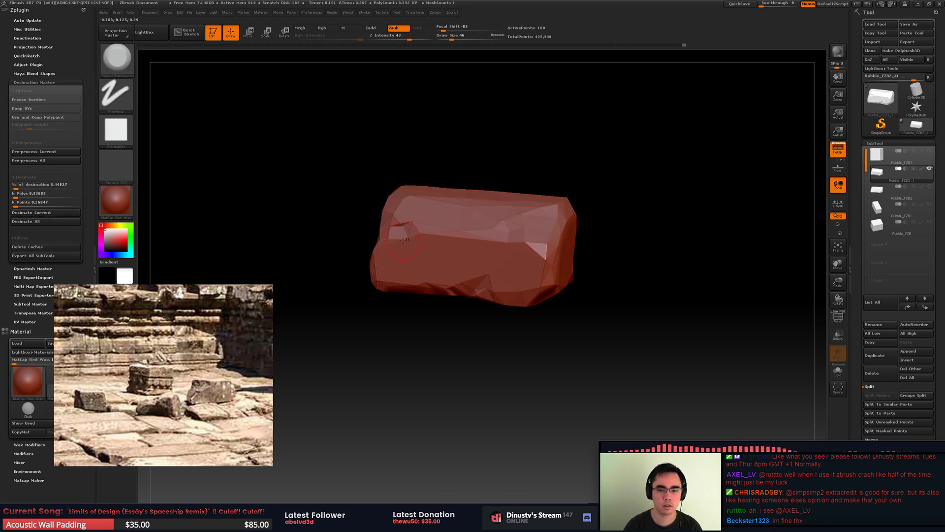
left_click_drag(655, 94, 609, 102)
Step: Save the project as Rubble_HP in the Rubble folder and dismiss the LightBox shortcut notice
key("ctrl+s")
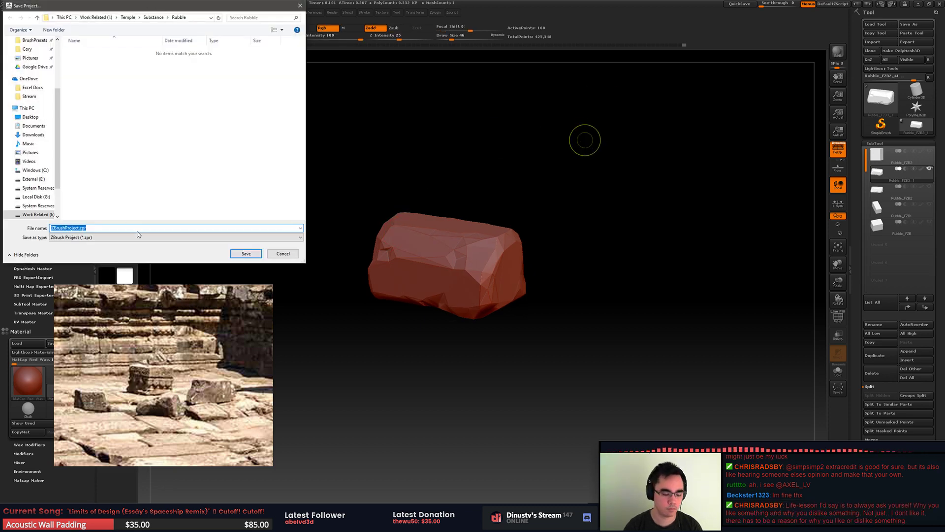
type("Rubbl")
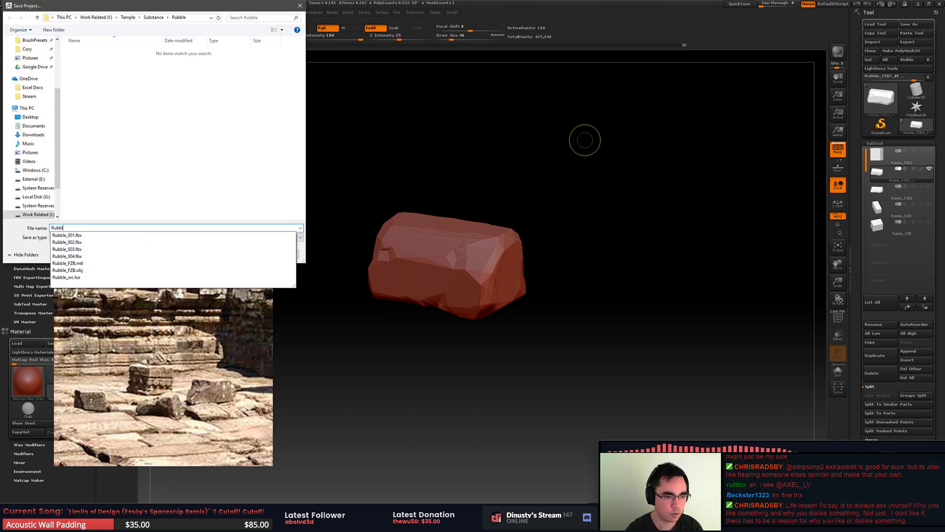
type("e_HP")
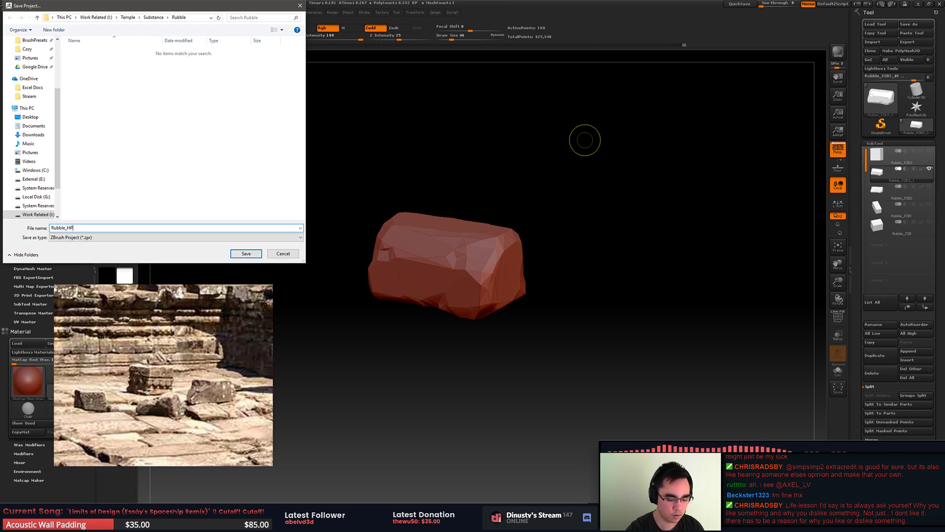
key("Return")
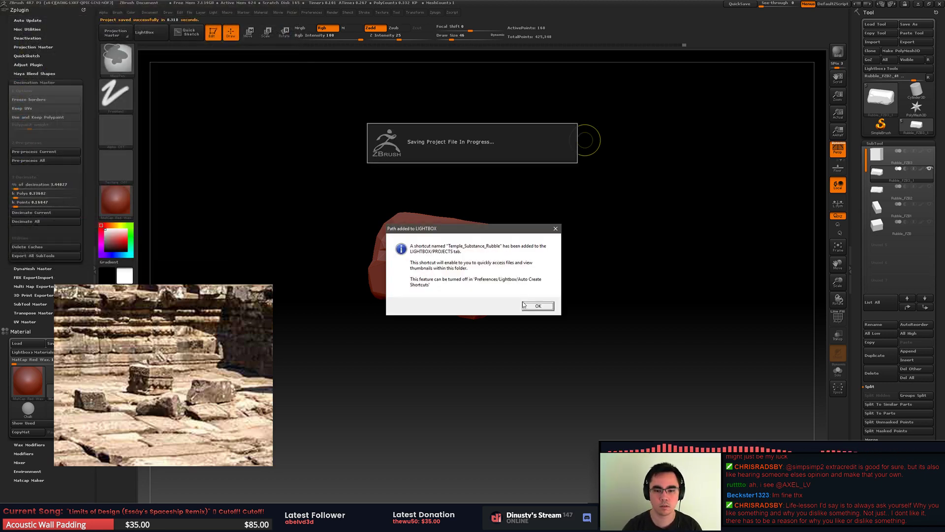
left_click(551, 308)
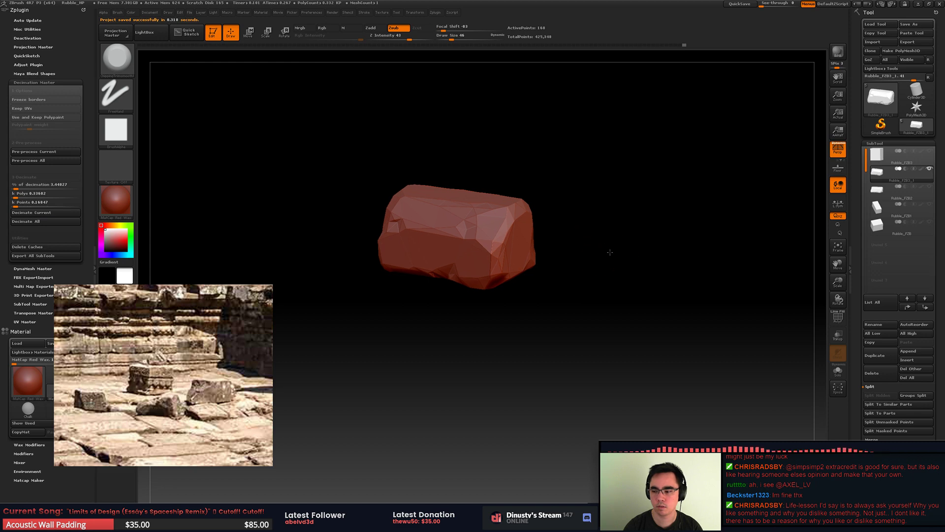
Step: Examine the low-poly block's silhouette from several angles, with and without the wireframe
left_click_drag(610, 253, 629, 211, "alt")
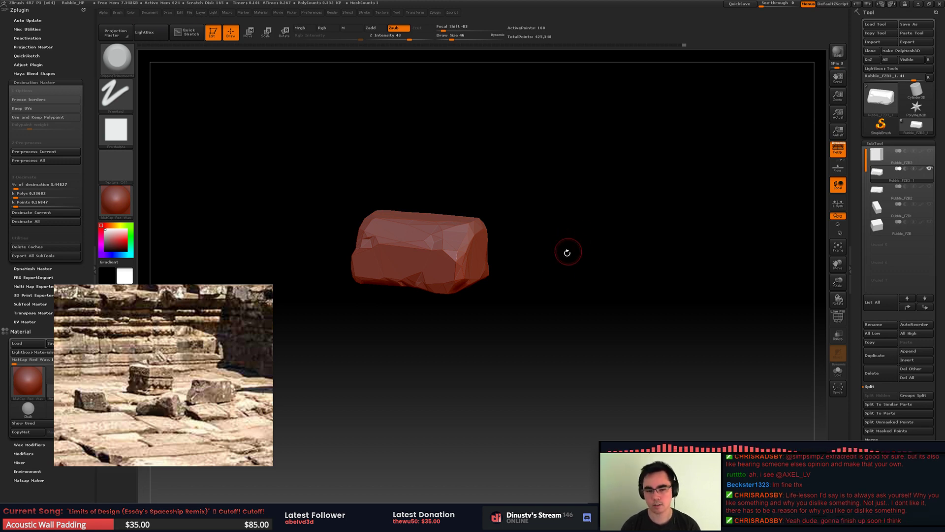
left_click_drag(565, 251, 620, 246, "alt")
key("shift+f")
key("shift+f")
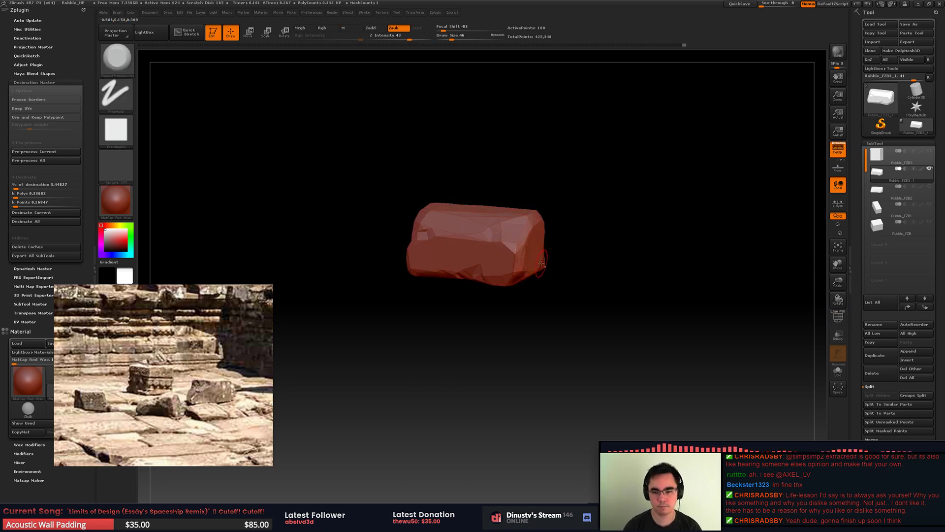
left_click_drag(548, 273, 578, 268, "alt")
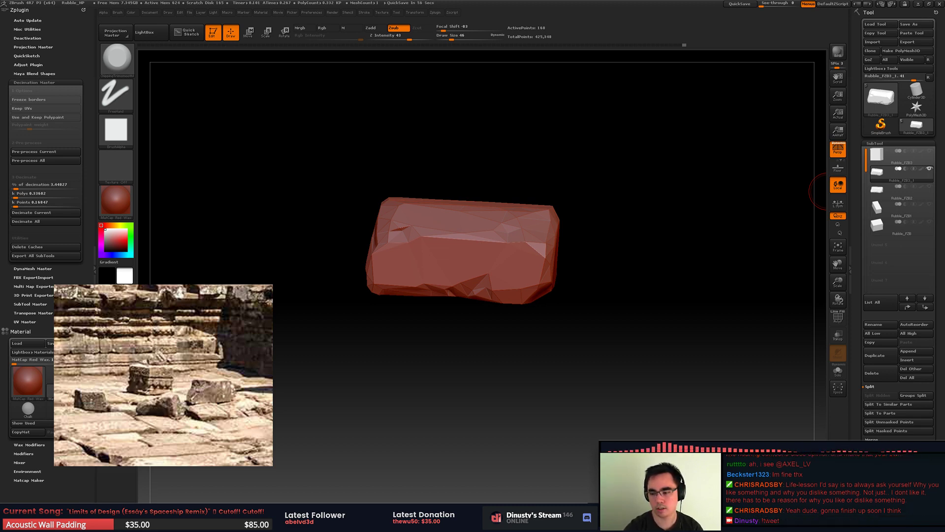
Step: Inspect the decimated rubble block's silhouette and facets from several angles and distances, with the draw size reduced to 31
mouse_move(608, 254)
left_mouse_down()
mouse_move(684, 255)
mouse_move(432, 279)
mouse_move(519, 274)
mouse_move(527, 245)
mouse_move(529, 264)
mouse_move(496, 321)
left_mouse_up()
key("space")
left_click_drag(531, 270, 524, 271)
right_click_drag(507, 277, 559, 252, "ctrl")
left_click_drag(558, 252, 578, 280)
key("space")
left_click_drag(613, 312, 635, 311)
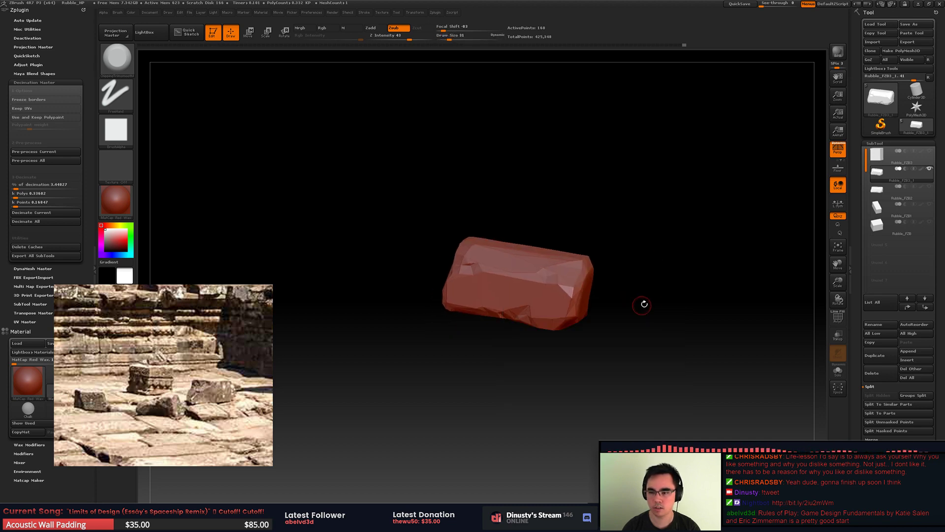
left_click_drag(648, 270, 669, 270)
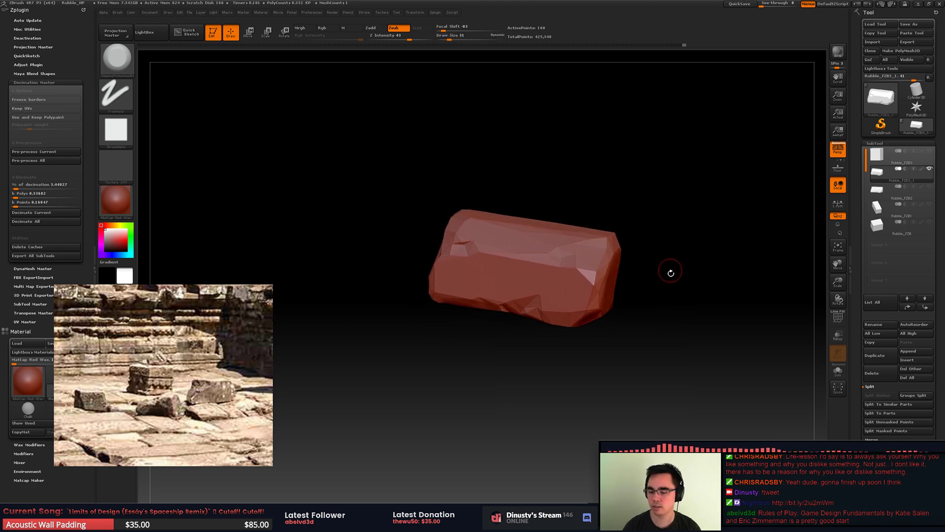
left_click_drag(636, 315, 670, 252)
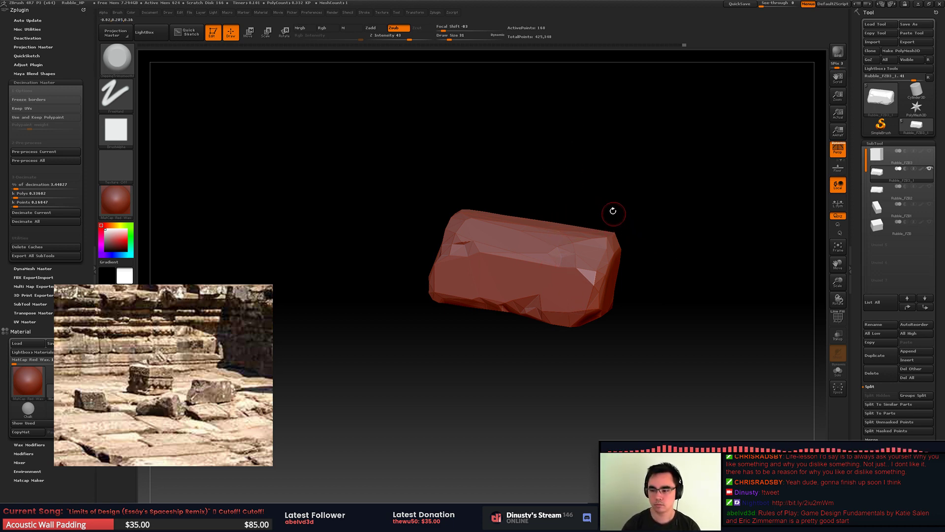
left_click_drag(629, 217, 585, 245, "alt")
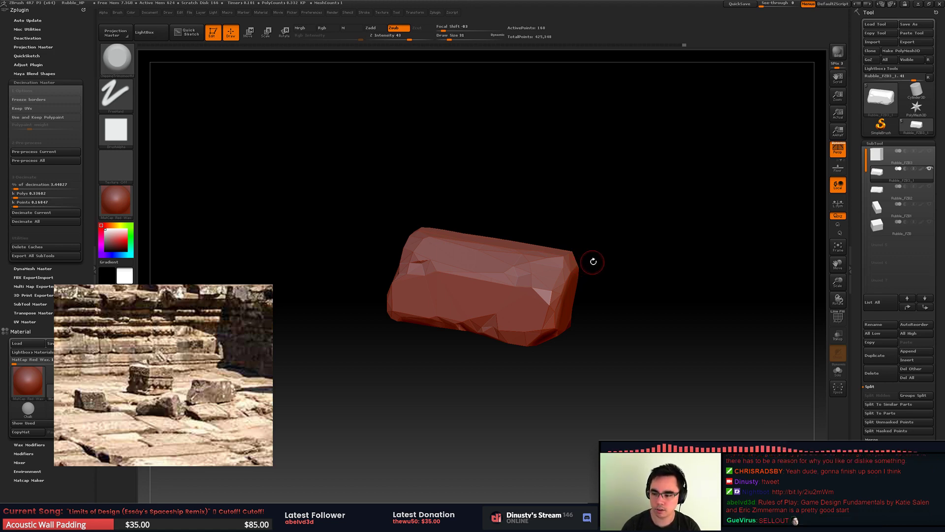
left_click_drag(592, 260, 589, 232)
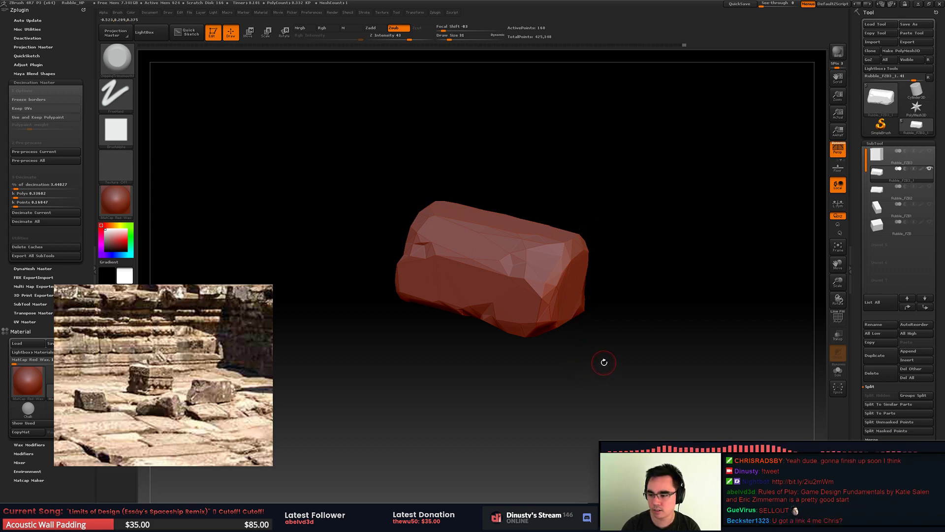
left_click_drag(581, 275, 635, 239)
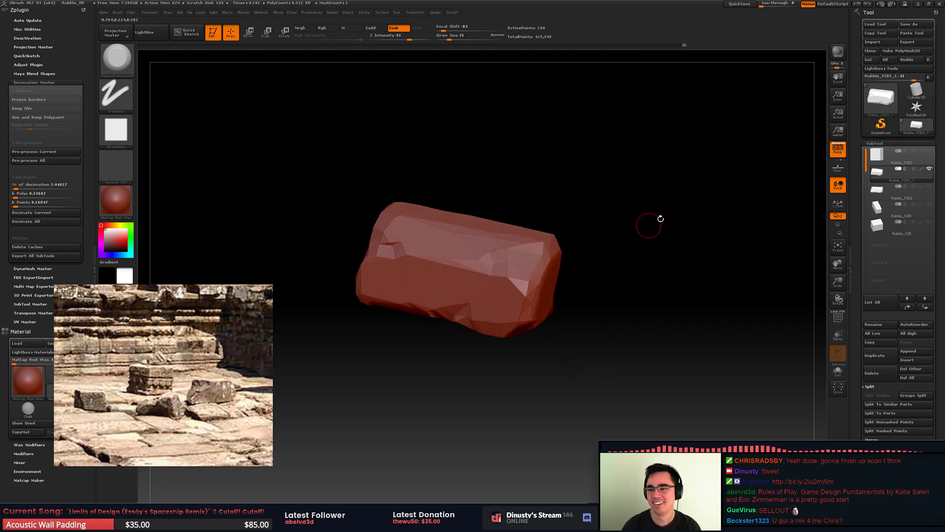
Step: Switch to the plain box subtool, hide the finished rubble block and frame the box in view
left_click(891, 156)
left_click_drag(678, 289, 629, 205, "alt")
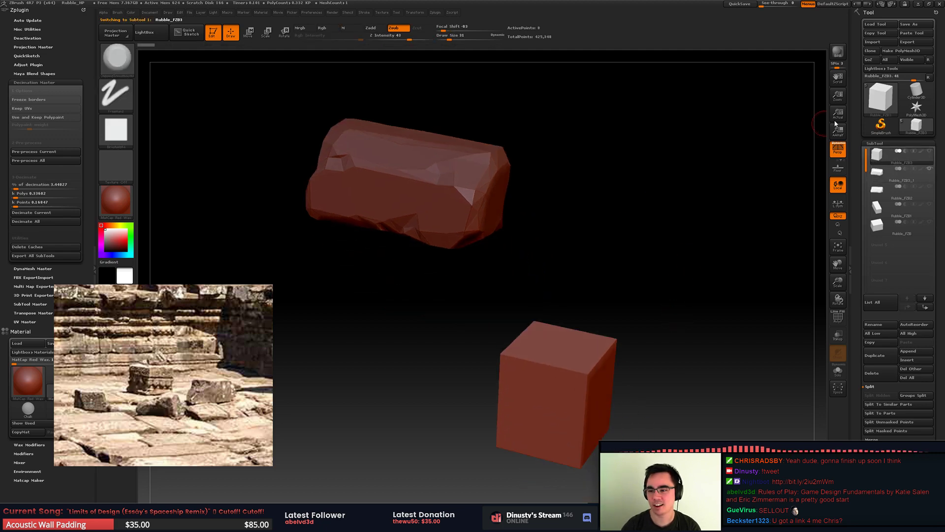
left_click(929, 168)
key("f")
right_click_drag(586, 232, 467, 345, "ctrl")
Step: Display the box's polygon wireframe and examine its faces from several angles
key("shift+f")
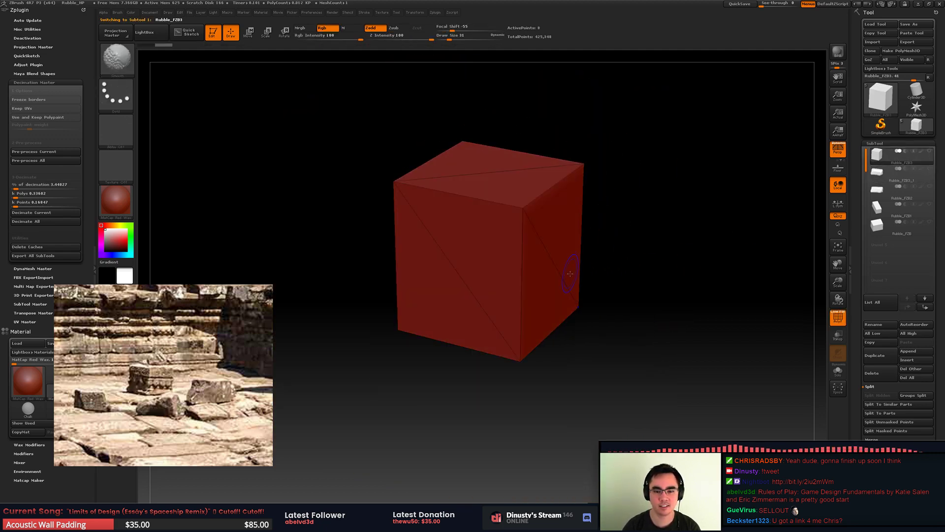
key("shift+f")
right_click_drag(550, 306, 551, 353, "alt")
key("shift+f")
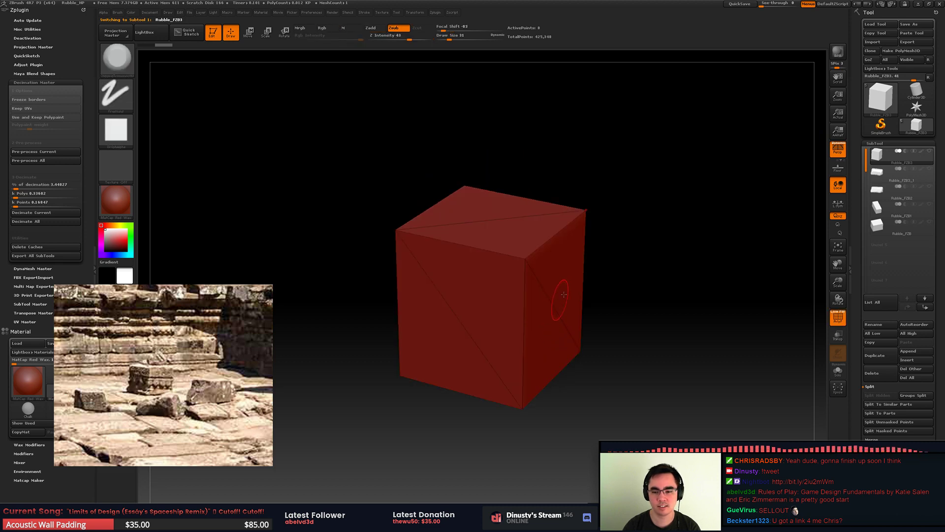
mouse_move(563, 295)
right_mouse_down()
mouse_move(591, 291)
mouse_move(596, 320)
mouse_move(555, 317)
right_mouse_up()
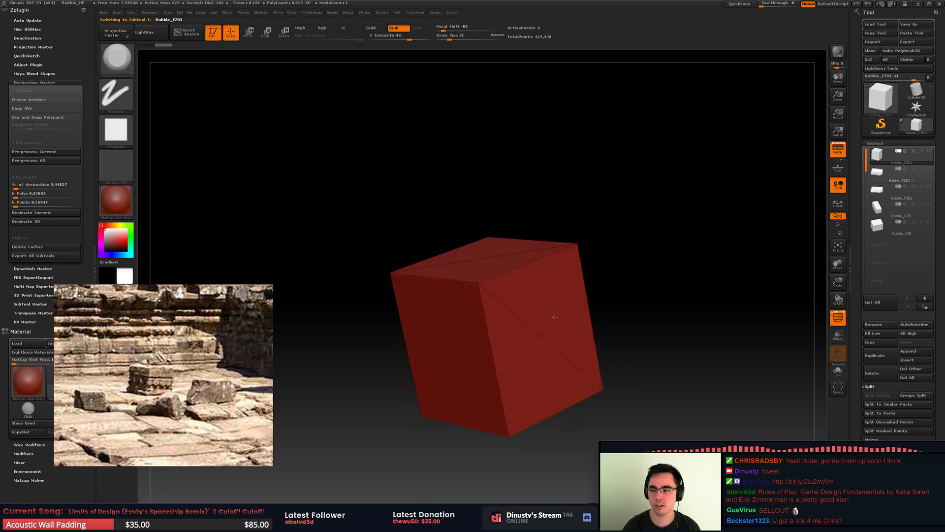
left_click_drag(555, 317, 547, 319)
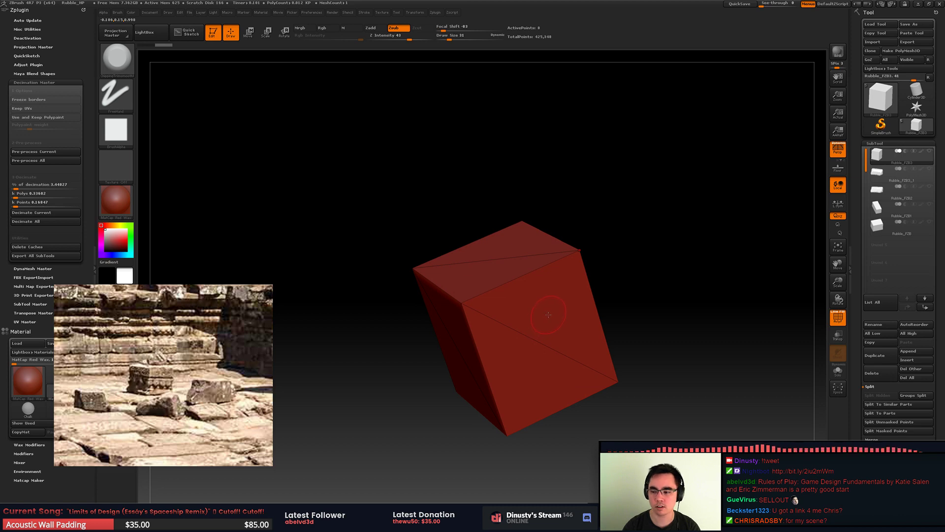
right_click_drag(550, 314, 565, 281)
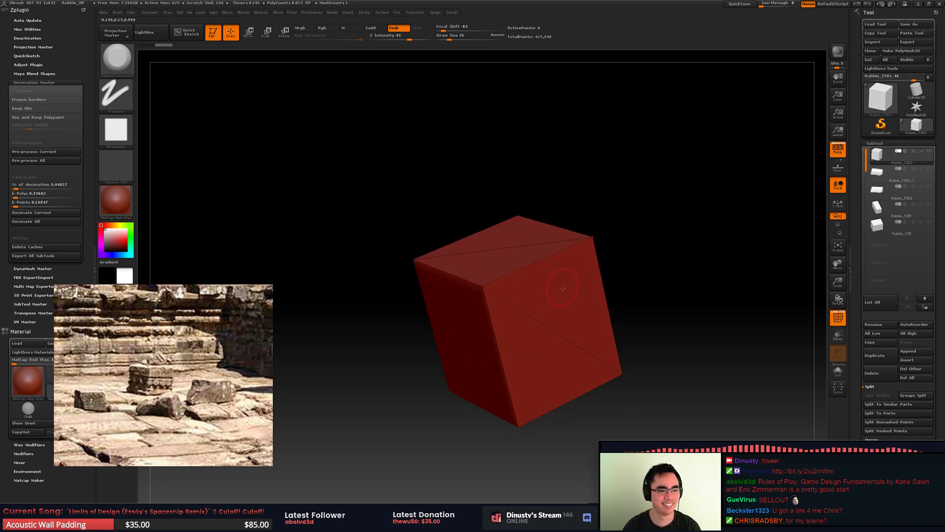
left_click_drag(392, 277, 461, 249)
right_click_drag(527, 270, 538, 281)
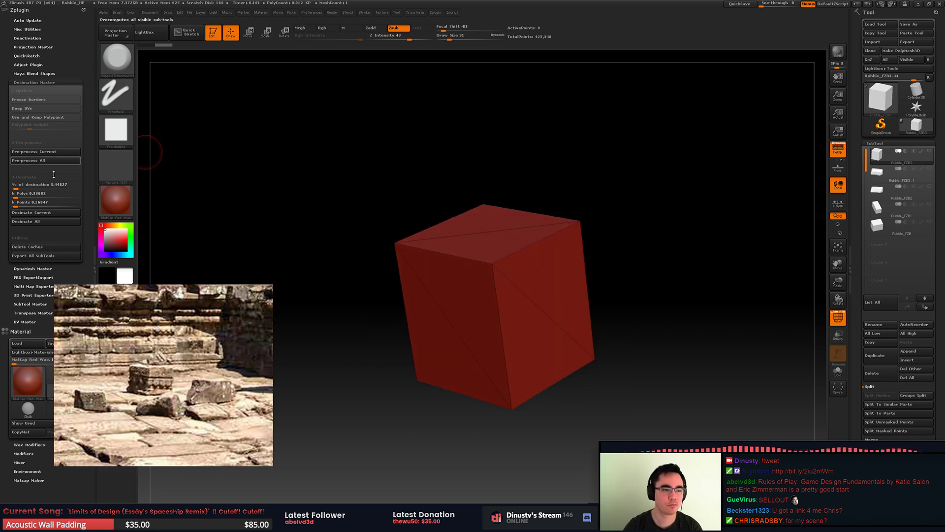
Step: Remesh the box with DynaMesh Master at a polycount of 0.5 million and hide the wireframe
left_click(31, 352)
left_click(34, 82)
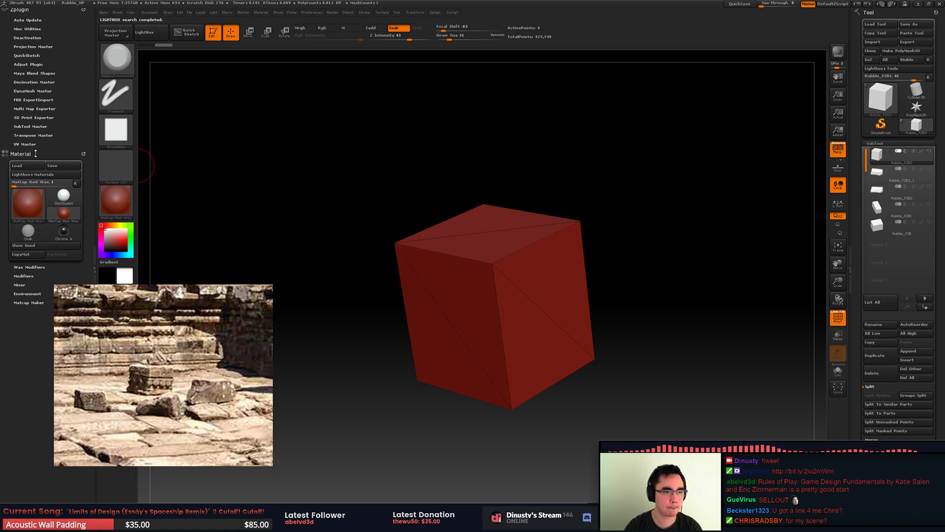
left_click(34, 91)
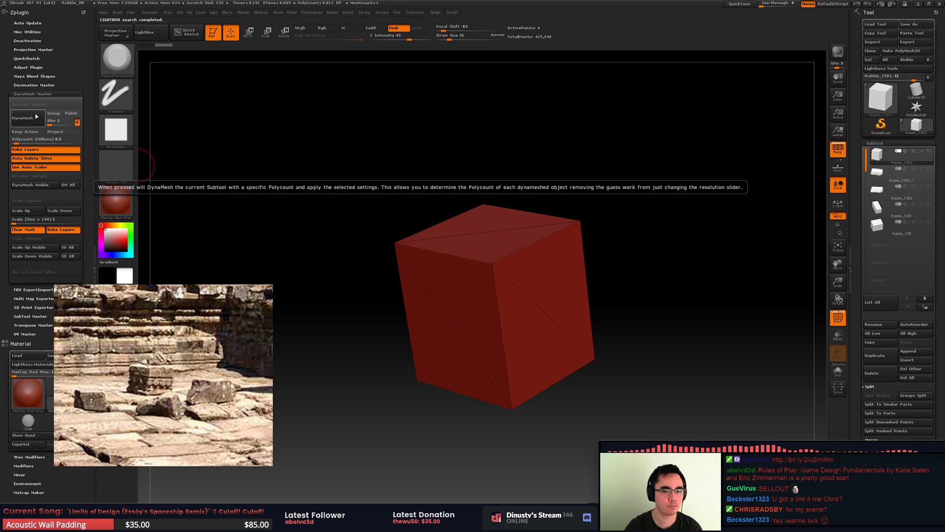
left_click(36, 117)
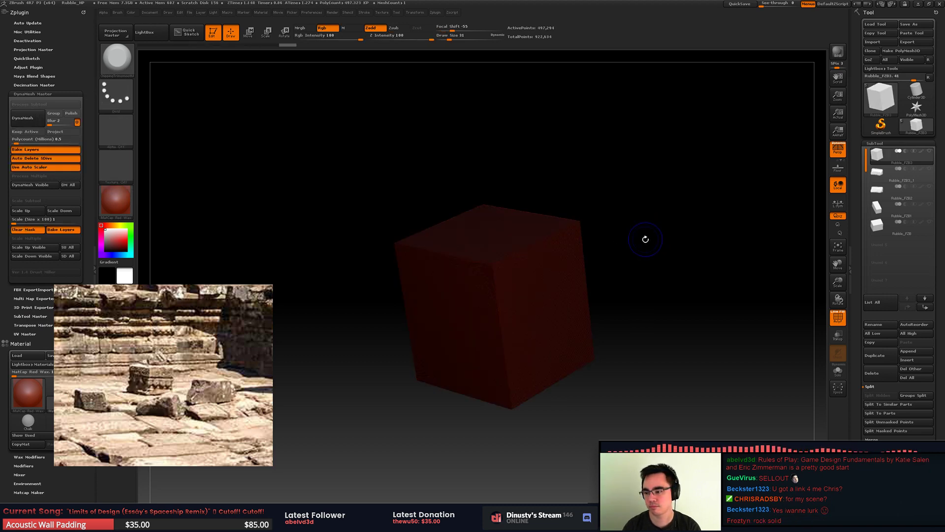
mouse_move(627, 264)
left_mouse_down()
mouse_move(586, 279)
mouse_move(603, 257)
left_mouse_up()
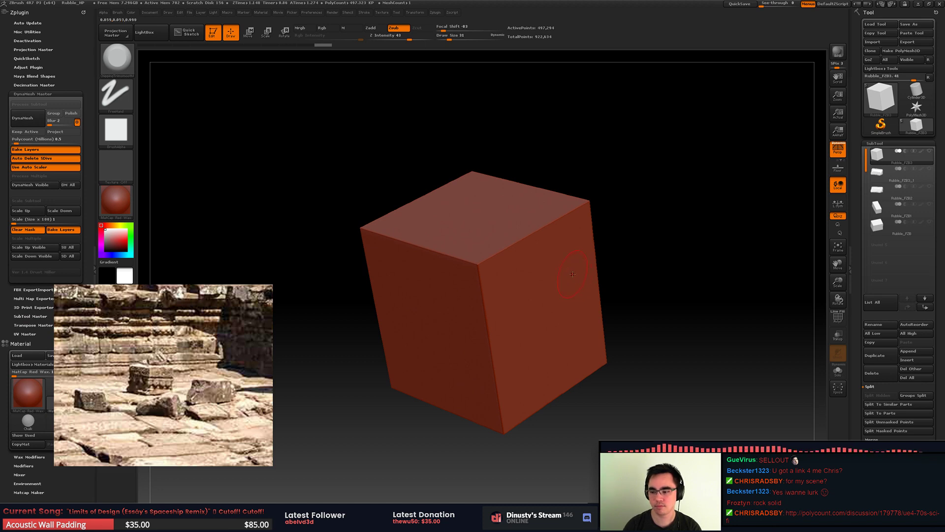
Step: Set the draw size to 65 and soften the box's hard edges slightly with the Polish deformation
key("space")
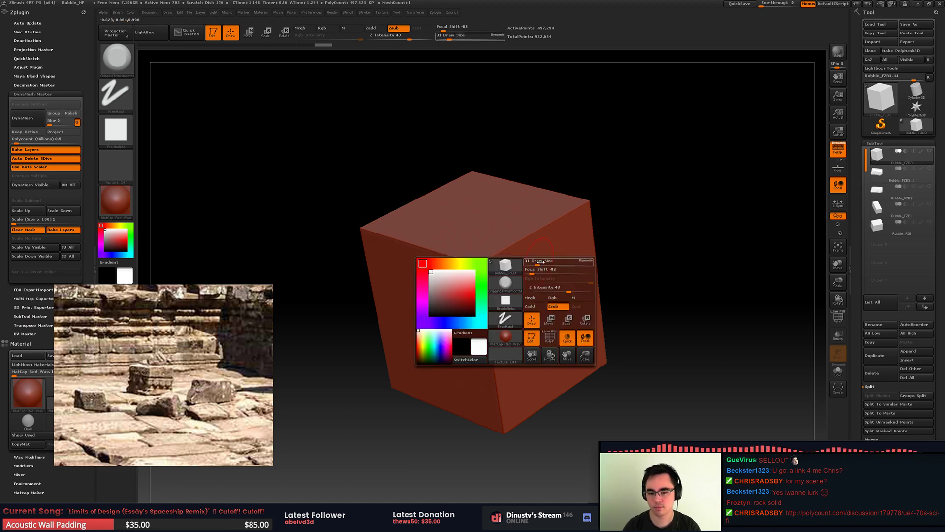
left_click(543, 262)
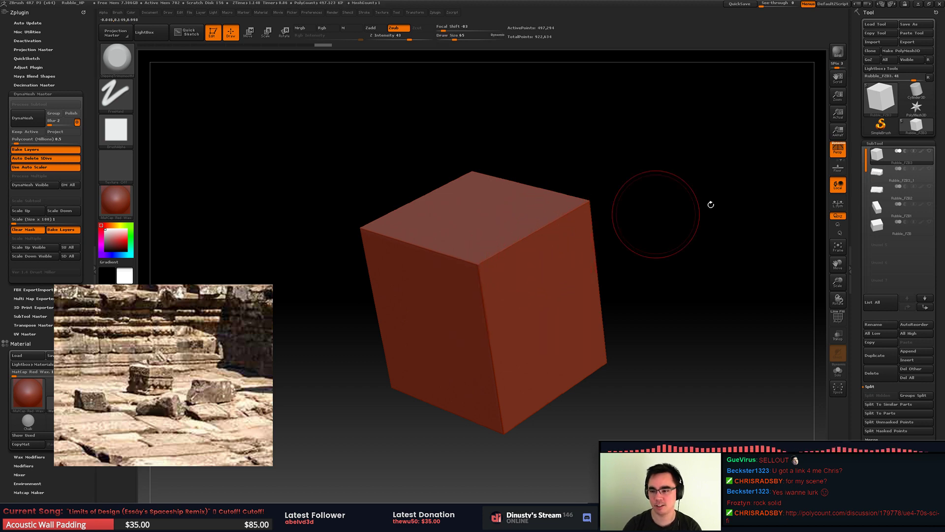
left_click(875, 143)
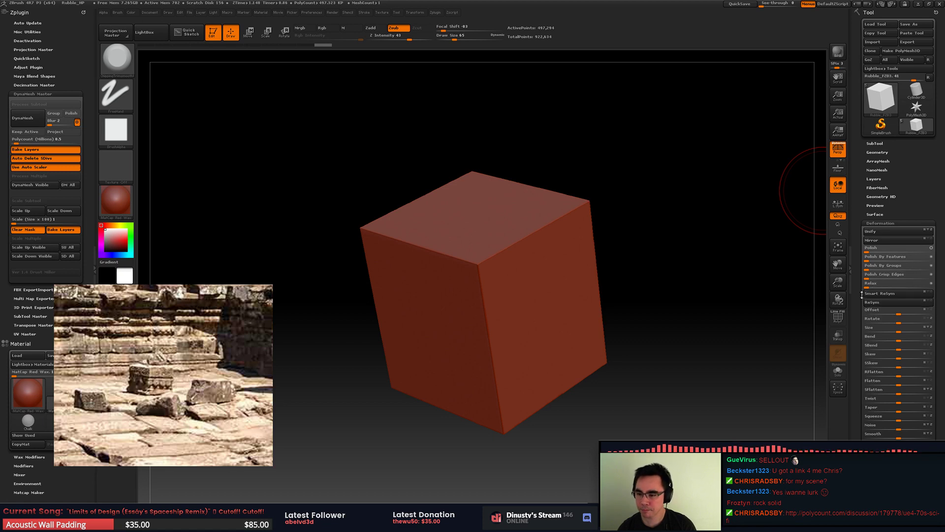
scroll(875, 256, "down", 1)
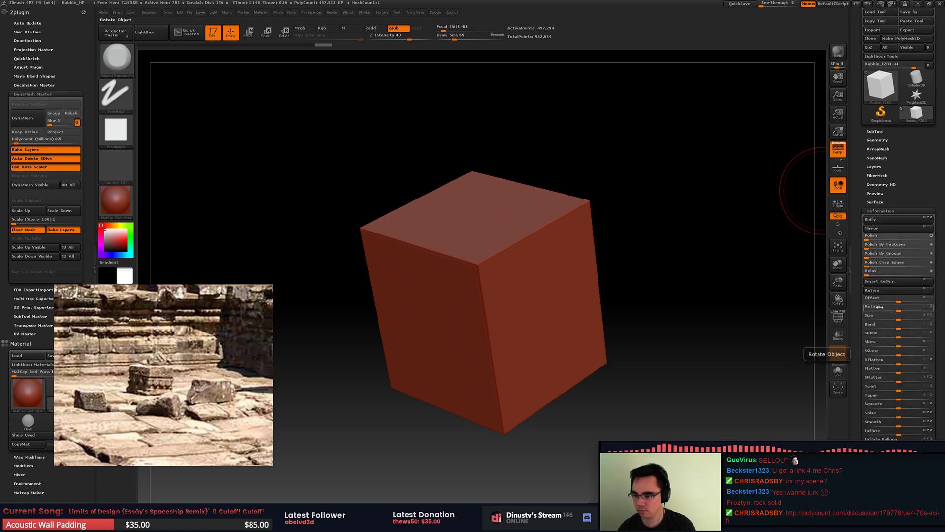
left_click_drag(868, 239, 888, 238)
left_click_drag(869, 318, 870, 318)
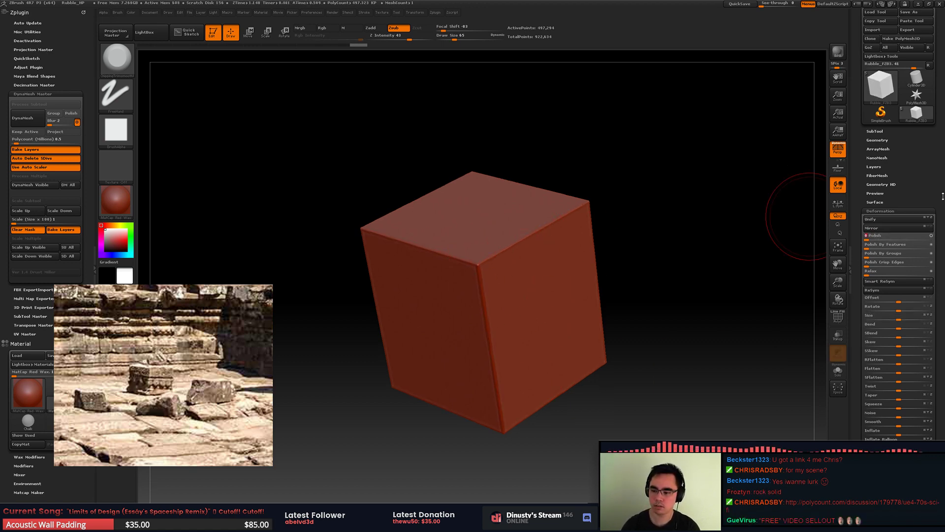
Step: Chip away the box's upper front corner and the edges running from it, using a draw size of 35
left_click_drag(601, 238, 598, 248)
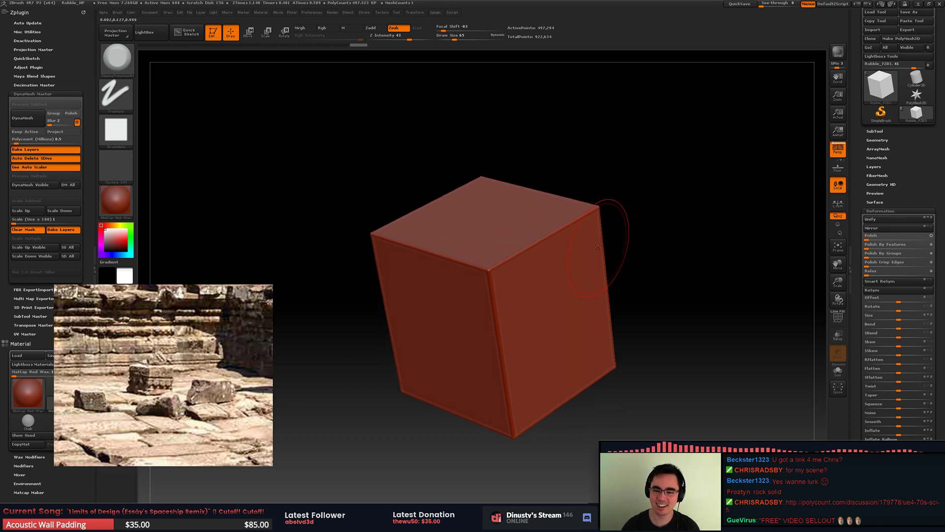
mouse_move(488, 270)
left_mouse_down()
mouse_move(499, 318)
mouse_move(485, 288)
mouse_move(436, 256)
mouse_move(480, 261)
mouse_move(534, 244)
mouse_move(544, 251)
mouse_move(550, 236)
mouse_move(524, 242)
mouse_move(517, 275)
left_mouse_up()
key("space")
left_click(524, 274)
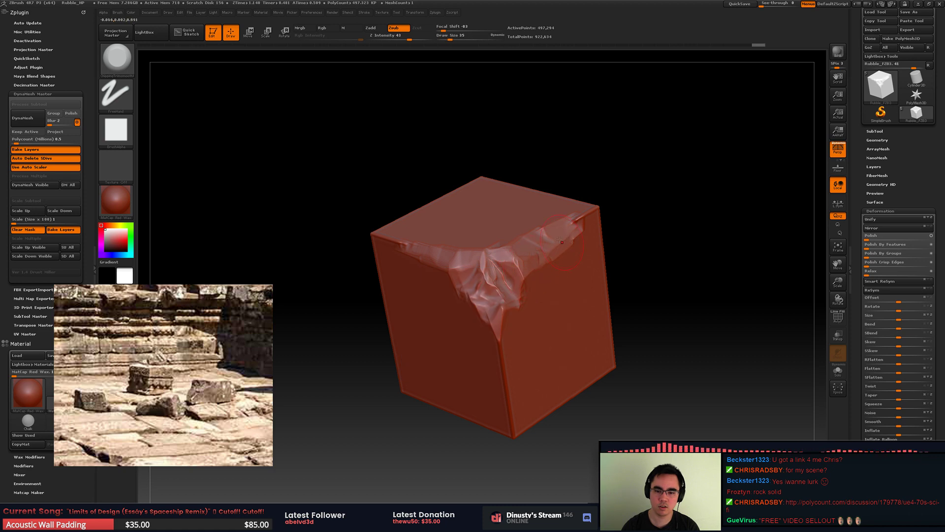
mouse_move(559, 240)
right_mouse_down()
mouse_move(527, 238)
mouse_move(521, 266)
right_mouse_up()
mouse_move(524, 276)
left_mouse_down()
mouse_move(513, 265)
mouse_move(525, 258)
left_mouse_up()
right_click_drag(484, 274, 512, 266)
left_click_drag(510, 261, 498, 294)
mouse_move(414, 268)
right_mouse_down("alt")
mouse_move(513, 268)
mouse_move(475, 281)
right_mouse_up("alt")
left_click_drag(448, 274, 428, 262)
right_click_drag(374, 298, 401, 321)
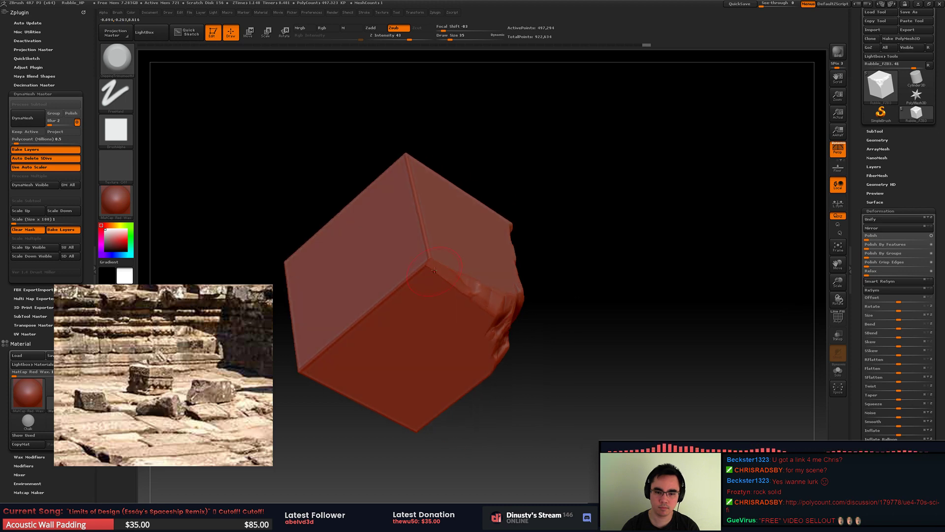
Step: Set the draw size to 44 and break off the next sharp corner and its adjoining edges
key("space")
left_click_drag(401, 320, 412, 320)
left_click_drag(433, 265, 369, 314)
mouse_move(370, 313)
right_mouse_down("alt")
mouse_move(456, 281)
mouse_move(424, 310)
right_mouse_up("alt")
mouse_move(433, 303)
left_mouse_down()
mouse_move(382, 349)
mouse_move(368, 348)
left_mouse_up()
mouse_move(368, 349)
right_mouse_down()
mouse_move(401, 247)
mouse_move(445, 275)
right_mouse_up()
key("space")
mouse_move(460, 303)
left_mouse_down()
mouse_move(438, 311)
mouse_move(416, 299)
left_mouse_up()
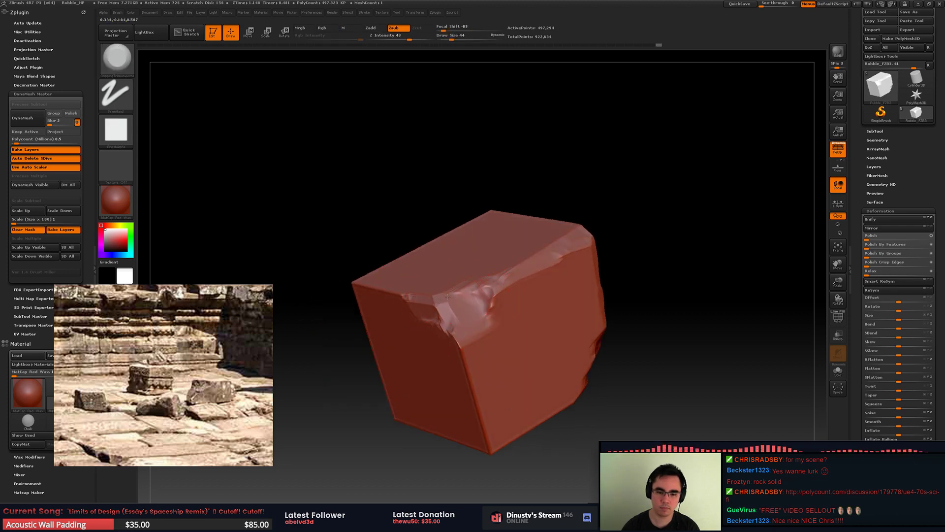
Step: Cut the second damaged corner back further and flatten its rough surface into the adjacent faces
mouse_move(448, 297)
right_mouse_down()
mouse_move(497, 300)
mouse_move(456, 295)
right_mouse_up()
left_click_drag(470, 298, 499, 317)
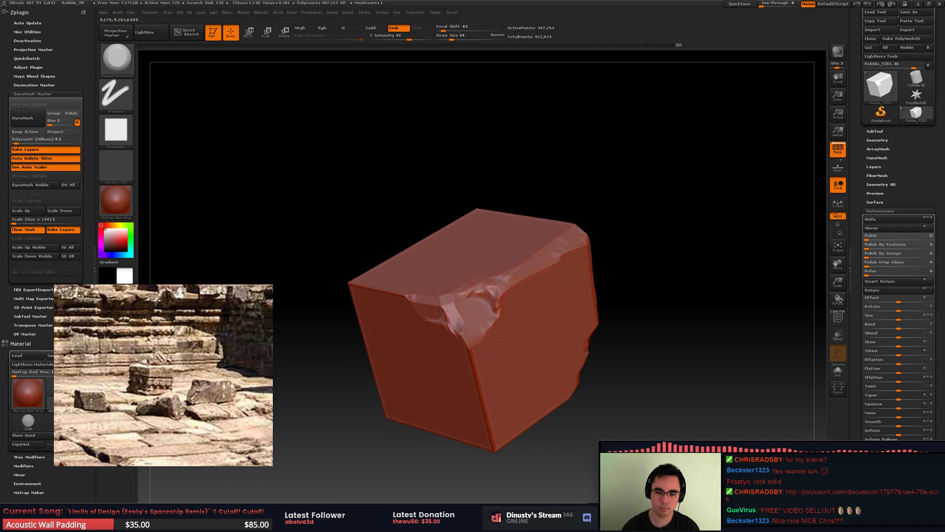
right_click_drag(469, 348, 471, 288)
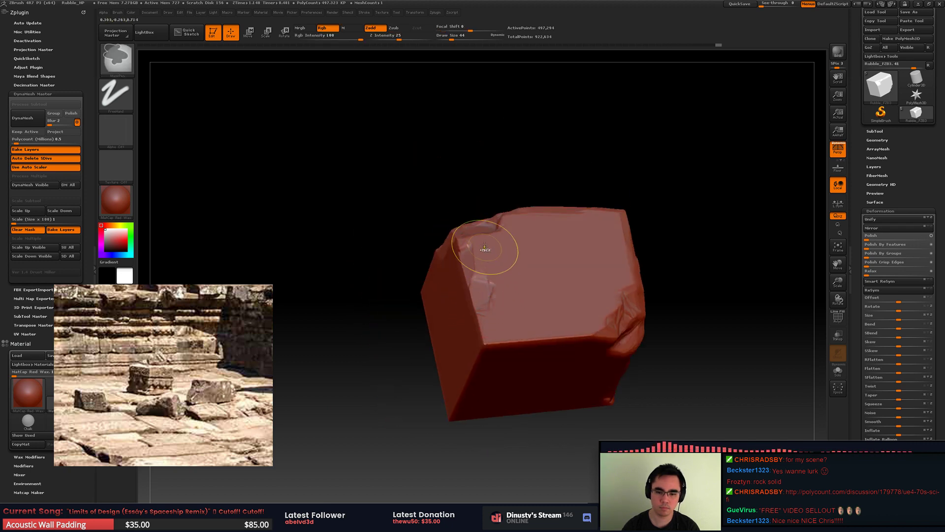
right_click_drag(484, 249, 397, 306)
left_click_drag(397, 305, 320, 321)
mouse_move(404, 303)
left_mouse_down()
mouse_move(458, 296)
mouse_move(444, 291)
mouse_move(433, 320)
left_mouse_up()
Step: Bevel another corner into angled facets and wear down the long edge leading away from it
key("f")
mouse_move(433, 315)
right_mouse_down()
mouse_move(419, 281)
mouse_move(443, 255)
mouse_move(427, 282)
right_mouse_up()
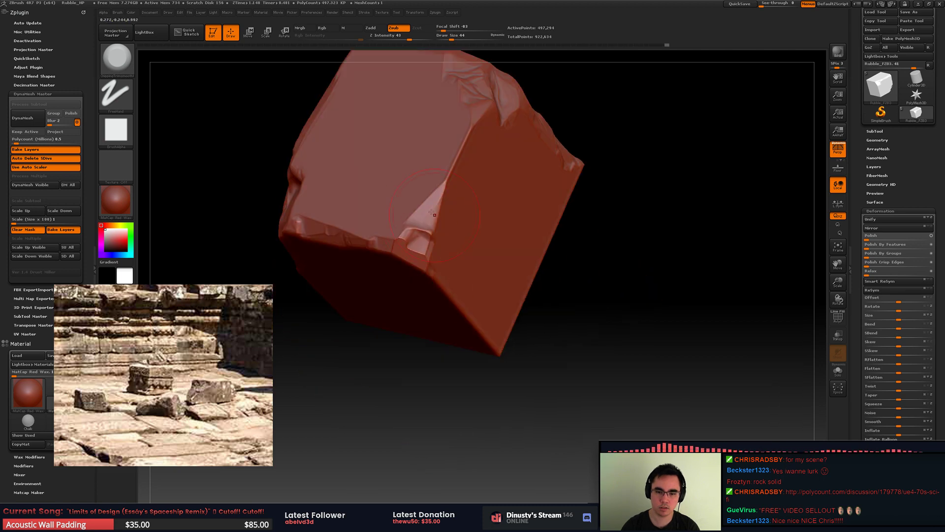
left_click_drag(432, 217, 459, 153)
right_click_drag(459, 153, 425, 220)
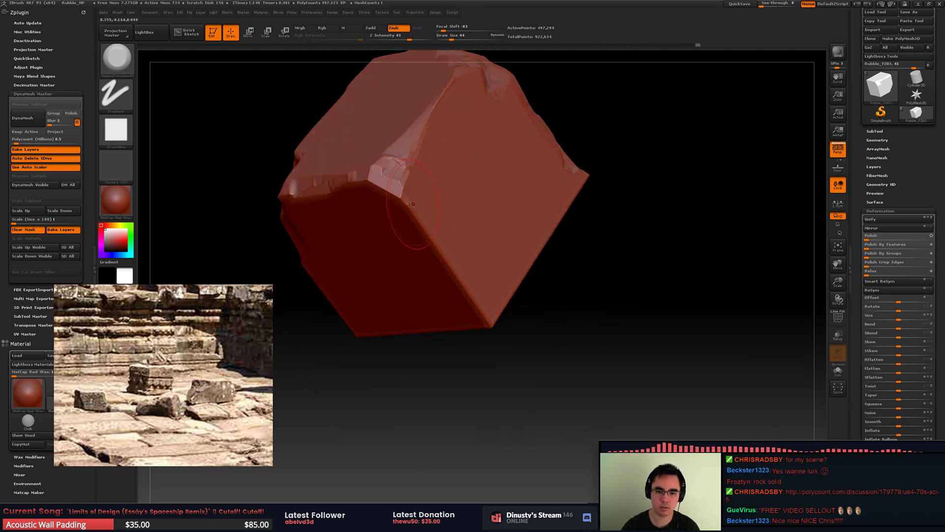
mouse_move(421, 226)
left_mouse_down()
mouse_move(402, 197)
mouse_move(448, 271)
left_mouse_up()
right_click_drag(450, 273, 443, 199)
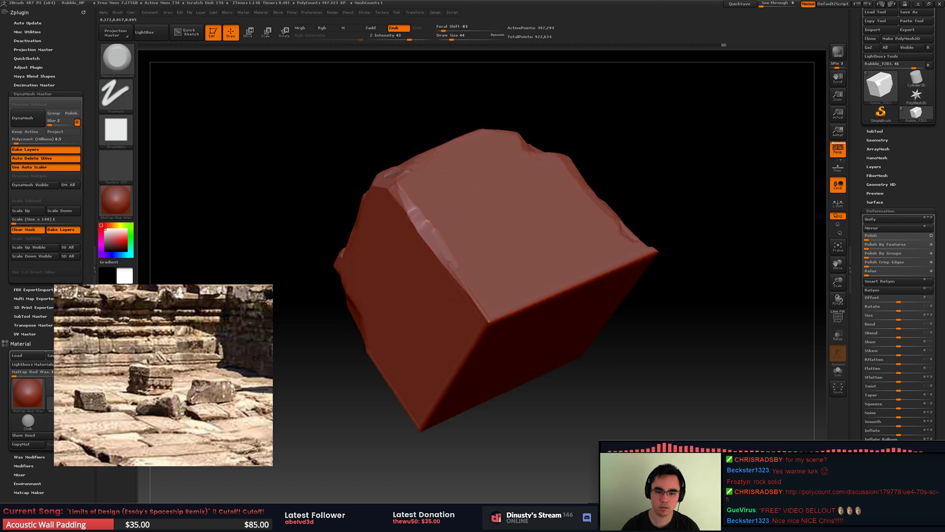
Step: Carve irregular chips along the straight edge between the newly bevelled corner and the neighbouring intact corner
mouse_move(456, 274)
left_mouse_down()
mouse_move(487, 324)
mouse_move(578, 271)
left_mouse_up()
right_click_drag(556, 270, 477, 263)
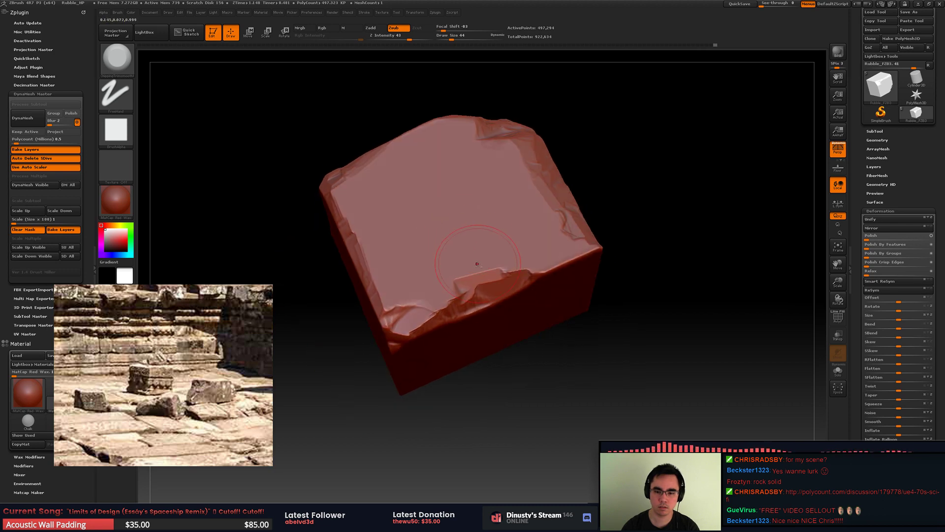
left_click_drag(464, 291, 525, 271)
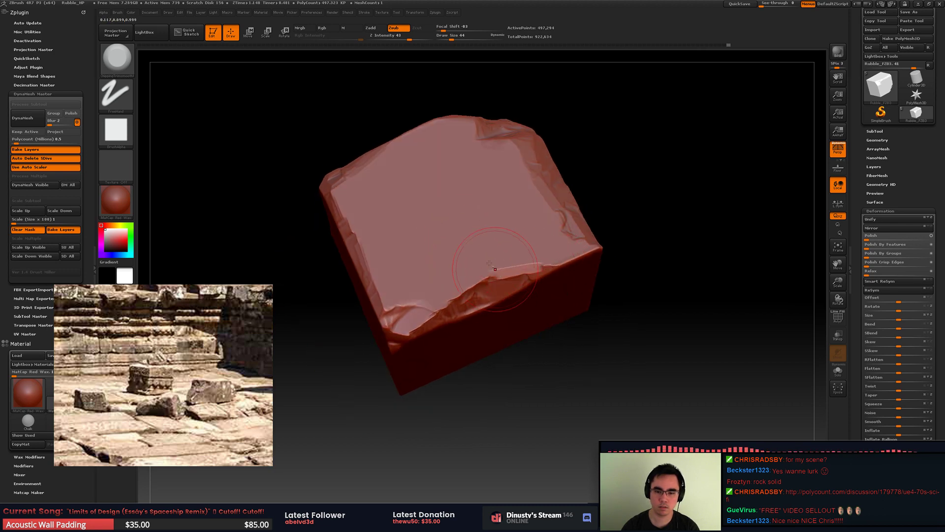
mouse_move(540, 274)
right_mouse_down("alt")
mouse_move(609, 186)
mouse_move(591, 138)
right_mouse_up("alt")
Step: Rough up the upright edge that descends from the chipped corner with short sculpting strokes
left_click_drag(469, 322, 469, 296)
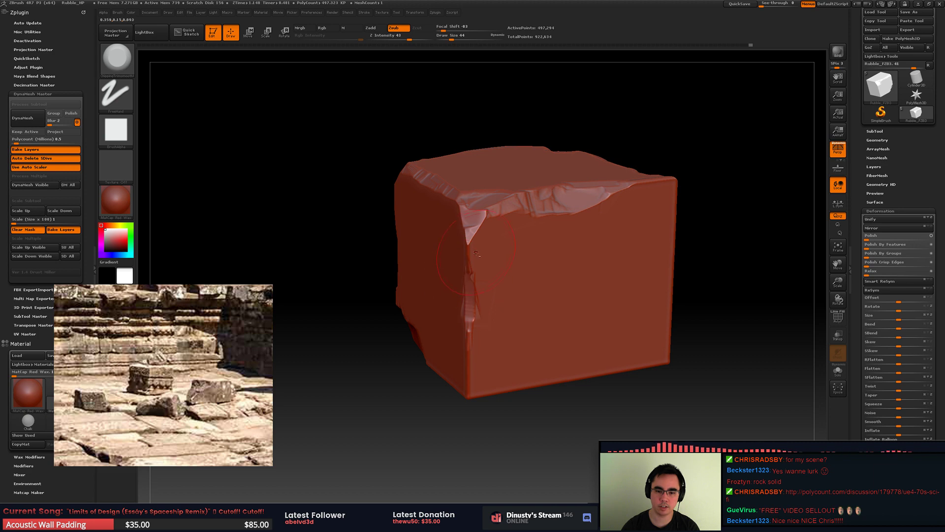
mouse_move(476, 253)
right_mouse_down("alt")
mouse_move(480, 168)
mouse_move(505, 111)
right_mouse_up("alt")
mouse_move(471, 271)
left_mouse_down()
mouse_move(475, 237)
mouse_move(477, 297)
mouse_move(457, 306)
mouse_move(475, 292)
left_mouse_up()
right_click_drag(582, 364, 535, 309, "alt")
right_click_drag(534, 309, 503, 283)
Step: Carve a rough recessed chip across the face next to the damaged edge and cut back the adjacent sharp corner
mouse_move(504, 282)
left_mouse_down()
mouse_move(472, 266)
mouse_move(540, 306)
left_mouse_up()
right_click_drag(527, 259, 423, 254)
left_click_drag(458, 282, 561, 276)
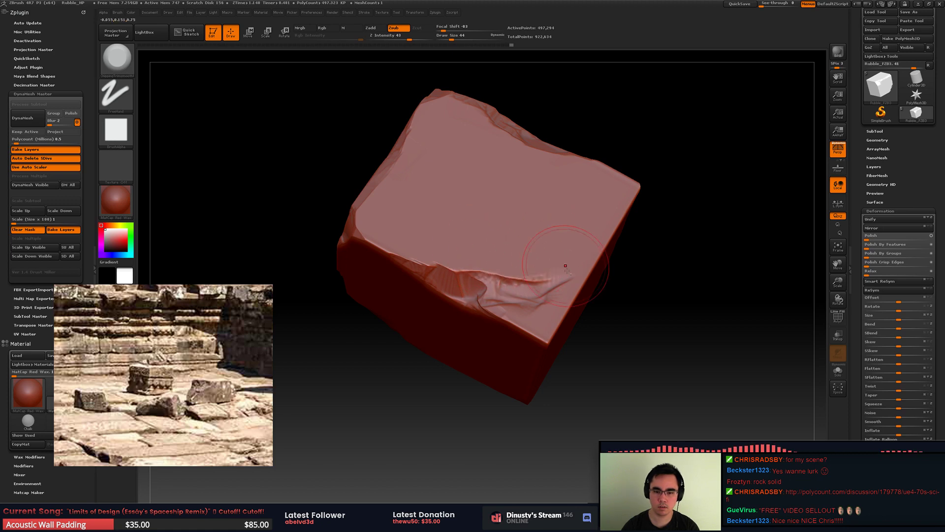
left_click_drag(542, 262, 487, 279)
right_click_drag(509, 226, 531, 282)
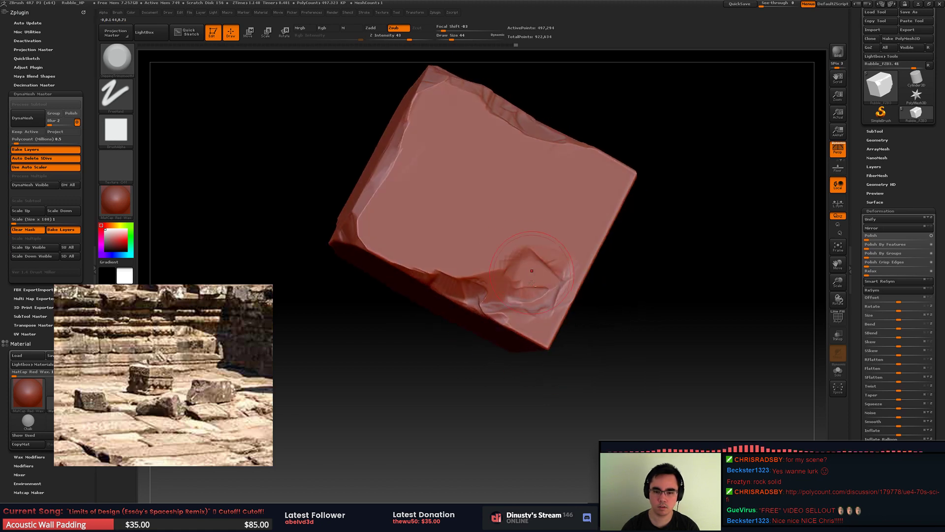
mouse_move(543, 325)
left_mouse_down()
mouse_move(522, 267)
mouse_move(534, 323)
left_mouse_up()
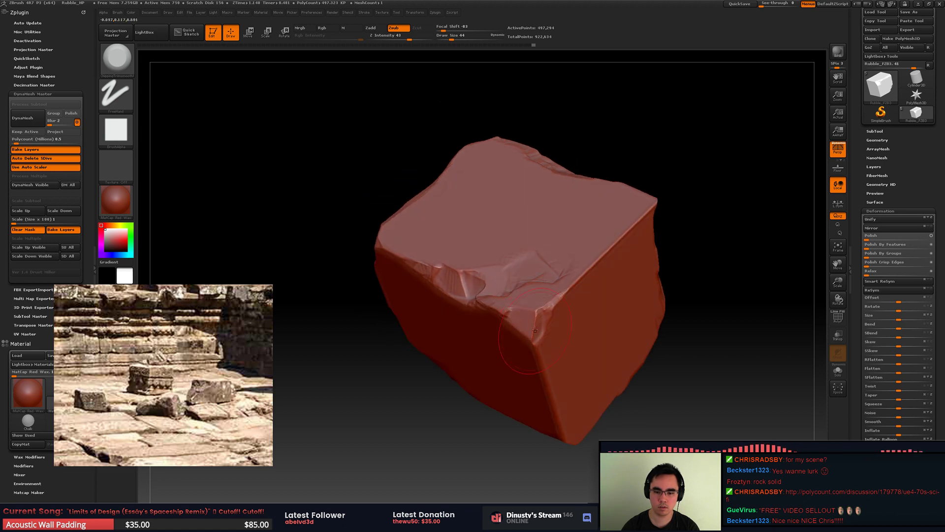
Step: Wear down the straight edge running from the freshly cut corner to the neighbouring corner into uneven facets
left_click_drag(605, 248, 646, 212)
right_click_drag(646, 211, 608, 246)
left_click_drag(608, 247, 655, 199)
right_click_drag(656, 197, 491, 223)
mouse_move(490, 222)
left_mouse_down()
mouse_move(517, 266)
mouse_move(616, 257)
mouse_move(629, 202)
mouse_move(529, 215)
mouse_move(547, 232)
mouse_move(532, 246)
mouse_move(510, 238)
mouse_move(574, 257)
mouse_move(609, 179)
mouse_move(520, 256)
mouse_move(497, 247)
mouse_move(566, 221)
left_mouse_up()
left_click_drag(657, 231, 657, 189)
left_click_drag(544, 224, 554, 217)
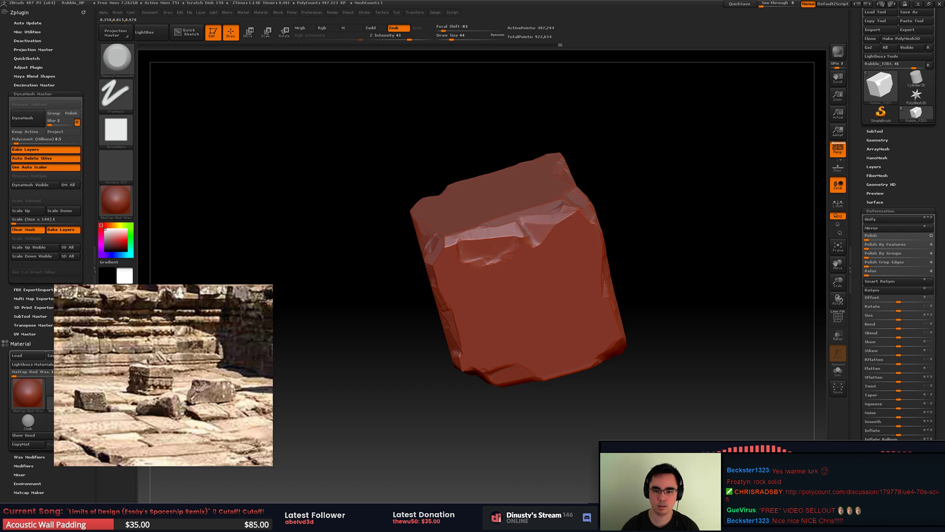
left_click_drag(573, 185, 469, 213)
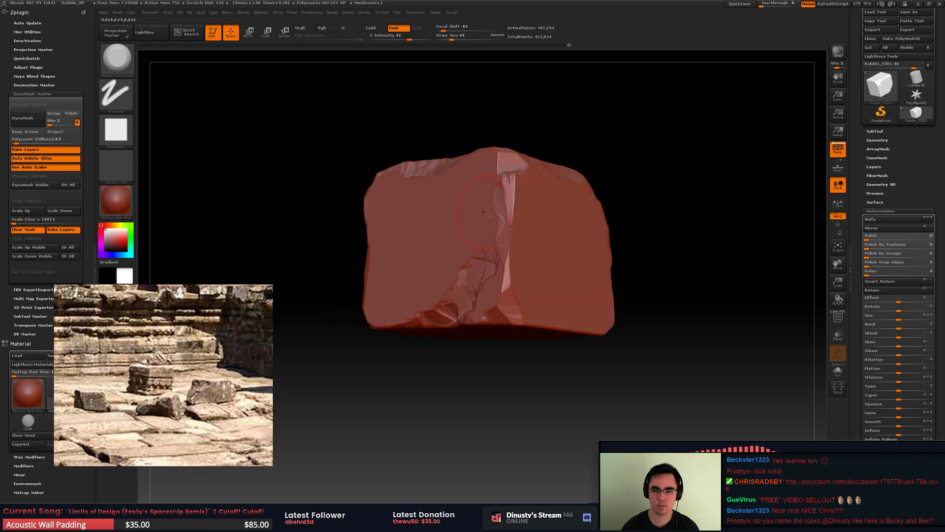
Step: Duplicate the sculpted block as a separate subtool
right_click_drag(516, 172, 472, 246, "ctrl")
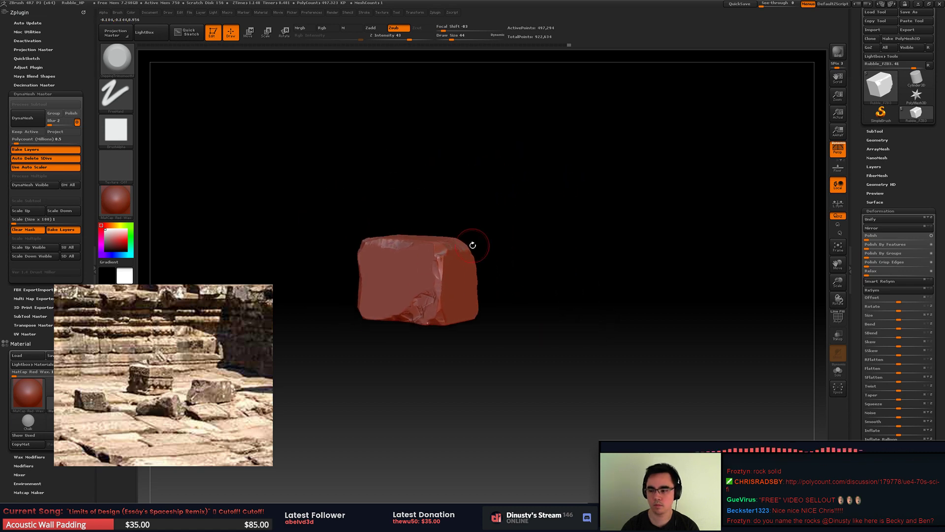
left_click_drag(473, 245, 551, 247)
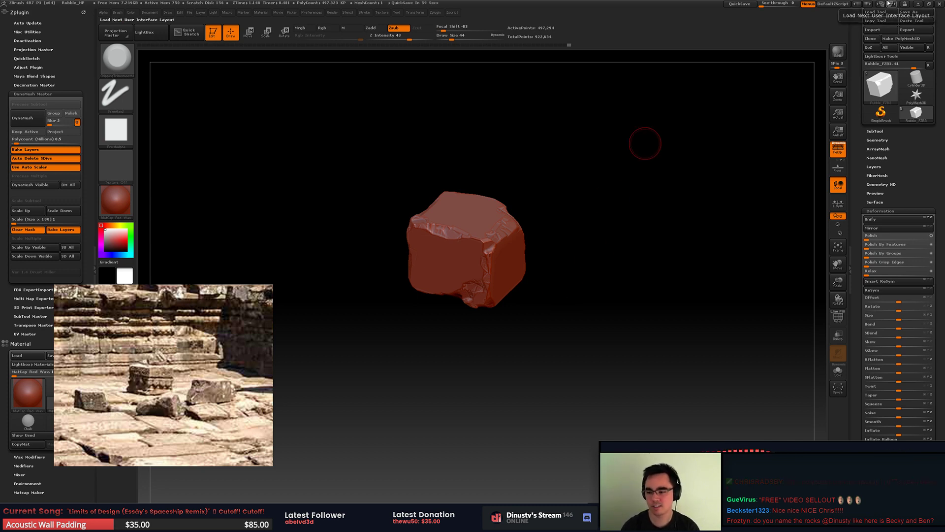
mouse_move(543, 237)
left_mouse_down("alt")
mouse_move(626, 255)
mouse_move(580, 227)
mouse_move(570, 274)
left_mouse_up("alt")
mouse_move(570, 274)
right_mouse_down()
mouse_move(591, 246)
mouse_move(591, 281)
right_mouse_up()
left_click_drag(503, 237, 520, 221)
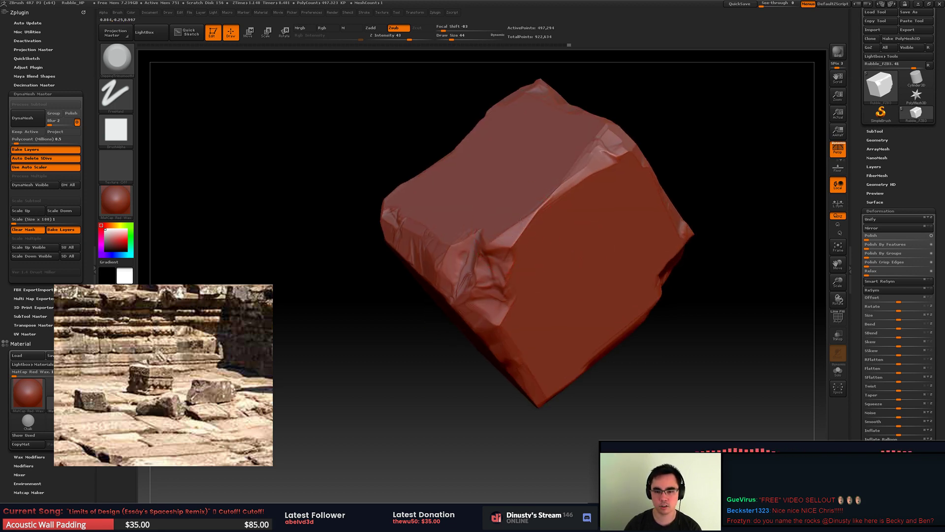
right_click_drag(644, 181, 634, 184, "alt")
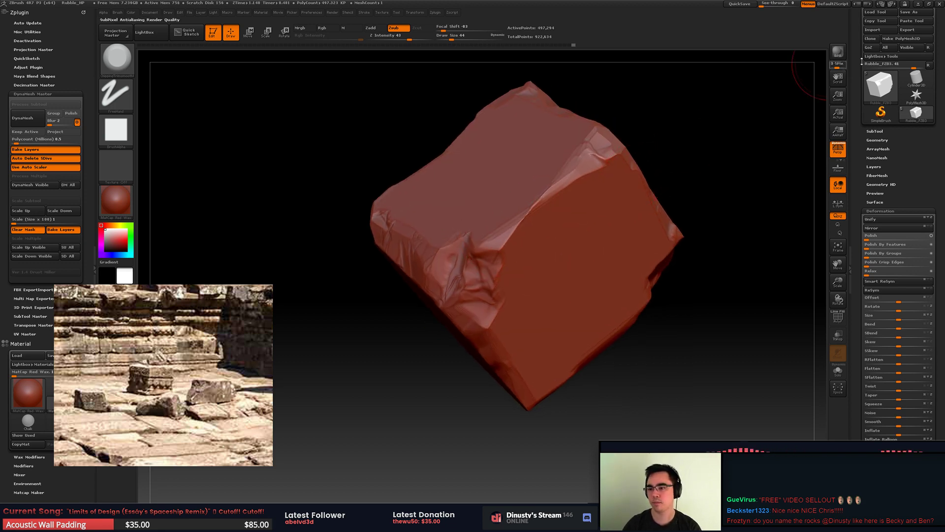
left_click(876, 131)
mouse_move(881, 147)
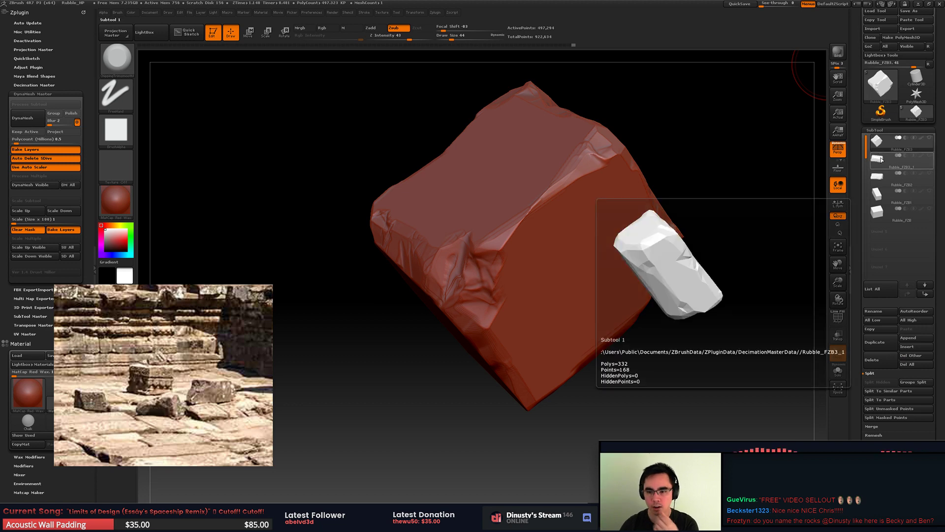
left_click(875, 342)
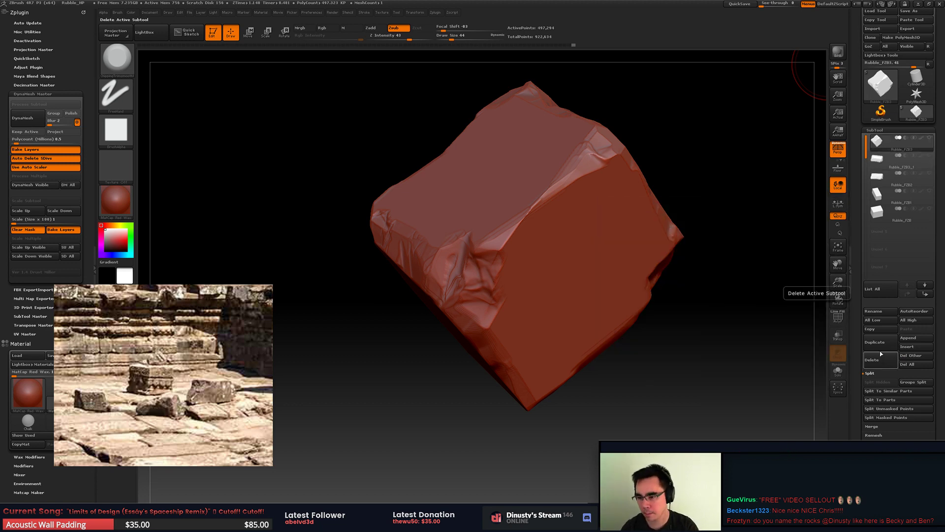
Step: Pre-process the duplicated block in Decimation Master and decimate it at about 3.44 %
left_click(38, 85)
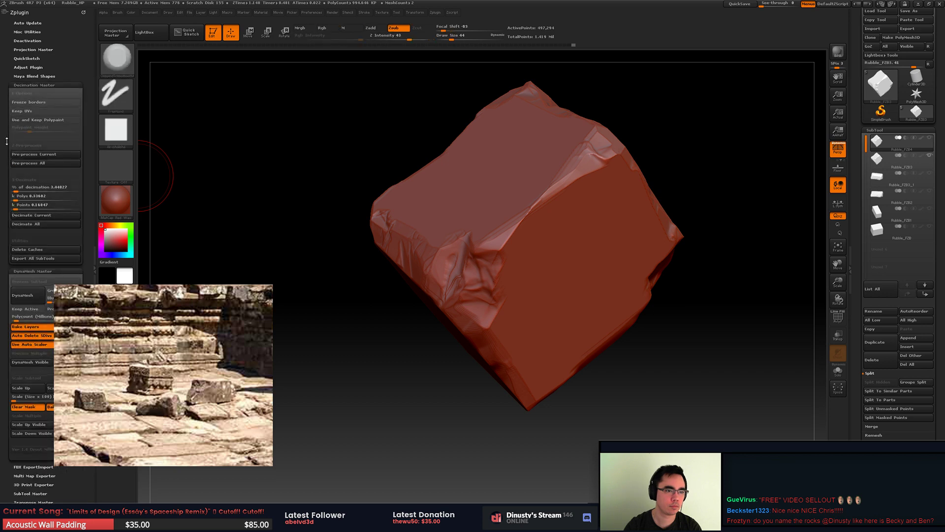
scroll(22, 111, "down", 2)
left_click(24, 114)
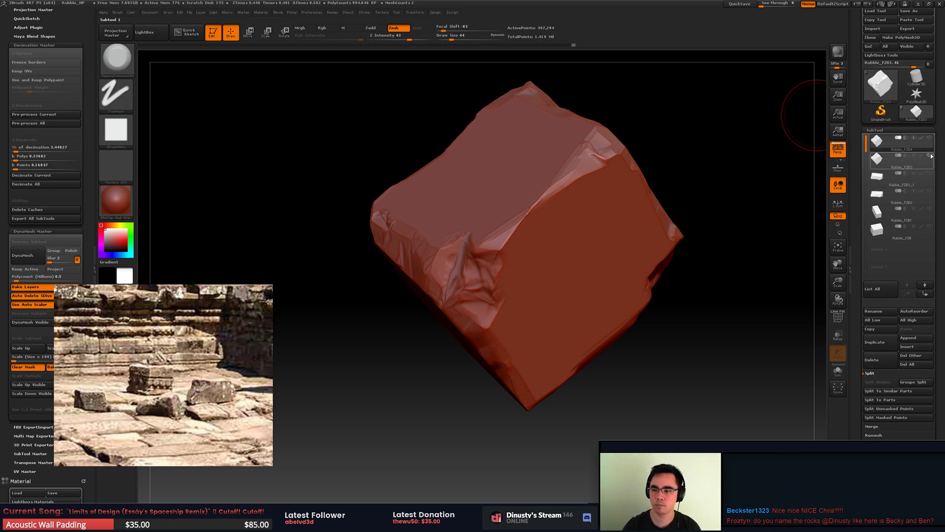
left_click_drag(2, 150, 2, 133)
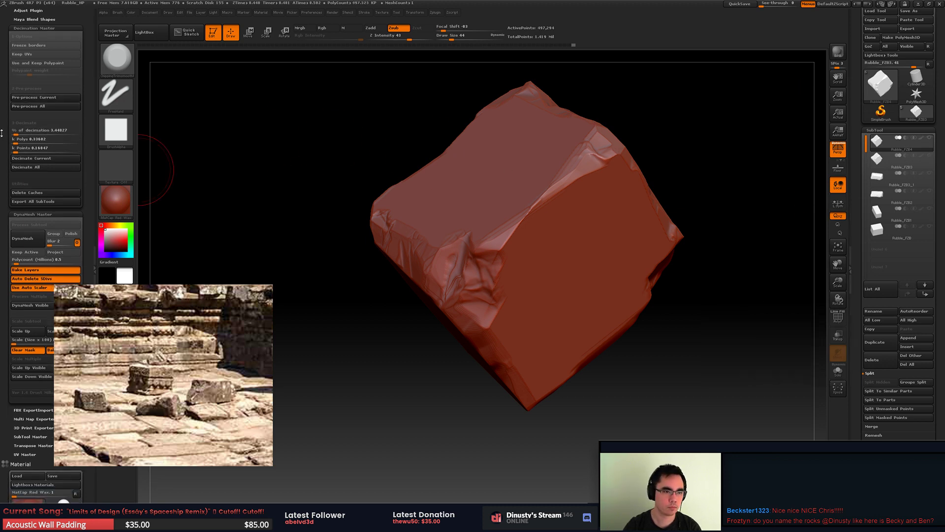
left_click(51, 214)
left_click(52, 212)
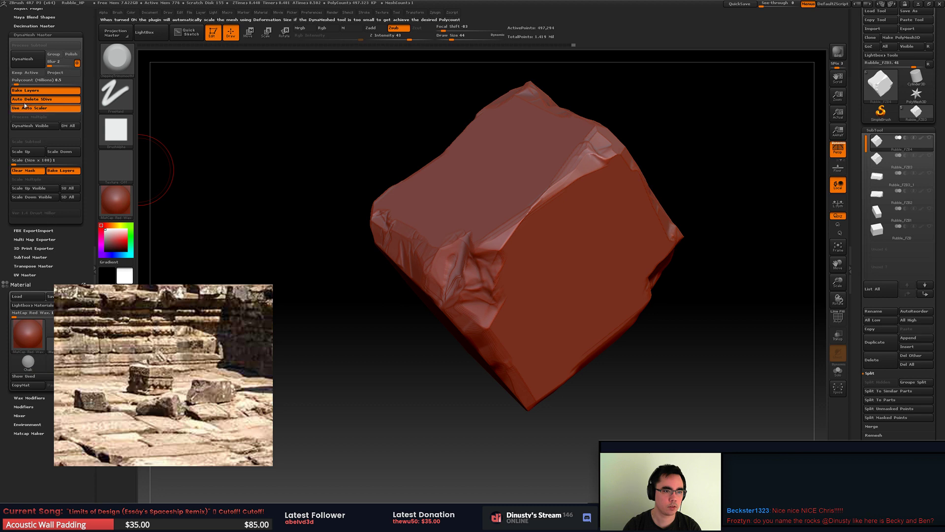
left_click(34, 26)
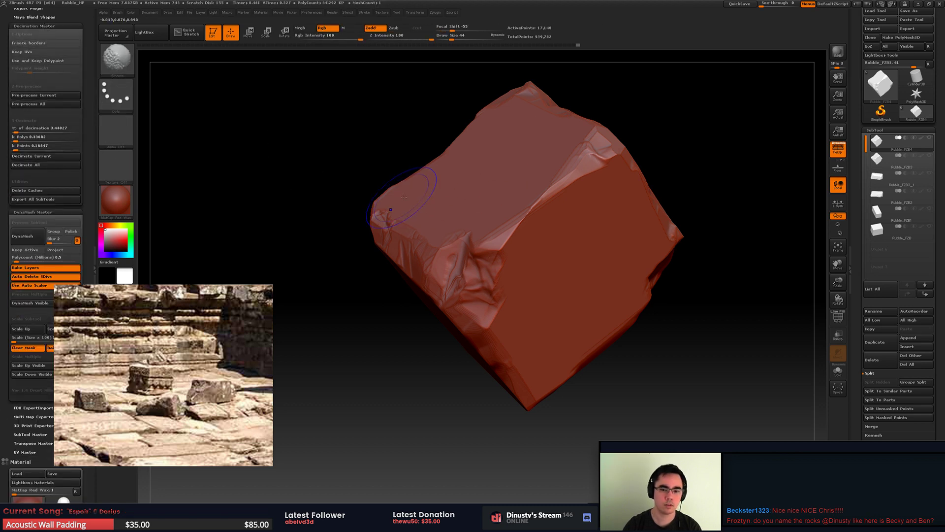
left_click(47, 95)
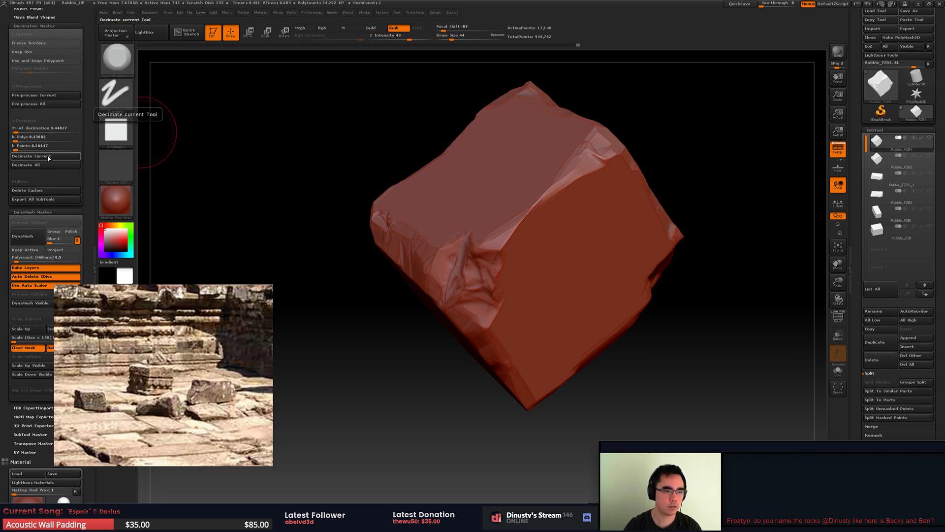
left_click(53, 157)
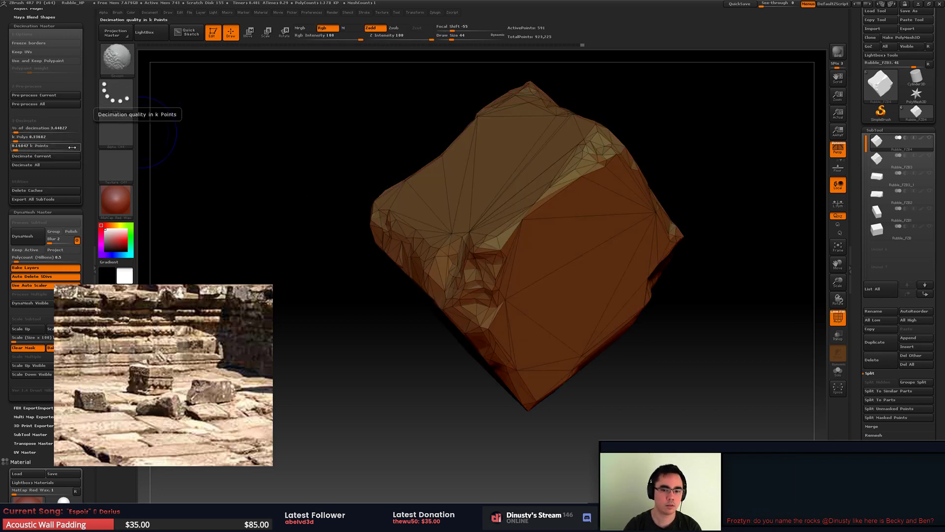
Step: Pre-process the reduced block again and try decimating it further at about 25 % and about 17 %
left_click(49, 95)
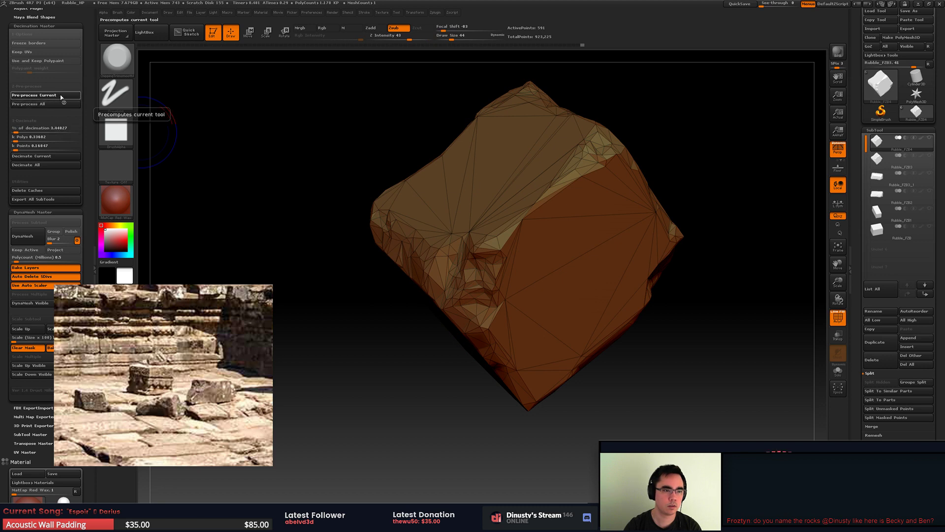
left_click(62, 156)
left_click_drag(15, 131, 29, 131)
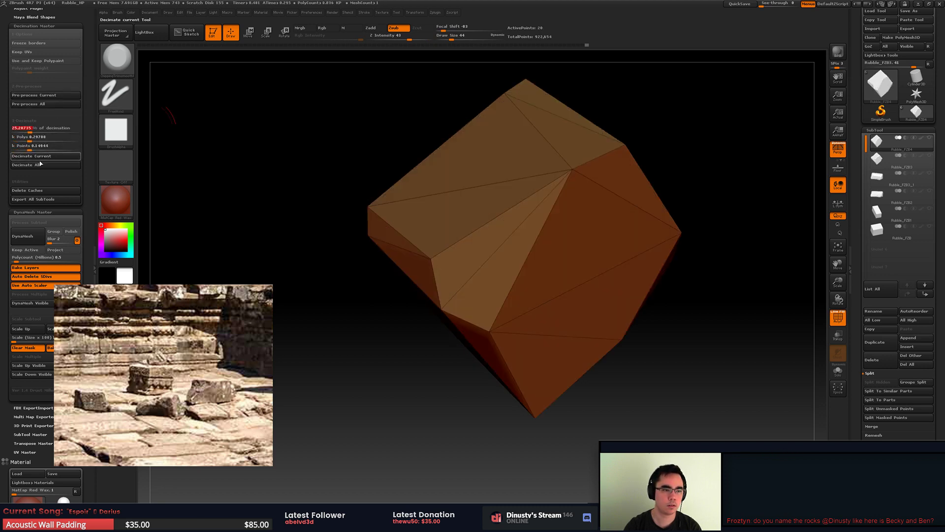
left_click(39, 157)
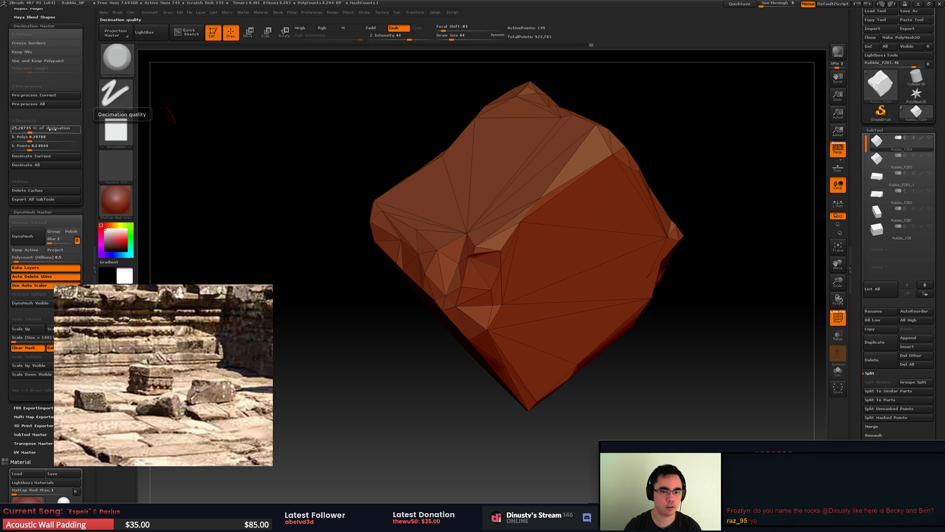
left_click_drag(31, 129, 23, 130)
left_click(49, 156)
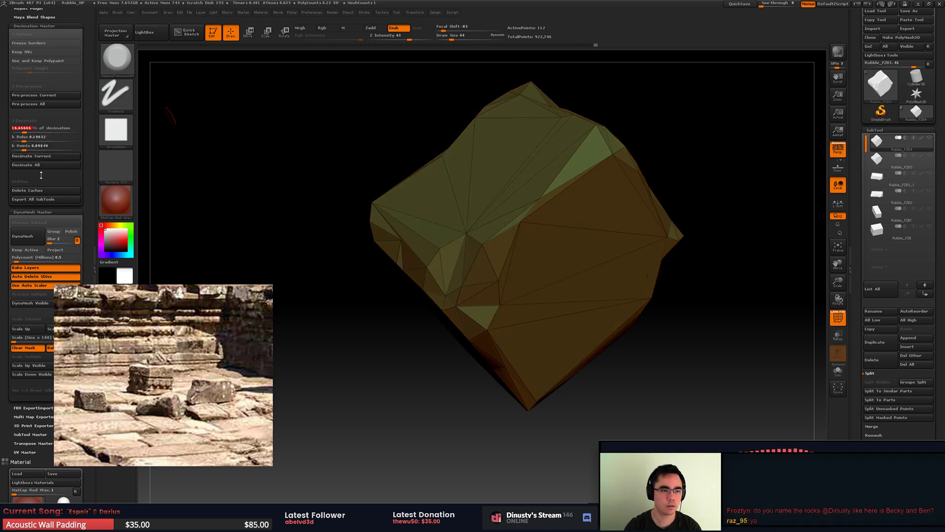
left_click(46, 156)
Step: Undo all the decimations of the duplicated block back to its high-poly sculpt and hide the wireframe
left_click_drag(254, 152, 521, 137)
right_click_drag(443, 188, 488, 206, "ctrl")
key("ctrl+z")
key("ctrl+z")
key("ctrl+z")
key("ctrl+z")
key("ctrl+z")
key("ctrl+z")
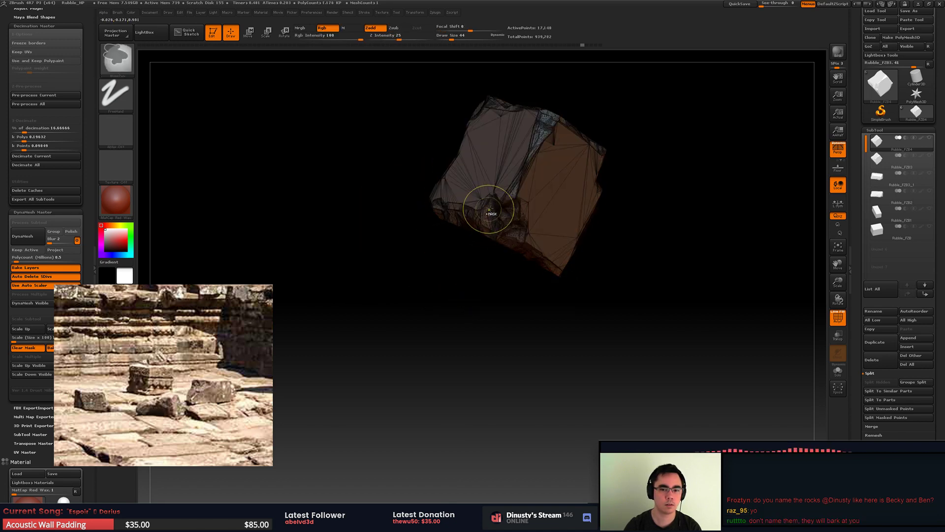
key("ctrl+z")
key("ctrl+z")
key("ctrl+z")
key("ctrl+z")
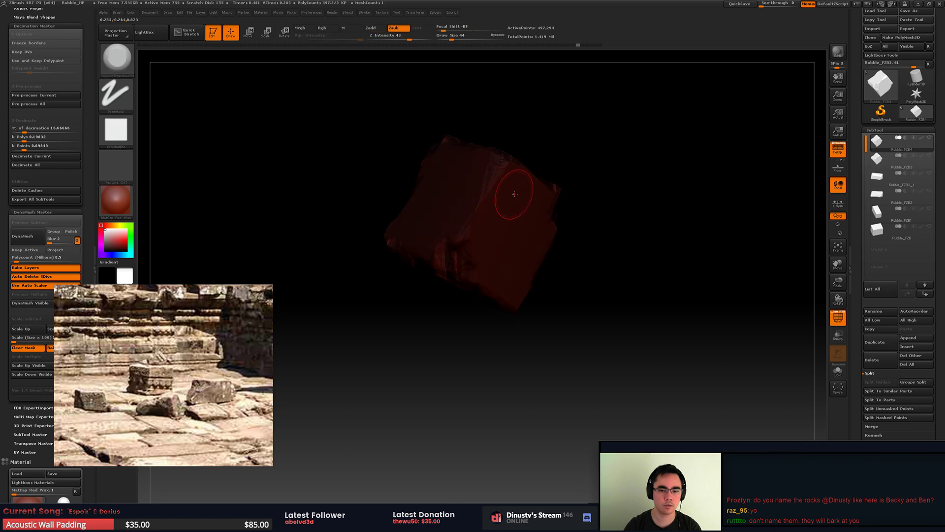
key("shift+f")
right_click_drag(513, 196, 543, 156)
key("shift+f")
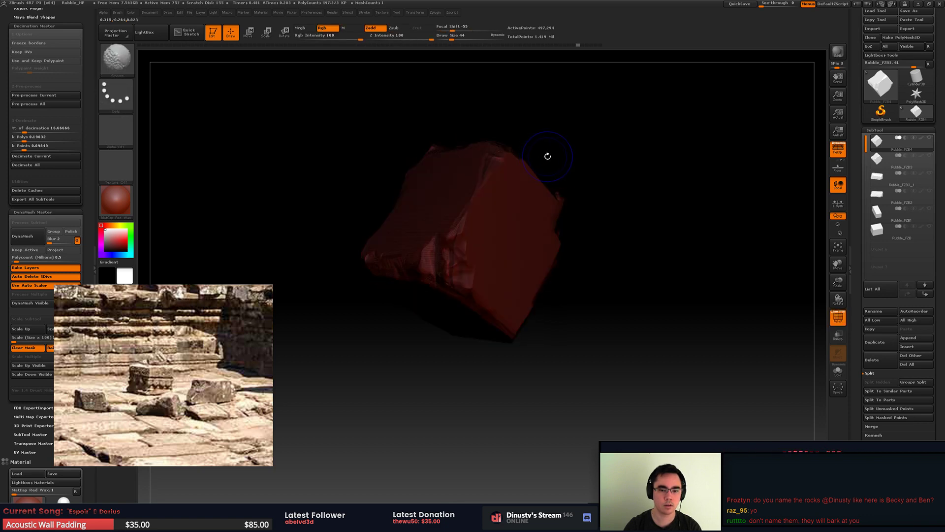
Step: Apply ClayPolish to the high-poly duplicate of the block
left_click(880, 130)
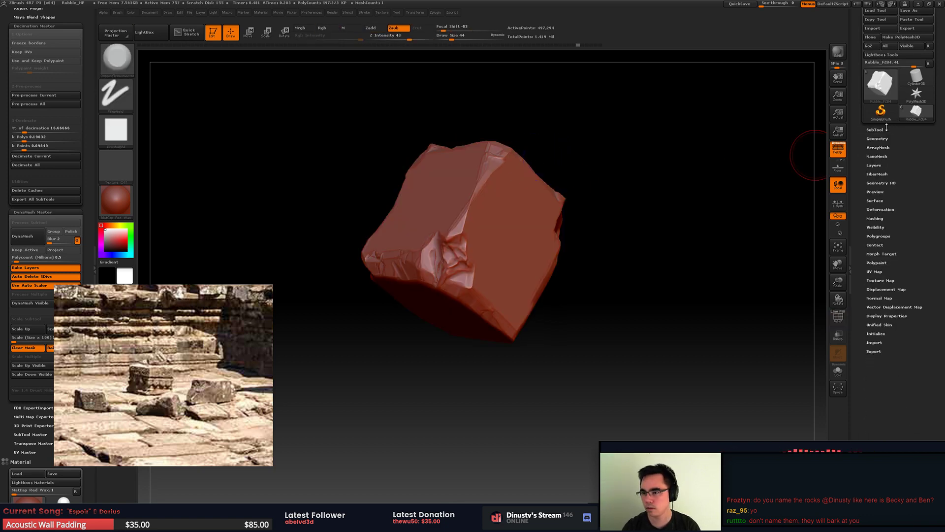
left_click(875, 130)
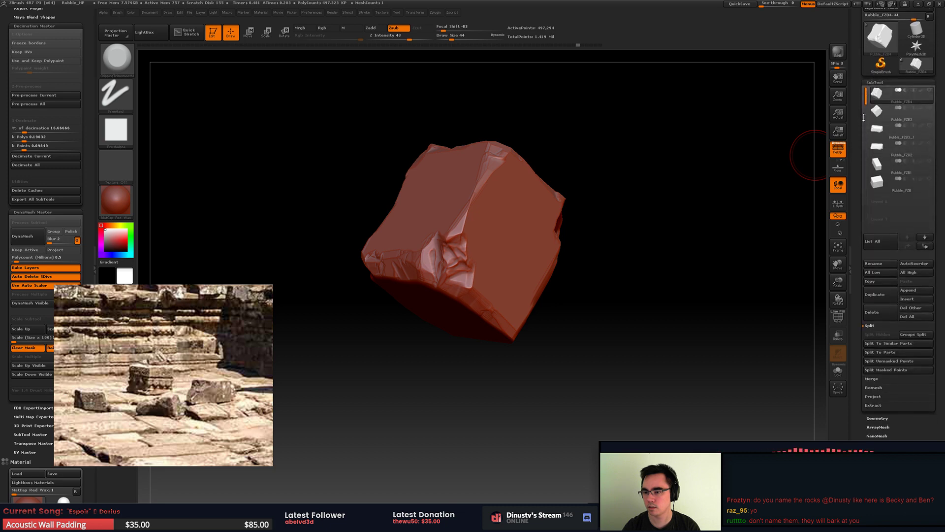
left_click_drag(881, 427, 881, 425)
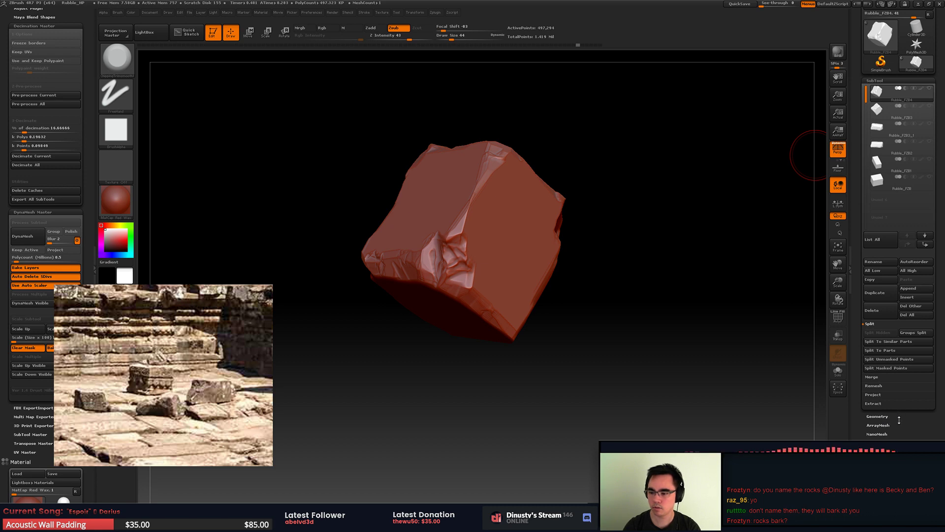
left_click(882, 416)
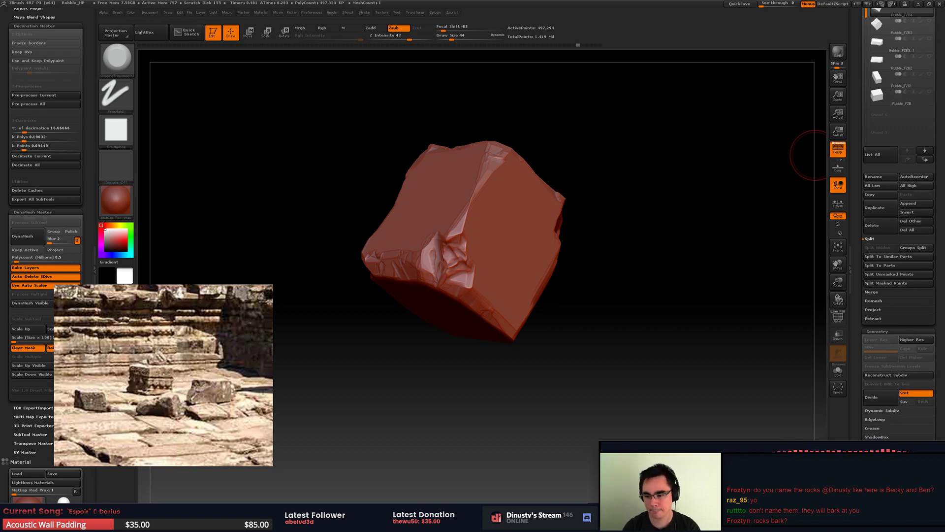
left_click_drag(858, 452, 859, 413)
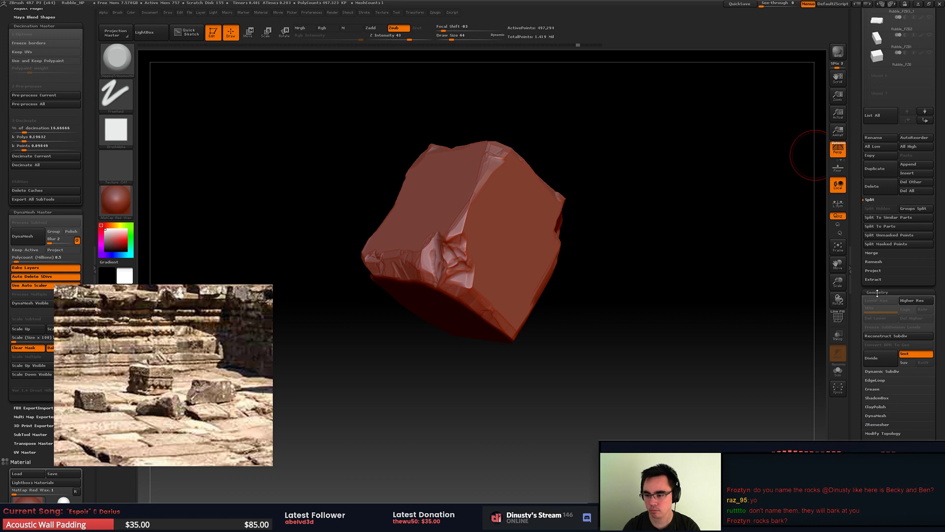
scroll(882, 292, "down", 10)
scroll(865, 335, "up", 5)
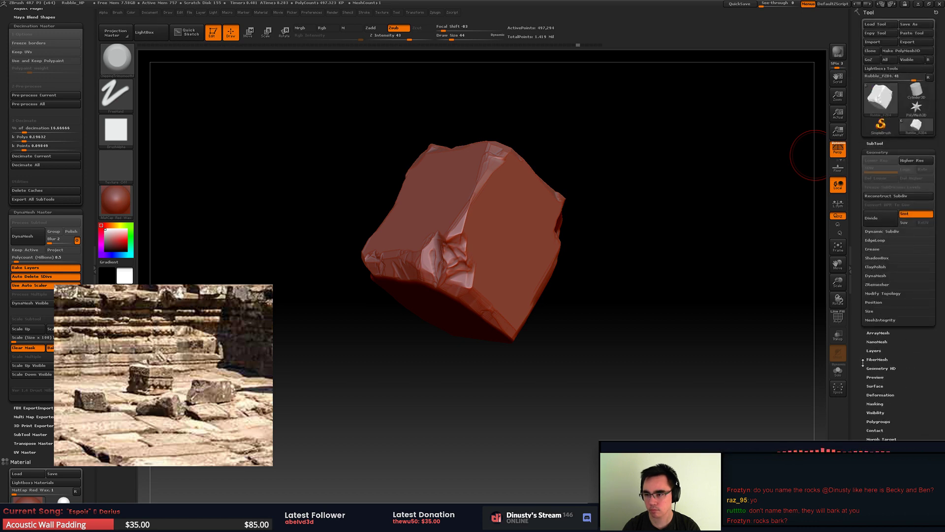
left_click(886, 267)
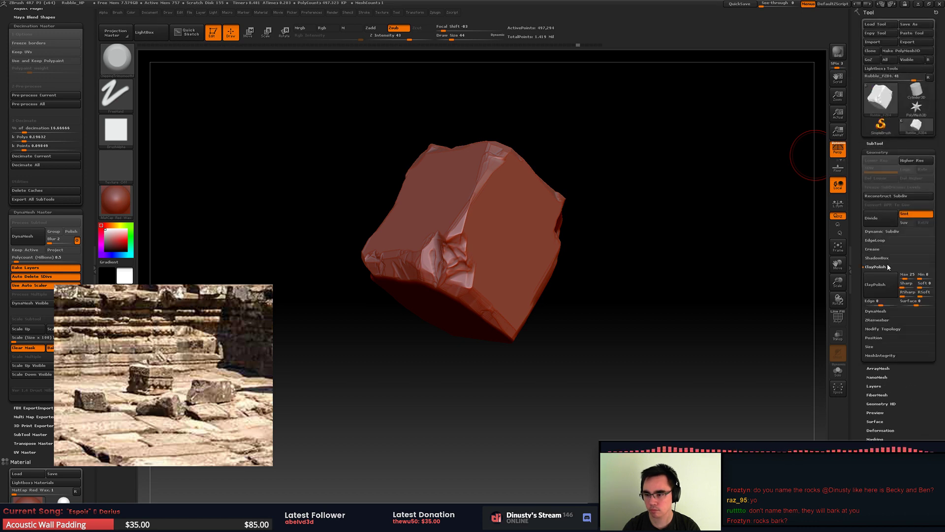
left_click(889, 294)
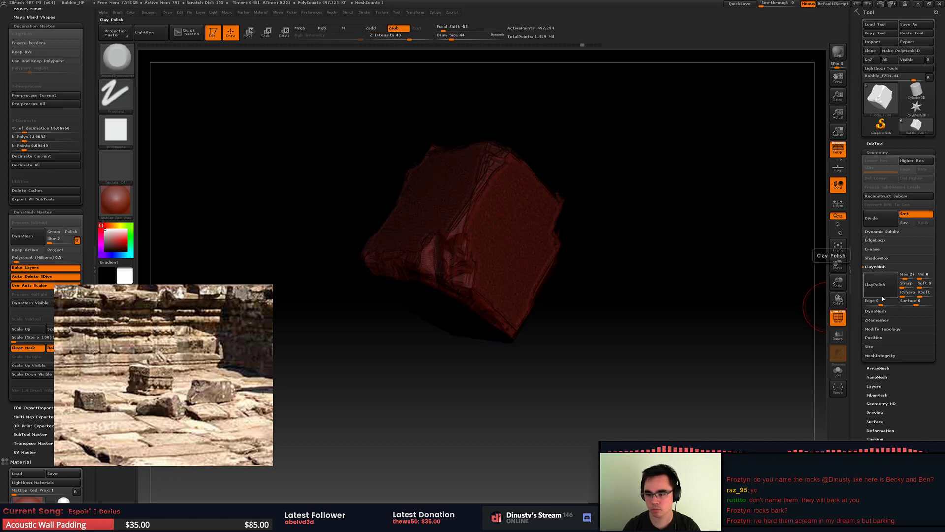
Step: Pre-process the polished high-poly duplicate in Decimation Master and decimate it at about 17 %, checking the result with the wireframe shown
key("shift+f")
right_click_drag(566, 287, 585, 250, "ctrl")
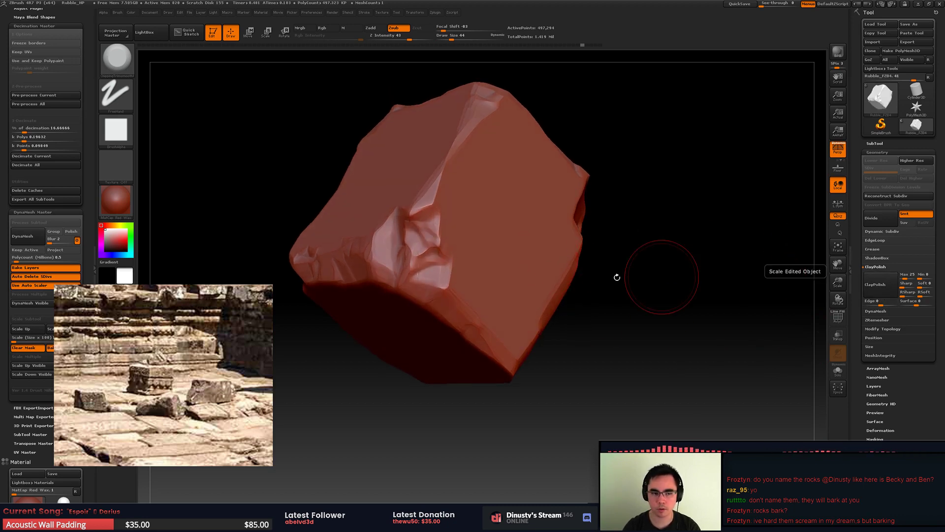
left_click(46, 95)
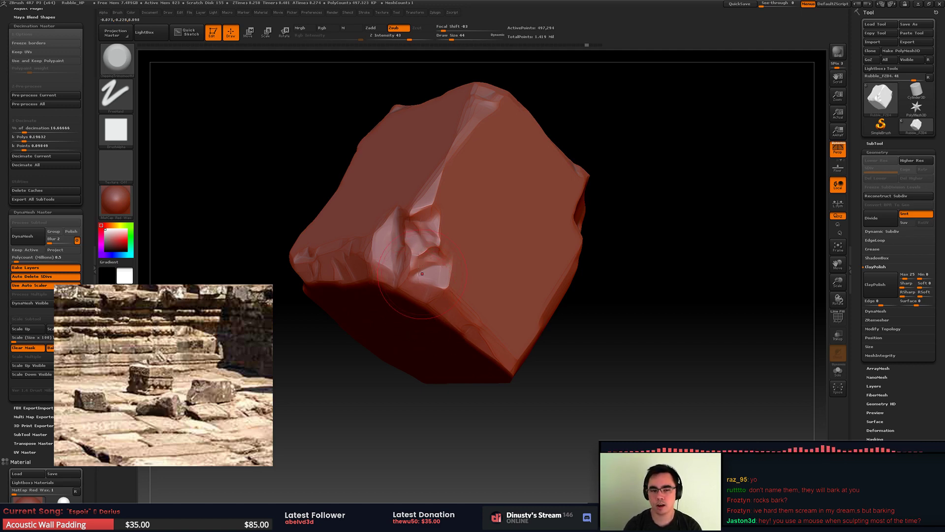
key("shift+f")
key("shift+f")
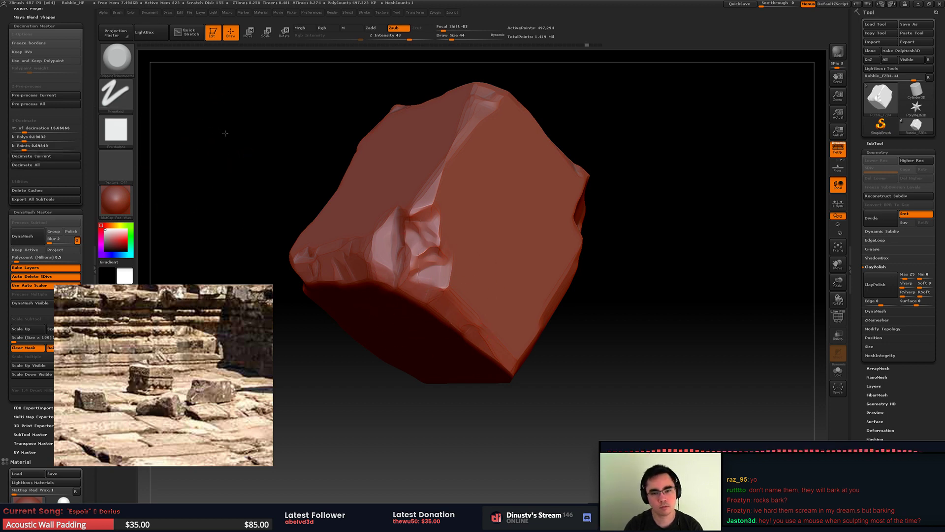
mouse_move(226, 131)
left_mouse_down()
mouse_move(228, 143)
mouse_move(240, 130)
mouse_move(222, 148)
mouse_move(237, 123)
left_mouse_up()
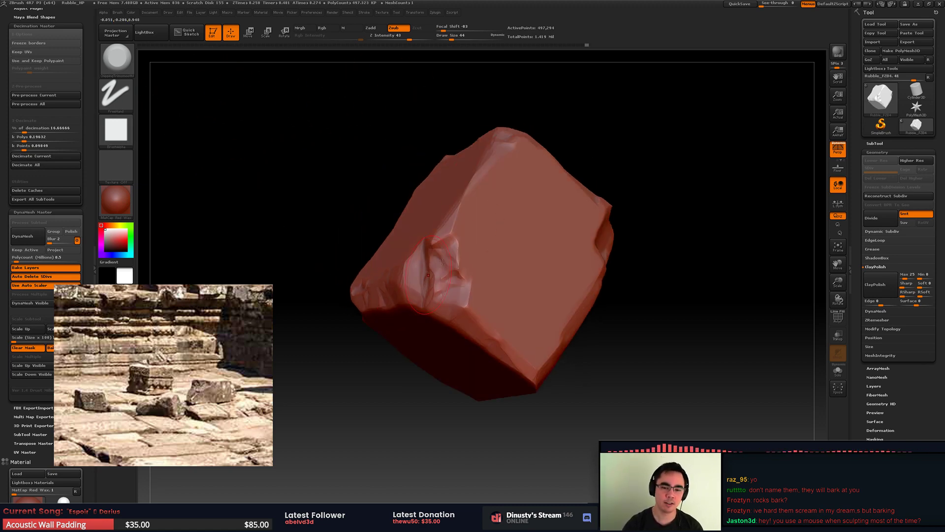
left_click_drag(205, 148, 226, 143)
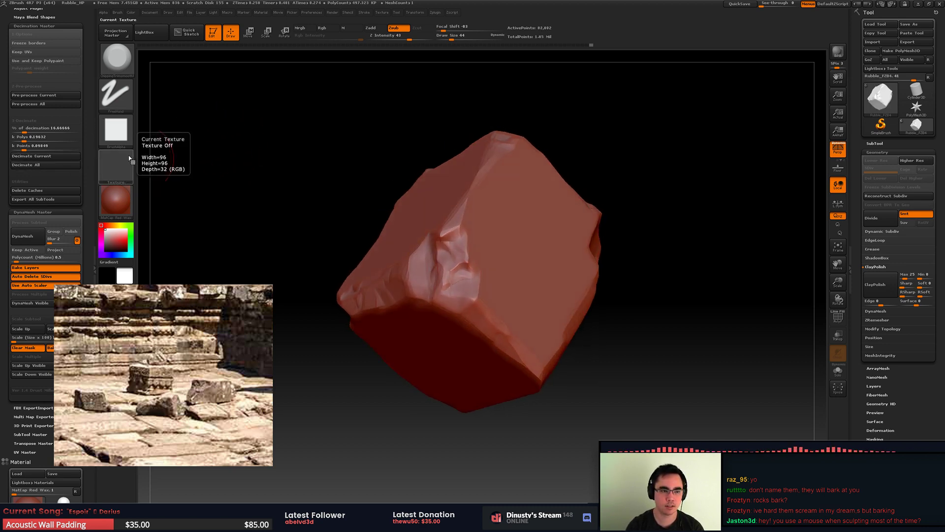
key("shift+f")
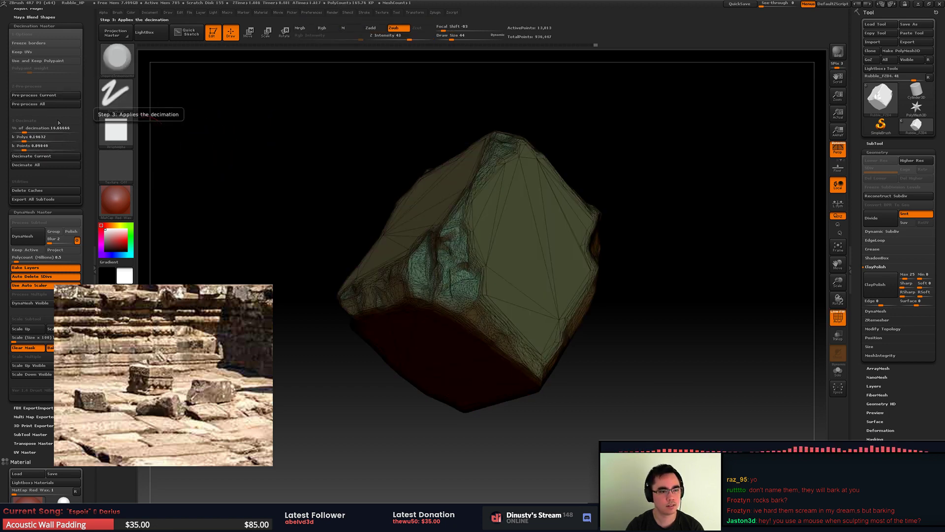
Step: Decimate the duplicate further, first at about 17 % and again at about 8.6 %
left_click(55, 156)
left_click(20, 132)
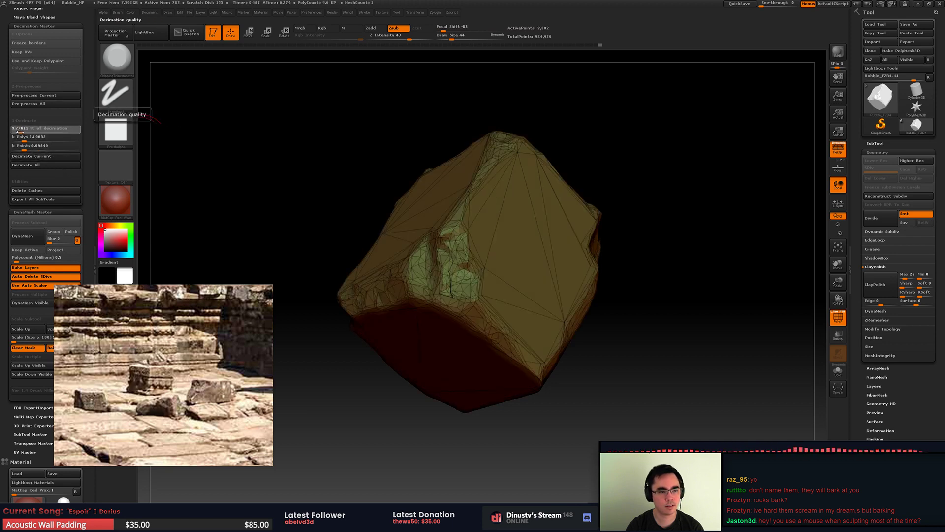
left_click(46, 156)
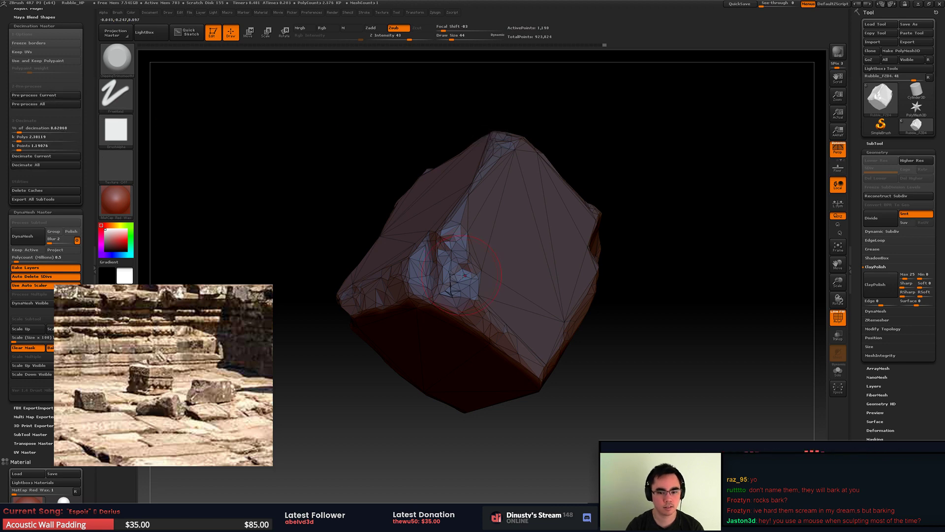
Step: Smooth a small spot in the chipped corner of the reduced block with a smaller brush and pre-process the block again for decimation
right_click_drag(463, 276, 402, 337, "ctrl")
key("space")
left_click(432, 289)
mouse_move(428, 301)
left_mouse_down("shift")
mouse_move(432, 276)
mouse_move(433, 296)
left_mouse_up("shift")
right_click_drag(465, 181, 422, 214, "ctrl")
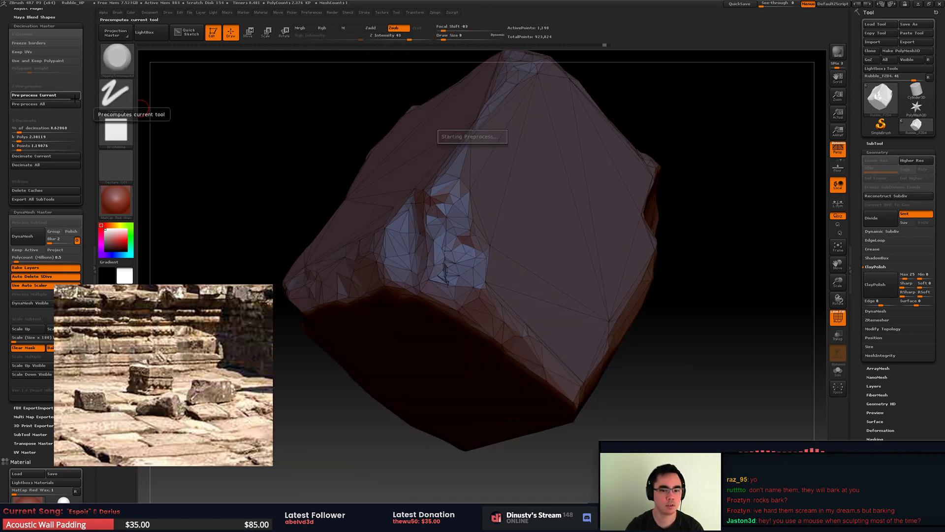
left_click(58, 160)
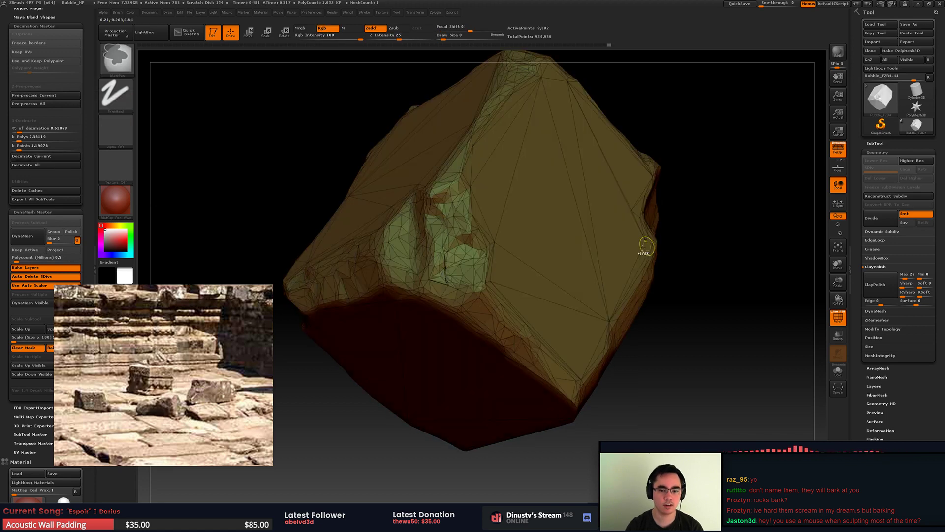
Step: Undo the block's smoothing and decimations back to its high-poly sculpt and hide the wireframe
key("ctrl+z")
key("shift+f")
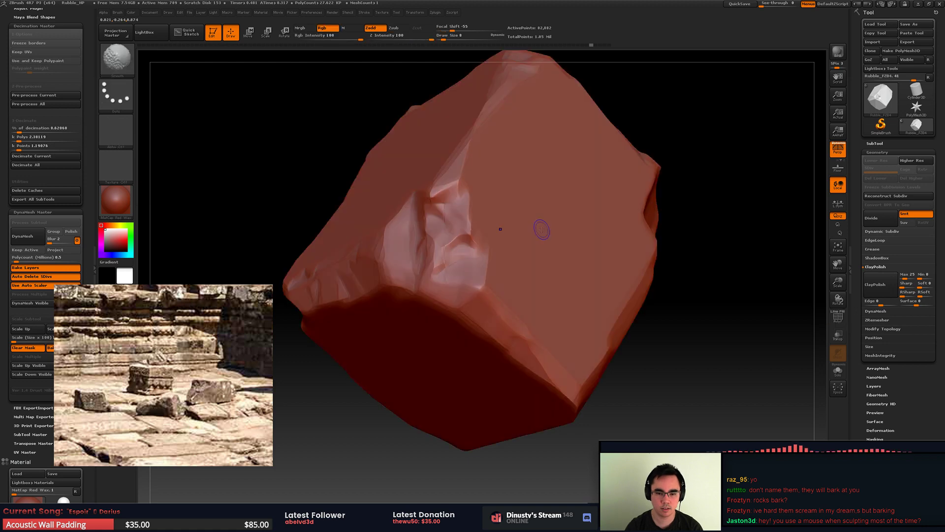
key("ctrl+z")
key("shift+f")
key("ctrl")
key("ctrl")
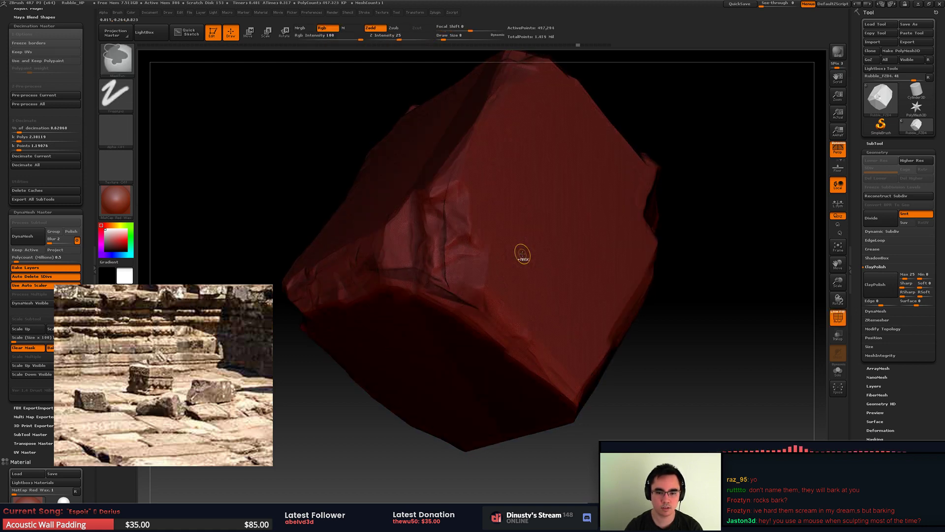
key("ctrl")
right_click_drag(522, 253, 514, 288)
key("shift+f")
mouse_move(514, 288)
right_mouse_down()
mouse_move(490, 252)
mouse_move(291, 275)
right_mouse_up()
key("shift+f")
key("shift+f")
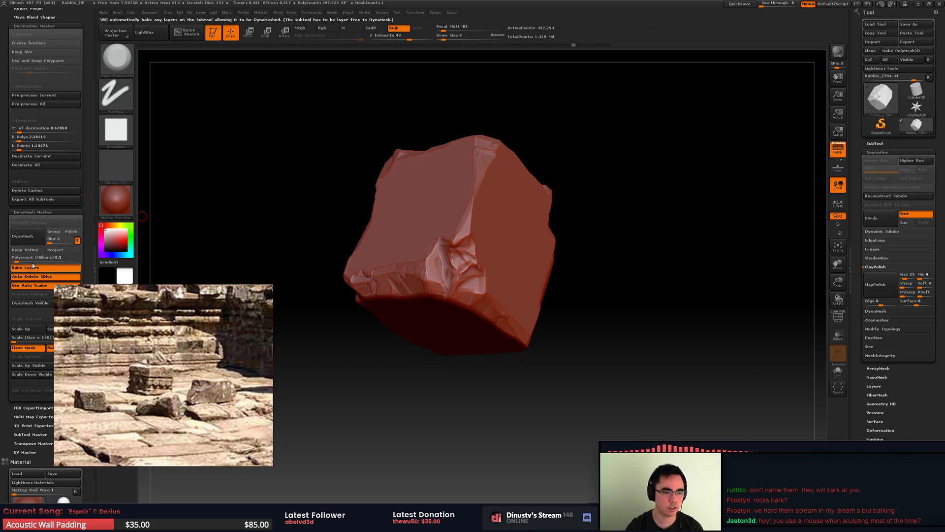
Step: Rebuild the high-poly block with DynaMesh Master at a polycount of 0.5 million
left_click(36, 238)
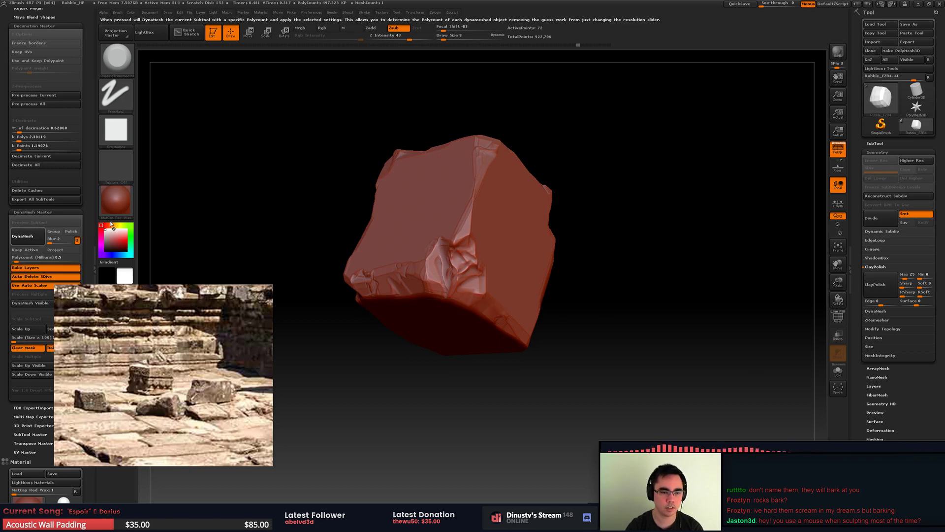
right_click_drag(398, 238, 507, 216)
key("shift+f")
key("shift+f")
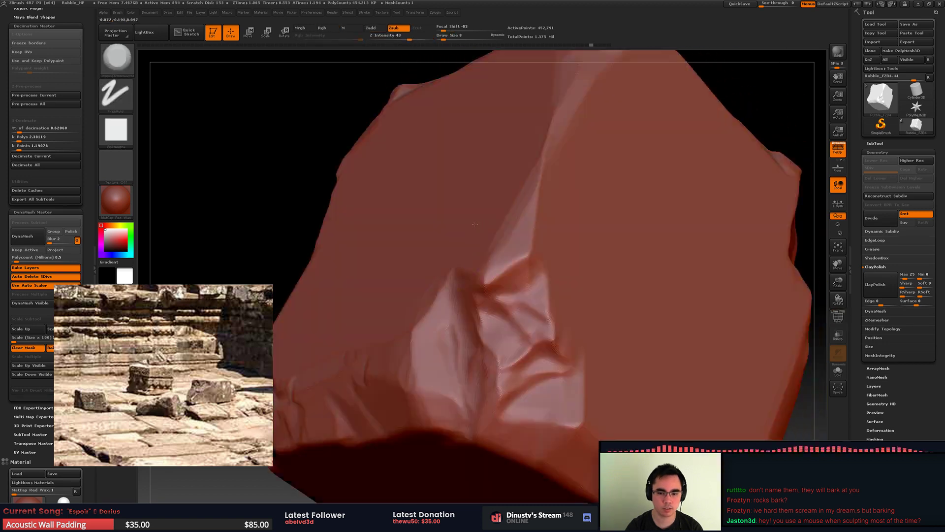
Step: Pre-process the rebuilt block in Decimation Master and decimate it at about 8.6 %
right_click_drag(384, 232, 290, 197, "alt")
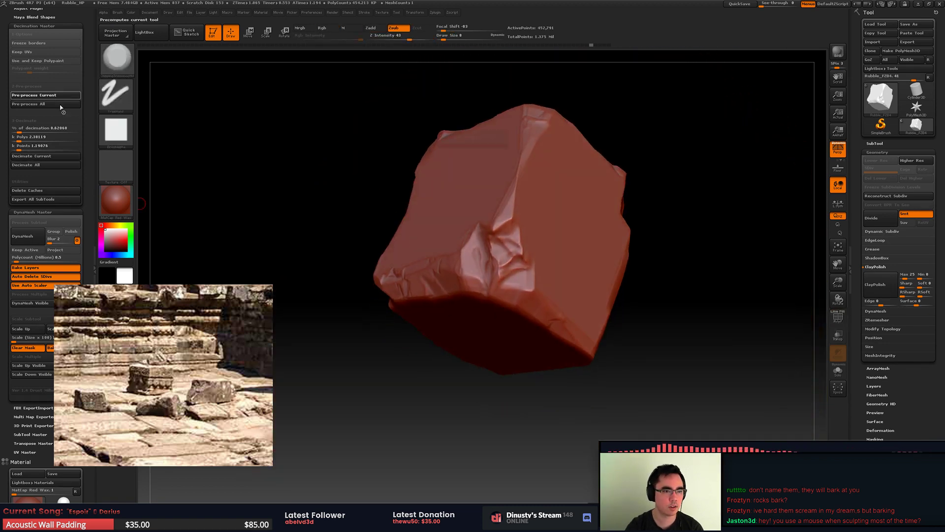
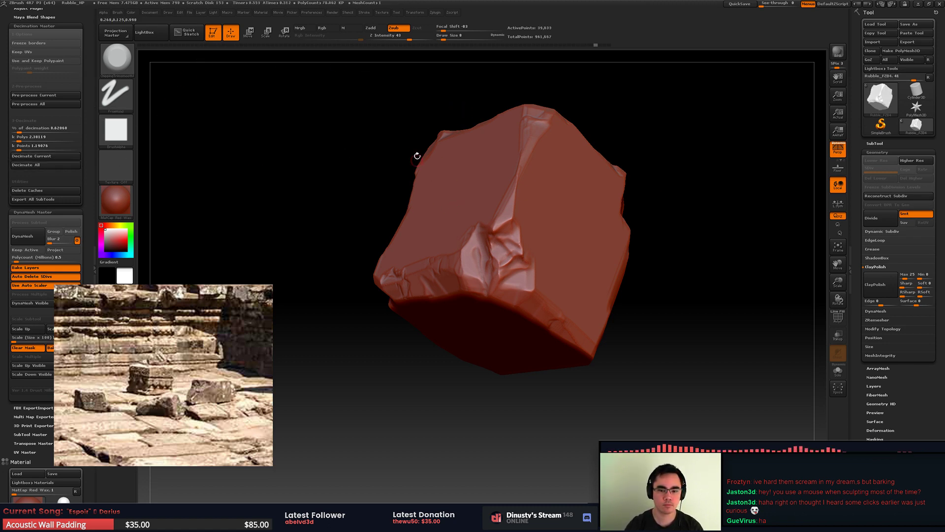
left_click_drag(391, 183, 367, 210)
key("shift+f")
key("shift+f")
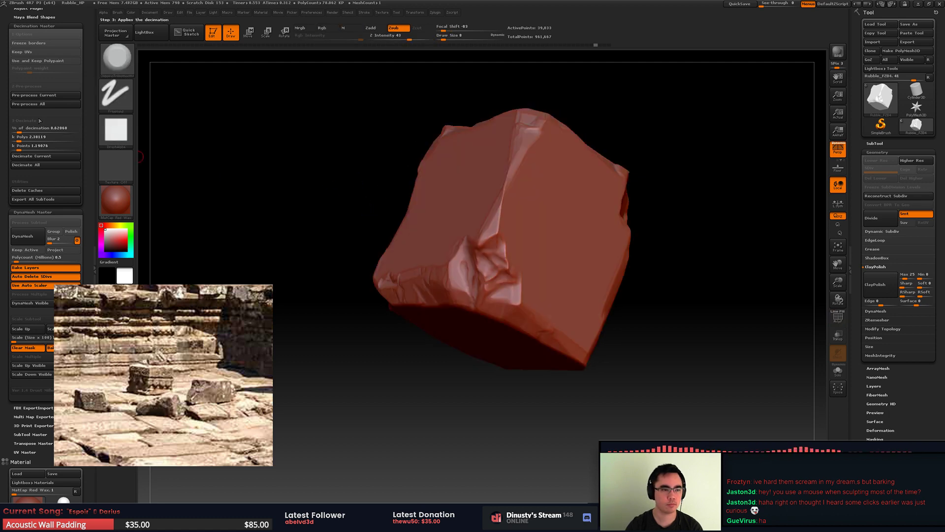
Step: Pre-process the reduced block again and decimate it at 2 %
left_click(44, 95)
left_click(49, 164)
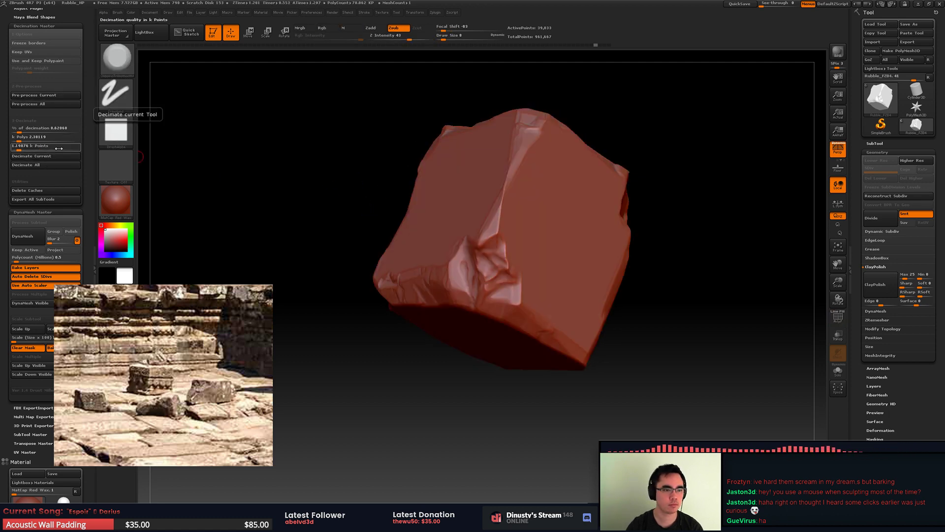
left_click(58, 157)
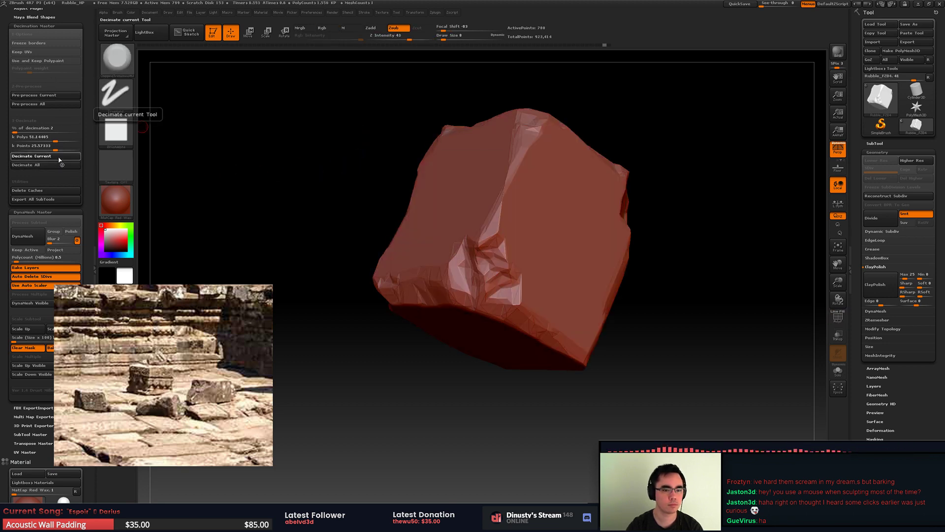
Step: Try another decimation of the block at 2 %, and replace it with one at about 14.8 %
left_click(59, 159)
left_click(23, 129)
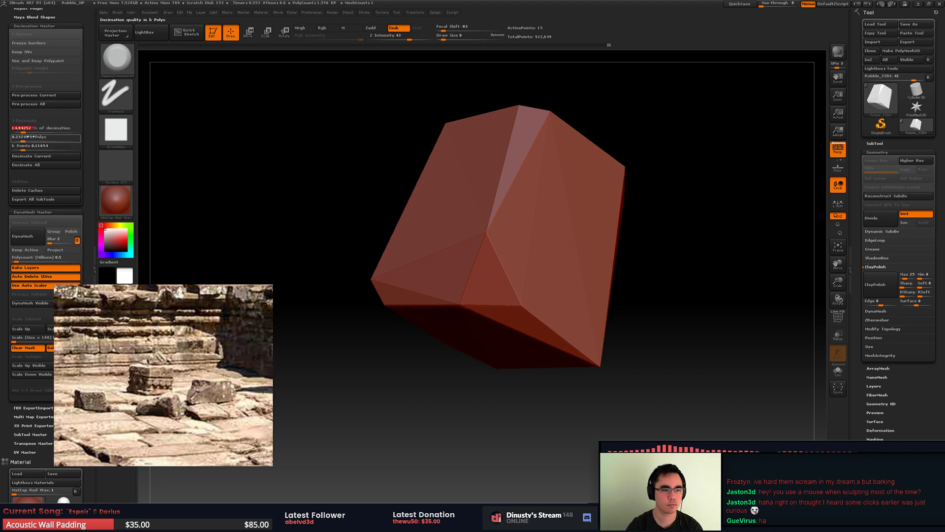
left_click(51, 164)
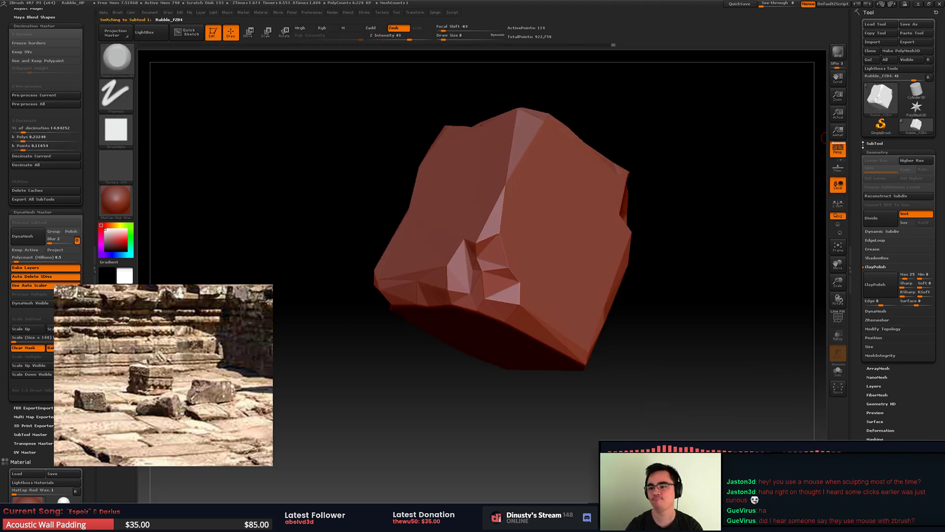
Step: Open the subtool list, compare the low-poly block with its high-poly original, and show all rubble blocks with the long block selected
left_click(881, 153)
left_click(886, 143)
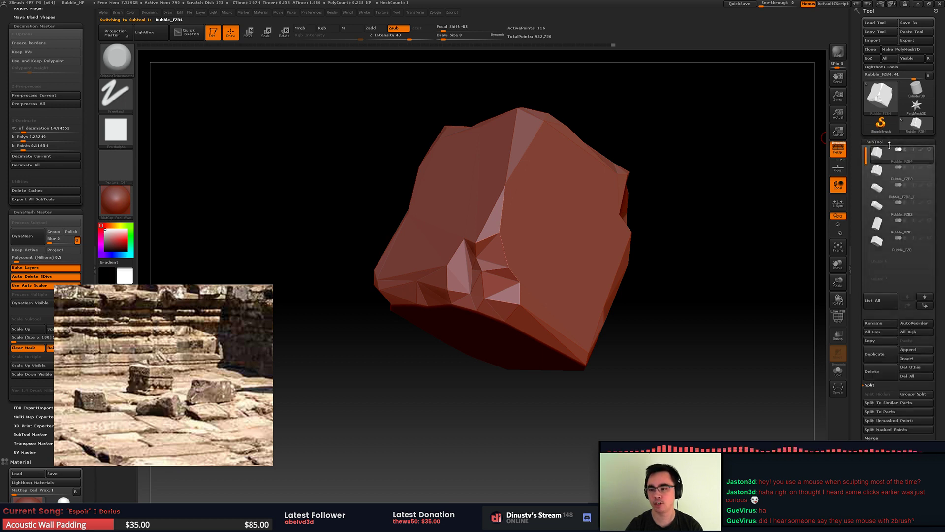
left_click(881, 169)
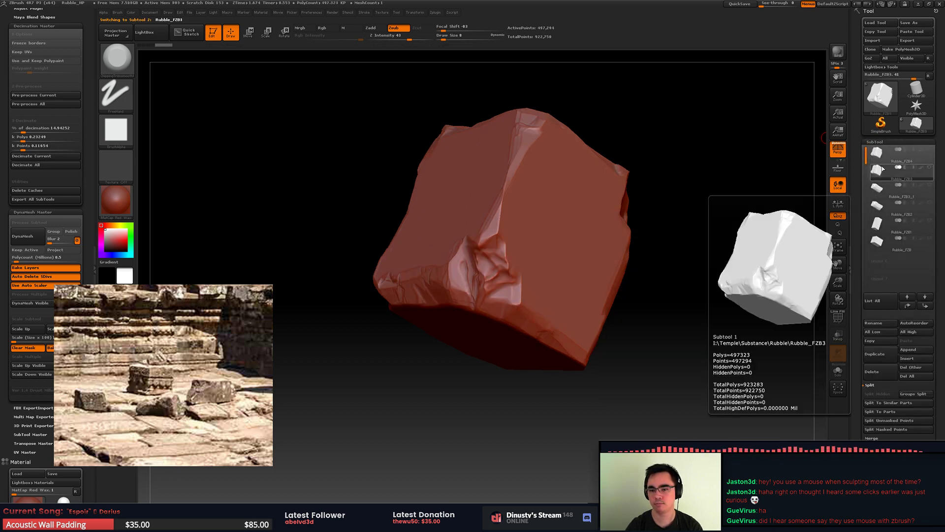
left_click(878, 192)
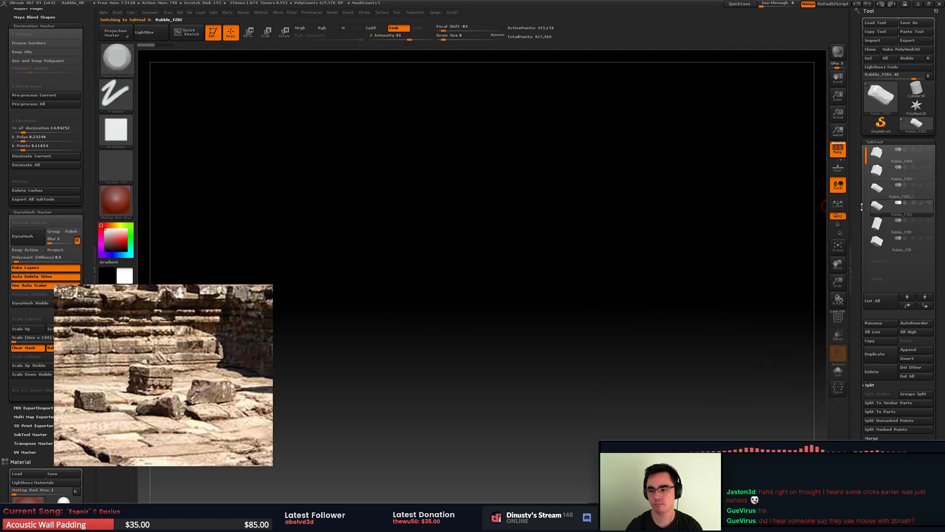
left_click(928, 202)
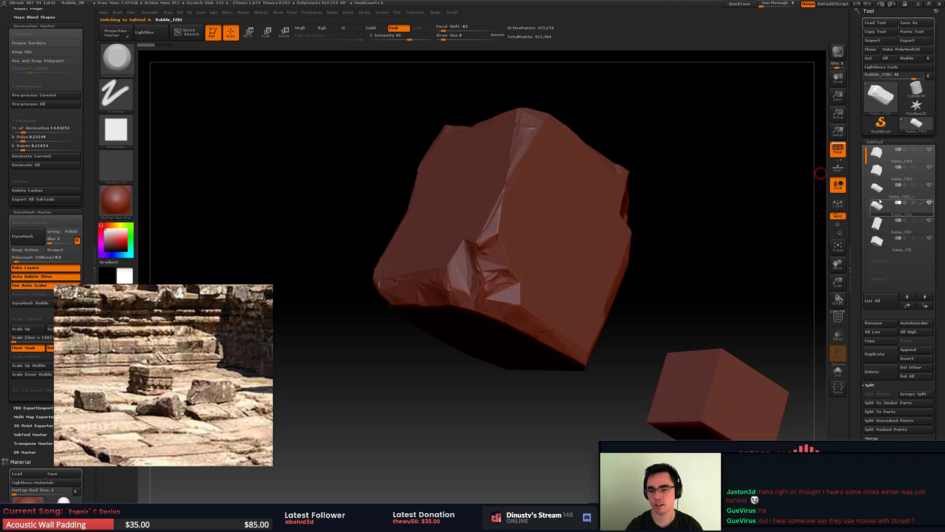
mouse_move(709, 178)
left_mouse_down("alt")
mouse_move(638, 123)
mouse_move(569, 148)
mouse_move(556, 98)
mouse_move(559, 203)
mouse_move(545, 225)
mouse_move(625, 204)
left_mouse_up("alt")
key("shift+f")
key("shift+f")
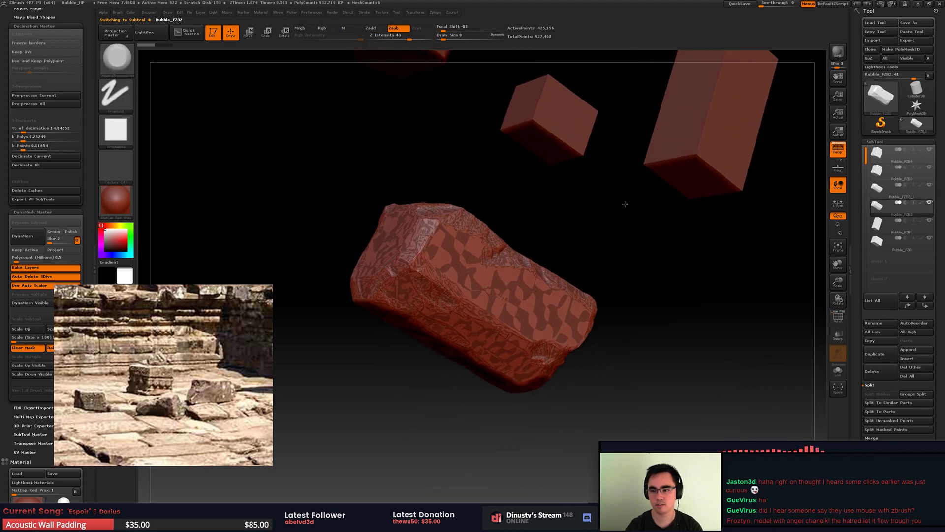
Step: Select the long block's reduced duplicate, show its wireframe, and try to decimate it at about 2.3 %
left_click(901, 189)
key("shift+f")
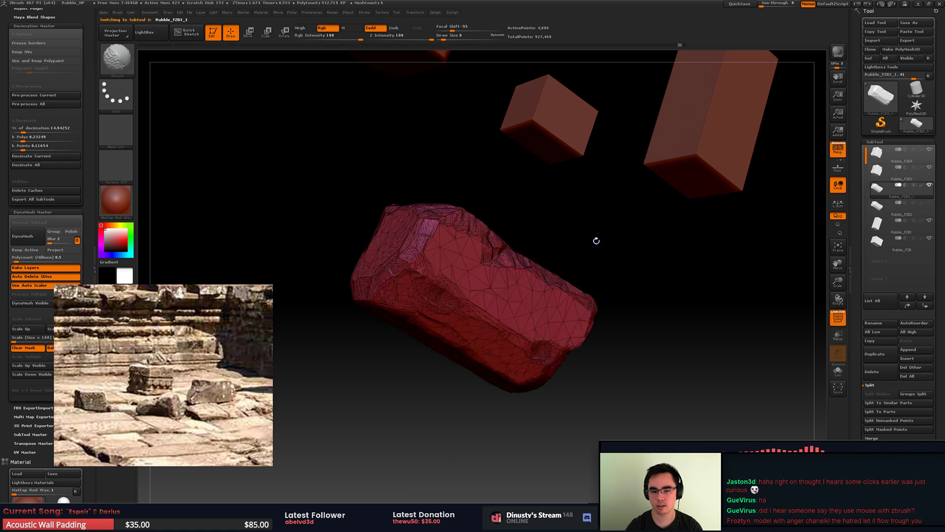
left_click_drag(537, 239, 536, 294, "alt")
left_click_drag(14, 128, 16, 129)
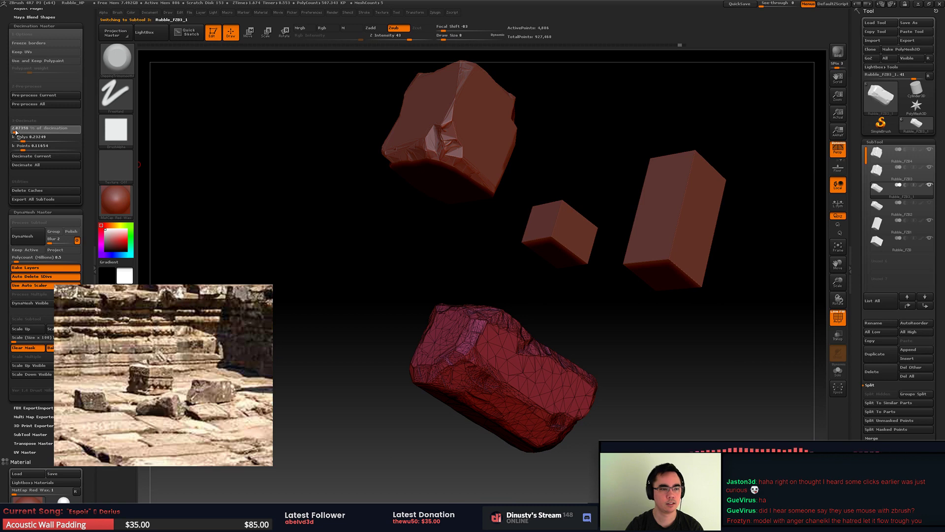
left_click(31, 156)
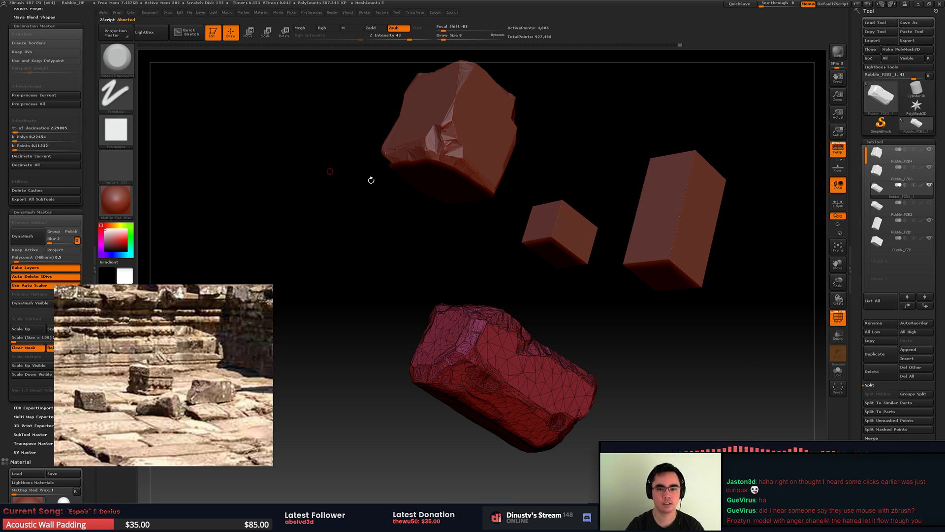
Step: Select the low-poly Rubble_FZB4 block and hide all other subtools
left_click(877, 154)
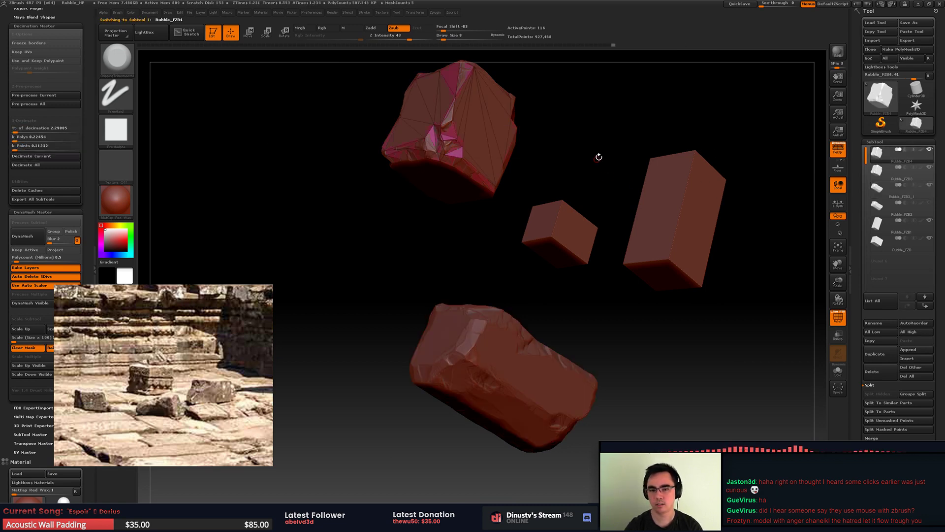
left_click_drag(598, 156, 610, 236, "alt")
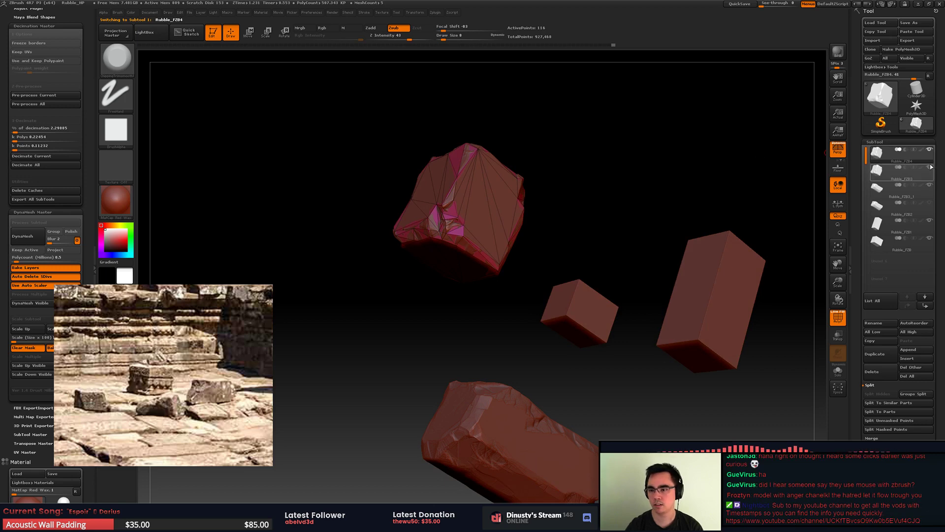
left_click(929, 150)
left_click(930, 149)
left_click(929, 150, "shift")
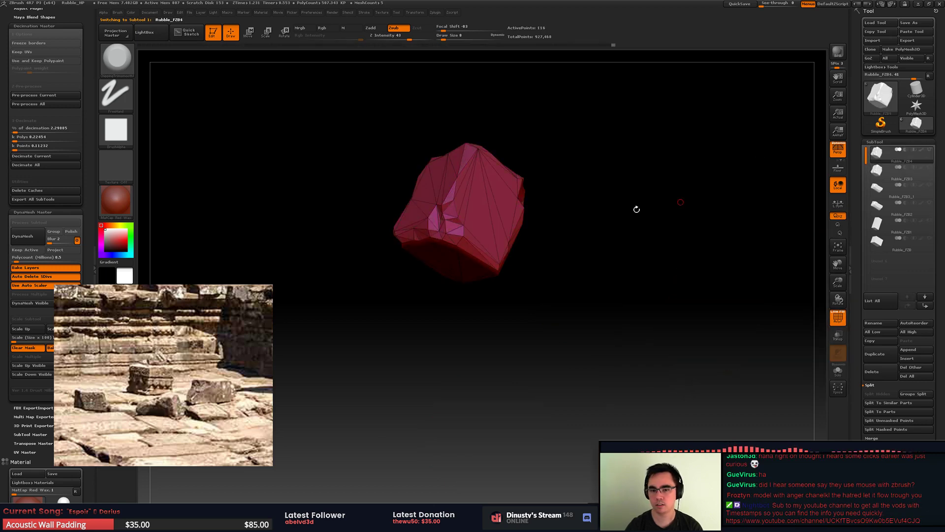
Step: Try decimating the low-poly Rubble_FZB4 block at a lower percentage, and replace it with a decimation at about 30.5 %
mouse_move(635, 209)
left_mouse_down("alt")
mouse_move(534, 232)
mouse_move(596, 260)
mouse_move(582, 235)
mouse_move(528, 226)
mouse_move(525, 214)
left_mouse_up("alt")
key("shift+f")
key("shift+f")
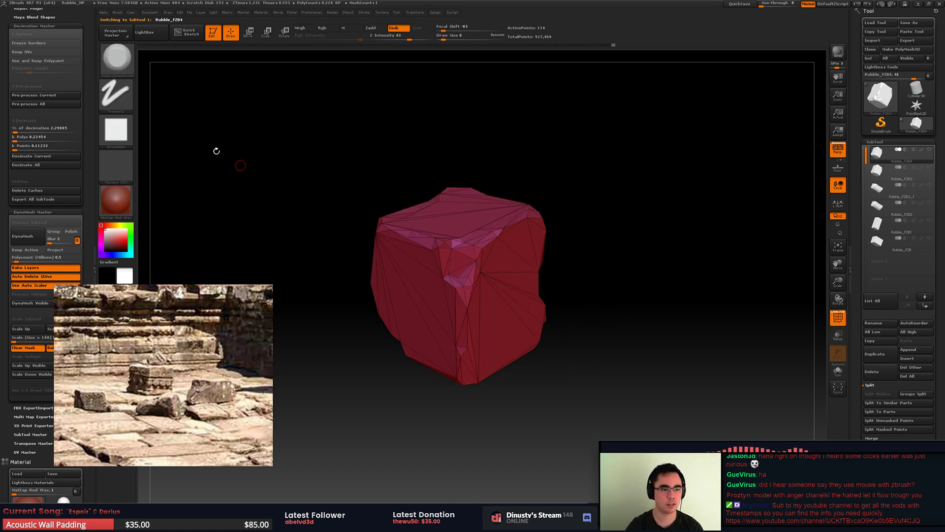
left_click(19, 130)
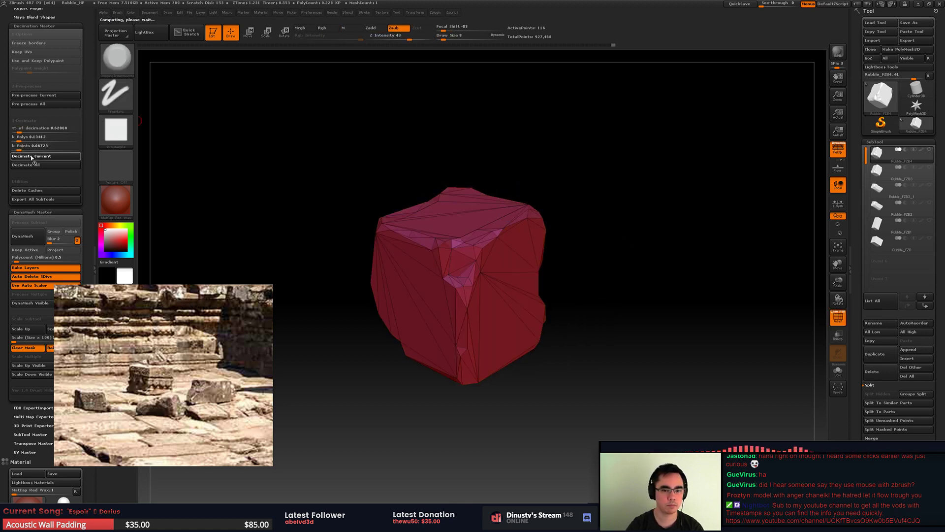
left_click_drag(18, 132, 33, 132)
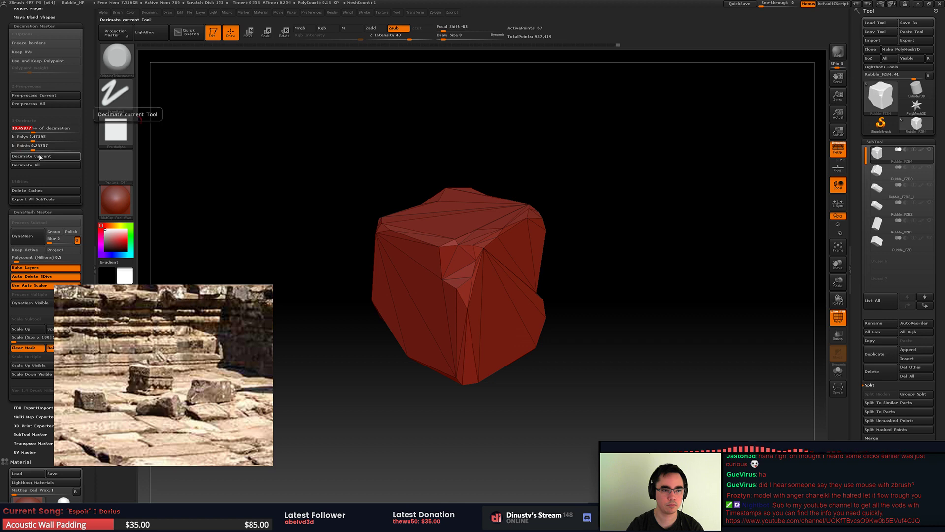
left_click(40, 156)
left_click_drag(365, 168, 261, 167)
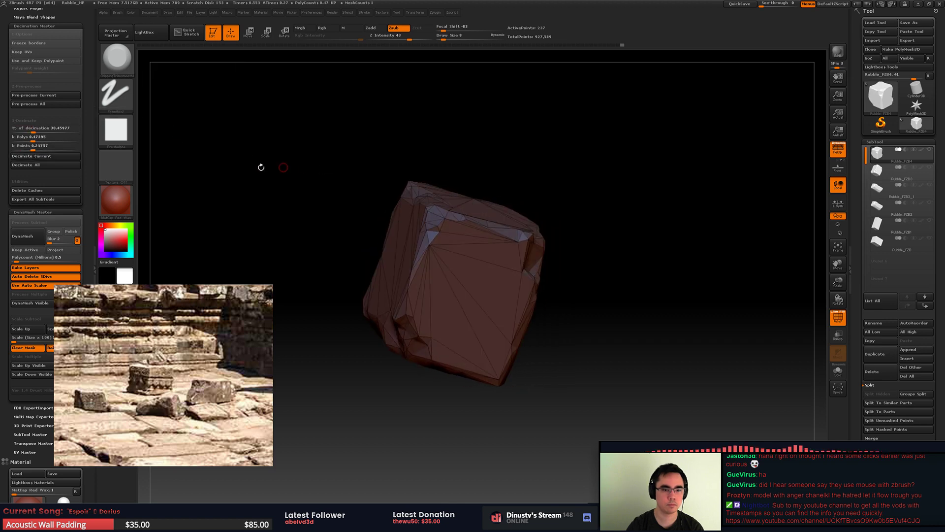
Step: Decimate the Rubble_FZB4 block again at about 23 % and inspect its wireframe from several sides
left_click_drag(33, 132, 28, 132)
left_click(44, 156)
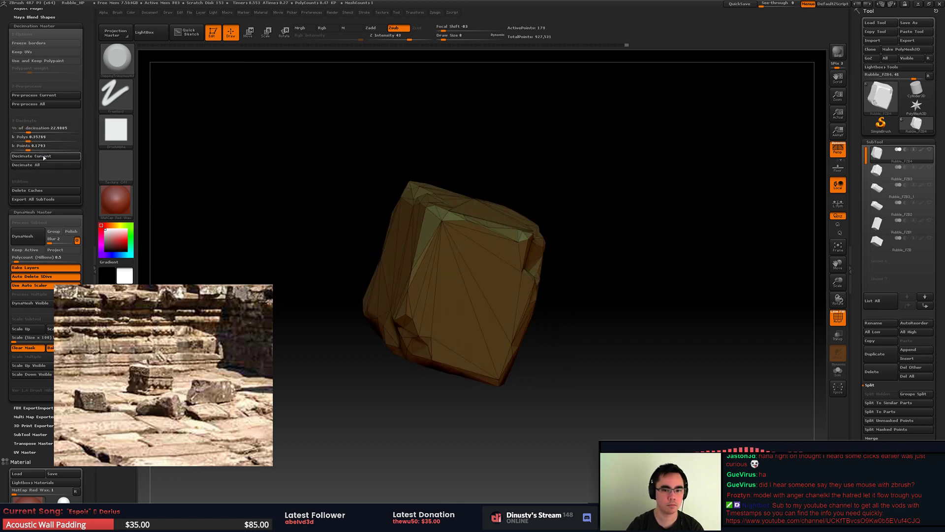
left_click_drag(236, 212, 318, 159)
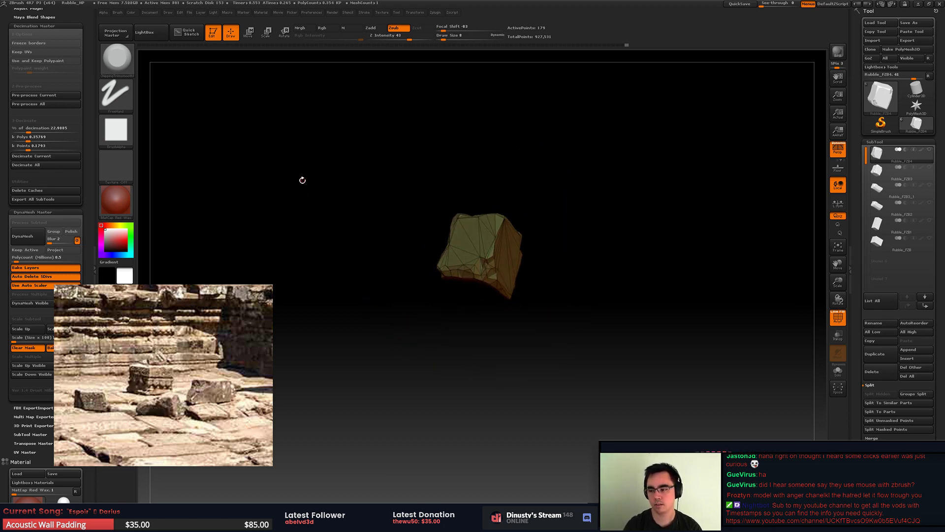
left_click_drag(302, 209, 371, 165)
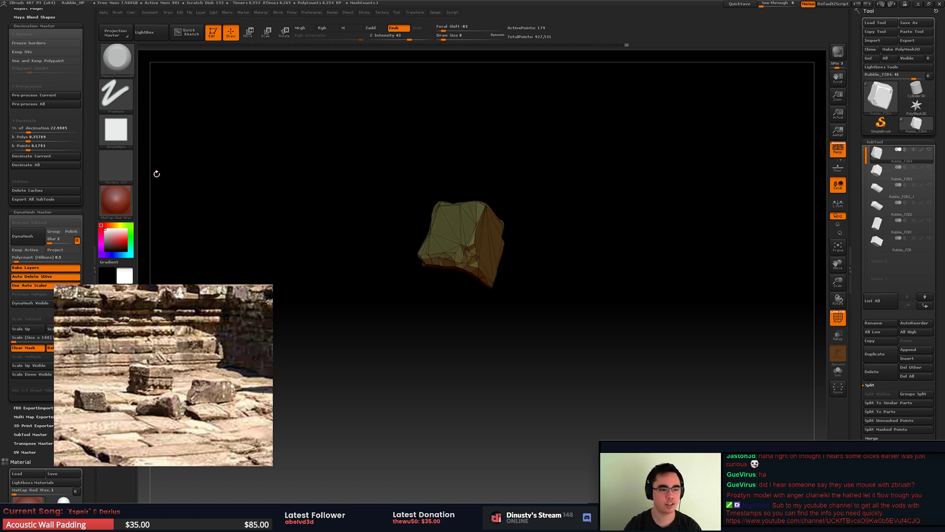
left_click_drag(641, 201, 668, 196, "alt")
Step: Select the reduced long block, third in the subtool list, and pre-process it for decimation with its wireframe hidden
mouse_move(883, 177)
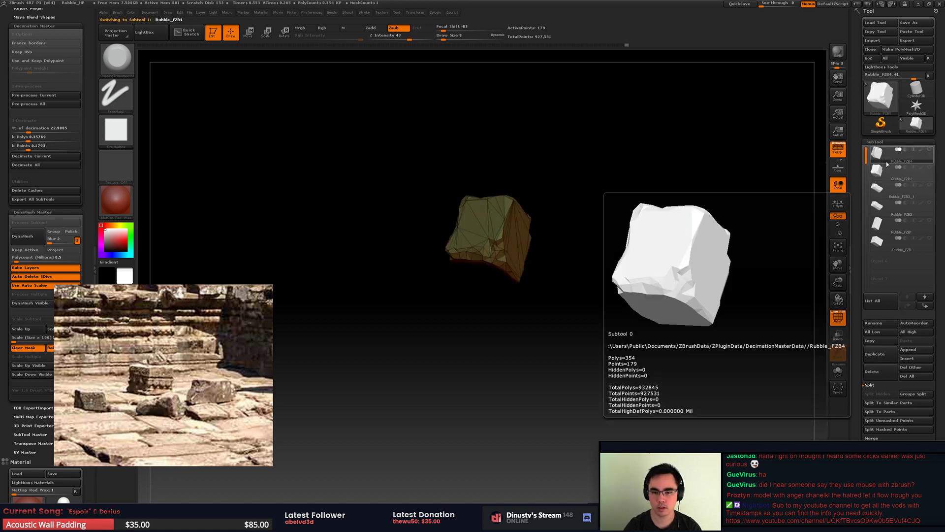
left_click(878, 189)
key("shift+f")
left_click_drag(525, 283, 541, 228, "alt")
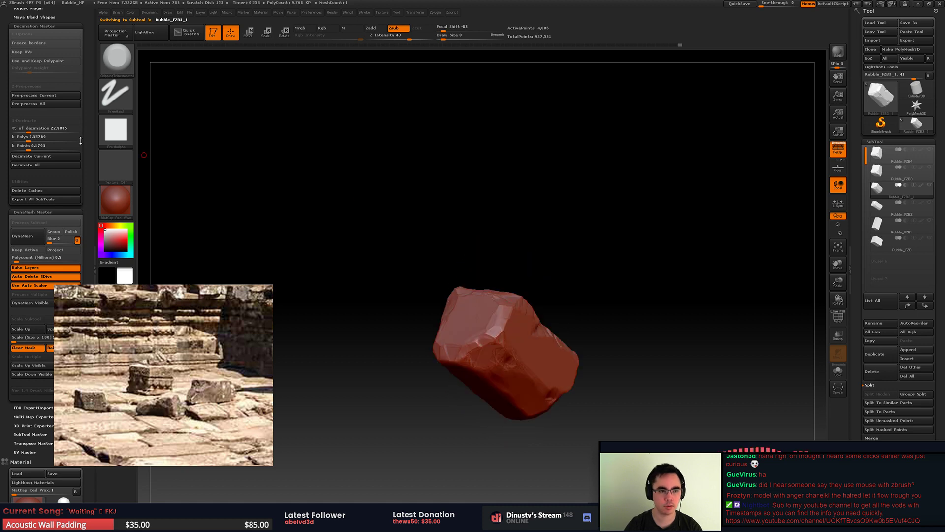
left_click(52, 97)
left_click_drag(544, 285, 539, 203, "alt")
left_click_drag(540, 202, 555, 246)
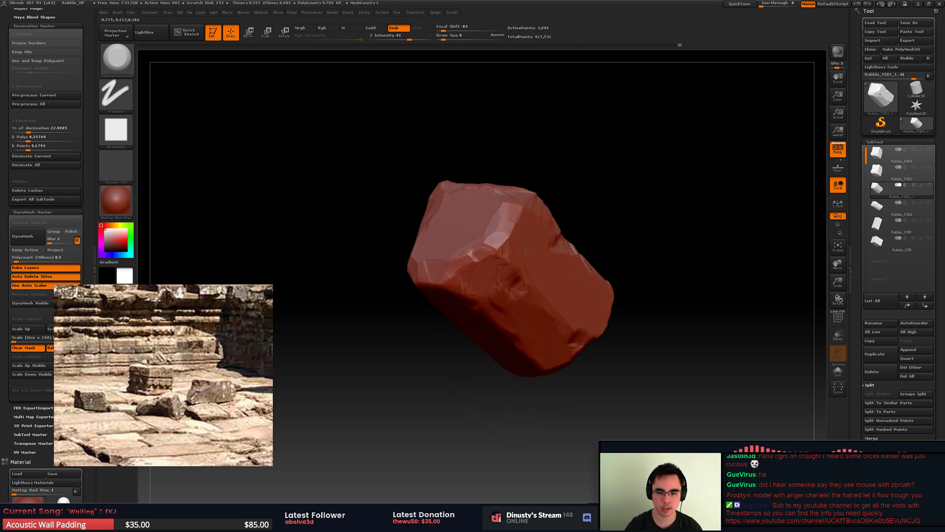
Step: Decimate the long block at about 23 %, show its wireframe, and reduce it further with a decimation at about 5.2 %
key("shift+f")
key("shift+f")
left_click(60, 157)
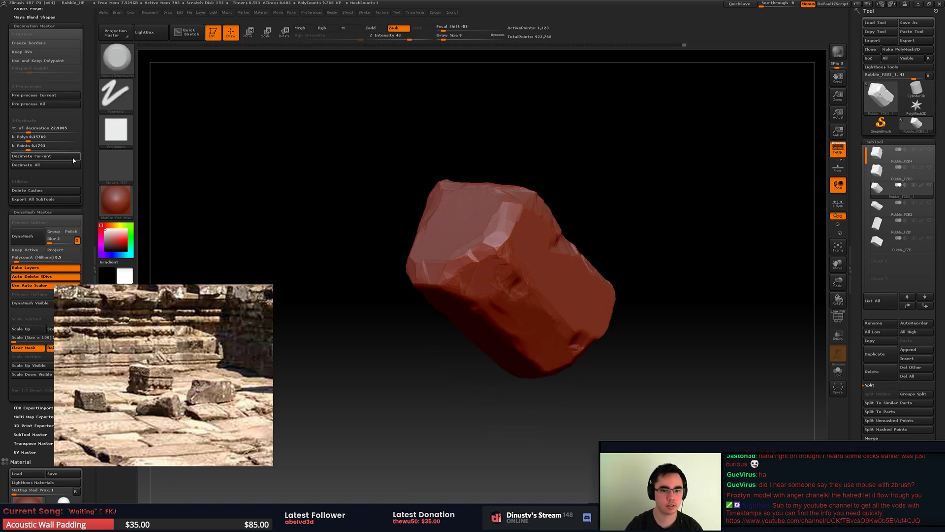
key("shift+f")
left_click_drag(28, 132, 16, 145)
left_click(32, 156)
left_click(32, 156)
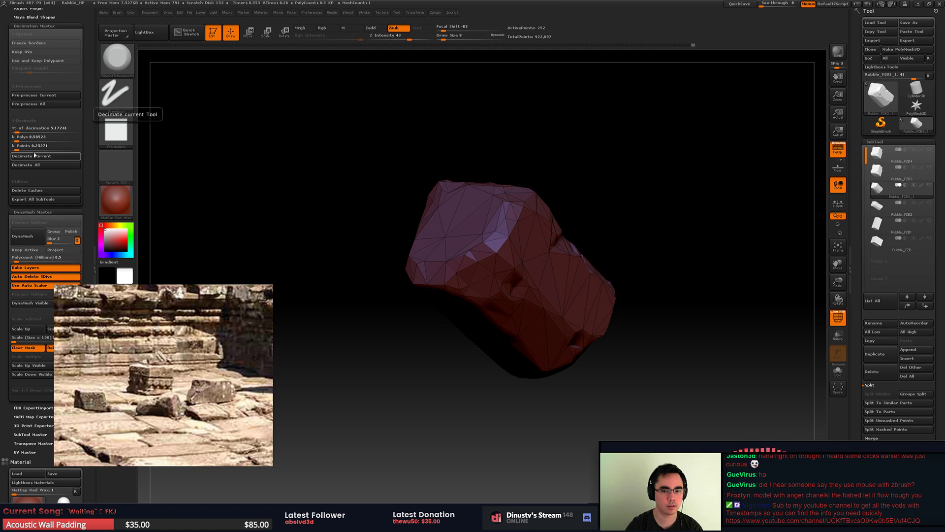
left_click_drag(337, 172, 388, 263)
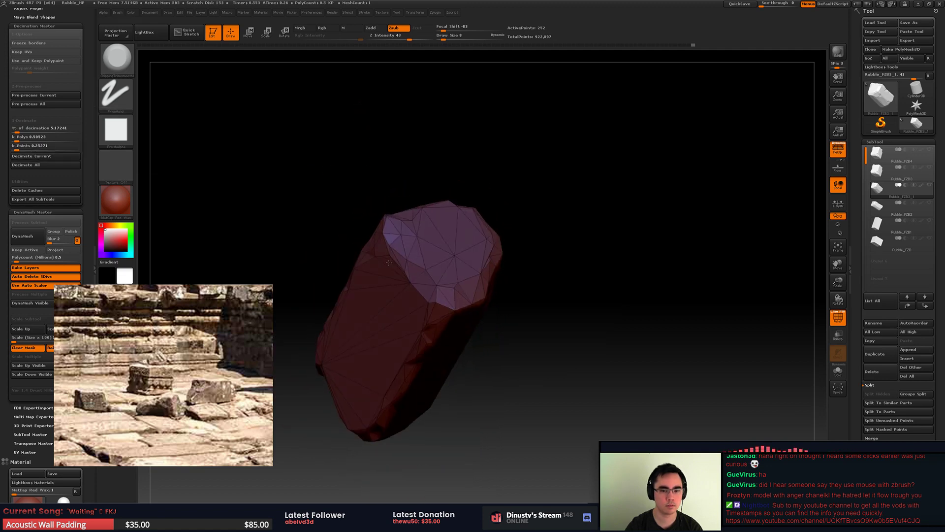
Step: Try decimating the long block at about 1.1 %, and replace it with a decimation at about 4 %
left_click(15, 131)
left_click(32, 156)
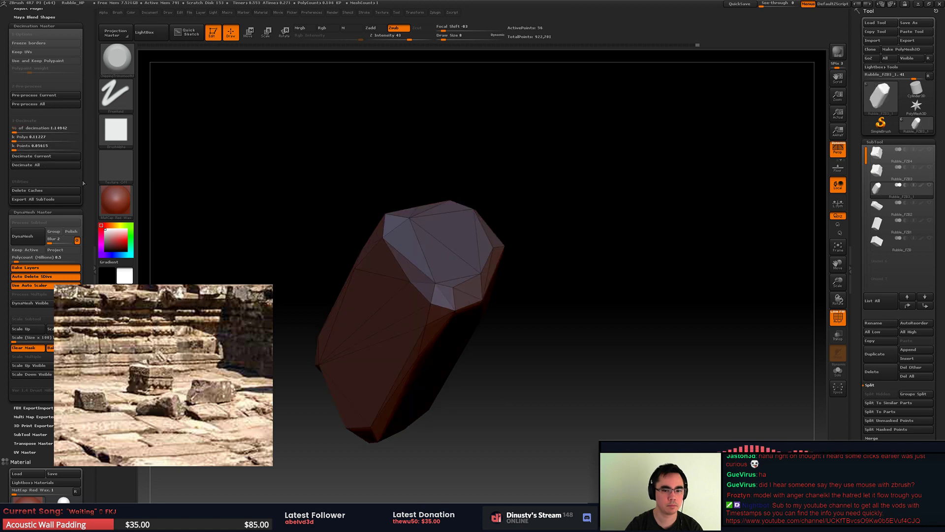
left_click(16, 130)
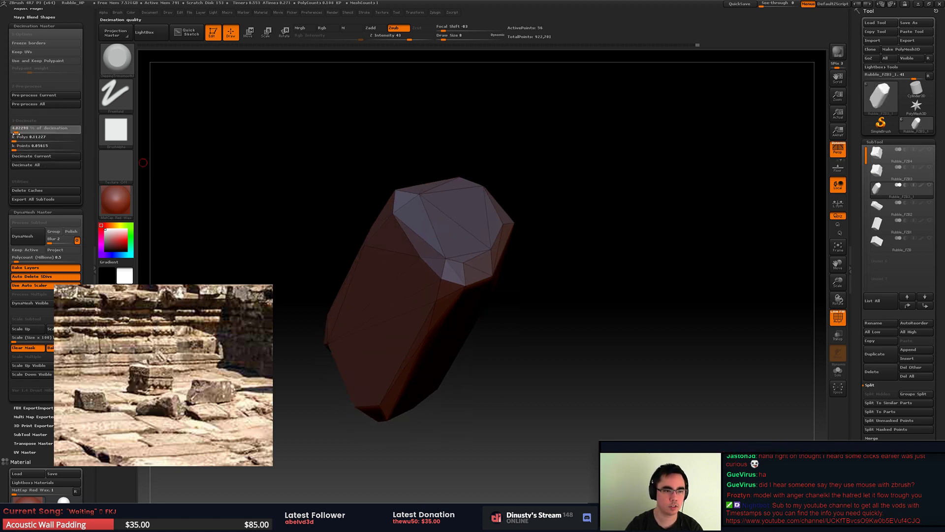
left_click(37, 157)
left_click_drag(282, 207, 409, 186)
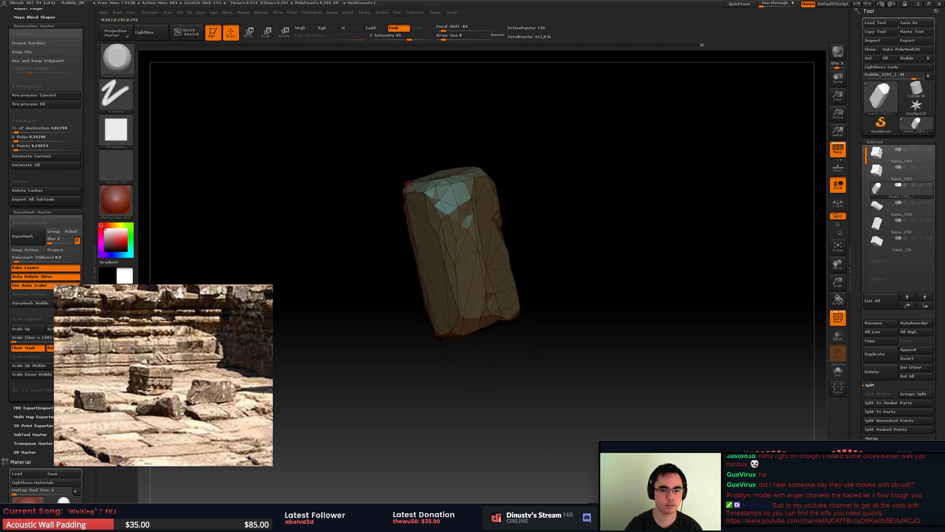
Step: Select the plain Rubble_FZB1 box and turn off its wireframe display
left_click(878, 205)
left_click(891, 222)
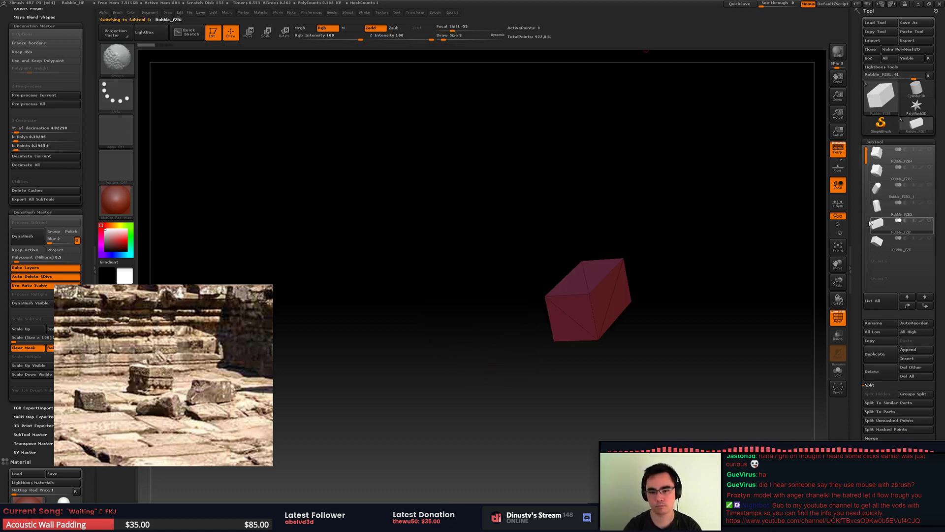
left_click_drag(581, 285, 544, 306)
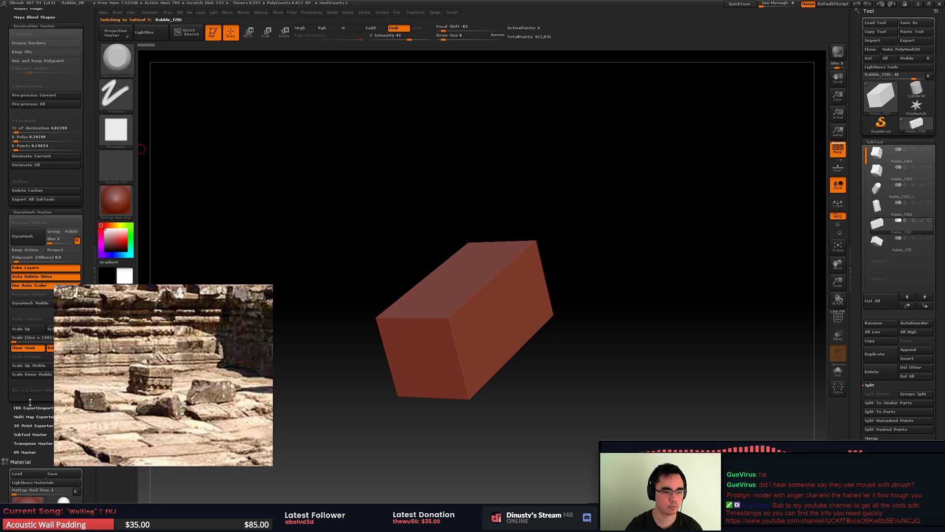
left_click_drag(6, 467, 13, 309)
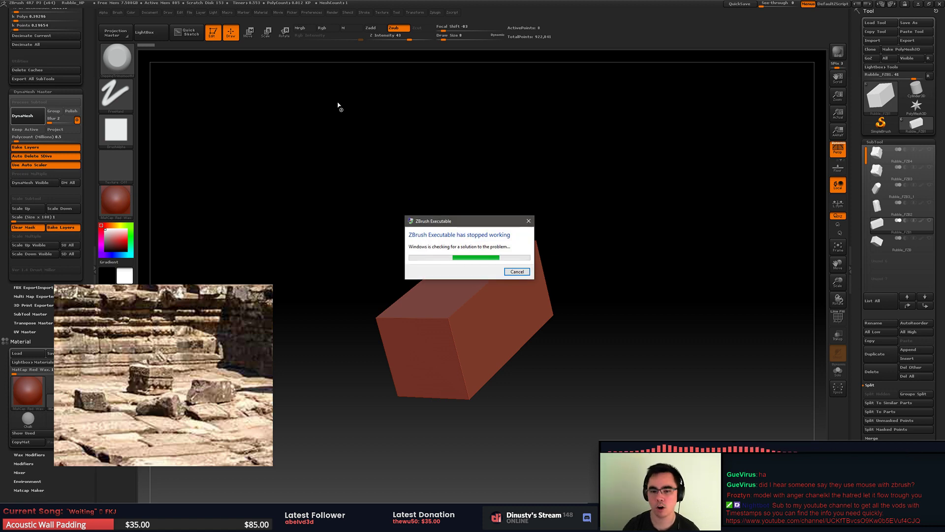
Step: Dismiss the crash dialog and the abnormal-termination notice after restarting ZBrush, and restore the QS_3885 QuickSave
left_click(521, 270)
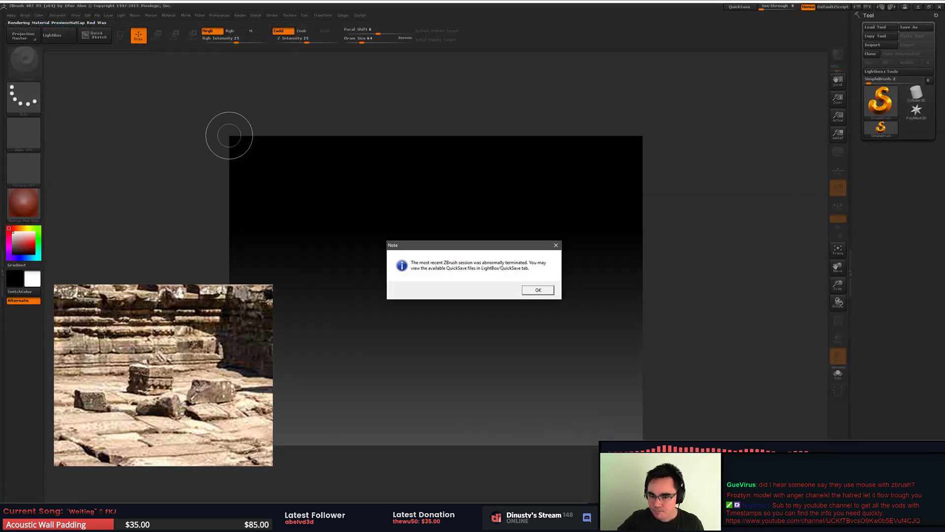
key("Return")
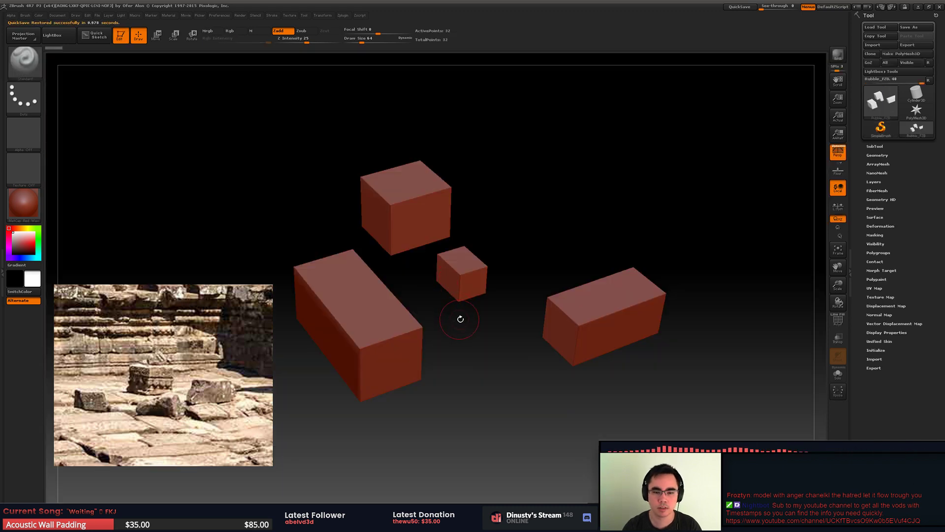
left_click_drag(460, 319, 498, 291)
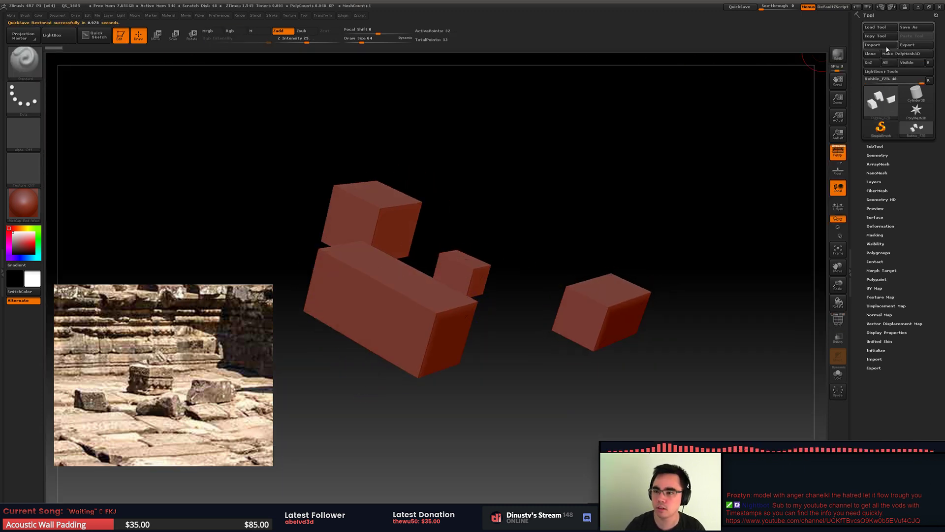
Step: Open the saved Rubble_HP project from the Substance subfolder of the Temple folder
left_click(97, 15)
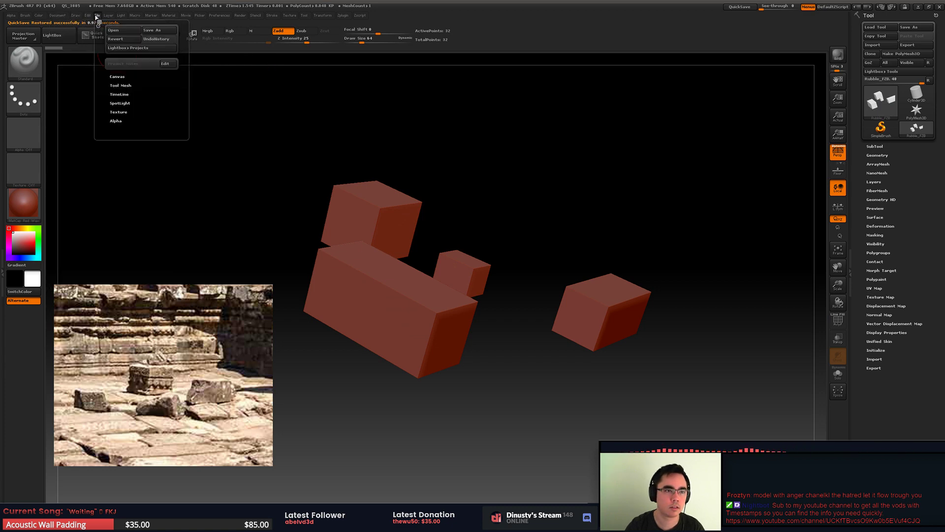
left_click(117, 33)
left_click(502, 294)
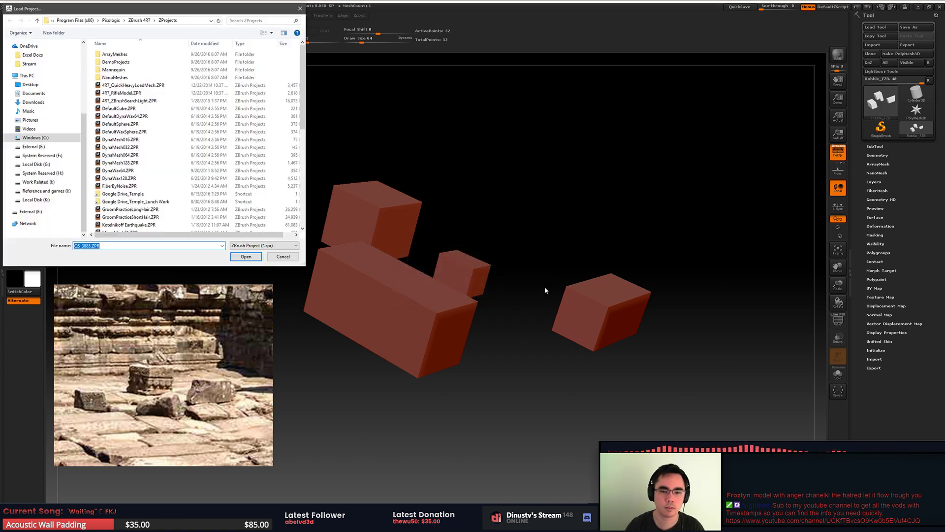
scroll(86, 63, "up", 5)
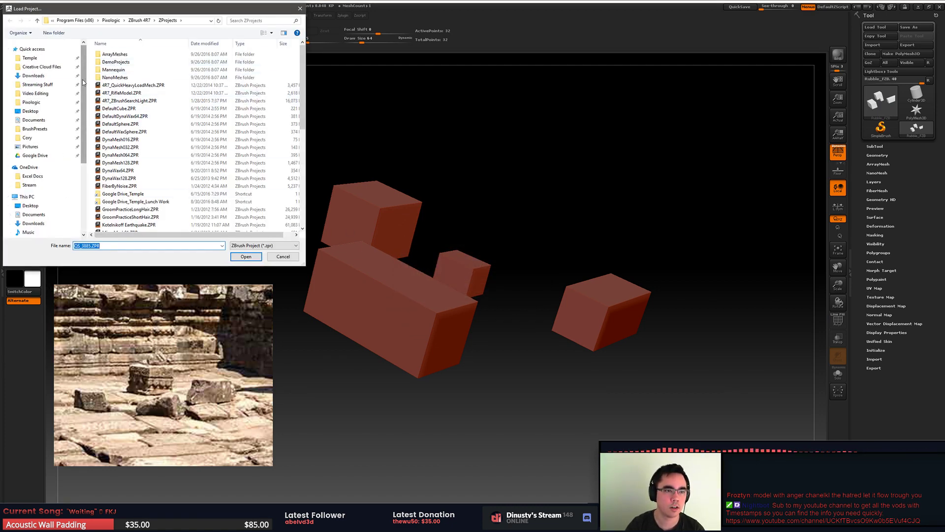
left_click(39, 58)
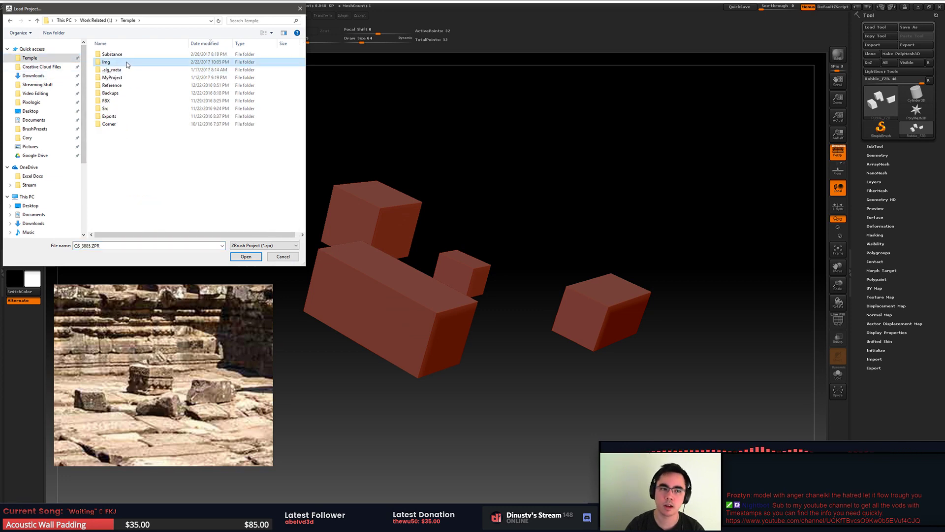
double_click(129, 55)
double_click(163, 62)
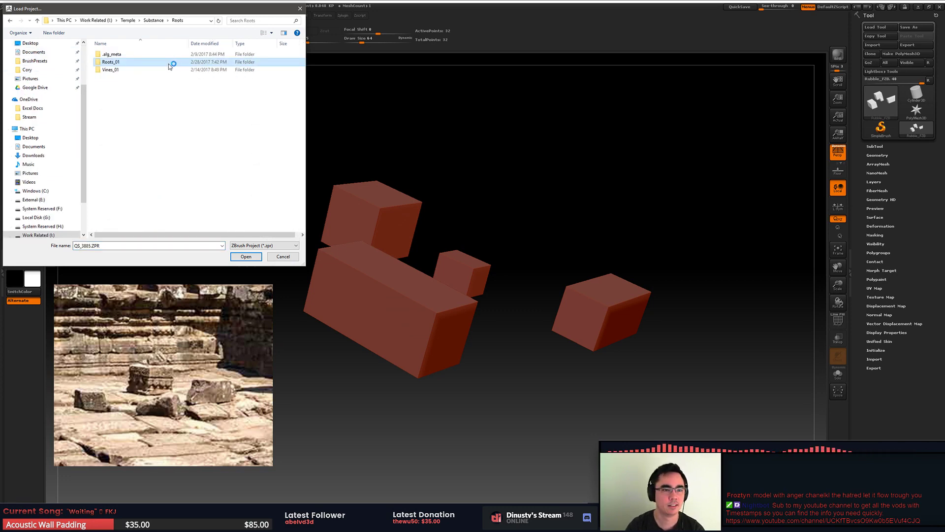
key("BackSpace")
double_click(151, 54)
double_click(148, 56)
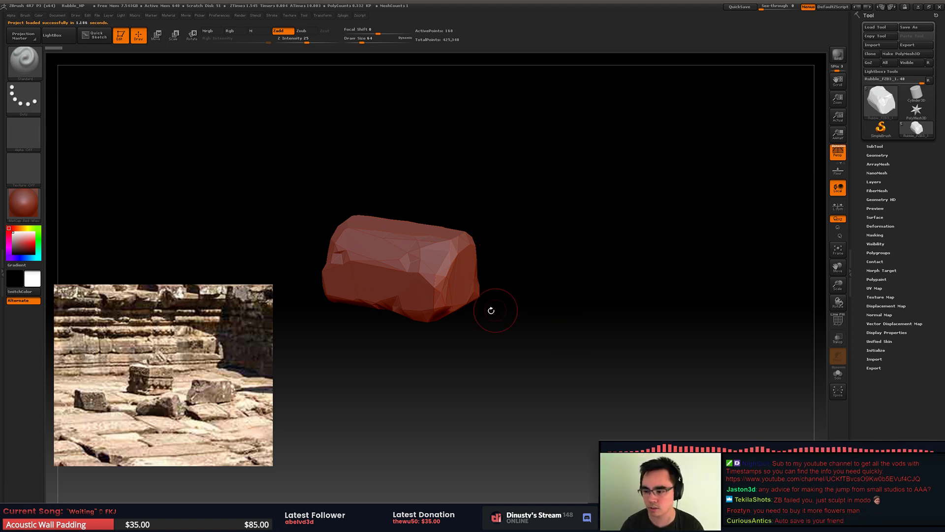
Step: Look over the reloaded block and check the available QuickSave files in LightBox
left_click_drag(491, 310, 553, 316)
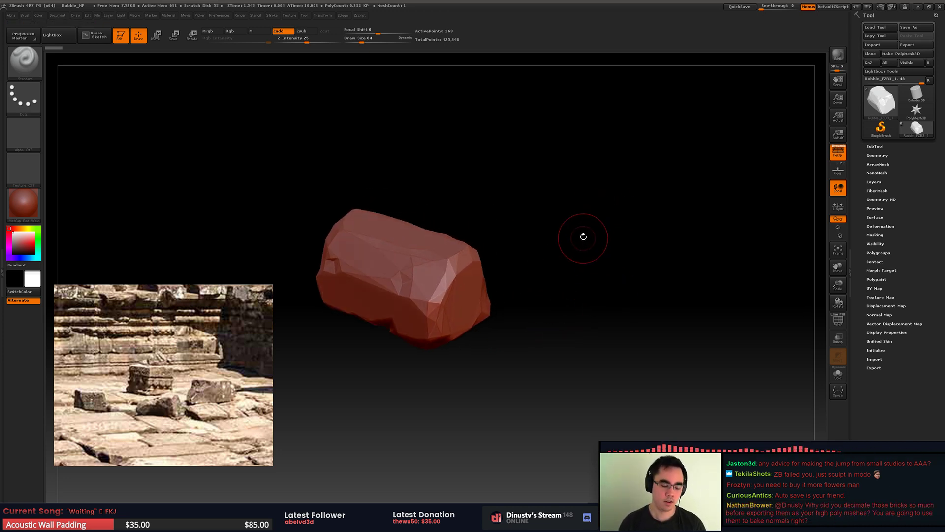
key("comma")
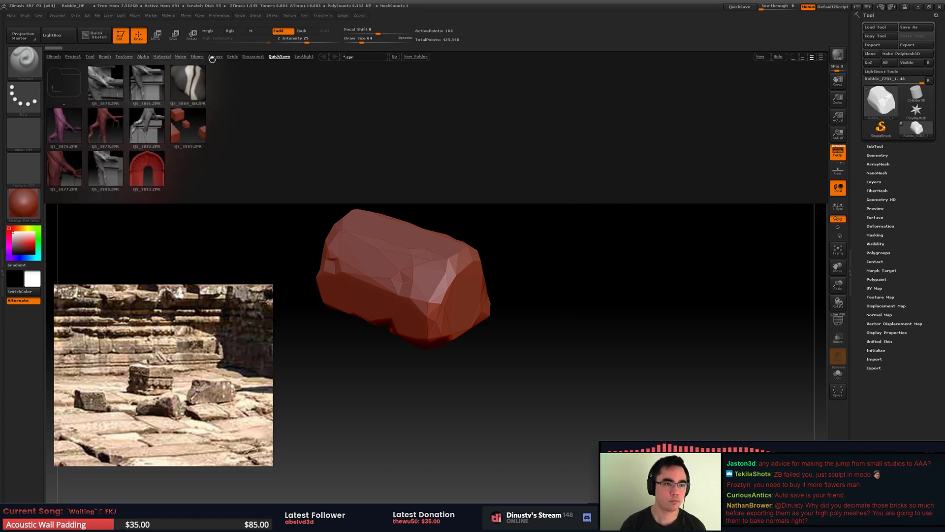
key("comma")
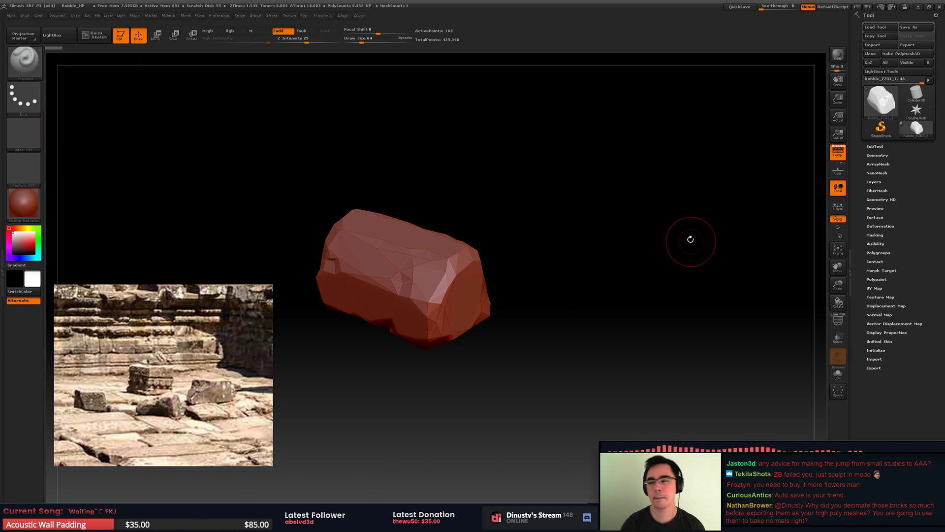
Step: Show the wireframe, open the subtool list, and select the plain Rubble_FZB3 box
left_click_drag(627, 272, 640, 194)
key("shift+f")
left_click(876, 147)
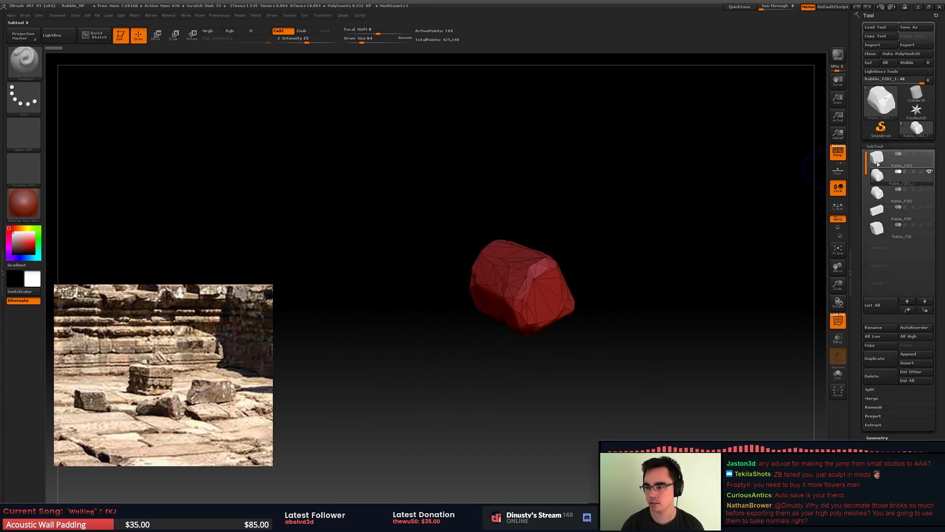
mouse_move(884, 179)
left_click(884, 160)
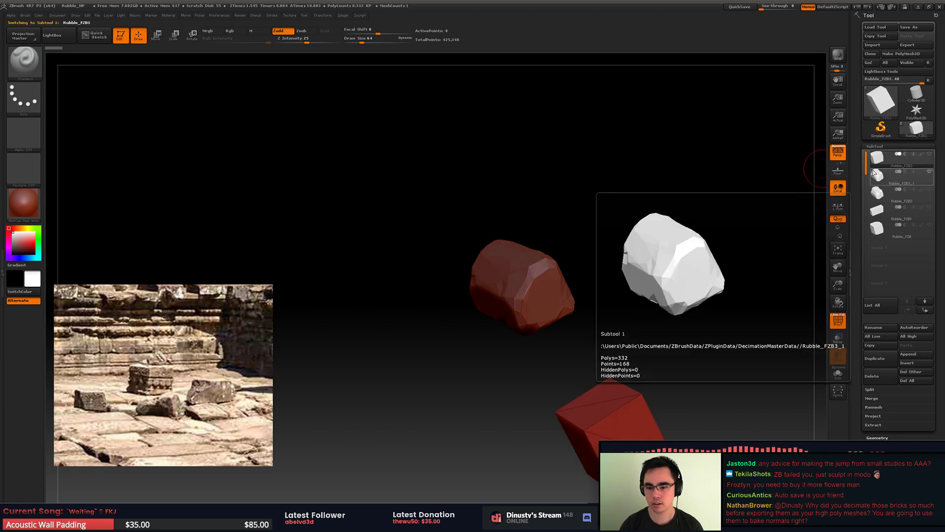
left_click_drag(728, 223, 638, 341, "alt")
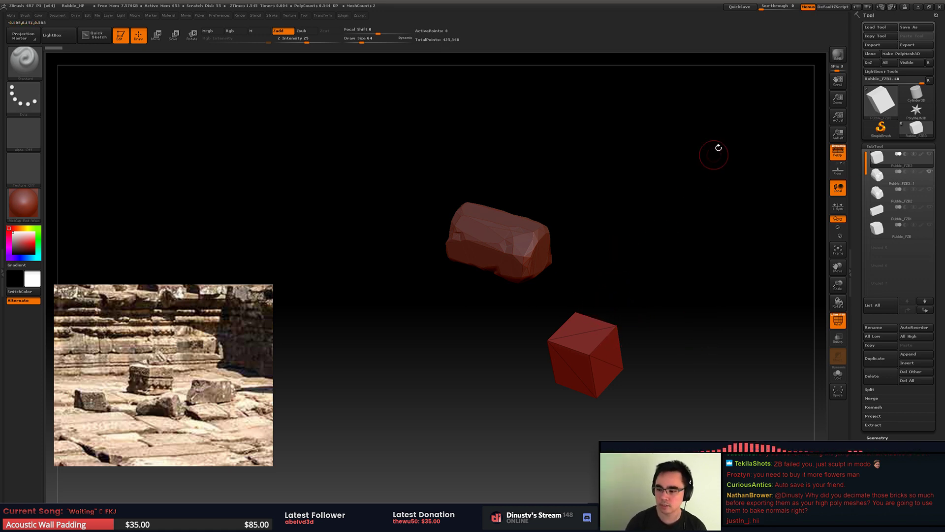
right_click_drag(602, 349, 575, 315, "alt")
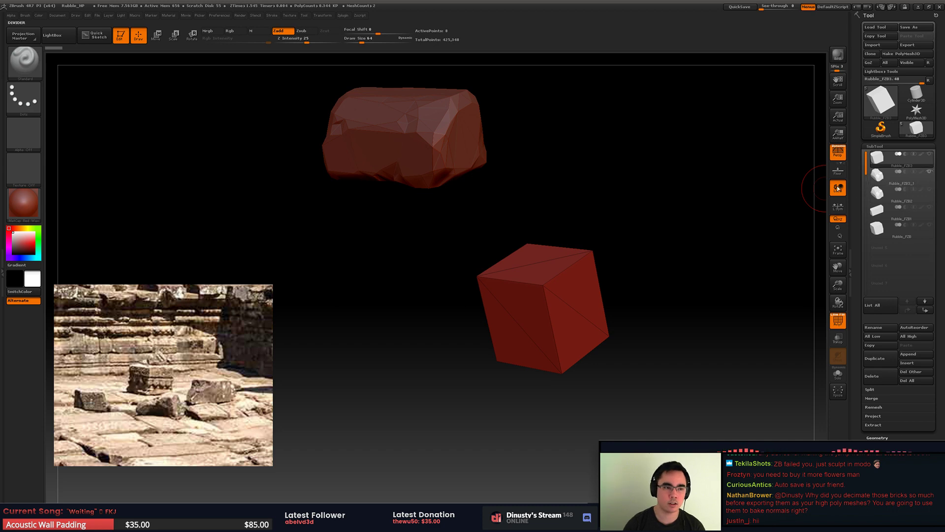
Step: Open the left tray and dock the Zplugin palette in it above the Material palette
left_click(3, 77)
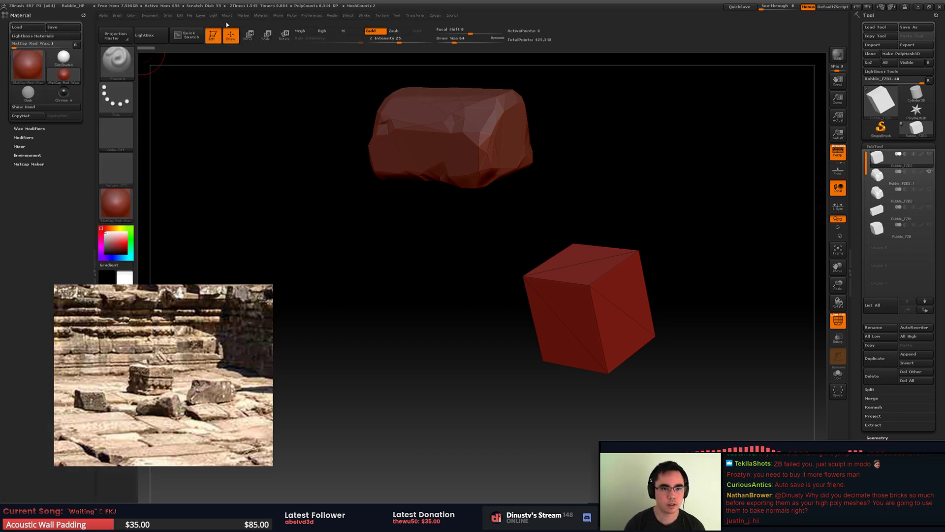
left_click(261, 16)
mouse_move(305, 15)
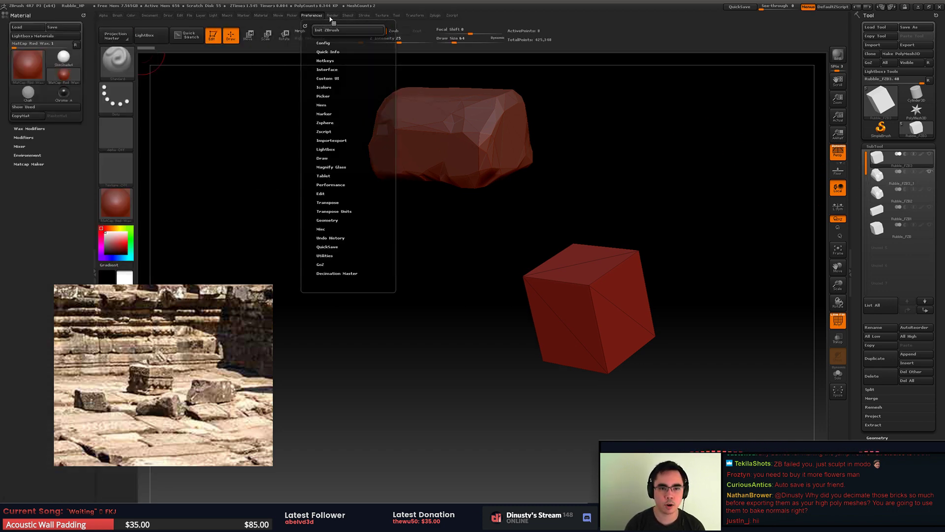
mouse_move(336, 18)
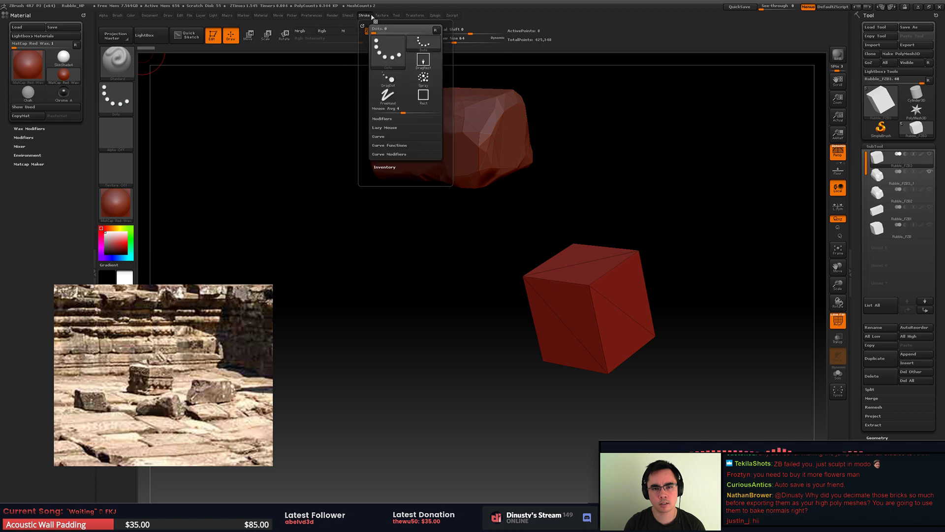
mouse_move(415, 16)
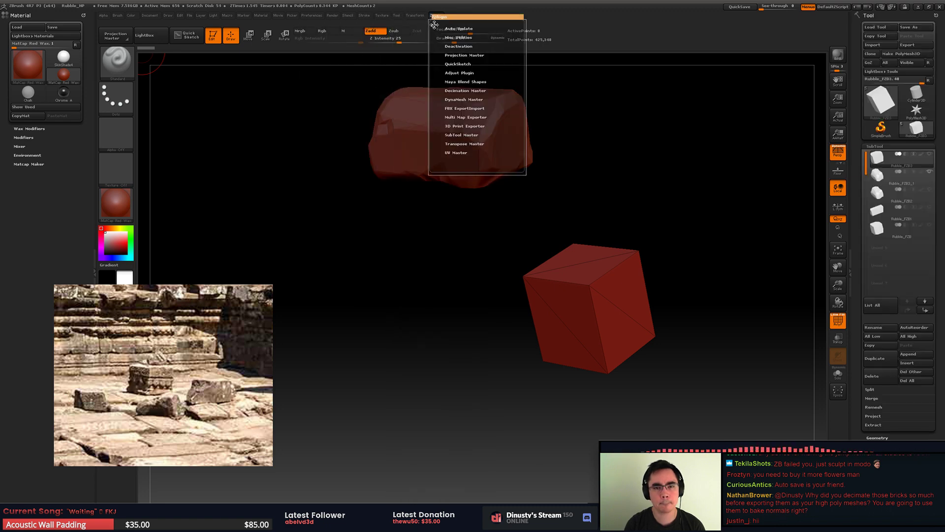
left_click(434, 26)
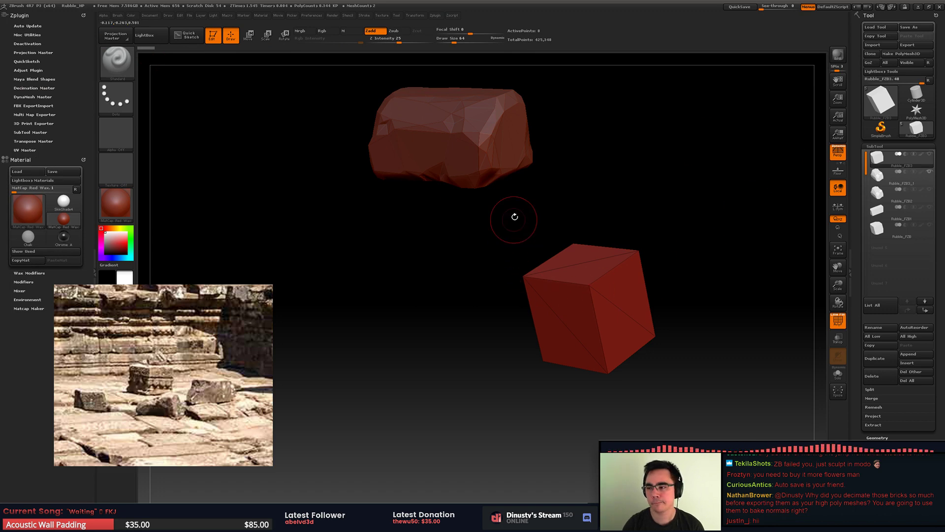
left_click_drag(513, 213, 503, 251, "alt")
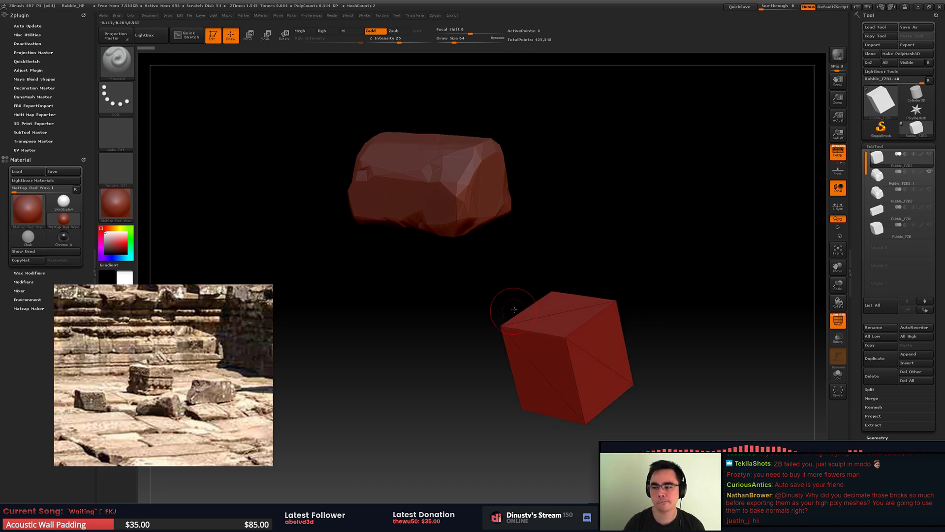
left_click_drag(512, 306, 500, 284, "alt")
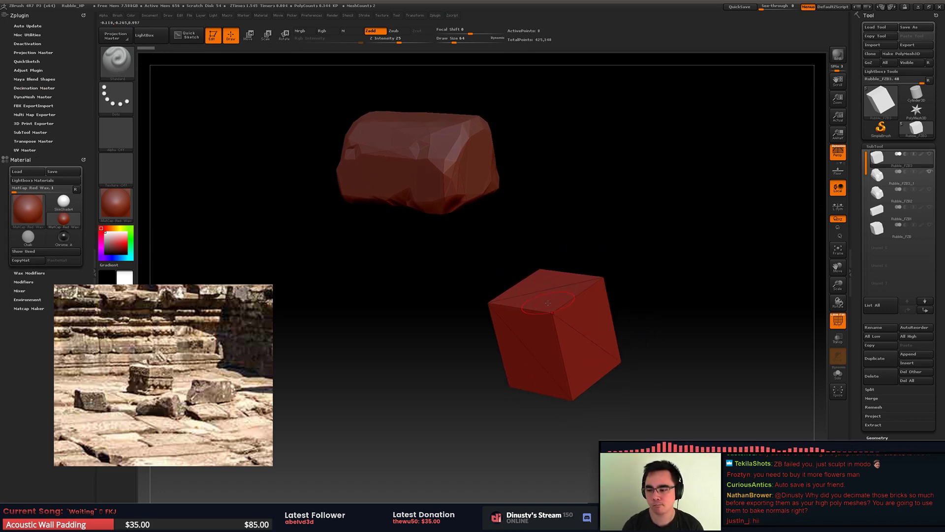
right_click_drag(549, 303, 527, 274, "alt")
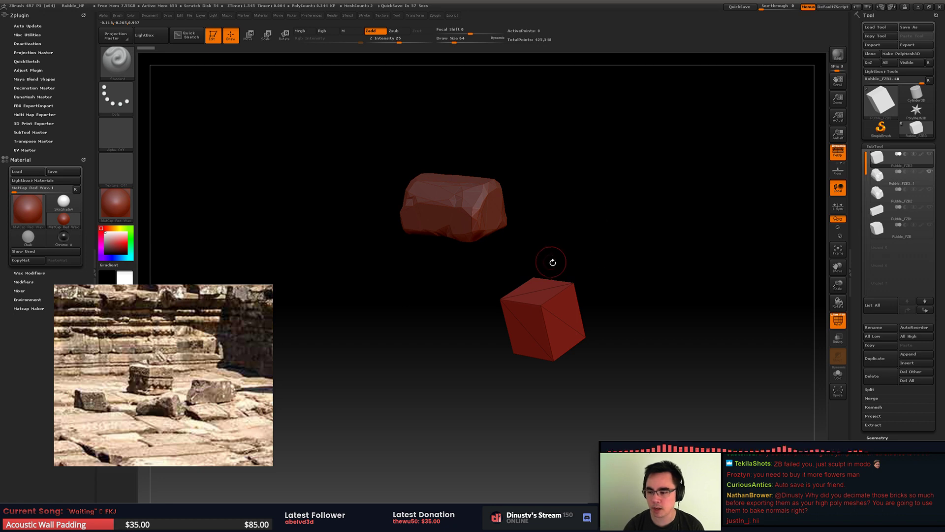
mouse_move(530, 257)
right_mouse_down("alt")
mouse_move(526, 245)
mouse_move(526, 264)
right_mouse_up("alt")
left_click_drag(527, 263, 562, 274, "alt")
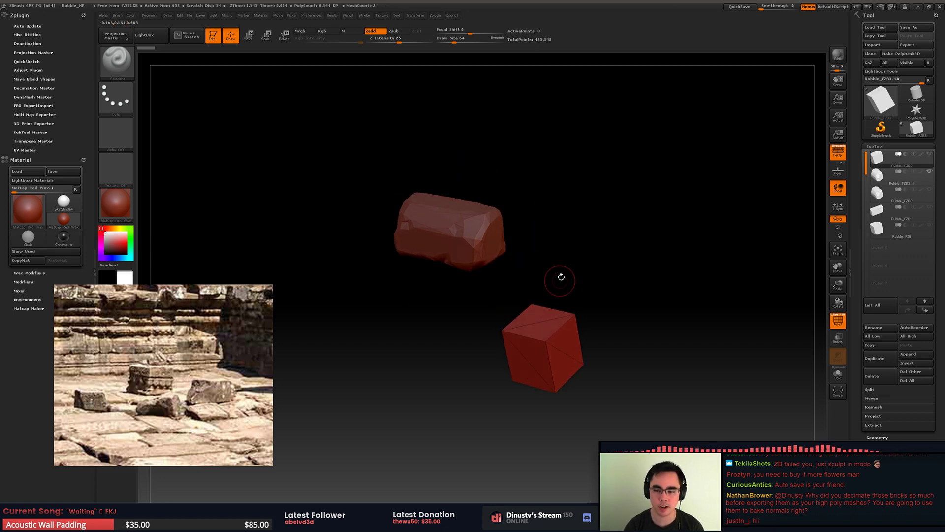
Step: Move the temple ruins reference image clear of the left tray, shrink its window, and fit the whole picture inside
left_click_drag(147, 358, 243, 397)
left_click_drag(364, 501, 323, 417)
left_click_drag(266, 387, 272, 471)
scroll(272, 471, "up", 2)
right_click(248, 417)
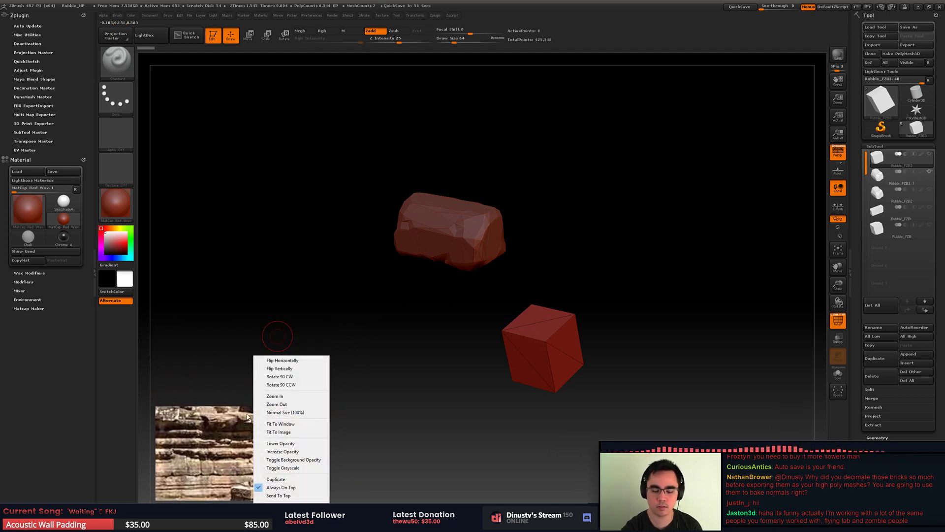
middle_click_drag(210, 453, 200, 395)
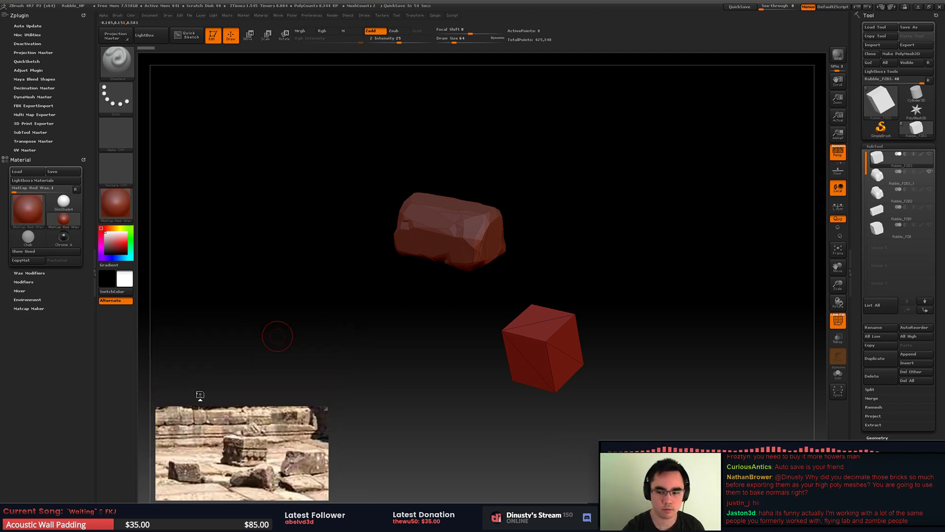
Step: Hide the wireframe on the plain Rubble_FZB3 box
left_click_drag(507, 317, 617, 256)
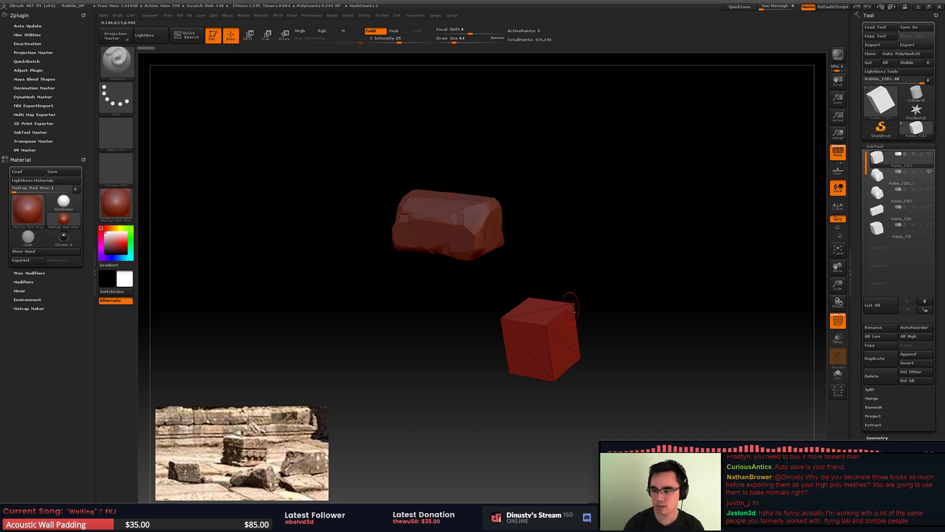
mouse_move(571, 307)
left_mouse_down()
mouse_move(559, 323)
mouse_move(568, 312)
left_mouse_up()
key("shift")
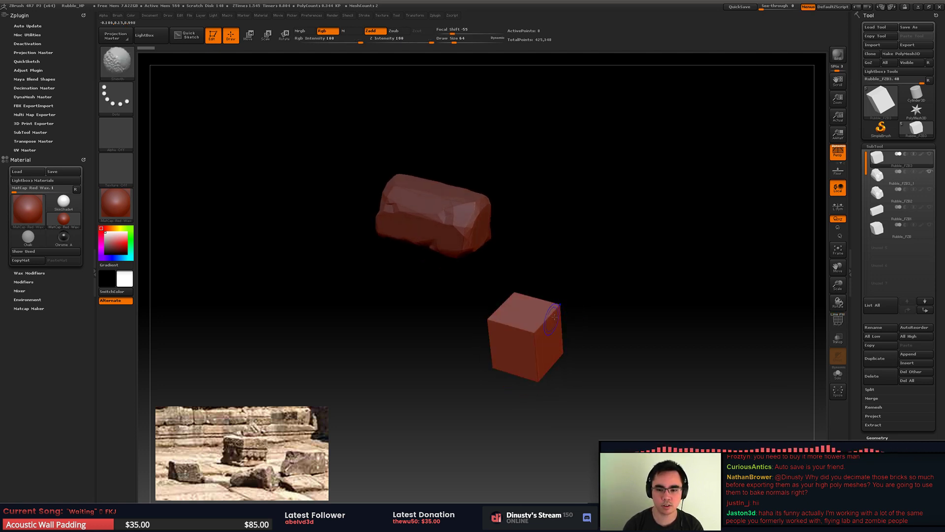
left_click_drag(604, 288, 600, 299)
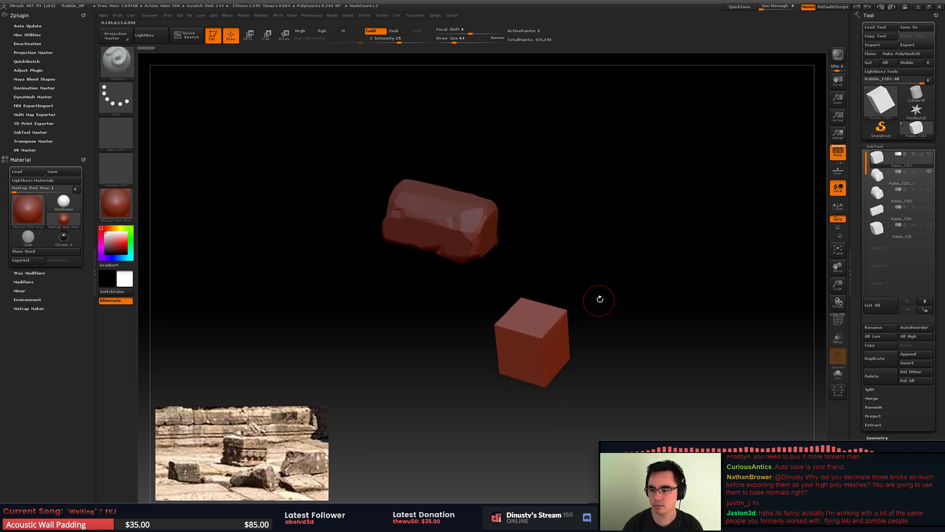
Step: Collapse the Material palette and expand the DynaMesh Master and Decimation Master settings of the Zplugin palette
left_click(36, 161)
left_click(37, 159)
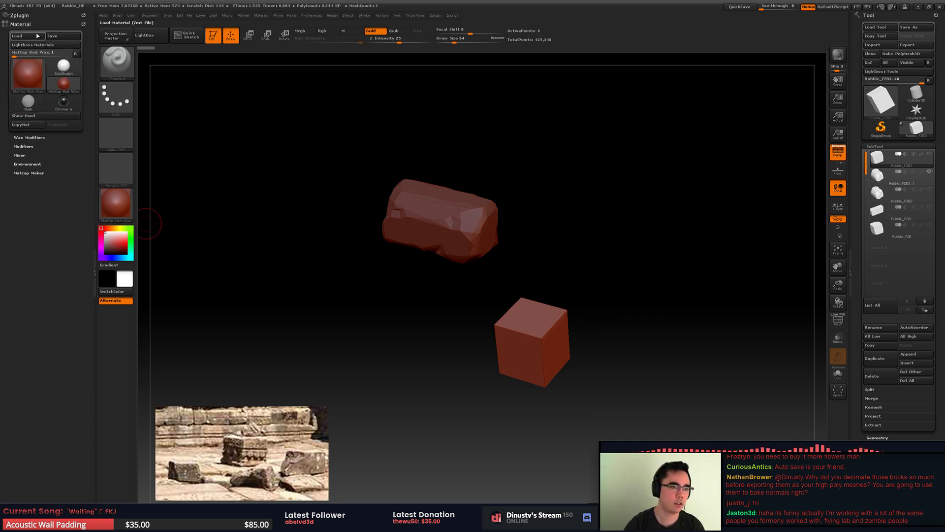
left_click(20, 15)
left_click(32, 96)
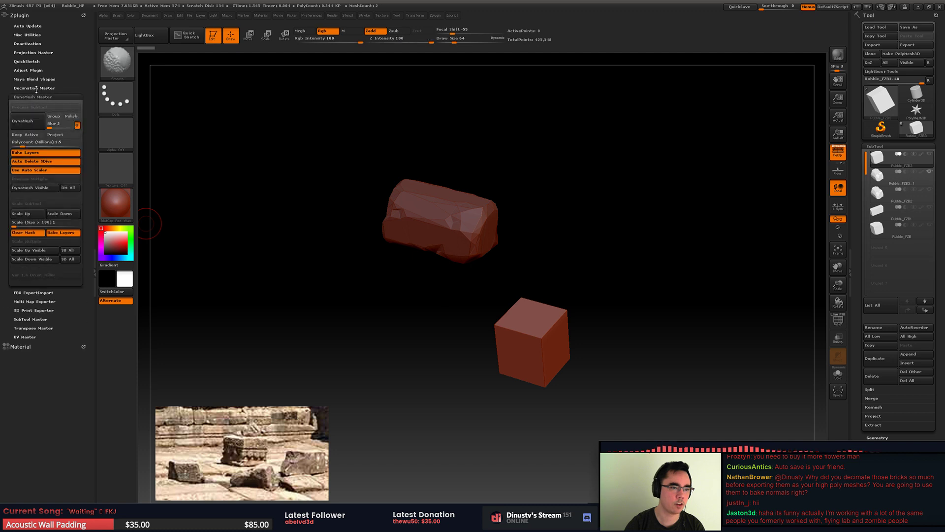
left_click(33, 87)
left_click_drag(473, 270, 534, 249)
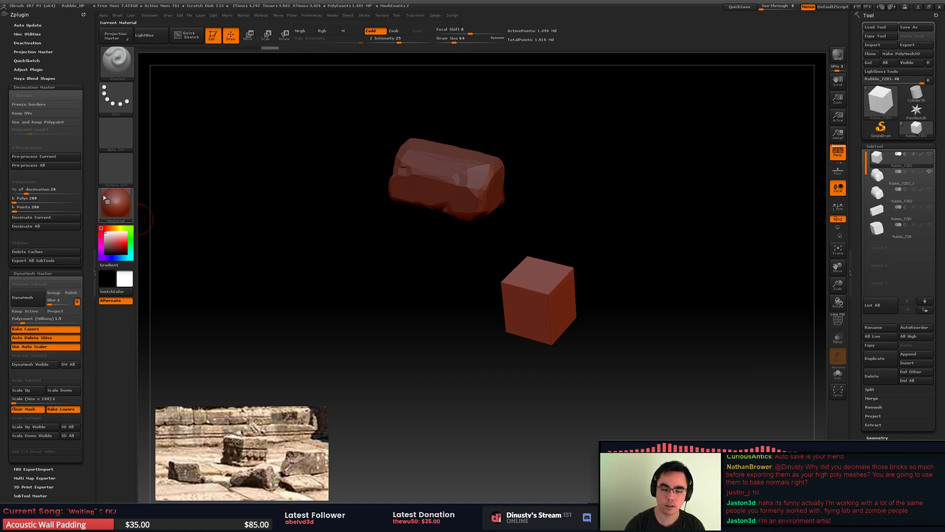
Step: Set the DynaMesh Master polycount to 0.5 million and remesh the Rubble_FZB3 box
left_click(30, 320)
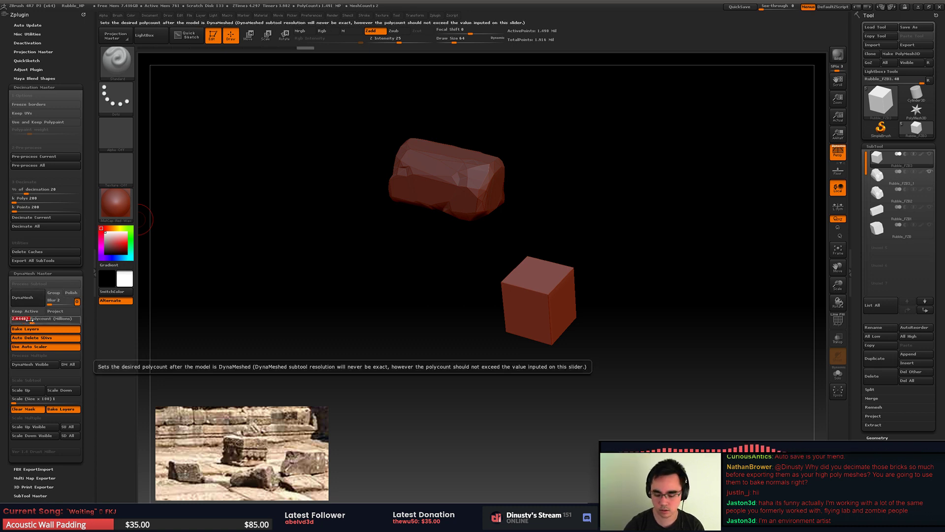
type("0.5")
key("Return")
left_click(22, 298)
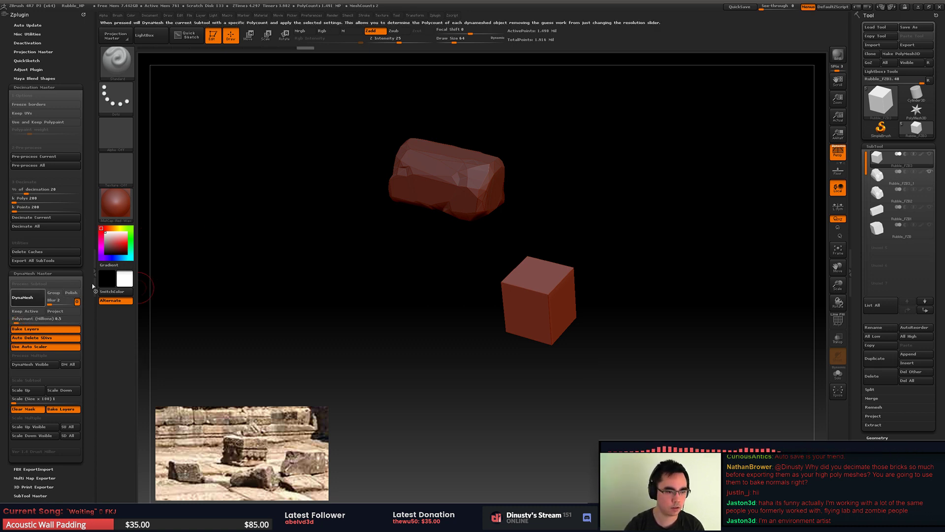
mouse_move(437, 266)
left_mouse_down()
mouse_move(445, 270)
mouse_move(413, 253)
mouse_move(429, 249)
mouse_move(428, 257)
left_mouse_up()
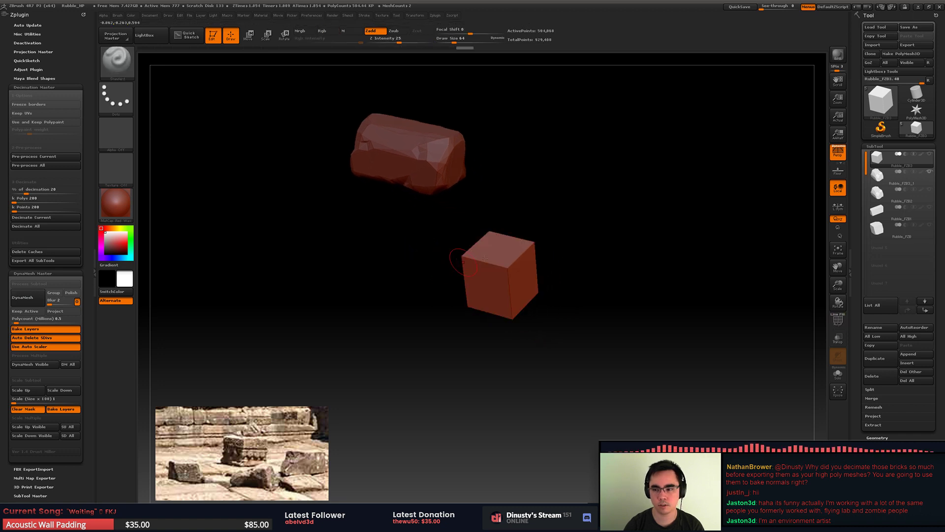
Step: Remesh the Rubble_FZB1 and Rubble_FZB boxes with DynaMesh Master at the same 0.5 million polycount
left_click(877, 178)
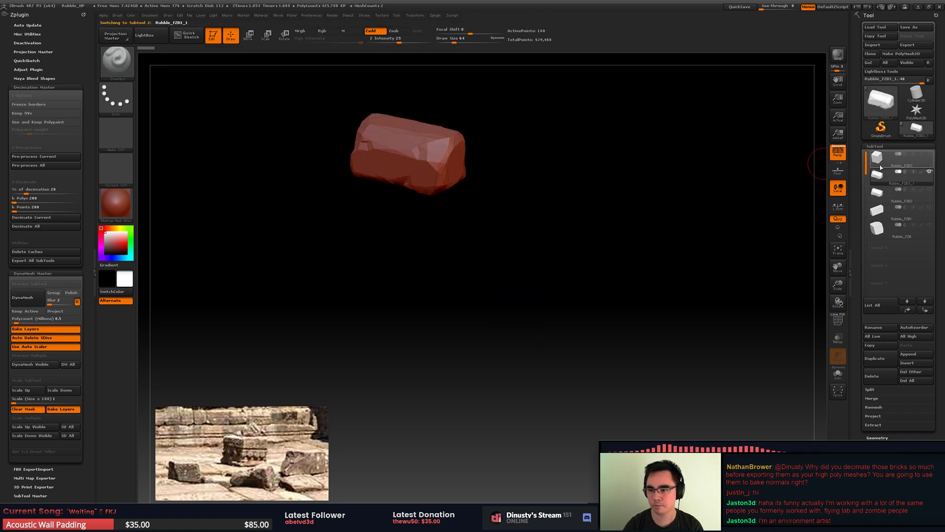
left_click(872, 211)
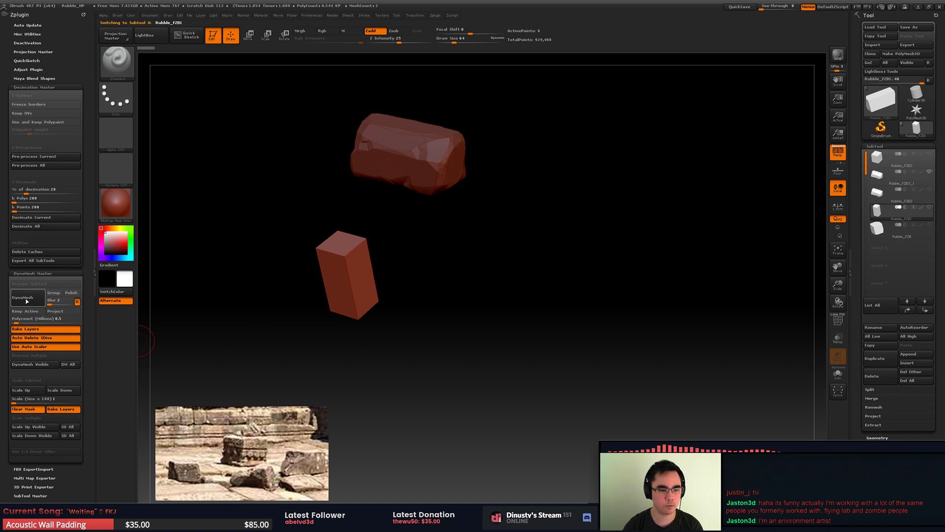
left_click(35, 299)
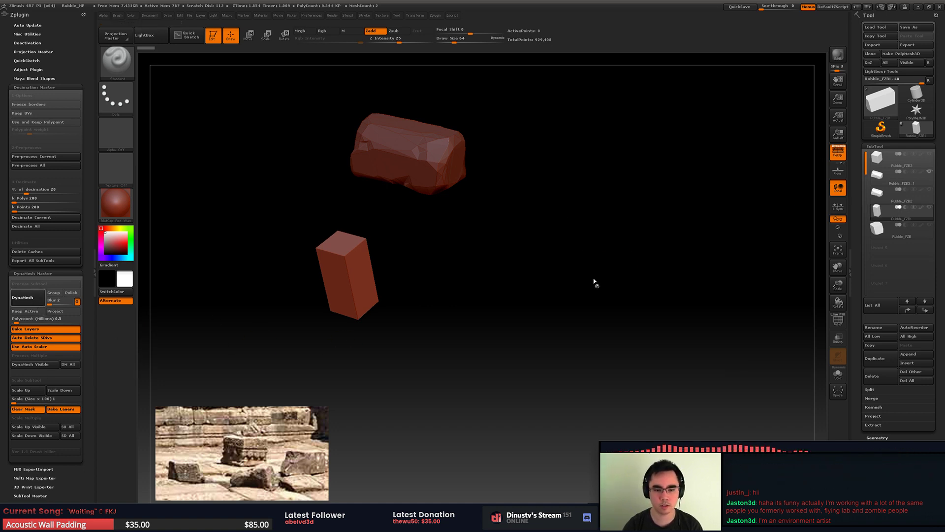
left_click(875, 229)
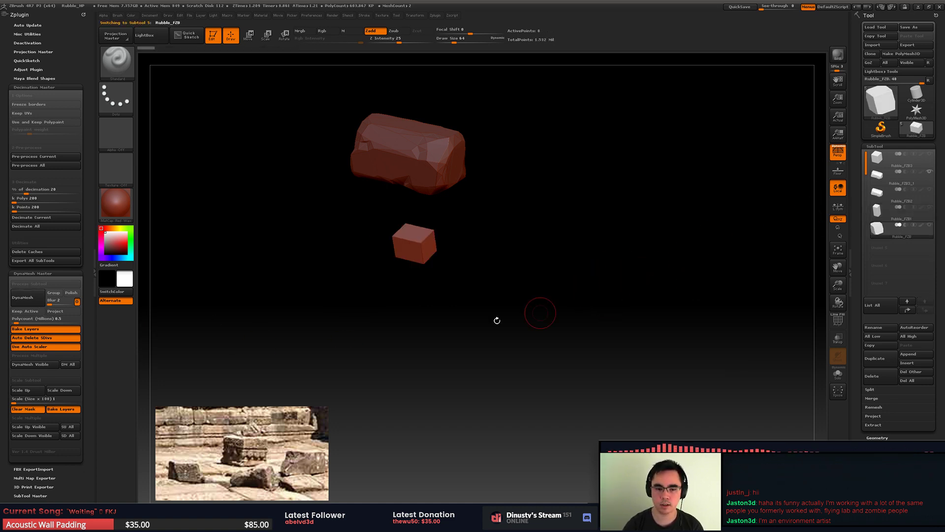
left_click_drag(483, 296, 544, 291, "alt")
key("shift+f")
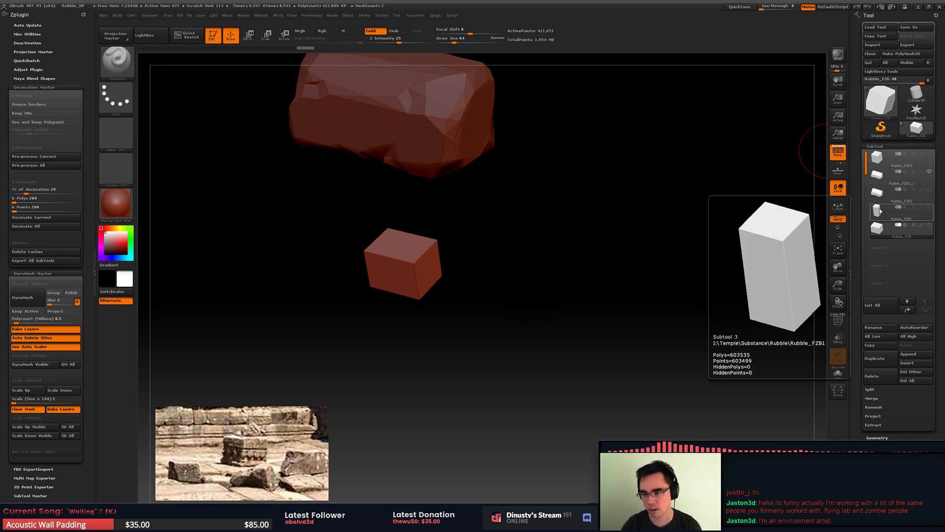
Step: Select the Rubble_FZB3 box and apply the Polish deformation to soften its hard edges
left_click(890, 161)
left_click_drag(514, 184, 458, 140, "alt")
left_click(878, 147)
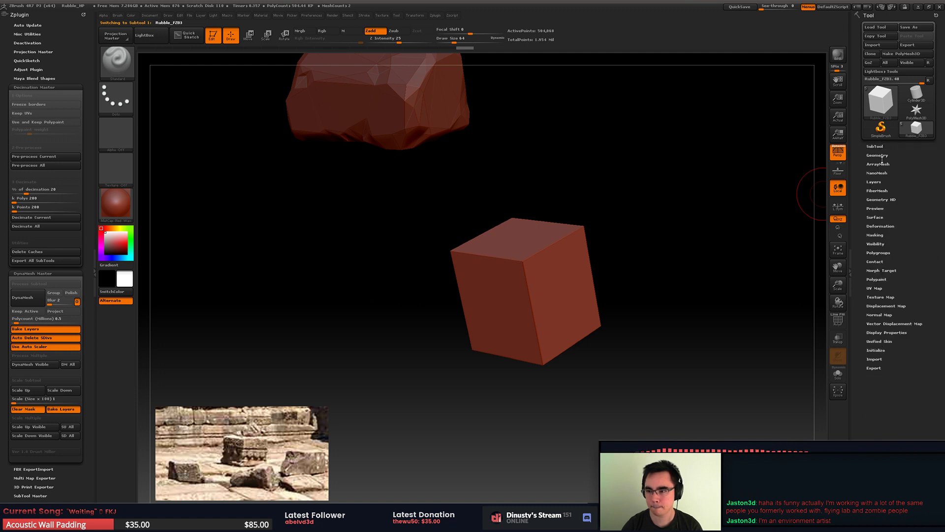
left_click(881, 226)
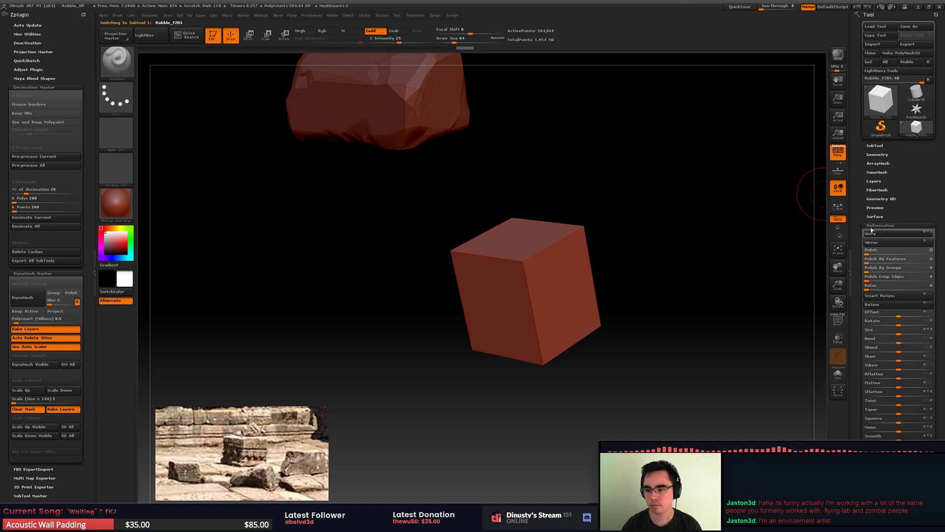
left_click_drag(856, 197, 856, 151)
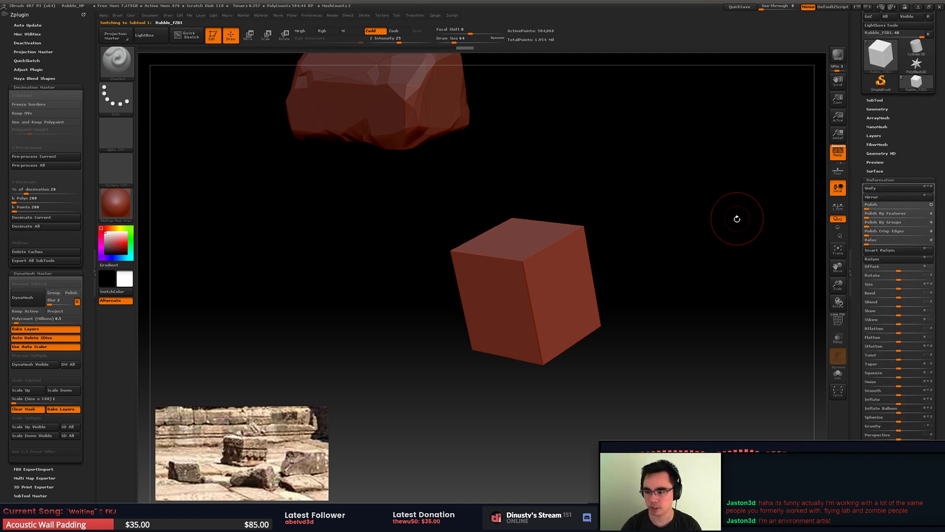
left_click(894, 189)
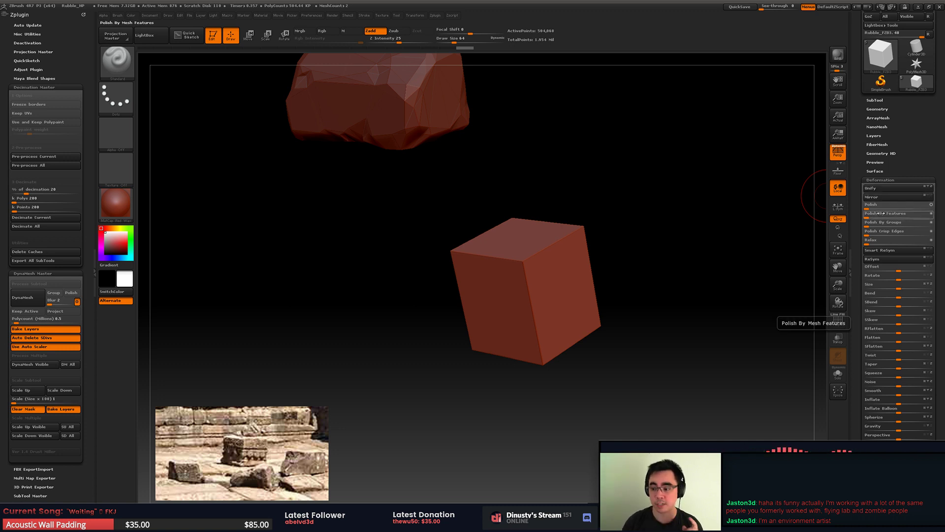
left_click_drag(867, 205, 913, 207)
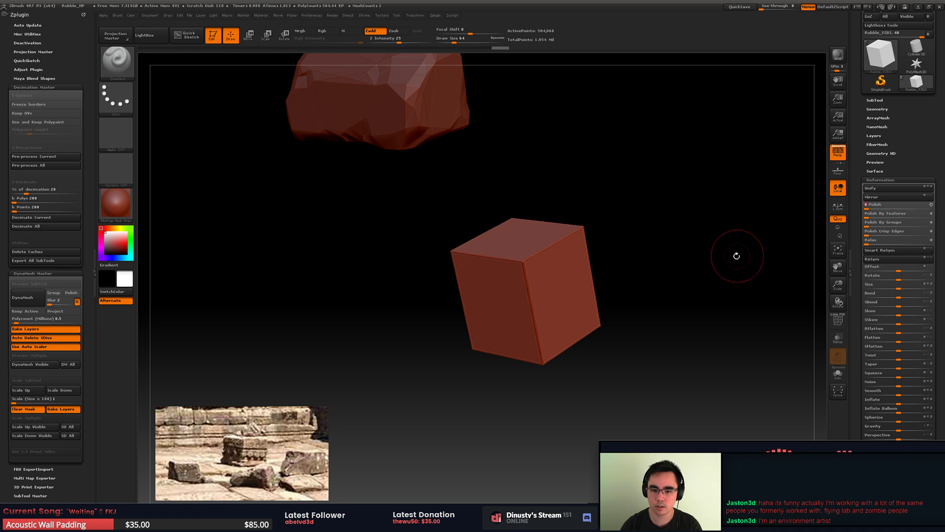
Step: Choose the chipping trim brush from the custom brushes and carve a chip into the box's nearest top corner
right_click_drag(595, 262, 501, 273, "ctrl")
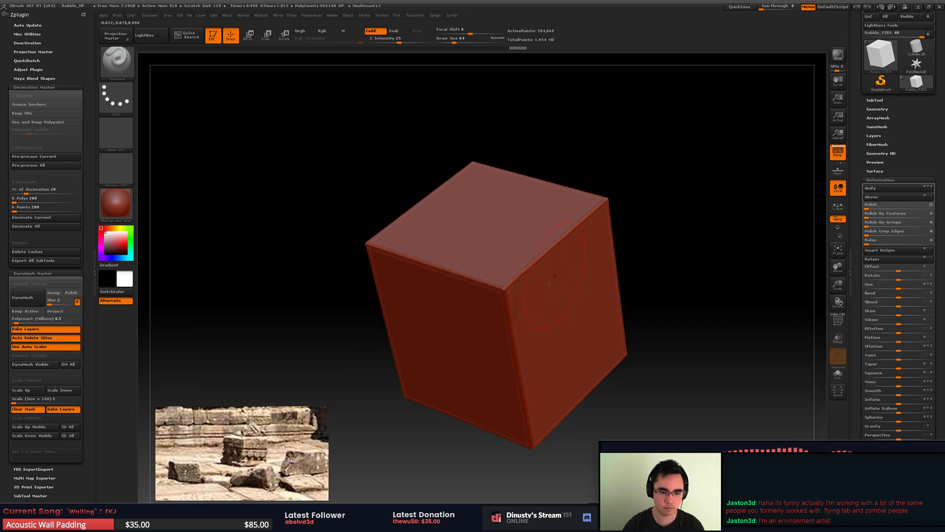
key("b")
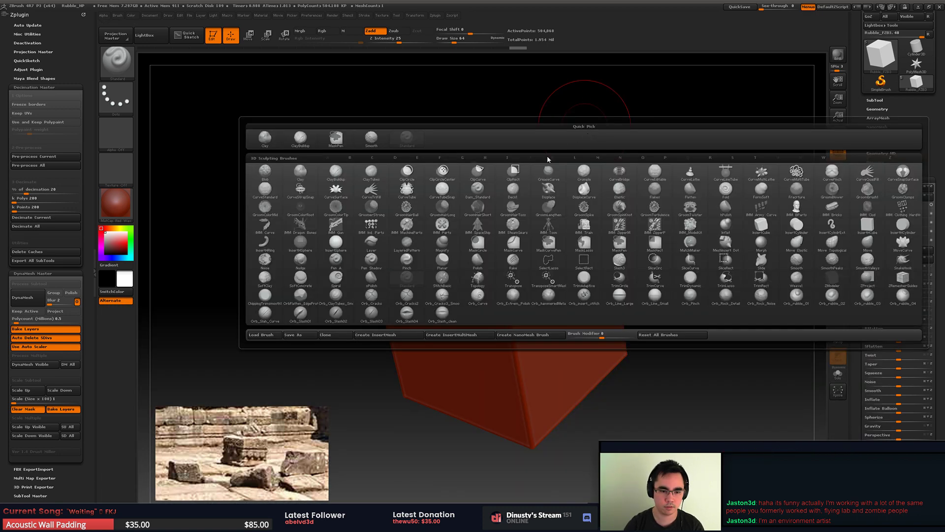
left_click(265, 295)
mouse_move(497, 290)
left_mouse_down()
mouse_move(505, 295)
mouse_move(534, 268)
mouse_move(531, 255)
mouse_move(497, 281)
mouse_move(474, 276)
mouse_move(511, 270)
left_mouse_up()
Step: Undo the most recent trim strokes on the chip at the box's nearest top corner
key("ctrl+z")
key("ctrl+z")
key("space")
key("ctrl+z")
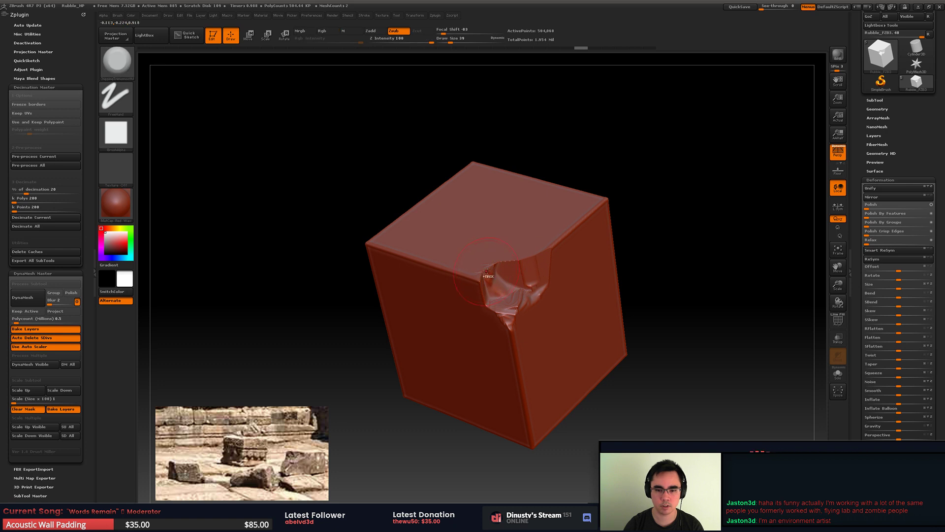
key("ctrl+z")
key("ctrl+z")
key("ctrl+z")
key("ctrl+z")
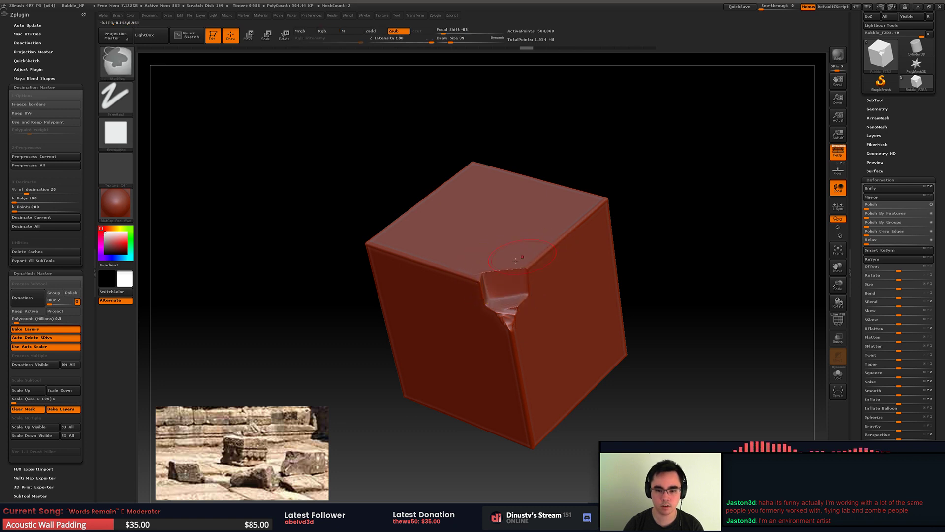
key("ctrl+z")
key("ctrl+shift+z")
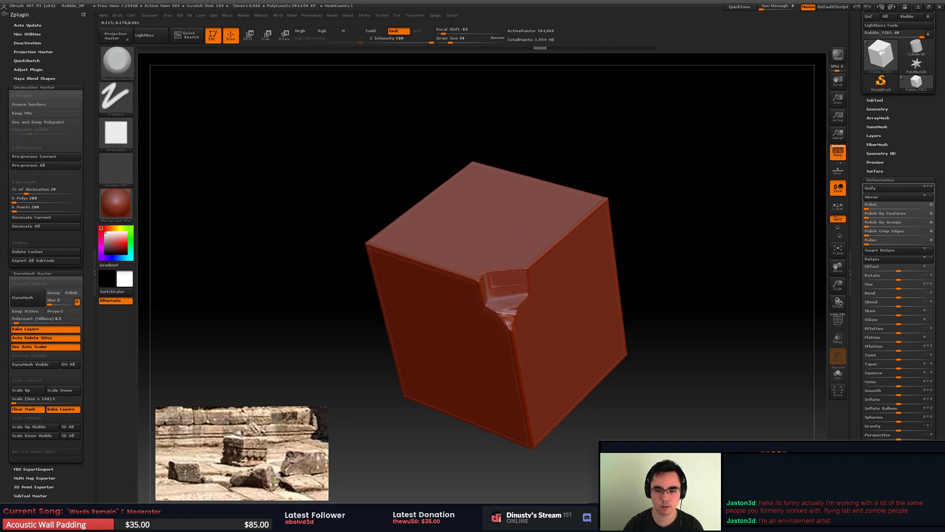
Step: Redo trim strokes on the chipped top corner through the undo history
key("ctrl+shift+z")
key("ctrl+shift+z")
key("ctrl+shift+z")
key("ctrl+shift+z")
key("ctrl+shift+z")
key("ctrl+shift+z")
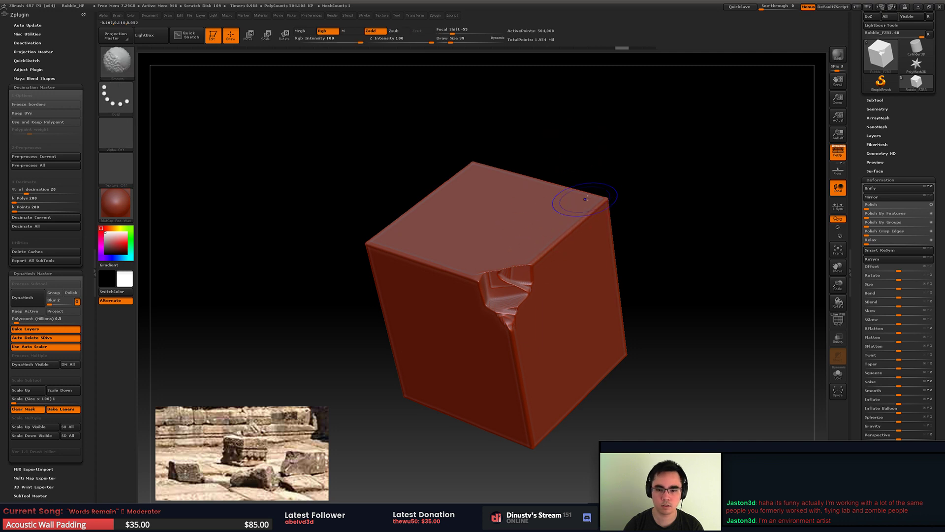
key("shift+f")
key("shift+f")
right_click_drag(585, 199, 533, 268)
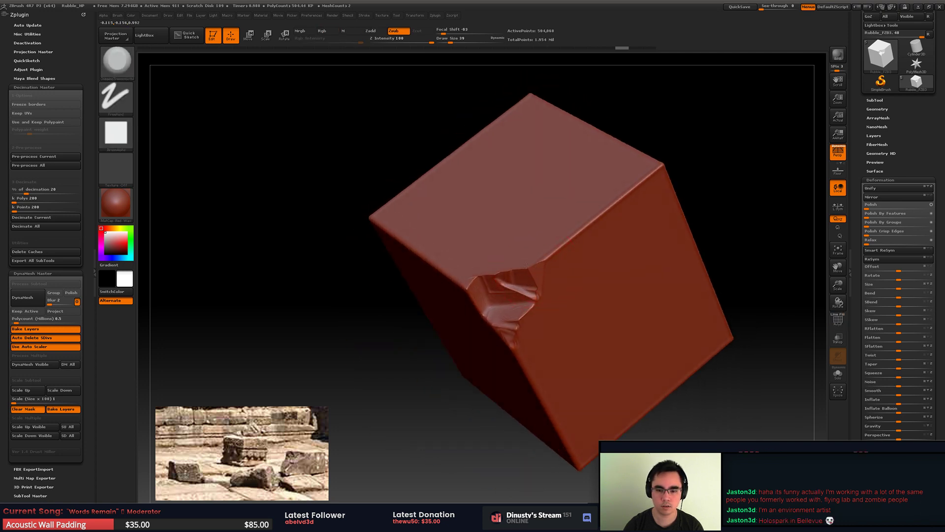
key("ctrl+shift+z")
key("ctrl+shift+z")
key("ctrl+shift+z")
Step: Isolate the region around the chipped corner and carve the break wider with the trim brush
left_click_drag(409, 180, 655, 373, "ctrl+shift")
mouse_move(559, 325)
right_mouse_down()
mouse_move(537, 292)
mouse_move(547, 291)
right_mouse_up()
mouse_move(462, 275)
left_mouse_down()
mouse_move(433, 286)
mouse_move(454, 271)
mouse_move(429, 276)
left_mouse_up()
right_click_drag(463, 276, 426, 294)
left_click_drag(426, 296, 503, 222)
right_click_drag(498, 247, 485, 226, "ctrl")
left_click_drag(394, 300, 430, 292)
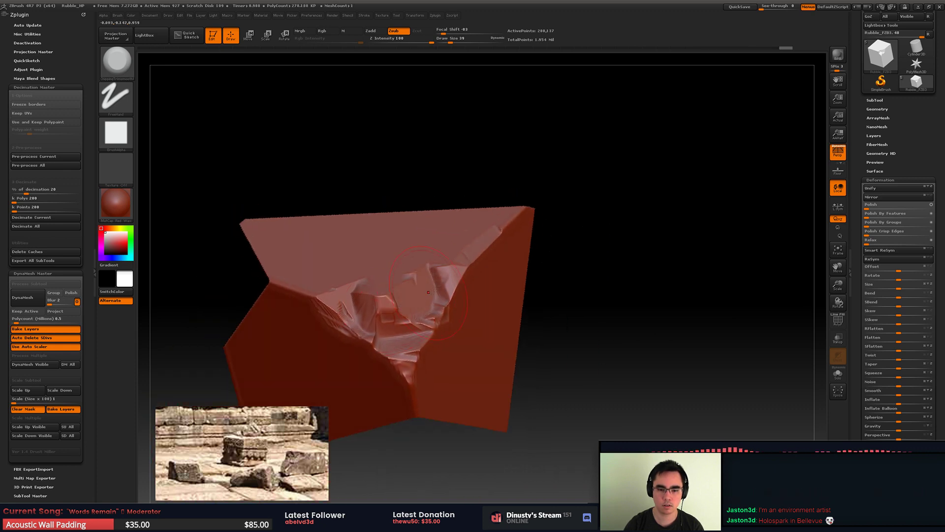
mouse_move(429, 292)
right_mouse_down("ctrl")
mouse_move(427, 339)
mouse_move(409, 344)
right_mouse_up("ctrl")
right_click_drag(409, 345, 433, 298, "alt")
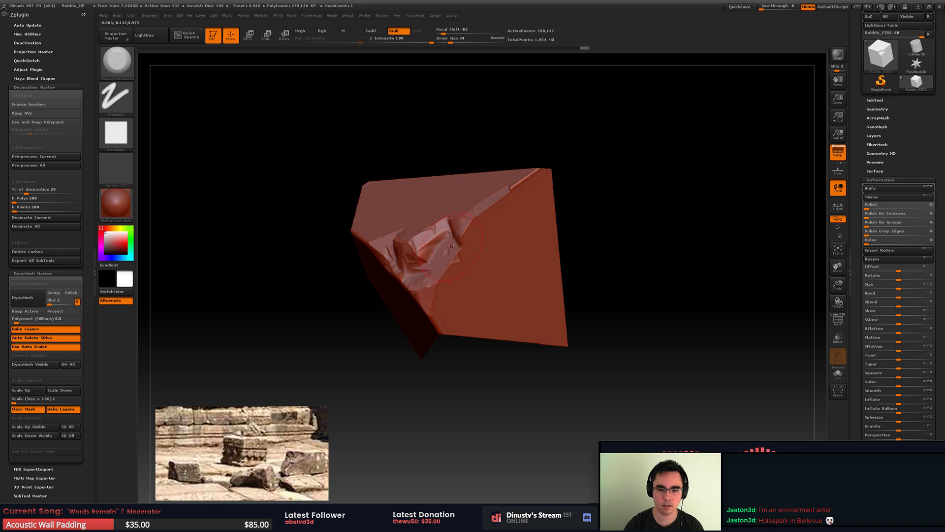
Step: Extend the chip along the adjoining top edge toward the far corner with rough, angular trim strokes
left_click_drag(452, 246, 465, 228)
mouse_move(476, 217)
right_mouse_down()
mouse_move(471, 241)
mouse_move(485, 236)
mouse_move(487, 217)
mouse_move(499, 231)
mouse_move(518, 220)
right_mouse_up()
left_click_drag(443, 266, 490, 199)
mouse_move(490, 199)
right_mouse_down("alt")
mouse_move(505, 220)
mouse_move(495, 264)
right_mouse_up("alt")
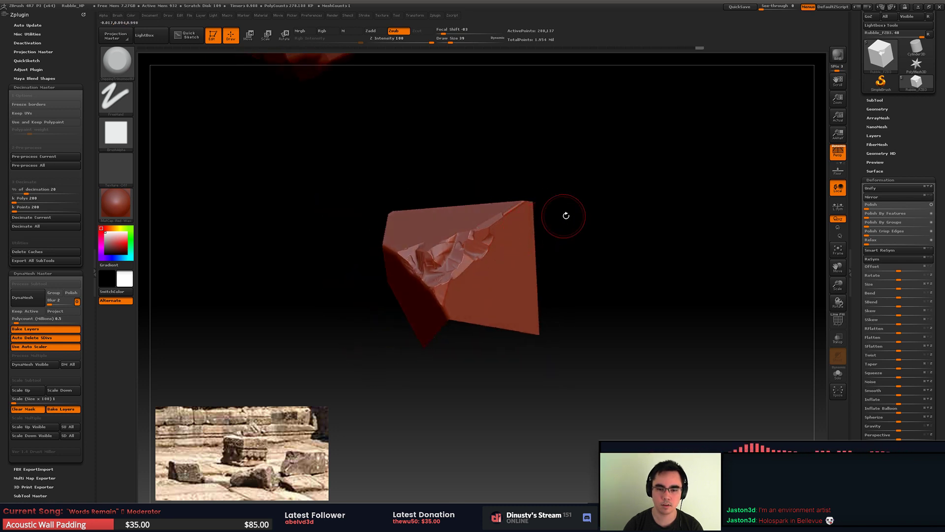
mouse_move(566, 216)
left_mouse_down()
mouse_move(525, 222)
mouse_move(583, 220)
mouse_move(493, 217)
left_mouse_up()
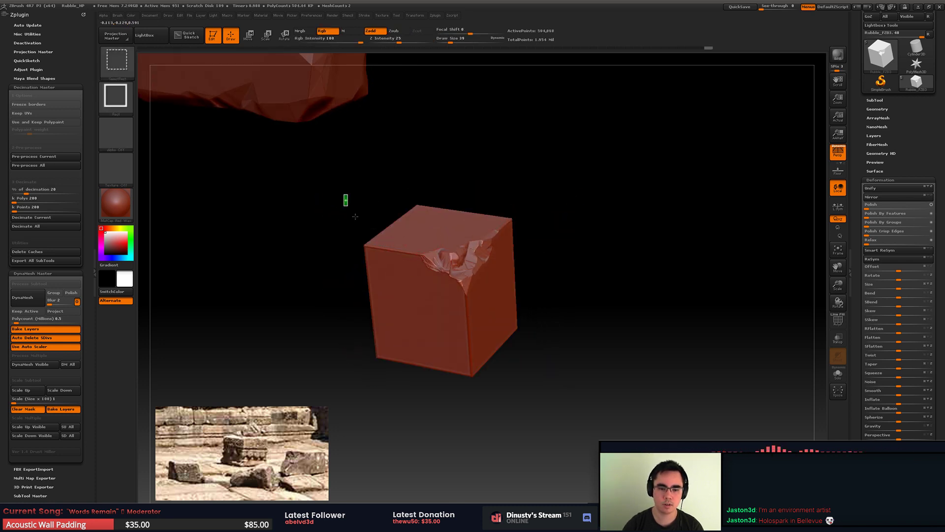
Step: Isolate the unbroken side of the box and carve a first chip into its neighbouring top corner
left_click_drag(355, 216, 441, 360, "ctrl+shift")
mouse_move(344, 316)
left_mouse_down()
mouse_move(325, 305)
mouse_move(407, 268)
mouse_move(442, 294)
mouse_move(412, 250)
left_mouse_up()
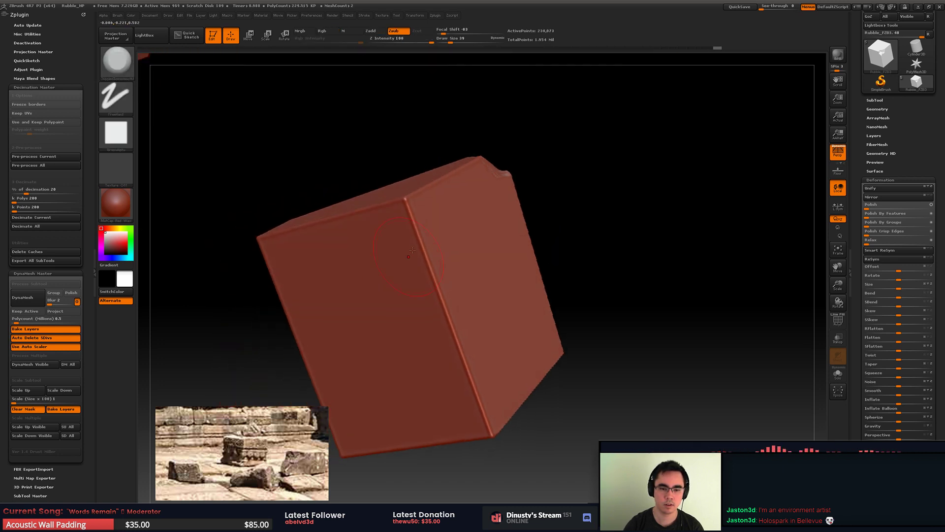
left_click(877, 100)
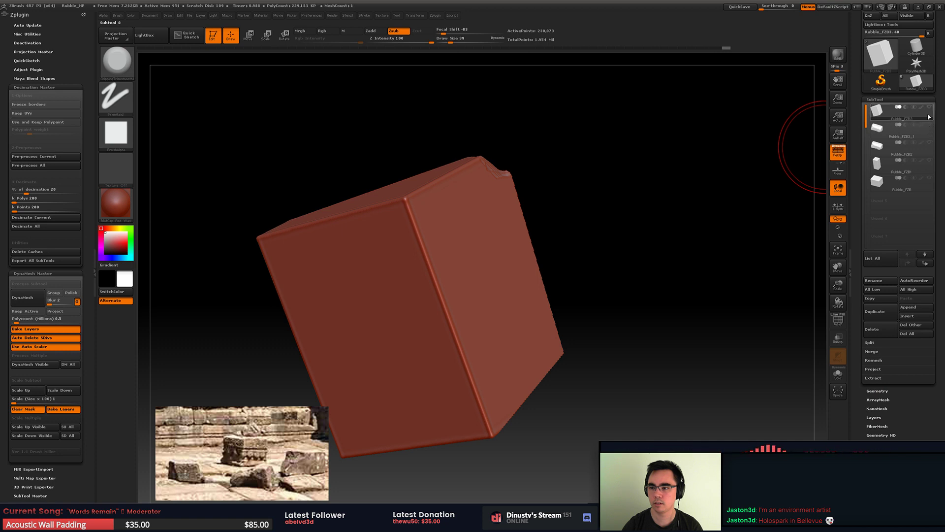
mouse_move(592, 240)
left_mouse_down()
mouse_move(425, 265)
mouse_move(436, 329)
left_mouse_up()
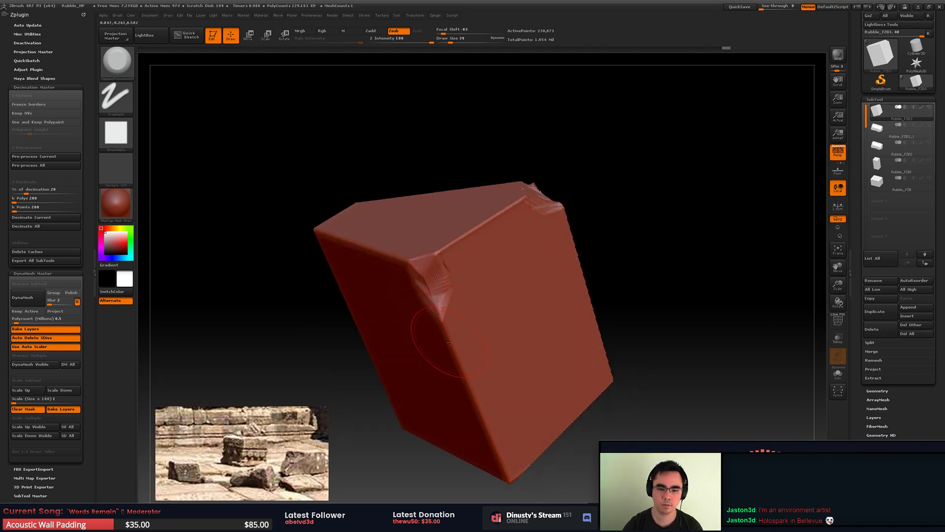
right_click_drag(445, 351, 426, 270, "ctrl")
Step: Set the brush's Z Intensity to 77 and chip further along the edges meeting at that corner
left_click_drag(421, 42, 423, 43)
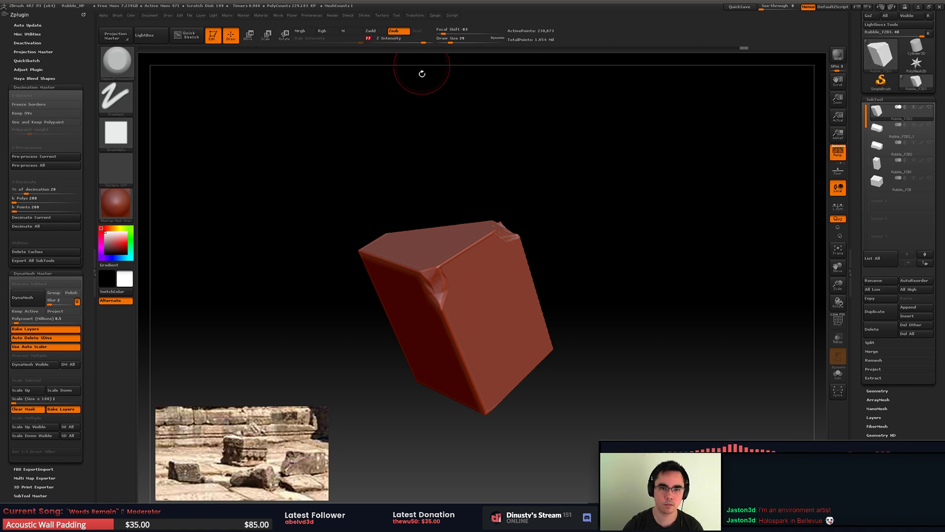
left_click_drag(429, 276, 440, 267)
right_click_drag(440, 267, 480, 288)
left_click_drag(430, 288, 424, 270)
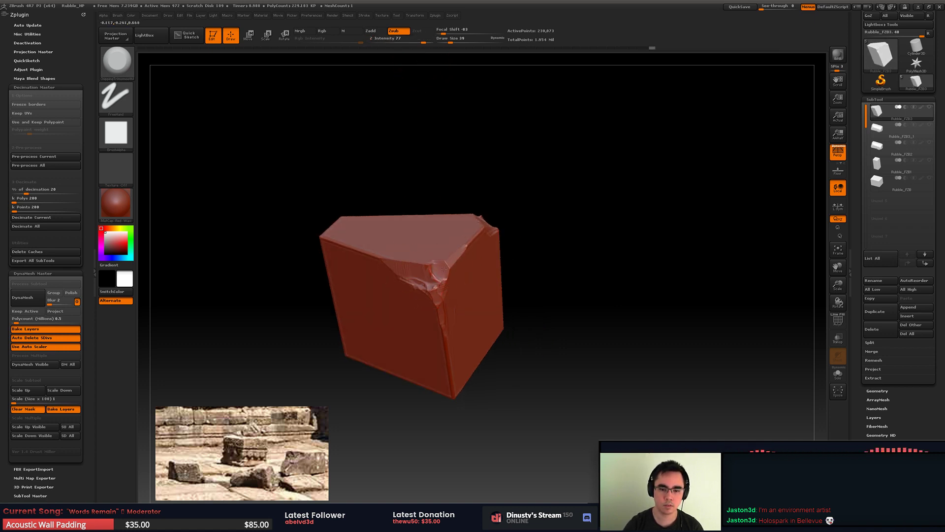
mouse_move(402, 257)
right_mouse_down()
mouse_move(418, 206)
mouse_move(514, 276)
right_mouse_up()
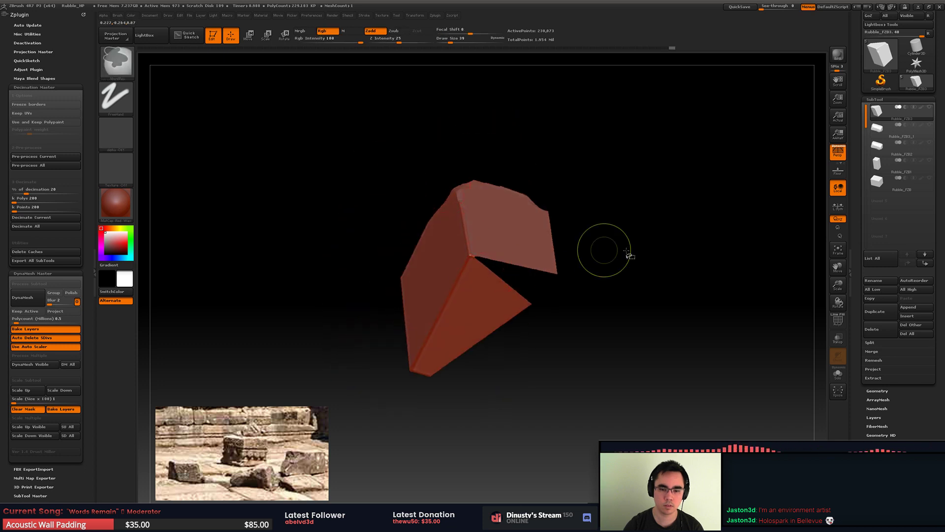
Step: Restore the full box, isolate another corner and trim chips along its adjoining edges
left_click(635, 254, "ctrl+shift")
left_click_drag(402, 222, 557, 376, "ctrl+shift")
right_click_drag(557, 375, 481, 238)
mouse_move(481, 238)
left_mouse_down()
mouse_move(489, 238)
mouse_move(464, 273)
left_mouse_up()
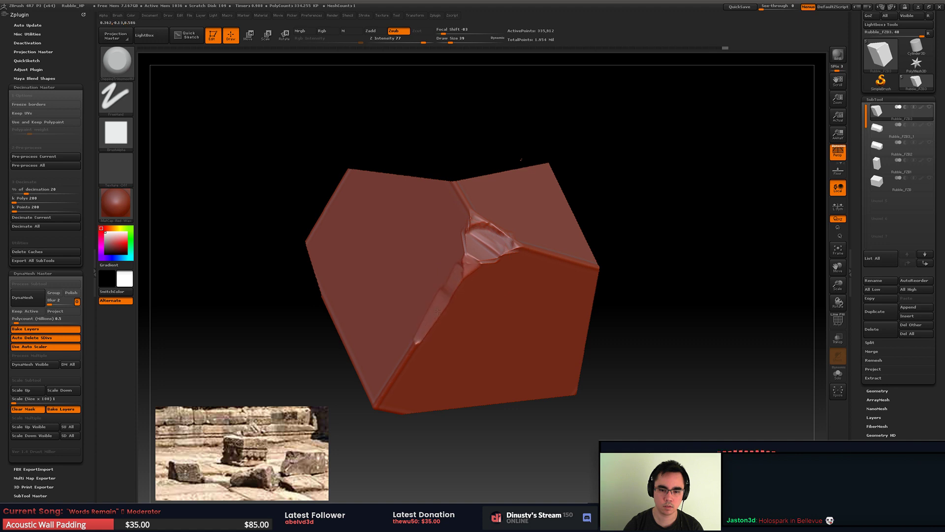
mouse_move(438, 312)
left_mouse_down()
mouse_move(470, 246)
mouse_move(512, 253)
left_mouse_up()
right_click_drag(513, 252, 443, 237)
left_click_drag(435, 229, 499, 248)
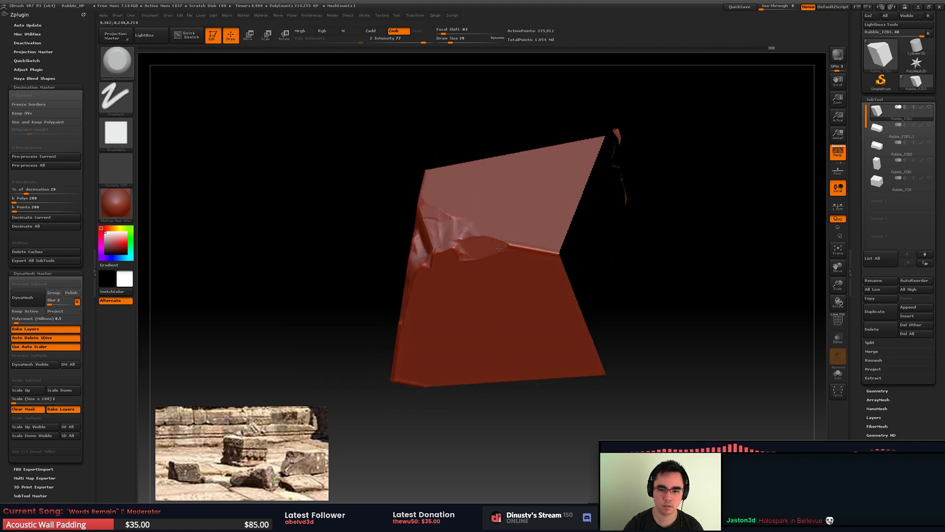
left_click(686, 262, "ctrl+shift")
right_click_drag(686, 261, 589, 248, "alt")
left_click_drag(481, 222, 557, 342, "ctrl+shift")
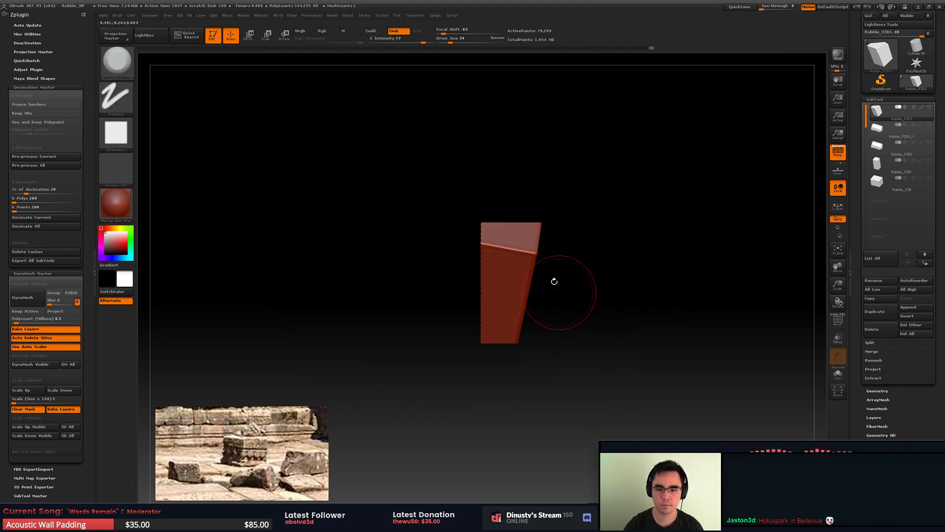
right_click_drag(555, 281, 502, 288)
Step: Show the whole box, isolate a larger area around the next intact corner and carve chips into it
left_click(433, 360, "ctrl+shift")
left_click_drag(381, 147, 589, 385, "ctrl+shift")
mouse_move(530, 339)
right_mouse_down()
mouse_move(471, 251)
mouse_move(504, 262)
right_mouse_up()
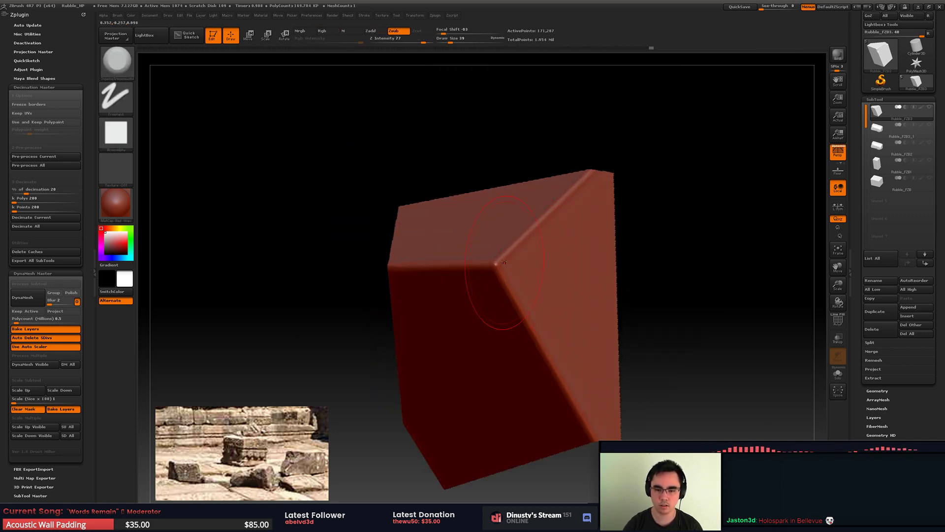
mouse_move(495, 262)
left_mouse_down()
mouse_move(510, 266)
mouse_move(534, 229)
mouse_move(435, 263)
mouse_move(533, 327)
mouse_move(492, 278)
left_mouse_up()
mouse_move(463, 276)
right_mouse_down()
mouse_move(514, 289)
mouse_move(468, 271)
right_mouse_up()
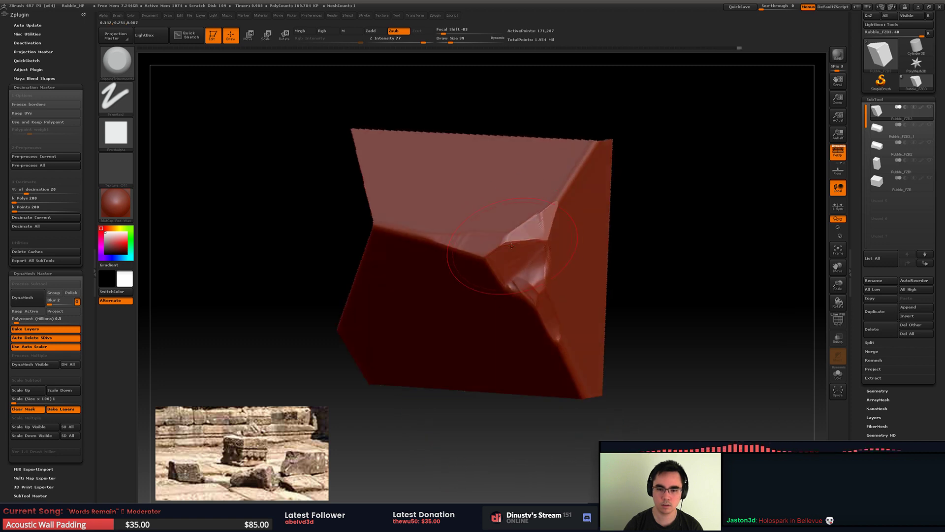
mouse_move(490, 244)
left_mouse_down()
mouse_move(553, 206)
mouse_move(460, 222)
mouse_move(629, 249)
mouse_move(596, 236)
mouse_move(585, 243)
mouse_move(595, 257)
left_mouse_up()
Step: Continue trimming the block's remaining sharp edges into irregular chips around the isolated corner
right_click_drag(614, 259, 520, 222, "alt")
mouse_move(507, 288)
left_mouse_down()
mouse_move(532, 254)
mouse_move(512, 239)
mouse_move(615, 235)
left_mouse_up()
left_click_drag(514, 245, 474, 236)
mouse_move(419, 280)
left_mouse_down()
mouse_move(390, 329)
mouse_move(433, 266)
left_mouse_up()
mouse_move(487, 227)
left_mouse_down()
mouse_move(459, 252)
mouse_move(476, 248)
left_mouse_up()
Step: Save the project over the existing Rubble_HP.ZPR file in the Rubble folder
key("ctrl+s")
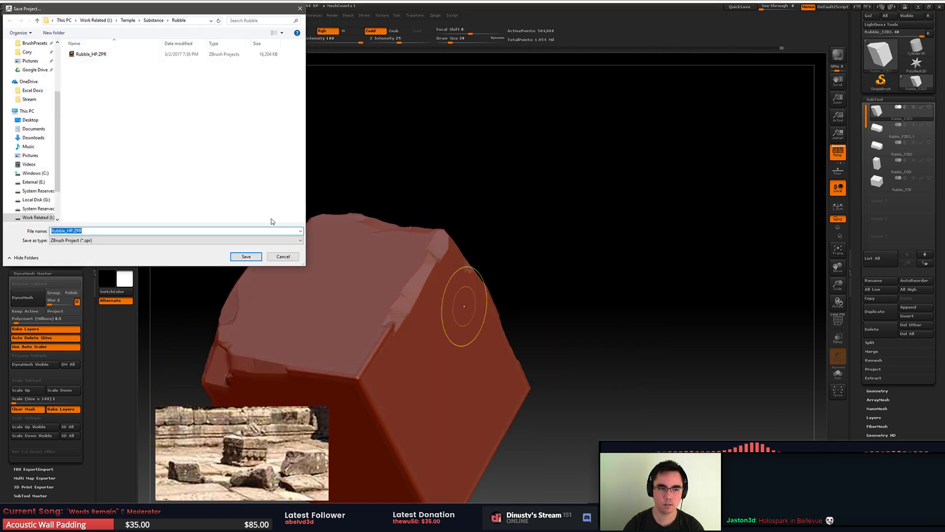
double_click(111, 57)
key("Left")
key("Return")
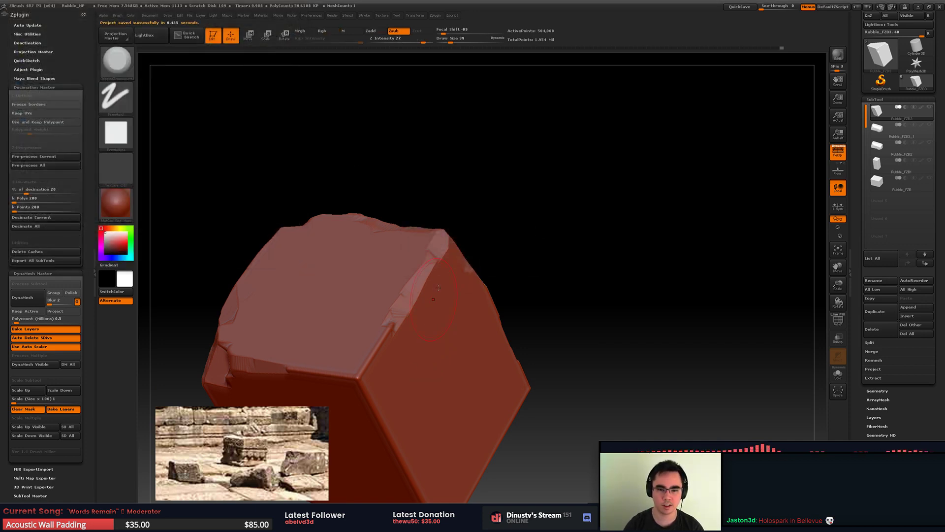
Step: Chip the block's next sharp corner and carve broken notches down the edge running from it
left_click_drag(539, 243, 570, 193, "alt")
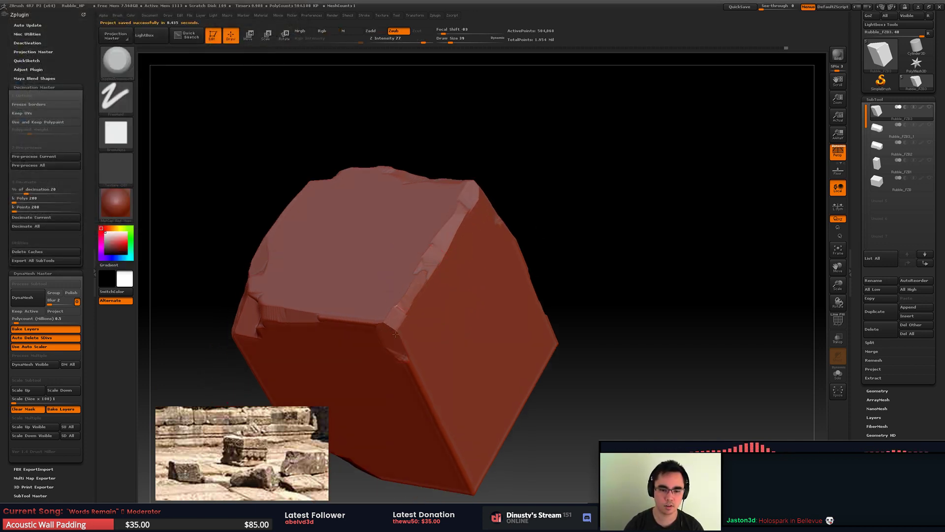
left_click_drag(395, 334, 374, 321)
mouse_move(396, 336)
right_mouse_down("alt")
mouse_move(377, 285)
mouse_move(325, 296)
right_mouse_up("alt")
left_click_drag(414, 319, 458, 394)
right_click_drag(462, 365, 452, 338, "alt")
left_click_drag(432, 350, 456, 399)
right_click_drag(475, 371, 465, 265)
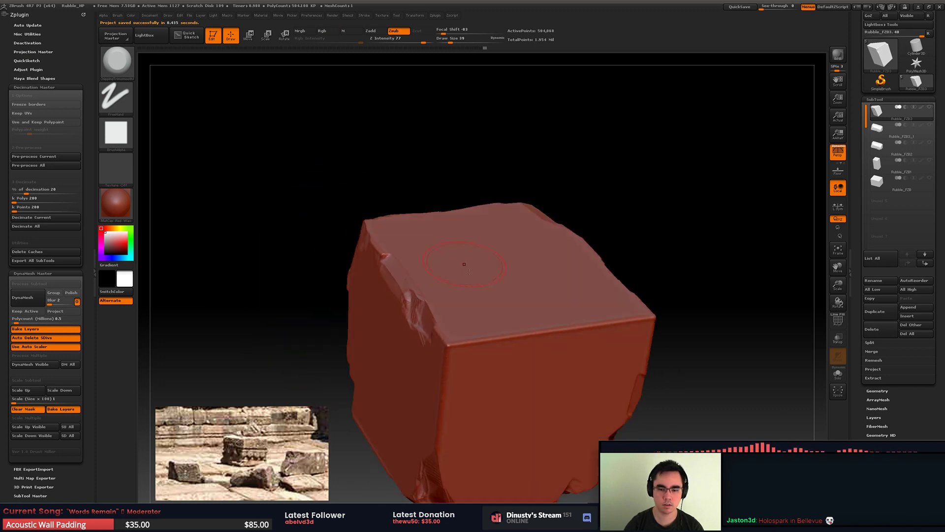
Step: Adjust the brush size and carve a large broken area across the block's front top edge
key("space")
mouse_move(474, 341)
left_mouse_down()
mouse_move(520, 311)
mouse_move(510, 321)
left_mouse_up()
key("space")
mouse_move(574, 318)
left_mouse_down()
mouse_move(535, 365)
mouse_move(487, 388)
mouse_move(625, 317)
left_mouse_up()
key("space")
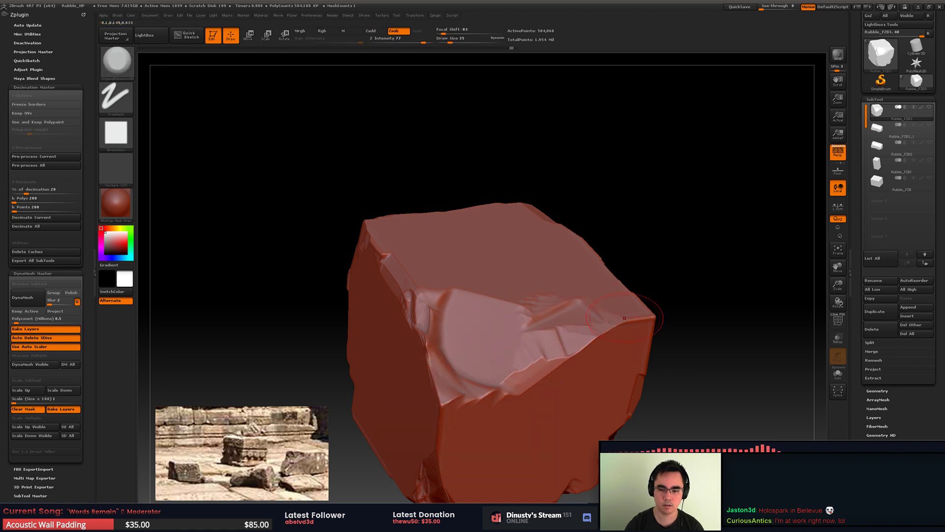
mouse_move(510, 374)
left_mouse_down()
mouse_move(433, 393)
mouse_move(439, 419)
mouse_move(449, 382)
mouse_move(440, 393)
mouse_move(562, 359)
left_mouse_up()
mouse_move(526, 385)
right_mouse_down("alt")
mouse_move(427, 410)
mouse_move(443, 411)
right_mouse_up("alt")
right_click_drag(493, 367, 455, 273)
mouse_move(455, 274)
left_mouse_down()
mouse_move(456, 332)
mouse_move(487, 299)
mouse_move(480, 315)
mouse_move(507, 306)
left_mouse_up()
Step: Undo the unwanted strokes in the large broken area and recarve it with rougher trim cuts
key("ctrl+z")
key("ctrl+z")
mouse_move(435, 306)
left_mouse_down()
mouse_move(445, 330)
mouse_move(468, 335)
left_mouse_up()
key("ctrl+z")
mouse_move(463, 295)
left_mouse_down()
mouse_move(483, 372)
mouse_move(466, 361)
mouse_move(507, 382)
left_mouse_up()
mouse_move(523, 338)
left_mouse_down()
mouse_move(478, 355)
mouse_move(461, 310)
mouse_move(478, 289)
mouse_move(512, 304)
mouse_move(458, 268)
mouse_move(460, 293)
left_mouse_up()
key("ctrl+z")
mouse_move(496, 253)
left_mouse_down()
mouse_move(480, 256)
mouse_move(498, 264)
left_mouse_up()
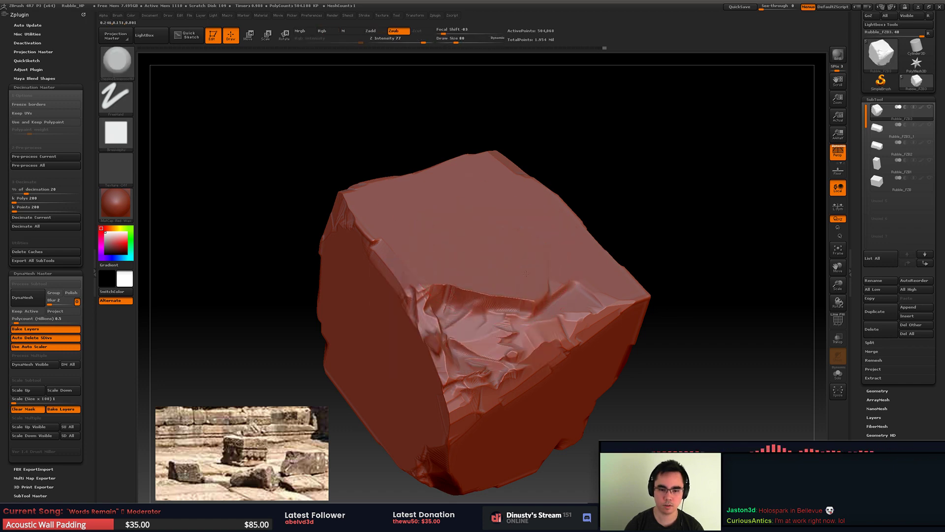
Step: Set the draw size to 31 and carve smaller angular facets throughout the large broken area
key("space")
left_click_drag(517, 325, 461, 293)
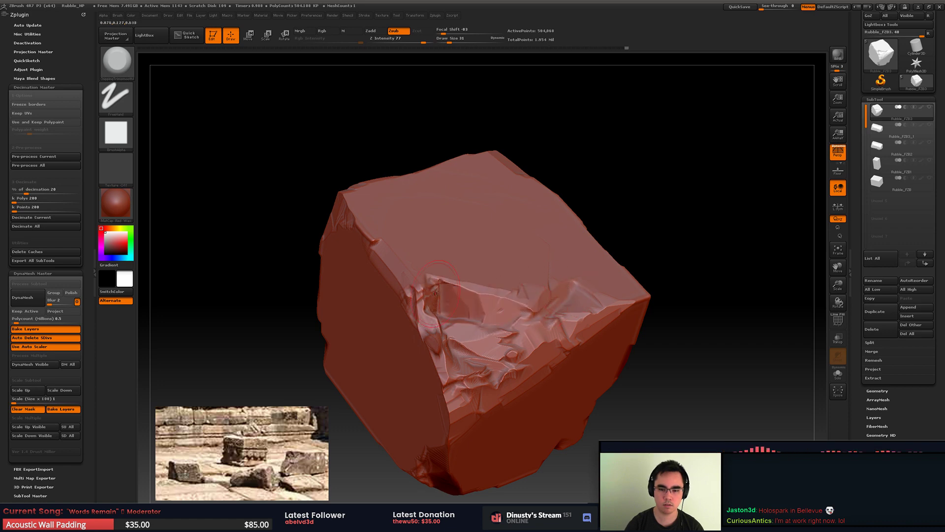
mouse_move(410, 288)
right_mouse_down()
mouse_move(428, 291)
mouse_move(382, 304)
mouse_move(493, 291)
mouse_move(454, 289)
mouse_move(462, 280)
mouse_move(403, 347)
mouse_move(379, 332)
right_mouse_up()
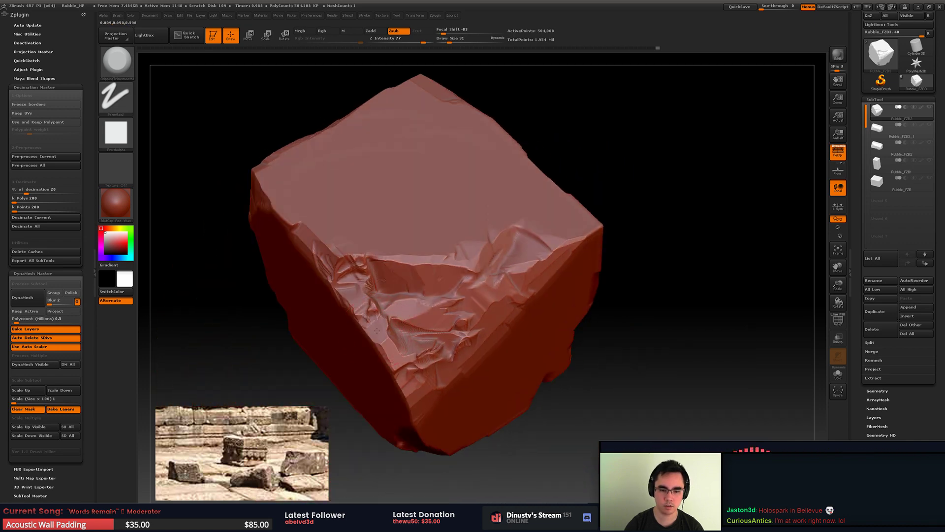
mouse_move(397, 370)
left_mouse_down()
mouse_move(385, 330)
mouse_move(478, 316)
mouse_move(538, 242)
left_mouse_up()
right_click_drag(538, 242, 524, 255, "ctrl")
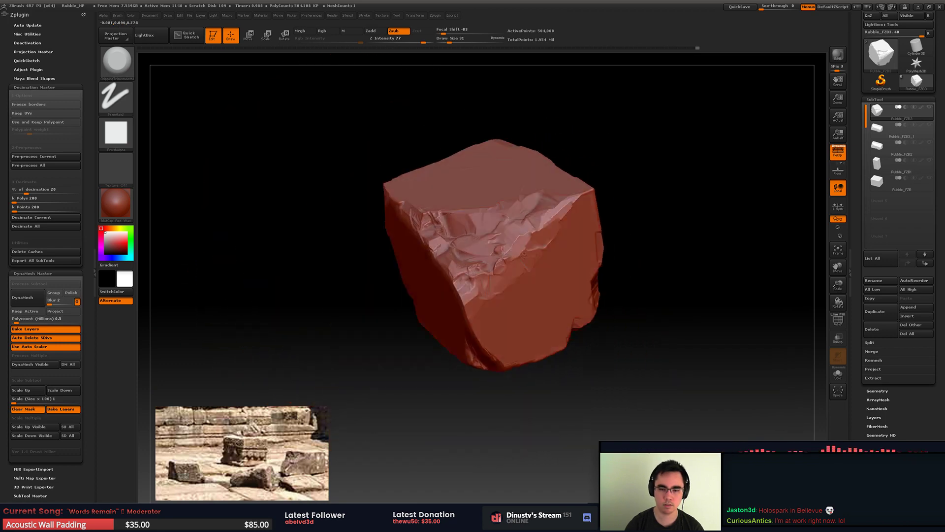
Step: Trim the intact corner beside the large broken area into a flat, angled chip
left_click_drag(524, 255, 444, 296)
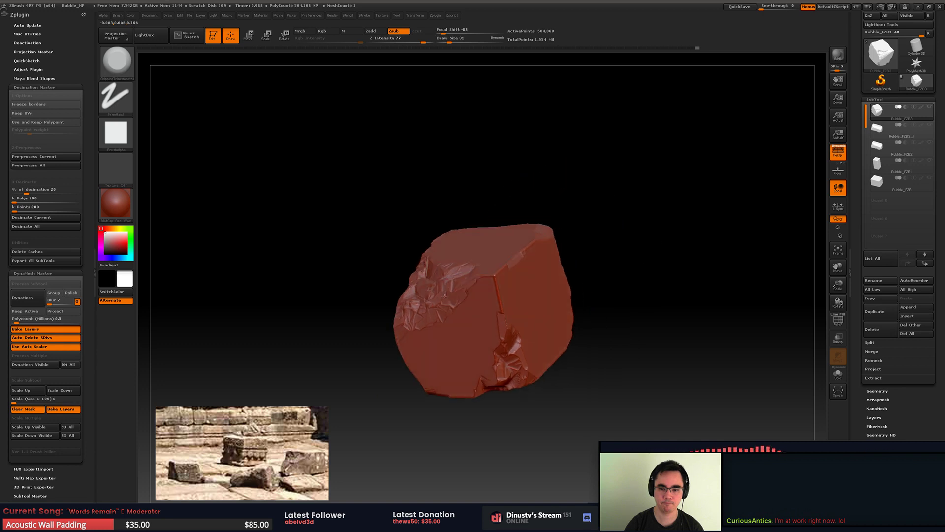
right_click_drag(444, 295, 510, 260, "alt")
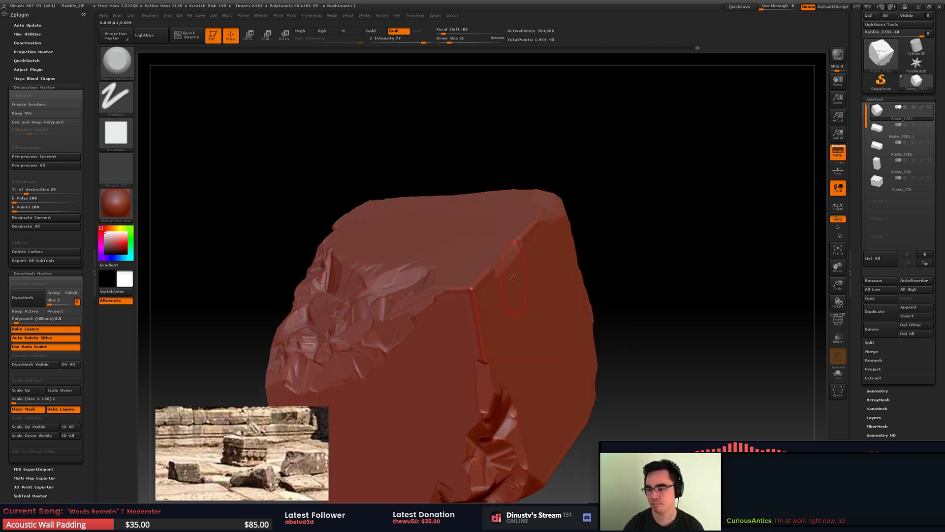
left_click_drag(514, 278, 505, 289)
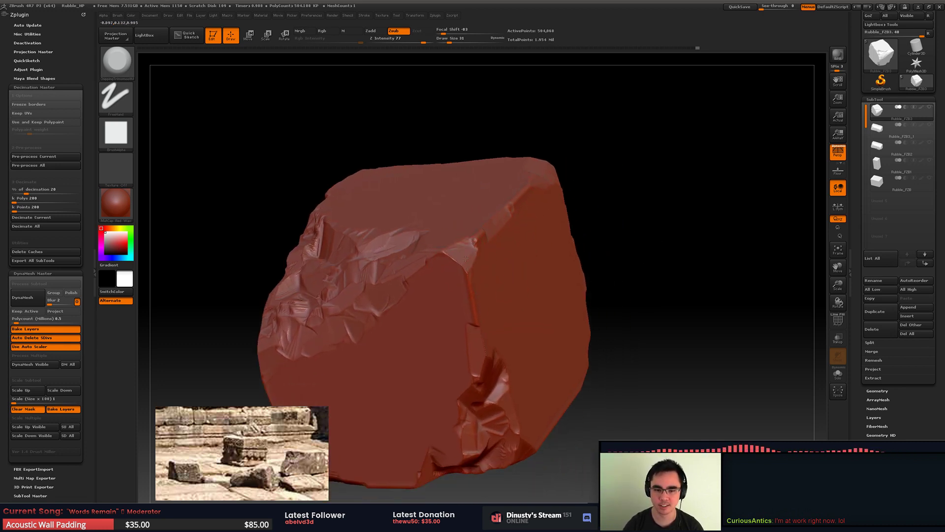
mouse_move(454, 266)
right_mouse_down("ctrl")
mouse_move(463, 300)
mouse_move(460, 258)
right_mouse_up("ctrl")
key("alt")
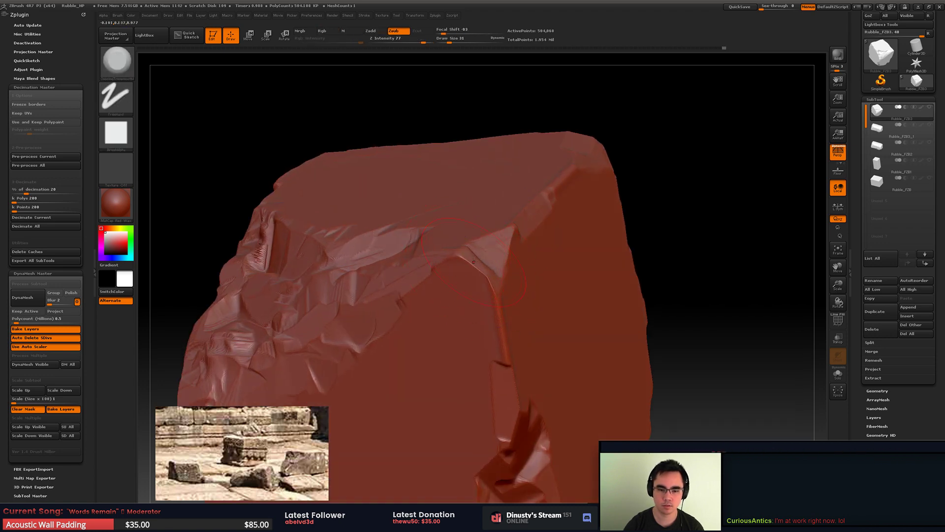
Step: Isolate the area around the newly trimmed corner, carve its edge further, and restore the whole block
right_click_drag(497, 295, 453, 344)
left_click_drag(346, 165, 517, 363, "ctrl+shift")
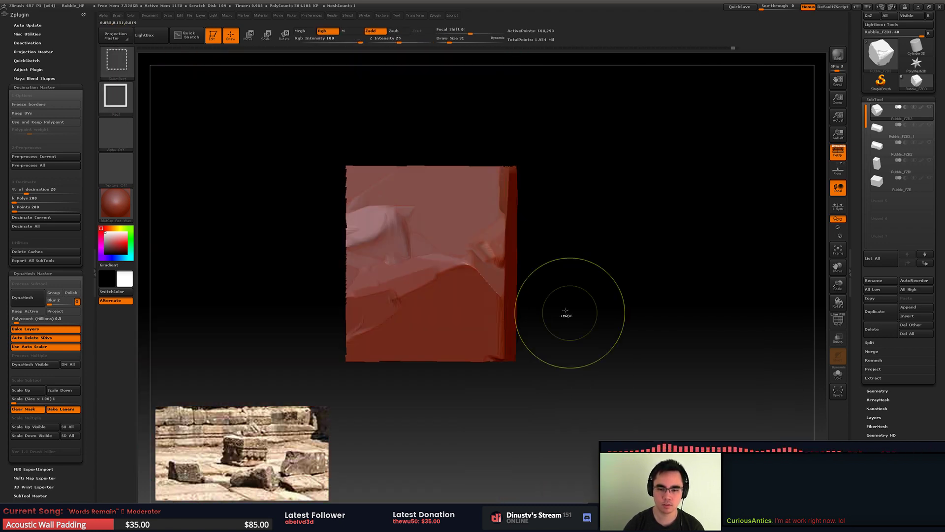
right_click_drag(566, 315, 443, 296)
left_click_drag(404, 250, 439, 288)
mouse_move(644, 197)
right_mouse_down("ctrl")
mouse_move(644, 222)
mouse_move(566, 242)
mouse_move(521, 279)
mouse_move(458, 166)
right_mouse_up("ctrl")
left_click(645, 221, "ctrl+shift")
right_click_drag(499, 131, 503, 165, "alt")
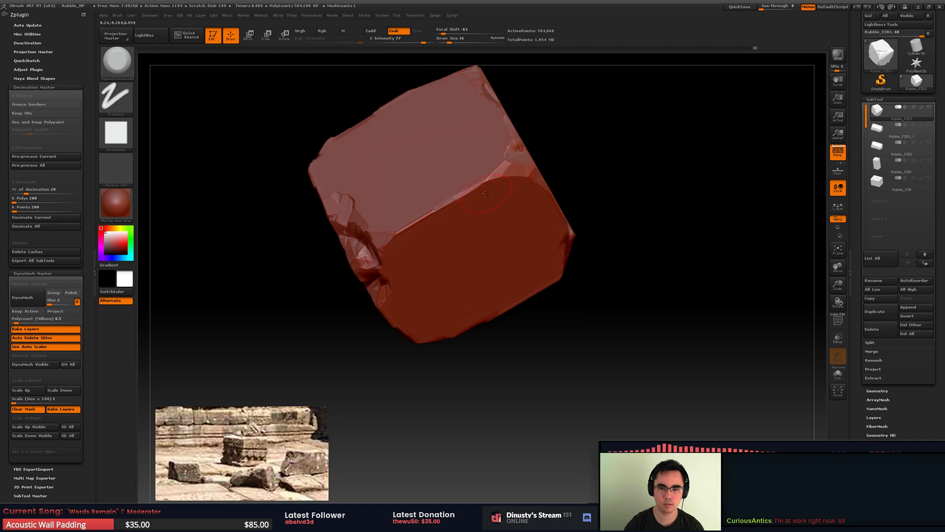
Step: Trim the corner beside the broken area and carve rougher chips down the adjoining edge of the block
left_click_drag(477, 184, 507, 163)
right_click_drag(508, 163, 485, 289, "alt")
left_click_drag(485, 289, 471, 278)
right_click_drag(471, 279, 489, 299)
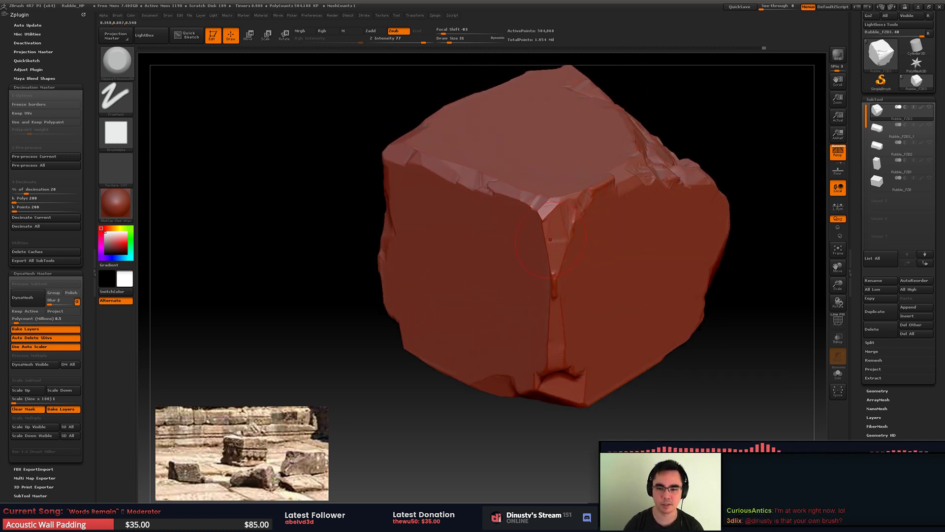
mouse_move(551, 240)
left_mouse_down()
mouse_move(522, 232)
mouse_move(529, 277)
mouse_move(515, 295)
mouse_move(520, 313)
left_mouse_up()
Step: Set the draw size to 14 and chip finer breaks along the edges around the block's flat face
mouse_move(546, 311)
right_mouse_down("ctrl")
mouse_move(553, 325)
mouse_move(516, 280)
mouse_move(526, 308)
right_mouse_up("ctrl")
key("space")
left_click_drag(456, 279, 445, 281)
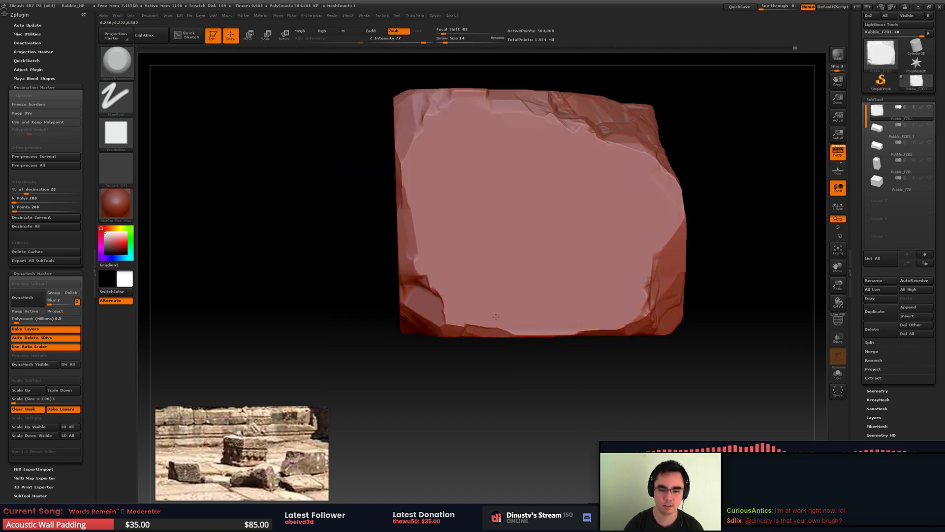
mouse_move(502, 307)
left_mouse_down()
mouse_move(462, 318)
mouse_move(348, 300)
left_mouse_up()
key("space")
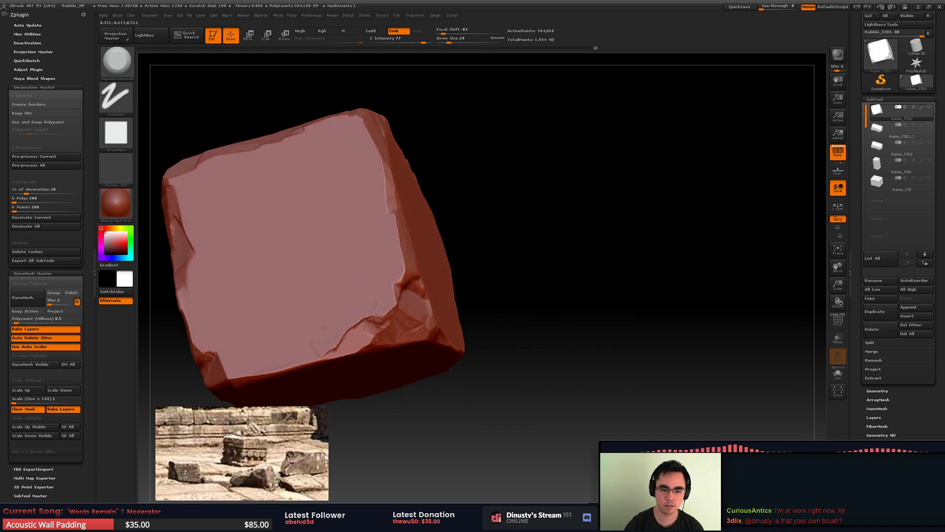
right_click_drag(404, 280, 442, 250, "ctrl")
left_click_drag(442, 251, 483, 263)
Step: Load the smooth-border trim brush from the Trim folder of the LightBox brush library
key("comma")
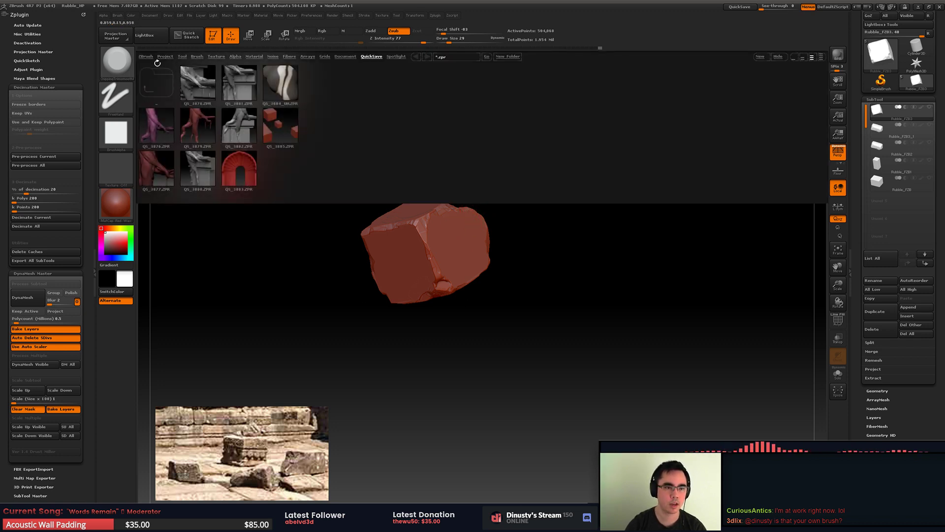
left_click(200, 57)
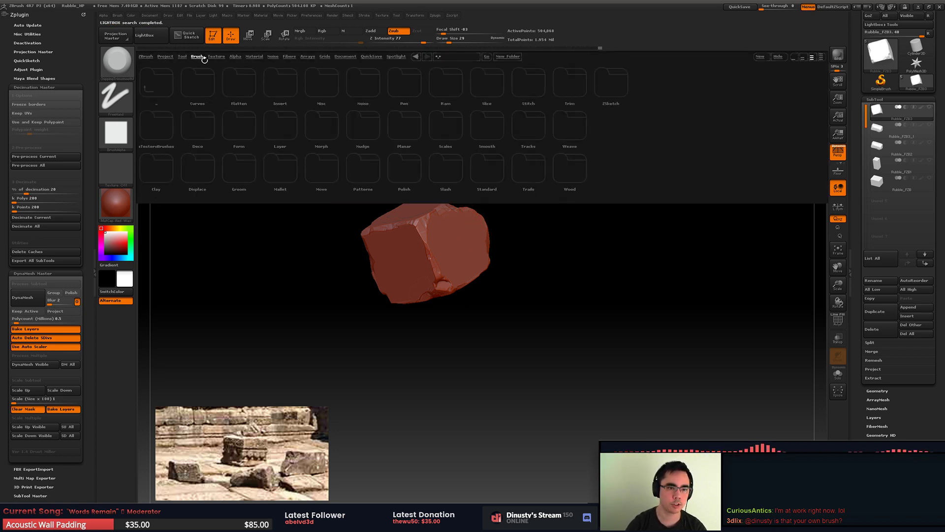
double_click(557, 86)
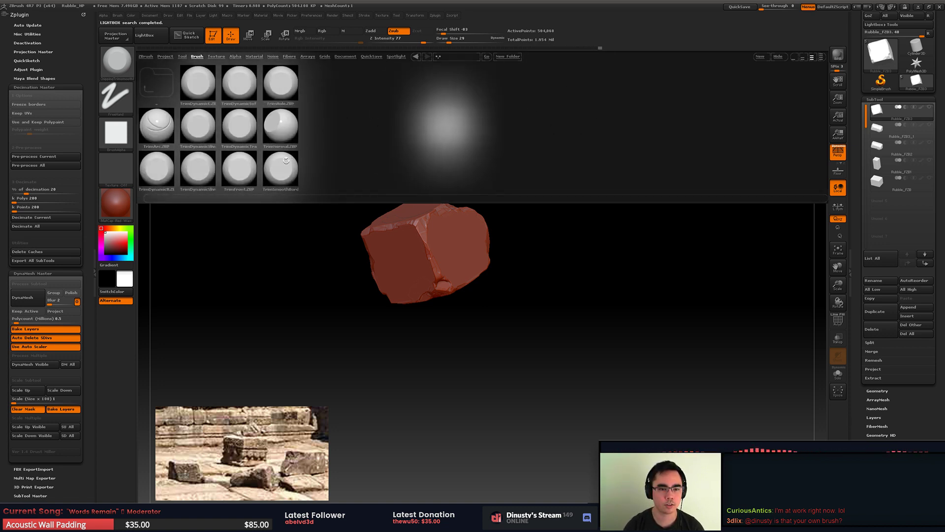
double_click(283, 169)
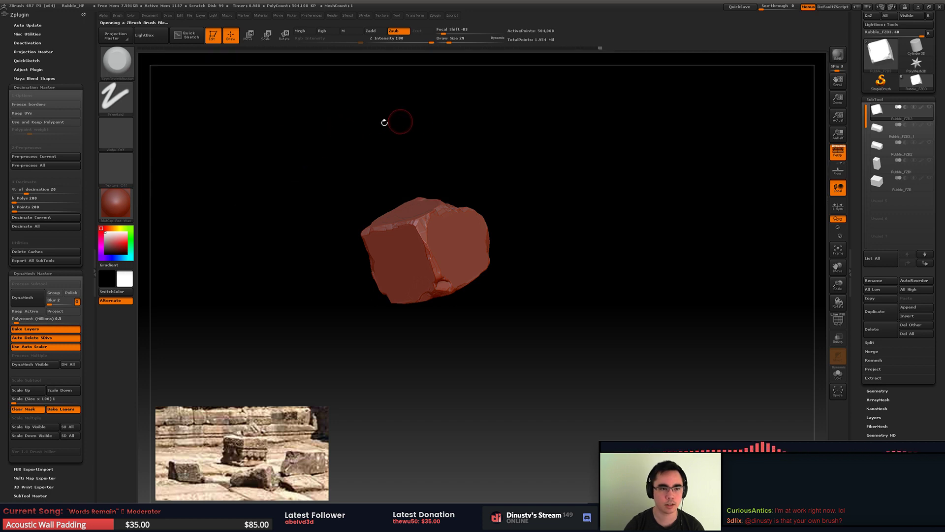
Step: Give the loaded trim brush a solid square alpha
left_click(122, 142)
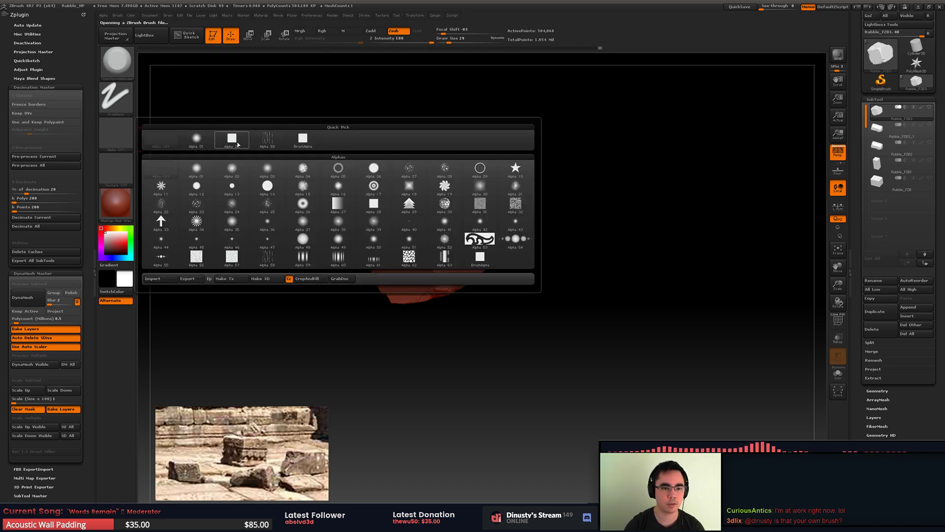
left_click(237, 143)
left_click(117, 136)
left_click(161, 140)
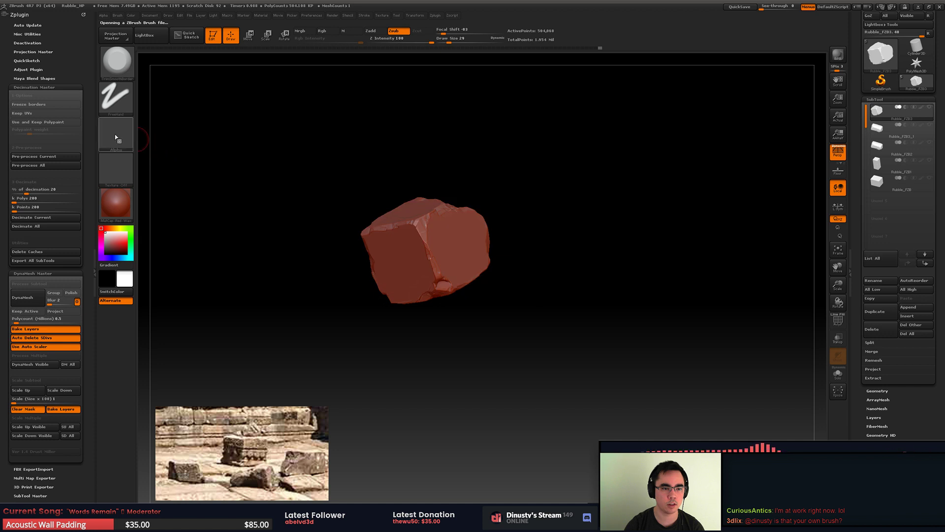
left_click(116, 137)
left_click(242, 151)
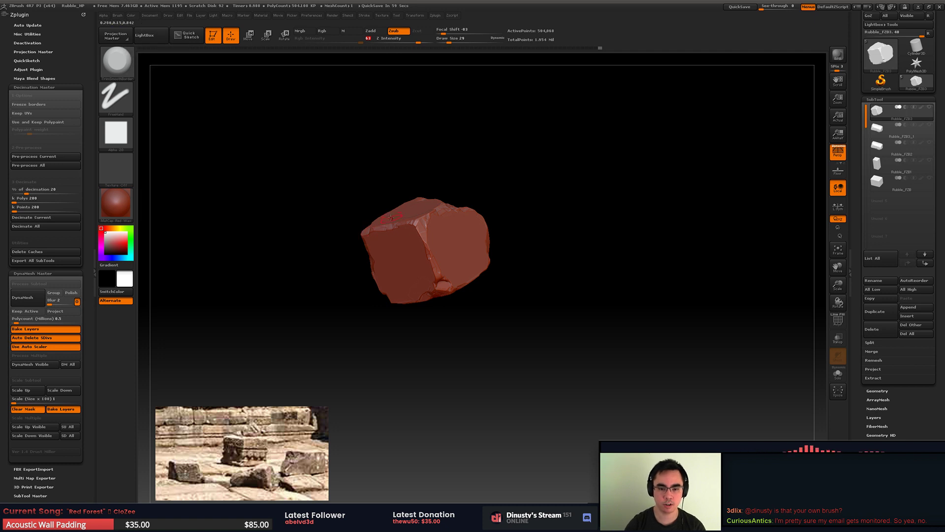
Step: Try the newly set up trim brush on the edge beside the large broken area, and undo the stroke
right_click_drag(542, 236, 483, 242, "ctrl")
mouse_move(418, 224)
right_mouse_down()
mouse_move(407, 202)
mouse_move(431, 202)
right_mouse_up()
key("space")
left_click_drag(448, 199, 454, 199)
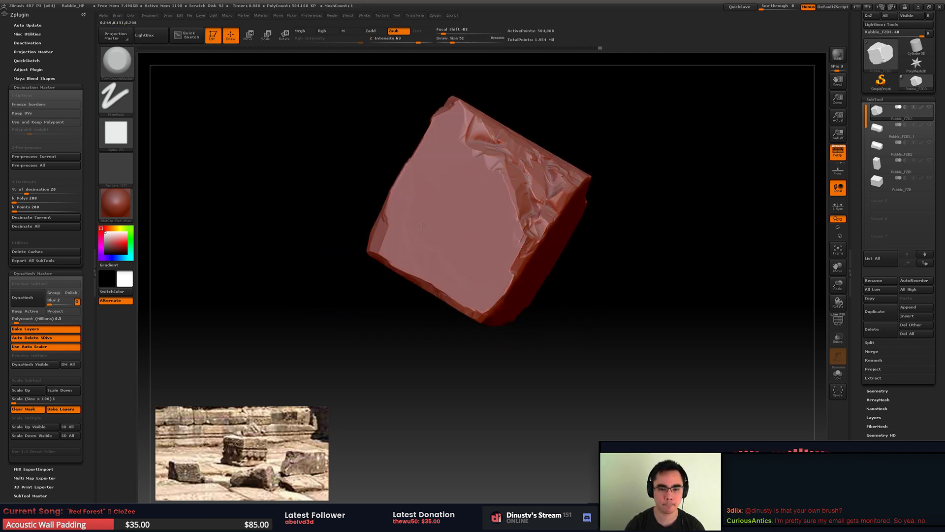
mouse_move(453, 263)
right_mouse_down()
mouse_move(492, 185)
mouse_move(439, 158)
right_mouse_up()
key("space")
left_click_drag(468, 246, 470, 245)
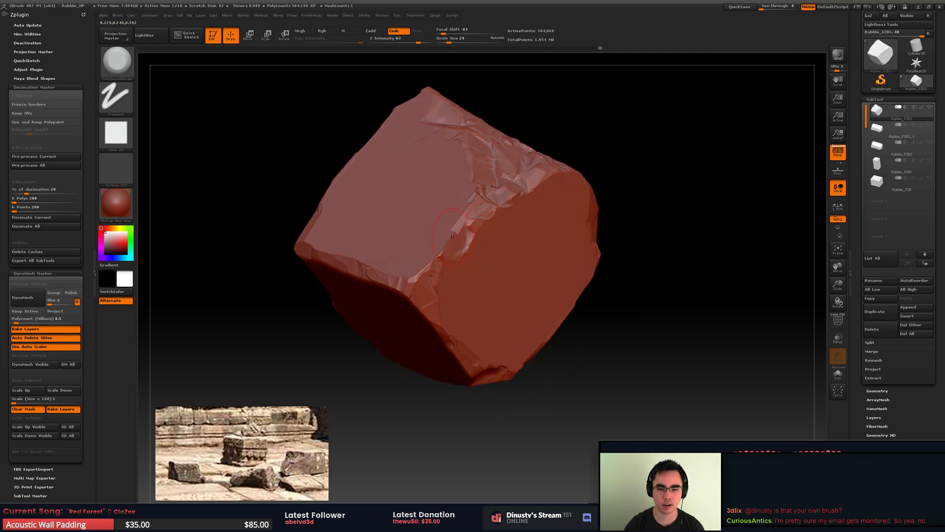
left_click_drag(452, 237, 464, 221)
key("ctrl+z")
Step: Set the draw size to 11 and carve fine chips into the worn edge below the large broken area
mouse_move(482, 245)
right_mouse_down()
mouse_move(399, 241)
mouse_move(428, 278)
right_mouse_up()
key("space")
left_click_drag(463, 235, 430, 211)
key("space")
left_click(462, 234)
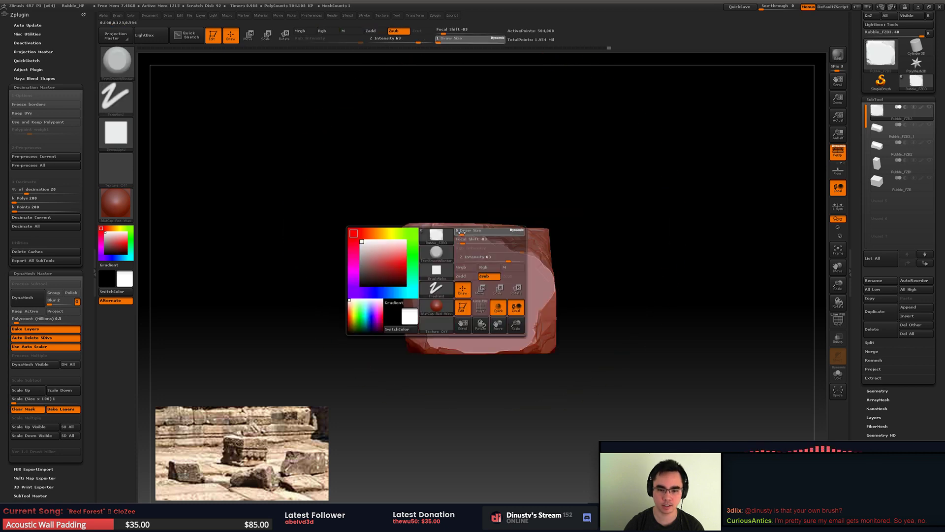
mouse_move(367, 54)
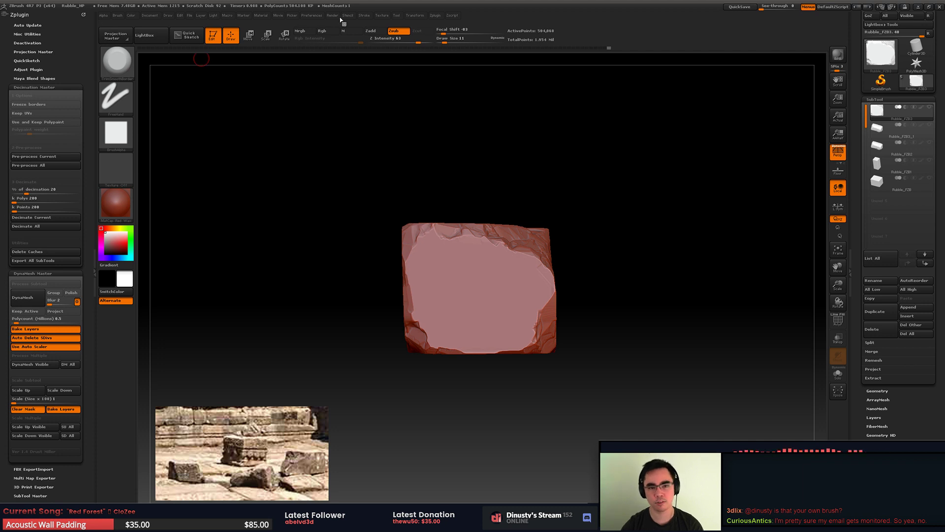
right_click_drag(549, 288, 407, 249)
left_click_drag(407, 250, 437, 300)
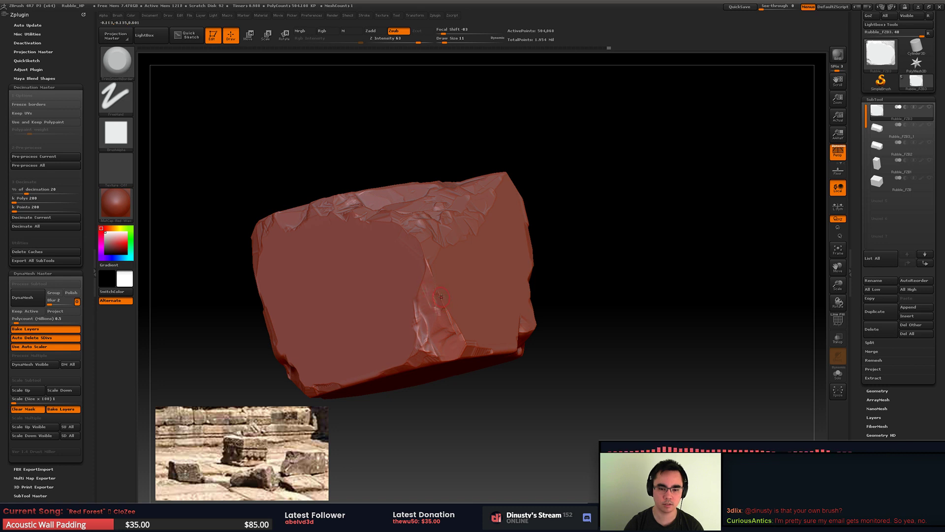
Step: Enlarge the brush and trim the chipped edge below the large broken area into broader facets
right_click(444, 295)
right_click(430, 286)
mouse_move(444, 295)
right_mouse_down()
mouse_move(430, 285)
mouse_move(431, 306)
right_mouse_up()
right_click(431, 305)
mouse_move(430, 305)
left_mouse_down()
mouse_move(447, 304)
mouse_move(433, 303)
left_mouse_up()
right_click_drag(433, 304, 445, 318)
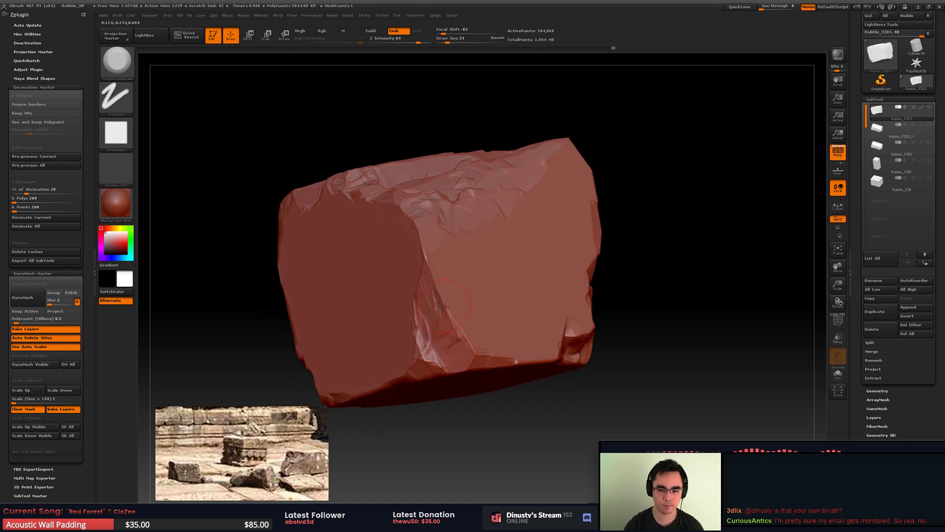
left_click_drag(448, 315, 427, 258)
mouse_move(428, 276)
right_mouse_down("ctrl")
mouse_move(450, 244)
mouse_move(424, 234)
mouse_move(555, 190)
right_mouse_up("ctrl")
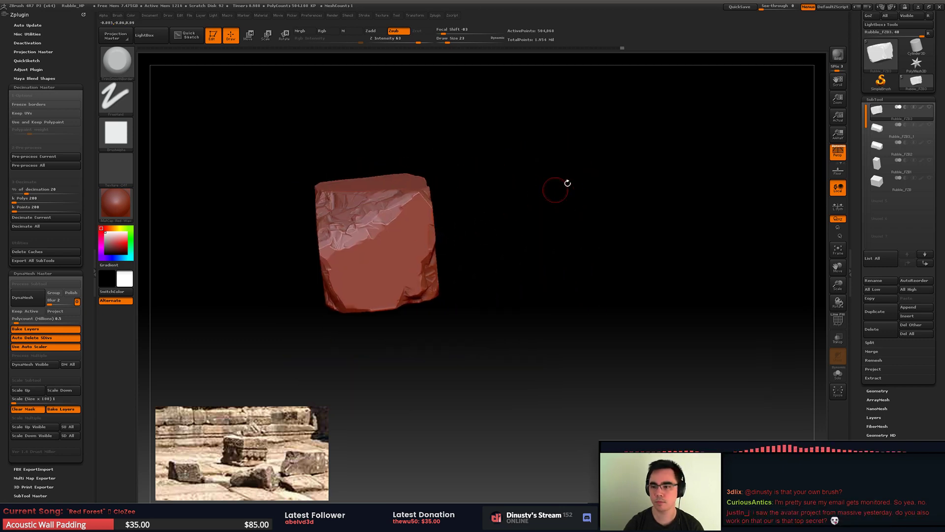
Step: Save the project over the existing Rubble_HP.ZPR file
key("ctrl+s")
double_click(144, 60)
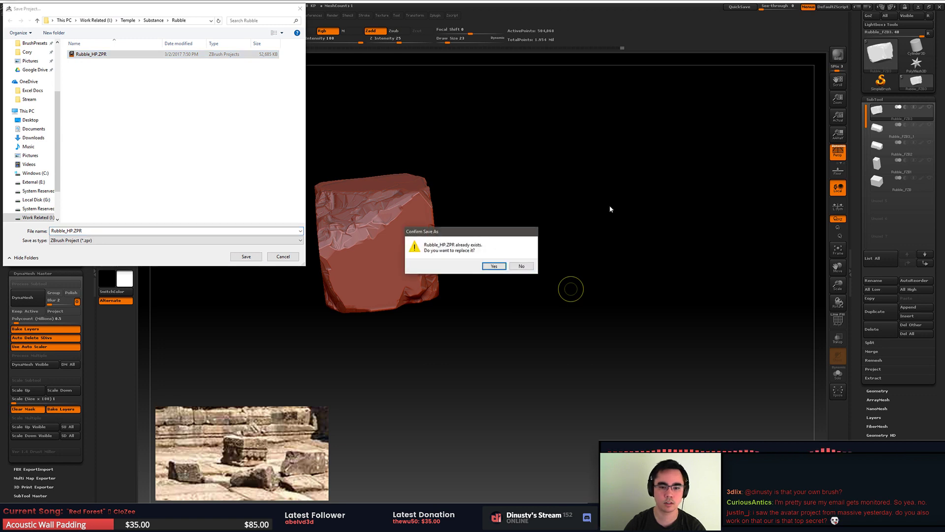
key("y")
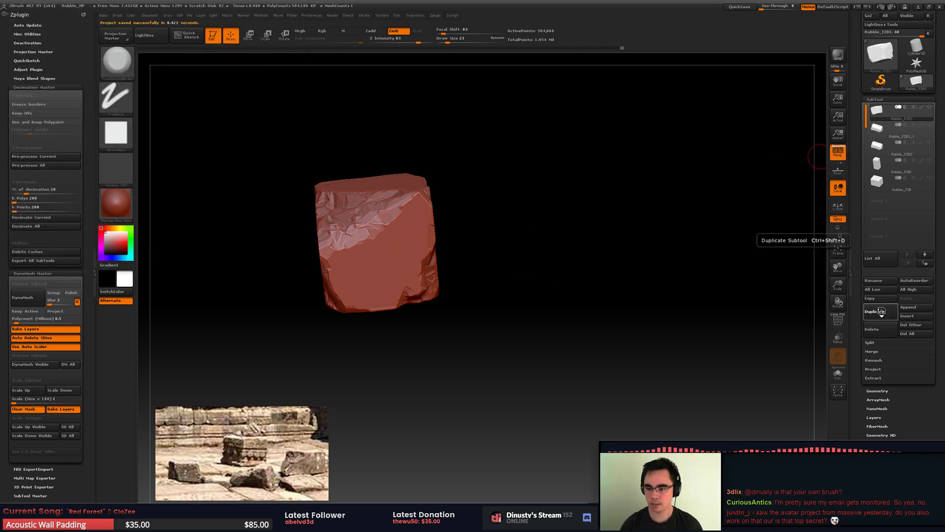
Step: Duplicate the finished block's subtool, check its wireframe, and remesh the duplicate with DynaMesh
left_click(881, 311)
left_click_drag(333, 173, 483, 185)
key("shift+f")
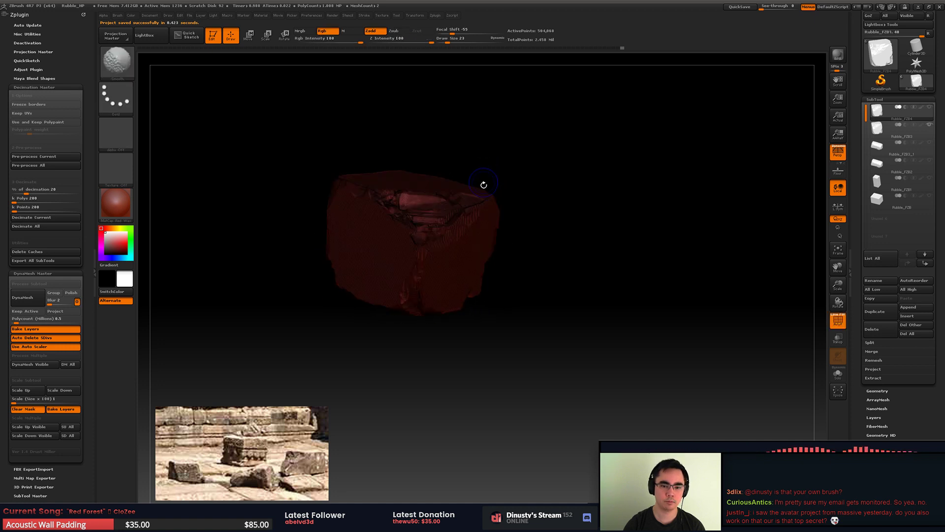
key("shift+f")
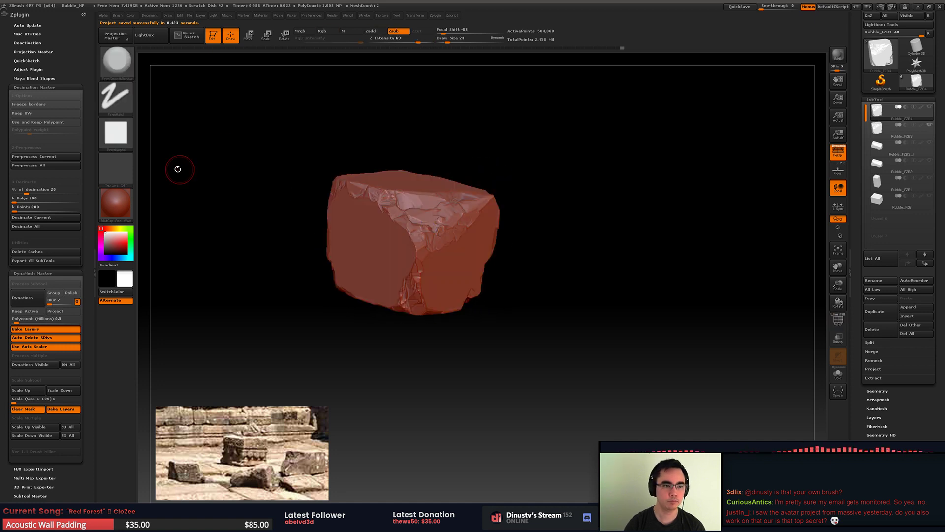
left_click(28, 298)
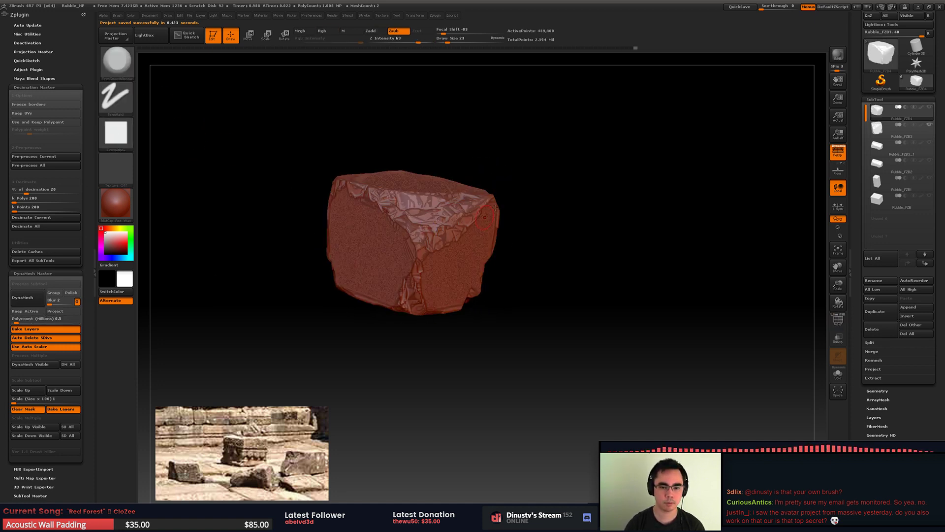
Step: Hide the original block and examine the remeshed duplicate's broken corner and wireframe up close
key("f")
mouse_move(499, 202)
right_mouse_down("alt")
mouse_move(490, 201)
mouse_move(657, 200)
mouse_move(624, 214)
right_mouse_up("alt")
left_click(929, 126)
right_click_drag(666, 190, 641, 216, "ctrl")
mouse_move(640, 216)
right_mouse_down()
mouse_move(532, 240)
mouse_move(547, 266)
mouse_move(596, 252)
right_mouse_up()
key("shift+f")
key("shift+f")
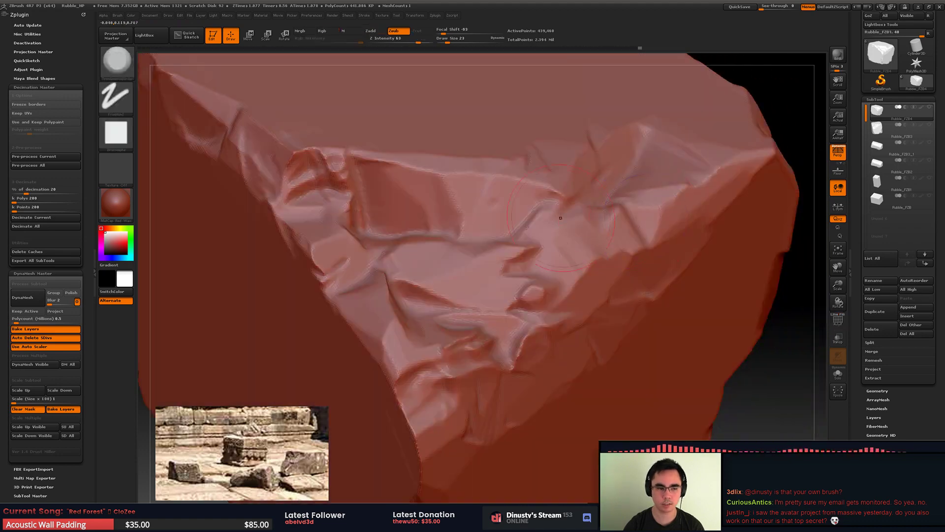
Step: Pre-process the duplicate block and decimate it to 10 percent
left_click(52, 159)
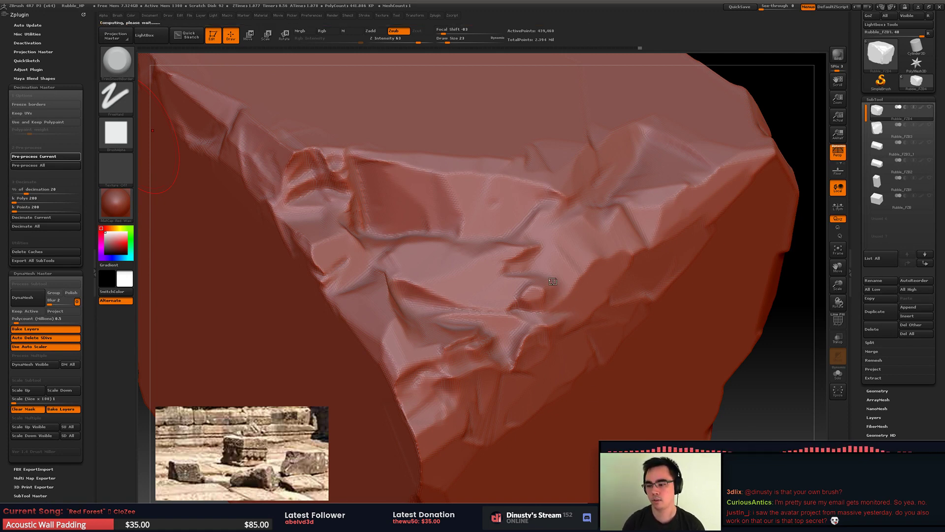
right_click_drag(553, 289, 561, 269, "alt")
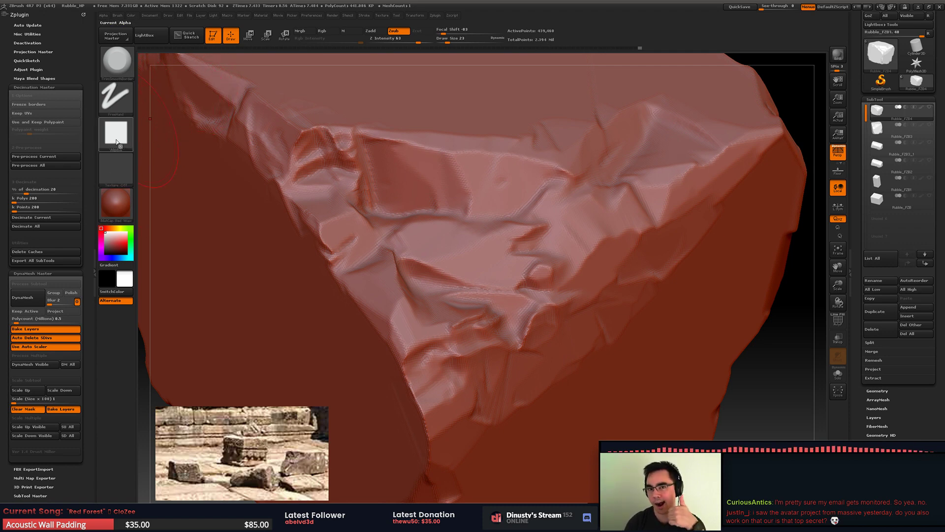
left_click(23, 192)
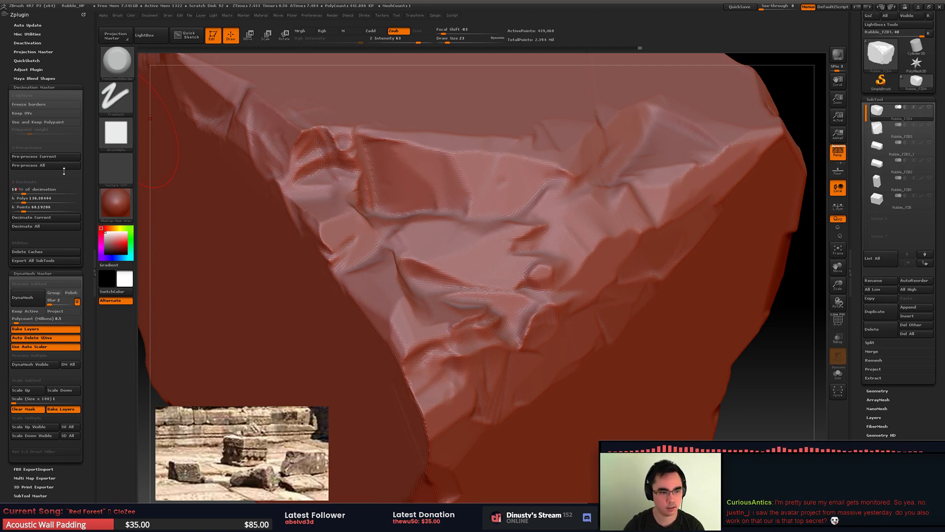
left_click(51, 219)
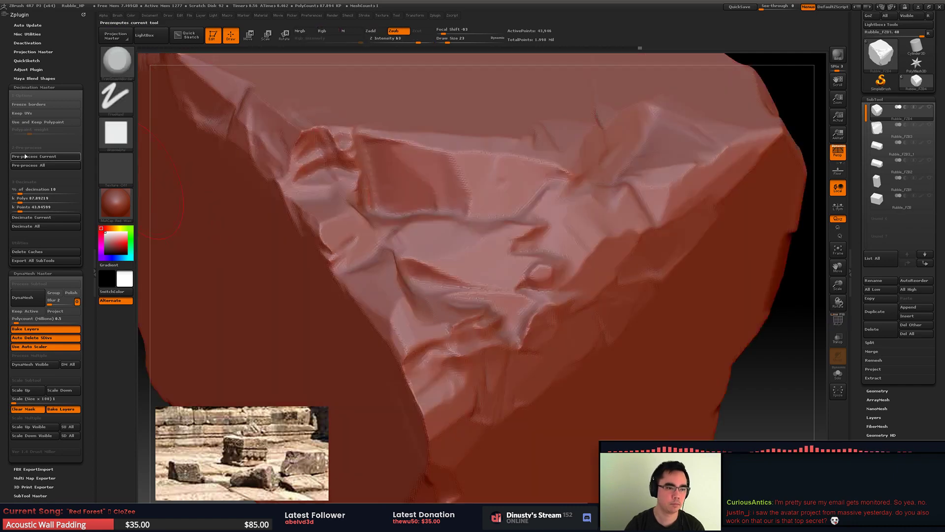
Step: Repeat pre-processing and decimation on the duplicate until it reaches a final 5 percent pass, and display its wireframe
left_click(30, 156)
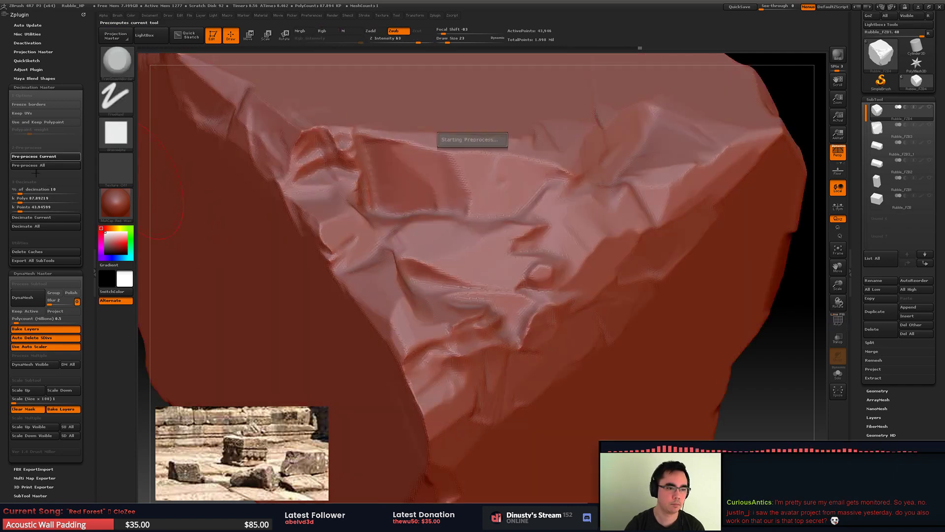
left_click(53, 217)
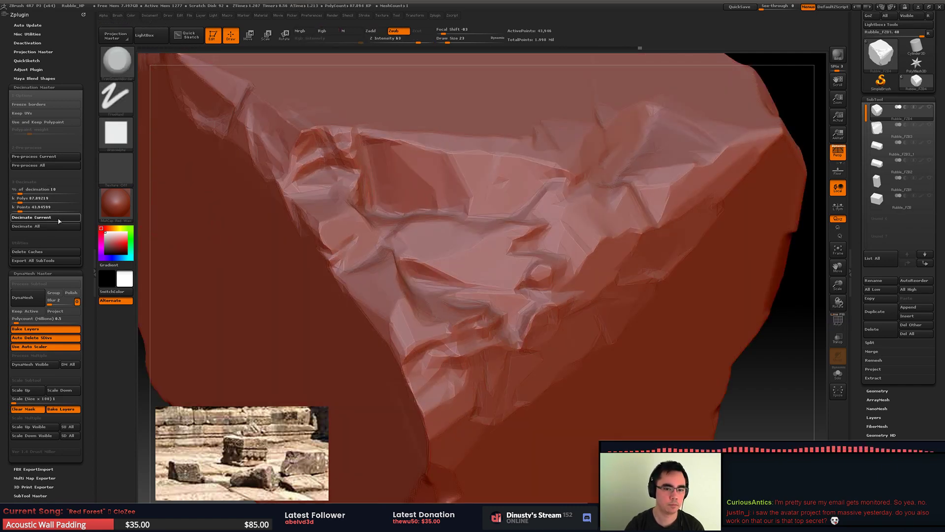
left_click(66, 155)
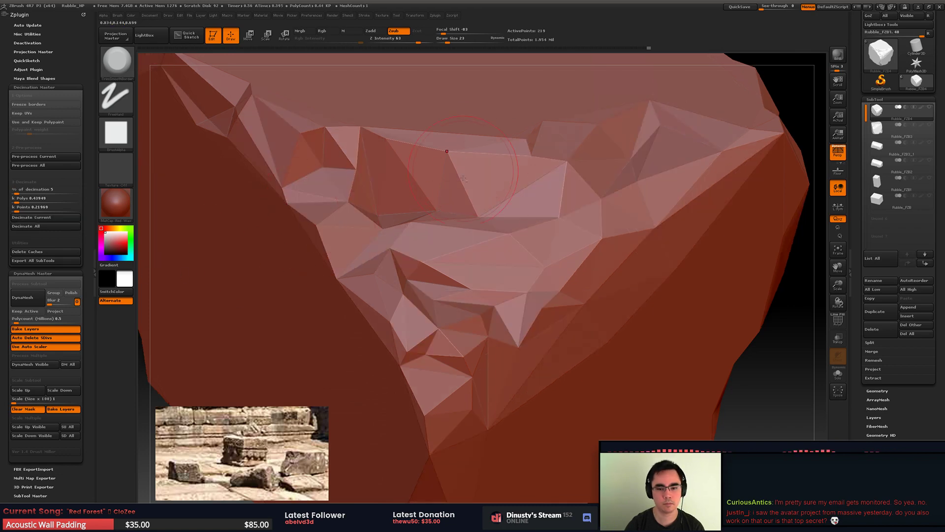
right_click_drag(463, 177, 348, 146, "ctrl")
mouse_move(348, 146)
left_mouse_down()
mouse_move(535, 185)
mouse_move(217, 255)
left_mouse_up()
key("shift+f")
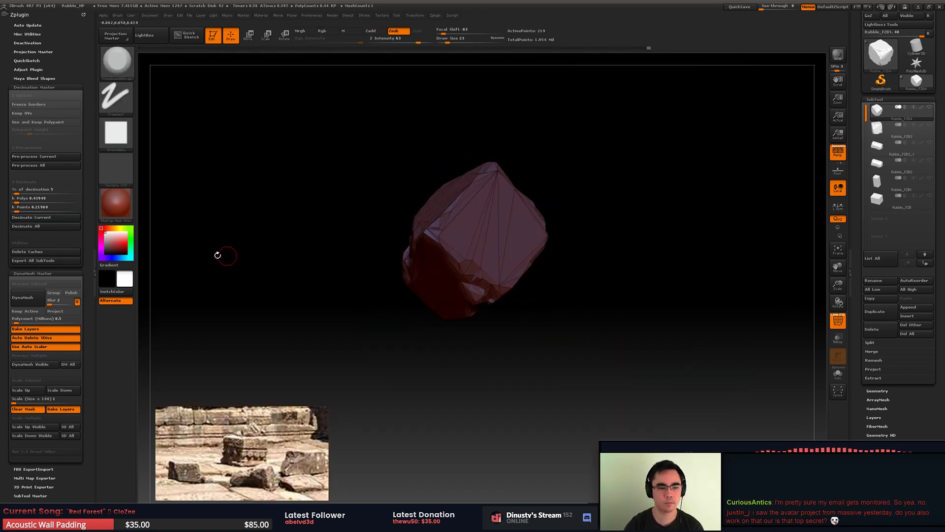
Step: Decimate the duplicate again at 2 percent and check the simplified shape from another side
left_click(23, 194)
type("2")
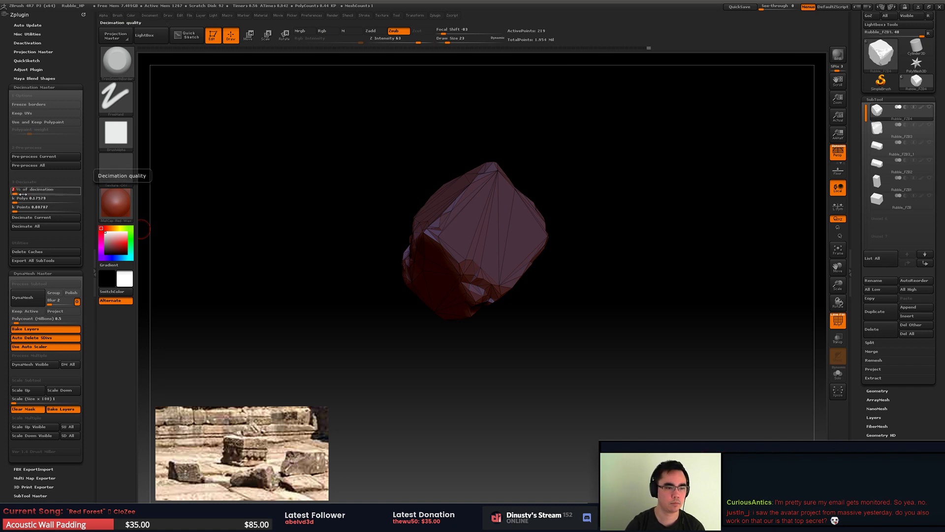
left_click(30, 217)
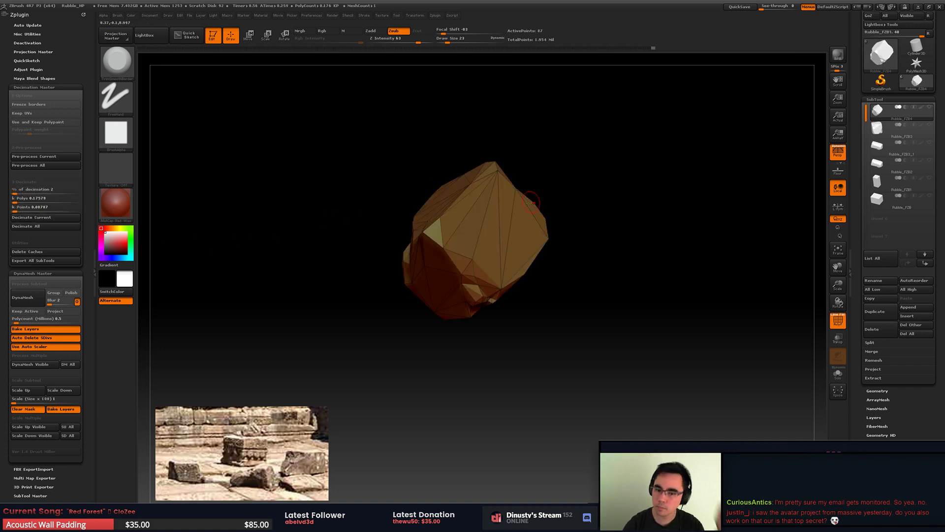
left_click_drag(529, 203, 506, 248)
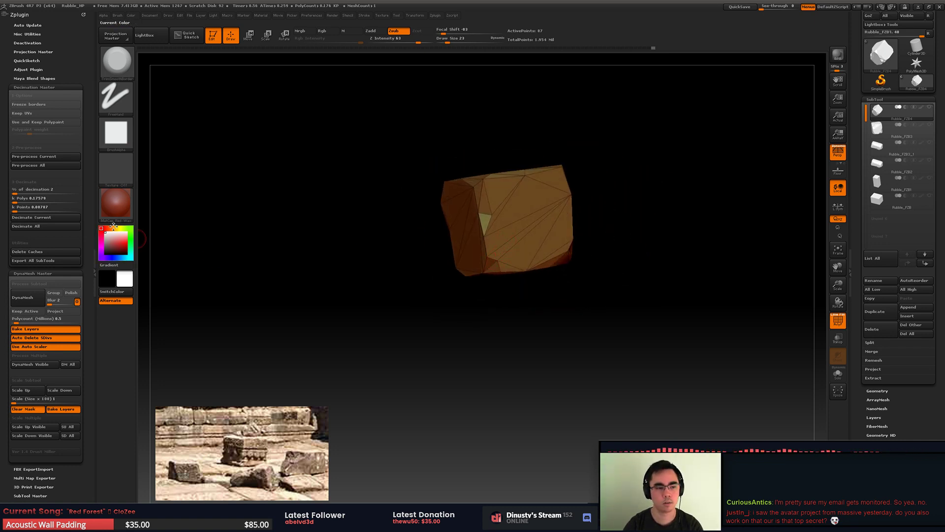
Step: Try decimating the duplicate block at 3 percent and check the resulting shape
left_click(24, 191)
type("3")
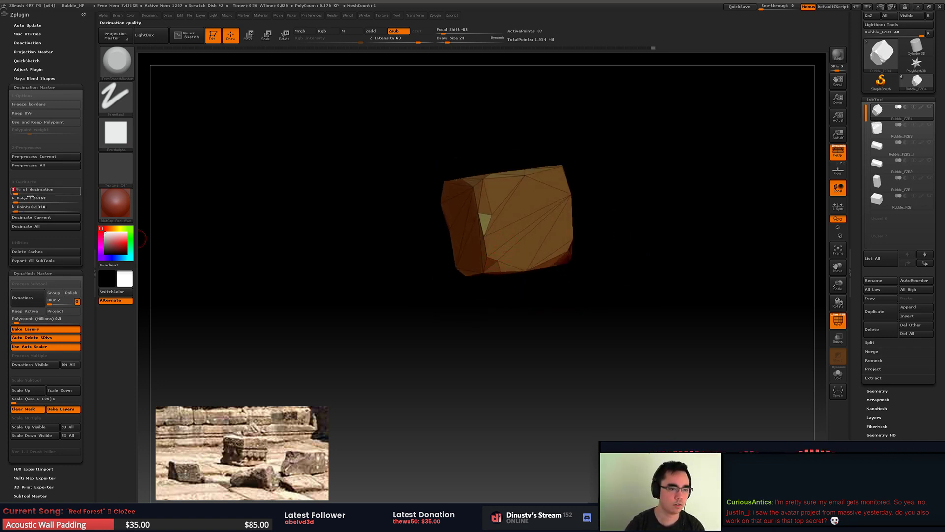
key("Return")
left_click(48, 219)
right_click_drag(504, 197, 489, 210, "alt")
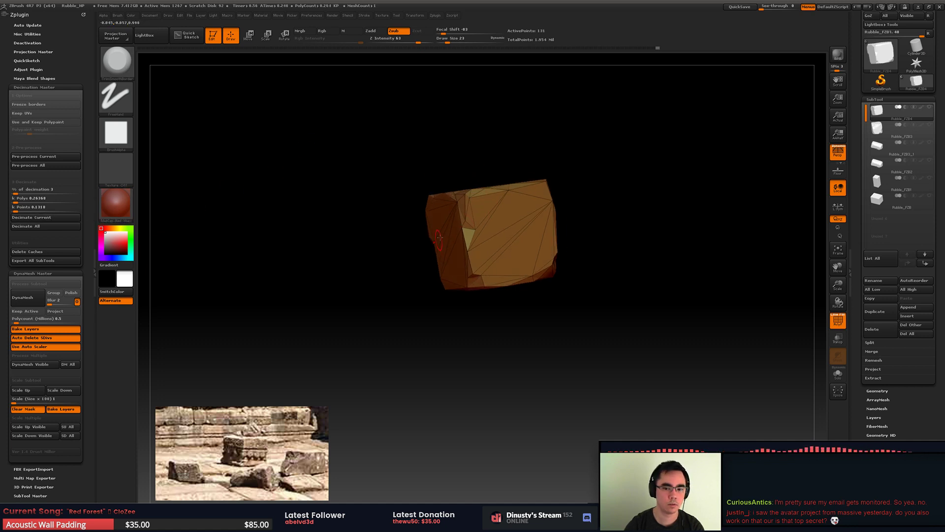
right_click_drag(439, 237, 440, 259, "ctrl")
right_click_drag(440, 259, 450, 266)
Step: Decimate the duplicate block at 4 percent and inspect its wireframe around the broken corners and edges
left_click(39, 191)
type("4")
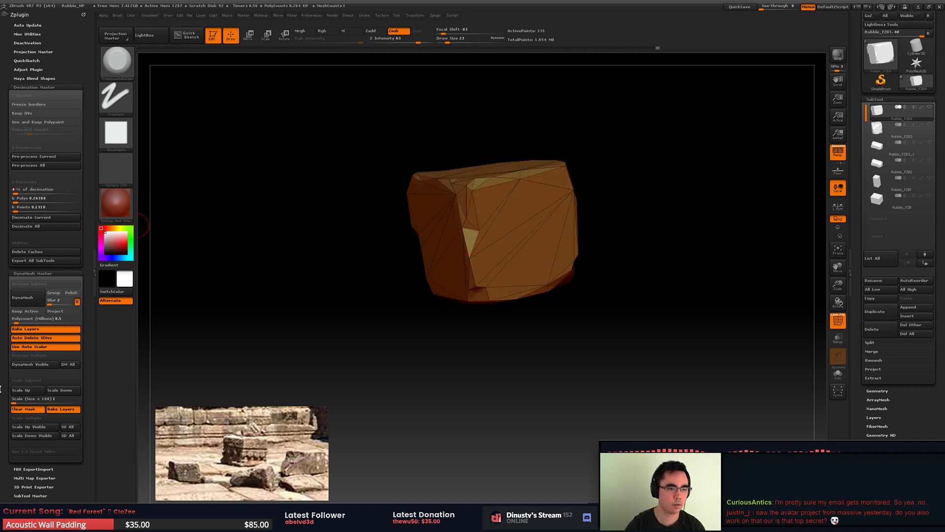
right_click_drag(204, 222, 341, 200)
left_click_drag(340, 200, 395, 198)
right_click_drag(395, 198, 401, 239, "ctrl")
left_click_drag(402, 240, 438, 230)
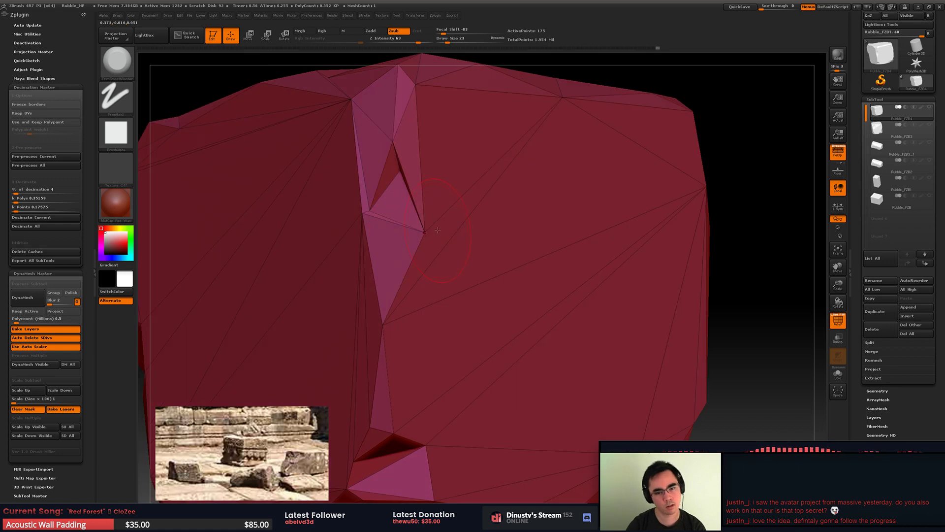
right_click_drag(433, 228, 559, 251)
left_click_drag(559, 251, 495, 225)
mouse_move(494, 226)
right_mouse_down()
mouse_move(501, 175)
mouse_move(493, 222)
mouse_move(415, 173)
mouse_move(362, 259)
mouse_move(453, 340)
mouse_move(423, 305)
right_mouse_up()
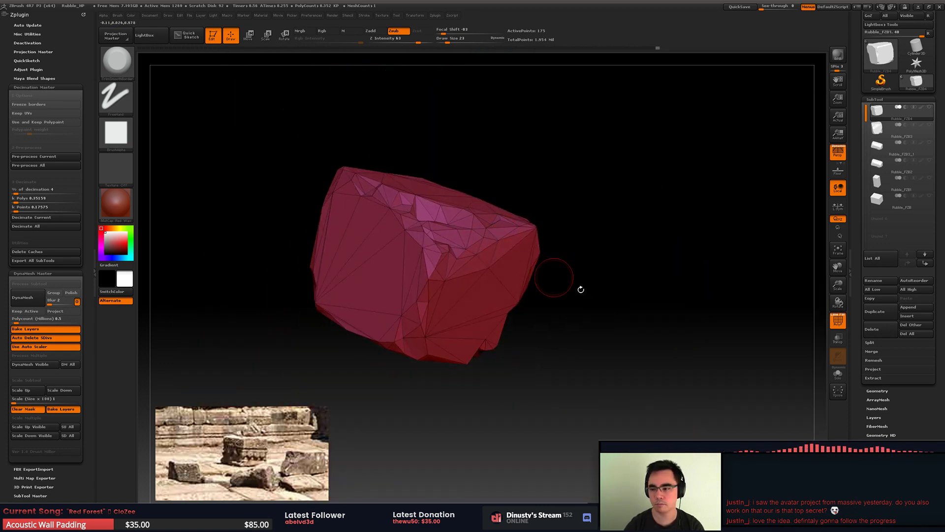
left_click_drag(660, 332, 648, 214)
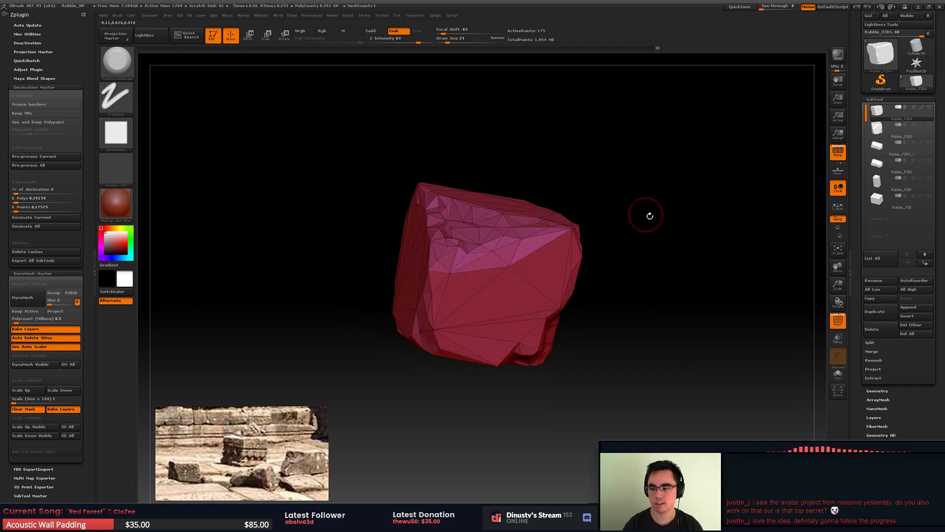
Step: Switch to the Rubble_FZB3_1 subtool and save the project over the existing Rubble_HP file
left_click(876, 145)
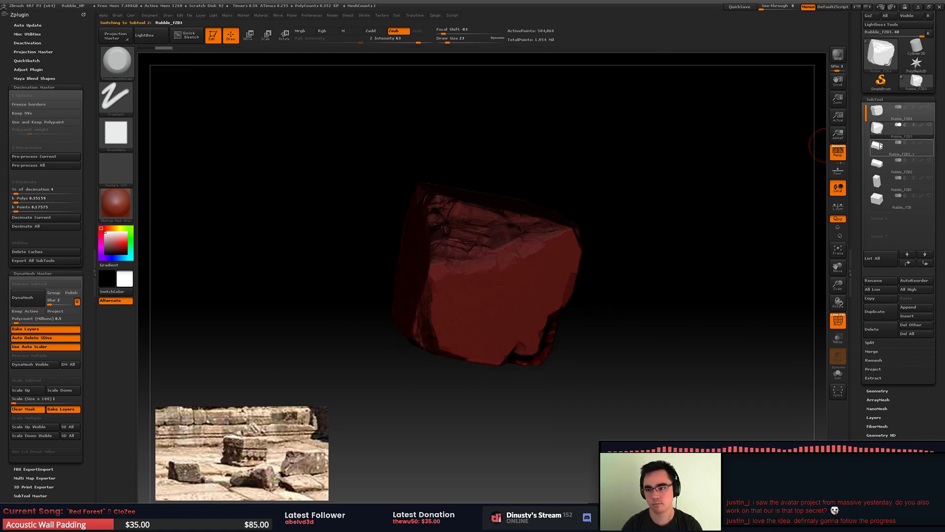
left_click_drag(754, 153, 704, 185, "alt")
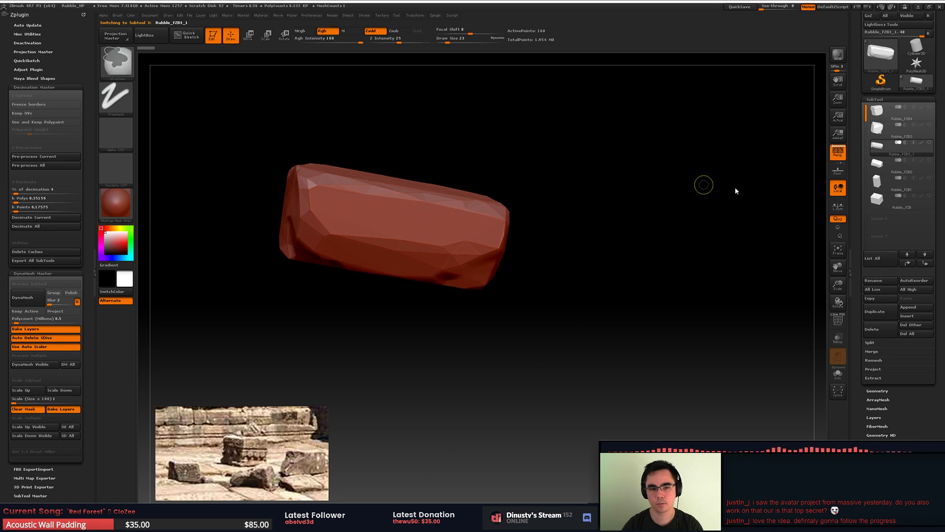
key("ctrl+s")
left_click(121, 57)
double_click(121, 57)
key("y")
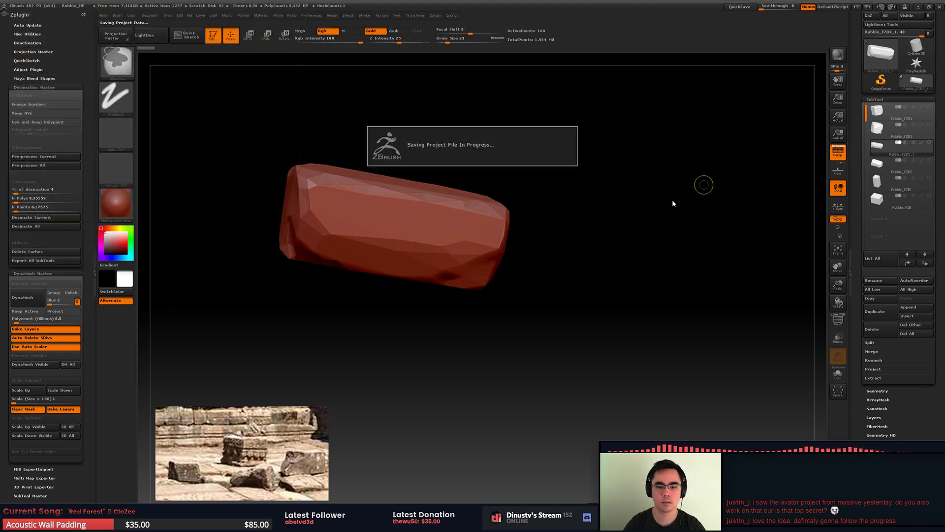
Step: Make the untouched elongated block the active subtool, frame it and turn off its wireframe display
left_click(877, 181)
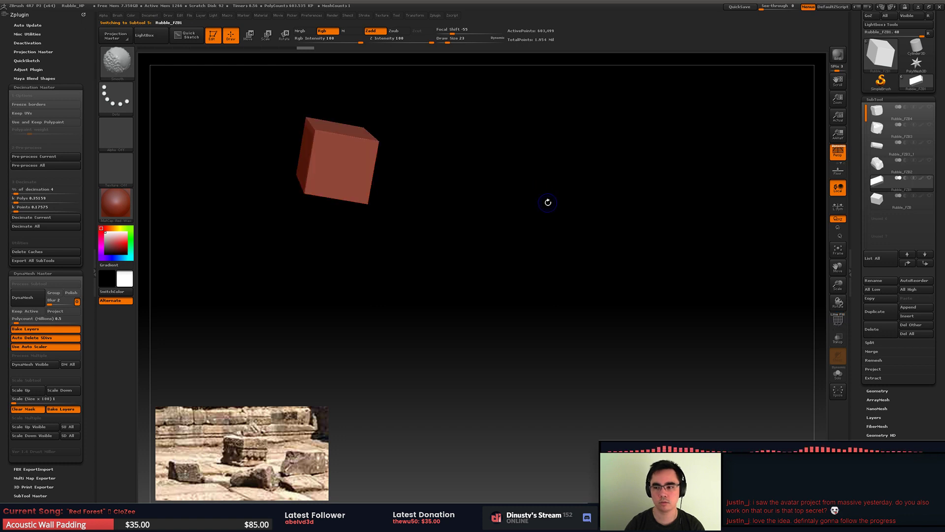
key("f")
right_click_drag(465, 214, 531, 233)
key("shift+f")
key("shift+f")
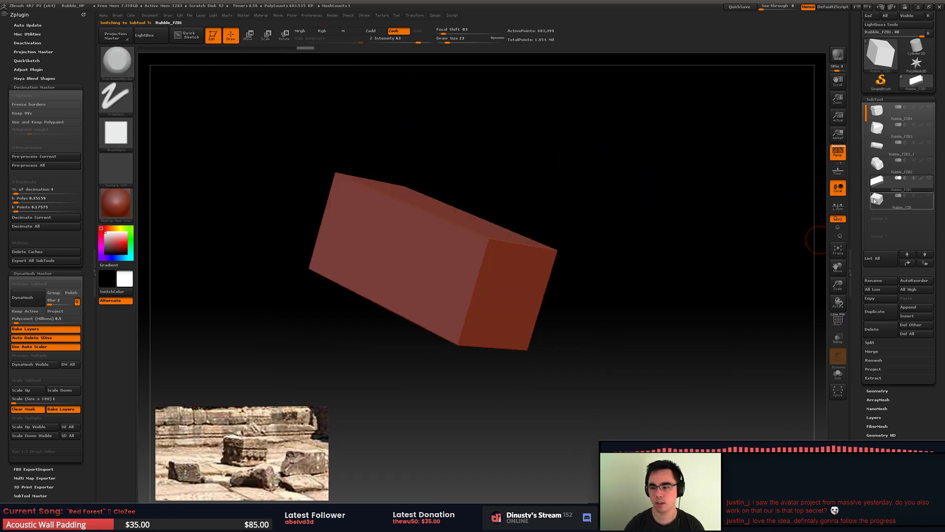
left_click_drag(662, 266, 666, 286)
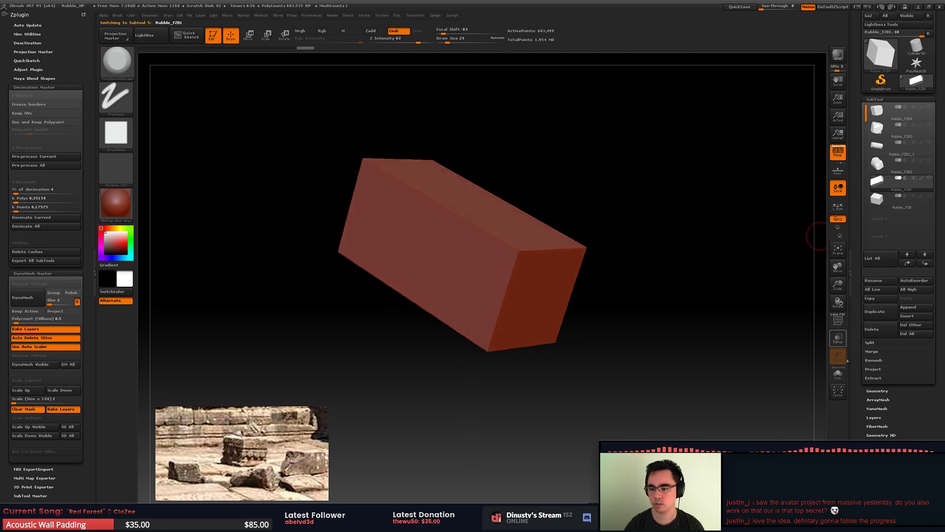
Step: Soften the elongated block's sharp edges with the Polish deformation
scroll(870, 407, "down", 2)
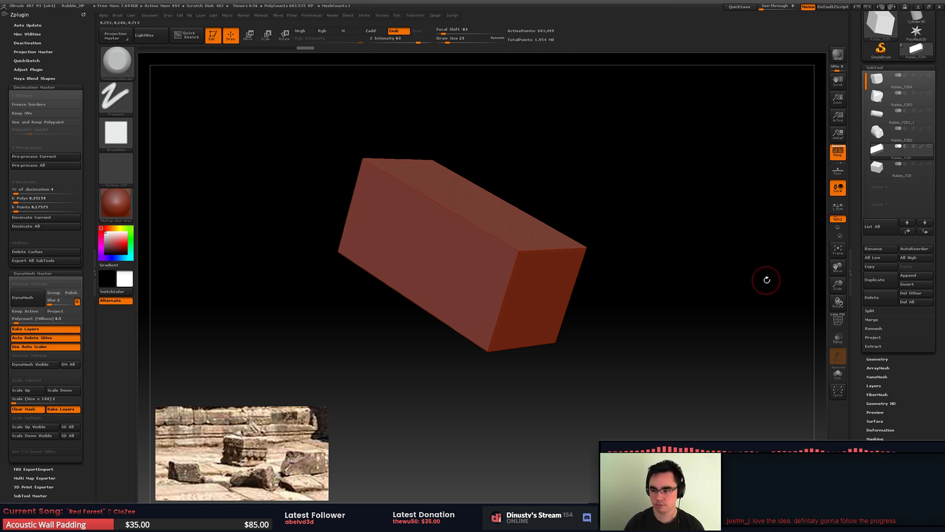
left_click_drag(767, 280, 730, 268)
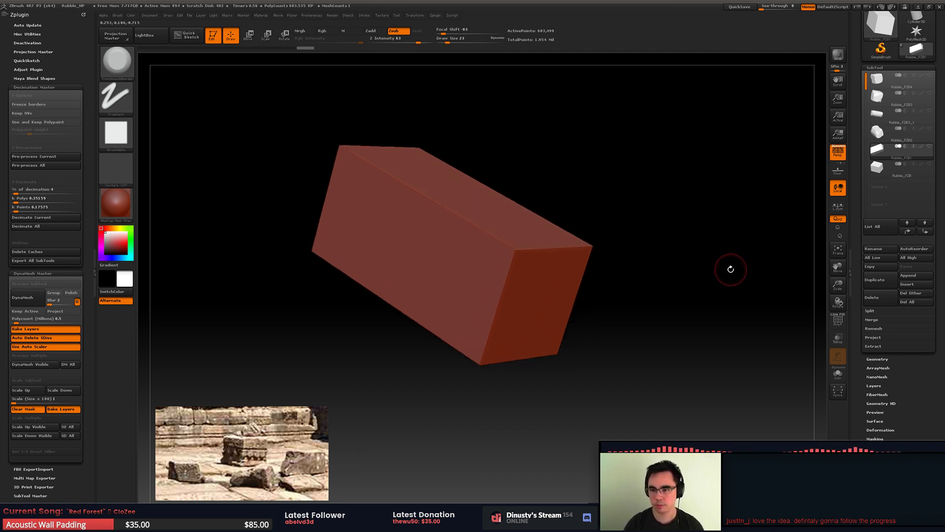
left_click(886, 360)
left_click_drag(858, 330, 859, 351)
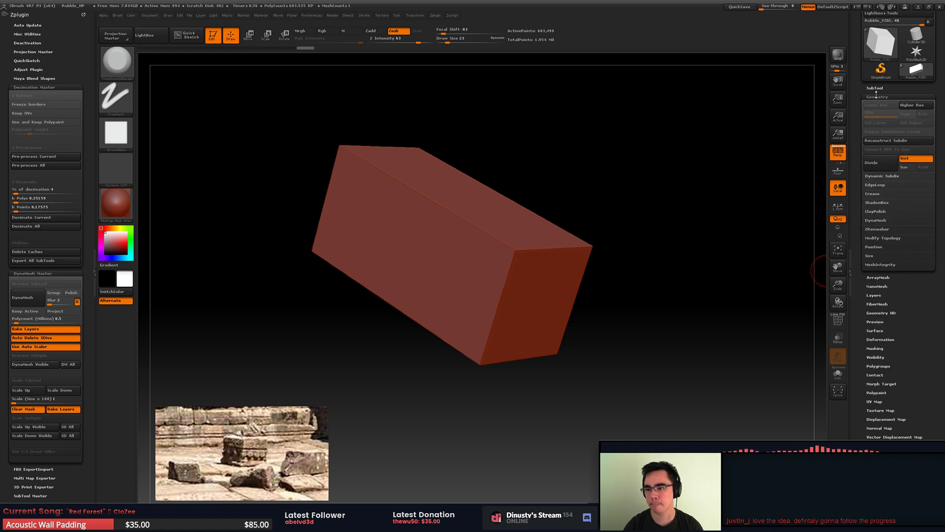
left_click(881, 339)
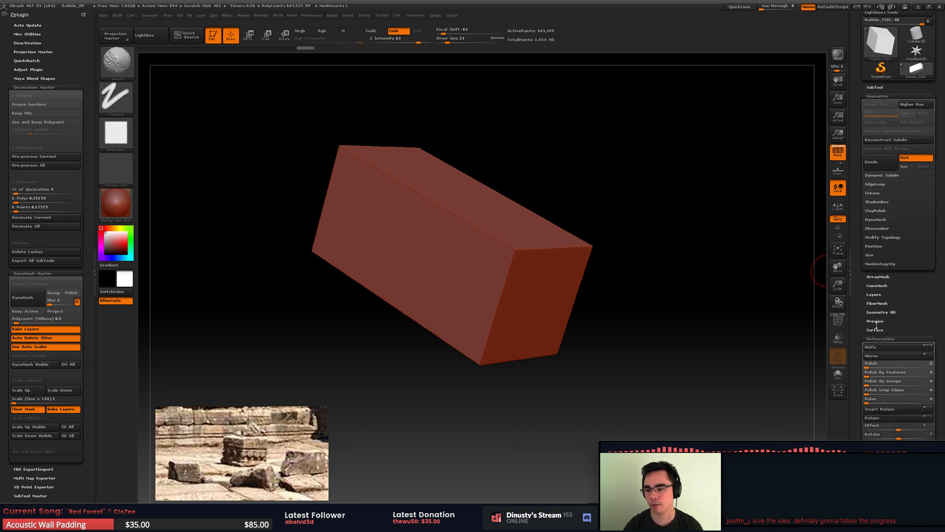
left_click_drag(874, 257, 899, 256)
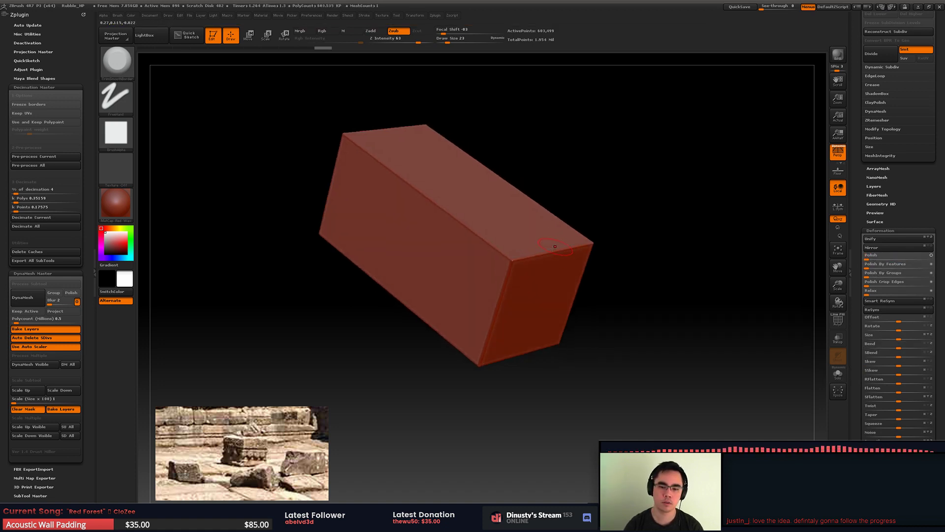
Step: Set the brush size to 37 and break off an upper corner and the adjoining edge of the block's end face
key("space")
left_click_drag(534, 259, 534, 258)
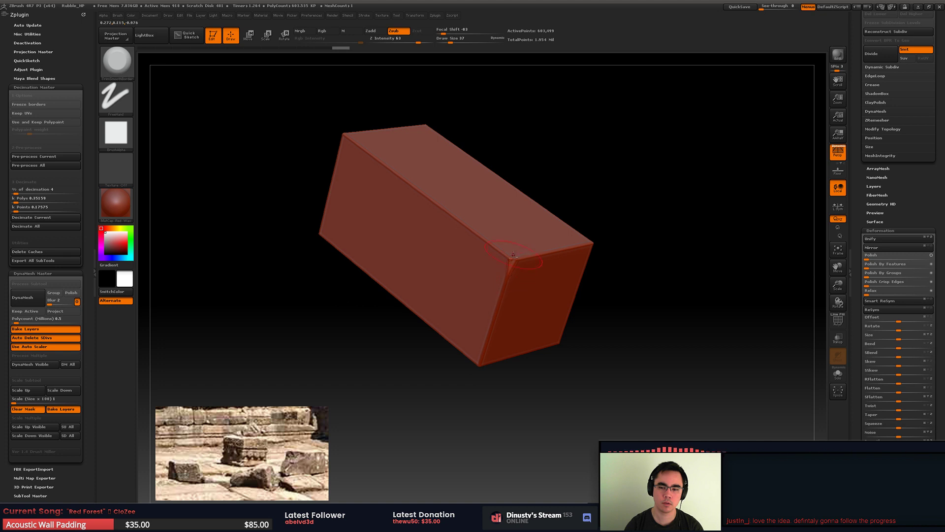
right_click_drag(513, 255, 513, 266, "ctrl")
right_click_drag(513, 266, 502, 266)
mouse_move(507, 278)
left_mouse_down()
mouse_move(517, 265)
mouse_move(495, 252)
mouse_move(547, 257)
left_mouse_up()
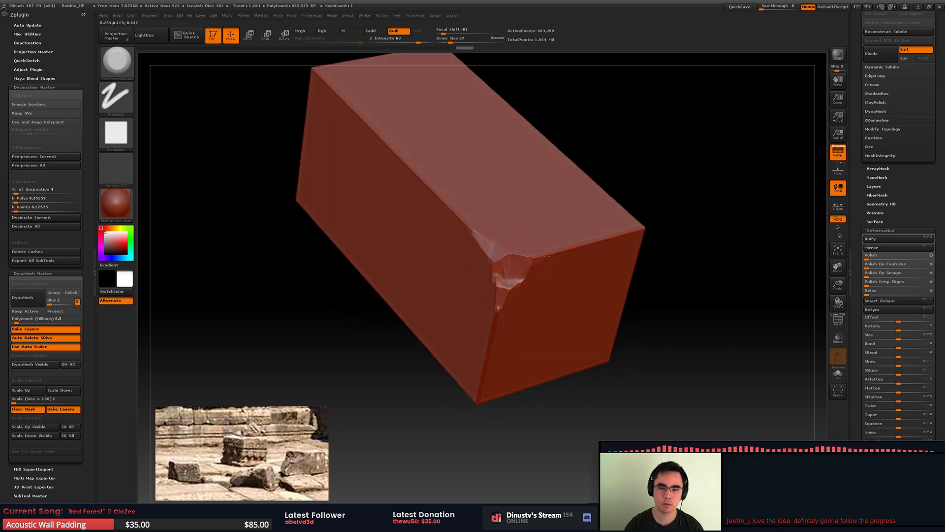
mouse_move(655, 247)
left_mouse_down()
mouse_move(555, 265)
mouse_move(562, 251)
mouse_move(590, 243)
left_mouse_up()
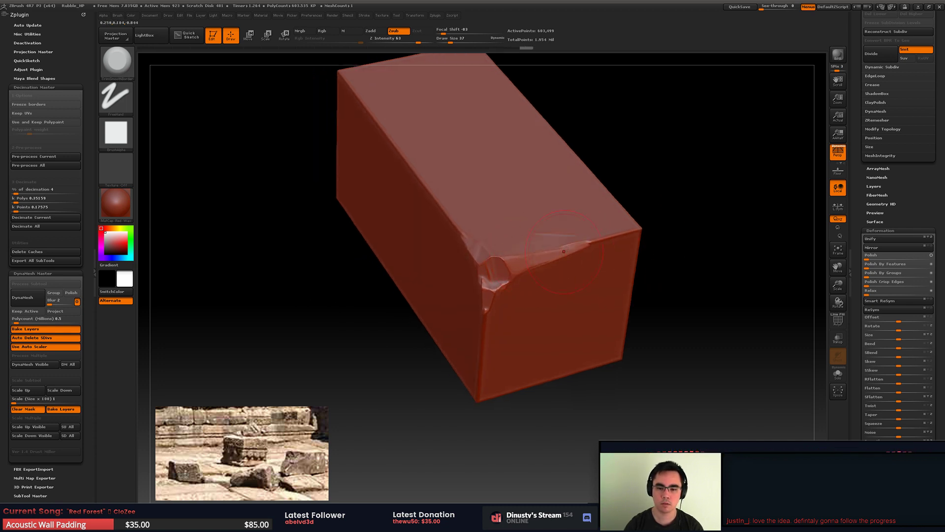
Step: Chip the vertical edge running down from the broken corner using a smaller brush
mouse_move(581, 225)
right_mouse_down("alt")
mouse_move(521, 239)
mouse_move(426, 214)
right_mouse_up("alt")
key("space")
mouse_move(466, 229)
left_mouse_down()
mouse_move(475, 251)
mouse_move(465, 241)
left_mouse_up()
mouse_move(465, 241)
right_mouse_down()
mouse_move(498, 237)
mouse_move(522, 276)
mouse_move(531, 226)
mouse_move(517, 278)
mouse_move(521, 260)
right_mouse_up()
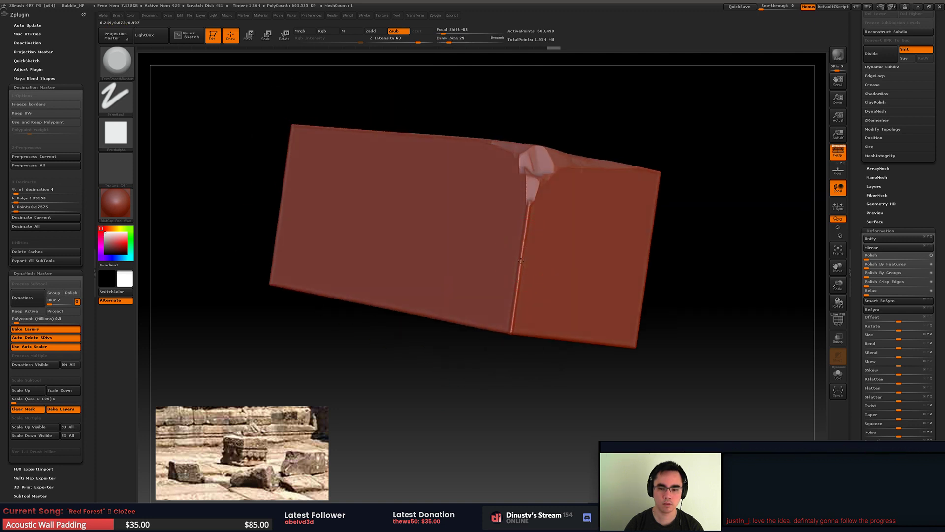
left_click_drag(515, 287, 526, 249)
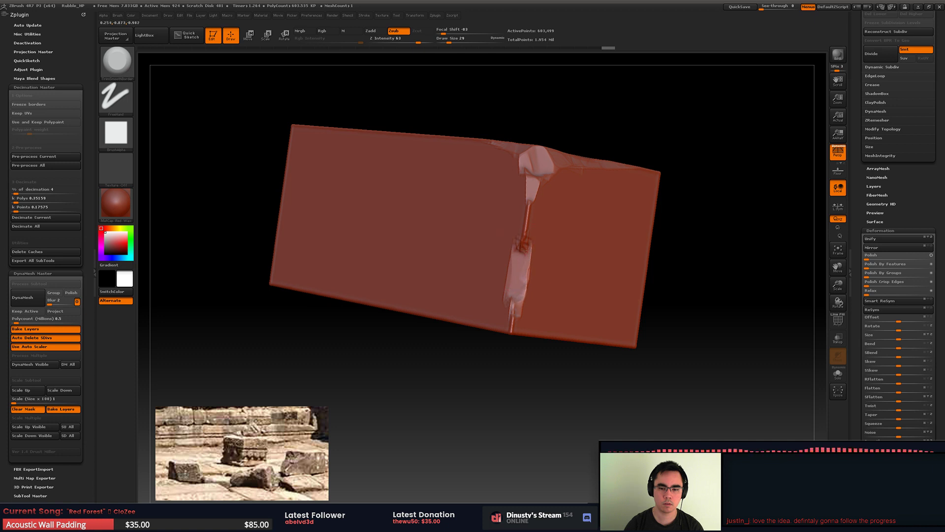
left_click_drag(521, 304, 513, 326)
right_click_drag(513, 326, 511, 281)
Step: Carve a large rough break into the lower corner of the chipped vertical edge, undoing one stroke and resizing the brush
key("space")
mouse_move(525, 315)
left_mouse_down()
mouse_move(533, 315)
mouse_move(515, 327)
mouse_move(524, 311)
mouse_move(532, 327)
mouse_move(515, 318)
mouse_move(505, 288)
mouse_move(470, 334)
mouse_move(462, 328)
mouse_move(457, 336)
left_mouse_up()
key("ctrl+z")
key("space")
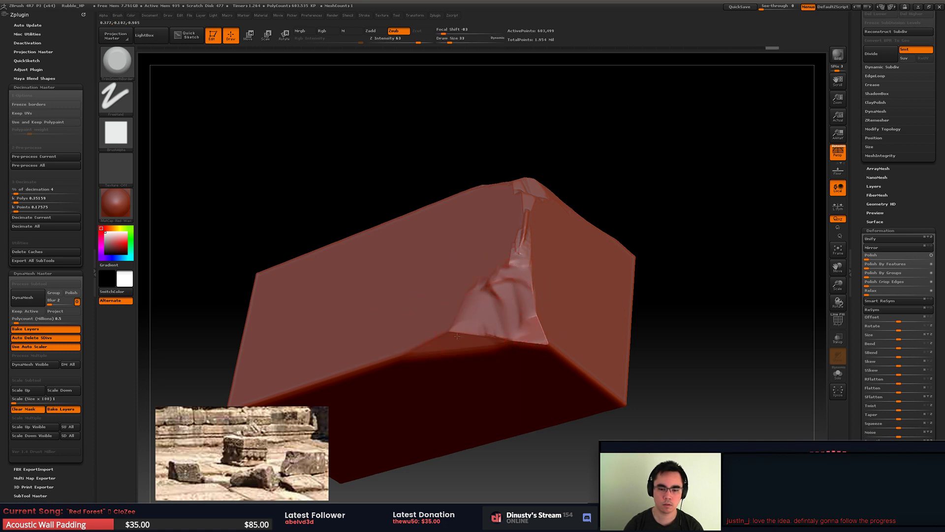
mouse_move(477, 300)
left_mouse_down()
mouse_move(497, 295)
mouse_move(553, 342)
left_mouse_up()
right_click_drag(537, 309, 529, 279)
Step: Extend the break from the lower corner along the block's long edge
left_click_drag(490, 291, 374, 315)
right_click_drag(429, 265, 455, 253)
left_click_drag(502, 311, 425, 317)
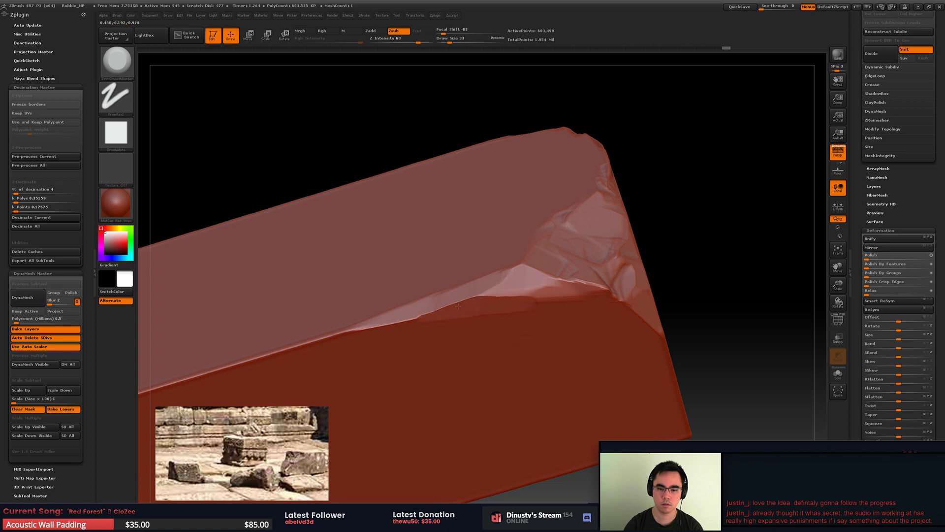
right_click_drag(438, 315, 541, 292, "alt")
mouse_move(480, 308)
left_mouse_down()
mouse_move(446, 313)
mouse_move(416, 332)
mouse_move(445, 303)
mouse_move(486, 306)
mouse_move(409, 326)
mouse_move(471, 325)
mouse_move(461, 341)
left_mouse_up()
Step: Add small chips along the broken long edge with a brush size of 14
key("space")
key("space")
mouse_move(452, 326)
left_mouse_down()
mouse_move(419, 336)
mouse_move(426, 329)
mouse_move(418, 327)
left_mouse_up()
key("space")
left_click_drag(469, 309, 608, 265)
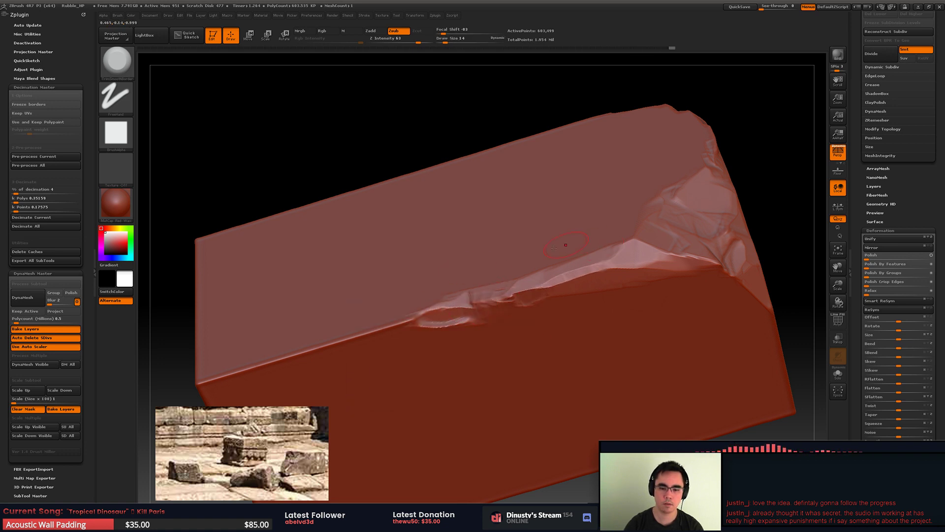
Step: Continue chipping the long edge toward the far end of the block, adjusting the brush size
mouse_move(566, 245)
right_mouse_down()
mouse_move(530, 297)
mouse_move(552, 276)
mouse_move(529, 276)
right_mouse_up()
key("space")
mouse_move(507, 280)
left_mouse_down()
mouse_move(520, 280)
mouse_move(468, 291)
left_mouse_up()
key("space")
right_click_drag(474, 290, 460, 305)
left_click_drag(439, 305, 429, 295)
mouse_move(434, 300)
right_mouse_down("alt")
mouse_move(502, 313)
mouse_move(513, 298)
mouse_move(513, 312)
right_mouse_up("alt")
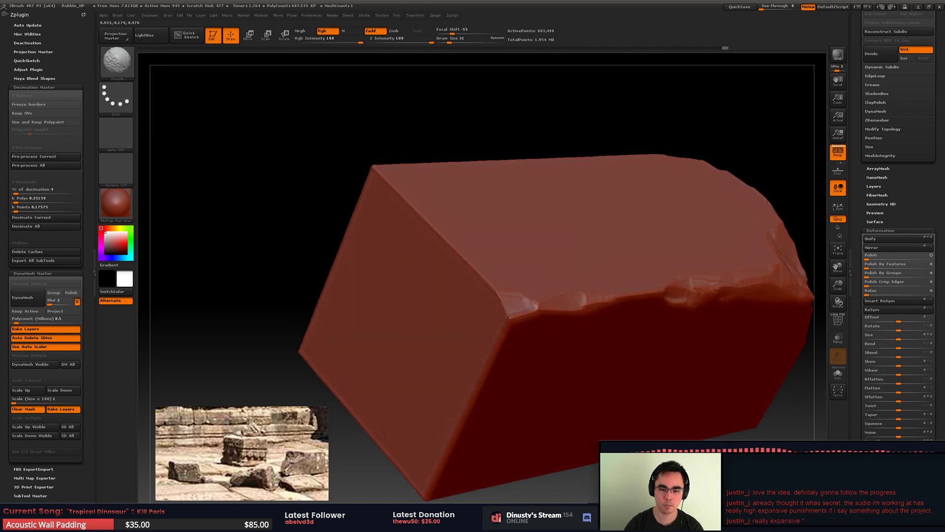
Step: Break down the corner at the far end of the chipped long edge
mouse_move(511, 310)
left_mouse_down()
mouse_move(525, 316)
mouse_move(526, 300)
mouse_move(537, 306)
mouse_move(526, 310)
mouse_move(482, 274)
left_mouse_up()
right_click_drag(483, 276, 532, 303, "alt")
mouse_move(532, 302)
right_mouse_down()
mouse_move(501, 276)
mouse_move(508, 266)
right_mouse_up()
left_click_drag(508, 266, 525, 196)
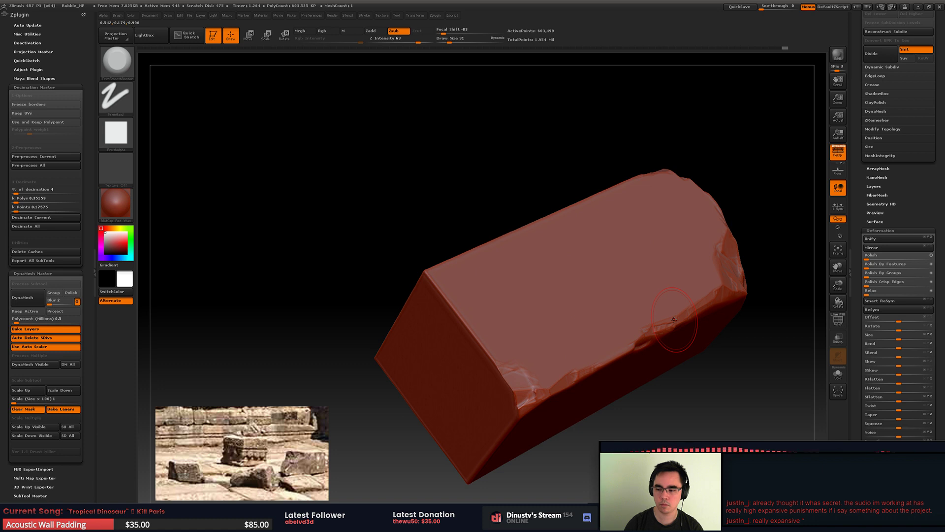
Step: Resize the brush, turn to another side of the block and isolate one section of its mesh
key("space")
left_click_drag(674, 320, 671, 320)
right_click_drag(527, 372, 559, 202, "ctrl")
right_click_drag(439, 232, 542, 249)
mouse_move(542, 249)
left_mouse_down()
mouse_move(432, 258)
mouse_move(523, 228)
mouse_move(532, 234)
mouse_move(526, 244)
left_mouse_up()
left_click_drag(468, 221, 581, 314, "ctrl+shift")
Step: Chip the end-face edge beside the broken corner on the isolated section
mouse_move(555, 315)
right_mouse_down()
mouse_move(586, 275)
mouse_move(554, 295)
mouse_move(513, 296)
mouse_move(538, 280)
right_mouse_up()
right_click_drag(538, 279, 529, 315, "ctrl")
left_click_drag(529, 313, 520, 238)
mouse_move(518, 167)
right_mouse_down("alt")
mouse_move(521, 285)
mouse_move(497, 305)
right_mouse_up("alt")
mouse_move(496, 305)
left_mouse_down()
mouse_move(490, 281)
mouse_move(512, 340)
mouse_move(494, 277)
mouse_move(564, 254)
left_mouse_up()
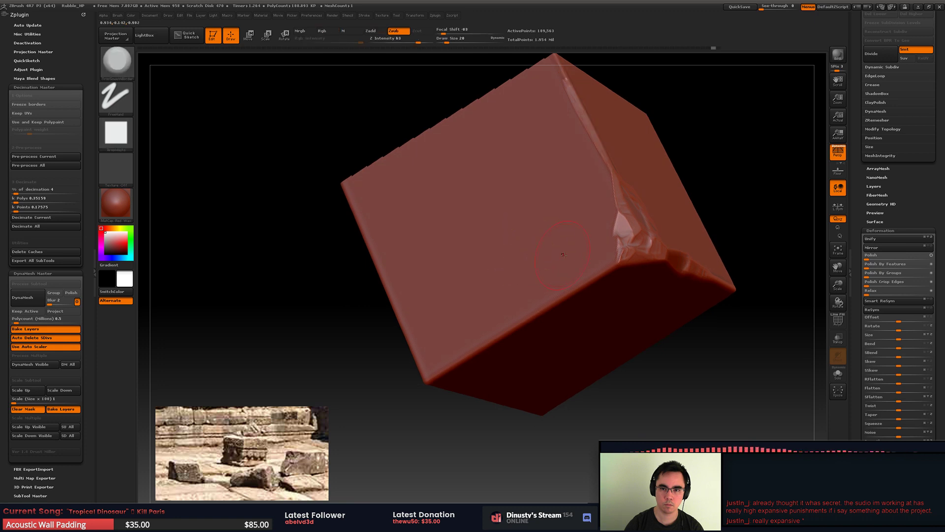
Step: Bevel the adjoining edge of the isolated section with rough chips along its whole length using brush size 31
left_click_drag(573, 293, 615, 266)
right_click_drag(624, 279, 599, 241)
key("space")
mouse_move(578, 298)
left_mouse_down()
mouse_move(510, 332)
mouse_move(591, 279)
left_mouse_up()
left_click_drag(412, 405, 494, 349)
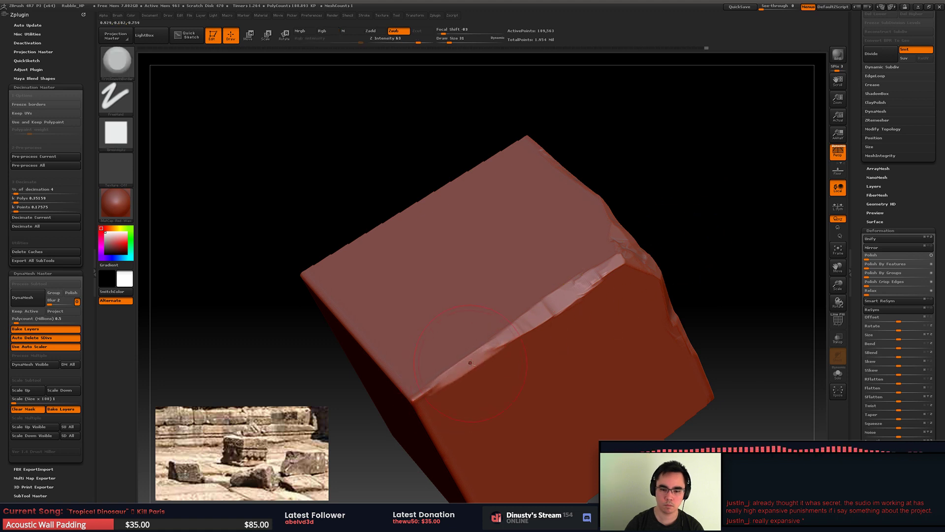
Step: Break the corner at the end of the beveled edge with brush size 18 and intensity 76
mouse_move(485, 344)
right_mouse_down()
mouse_move(508, 290)
mouse_move(498, 288)
right_mouse_up()
mouse_move(487, 315)
left_mouse_down()
mouse_move(485, 333)
mouse_move(468, 306)
left_mouse_up()
key("space")
mouse_move(504, 333)
left_mouse_down()
mouse_move(513, 332)
mouse_move(457, 303)
left_mouse_up()
right_click_drag(463, 305, 462, 269, "alt")
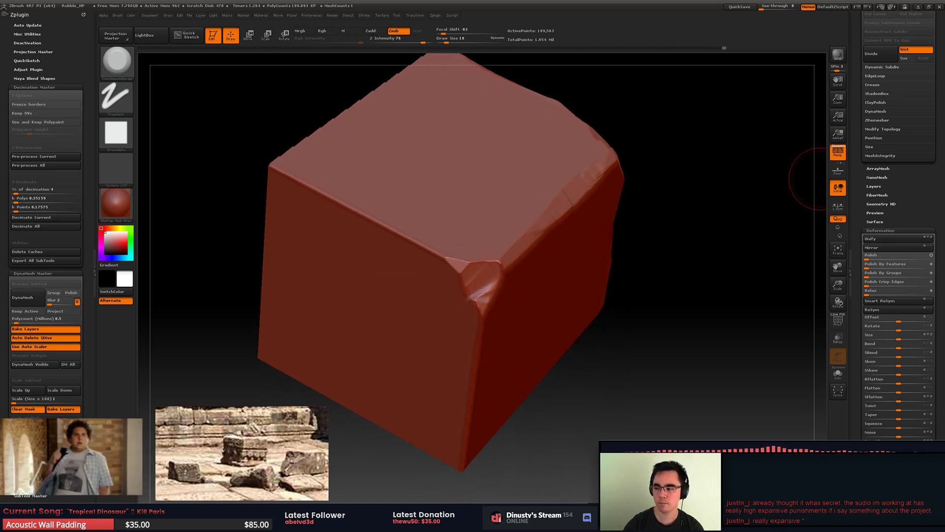
left_click_drag(696, 258, 460, 284)
mouse_move(640, 251)
left_mouse_down()
mouse_move(495, 271)
mouse_move(506, 269)
left_mouse_up()
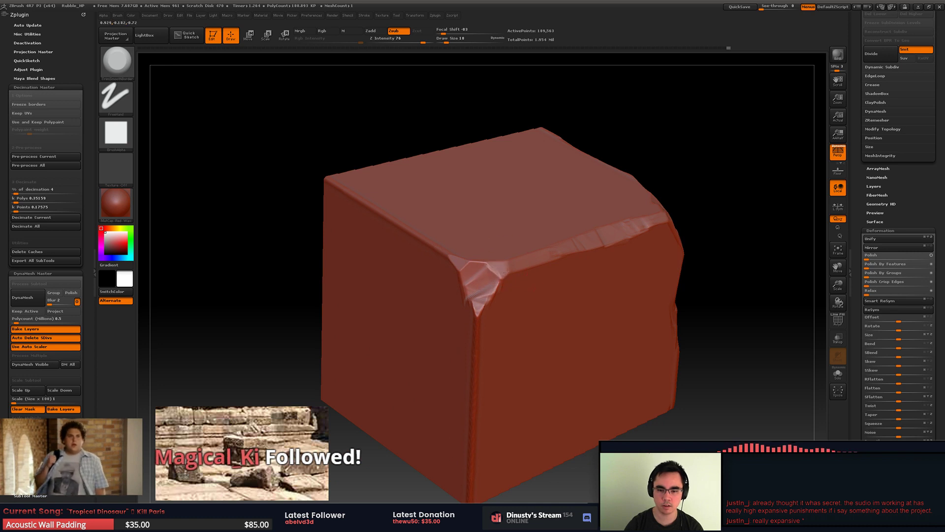
Step: Roughen the vertical edge below the new broken corner and widen the chip into the neighbouring edge
left_click_drag(494, 305, 476, 334)
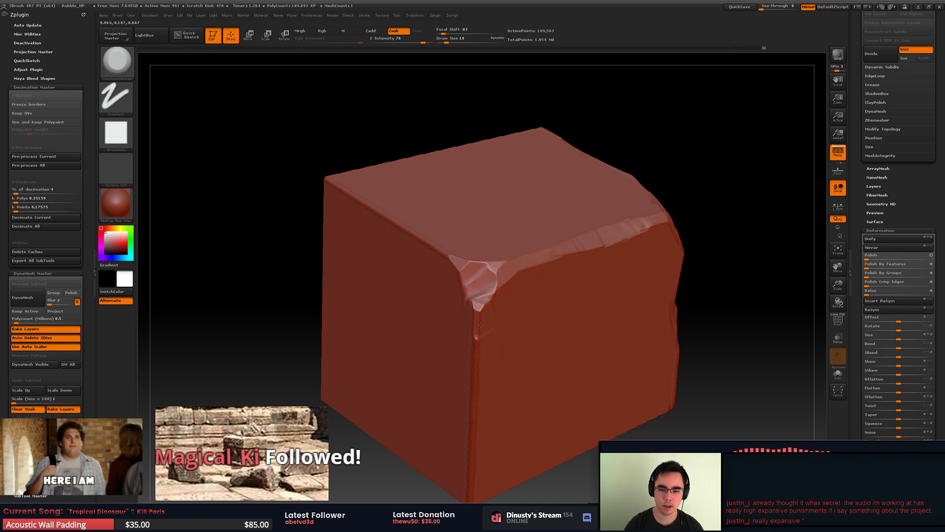
right_click_drag(483, 348, 493, 309, "alt")
mouse_move(489, 324)
left_mouse_down()
mouse_move(490, 262)
mouse_move(493, 281)
left_mouse_up()
right_click_drag(511, 270, 530, 303, "alt")
right_click_drag(529, 303, 480, 303)
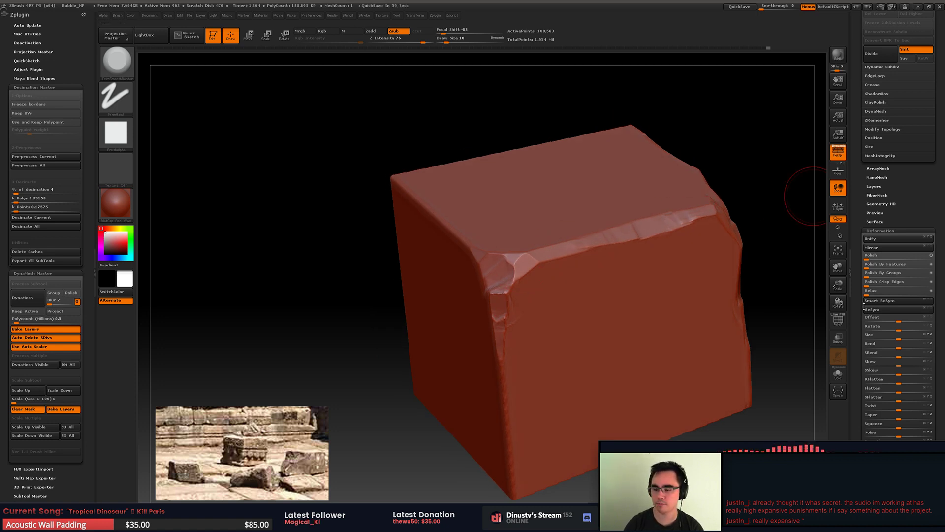
Step: Extend the corner break along the remaining upper edge of the block
mouse_move(443, 276)
right_mouse_down()
mouse_move(525, 300)
mouse_move(526, 334)
right_mouse_up()
left_click_drag(505, 275, 469, 248)
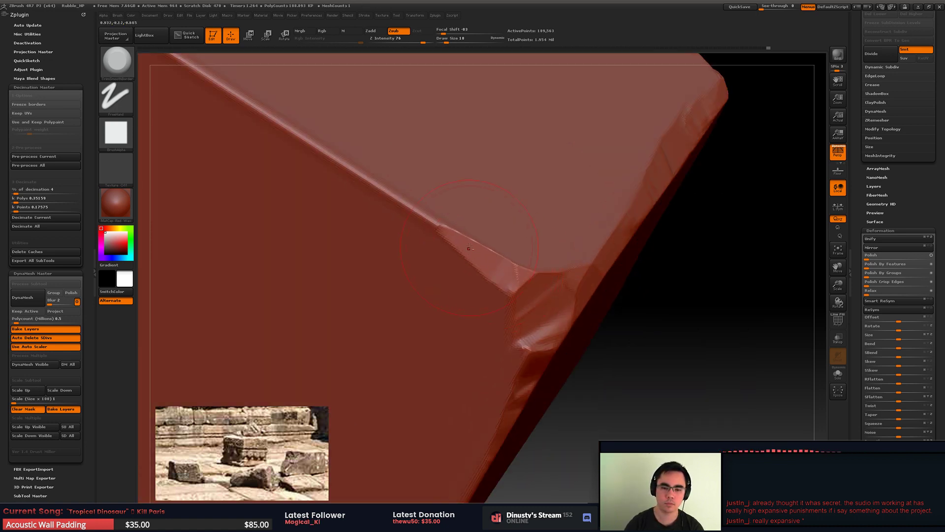
right_click_drag(469, 248, 591, 278, "alt")
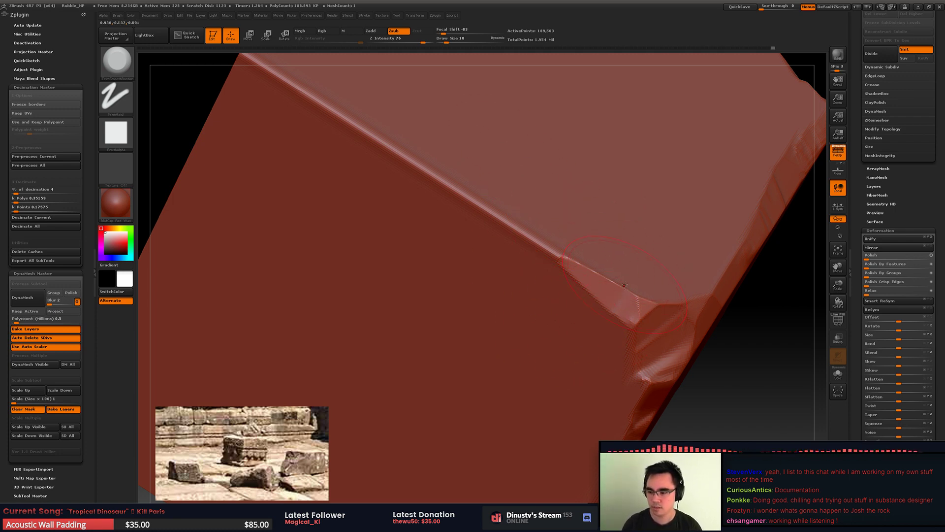
Step: Chip the middle of the isolated section's upper edge and unhide the whole block
mouse_move(606, 302)
right_mouse_down("ctrl")
mouse_move(598, 261)
mouse_move(579, 270)
right_mouse_up("ctrl")
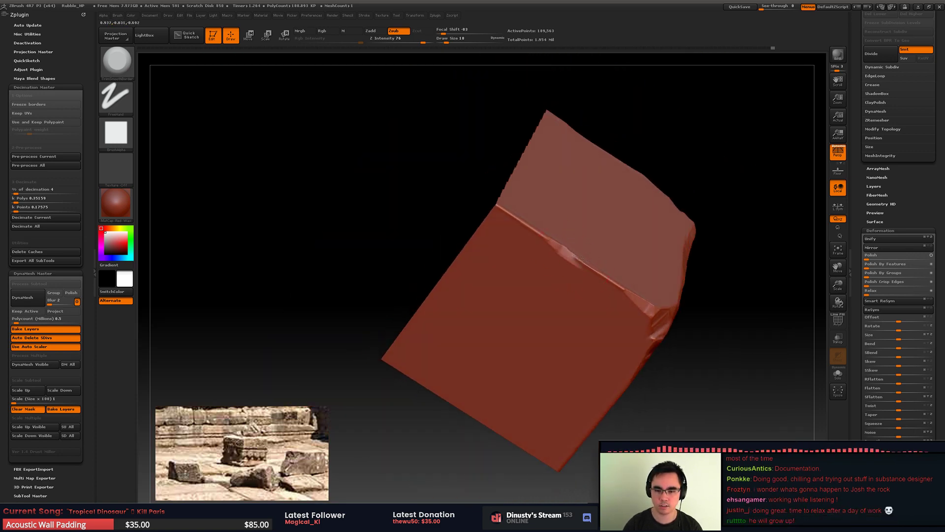
left_click_drag(581, 259, 554, 244)
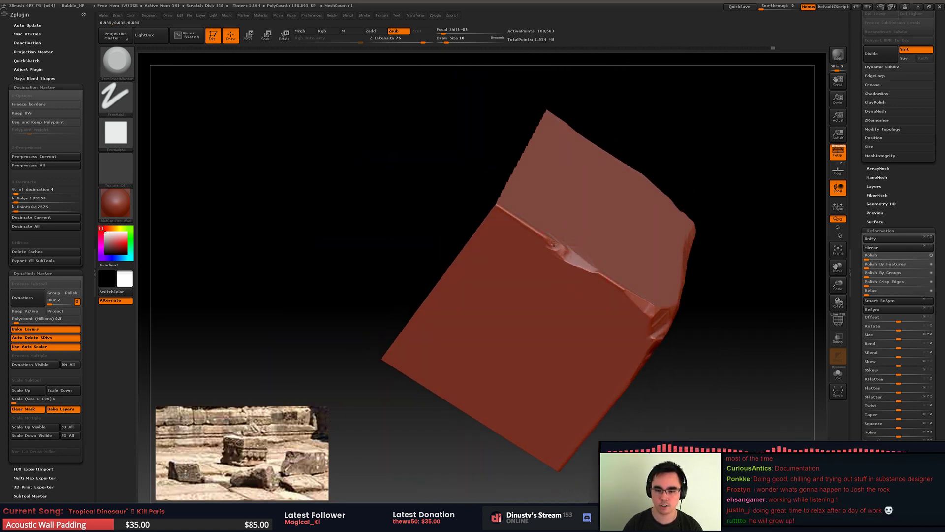
left_click(693, 289, "ctrl+shift")
Step: Chip the block's long upper edge in irregular flat breaks up to the near corner, using brush size 31
mouse_move(570, 222)
right_mouse_down()
mouse_move(542, 207)
mouse_move(531, 251)
right_mouse_up()
key("s")
mouse_move(523, 243)
left_mouse_down()
mouse_move(545, 243)
mouse_move(472, 300)
mouse_move(576, 263)
mouse_move(543, 214)
mouse_move(531, 246)
left_mouse_up()
mouse_move(532, 246)
right_mouse_down()
mouse_move(483, 371)
mouse_move(553, 260)
right_mouse_up()
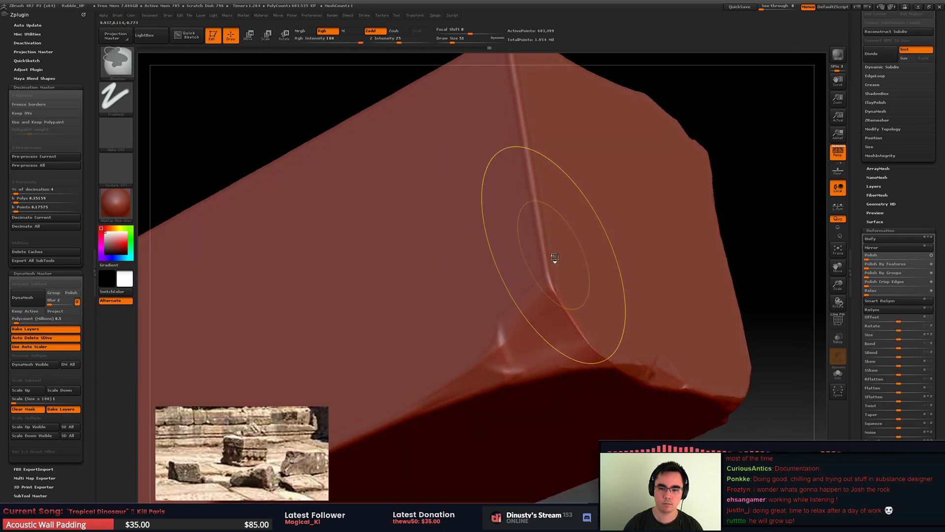
key("space")
mouse_move(554, 283)
left_mouse_down()
mouse_move(543, 283)
mouse_move(559, 319)
mouse_move(518, 138)
left_mouse_up()
right_click_drag(518, 138, 433, 321)
mouse_move(434, 320)
right_mouse_down("alt")
mouse_move(558, 195)
mouse_move(571, 153)
right_mouse_up("alt")
mouse_move(550, 207)
left_mouse_down()
mouse_move(485, 238)
mouse_move(590, 191)
left_mouse_up()
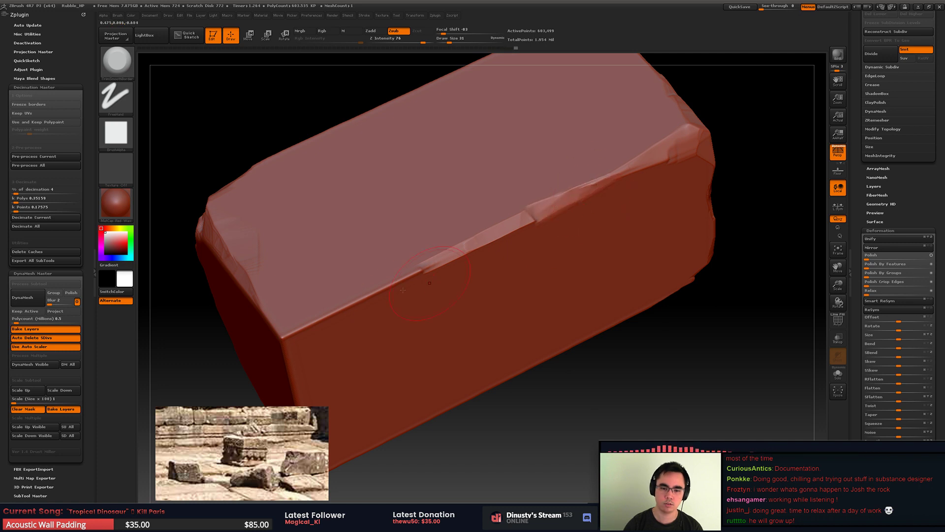
left_click_drag(403, 290, 288, 335)
Step: Break the sharp corner at the end of the chipped long edge and continue the chips down the adjoining edge
right_click_drag(288, 335, 347, 291)
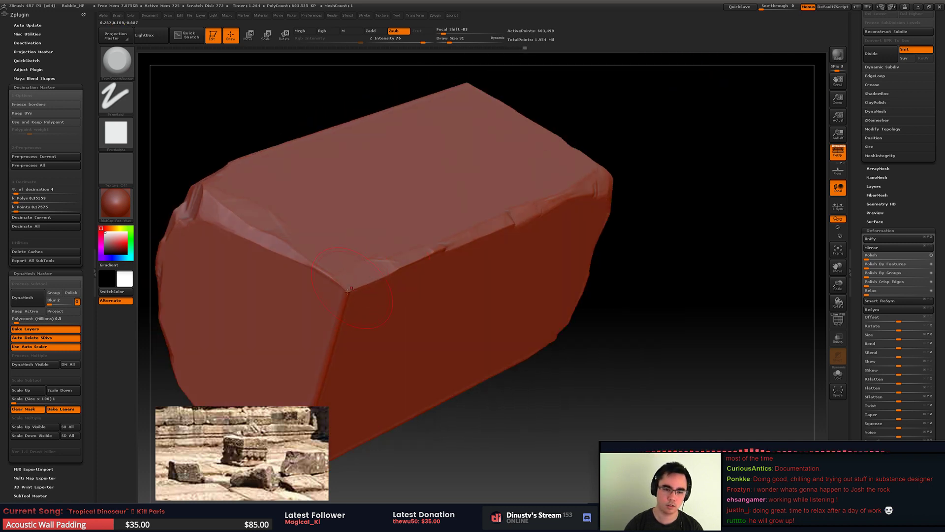
mouse_move(345, 290)
left_mouse_down()
mouse_move(335, 306)
mouse_move(351, 289)
left_mouse_up()
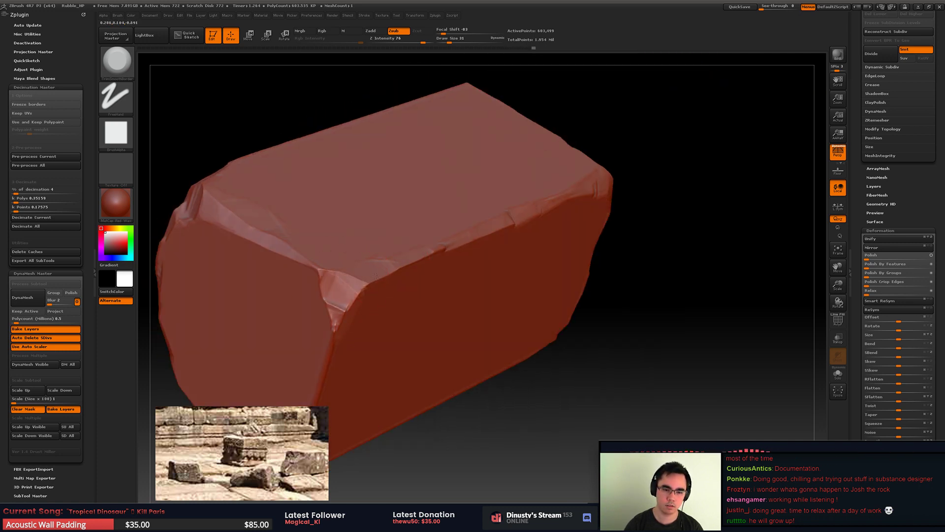
right_click_drag(351, 288, 398, 255)
mouse_move(391, 231)
left_mouse_down()
mouse_move(400, 216)
mouse_move(379, 318)
left_mouse_up()
right_click_drag(379, 318, 380, 344)
mouse_move(381, 343)
left_mouse_down()
mouse_move(387, 377)
mouse_move(348, 359)
mouse_move(370, 340)
left_mouse_up()
mouse_move(369, 340)
right_mouse_down("alt")
mouse_move(358, 236)
mouse_move(383, 251)
right_mouse_up("alt")
mouse_move(381, 317)
left_mouse_down()
mouse_move(409, 347)
mouse_move(387, 320)
mouse_move(404, 339)
mouse_move(396, 325)
left_mouse_up()
Step: Bevel the remaining sharp edge beyond the broken corner with uneven chips along its whole length
mouse_move(401, 224)
right_mouse_down("alt")
mouse_move(380, 170)
mouse_move(394, 157)
right_mouse_up("alt")
left_click_drag(340, 216, 358, 233)
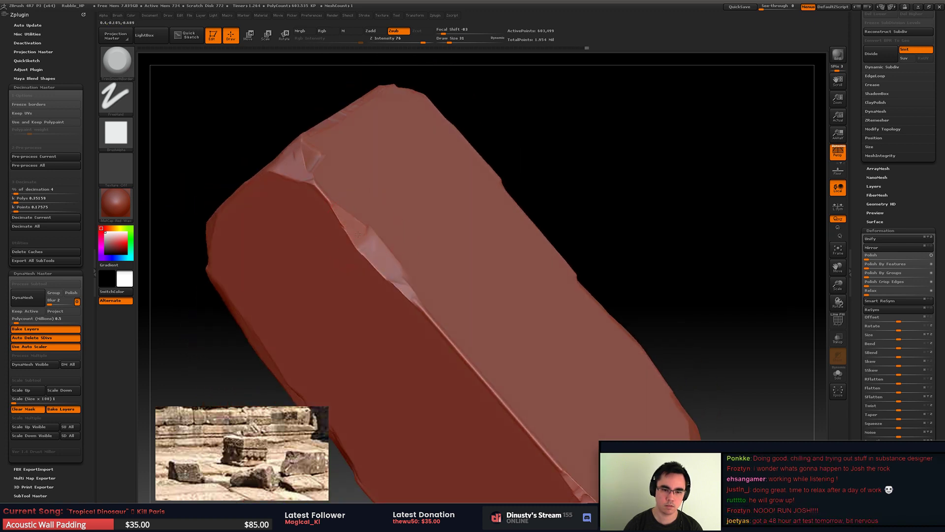
right_click_drag(430, 341, 408, 283, "alt")
left_click_drag(449, 310, 484, 348)
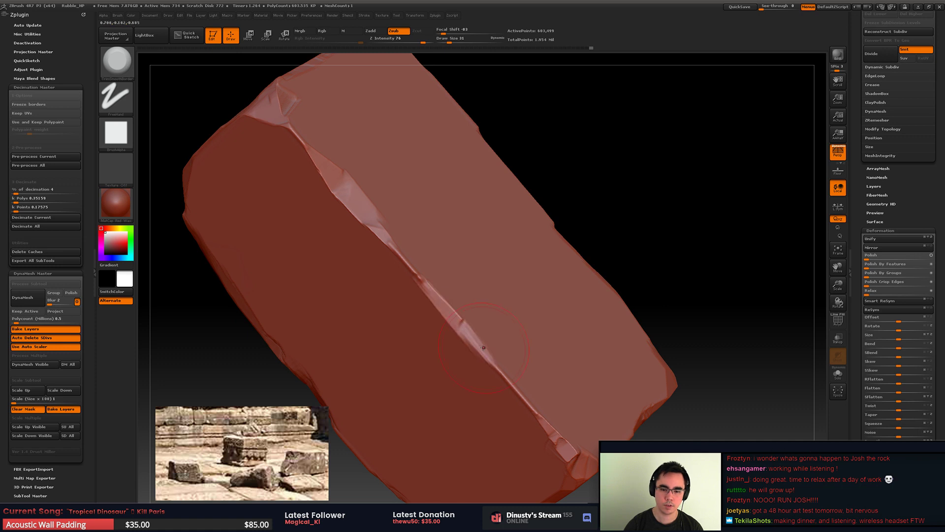
left_click_drag(530, 410, 507, 379)
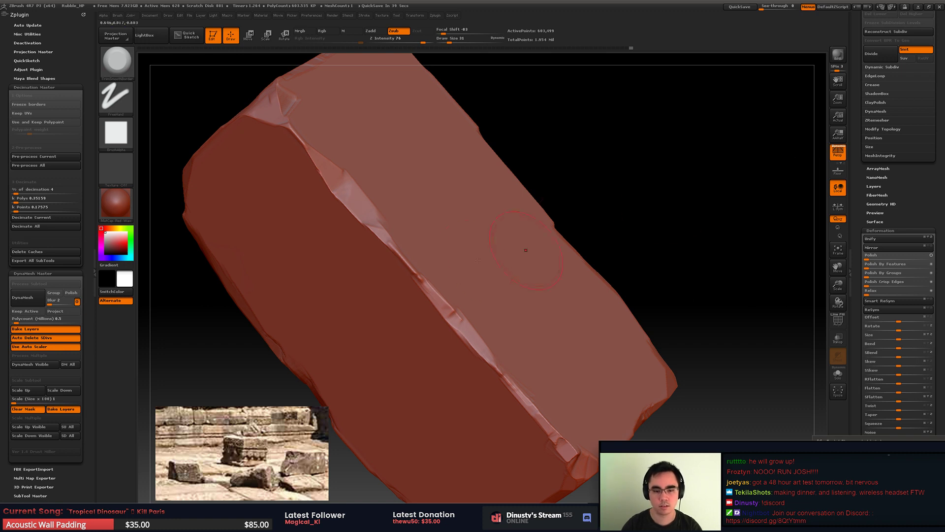
left_click_drag(418, 280, 388, 243)
mouse_move(468, 273)
right_mouse_down("ctrl")
mouse_move(517, 222)
mouse_move(581, 340)
right_mouse_up("ctrl")
left_click_drag(483, 312, 461, 289)
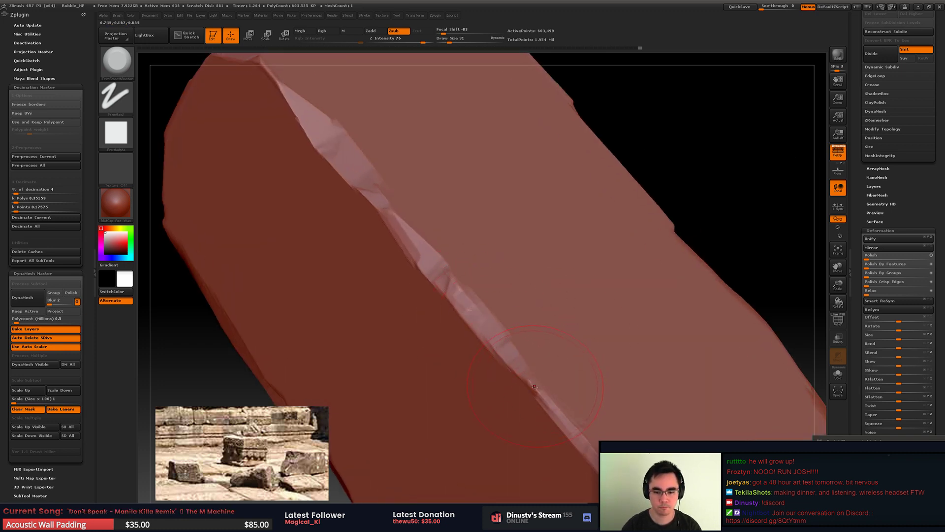
right_click_drag(561, 399, 496, 220, "ctrl")
left_click_drag(495, 220, 412, 253)
Step: Isolate a section around another unworked corner of the block and chip the edges of its end face
right_click_drag(413, 253, 419, 253)
left_click_drag(310, 196, 523, 317, "ctrl+shift")
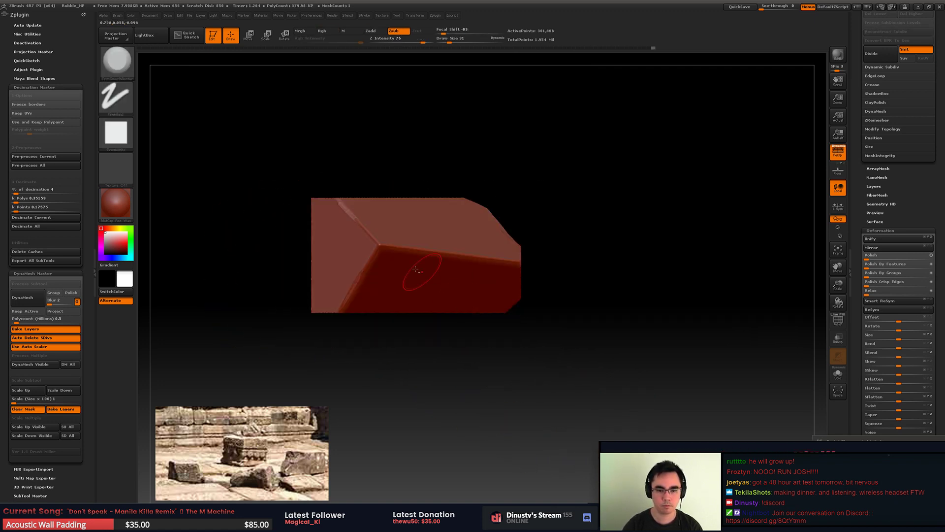
right_click_drag(422, 274, 394, 241)
left_click_drag(308, 186, 600, 356, "ctrl+shift")
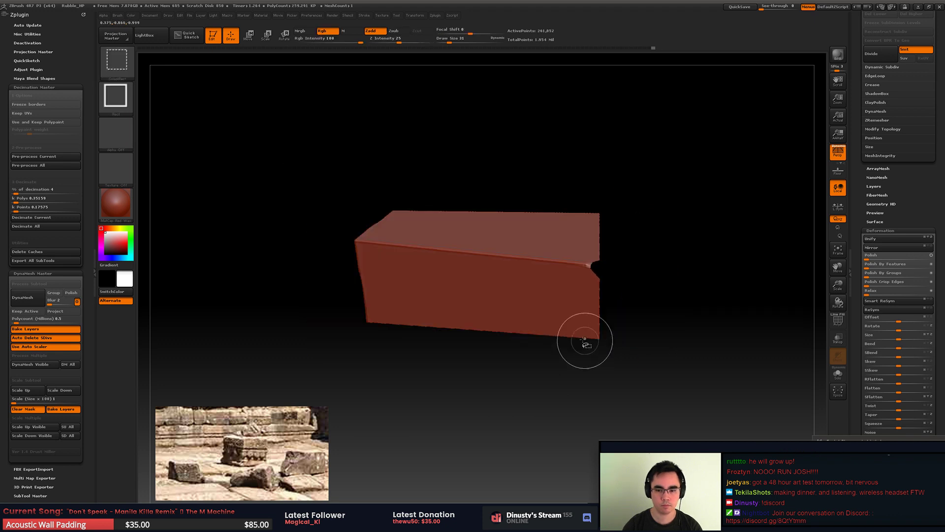
right_click_drag(584, 341, 518, 302)
mouse_move(518, 302)
left_mouse_down()
mouse_move(413, 325)
mouse_move(414, 270)
left_mouse_up()
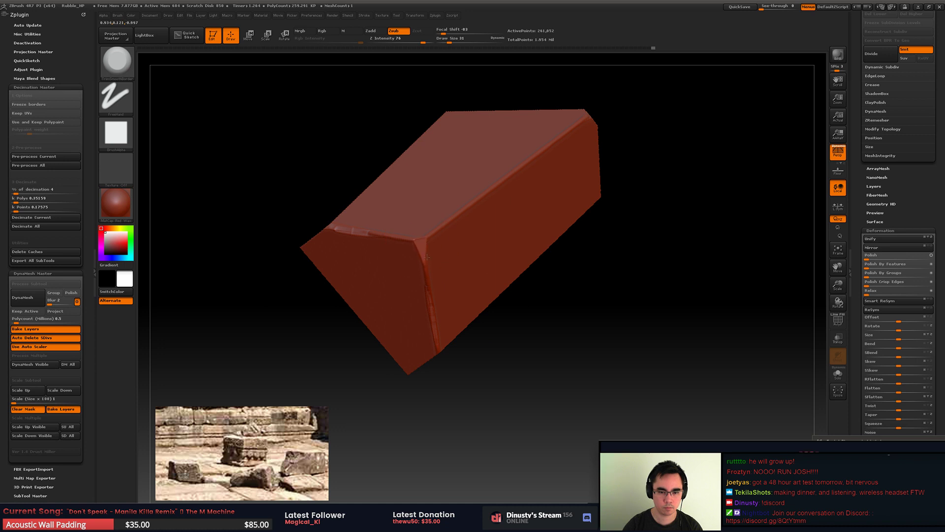
Step: Chip the isolated section's long edge with shallow breaks from the near corner to the far end
right_click_drag(465, 210, 488, 199)
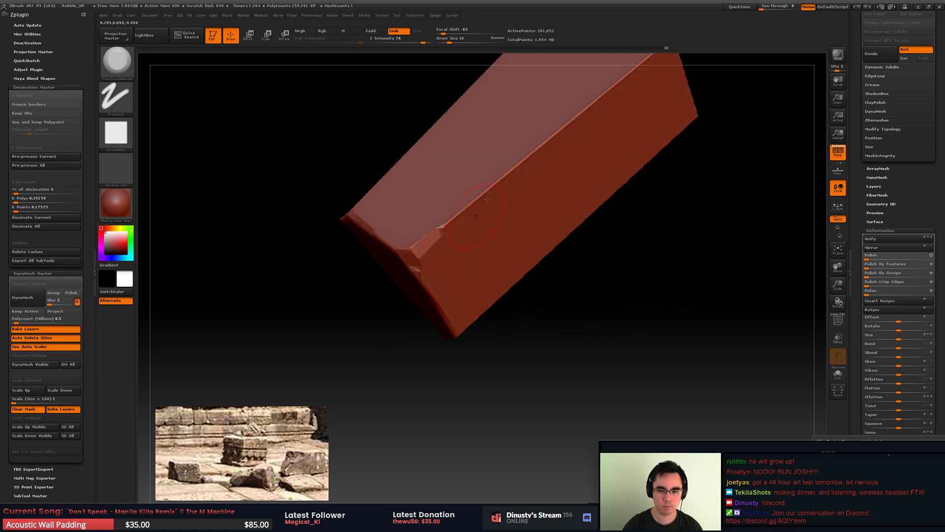
left_click_drag(446, 228, 532, 156)
right_click_drag(532, 156, 515, 195)
left_click_drag(515, 195, 539, 184)
right_click_drag(516, 205, 493, 180)
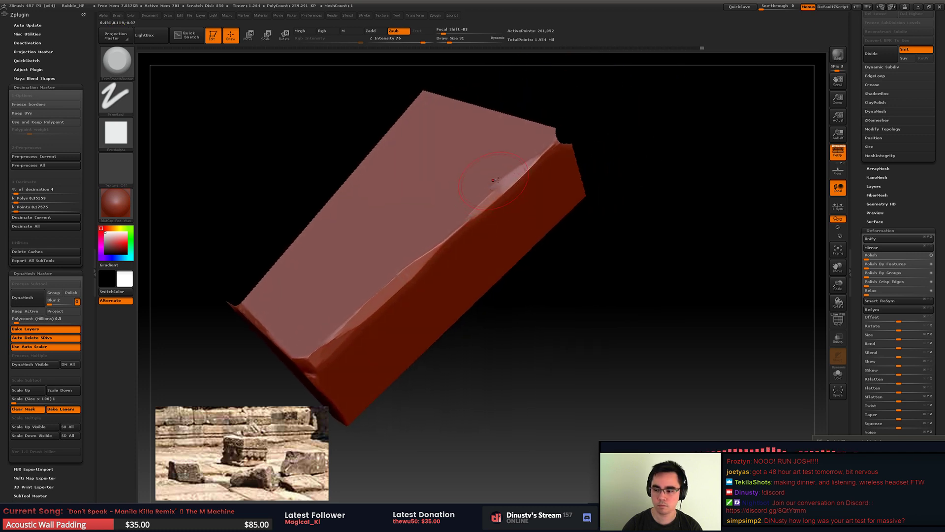
left_click_drag(496, 188, 500, 203)
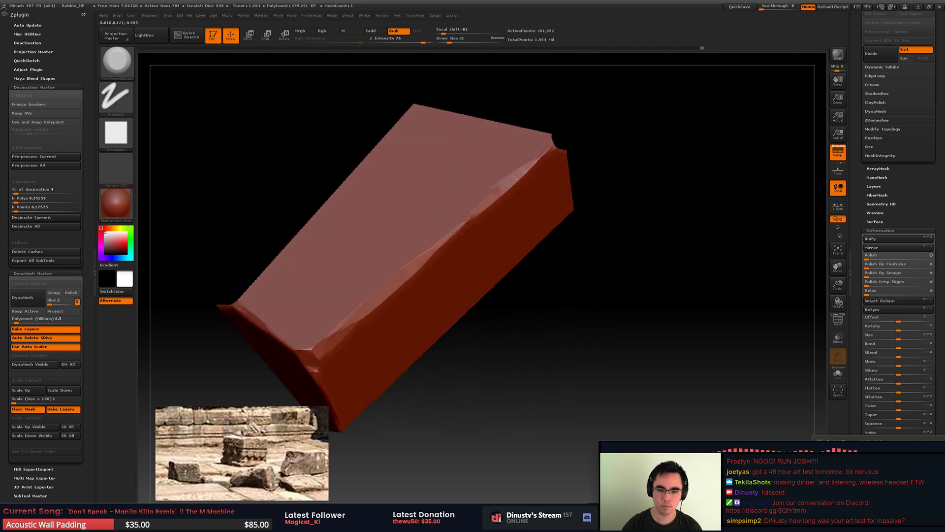
mouse_move(463, 226)
right_mouse_down("alt")
mouse_move(530, 179)
mouse_move(532, 157)
right_mouse_up("alt")
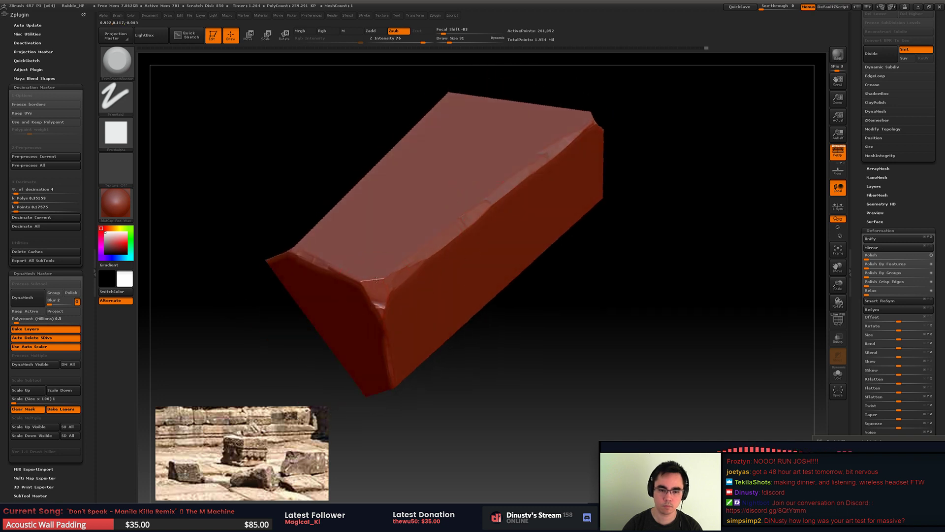
Step: Carve a wide, deep faceted break into the long edge and near corner of the isolated section with a larger brush
mouse_move(384, 278)
left_mouse_down()
mouse_move(374, 288)
mouse_move(482, 209)
mouse_move(393, 301)
left_mouse_up()
key("bracketright")
key("bracketright")
key("bracketright")
key("bracketright")
key("space")
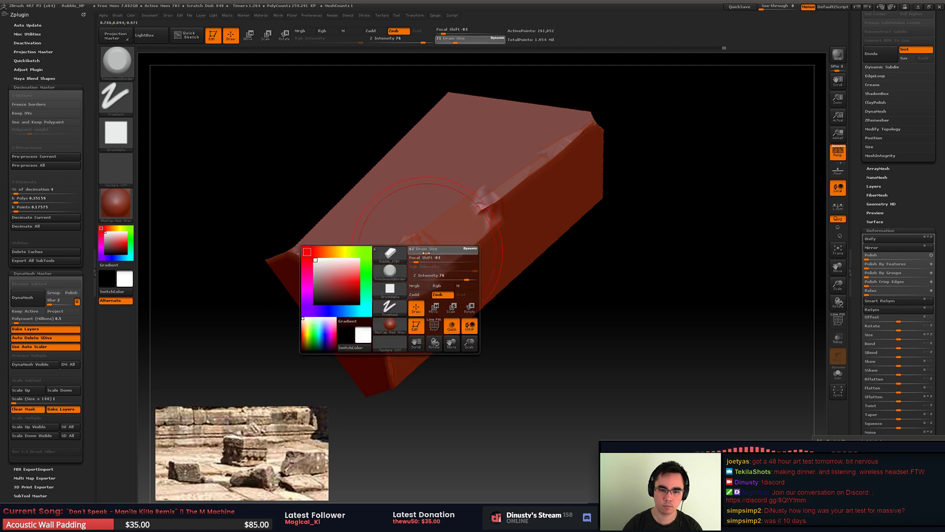
left_click_drag(431, 254, 424, 254)
left_click_drag(488, 209, 513, 180)
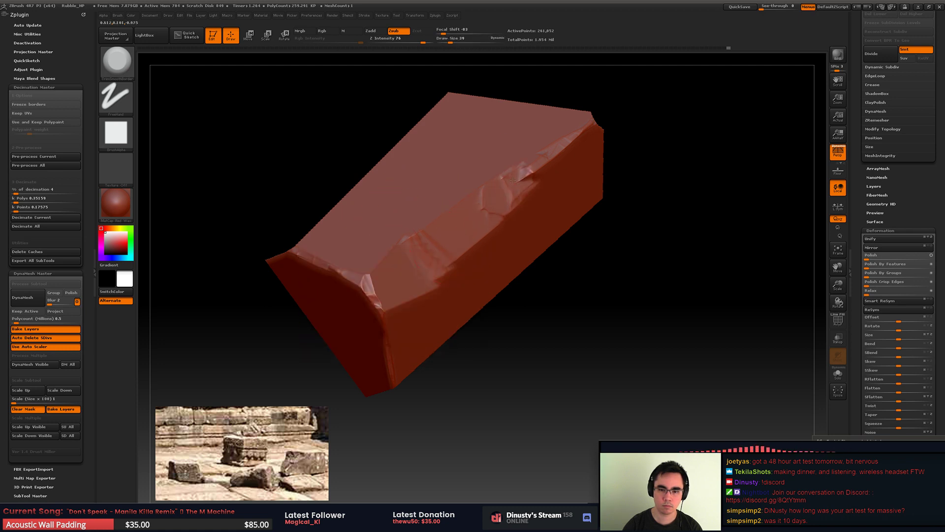
mouse_move(463, 246)
left_mouse_down()
mouse_move(396, 308)
mouse_move(384, 305)
mouse_move(381, 262)
mouse_move(392, 248)
left_mouse_up()
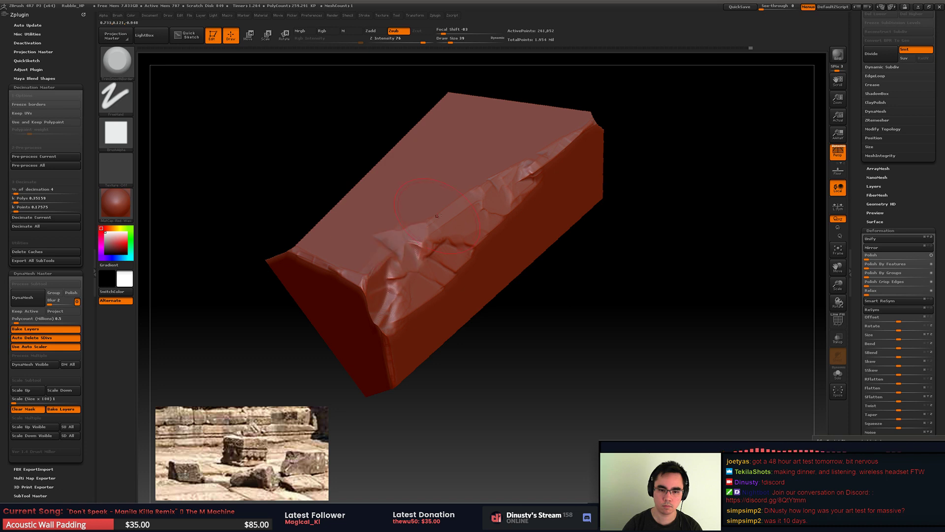
Step: Set the brush's focal shift to -67 with a smaller size and extend the faceted break toward the edge's far end
key("space")
left_click_drag(438, 221, 444, 219)
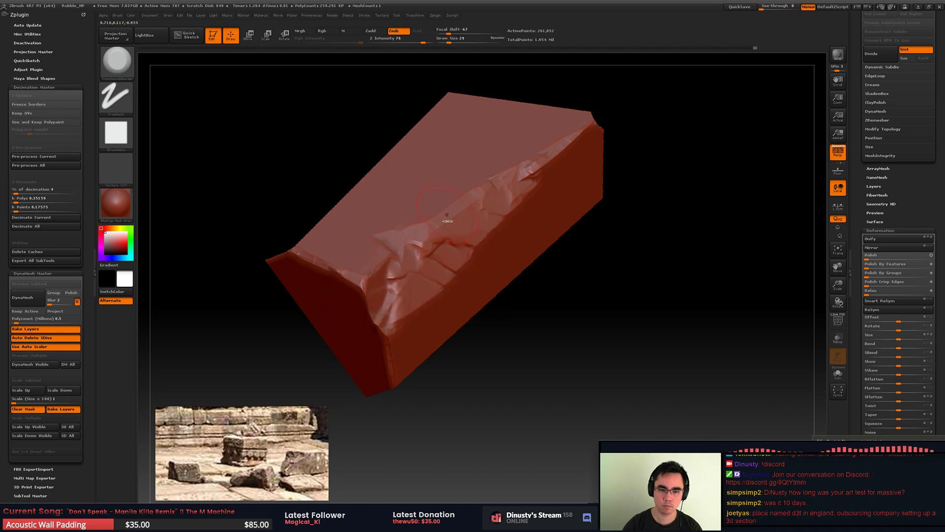
right_click_drag(434, 170, 426, 198)
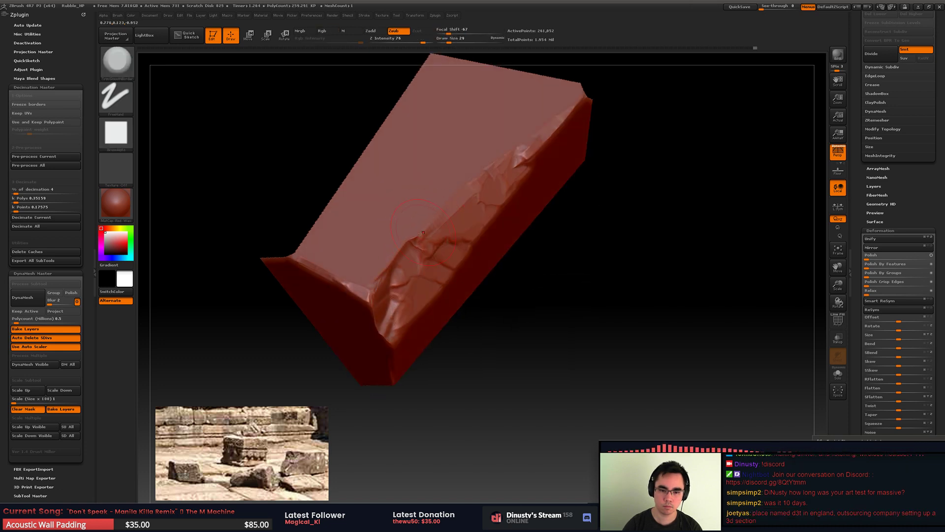
right_click_drag(430, 238, 483, 269)
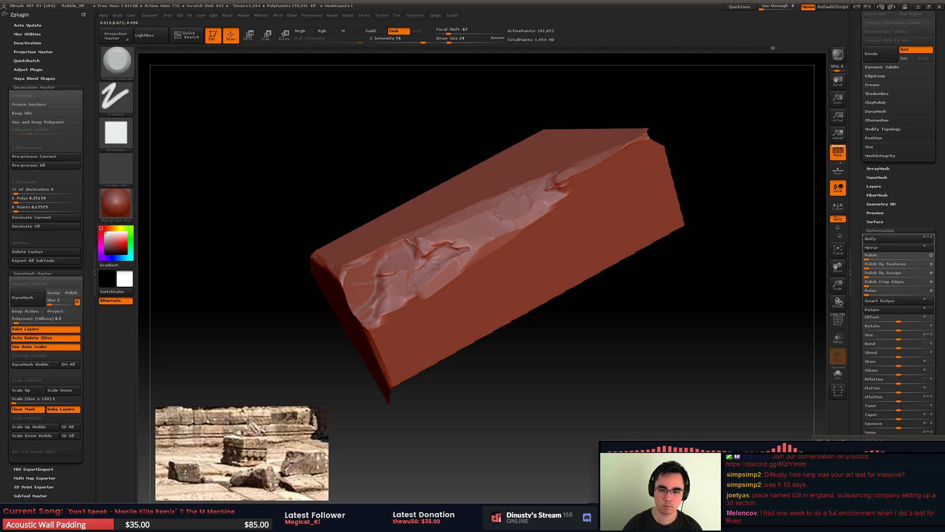
left_click_drag(543, 211, 592, 164)
right_click_drag(580, 150, 580, 182)
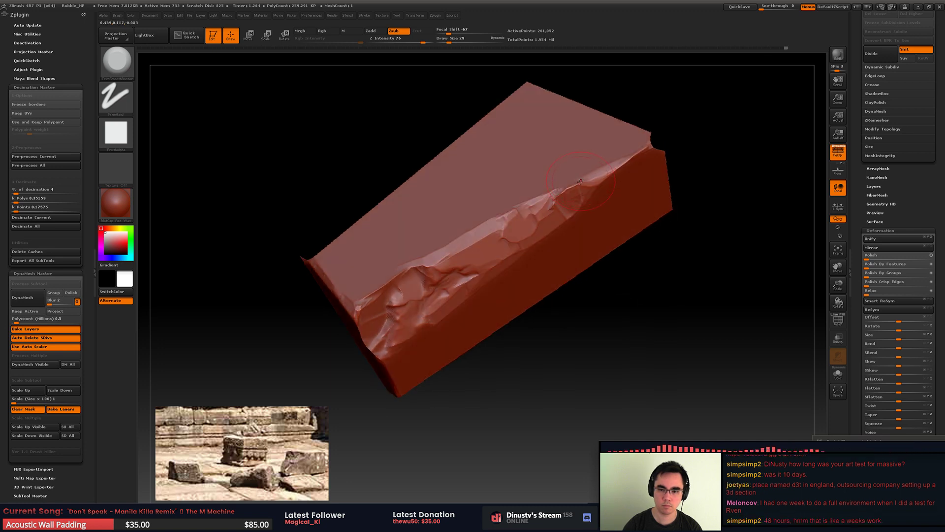
mouse_move(594, 190)
left_mouse_down()
mouse_move(416, 243)
mouse_move(418, 271)
mouse_move(443, 266)
mouse_move(462, 306)
mouse_move(431, 274)
mouse_move(433, 190)
left_mouse_up()
key("f")
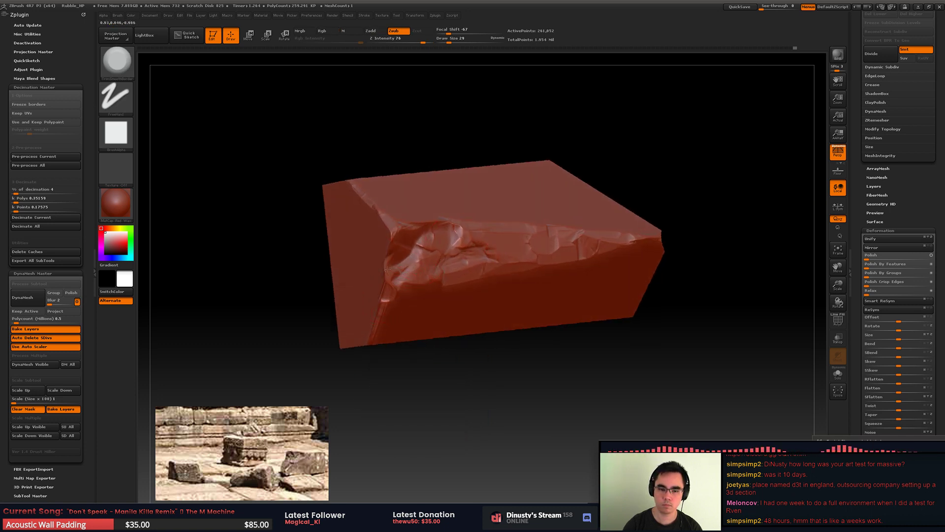
Step: Roughen the near corner of the deep break, unhide the whole block, and refine that corner with brush size 41
left_click_drag(421, 243, 380, 265)
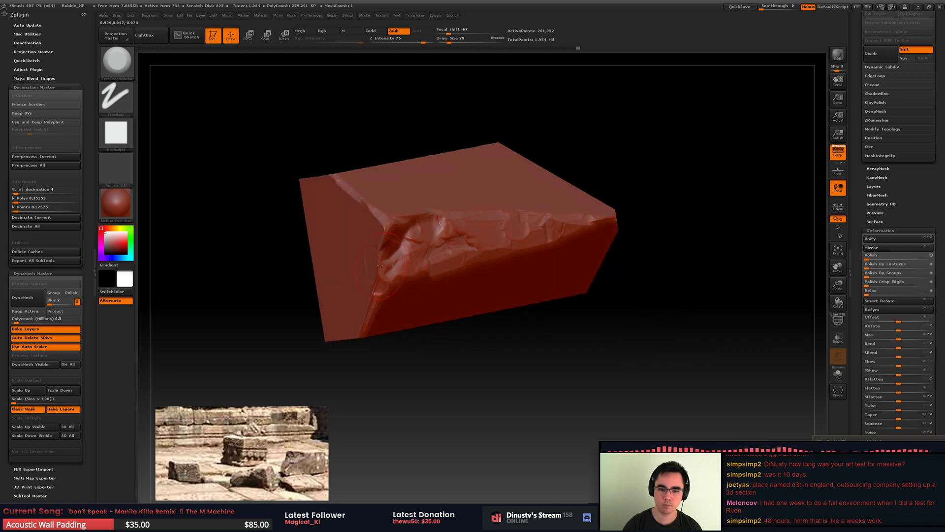
right_click_drag(451, 227, 408, 173)
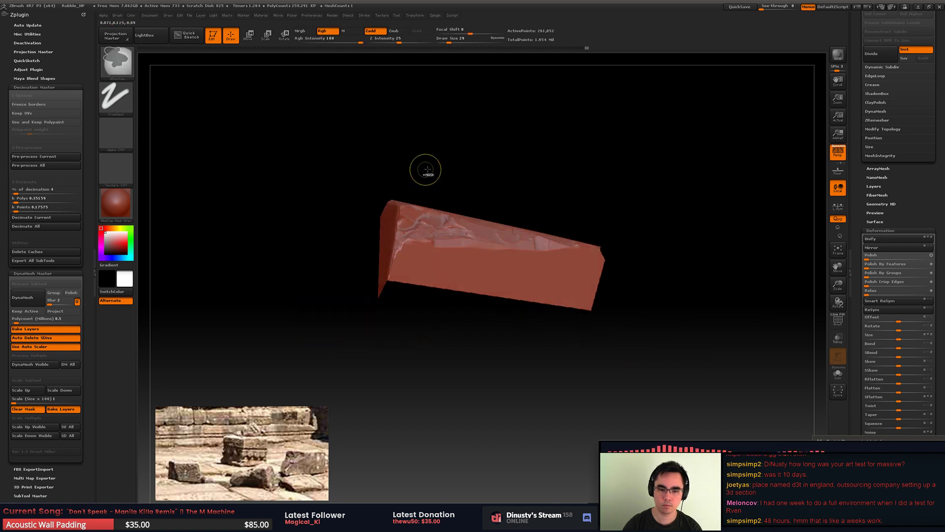
left_click(549, 165, "ctrl+shift")
right_click_drag(547, 167, 426, 232)
right_click_drag(426, 231, 411, 240)
left_click_drag(411, 241, 389, 240)
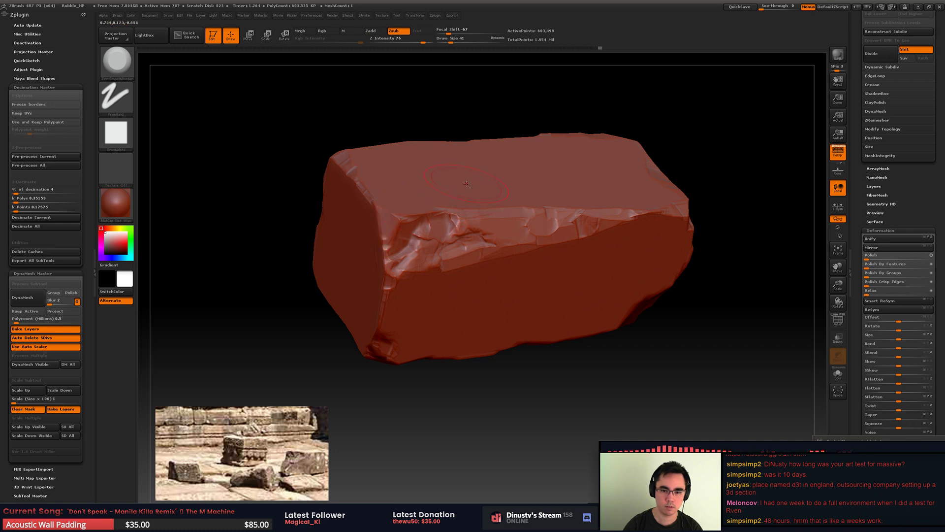
Step: Isolate the section around the broken corner at another end of the block and smooth its rough break
right_click_drag(466, 184, 395, 175, "ctrl")
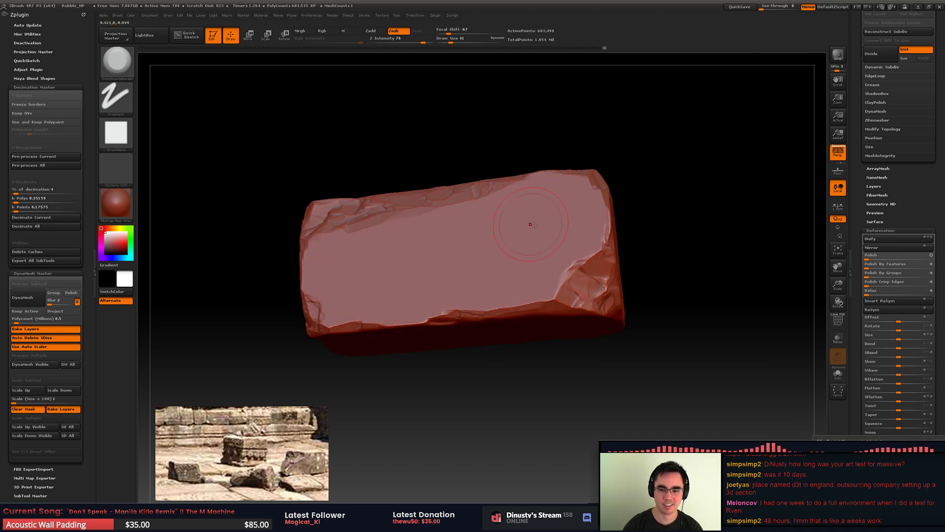
right_click_drag(536, 286, 425, 250, "alt")
mouse_move(453, 278)
right_mouse_down("ctrl")
mouse_move(445, 231)
mouse_move(435, 268)
mouse_move(458, 243)
mouse_move(494, 257)
mouse_move(456, 320)
right_mouse_up("ctrl")
mouse_move(427, 180)
left_mouse_down()
mouse_move(379, 176)
mouse_move(463, 177)
left_mouse_up()
right_click_drag(445, 178, 466, 178)
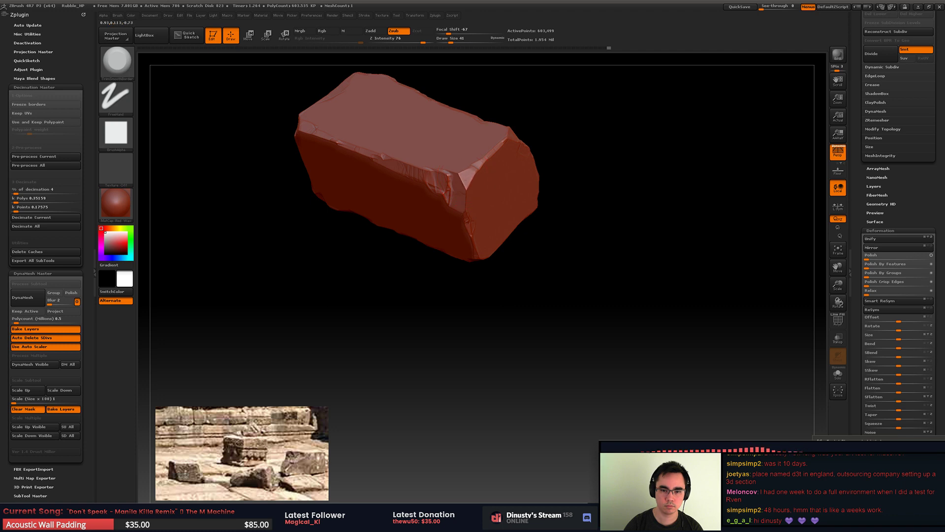
left_click_drag(376, 133, 500, 207, "ctrl+shift")
key("f")
right_click_drag(498, 179, 496, 232)
mouse_move(480, 254)
left_mouse_down("shift")
mouse_move(481, 200)
mouse_move(438, 167)
left_mouse_up("shift")
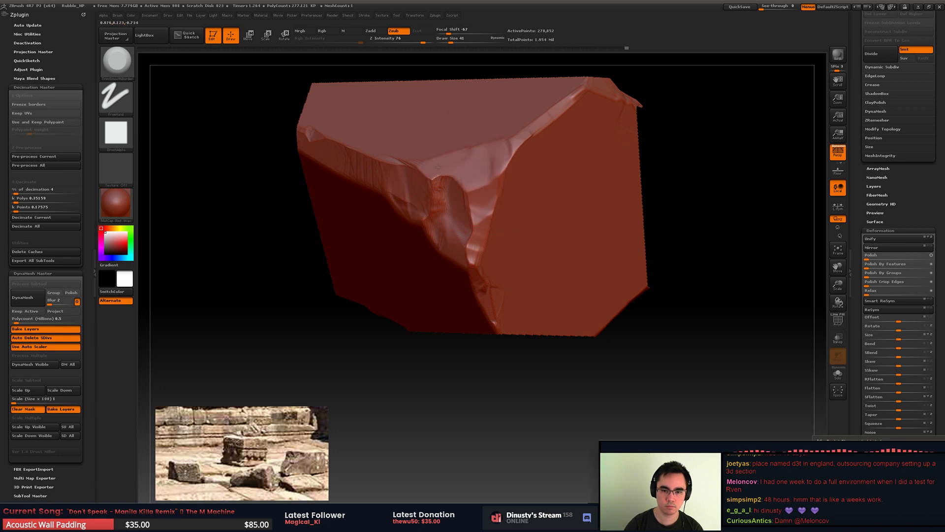
Step: Widen the isolated corner break along both upper edges with brush size 28 and unhide the whole block
key("space")
left_click(500, 170)
left_click_drag(521, 154, 506, 136)
left_click_drag(420, 168, 393, 161)
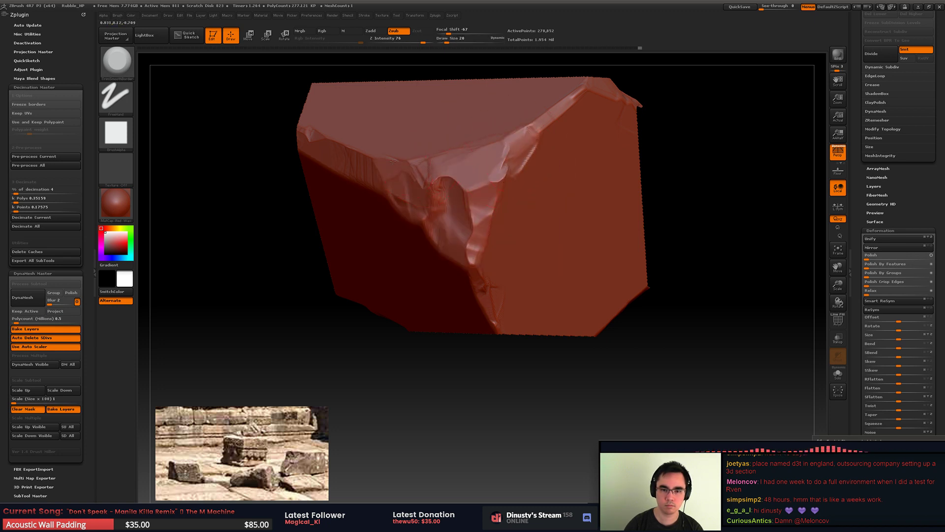
right_click_drag(452, 162, 424, 158, "ctrl")
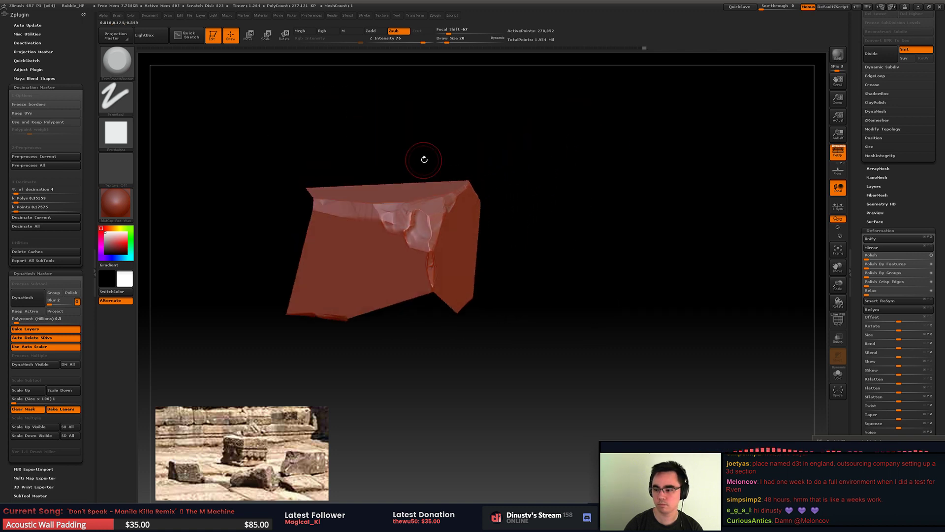
left_click(515, 128, "ctrl+shift")
left_click_drag(504, 202, 595, 186, "alt")
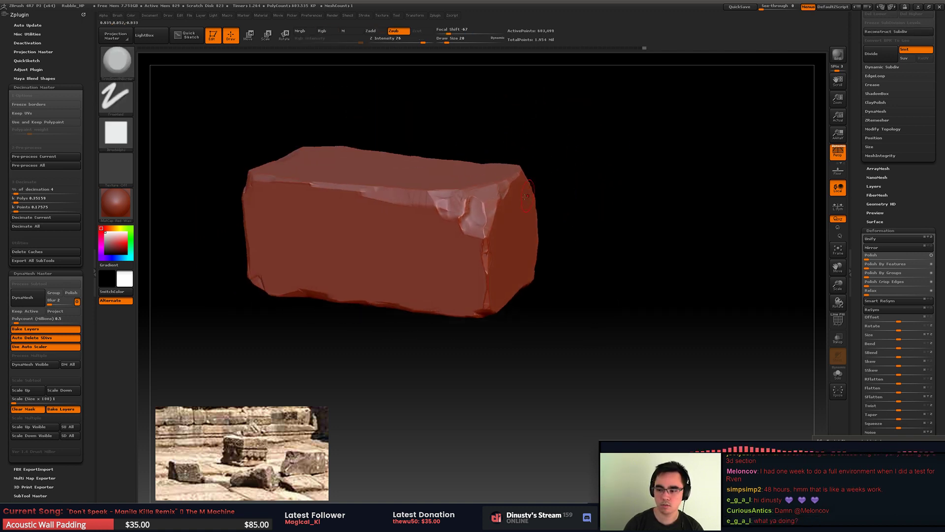
right_click_drag(526, 197, 490, 214, "alt")
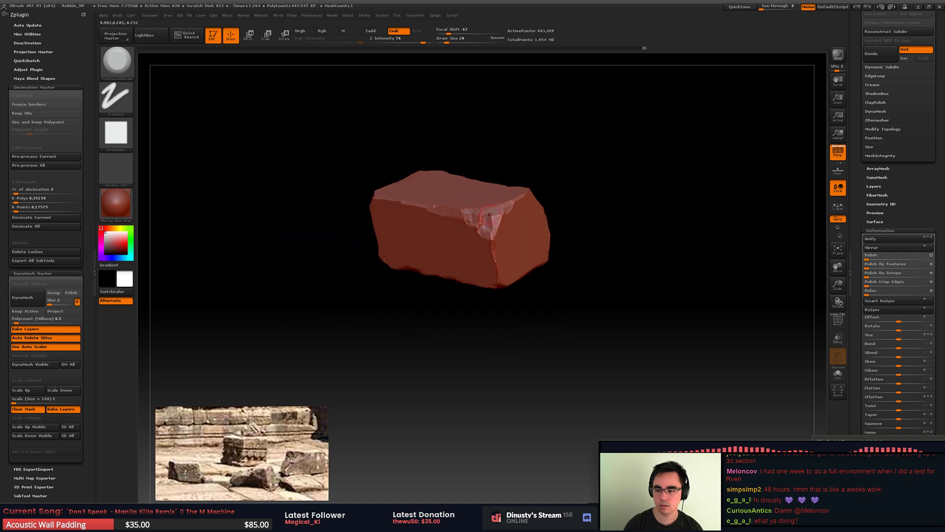
Step: Examine the chipped block from all sides, checking its broken corners, worn edges and overall silhouette
left_click_drag(490, 215, 483, 218)
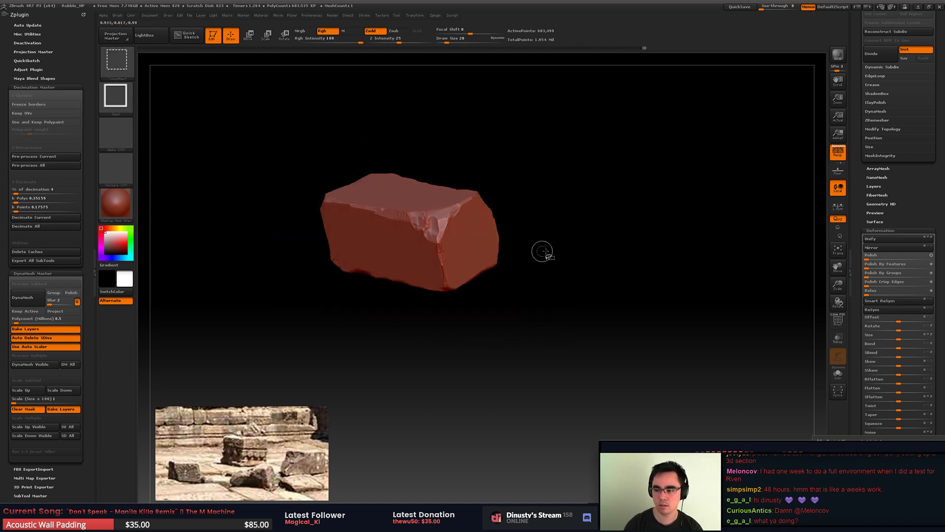
mouse_move(542, 251)
left_mouse_down()
mouse_move(546, 243)
mouse_move(550, 258)
left_mouse_up()
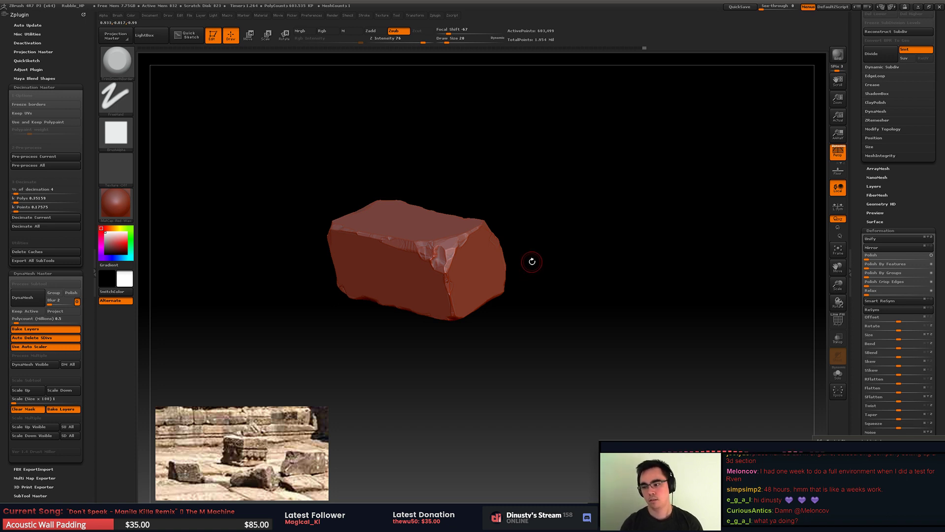
left_click_drag(497, 262, 521, 229)
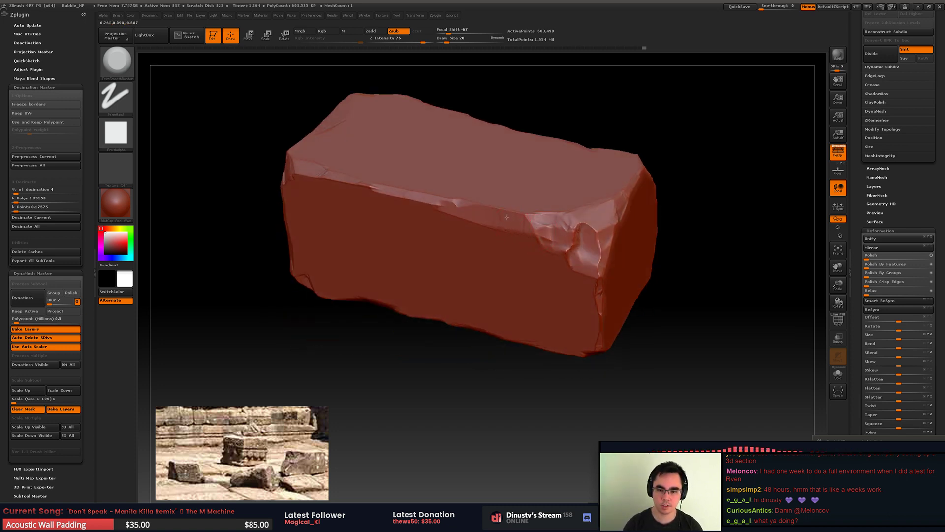
right_click_drag(540, 228, 567, 214)
left_click_drag(566, 214, 462, 226)
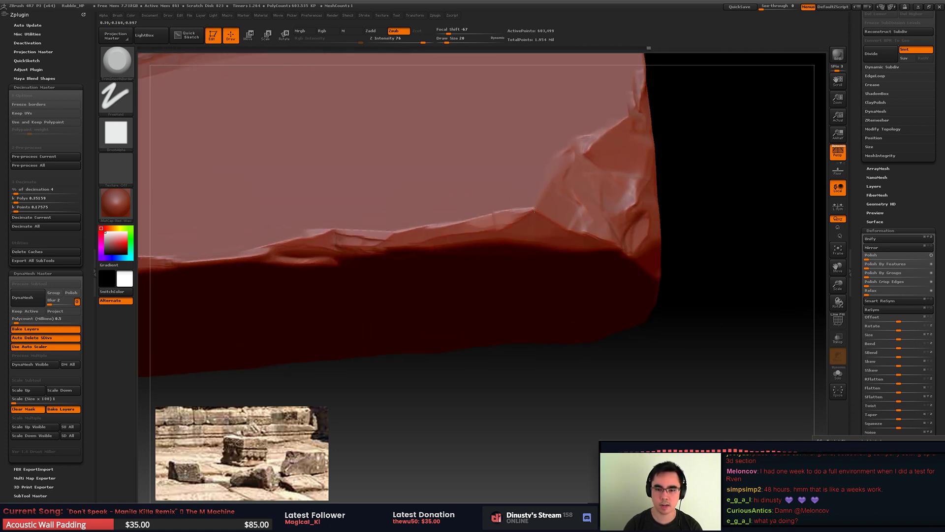
mouse_move(535, 210)
right_mouse_down("ctrl")
mouse_move(486, 203)
mouse_move(547, 202)
mouse_move(522, 172)
mouse_move(532, 194)
right_mouse_up("ctrl")
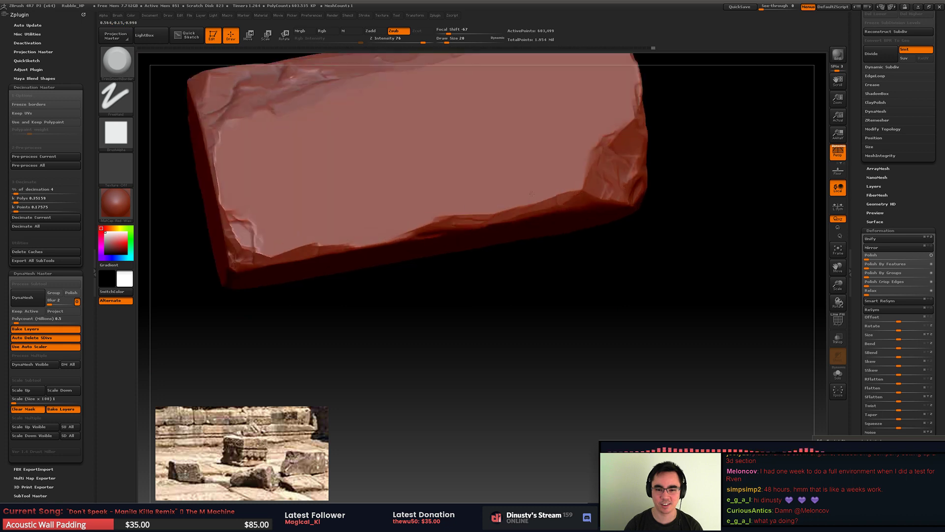
mouse_move(532, 194)
left_mouse_down()
mouse_move(454, 203)
mouse_move(498, 216)
mouse_move(363, 215)
mouse_move(434, 276)
left_mouse_up()
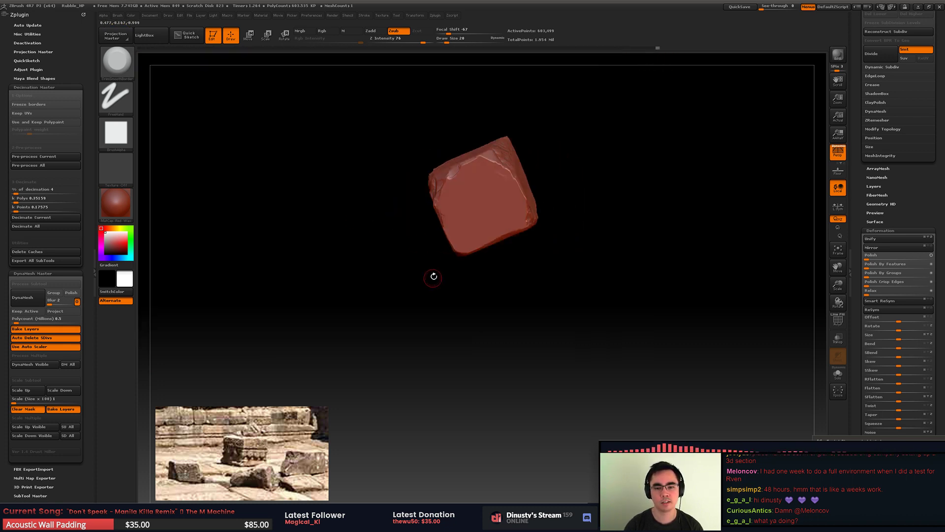
left_click_drag(441, 227, 445, 279)
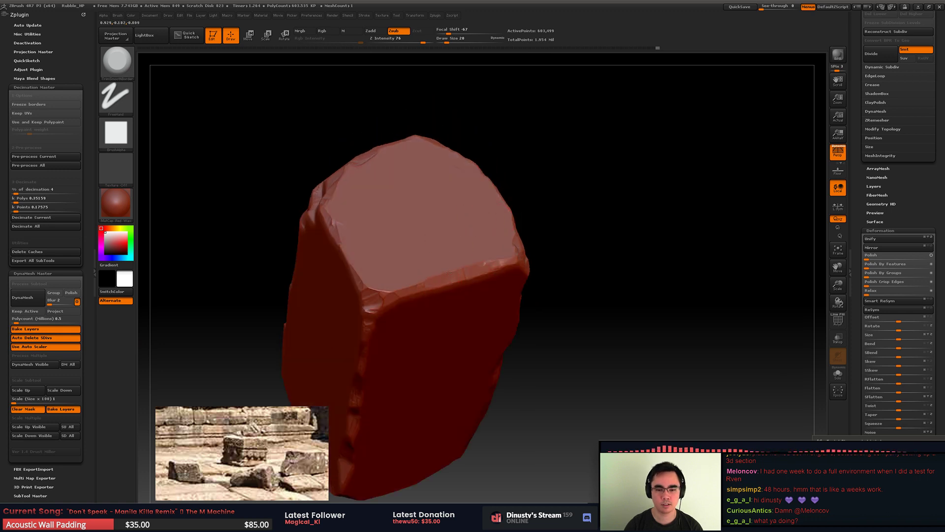
right_click_drag(449, 273, 460, 254, "ctrl")
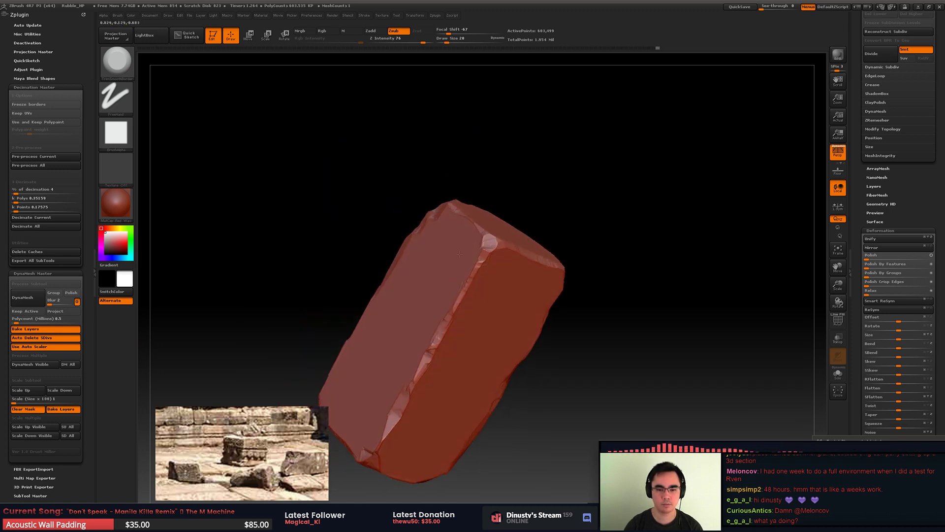
left_click_drag(460, 254, 398, 260)
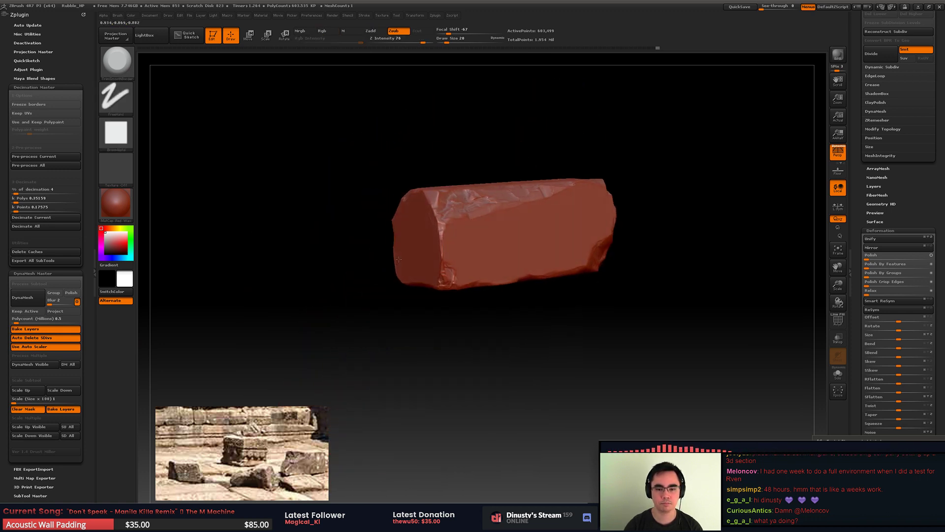
right_click_drag(398, 259, 490, 244, "shift")
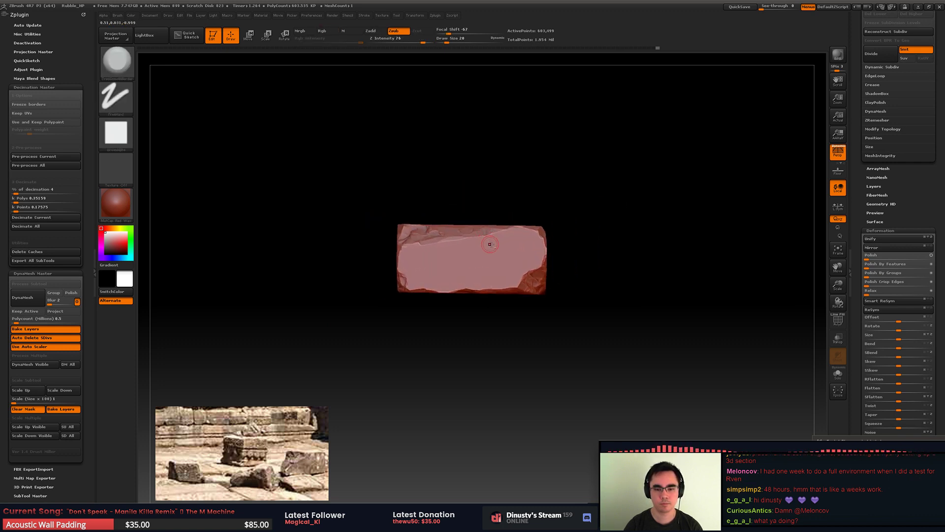
left_click_drag(490, 243, 423, 240)
Step: Save the project over the existing Rubble_HP.ZPR file
left_click_drag(861, 149, 857, 219)
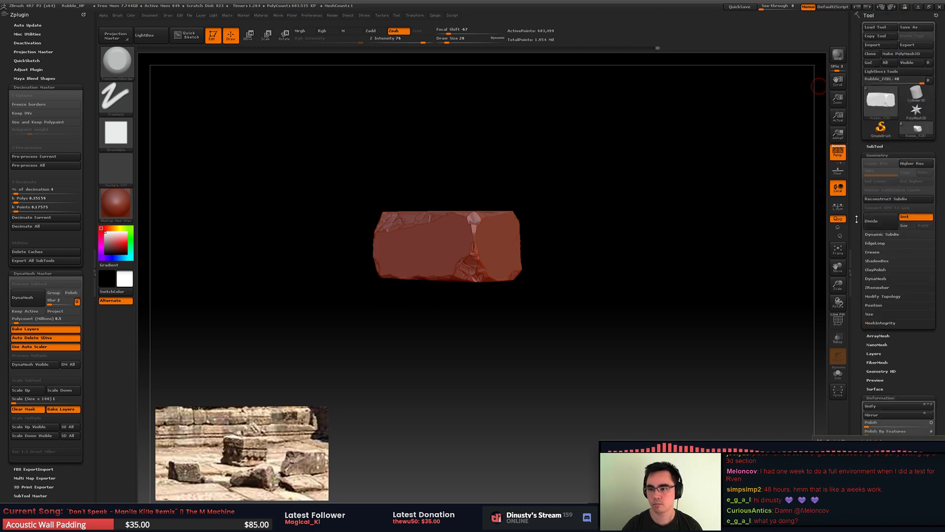
key("ctrl+s")
double_click(103, 56)
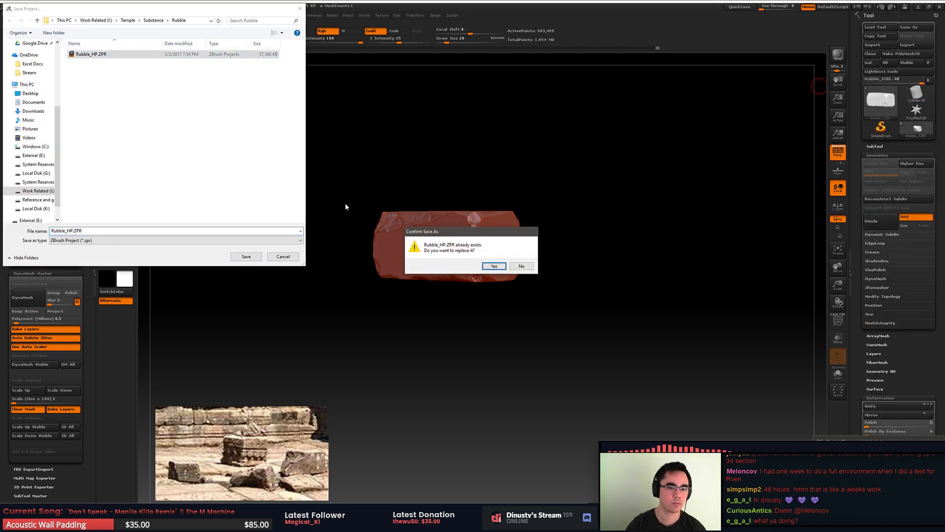
key("y")
Step: Switch to the last subtool, the unchipped cube-like block, and turn off its wireframe display
left_click(875, 146)
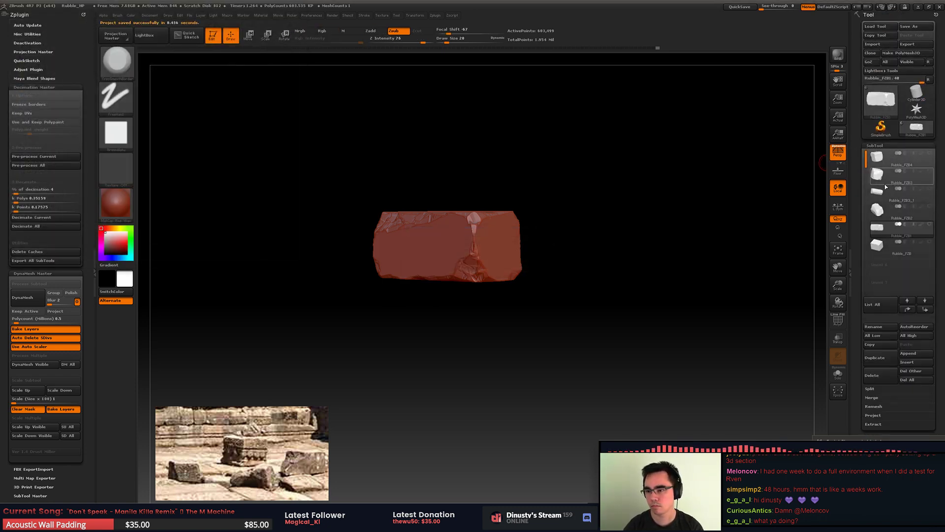
left_click(882, 248)
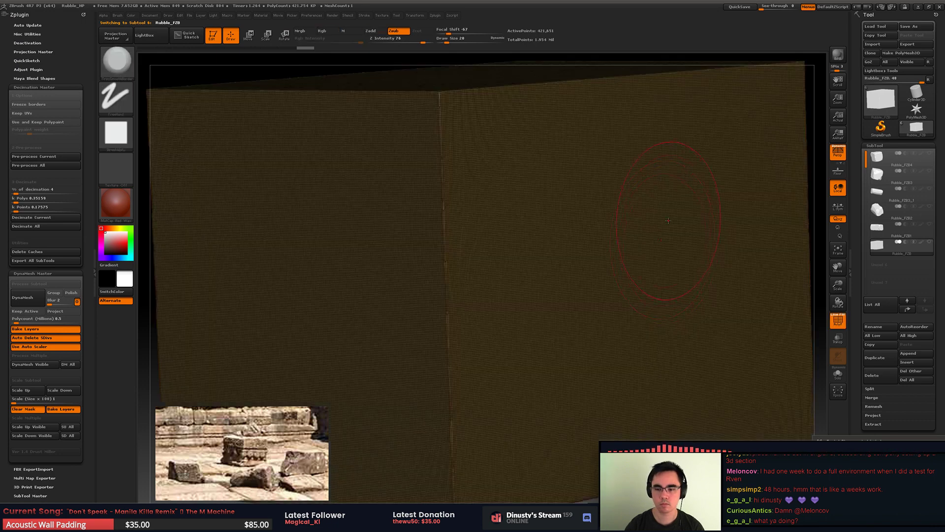
key("shift+f")
right_click_drag(665, 225, 499, 272)
left_click_drag(499, 272, 497, 250)
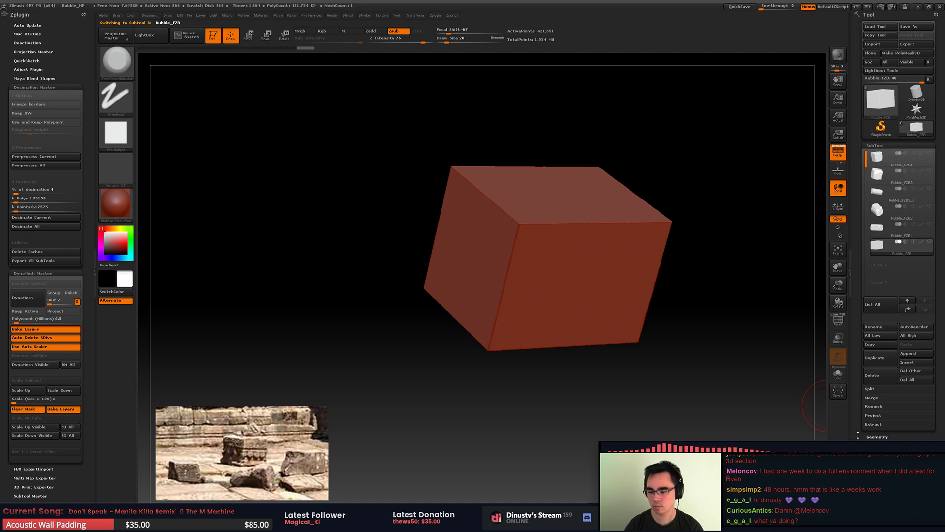
Step: Soften the plain block's sharp edges with the Polish deformation
left_click_drag(858, 435, 861, 364)
left_click(878, 260)
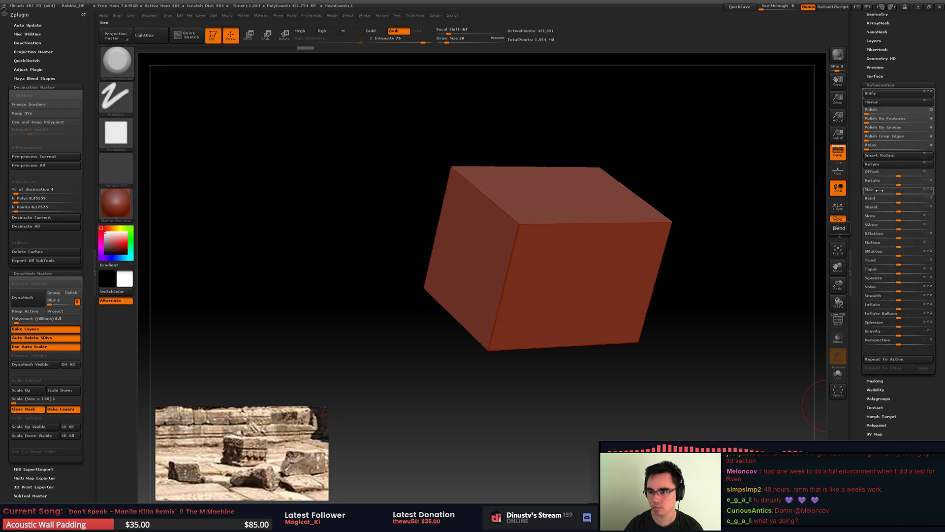
left_click_drag(899, 113, 899, 112)
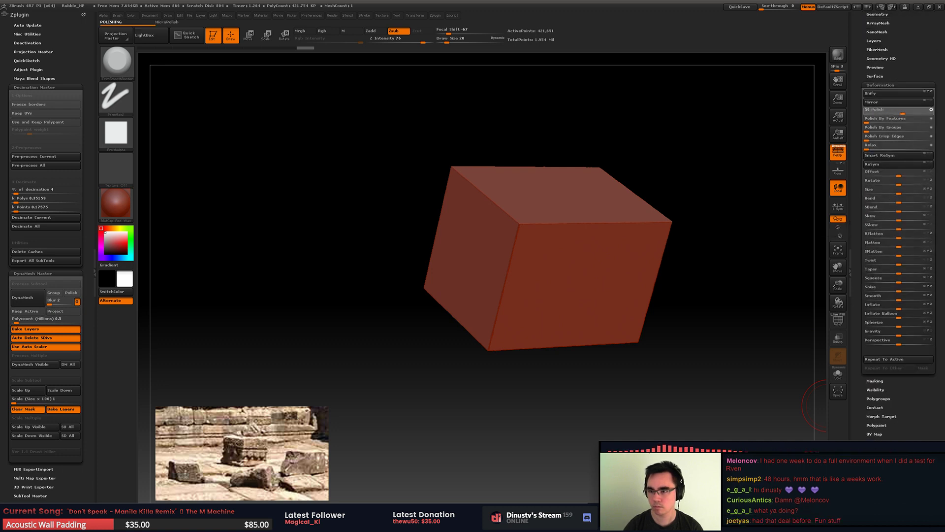
Step: Isolate the section around one corner of the polished block and chip the corner and the vertical edge below it
right_click_drag(635, 233, 526, 239, "alt")
left_click_drag(439, 167, 547, 337, "ctrl+shift")
right_click_drag(553, 244, 574, 266, "alt")
mouse_move(574, 265)
right_mouse_down("ctrl")
mouse_move(589, 273)
mouse_move(570, 261)
right_mouse_up("ctrl")
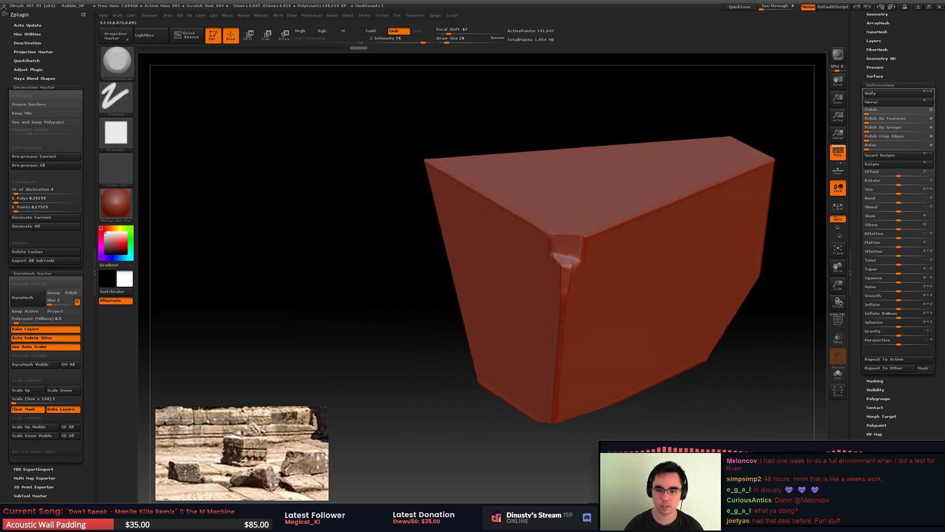
left_click_drag(564, 236, 602, 232)
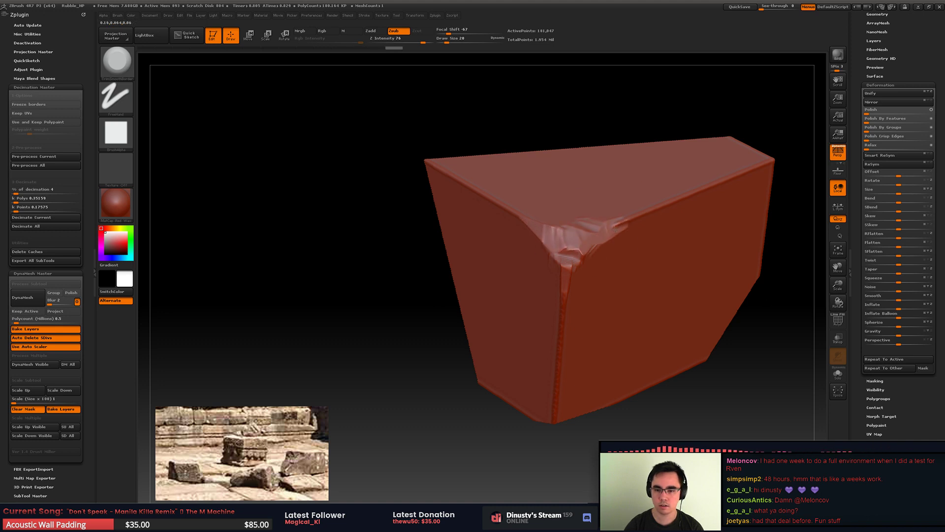
right_click_drag(567, 338, 565, 302, "alt")
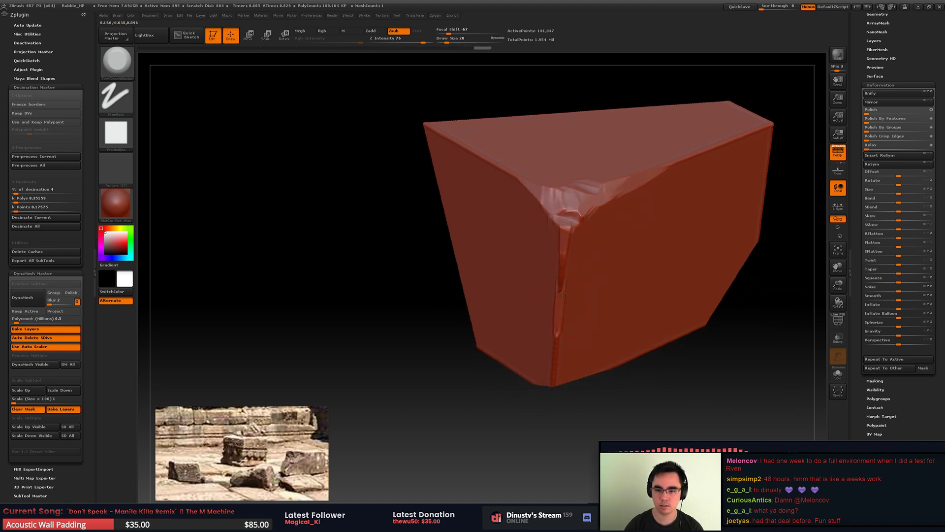
Step: Extend the isolated corner's chipping along both adjoining upper edges and unhide the whole block
right_click_drag(577, 213, 588, 236)
right_click_drag(588, 237, 602, 300, "ctrl")
left_click_drag(534, 215, 396, 101)
right_click_drag(520, 153, 522, 159)
left_click_drag(522, 159, 502, 246, "alt")
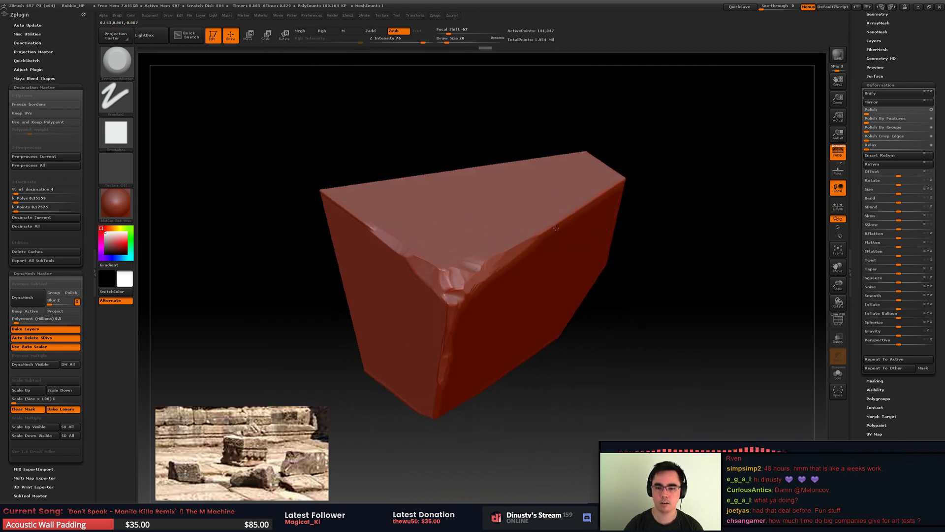
left_click(660, 200, "ctrl+shift")
Step: Isolate the section around the next sharp corner and break it down into its adjoining ridge edge
right_click_drag(659, 201, 606, 217)
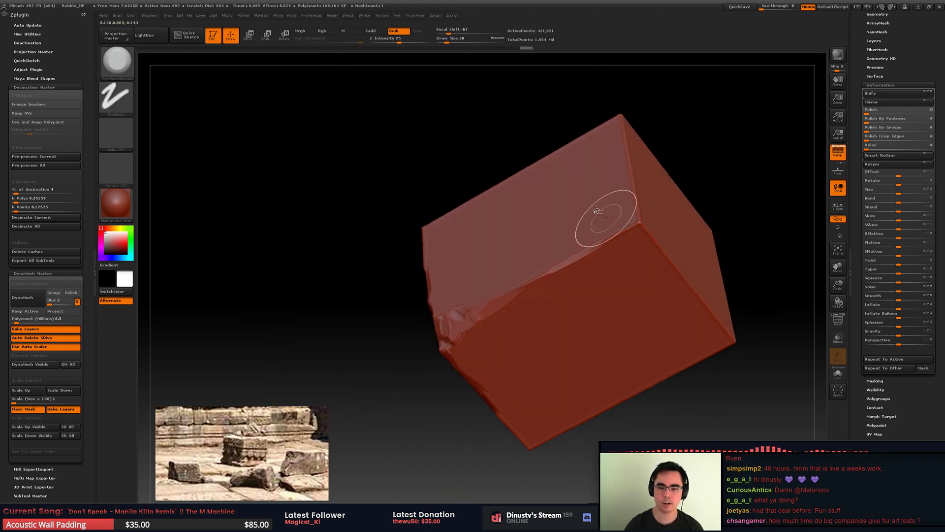
left_click_drag(524, 154, 734, 331, "ctrl+shift")
right_click_drag(693, 285, 663, 238, "ctrl")
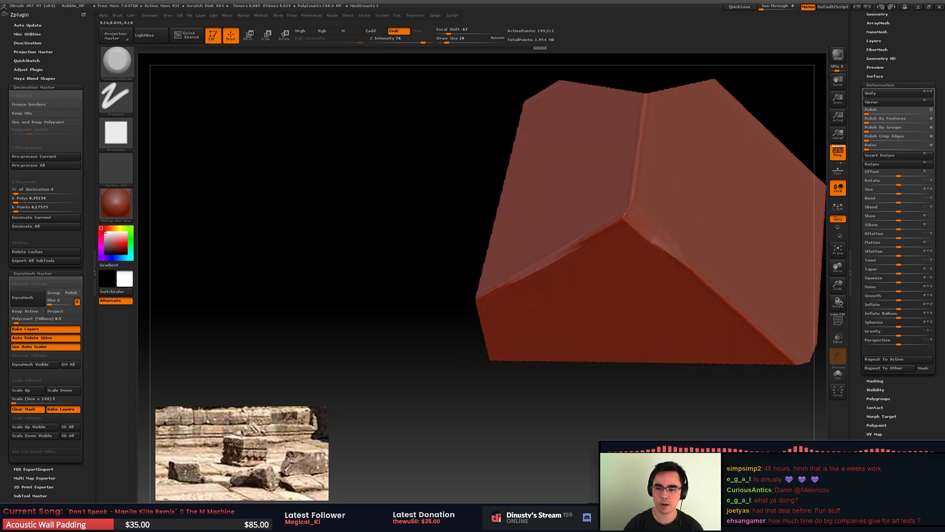
left_click_drag(632, 209, 637, 192)
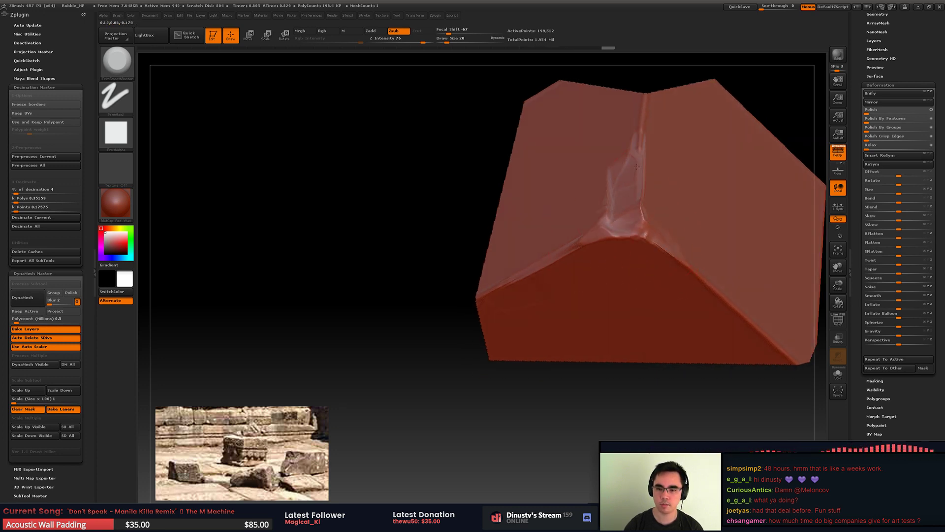
mouse_move(638, 167)
right_mouse_down("alt")
mouse_move(588, 95)
mouse_move(551, 113)
right_mouse_up("alt")
left_click_drag(685, 231, 613, 180)
Step: Carve an irregular bevel along the long edge leading from the broken corner and unhide the whole block
mouse_move(638, 162)
right_mouse_down("alt")
mouse_move(597, 153)
mouse_move(569, 126)
right_mouse_up("alt")
right_click_drag(675, 225, 600, 232, "alt")
mouse_move(600, 232)
left_mouse_down()
mouse_move(602, 242)
mouse_move(487, 256)
left_mouse_up()
mouse_move(621, 248)
left_mouse_down()
mouse_move(608, 229)
mouse_move(555, 276)
left_mouse_up()
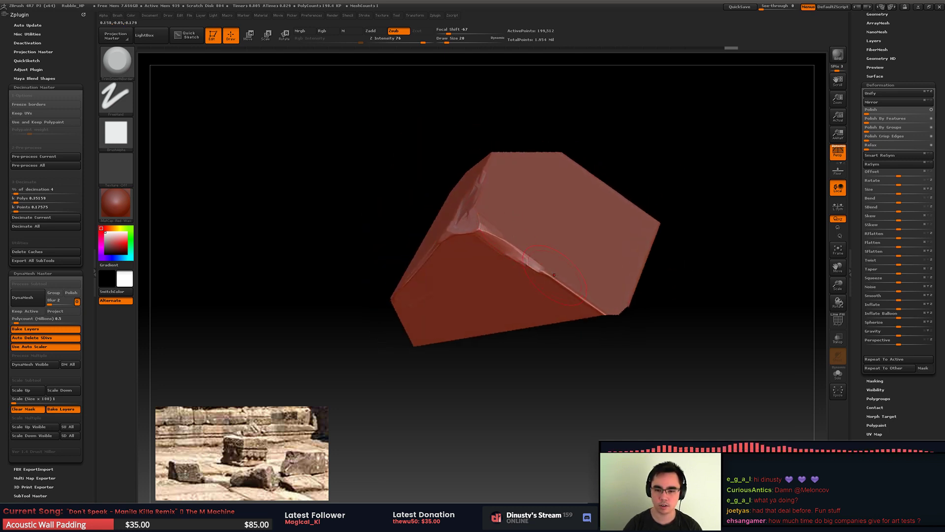
right_click_drag(537, 268, 480, 175, "alt")
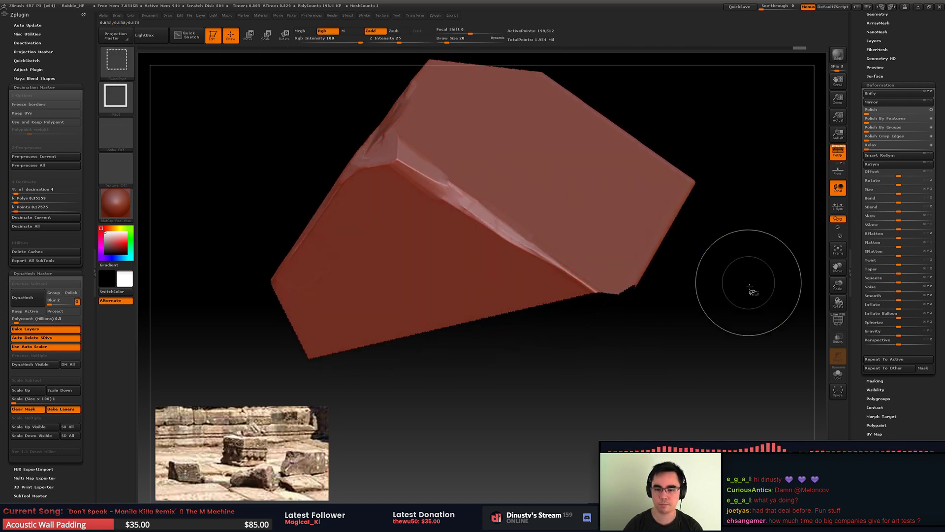
left_click(751, 291, "ctrl+shift")
Step: Isolate the section around another intact corner and cut it into a faceted break
right_click_drag(630, 224, 633, 246, "ctrl")
right_click_drag(632, 247, 599, 224)
left_click_drag(545, 201, 619, 274, "ctrl+shift")
mouse_move(619, 275)
right_mouse_down("ctrl")
mouse_move(633, 259)
mouse_move(613, 274)
right_mouse_up("ctrl")
mouse_move(622, 256)
left_mouse_down()
mouse_move(610, 239)
mouse_move(635, 246)
mouse_move(665, 239)
mouse_move(586, 227)
left_mouse_up()
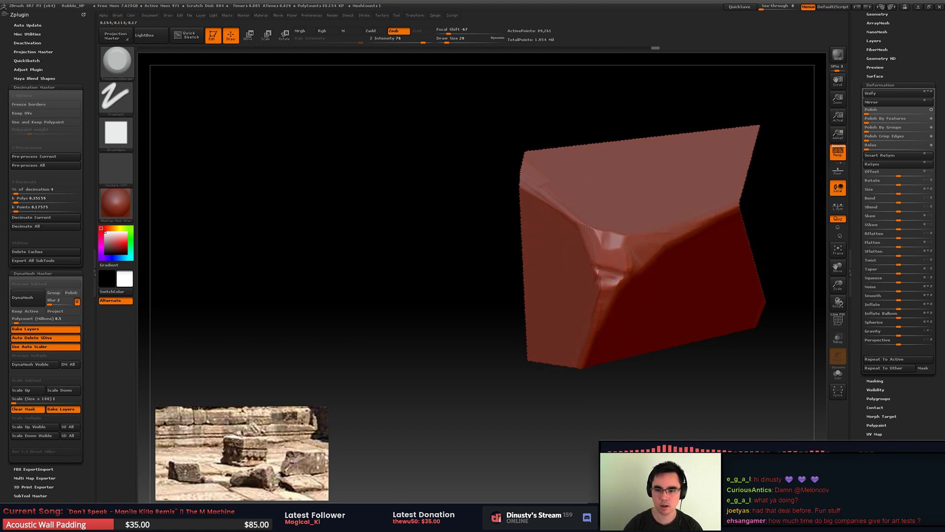
right_click_drag(597, 213, 611, 225, "ctrl")
left_click_drag(590, 223, 605, 239)
Step: Refine the faceted corner with draw size 6, set the draw size to 14, and unhide the whole block
mouse_move(627, 216)
right_mouse_down("alt")
mouse_move(566, 209)
mouse_move(614, 264)
mouse_move(678, 264)
mouse_move(571, 267)
right_mouse_up("alt")
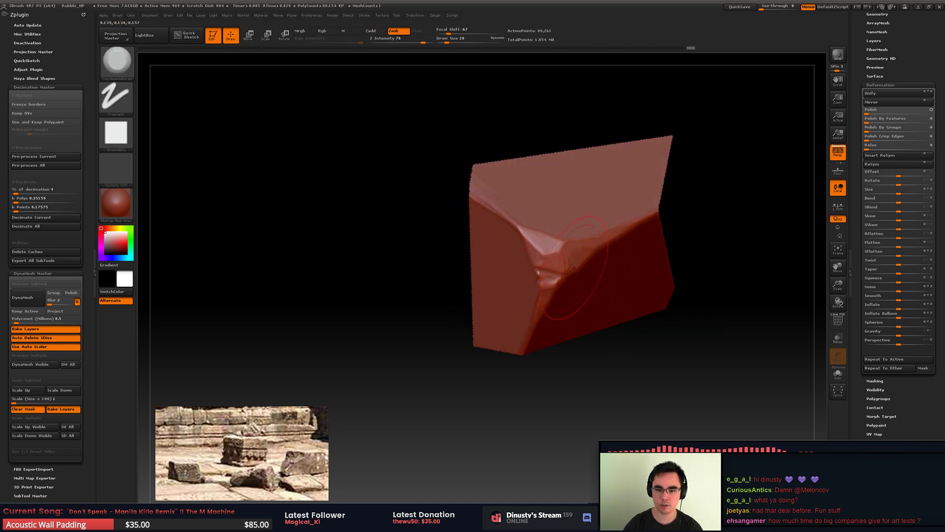
key("space")
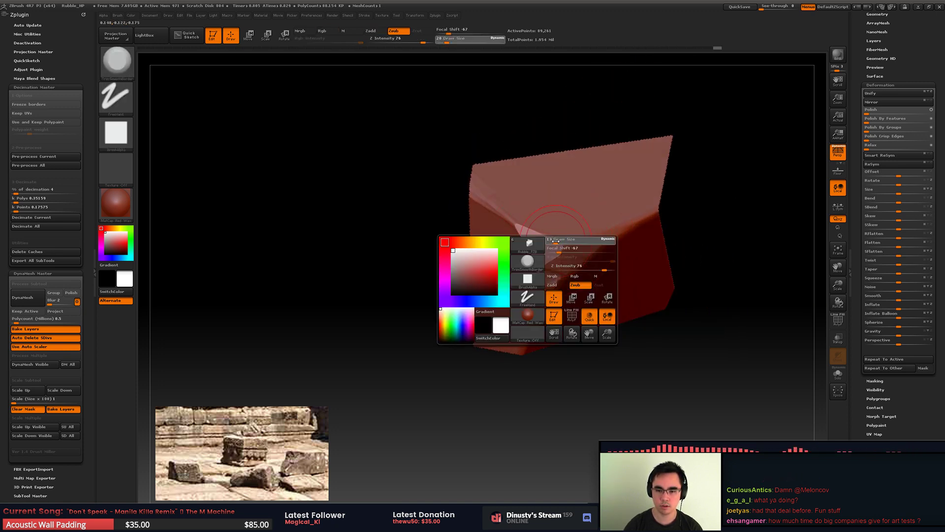
left_click_drag(564, 240, 554, 241)
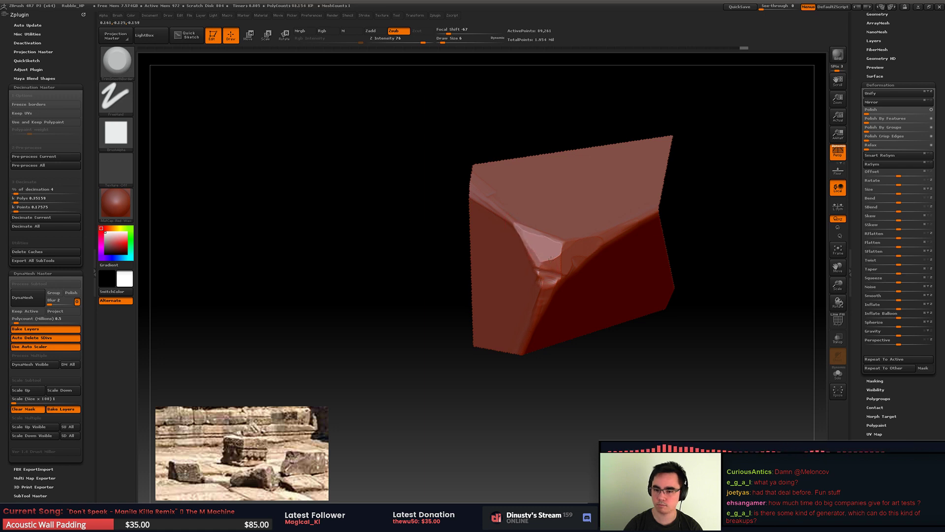
mouse_move(566, 241)
right_mouse_down("alt")
mouse_move(557, 148)
mouse_move(515, 216)
right_mouse_up("alt")
key("space")
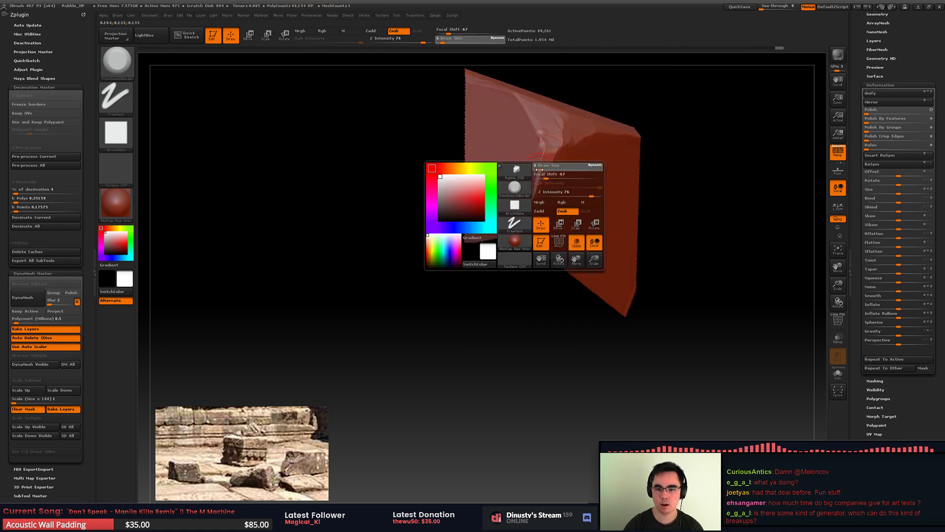
left_click_drag(541, 167, 544, 166)
left_click(711, 184, "ctrl+shift")
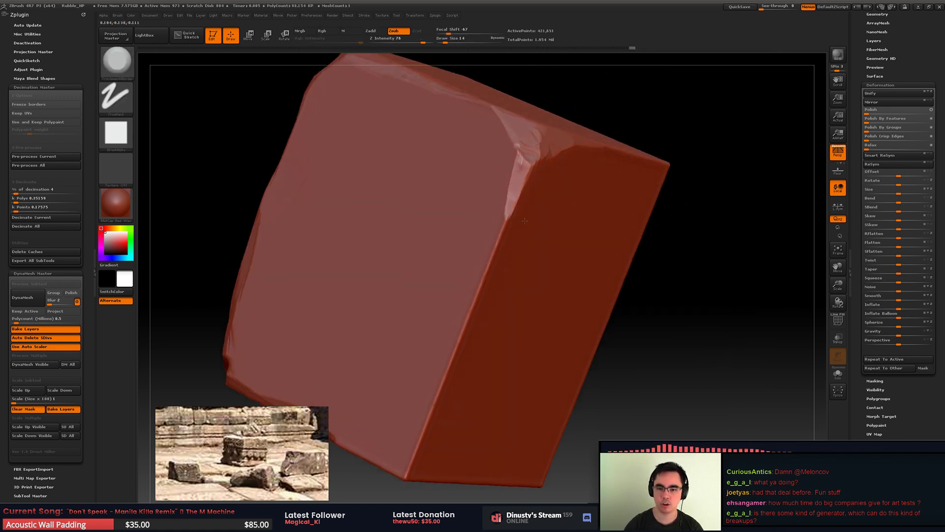
Step: Isolate the sharp edge running from the faceted corner, chip along its length, and unhide the whole block
mouse_move(476, 179)
left_mouse_down("ctrl+shift")
mouse_move(574, 312)
mouse_move(586, 312)
left_mouse_up("ctrl+shift")
right_click_drag(522, 290, 535, 237, "ctrl")
mouse_move(534, 237)
right_mouse_down()
mouse_move(554, 204)
mouse_move(528, 272)
right_mouse_up()
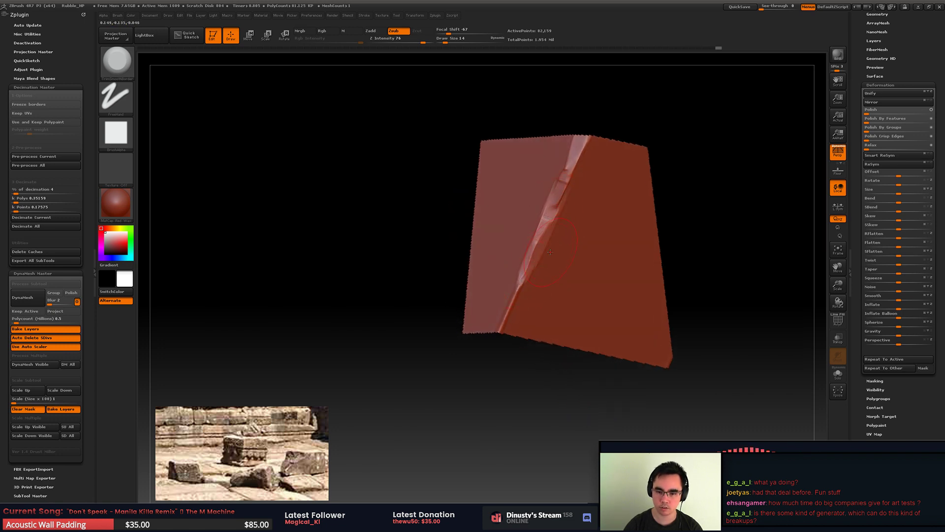
left_click_drag(517, 294, 508, 315)
left_click(752, 186, "ctrl+shift")
Step: Isolate the section around the sharp corner at the chipped edge's far end and set the brush's focal shift to -100
mouse_move(751, 186)
right_mouse_down()
mouse_move(587, 243)
mouse_move(601, 215)
right_mouse_up()
left_click_drag(424, 217, 641, 436, "ctrl+shift")
key("space")
mouse_move(544, 271)
left_mouse_down()
mouse_move(535, 253)
mouse_move(533, 269)
left_mouse_up()
left_click(621, 222, "ctrl+shift")
right_click_drag(622, 222, 515, 318)
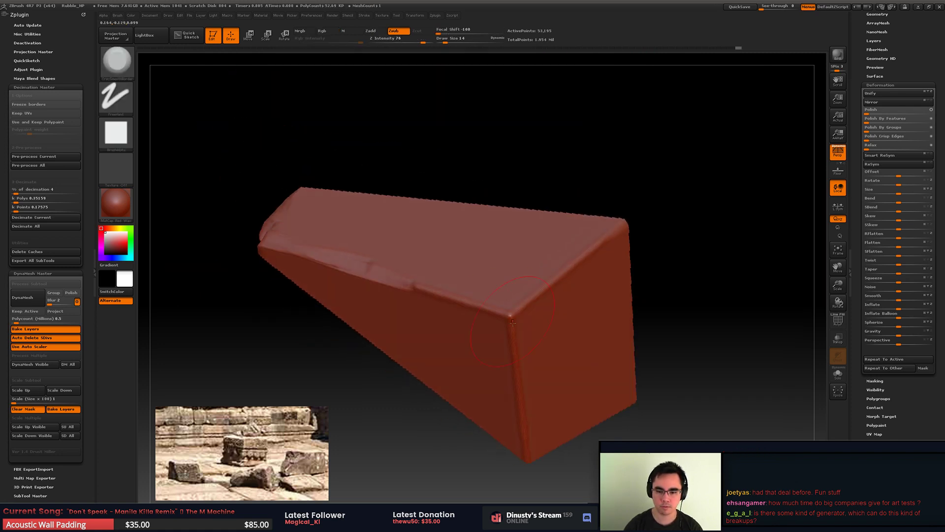
Step: Set the focal shift to -83 and chip the isolated corner into a faceted break
key("space")
mouse_move(511, 327)
left_mouse_down()
mouse_move(513, 305)
mouse_move(560, 277)
left_mouse_up()
left_click_drag(496, 316, 509, 335)
right_click_drag(508, 335, 509, 299)
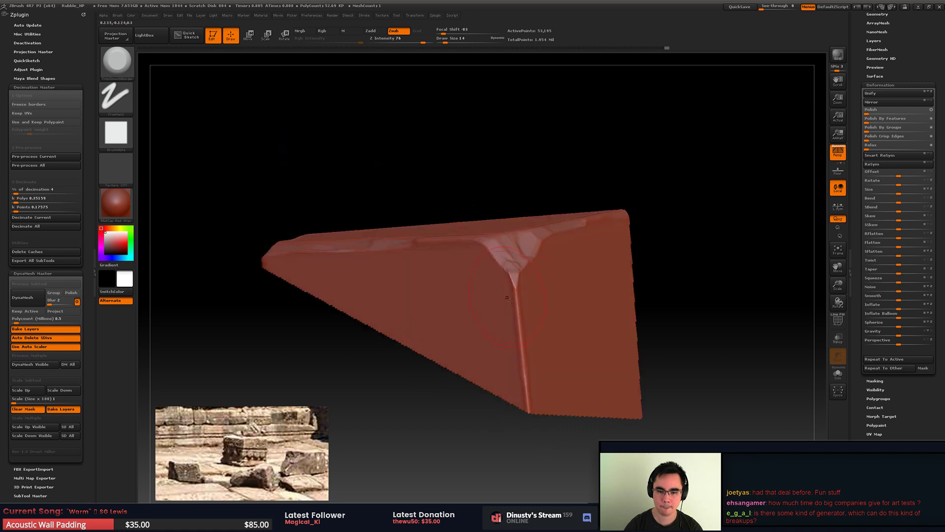
Step: Chip the isolated sharp edge running down from the faceted corner and unhide the whole block
left_click_drag(515, 296, 502, 195)
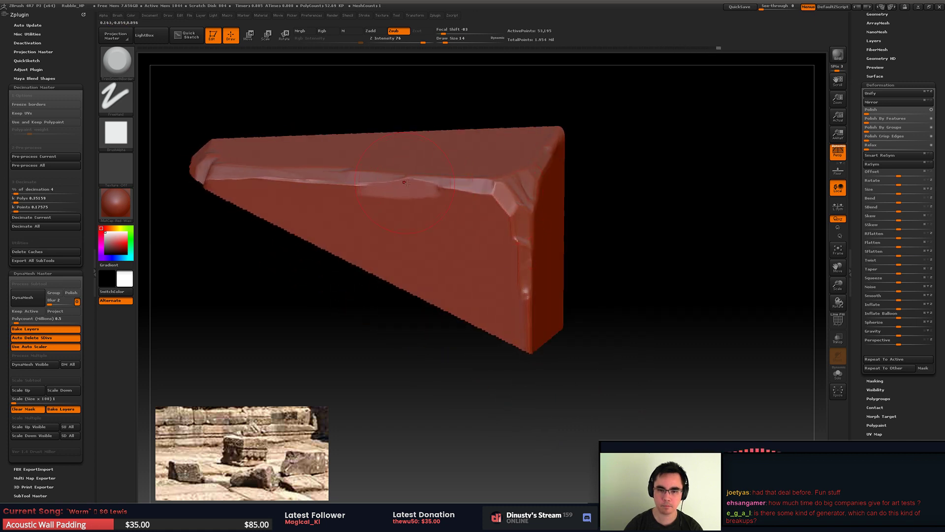
mouse_move(455, 178)
left_mouse_down()
mouse_move(576, 211)
mouse_move(525, 293)
mouse_move(536, 284)
mouse_move(503, 315)
mouse_move(512, 339)
left_mouse_up()
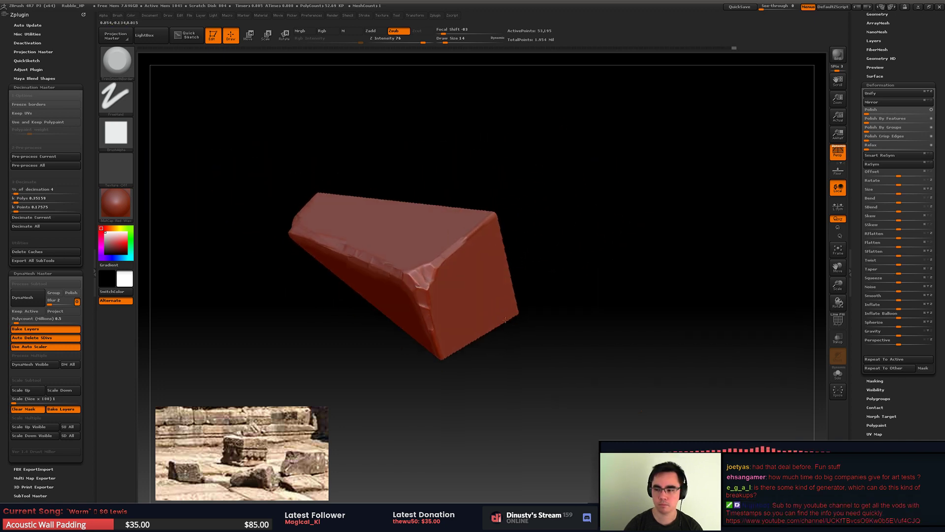
left_click(567, 341, "ctrl+shift")
Step: Isolate the next sharp corner of the block and chip the vertical edge running down from it
right_click_drag(568, 342, 532, 305, "ctrl")
left_click_drag(532, 306, 567, 328)
left_click_drag(557, 296, 558, 254)
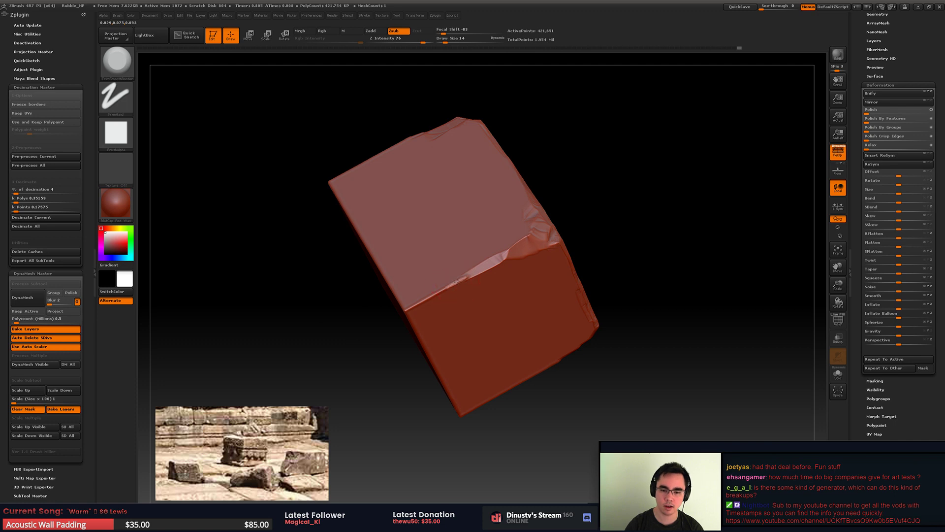
left_click_drag(382, 348, 431, 297)
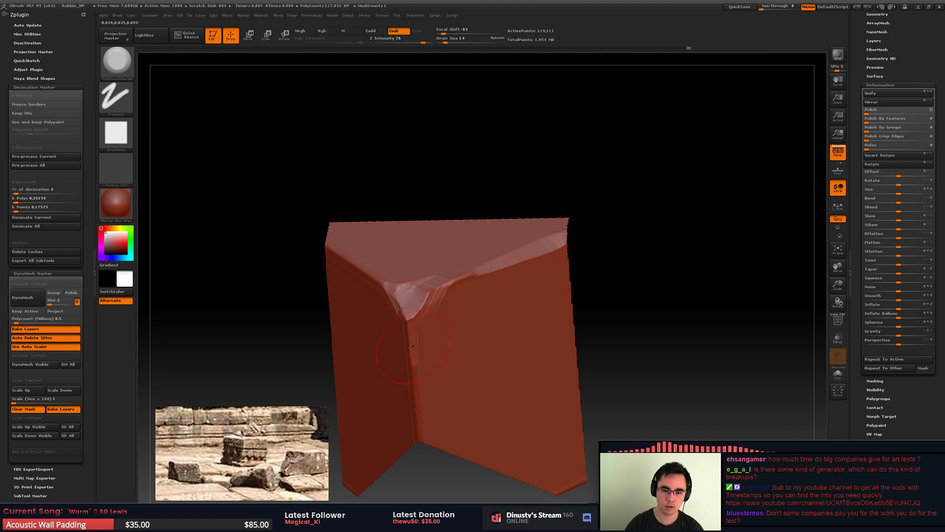
left_click_drag(413, 306, 457, 269)
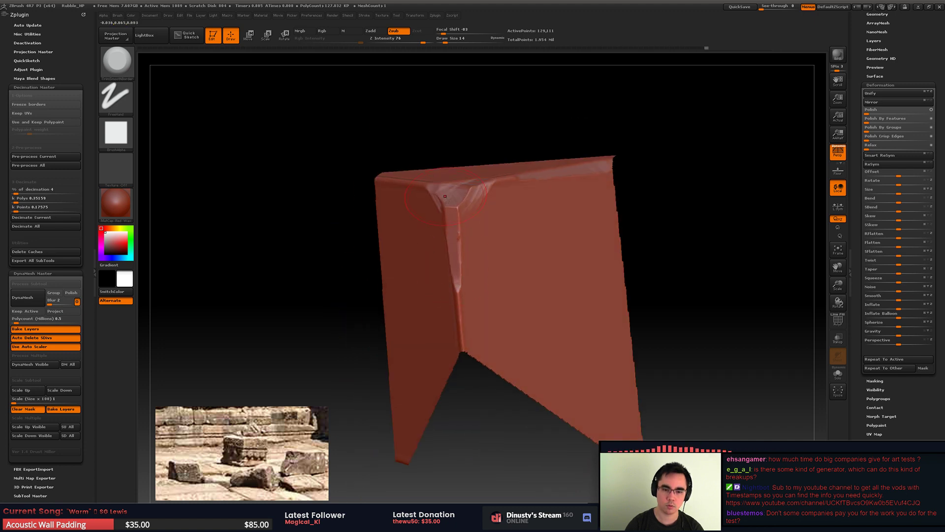
Step: Carve the isolated corner into a rough, faceted break spreading onto the adjoining face and unhide the whole block
left_click_drag(445, 197, 429, 192)
mouse_move(391, 165)
left_mouse_down()
mouse_move(456, 205)
mouse_move(460, 169)
left_mouse_up()
right_click_drag(460, 172, 451, 147)
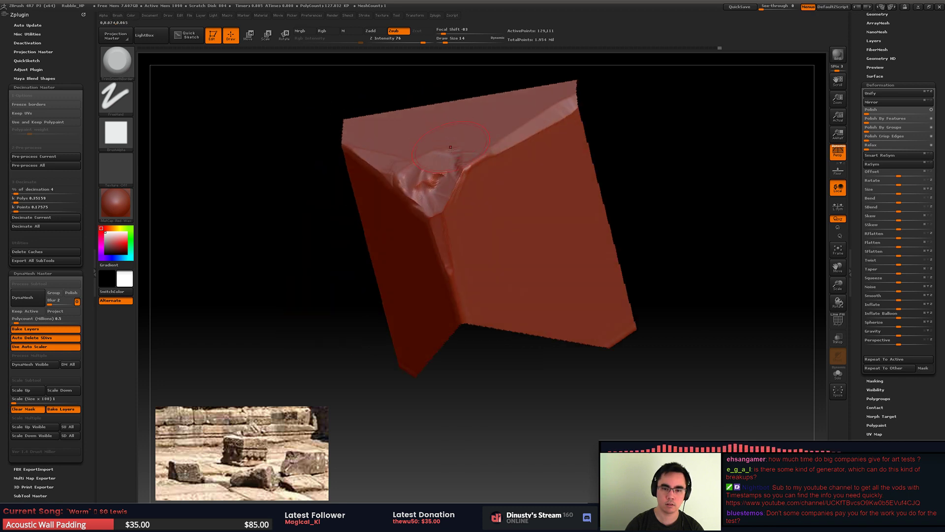
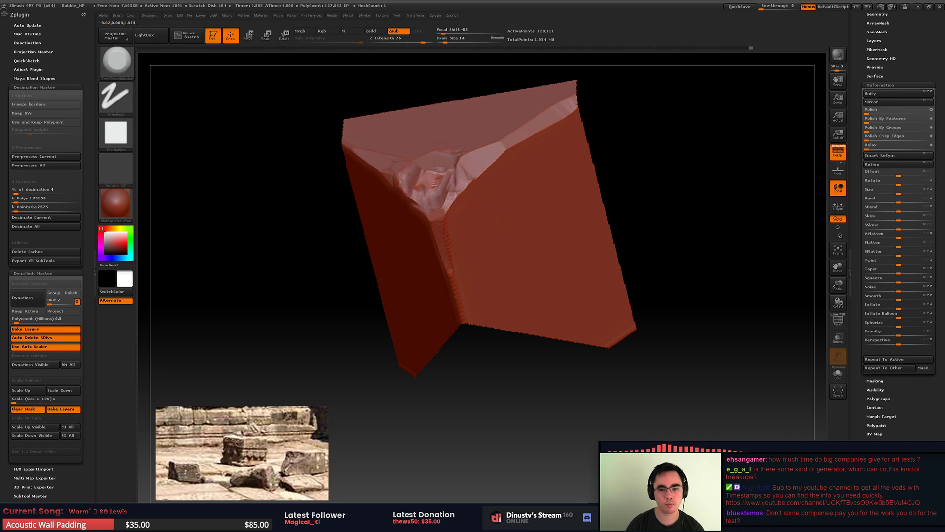
mouse_move(437, 168)
right_mouse_down()
mouse_move(469, 173)
mouse_move(433, 157)
right_mouse_up()
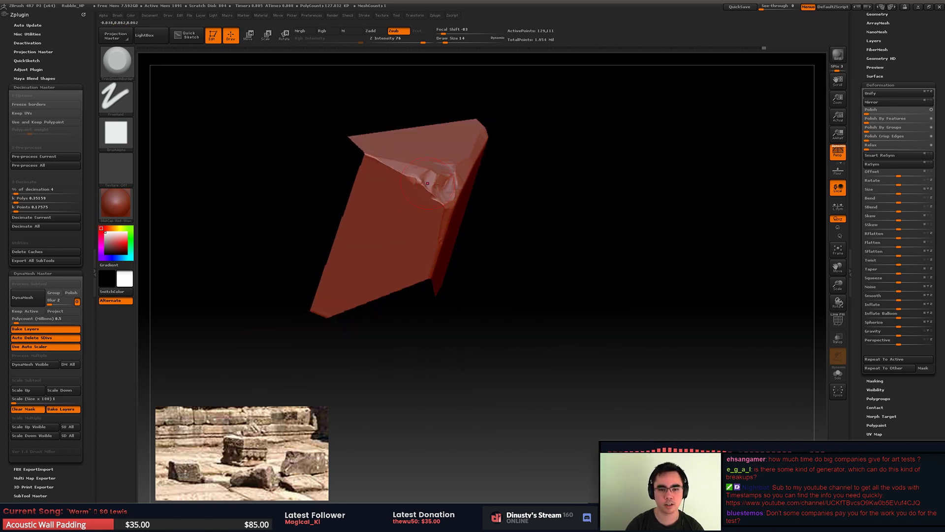
left_click(531, 197, "ctrl+shift")
Step: Isolate the section with the unchipped end of the edge and flatten its sharp corner into a small faceted break
right_click_drag(531, 197, 566, 207)
left_click_drag(379, 256, 506, 422, "ctrl+shift")
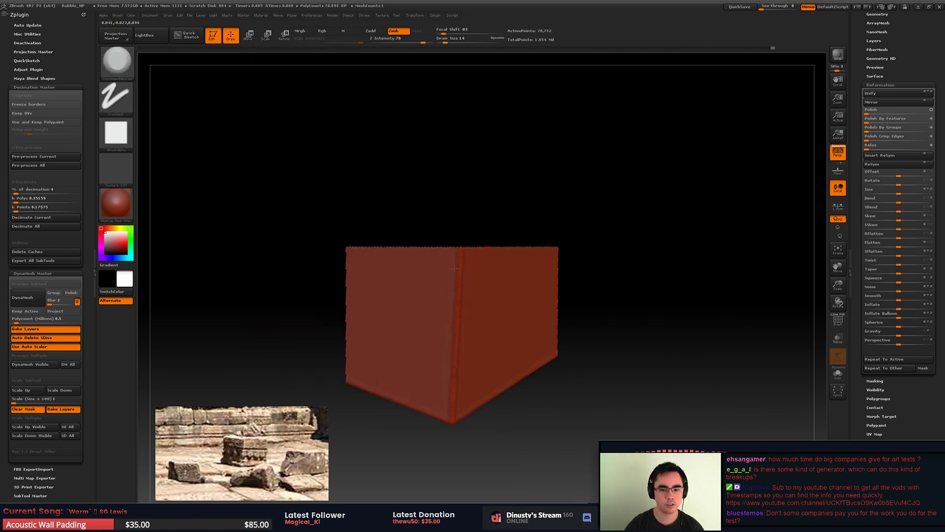
right_click_drag(451, 246, 467, 129)
right_click_drag(451, 291, 454, 258)
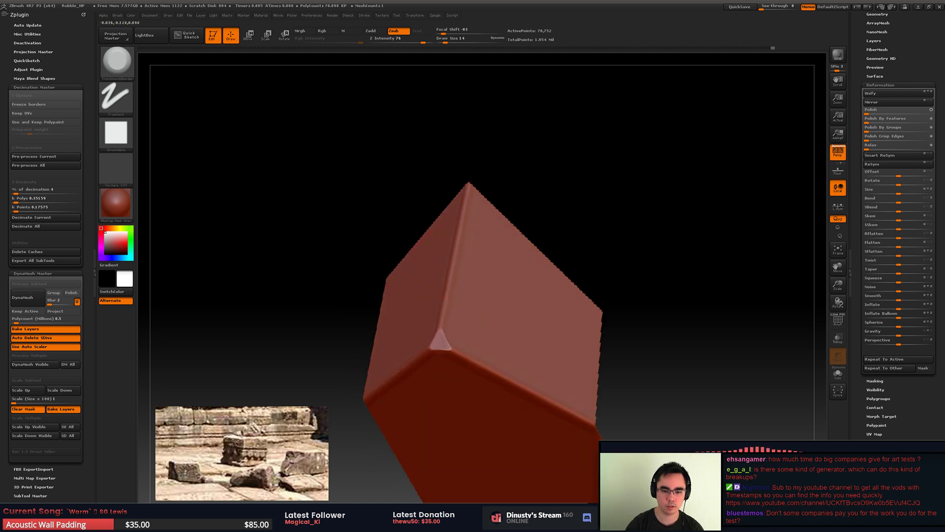
left_click_drag(441, 344, 445, 309)
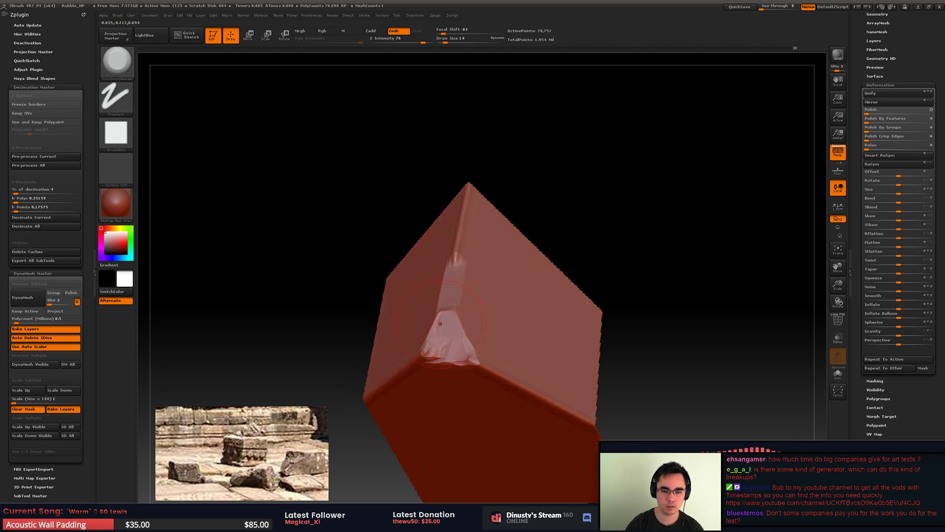
right_click_drag(440, 324, 460, 329)
left_click_drag(427, 353, 421, 359)
Step: Chip along the remaining edges around the isolated corner, roughen the break, and unhide the whole block
right_click_drag(449, 305, 428, 258, "alt")
left_click_drag(386, 323, 406, 283)
right_click_drag(407, 283, 422, 280)
mouse_move(410, 315)
left_mouse_down()
mouse_move(418, 278)
mouse_move(429, 286)
left_mouse_up()
right_click_drag(439, 290, 419, 260)
mouse_move(426, 291)
left_mouse_down()
mouse_move(468, 300)
mouse_move(386, 288)
left_mouse_up()
right_click_drag(419, 304, 411, 313)
left_click(471, 259, "ctrl+shift")
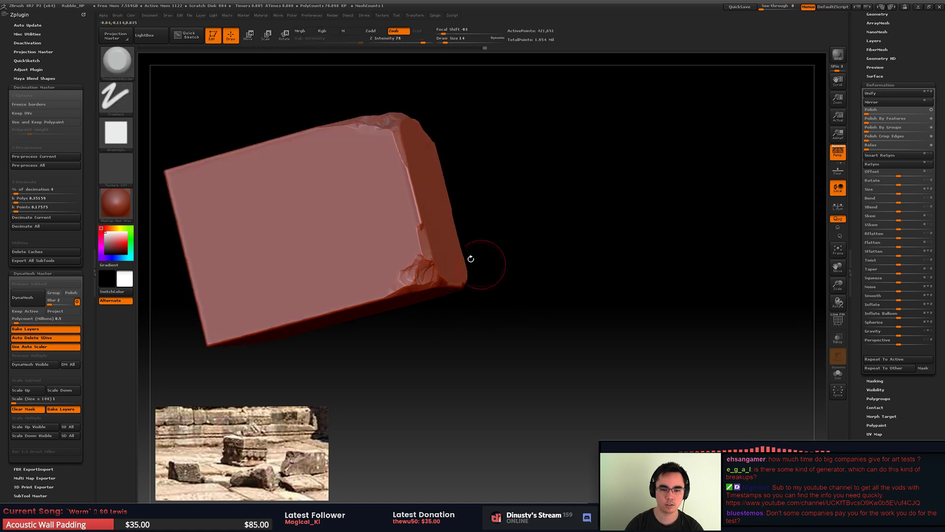
mouse_move(471, 260)
right_mouse_down()
mouse_move(525, 235)
mouse_move(522, 183)
mouse_move(553, 202)
right_mouse_up()
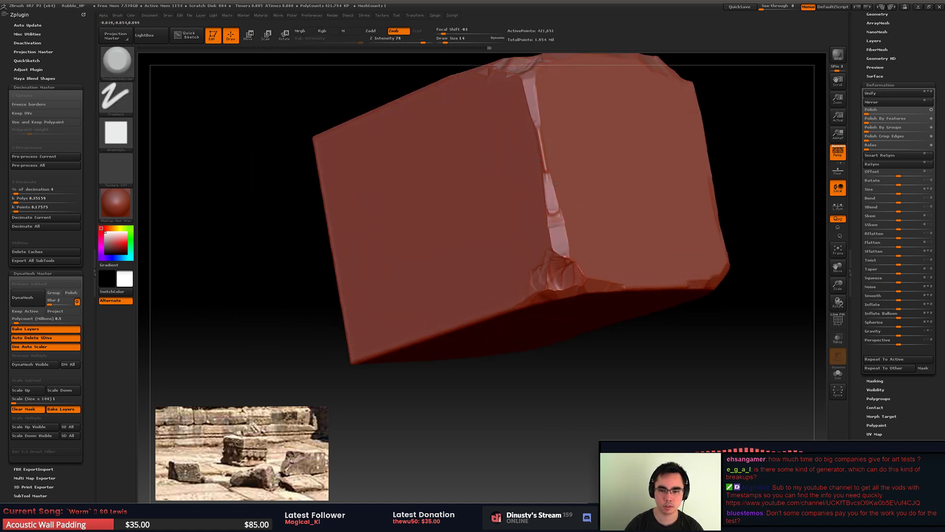
right_click_drag(441, 249, 434, 217, "alt")
left_click_drag(418, 209, 643, 279, "ctrl+shift")
right_click_drag(557, 211, 558, 205)
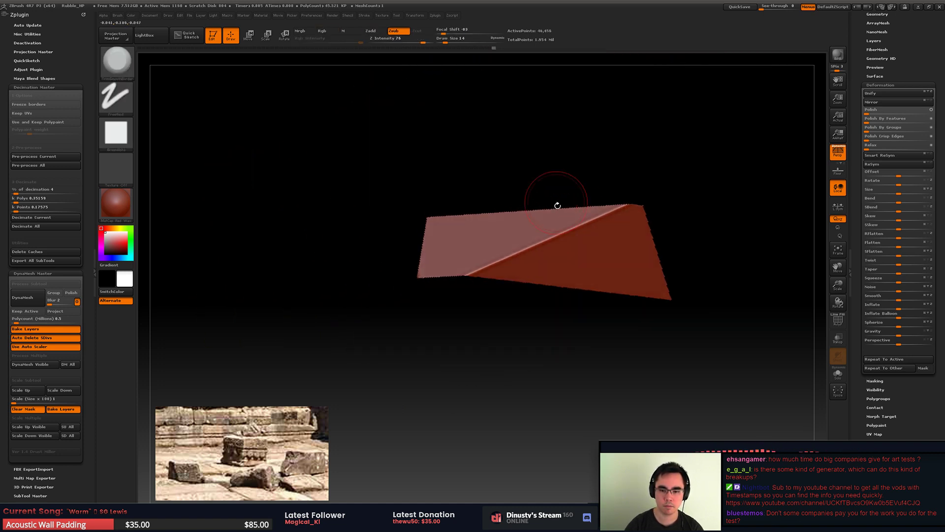
left_click(481, 338, "ctrl+shift")
Step: Isolate the corner section beside the chipped edges, carve a wide rough break across it, and unhide the whole block
left_click_drag(481, 338, 441, 281)
left_click_drag(377, 205, 579, 355, "ctrl+shift")
right_click_drag(547, 336, 507, 284)
mouse_move(465, 298)
left_mouse_down()
mouse_move(457, 315)
mouse_move(449, 284)
mouse_move(481, 290)
mouse_move(437, 285)
mouse_move(399, 242)
left_mouse_up()
mouse_move(443, 283)
left_mouse_down()
mouse_move(485, 275)
mouse_move(442, 263)
mouse_move(468, 266)
mouse_move(431, 249)
left_mouse_up()
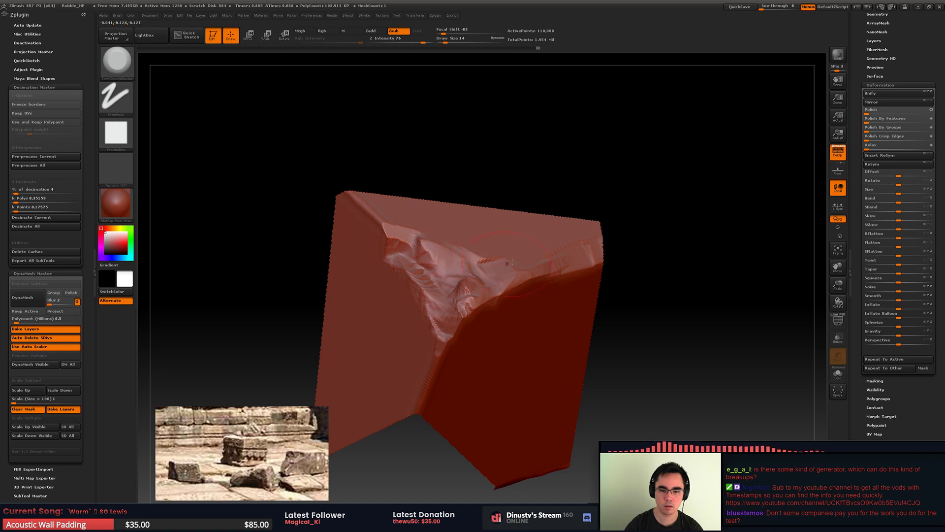
right_click_drag(431, 248, 442, 271)
mouse_move(441, 270)
left_mouse_down()
mouse_move(436, 252)
mouse_move(462, 249)
left_mouse_up()
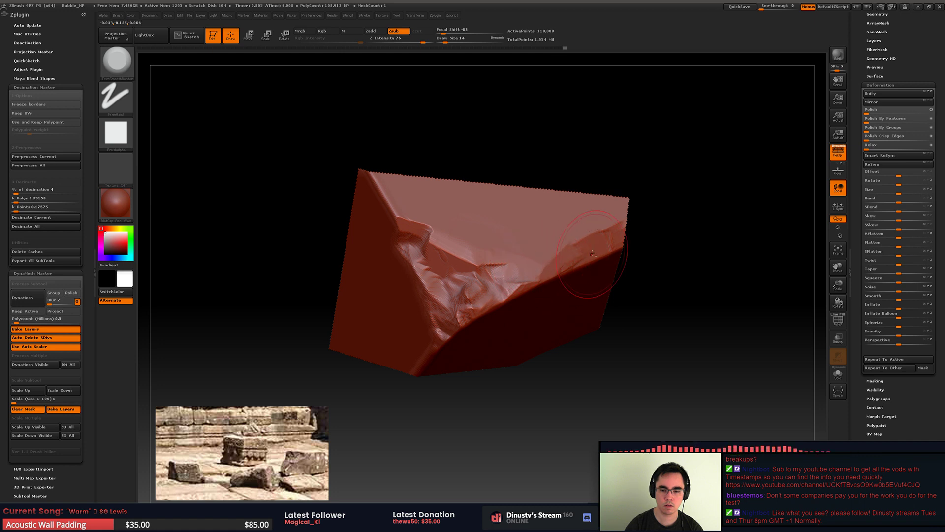
mouse_move(593, 254)
right_mouse_down("ctrl")
mouse_move(636, 205)
mouse_move(619, 193)
mouse_move(655, 239)
mouse_move(579, 221)
mouse_move(491, 232)
mouse_move(453, 207)
right_mouse_up("ctrl")
left_click(636, 205, "ctrl+shift")
Step: Adjust the brush's draw size, try a stroke on the block's large sharp corner, and undo it
right_click_drag(453, 207, 397, 152, "ctrl")
key("space")
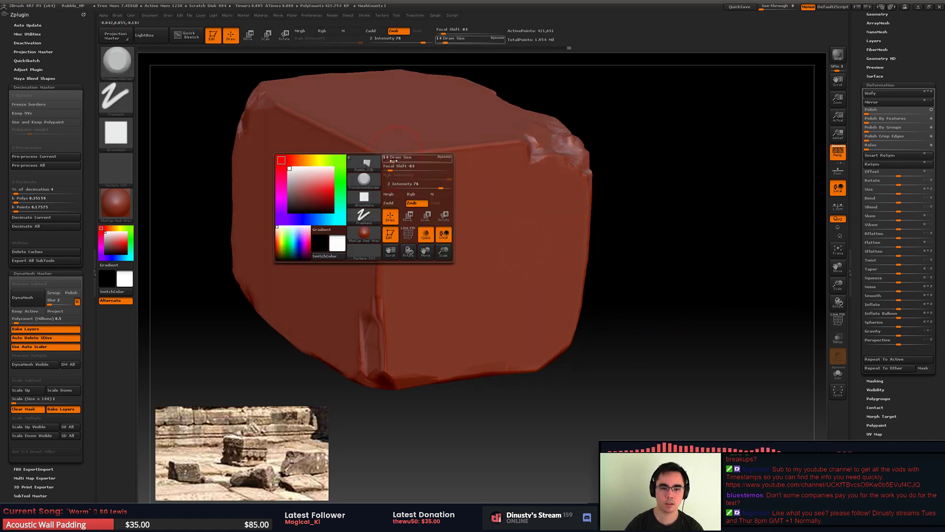
mouse_move(393, 161)
left_mouse_down()
mouse_move(413, 161)
mouse_move(390, 170)
left_mouse_up()
key("space")
right_click_drag(394, 163, 418, 212, "alt")
mouse_move(418, 201)
left_mouse_down()
mouse_move(443, 212)
mouse_move(428, 276)
mouse_move(430, 195)
mouse_move(419, 219)
left_mouse_up()
key("ctrl+z")
Step: Cut a large broken facet across the sharp corner and chip its surface with the draw size set to 18
key("space")
mouse_move(413, 225)
left_mouse_down()
mouse_move(398, 224)
mouse_move(455, 249)
mouse_move(441, 264)
mouse_move(387, 229)
mouse_move(340, 177)
mouse_move(358, 183)
left_mouse_up()
key("space")
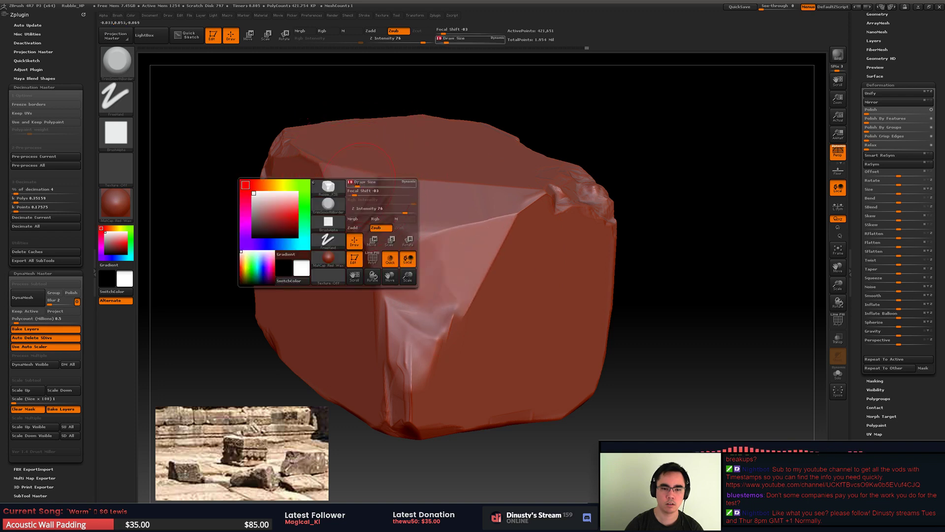
left_click_drag(506, 246, 487, 264)
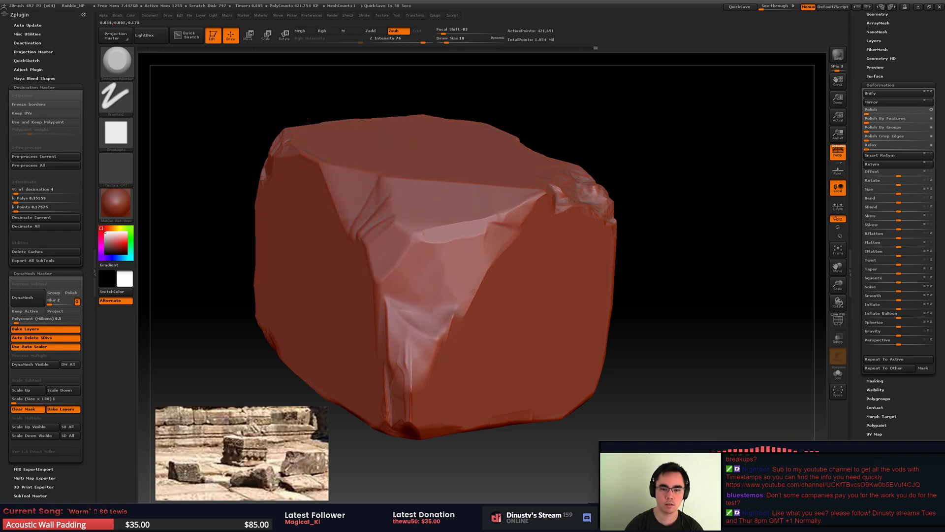
mouse_move(499, 274)
right_mouse_down("alt")
mouse_move(542, 282)
mouse_move(581, 261)
right_mouse_up("alt")
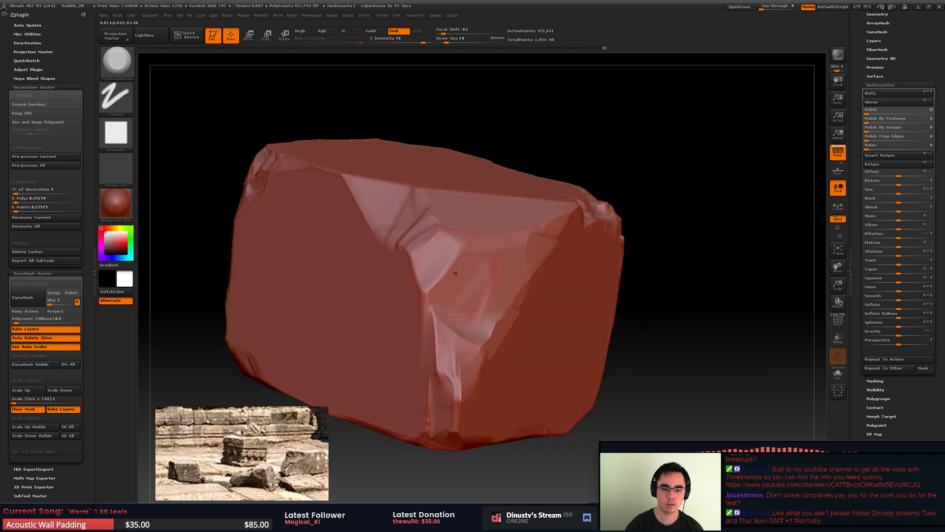
mouse_move(470, 389)
left_mouse_down()
mouse_move(457, 350)
mouse_move(432, 341)
mouse_move(486, 344)
left_mouse_up()
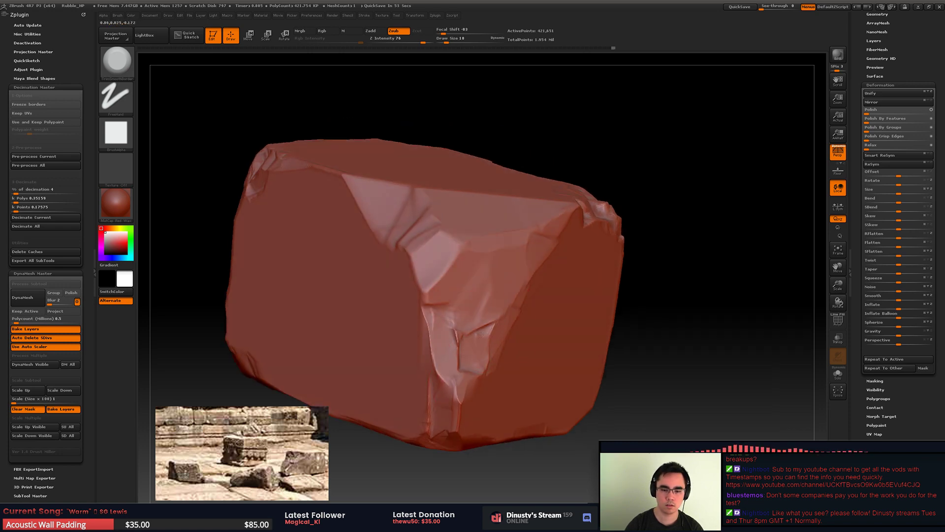
Step: Isolate the broken corner section and carve a jagged stepped ledge with deep cracks across the break
right_click_drag(432, 261, 372, 201, "ctrl")
left_click_drag(557, 428, 274, 99, "ctrl+shift")
right_click_drag(315, 163, 408, 303)
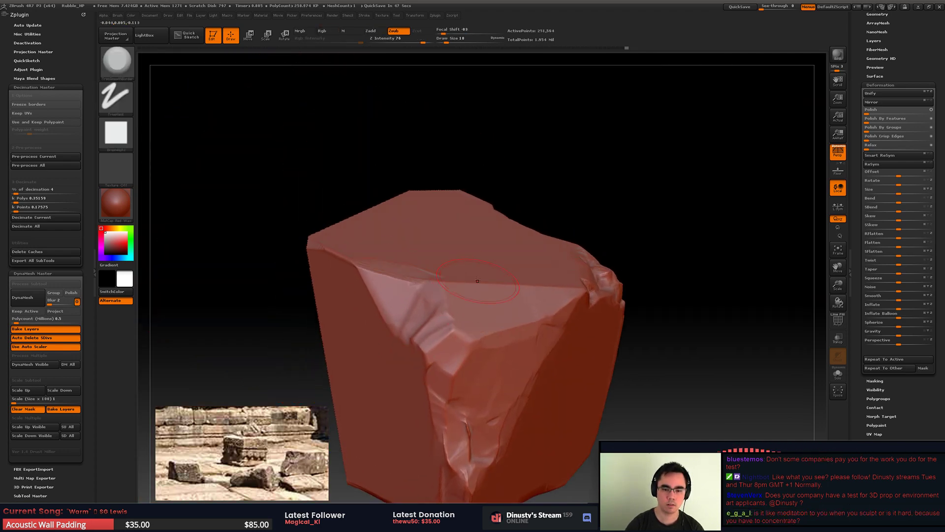
right_click_drag(477, 280, 472, 284)
left_click_drag(553, 301, 490, 331)
mouse_move(480, 314)
right_mouse_down("alt")
mouse_move(543, 284)
mouse_move(544, 259)
right_mouse_up("alt")
left_click_drag(590, 293, 548, 315)
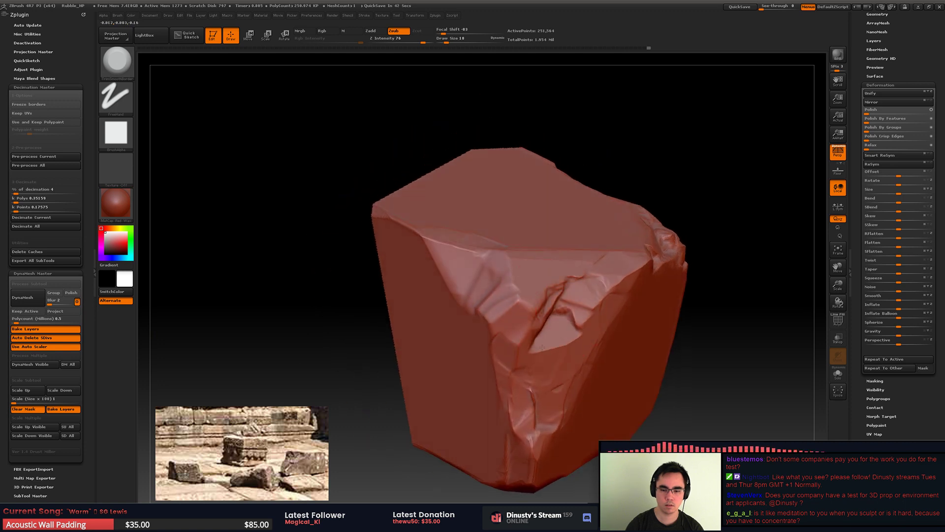
mouse_move(504, 365)
right_mouse_down()
mouse_move(479, 366)
mouse_move(504, 386)
right_mouse_up()
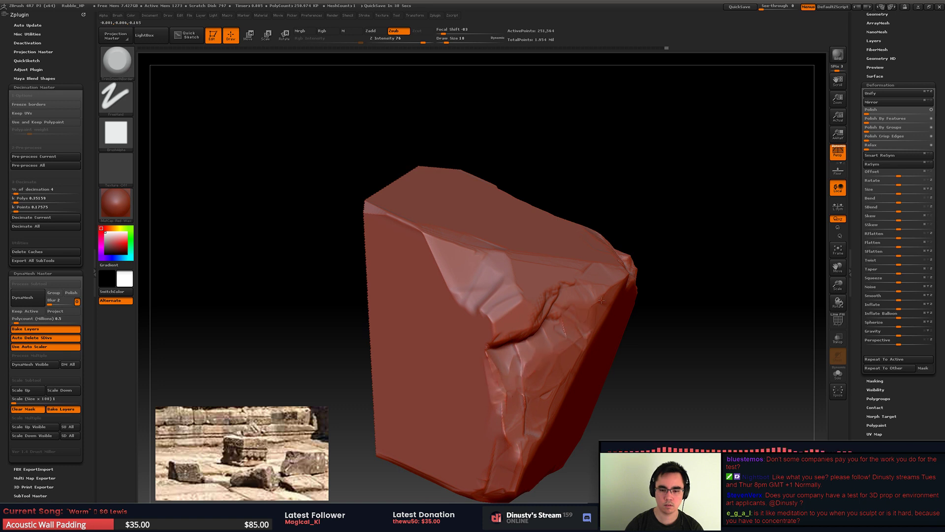
mouse_move(602, 299)
right_mouse_down()
mouse_move(539, 263)
mouse_move(535, 278)
mouse_move(547, 300)
right_mouse_up()
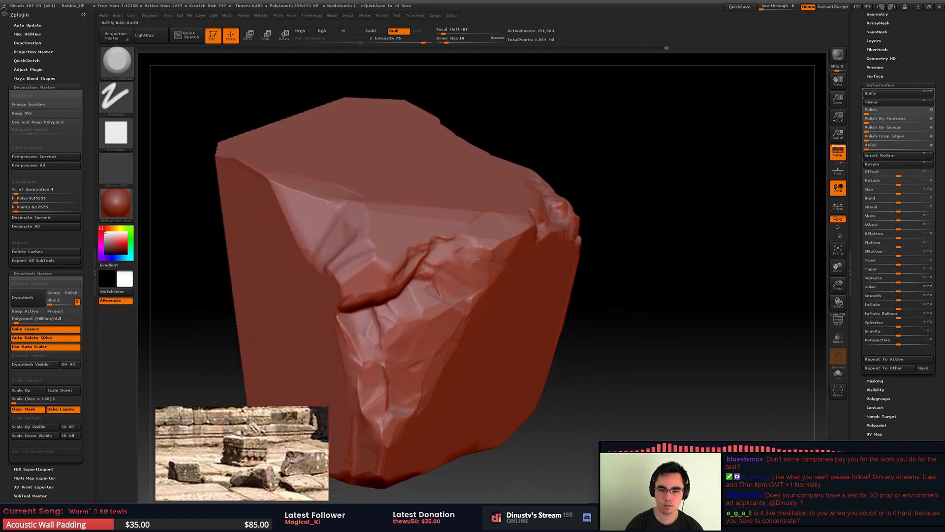
Step: Unhide the whole block and refine the chipped surface beside the jagged ledge, undoing the last stroke
key("f")
right_click_drag(654, 327, 575, 262)
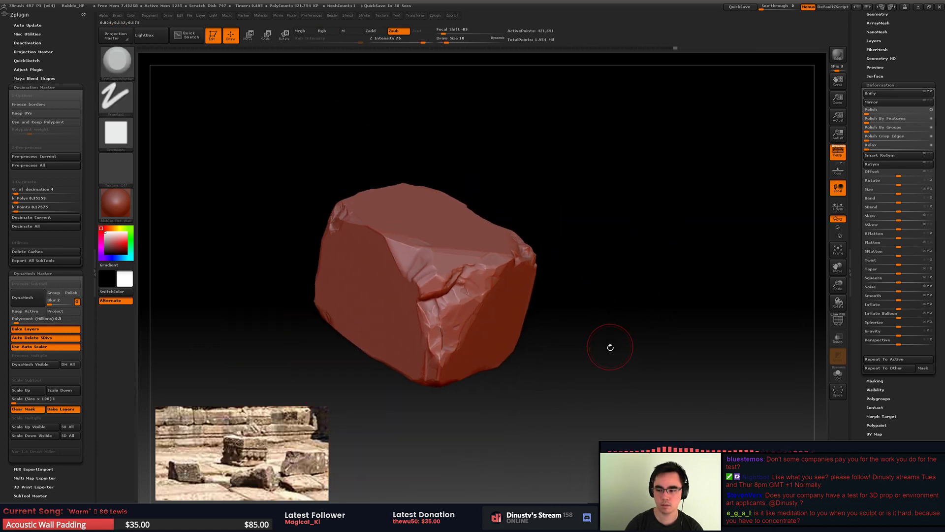
mouse_move(538, 288)
right_mouse_down()
mouse_move(559, 281)
mouse_move(566, 261)
mouse_move(490, 231)
right_mouse_up()
mouse_move(440, 276)
left_mouse_down()
mouse_move(439, 295)
mouse_move(446, 285)
left_mouse_up()
key("ctrl+z")
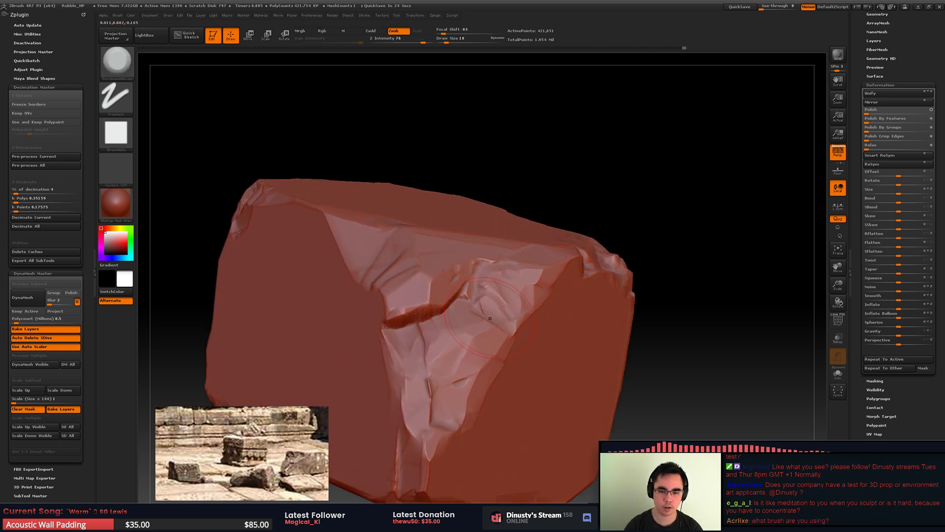
Step: Chip small facets into the upper rim of the large corner break, undoing the unwanted stroke
mouse_move(510, 305)
right_mouse_down("ctrl")
mouse_move(422, 319)
mouse_move(429, 344)
mouse_move(462, 353)
mouse_move(431, 252)
right_mouse_up("ctrl")
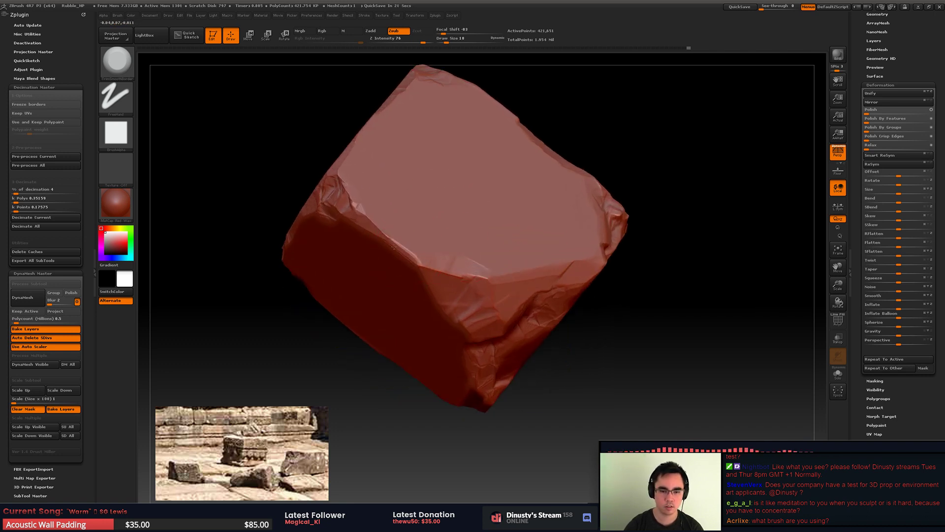
right_click_drag(410, 253, 507, 284, "ctrl")
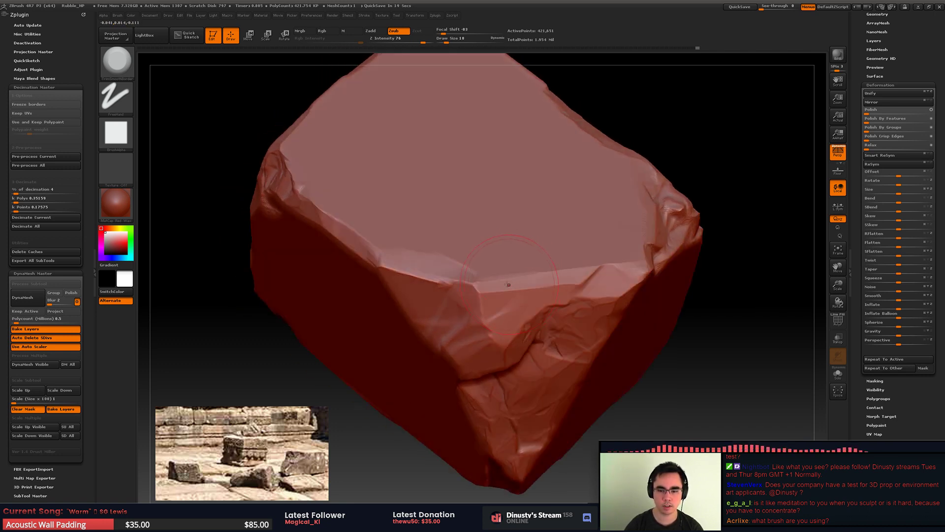
mouse_move(462, 284)
left_mouse_down()
mouse_move(474, 256)
mouse_move(442, 270)
left_mouse_up()
key("ctrl+z")
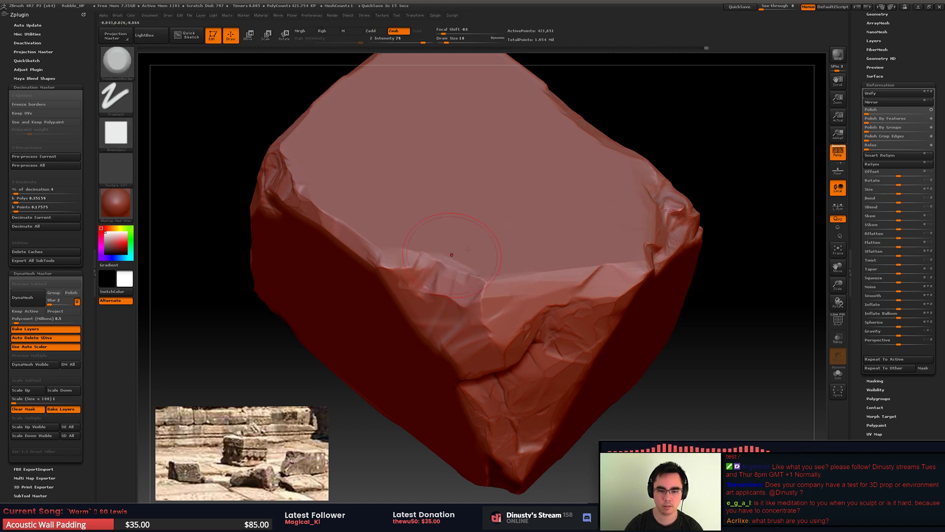
right_click_drag(452, 255, 524, 295, "ctrl")
Step: Chip along the long bevelled edge on another side of the block to break up its straight line
mouse_move(555, 253)
right_mouse_down("alt")
mouse_move(495, 333)
mouse_move(443, 320)
right_mouse_up("alt")
left_click_drag(478, 306, 451, 171)
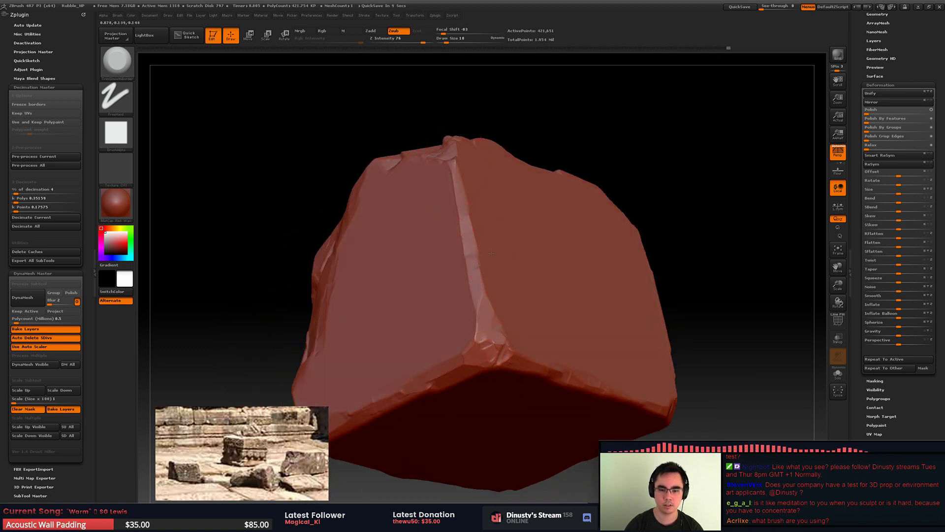
right_click_drag(491, 253, 462, 228)
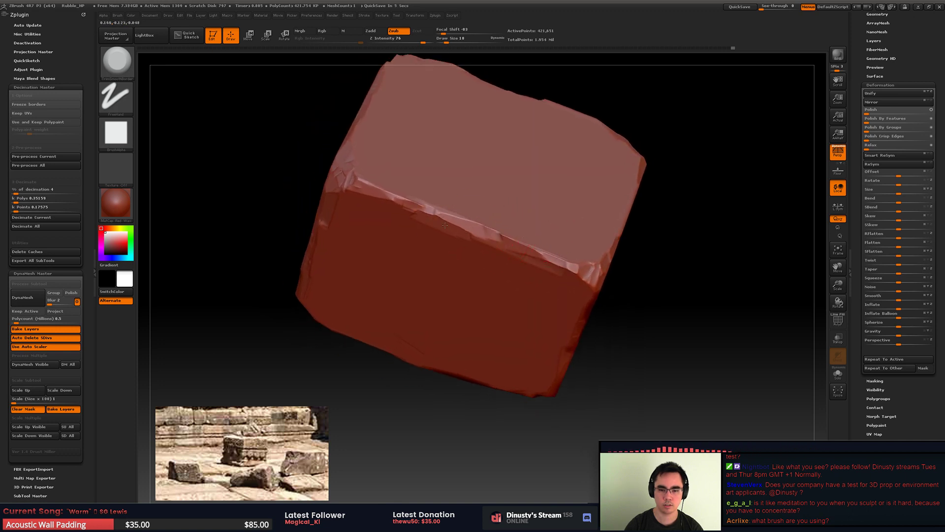
left_click_drag(434, 213, 499, 228)
Step: Enlarge the brush, try a broad stroke on the block's lower corner, and undo it
mouse_move(579, 241)
right_mouse_down("ctrl")
mouse_move(447, 251)
mouse_move(511, 283)
mouse_move(443, 206)
mouse_move(473, 258)
mouse_move(503, 257)
mouse_move(461, 265)
mouse_move(407, 207)
right_mouse_up("ctrl")
key("space")
left_click_drag(498, 321, 504, 321)
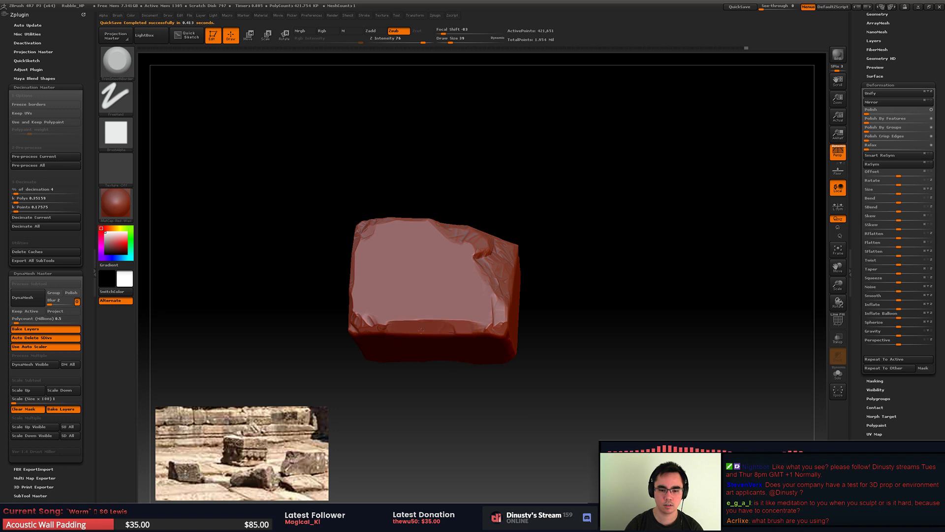
right_click_drag(451, 324, 454, 287)
mouse_move(390, 338)
right_mouse_down()
mouse_move(399, 335)
mouse_move(387, 333)
right_mouse_up()
mouse_move(391, 336)
left_mouse_down()
mouse_move(404, 330)
mouse_move(396, 319)
left_mouse_up()
key("ctrl+z")
Step: Reduce the brush's draw size and chip the corner where the top face meets the two side faces
key("space")
key("space")
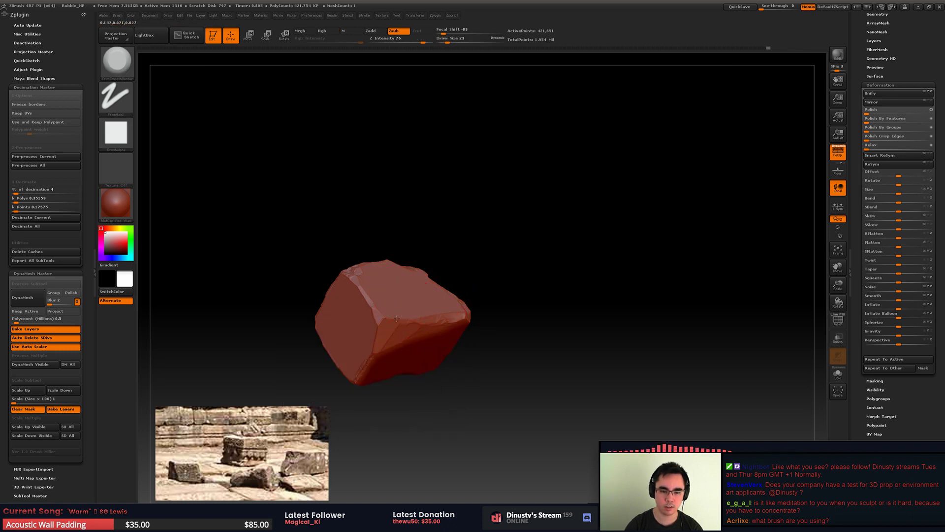
right_click_drag(412, 325, 423, 340, "ctrl")
right_click_drag(424, 340, 419, 328)
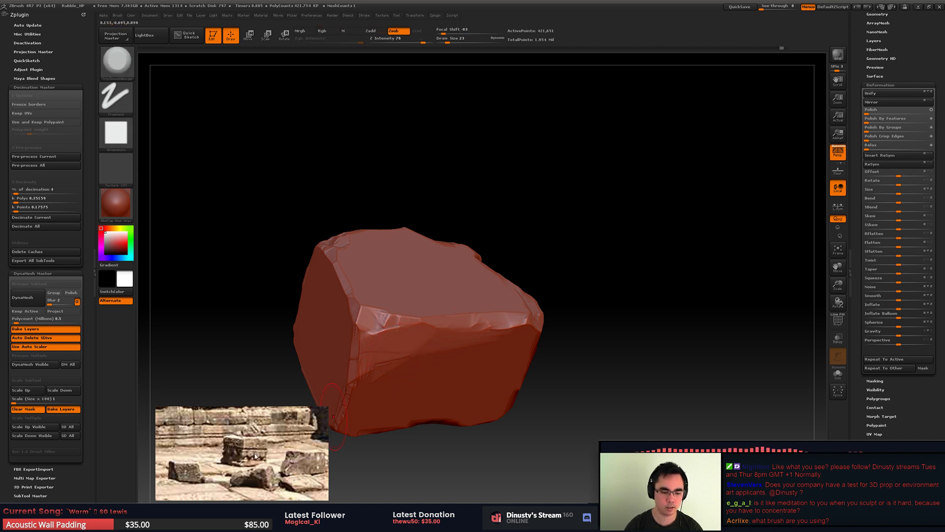
Step: Switch to MODO, look over the untitled scene's simple block meshes, and show the item list
key("alt+Tab")
left_click_drag(504, 295, 571, 281, "alt")
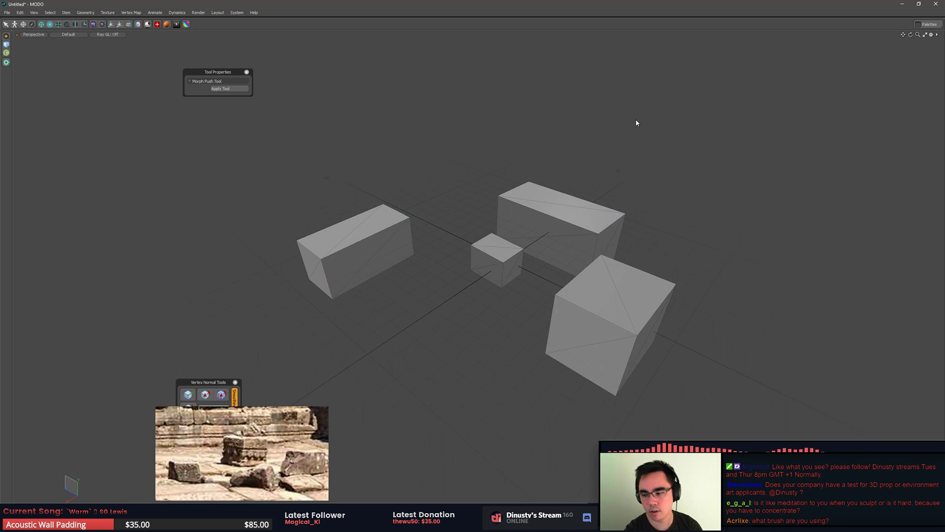
scroll(545, 138, "down", 4)
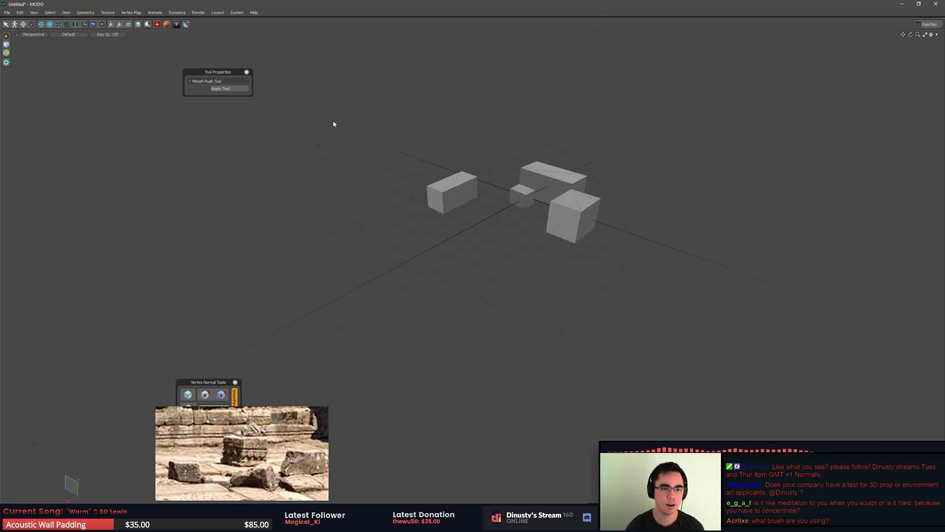
key("0")
key("a")
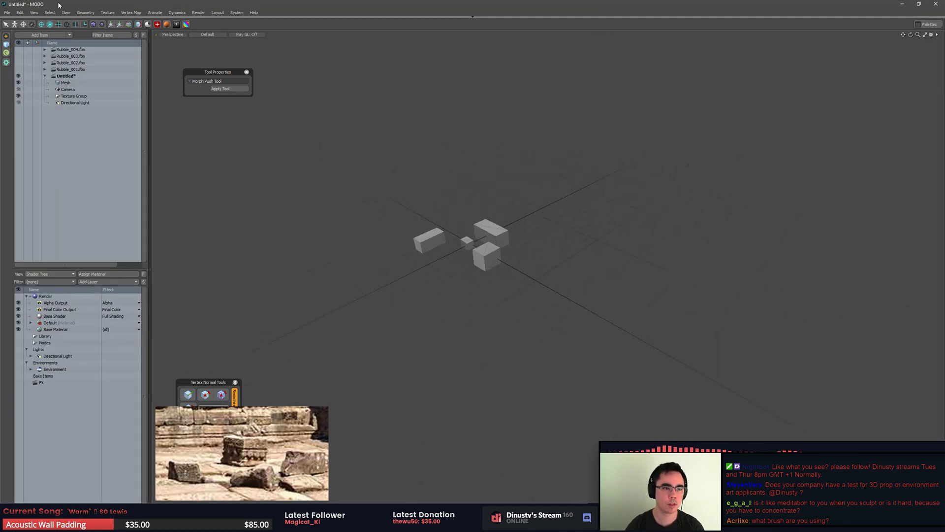
Step: Display the Rubble_001.fbx to Rubble_004.fbx scenes one after another to examine their low-poly rubble layouts
left_click(70, 69)
left_click_drag(374, 231, 516, 260, "alt")
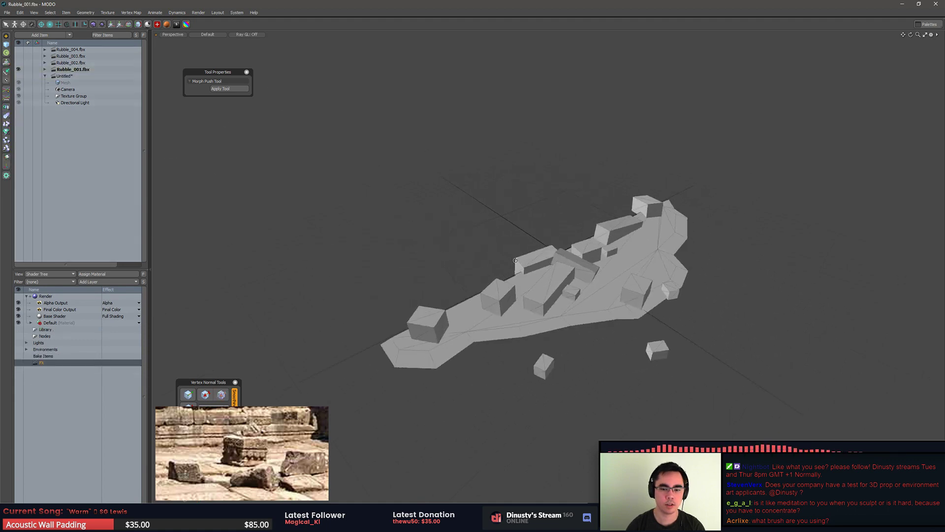
left_click(88, 63)
left_click(88, 57)
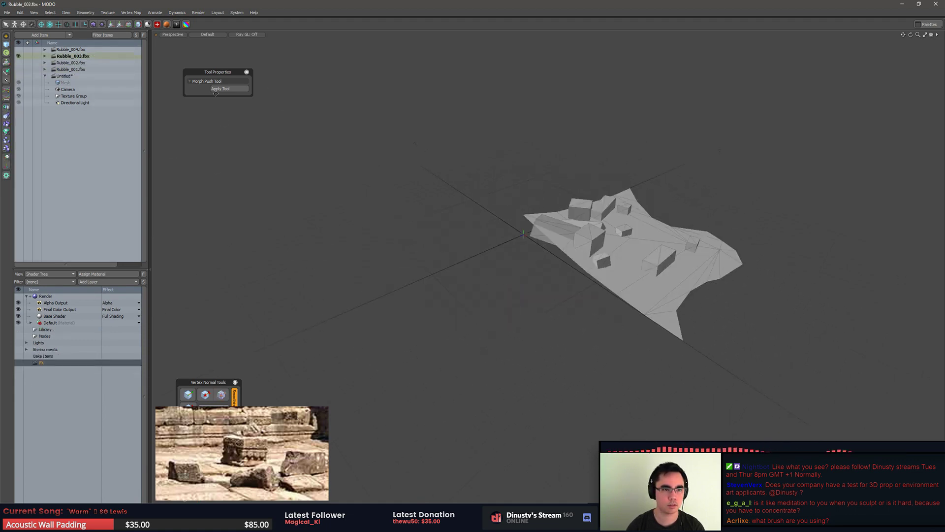
left_click_drag(216, 93, 101, 59, "alt")
left_click(91, 51)
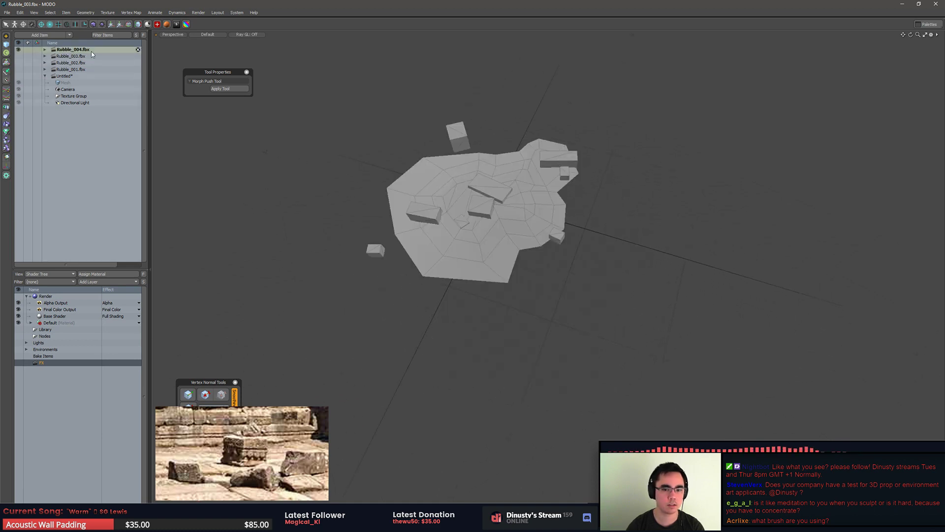
Step: Switch to the Unreal Editor and examine the rubble placed around the colonnade, selecting several pieces including the Rubble_004 actor beside the pedestal
key("alt+Tab")
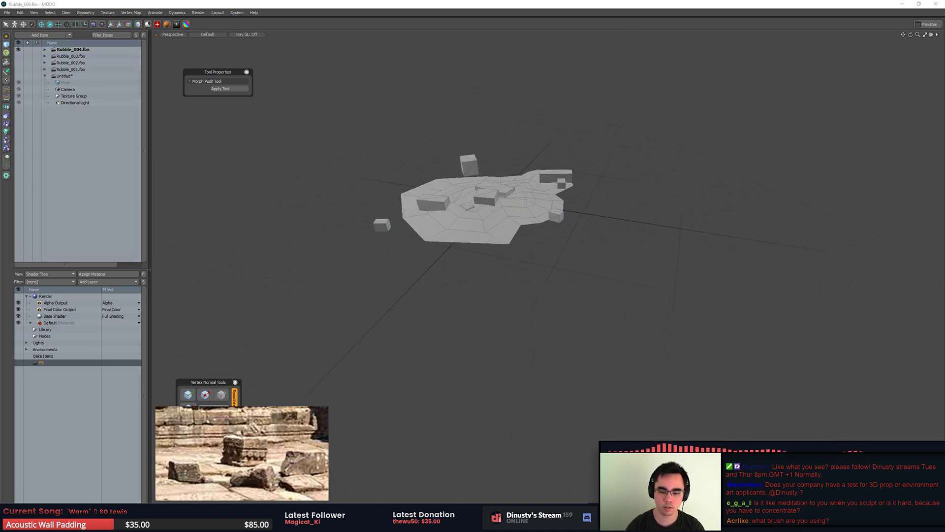
key("alt+Tab")
right_click_drag(596, 300, 495, 303)
left_click(433, 346)
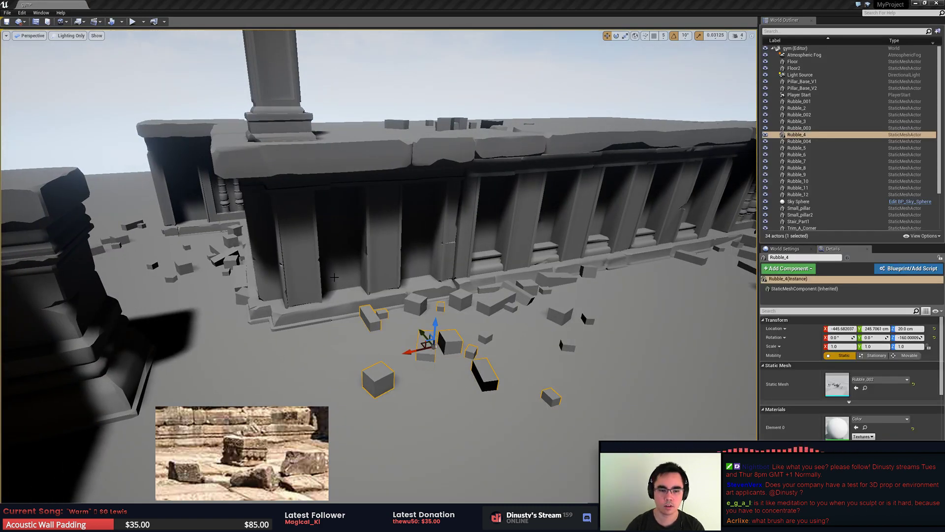
right_click_drag(334, 277, 260, 295)
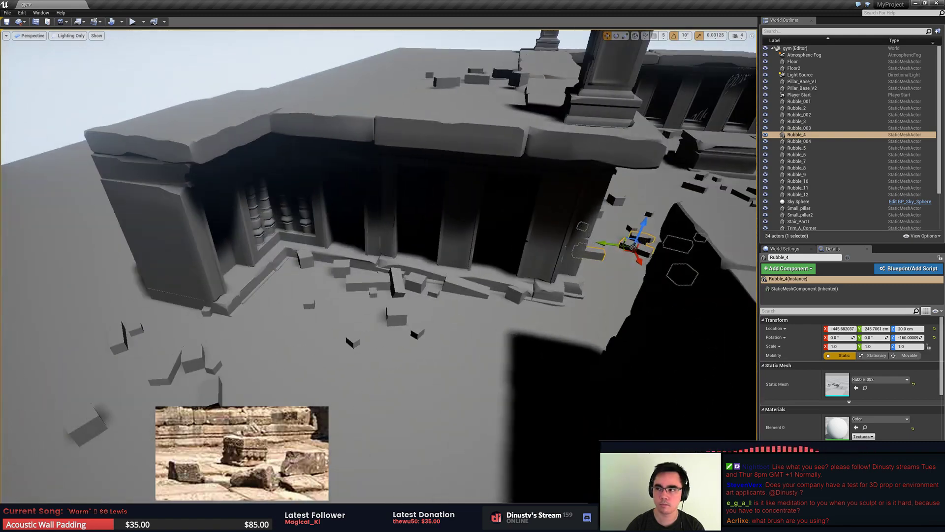
right_click_drag(370, 216, 371, 251)
left_click(421, 232)
right_click_drag(421, 232, 470, 276)
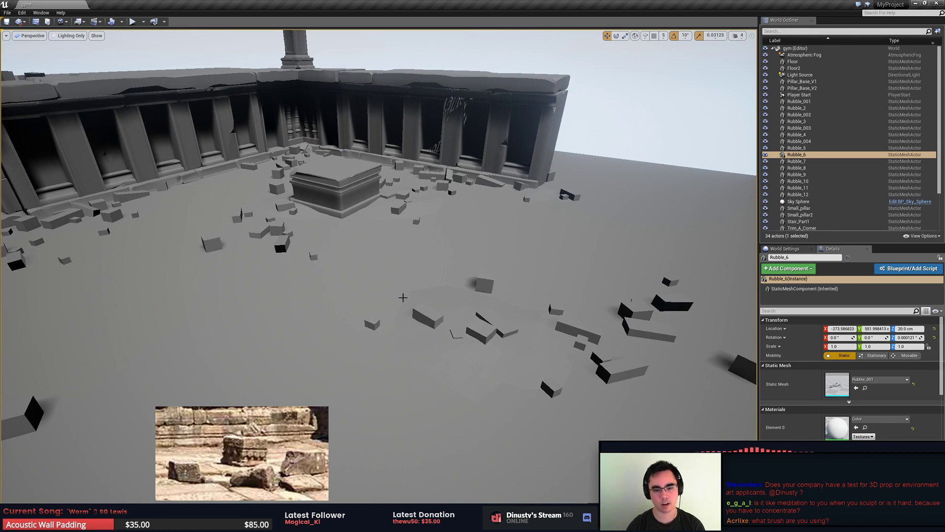
left_click(449, 322)
left_click(270, 192)
left_click(276, 192)
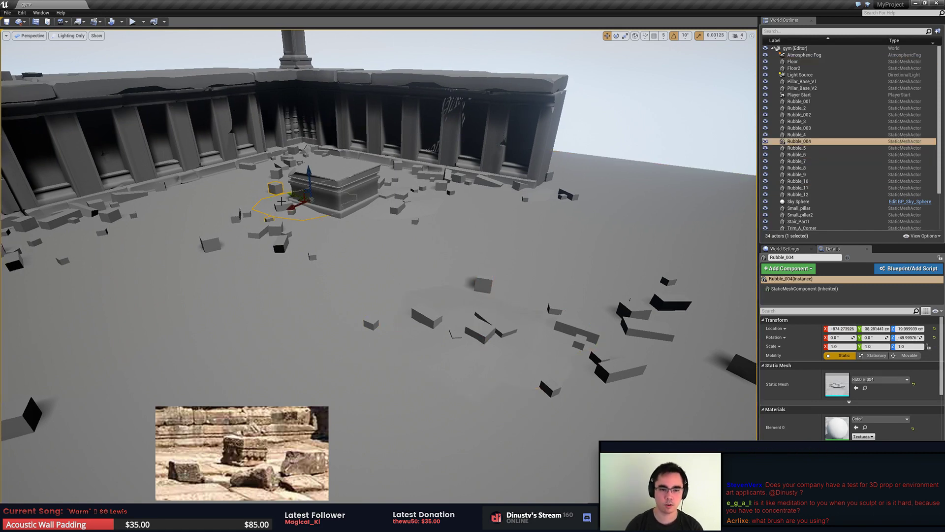
Step: Check the Rubble_004.fbx scene in MODO again and switch back to the block sculpt in ZBrush
key("alt+Tab")
key("alt+Tab")
key("alt+Tab")
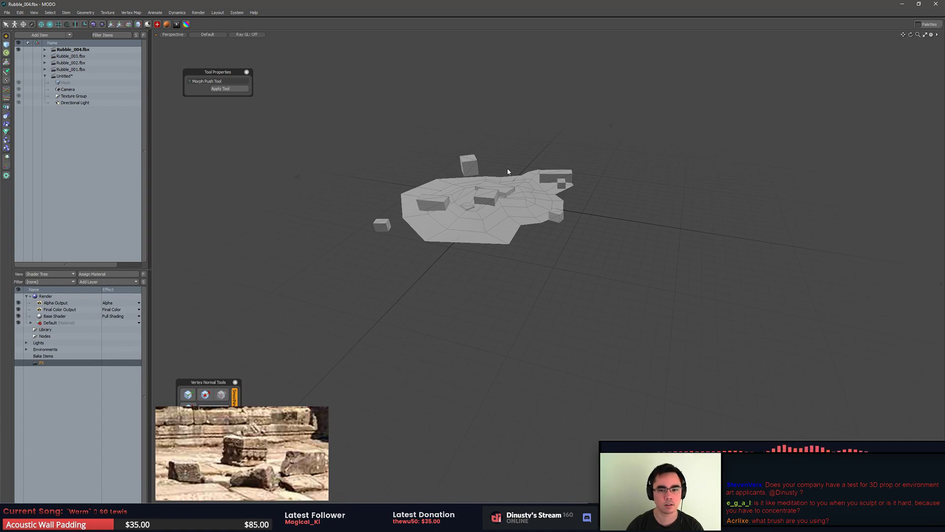
key("alt+Tab")
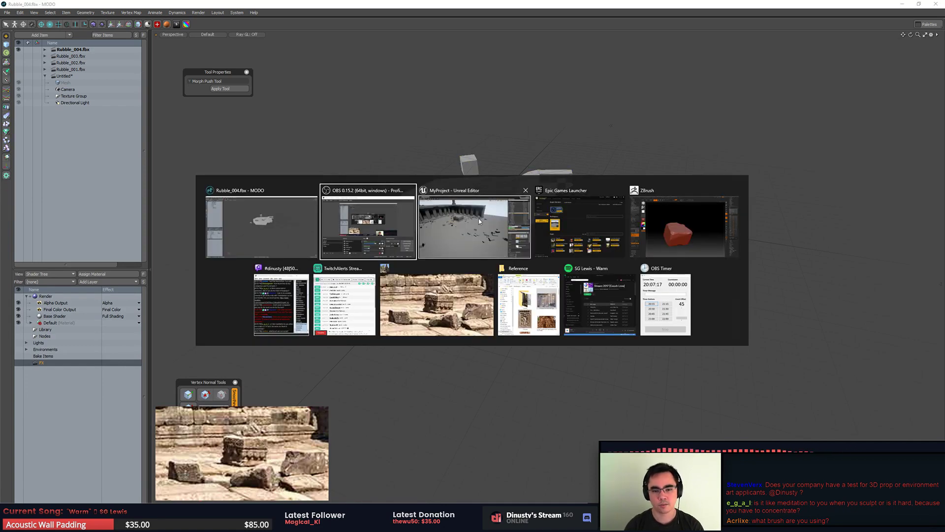
left_click(643, 234)
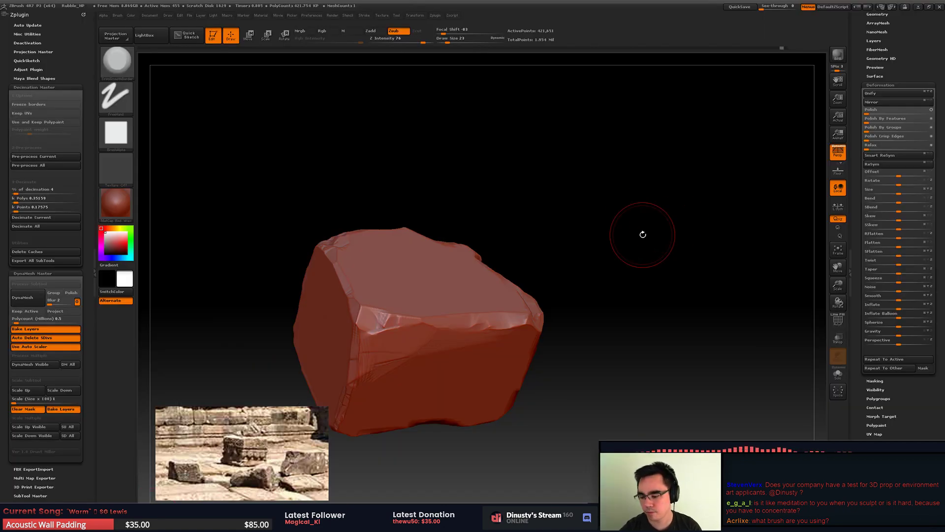
Step: Pull the block's corner with the Move brush at a larger draw size to reshape its silhouette
right_click_drag(422, 325, 479, 307)
left_click_drag(479, 306, 474, 279)
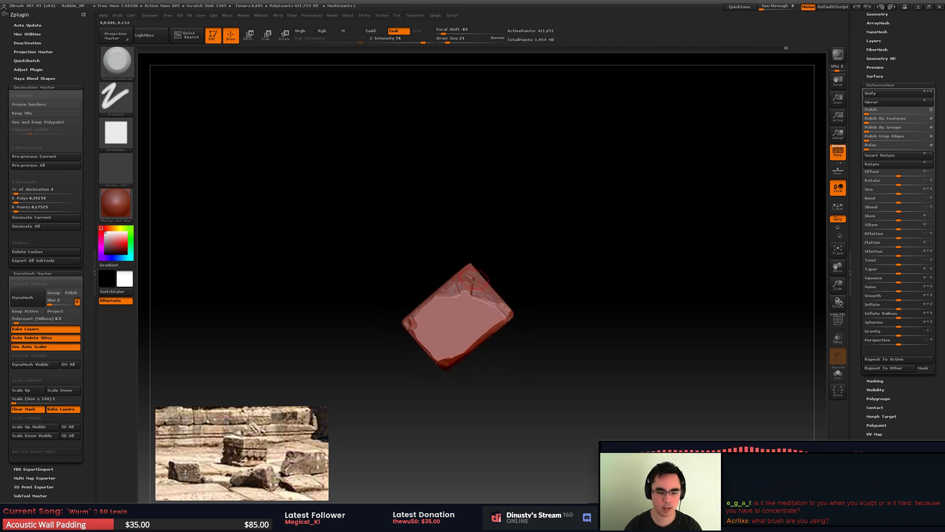
key("b")
key("m")
key("v")
key("space")
left_click_drag(530, 243, 538, 243)
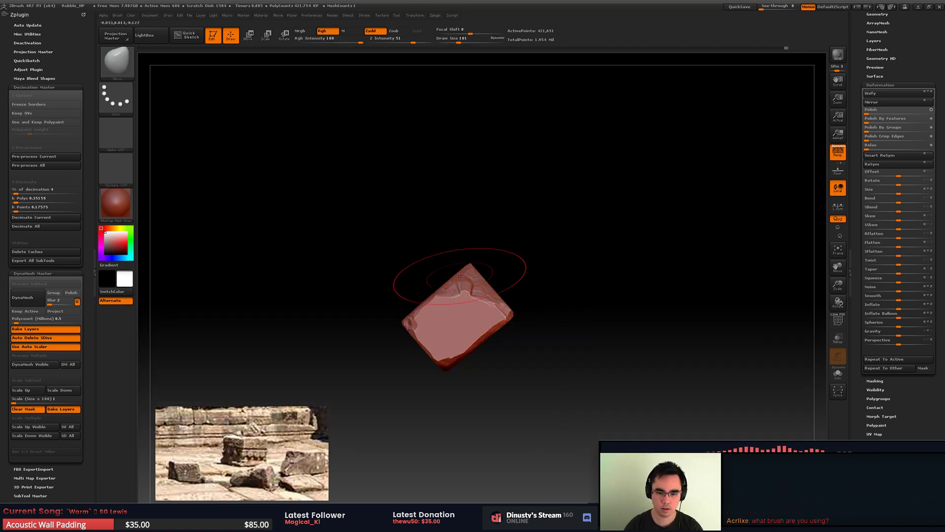
left_click_drag(470, 273, 512, 236)
left_click_drag(500, 299, 485, 296)
left_click_drag(542, 306, 448, 321)
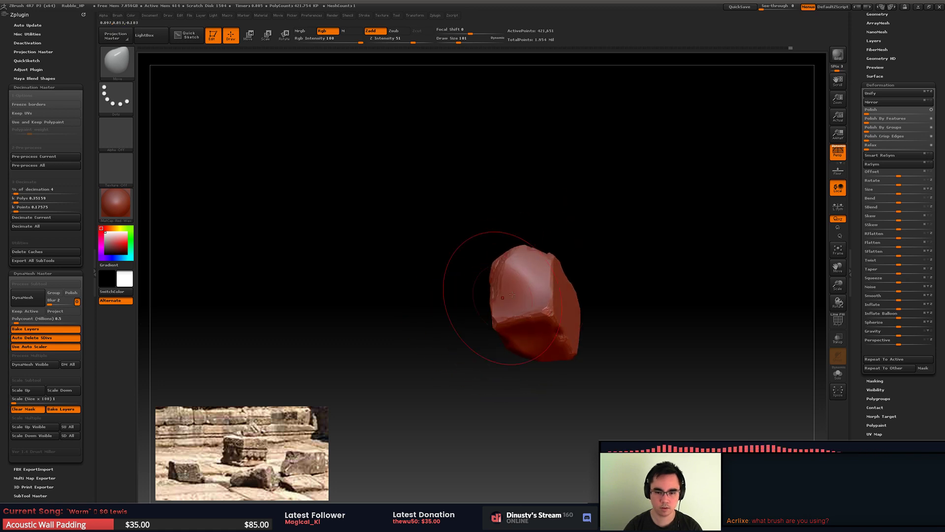
Step: Switch to the trim brush with the square alpha, set its draw size to 51, and carve breaks into the small rock's edges
key("b")
left_click(472, 273)
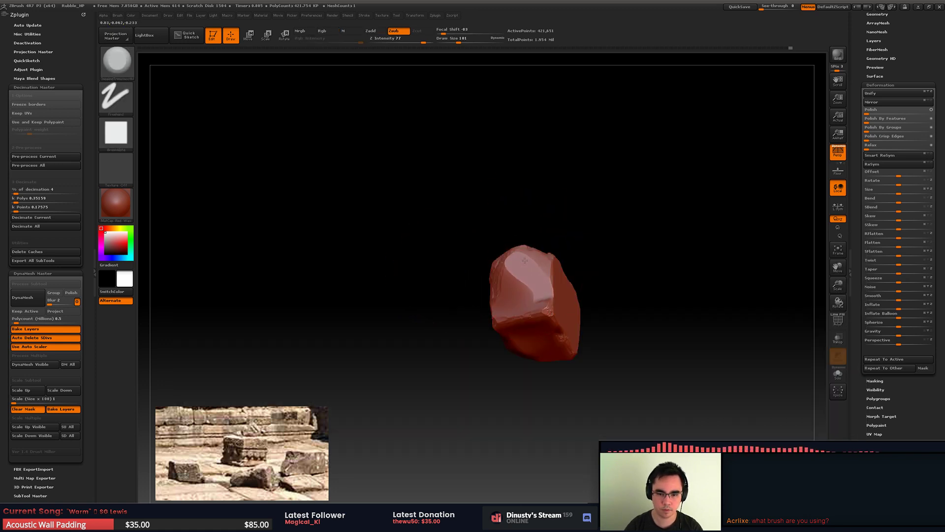
key("space")
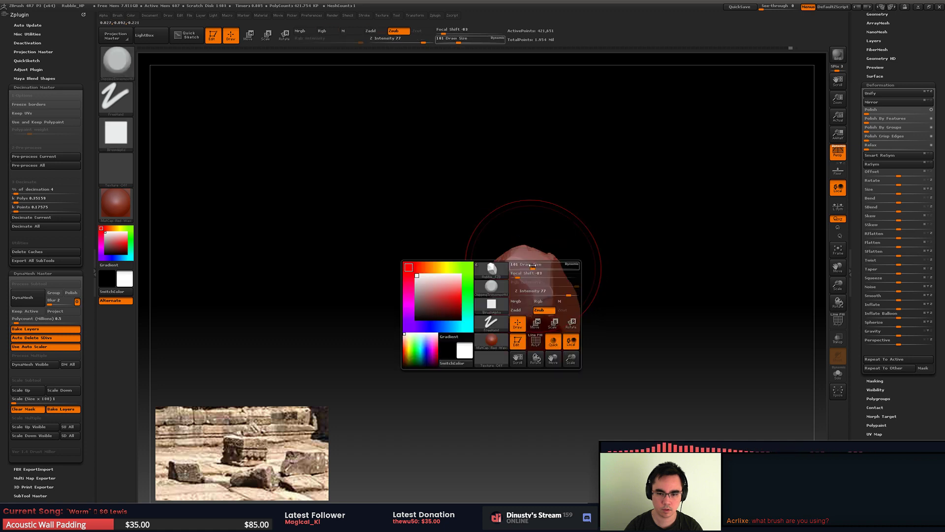
mouse_move(531, 266)
left_mouse_down()
mouse_move(523, 266)
mouse_move(525, 286)
left_mouse_up()
right_click_drag(525, 284, 543, 272, "ctrl")
mouse_move(542, 266)
left_mouse_down()
mouse_move(527, 255)
mouse_move(517, 280)
mouse_move(544, 319)
mouse_move(558, 311)
left_mouse_up()
mouse_move(558, 312)
left_mouse_down()
mouse_move(554, 331)
mouse_move(519, 336)
left_mouse_up()
right_click_drag(519, 329, 556, 303)
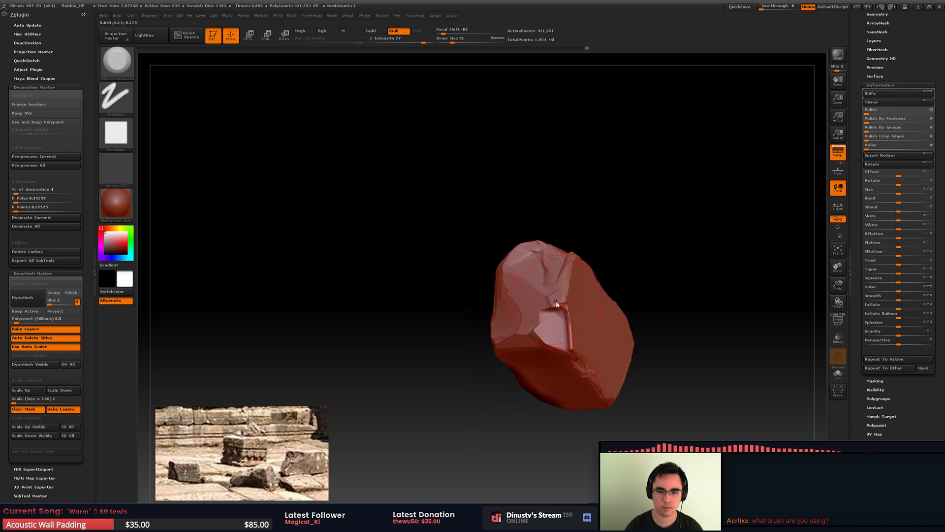
Step: Lower the trim brush's Z Intensity to 48 and chip the small rock's corners and front ridges
key("space")
mouse_move(549, 311)
left_mouse_down()
mouse_move(586, 328)
mouse_move(570, 280)
left_mouse_up()
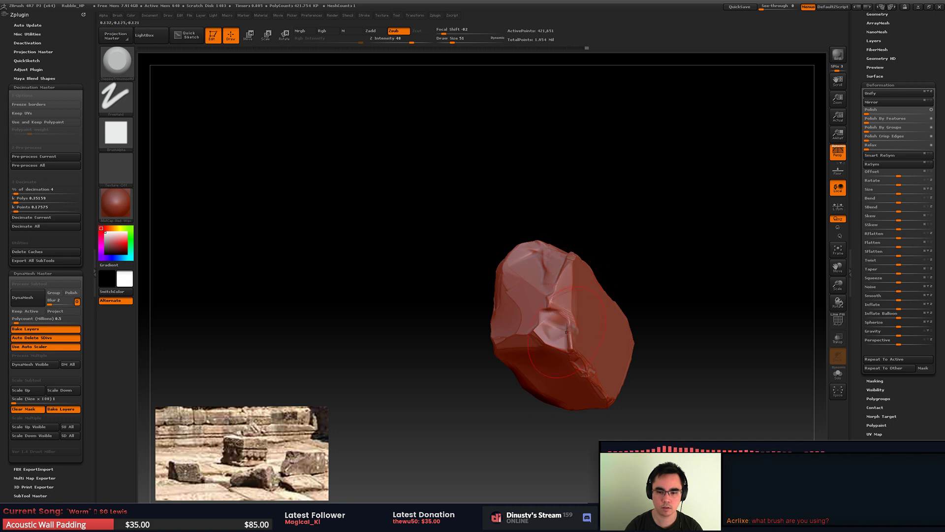
left_click_drag(567, 332, 554, 315)
mouse_move(566, 276)
right_mouse_down("alt")
mouse_move(534, 227)
mouse_move(551, 259)
right_mouse_up("alt")
left_click_drag(523, 283, 460, 301)
left_click_drag(517, 266, 492, 290)
mouse_move(492, 237)
right_mouse_down()
mouse_move(497, 275)
mouse_move(516, 267)
right_mouse_up()
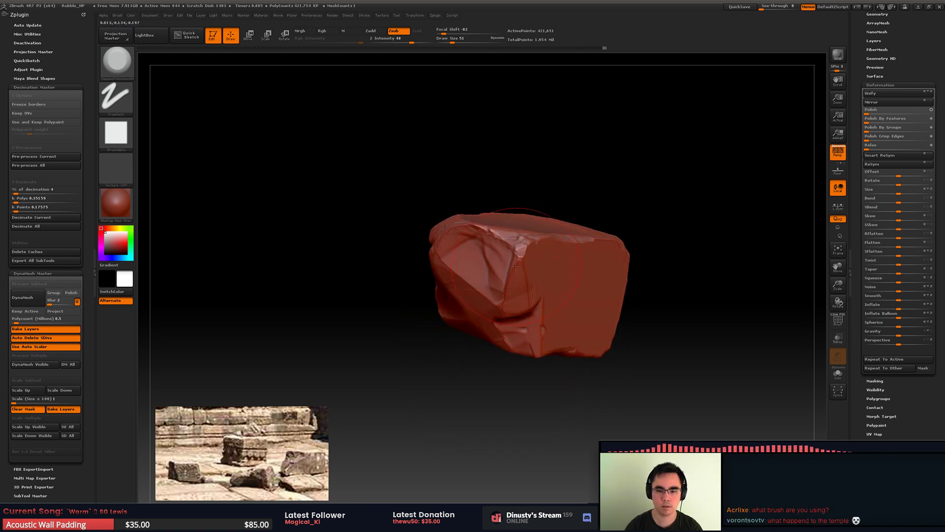
left_click_drag(516, 266, 533, 247)
Step: Set the draw size to 17 and refine the small rock's sharp edges with fine trim strokes
mouse_move(542, 244)
right_mouse_down()
mouse_move(490, 241)
mouse_move(438, 284)
right_mouse_up()
key("space")
left_click_drag(471, 235, 464, 235)
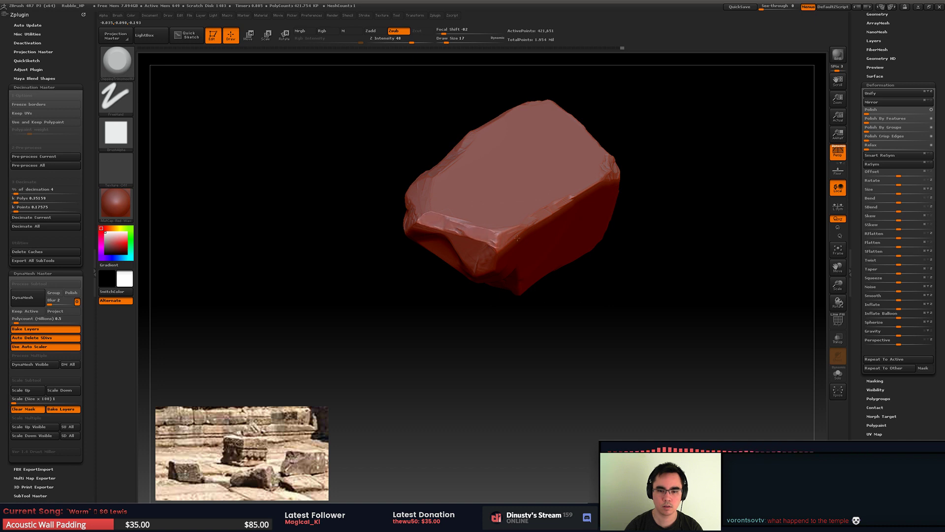
left_click_drag(433, 222, 473, 218)
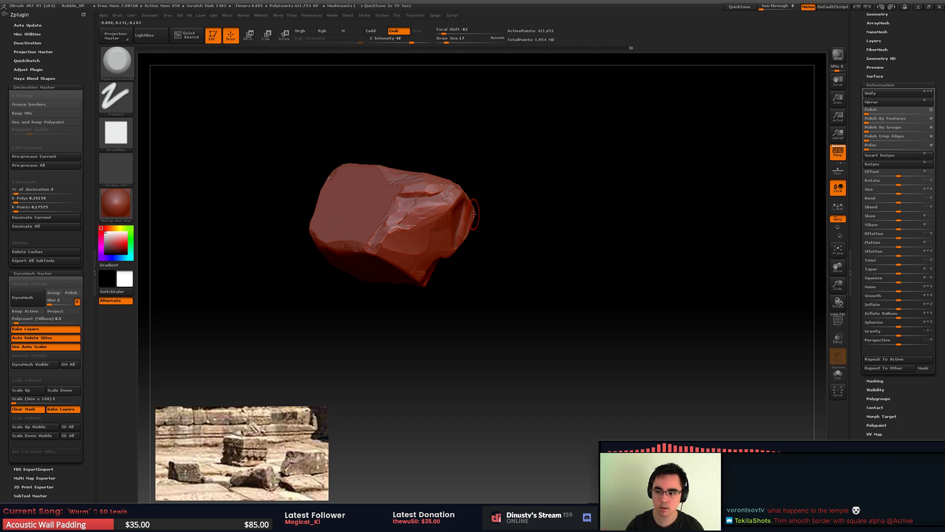
left_click_drag(633, 270, 542, 308)
Step: Switch to Unreal Editor, clear the selection and examine the rubble around the temple walls, then return to ZBrush
key("alt+Tab")
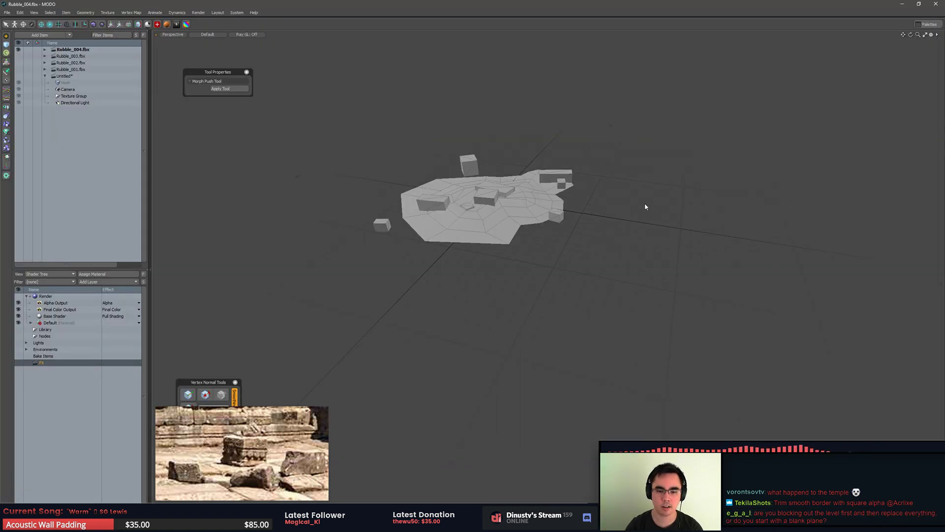
key("alt+Tab")
key("alt+Tab")
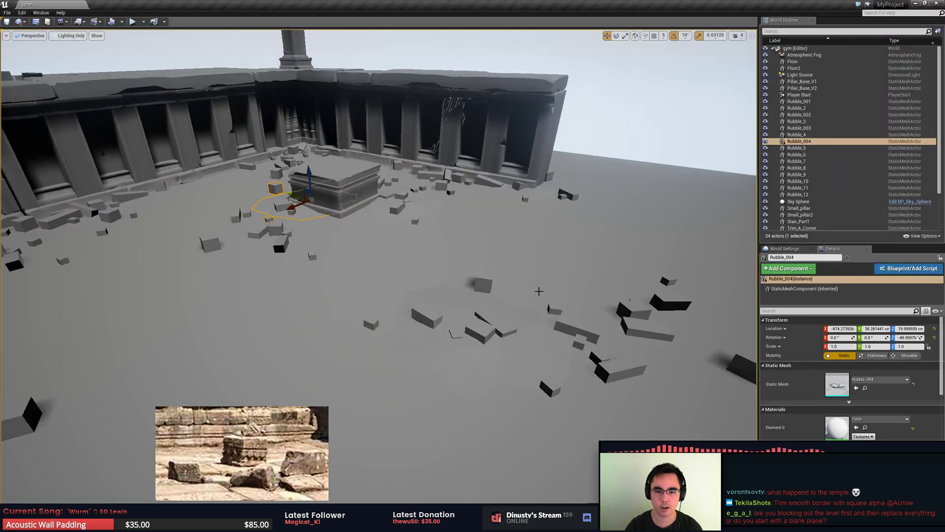
right_click_drag(541, 288, 495, 276)
key("Escape")
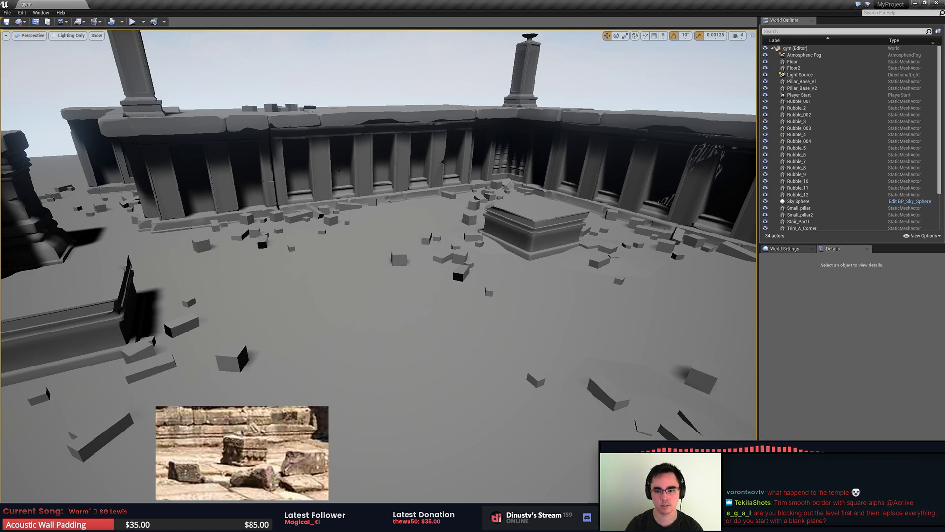
key("alt+Tab")
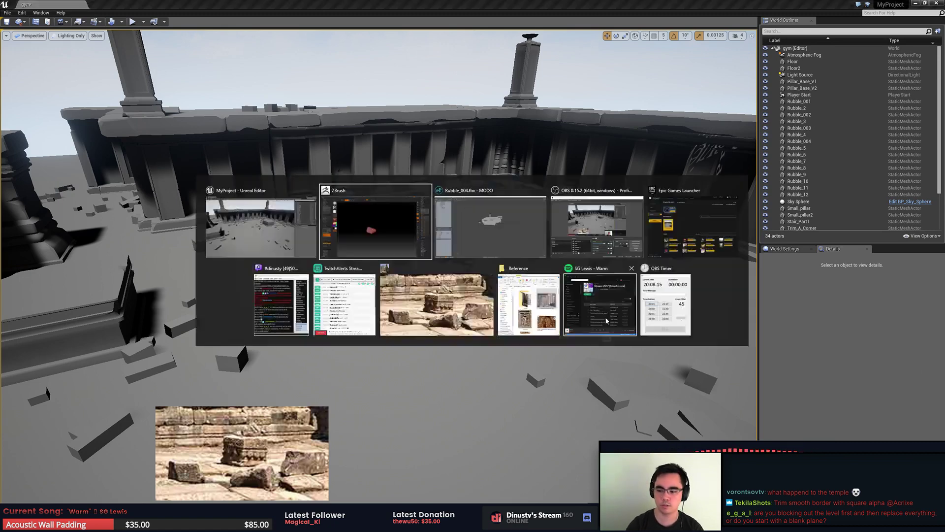
mouse_move(570, 253)
left_mouse_down()
mouse_move(559, 258)
mouse_move(577, 251)
mouse_move(582, 275)
left_mouse_up()
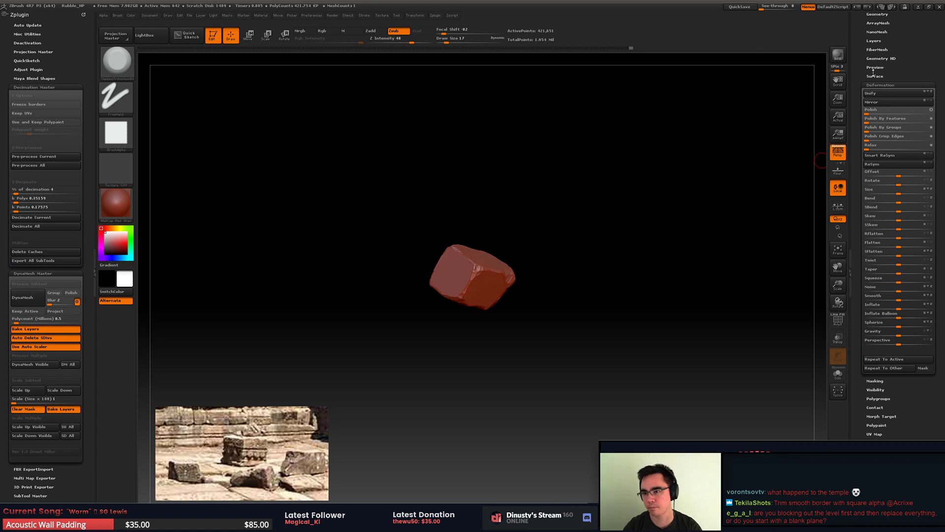
Step: Collapse the Deformation settings and save the project over Rubble_HP.ZPR
left_click(871, 85)
key("ctrl+s")
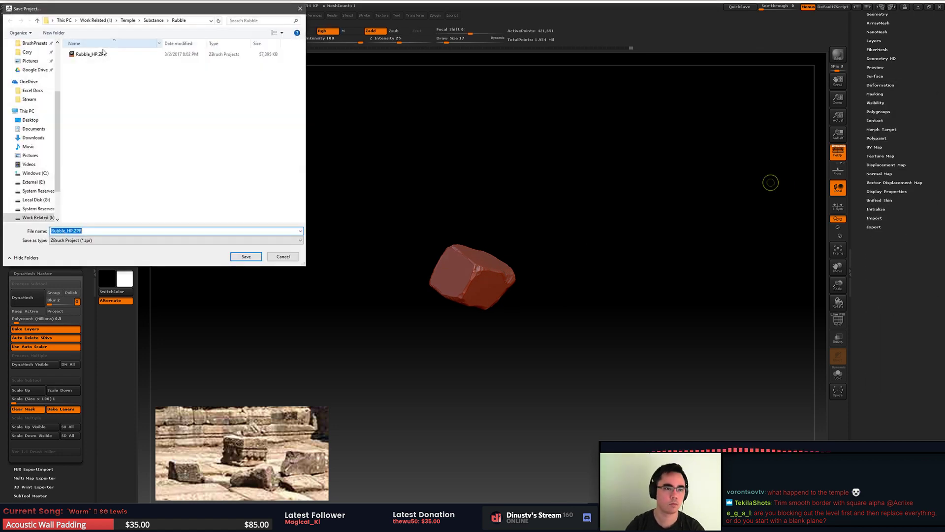
key("Return")
key("y")
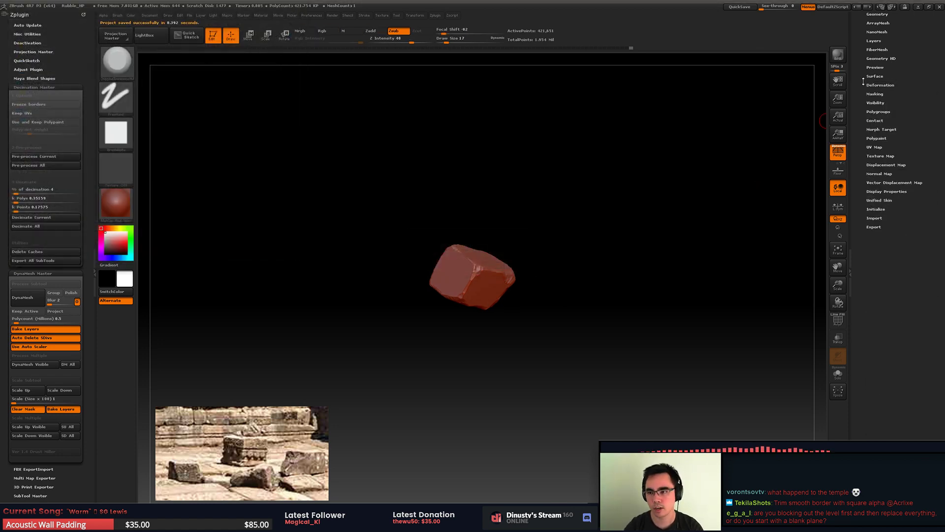
Step: Expand the subtool list, select the elongated block Rubble_FZB1, and show only that block
left_click_drag(863, 82, 819, 150)
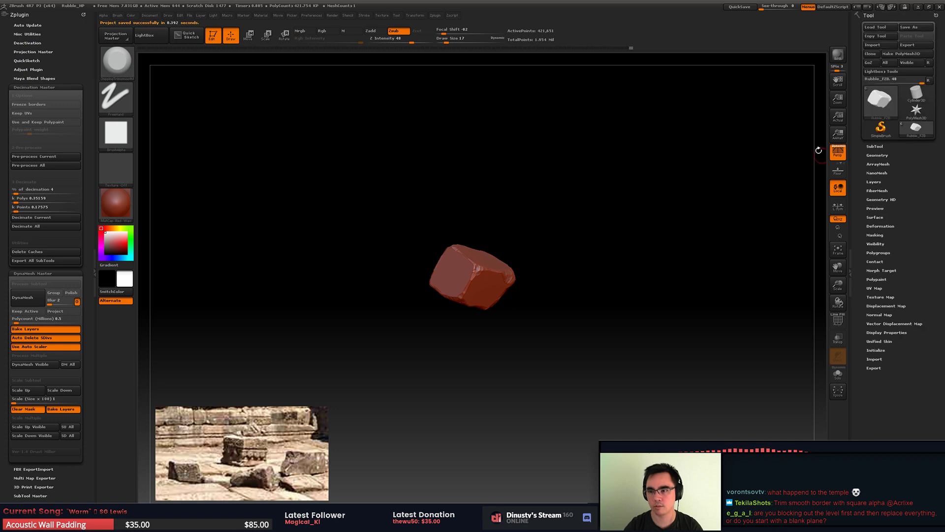
left_click(878, 147)
mouse_move(883, 132)
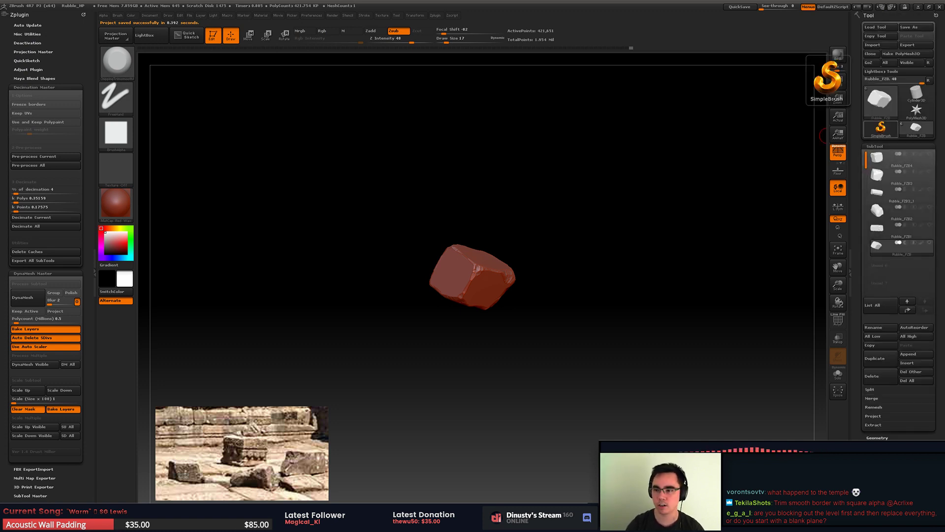
mouse_move(883, 200)
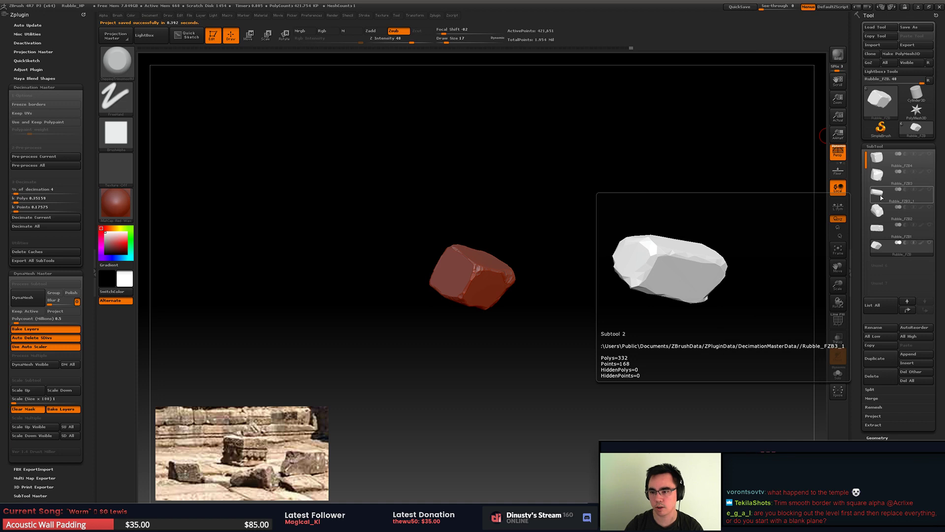
mouse_move(876, 183)
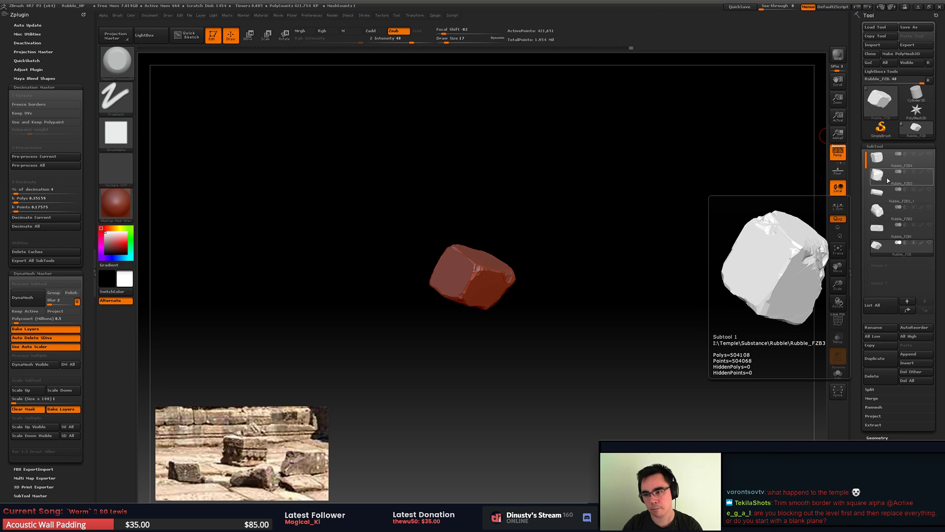
mouse_move(882, 249)
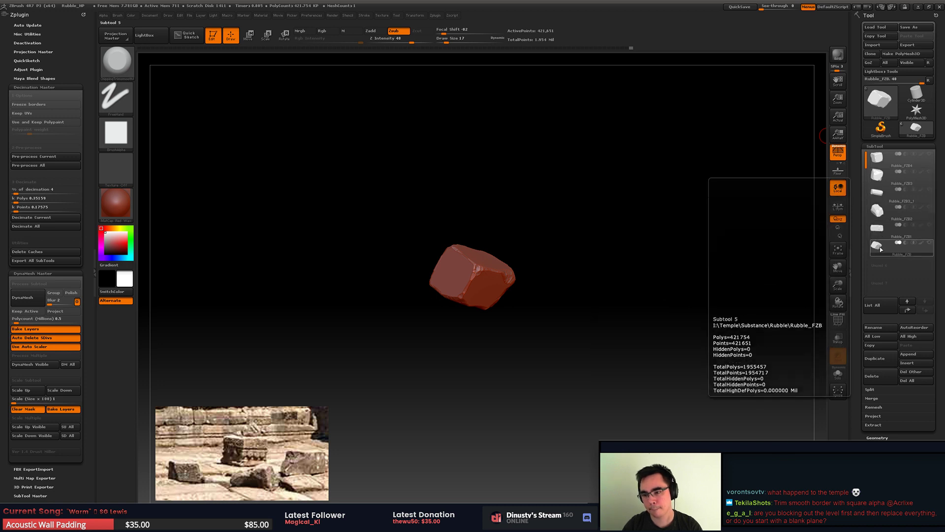
left_click(877, 235)
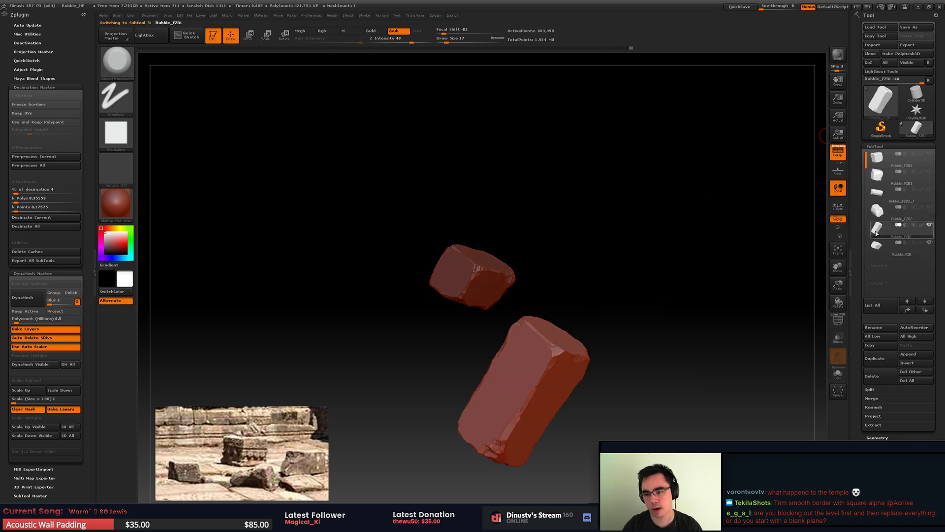
left_click_drag(794, 205, 621, 244)
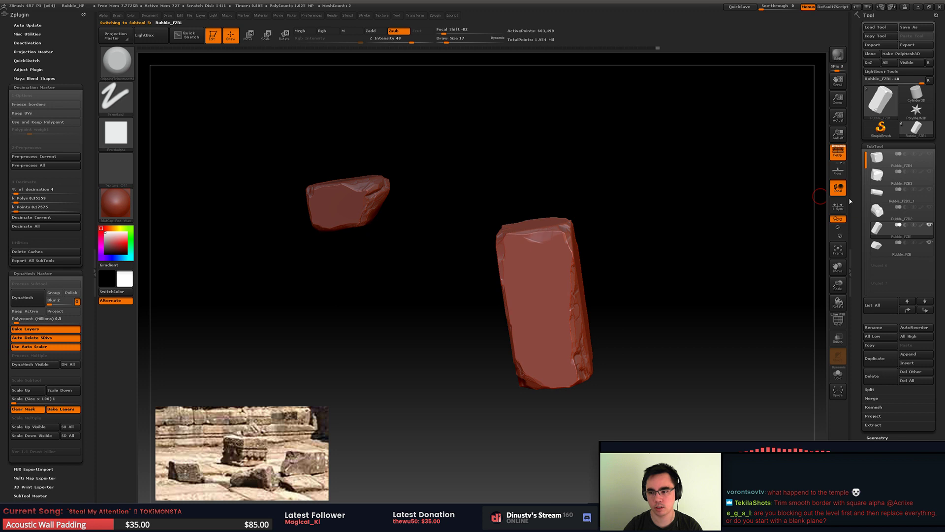
left_click(930, 225)
Step: Set the draw size to 77 and carve a rough break along the elongated block's long edge
mouse_move(663, 288)
left_mouse_down()
mouse_move(618, 280)
mouse_move(589, 245)
mouse_move(619, 243)
left_mouse_up()
key("space")
right_click_drag(597, 323, 609, 291)
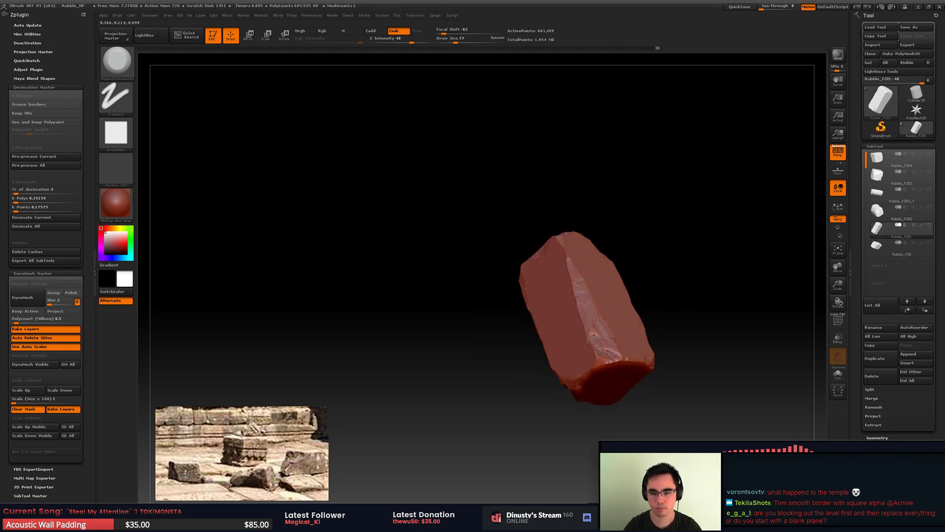
right_click_drag(609, 351, 582, 293, "alt")
key("space")
mouse_move(580, 294)
left_mouse_down()
mouse_move(575, 310)
mouse_move(577, 283)
mouse_move(538, 203)
mouse_move(574, 276)
mouse_move(559, 303)
mouse_move(571, 305)
mouse_move(537, 243)
left_mouse_up()
mouse_move(537, 244)
right_mouse_down()
mouse_move(574, 217)
mouse_move(585, 253)
mouse_move(591, 240)
mouse_move(588, 289)
right_mouse_up()
Step: Reduce the brush size and trim finer fractures along the upper part of the block's broken edge
key("space")
left_click_drag(623, 242, 615, 243)
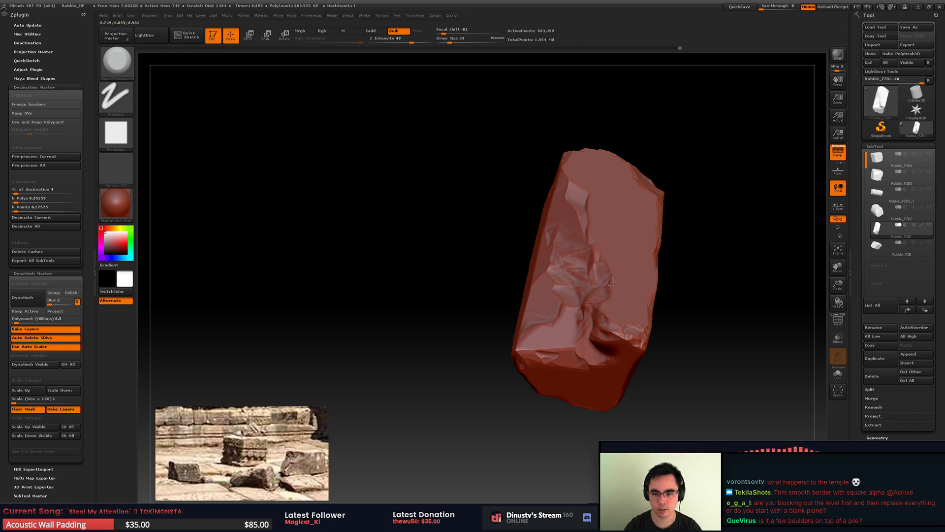
right_click_drag(603, 251, 619, 281, "ctrl")
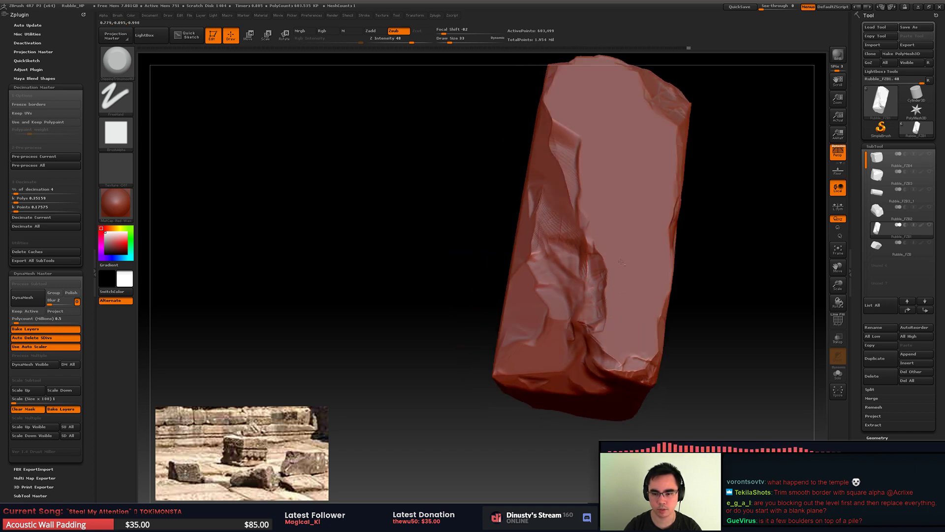
right_click_drag(612, 222, 621, 305, "alt")
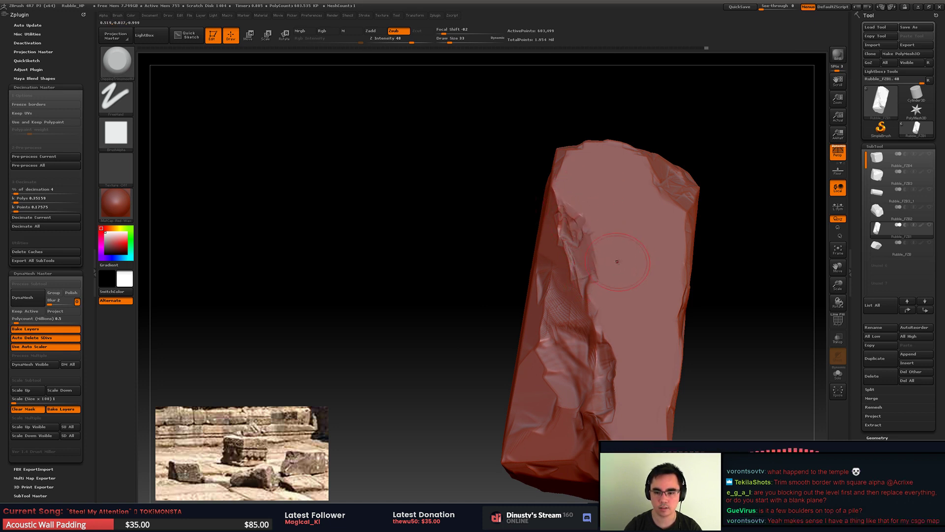
mouse_move(618, 261)
right_mouse_down()
mouse_move(621, 274)
mouse_move(633, 241)
mouse_move(625, 225)
right_mouse_up()
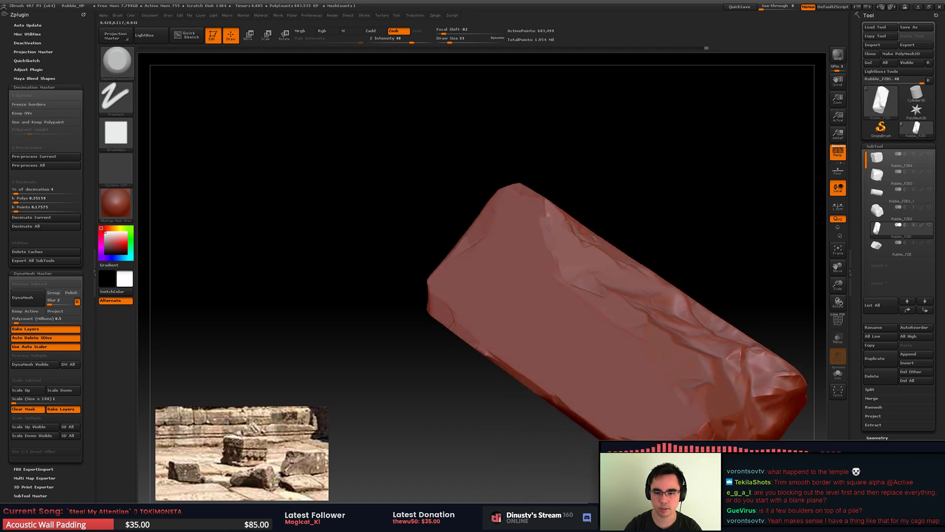
left_click_drag(535, 232, 527, 246)
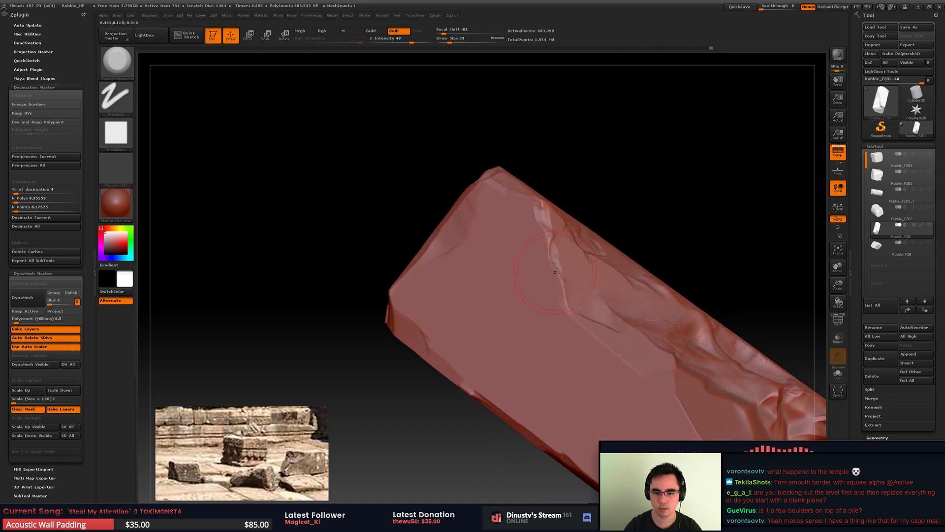
Step: Chip the ridge between the block's flat side and its broken area down to the end corner
right_click_drag(558, 217, 484, 255)
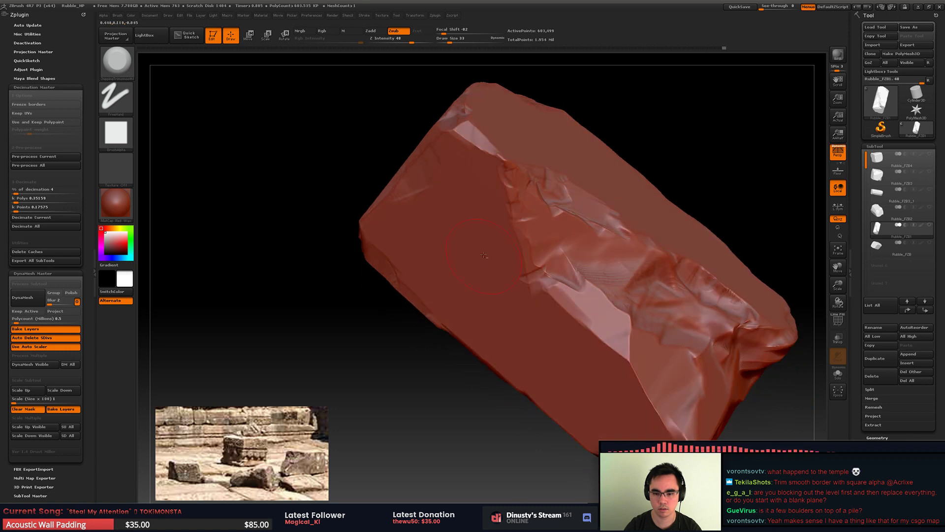
left_click_drag(606, 343, 631, 374)
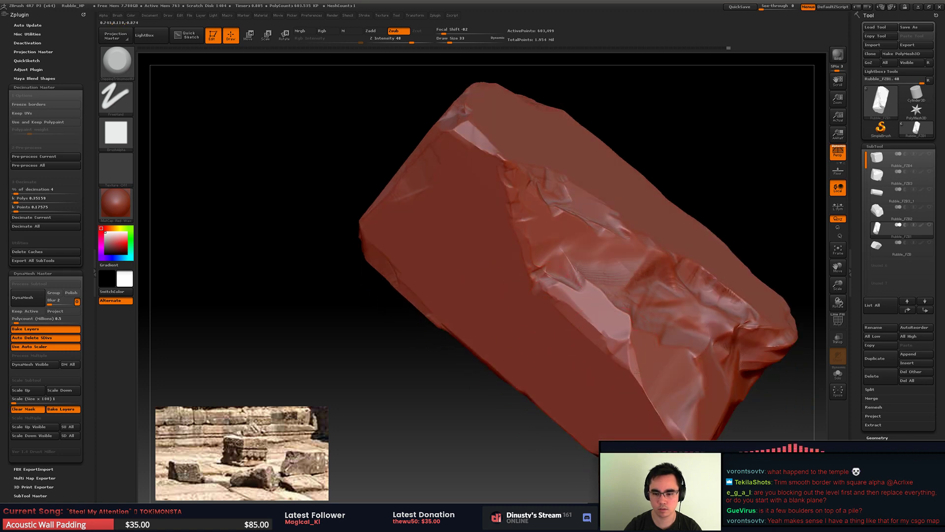
mouse_move(630, 375)
right_mouse_down("alt")
mouse_move(584, 273)
mouse_move(605, 294)
right_mouse_up("alt")
left_click_drag(620, 326, 643, 345)
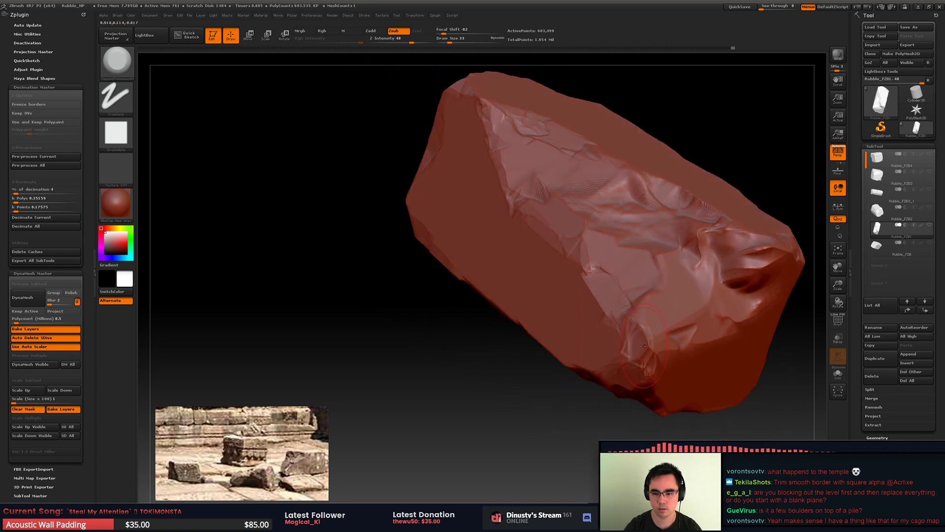
right_click_drag(642, 279, 606, 261, "ctrl")
right_click_drag(607, 261, 615, 279)
right_click_drag(656, 318, 536, 286, "ctrl")
left_click_drag(536, 286, 484, 259)
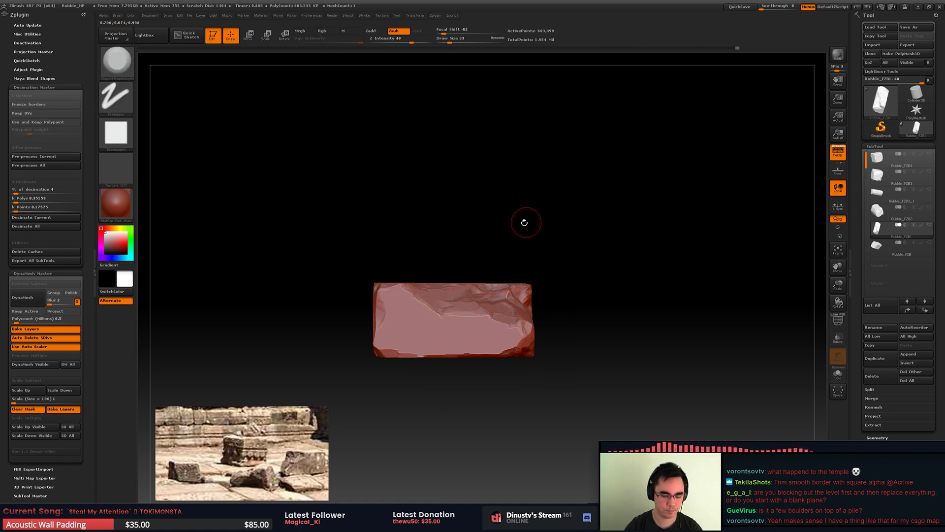
Step: Enlarge the brush, check the block from several sides, and save the project over Rubble_HP.ZPR
mouse_move(525, 222)
left_mouse_down()
mouse_move(492, 274)
mouse_move(503, 290)
left_mouse_up()
key("space")
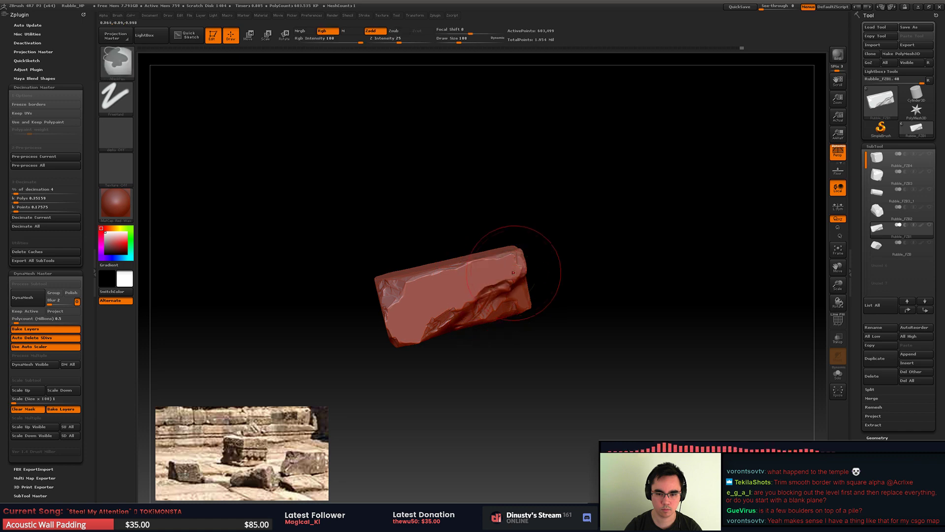
mouse_move(461, 287)
right_mouse_down()
mouse_move(469, 226)
mouse_move(532, 249)
mouse_move(533, 204)
right_mouse_up()
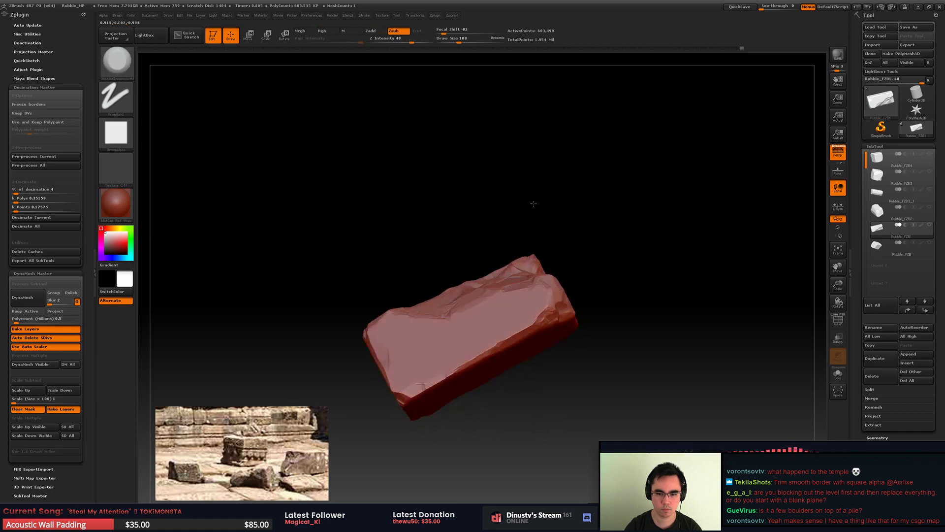
left_click_drag(533, 204, 527, 237, "shift")
key("ctrl+s")
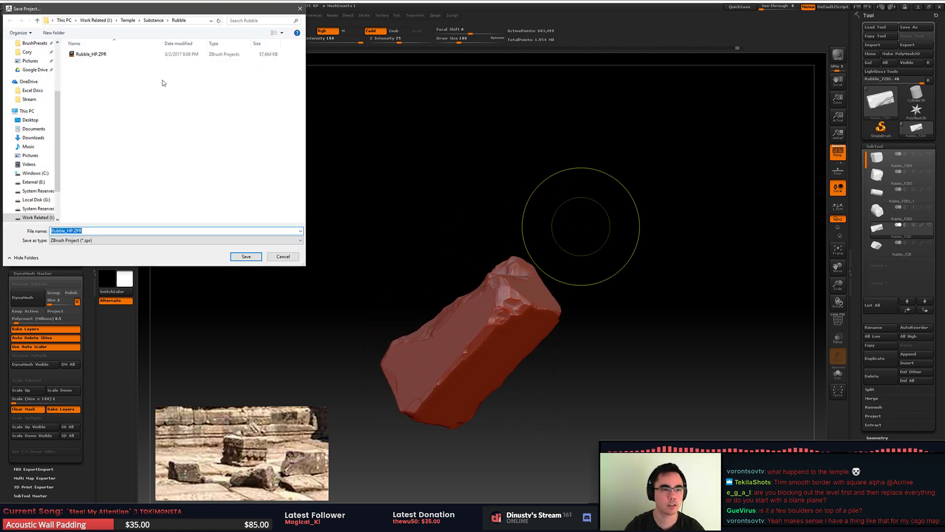
key("Return")
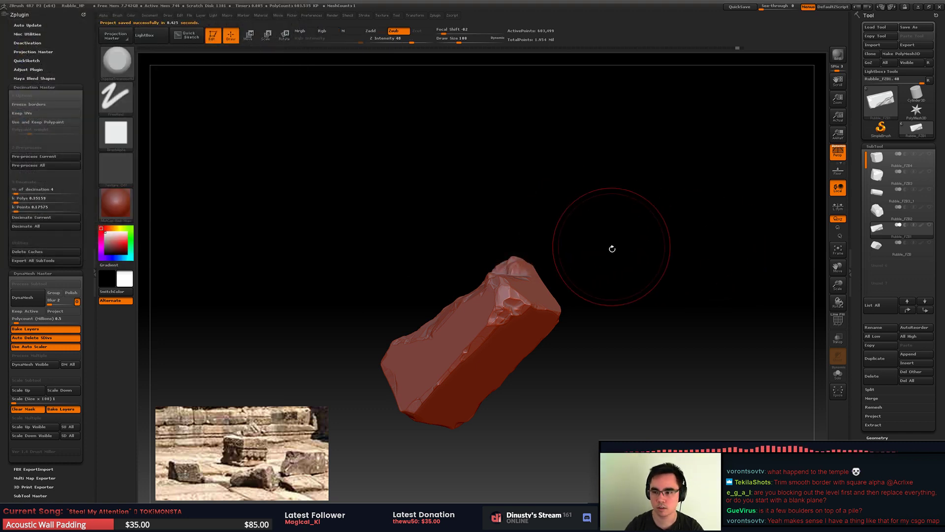
Step: Review the Rubble subtools one after another, ending on the Rubble_FZB1 stone with the broken edge
left_click_drag(612, 249, 666, 268)
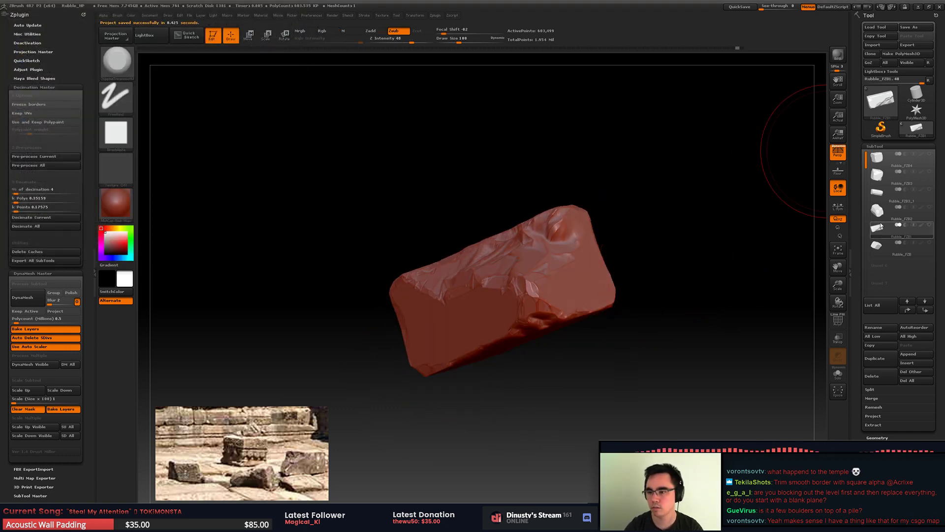
key("f")
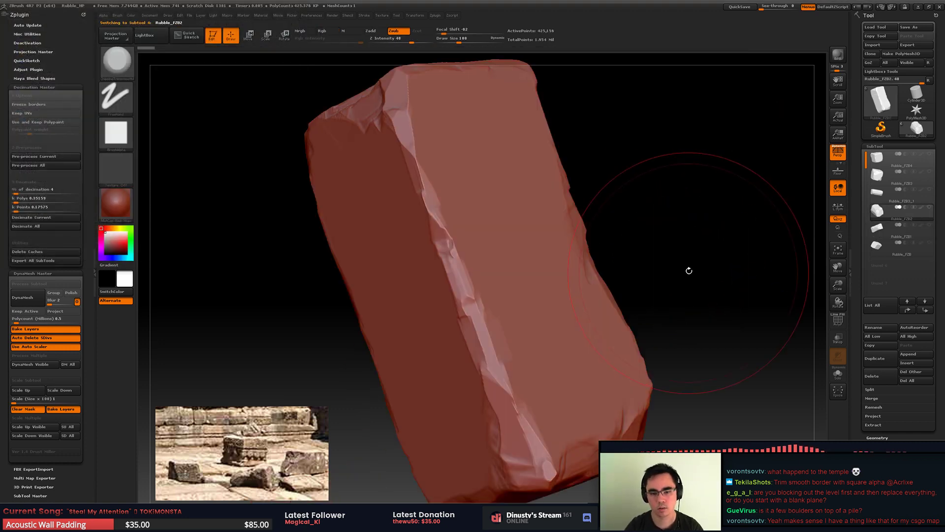
mouse_move(712, 252)
left_mouse_down("alt")
mouse_move(618, 239)
mouse_move(669, 238)
left_mouse_up("alt")
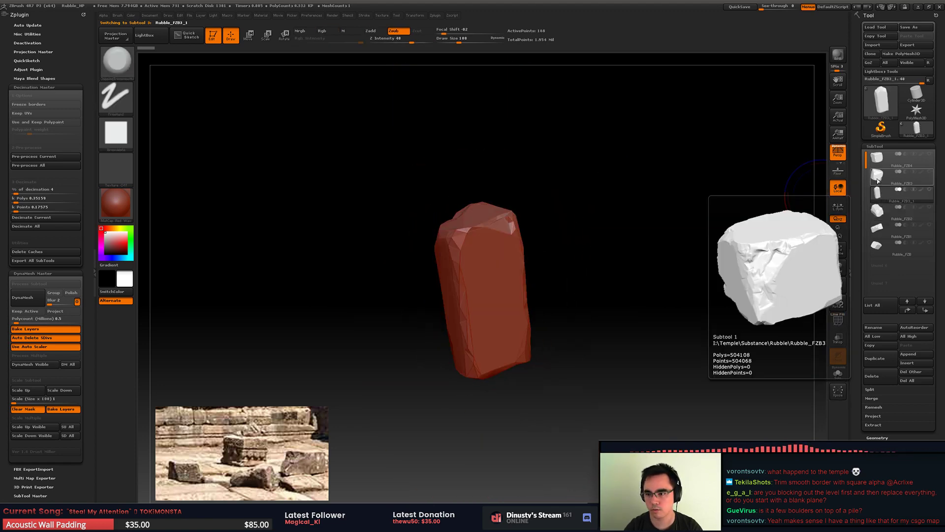
left_click(878, 175)
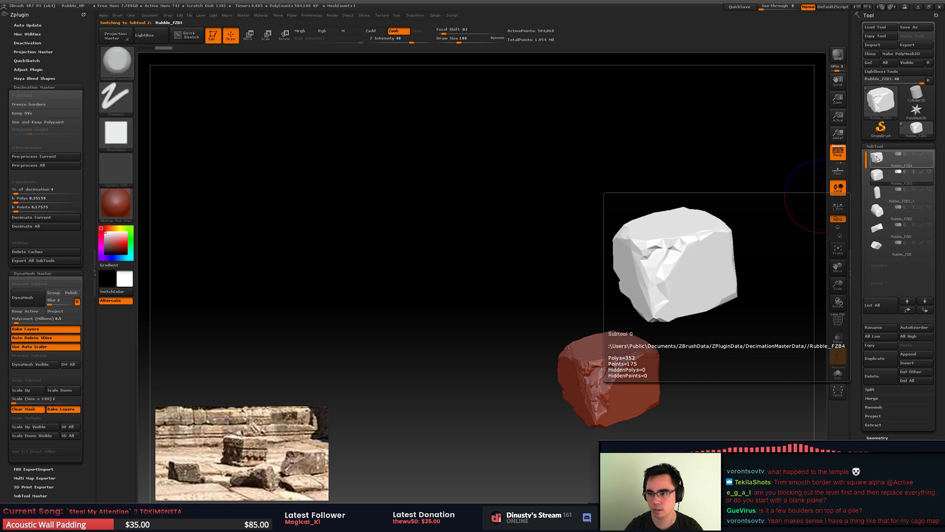
left_click(882, 159)
left_click(879, 210)
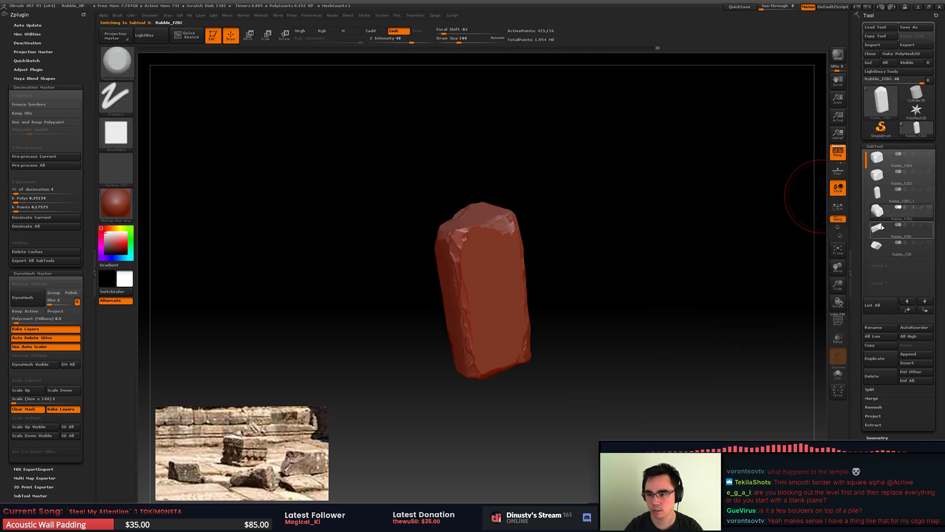
left_click(881, 228)
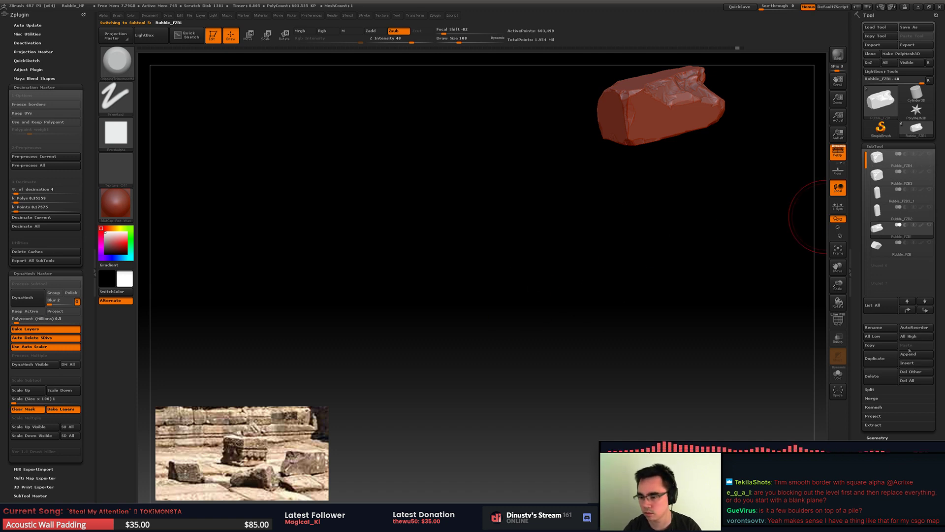
Step: Duplicate the Rubble_FZB1 stone and remesh the copy with DynaMesh at blur 0
left_click(887, 357)
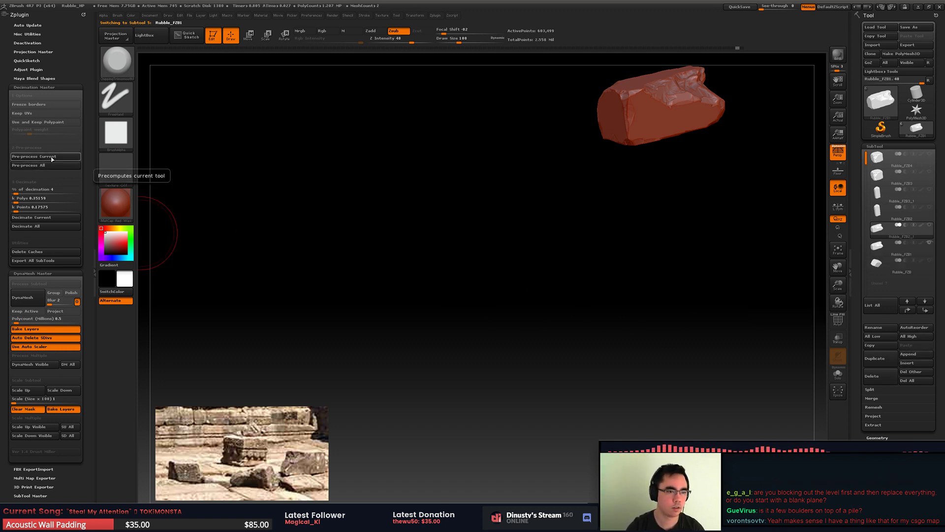
left_click_drag(50, 304, 37, 303)
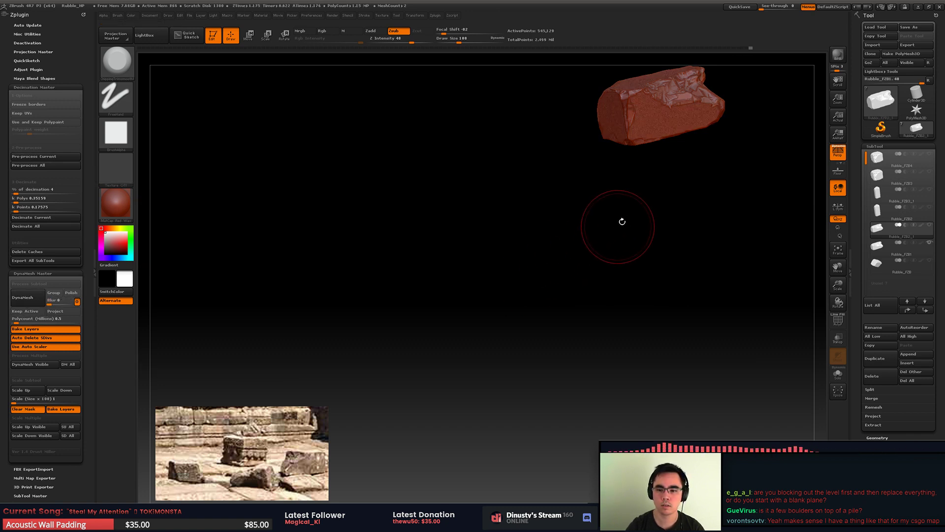
left_click_drag(621, 220, 612, 258)
key("f")
key("shift+f")
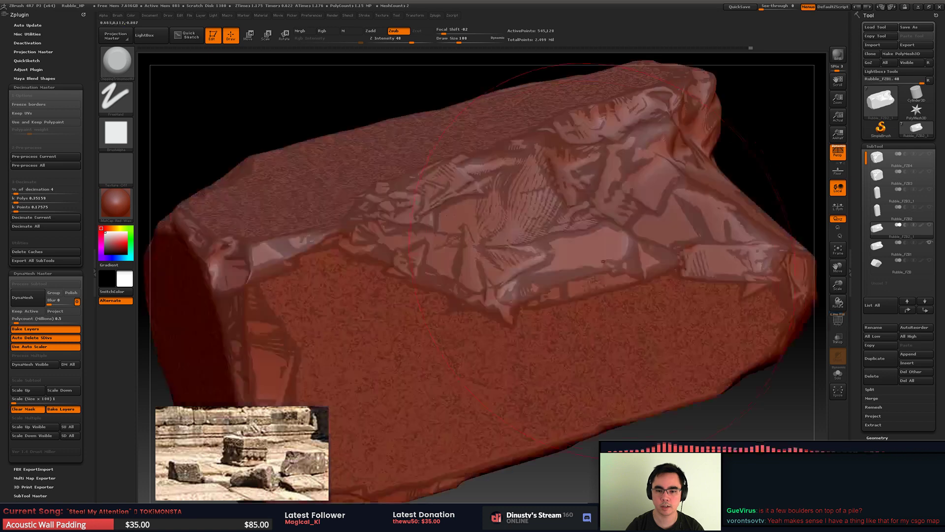
Step: Compare the remeshed copy with the original Rubble_FZB1 stone, checking both with the polyframe display
left_click_drag(783, 163, 788, 275, "alt")
left_click(925, 244)
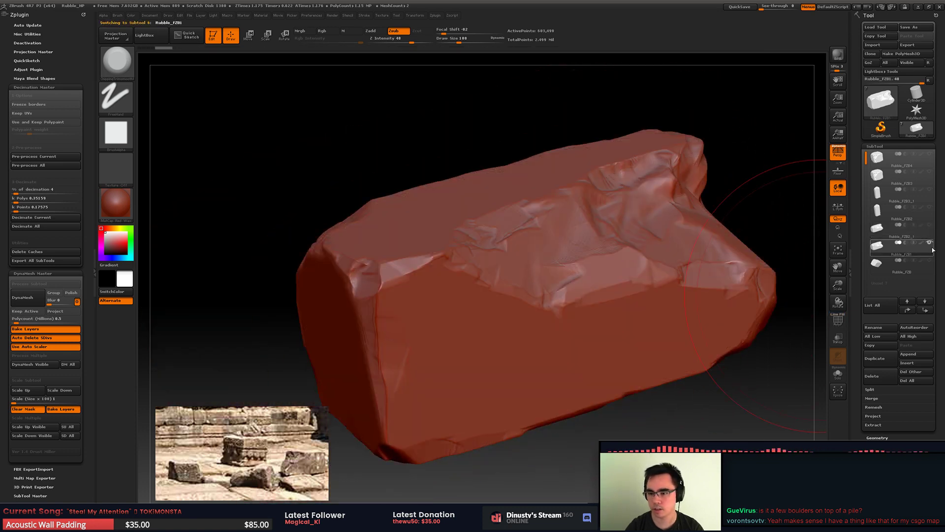
key("shift+f")
left_click(880, 229)
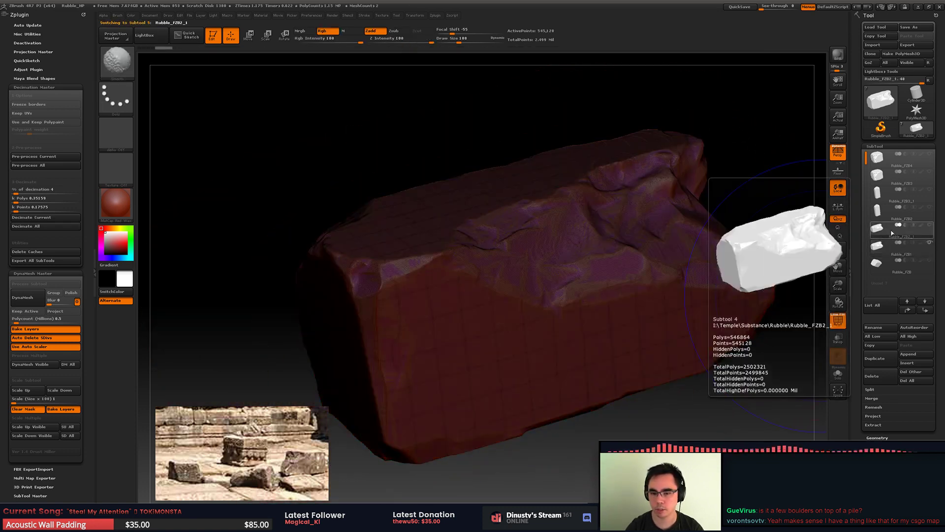
key("shift+f")
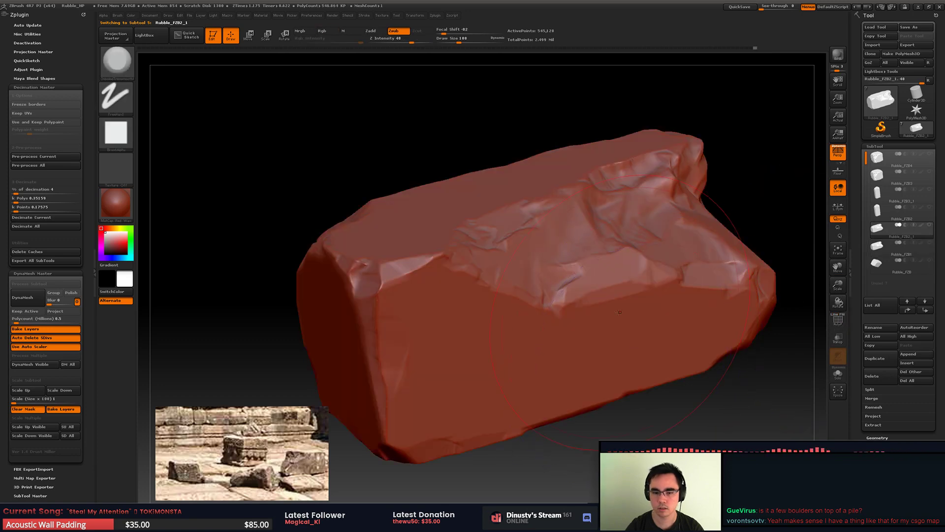
Step: Pre-process the Rubble_FZB1 copy in Decimation Master and decimate it to 4 percent, repeating both operations on the reduced mesh
left_click_drag(783, 345, 738, 352)
left_click(56, 158)
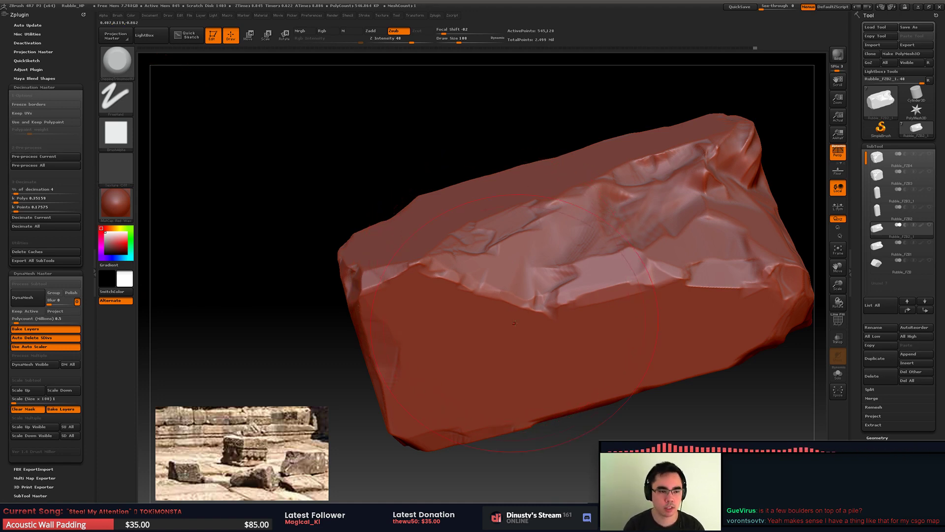
mouse_move(544, 278)
right_mouse_down()
mouse_move(482, 247)
mouse_move(481, 290)
right_mouse_up()
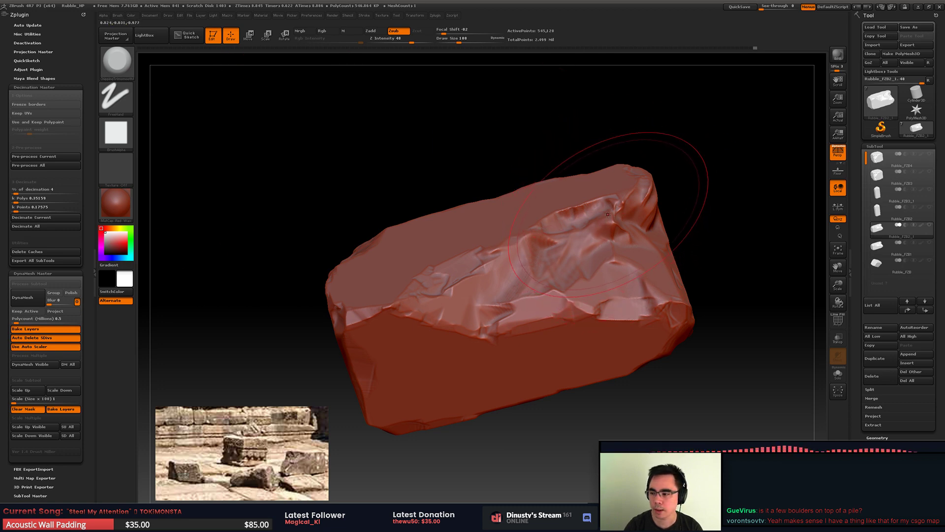
left_click(48, 218)
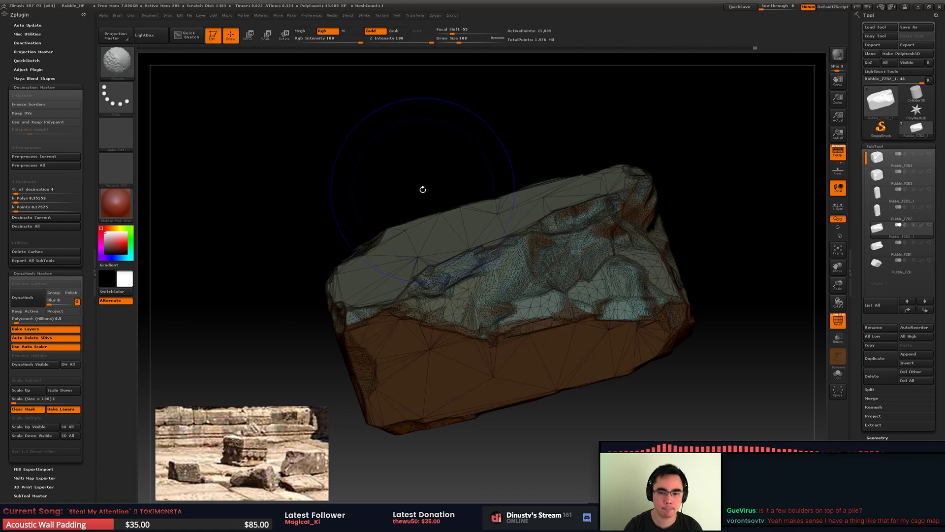
left_click(25, 166)
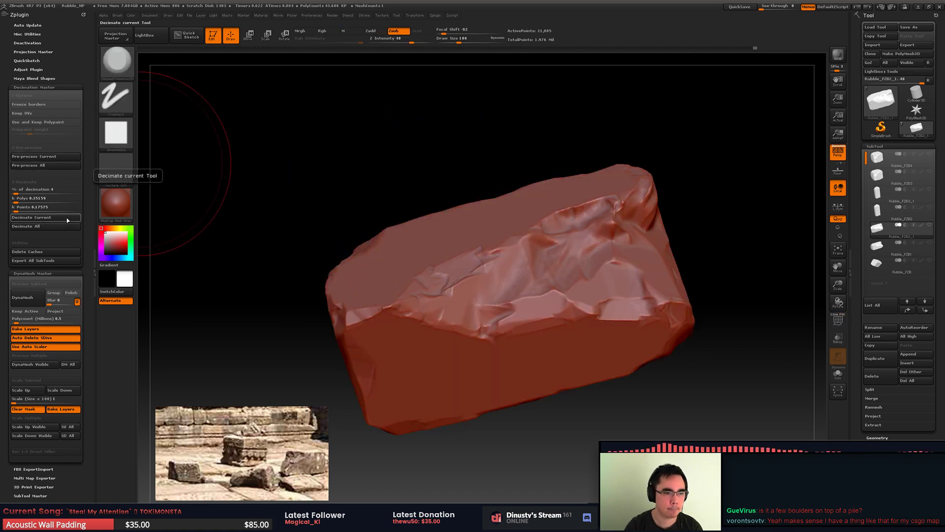
left_click(68, 218)
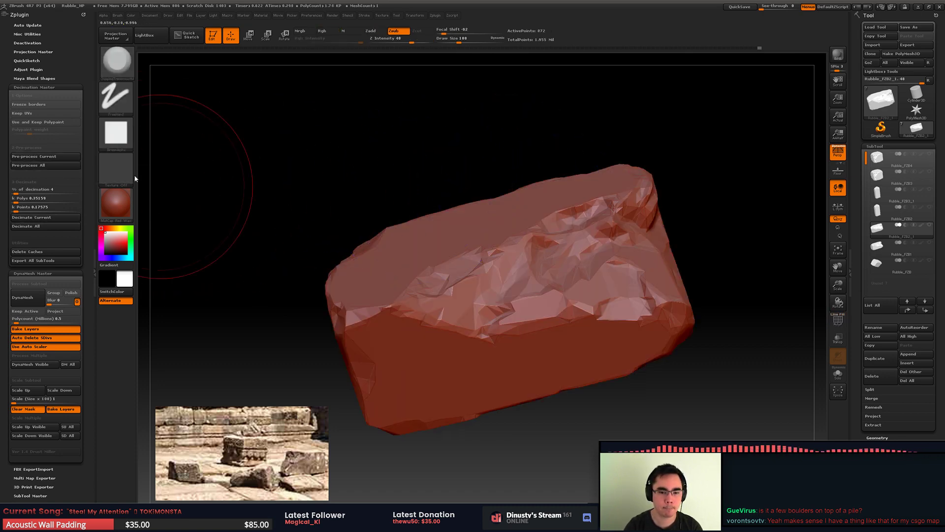
Step: Pre-process the reduced Rubble_FZB1 copy again and decimate it, trying 7 percent and settling on about 9.2 percent
left_click(38, 158)
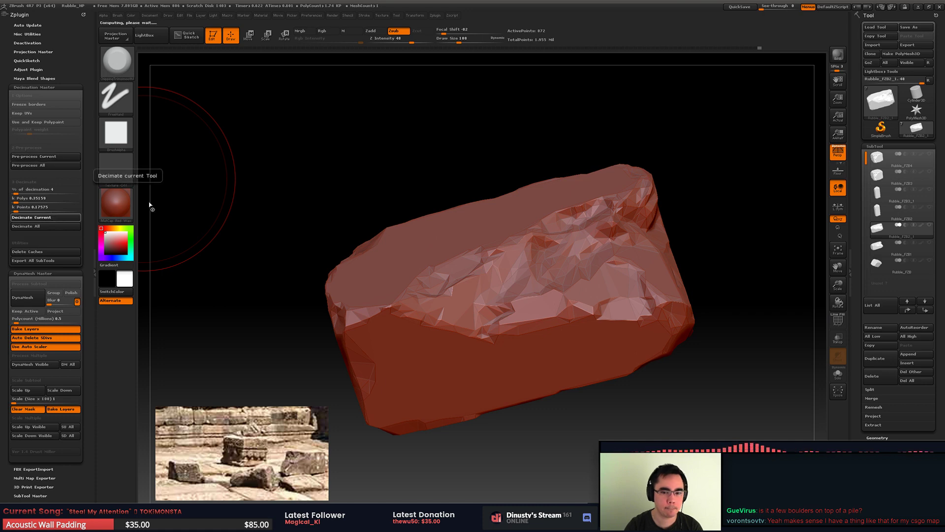
left_click(19, 192)
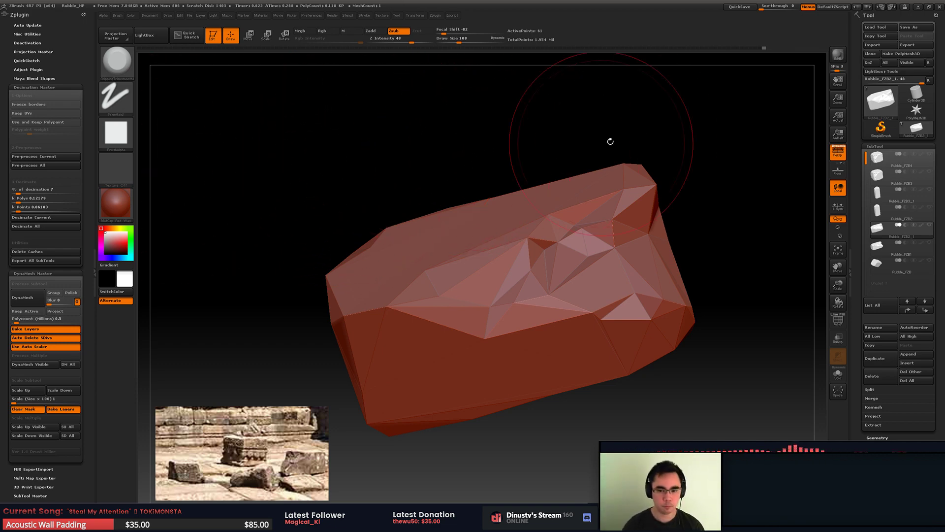
left_click(29, 218)
key("shift+f")
left_click_drag(488, 164, 418, 163, "alt")
left_click_drag(14, 191, 18, 191)
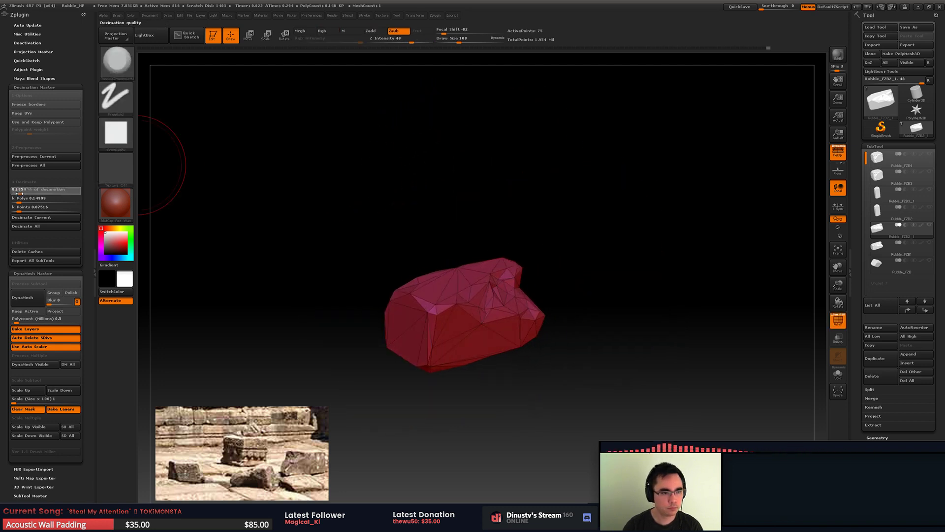
left_click(32, 217)
left_click_drag(422, 220, 381, 229)
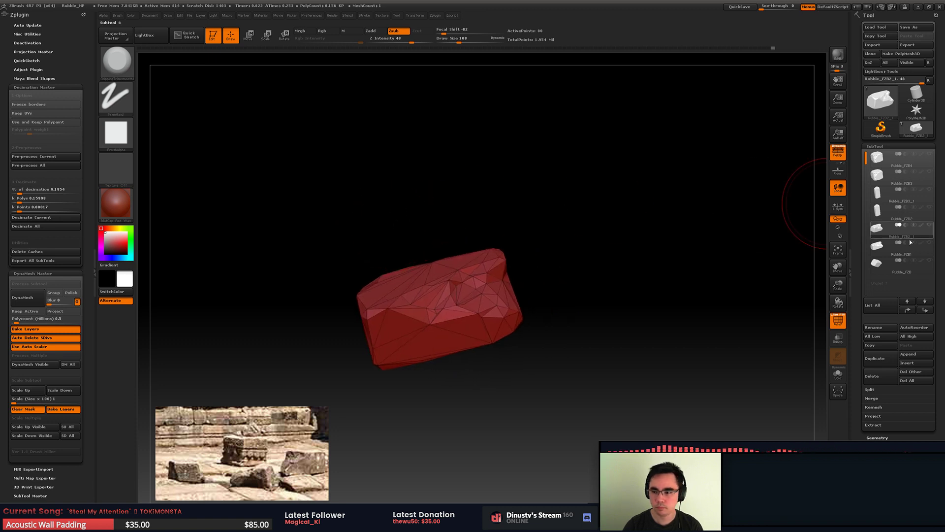
Step: Switch to the Rubble_FZB subtool, frame it, and reduce the brush draw size to 24
left_click(876, 265)
mouse_move(655, 361)
left_mouse_down()
mouse_move(672, 329)
mouse_move(728, 333)
mouse_move(555, 333)
left_mouse_up()
key("f")
key("f")
key("f")
key("space")
left_click_drag(638, 327, 627, 327)
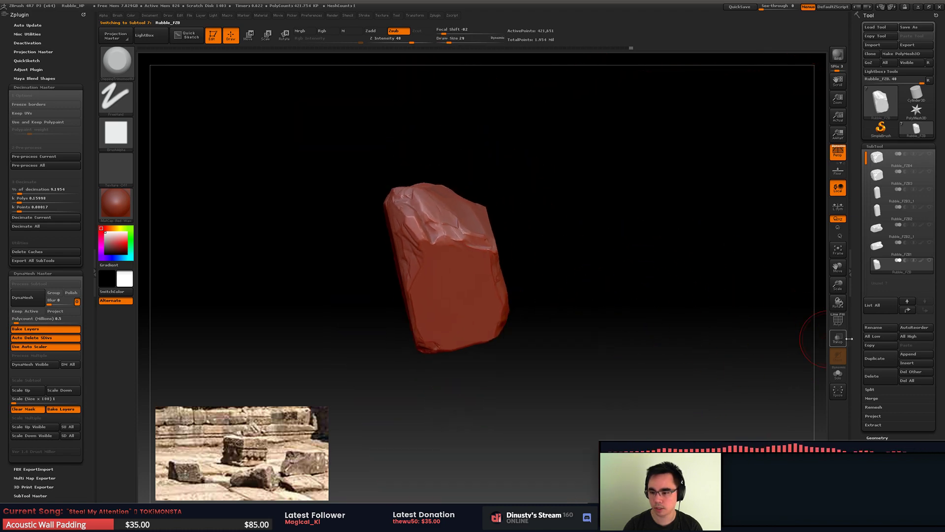
Step: Duplicate the Rubble_FZB stone and remesh the copy with DynaMesh
mouse_move(772, 335)
left_mouse_down()
mouse_move(738, 331)
mouse_move(724, 315)
left_mouse_up()
key("shift+f")
key("shift+f")
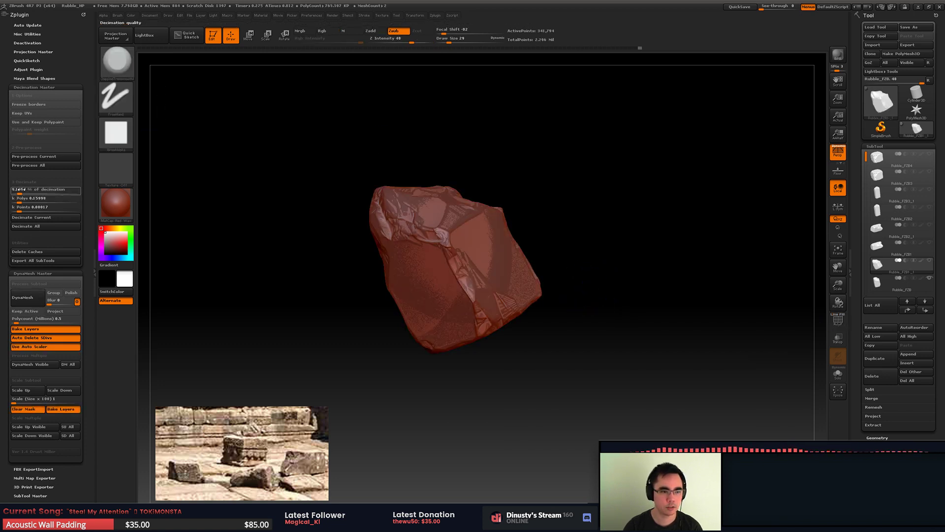
Step: Pre-process and decimate the Rubble_FZB copy at about 9.2 percent, and check its wireframe
left_click(38, 156)
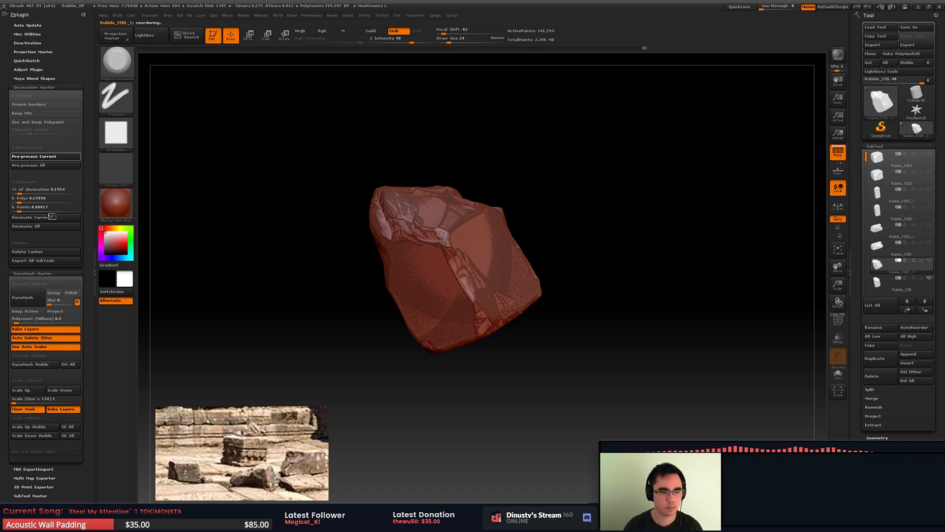
key("shift+f")
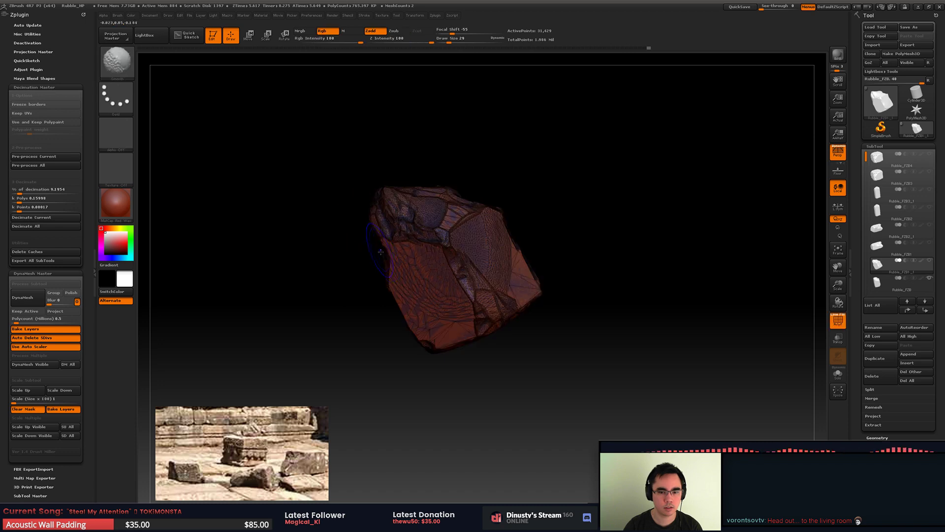
left_click(932, 279)
mouse_move(606, 237)
left_mouse_down()
mouse_move(549, 209)
mouse_move(537, 227)
mouse_move(630, 241)
mouse_move(620, 243)
left_mouse_up()
left_click_drag(686, 239, 675, 238)
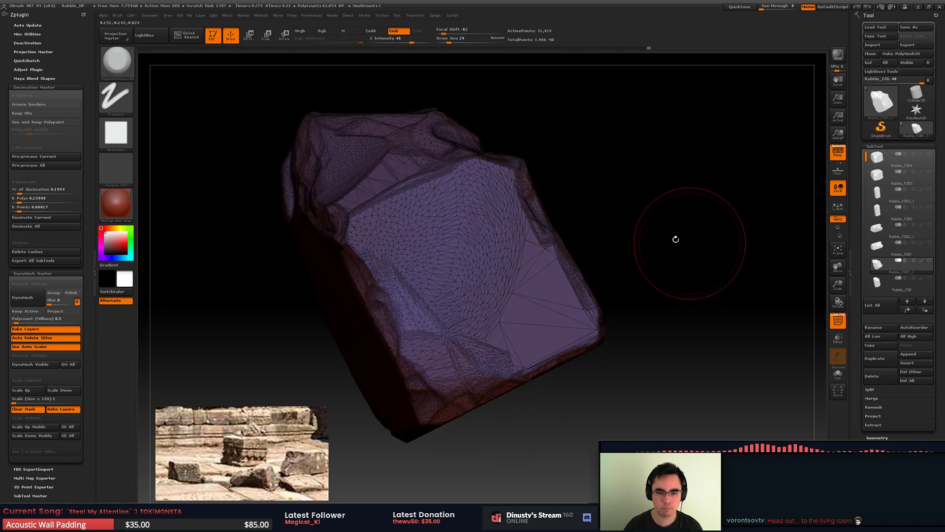
Step: Pre-process the Rubble_FZB copy a second time and decimate it further, ending at 1 percent
left_click(51, 157)
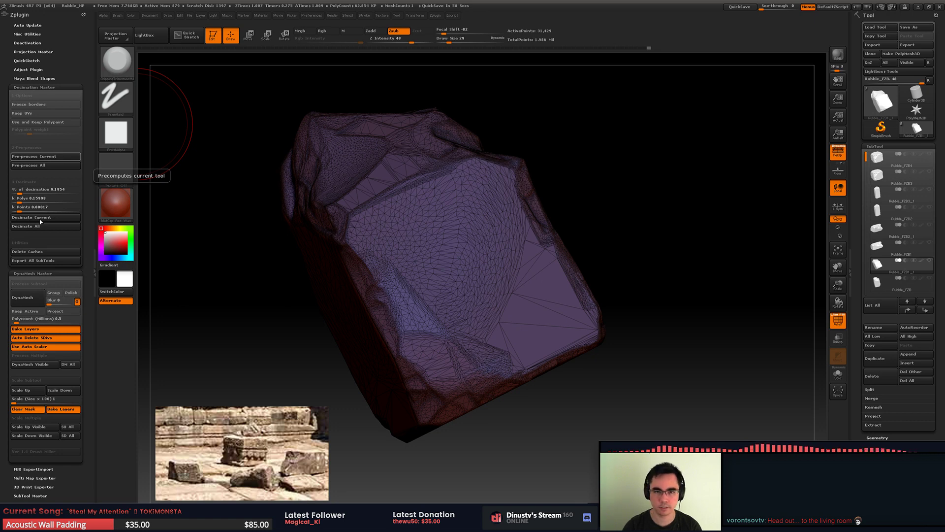
left_click(40, 219)
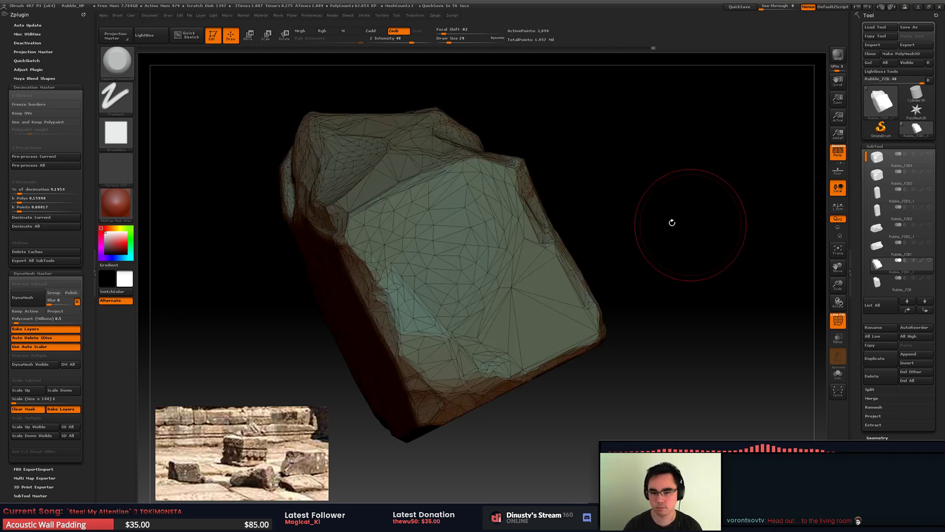
left_click_drag(672, 265, 643, 257, "alt")
left_click_drag(643, 257, 643, 210)
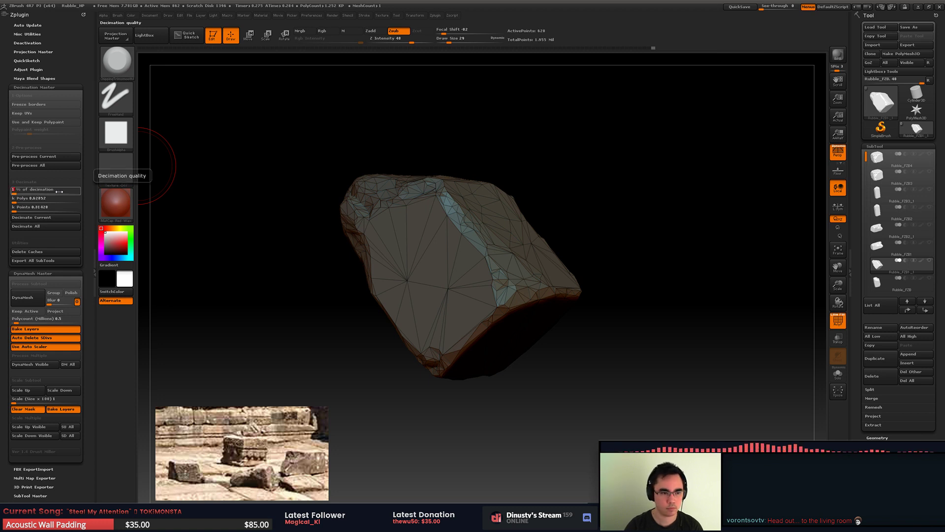
left_click(46, 218)
left_click_drag(520, 151, 614, 226)
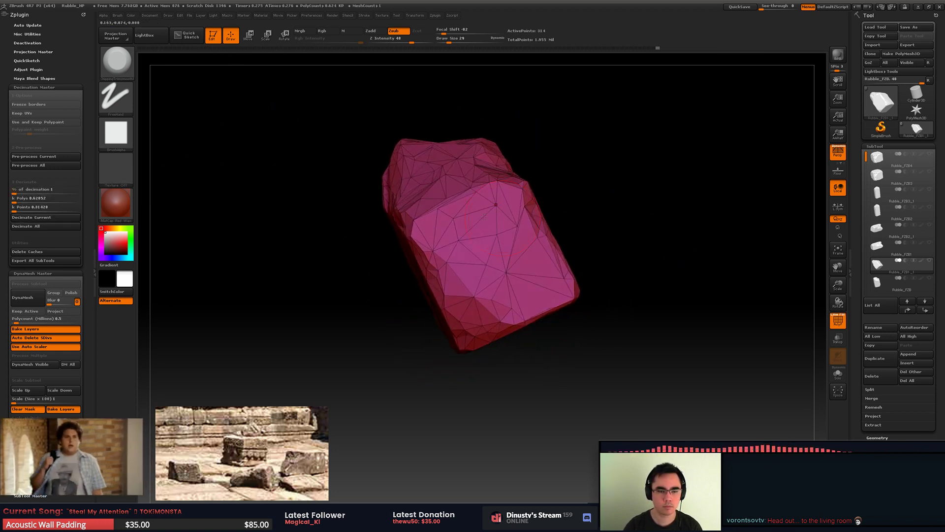
Step: Pre-process the low-poly Rubble_FZB copy once more, decimate it to 50 percent, and check its shape from another side
right_click(467, 295)
left_click_drag(518, 222, 511, 233, "shift")
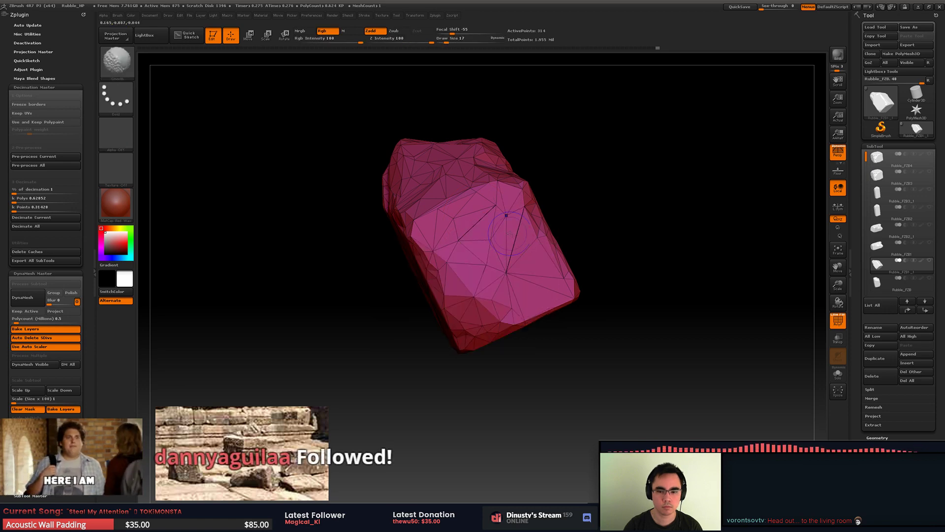
left_click_drag(667, 253, 643, 244)
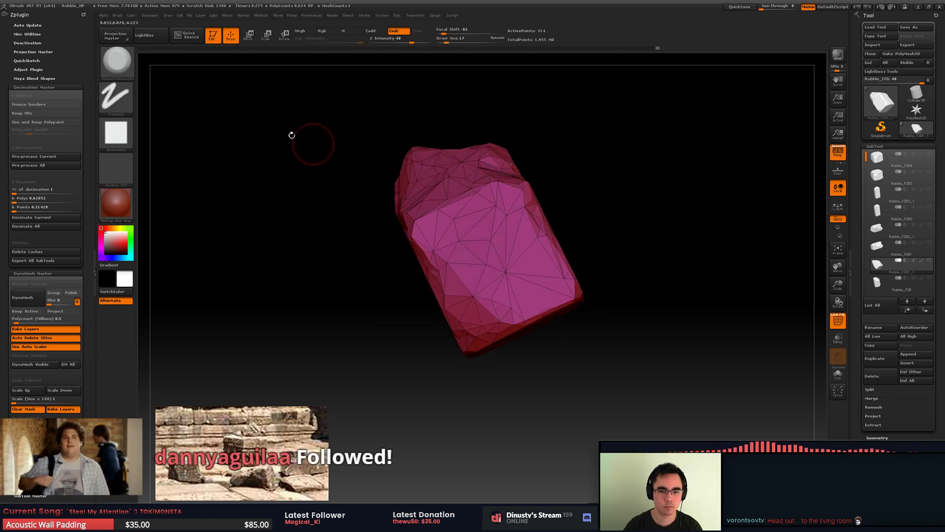
left_click(45, 157)
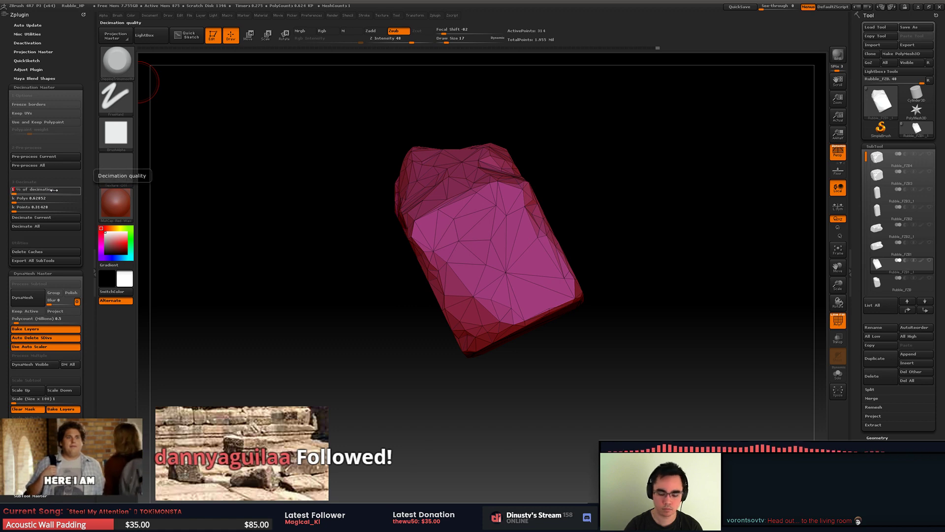
type("50")
key("Return")
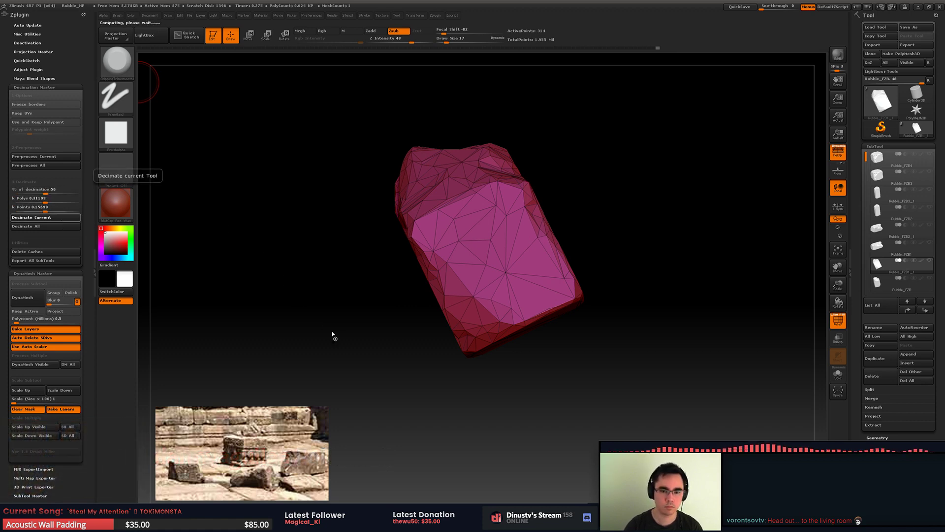
left_click_drag(340, 336, 433, 352)
left_click(901, 249)
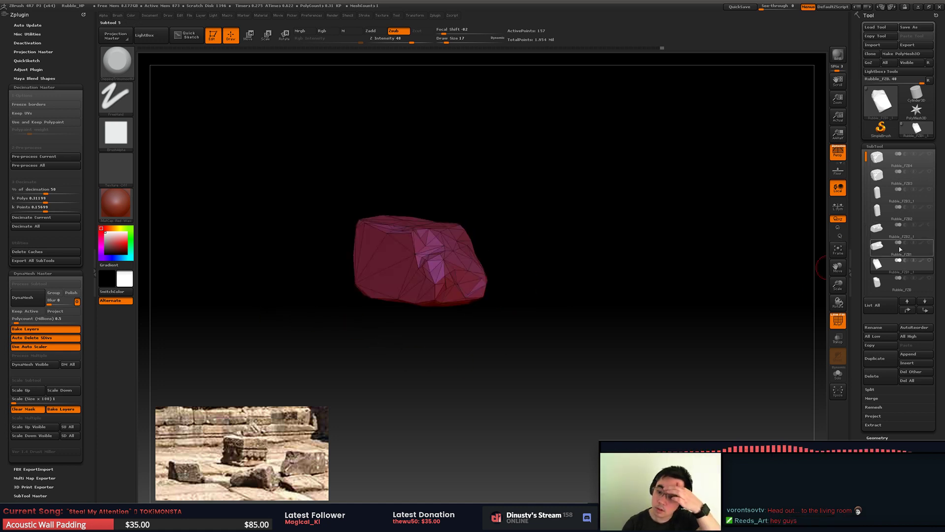
Step: Save the project as Rubble_HP.ZPR, overwriting the existing file, and look over the low-poly stone
key("ctrl+s")
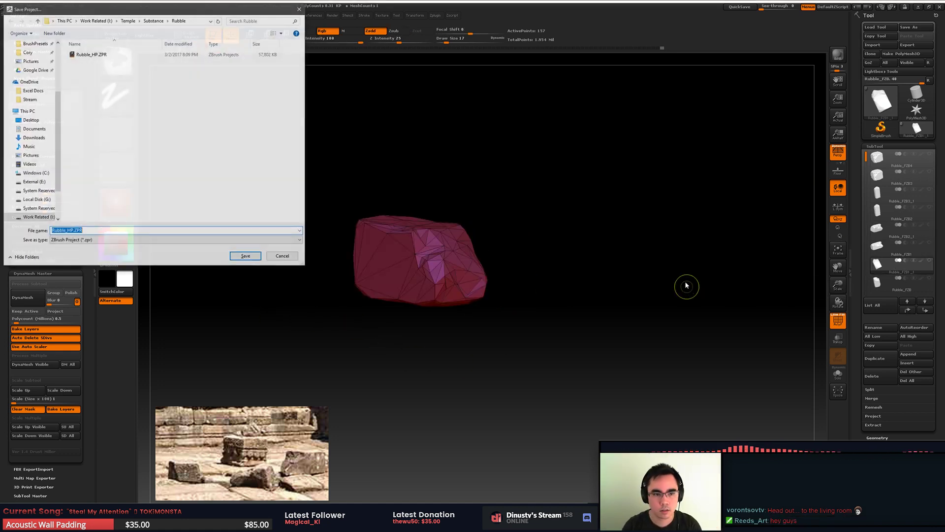
key("Return")
left_click(490, 261)
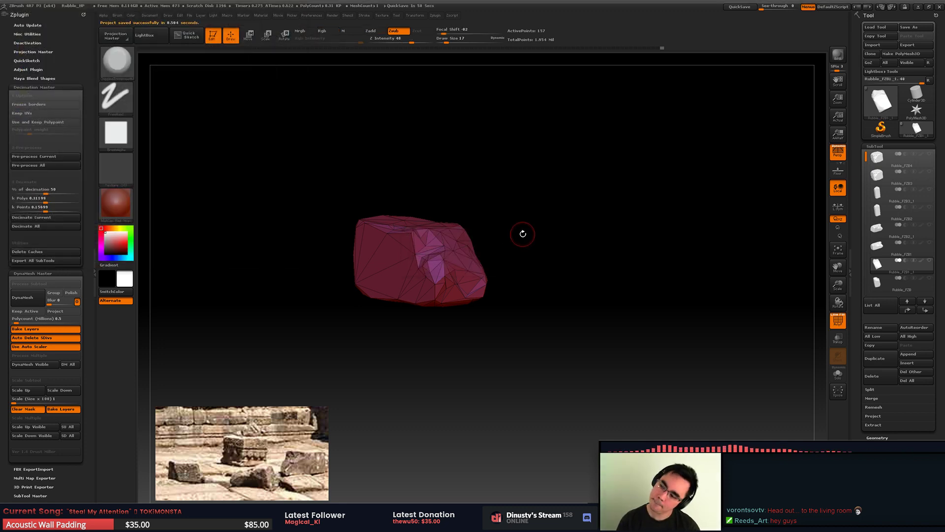
left_click_drag(603, 239, 642, 225)
mouse_move(645, 243)
left_mouse_down()
mouse_move(645, 259)
mouse_move(656, 240)
left_mouse_up()
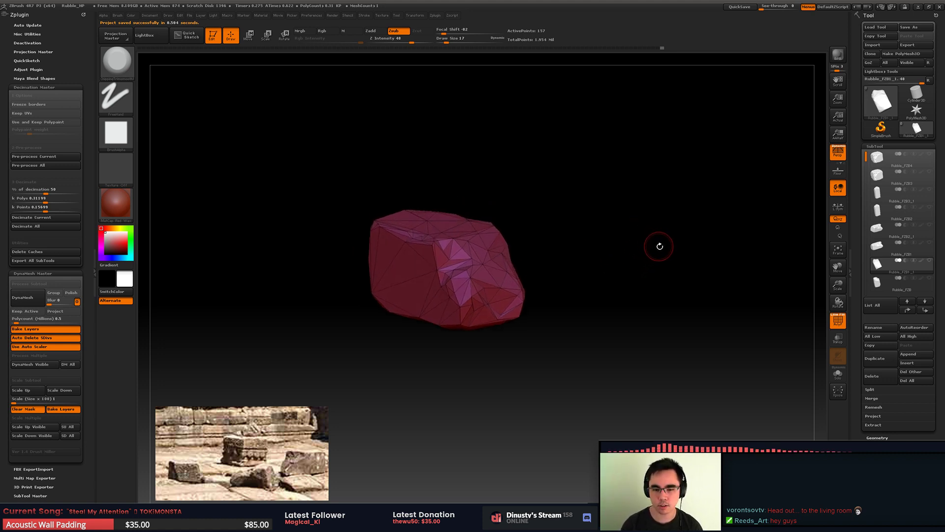
Step: Switch to the high-poly Rubble_FZB3 stone and frame one of its flat faces
left_click(886, 282)
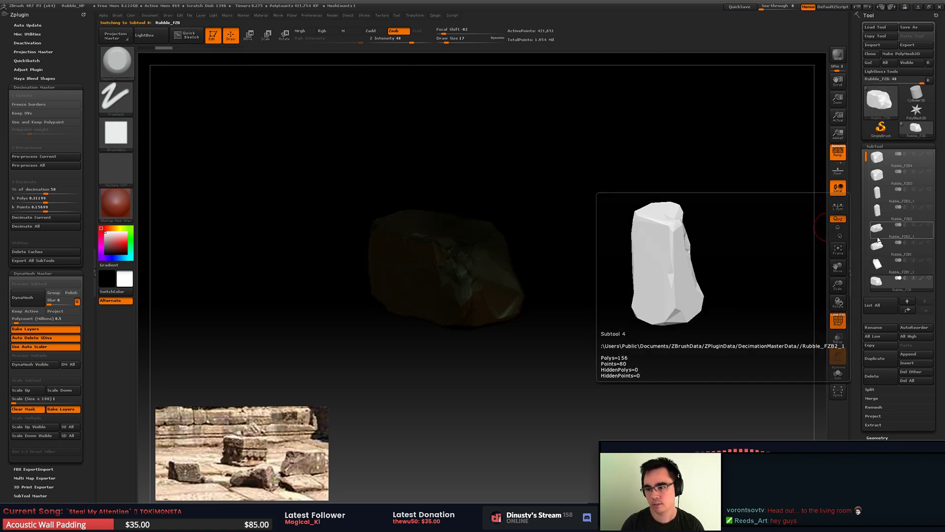
left_click(887, 176)
left_click_drag(741, 219, 659, 246)
key("f")
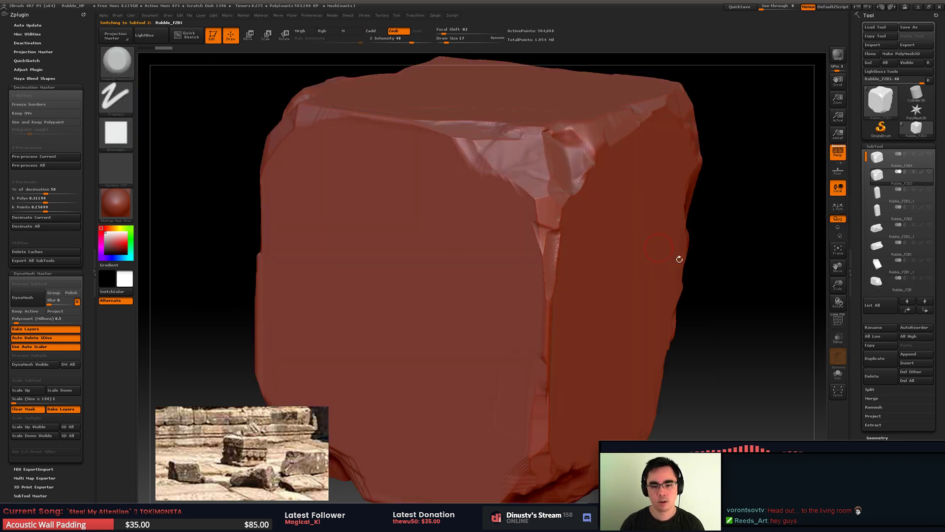
left_click_drag(745, 306, 619, 261, "alt")
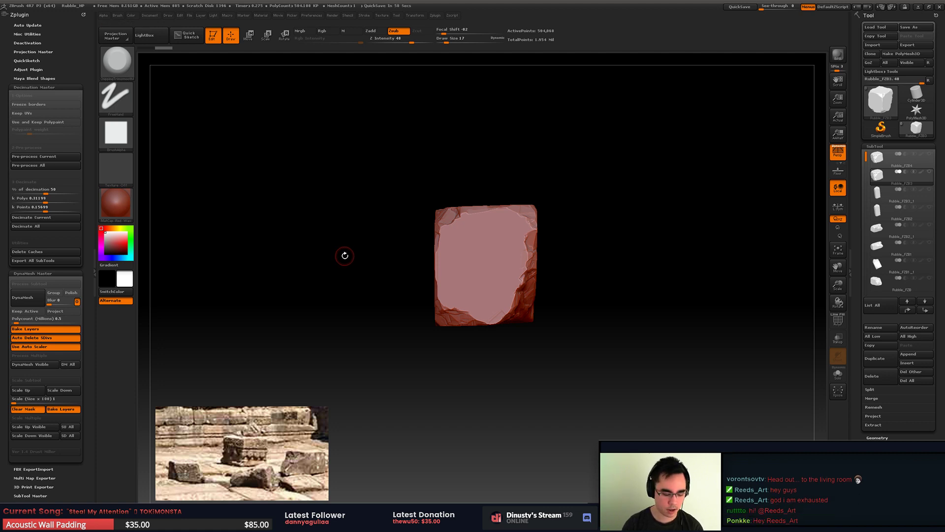
Step: With the Orb_Curve brush, carve a straight horizontal groove and a row of small round dents across the lower part of Rubble_FZB3's face
key("b")
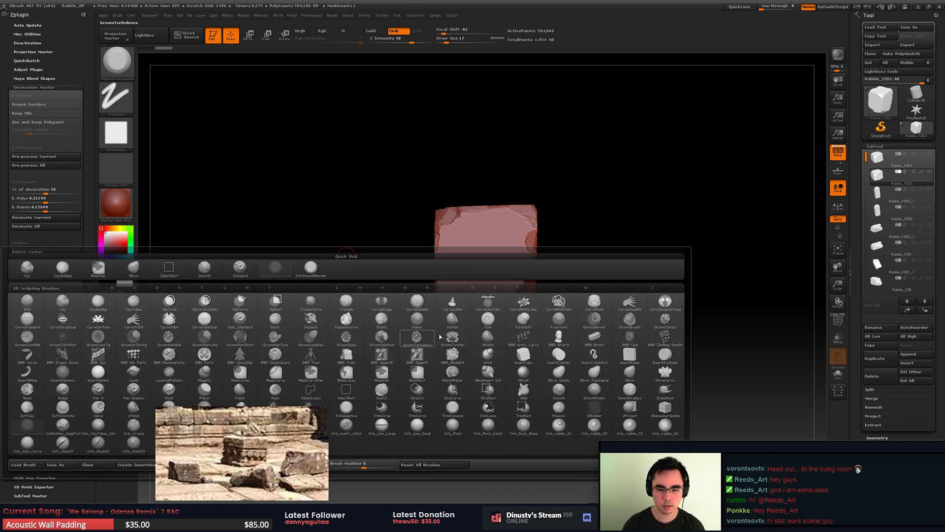
left_click(495, 321)
key("b")
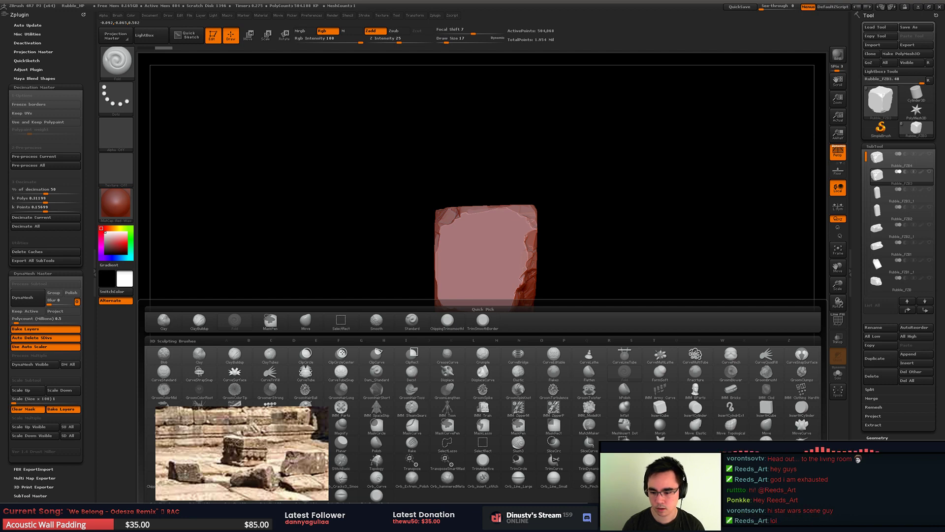
left_click(390, 484)
key("f")
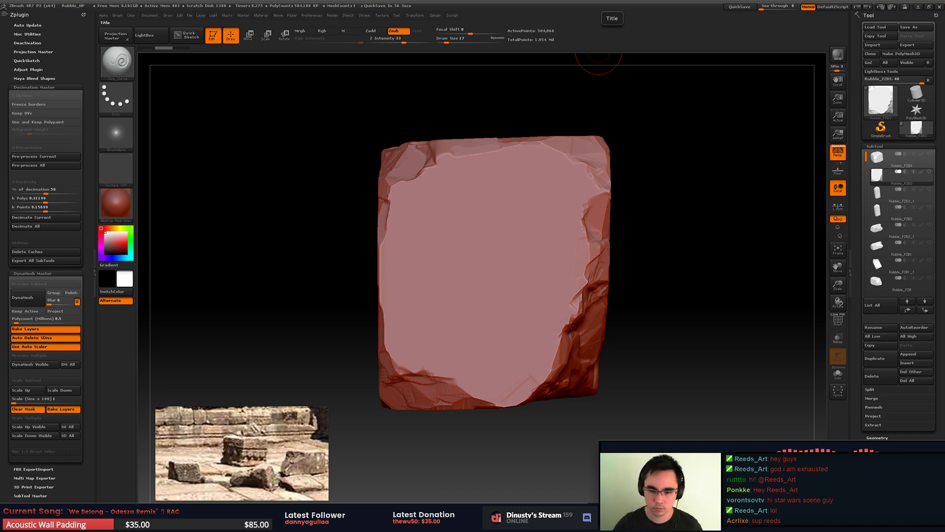
left_click_drag(653, 253, 503, 212, "alt")
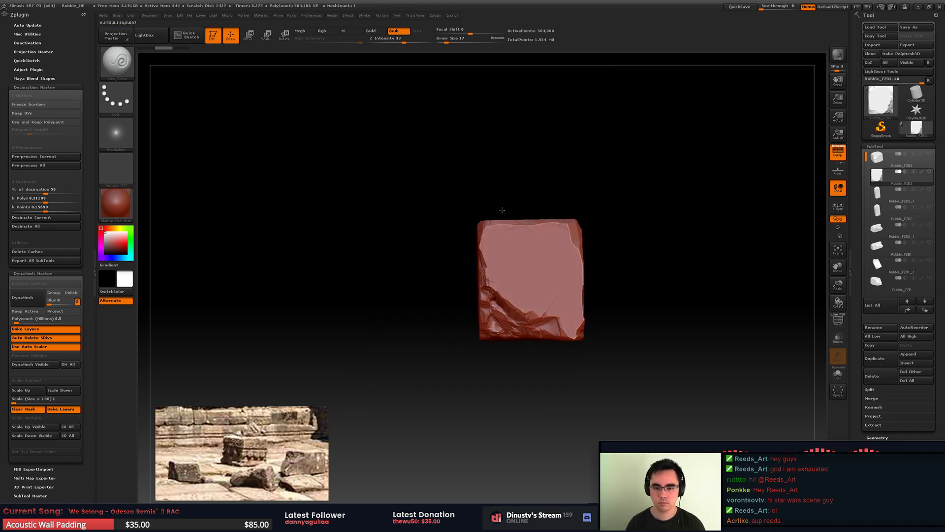
mouse_move(498, 222)
right_mouse_down("ctrl")
mouse_move(537, 253)
mouse_move(458, 219)
mouse_move(379, 224)
mouse_move(507, 236)
right_mouse_up("ctrl")
left_click_drag(508, 236, 471, 281)
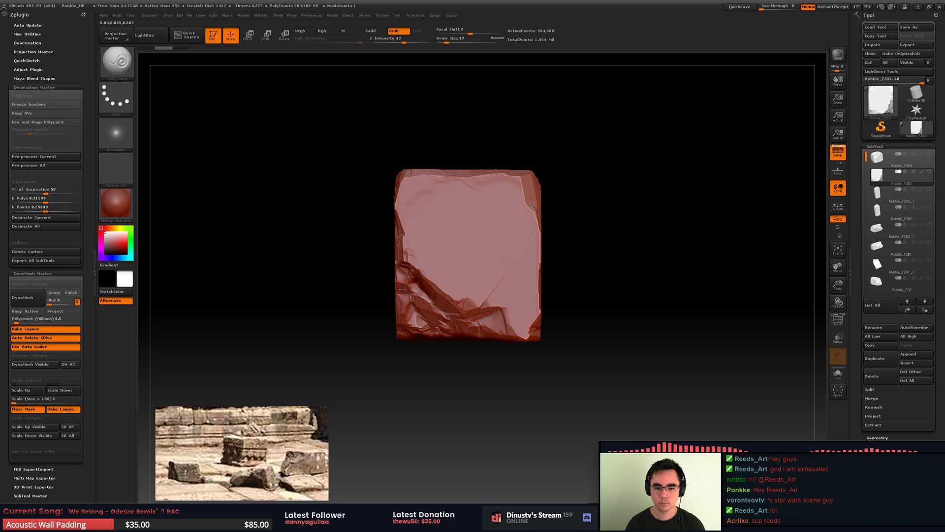
left_click_drag(438, 286, 520, 289)
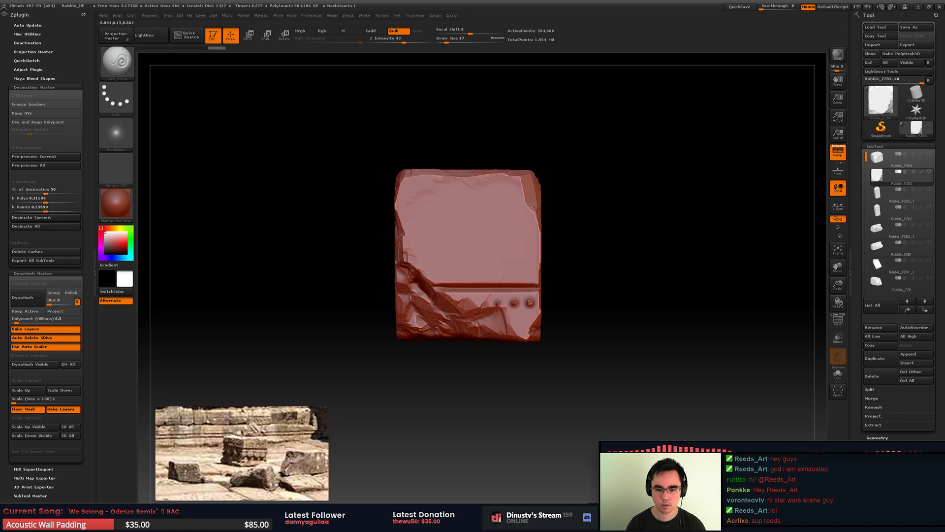
Step: Chip the upper edge of the lower groove and the round dents with the chipping brush so they look worn
mouse_move(515, 278)
right_mouse_down("ctrl")
mouse_move(603, 303)
mouse_move(608, 319)
right_mouse_up("ctrl")
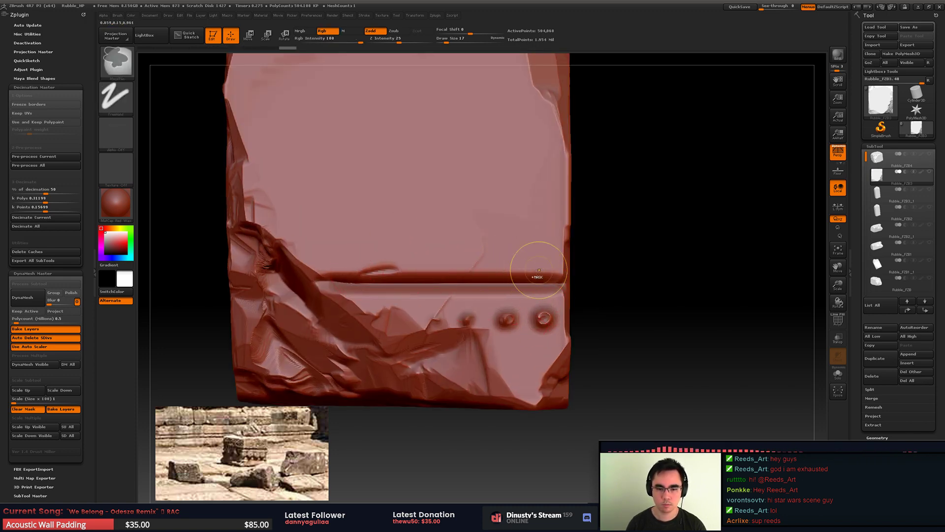
key("b")
left_click(420, 267)
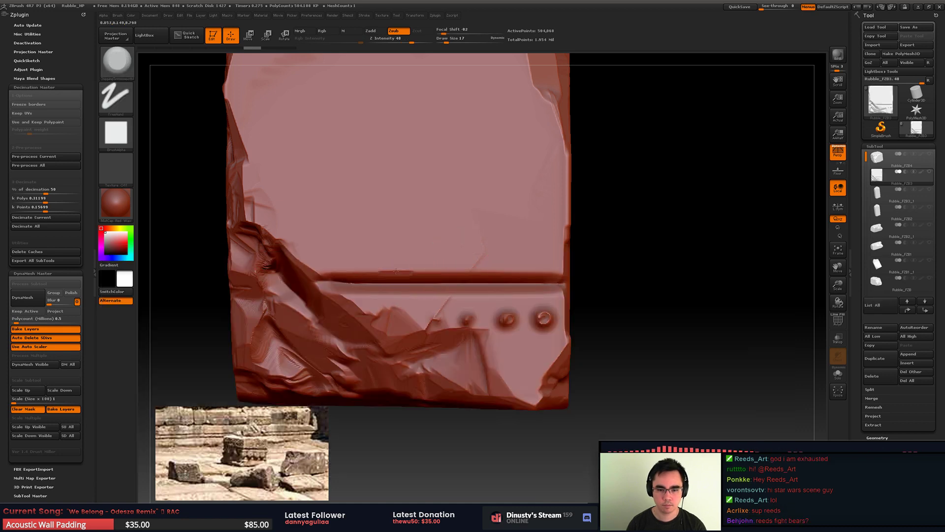
left_click_drag(472, 293, 451, 298)
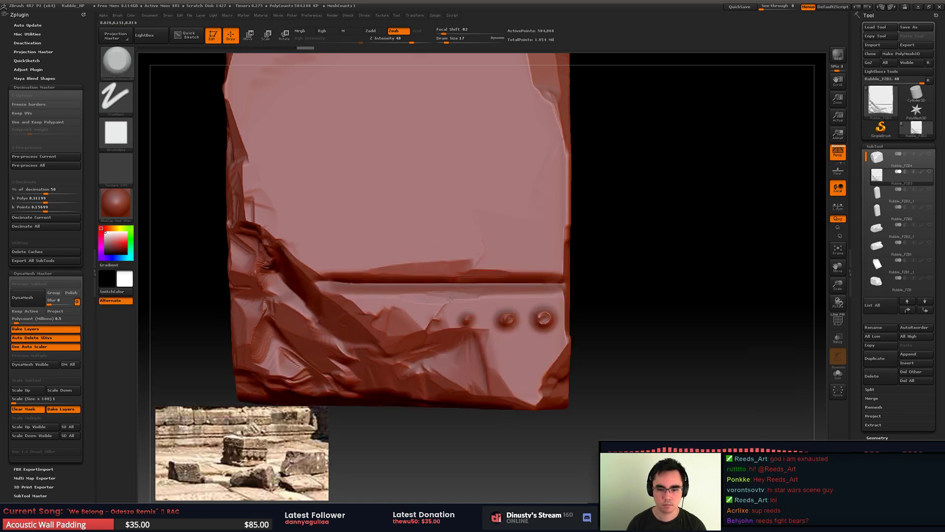
left_click_drag(507, 320, 555, 330)
left_click_drag(606, 310, 564, 309)
mouse_move(563, 313)
left_mouse_down()
mouse_move(563, 287)
mouse_move(577, 287)
mouse_move(347, 276)
mouse_move(319, 262)
mouse_move(341, 242)
left_mouse_up()
mouse_move(409, 239)
right_mouse_down("ctrl")
mouse_move(318, 273)
mouse_move(336, 280)
mouse_move(409, 261)
right_mouse_up("ctrl")
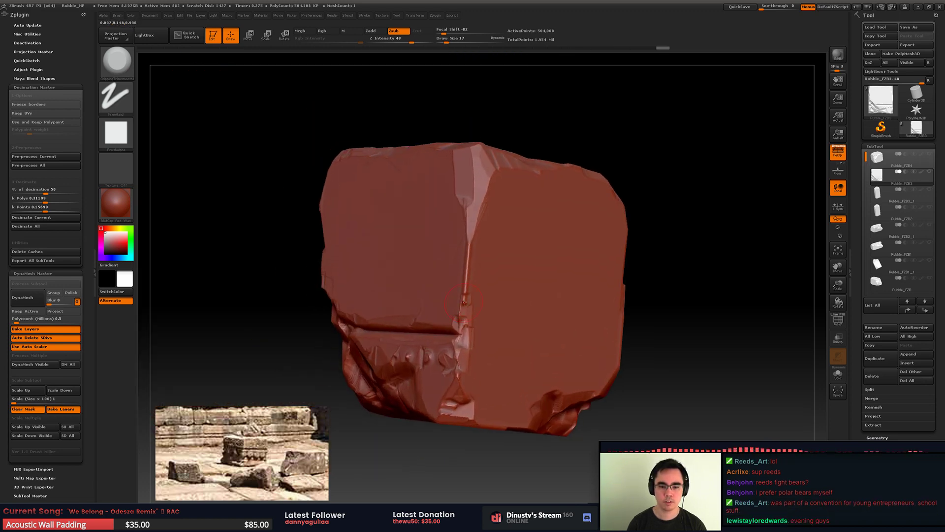
Step: Extend the lower groove around the corner onto the adjoining side with an Orb cracks brush at draw size 7
right_click_drag(532, 295, 503, 272, "alt")
right_click_drag(581, 276, 505, 278)
key("b")
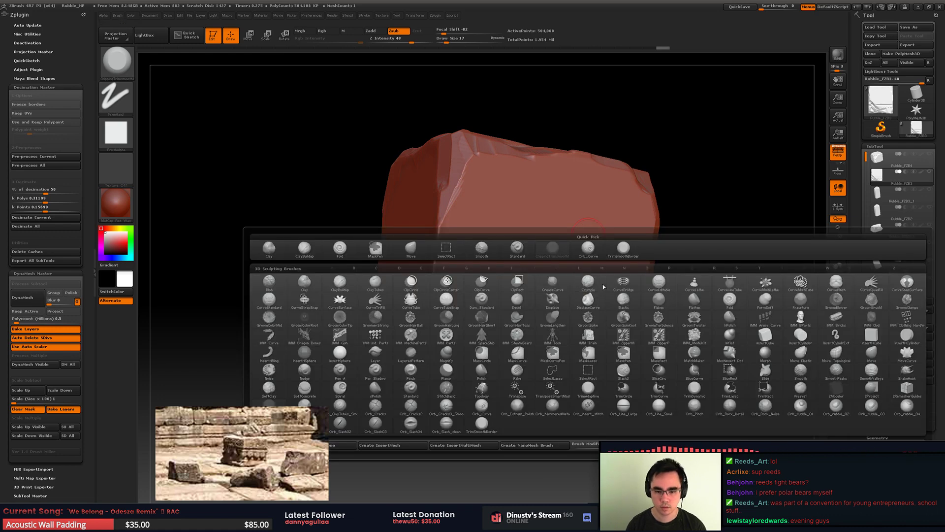
left_click(433, 415)
right_click_drag(438, 315, 529, 317)
key("space")
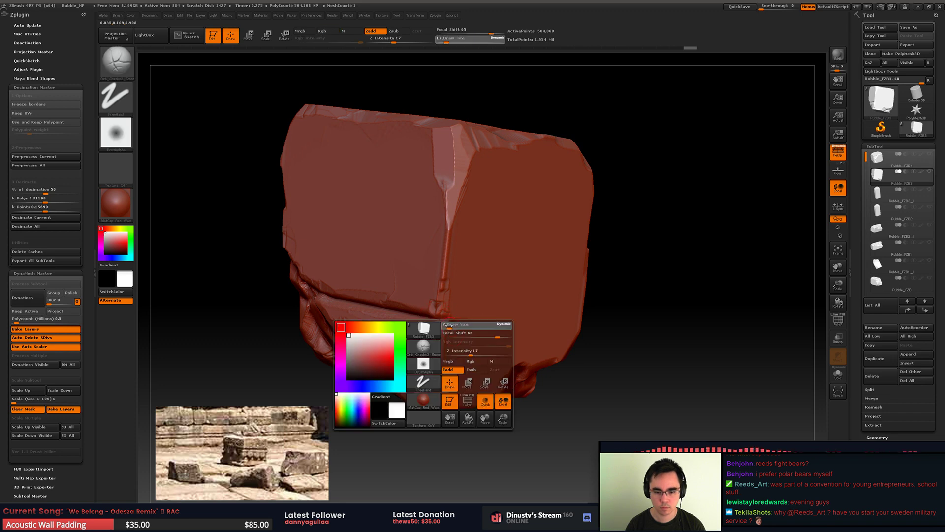
left_click(442, 325)
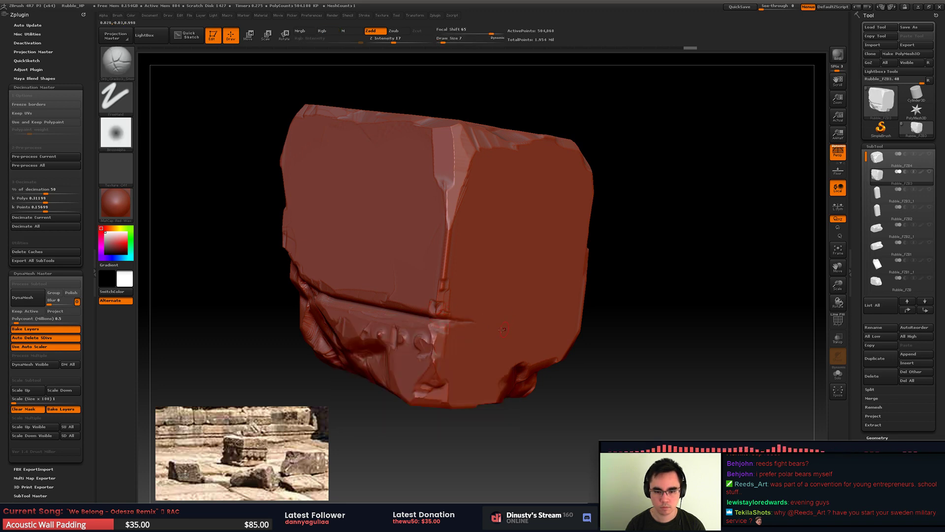
mouse_move(502, 330)
left_mouse_down()
mouse_move(410, 288)
mouse_move(421, 293)
mouse_move(423, 277)
mouse_move(465, 234)
left_mouse_up()
Step: Carve a wide horizontal groove across the upper part of the front face, using the cracks brush at a larger draw size
left_click_drag(390, 235, 589, 256)
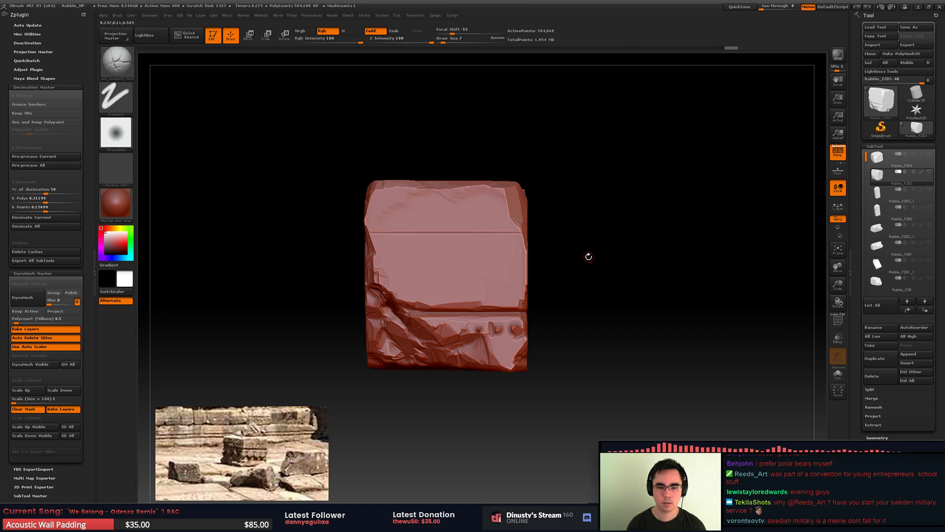
key("ctrl+z")
key("space")
left_click_drag(419, 239, 426, 238)
mouse_move(361, 231)
left_mouse_down()
mouse_move(545, 240)
mouse_move(370, 235)
left_mouse_up()
key("ctrl+z")
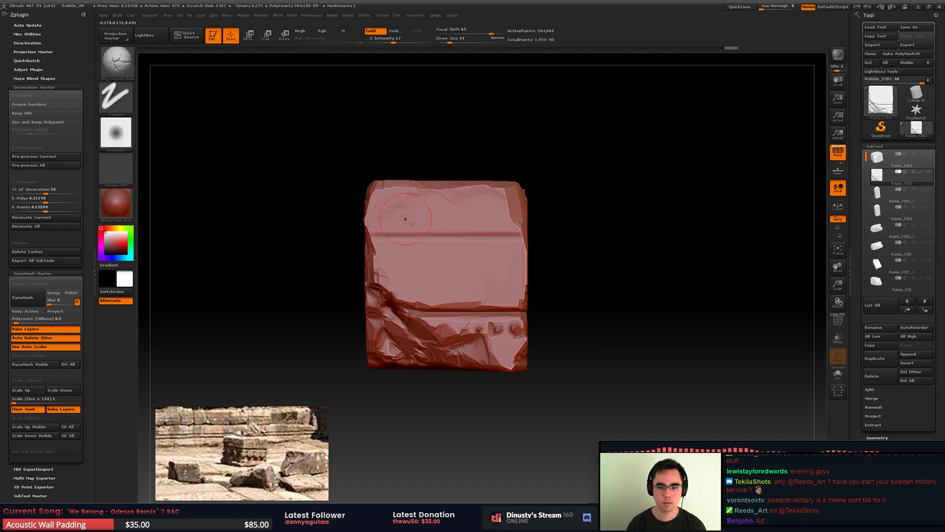
key("shift")
Step: Try the chipping brush just below the upper groove, and reduce its draw size
key("b")
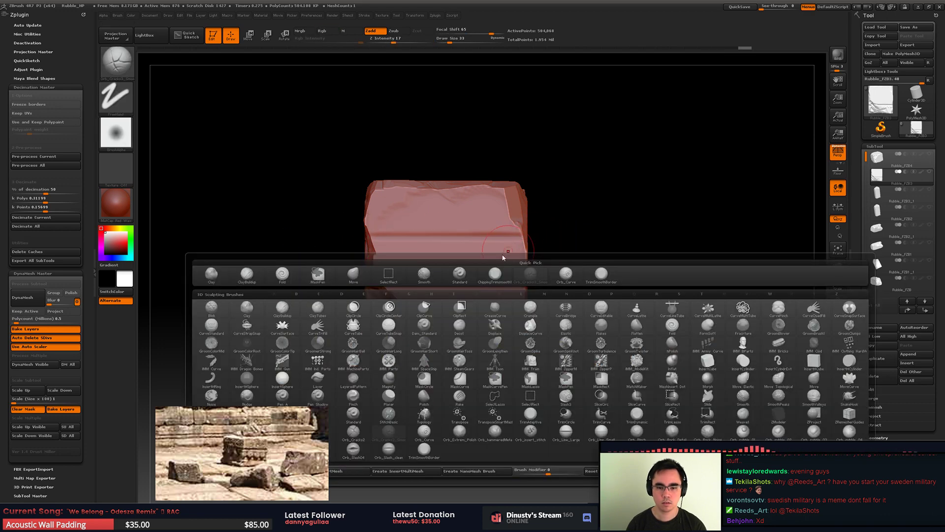
left_click(496, 278)
key("ctrl")
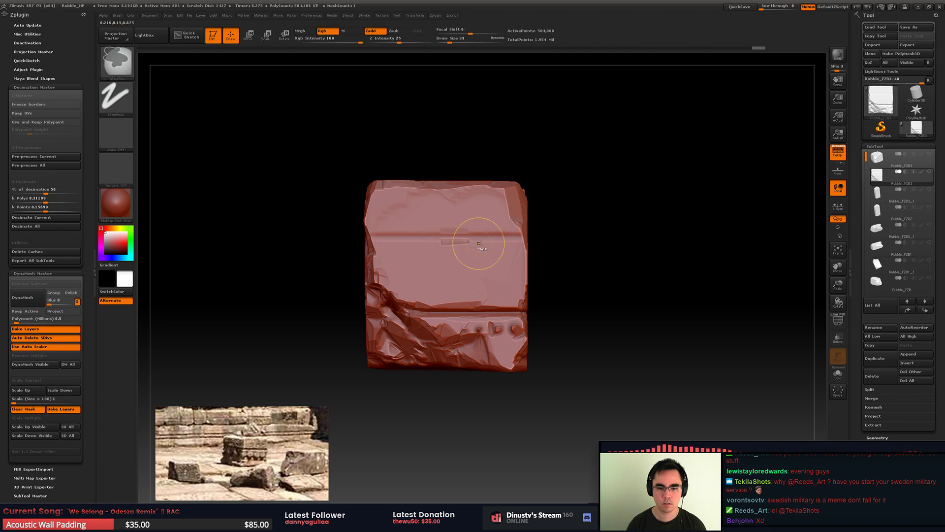
key("space")
mouse_move(454, 241)
right_mouse_down()
mouse_move(495, 246)
mouse_move(459, 242)
right_mouse_up()
key("space")
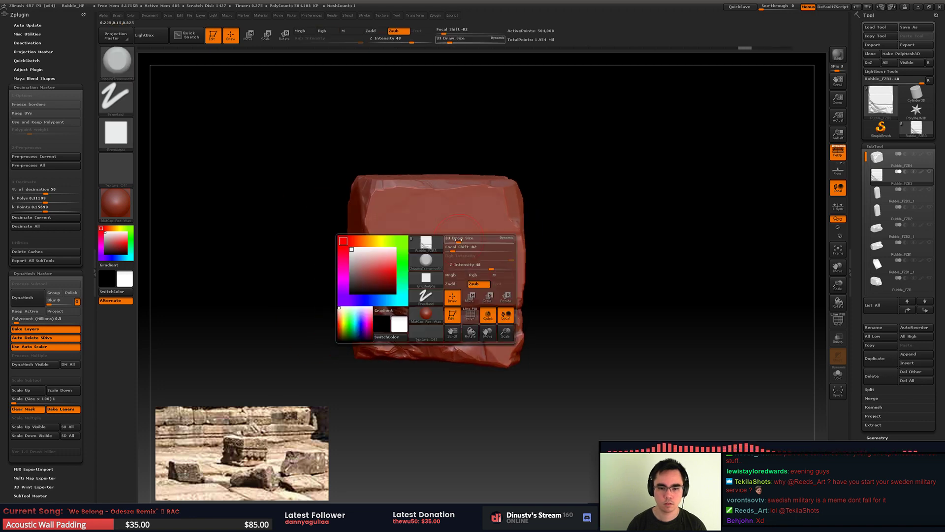
left_click_drag(459, 242, 451, 239)
Step: Chip along the upper groove's edge to roughen it, undoing unwanted strokes, and check both grooves from several sides
right_click_drag(451, 238, 499, 241, "ctrl")
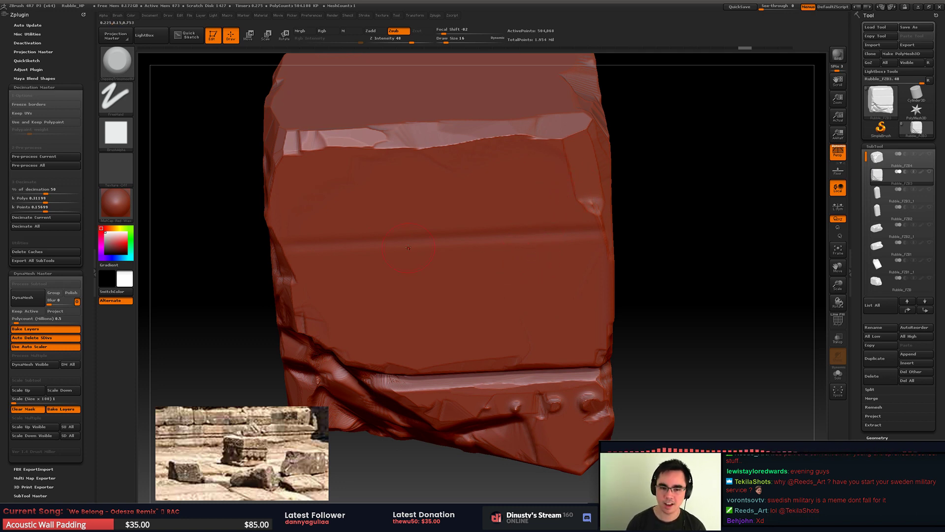
right_click_drag(400, 234, 418, 217)
key("ctrl+z")
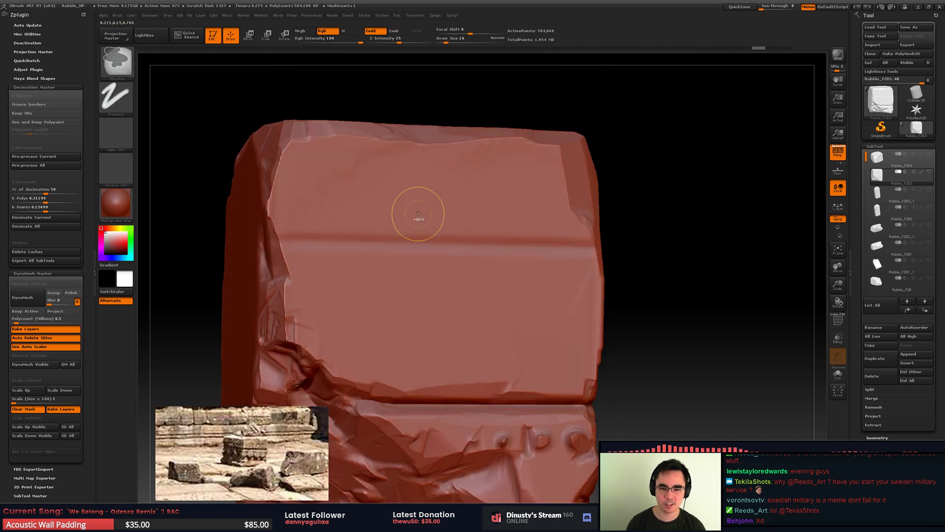
left_click_drag(352, 226, 364, 224)
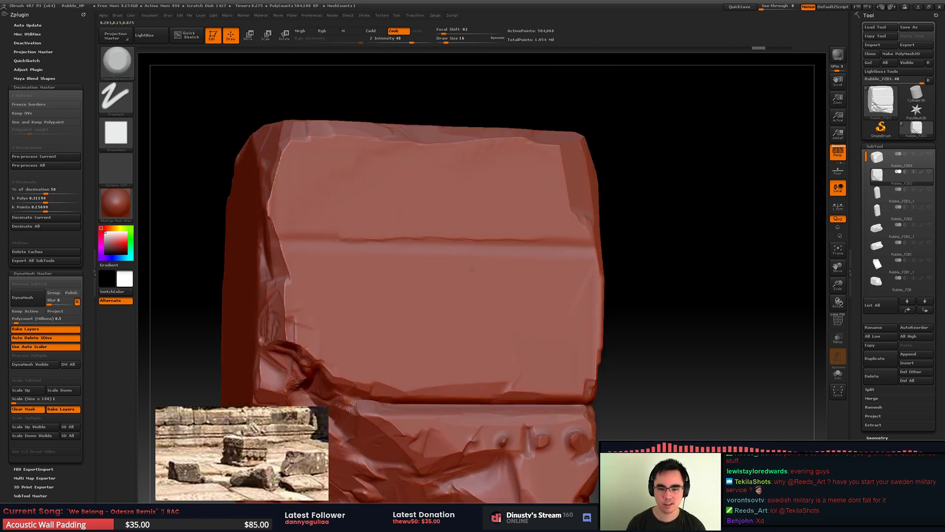
left_click_drag(294, 225, 378, 219)
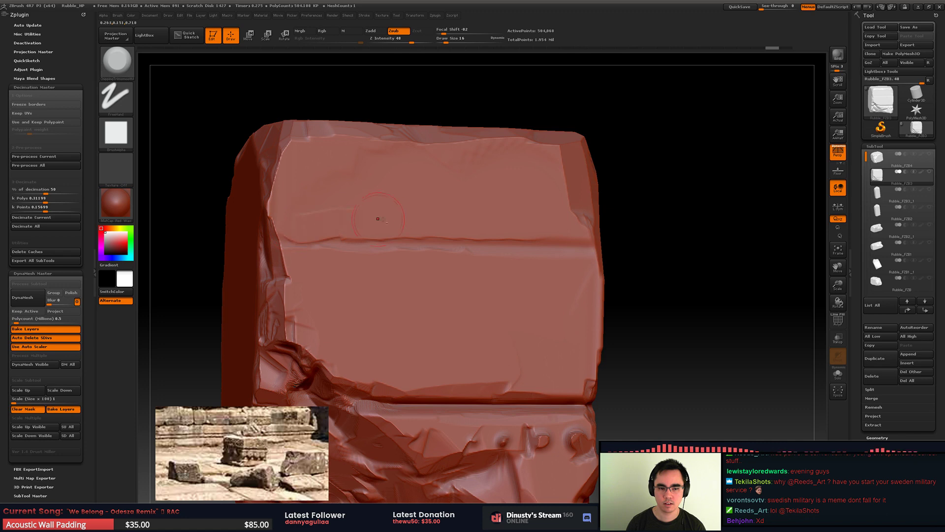
key("ctrl+z")
right_click_drag(316, 220, 496, 239)
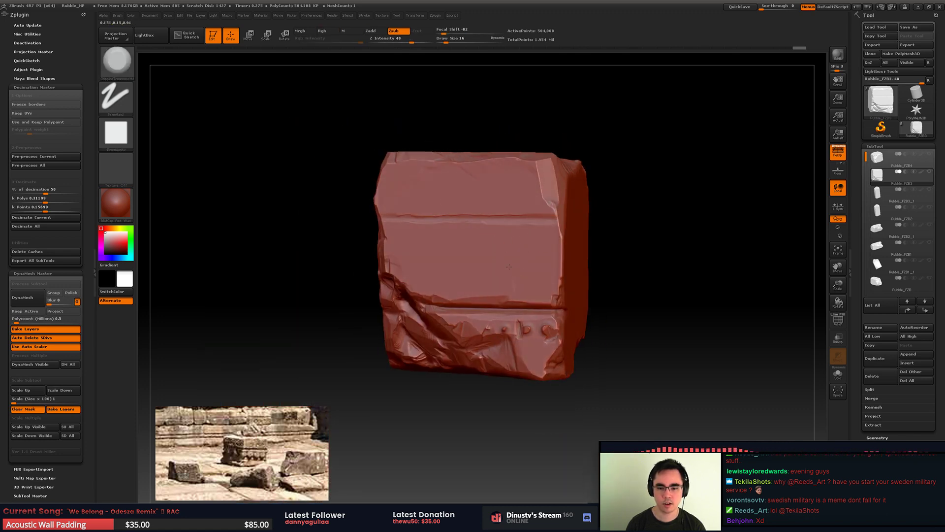
mouse_move(549, 274)
left_mouse_down()
mouse_move(518, 178)
mouse_move(453, 197)
mouse_move(442, 234)
left_mouse_up()
mouse_move(442, 234)
right_mouse_down()
mouse_move(464, 235)
mouse_move(474, 250)
mouse_move(496, 236)
mouse_move(484, 223)
right_mouse_up()
left_click_drag(484, 224, 514, 231)
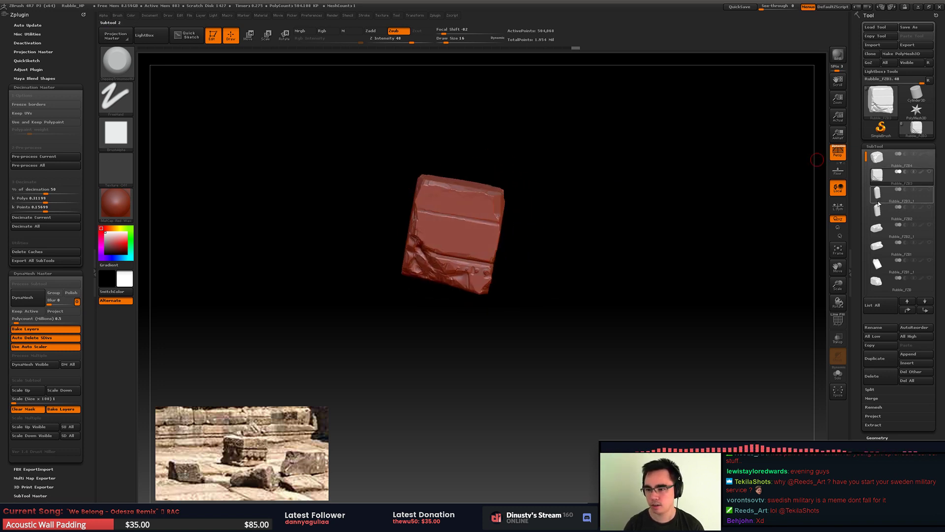
Step: Activate the long rectangular stone Rubble_FZB2 and choose the curve brush for cutting straight grooves
left_click(878, 210)
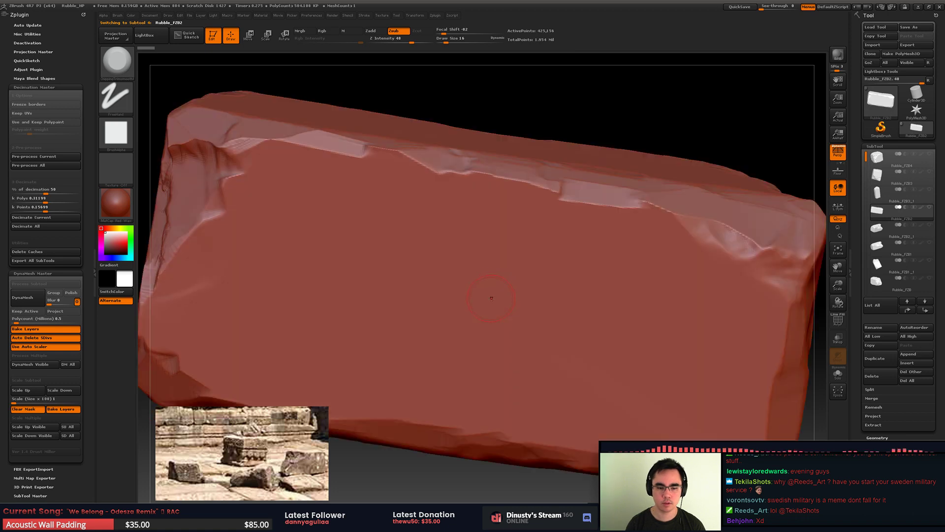
right_click_drag(491, 299, 534, 218, "ctrl")
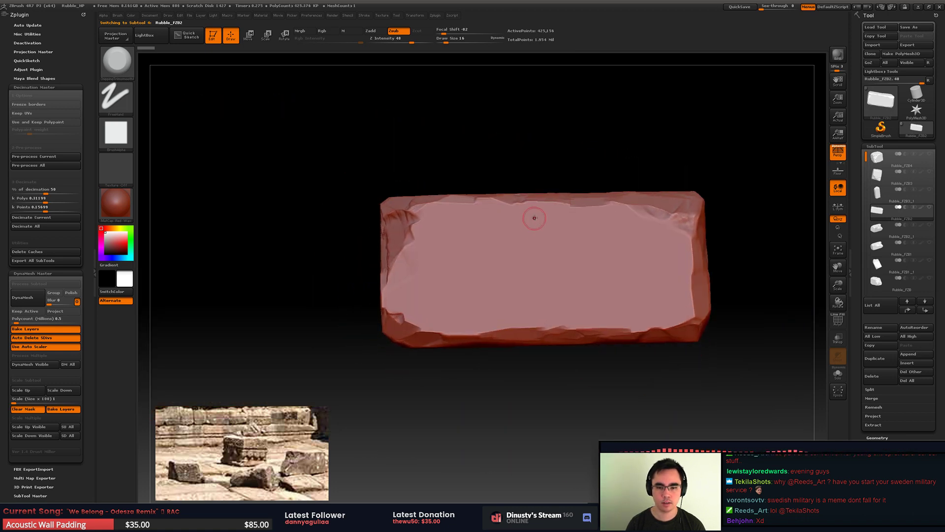
left_click(124, 131)
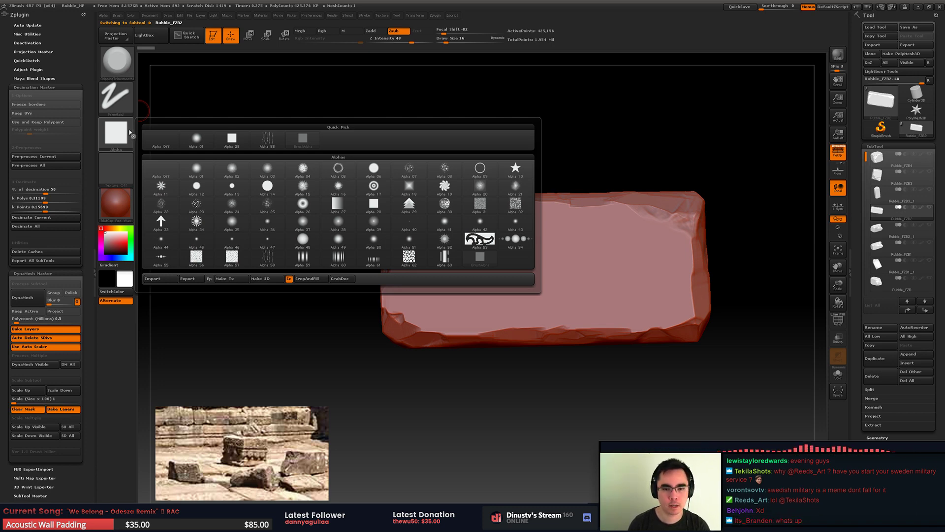
left_click(475, 258)
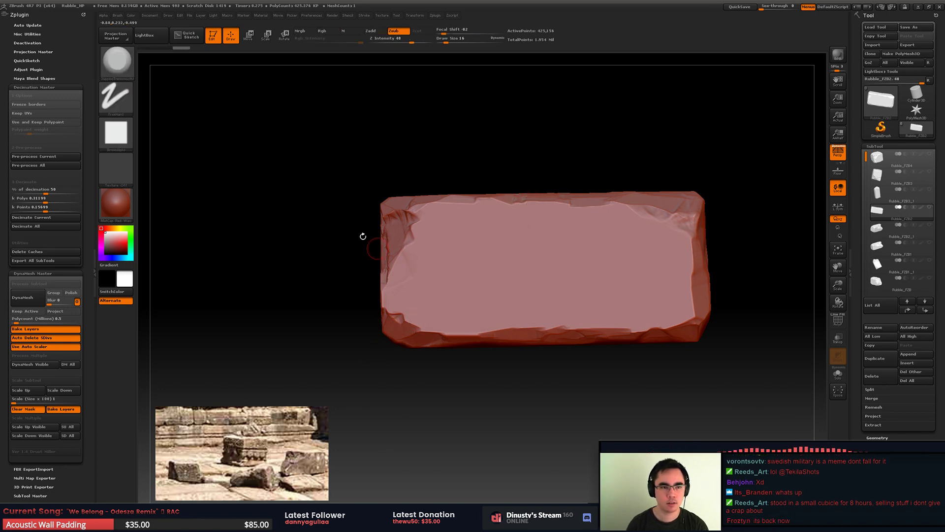
key("b")
left_click(502, 306)
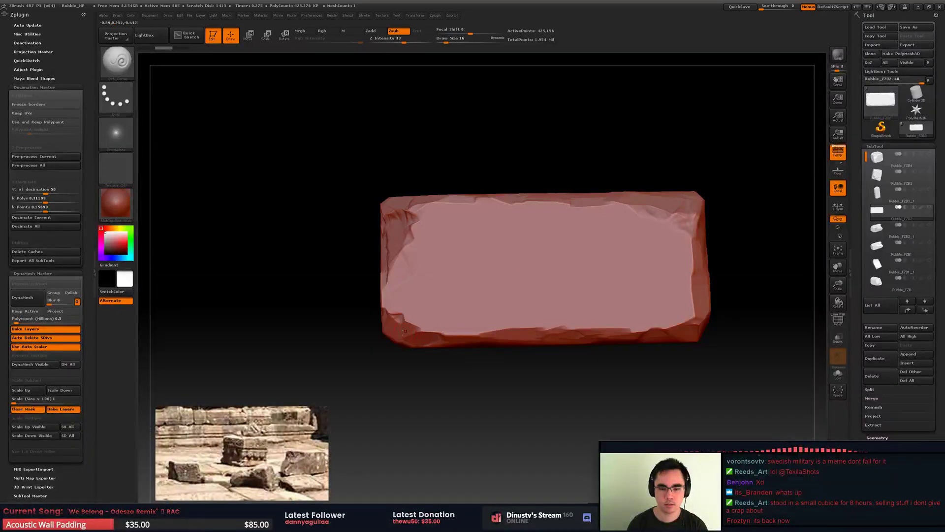
Step: Try straight diagonal and horizontal grooves across the stone's front face, undoing each stroke
mouse_move(439, 309)
left_mouse_down()
mouse_move(535, 200)
mouse_move(397, 338)
left_mouse_up()
key("ctrl+z")
left_click_drag(579, 202, 445, 336)
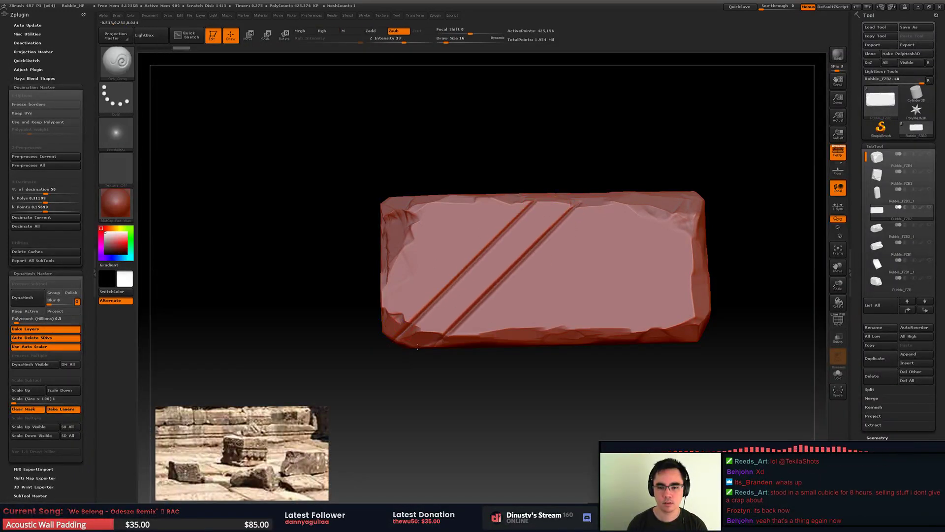
key("ctrl+z")
key("ctrl+z")
mouse_move(397, 260)
left_mouse_down()
mouse_move(710, 277)
mouse_move(386, 300)
mouse_move(711, 308)
mouse_move(509, 240)
mouse_move(548, 245)
left_mouse_up()
key("ctrl+z")
key("ctrl+z")
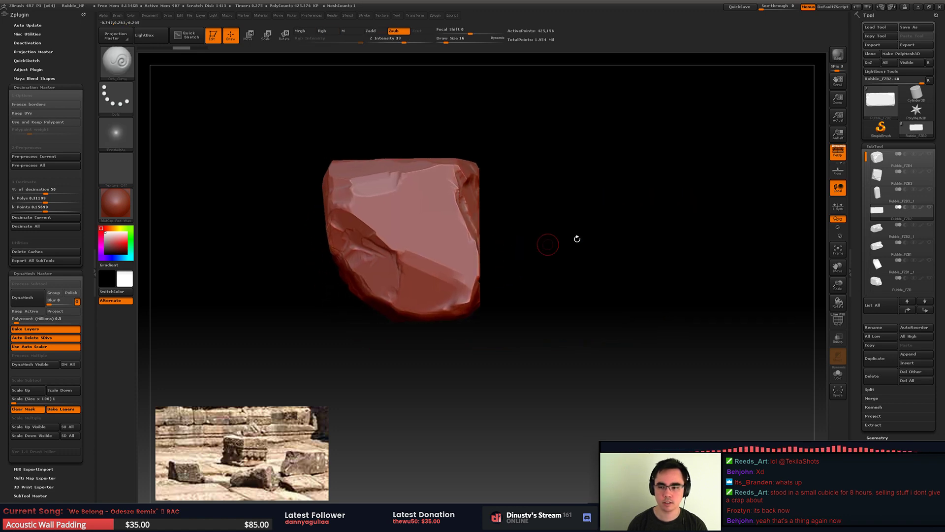
Step: Delete the low-poly copy subtool listed directly above the long rectangular stone
left_click(886, 192)
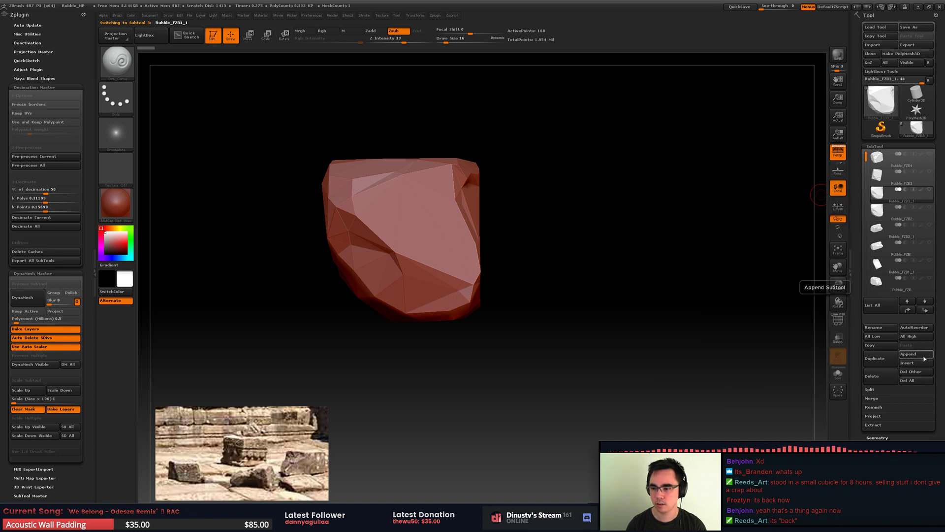
left_click(873, 376)
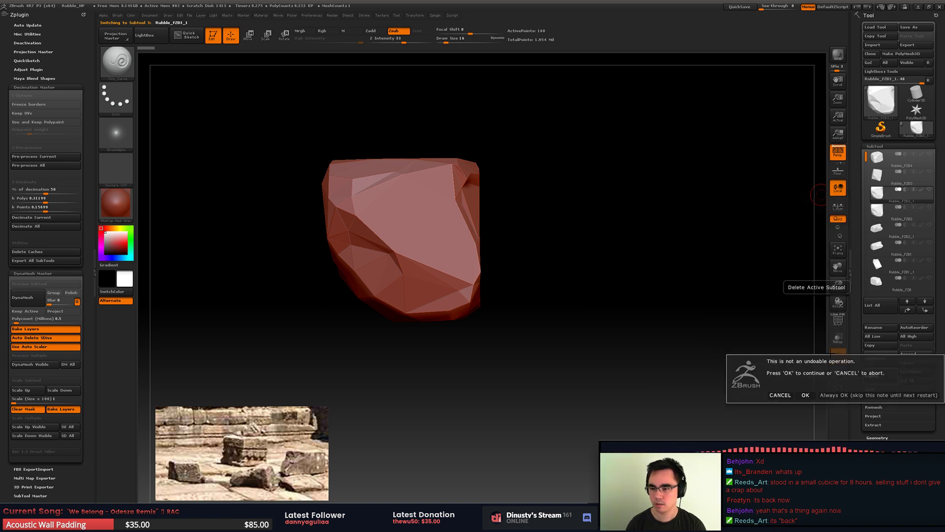
left_click(803, 394)
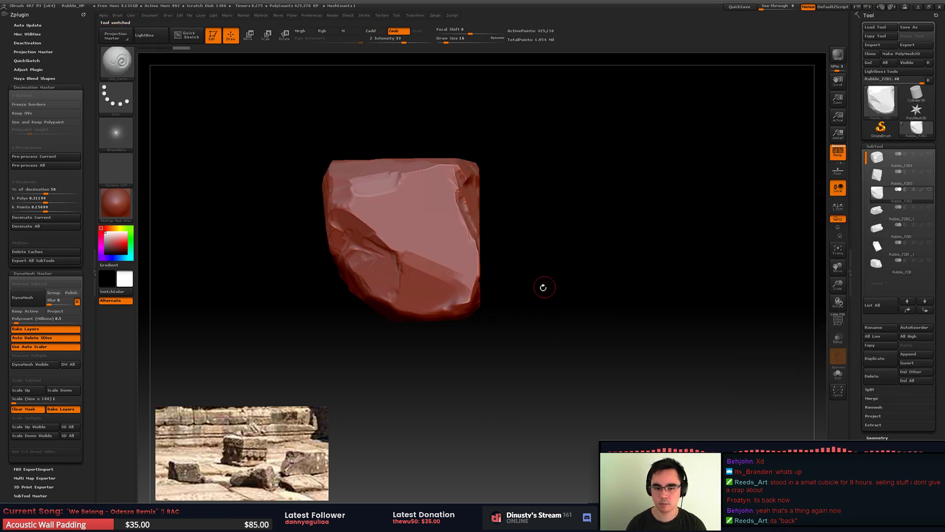
Step: Turn off perspective and mask a lengthwise strip along the long stone's edge, using draw size 77
key("p")
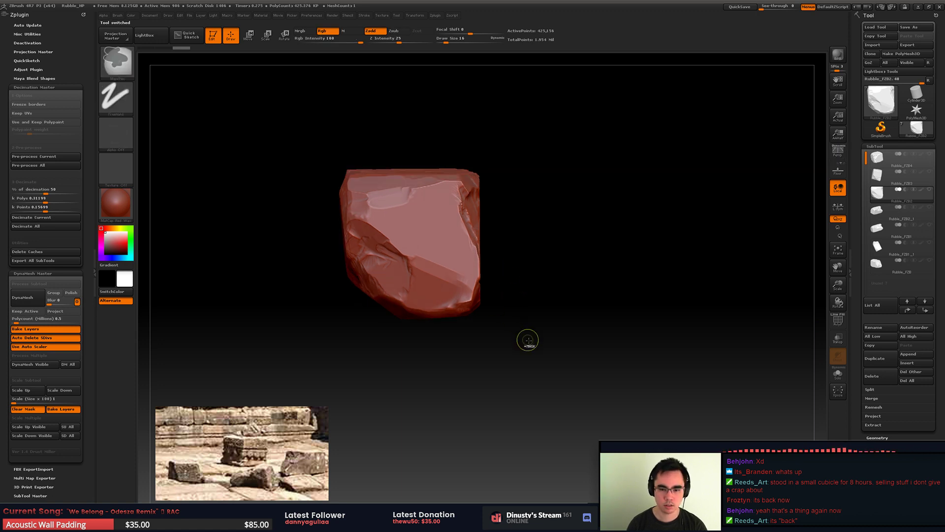
mouse_move(536, 348)
left_mouse_down("ctrl")
mouse_move(462, 278)
mouse_move(434, 279)
mouse_move(457, 278)
mouse_move(441, 277)
mouse_move(434, 299)
mouse_move(411, 291)
mouse_move(444, 269)
left_mouse_up("ctrl")
key("space")
key("ctrl+z")
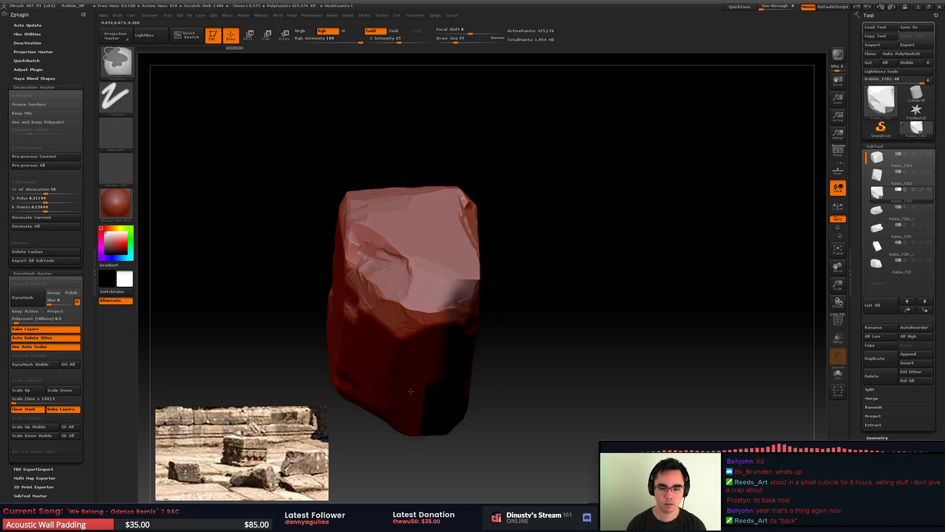
mouse_move(422, 336)
right_mouse_down("alt")
mouse_move(439, 230)
mouse_move(427, 285)
mouse_move(409, 266)
right_mouse_up("alt")
left_click(426, 285, "ctrl")
left_click(427, 285, "ctrl")
Step: Refine the mask from the stone's end view and try moving the unmasked part with the Move transpose
right_click_drag(400, 385, 415, 292, "alt")
mouse_move(410, 347)
right_mouse_down()
mouse_move(426, 296)
mouse_move(438, 340)
mouse_move(450, 306)
right_mouse_up()
left_click(426, 295, "ctrl")
mouse_move(450, 306)
right_mouse_down("alt")
mouse_move(457, 266)
mouse_move(560, 255)
right_mouse_up("alt")
left_click(561, 252, "ctrl")
key("w")
mouse_move(484, 258)
left_mouse_down("shift")
mouse_move(569, 258)
mouse_move(511, 262)
mouse_move(528, 295)
left_mouse_up("shift")
Step: Carve a long straight groove along the stone's front face and rebuild the mesh with DynaMesh
key("q")
mouse_move(529, 296)
right_mouse_down("ctrl")
mouse_move(563, 279)
mouse_move(559, 179)
mouse_move(537, 197)
mouse_move(488, 202)
mouse_move(505, 163)
mouse_move(463, 207)
mouse_move(515, 228)
right_mouse_up("ctrl")
left_click_drag(515, 229, 574, 214)
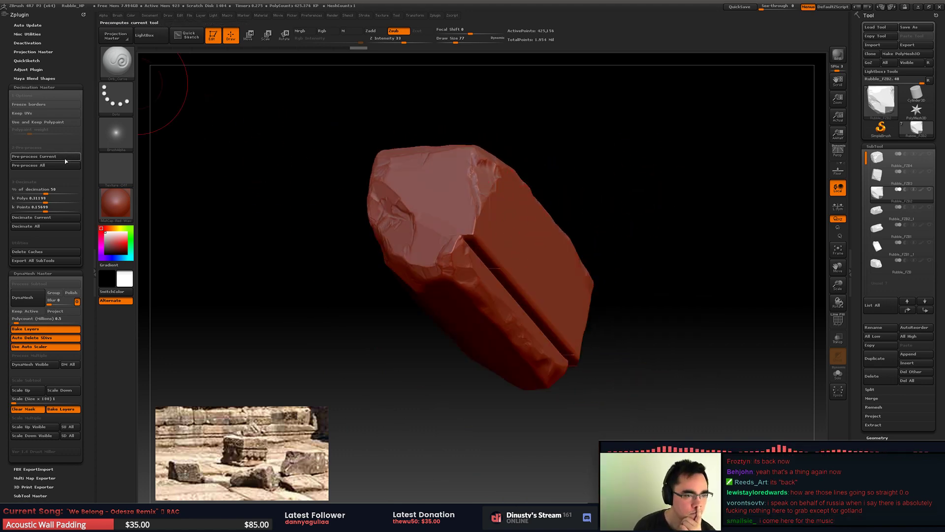
left_click(34, 302)
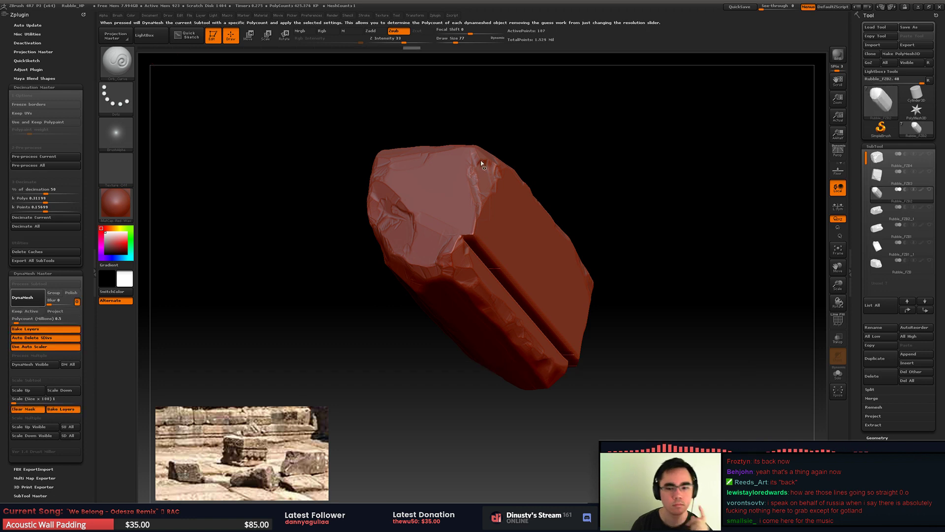
Step: Chip the groove's end and the adjoining edge with the square-alpha chipping brush at draw size 35
right_click_drag(472, 170, 443, 295, "ctrl")
key("space")
left_click_drag(482, 245, 475, 245)
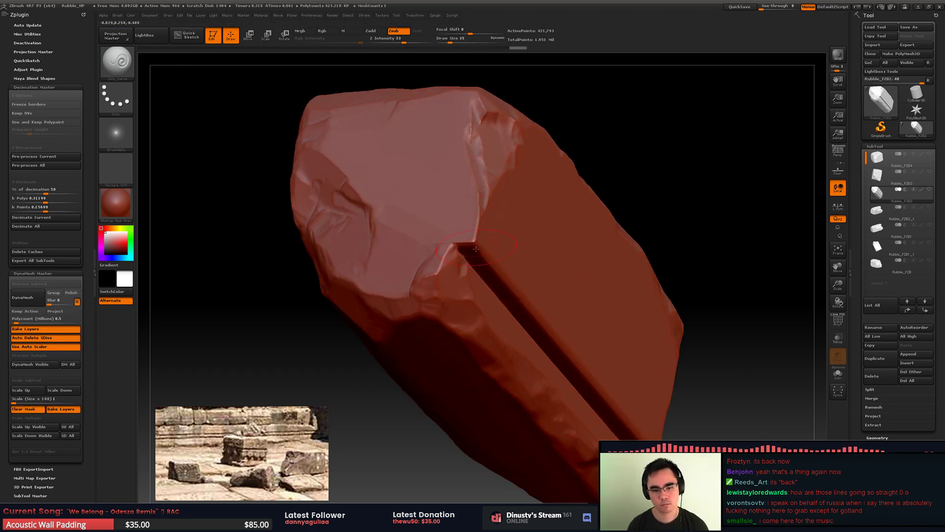
key("b")
left_click(478, 263)
right_click_drag(479, 217, 478, 244, "ctrl")
left_click_drag(479, 244, 442, 238)
right_click_drag(442, 251, 468, 233)
left_click_drag(471, 234, 516, 286)
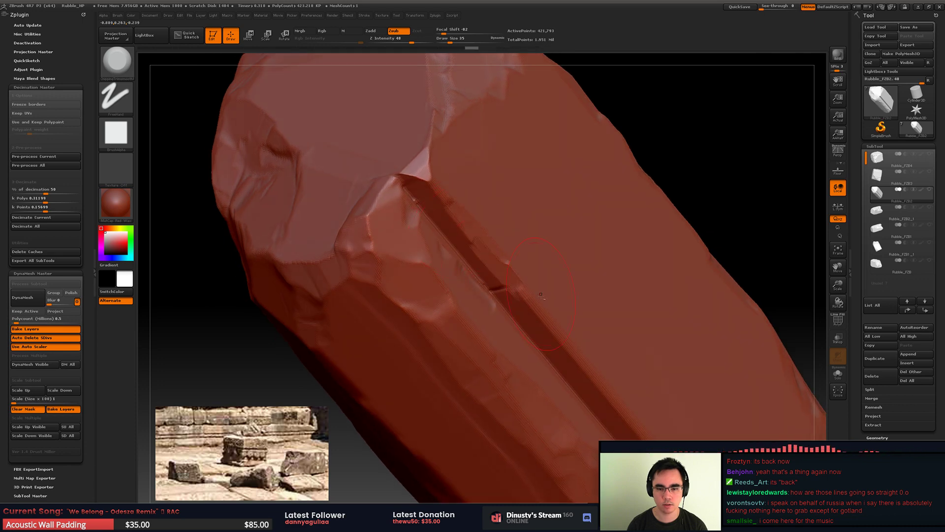
Step: Chip along the groove's upper edge towards its far end at draw size 17, undoing an unwanted stroke
mouse_move(516, 287)
right_mouse_down("alt")
mouse_move(376, 172)
mouse_move(432, 228)
right_mouse_up("alt")
right_click_drag(520, 229, 517, 190)
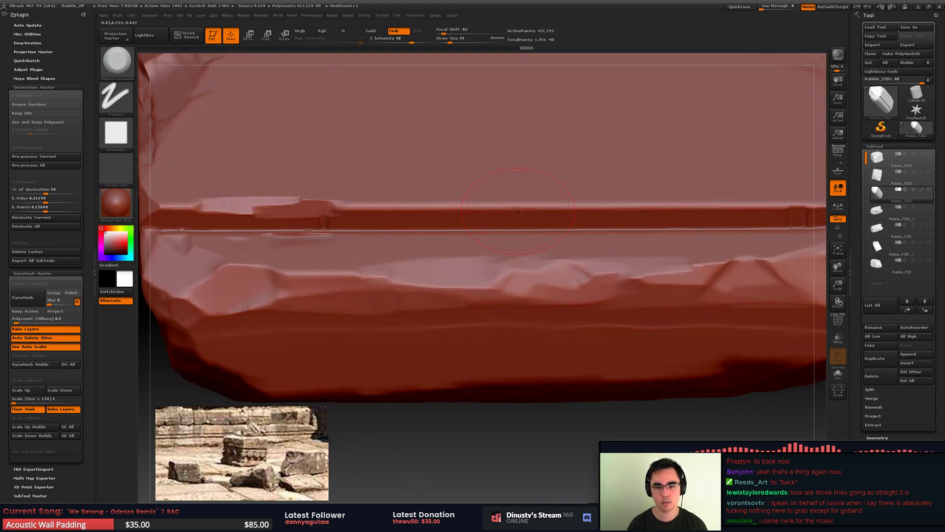
left_click_drag(474, 222, 609, 220)
right_click_drag(650, 227, 511, 228, "alt")
key("ctrl+z")
key("space")
mouse_move(509, 222)
left_mouse_down()
mouse_move(500, 222)
mouse_move(554, 206)
mouse_move(700, 212)
mouse_move(640, 207)
left_mouse_up()
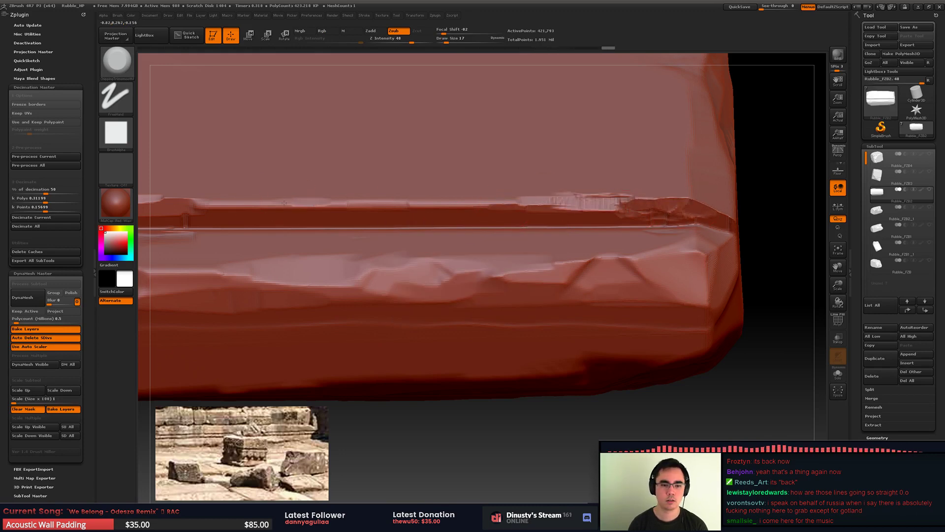
scroll(307, 211, "up", 3)
scroll(307, 211, "down", 3)
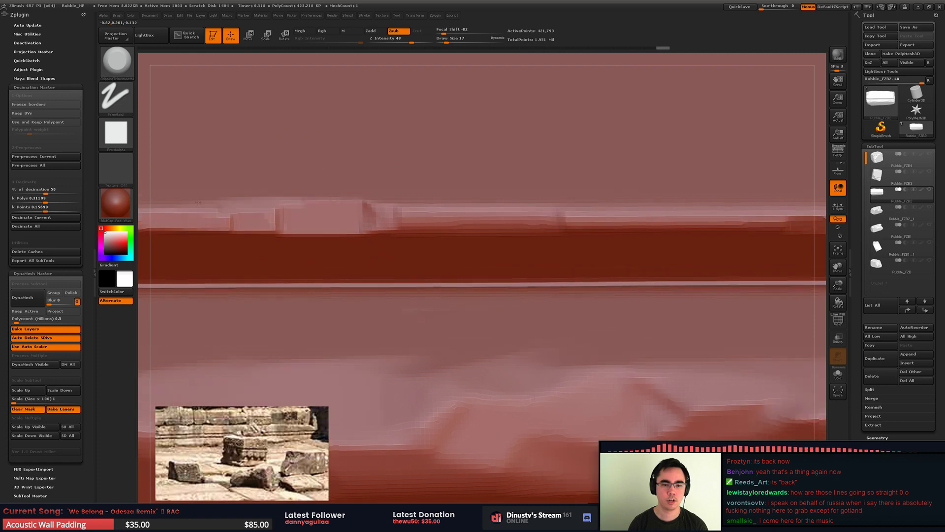
left_click_drag(353, 201, 424, 199)
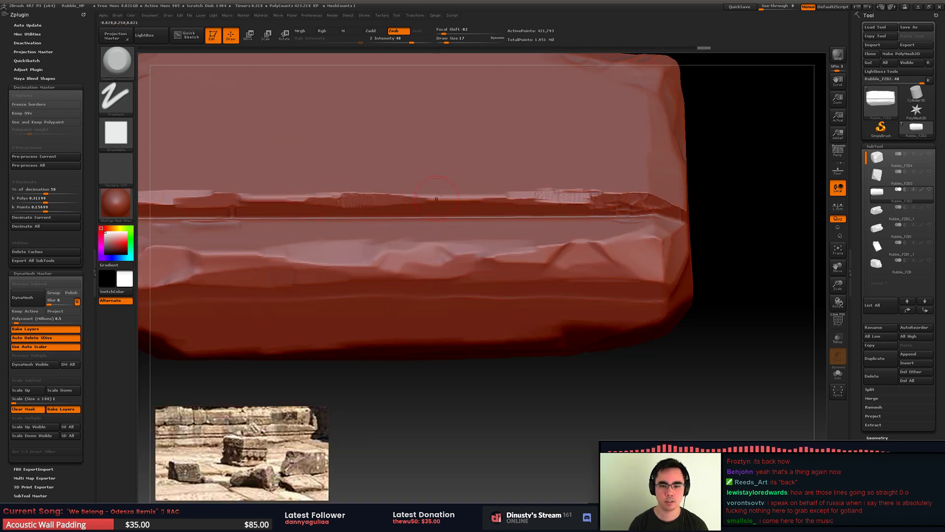
mouse_move(724, 212)
left_mouse_down()
mouse_move(540, 206)
mouse_move(585, 225)
left_mouse_up()
Step: Roughen the groove's opposite end and nearby edge with the chipping brush at a larger draw size
mouse_move(600, 247)
right_mouse_down("ctrl")
mouse_move(583, 268)
mouse_move(315, 226)
mouse_move(386, 197)
mouse_move(400, 263)
right_mouse_up("ctrl")
key("space")
left_click_drag(433, 246, 439, 246)
left_click_drag(420, 203, 320, 219)
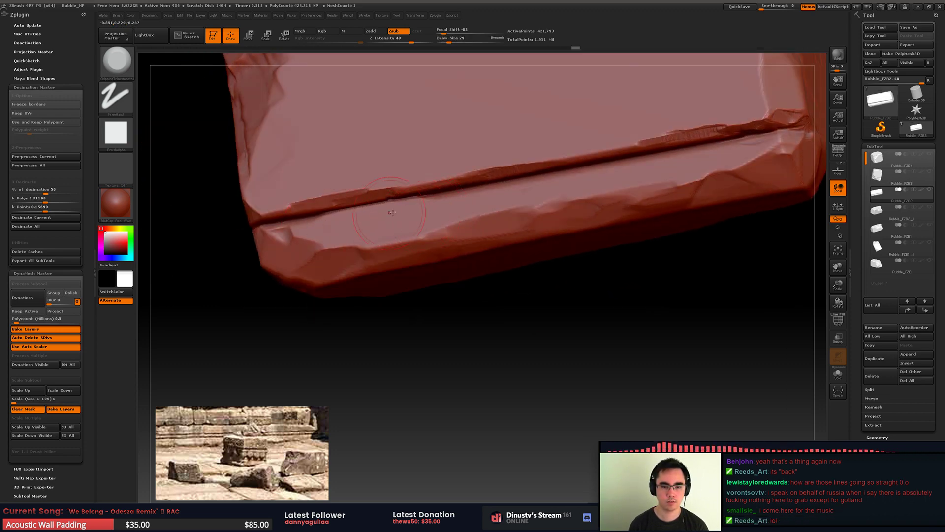
right_click_drag(391, 213, 409, 180)
left_click_drag(408, 180, 370, 188)
right_click_drag(507, 165, 307, 207, "ctrl")
right_click_drag(308, 207, 437, 199)
right_click_drag(436, 200, 408, 198, "alt")
Step: Switch to the Orb cracks brush at draw size 18 and try a crack just above the groove
key("b")
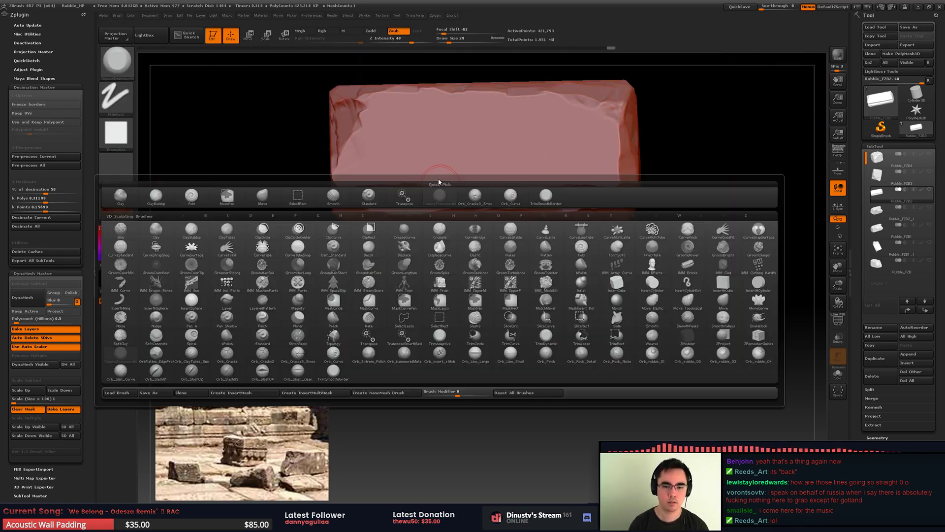
left_click(515, 206)
key("b")
left_click(473, 196)
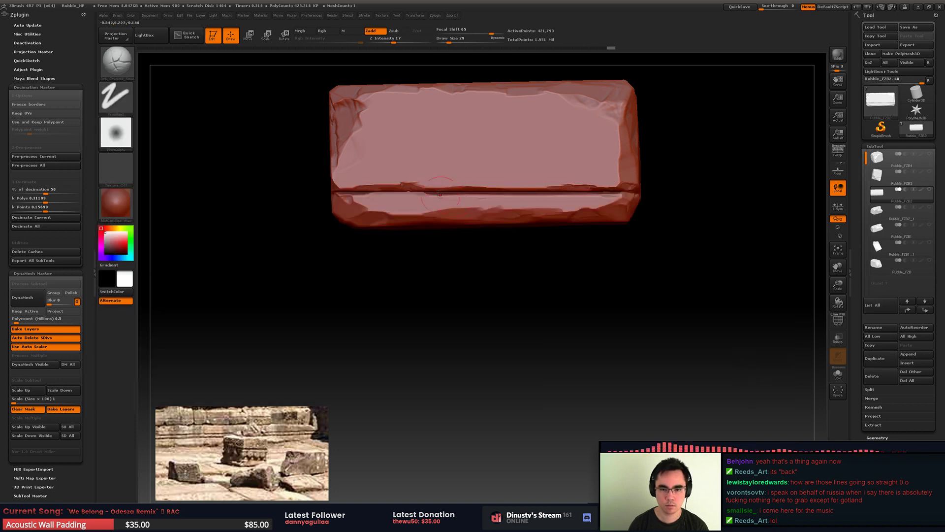
key("space")
left_click_drag(434, 186, 412, 184)
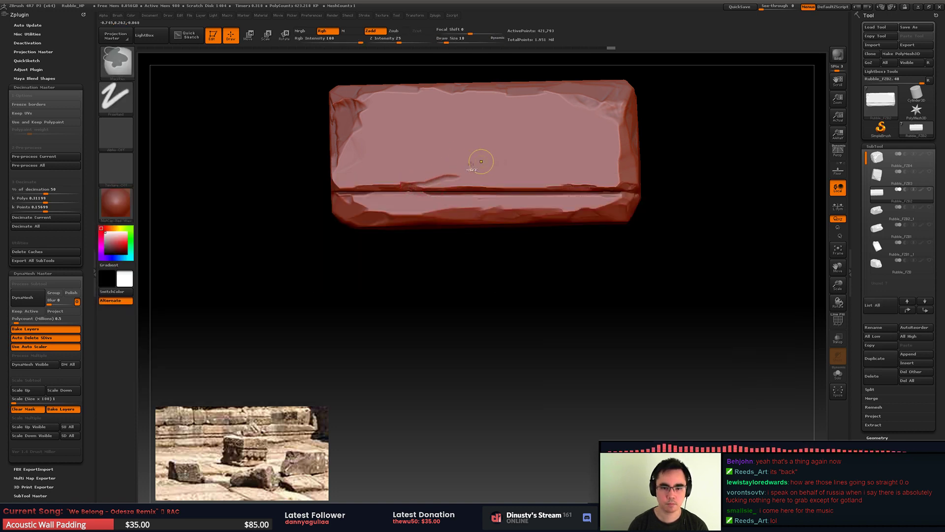
Step: Set the cracks brush to focal shift 0 and draw size 9, and carve small cracks along the groove and at its right end
key("space")
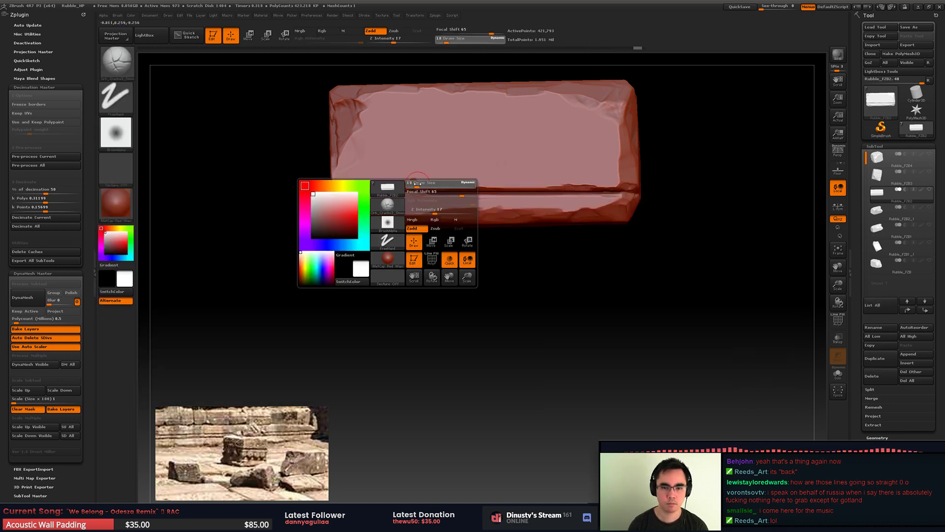
mouse_move(461, 192)
left_mouse_down()
mouse_move(425, 194)
mouse_move(470, 174)
mouse_move(441, 181)
left_mouse_up()
key("space")
key("ctrl+z")
key("space")
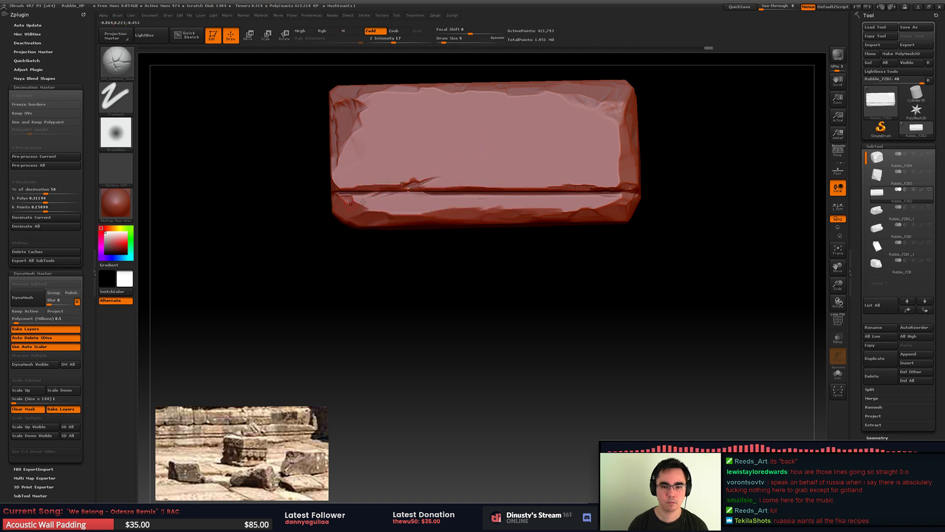
left_click_drag(637, 178, 608, 190)
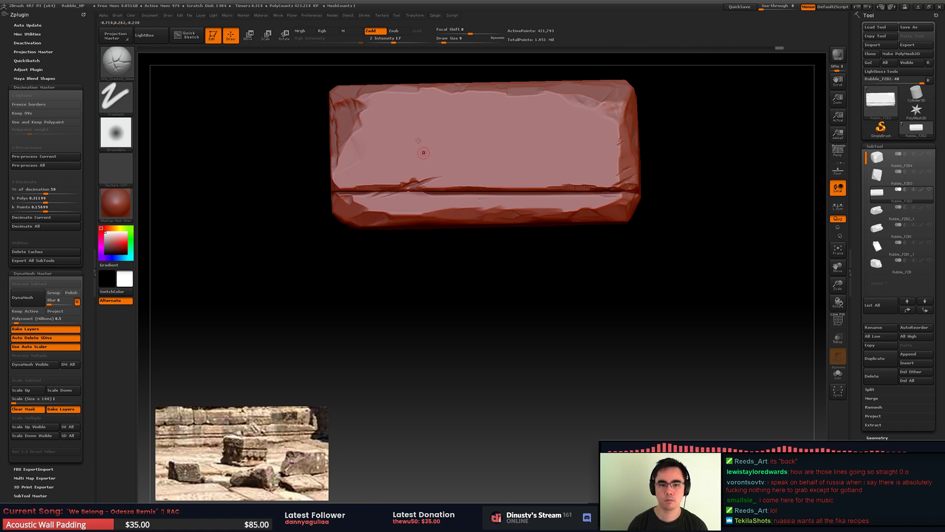
Step: Carve a diagonal crack into the front face's upper right corner with the cracks brush, increasing its draw size
left_click_drag(374, 246, 412, 161, "alt")
mouse_move(439, 211)
left_mouse_down("alt")
mouse_move(443, 238)
mouse_move(442, 225)
left_mouse_up("alt")
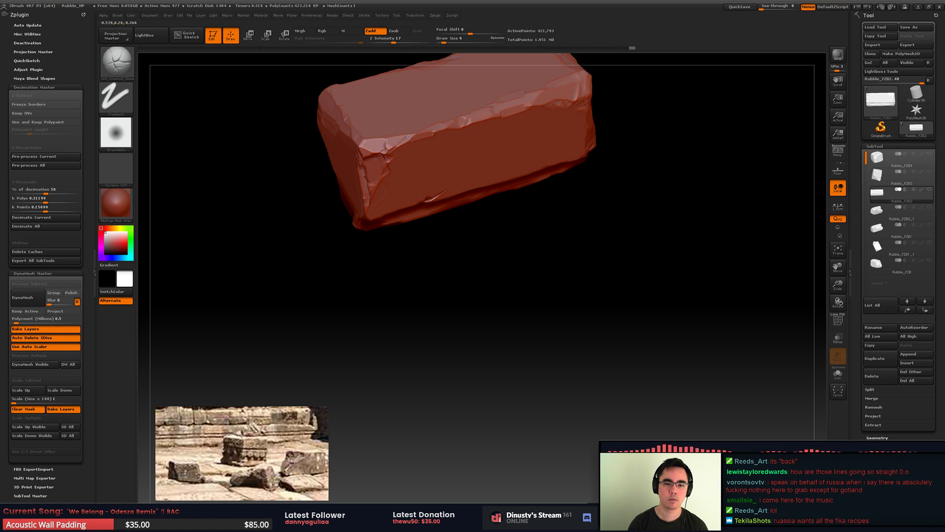
left_click_drag(602, 138, 423, 128, "shift")
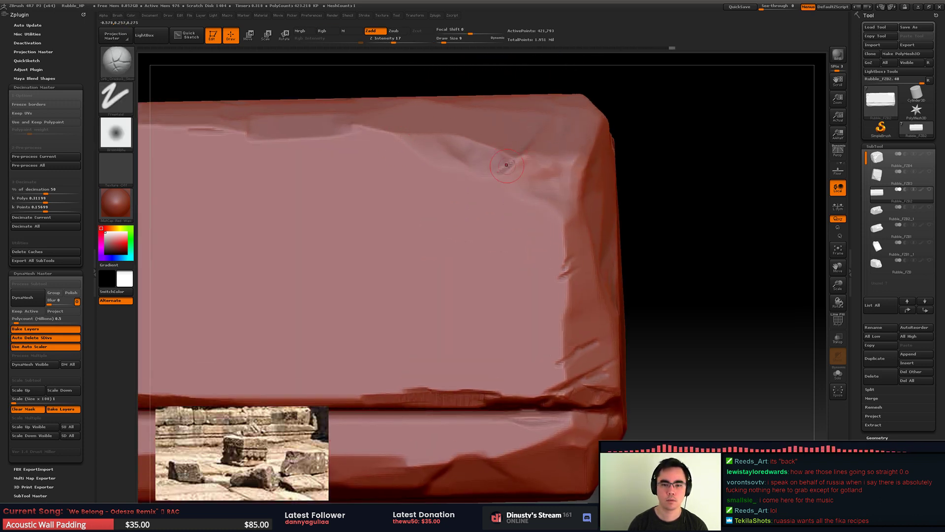
mouse_move(517, 162)
left_mouse_down()
mouse_move(485, 174)
mouse_move(517, 143)
mouse_move(403, 210)
mouse_move(451, 206)
mouse_move(510, 157)
left_mouse_up()
key("space")
key("space")
key("space")
key("space")
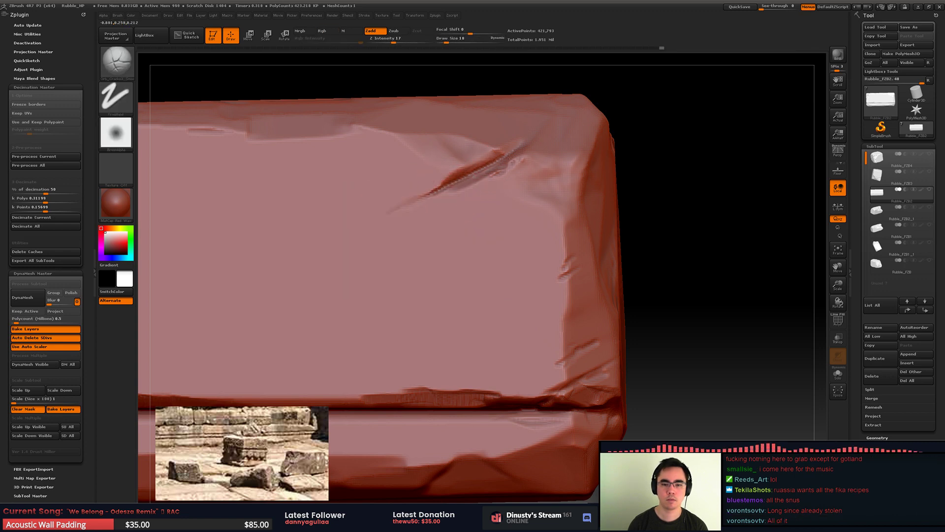
Step: Check the stone from several sides and save the project over the existing Rubble_HP.ZPR
right_click_drag(605, 111, 336, 174, "alt")
left_click_drag(337, 174, 580, 237)
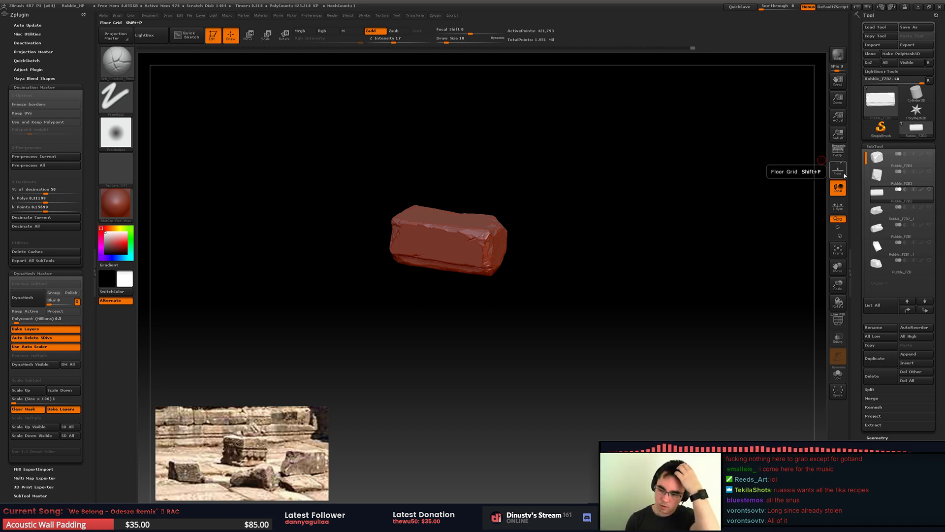
left_click_drag(692, 208, 673, 182)
right_click(584, 305)
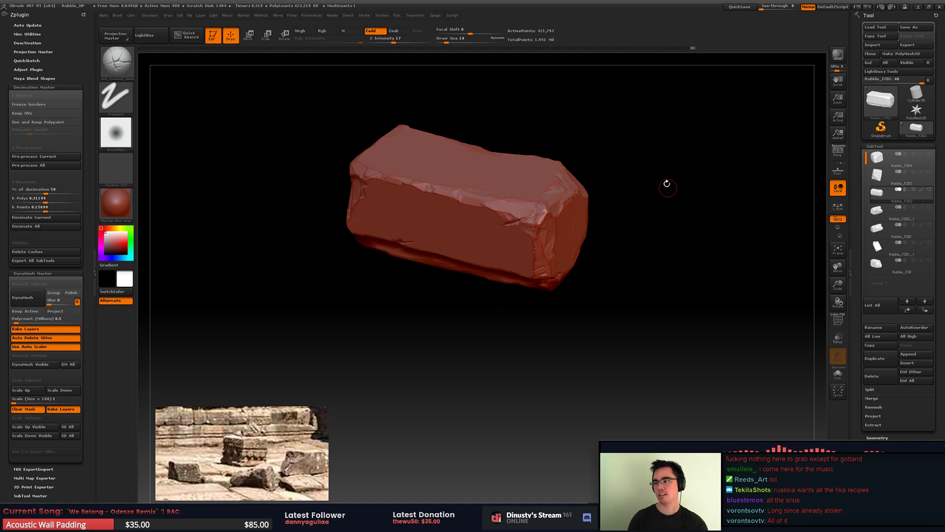
left_click_drag(628, 201, 618, 253)
key("ctrl+s")
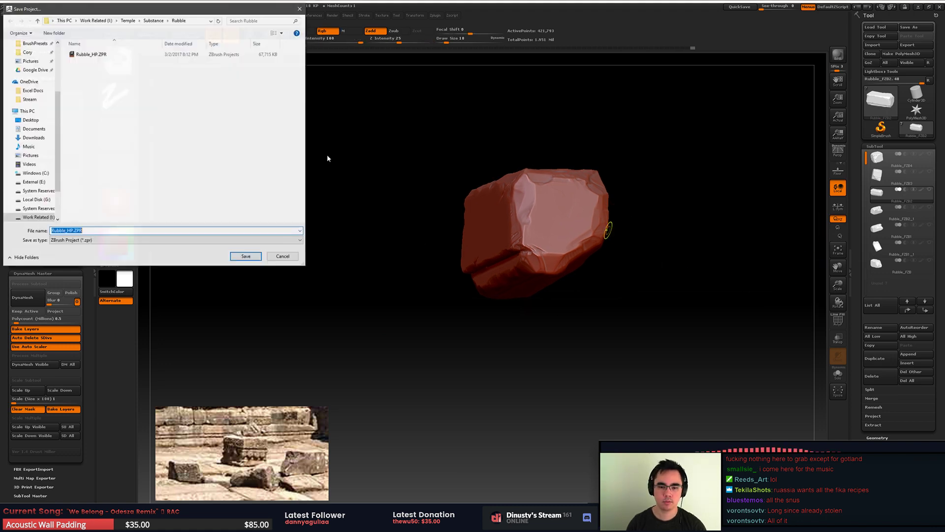
double_click(128, 53)
left_click(488, 263)
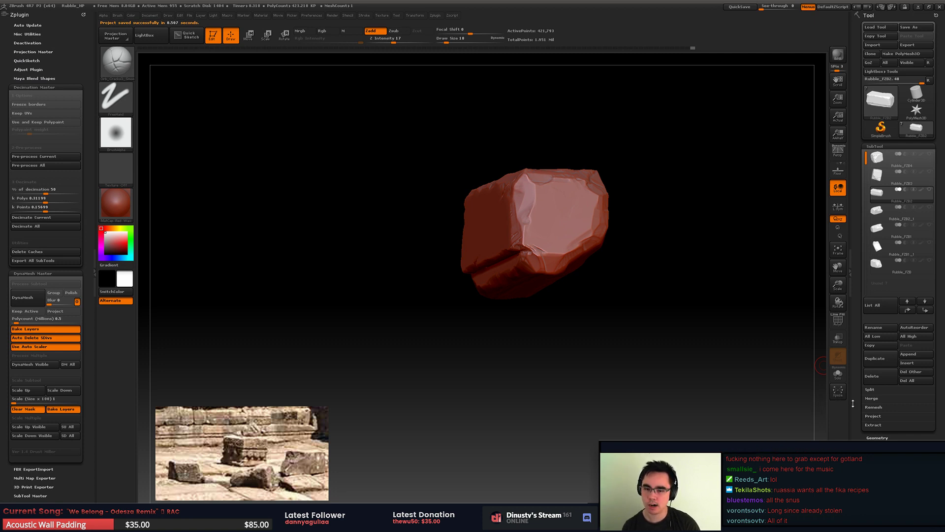
left_click_drag(794, 391, 718, 356)
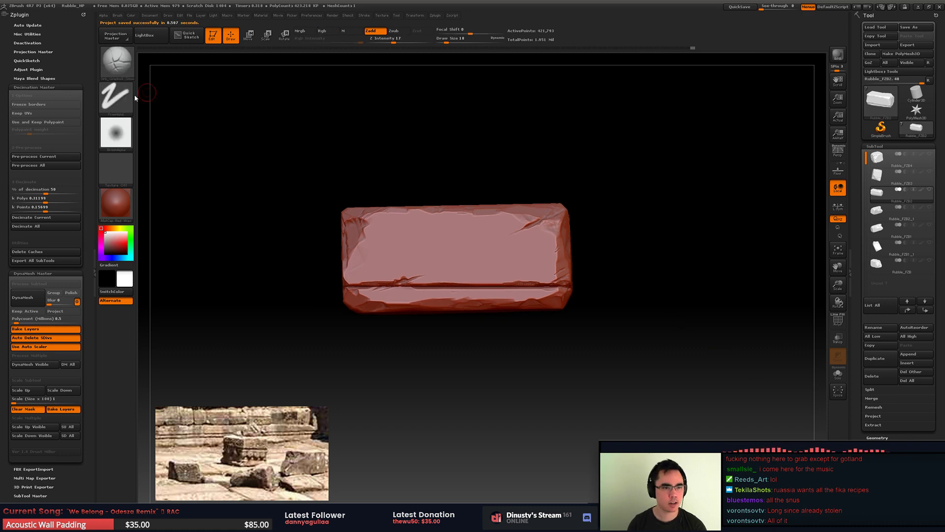
Step: Import a round bump alpha for the current brush and switch its stroke to DragRect
left_click(123, 133)
left_click(126, 136)
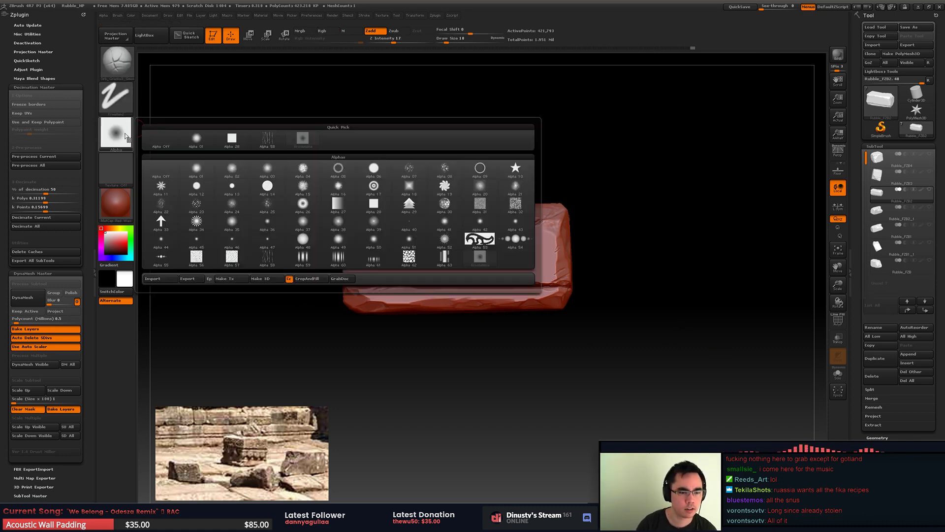
left_click(152, 279)
left_click_drag(227, 9, 944, 148)
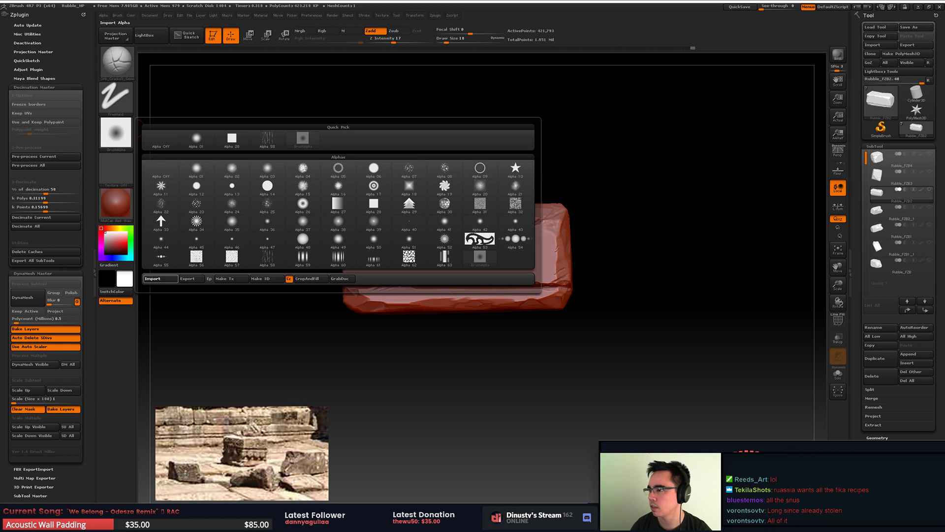
left_click(197, 138)
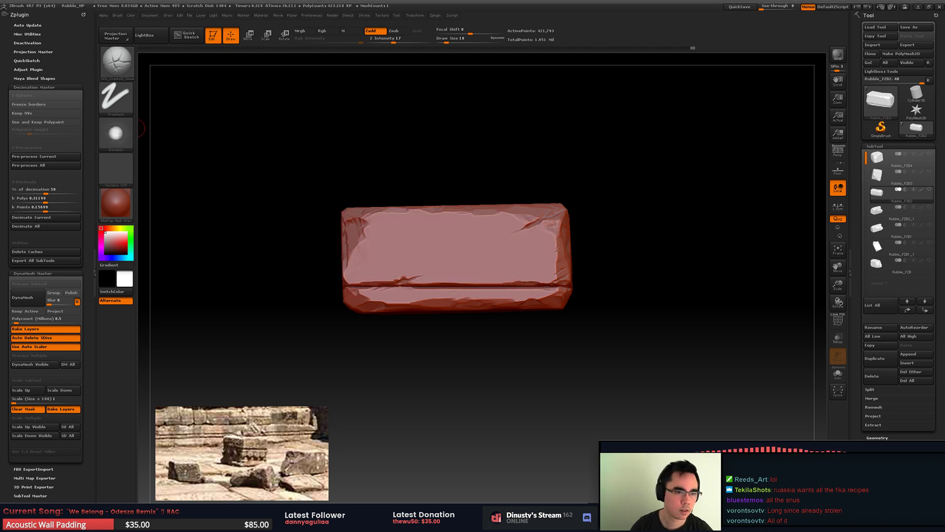
left_click(116, 98)
left_click(197, 102)
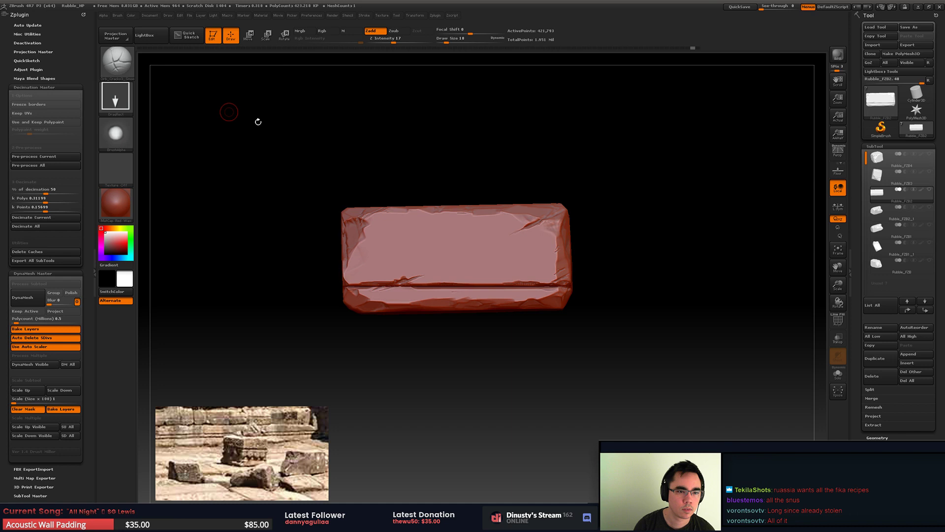
Step: Try stamping single round bumps on the stone's front face, raising the Z Intensity to 72
left_click_drag(400, 256, 419, 283)
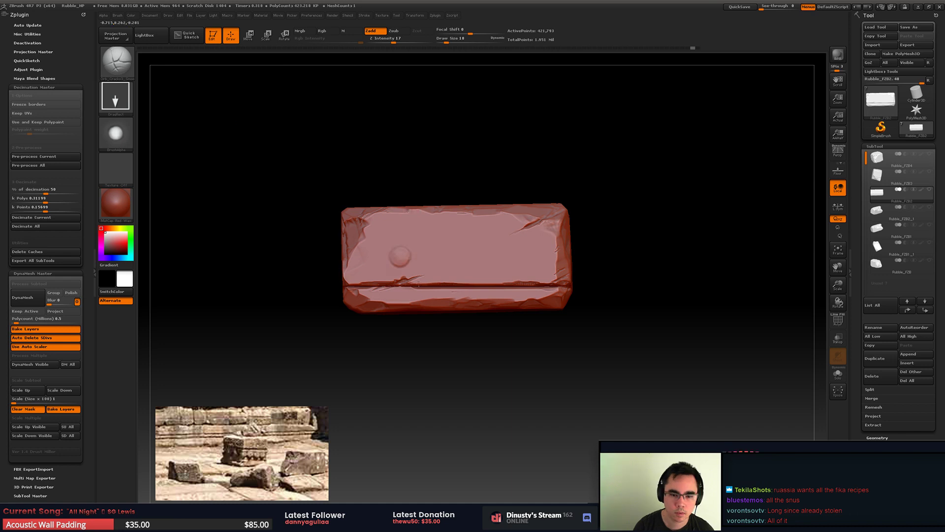
key("ctrl+z")
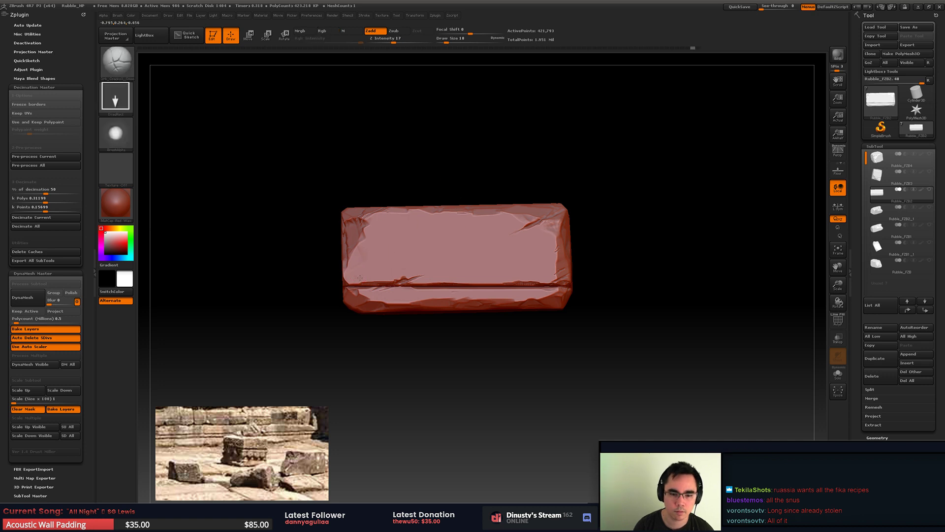
left_click_drag(394, 43, 422, 43)
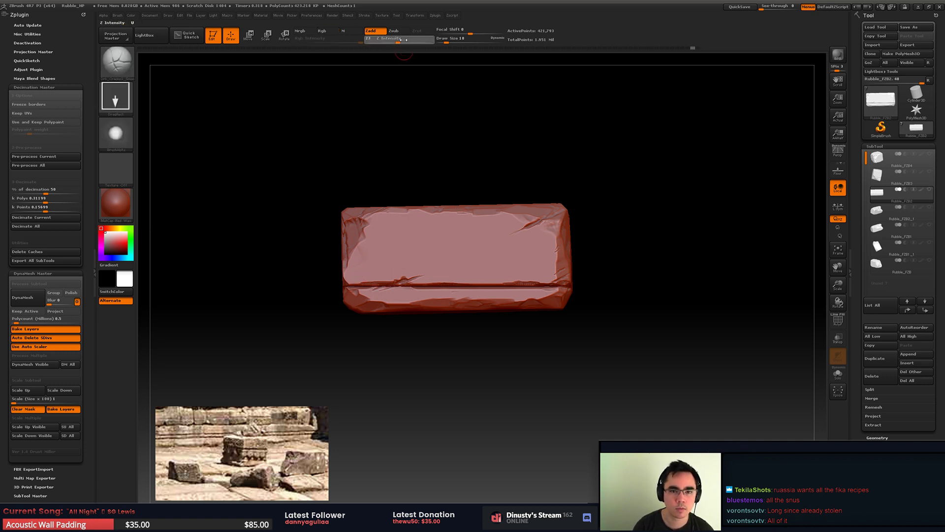
left_click_drag(444, 245, 476, 271)
key("ctrl+z")
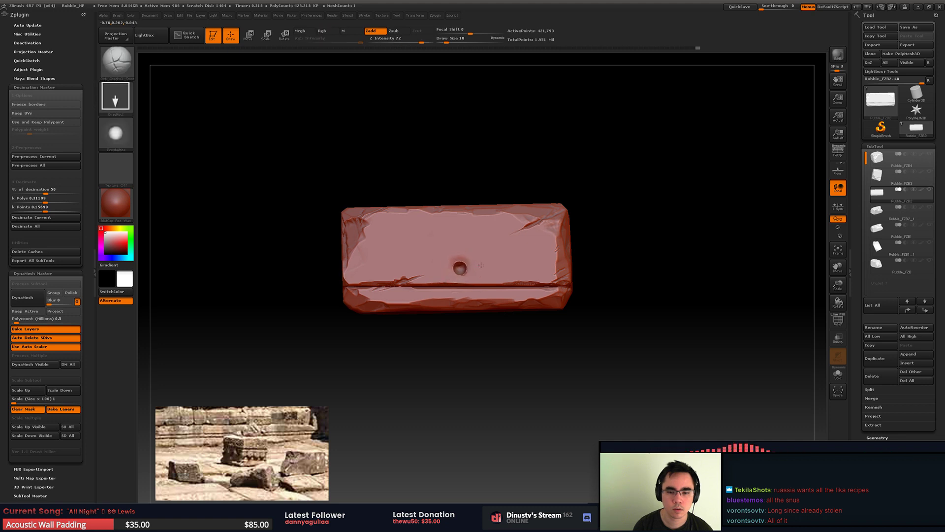
key("ctrl+z")
Step: Set the Z Intensity to 50 and stamp a row of eight round studs across the front face just above the groove
right_click_drag(445, 259, 433, 60, "alt")
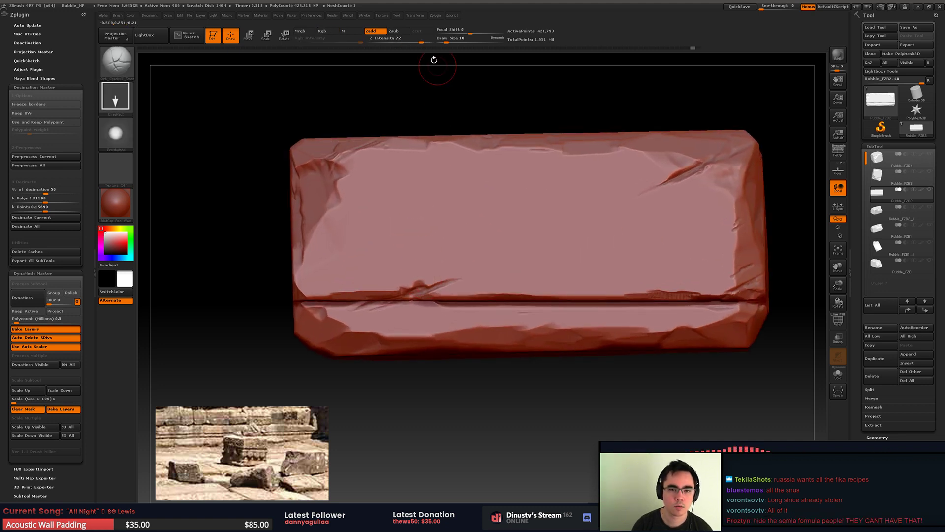
left_click(413, 40)
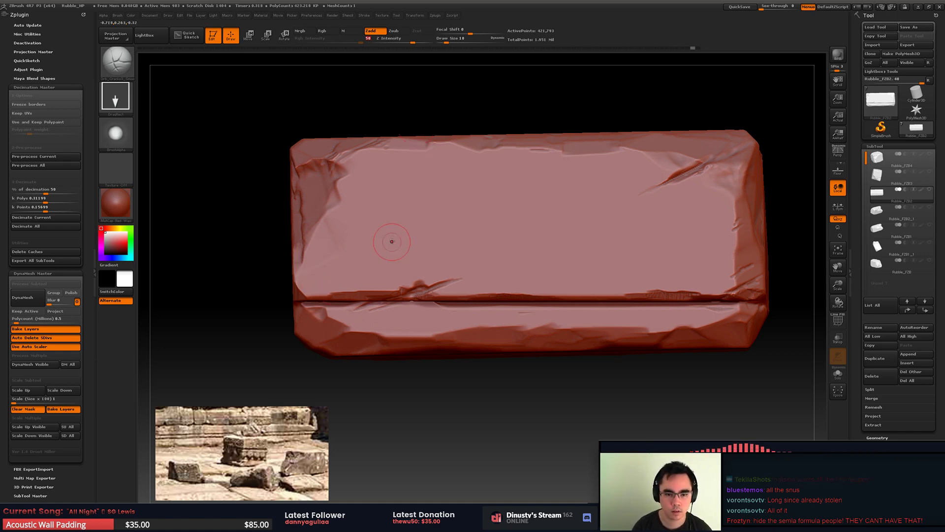
left_click(389, 233)
key("ctrl+z")
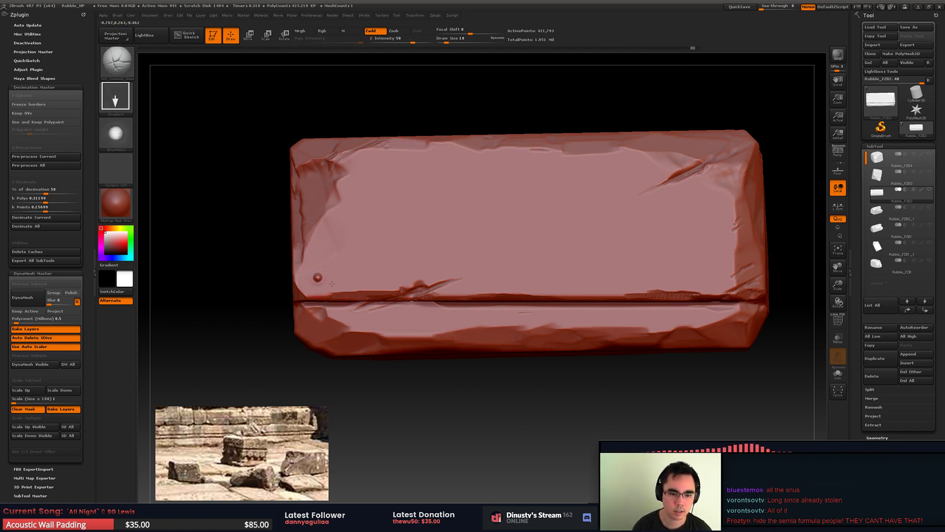
mouse_move(332, 284)
left_mouse_down()
mouse_move(347, 290)
mouse_move(400, 277)
mouse_move(383, 284)
left_mouse_up()
key("ctrl+z")
mouse_move(449, 277)
left_mouse_down()
mouse_move(461, 284)
mouse_move(723, 283)
left_mouse_up()
key("ctrl+z")
Step: Switch to a trimming brush and flatten studs in the right half of the row
key("b")
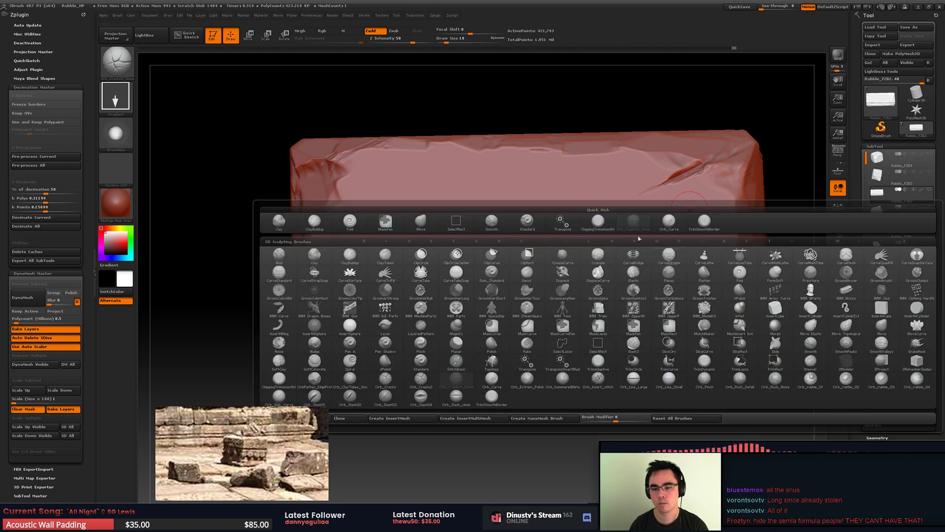
left_click(701, 261)
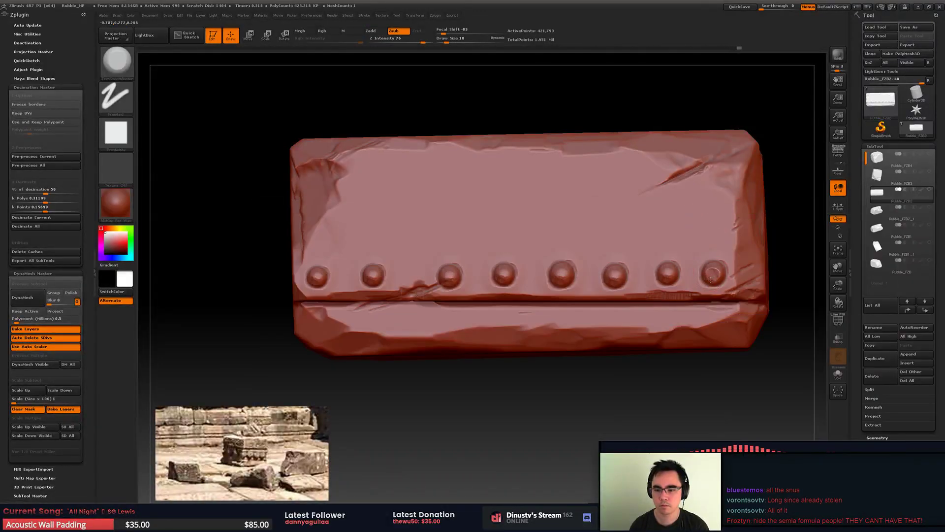
mouse_move(707, 290)
left_mouse_down()
mouse_move(727, 273)
mouse_move(720, 290)
mouse_move(729, 294)
mouse_move(646, 289)
left_mouse_up()
left_click_drag(576, 286, 557, 295)
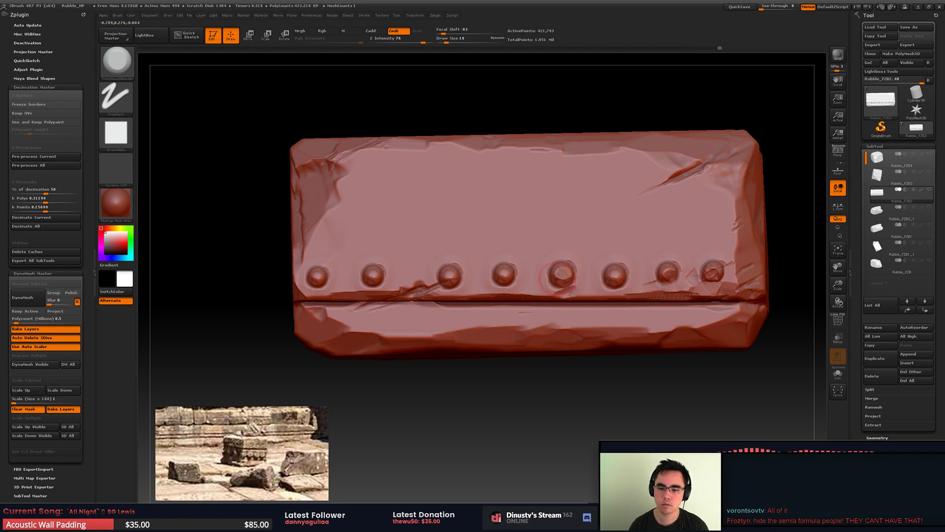
Step: Flatten the middle studs with the trimming brush and chip the undersides of the two leftmost studs down to the groove
mouse_move(557, 275)
right_mouse_down("alt")
mouse_move(583, 290)
mouse_move(521, 274)
mouse_move(512, 258)
mouse_move(520, 279)
right_mouse_up("alt")
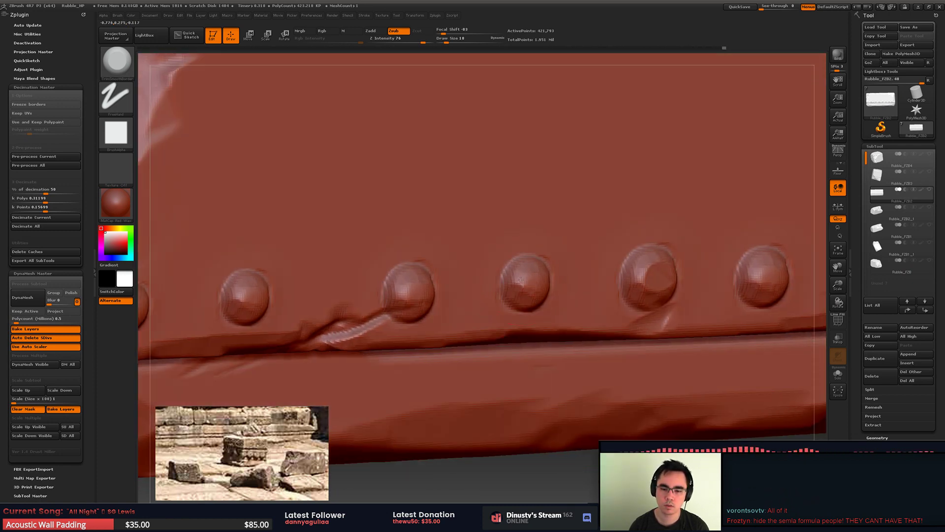
left_click_drag(521, 280, 525, 292)
left_click_drag(412, 290, 419, 301)
right_click_drag(420, 302, 461, 247, "alt")
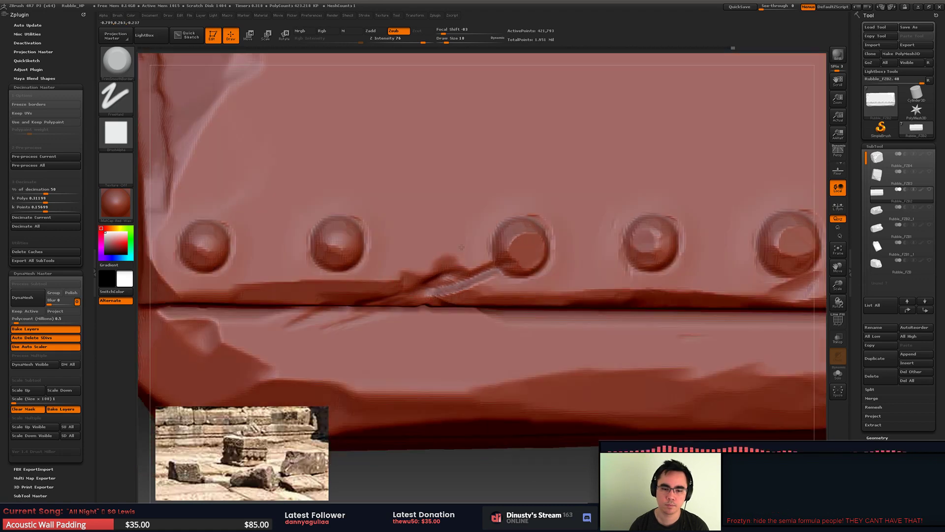
mouse_move(301, 255)
left_mouse_down()
mouse_move(347, 288)
mouse_move(340, 246)
mouse_move(274, 286)
mouse_move(175, 277)
mouse_move(210, 265)
mouse_move(229, 296)
mouse_move(253, 285)
left_mouse_up()
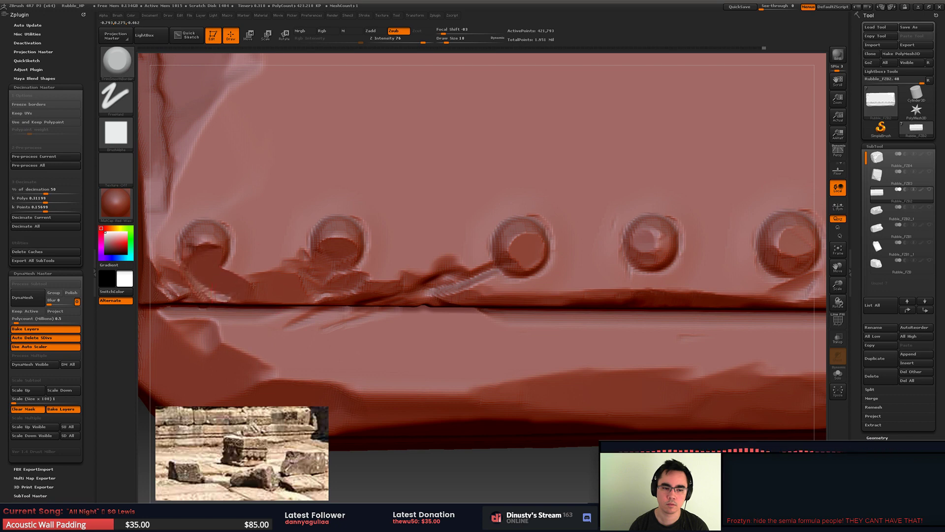
right_click_drag(253, 286, 293, 190, "ctrl")
right_click_drag(365, 192, 404, 184, "ctrl")
right_click_drag(404, 185, 565, 209)
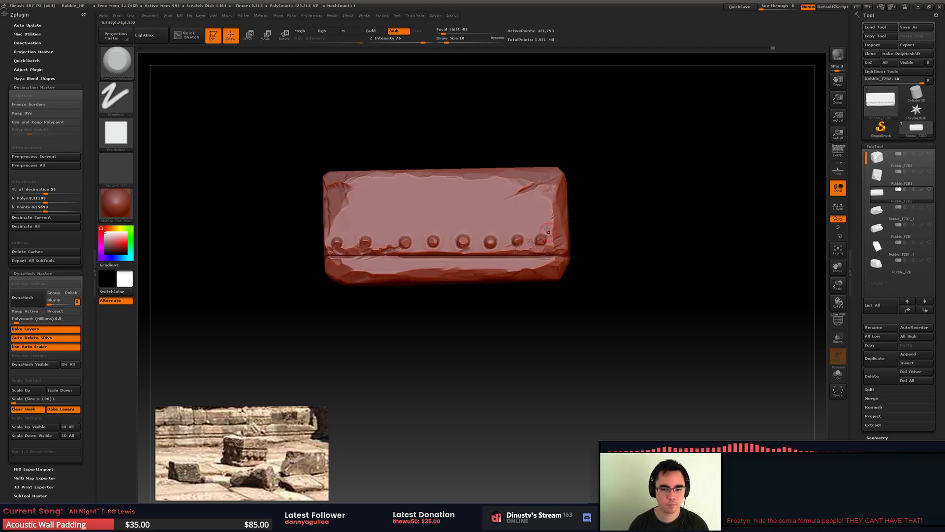
Step: Switch back to the stud brush with a FreeHand stroke and Alpha 40, and try a stroke above the studs
key("b")
left_click(116, 96)
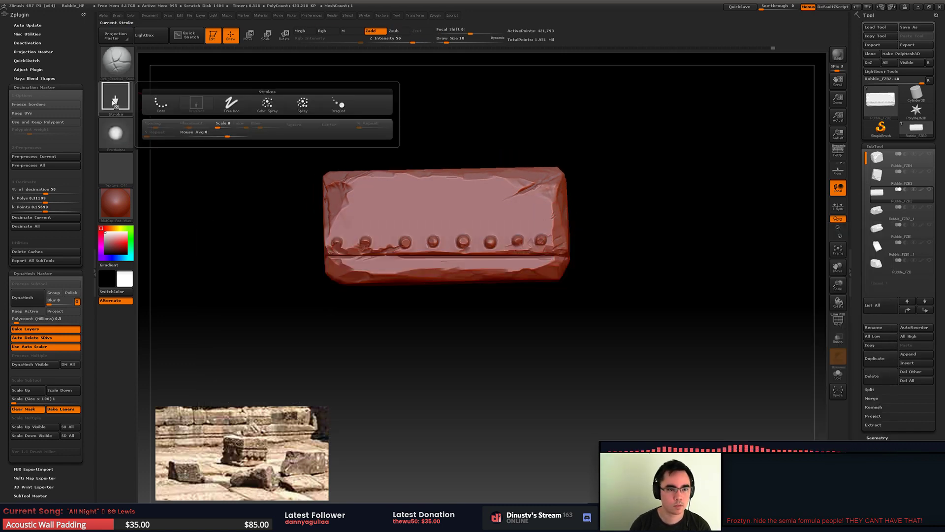
left_click(266, 105)
left_click(117, 134)
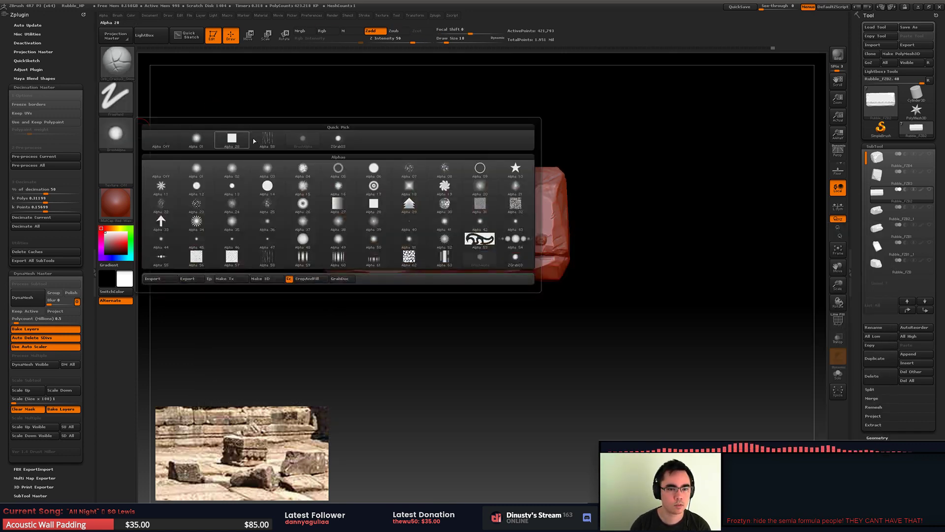
left_click(409, 223)
left_click_drag(401, 218, 459, 235)
key("ctrl+z")
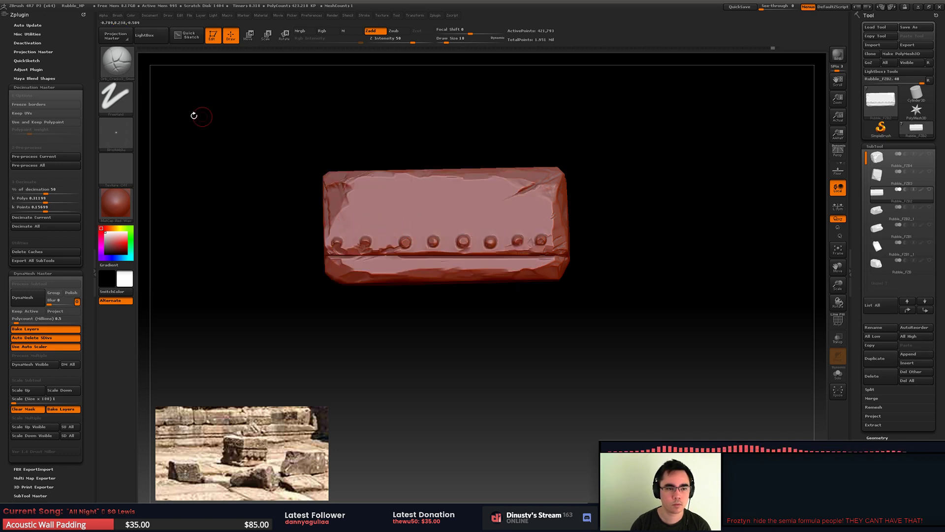
Step: Try a stroke above the studs with Alpha 01 and change the brush's focal shift to -66
left_click(116, 134)
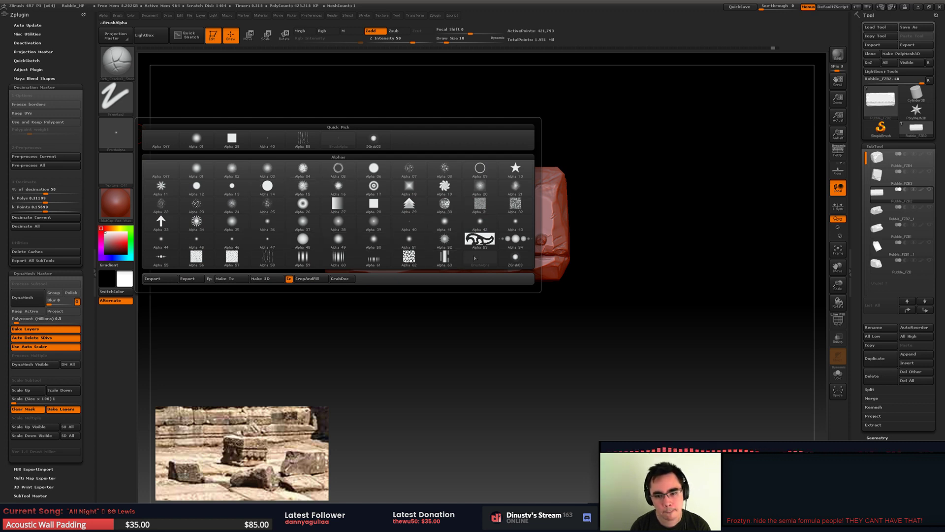
mouse_move(476, 262)
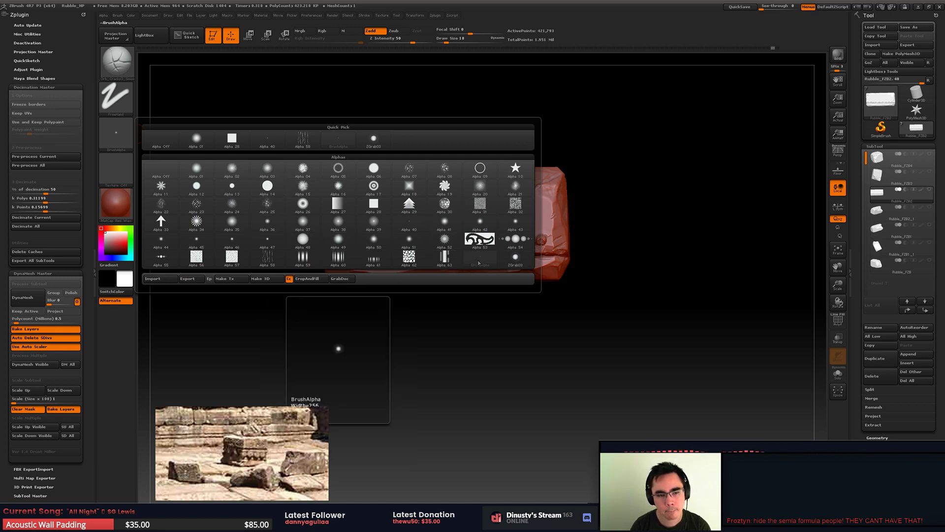
left_click(202, 171)
mouse_move(383, 217)
left_mouse_down()
mouse_move(404, 203)
mouse_move(458, 213)
left_mouse_up()
key("ctrl+z")
key("space")
left_click(412, 205)
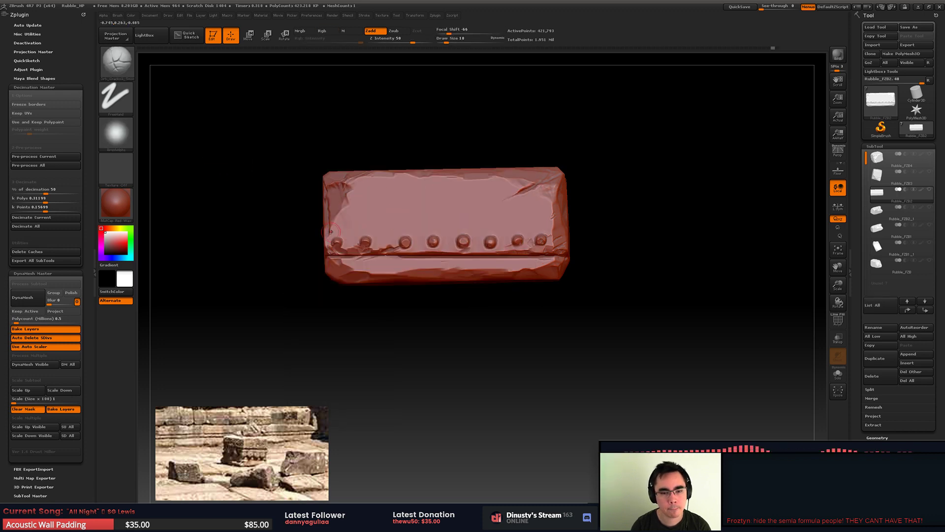
Step: Switch to an Orb cracks brush and try a stroke across the front face above the studs
key("b")
left_click(307, 327)
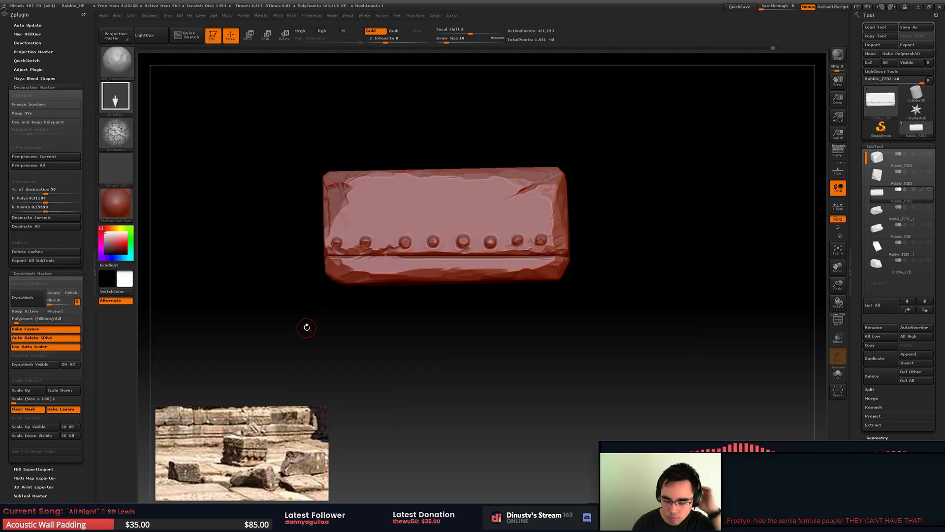
key("b")
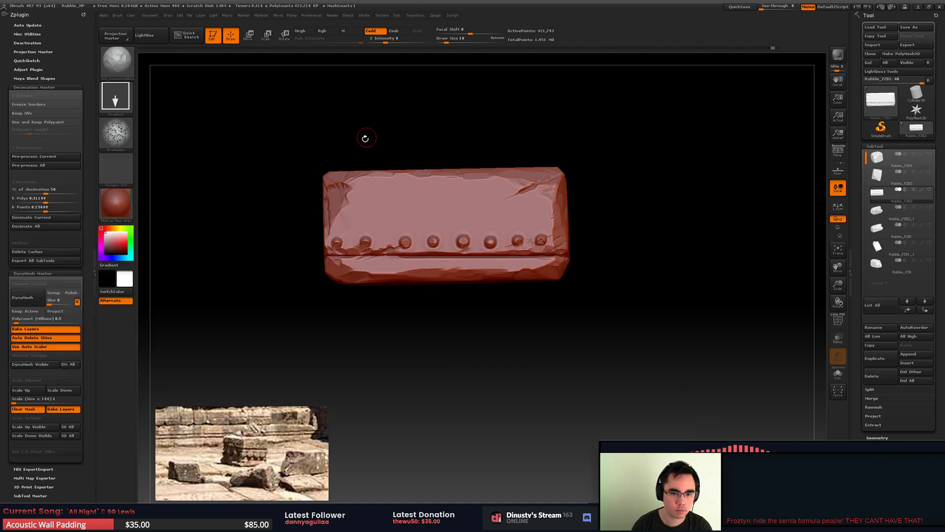
key("b")
key("b")
key("b")
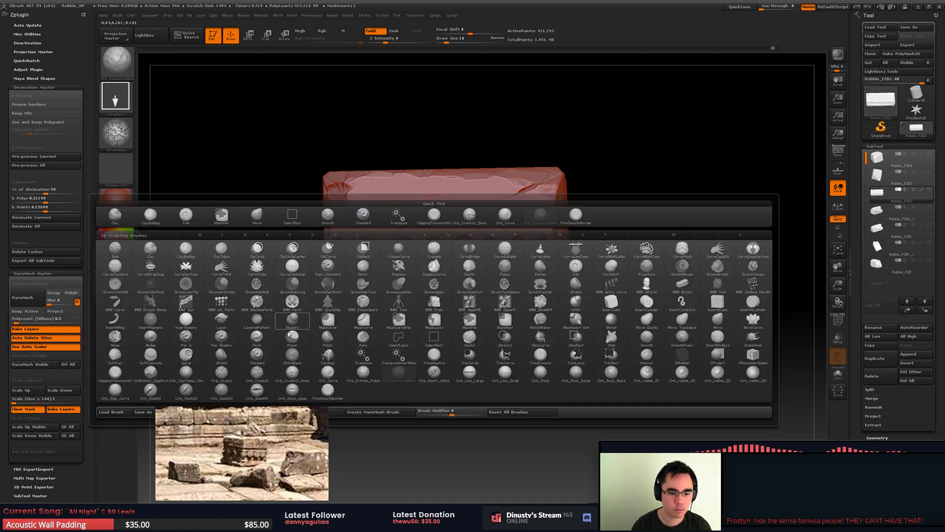
left_click(257, 373)
left_click_drag(370, 193, 478, 205)
key("ctrl+z")
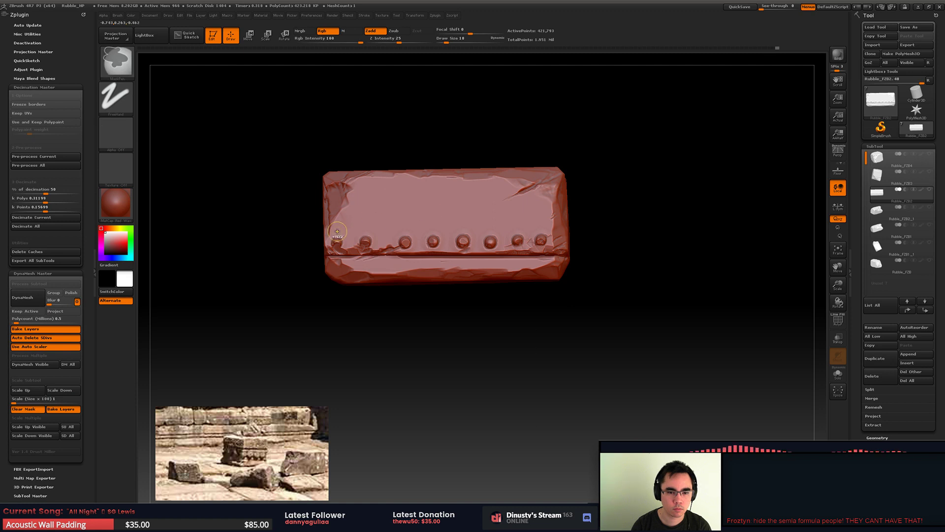
Step: Carve a straight horizontal groove across the full front face just above the row of studs
left_click_drag(327, 231, 586, 220)
key("ctrl+z")
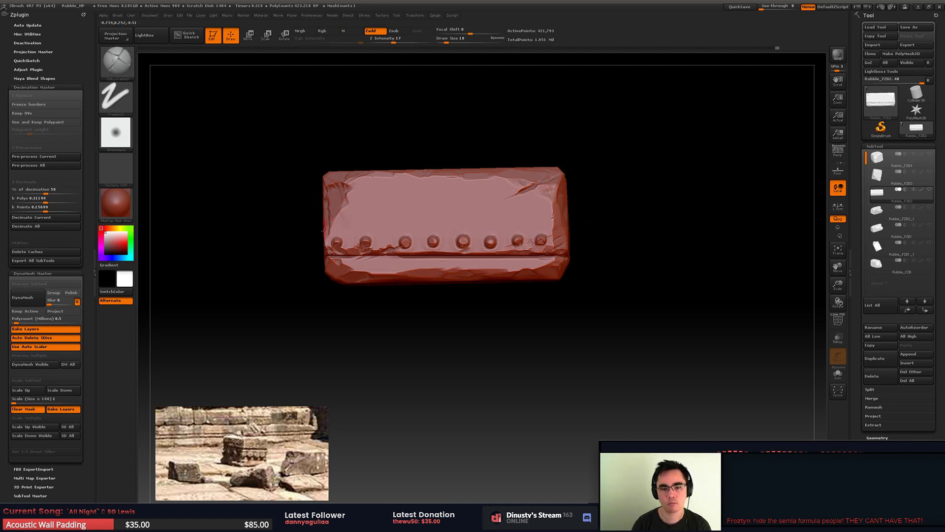
mouse_move(341, 231)
left_mouse_down("shift")
mouse_move(595, 232)
mouse_move(331, 233)
mouse_move(561, 231)
left_mouse_up("shift")
key("ctrl+z")
key("ctrl+z")
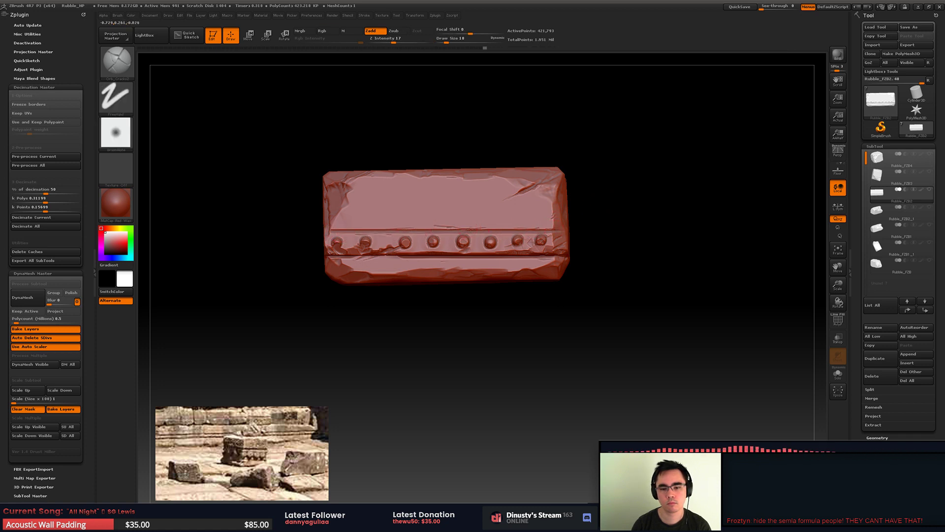
Step: Inspect the studded stone from several angles, switching to the subtool below and back to the stone
right_click_drag(456, 228, 472, 262, "ctrl")
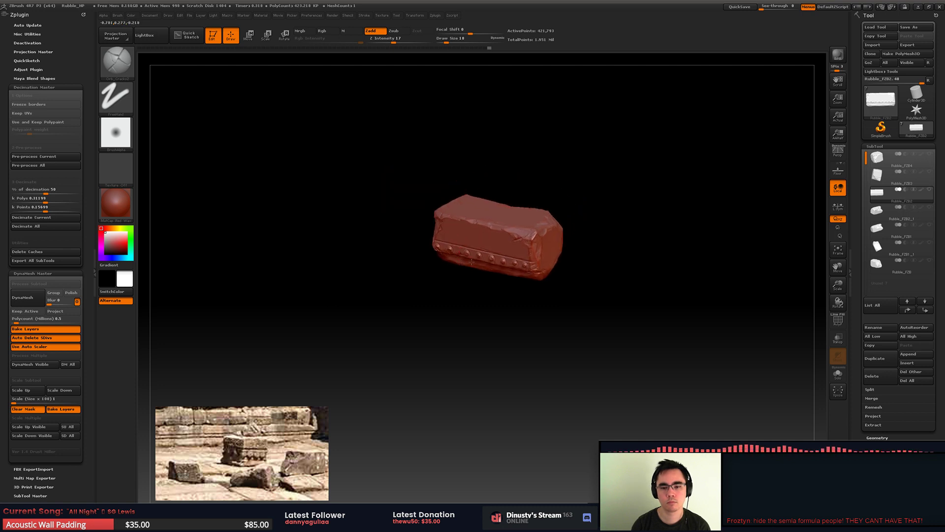
left_click_drag(472, 262, 505, 163)
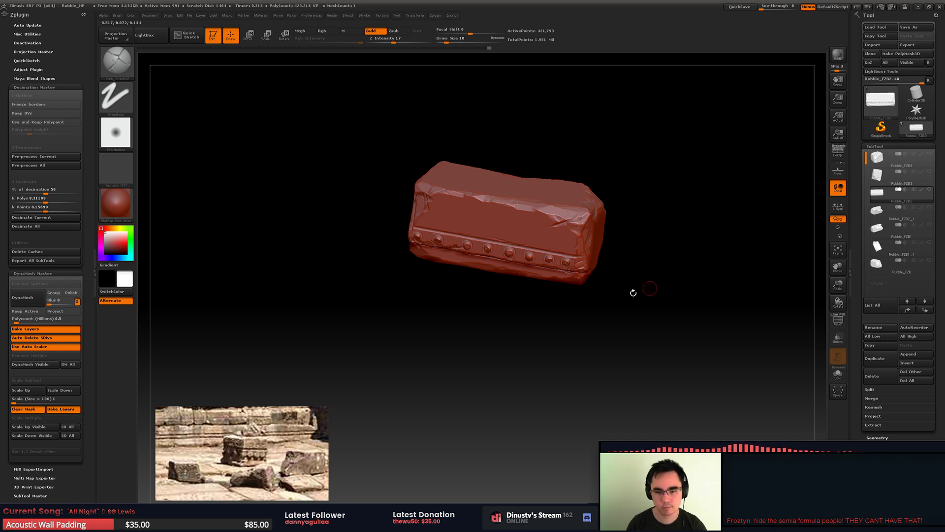
left_click_drag(633, 292, 631, 279)
left_click(880, 217)
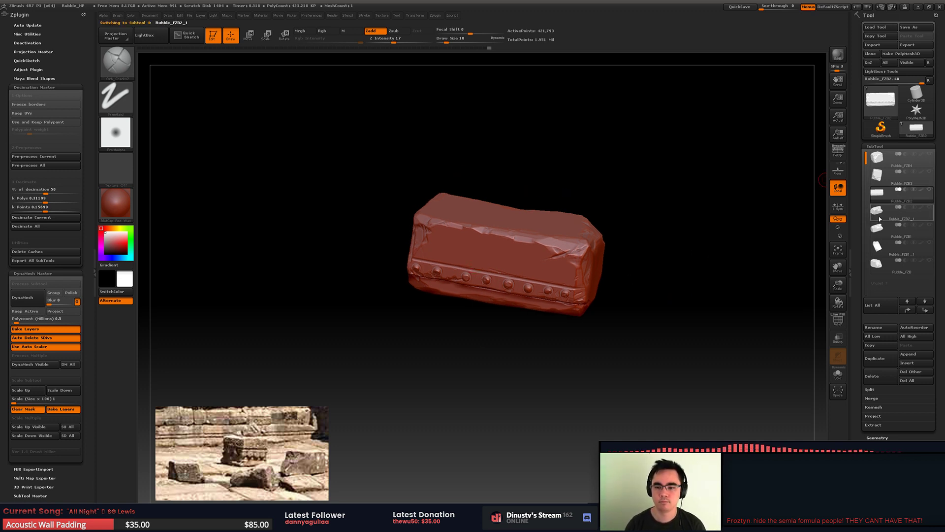
left_click(880, 196)
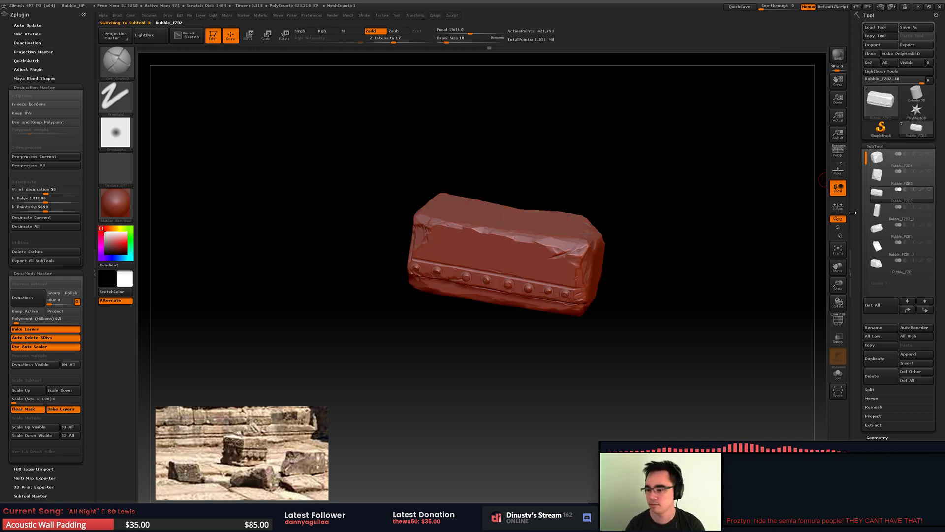
key("ctrl")
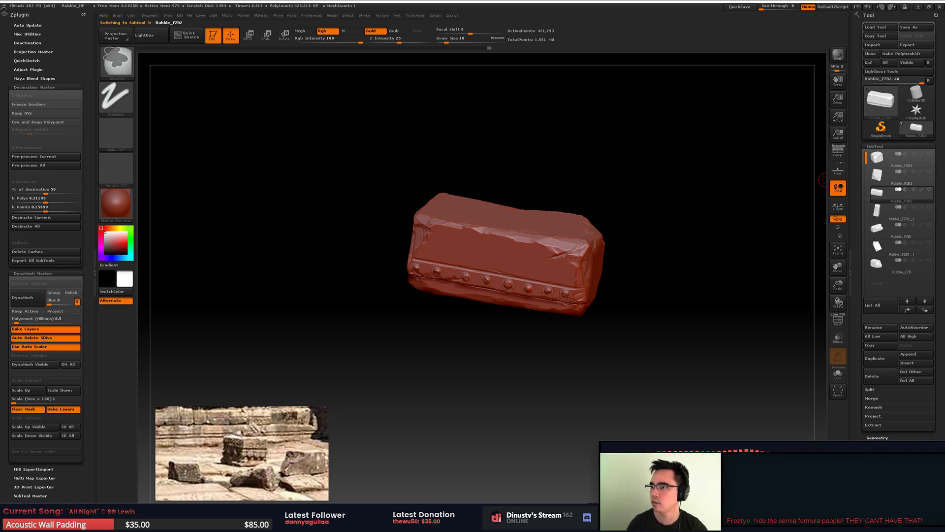
Step: Save the project
left_click_drag(630, 120, 633, 118)
key("ctrl+shift")
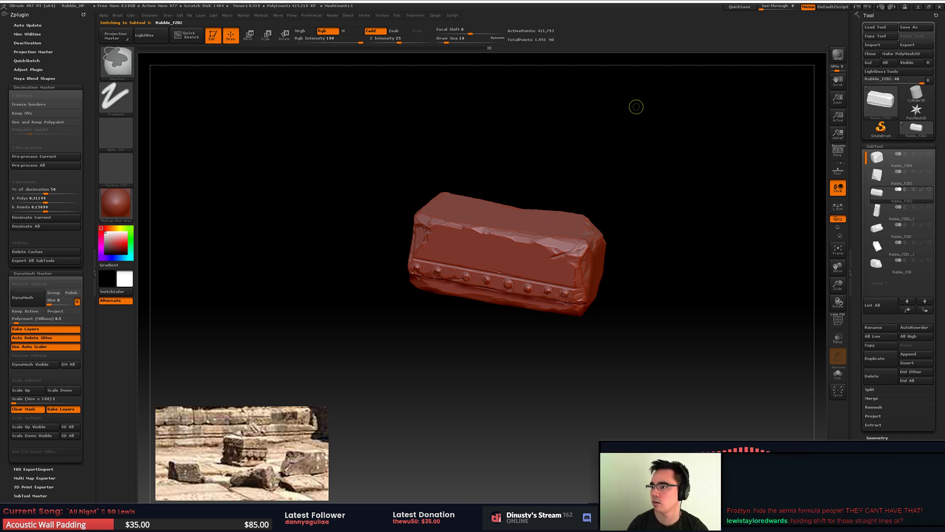
key("ctrl+s")
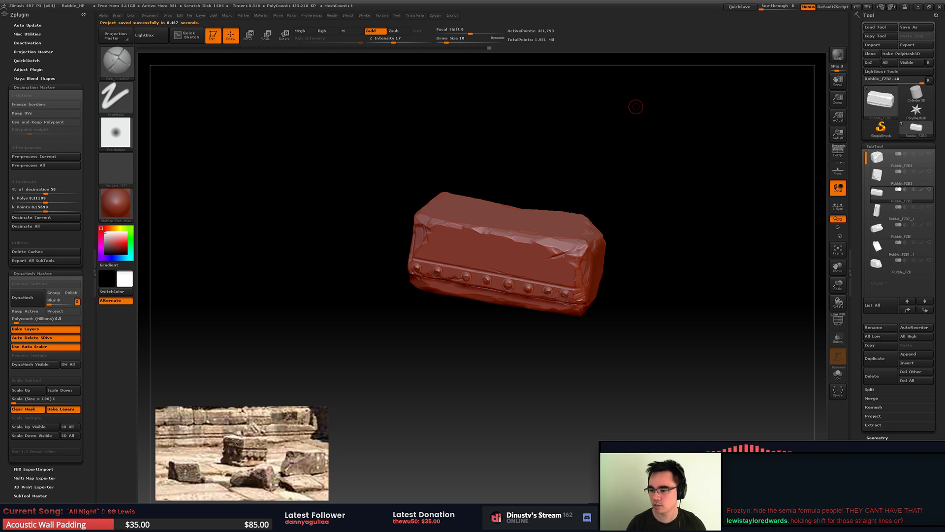
Step: Try straight horizontal strokes across the front face above the row of studs
right_click_drag(584, 238, 545, 282)
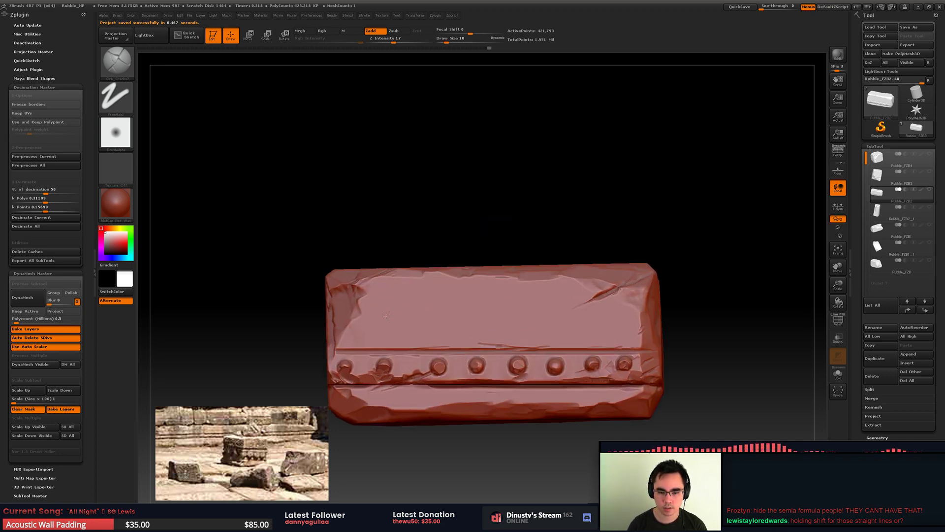
left_click_drag(450, 314, 649, 319)
key("ctrl+z")
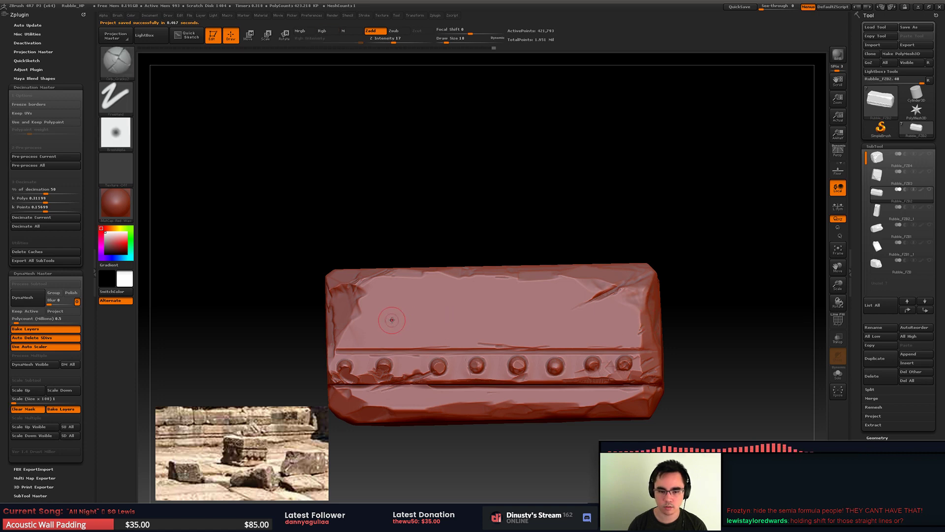
left_click_drag(398, 319, 652, 319)
key("ctrl+z")
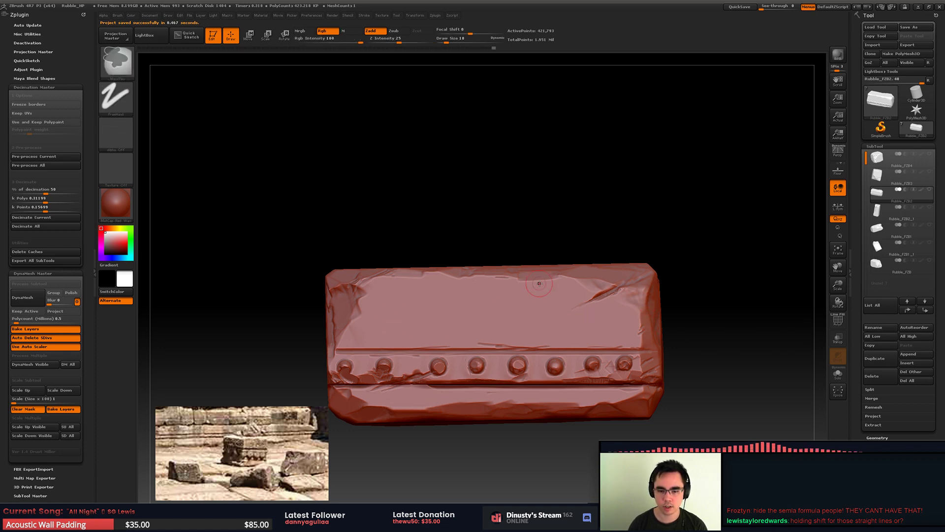
Step: Try several straight diagonal strokes down the front face towards the row of studs, undoing each one
left_click_drag(539, 284, 418, 405)
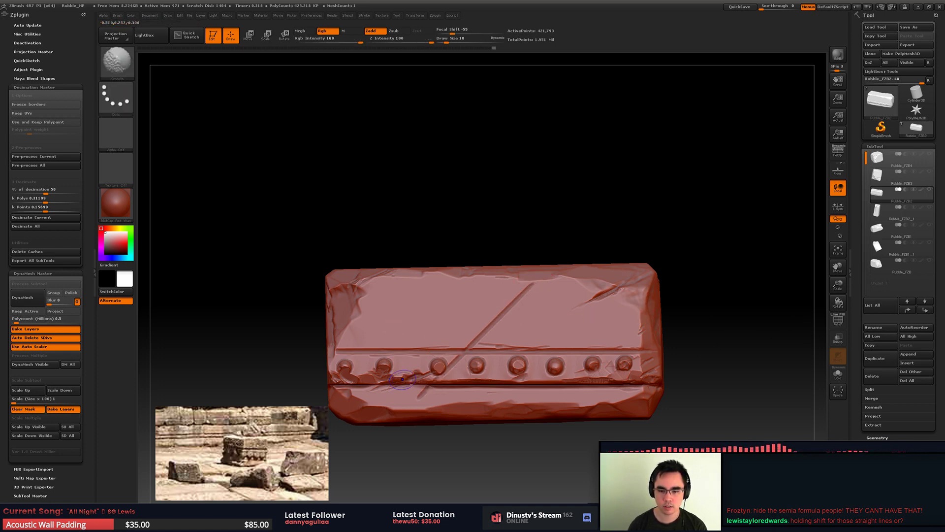
key("ctrl+z")
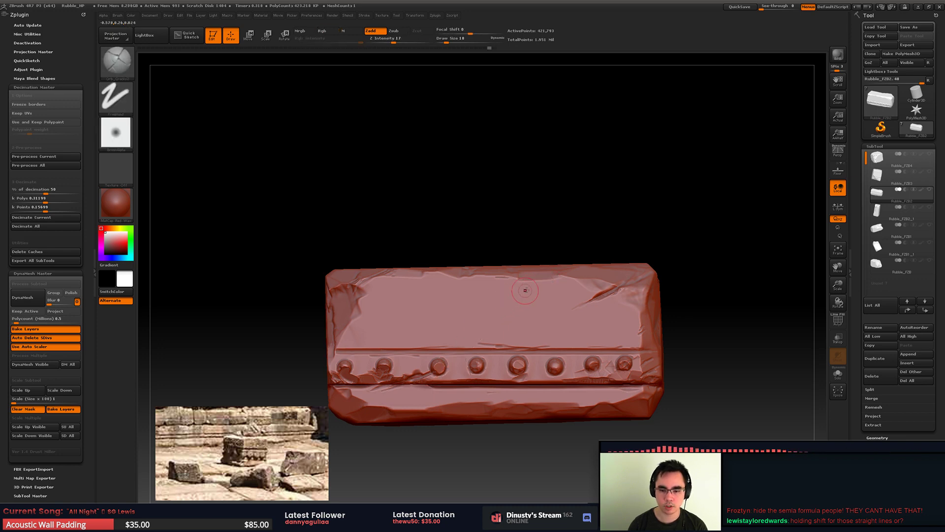
left_click_drag(529, 287, 415, 378)
key("ctrl+z")
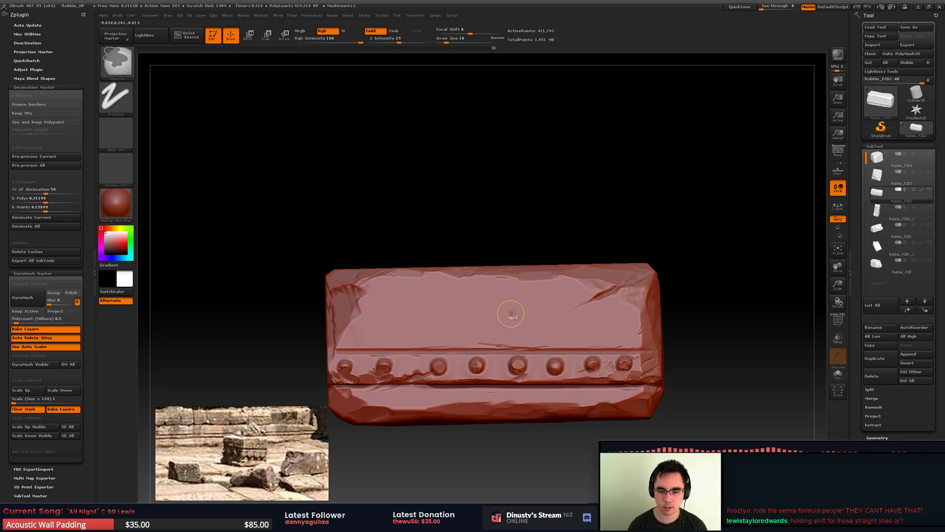
left_click_drag(531, 294, 475, 354)
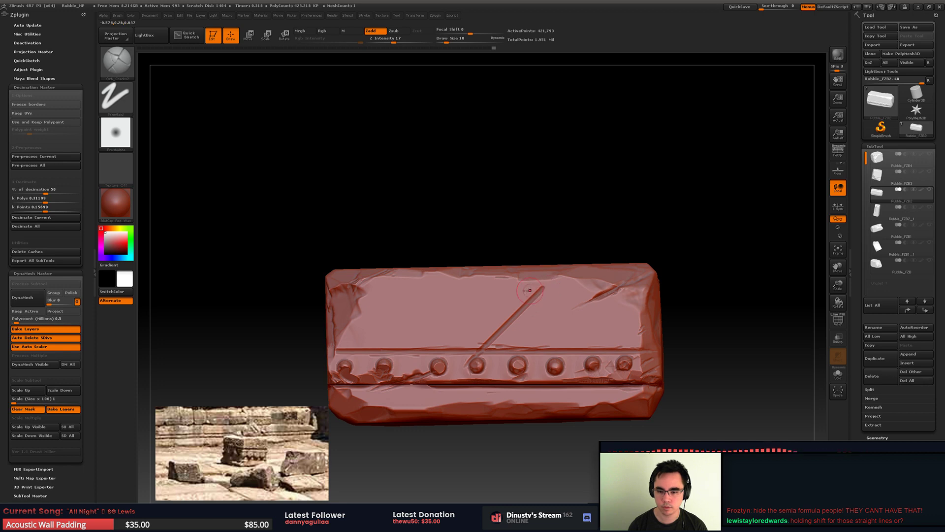
key("ctrl+z")
left_click_drag(509, 288, 449, 286)
key("ctrl+z")
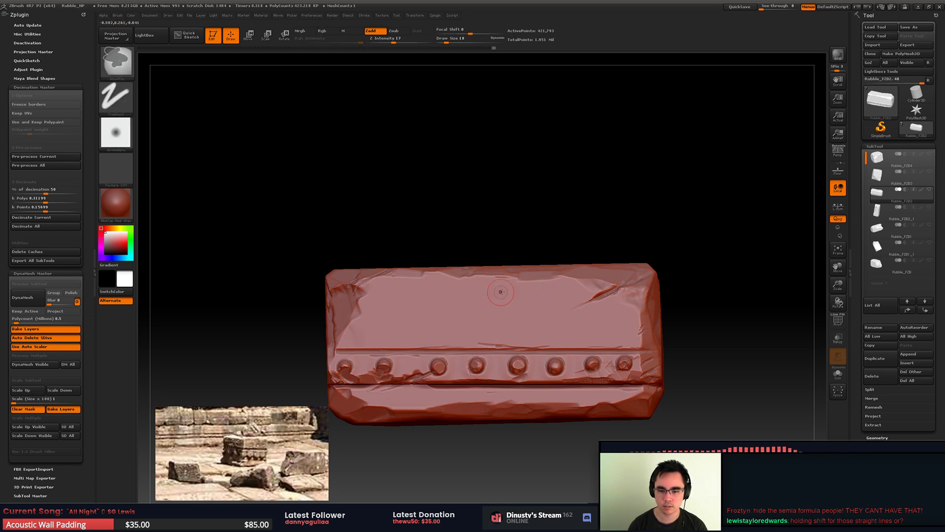
key("ctrl+z")
left_click_drag(513, 287, 446, 356)
key("ctrl+z")
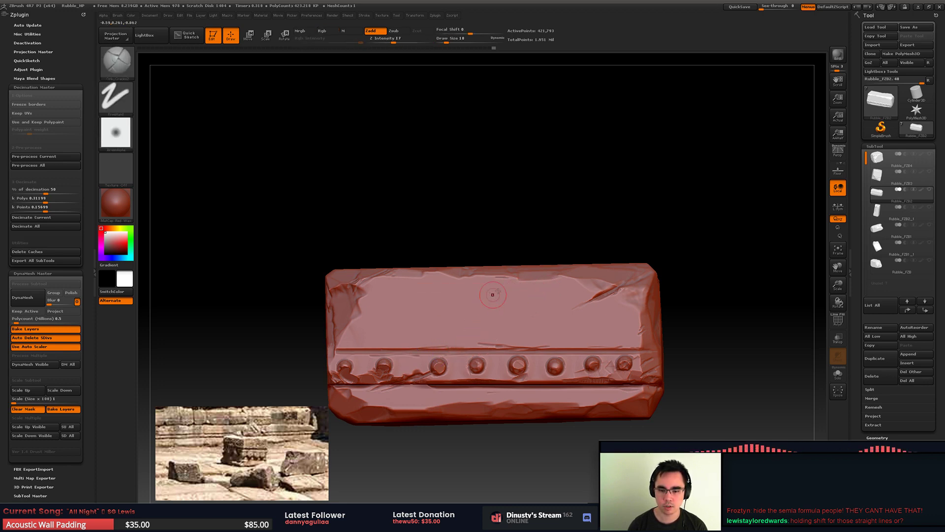
Step: Try crossed diagonal strokes with a horizontal line on the front face and undo them
left_click_drag(505, 292, 404, 376)
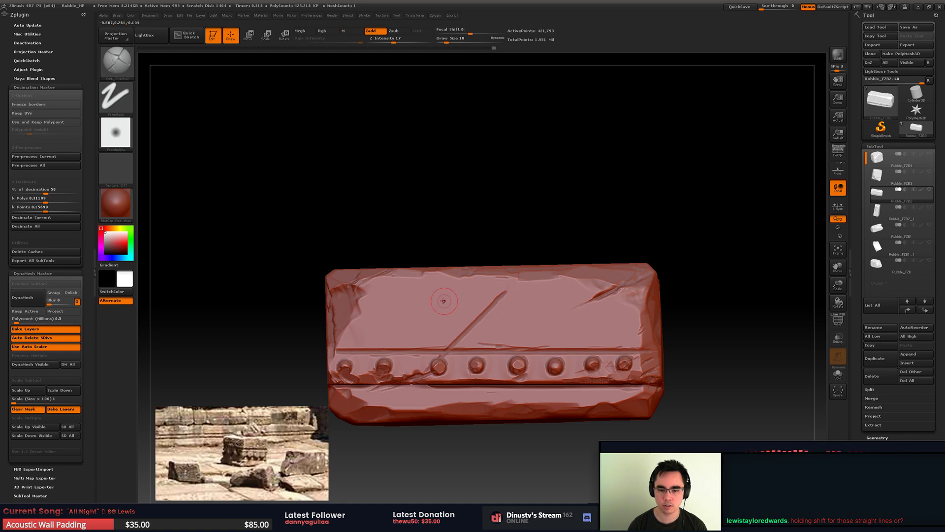
left_click_drag(469, 290, 544, 378)
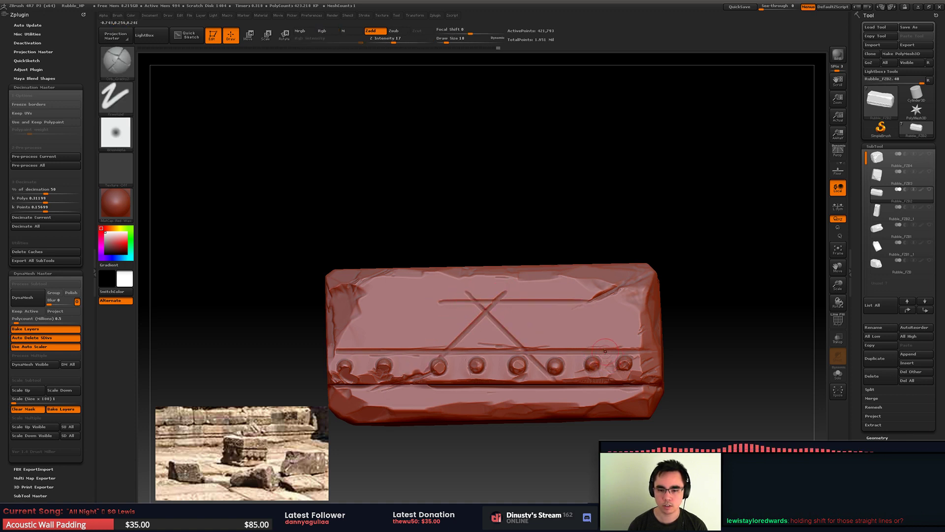
key("ctrl+z")
key("ctrl+z")
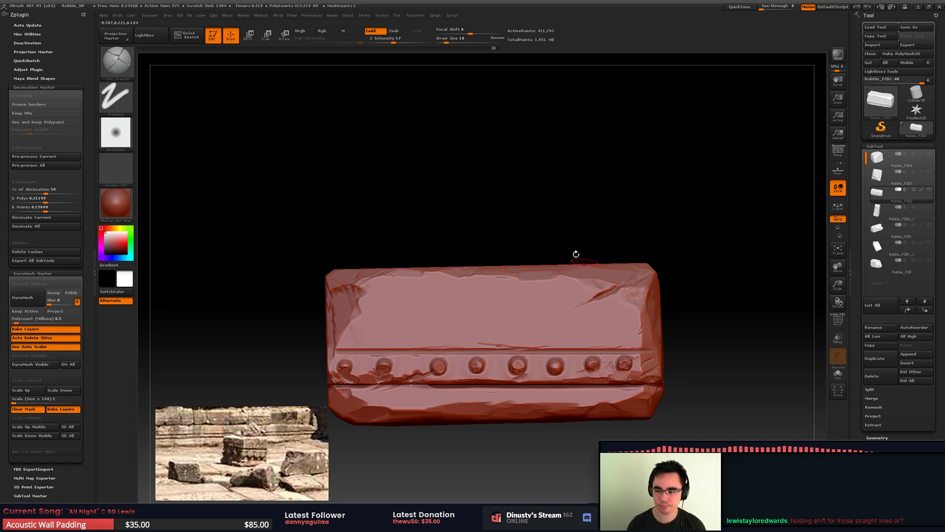
Step: Duplicate the studded stone's subtool and decimate the copy to 10 percent
left_click_drag(575, 253, 665, 243)
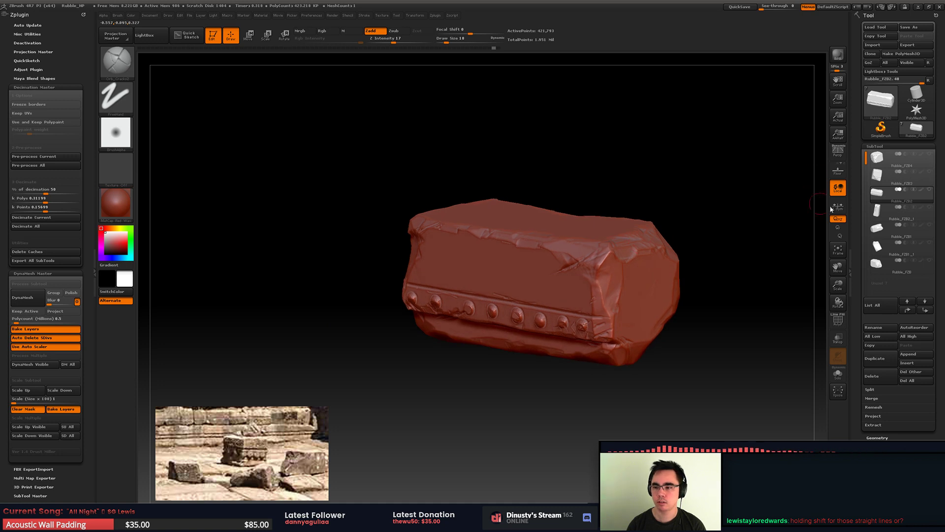
left_click(876, 359)
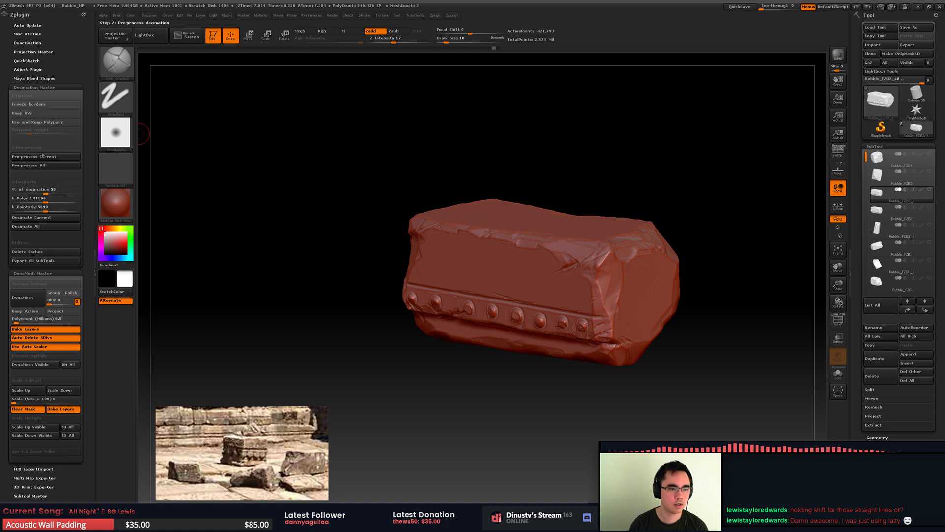
left_click(44, 190)
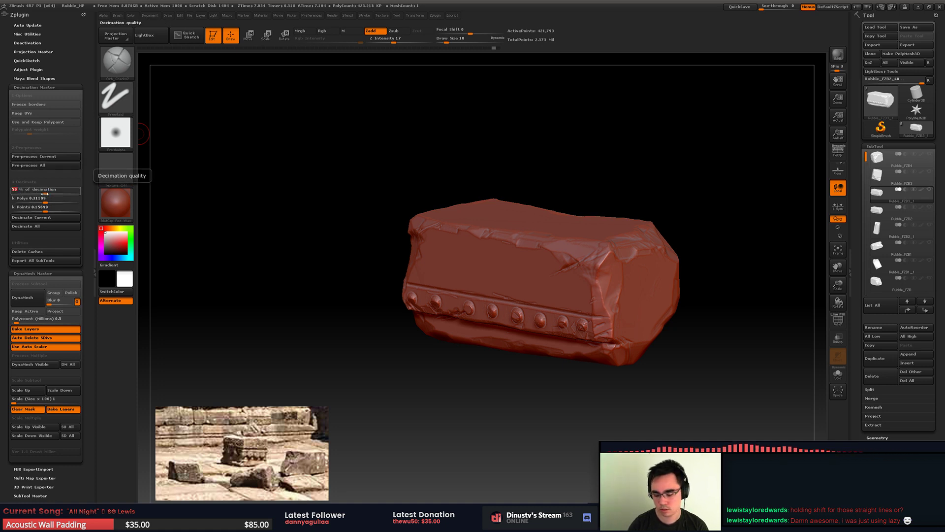
type("10")
key("Return")
left_click(34, 217)
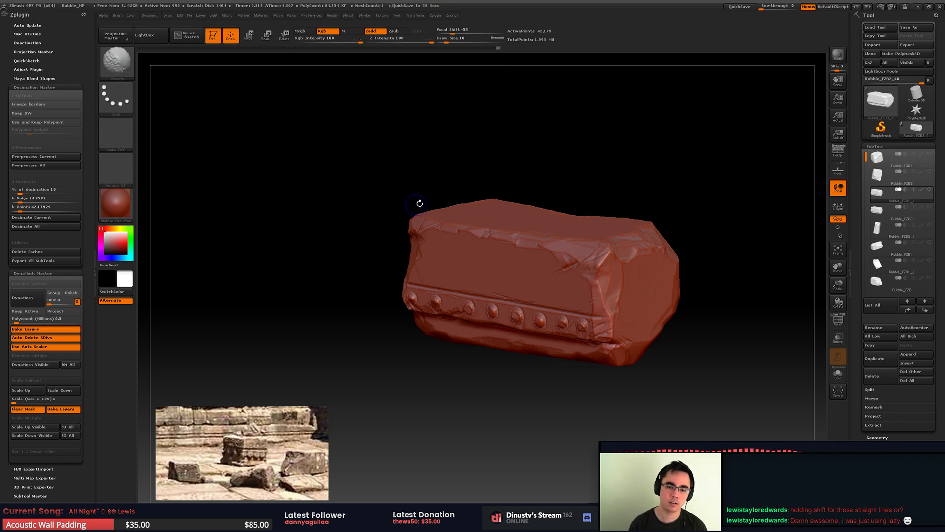
Step: Pre-process the stone copy and decimate it a second time at 10 percent
left_click(45, 157)
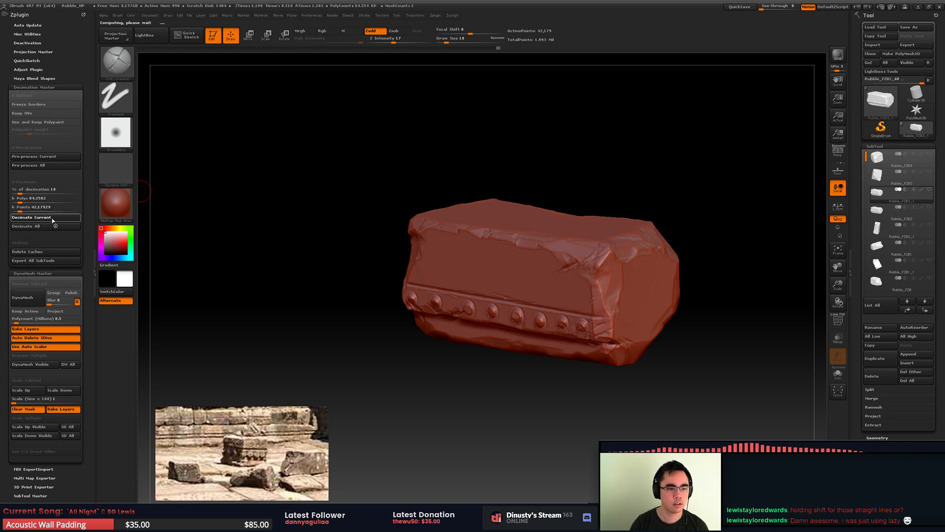
mouse_move(451, 270)
right_mouse_down()
mouse_move(487, 266)
mouse_move(514, 227)
mouse_move(534, 241)
mouse_move(525, 231)
right_mouse_up()
left_click_drag(524, 231, 526, 227, "shift")
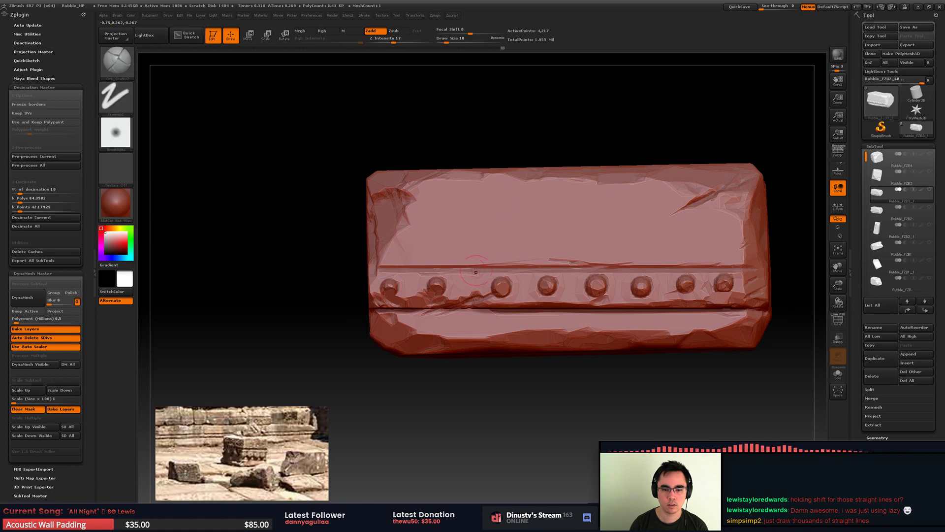
Step: Switch to a flattening brush, adjust its size and try removing the two leftmost studs from the decimated copy
key("b")
left_click(642, 294)
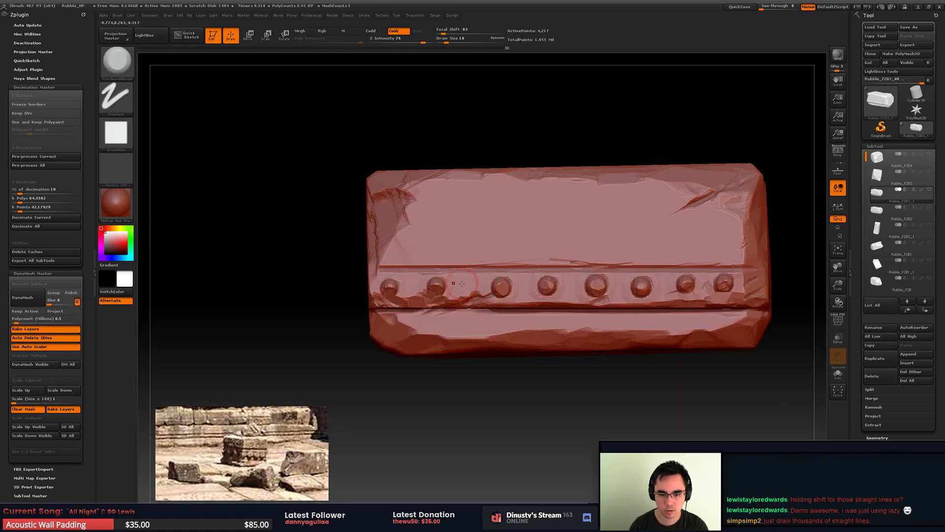
key("ctrl+z")
key("space")
left_click_drag(416, 286, 420, 287)
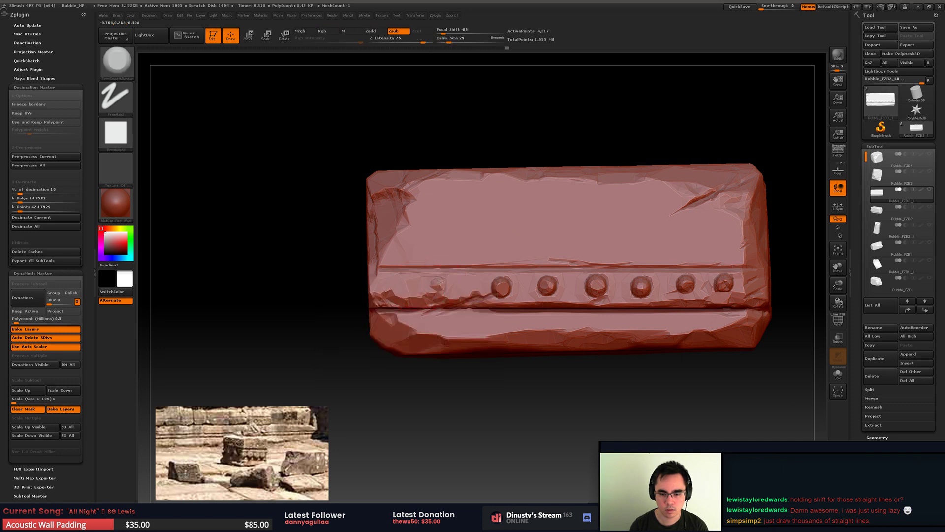
left_click(440, 282)
key("ctrl+z")
left_click(441, 283)
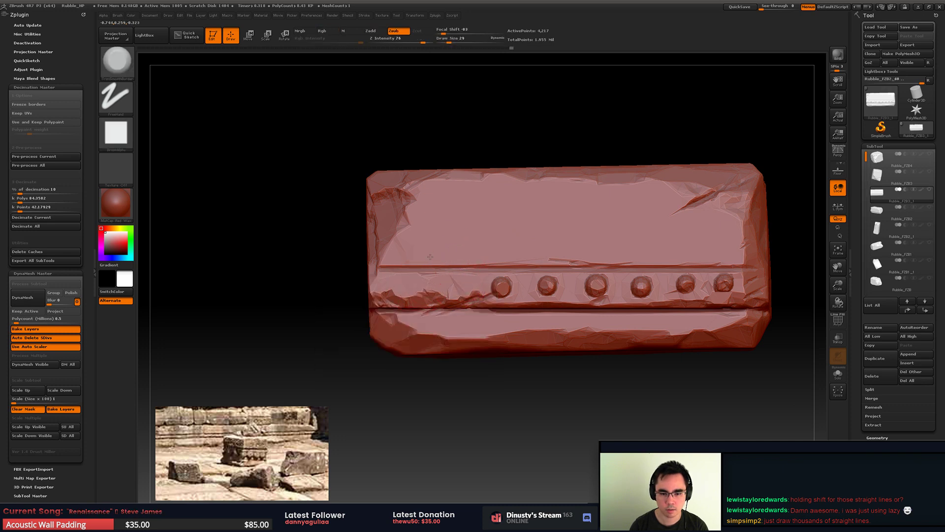
Step: Try flattening the groove above the studs with an enlarged brush
mouse_move(420, 270)
left_mouse_down()
mouse_move(512, 268)
mouse_move(486, 242)
left_mouse_up()
key("ctrl+z")
key("s")
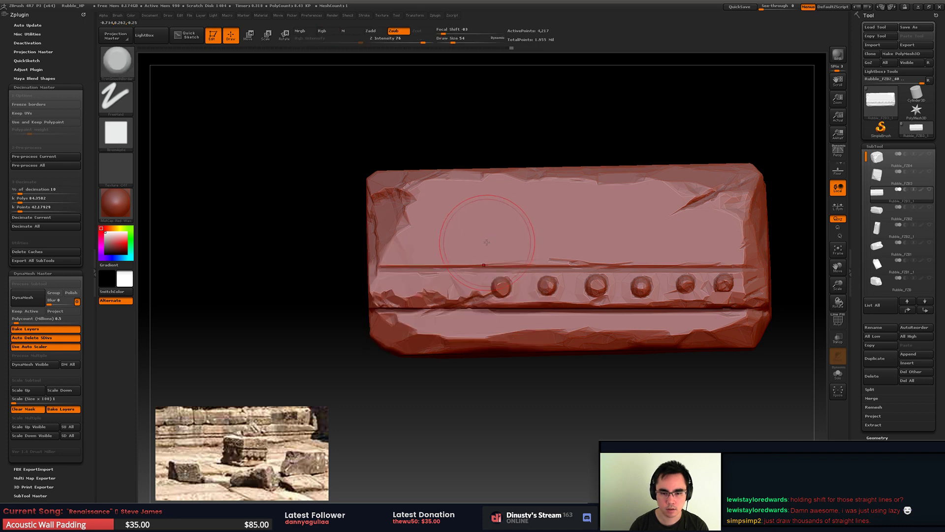
mouse_move(426, 263)
left_mouse_down()
mouse_move(566, 253)
mouse_move(472, 261)
mouse_move(536, 252)
left_mouse_up()
Step: Undo the trial flattening strokes and the copy's decimation, and check its mesh density in wireframe display
key("ctrl+z")
key("ctrl+z")
key("ctrl+z")
key("ctrl+z")
key("ctrl+z")
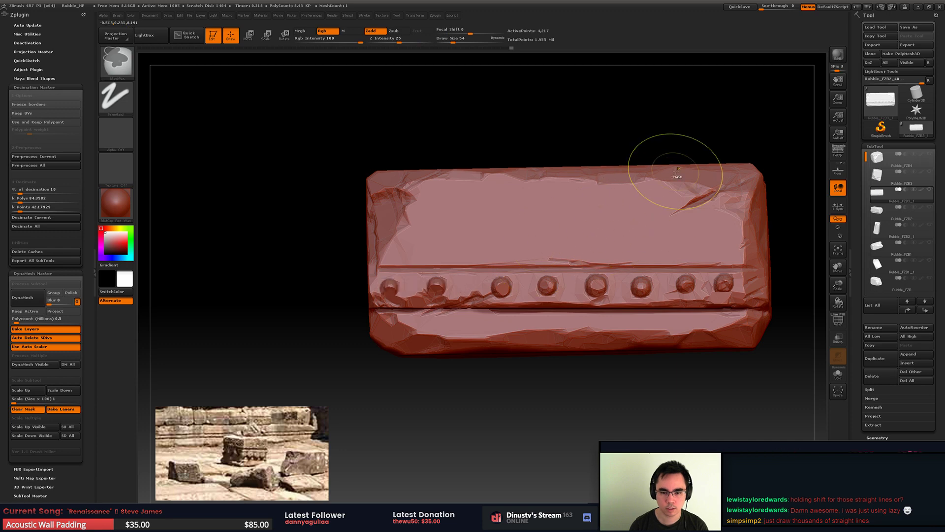
key("shift+f")
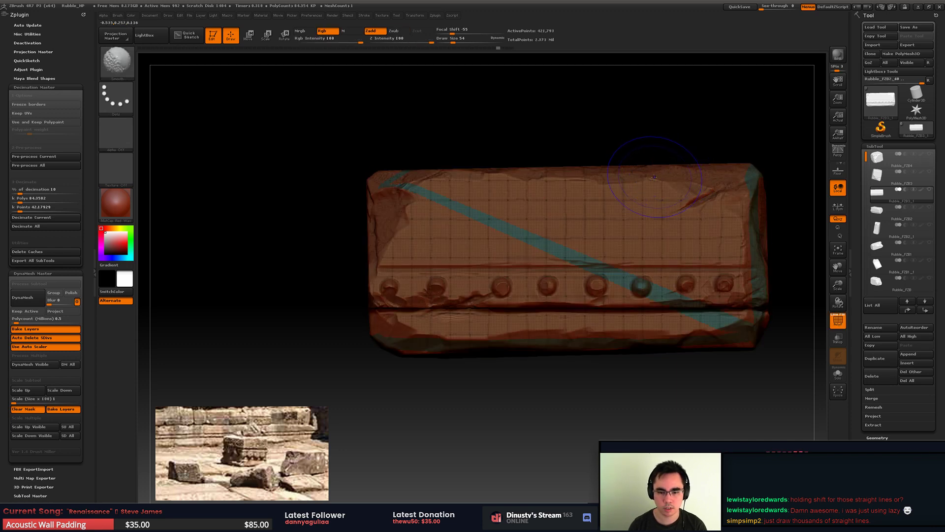
key("shift+f")
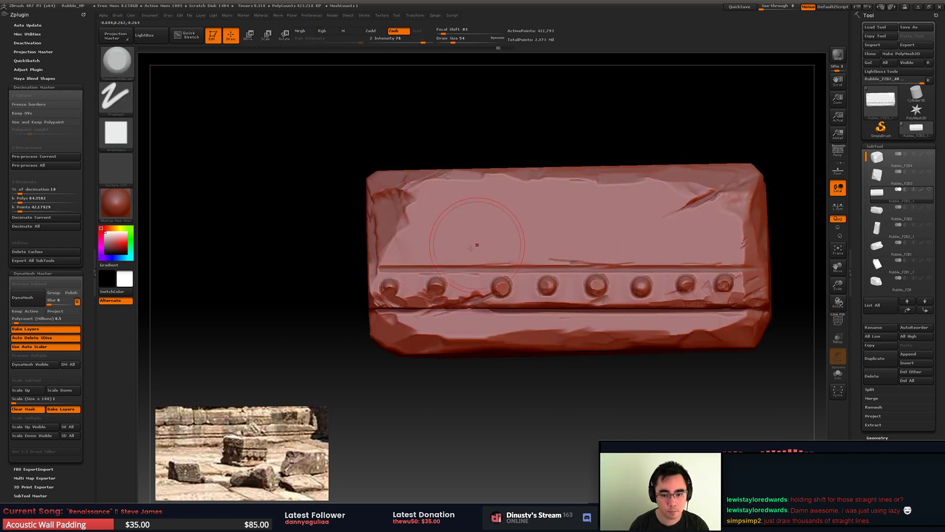
Step: Flatten the left end of the upper groove and the two leftmost studs on the full-resolution copy
left_click_drag(470, 248, 415, 263, "shift")
key("space")
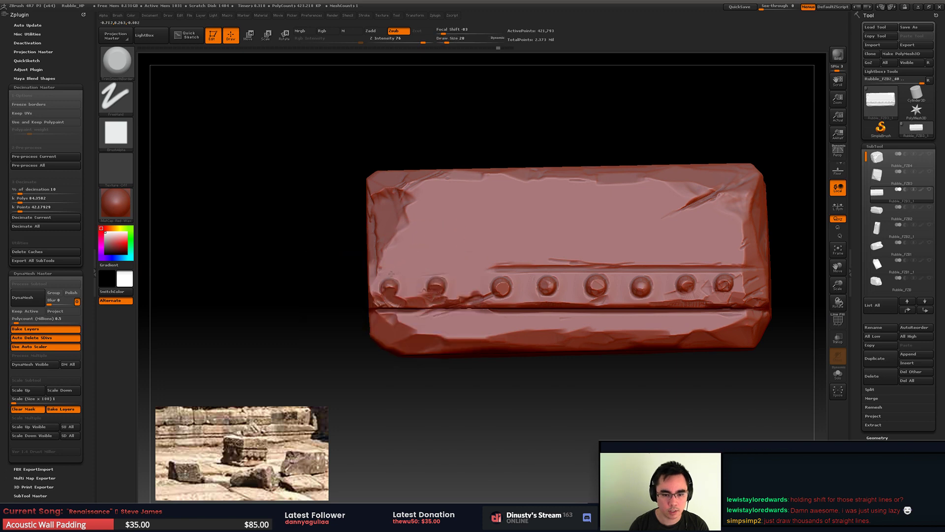
right_click_drag(411, 268, 443, 273, "ctrl")
key("space")
left_click_drag(417, 276, 413, 274)
key("space")
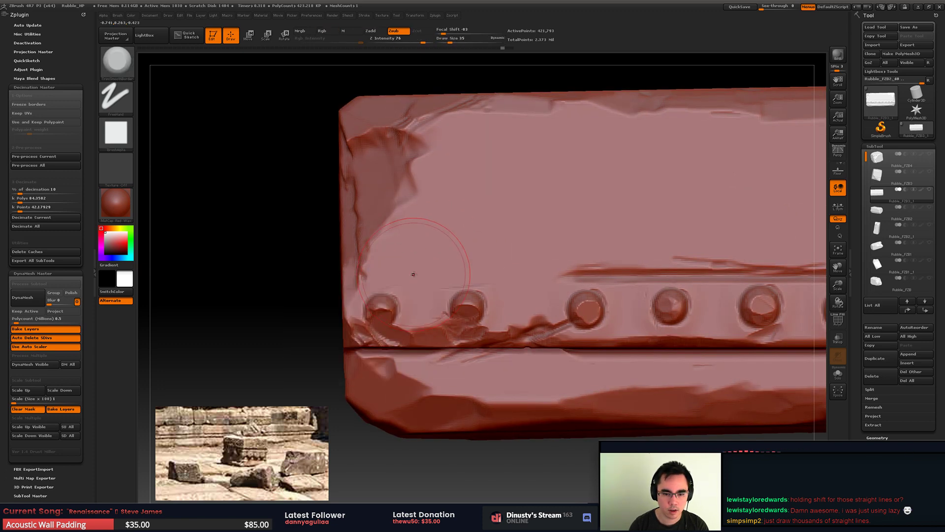
mouse_move(394, 306)
left_mouse_down("shift")
mouse_move(379, 311)
mouse_move(388, 293)
mouse_move(468, 303)
mouse_move(460, 315)
left_mouse_up("shift")
Step: Flatten the rest of the upper groove along the copy's front face towards its right end
right_click_drag(572, 234, 460, 239, "alt")
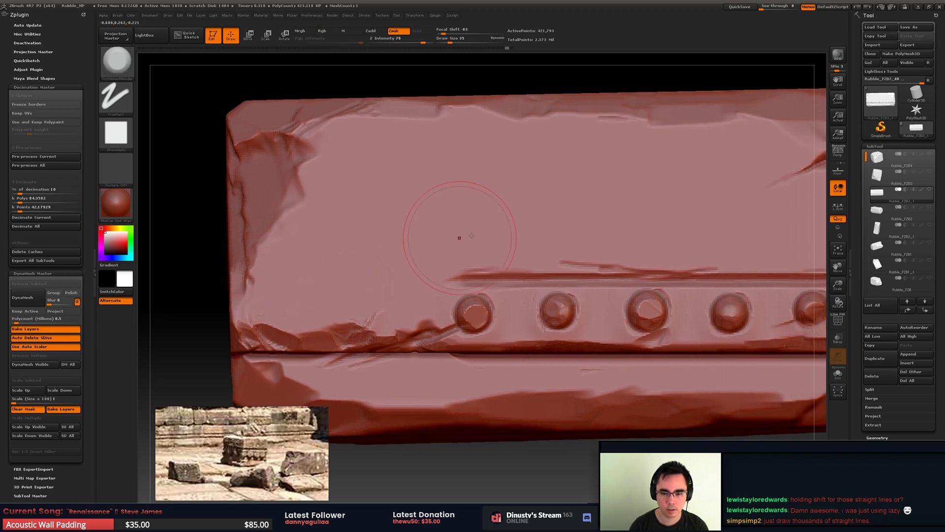
left_click_drag(476, 271, 701, 268)
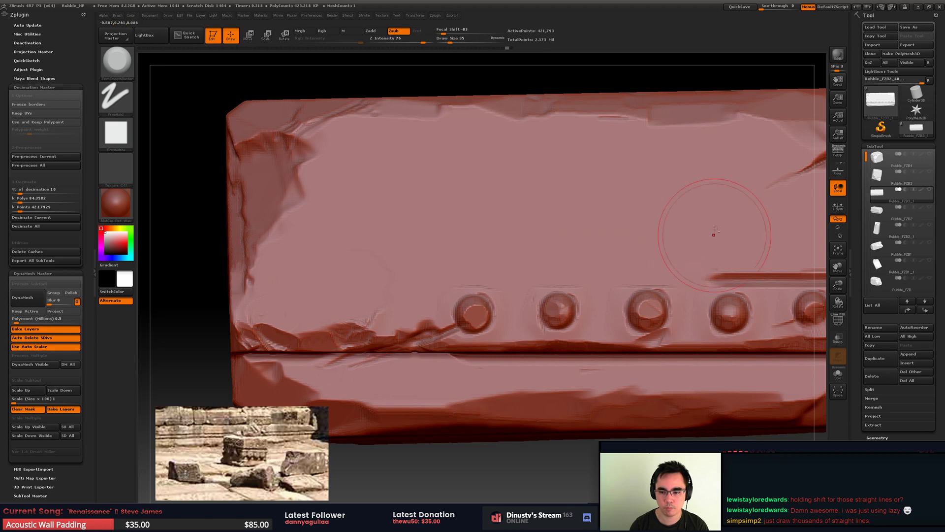
right_click_drag(762, 233, 595, 242, "alt")
mouse_move(556, 284)
left_mouse_down("shift")
mouse_move(643, 286)
mouse_move(546, 288)
mouse_move(719, 284)
left_mouse_up("shift")
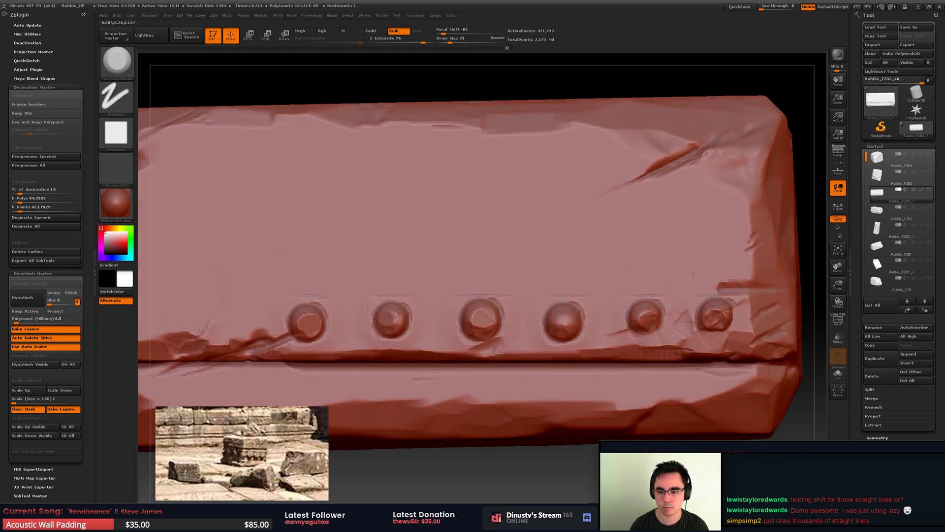
Step: Flatten the remaining studs so the copy's front face is smooth above the lower groove
mouse_move(645, 295)
left_mouse_down("shift")
mouse_move(638, 308)
mouse_move(622, 295)
left_mouse_up("shift")
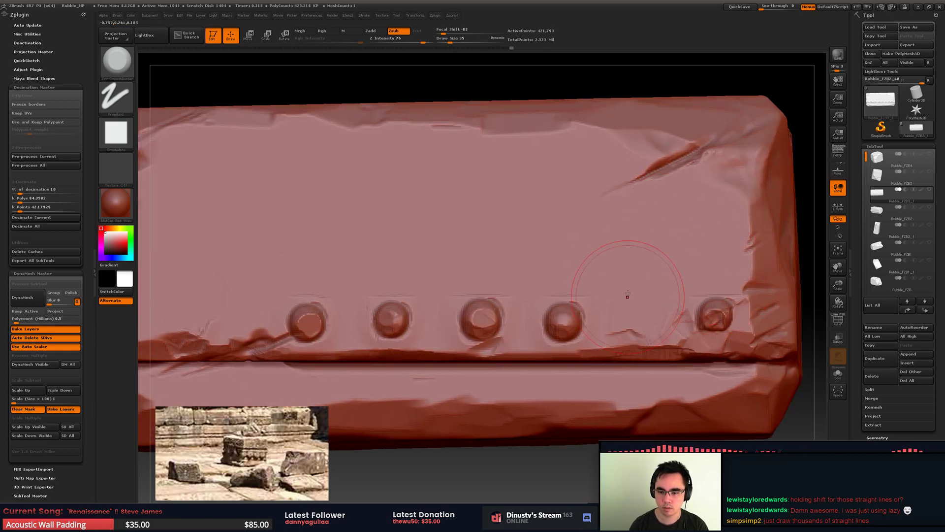
left_click_drag(571, 310, 563, 289, "shift")
left_click_drag(497, 315, 470, 325, "shift")
mouse_move(391, 321)
left_mouse_down("shift")
mouse_move(410, 301)
mouse_move(377, 317)
mouse_move(295, 315)
left_mouse_up("shift")
right_click_drag(494, 263, 426, 267, "alt")
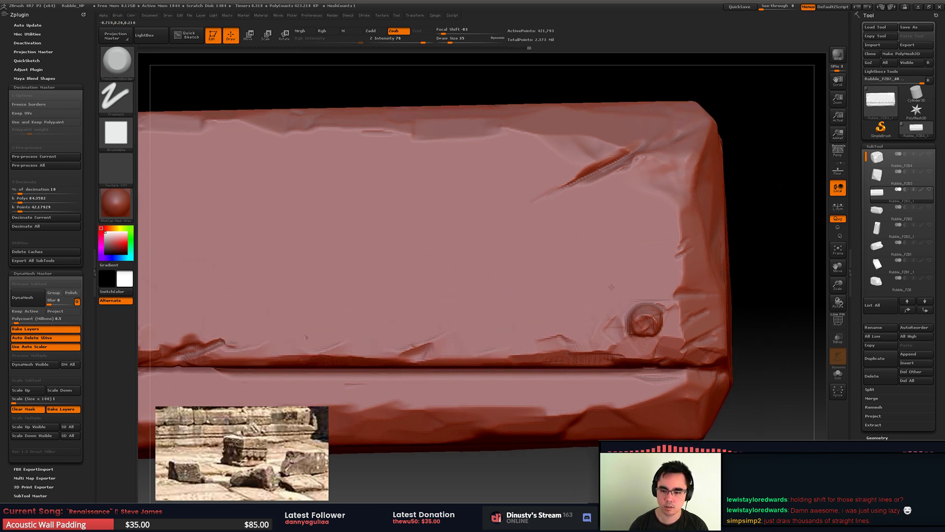
mouse_move(612, 287)
left_mouse_down("shift")
mouse_move(638, 313)
mouse_move(624, 291)
left_mouse_up("shift")
right_click_drag(590, 252, 594, 198, "ctrl")
mouse_move(428, 278)
right_mouse_down()
mouse_move(461, 281)
mouse_move(428, 268)
right_mouse_up()
right_click_drag(463, 254, 428, 267, "ctrl")
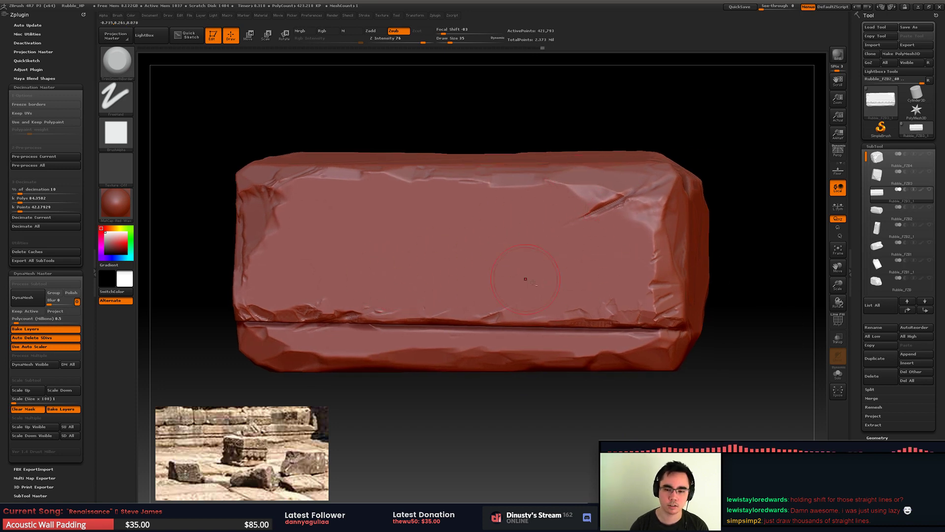
Step: Pre-process the flattened stone copy and decimate it to 10 percent
right_click_drag(533, 282, 521, 271, "alt")
right_click_drag(586, 243, 695, 173, "ctrl")
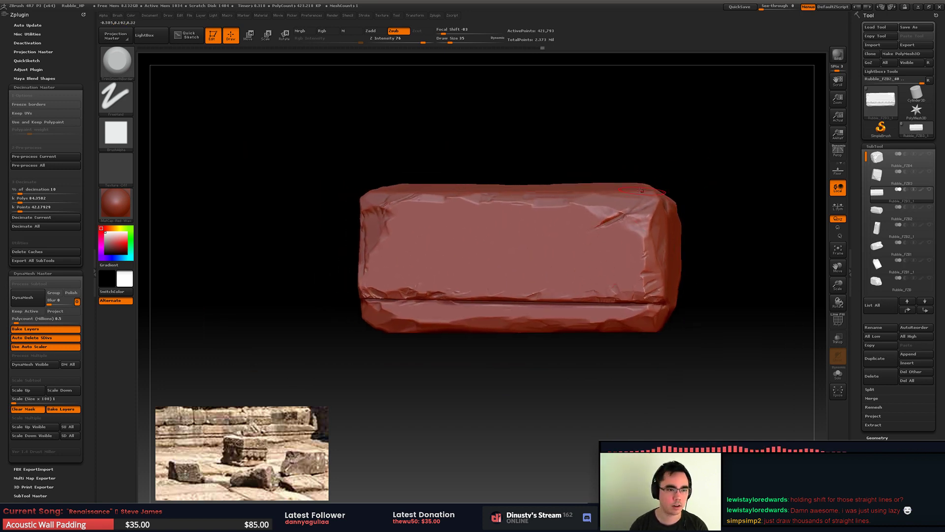
left_click(49, 156)
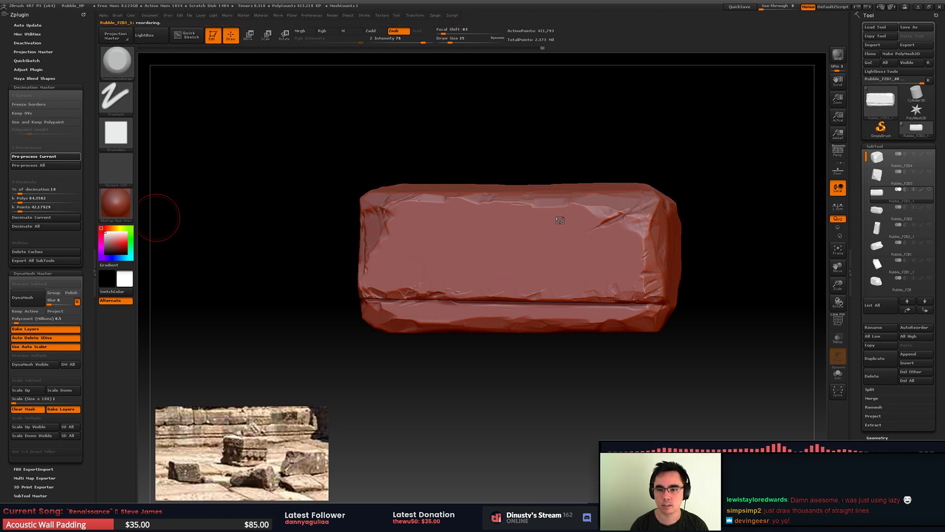
key("shift+f")
mouse_move(481, 267)
right_mouse_down("ctrl")
mouse_move(485, 301)
mouse_move(544, 269)
mouse_move(522, 262)
right_mouse_up("ctrl")
key("shift+f")
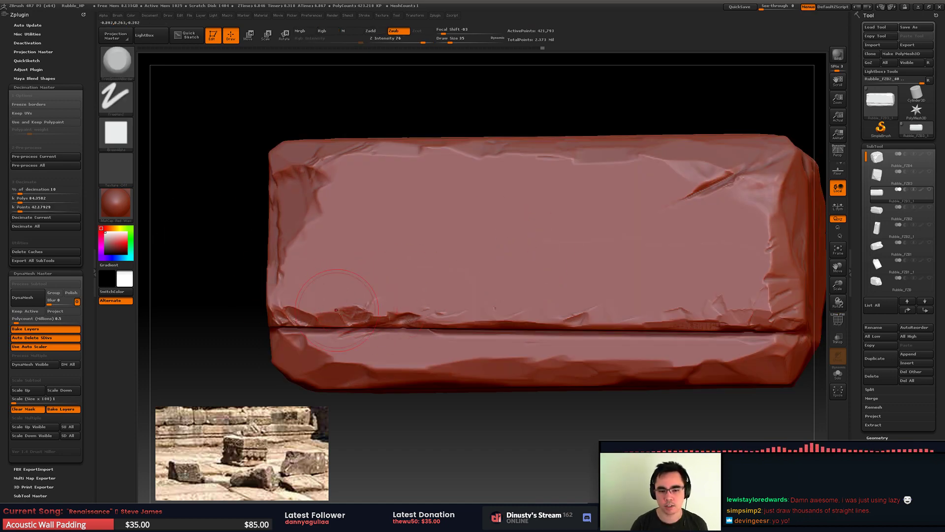
left_click(58, 218)
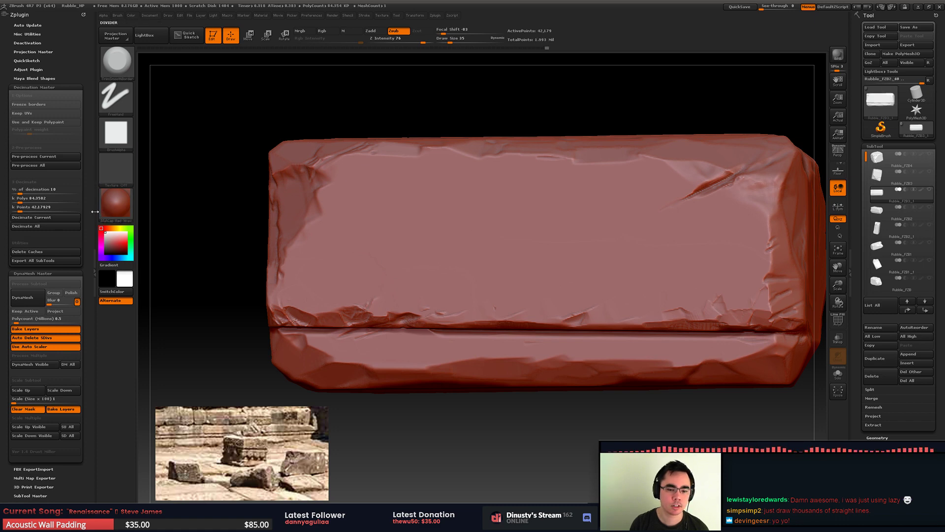
Step: Pre-process and decimate the copy twice more at 10 percent, and inspect its reduced mesh in wireframe display
left_click(55, 160)
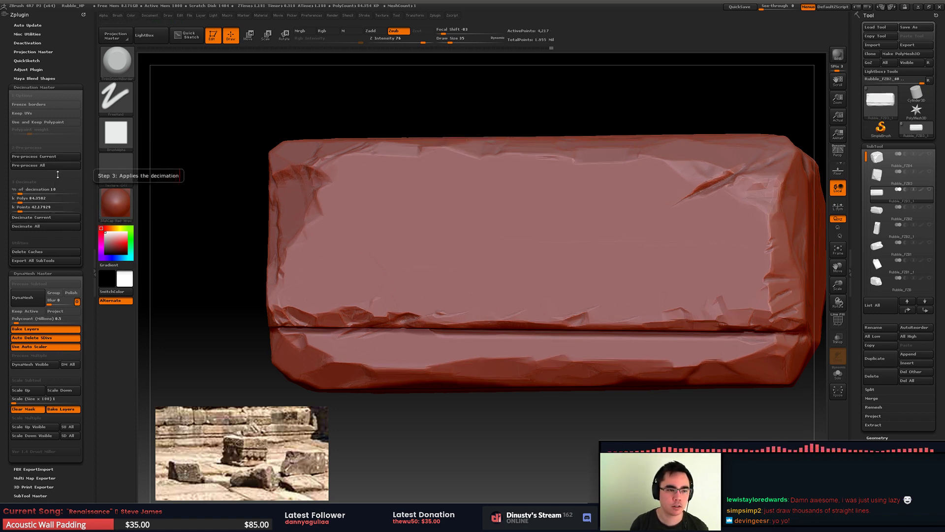
left_click(40, 156)
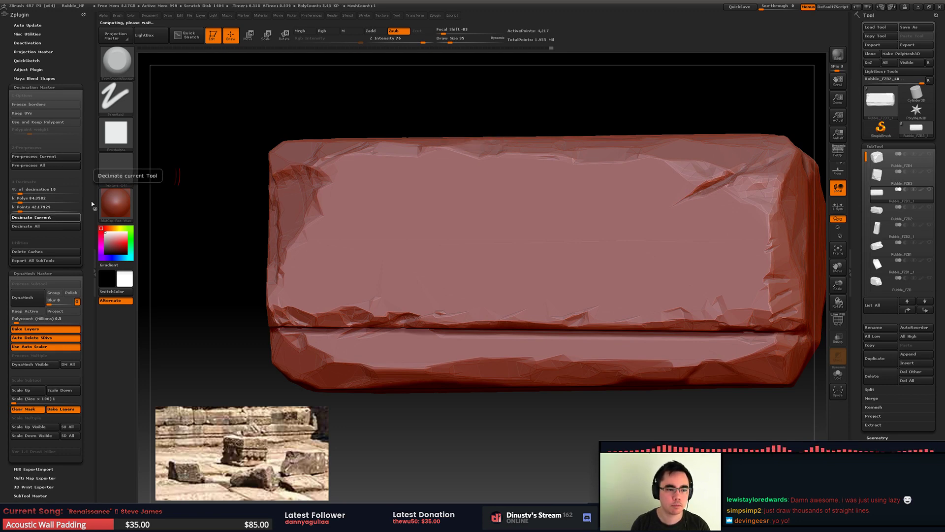
right_click_drag(541, 244, 561, 242)
key("shift+f")
right_click_drag(562, 242, 589, 211)
mouse_move(584, 190)
left_mouse_down()
mouse_move(556, 216)
mouse_move(611, 241)
mouse_move(584, 264)
mouse_move(455, 236)
mouse_move(547, 230)
mouse_move(477, 258)
mouse_move(460, 275)
mouse_move(469, 281)
left_mouse_up()
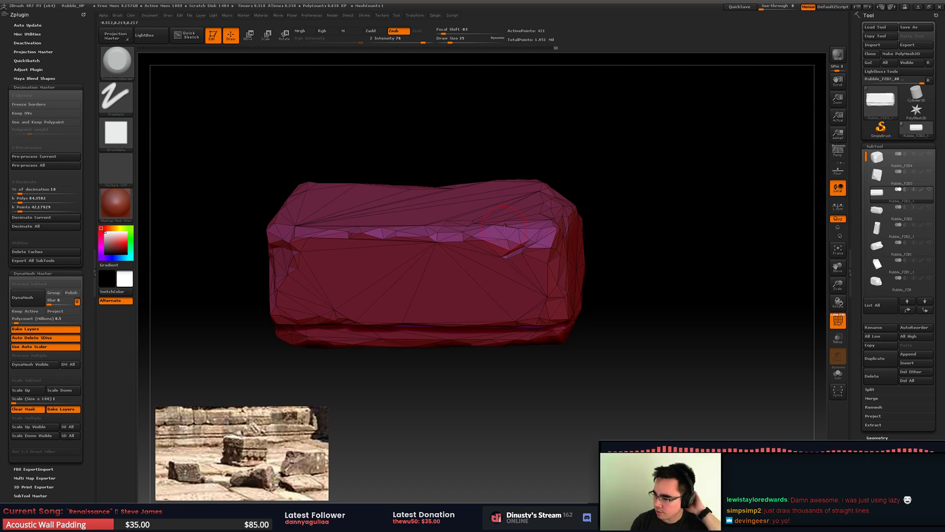
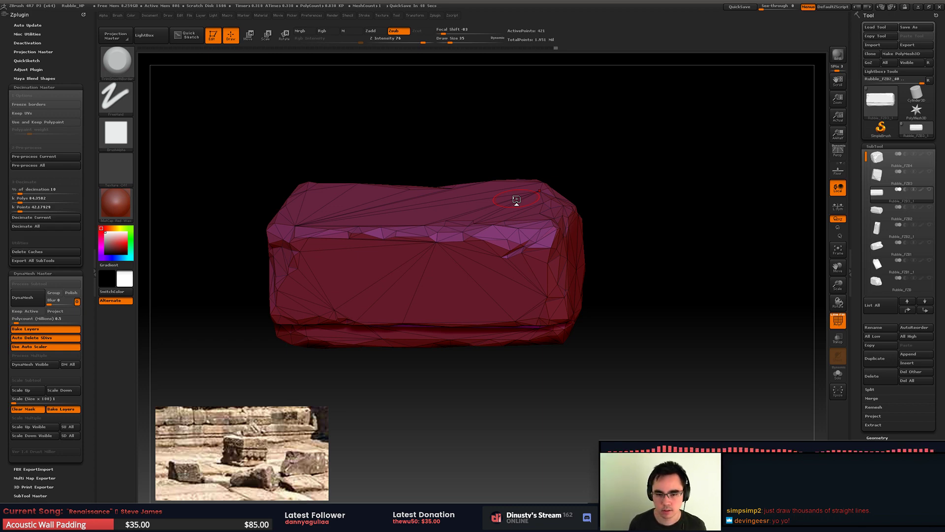
Step: Save the project and make the tall stone subtool Rubble_FZB1 active
left_click_drag(528, 161, 621, 275, "alt")
key("ctrl+s")
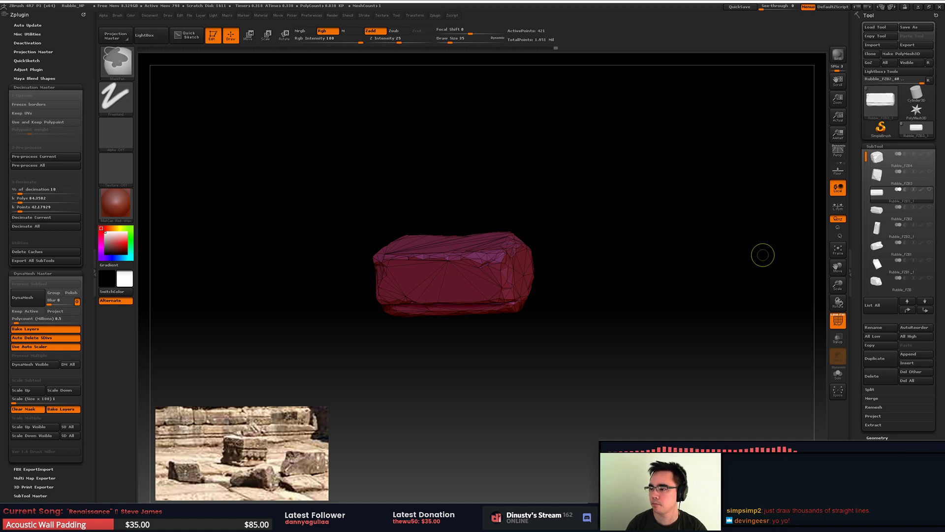
key("ctrl+s")
left_click(883, 220)
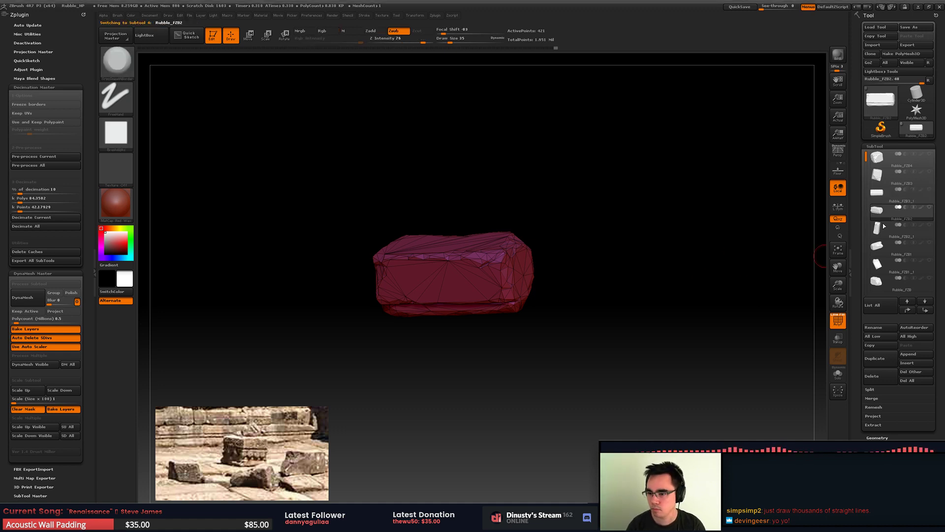
left_click(880, 227)
left_click(879, 252)
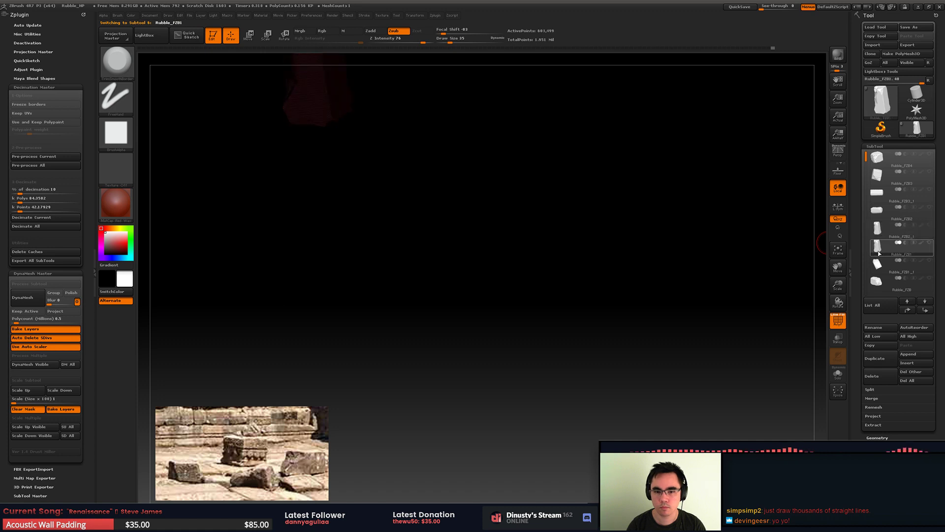
key("shift")
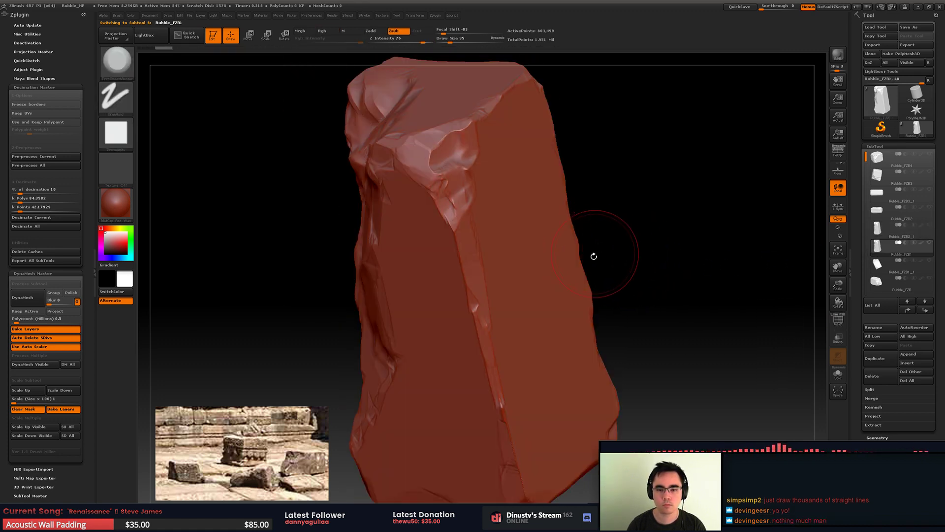
Step: Orient the stone with its broad flat face forward and set the flattening brush's Focal Shift to -64
left_click_drag(593, 256, 662, 229)
right_click_drag(665, 201, 574, 269, "ctrl")
key("space")
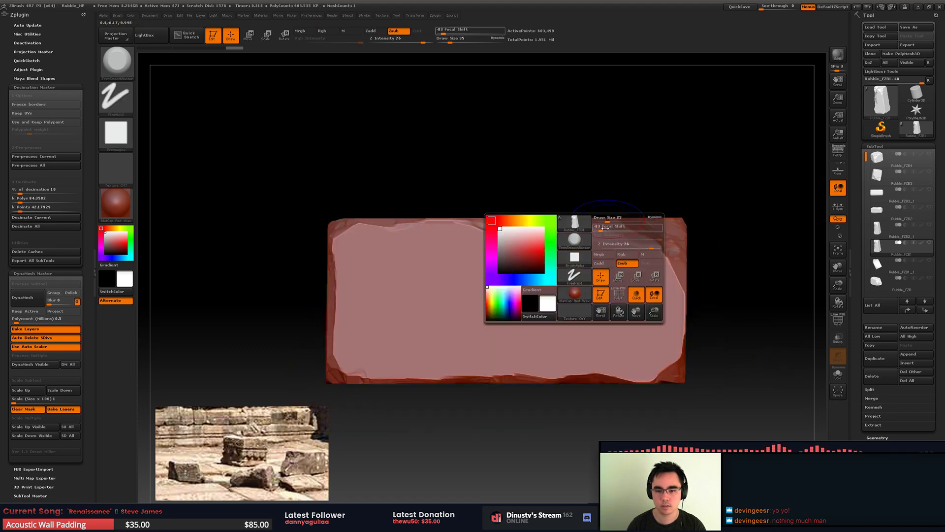
mouse_move(600, 228)
left_mouse_down()
mouse_move(627, 227)
mouse_move(610, 227)
left_mouse_up()
right_click_drag(610, 227, 577, 234, "ctrl")
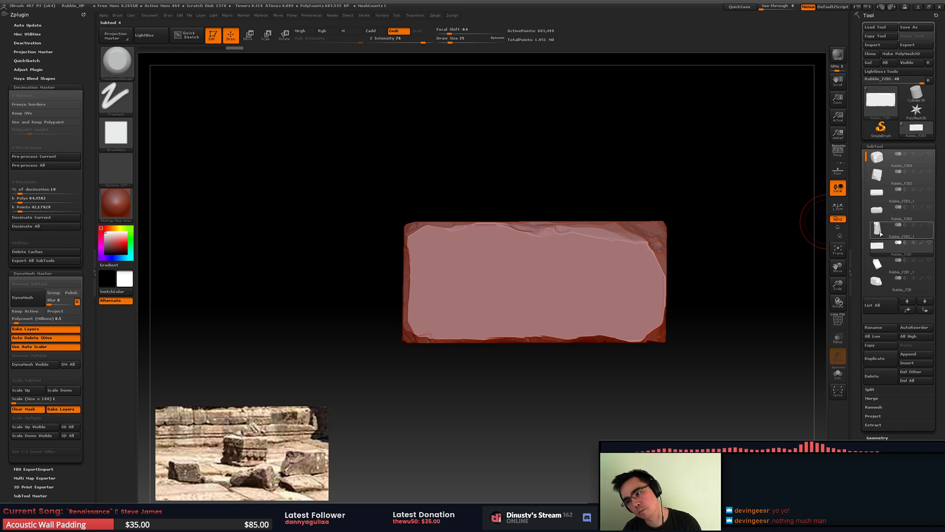
mouse_move(877, 251)
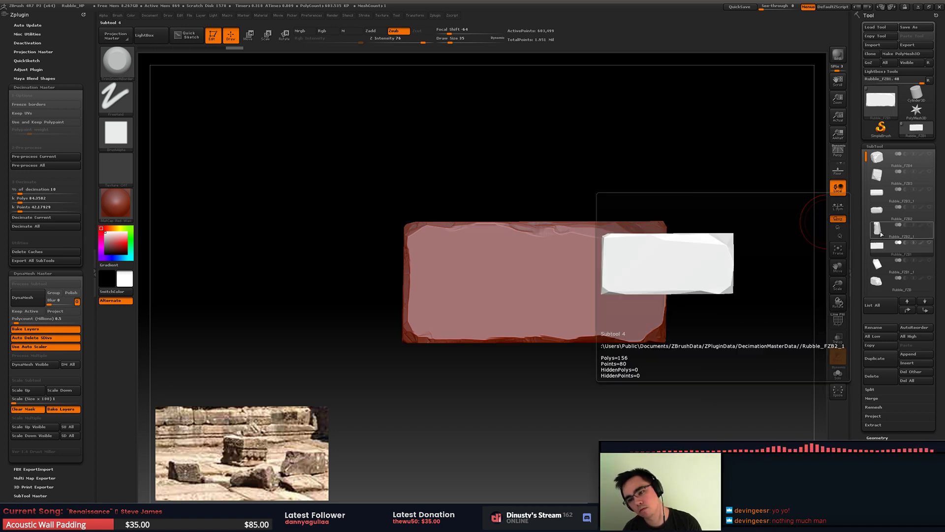
key("b")
key("Escape")
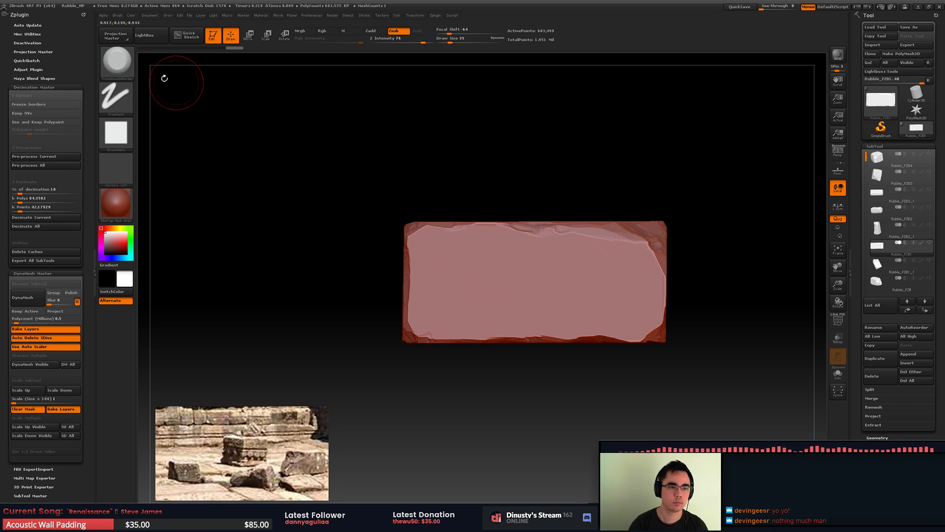
Step: Choose the Orb_Cracks brush and give it a DragRect stroke with a soft round alpha
left_click(126, 69)
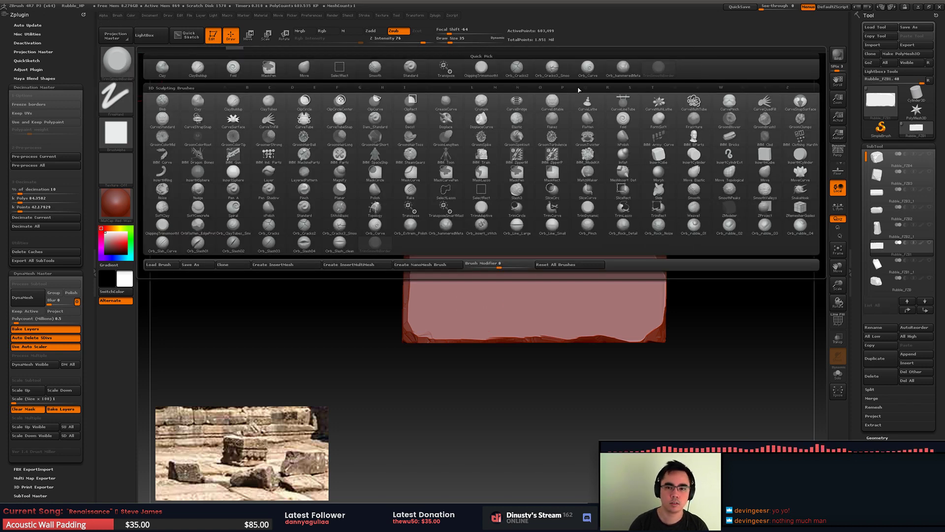
left_click(553, 67)
left_click(116, 99)
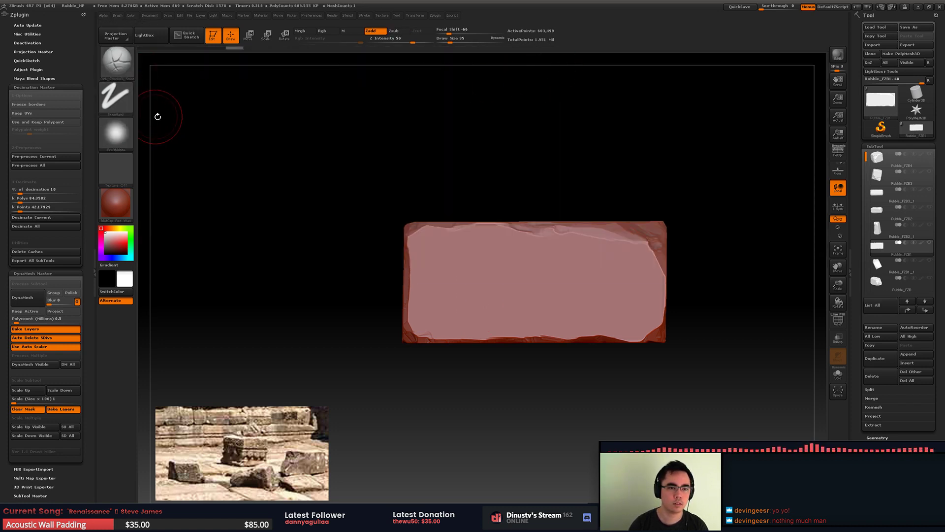
left_click(116, 98)
left_click(196, 103)
left_click(116, 133)
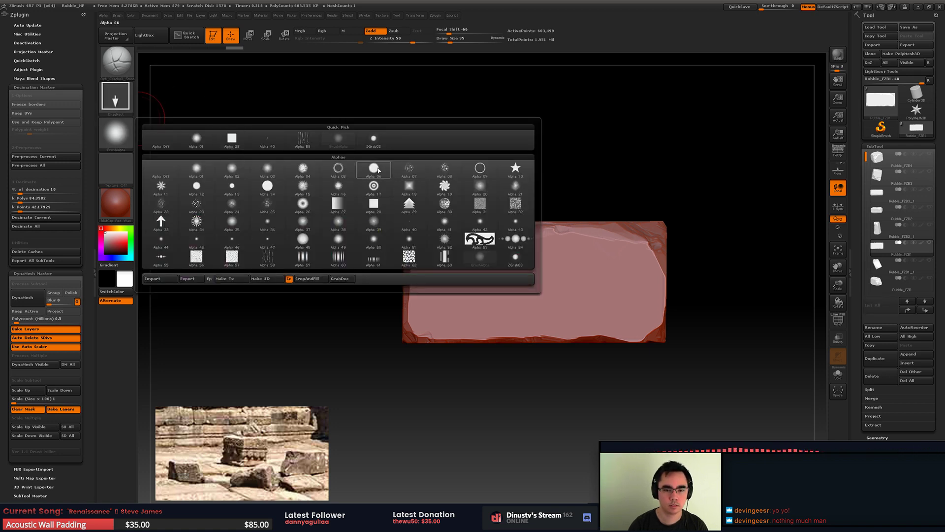
left_click(507, 266)
Step: Stamp a large raised dome near the centre of the stone's flat face and sink a wide round recess into it
mouse_move(523, 269)
left_mouse_down()
mouse_move(547, 291)
mouse_move(637, 283)
left_mouse_up()
key("ctrl+z")
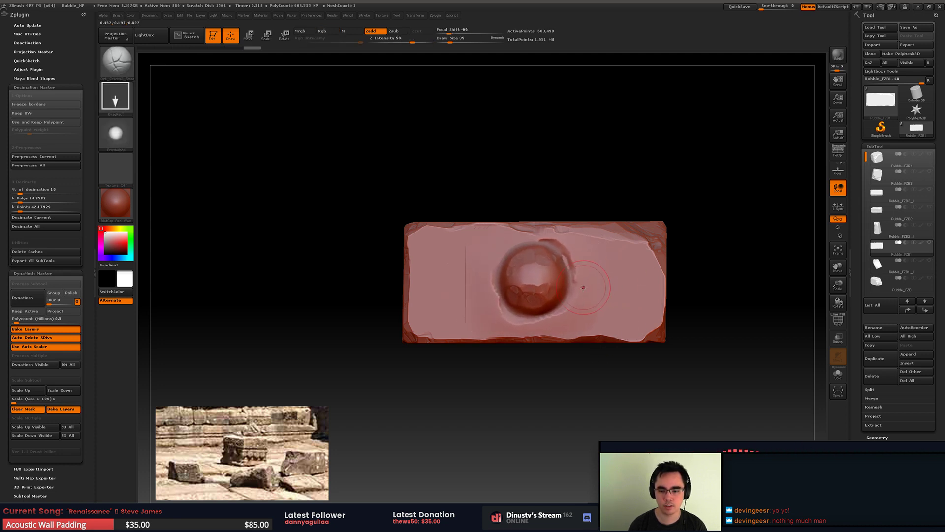
left_click_drag(532, 280, 597, 275, "alt")
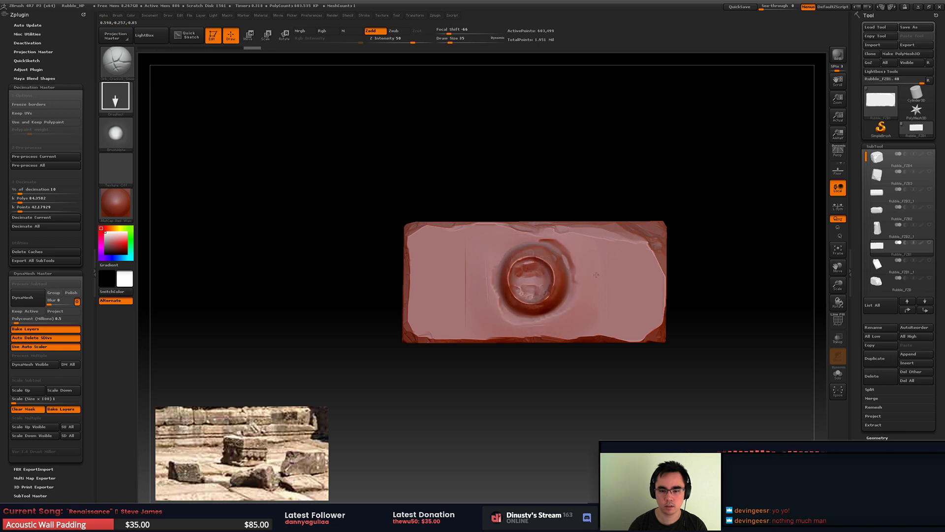
key("ctrl+z")
left_click_drag(531, 279, 597, 279, "alt")
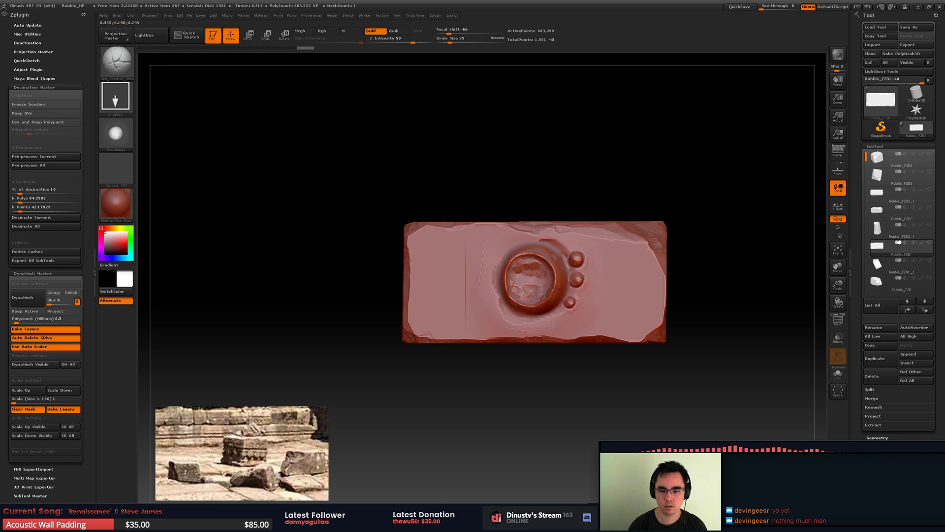
Step: Surround the central round boss with a ring of small raised studs
left_click_drag(494, 334, 485, 298)
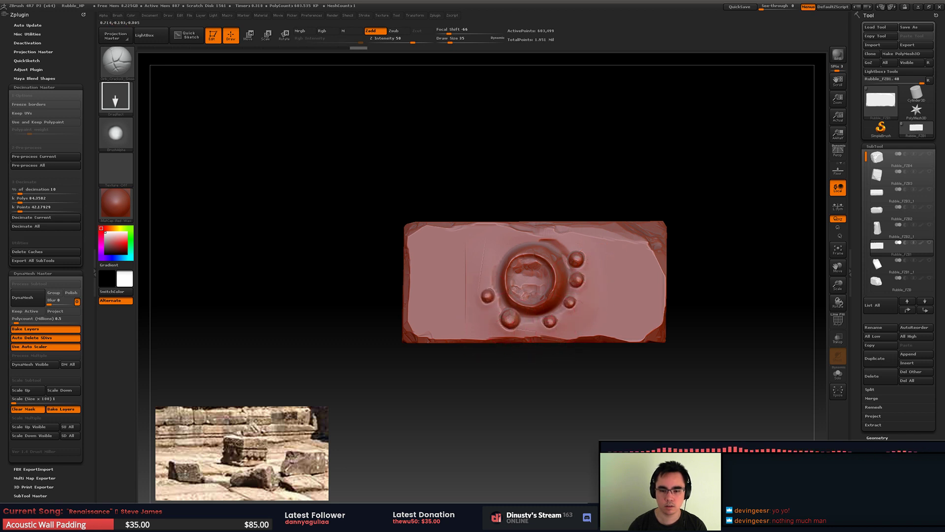
key("ctrl+z")
key("ctrl+shift+z")
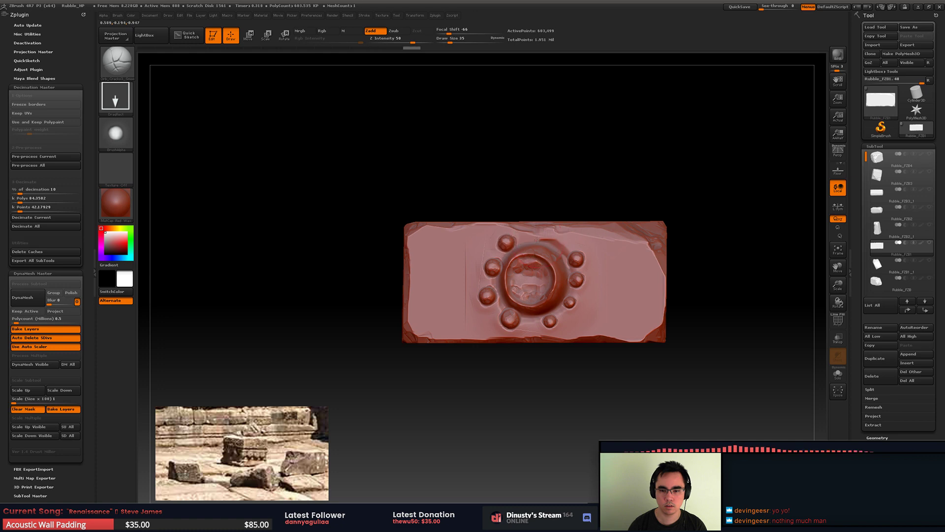
mouse_move(566, 271)
right_mouse_down("ctrl")
mouse_move(567, 257)
mouse_move(473, 257)
mouse_move(557, 257)
right_mouse_up("ctrl")
key("ctrl+shift+z")
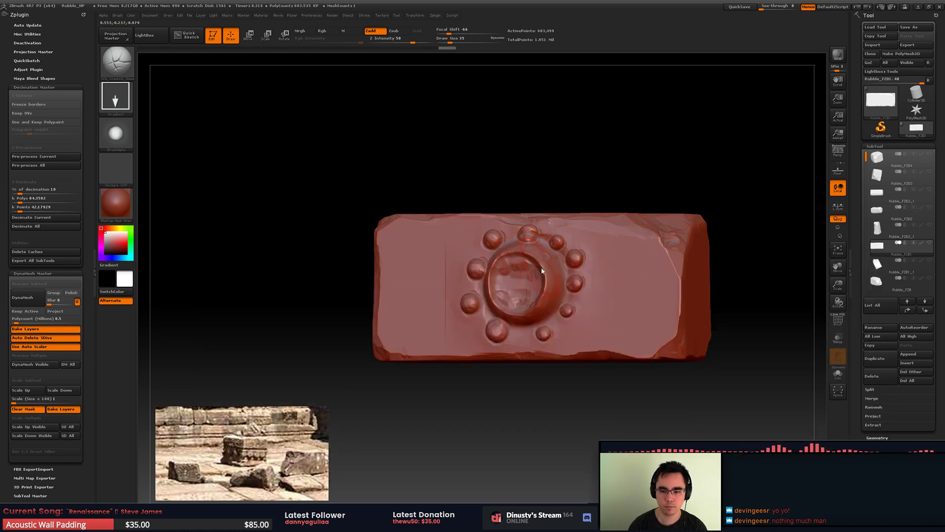
Step: Chisel rough facets into the round recess and around the studs with a flattening brush, setting Draw Size to 41
key("b")
left_click(541, 281)
mouse_move(542, 276)
left_mouse_down()
mouse_move(539, 264)
mouse_move(547, 303)
mouse_move(514, 315)
mouse_move(493, 295)
mouse_move(490, 261)
mouse_move(504, 245)
left_mouse_up()
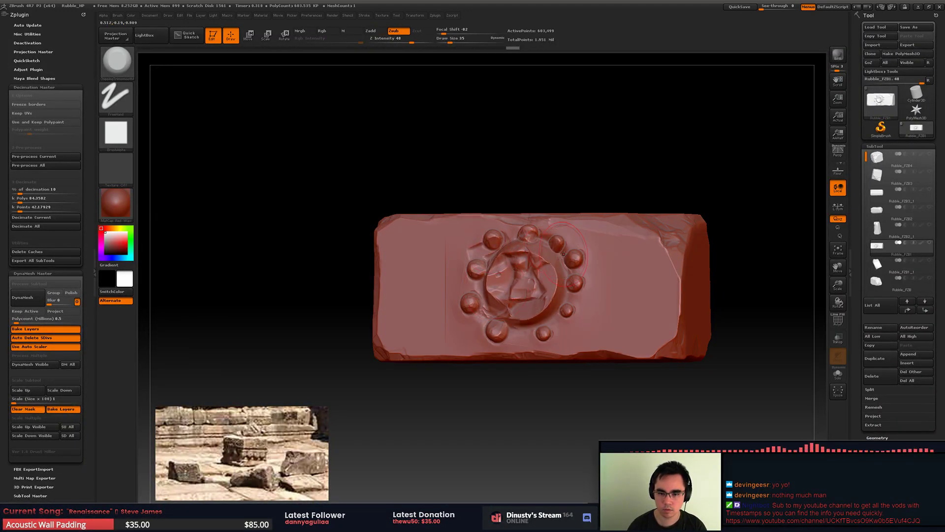
mouse_move(563, 253)
left_mouse_down()
mouse_move(567, 300)
mouse_move(546, 320)
mouse_move(567, 319)
mouse_move(601, 282)
mouse_move(631, 306)
left_mouse_up()
key("ctrl+z")
key("space")
mouse_move(581, 318)
left_mouse_down()
mouse_move(595, 288)
mouse_move(579, 320)
left_mouse_up()
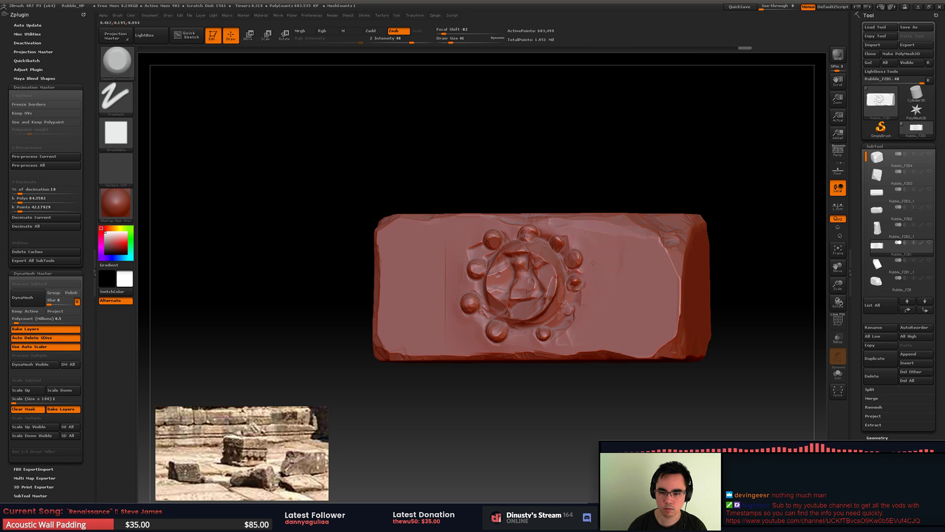
left_click_drag(593, 263, 470, 249)
Step: Wear away the upper studs and the face above the medallion up to the stone's top edge
right_click_drag(454, 303, 453, 279)
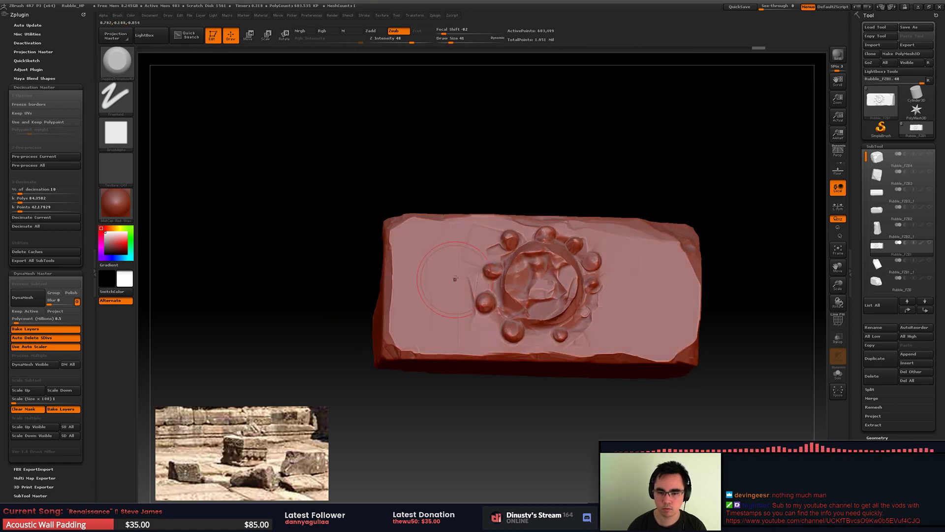
mouse_move(433, 257)
left_mouse_down("shift")
mouse_move(477, 229)
mouse_move(465, 241)
mouse_move(502, 246)
mouse_move(518, 227)
left_mouse_up("shift")
right_click_drag(518, 221, 517, 234)
left_click_drag(518, 235, 515, 220)
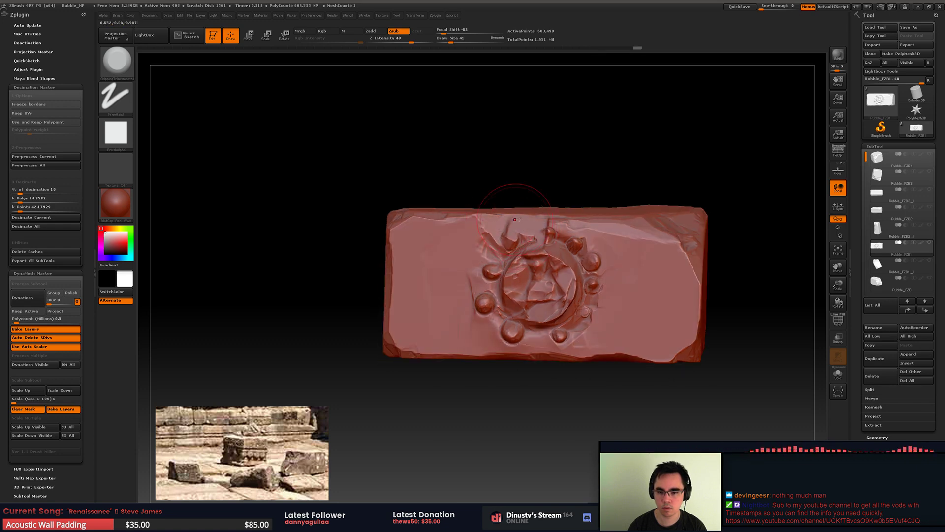
right_click_drag(515, 220, 520, 245)
left_click_drag(534, 245, 615, 221)
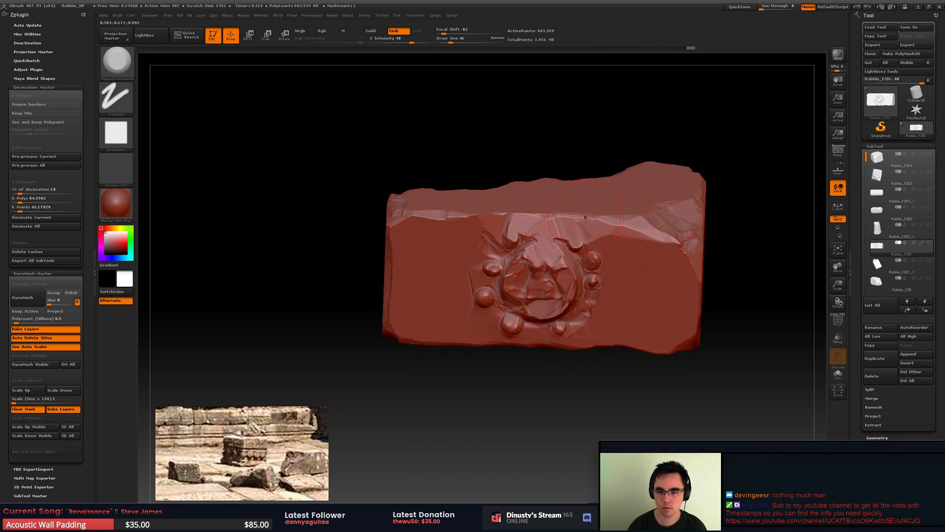
right_click_drag(586, 218, 581, 236)
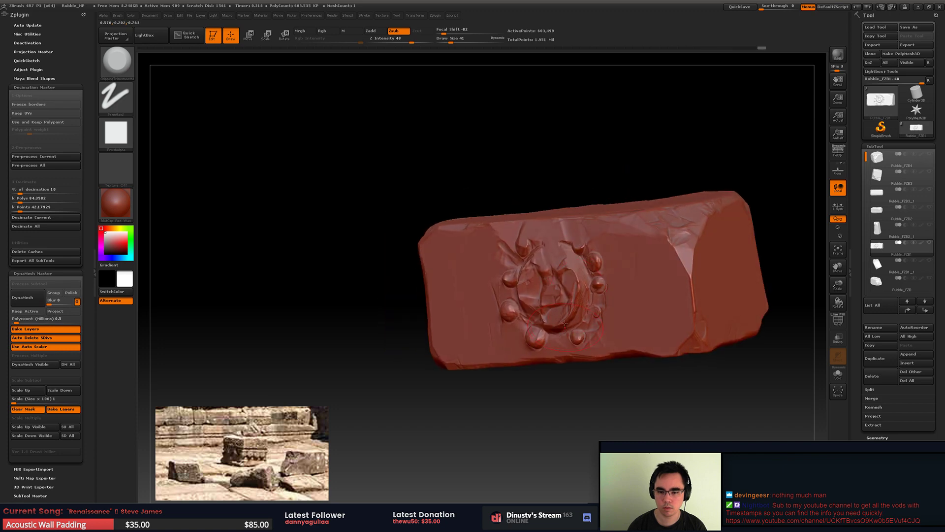
Step: Set the brush's Draw Size to 27 and chip facets into the face beside the medallion and its lower right corner
mouse_move(565, 324)
right_mouse_down()
mouse_move(605, 317)
mouse_move(610, 295)
right_mouse_up()
key("space")
left_click_drag(569, 321, 566, 320)
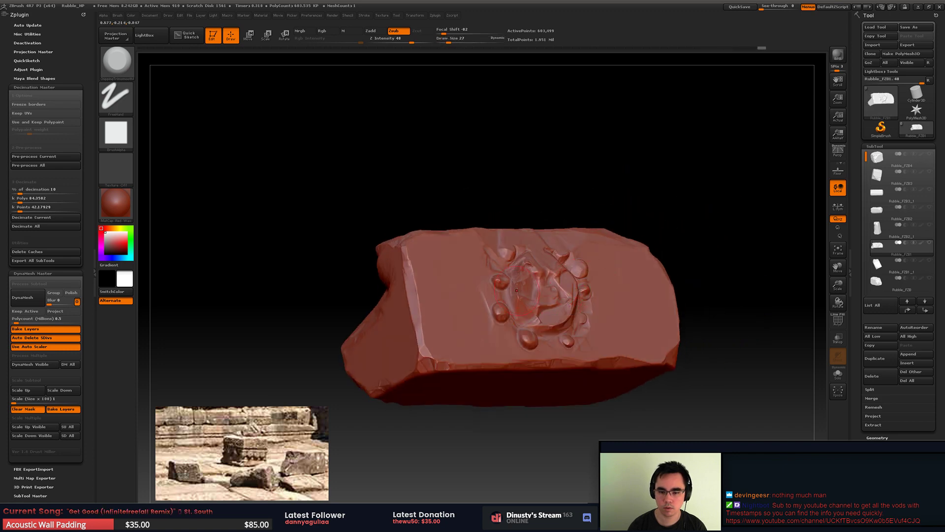
right_click_drag(556, 275, 520, 277)
right_click_drag(566, 314, 537, 252, "ctrl")
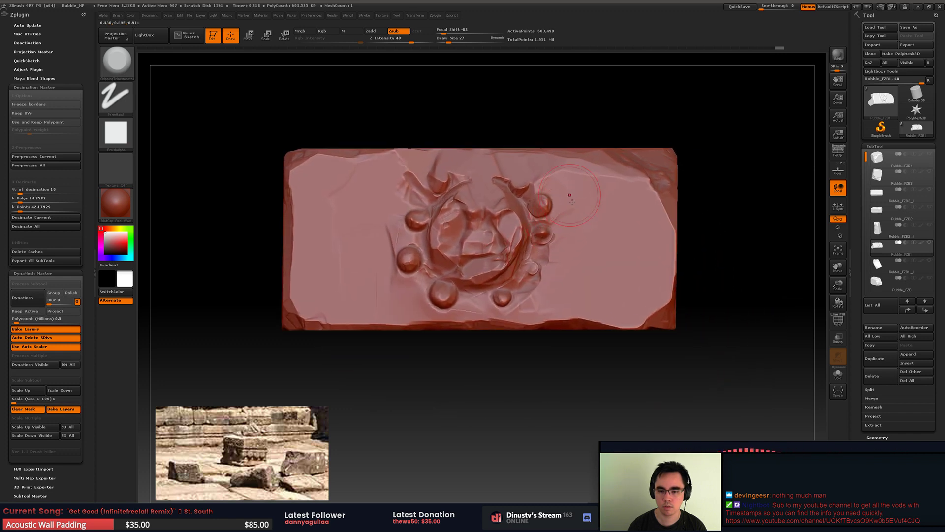
key("ctrl+z")
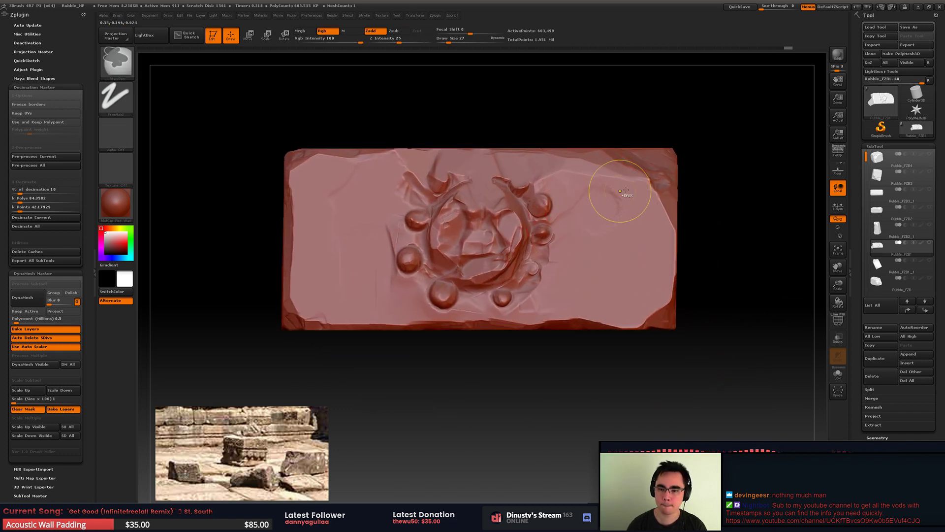
right_click_drag(671, 212, 640, 202)
mouse_move(662, 211)
left_mouse_down()
mouse_move(678, 267)
mouse_move(623, 296)
mouse_move(656, 301)
mouse_move(662, 288)
left_mouse_up()
mouse_move(662, 288)
right_mouse_down("ctrl")
mouse_move(567, 237)
mouse_move(610, 267)
right_mouse_up("ctrl")
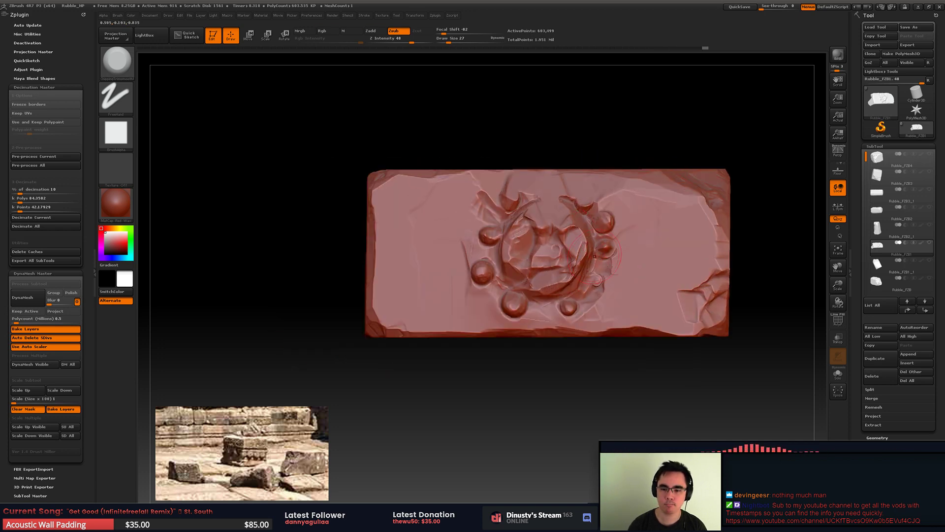
Step: Add a final chip at the face's lower right corner and inspect the medallion stone and its wireframe
left_click_drag(692, 306, 673, 307)
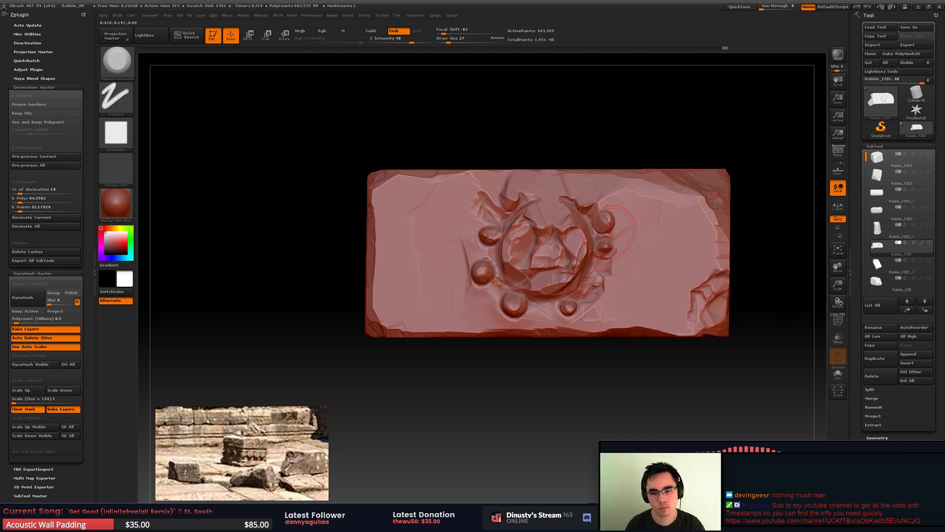
right_click_drag(645, 283, 595, 269, "ctrl")
left_click_drag(594, 269, 583, 247, "alt")
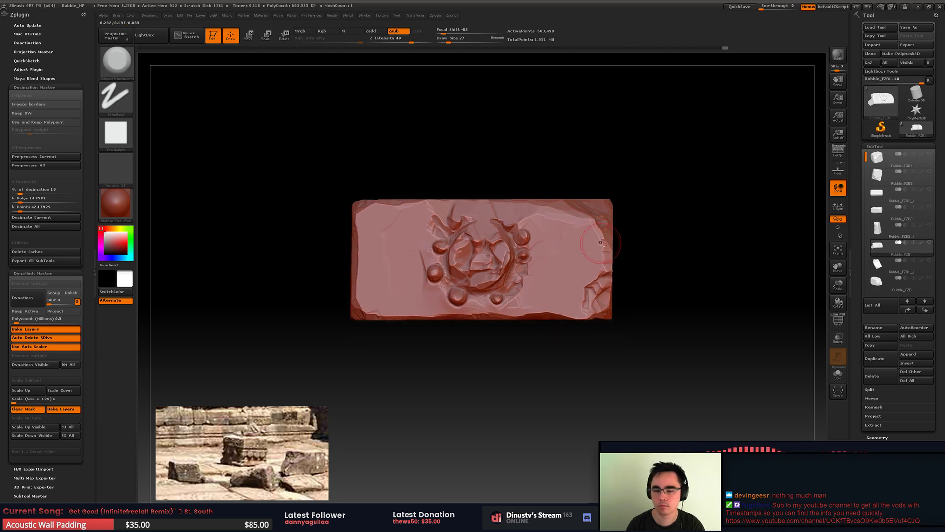
mouse_move(672, 226)
left_mouse_down()
mouse_move(672, 258)
mouse_move(690, 222)
mouse_move(649, 242)
mouse_move(713, 223)
mouse_move(684, 235)
mouse_move(683, 277)
left_mouse_up()
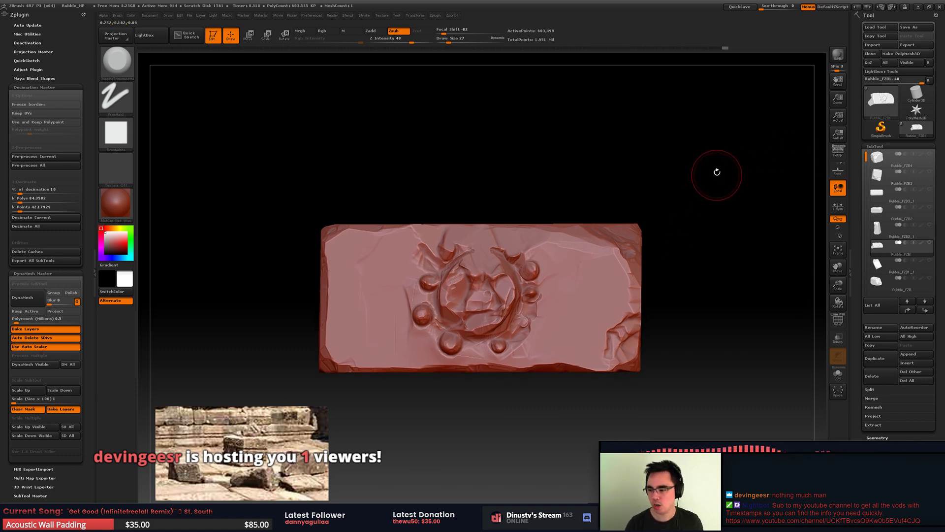
right_click_drag(544, 299, 542, 296, "alt")
mouse_move(541, 296)
left_mouse_down("alt")
mouse_move(557, 276)
mouse_move(563, 293)
left_mouse_up("alt")
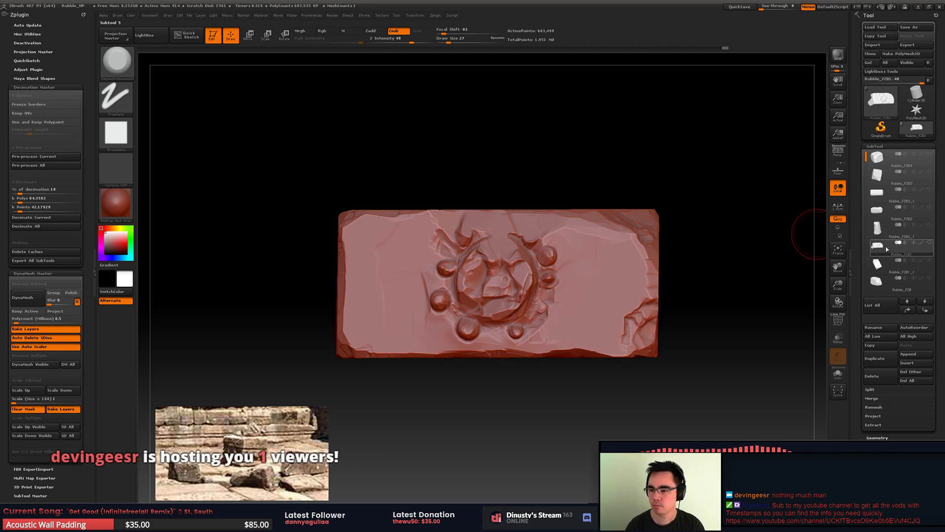
key("shift+f")
key("shift+f")
left_click_drag(682, 283, 597, 277)
right_click_drag(596, 277, 543, 275)
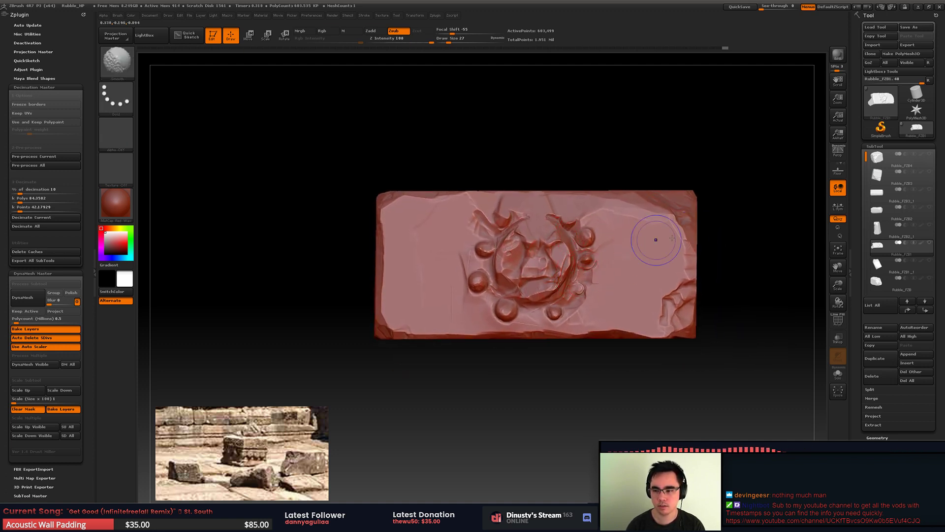
Step: Delete the old low-poly copy of the block and duplicate the sculpted medallion stone
left_click(878, 231)
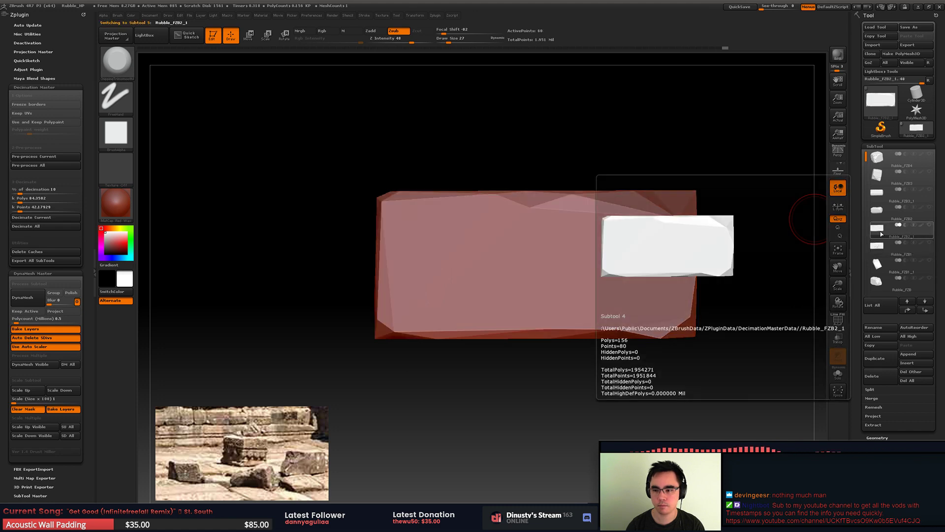
left_click(892, 374)
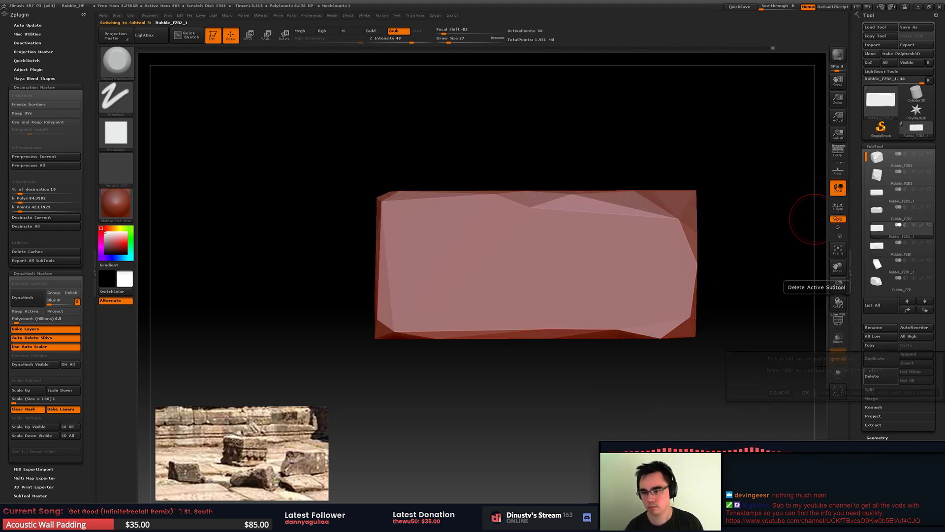
left_click(806, 392)
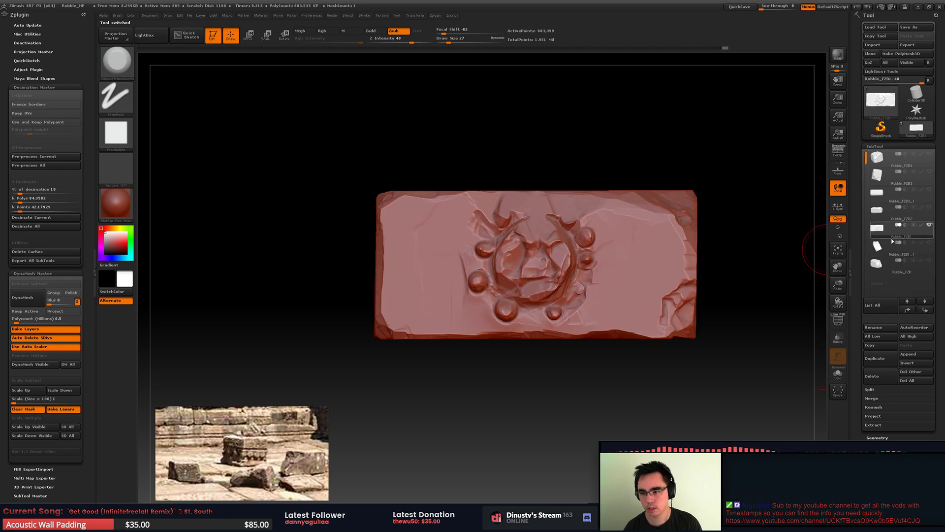
left_click(881, 360)
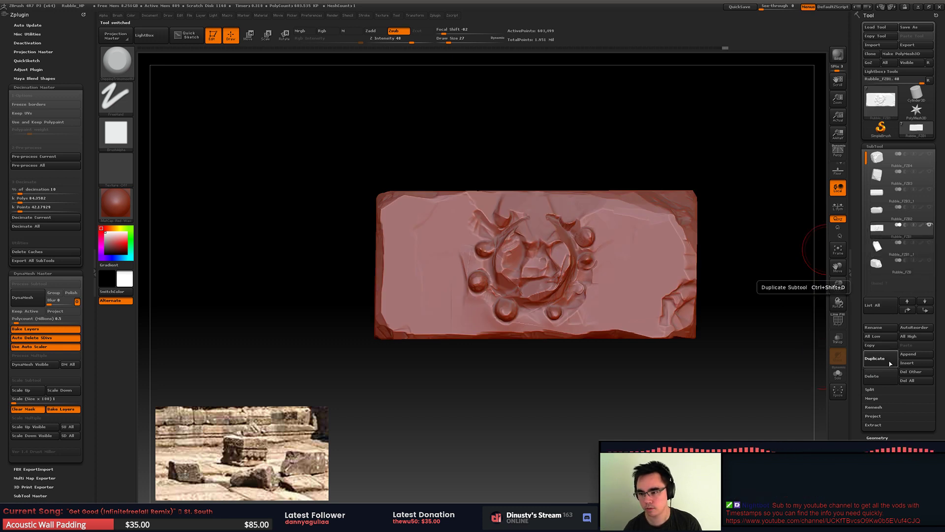
Step: Set the brush's Draw Size to 46 and flatten away the studs on both sides of the duplicate's medallion
key("space")
mouse_move(595, 251)
left_mouse_down()
mouse_move(607, 249)
mouse_move(588, 251)
mouse_move(618, 274)
mouse_move(606, 255)
left_mouse_up()
key("space")
key("ctrl+z")
key("ctrl+z")
left_click_drag(796, 236, 802, 268, "ctrl")
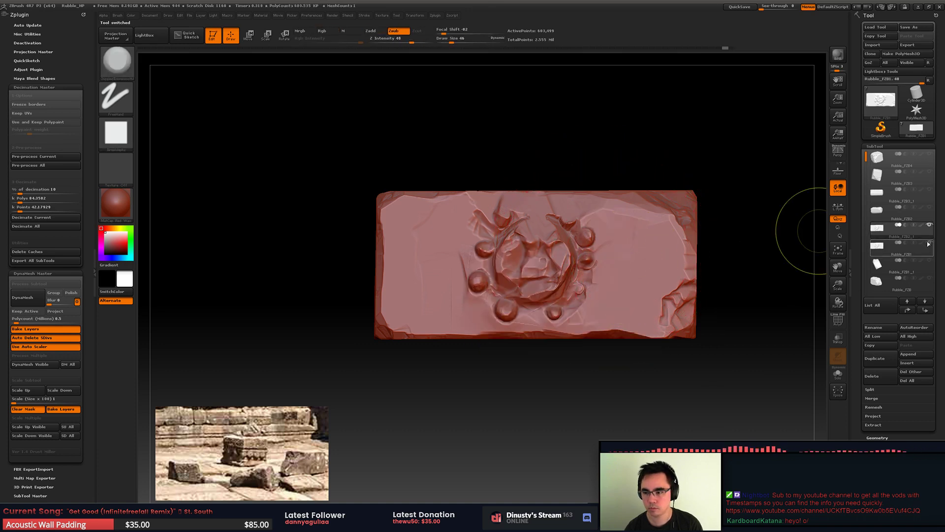
left_click_drag(589, 269, 596, 238)
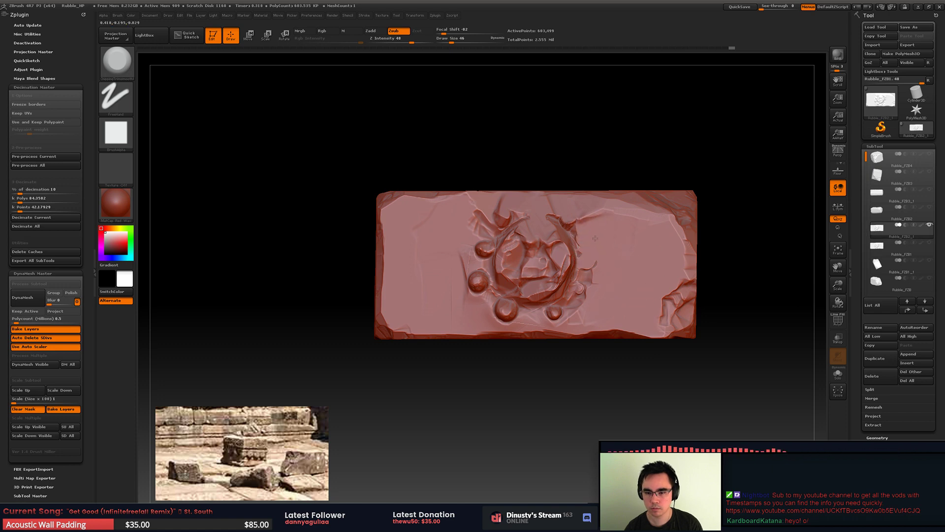
mouse_move(457, 238)
left_mouse_down("shift")
mouse_move(482, 261)
mouse_move(471, 284)
left_mouse_up("shift")
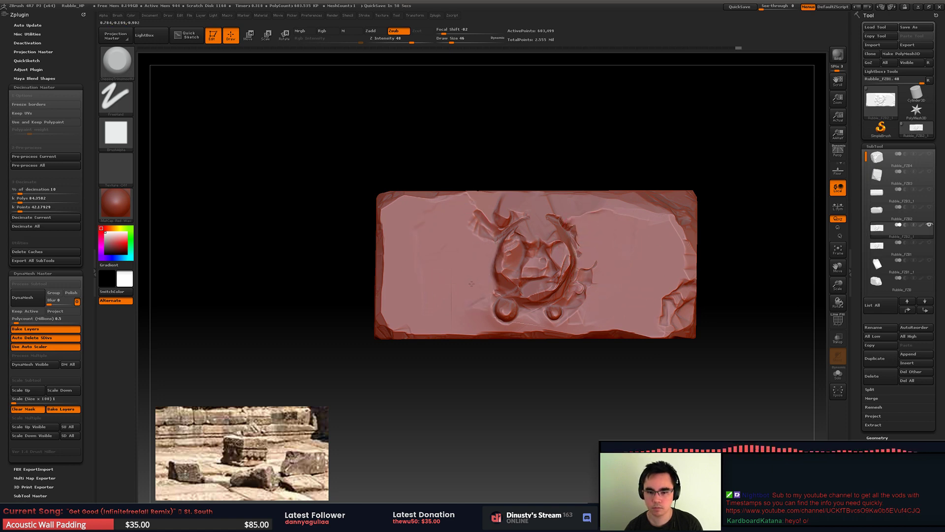
left_click_drag(454, 252, 474, 248)
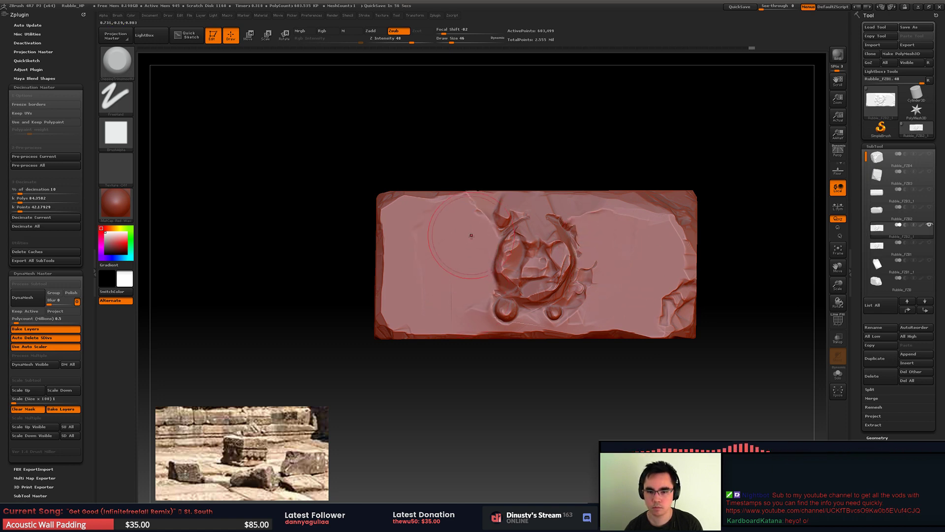
left_click_drag(608, 252, 604, 268, "shift")
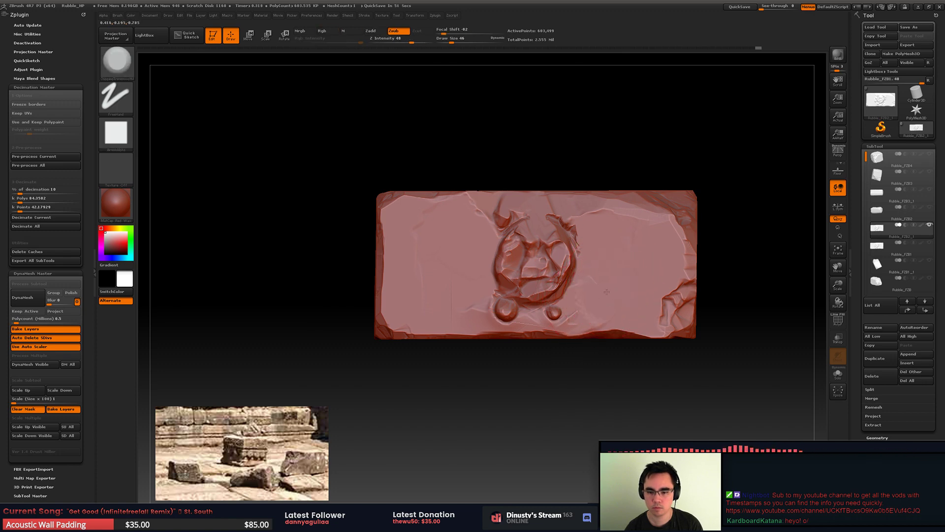
key("ctrl+z")
Step: Set the Draw Size to 33 and flatten away the two remaining studs below the medallion
key("space")
left_click_drag(604, 304, 591, 305)
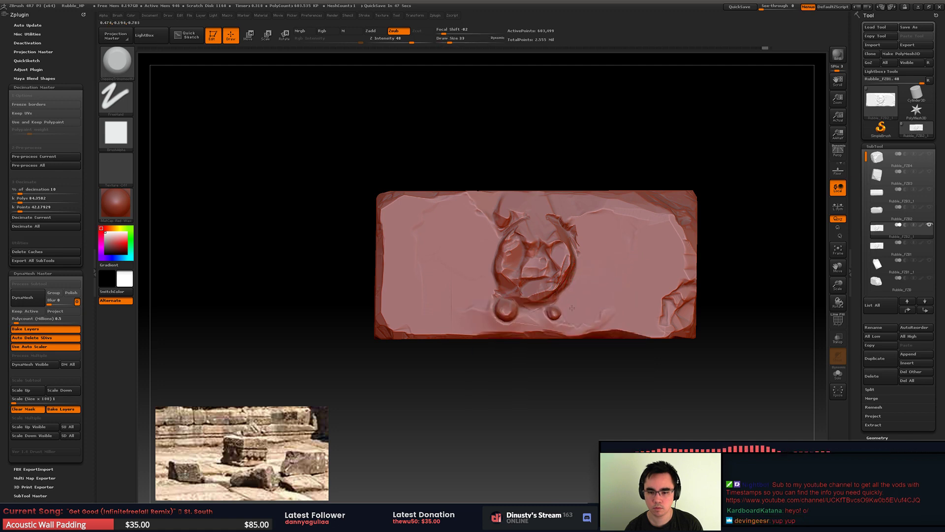
left_click_drag(568, 308, 560, 311, "shift")
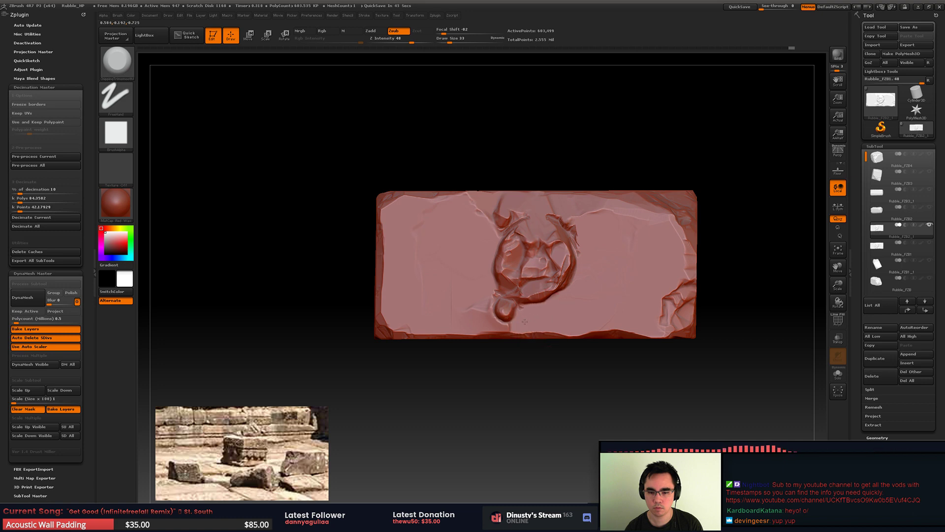
left_click_drag(517, 319, 504, 319, "shift")
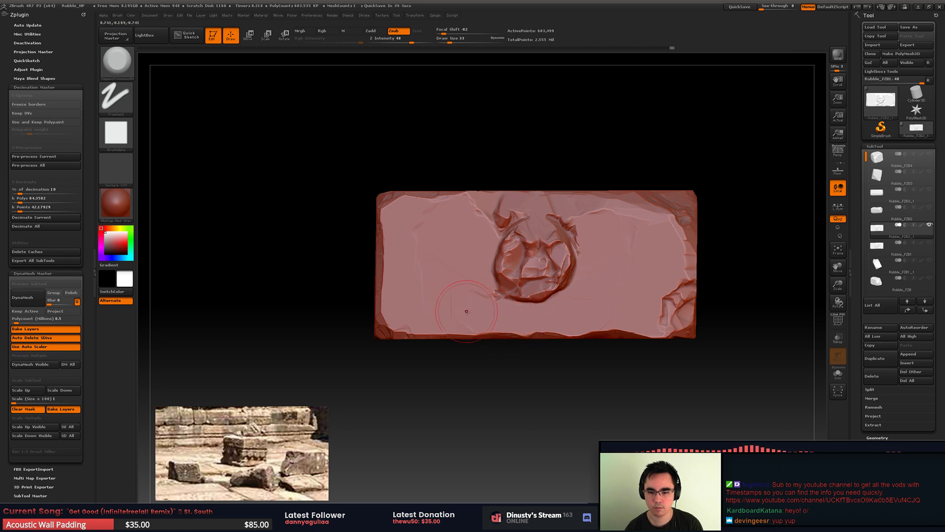
Step: Remesh the stud-free medallion stone with DynaMesh and check its wireframe
right_click_drag(578, 241, 507, 257)
mouse_move(593, 251)
right_mouse_down("ctrl")
mouse_move(583, 243)
mouse_move(629, 268)
right_mouse_up("ctrl")
key("shift+f")
key("shift+f")
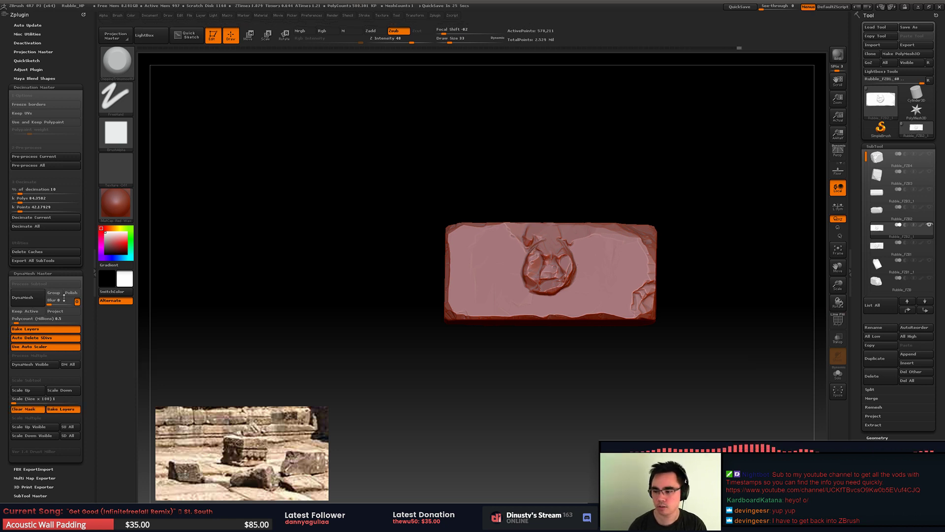
right_click_drag(549, 304, 596, 271, "alt")
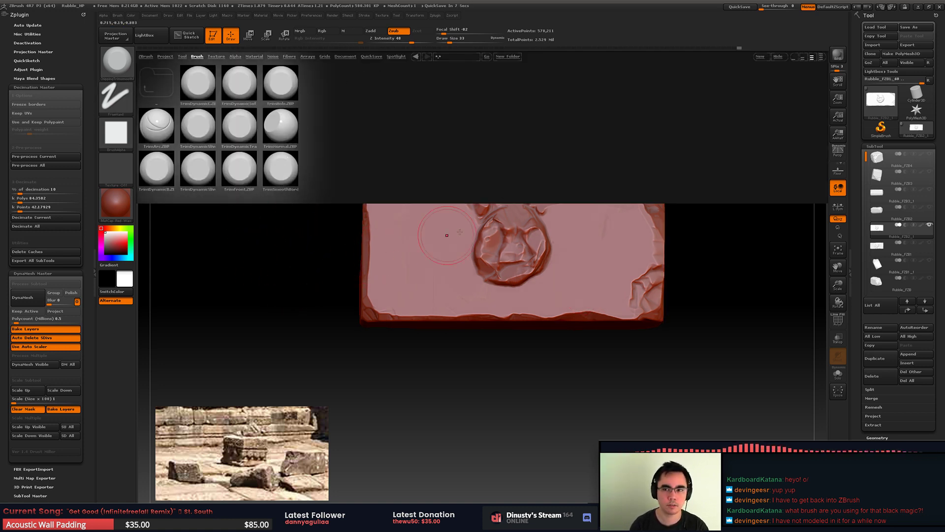
key("comma")
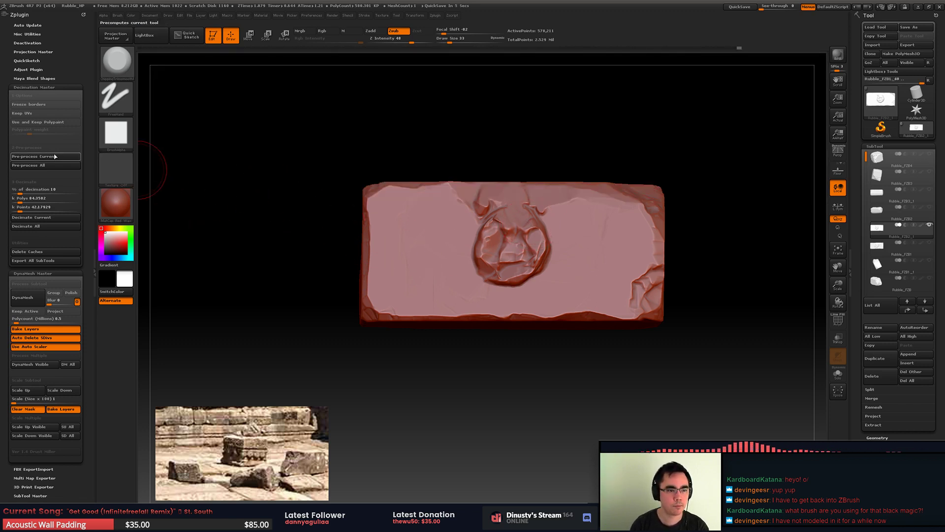
Step: Pre-process the medallion stone variant for decimation and decimate it twice at 10 percent
left_click(34, 156)
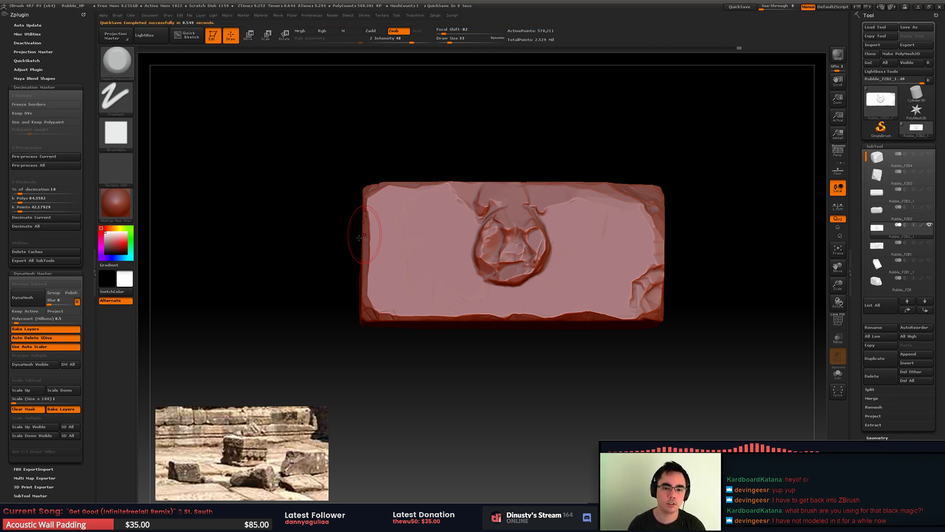
right_click_drag(415, 238, 410, 256)
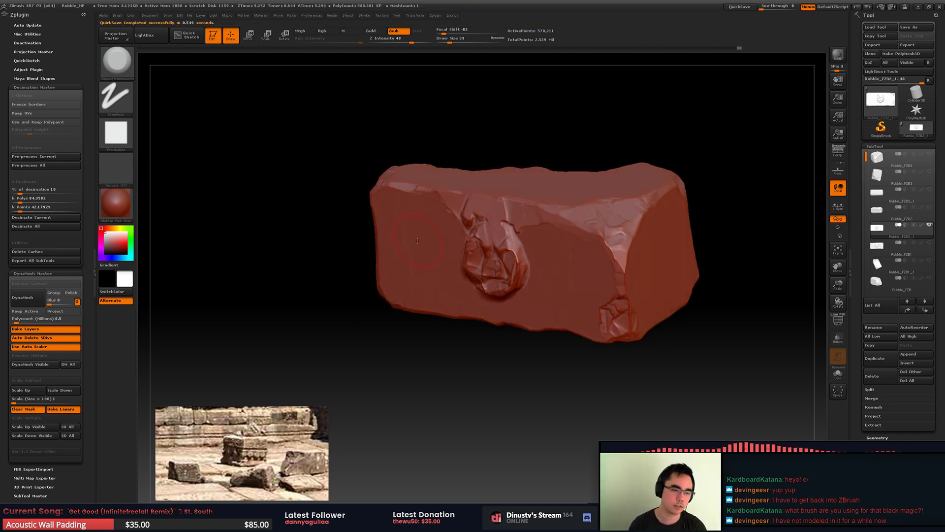
left_click(42, 219)
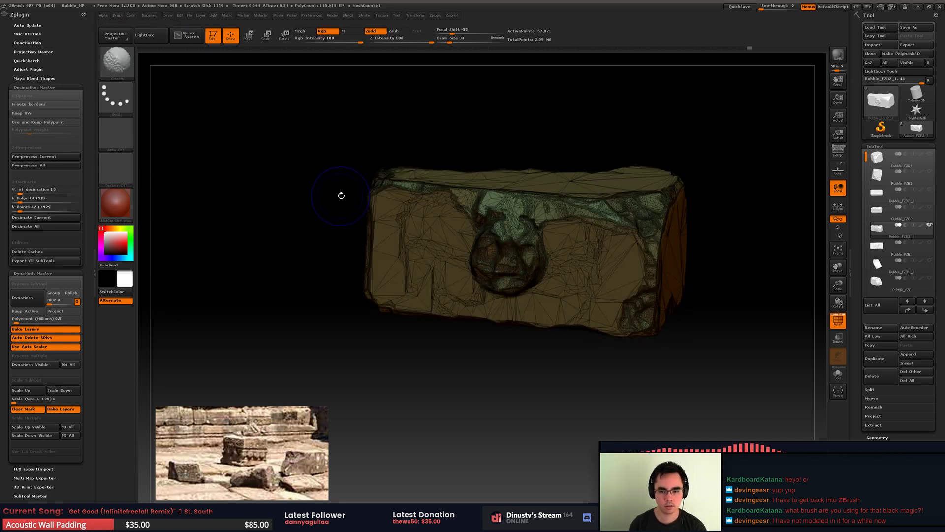
left_click_drag(251, 223, 217, 223)
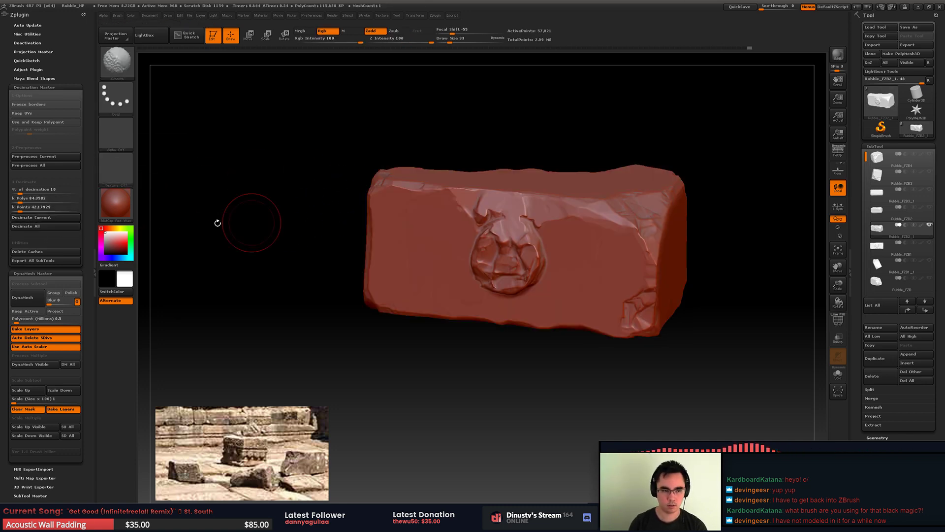
left_click(54, 219)
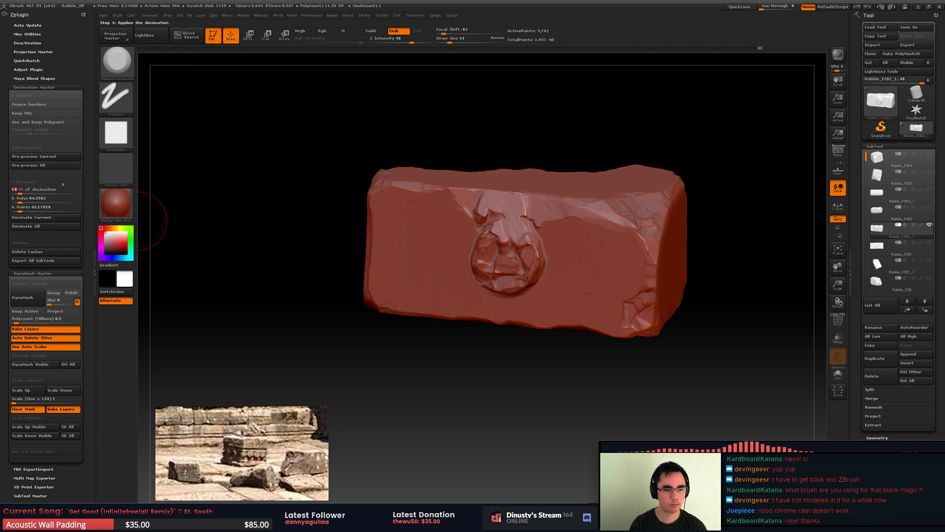
Step: Set the decimation percentage to 5, decimate the variant again with its wireframe shown, and save the project
key("Return")
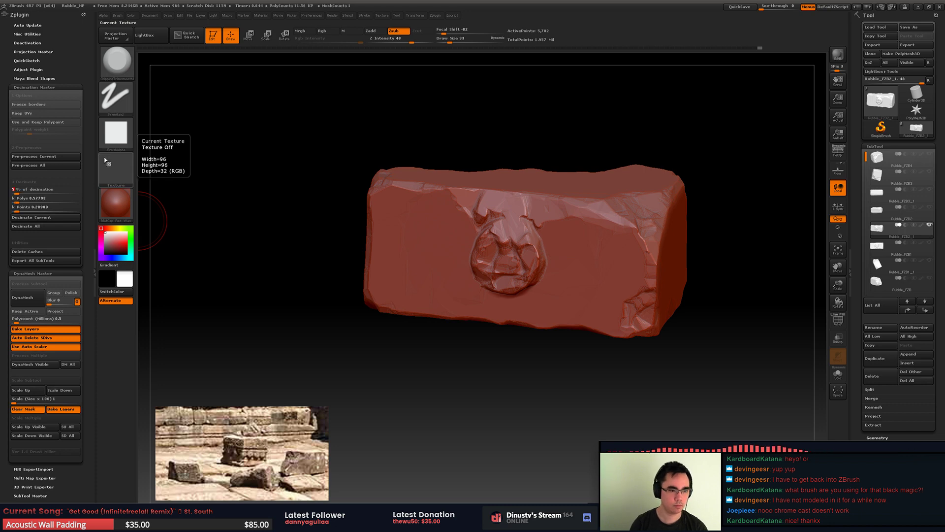
left_click(50, 218)
mouse_move(342, 212)
left_mouse_down()
mouse_move(390, 234)
mouse_move(419, 294)
mouse_move(468, 266)
mouse_move(401, 232)
mouse_move(426, 217)
left_mouse_up()
key("shift+f")
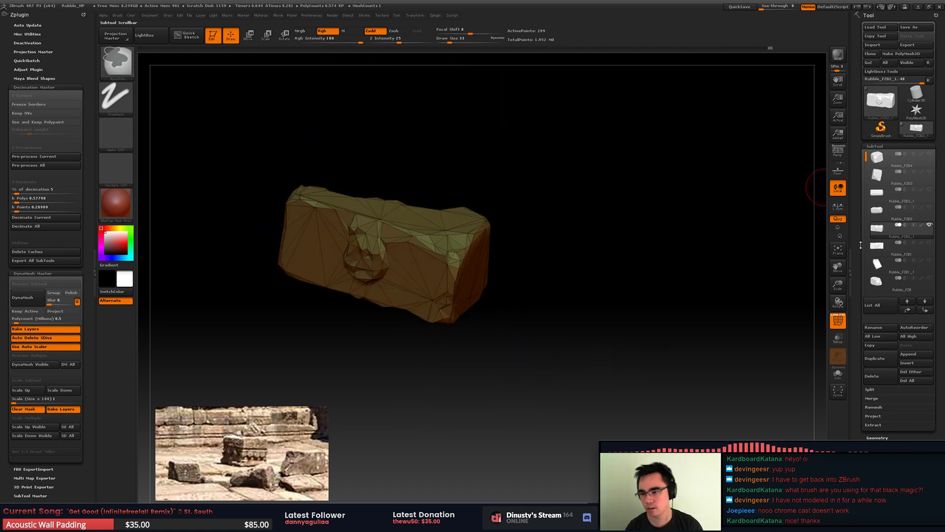
key("ctrl+s")
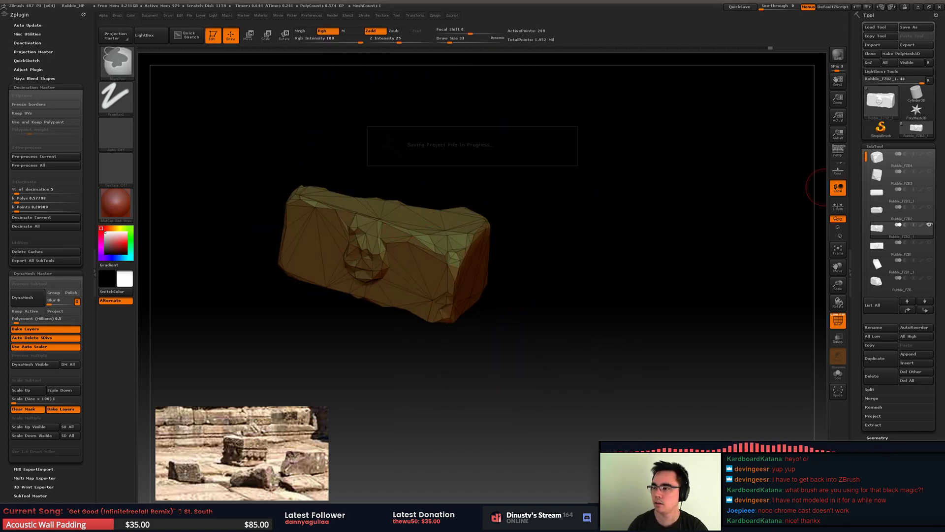
Step: Examine the last two small rubble stones in the subtool list, the low-poly copy and its high-poly original
left_click_drag(610, 276, 607, 278)
left_click(878, 265)
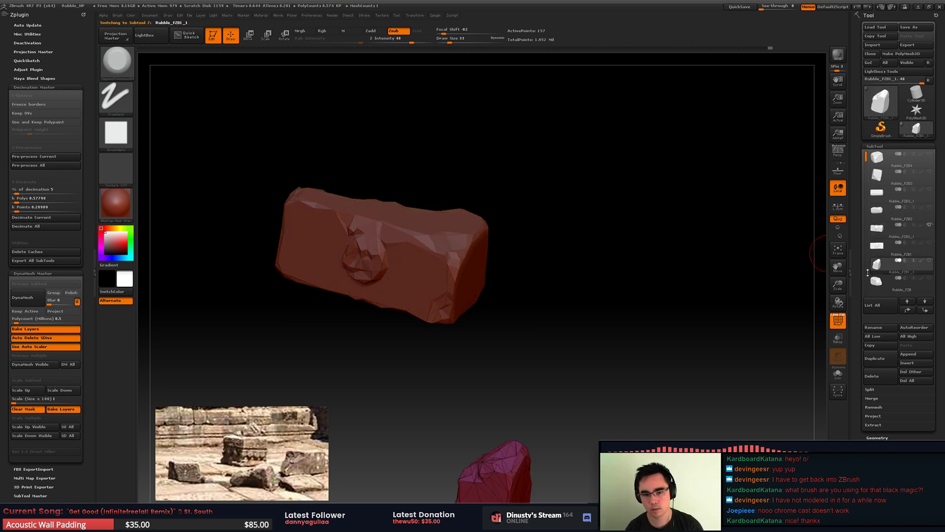
left_click_drag(700, 274, 672, 148, "alt")
left_click_drag(729, 262, 653, 266)
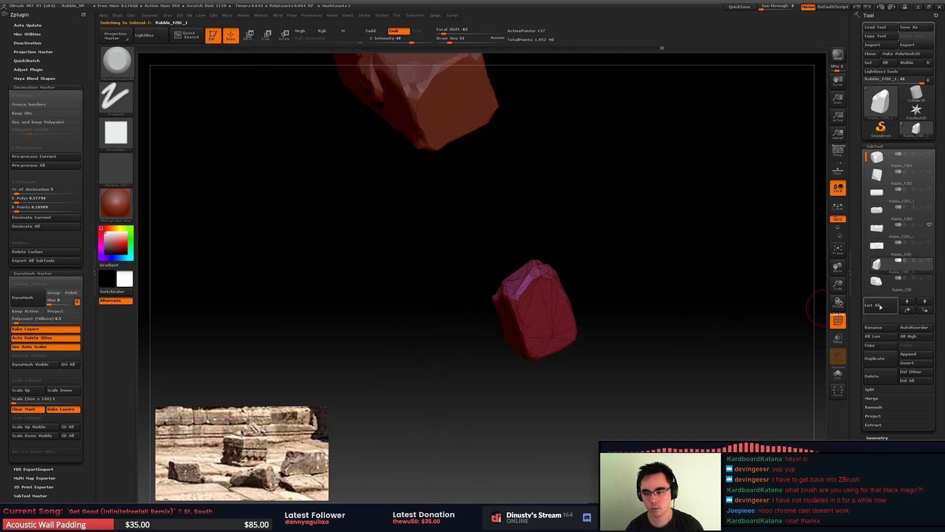
left_click(877, 282)
mouse_move(714, 301)
left_mouse_down()
mouse_move(622, 300)
mouse_move(557, 355)
mouse_move(581, 209)
left_mouse_up()
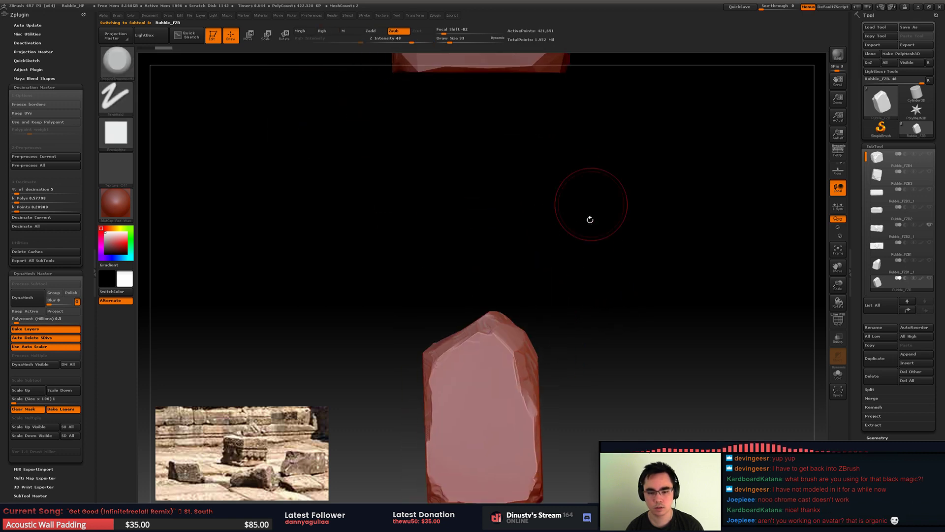
left_click_drag(616, 387, 612, 283, "alt")
left_click_drag(640, 315, 597, 299)
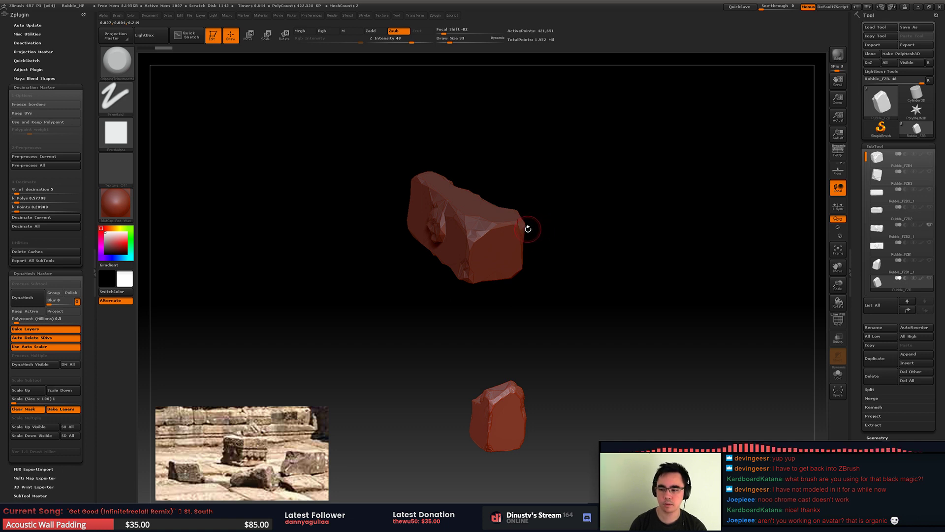
Step: Save the project with the high-poly small stone selected
left_click_drag(549, 227, 662, 226)
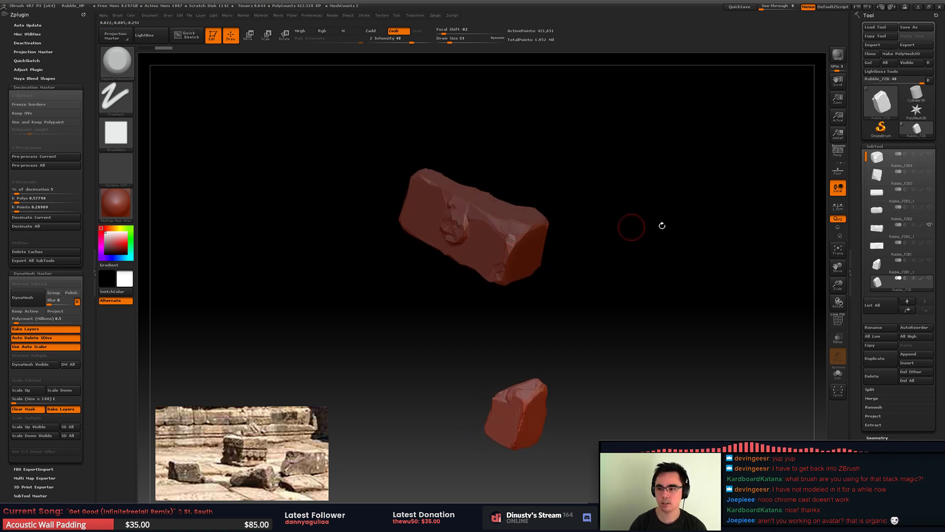
key("ctrl+s")
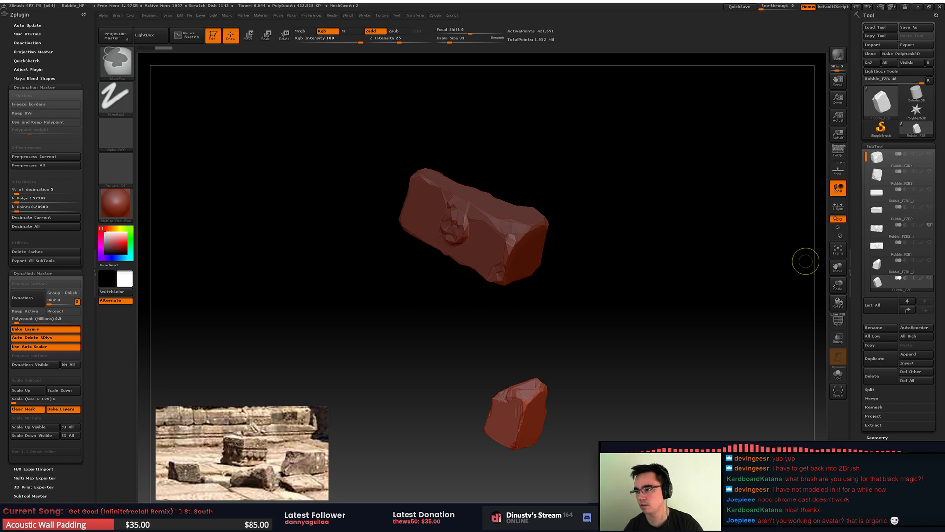
key("ctrl+s")
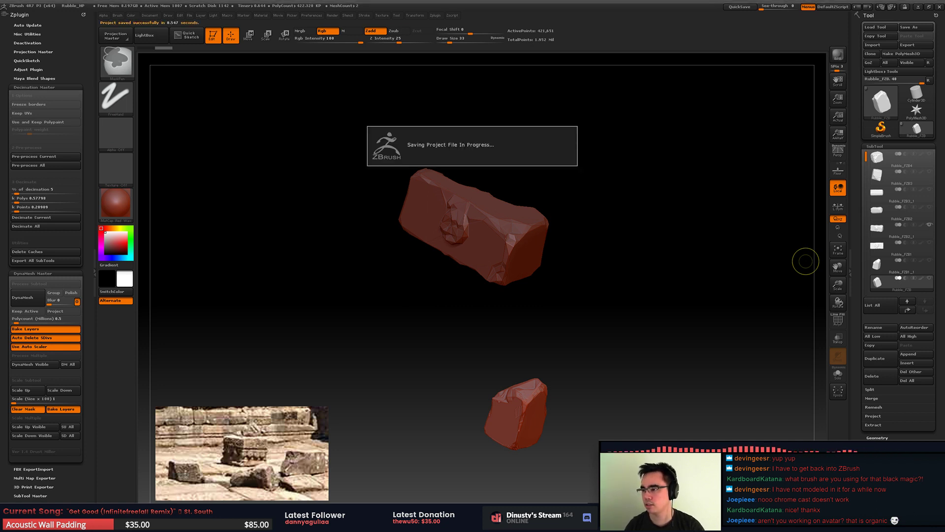
Step: Move the high-poly Rubble_FZB3 stone down the subtool list until only the high-poly small stone is below it
left_click(884, 158)
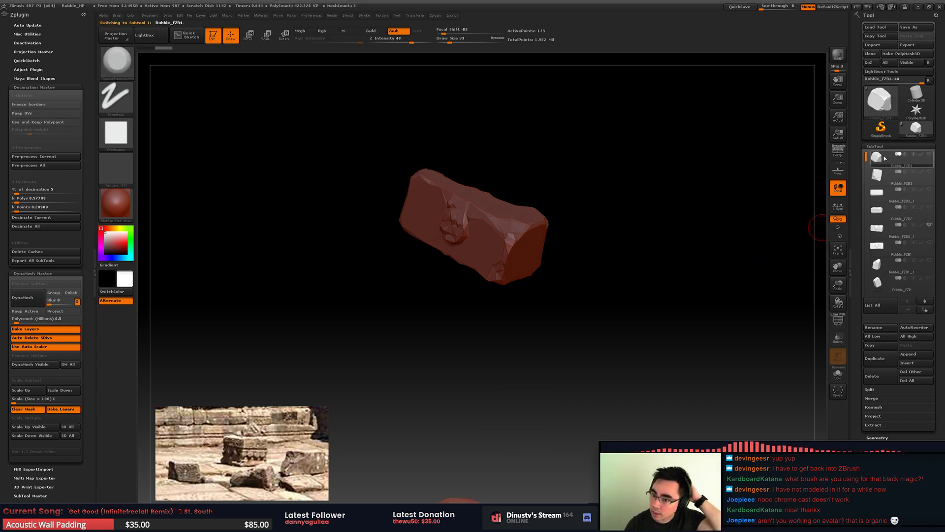
left_click_drag(696, 268, 701, 241, "alt")
right_click(676, 286)
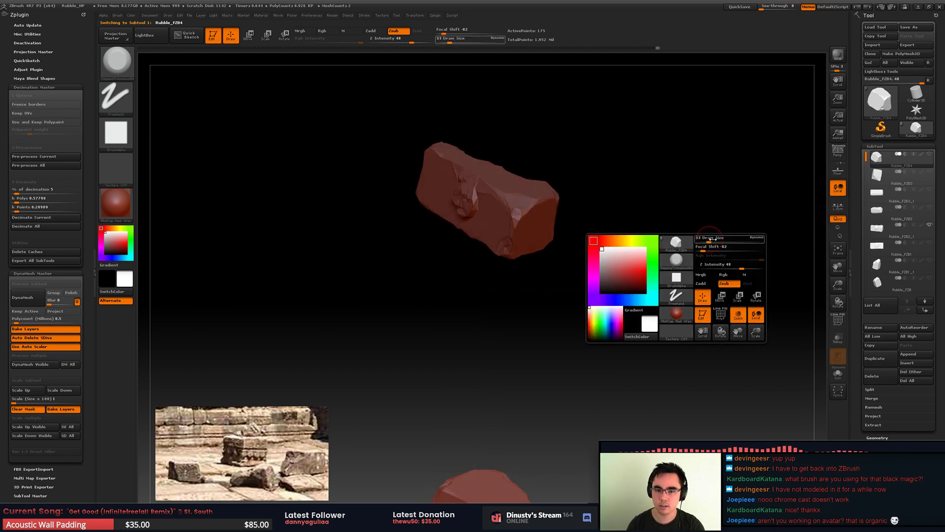
left_click(884, 178)
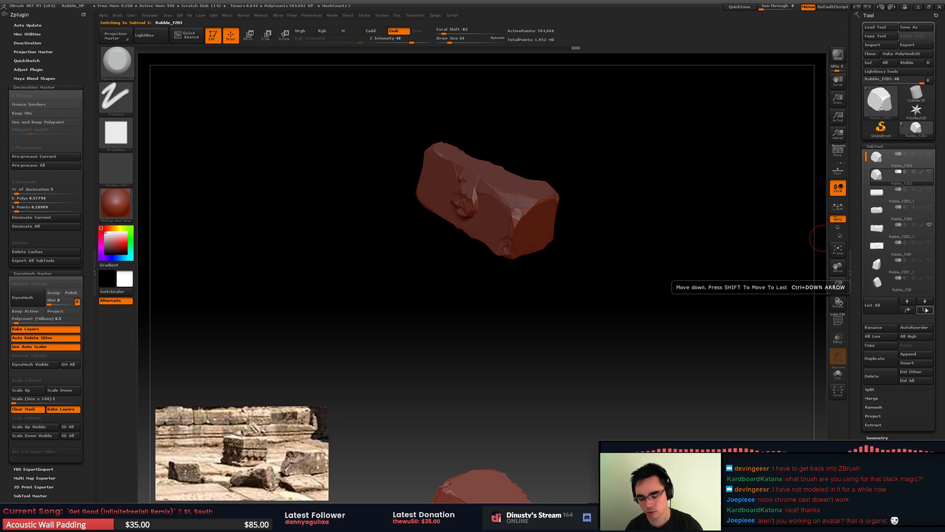
key("ctrl+Down")
key("ctrl+Down")
key("ctrl+Down")
key("ctrl+Down")
key("ctrl+Down")
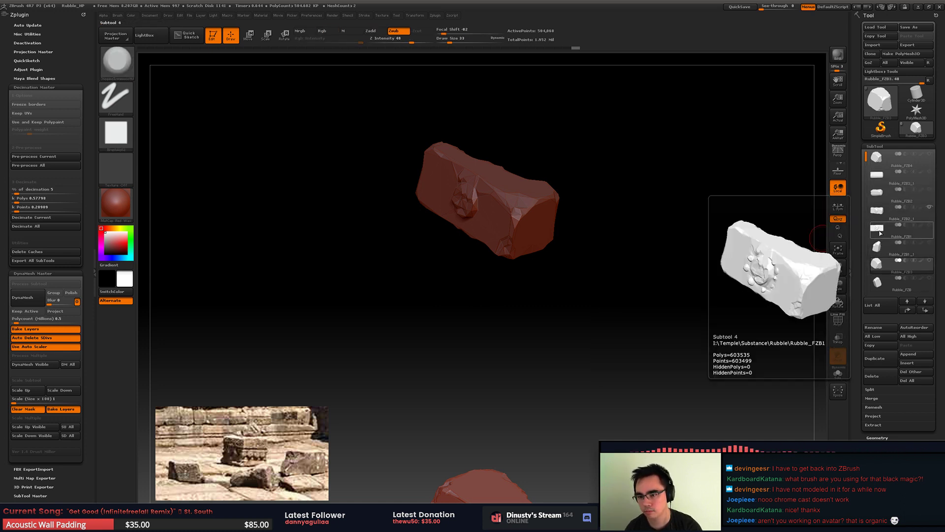
Step: Move the high-poly medallion and tall pillar-like stones below the low-poly copies in the subtool list and save the project
left_click(881, 232)
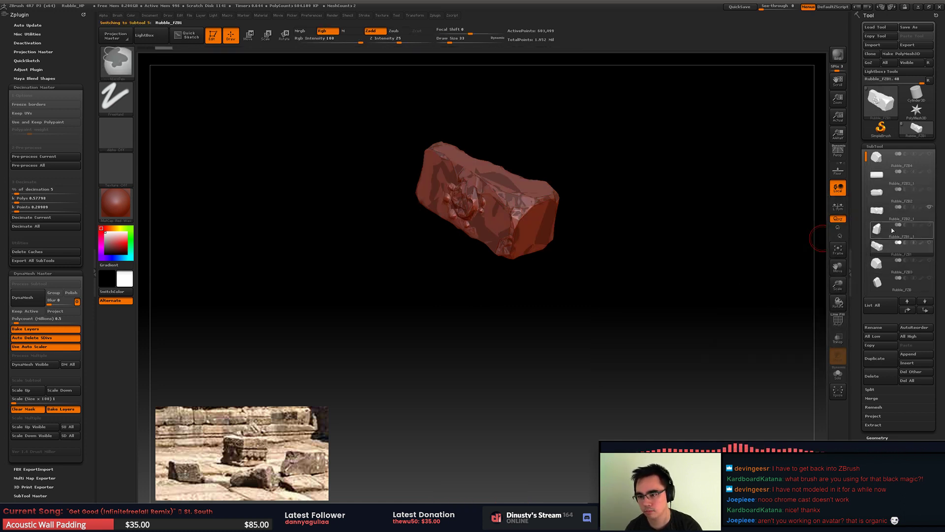
left_click(877, 192)
key("ctrl+Down")
key("ctrl+Down")
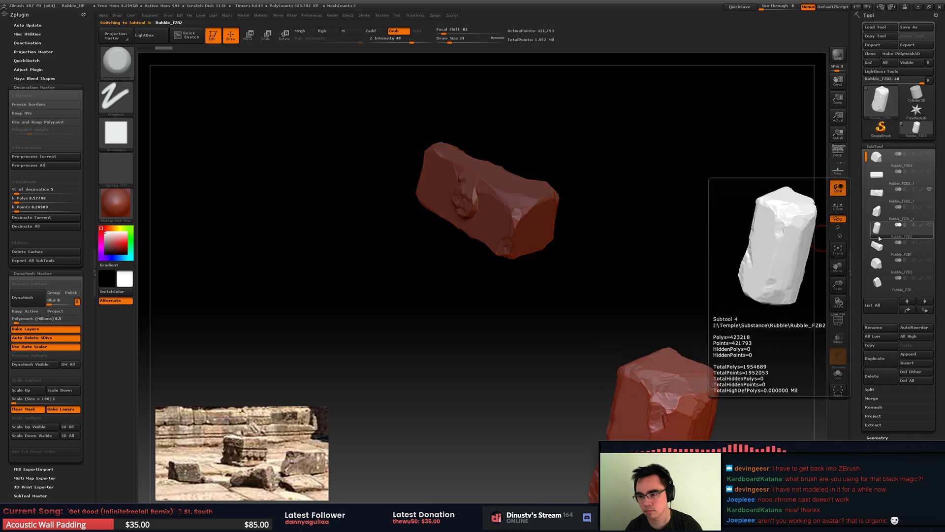
left_click_drag(633, 260, 638, 265)
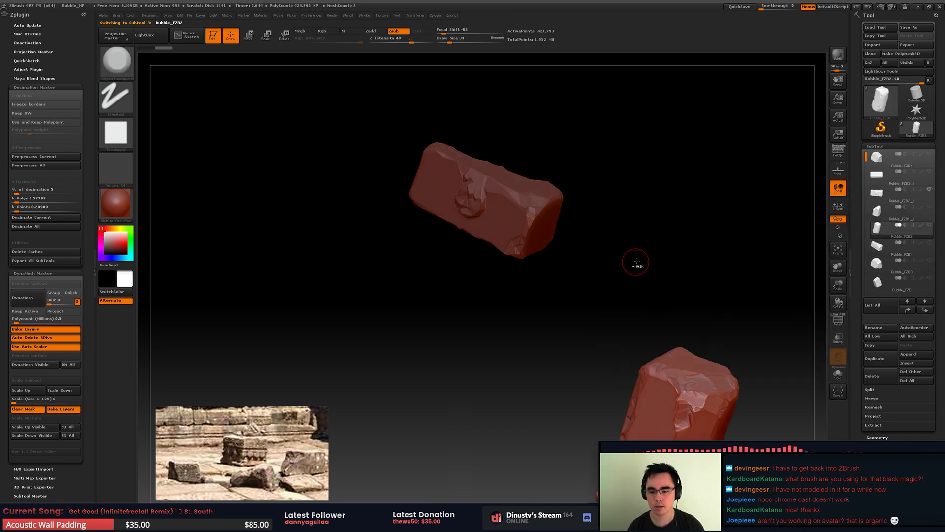
key("ctrl+s")
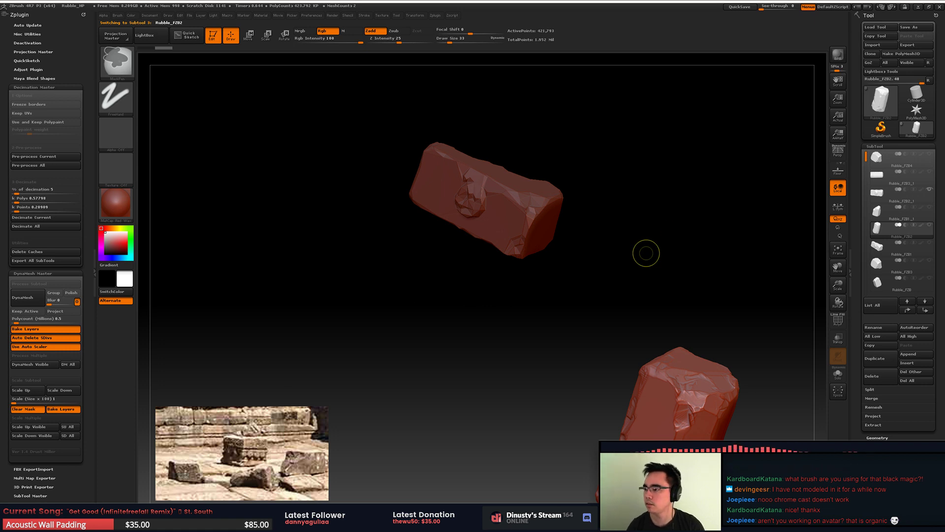
key("ctrl+s")
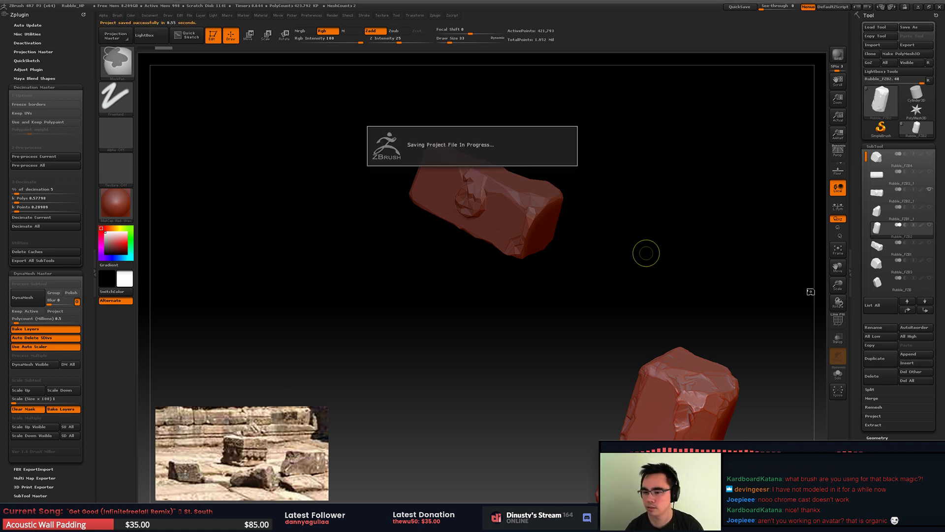
Step: Select the first low-poly stone in the subtool list and show all the other stones
left_click(878, 159)
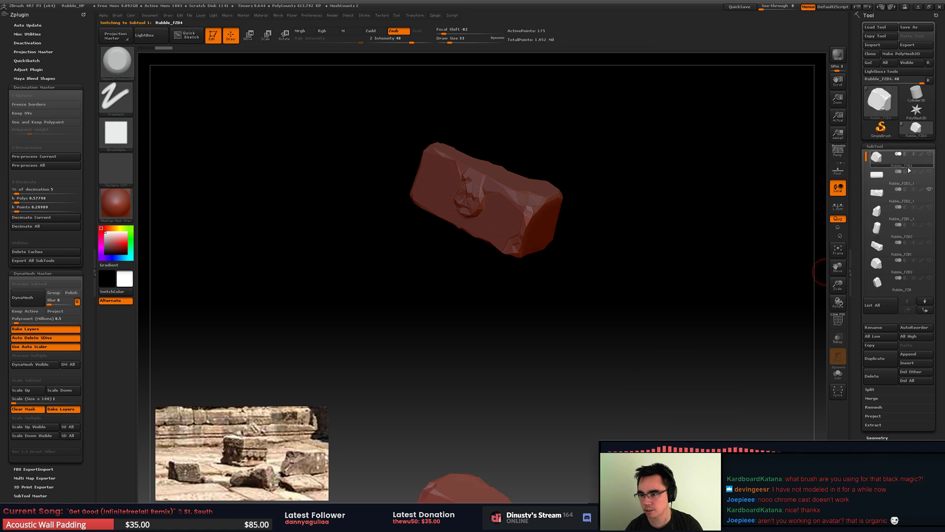
left_click(930, 154)
left_click_drag(633, 306, 793, 212)
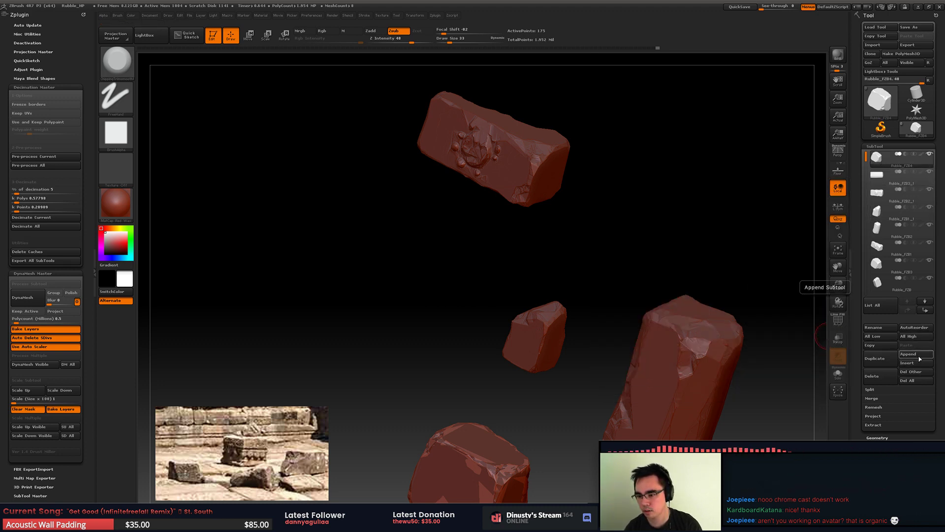
Step: Merge the four low-poly stones into one subtool with repeated MergeDown operations, skipping the not-undoable notice until restart
left_click(880, 391)
left_click(882, 392)
left_click(883, 398)
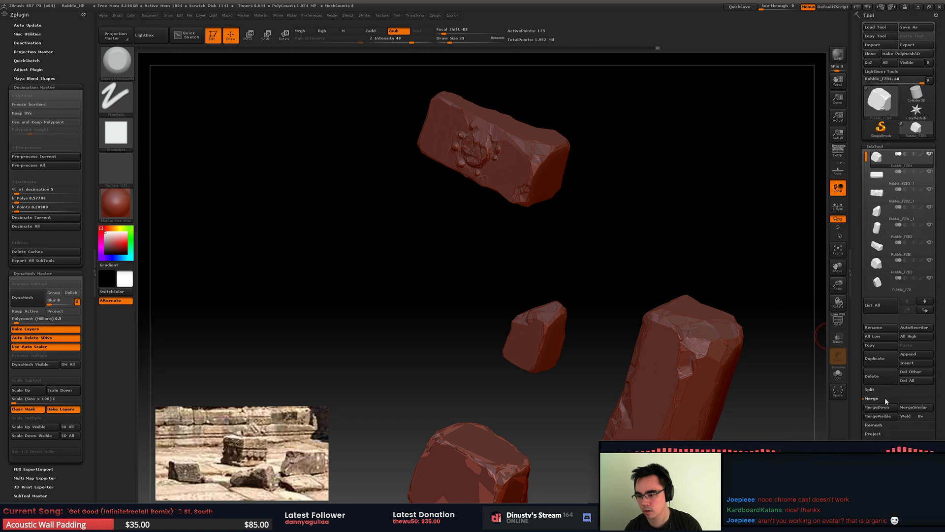
left_click(887, 407)
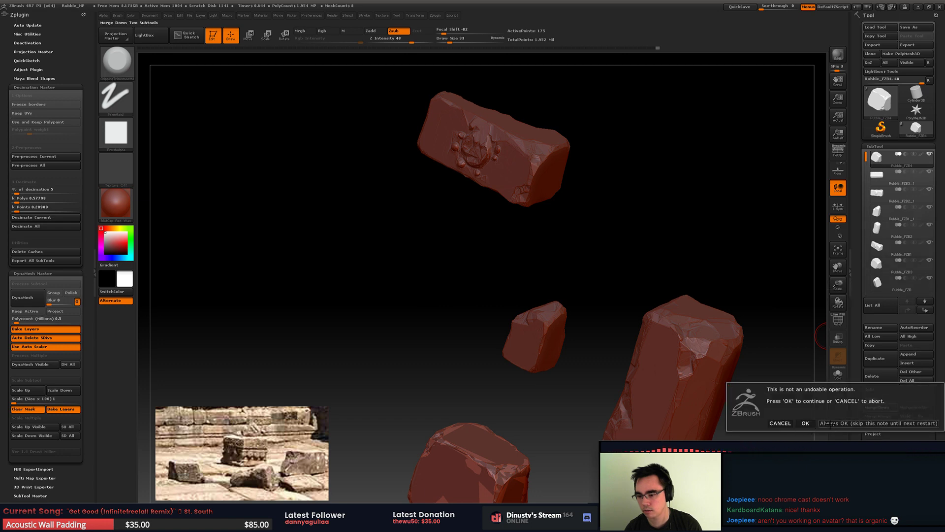
left_click(831, 424)
left_click(880, 409)
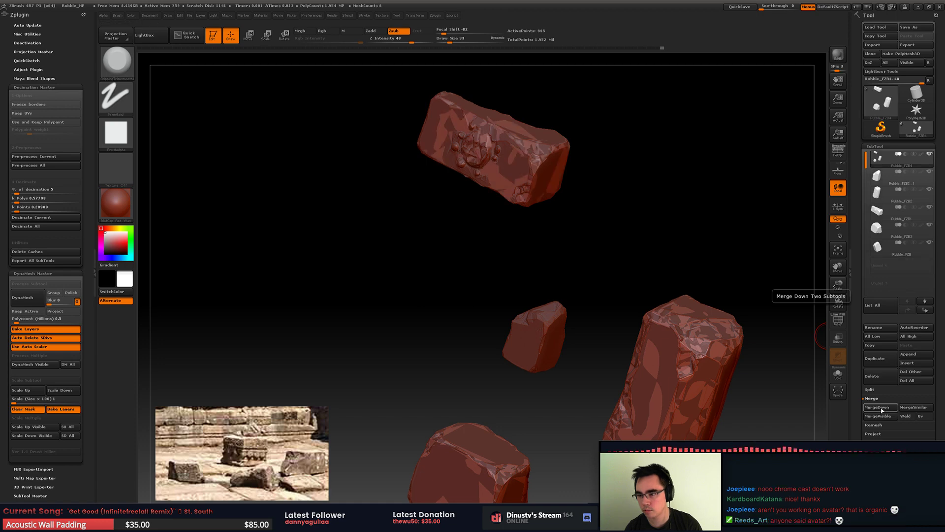
left_click(881, 408)
left_click_drag(785, 316, 780, 243)
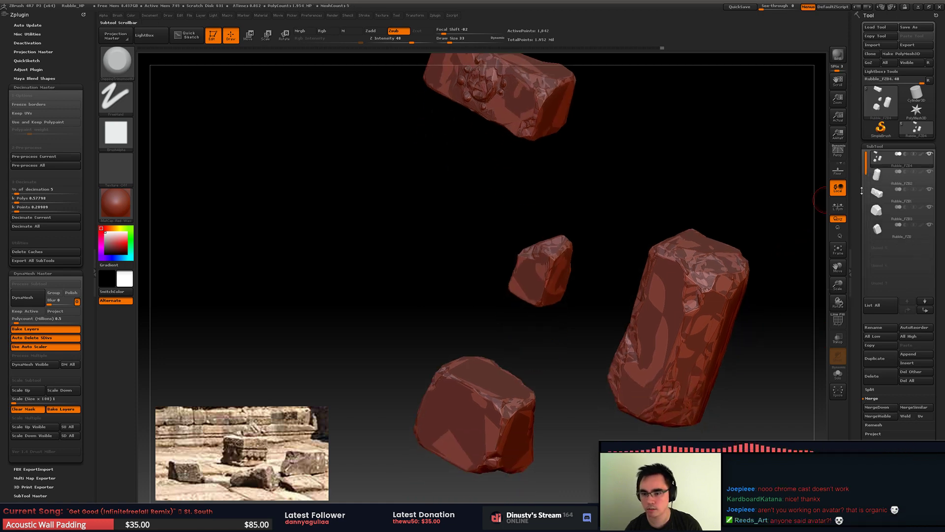
Step: Export the merged low-poly stones as Rubble_FRM.OBJ and isolate them by hiding the high-poly subtools
left_click(907, 45)
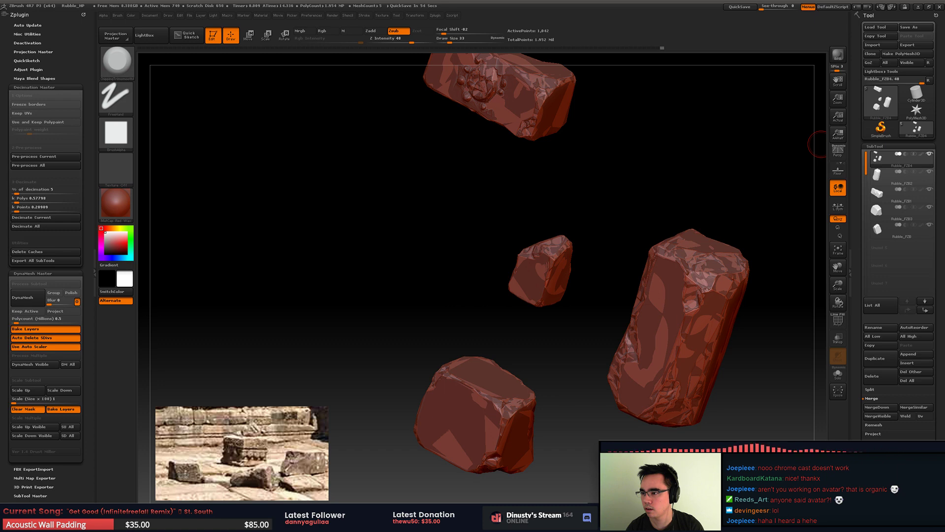
left_click_drag(664, 265, 585, 338, "alt")
left_click(929, 155)
key("shift+f")
key("shift+f")
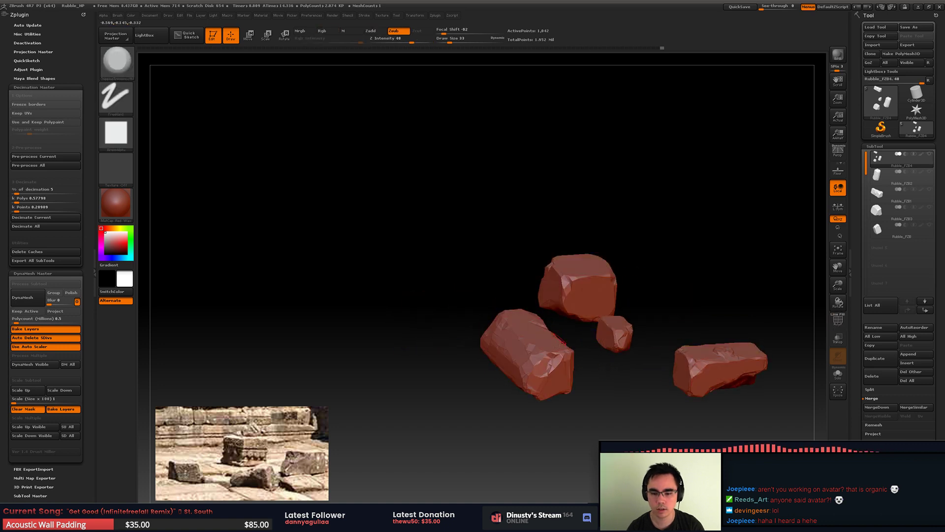
Step: Switch to MODO and make the Untitled scene with the four block-out boxes the current one
key("alt+Tab")
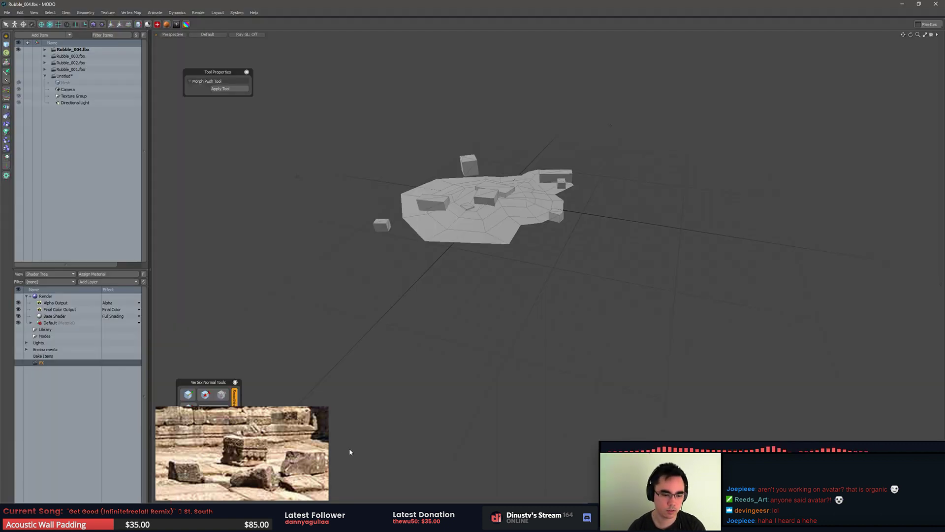
left_click_drag(521, 275, 343, 236, "alt")
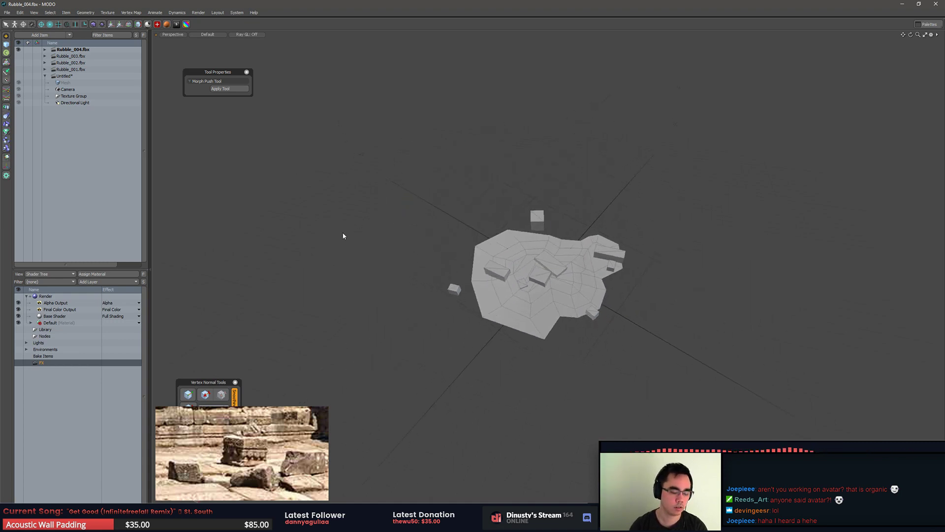
left_click(113, 76)
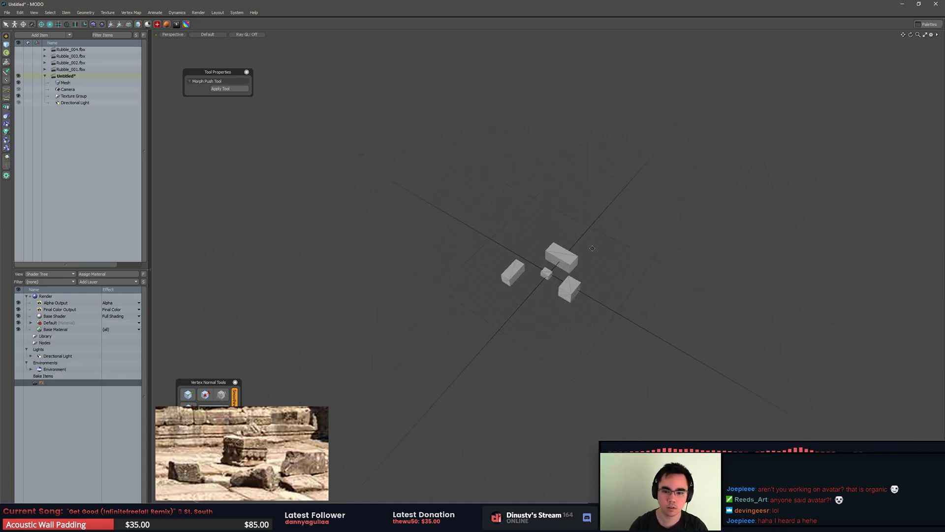
scroll(593, 248, "up", 4)
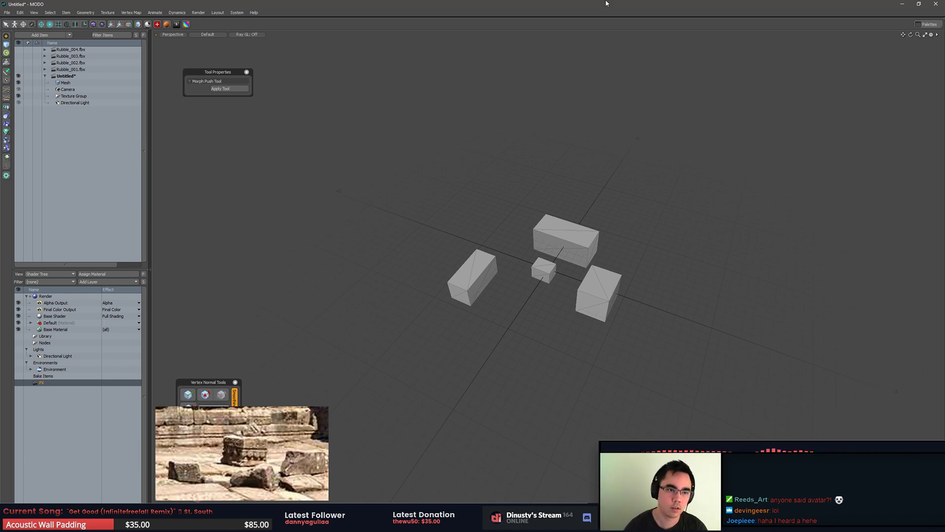
middle_click_drag(460, 200, 491, 184)
Step: Import Rubble_FRM.OBJ from the Rubble folder into the Untitled scene
left_click(8, 12)
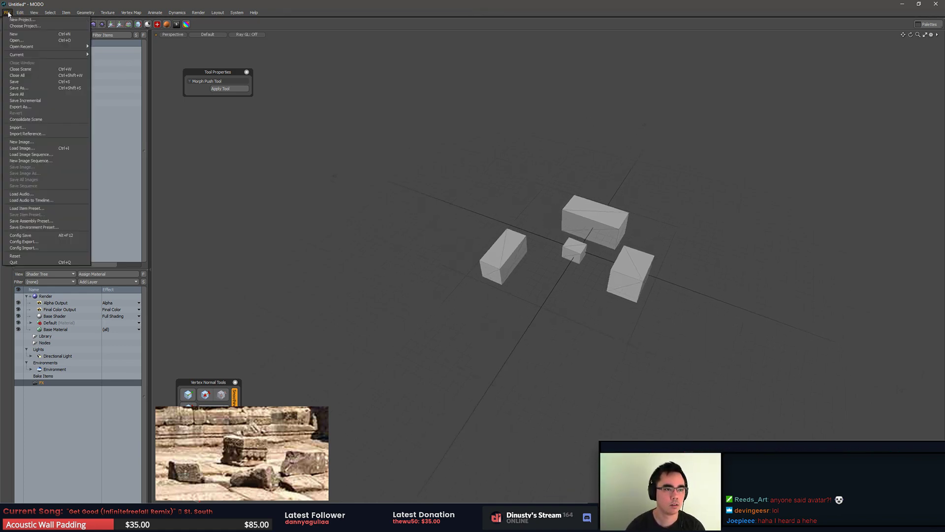
left_click(74, 129)
left_click_drag(298, 45, 311, 46)
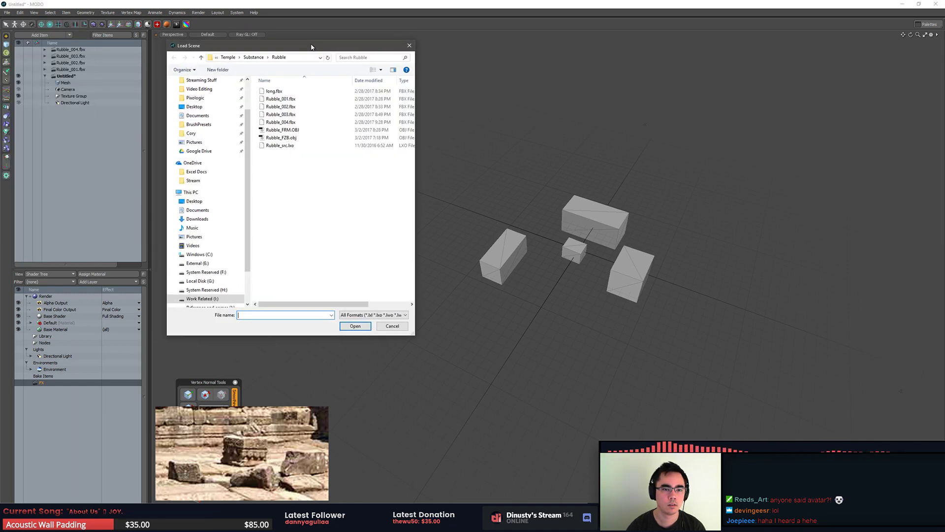
double_click(289, 131)
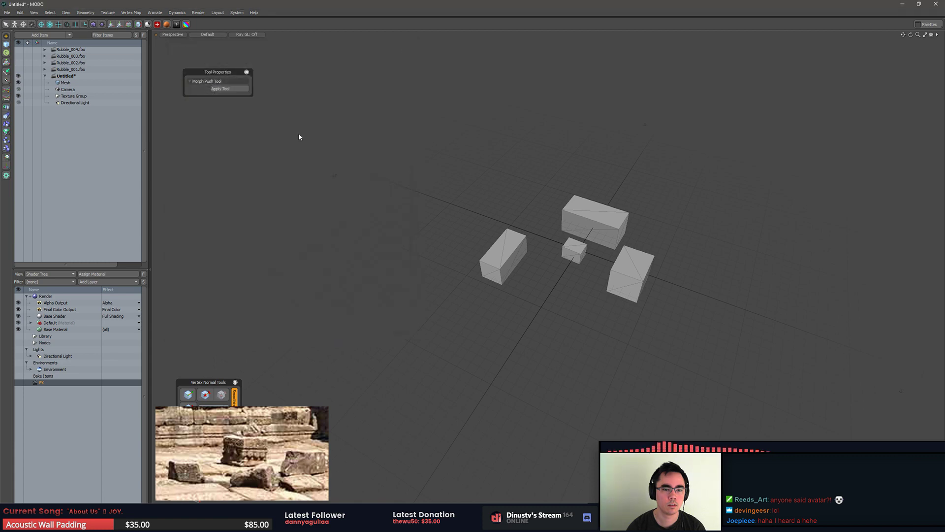
left_click(538, 258)
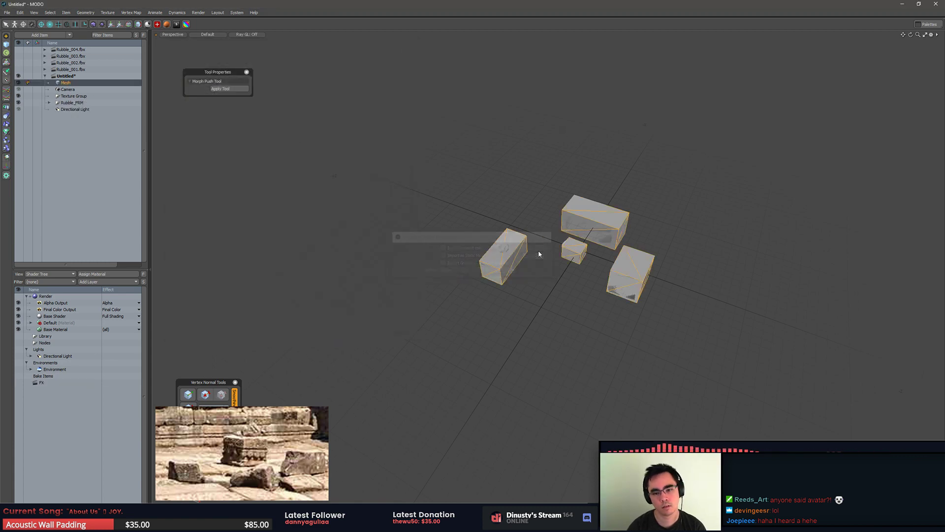
Step: Select all the block-out boxes of the Mesh item as polygons and delete them
left_click(611, 214)
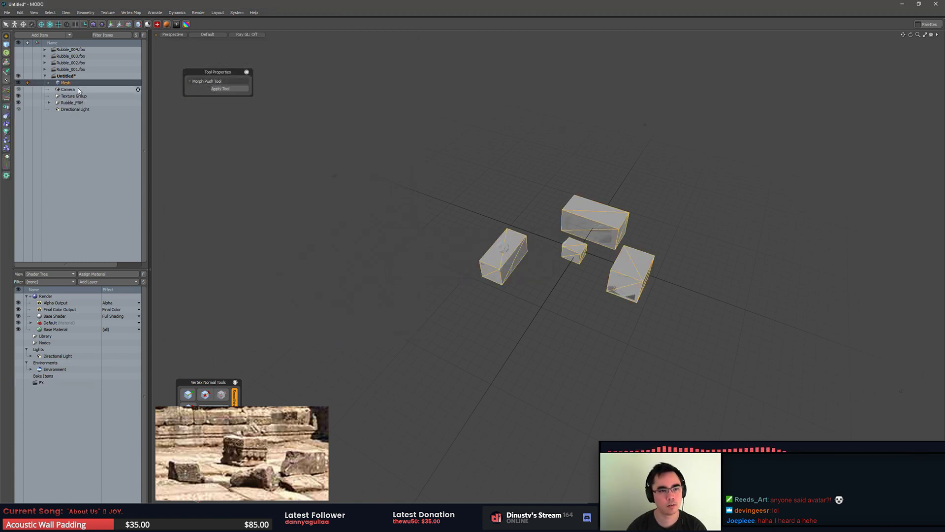
key("3")
double_click(598, 221)
double_click(580, 245, "shift")
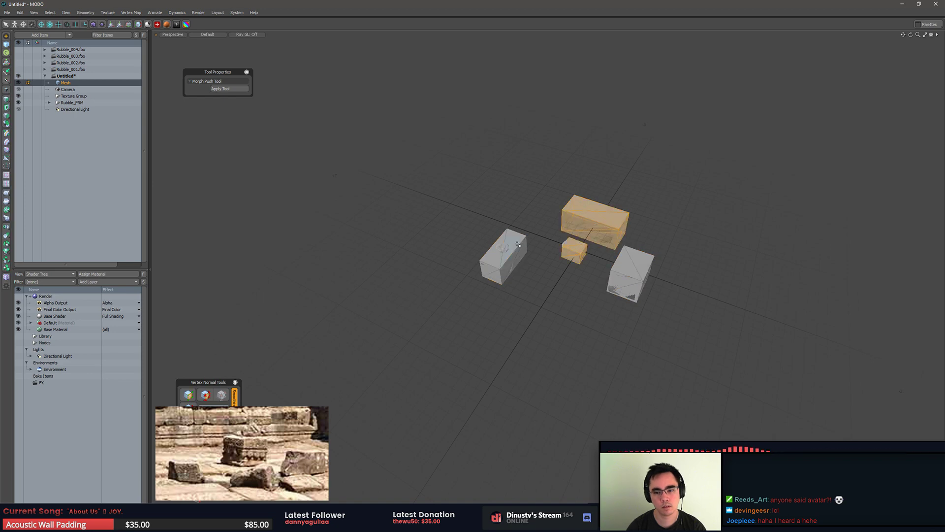
double_click(518, 244, "shift")
left_click(499, 242)
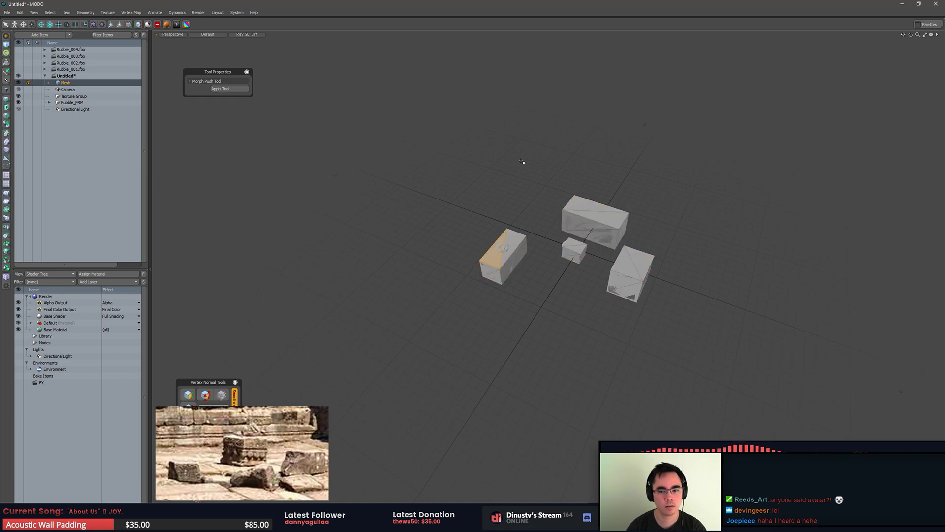
right_click_drag(524, 161, 648, 183)
key("Delete")
scroll(567, 239, "up", 3)
Step: Transfer all polygons of the imported stones into the Mesh item and delete the leftover Rubble_FRM item
key("5")
left_click(571, 231)
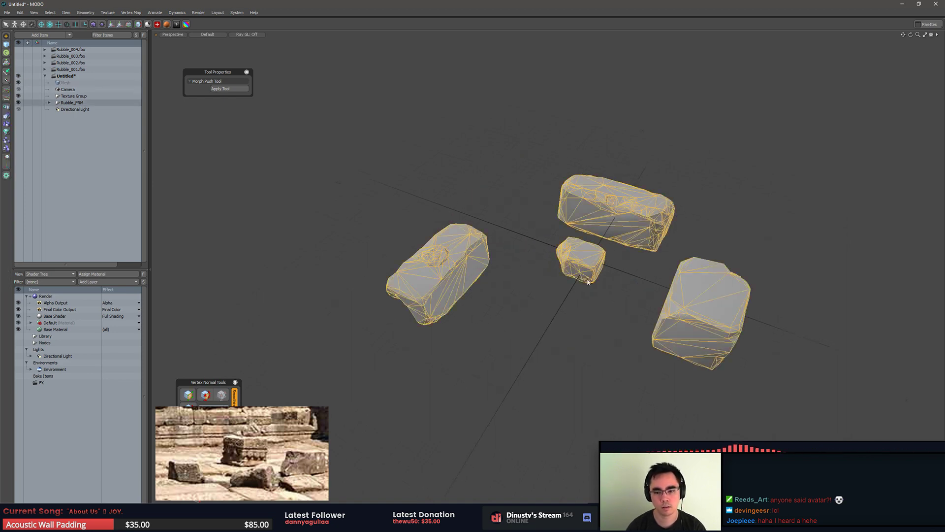
left_click_drag(571, 207, 578, 164, "alt")
key("3")
mouse_move(537, 144)
right_mouse_down()
mouse_move(806, 163)
mouse_move(618, 175)
right_mouse_up()
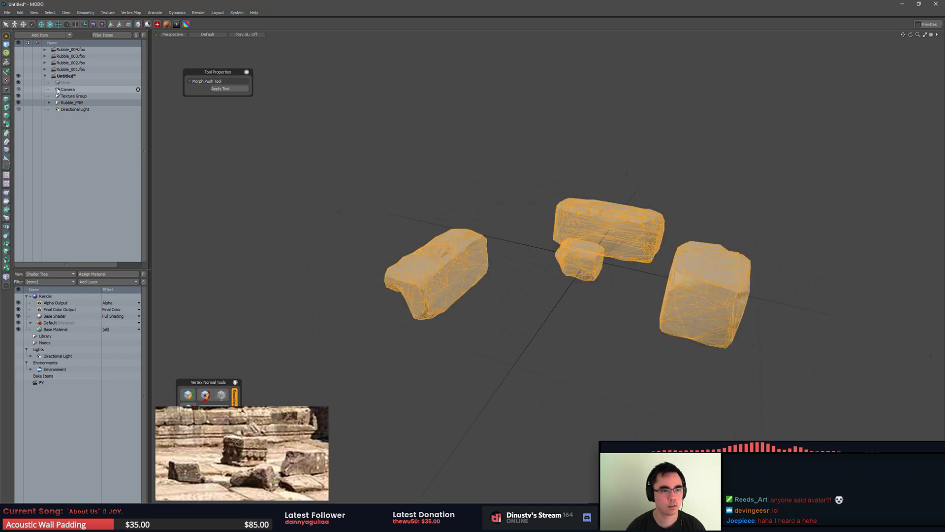
left_click(102, 83)
left_click(105, 102)
key("Delete")
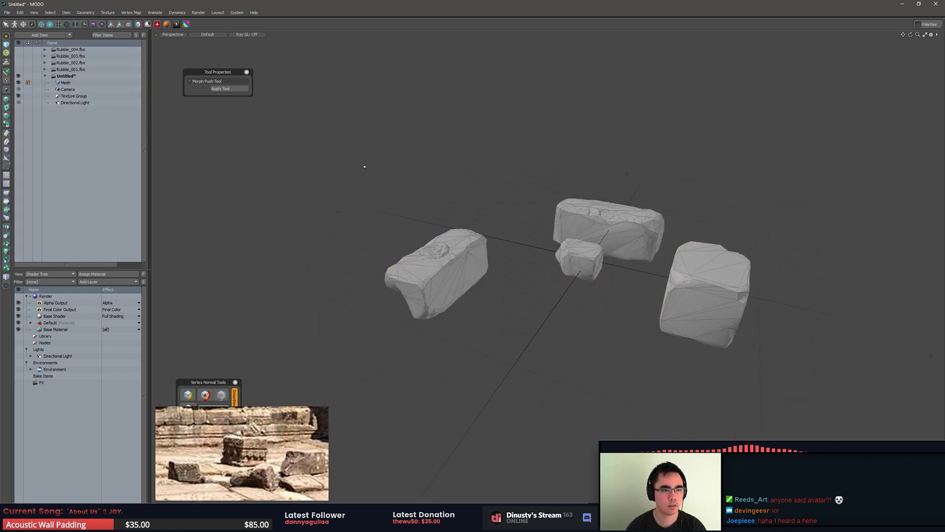
Step: Delete the Camera, Texture Group and Directional Light items from the Untitled scene and select the Mesh item
left_click(87, 90)
key("Delete")
key("Delete")
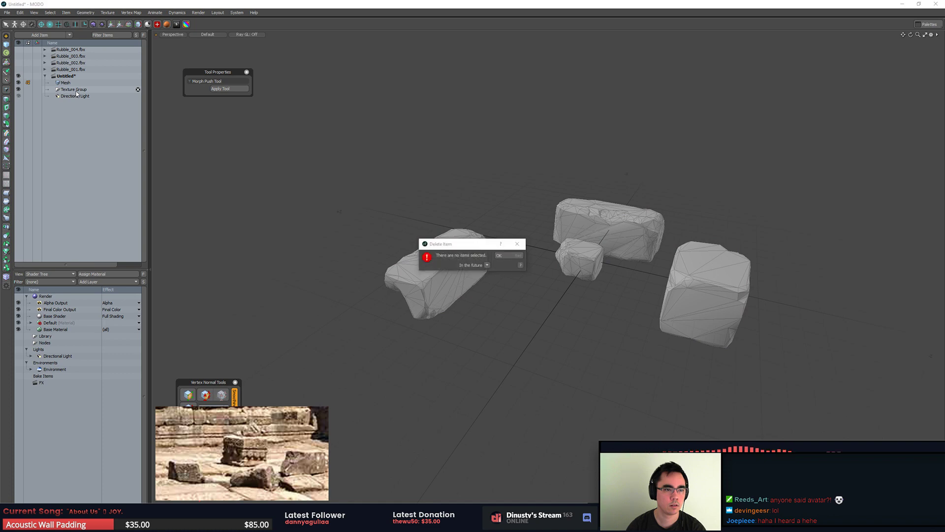
key("Return")
left_click(76, 91)
key("Delete")
left_click(76, 90)
key("Delete")
left_click(76, 83)
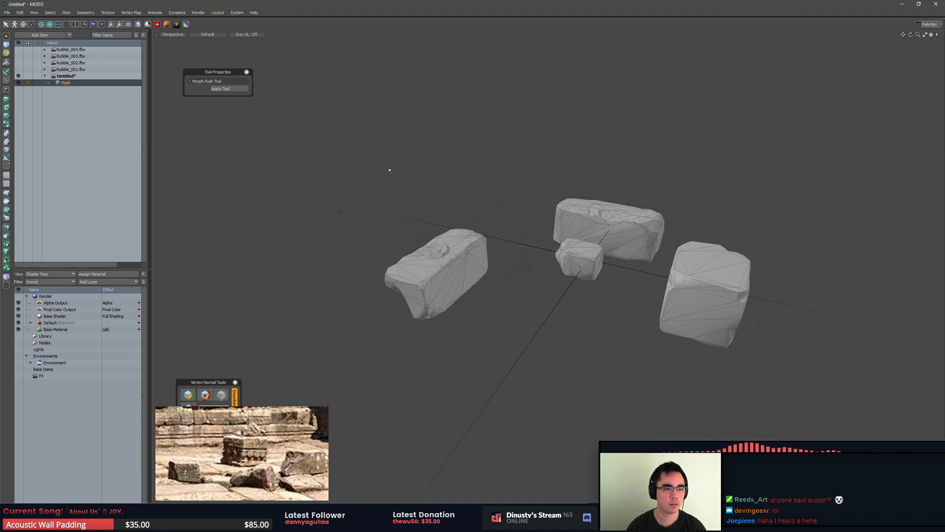
Step: Examine the low-poly stones from a low angle, selecting the rounded stone's polygons and clearing the selection
left_click_drag(389, 169, 569, 212, "alt")
left_click_drag(529, 242, 534, 287, "alt")
scroll(528, 308, "up", 3)
double_click(524, 262)
scroll(523, 269, "down", 3)
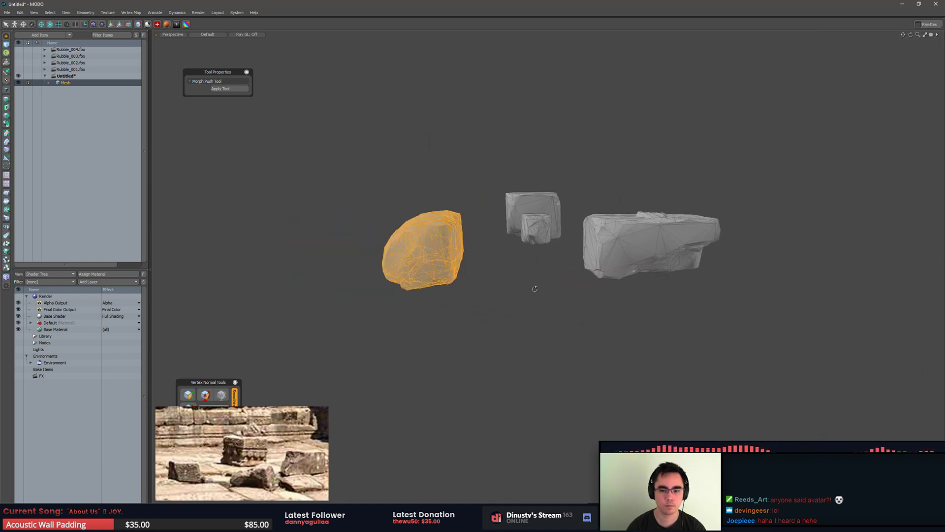
left_click(527, 299)
Step: Move the floating temple-ruins reference image aside and close it
left_click_drag(259, 413, 631, 378)
right_click(631, 378)
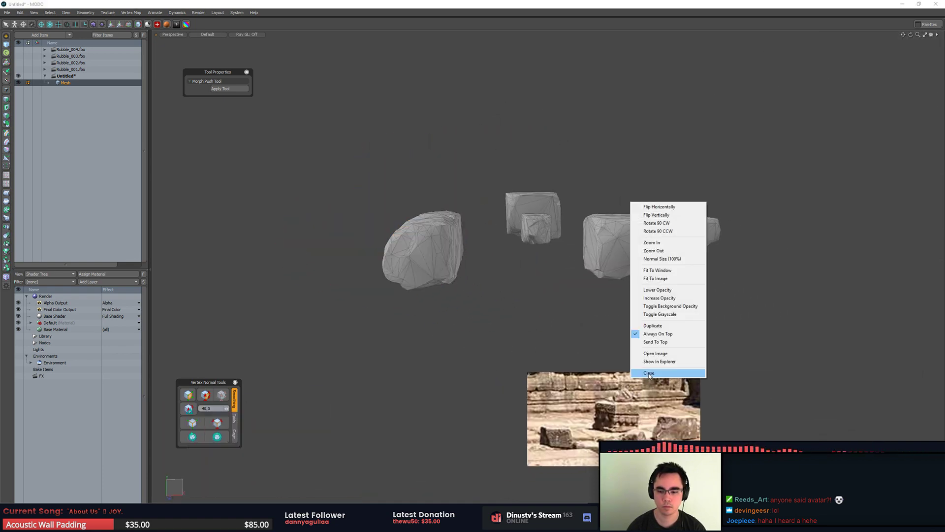
left_click(640, 373)
Step: Remove a long thin diagonal edge from the flat side of the large stone
left_click_drag(466, 390, 253, 397, "alt")
left_click_drag(327, 376, 503, 300, "alt")
key("2")
left_click(595, 285)
key("F2")
key("1")
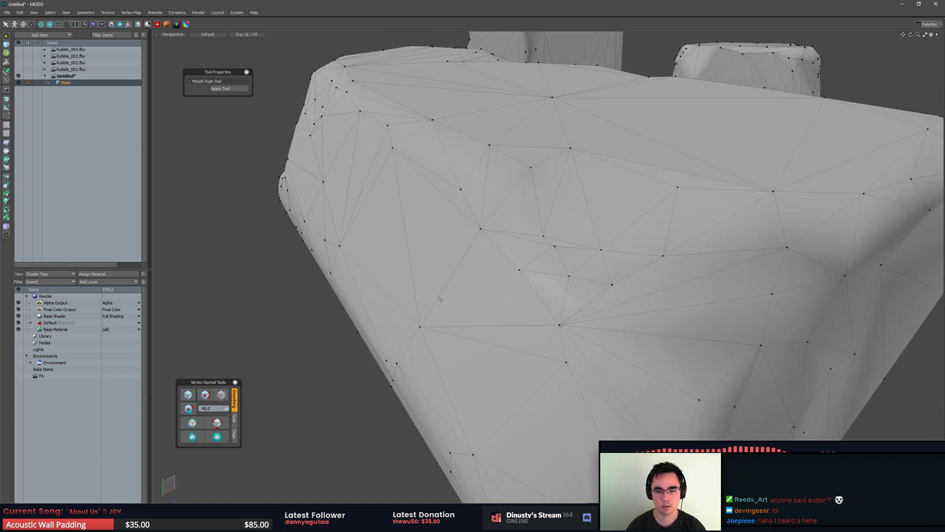
scroll(506, 274, "down", 5)
mouse_move(505, 274)
left_mouse_down("alt")
mouse_move(578, 273)
mouse_move(429, 261)
mouse_move(418, 239)
mouse_move(463, 245)
mouse_move(530, 276)
mouse_move(515, 267)
mouse_move(531, 252)
mouse_move(493, 272)
left_mouse_up("alt")
scroll(578, 273, "up", 5)
key("2")
double_click(493, 273)
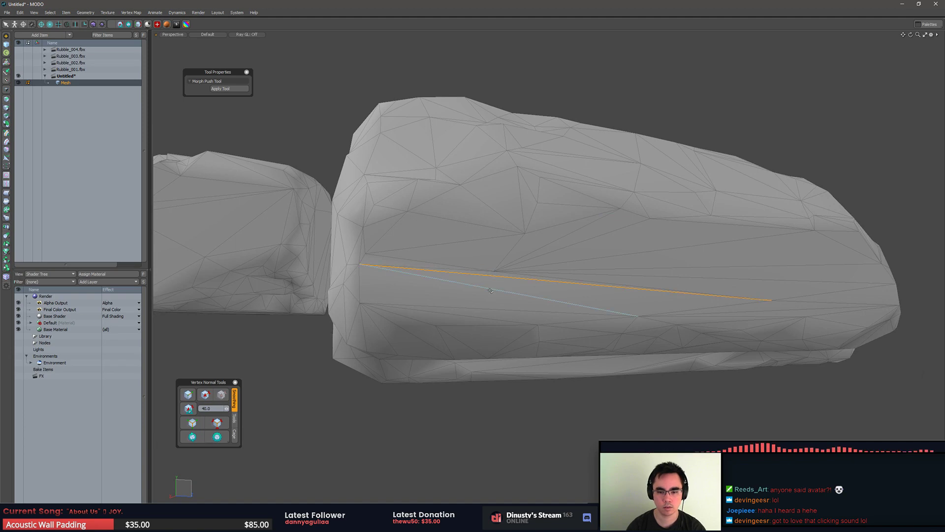
key("BackSpace")
Step: Clean up the neighbouring diagonal edges on the large stone's flat side and select the merged polygon
key("1")
left_click(494, 272)
key("2")
left_click(504, 309)
left_click_drag(503, 309, 606, 381, "alt")
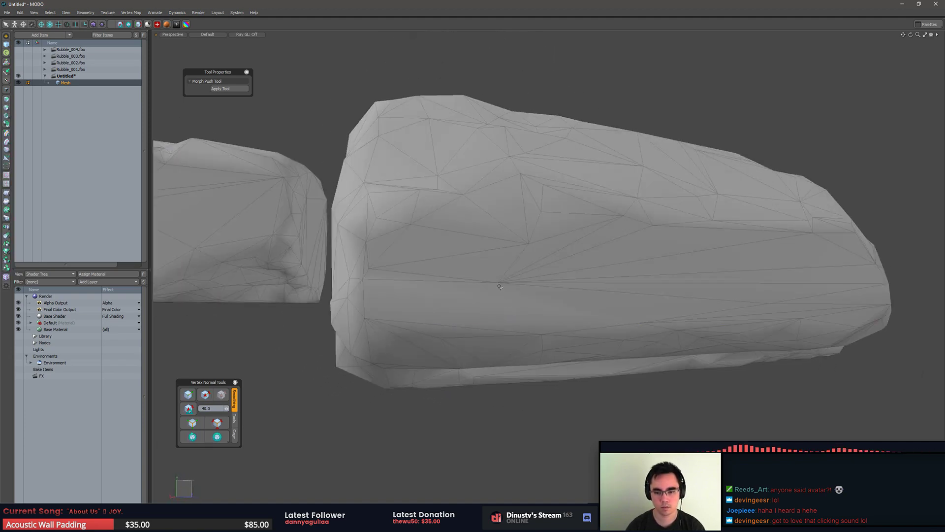
key("3")
key("r")
key("space")
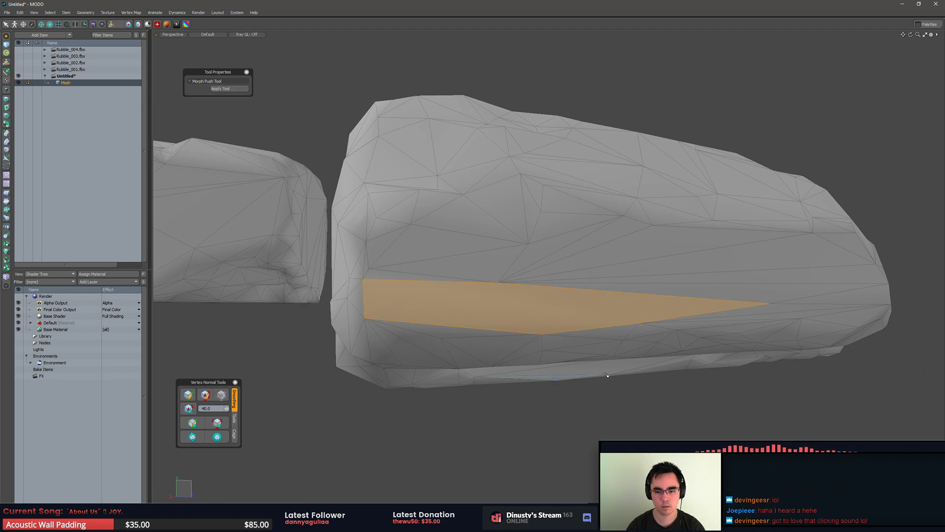
Step: Remove the fan of long edges farther along the flat side and connect vertices across it with new edges
key("1")
left_click_drag(680, 412, 541, 345, "alt")
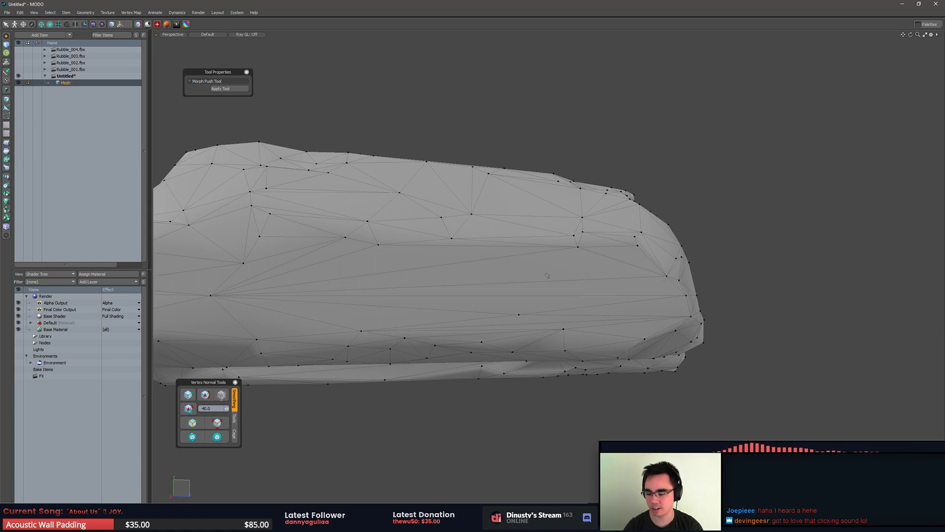
key("2")
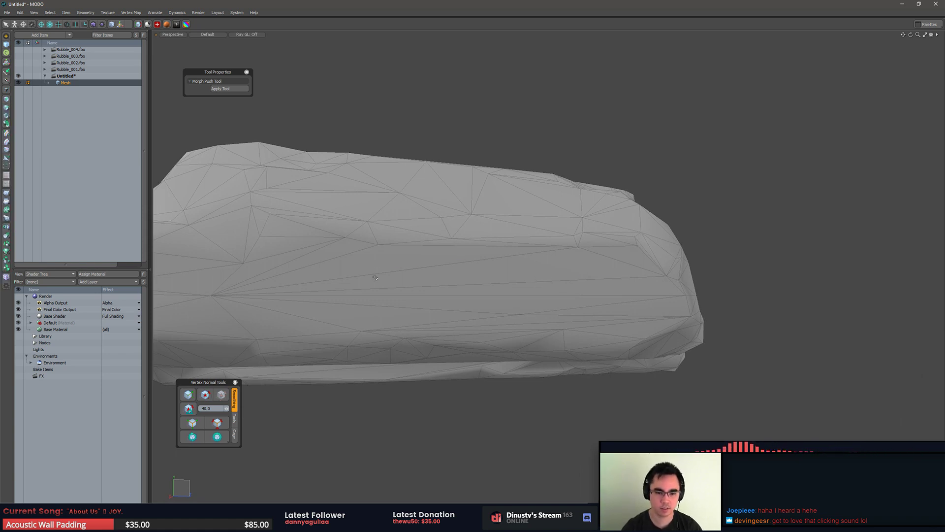
left_click_drag(376, 274, 373, 306)
key("BackSpace")
key("1")
left_click(361, 331)
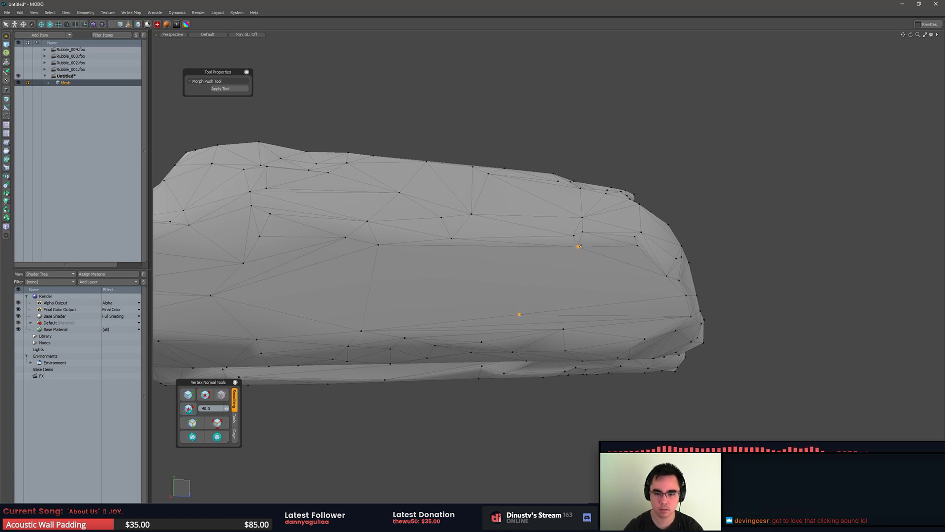
Step: Examine the vertex and edge distribution of the stones from several angles
left_click_drag(472, 248, 520, 271, "alt")
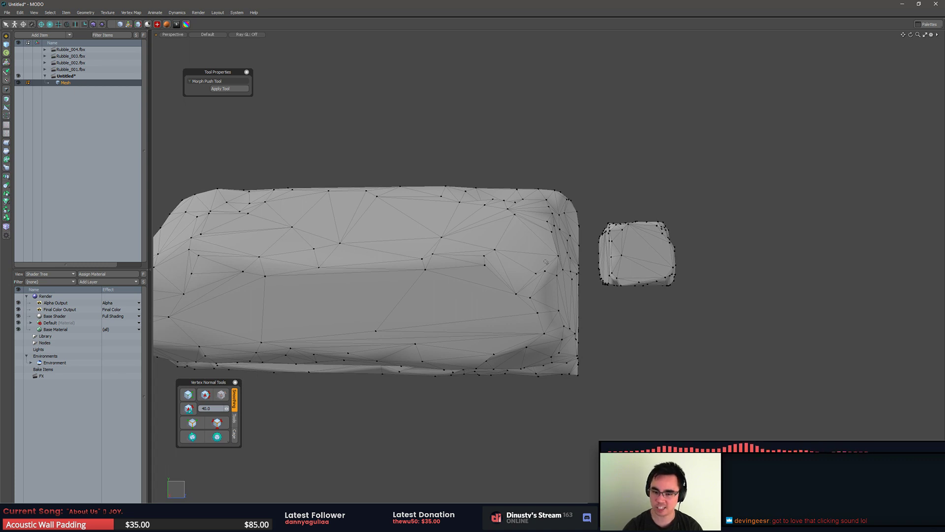
left_click_drag(611, 287, 553, 299, "alt")
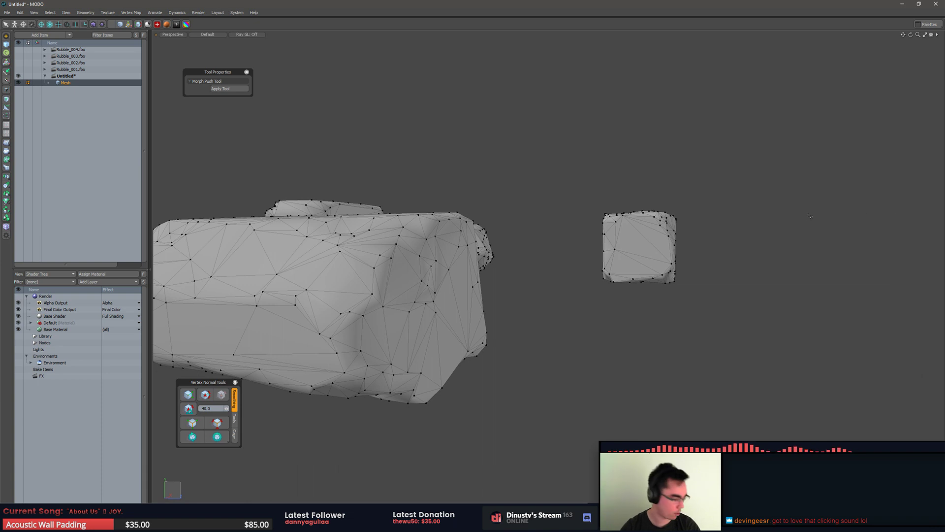
left_click_drag(796, 220, 704, 231, "alt")
key("2")
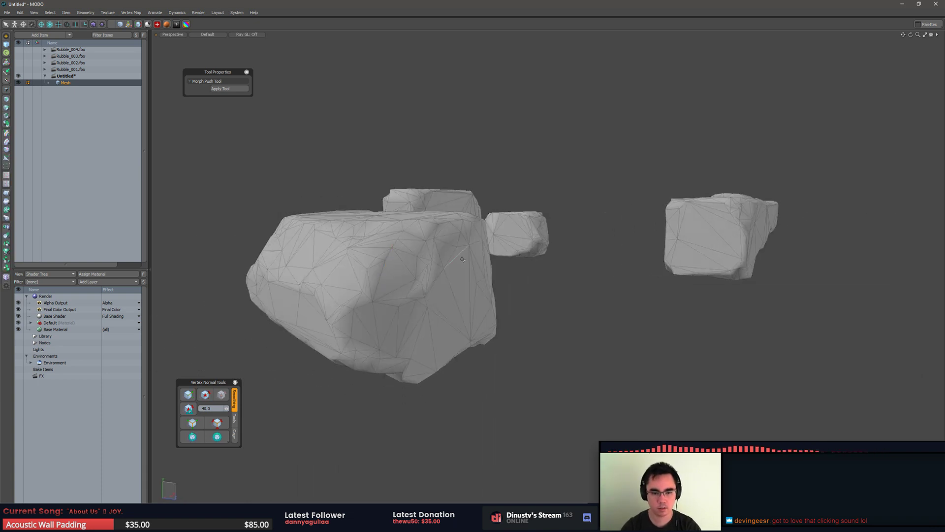
key("1")
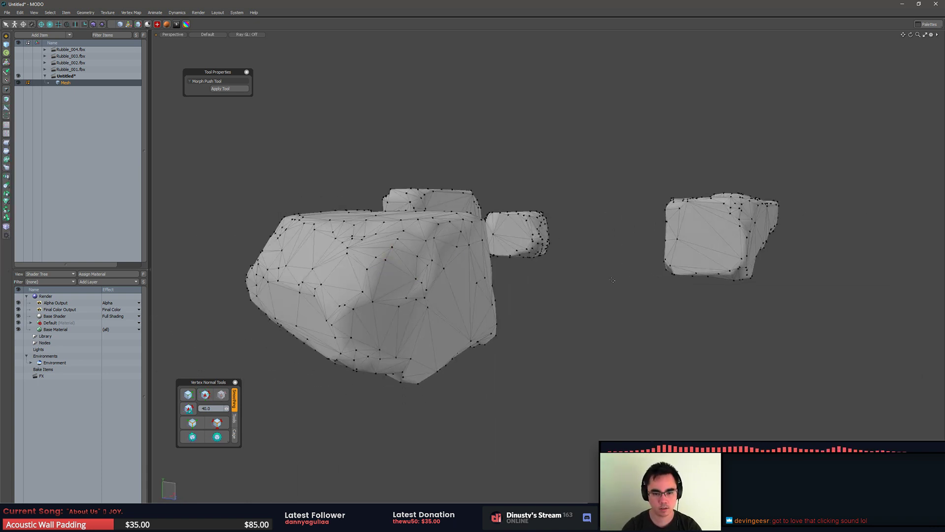
left_click_drag(612, 280, 574, 273, "alt")
left_click_drag(642, 257, 571, 310, "alt")
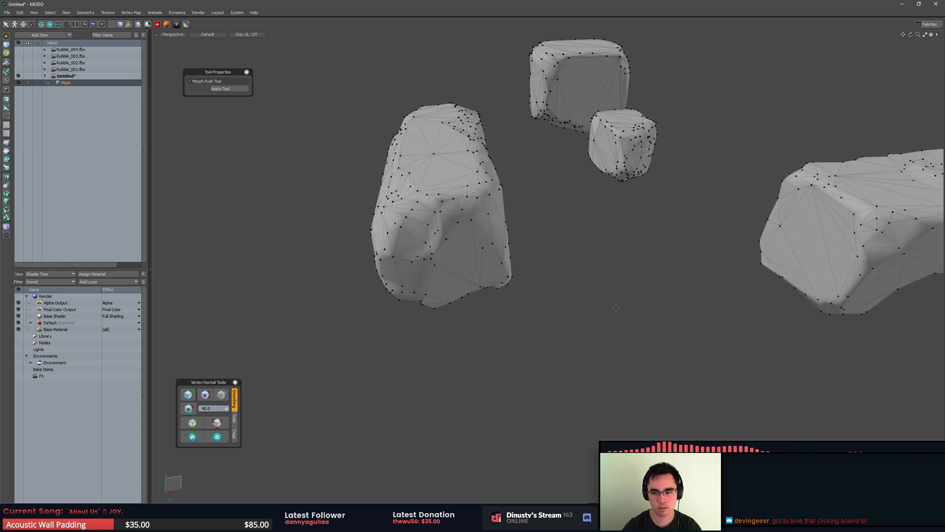
left_click_drag(641, 237, 527, 297, "alt")
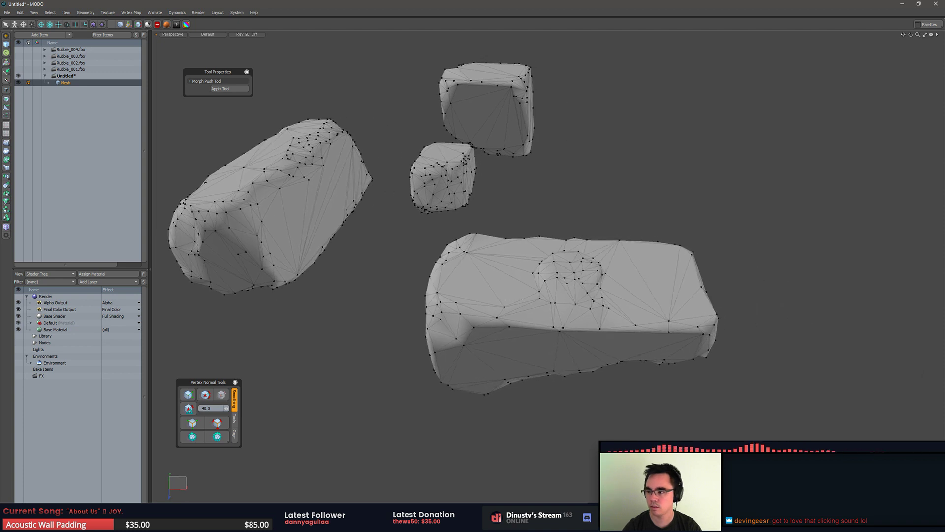
Step: Frame the long slab stone and examine the long triangles around the bump on its upper face
left_click_drag(691, 189, 562, 245, "alt")
key("3")
double_click(580, 253)
key("shift+a")
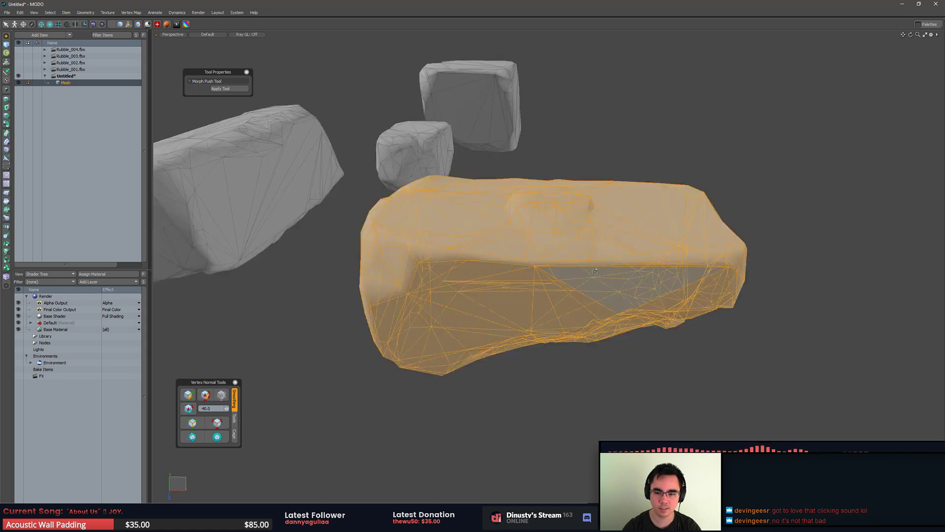
left_click_drag(599, 283, 625, 245, "alt")
left_click(662, 225)
left_click_drag(660, 143, 463, 246, "alt")
key("1")
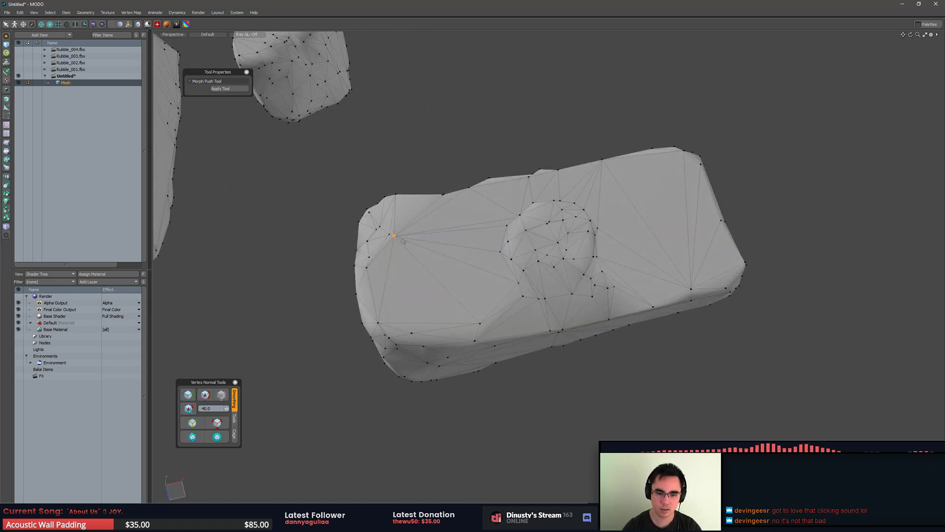
left_click_drag(403, 242, 439, 265, "alt")
key("3")
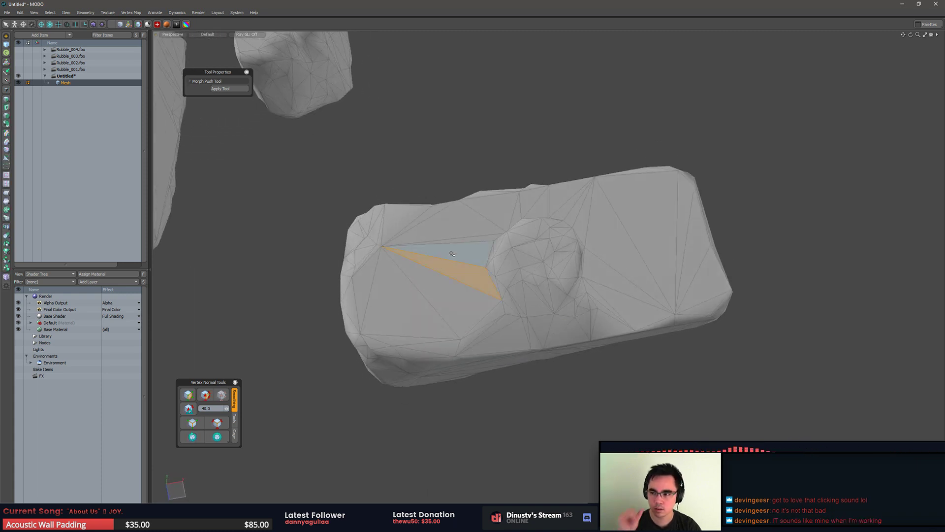
scroll(452, 254, "up", 3)
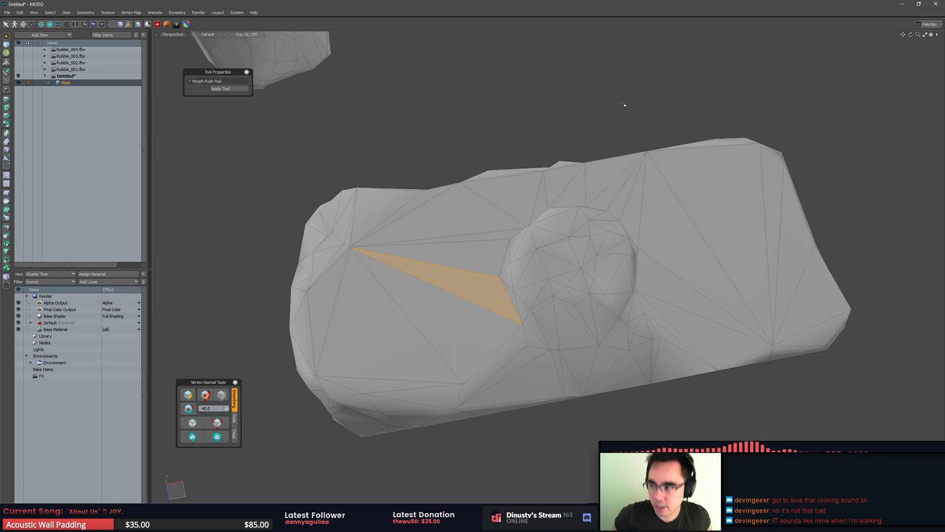
Step: Review all the low-poly stones from close up and from a distance, ending in item selection mode
left_click_drag(623, 104, 642, 69, "alt")
key("5")
left_click_drag(643, 143, 604, 196, "alt")
scroll(603, 195, "up", 8)
left_click_drag(603, 196, 556, 186, "alt+shift")
key("1")
scroll(619, 214, "down", 10)
key("5")
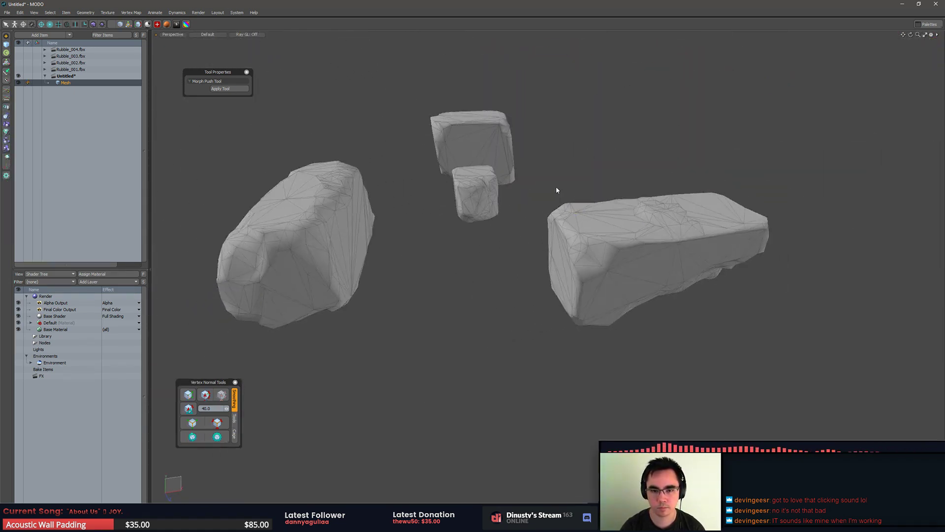
Step: Select a polygon on the small stone's top face and expand it to similar touching polygons with the Select Coplanar Polys script
left_click(556, 186)
key("3")
left_click_drag(493, 155, 566, 231, "alt")
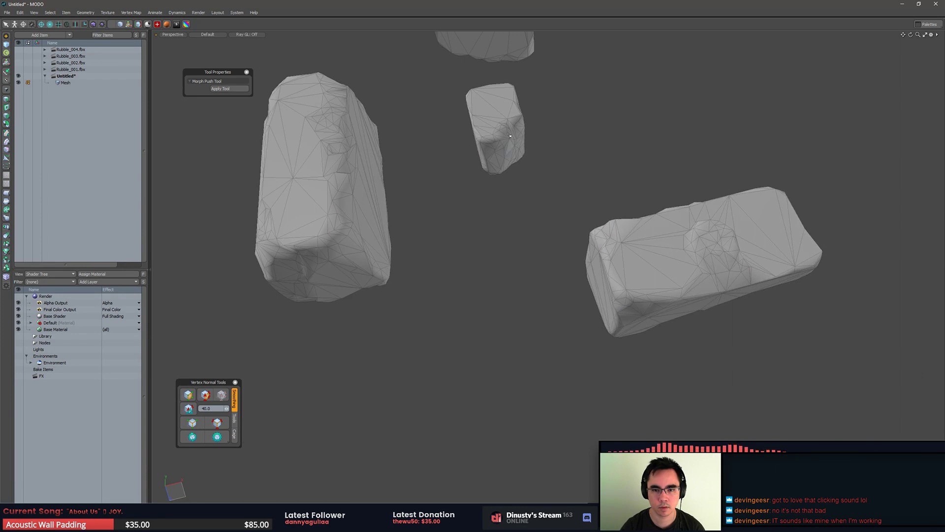
left_click(178, 26)
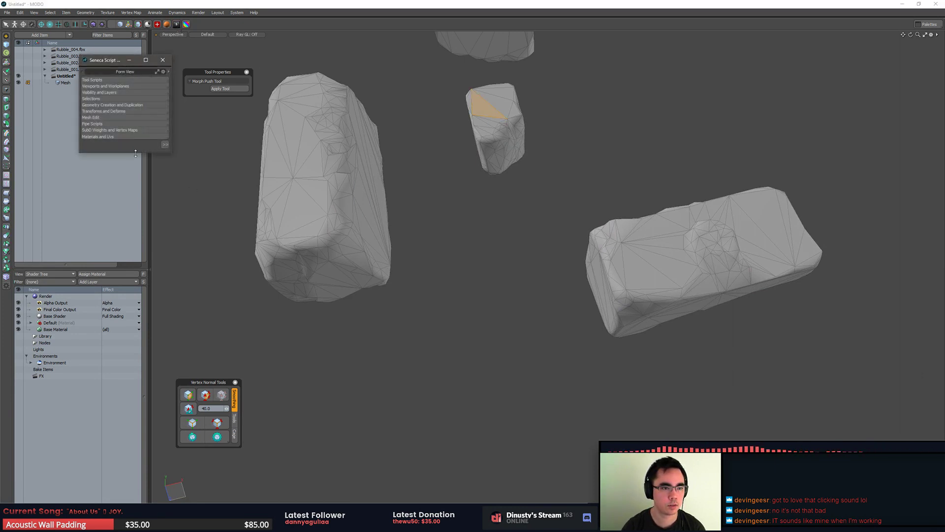
left_click_drag(131, 155, 131, 244)
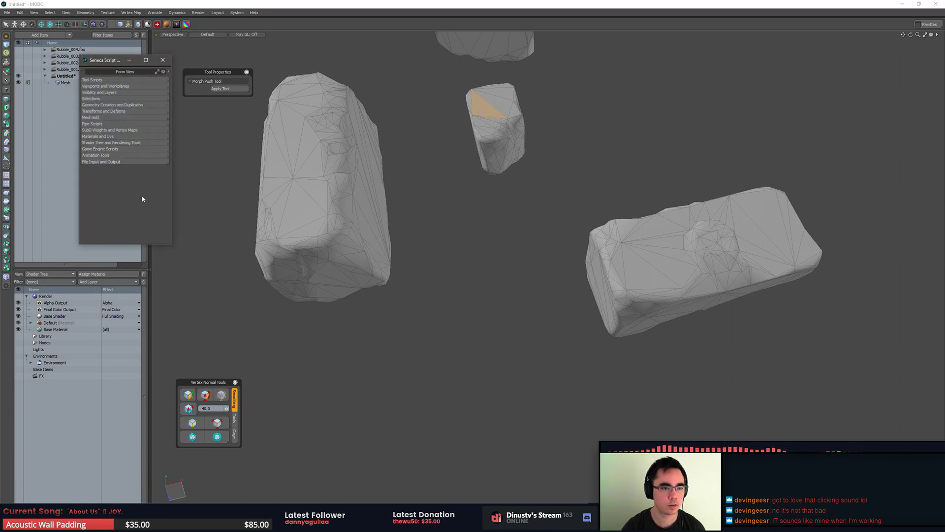
left_click(126, 99)
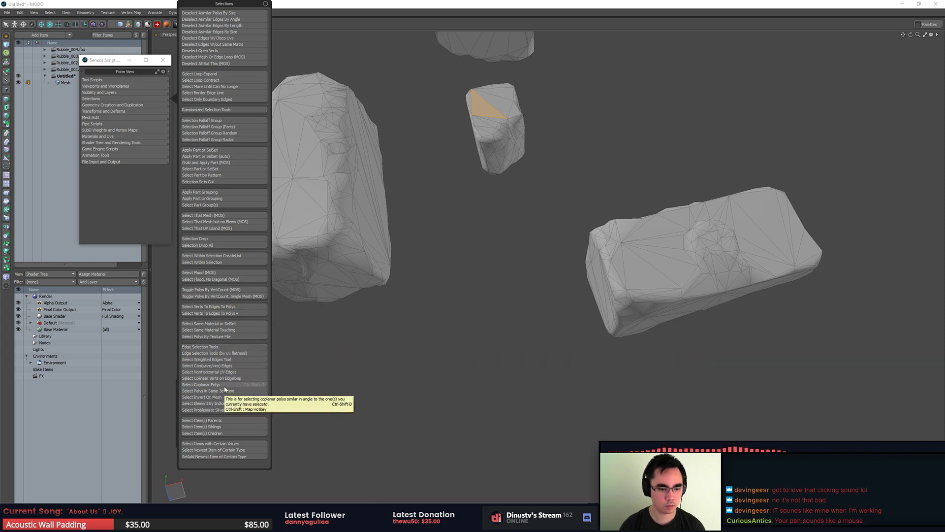
left_click(224, 385)
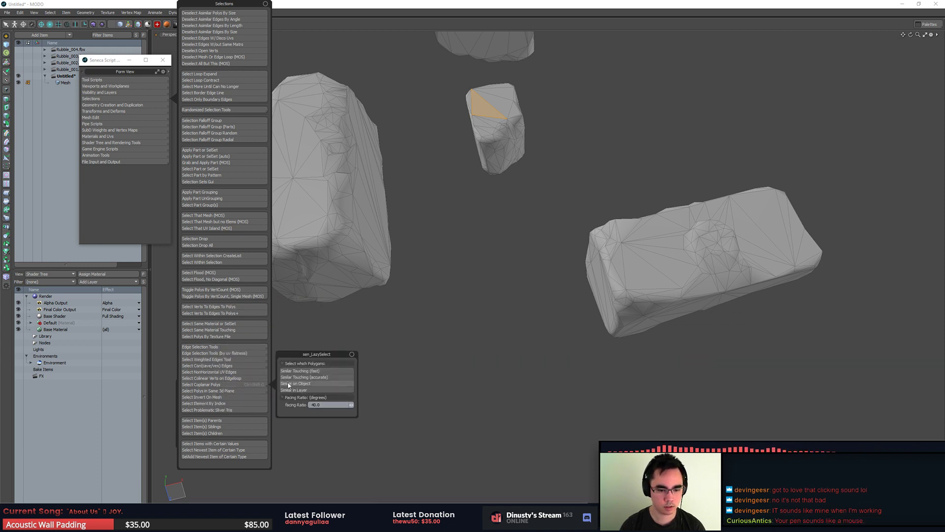
left_click(297, 377)
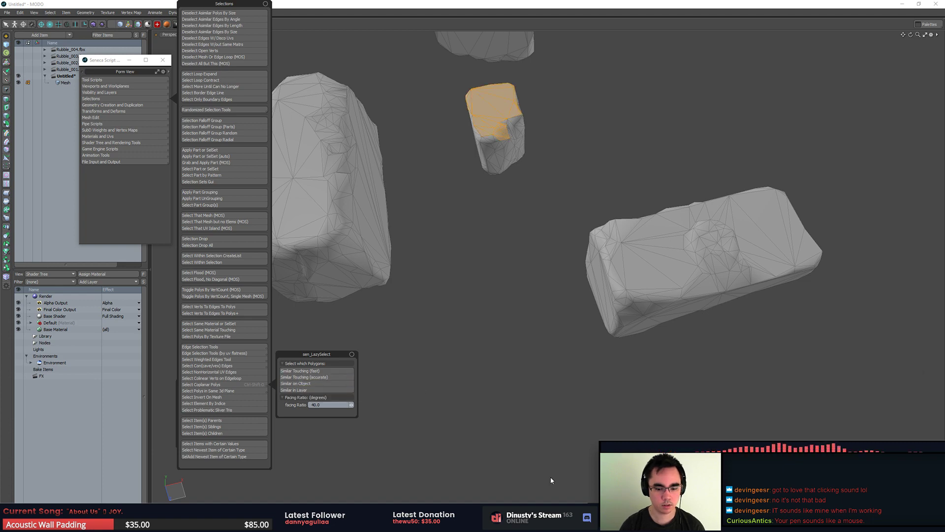
left_click(523, 501)
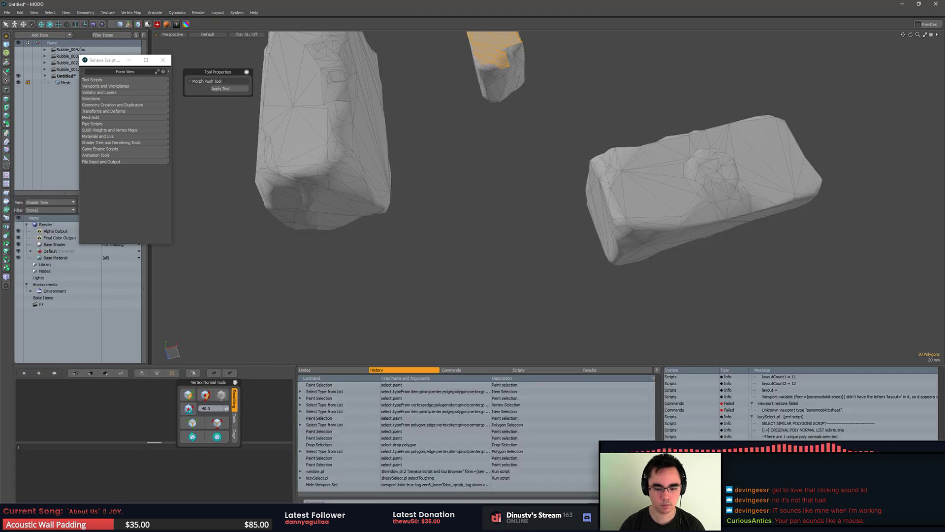
left_click(338, 479)
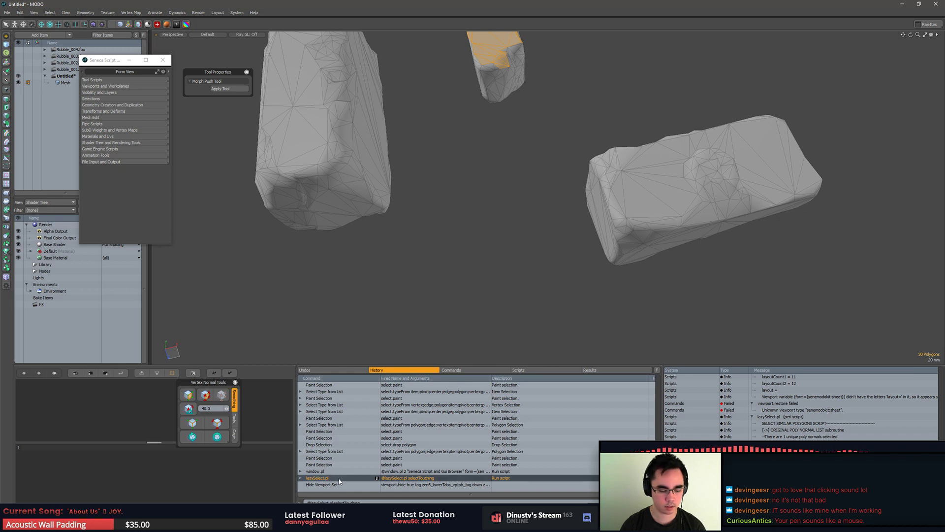
right_click(339, 481)
left_click(338, 507)
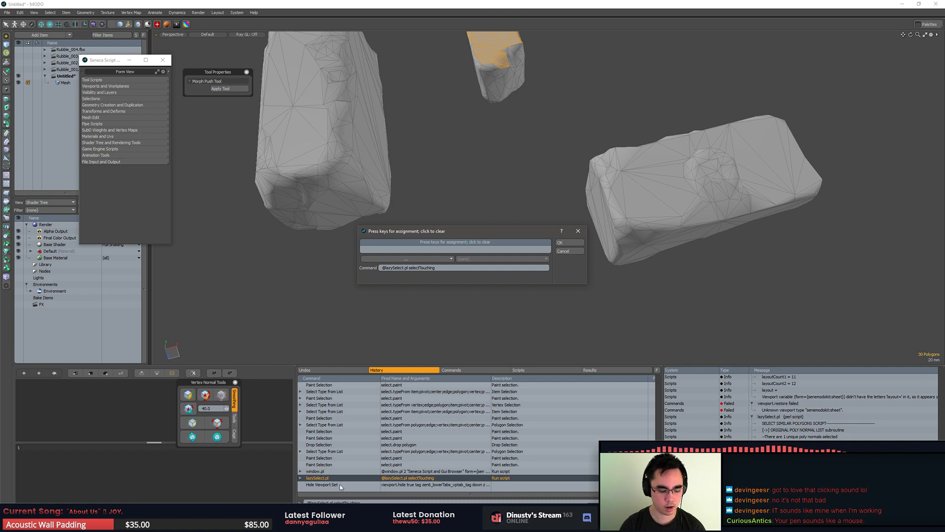
key("ctrl")
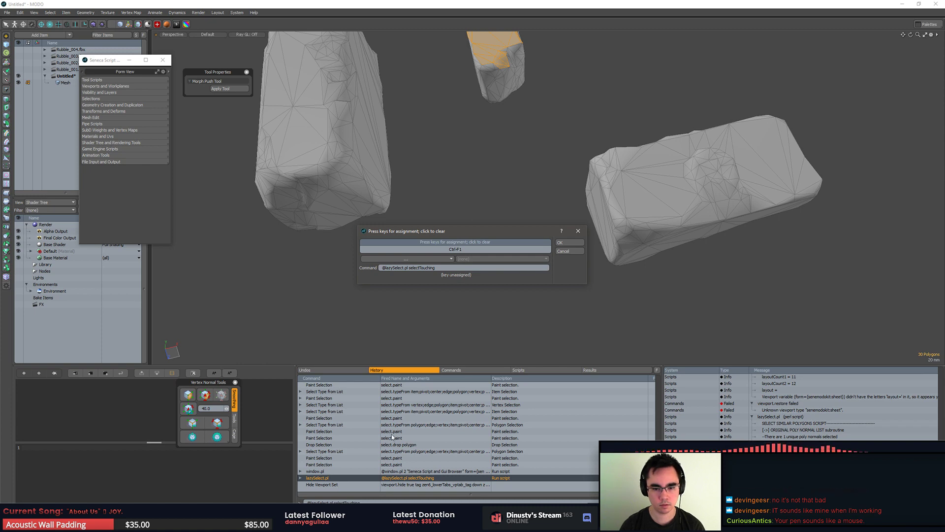
key("F1")
left_click(558, 242)
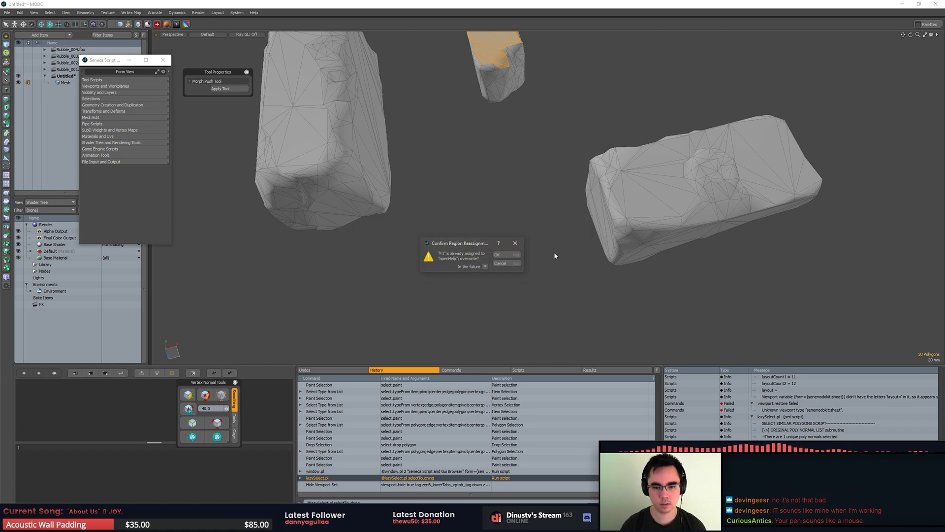
left_click(499, 255)
Step: Test the new shortcut by selecting similar touching polygons from one polygon on the small stone's top and framing them
left_click_drag(499, 210, 472, 262, "alt")
left_click(544, 123)
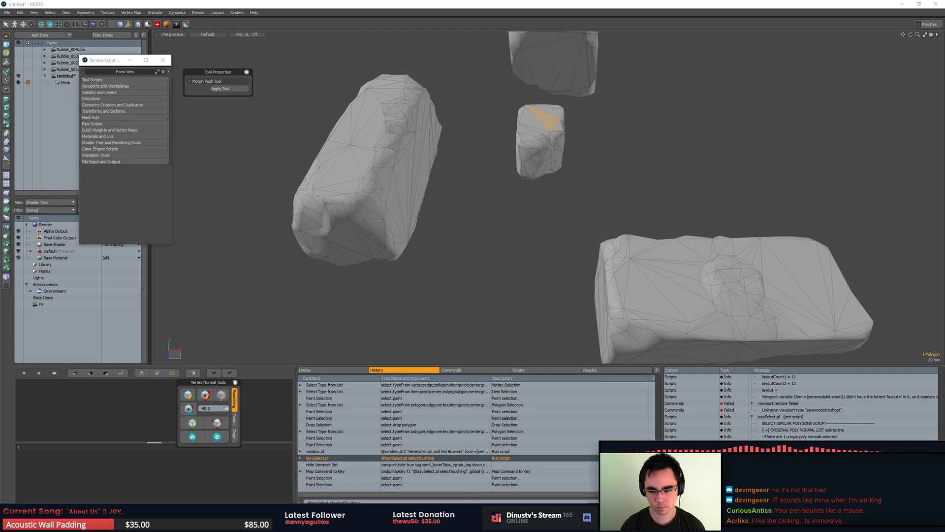
left_click(568, 220)
left_click_drag(568, 219, 546, 271, "alt+shift")
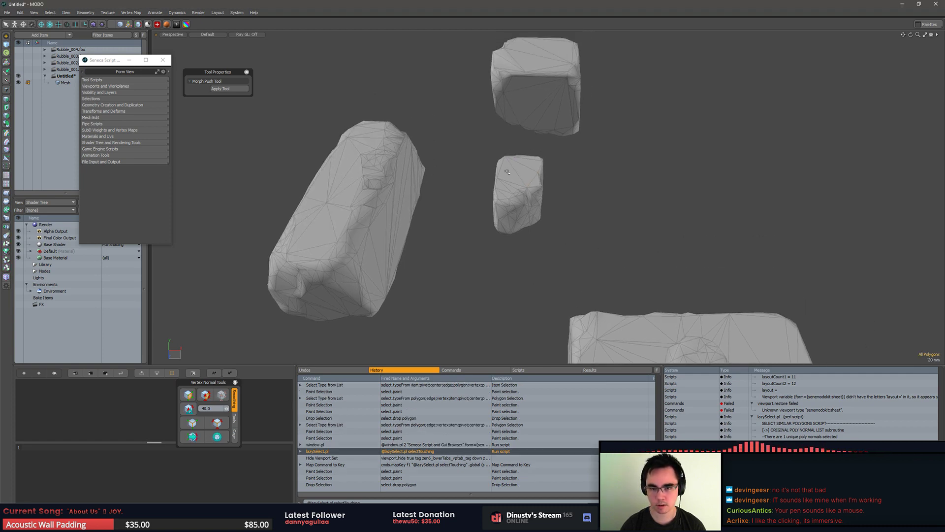
left_click(507, 170)
key("F1")
key("shift+a")
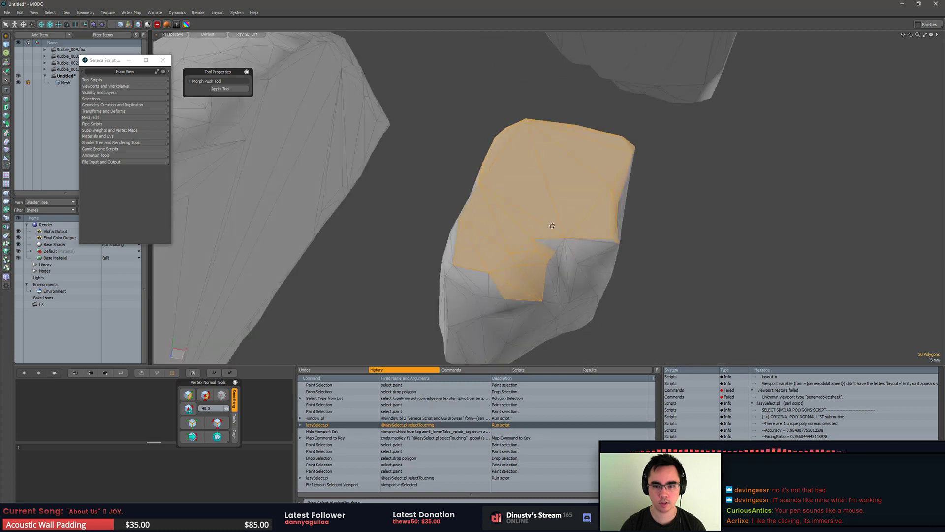
Step: Select the whole small stone, convert the selection to edges and soften its vertex normals
mouse_move(509, 207)
left_mouse_down("alt")
mouse_move(551, 260)
mouse_move(439, 182)
mouse_move(489, 175)
mouse_move(550, 249)
mouse_move(606, 215)
mouse_move(515, 245)
left_mouse_up("alt")
left_click(489, 175, "shift")
double_click(454, 237)
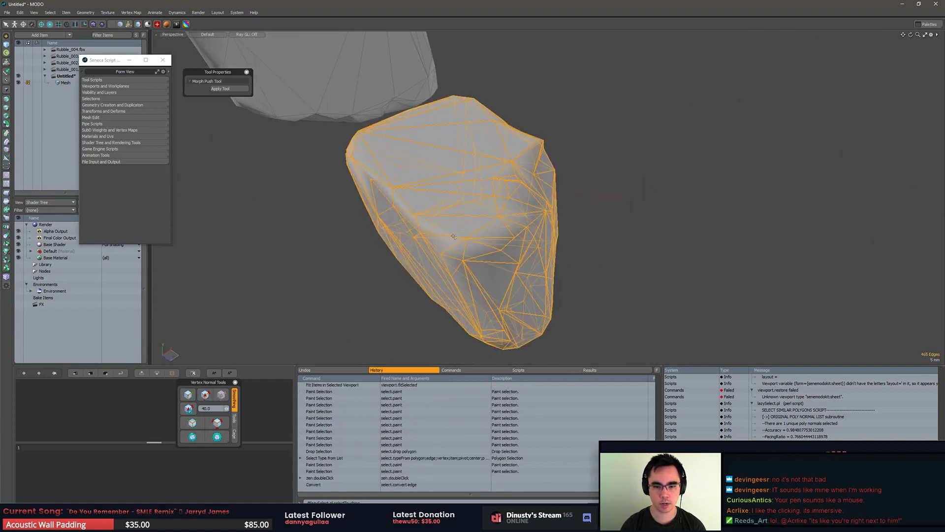
left_click(205, 394)
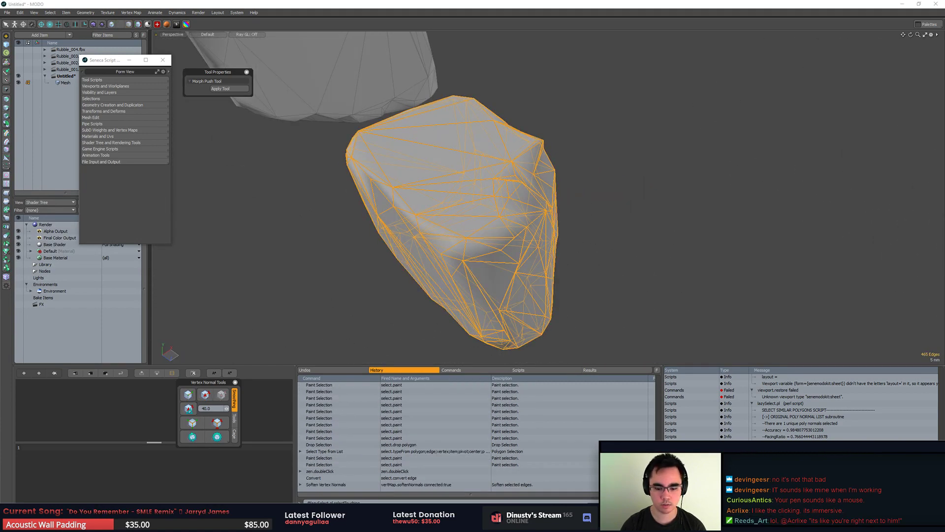
Step: Close the command history, harden the boundary edges of the small stone's selected top face, and clear the selection
key("F5")
key("Escape")
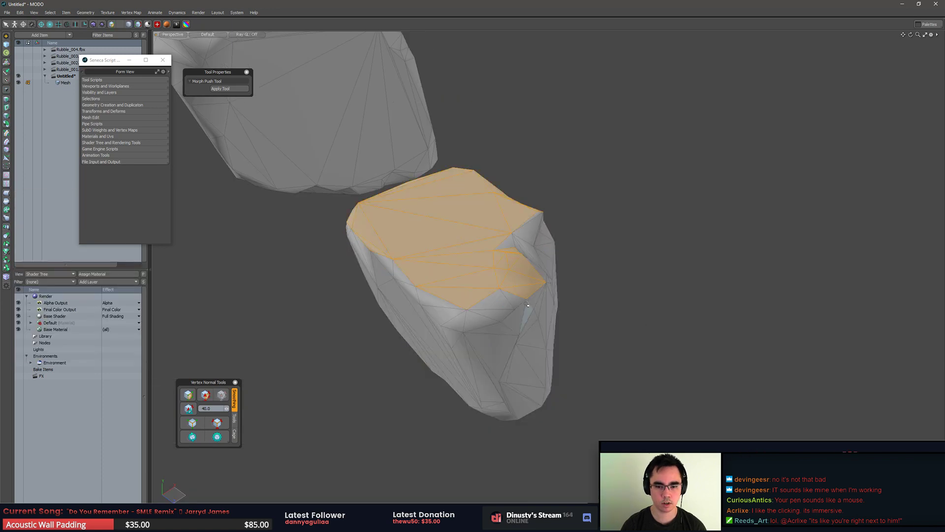
left_click_drag(527, 304, 437, 277, "alt")
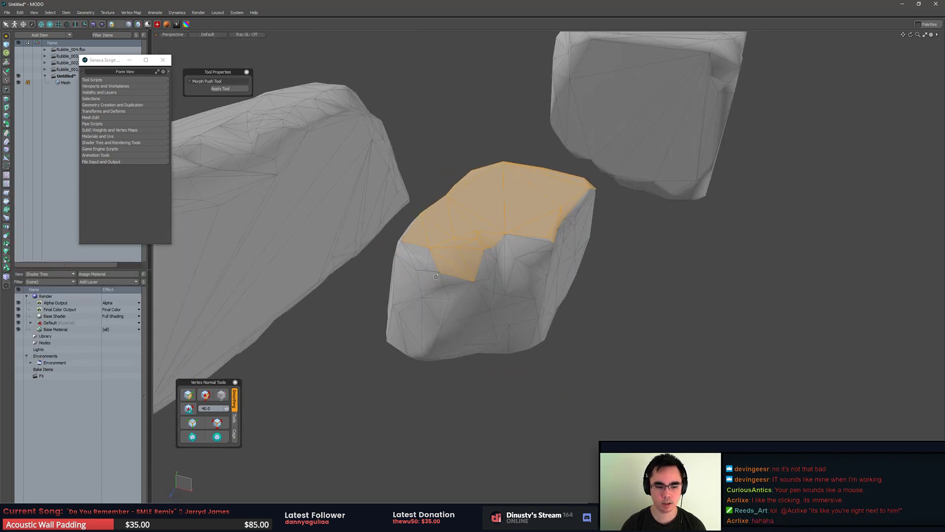
left_click(200, 401)
left_click(352, 414)
Step: Select the polygons that make up the small stone's broad side face, adding missed ones and removing stray ones
left_click_drag(353, 414, 433, 295, "alt")
double_click(456, 340)
left_click(461, 314, "shift")
left_click(510, 289, "shift")
left_click_drag(510, 289, 480, 279, "alt")
left_click_drag(480, 279, 526, 290, "ctrl+alt")
left_click(526, 290, "ctrl")
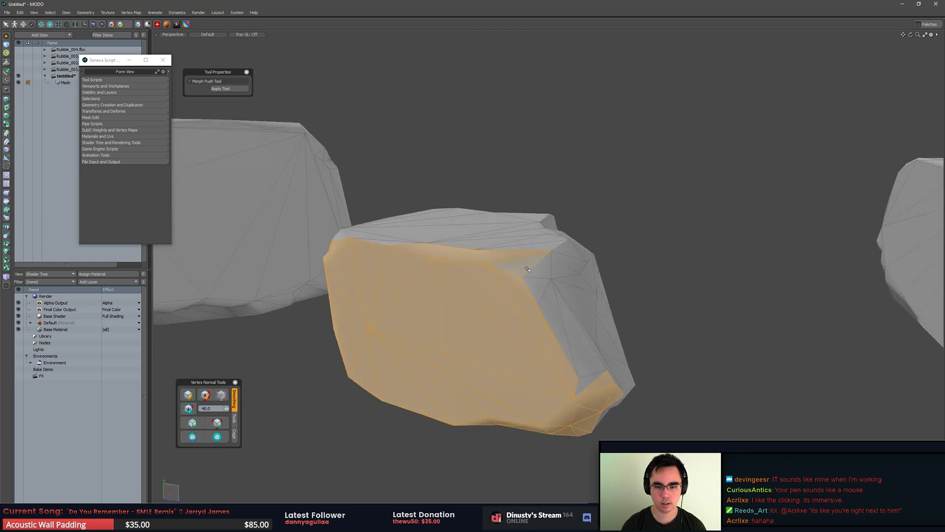
Step: Remove the stray corner polygons from the side-face selection, harden its boundary edges, and clear the selection
left_click_drag(513, 254, 460, 218, "ctrl+alt")
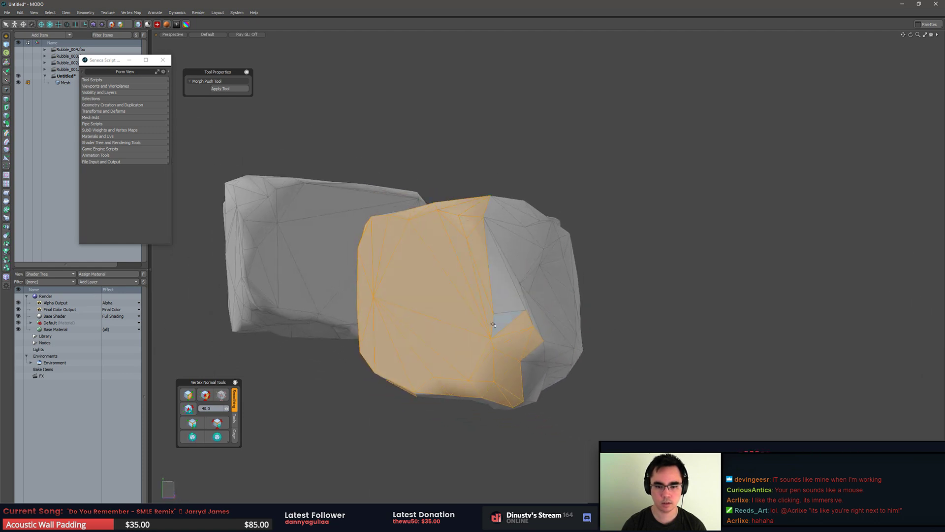
left_click_drag(519, 339, 481, 377, "alt")
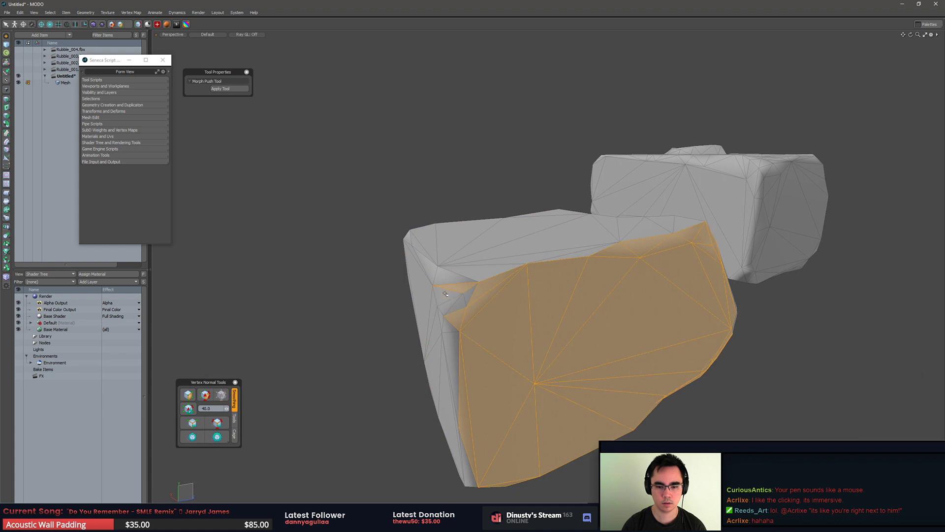
left_click_drag(433, 339, 440, 344)
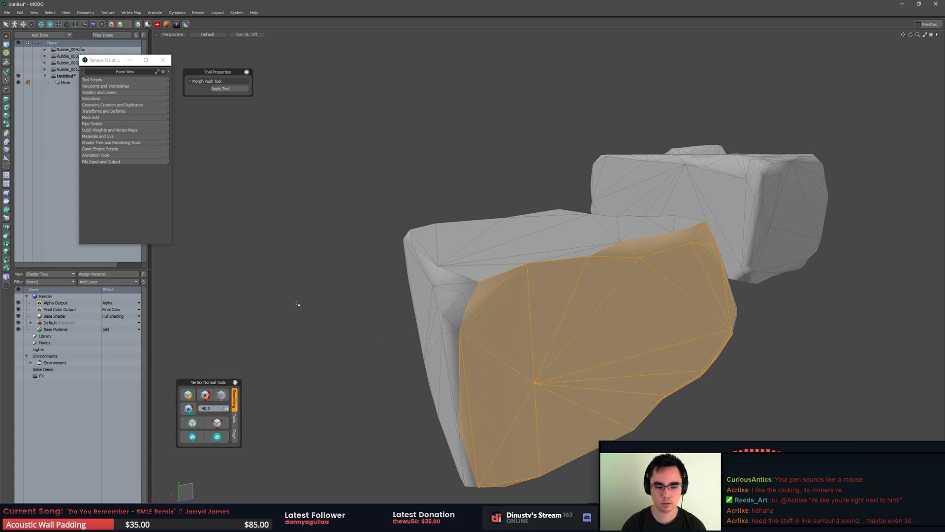
left_click(206, 398)
left_click_drag(375, 322, 340, 342, "alt")
left_click(363, 363)
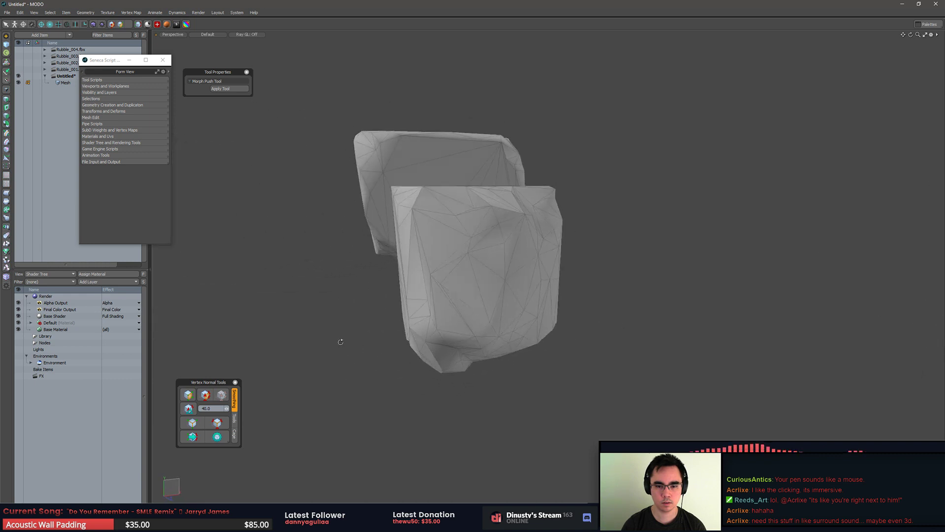
Step: Highlight the small stone's hard edges, then select the polygons of its next large face up to the irregular corner
left_click_drag(448, 223, 462, 321, "alt")
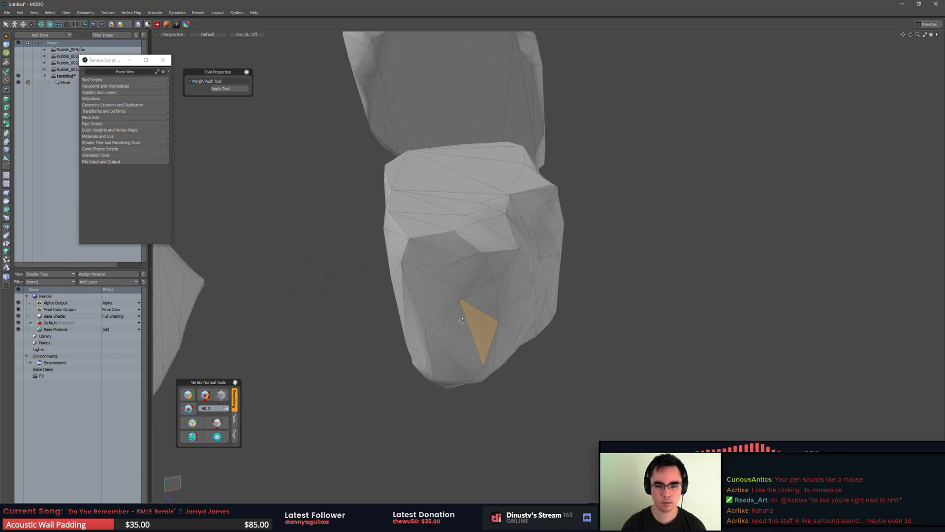
left_click(222, 426)
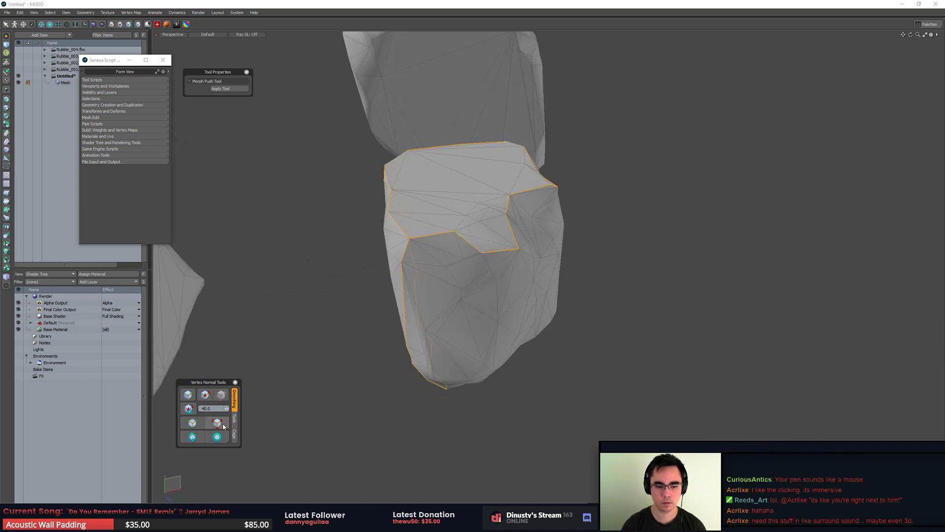
left_click_drag(388, 424, 487, 299, "alt")
key("3")
left_click(469, 276)
key("bracketright")
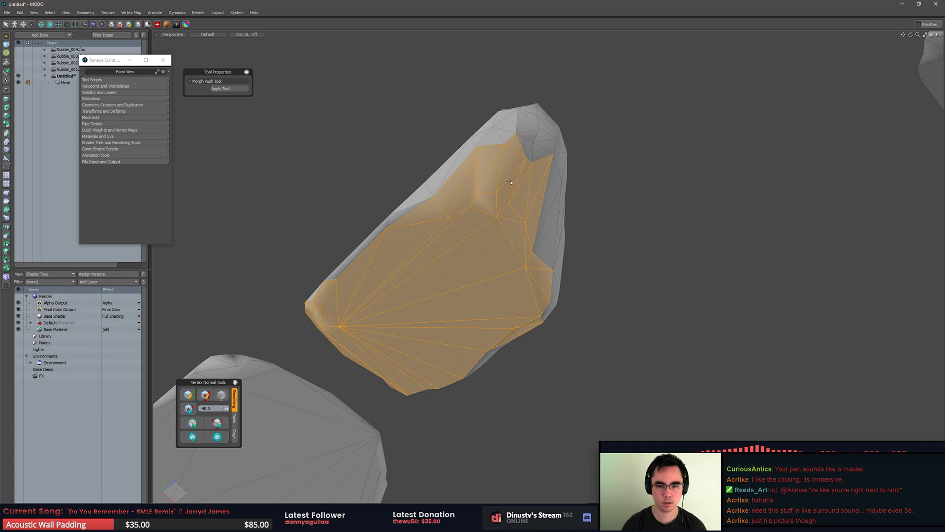
Step: Check the hard edges, add the missing corner polygons to the underside selection, and harden its boundary edges
left_click_drag(510, 183, 461, 323, "alt")
left_click(217, 422)
key("3")
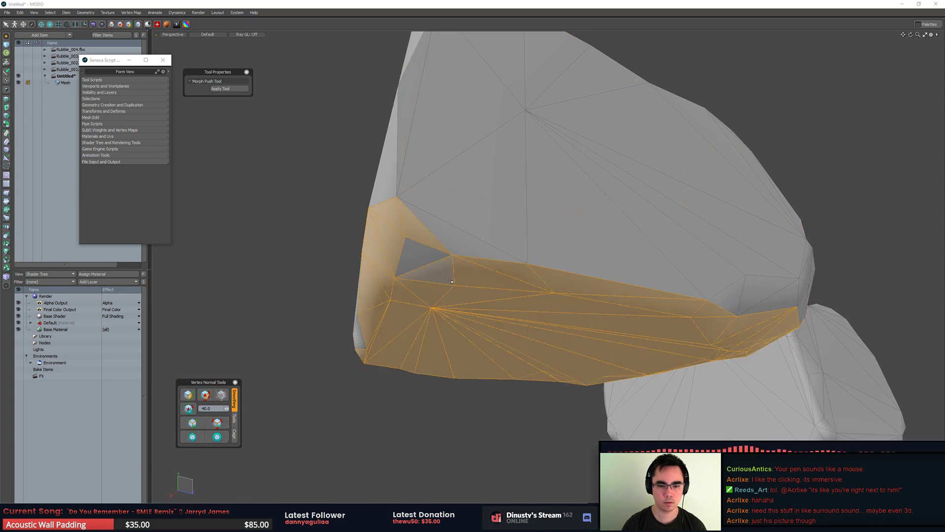
left_click(422, 257, "shift")
left_click_drag(422, 257, 438, 286, "alt")
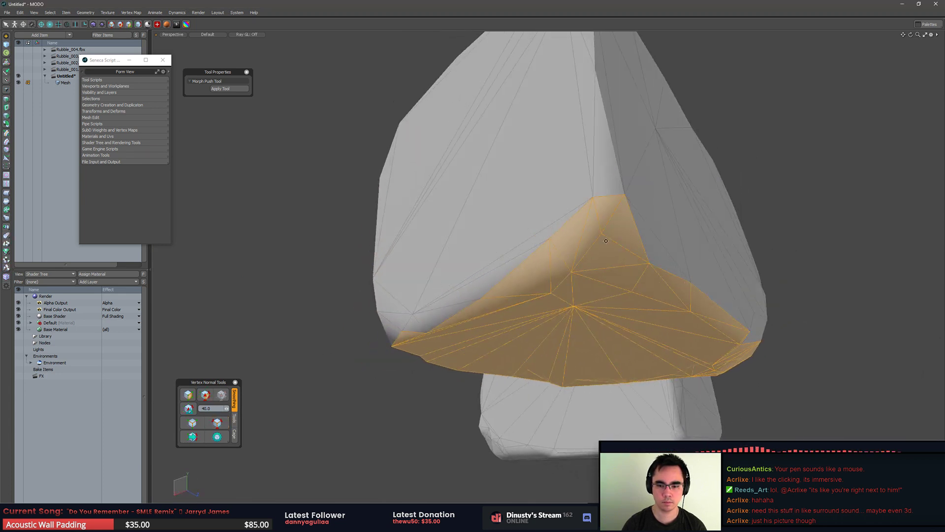
left_click_drag(606, 241, 641, 238, "alt")
left_click(205, 395)
Step: Harden the short edge beside the small stray polygon on the small stone's lower rim
mouse_move(375, 370)
left_mouse_down("alt")
mouse_move(387, 237)
mouse_move(499, 278)
left_mouse_up("alt")
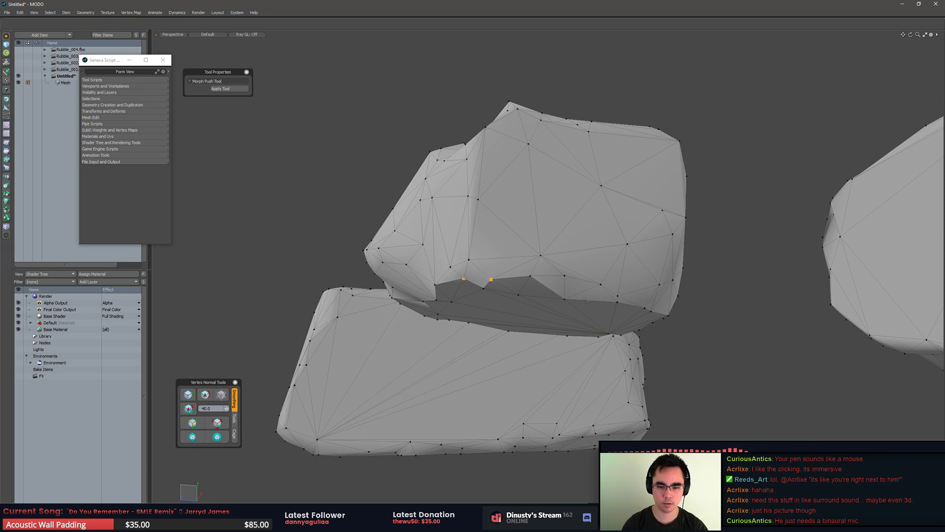
left_click(206, 395)
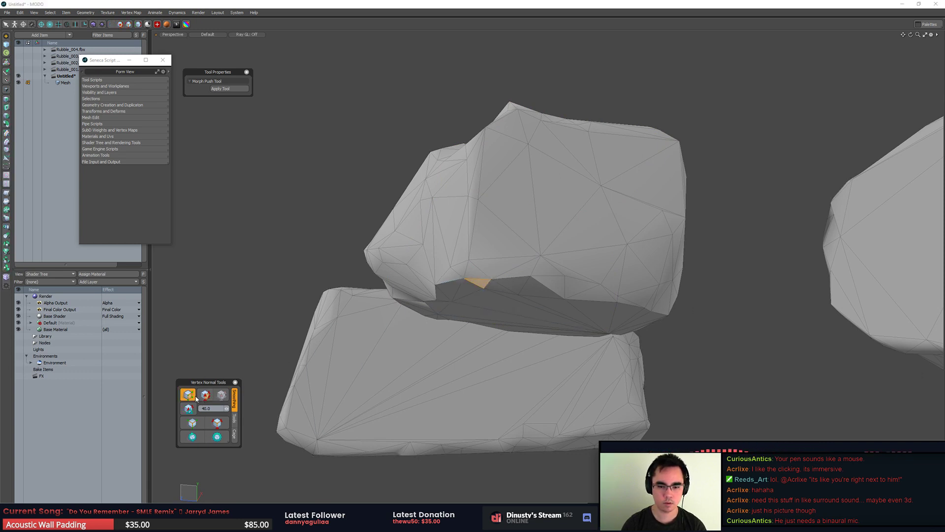
left_click(483, 279)
left_click(207, 395)
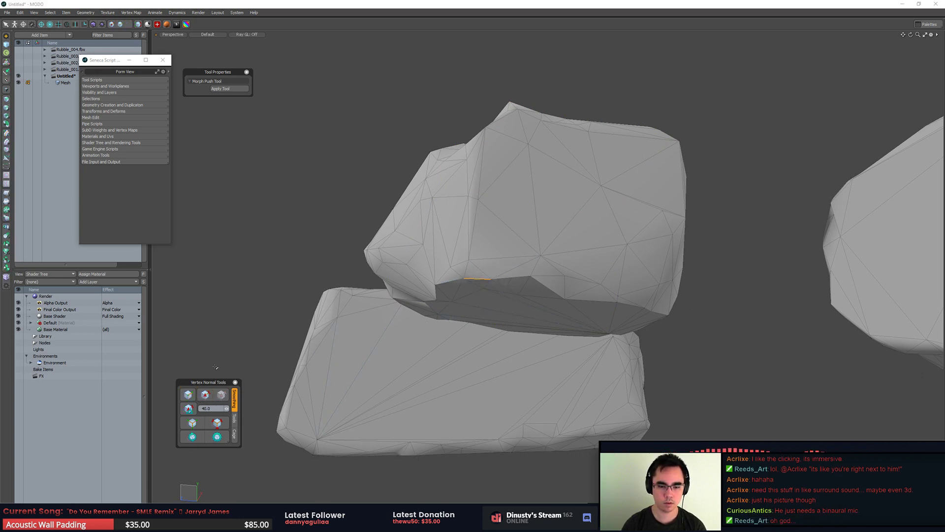
Step: Harden the adjoining edges along the underside's rim and soften the stray edges inside the underside face
mouse_move(483, 279)
left_mouse_down("alt")
mouse_move(469, 234)
mouse_move(505, 236)
left_mouse_up("alt")
key("1")
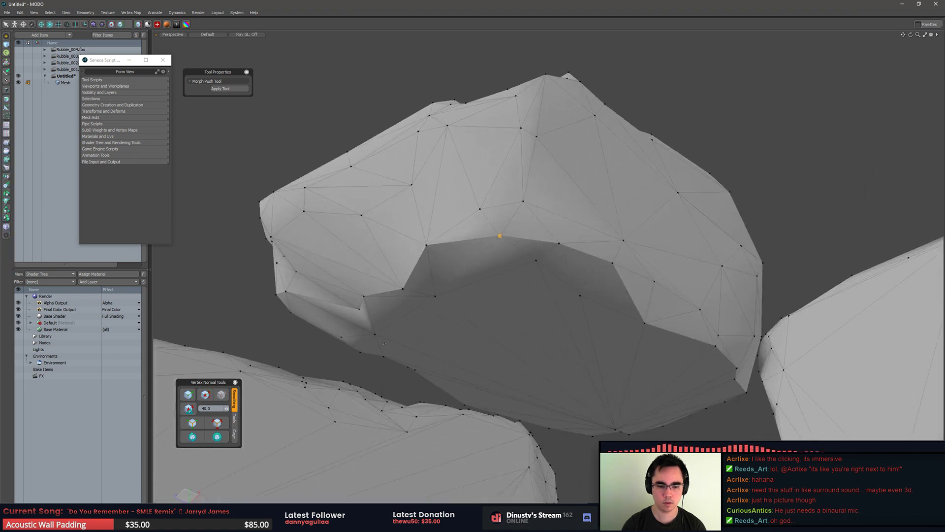
key("2")
left_click(498, 236)
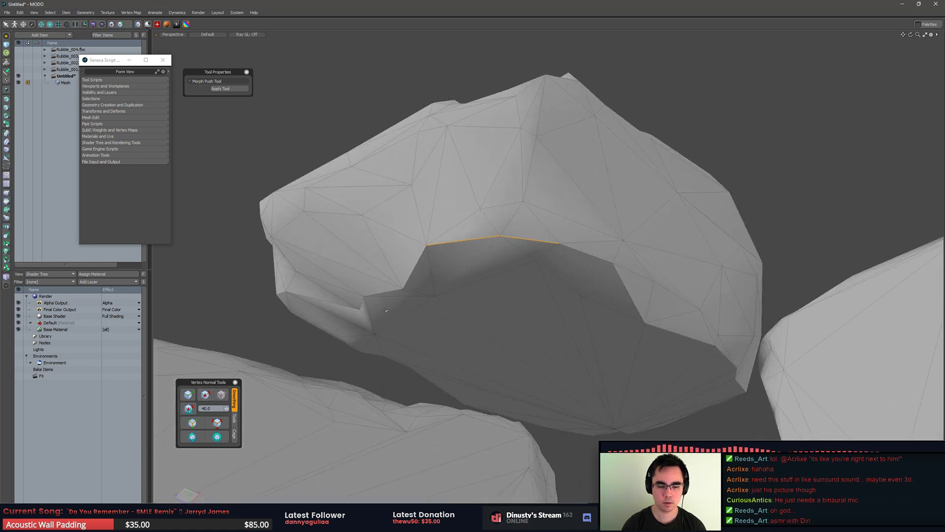
left_click(207, 395)
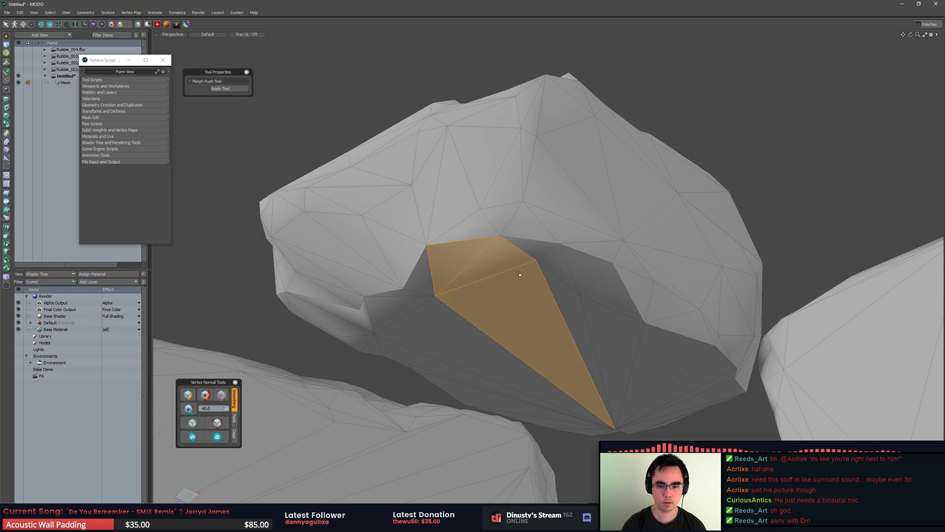
left_click_drag(539, 261, 468, 294)
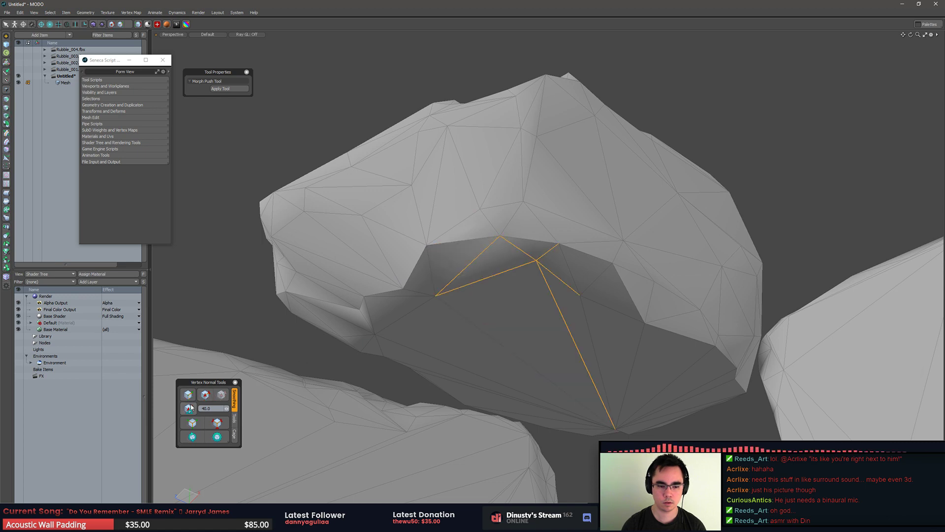
left_click(188, 395)
Step: Highlight all hard edges on the small stone and inspect them from several angles
left_click_drag(316, 325, 380, 338, "alt")
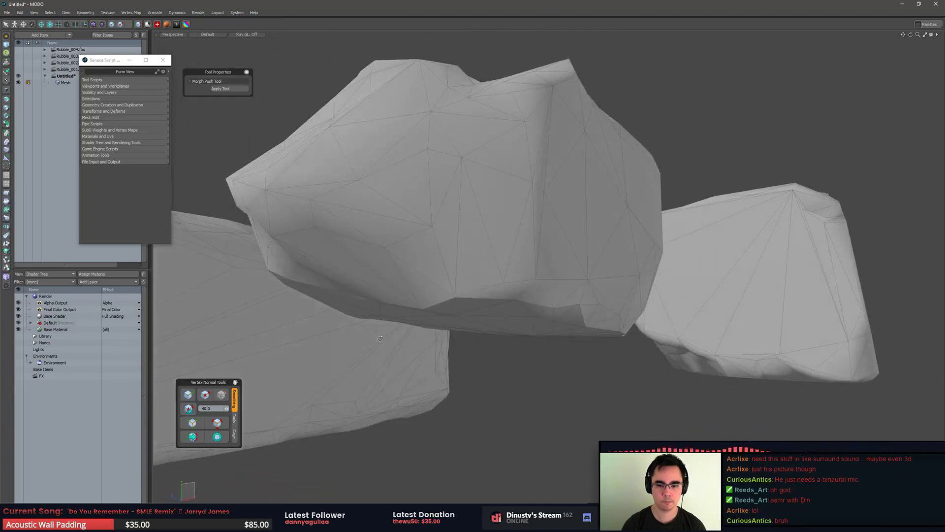
left_click(210, 425)
left_click_drag(591, 315, 475, 316, "alt")
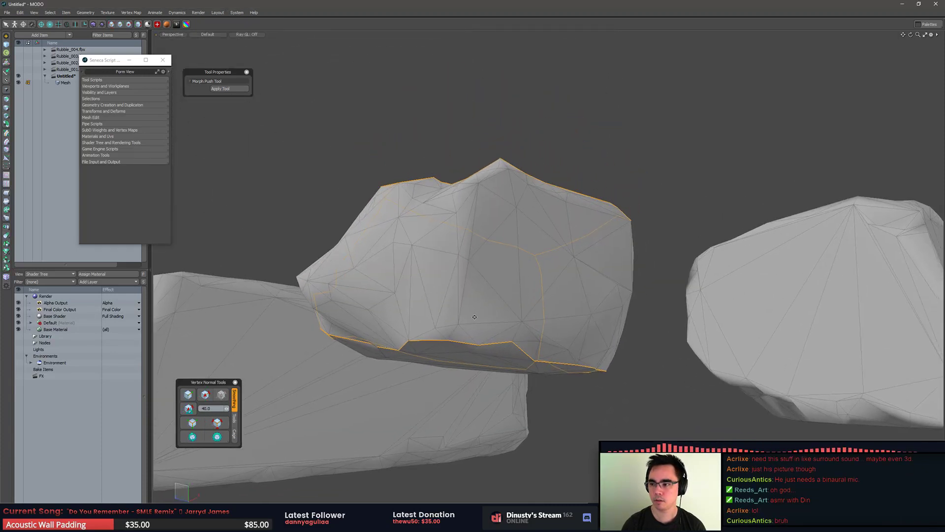
left_click_drag(475, 316, 470, 346, "alt")
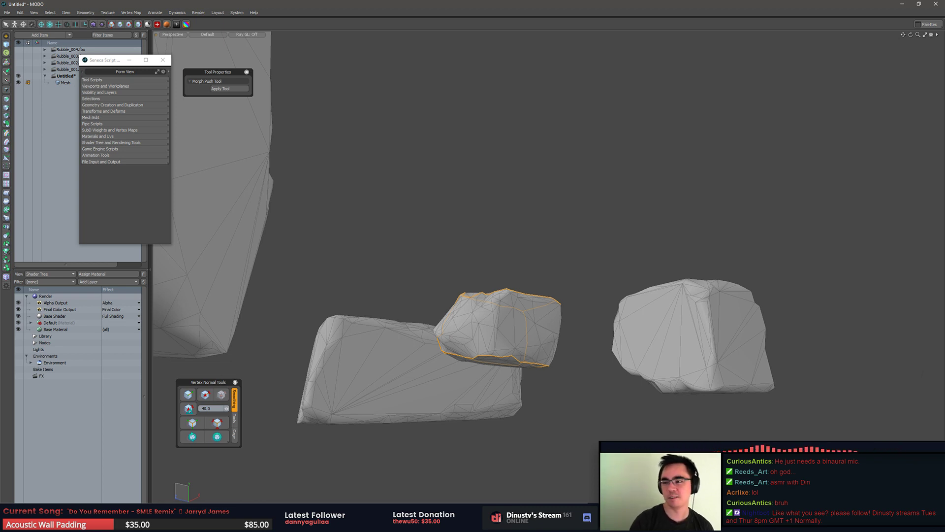
Step: Select the polygons of the small stone's large end face, growing the selection until it reaches the face's outer rim
left_click_drag(666, 237, 497, 320, "alt")
key("3")
left_click(540, 281)
key("shift+a")
left_click_drag(497, 320, 606, 320, "alt")
left_click_drag(606, 320, 530, 243, "ctrl+alt")
key("shift+Up")
key("shift+Up")
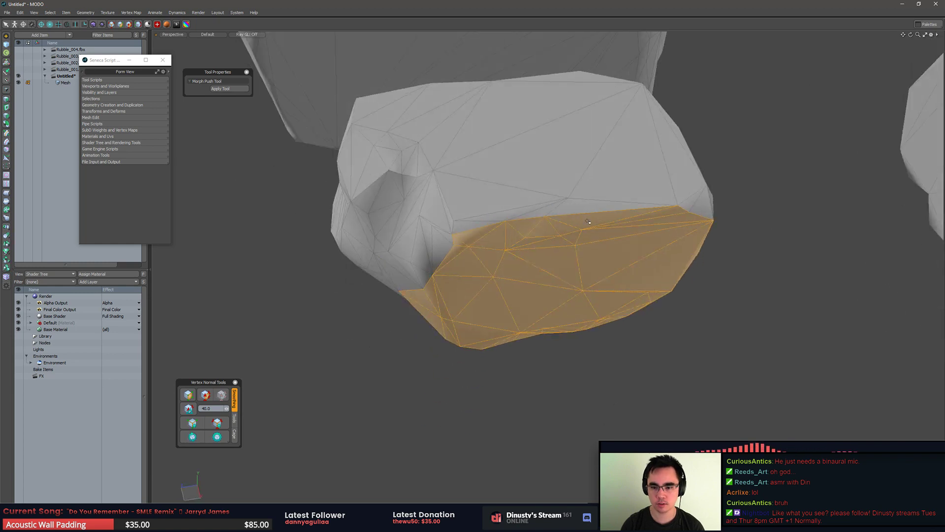
left_click_drag(589, 223, 623, 148, "alt")
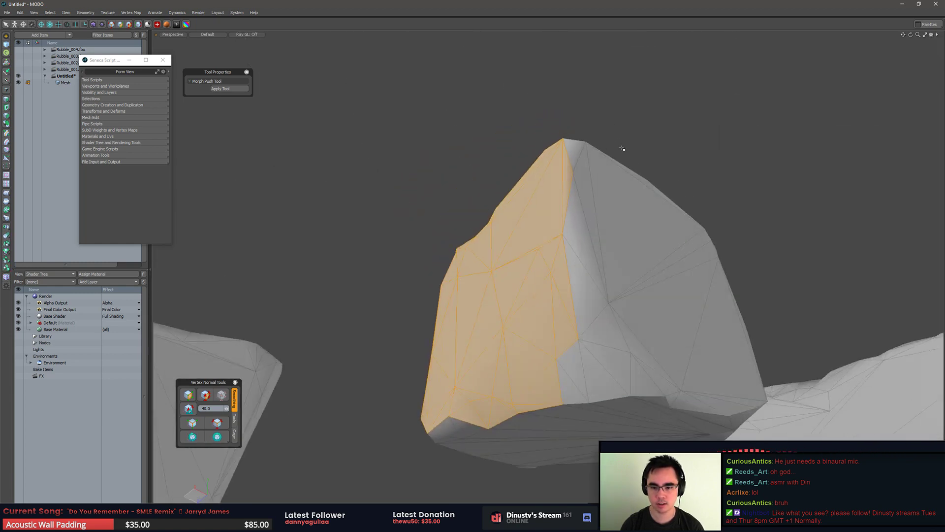
left_click_drag(353, 348, 564, 343, "alt")
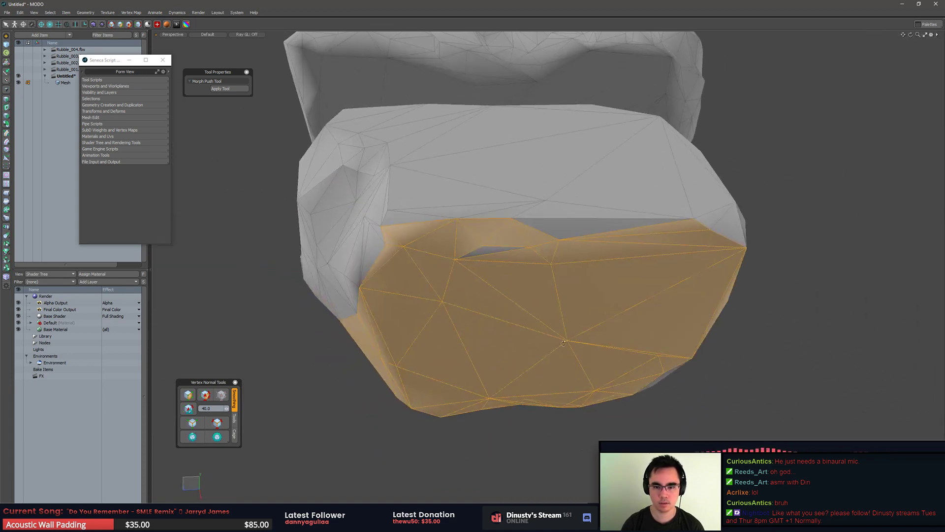
left_click_drag(490, 247, 608, 233, "alt")
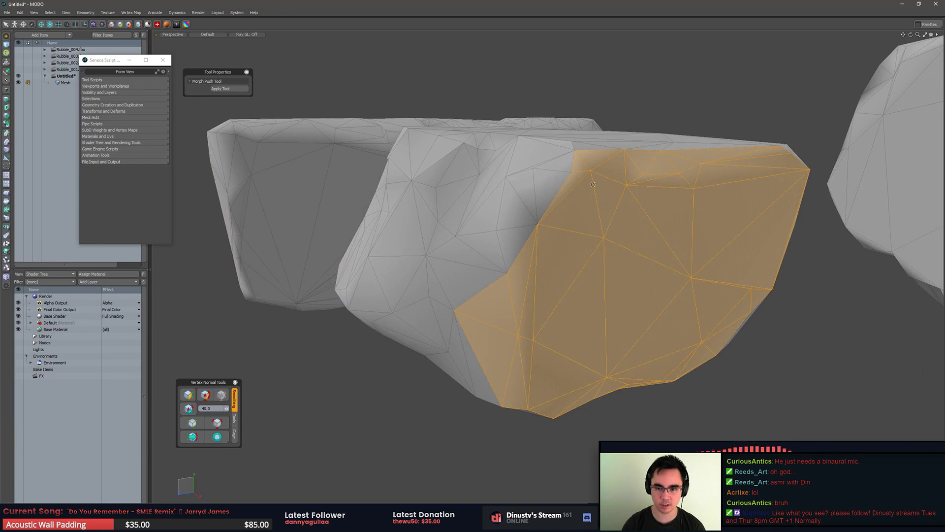
Step: Check the stone's hard edges and harden the boundary edges of the selected end face
left_click_drag(593, 184, 473, 366, "alt")
left_click(216, 422)
left_click_drag(244, 416, 262, 410, "alt")
left_click(206, 394)
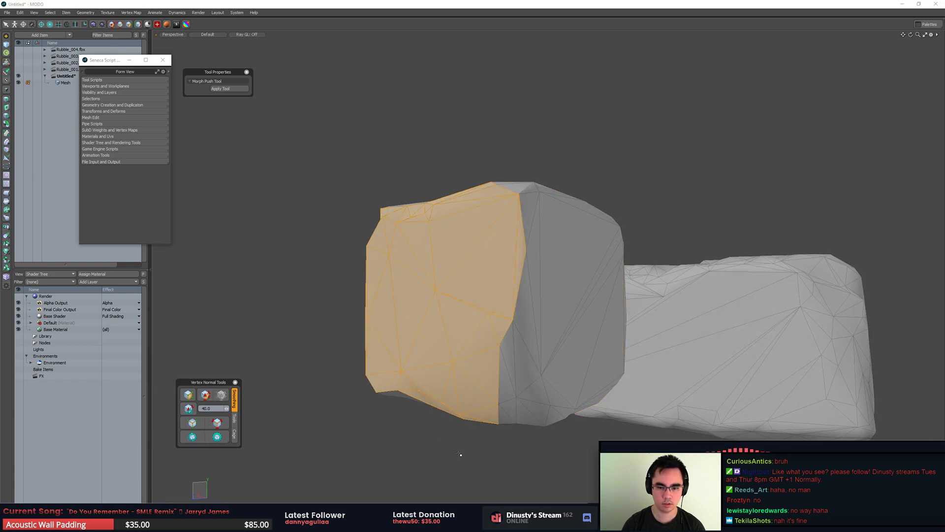
Step: Select the narrow polygon strip on the corner between two side faces, clear it, and highlight the stone's hard edges
key("2")
mouse_move(518, 391)
left_mouse_down("ctrl+alt")
mouse_move(443, 394)
mouse_move(435, 375)
mouse_move(383, 387)
mouse_move(562, 344)
mouse_move(566, 321)
left_mouse_up("ctrl+alt")
left_click_drag(566, 322, 609, 258, "ctrl+alt")
key("3")
left_click_drag(563, 232, 416, 268, "alt")
left_click_drag(526, 335, 443, 329, "alt")
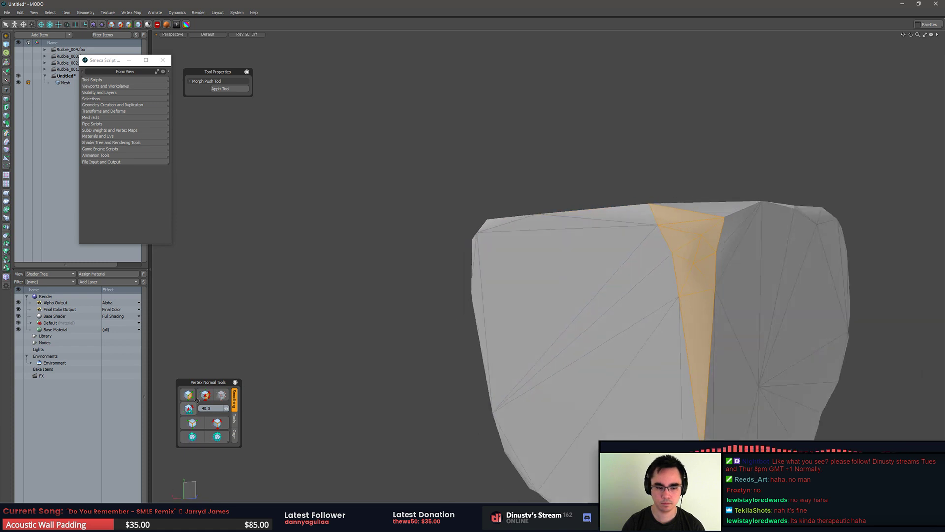
left_click(358, 325)
left_click(215, 422)
Step: Select the tapered facet running down to the underside, clear the selection, and highlight the stone's hard edges
scroll(418, 380, "down", 3)
left_click_drag(418, 379, 441, 325, "alt")
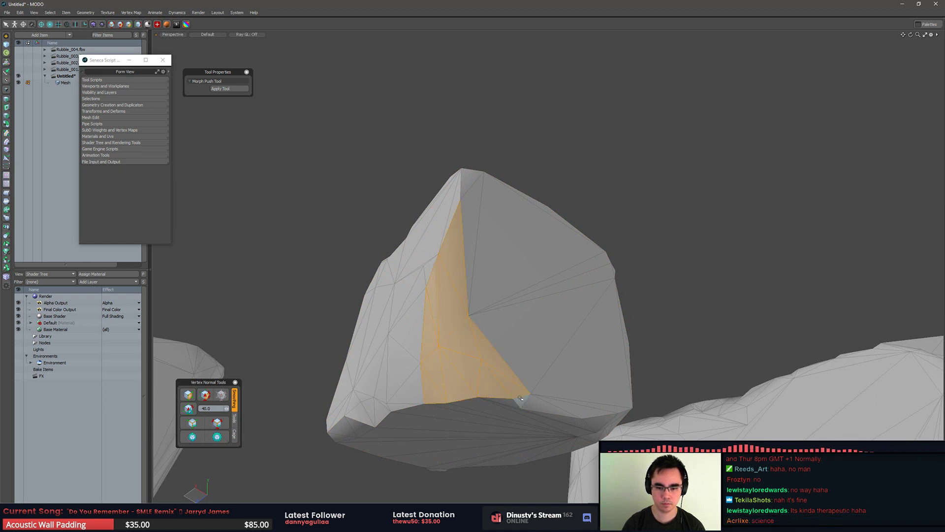
left_click(259, 358)
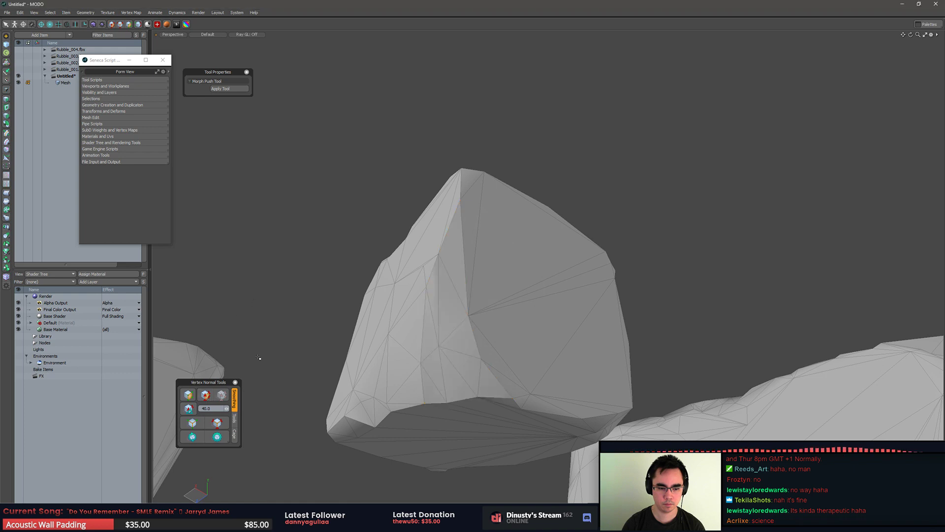
left_click(217, 423)
Step: Select the polygons of the notch at the small stone's upper edge, harden their boundary edges, and highlight the hard edges
left_click_drag(384, 394, 512, 295, "alt")
key("3")
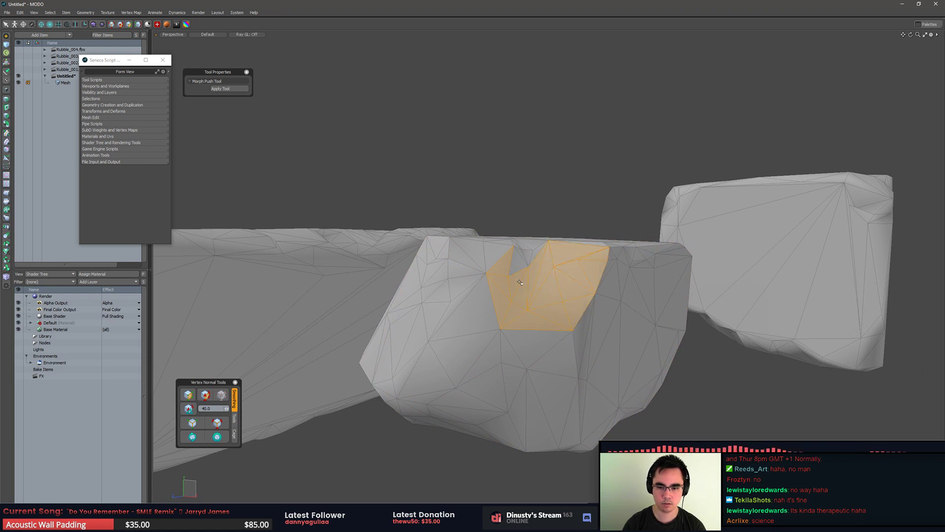
left_click(204, 394)
left_click_drag(252, 419, 270, 401, "alt")
left_click(214, 422)
left_click_drag(468, 320, 570, 245, "alt")
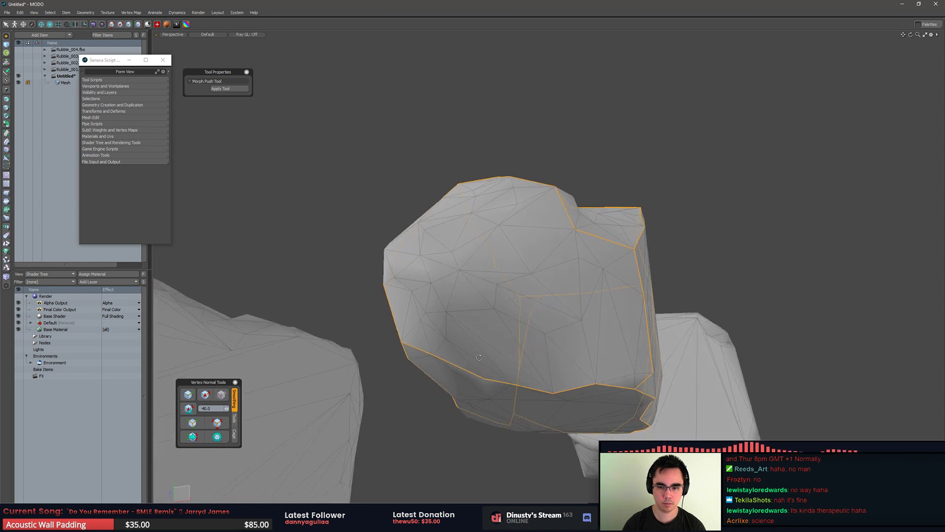
Step: Try selecting the polygons of the stone's large hollowed side face and highlight the stone's hard edges
key("3")
mouse_move(499, 286)
left_mouse_down()
mouse_move(433, 330)
mouse_move(507, 354)
mouse_move(560, 357)
left_mouse_up()
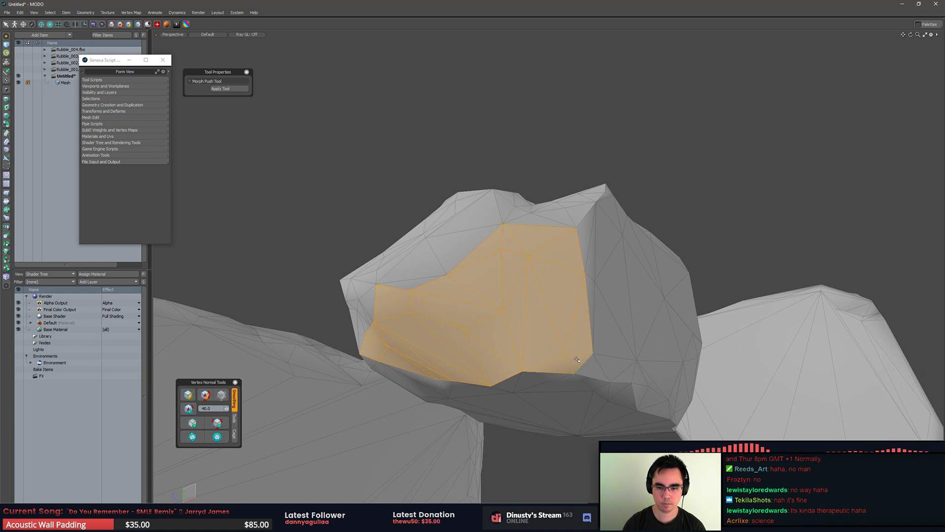
left_click(216, 422)
left_click_drag(315, 379, 515, 365, "alt")
key("3")
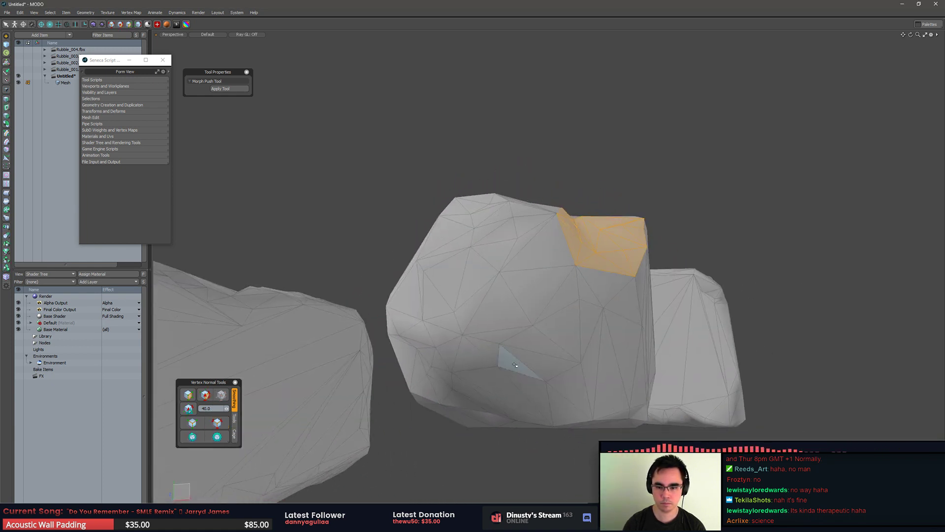
key("5")
key("3")
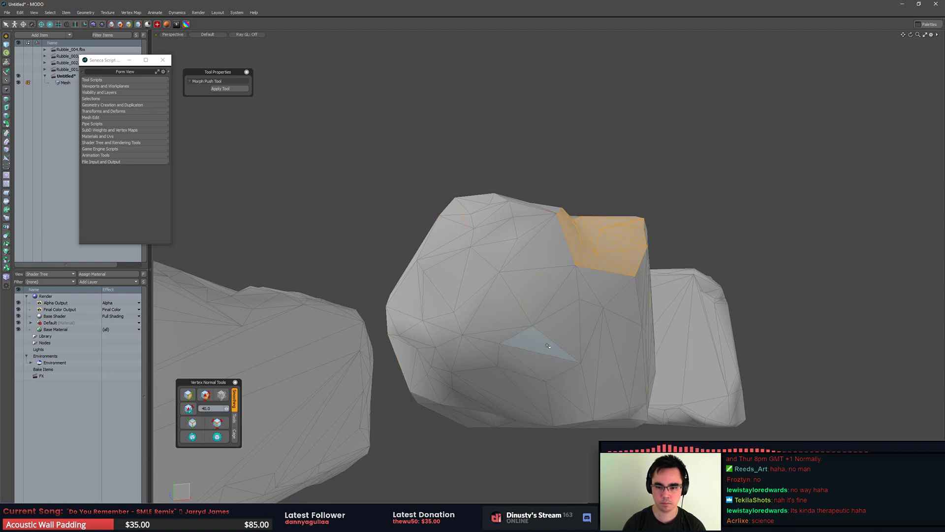
Step: Select the polygons of the large side face with its adjoining lower hollow, harden their boundary edges, check the hard edges, and clear the selection
mouse_move(582, 286)
left_mouse_down()
mouse_move(557, 300)
mouse_move(502, 372)
mouse_move(533, 361)
mouse_move(495, 360)
mouse_move(560, 374)
left_mouse_up()
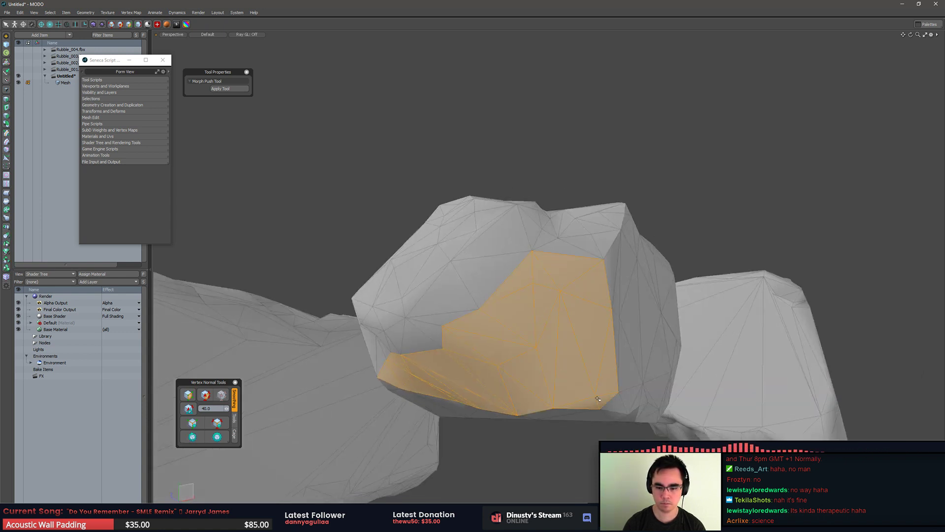
left_click(205, 395)
left_click(217, 423)
left_click_drag(433, 379, 602, 410, "alt")
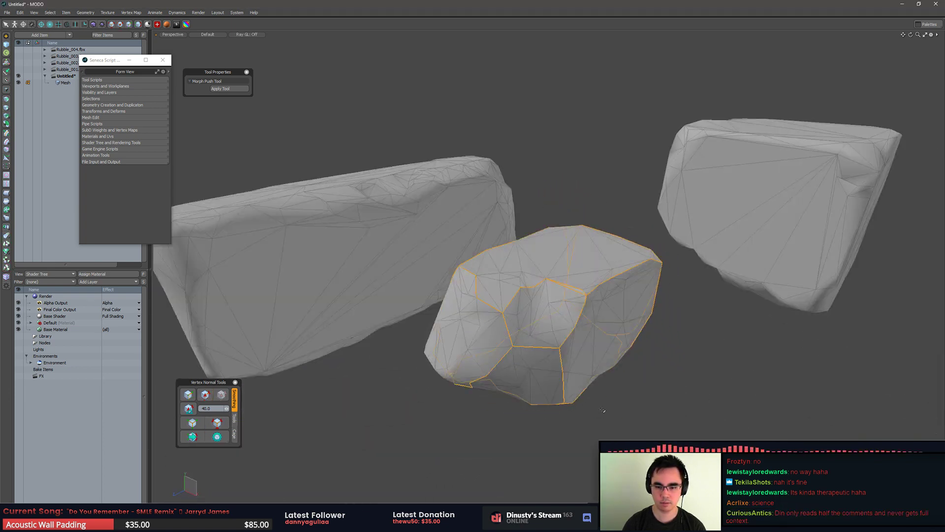
scroll(573, 288, "up", 3)
key("Escape")
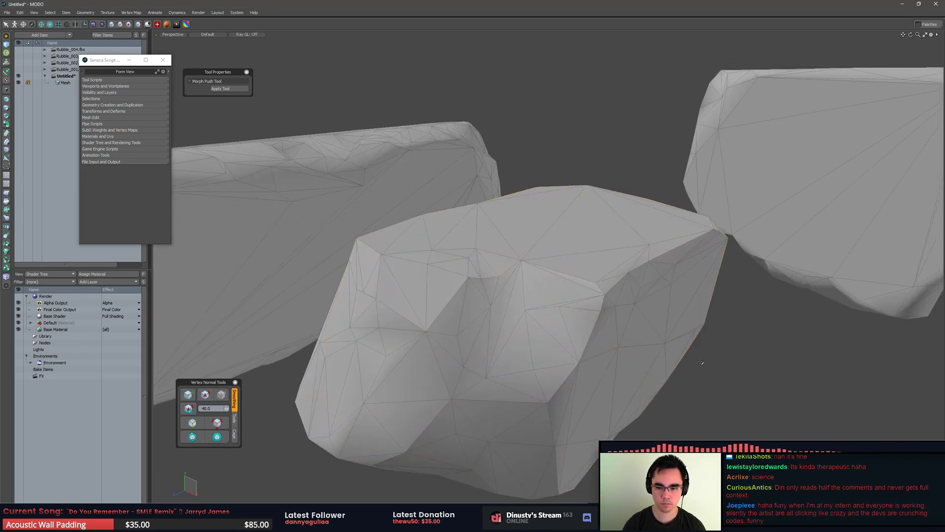
key("1")
key("2")
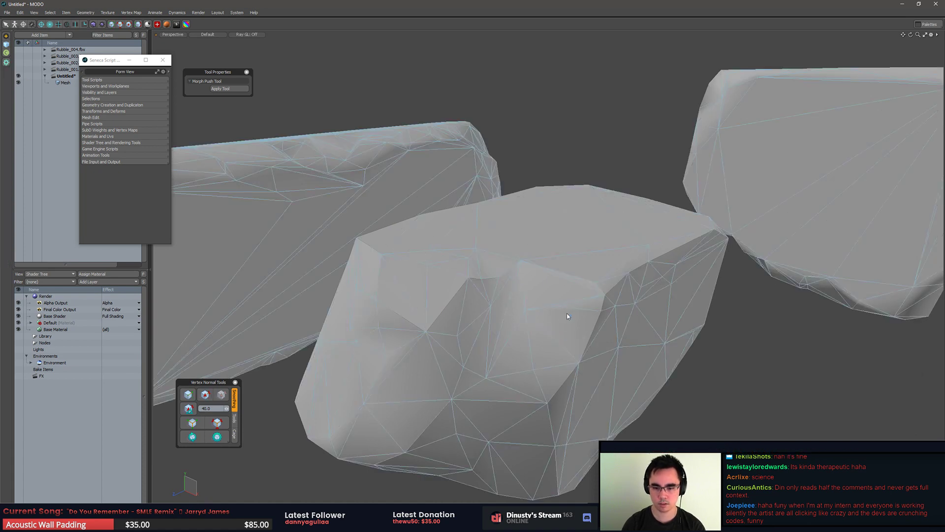
key("1")
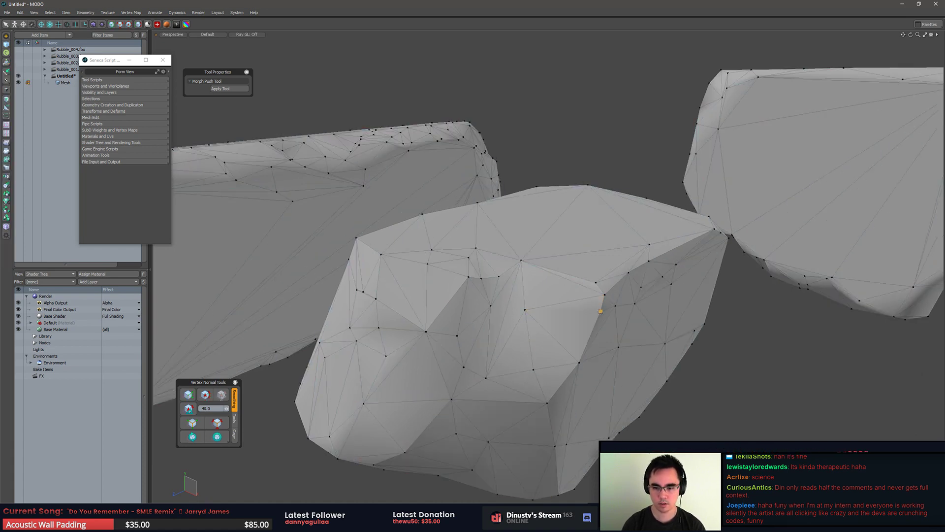
left_click_drag(722, 385, 532, 366, "alt")
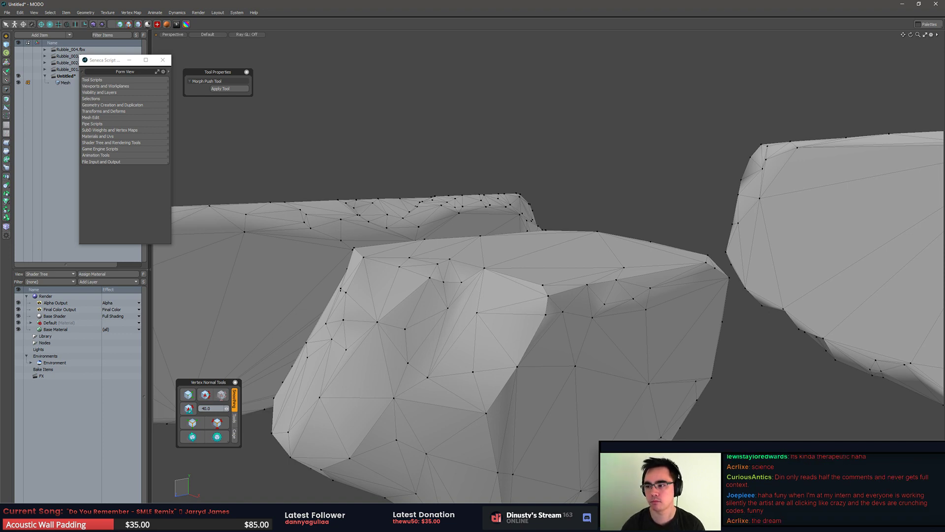
middle_click_drag(747, 312, 685, 339)
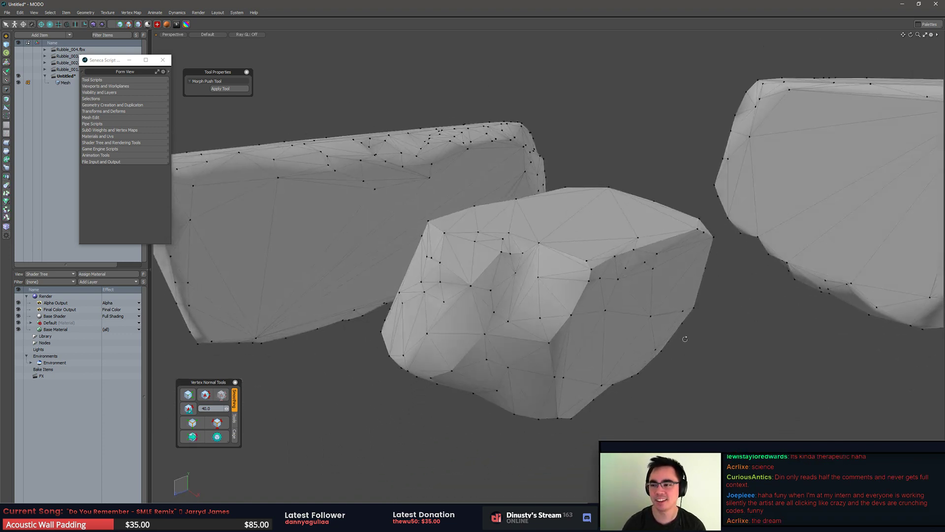
Step: Select the rubble mesh item and select all hard edges of the small stone, inspecting them from several sides
left_click_drag(614, 329, 617, 230, "alt")
key("5")
left_click(563, 265)
key("3")
double_click(595, 268)
key("Escape")
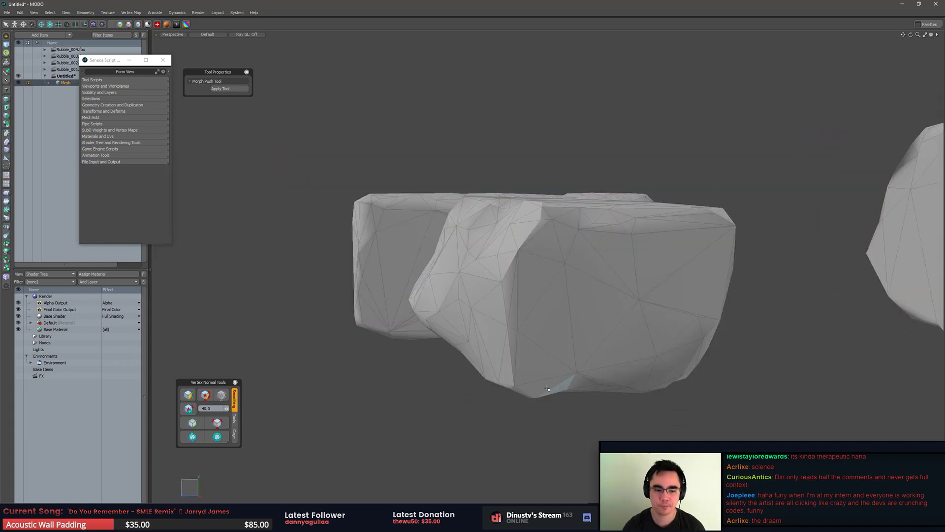
left_click(217, 422)
left_click_drag(543, 308, 511, 317, "alt")
scroll(621, 236, "down", 4)
middle_click_drag(512, 317, 443, 355)
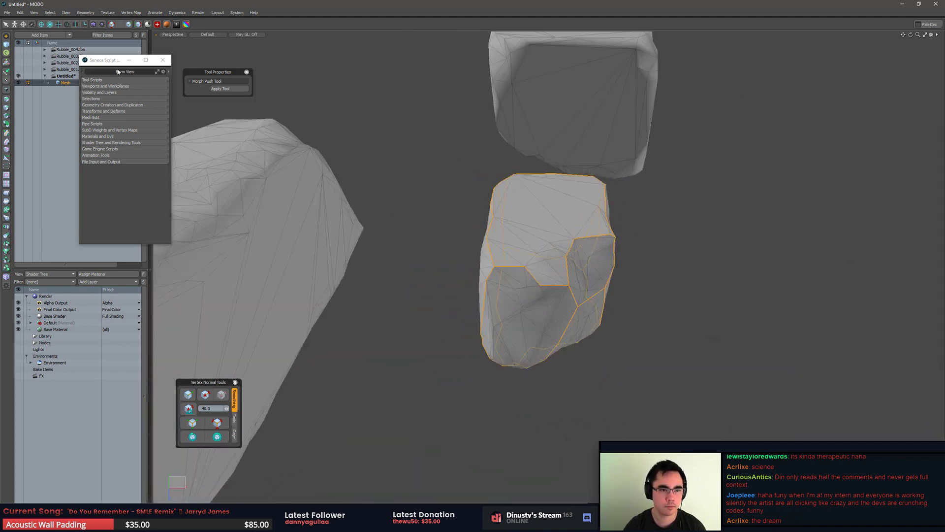
Step: Close the floating script window and open the UV editing layout beside the 3D view
left_click(163, 61)
middle_click_drag(414, 197, 431, 202)
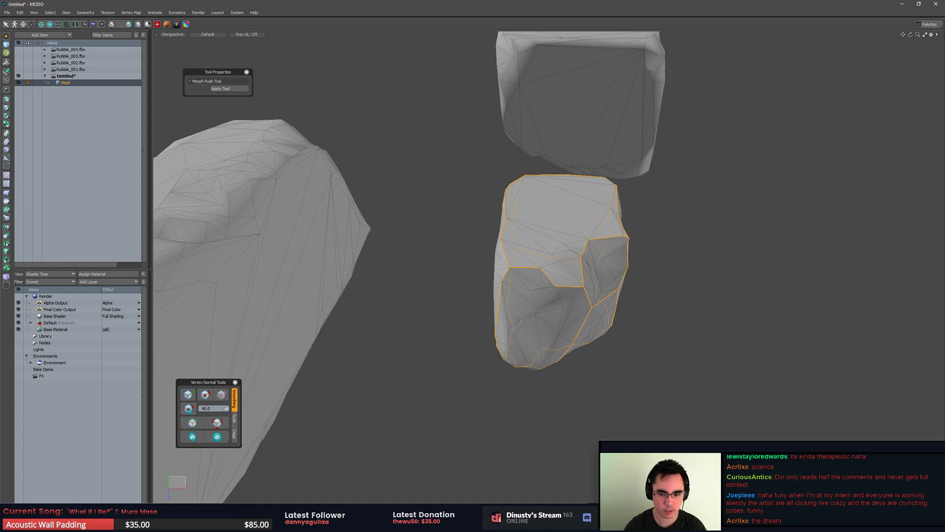
middle_click_drag(519, 320, 457, 370)
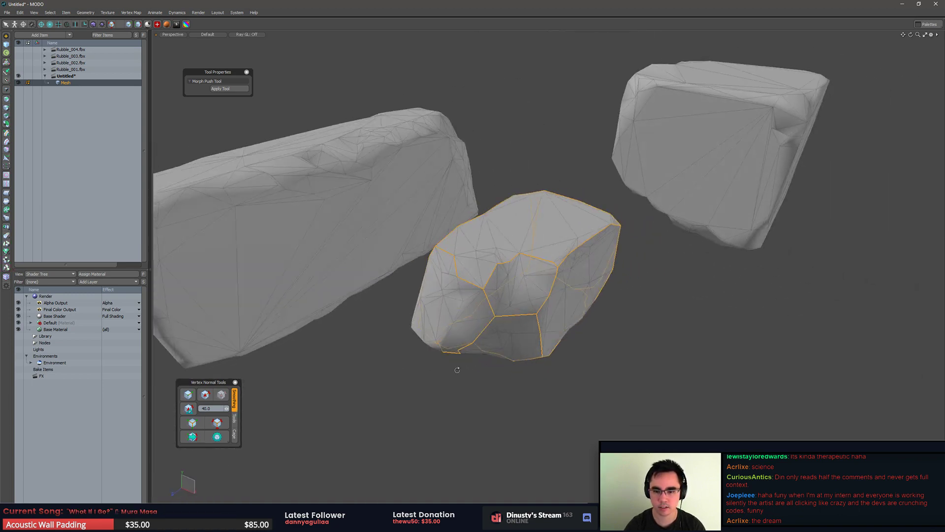
key("ctrl+Tab")
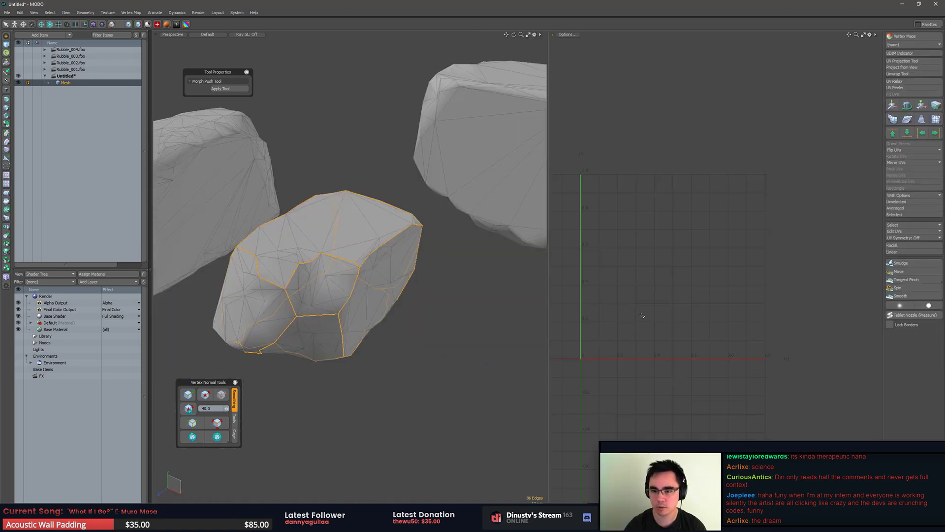
Step: Unwrap the stone's UVs along the selected hard edges using the Conformal method and inspect the resulting UV islands
left_click_drag(413, 290, 441, 296, "alt")
left_click(910, 74)
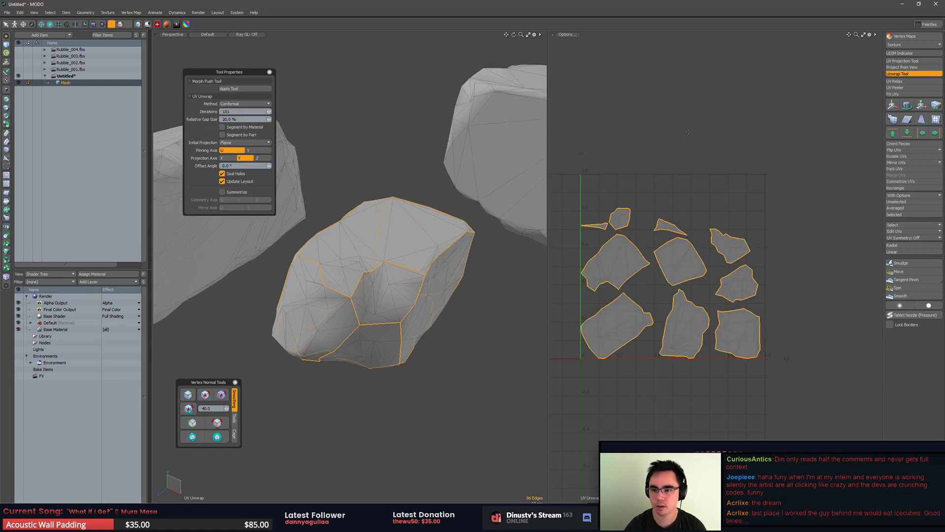
scroll(651, 262, "up", 5)
scroll(651, 262, "down", 5)
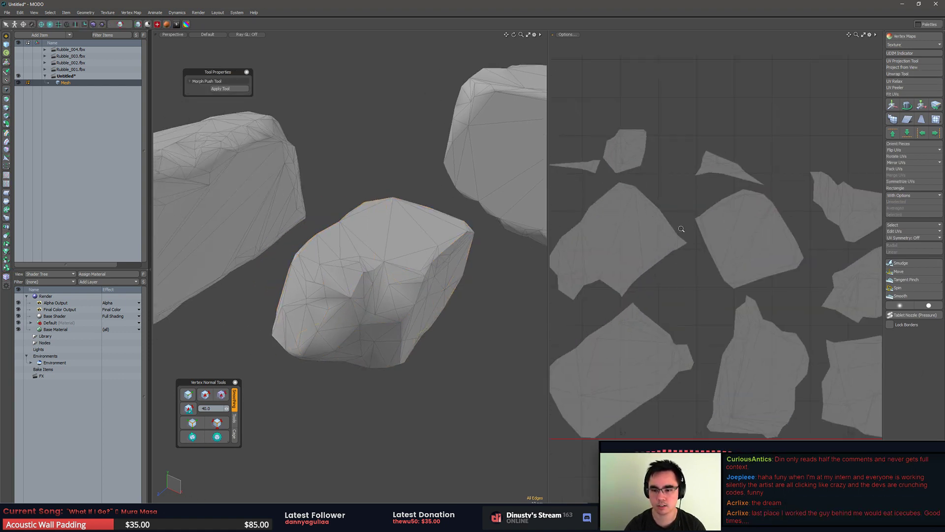
Step: Fit the small rock's UV islands and apply UV Relax to them, closing the tool and clearing the selection
left_click(890, 94)
left_click(905, 81)
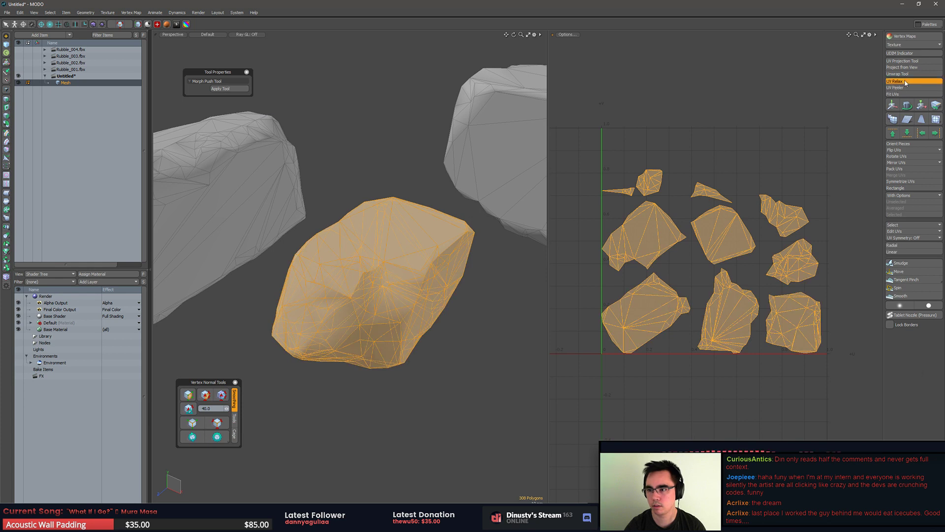
key("Escape")
key("Escape")
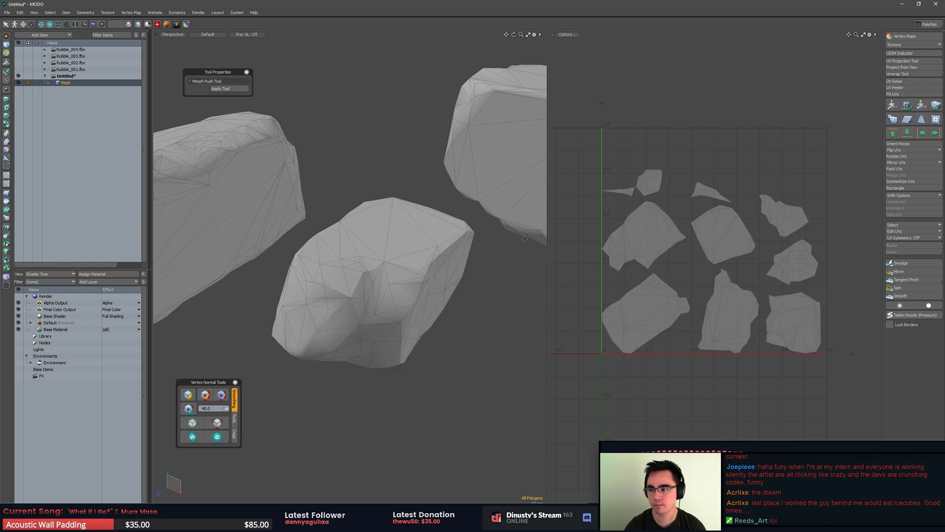
Step: Remove the diagonal edges on the block-shaped rock's flat front face and reconnect them from the notch's corner vertex
left_click_drag(525, 238, 383, 269, "alt")
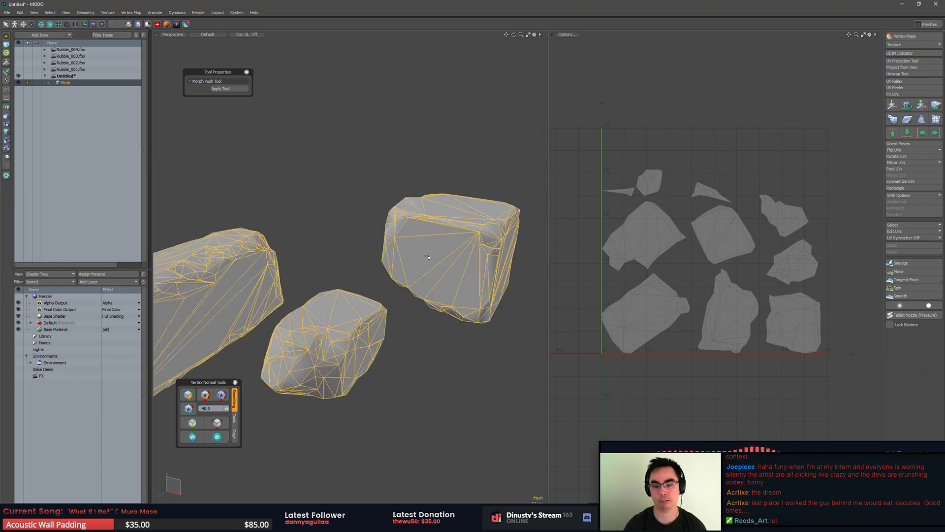
left_click(411, 261)
key("shift+a")
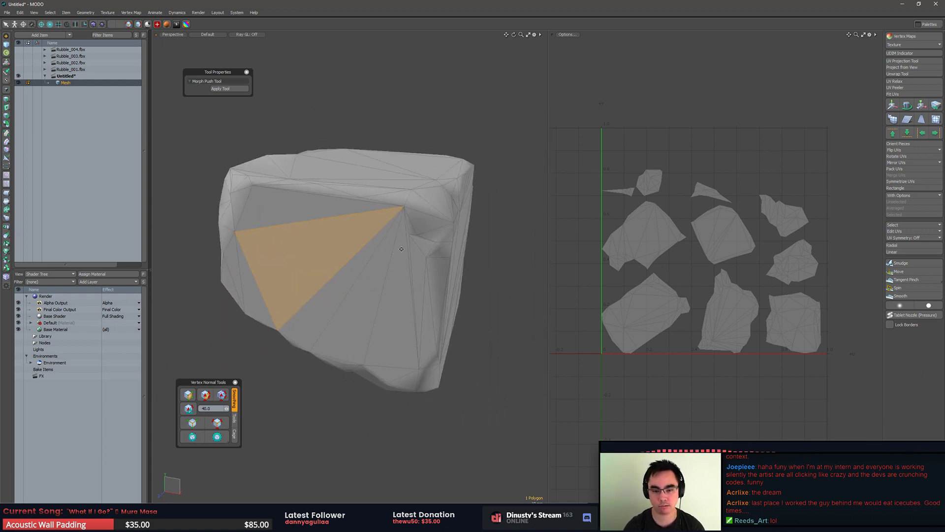
key("2")
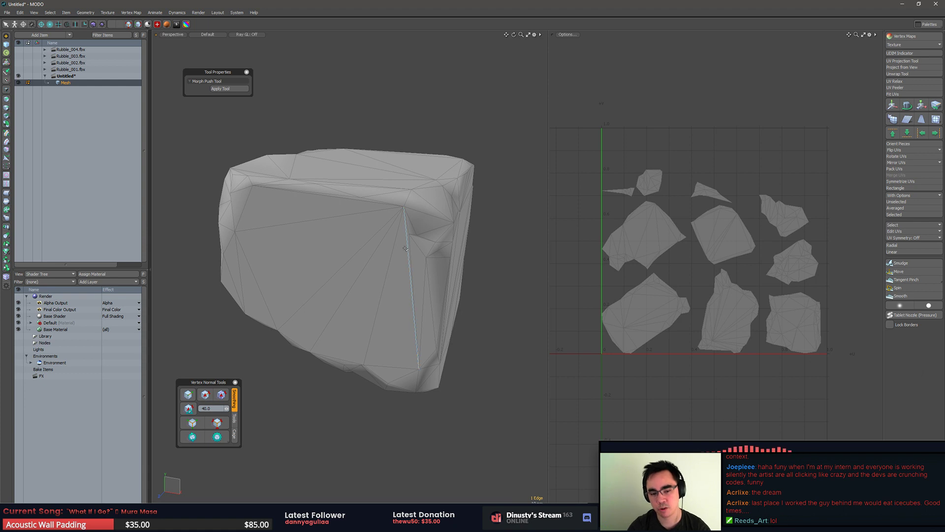
key("1")
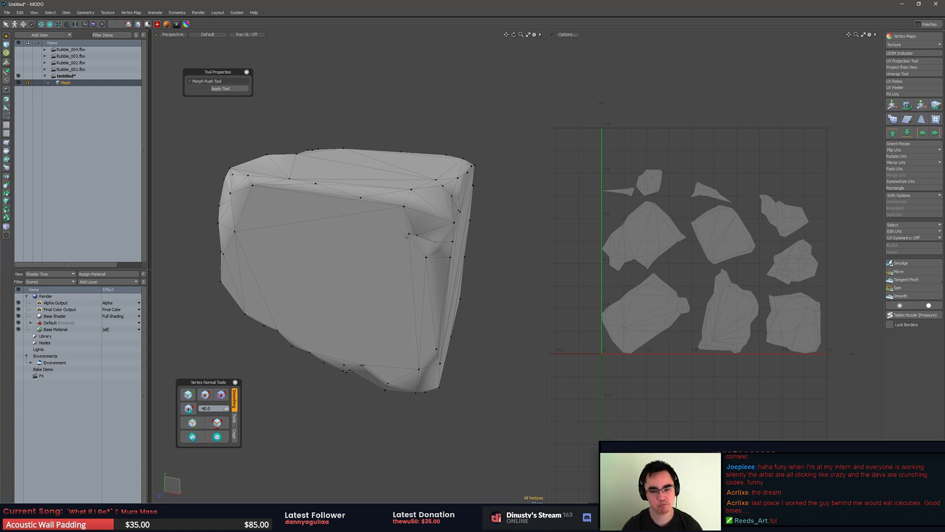
key("3")
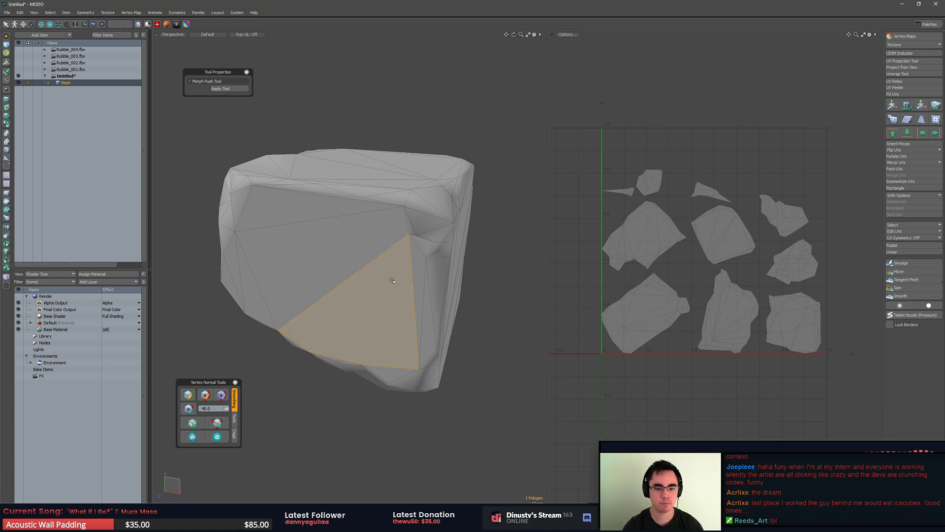
Step: Select the polygons of the block rock's broad side face by growing the selection from a single polygon
left_click_drag(364, 143, 361, 289, "alt")
left_click(401, 265)
key("shift+Up")
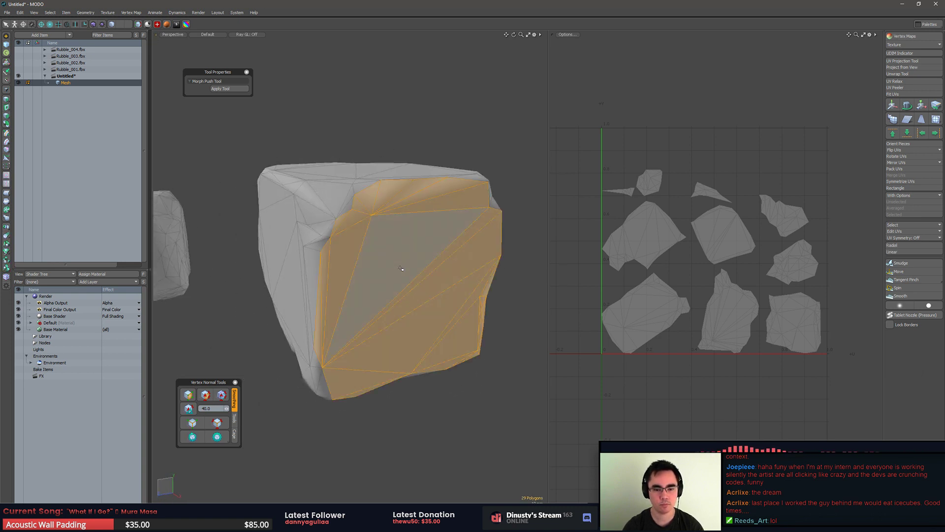
Step: Select the block rock's flat front face by growing from one polygon, leaving out the polygons inside the notch
left_click_drag(404, 268, 372, 357, "alt")
left_click(333, 294)
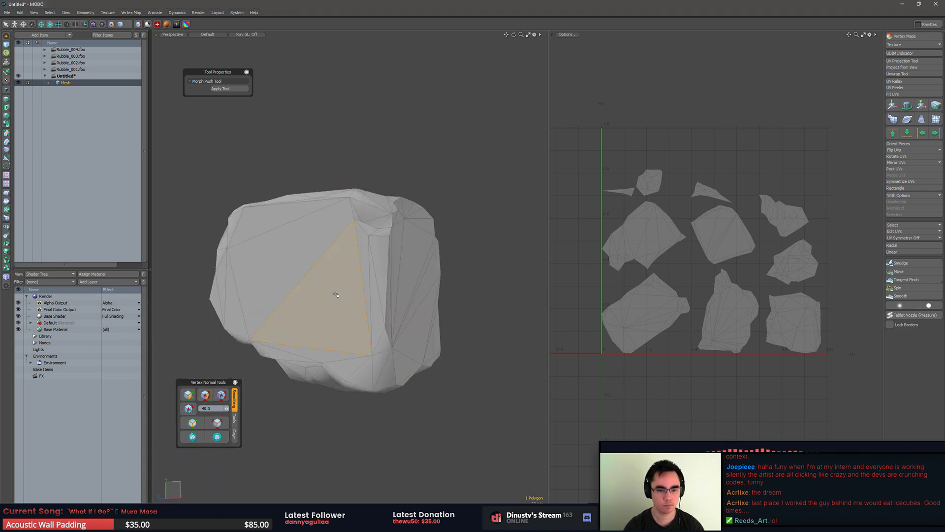
key("shift+Up")
left_click_drag(333, 295, 375, 292, "alt")
left_click(365, 228, "ctrl")
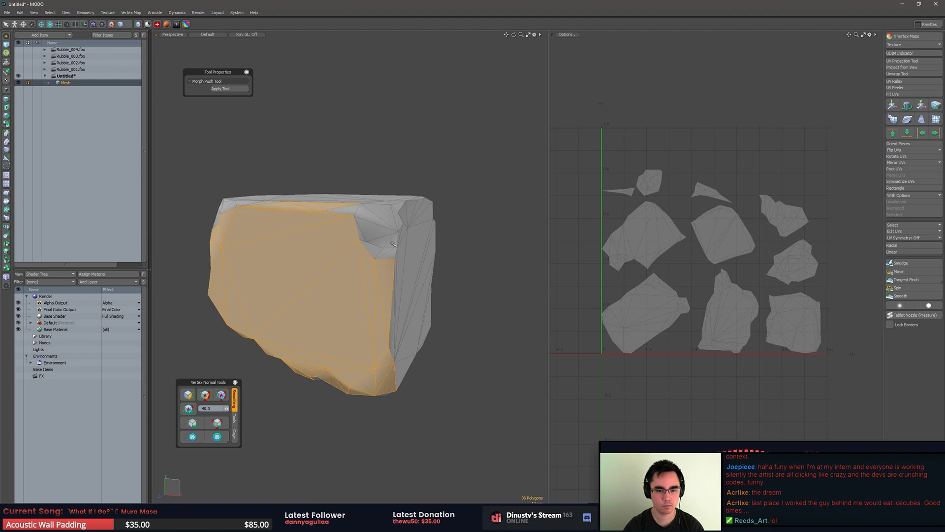
Step: Refine the front face selection around the notch and lower rim, harden its border and clear the selection
left_click_drag(393, 244, 380, 214, "alt")
left_click(323, 245, "ctrl")
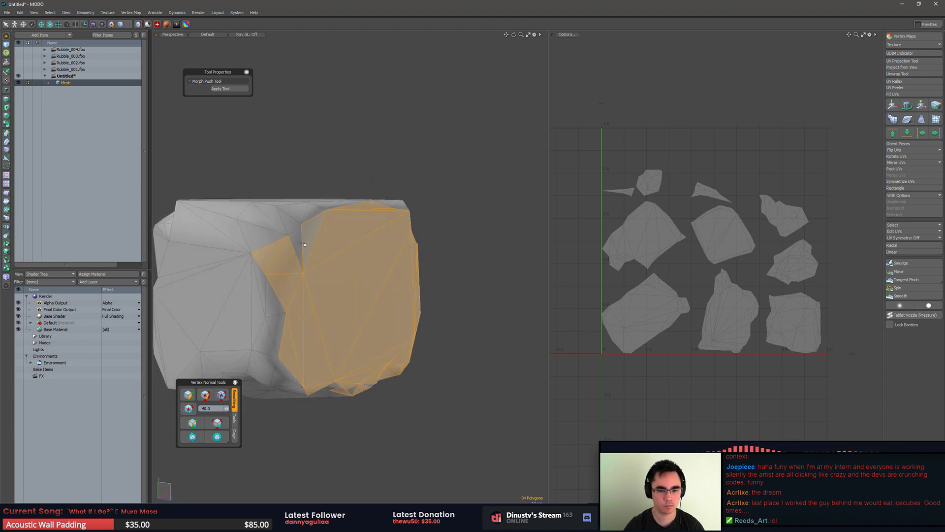
left_click_drag(306, 272, 272, 255, "alt")
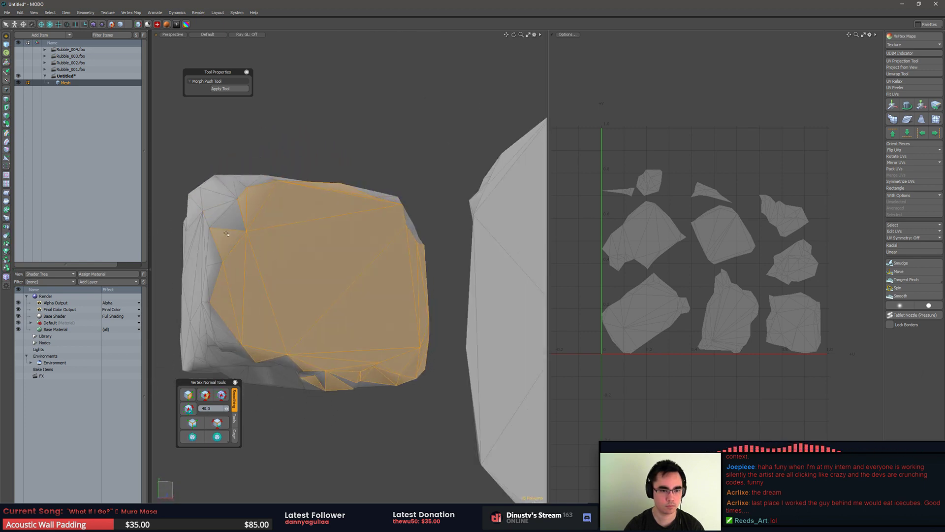
left_click_drag(229, 276, 310, 280, "alt")
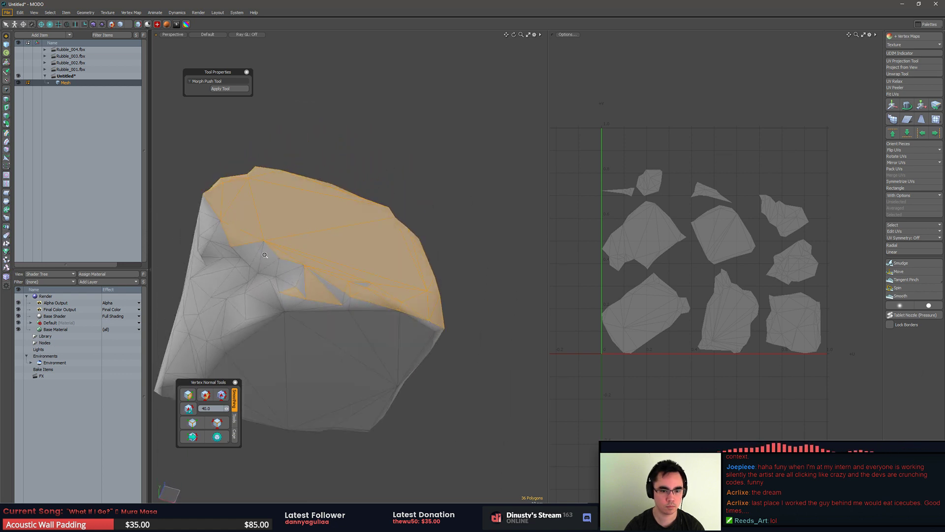
left_click_drag(371, 287, 317, 357, "alt")
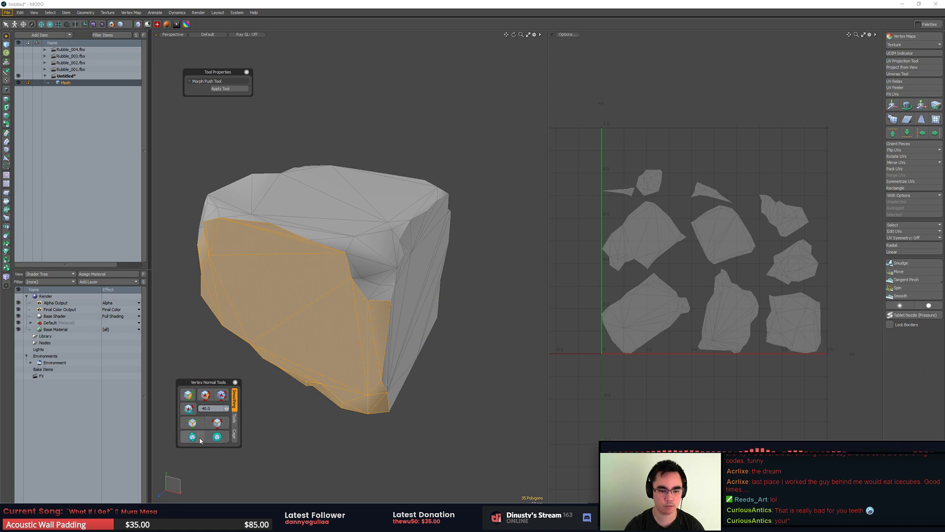
left_click_drag(284, 430, 337, 431, "alt+shift")
left_click(337, 430)
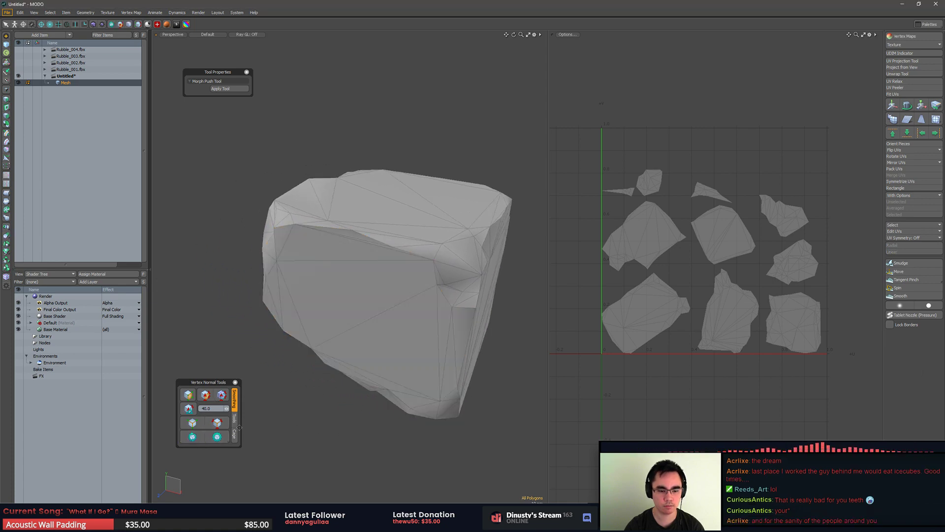
Step: Select the rock's hard edges to check them, and soften the stray edge at the lower corner
left_click(220, 426)
left_click_drag(276, 371, 217, 329, "alt")
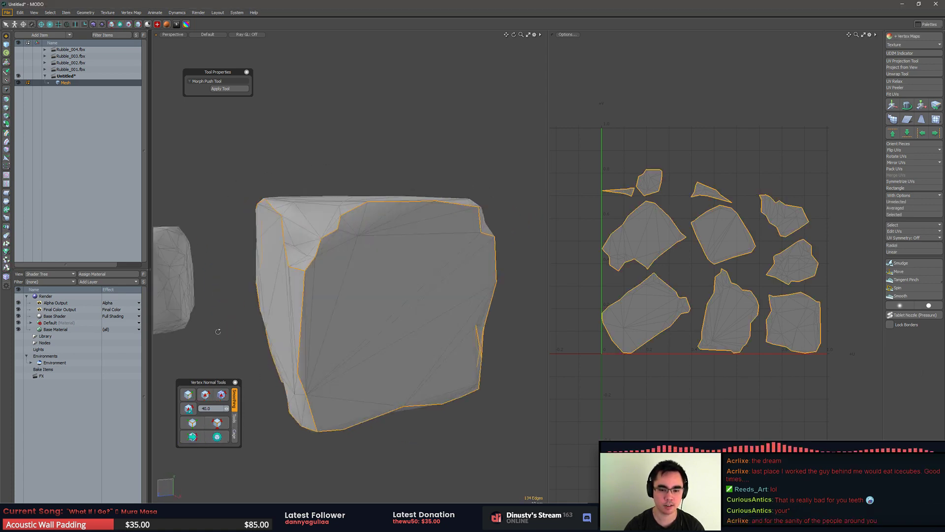
mouse_move(374, 320)
left_mouse_down("alt")
mouse_move(304, 312)
mouse_move(384, 352)
mouse_move(380, 334)
left_mouse_up("alt")
left_click(385, 348)
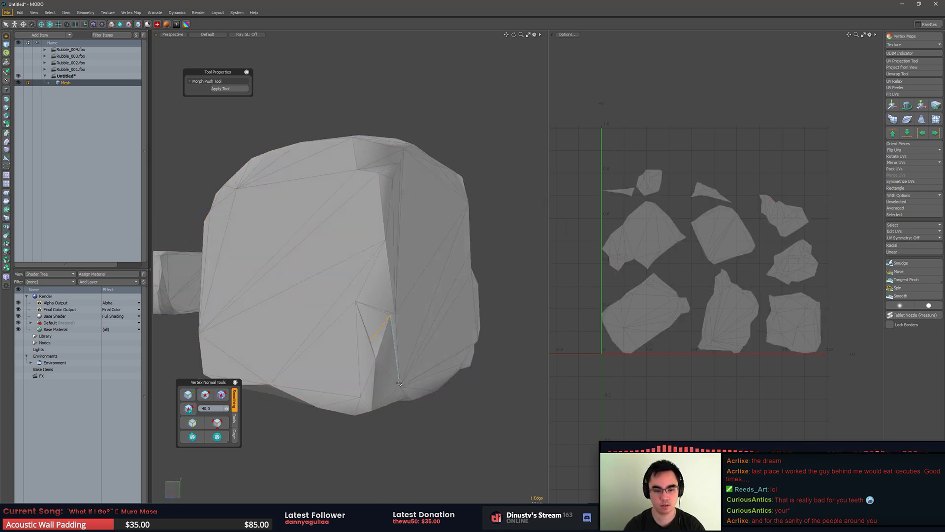
key("BackSpace")
left_click(188, 394)
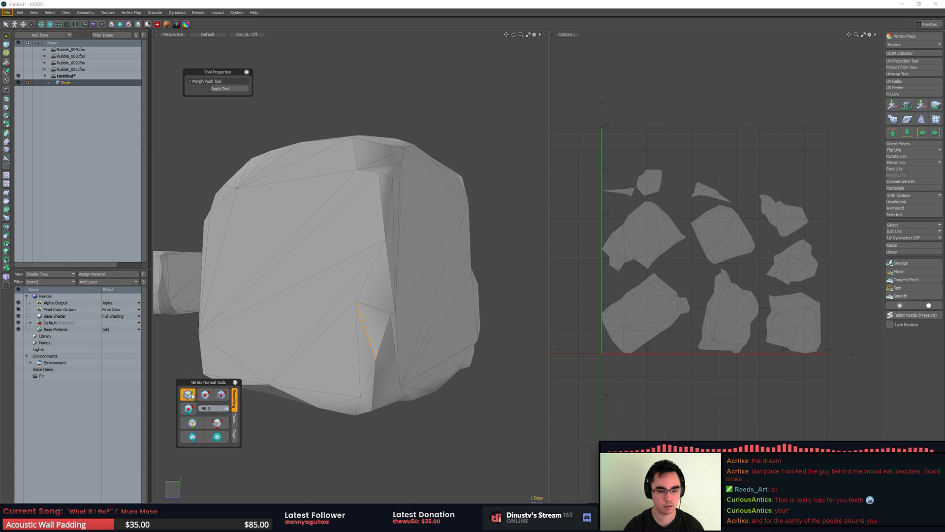
Step: Reselect all hard edges and soften the two edges forming a stray spike beside the lower corner
left_click(217, 423)
left_click_drag(389, 359, 368, 333, "alt")
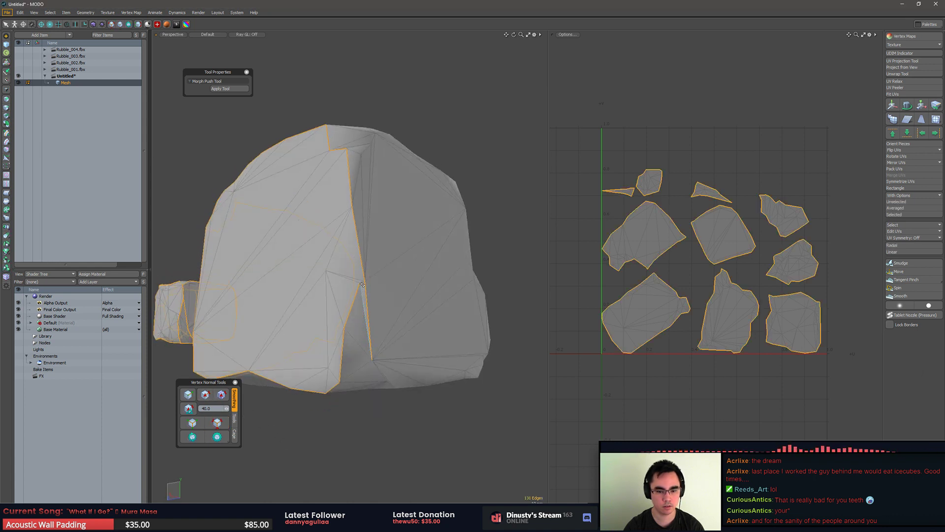
left_click(270, 376)
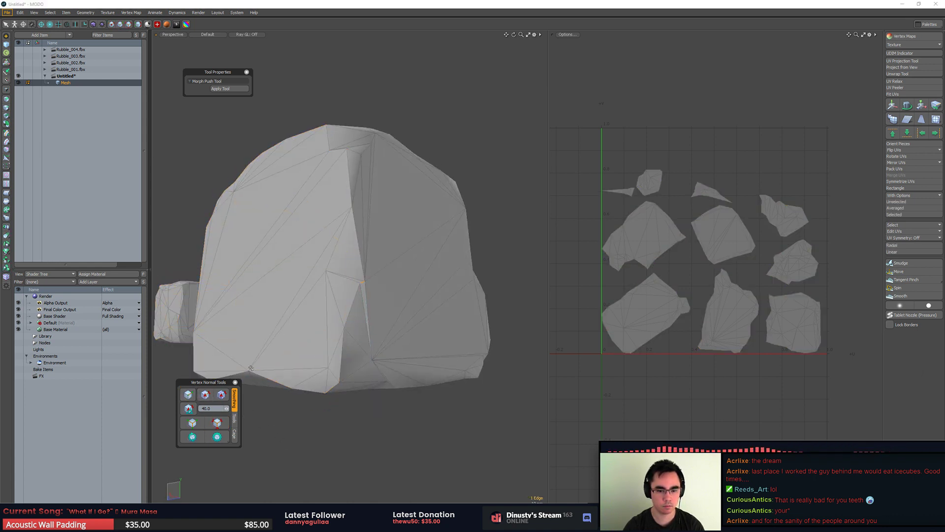
key("Escape")
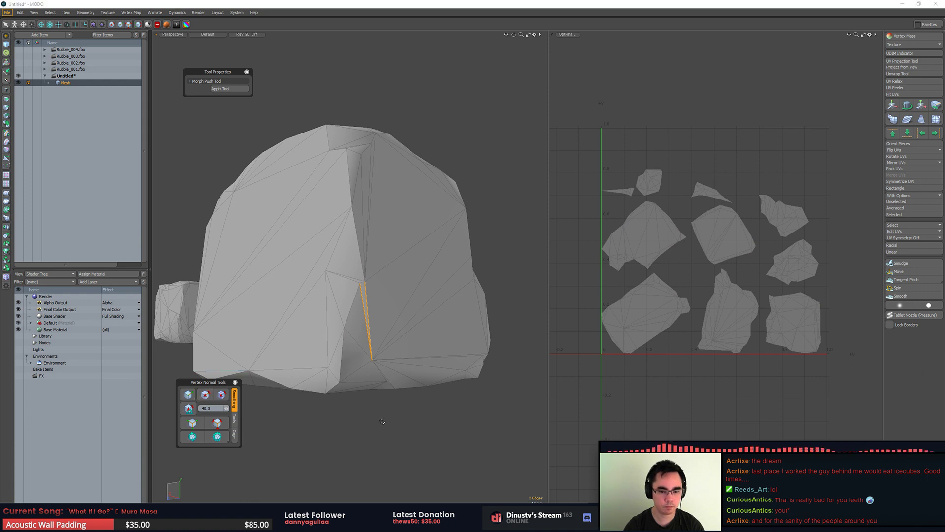
left_click(193, 398)
left_click(415, 438)
left_click_drag(345, 363, 336, 389, "alt")
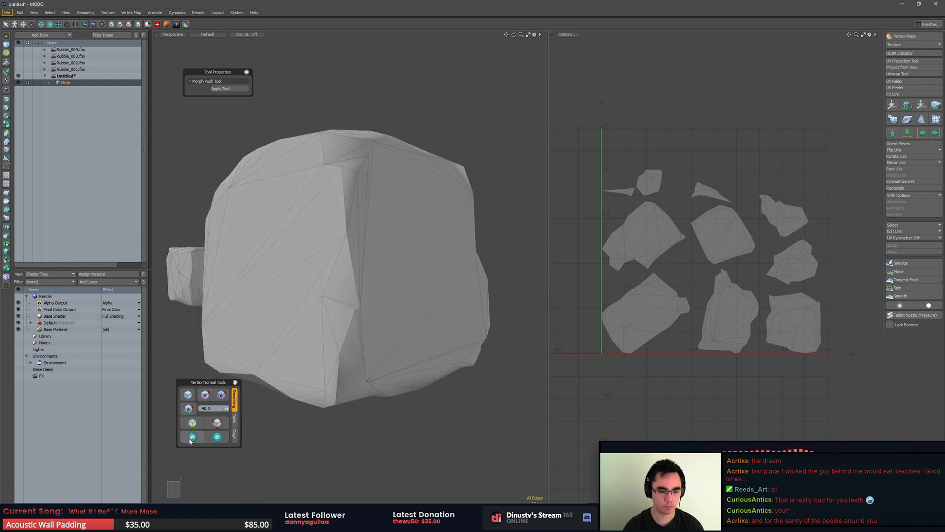
Step: Check the corrected hard edges, and select the polygons of the rock's adjoining broad face
left_click(218, 422)
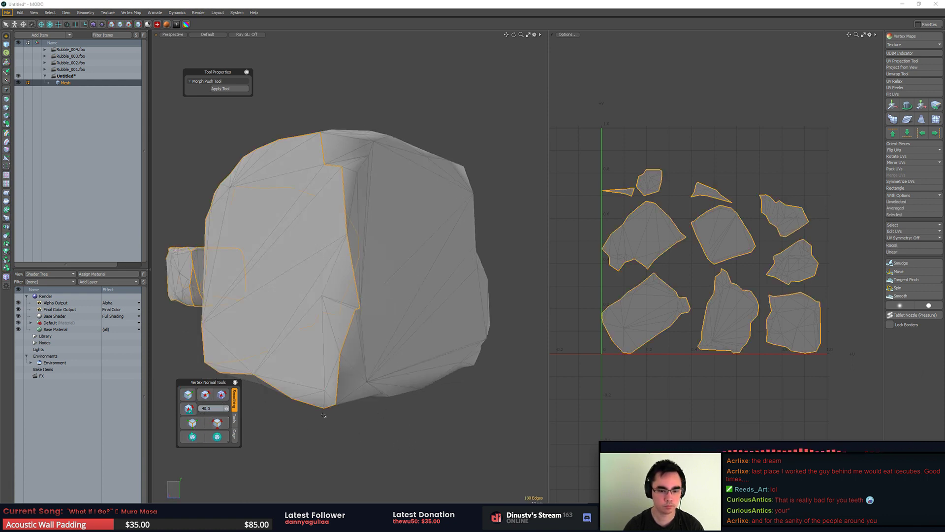
left_click_drag(421, 408, 345, 394, "alt")
key("3")
double_click(406, 295)
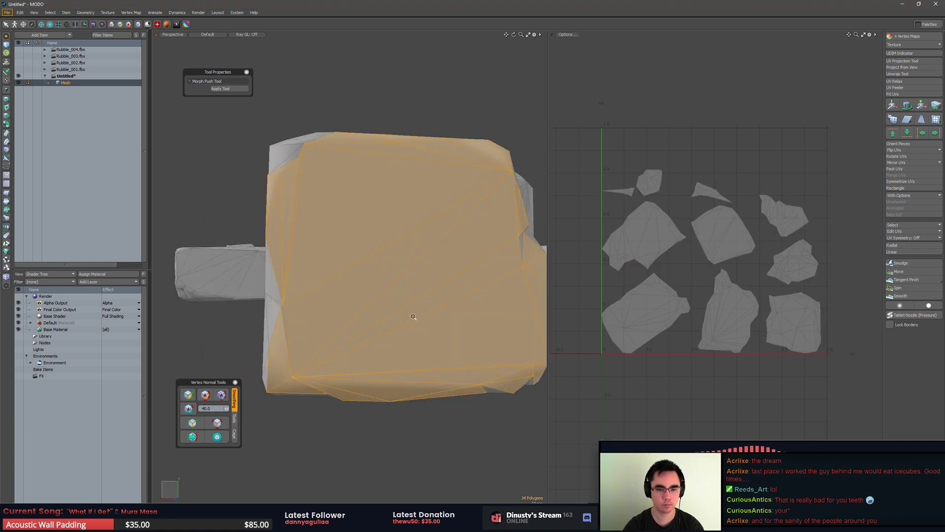
Step: Remove the stray edge in the sloped strip along the selected face's lower border
left_click_drag(413, 316, 327, 306, "alt")
key("1")
key("2")
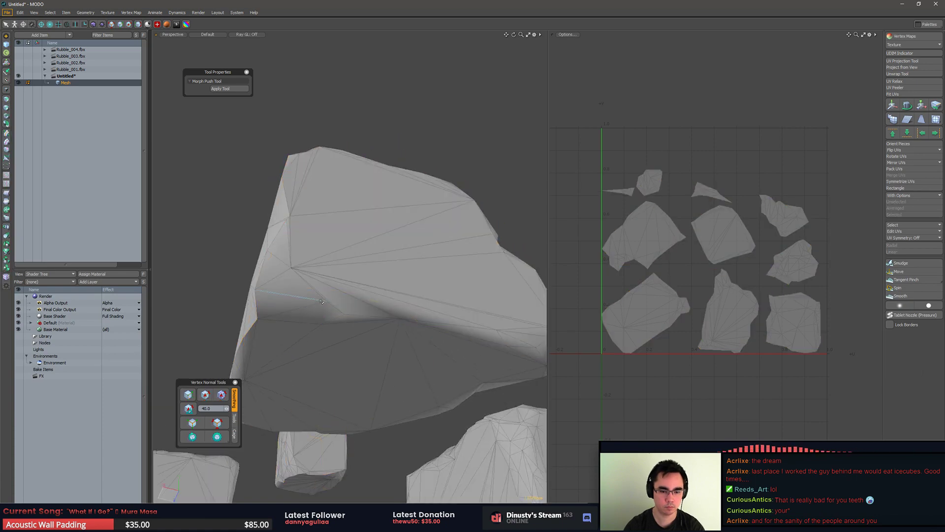
key("BackSpace")
key("1")
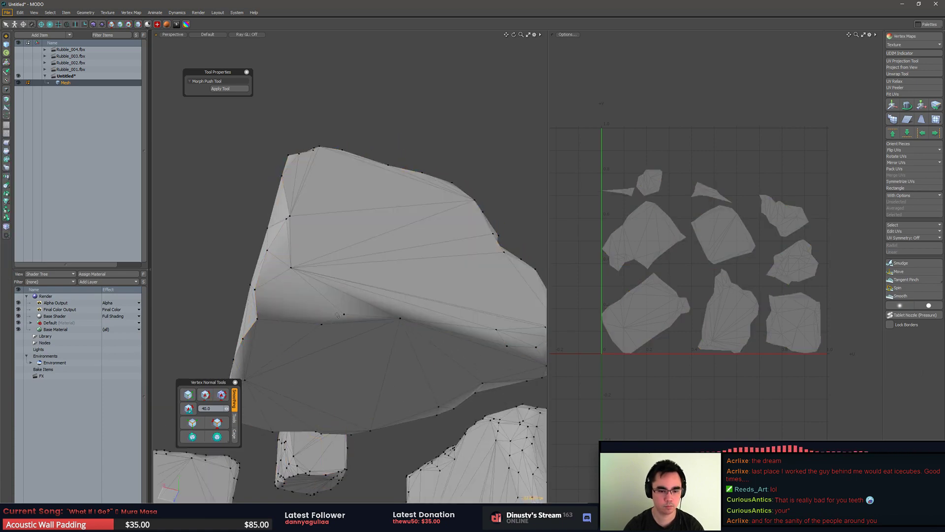
key("3")
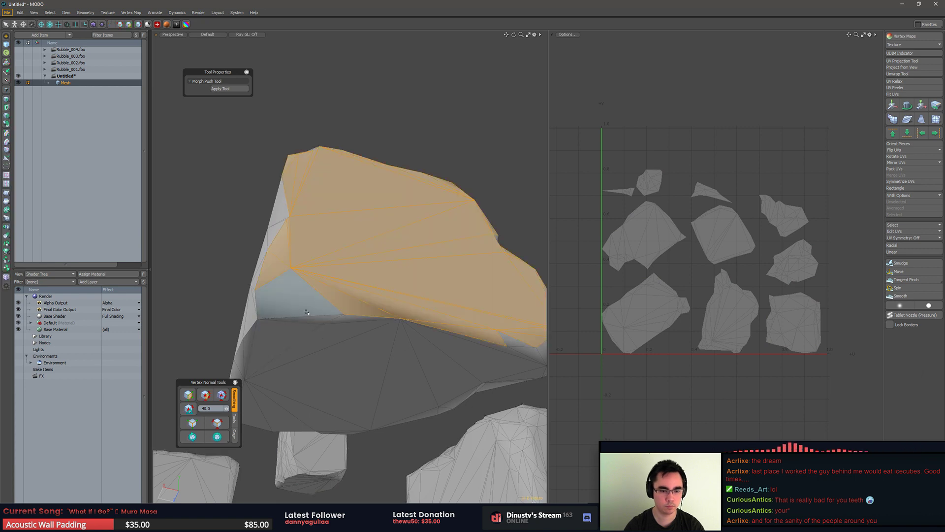
Step: Adjust the face selection along its lower rim, harden the selection's border and clear the selection
left_click_drag(363, 323, 335, 359, "alt")
left_click_drag(404, 335, 456, 348, "alt")
left_click(464, 335, "ctrl")
left_click_drag(415, 229, 377, 273, "alt")
left_click_drag(372, 229, 340, 326, "alt")
left_click(205, 395)
left_click(290, 414)
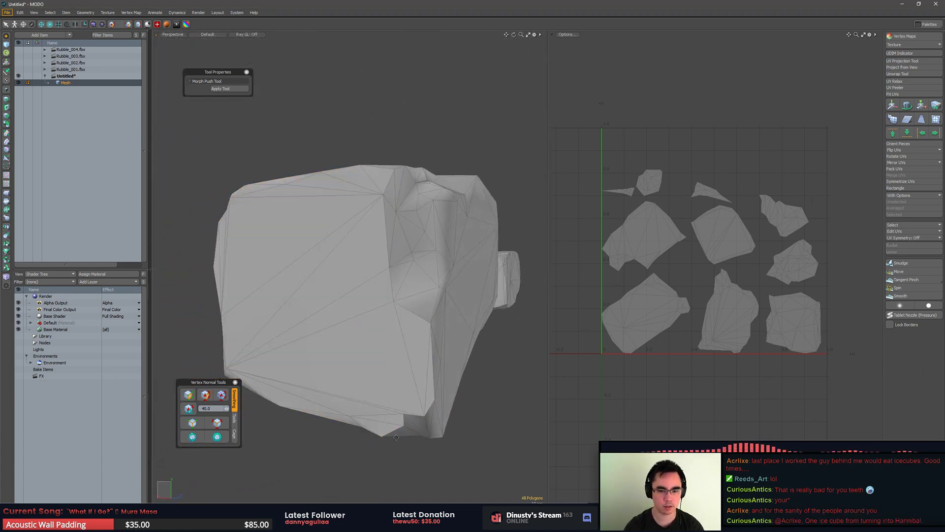
Step: Check the hard edges, select the rock's remaining broad side face and harden its border
left_click_drag(295, 409, 393, 305, "alt")
left_click(216, 422)
left_click(418, 283)
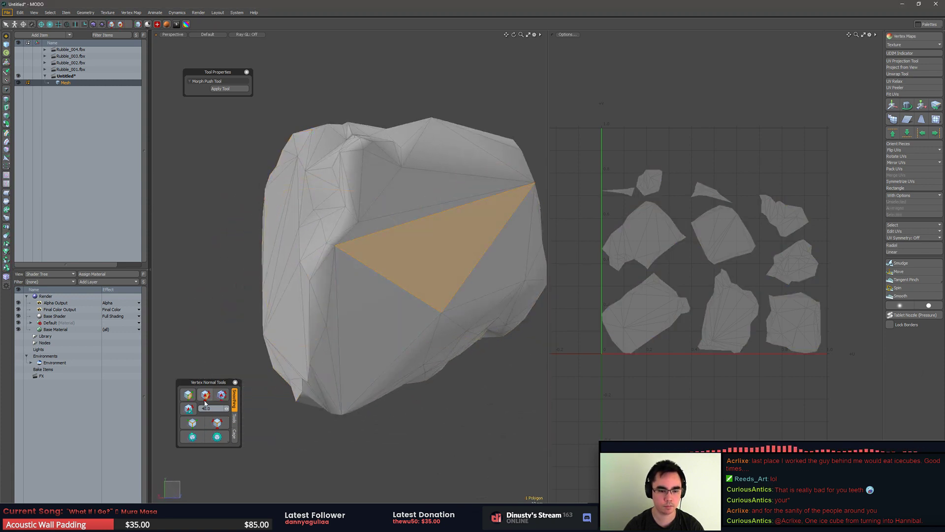
double_click(333, 355)
left_click_drag(329, 327, 370, 304, "alt")
left_click_drag(418, 286, 377, 323, "alt")
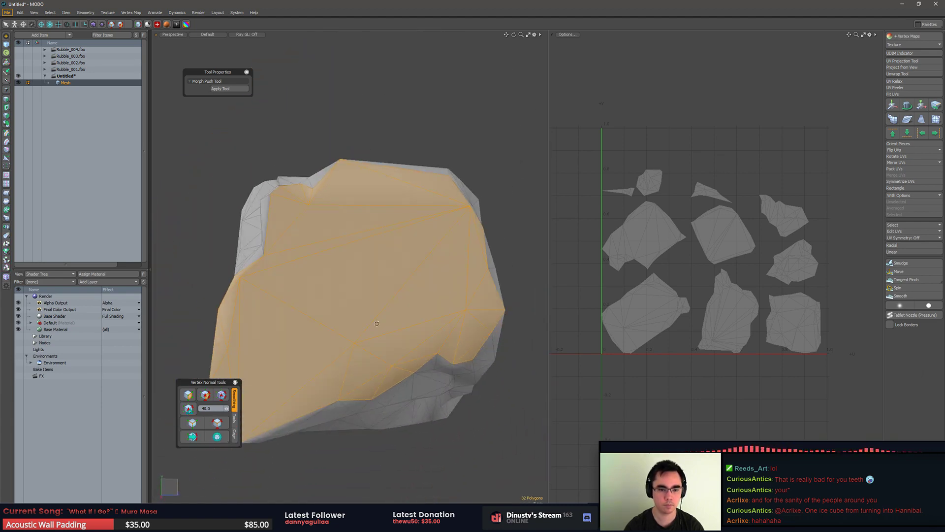
left_click(208, 397)
left_click(435, 460)
Step: Select the rock's hard edges for a check, and select the flat top face's polygons and harden their border
left_click(195, 437)
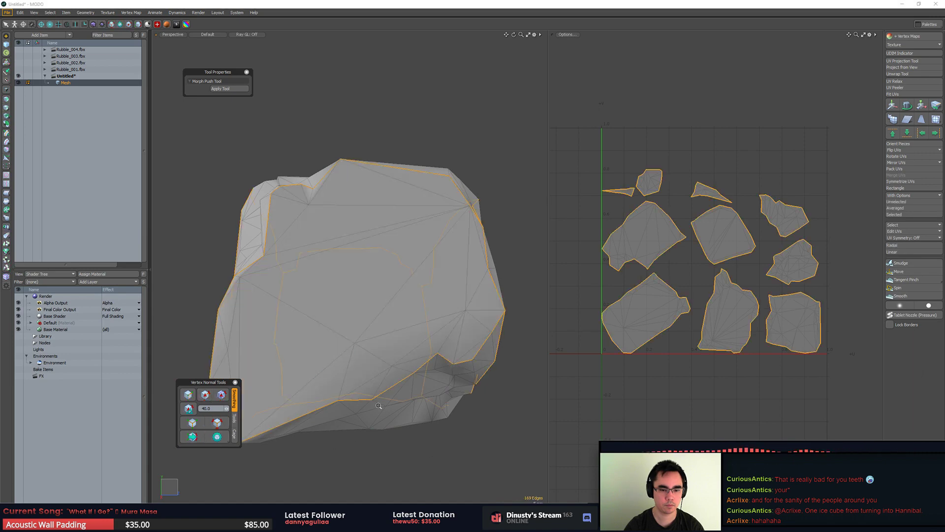
left_click_drag(378, 405, 345, 416, "ctrl+alt")
left_click_drag(345, 416, 384, 384, "alt")
key("3")
left_click(394, 241)
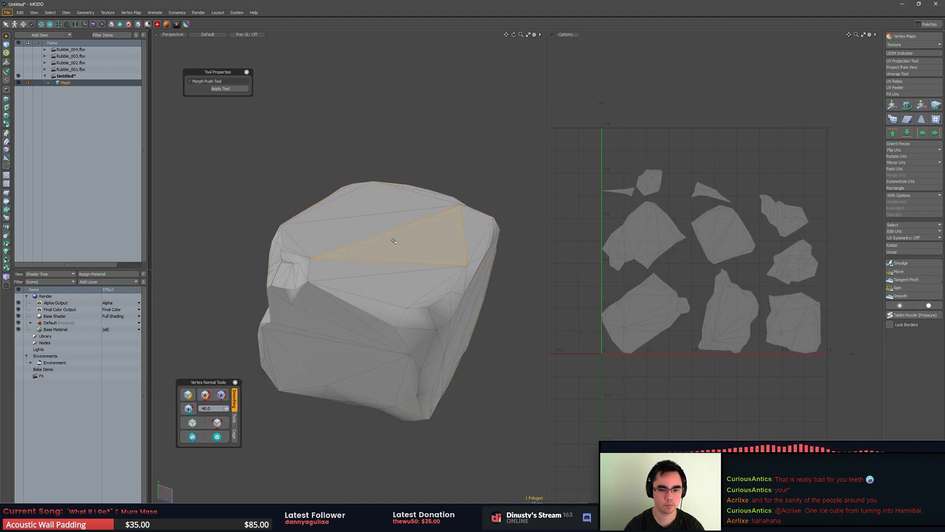
left_click_drag(396, 282, 333, 320, "alt")
mouse_move(330, 301)
left_mouse_down("shift")
mouse_move(320, 308)
mouse_move(341, 326)
mouse_move(359, 247)
mouse_move(386, 336)
left_mouse_up("shift")
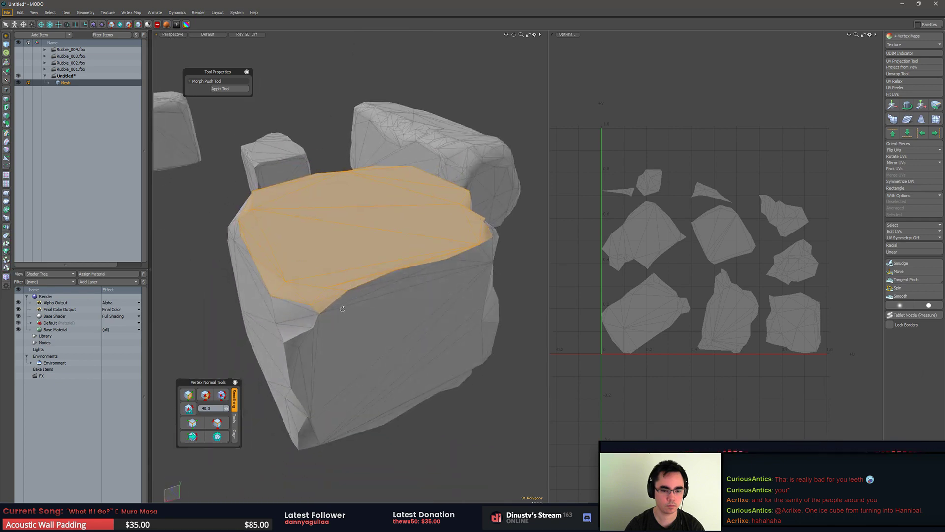
left_click(210, 397)
left_click(210, 399)
left_click(436, 432)
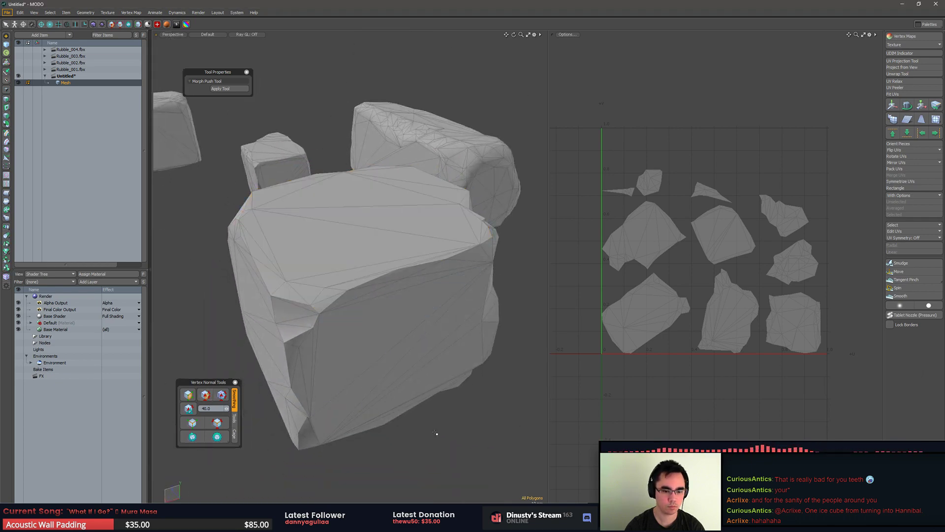
Step: Check the hard edges, select the polygons of the rock's broad lower face, harden their border and clear the selection
left_click(217, 422)
left_click_drag(266, 340, 428, 323, "alt")
key("Escape")
key("3")
left_click(463, 371)
key("]")
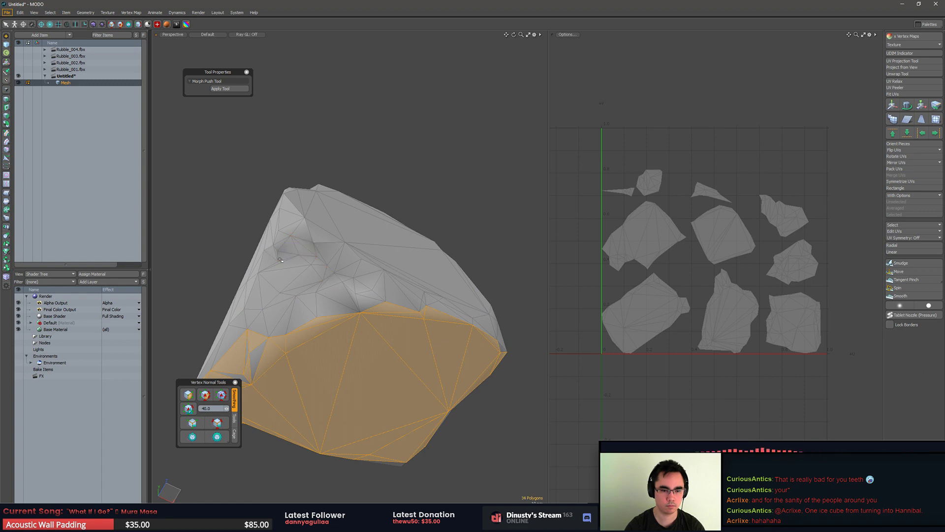
left_click_drag(281, 259, 347, 324, "alt")
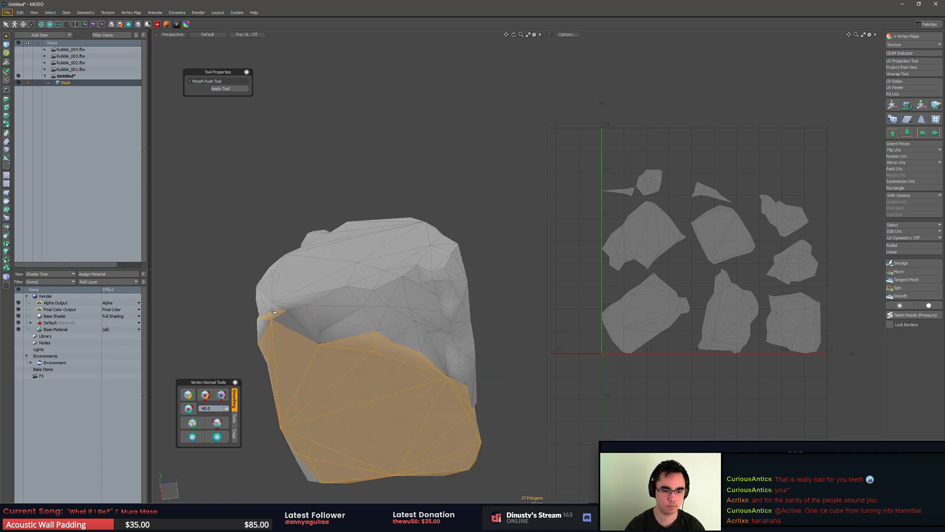
left_click_drag(272, 316, 232, 355, "alt")
left_click(205, 395)
key("Escape")
left_click_drag(270, 393, 237, 414, "alt")
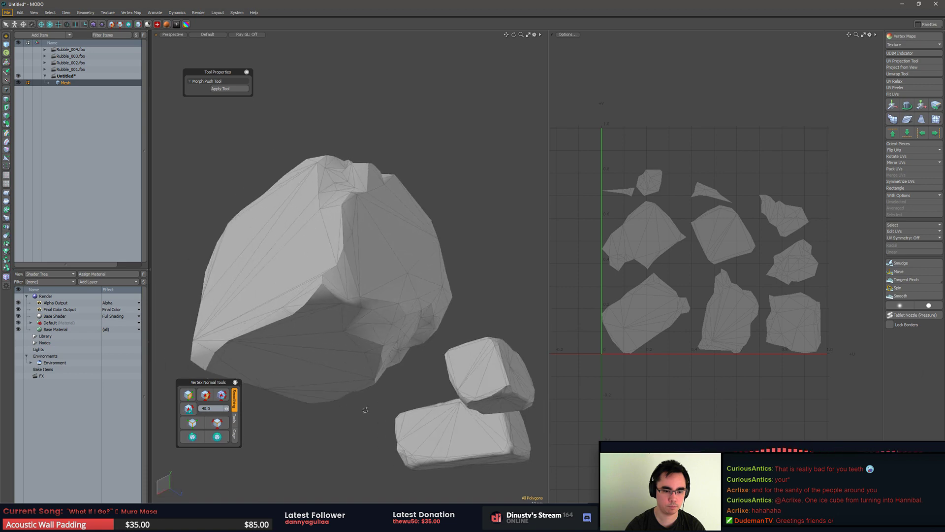
Step: Check the rock's hard edges again, select the remaining large face and harden its border
left_click(221, 423)
left_click_drag(296, 335, 297, 386, "alt")
key("3")
double_click(323, 339)
left_click(297, 386)
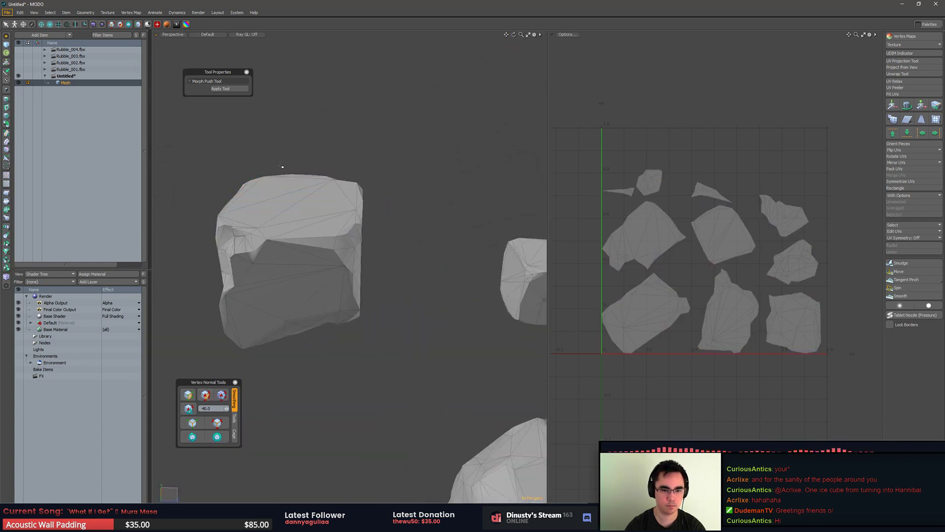
left_click(205, 396)
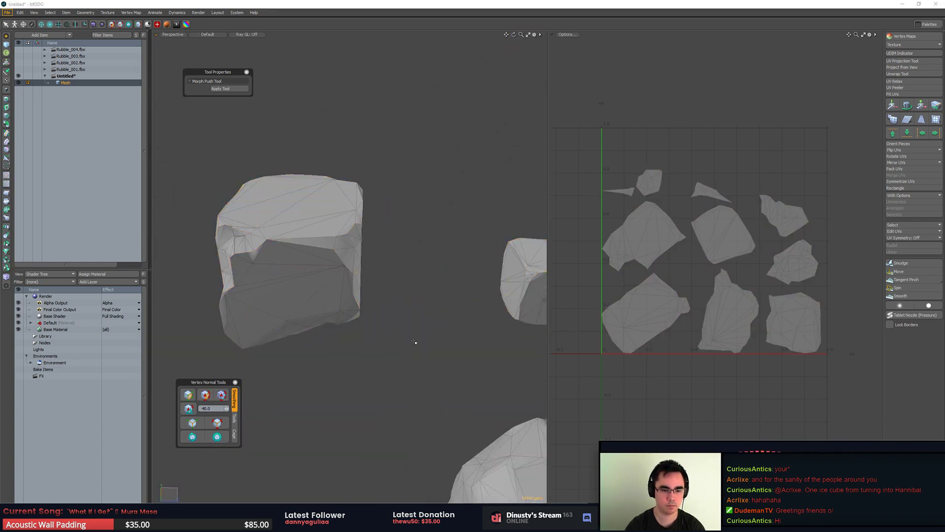
Step: Select all existing UV islands and delete the small, already unwrapped rock they belong to
left_click(287, 302)
scroll(470, 298, "down", 4)
left_click_drag(469, 298, 445, 266, "alt")
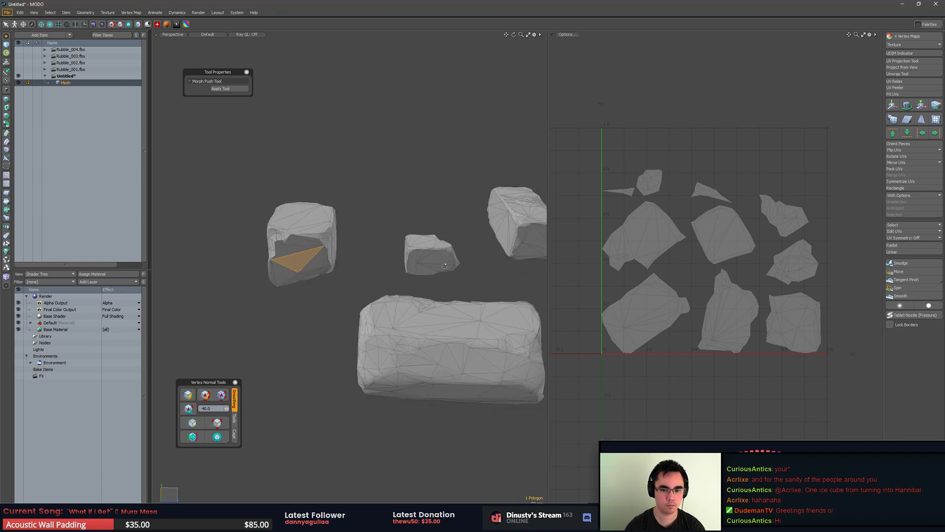
mouse_move(622, 128)
right_mouse_down()
mouse_move(808, 106)
mouse_move(793, 106)
right_mouse_up()
left_click_drag(432, 257, 381, 261, "alt+shift")
key("Delete")
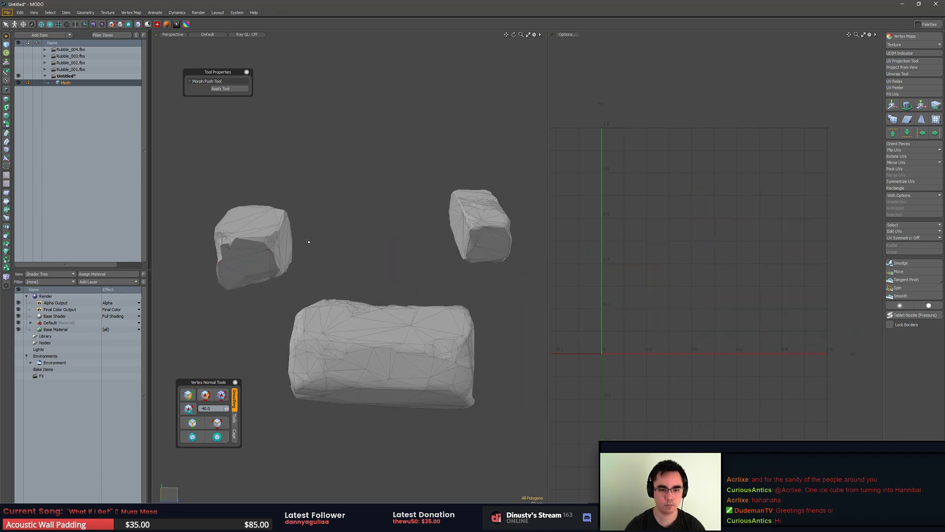
Step: Select the blocky rock's hard edges as seams and unwrap it with the Unwrap Tool
double_click(256, 249)
key("2")
left_click(265, 239)
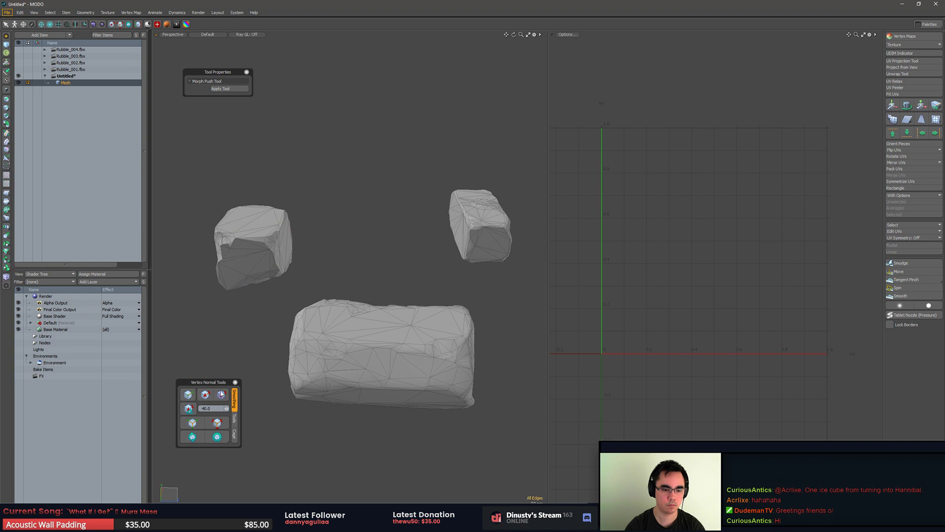
left_click(205, 395)
left_click_drag(313, 271, 322, 340, "alt+shift")
left_click(217, 423)
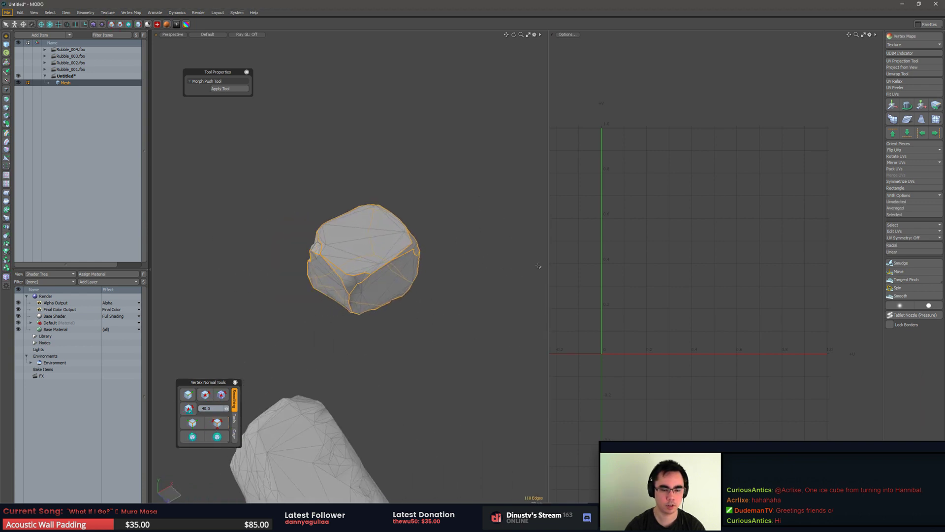
left_click(913, 75)
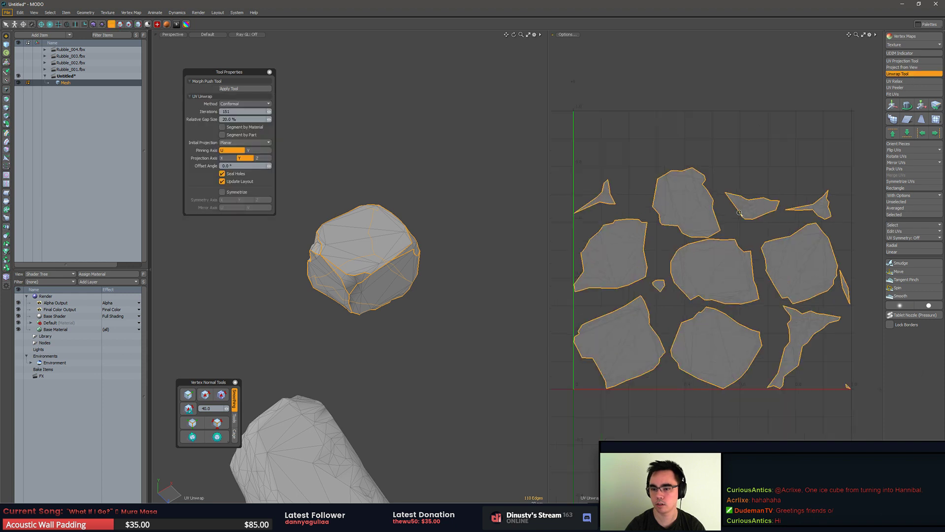
Step: Find the tiny triangular UV island on the rock, soften its two lower edges and harden its upper edge
key("3")
double_click(756, 340)
right_click_drag(806, 387, 815, 406)
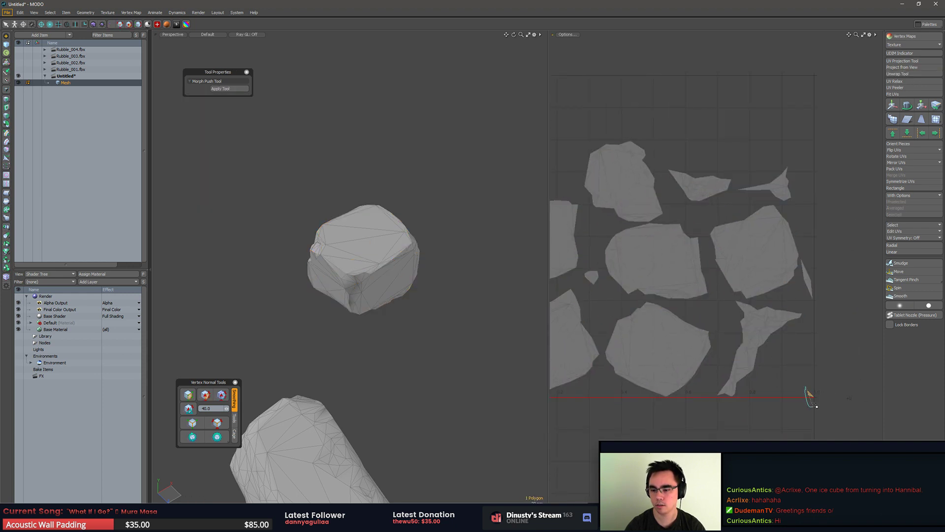
key("shift+a")
left_click_drag(405, 310, 359, 236, "alt")
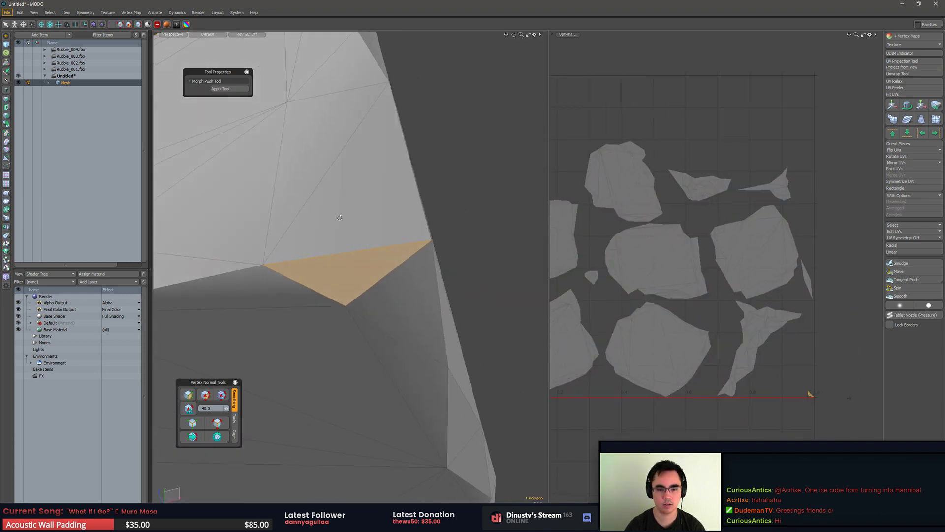
key("2")
left_click(369, 249)
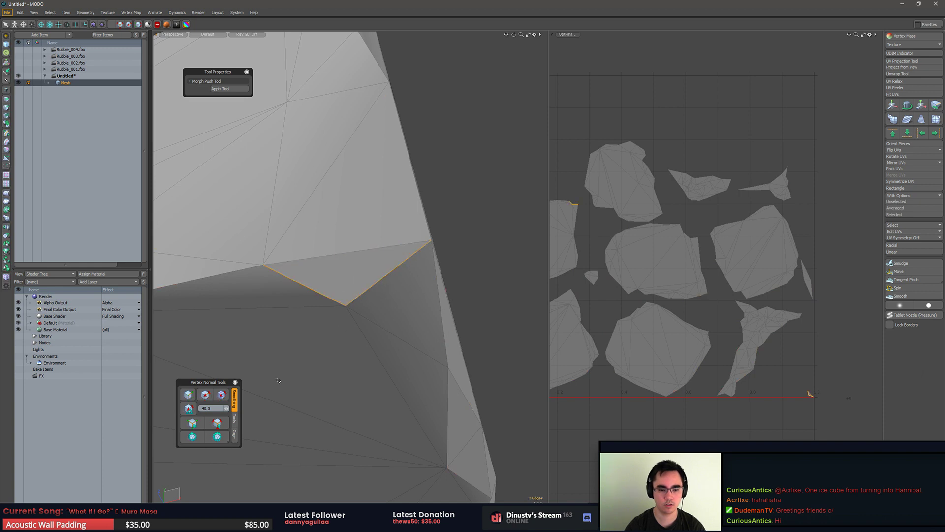
left_click(205, 398)
left_click(194, 396)
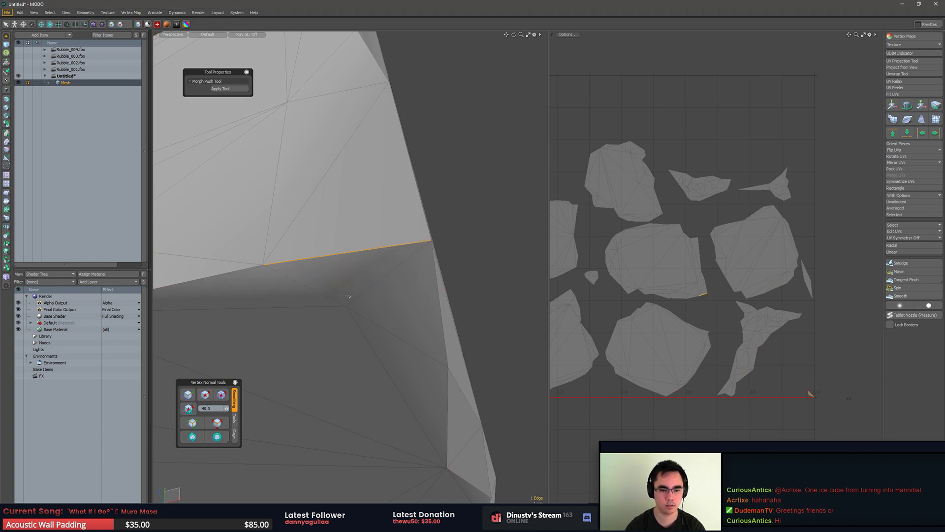
left_click(512, 201)
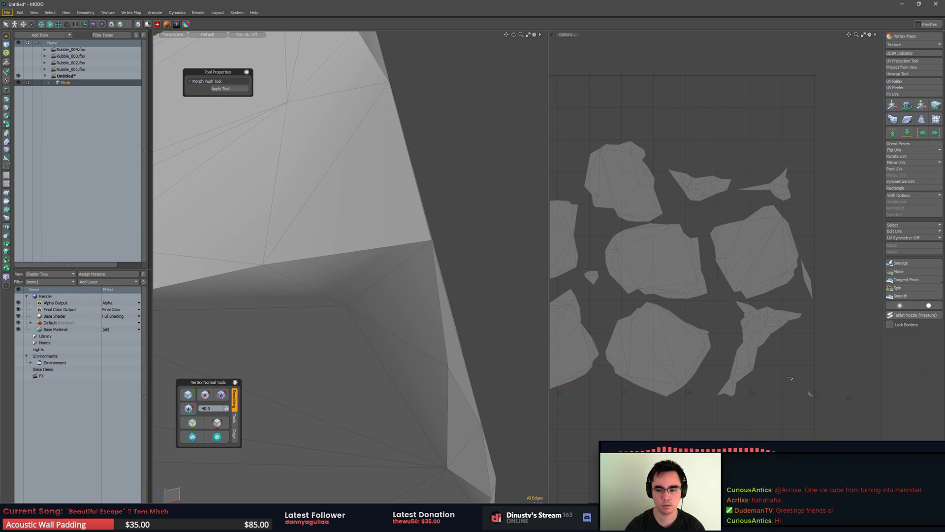
Step: Check the tiny island, reselect the rock's hard edges and unwrap the rock again
key("3")
left_click(811, 394)
left_click(460, 243)
left_click(217, 423)
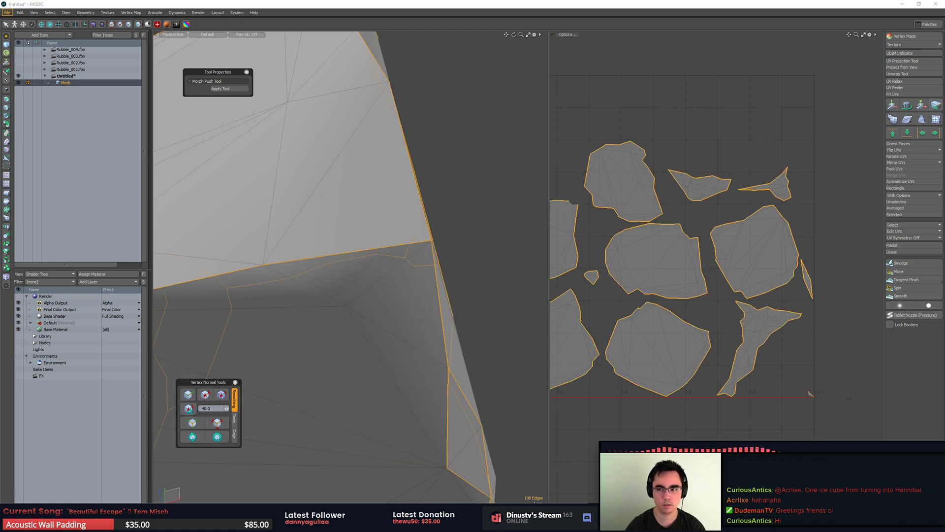
left_click(911, 87)
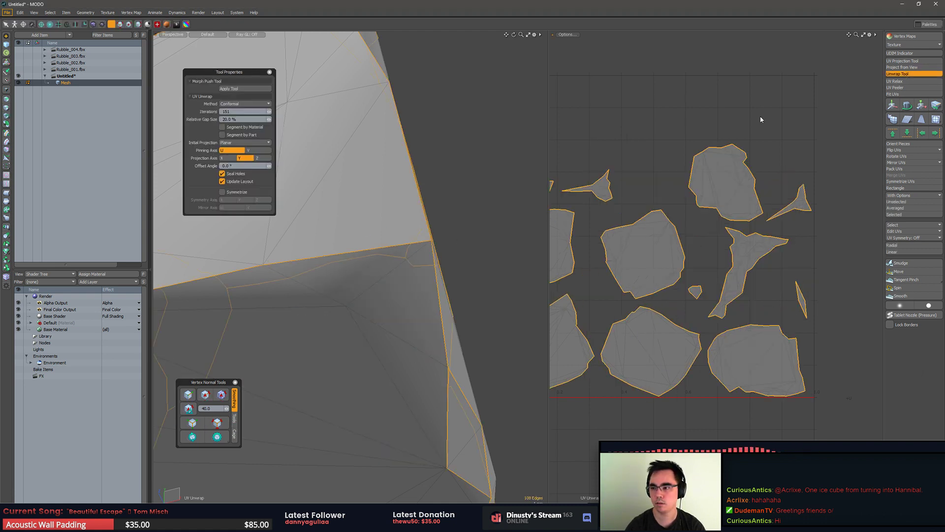
Step: Find the thin sliver UV island on the rock and soften the edges joining it to the lower face
left_click_drag(747, 165, 699, 258, "ctrl+alt")
left_click_drag(699, 258, 718, 286, "alt")
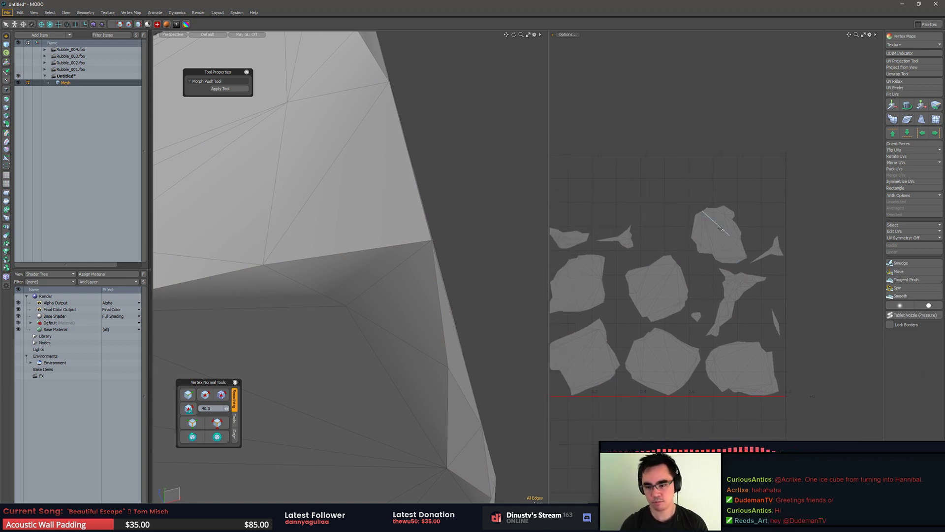
key("3")
double_click(775, 319)
left_click_drag(450, 352, 315, 322, "alt")
key("2")
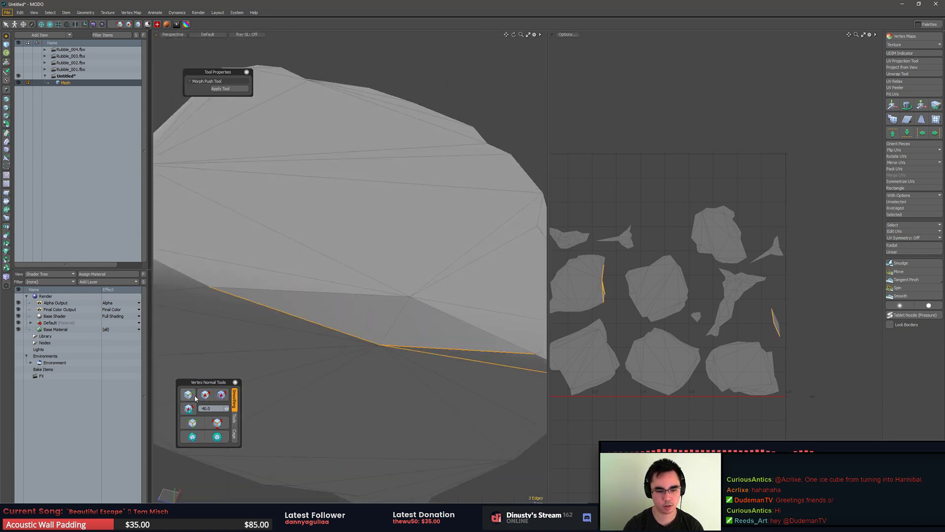
key("3")
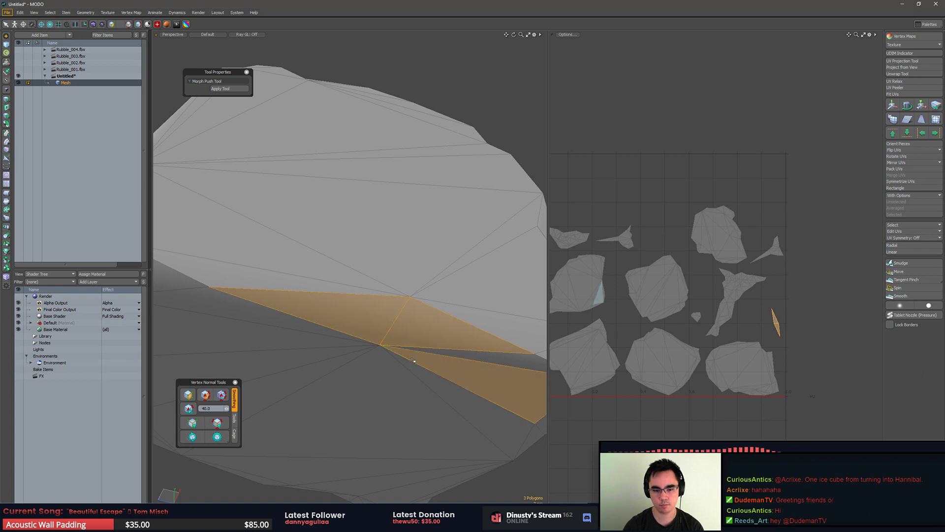
Step: Check the triangle beside the sliver and its UV island, apply the softening and select the rock's hard edges
double_click(415, 359)
left_click(415, 359)
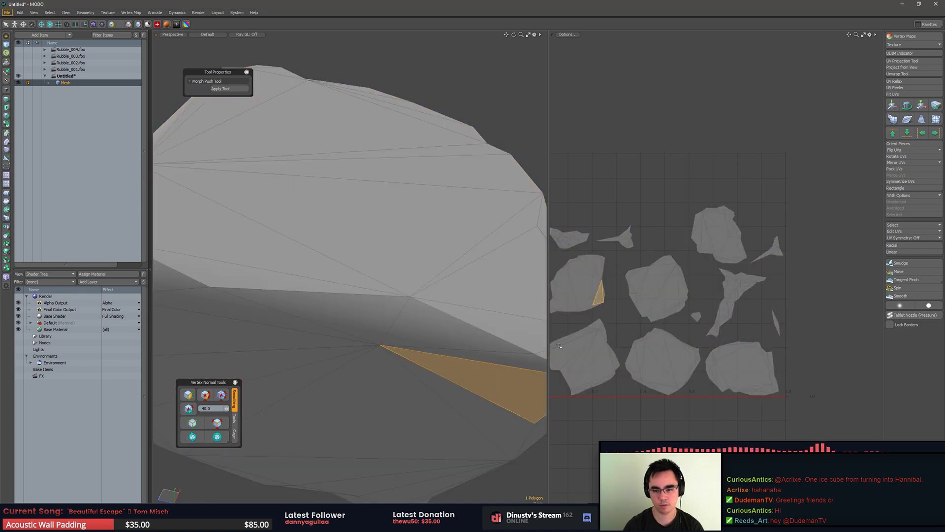
double_click(587, 293)
left_click(613, 296)
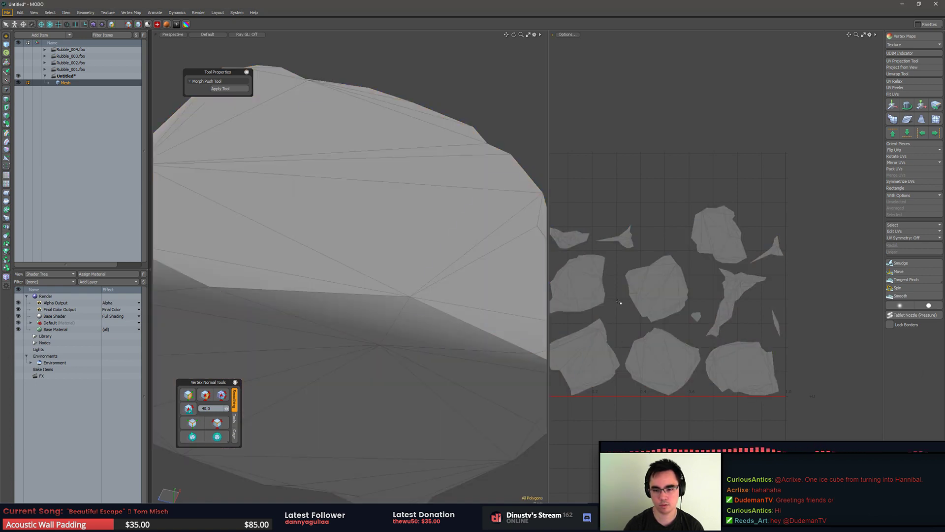
left_click(189, 394)
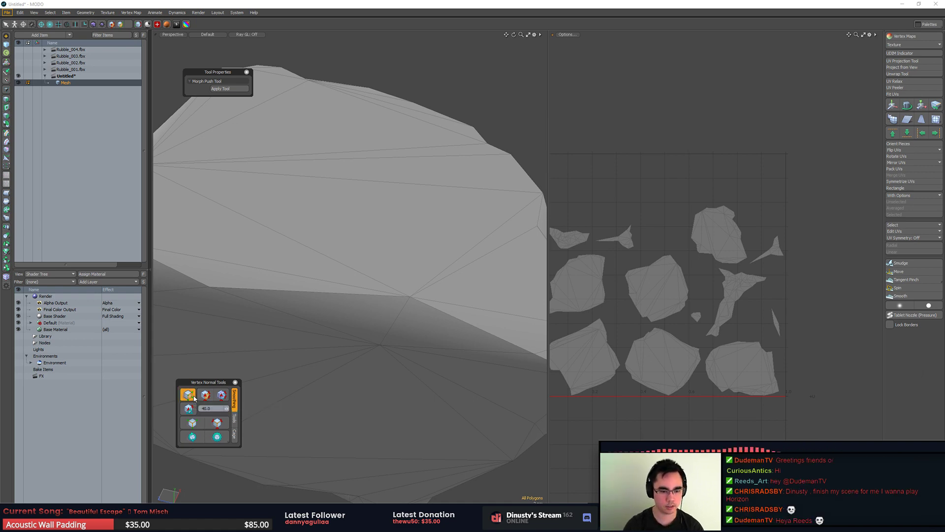
left_click(217, 427)
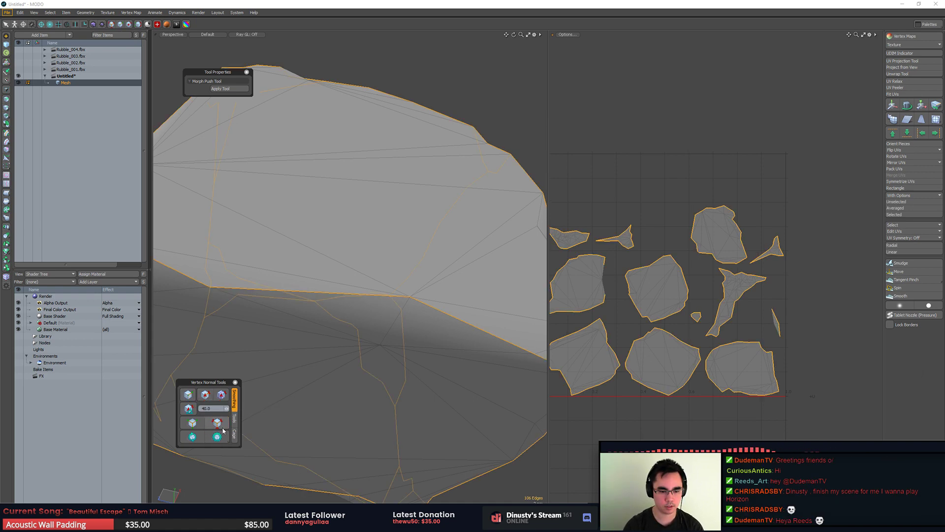
left_click_drag(258, 427, 433, 266, "alt")
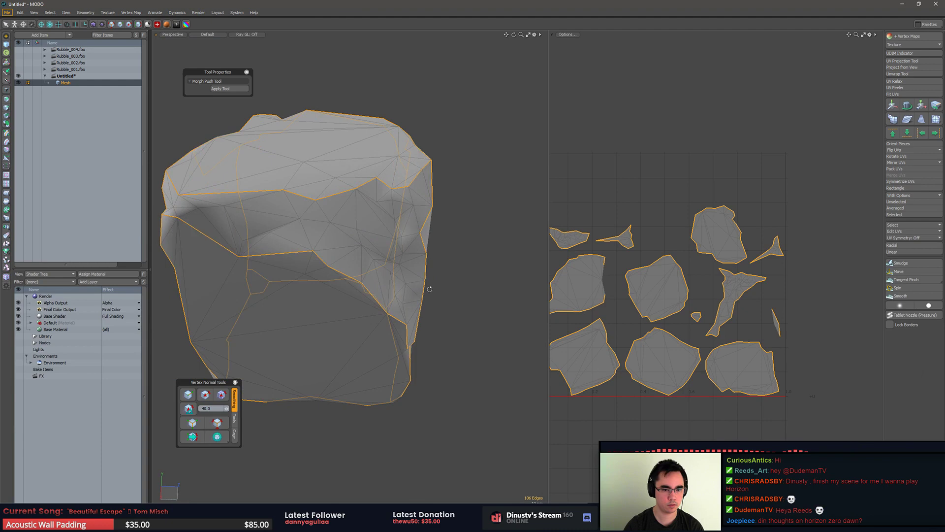
Step: Select the two vertices on the upper and lower rims of the recessed strip that mark its dividing line
left_click(316, 217)
key("1")
left_click(316, 201)
left_click(313, 251, "shift")
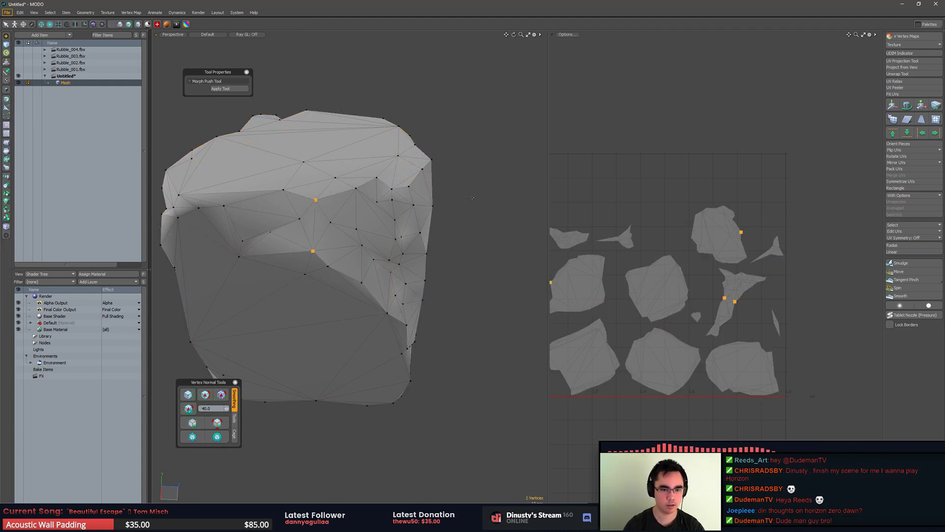
Step: Select the recessed strip's polygons on the narrower side of the dividing line
key("3")
mouse_move(310, 212)
left_mouse_down()
mouse_move(306, 232)
mouse_move(244, 252)
mouse_move(272, 213)
left_mouse_up()
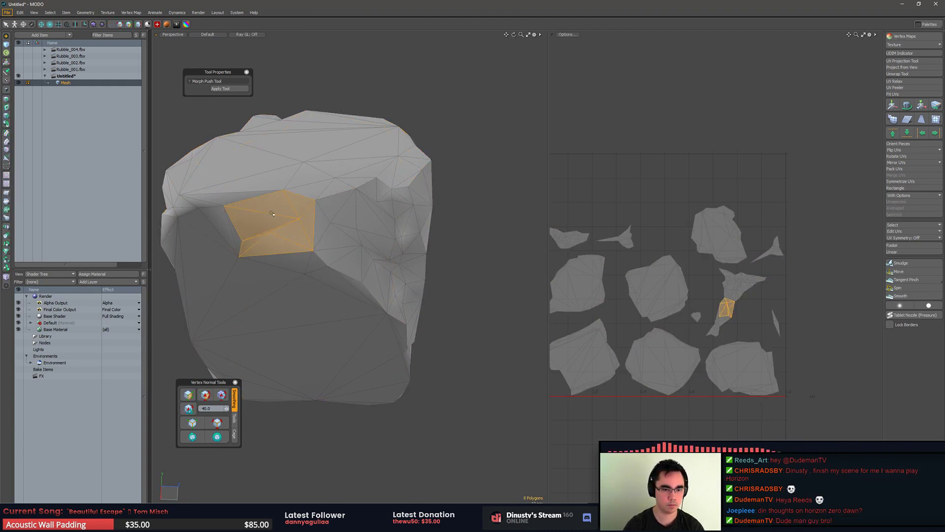
key("2")
left_click(276, 229)
key("3")
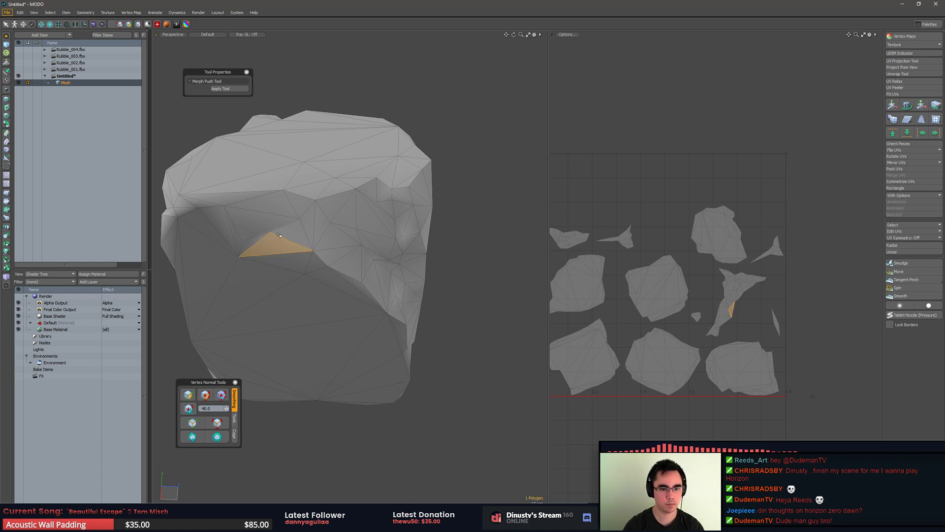
key("1")
key("3")
mouse_move(268, 221)
left_mouse_down()
mouse_move(276, 242)
mouse_move(303, 207)
mouse_move(230, 236)
left_mouse_up()
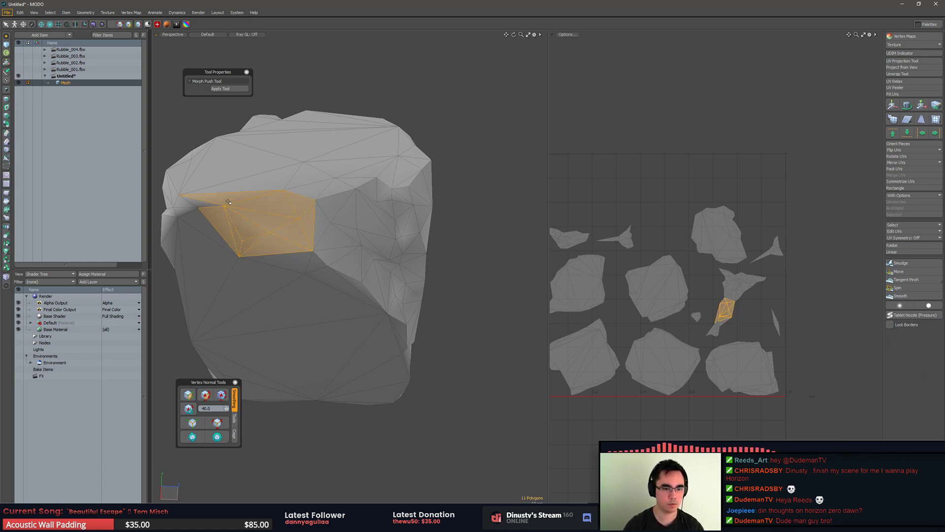
Step: Check the hard edges, extend the selection to the recessed strip's narrow end and harden its border
left_click_drag(228, 202, 348, 224, "alt+shift")
left_click(221, 425)
left_click_drag(295, 249, 349, 245, "alt")
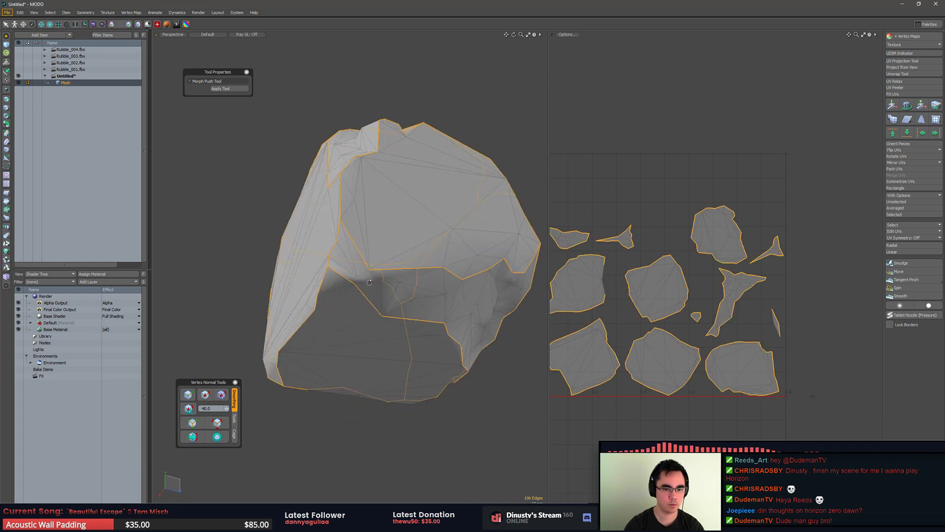
key("3")
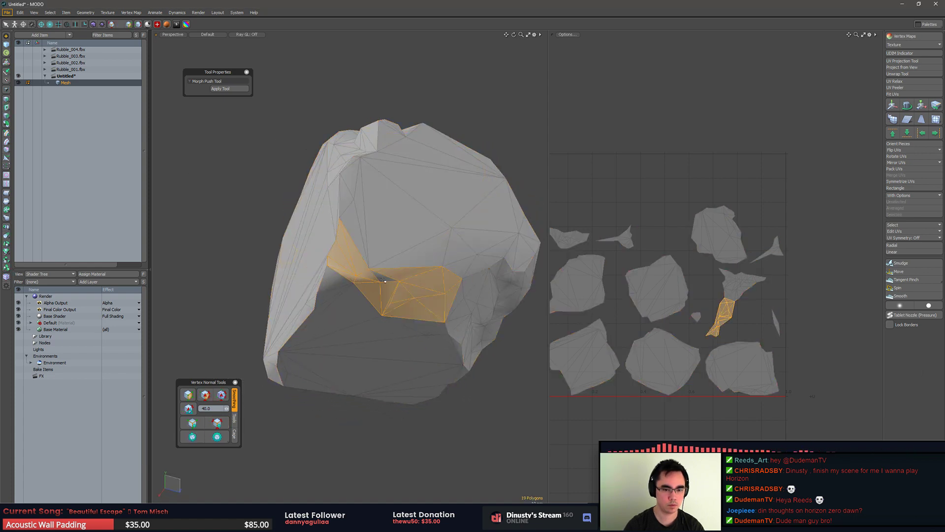
left_click(207, 399)
left_click_drag(542, 374, 327, 429, "alt")
Step: Select the updated hard edges and unwrap the rock along them with the recessed strip divided
left_click(327, 429)
left_click(215, 424)
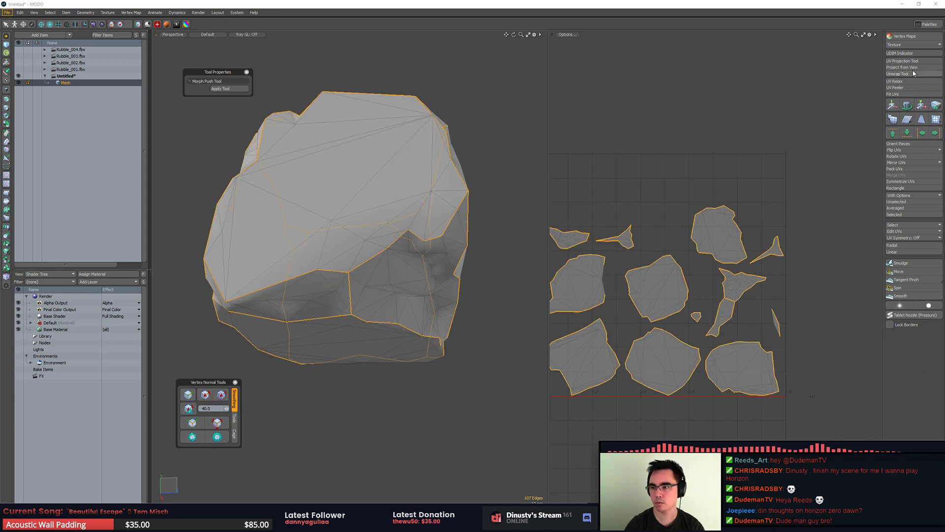
left_click(913, 73)
key("q")
Step: Harden the short edge across the neck of the small spiked UV island and soften the spike's border with the adjoining face
key("3")
scroll(598, 225, "up", 2)
left_click_drag(600, 220, 614, 214)
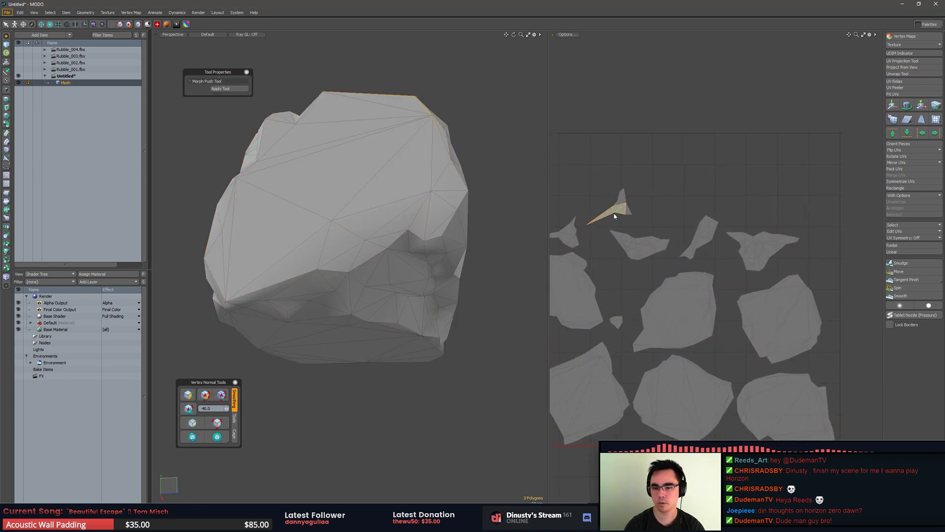
double_click(614, 214)
left_click_drag(512, 231, 327, 250, "alt")
key("shift+a")
key("shift+a")
key("2")
left_click(205, 395)
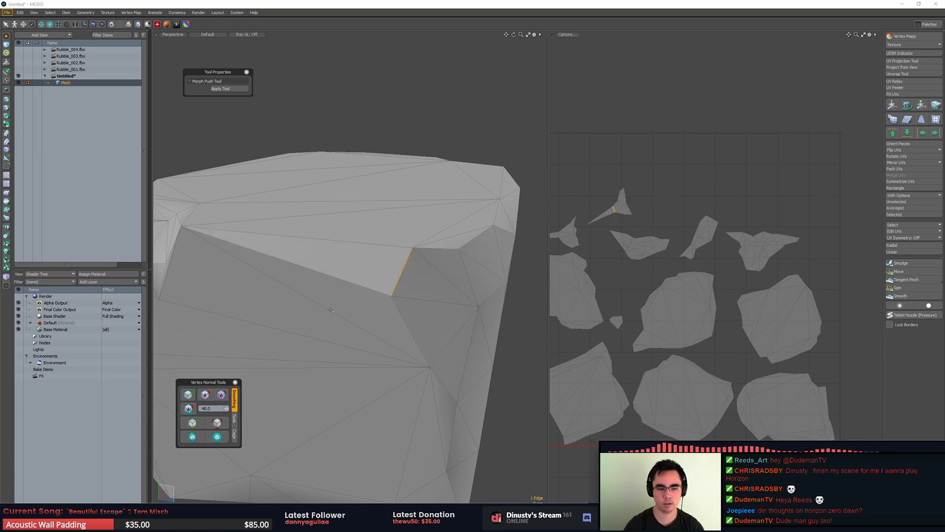
left_click(189, 395)
Step: Select the polygons forming the narrow end of the small elongated UV island and harden their border
scroll(414, 236, "down", 3)
mouse_move(419, 239)
left_mouse_down("alt")
mouse_move(485, 251)
mouse_move(531, 215)
left_mouse_up("alt")
left_click(532, 216)
left_click_drag(655, 266, 687, 228, "alt")
key("3")
double_click(735, 205)
left_click_drag(374, 265, 416, 273, "alt")
scroll(457, 226, "down", 3)
scroll(468, 256, "up", 3)
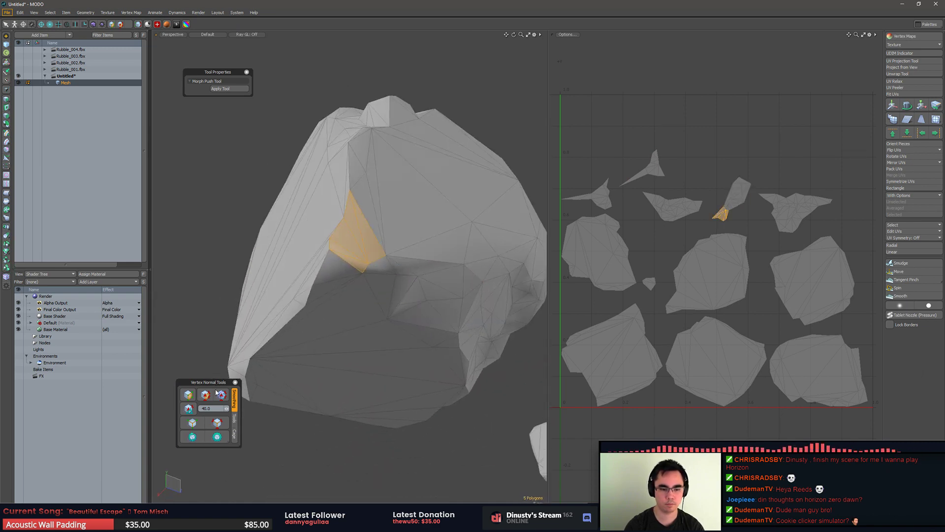
left_click(205, 394)
left_click(196, 289)
Step: Select the rock's hard edges and unwrap it along them with the elongated island's narrow end separated
left_click(217, 426)
left_click(217, 426)
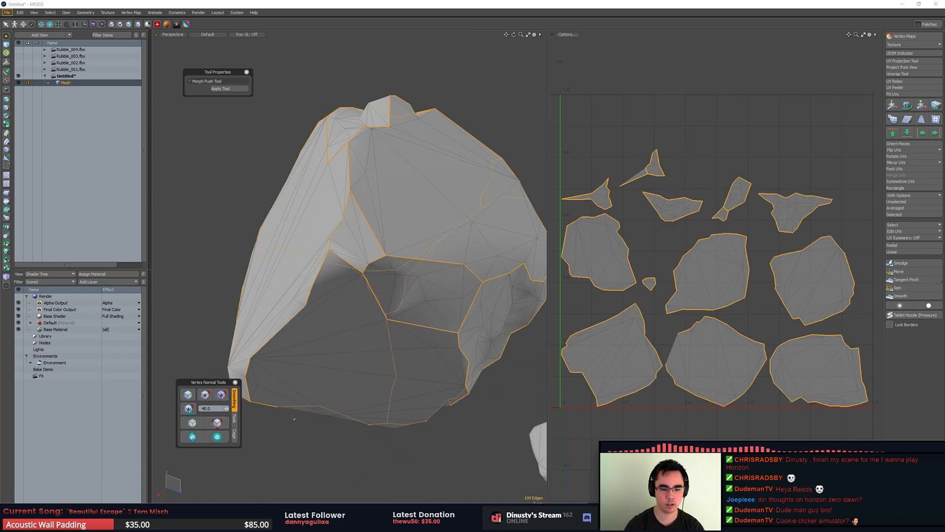
left_click(914, 74)
left_click(837, 109)
key("q")
left_click(753, 148)
scroll(756, 159, "down", 2)
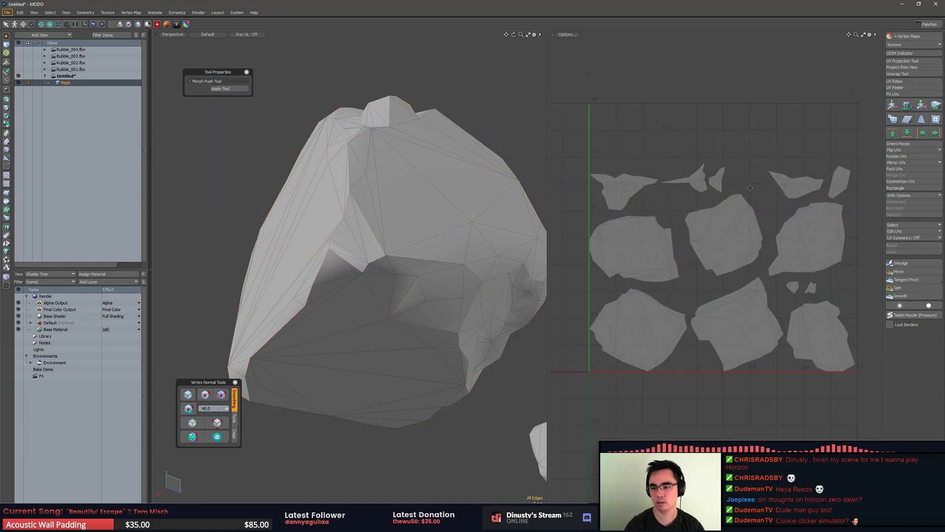
Step: Harden the short edge across the neck of the remaining thin-spiked UV island and soften the spike's border with the adjoining face
left_click_drag(757, 187, 733, 176, "alt")
left_click(654, 172)
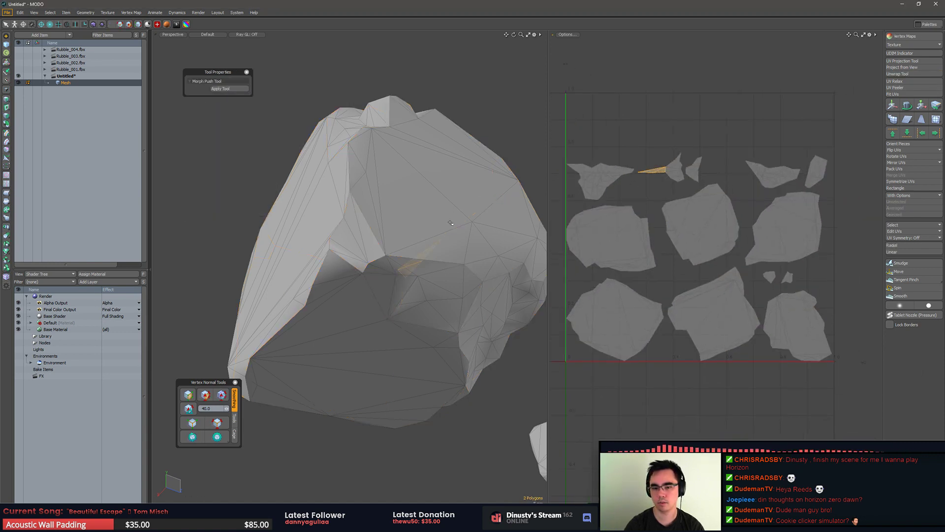
key("shift+a")
key("2")
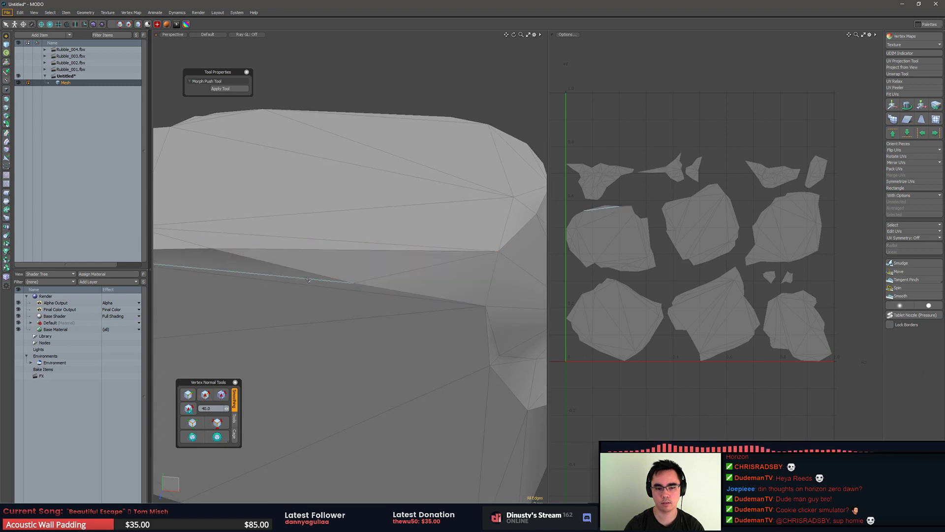
key("BackSpace")
left_click_drag(373, 278, 339, 278, "alt")
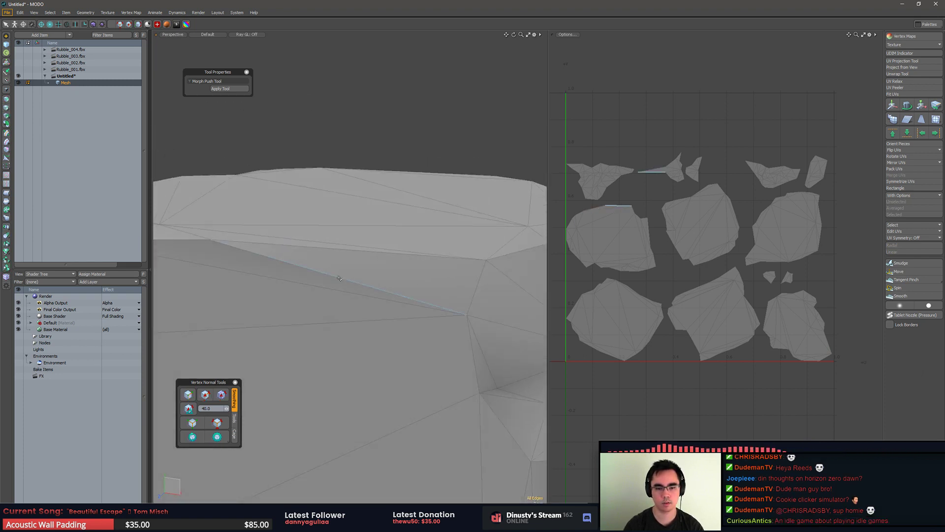
left_click(479, 275)
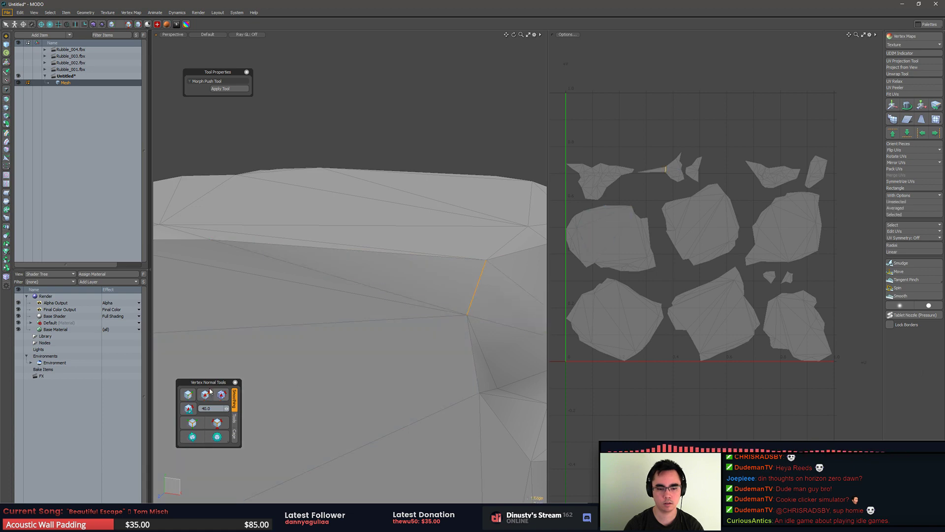
left_click(206, 393)
left_click(437, 144)
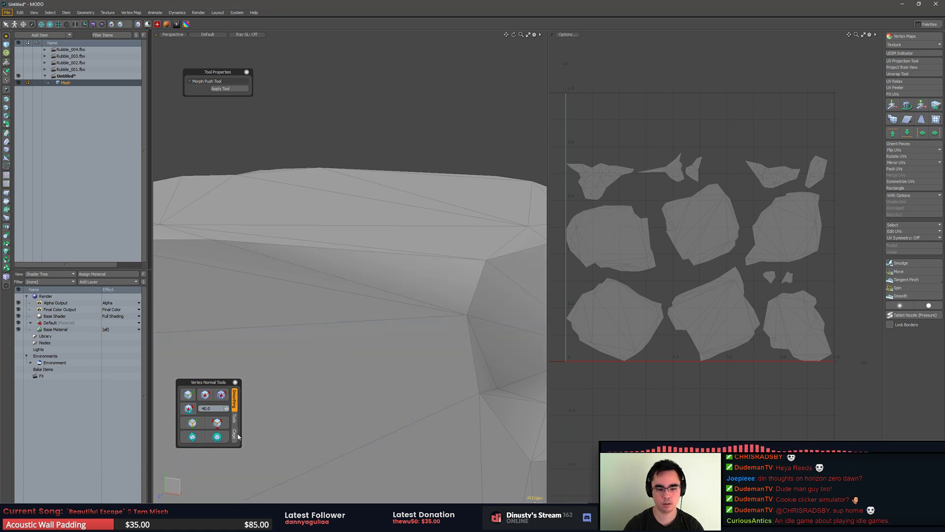
Step: Select the updated hard edges and unwrap the rock again with the thin spike joined to the adjoining large face
left_click(217, 422)
scroll(408, 344, "down", 5)
left_click_drag(423, 344, 409, 382, "alt")
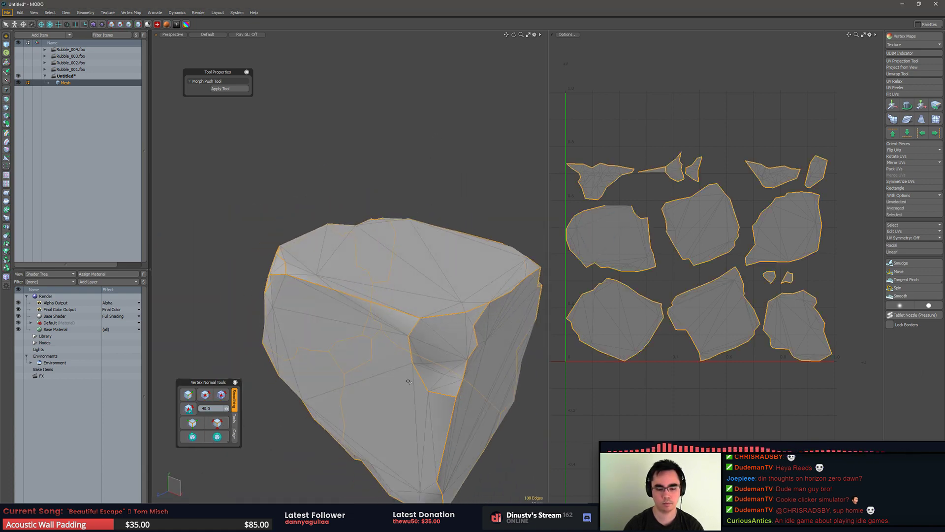
left_click(912, 77)
left_click(734, 127)
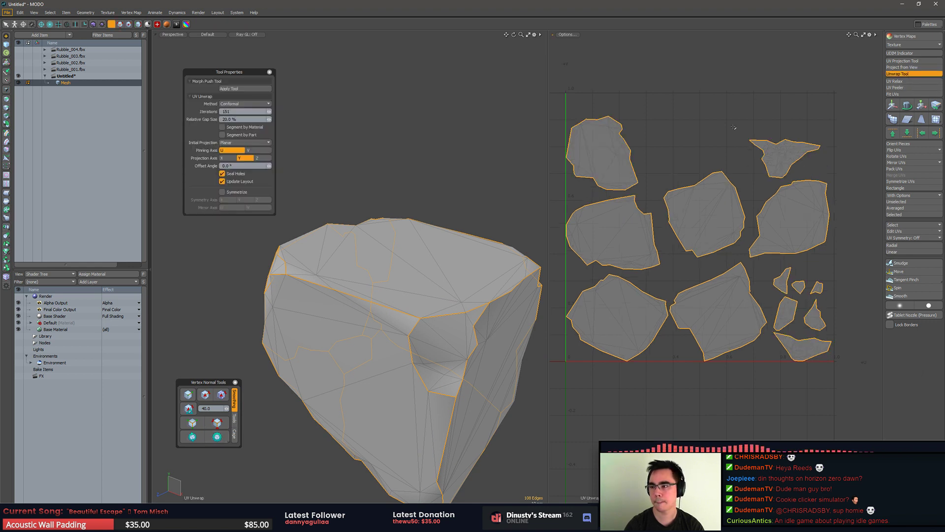
key("Escape")
key("Escape")
left_click_drag(614, 247, 657, 264, "alt")
scroll(589, 270, "down", 3)
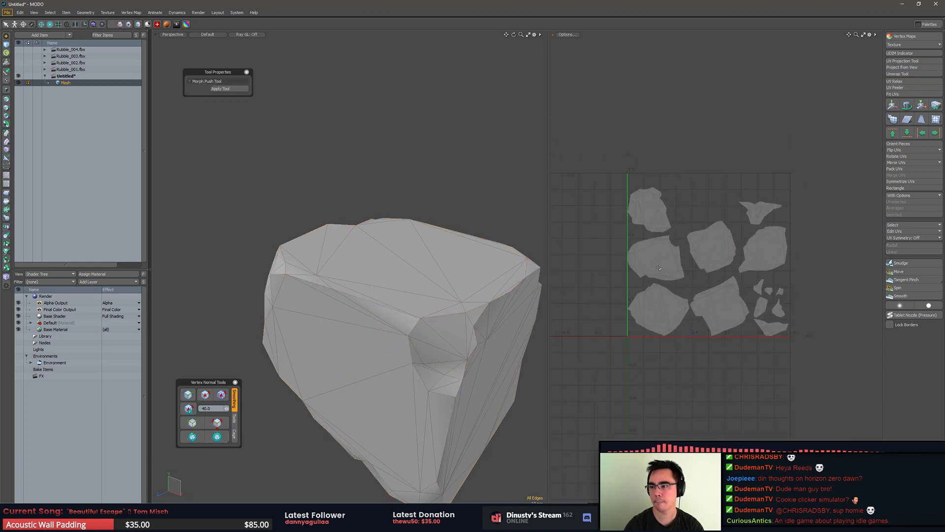
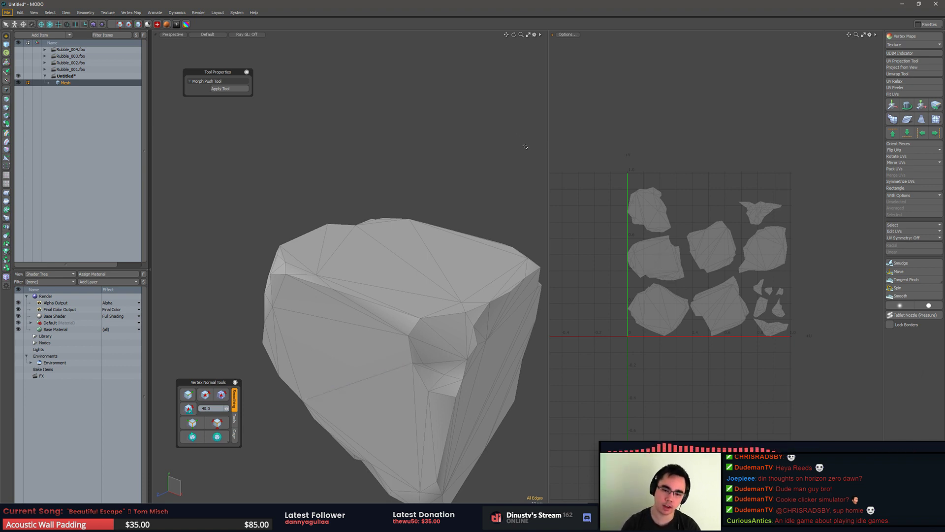
Step: Examine the group of rocks and select the just-unwrapped one to tell it from the remaining rocks
left_click_drag(350, 294, 463, 329, "alt")
scroll(323, 338, "up", 3)
scroll(313, 246, "down", 3)
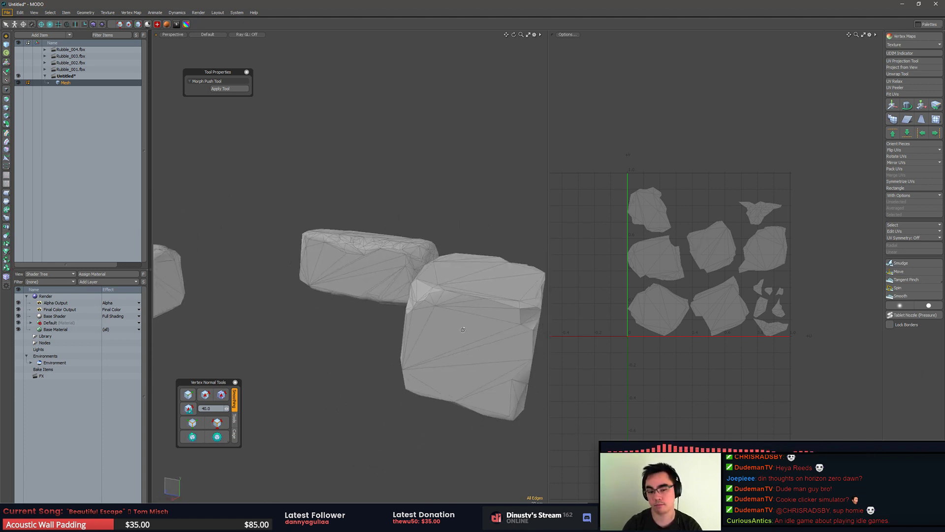
double_click(387, 252)
key("shift+a")
left_click_drag(448, 369, 381, 419, "alt")
left_click(460, 379)
left_click_drag(382, 419, 359, 360, "alt+shift")
double_click(453, 339)
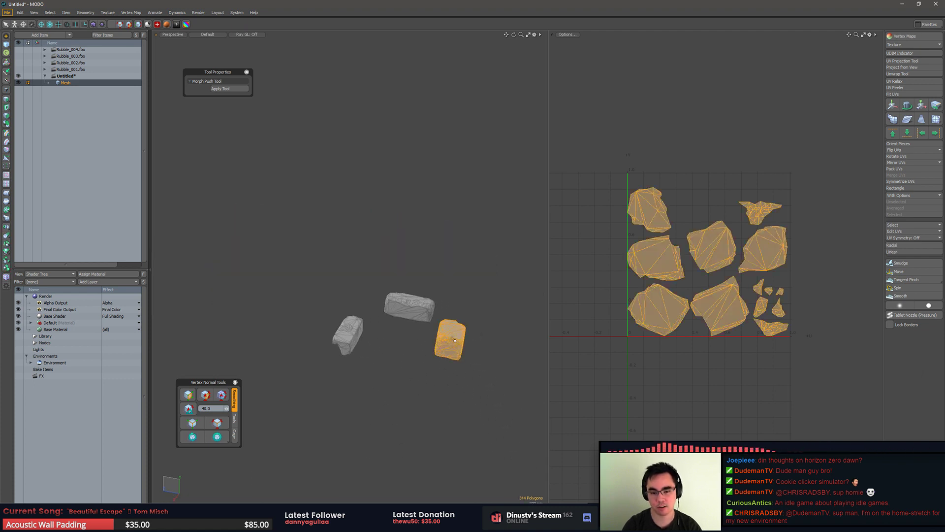
left_click(511, 334)
Step: Frame the elongated block-shaped rock and select the polygons of its broad front face
double_click(406, 313)
key("shift+a")
left_click_drag(406, 314, 289, 271, "alt")
left_click(515, 363)
scroll(421, 266, "up", 4)
left_click_drag(394, 296, 340, 286, "ctrl+alt")
scroll(324, 303, "down", 1)
left_click(319, 318)
key("shift+Up")
key("shift+Up")
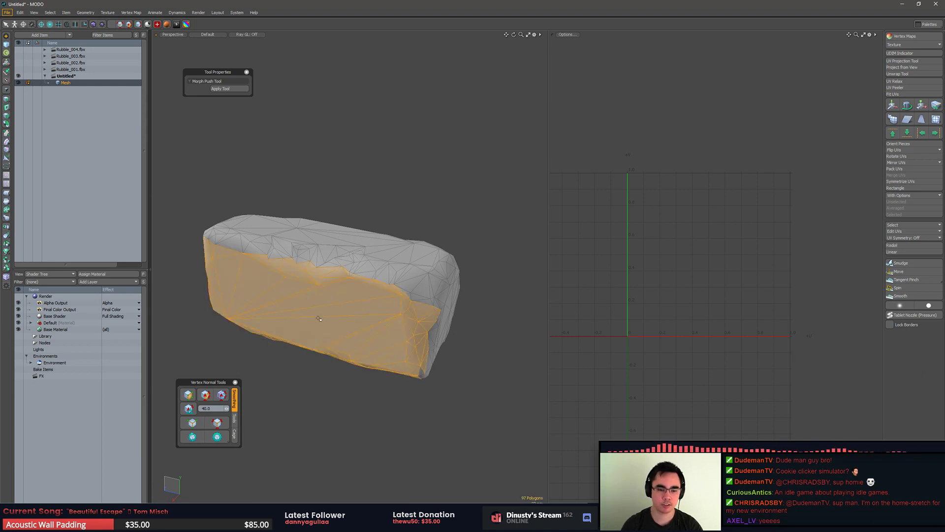
Step: Save the scene under the name Low in the Rubble folder inside Substance
key("ctrl+s")
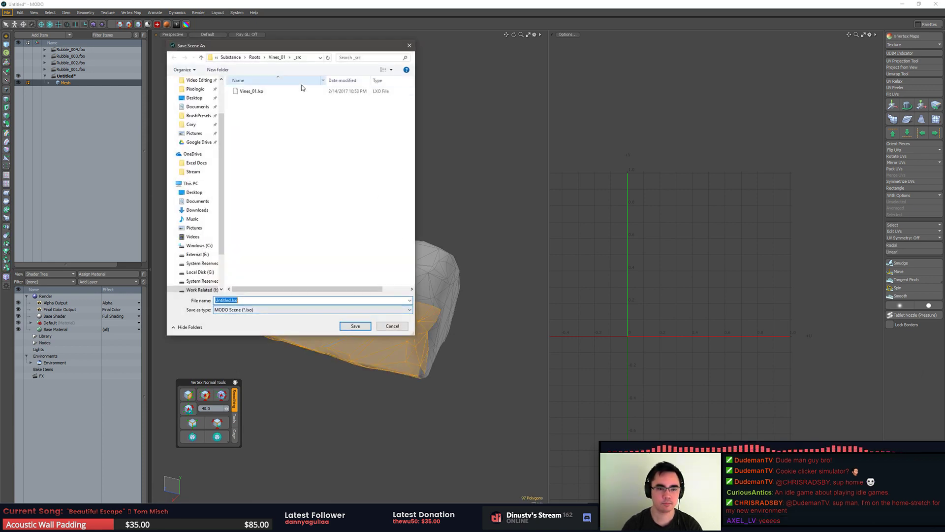
left_click(259, 60)
left_click(251, 100)
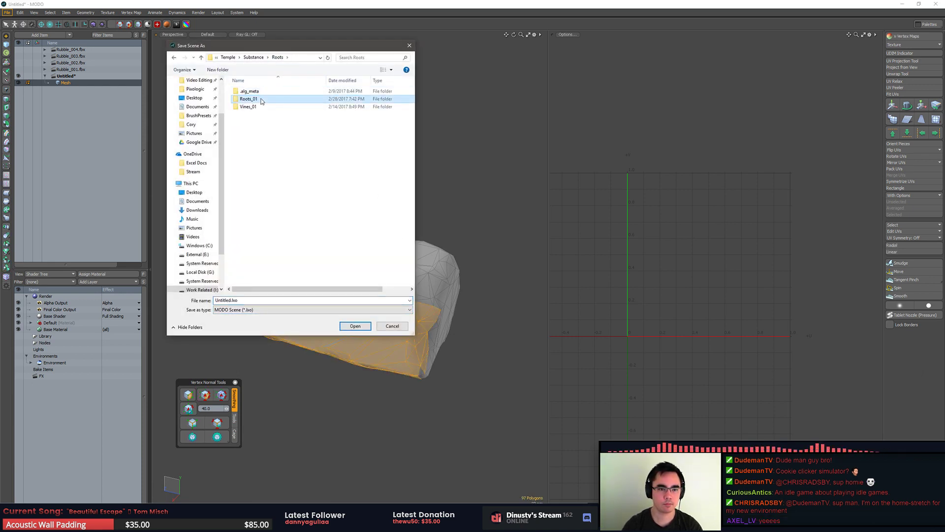
left_click(254, 58)
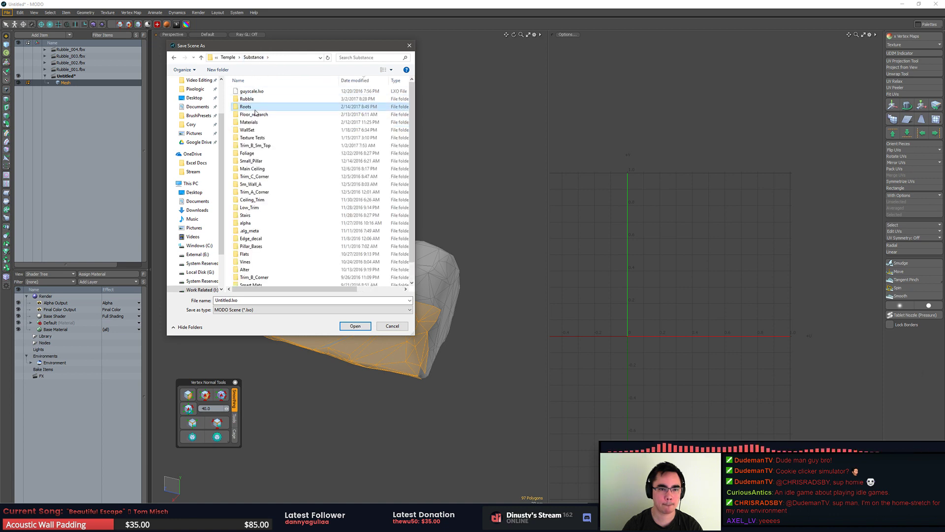
double_click(256, 104)
left_click(251, 300)
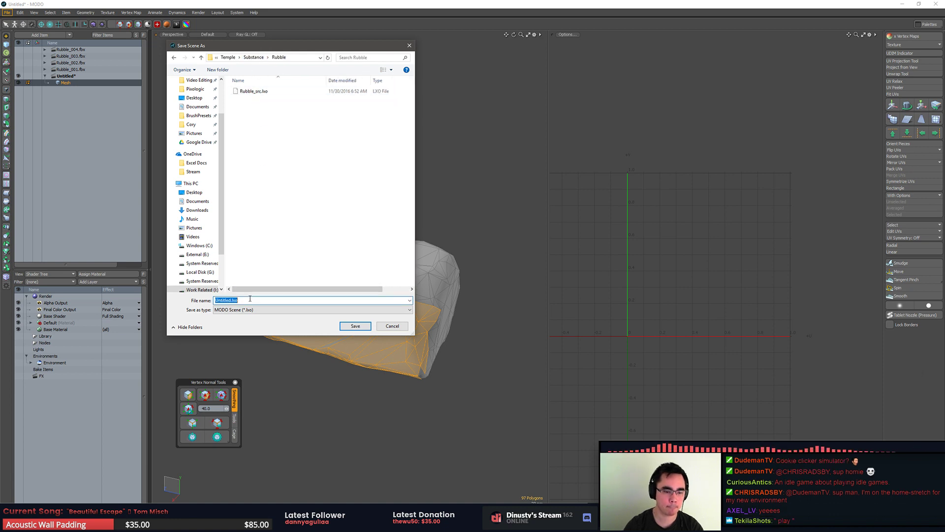
type("Low")
key("Return")
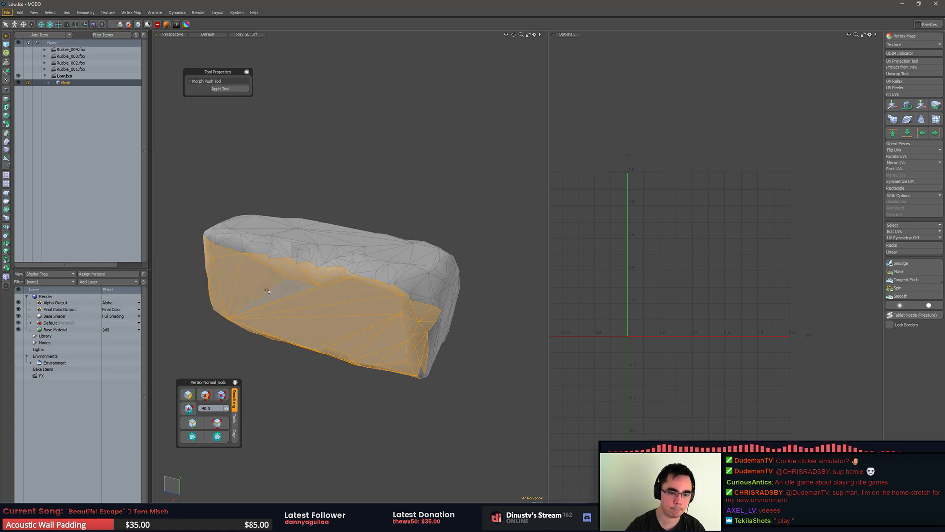
Step: Reselect the broad front face's polygons and refine the selection along its borders around the rock
left_click_drag(432, 251, 414, 256, "alt")
left_click(302, 308)
key("shift+Up")
key("shift+Up")
left_click_drag(340, 312, 405, 297, "alt")
scroll(373, 302, "up", 3)
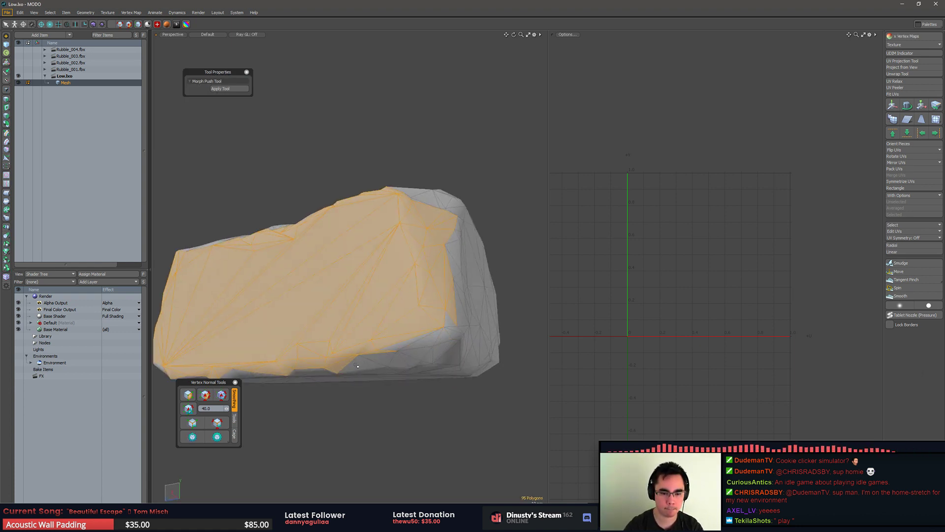
mouse_move(329, 372)
left_mouse_down("alt")
mouse_move(380, 375)
mouse_move(334, 382)
left_mouse_up("alt")
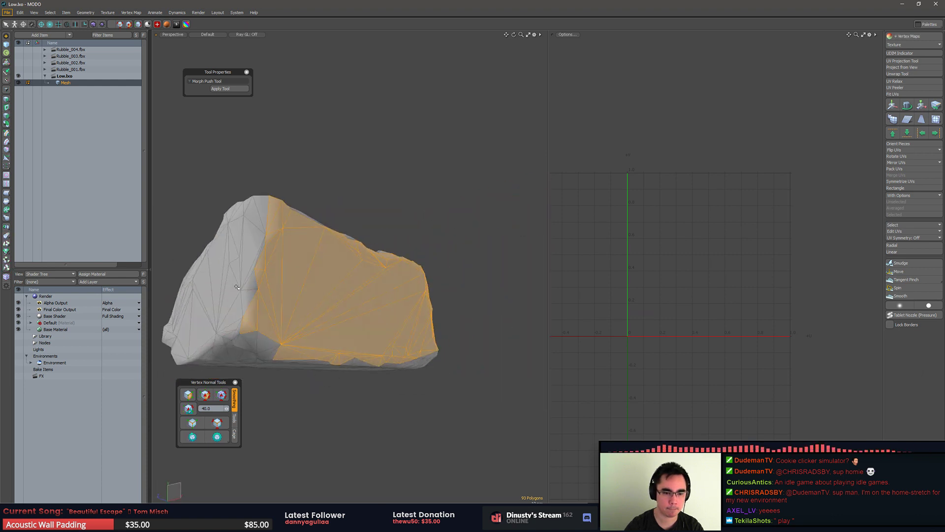
scroll(258, 259, "up", 3)
left_click_drag(257, 259, 397, 315, "alt")
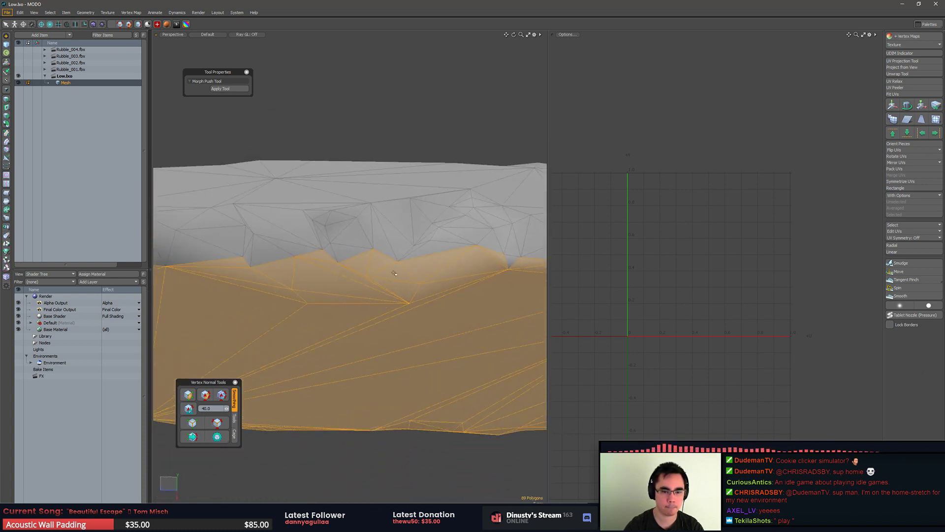
Step: Reroute the edge at the notch midway along the front face's upper border and add the polygon below it to the selection
key("2")
left_click(368, 264)
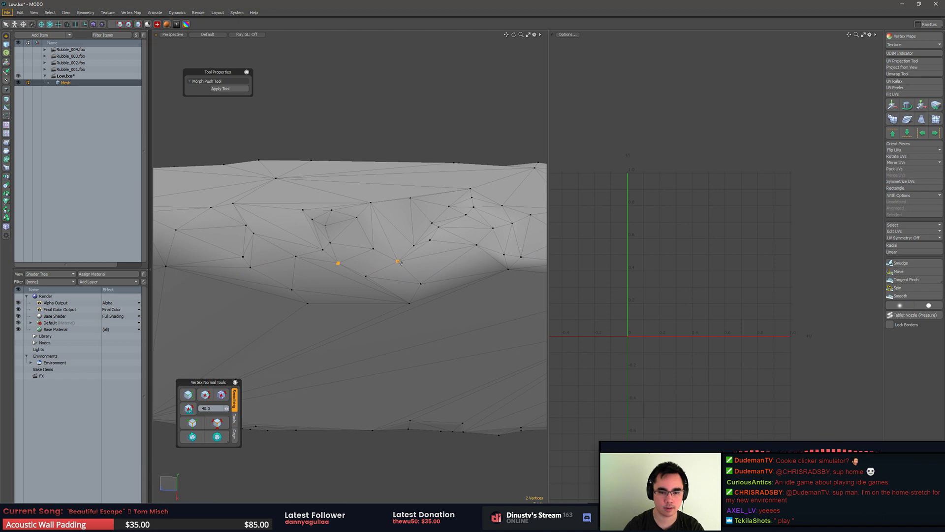
key("2")
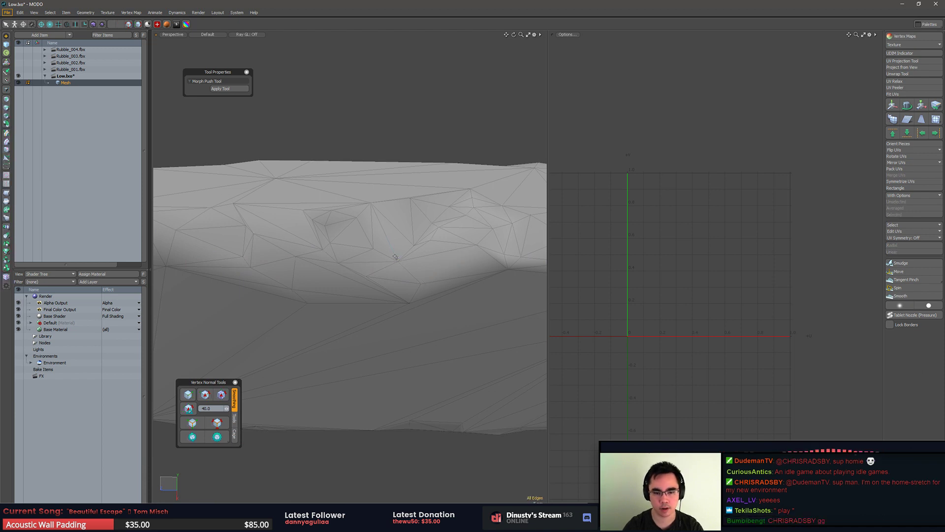
key("1")
key("3")
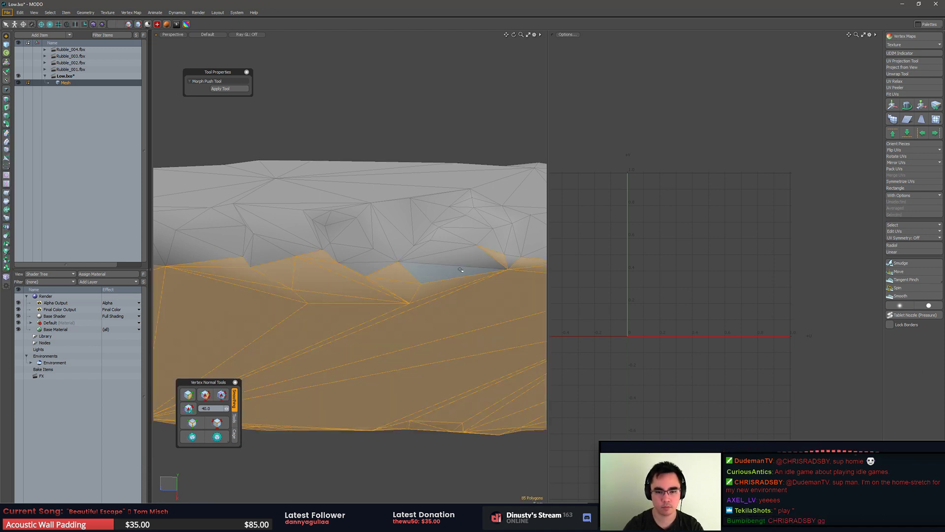
left_click(387, 273, "shift")
Step: Reroute the short edge at the next jag along the front face's upper border to straighten the border
left_click_drag(365, 262, 459, 265, "alt")
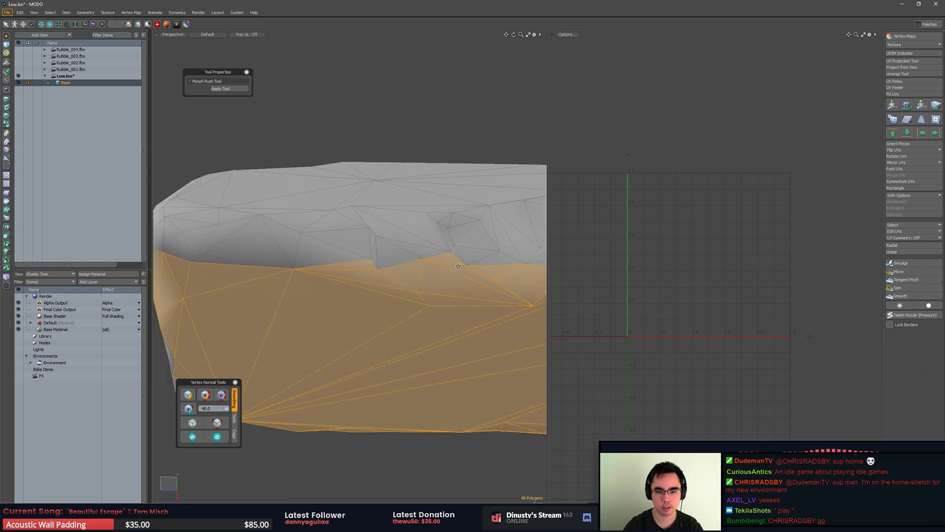
key("2")
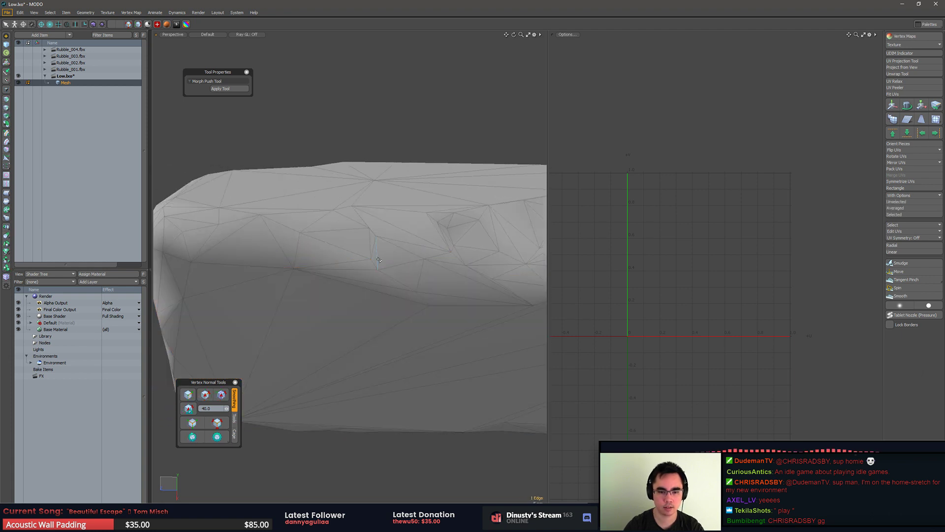
key("1")
key("3")
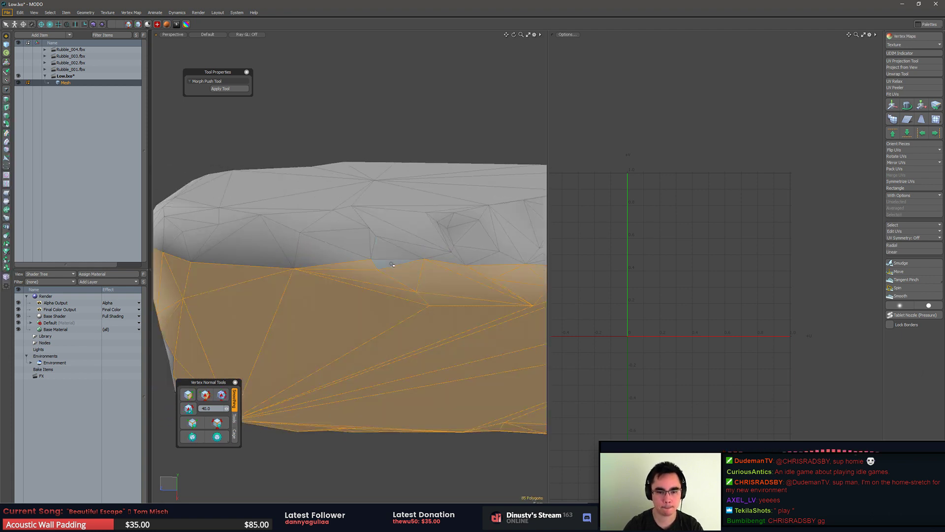
Step: Add the small polygon below the rerouted edge to the front face selection and harden the face's border
left_click_drag(394, 264, 363, 276, "alt")
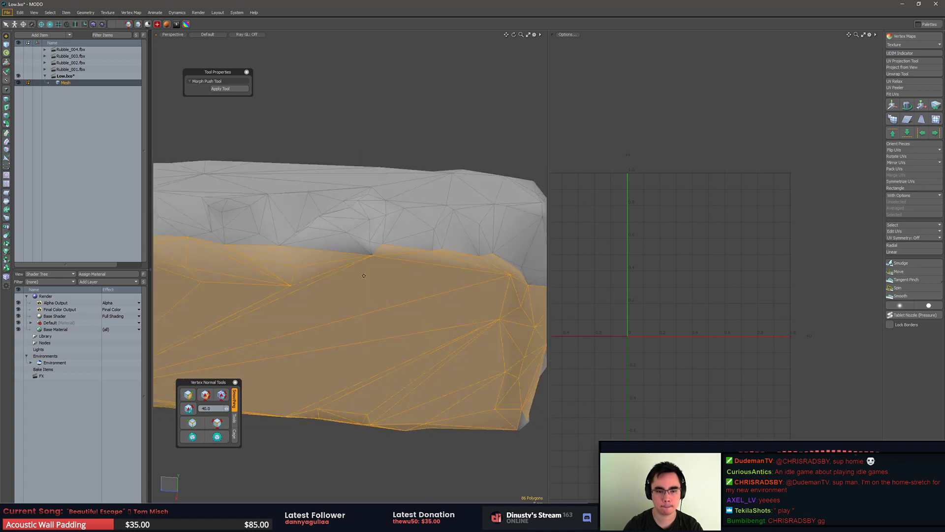
left_click_drag(359, 141, 473, 200, "alt")
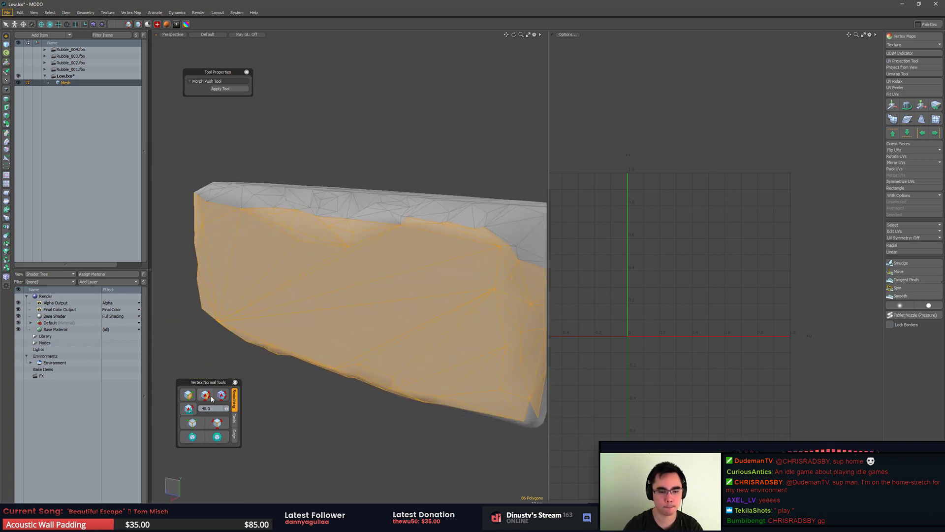
left_click_drag(212, 399, 344, 244, "alt")
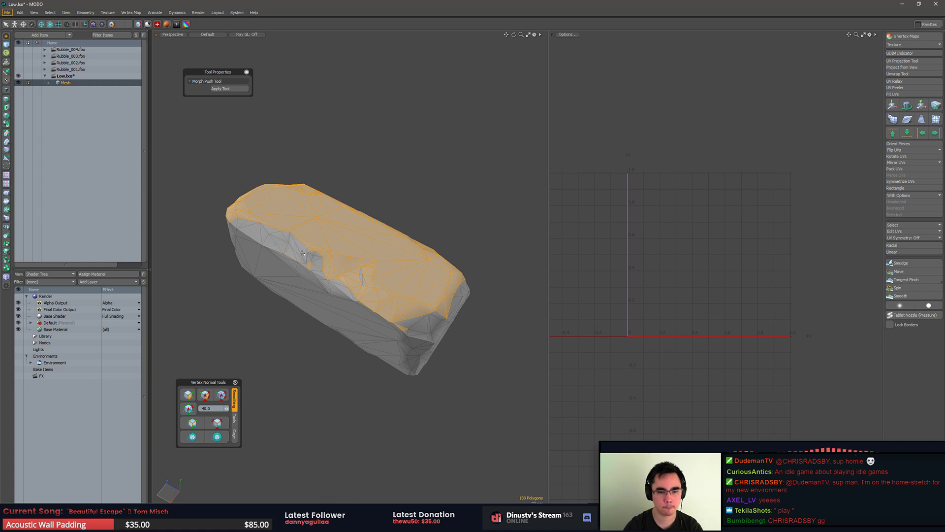
Step: Refine the polygon selection covering the rock's upper face along its jagged borders and harden its border
scroll(344, 299, "up", 4)
mouse_move(344, 299)
left_mouse_down("alt")
mouse_move(407, 261)
mouse_move(317, 332)
mouse_move(353, 337)
mouse_move(345, 311)
mouse_move(303, 315)
mouse_move(350, 268)
mouse_move(308, 263)
mouse_move(399, 341)
mouse_move(362, 349)
mouse_move(364, 327)
mouse_move(352, 307)
left_mouse_up("alt")
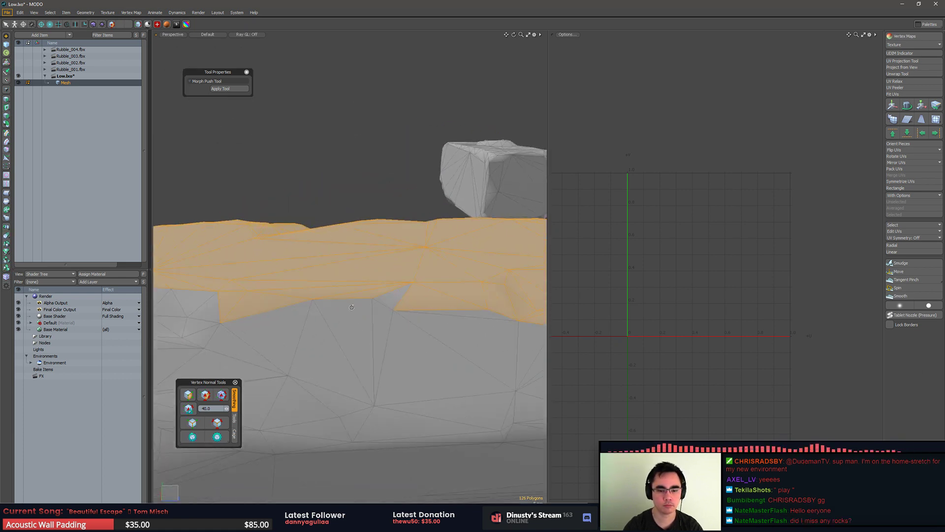
left_click_drag(416, 313, 345, 333, "alt")
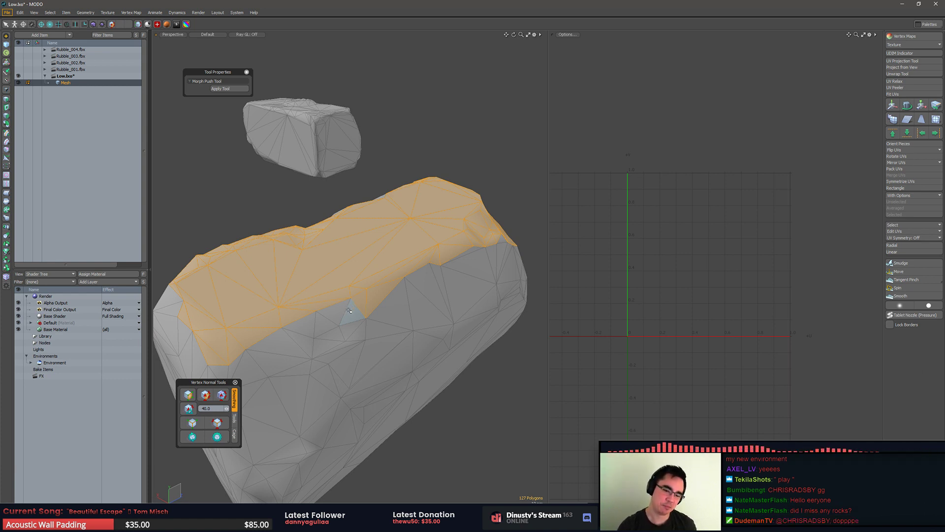
left_click_drag(344, 321, 251, 306, "alt")
left_click_drag(453, 310, 261, 364, "alt+shift")
left_click(205, 395)
left_click_drag(409, 418, 276, 315, "alt")
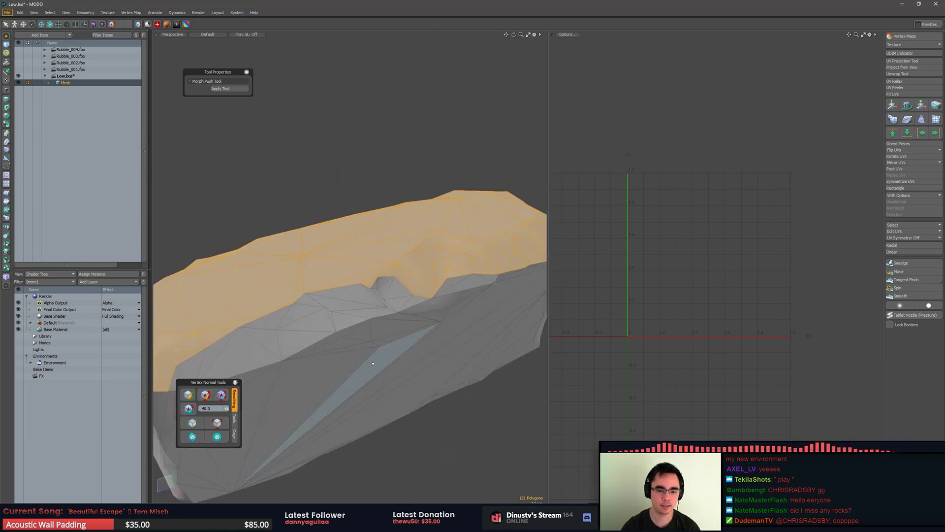
Step: Select the rock's hard edges and check the borders around its upper and front faces
left_click_drag(391, 427, 433, 389, "alt+shift")
left_click(433, 388)
left_click(216, 422)
scroll(332, 392, "down", 2)
left_click_drag(332, 392, 291, 365, "alt")
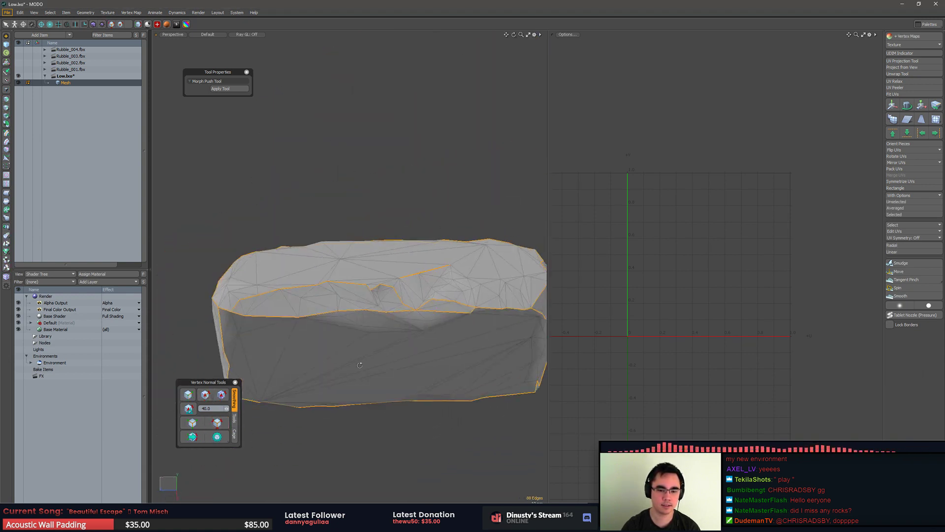
Step: Reroute the edge above the notch on the rock's upper face by reconnecting the two vertices across the long triangle
scroll(394, 288, "up", 3)
left_click_drag(394, 288, 400, 320, "alt")
left_click(404, 274)
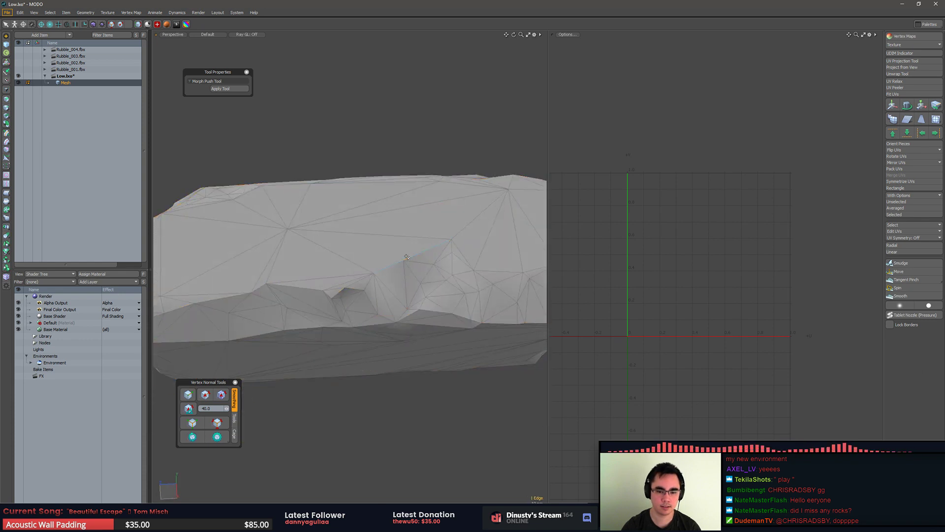
key("Delete")
key("3")
left_click(395, 261)
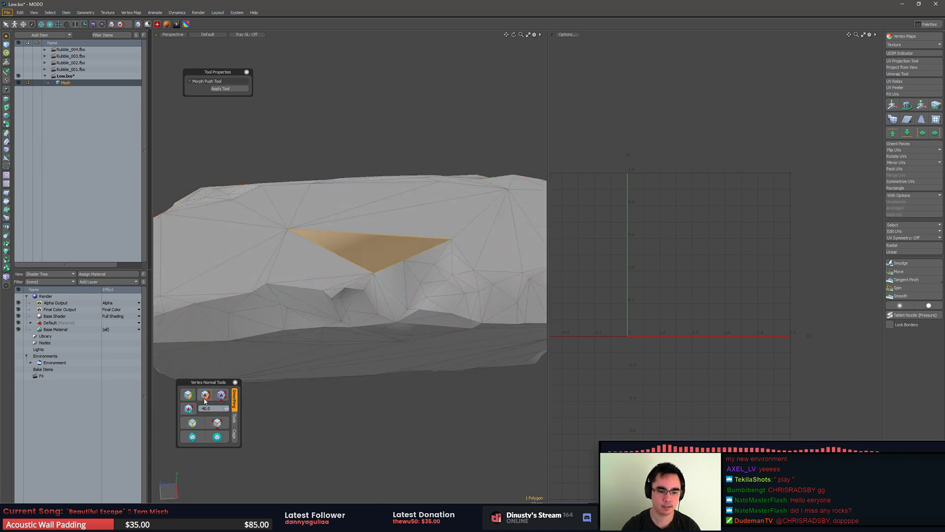
left_click(434, 427)
left_click_drag(458, 411, 344, 276, "alt")
key("1")
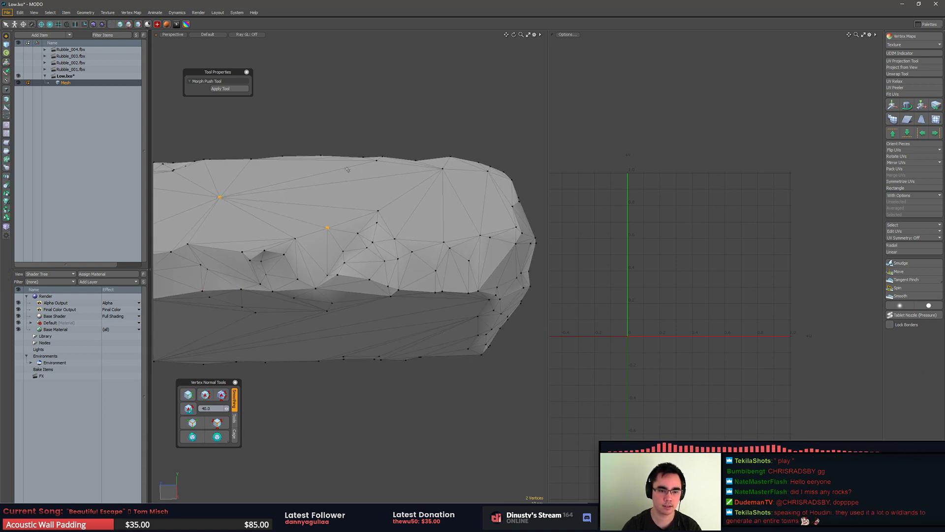
left_click_drag(348, 169, 357, 276, "alt")
key("3")
Step: Soften the two edges forming the small spike at the face's lower corner and harden the short edge beneath it
left_click(217, 424)
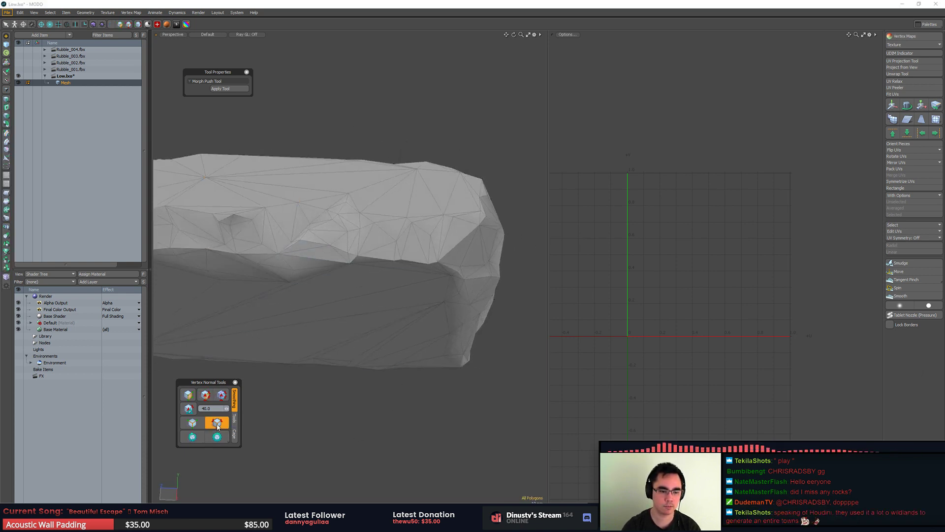
mouse_move(374, 374)
left_mouse_down("alt")
mouse_move(384, 340)
mouse_move(414, 371)
mouse_move(417, 345)
mouse_move(268, 318)
mouse_move(384, 320)
left_mouse_up("alt")
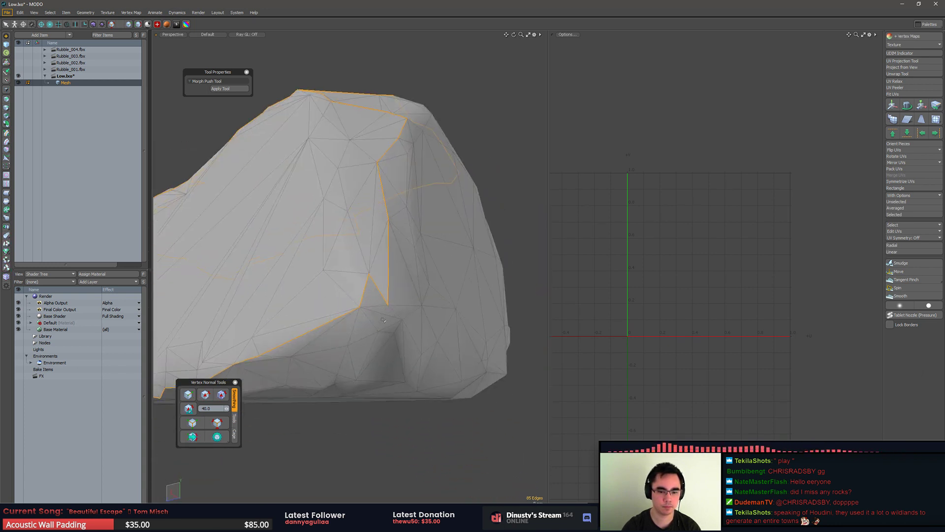
left_click(377, 286)
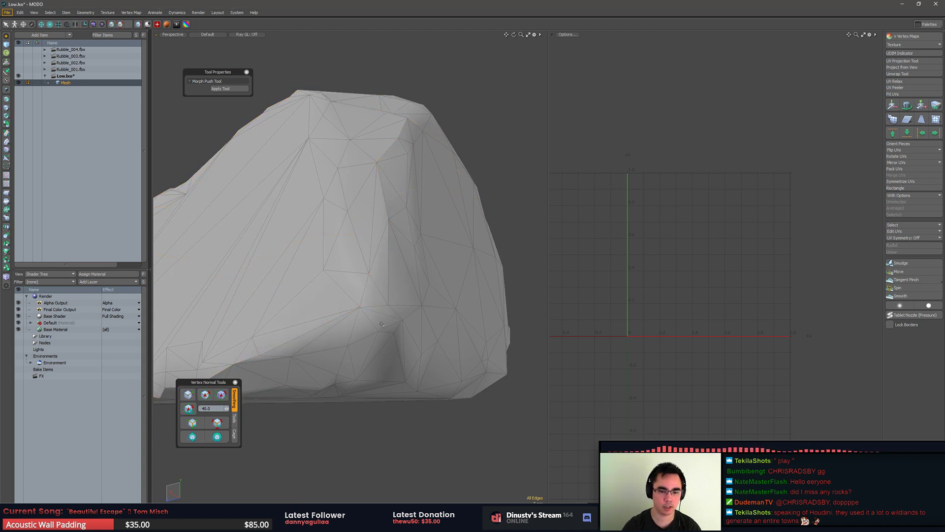
key("ctrl+z")
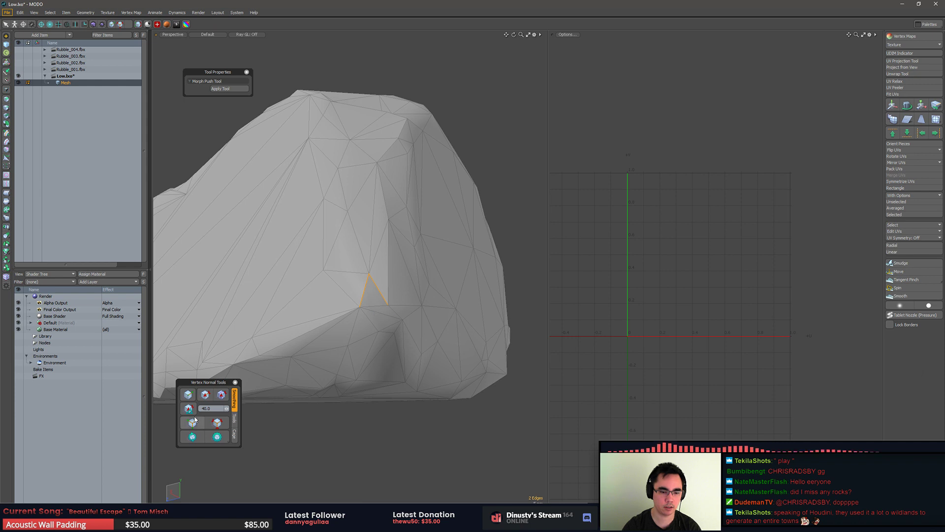
left_click(188, 394)
left_click(374, 308)
left_click(221, 395)
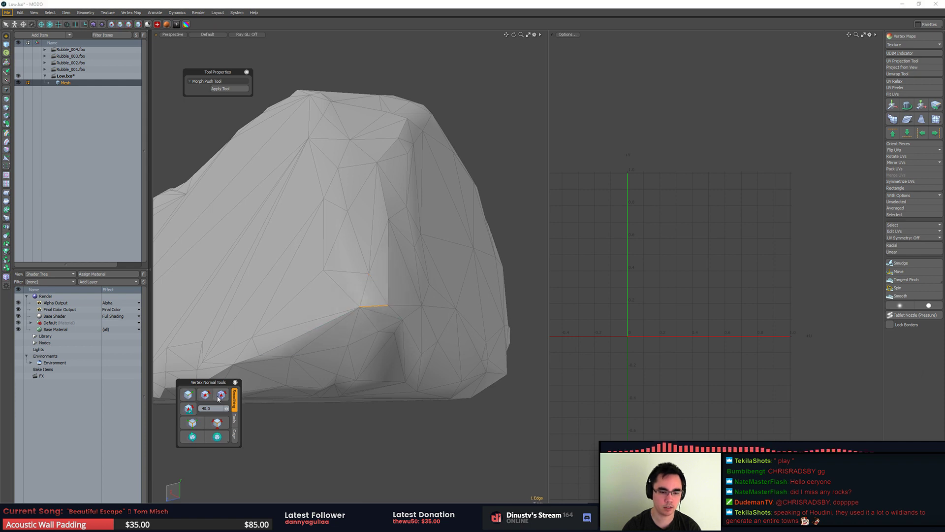
left_click(281, 418)
Step: Select the polygons of the rock's end face, trim the stray ones at its lower corners, and harden the border
mouse_move(365, 345)
left_mouse_down("alt")
mouse_move(339, 383)
mouse_move(368, 359)
left_mouse_up("alt")
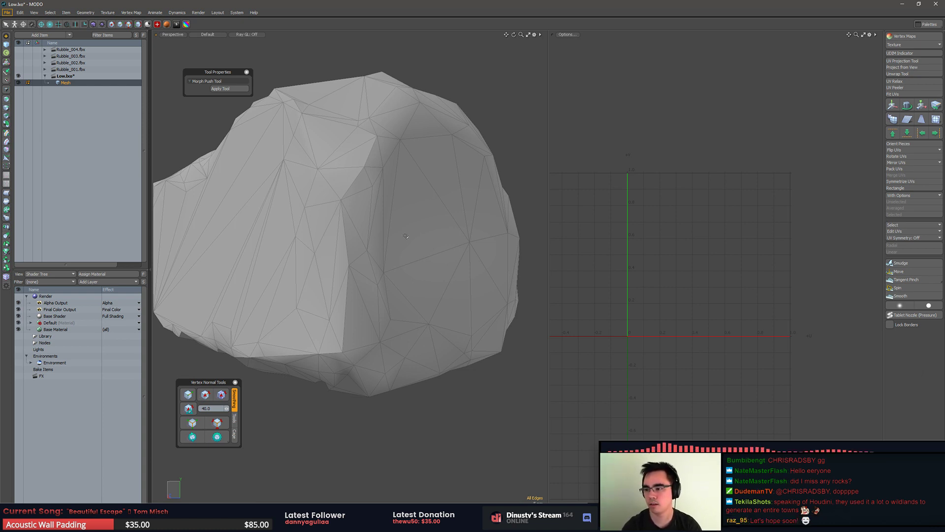
left_click_drag(404, 240, 460, 335, "alt")
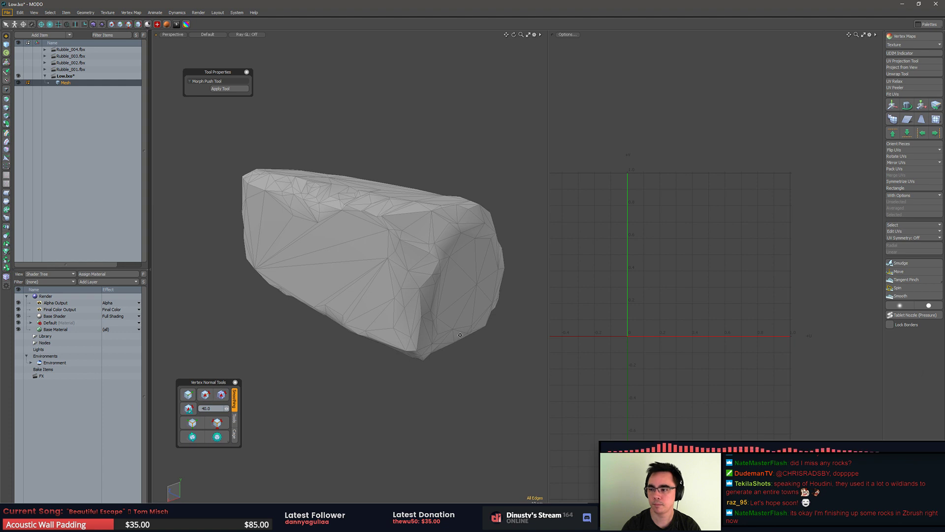
left_click_drag(460, 335, 391, 291, "alt")
double_click(477, 310)
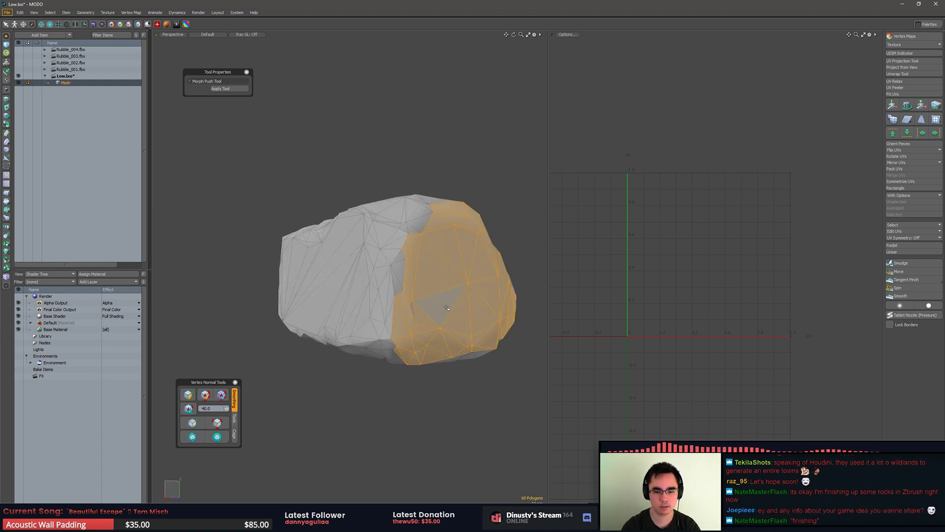
left_click_drag(452, 304, 402, 249, "alt")
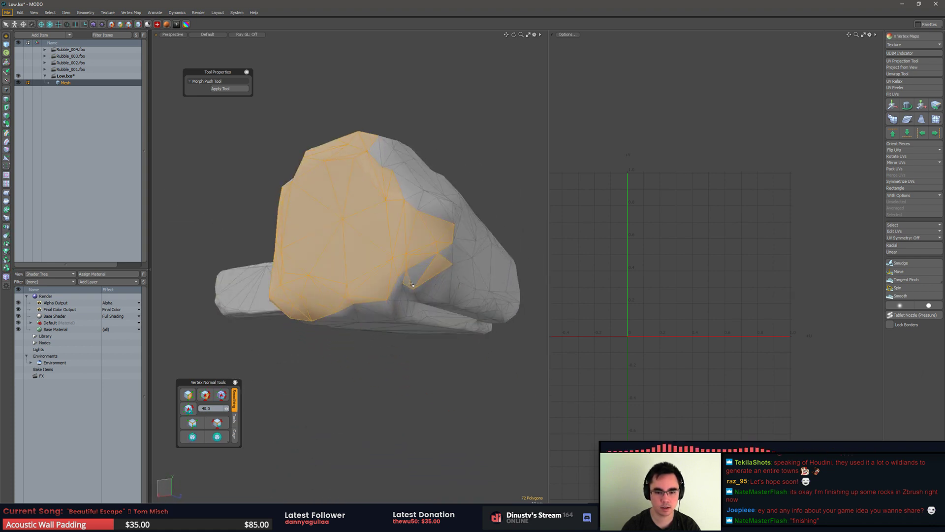
mouse_move(411, 284)
left_mouse_down("ctrl")
mouse_move(433, 271)
mouse_move(404, 222)
mouse_move(382, 242)
mouse_move(334, 331)
left_mouse_up("ctrl")
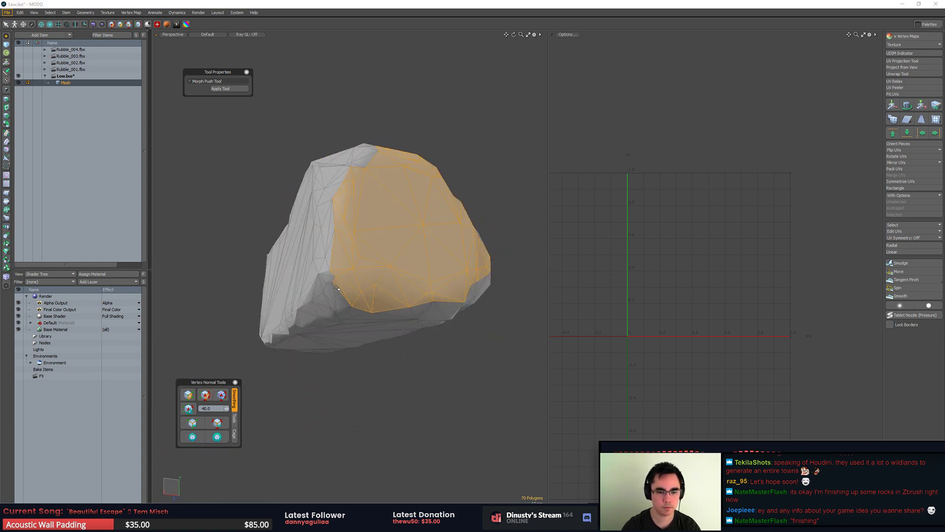
left_click(337, 303, "ctrl")
left_click(206, 397)
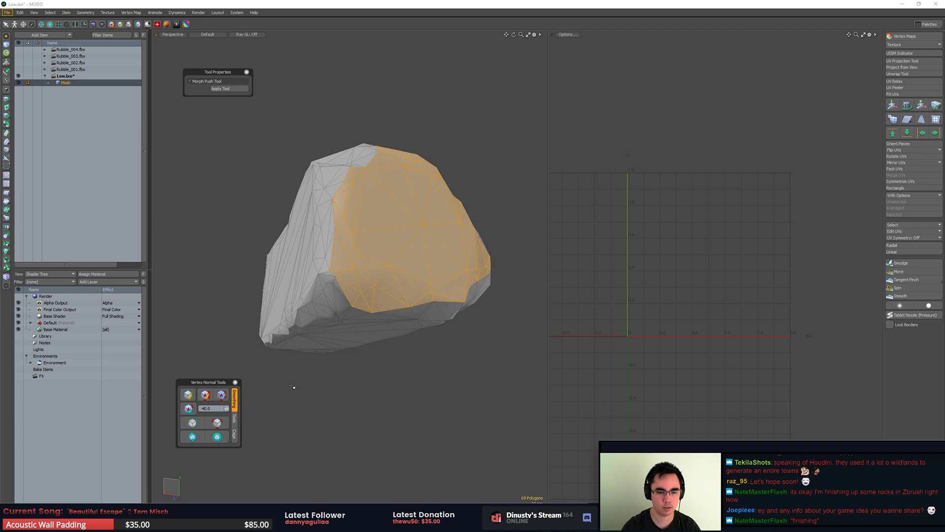
Step: Grow and trim a polygon selection over the rock's long back face, and select the hard edges to check its borders
mouse_move(291, 384)
left_mouse_down("alt")
mouse_move(387, 389)
mouse_move(433, 428)
mouse_move(323, 439)
mouse_move(318, 384)
mouse_move(295, 367)
mouse_move(312, 353)
left_mouse_up("alt")
key("3")
left_click_drag(295, 305, 516, 280)
mouse_move(516, 280)
left_mouse_down("alt")
mouse_move(469, 285)
mouse_move(373, 263)
mouse_move(357, 290)
left_mouse_up("alt")
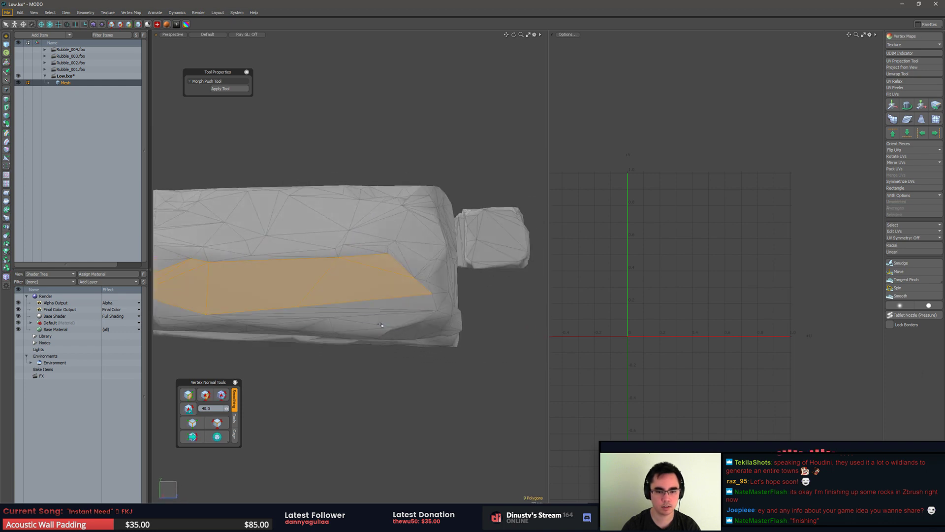
left_click(356, 296)
key("shift+Up")
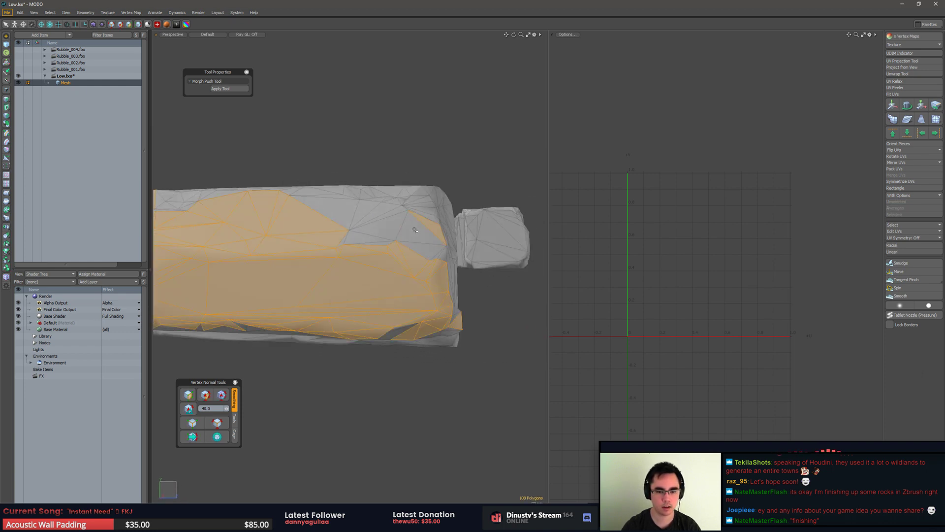
left_click_drag(248, 210, 402, 236, "alt")
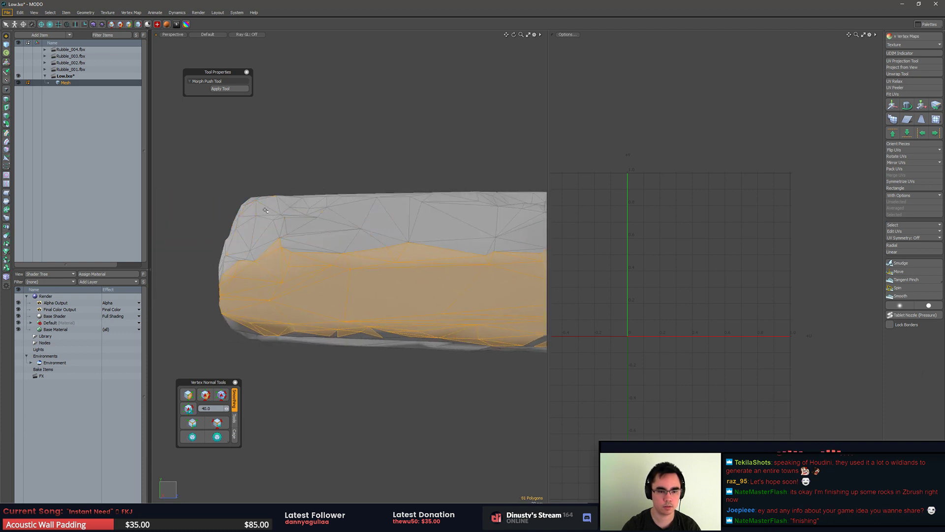
left_click_drag(266, 210, 315, 218, "alt")
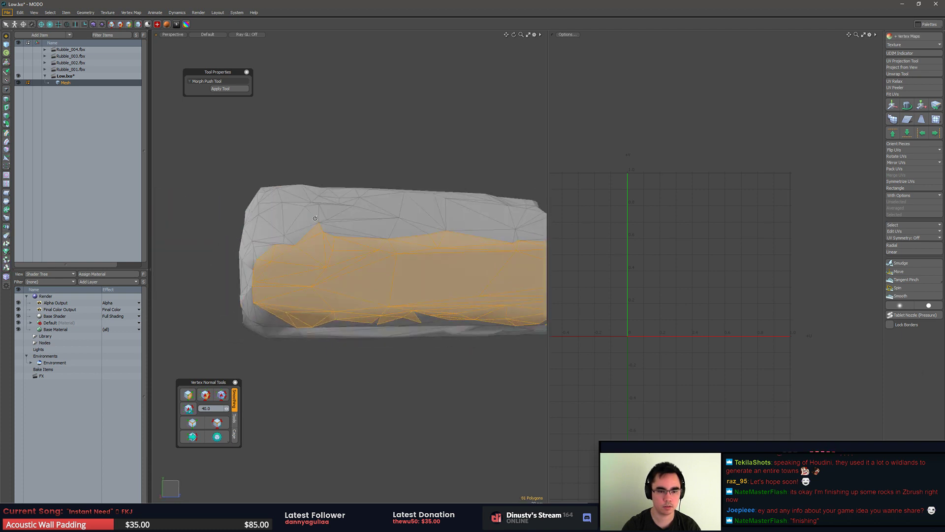
left_click(223, 422)
left_click_drag(419, 370, 386, 371, "alt+shift")
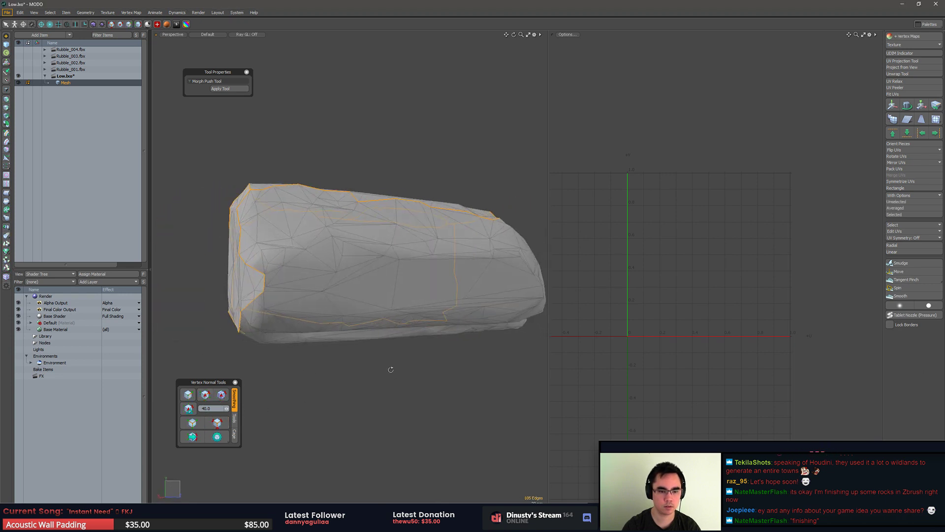
Step: Select the long back face's polygons again, following its jagged lower border to the rock's end
key("3")
left_click_drag(262, 266, 390, 282, "alt")
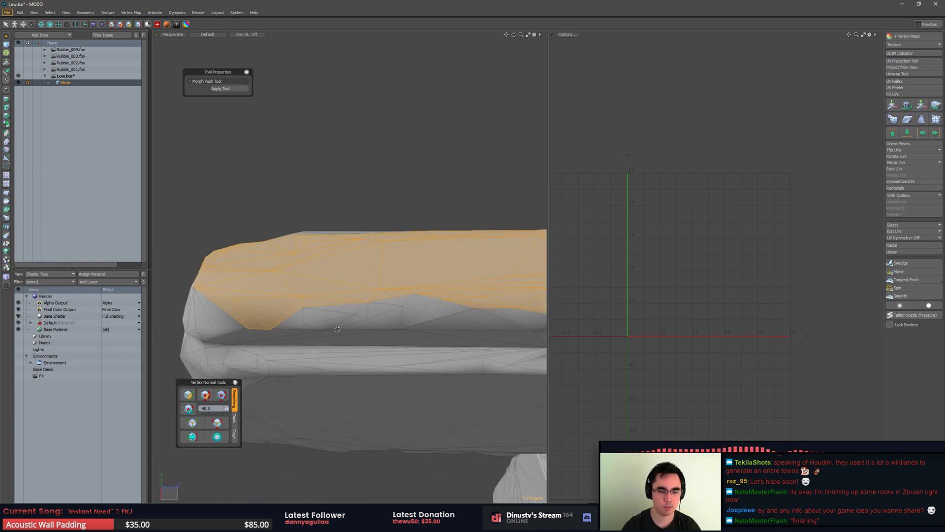
left_click_drag(400, 342, 340, 322, "alt")
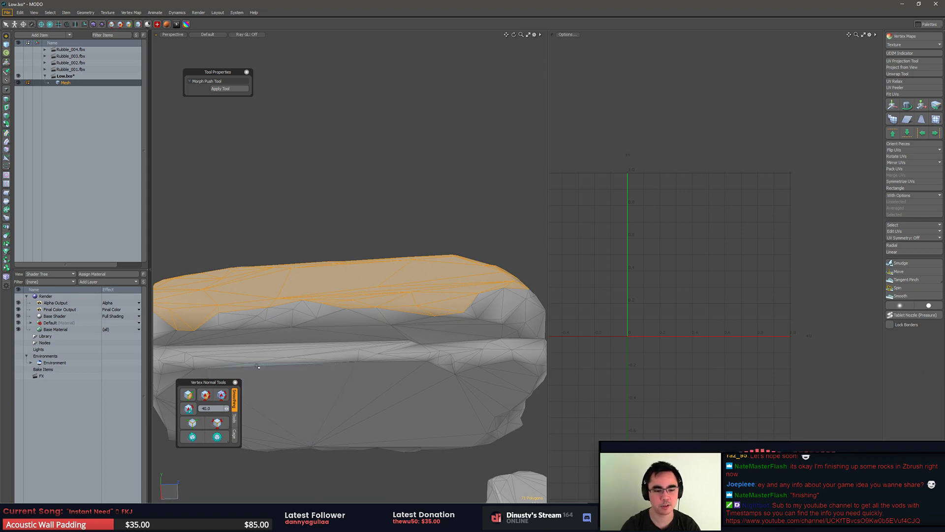
Step: Select the narrow strip of polygons running along the recess beneath the long back face
left_click(316, 339)
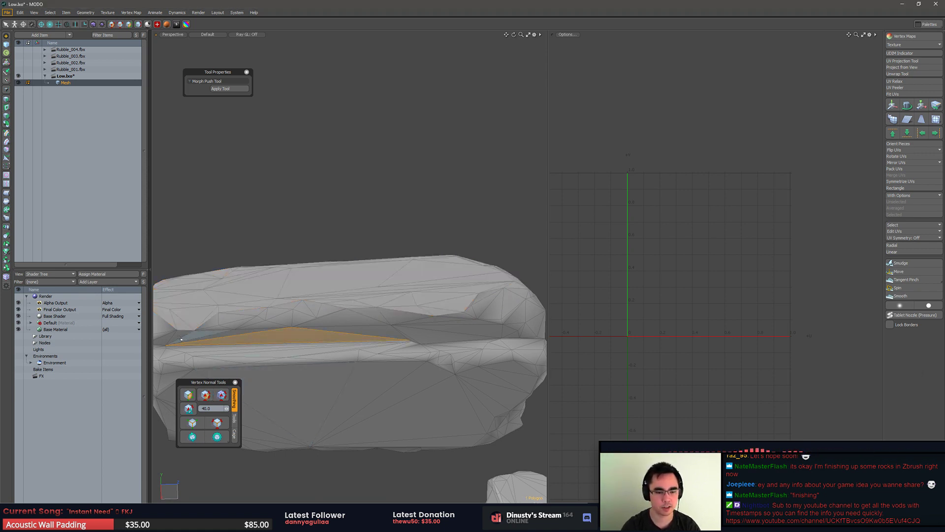
mouse_move(181, 339)
left_mouse_down()
mouse_move(389, 320)
mouse_move(443, 328)
mouse_move(409, 334)
left_mouse_up()
left_click_drag(478, 333, 374, 326, "alt")
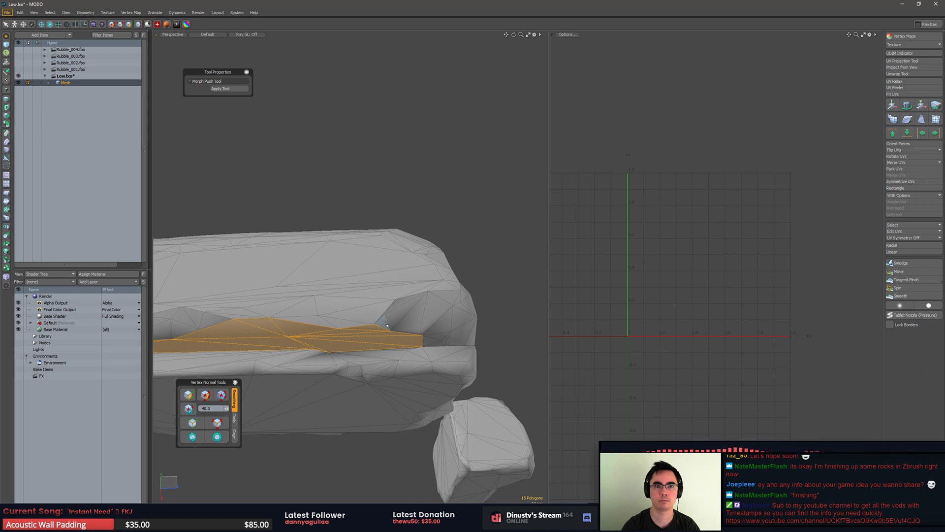
left_click_drag(378, 346, 327, 292, "alt")
left_click_drag(307, 254, 310, 299, "shift")
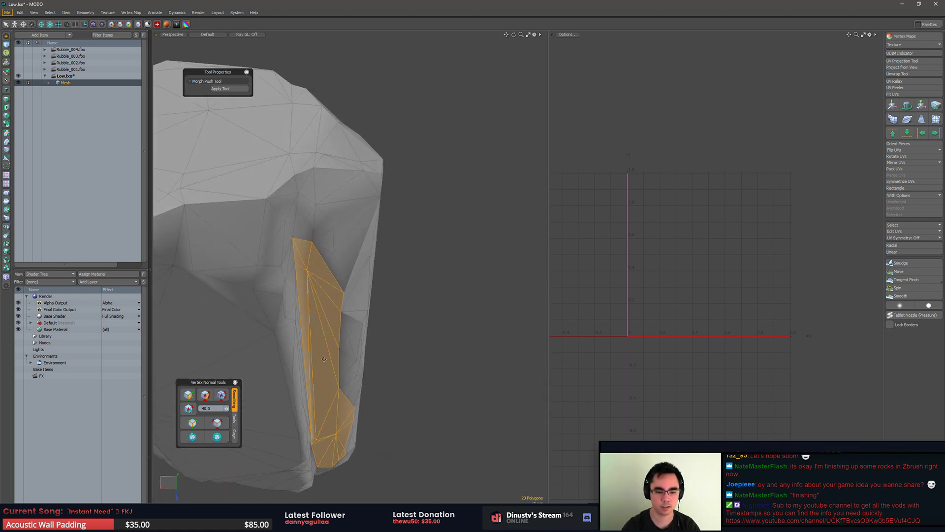
Step: Select the concave polygon patch at the end of the recess and harden its border
mouse_move(324, 359)
left_mouse_down("alt")
mouse_move(288, 300)
mouse_move(290, 312)
mouse_move(303, 261)
mouse_move(283, 226)
mouse_move(335, 208)
mouse_move(350, 276)
left_mouse_up("alt")
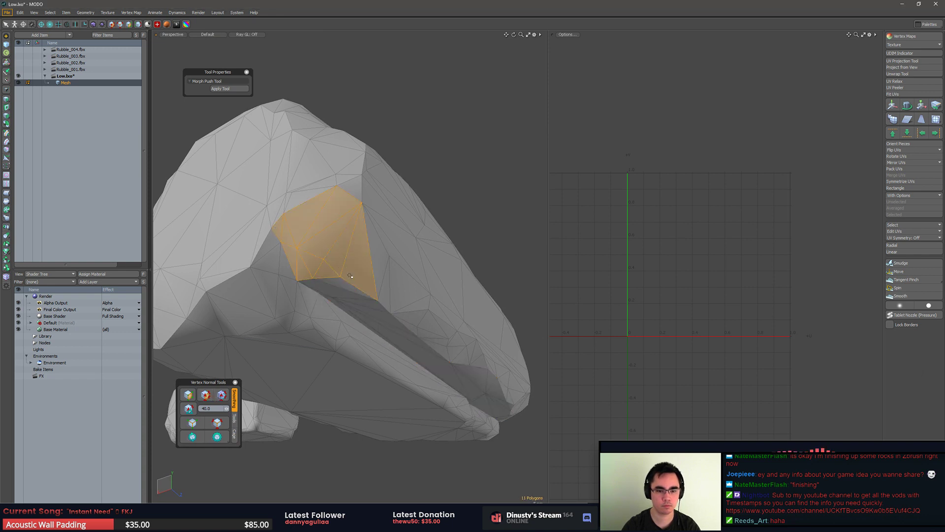
left_click(205, 395)
left_click(452, 171)
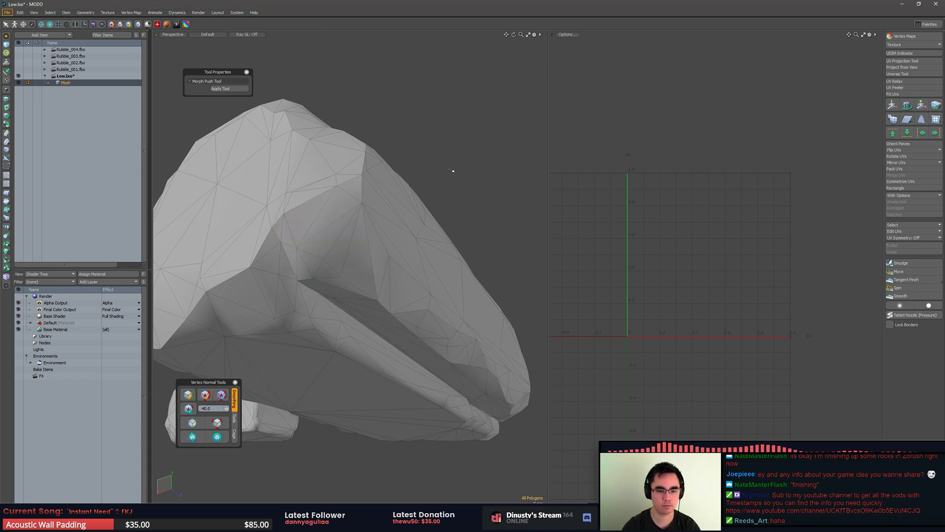
Step: Select the rock's hard edges and examine the borders around the recess at its end
left_click_drag(451, 171, 259, 380, "alt")
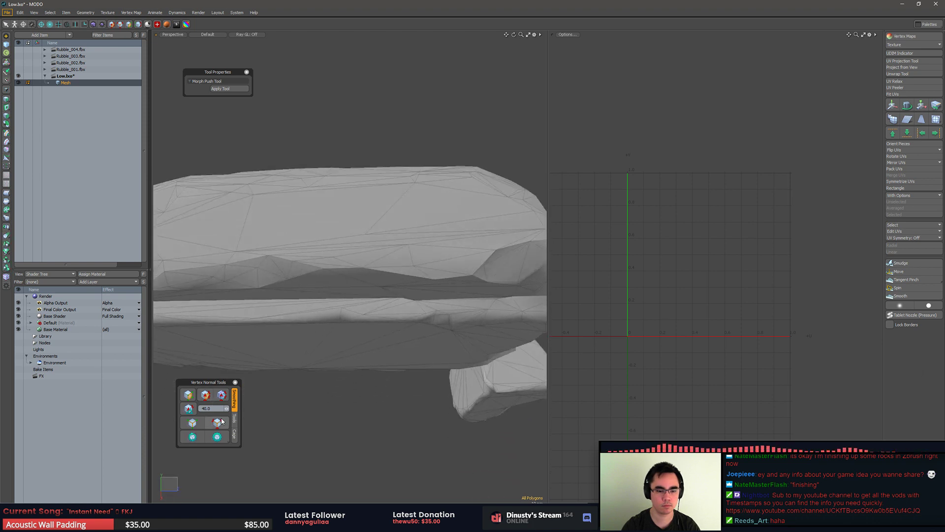
left_click(222, 421)
mouse_move(276, 344)
left_mouse_down("alt")
mouse_move(374, 291)
mouse_move(365, 275)
mouse_move(349, 306)
mouse_move(389, 285)
mouse_move(355, 271)
mouse_move(288, 287)
mouse_move(279, 298)
left_mouse_up("alt")
key("3")
left_click_drag(348, 262, 334, 276, "alt")
key("2")
key("1")
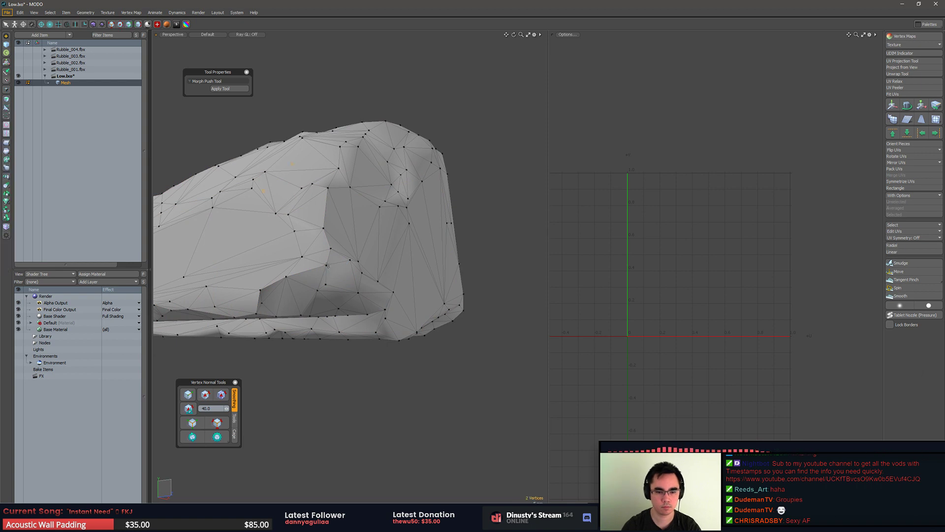
Step: Delete the polygon at the recess's upper tip and fill the triangular hole with a new polygon
left_click(326, 284)
key("Delete")
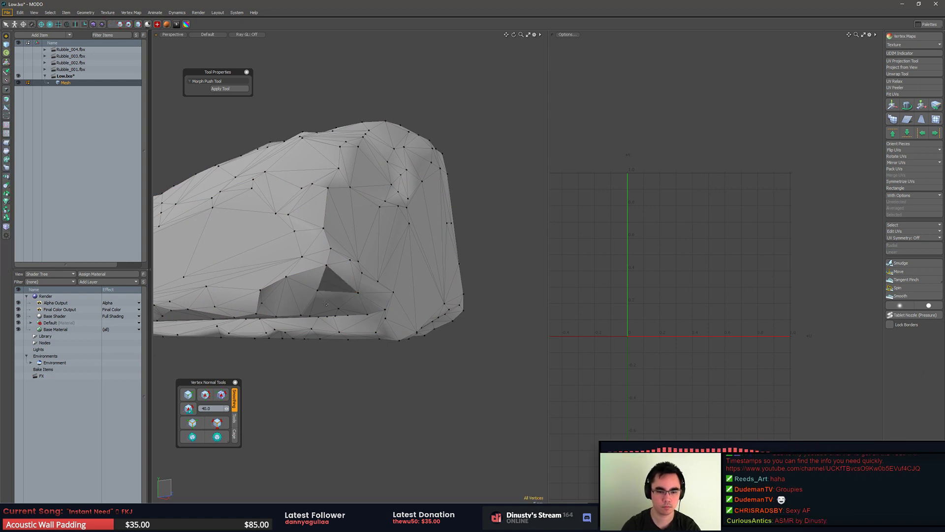
key("3")
key("Delete")
key("2")
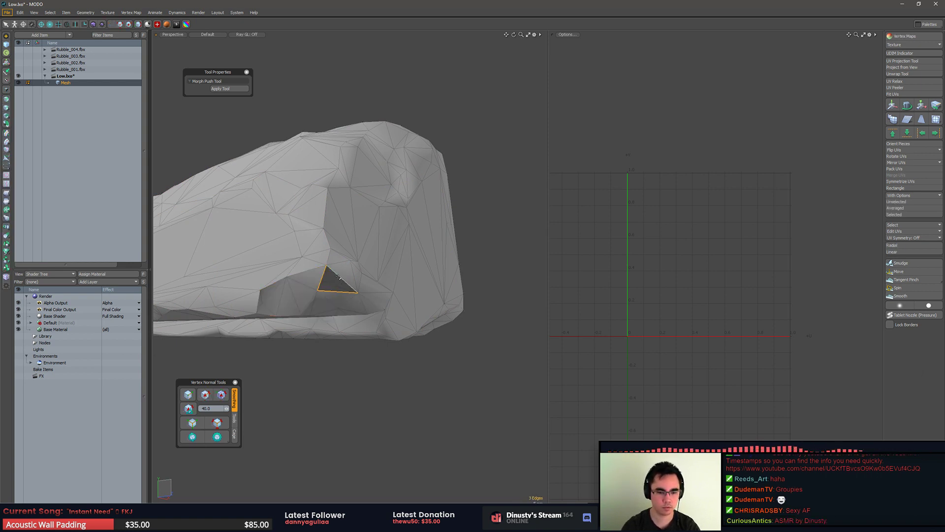
key("3")
Step: Harden the border of the polygon patch containing the rebuilt triangle, and select the rock's hard edges to check the result
double_click(334, 296)
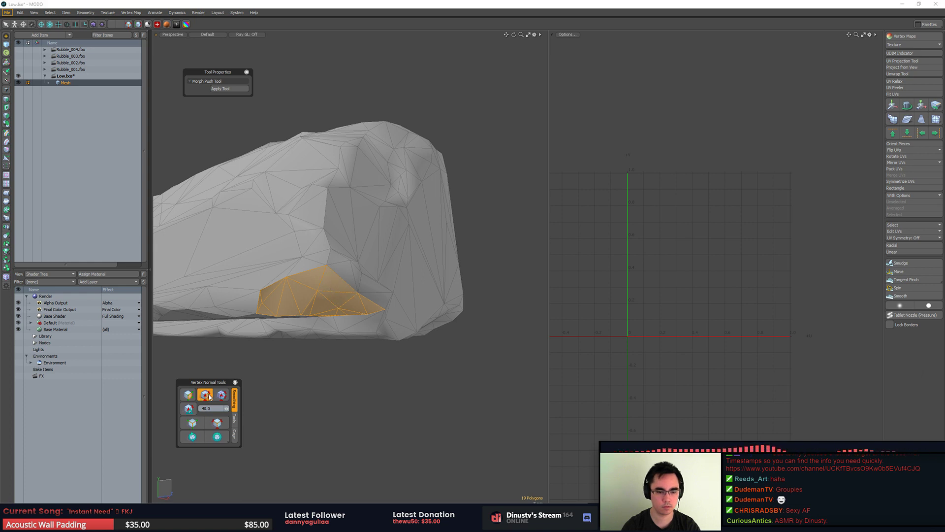
key("Delete")
left_click_drag(452, 382, 441, 370, "alt")
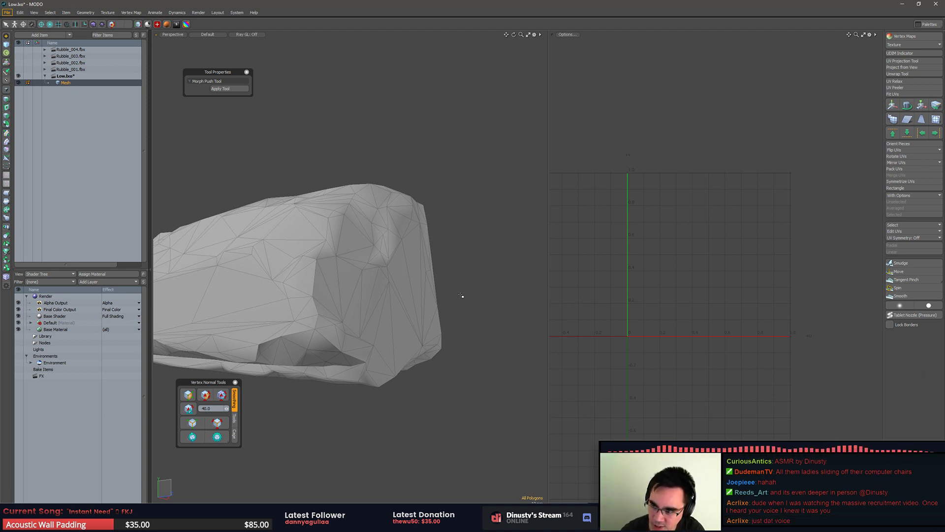
left_click_drag(461, 295, 363, 401, "alt")
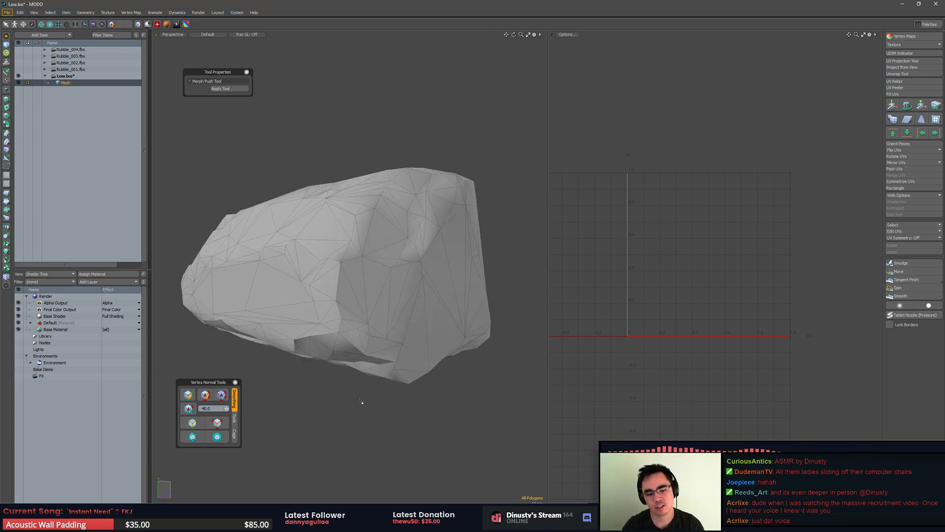
left_click(221, 422)
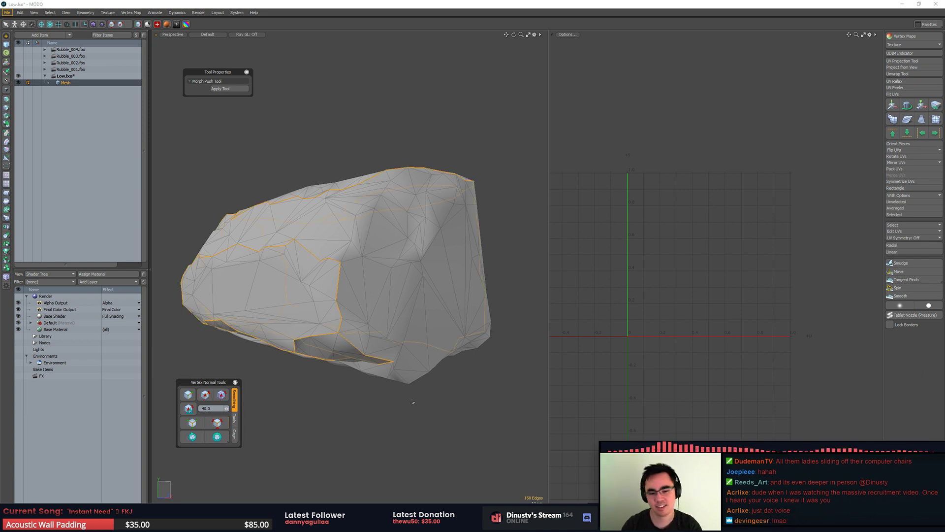
Step: Soften the stray edge inside the recess, and select the rock's hard edges to check the result
left_click_drag(412, 401, 395, 230, "alt")
left_click(303, 316)
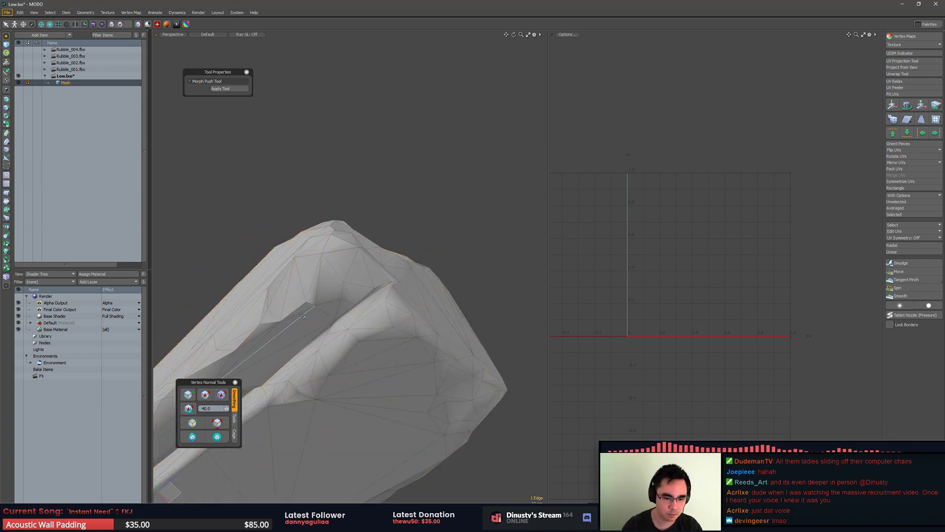
left_click(302, 312)
left_click(188, 394)
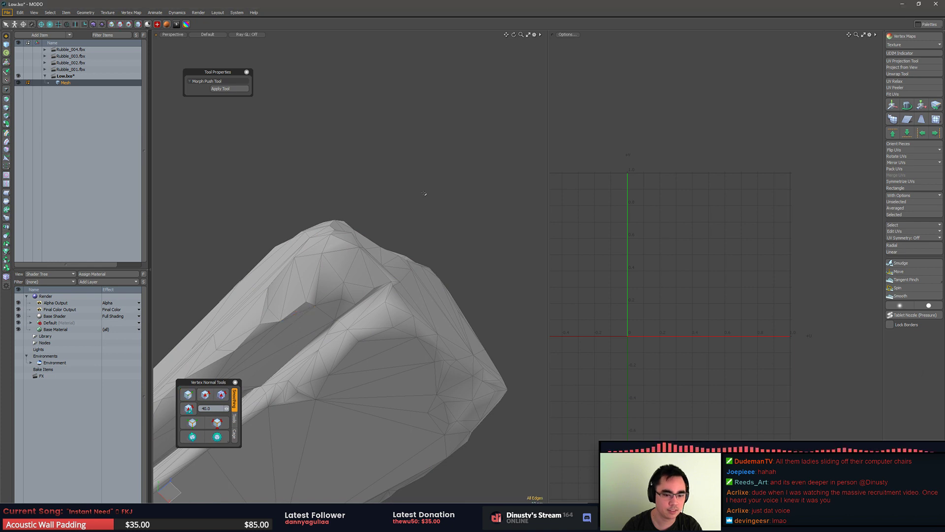
left_click(424, 194)
left_click_drag(424, 194, 360, 318, "alt")
left_click(217, 425)
Step: Select the polygon patch covering the rock's broad face, add the missed triangles, and harden the patch border
left_click_drag(433, 236, 394, 295, "alt")
key("3")
left_click(403, 299)
key("]")
left_click_drag(340, 216, 371, 230, "alt")
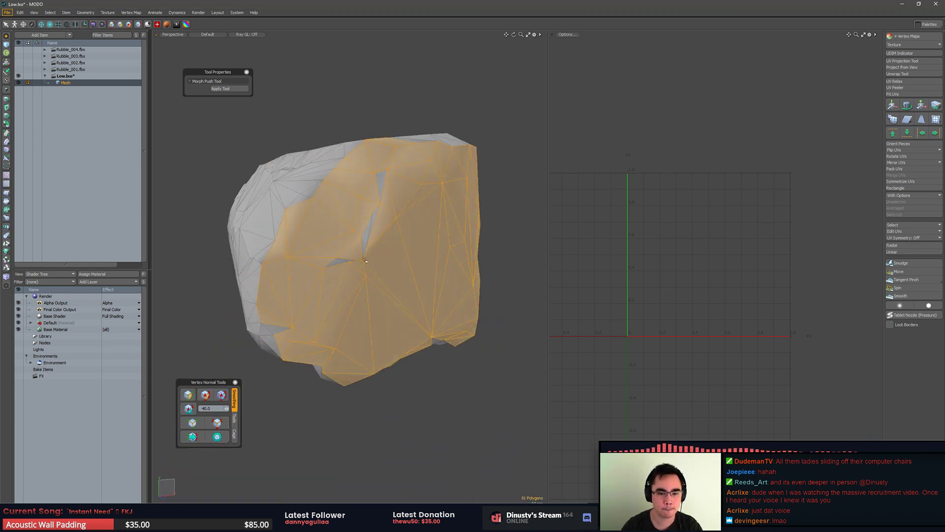
mouse_move(310, 288)
left_mouse_down("alt")
mouse_move(288, 305)
mouse_move(339, 316)
mouse_move(298, 273)
left_mouse_up("alt")
middle_click_drag(299, 273, 408, 352)
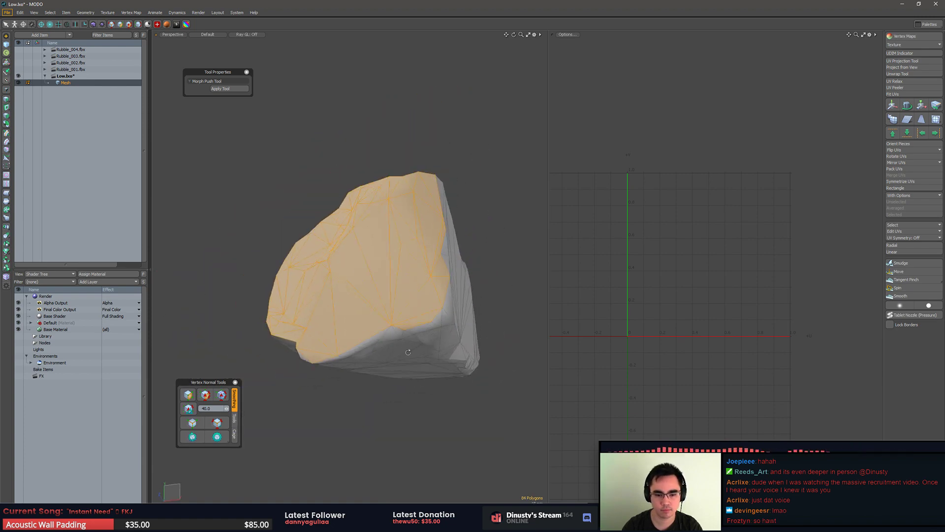
left_click(205, 395)
Step: Select the rock's hard edges and harden the two edges bordering the small notch along the ridge
left_click_drag(365, 325, 384, 392, "alt")
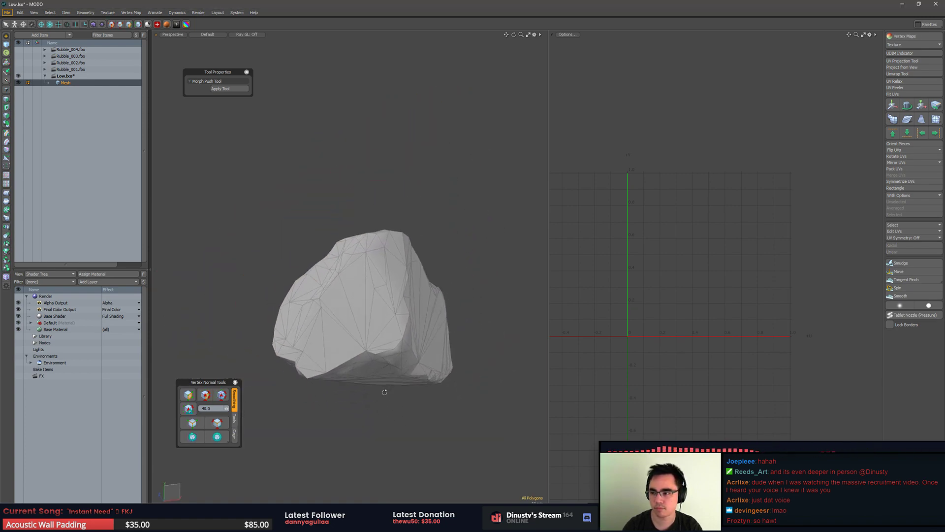
middle_click_drag(385, 392, 429, 442)
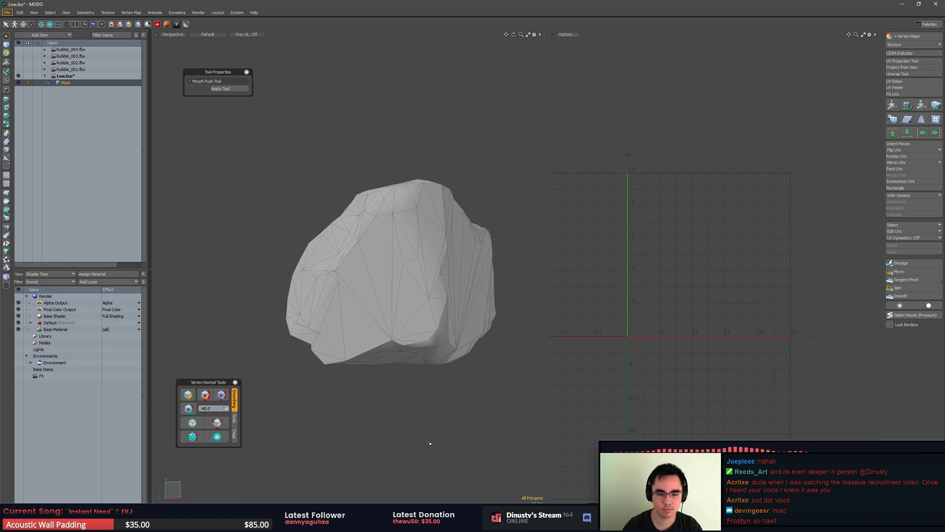
left_click(216, 423)
left_click_drag(394, 384, 382, 422, "alt")
middle_click_drag(444, 278, 434, 257)
left_click(445, 246)
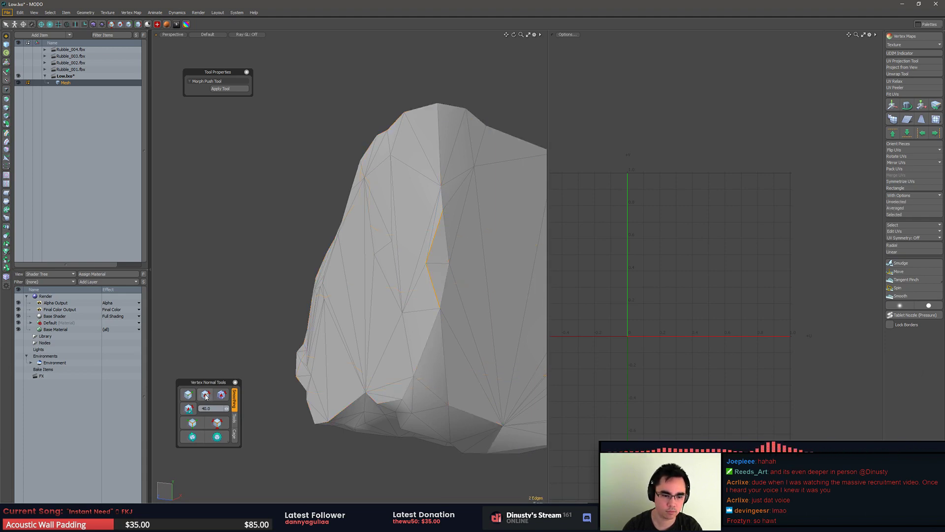
Step: Examine the small triangles beside the ridge and at the rock's lower corner, selecting them one at a time
key("3")
left_click(447, 270)
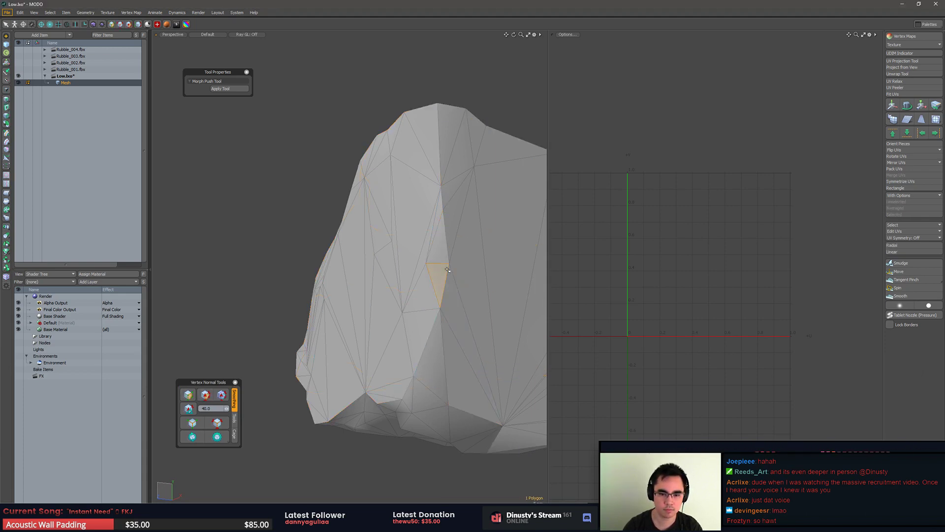
middle_click_drag(447, 270, 435, 297)
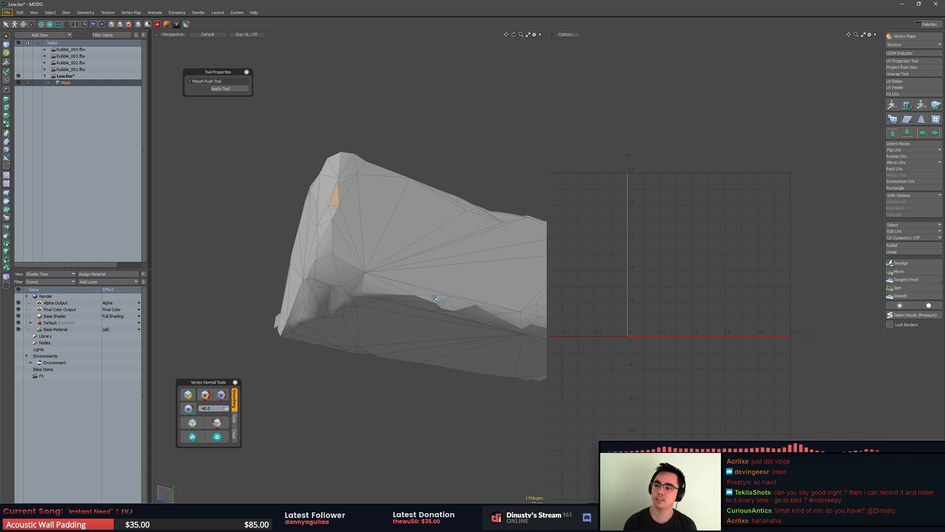
mouse_move(434, 298)
middle_mouse_down()
mouse_move(467, 322)
mouse_move(416, 298)
middle_mouse_up()
left_click(418, 332)
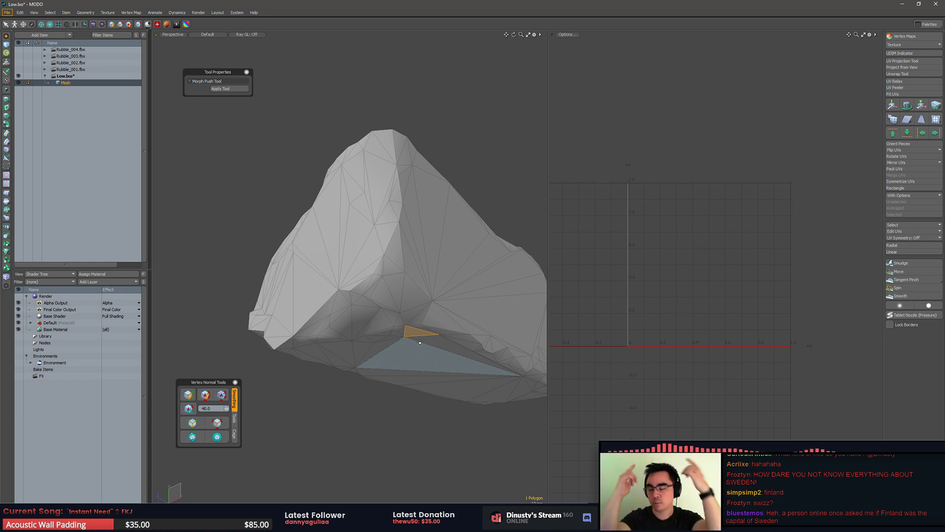
left_click(405, 314)
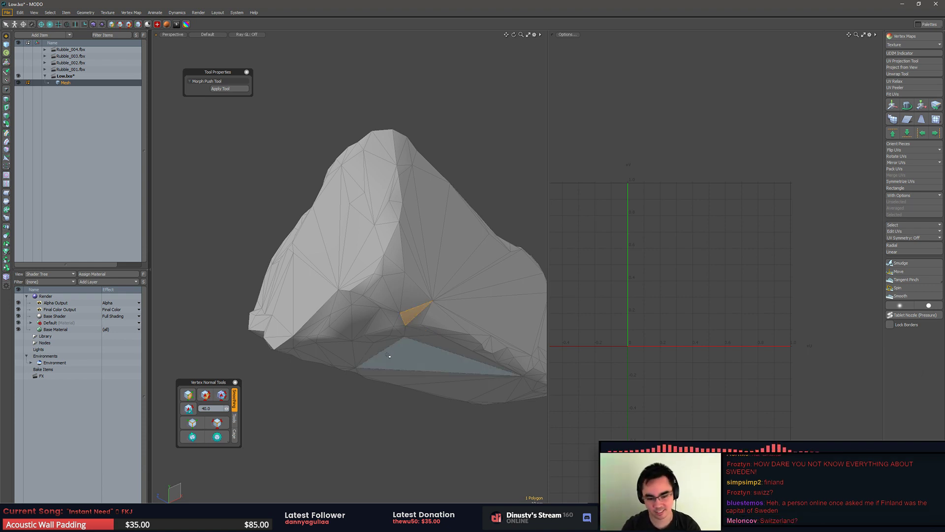
left_click_drag(383, 354, 398, 405, "alt")
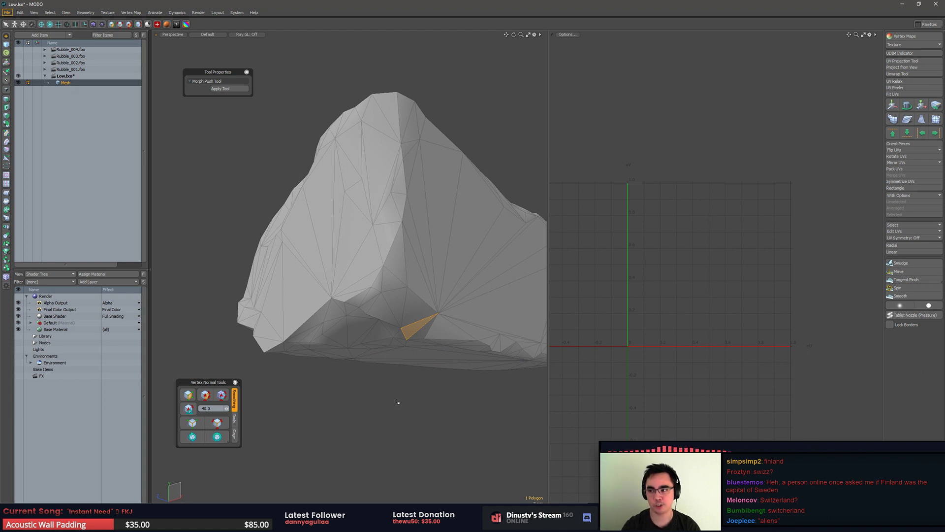
scroll(402, 329, "up", 2)
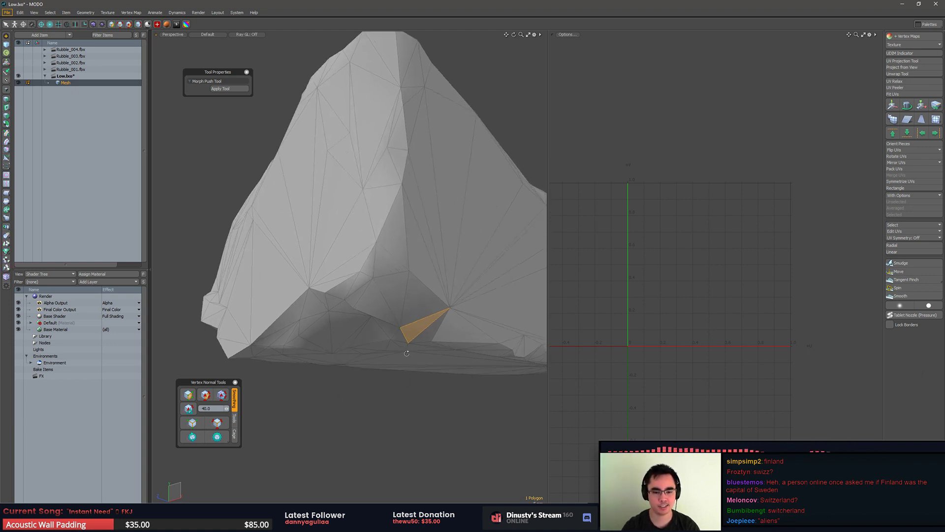
Step: Select the long polygons beneath the ledge on the underside and dissolve the long edge between the ledge and the flat area
left_click(213, 425)
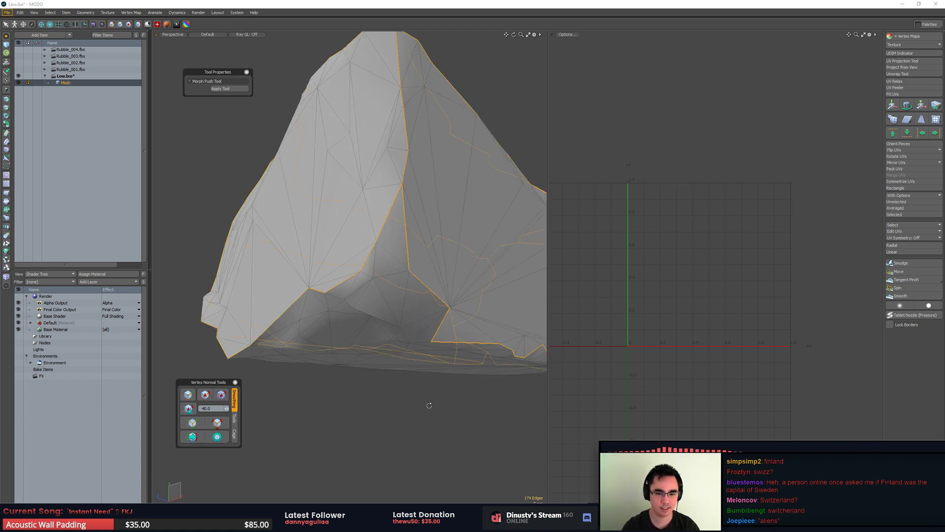
scroll(427, 405, "down", 2)
left_click_drag(428, 404, 390, 245, "alt")
key("3")
left_click(386, 261)
left_click(374, 281, "shift")
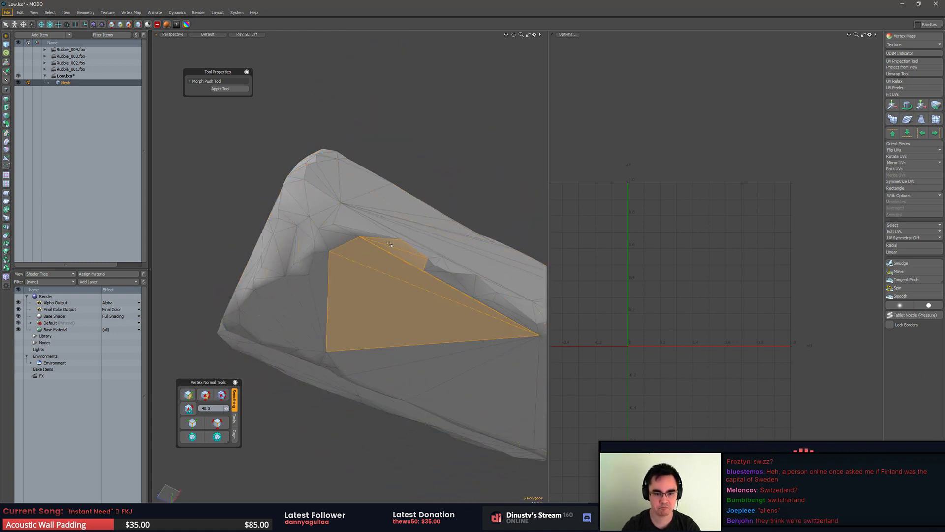
key("Delete")
key("2")
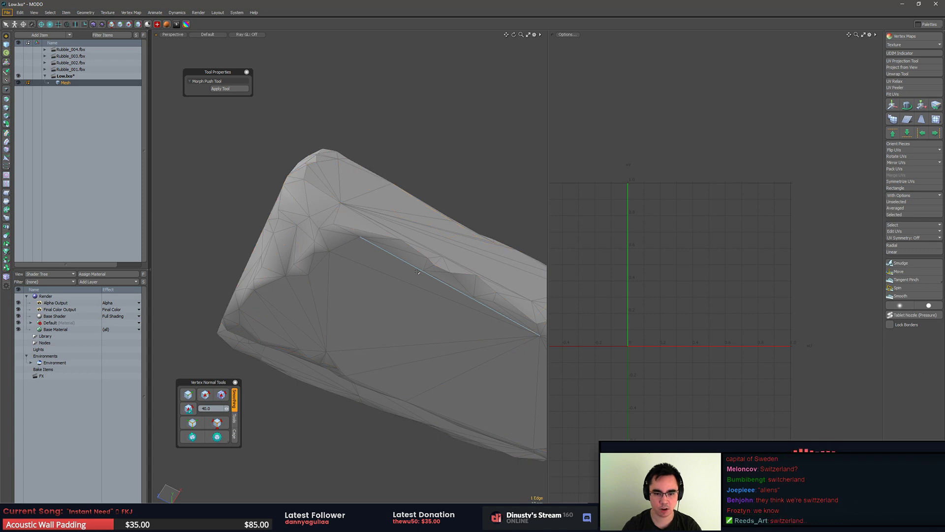
left_click(413, 280)
key("BackSpace")
Step: Connect the exposed ledge vertex to the centre vertex of the underside's triangle fan
key("1")
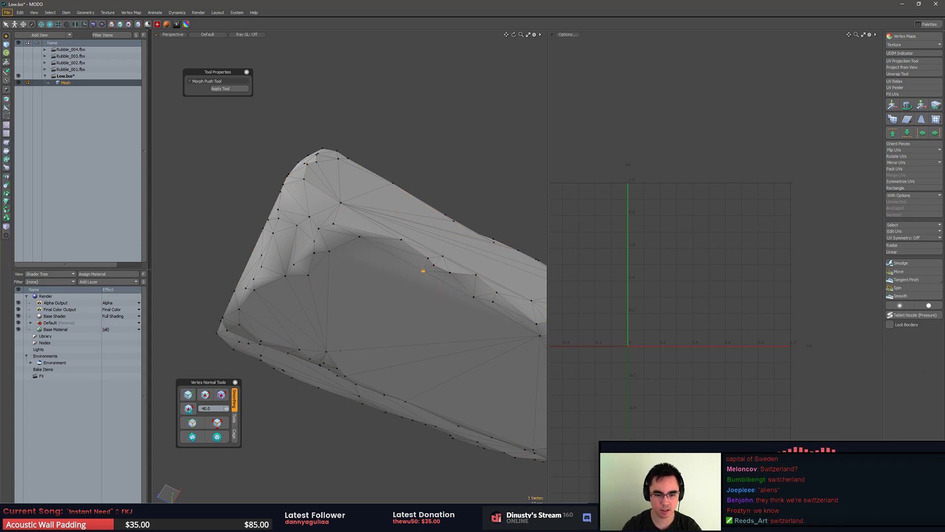
left_click(423, 271)
left_click(326, 352, "shift")
key("p")
key("3")
left_click_drag(445, 276, 451, 303)
Step: Dissolve the remaining long edge below the ledge and connect the next ledge vertex to the same fan vertex
key("2")
left_click(472, 299)
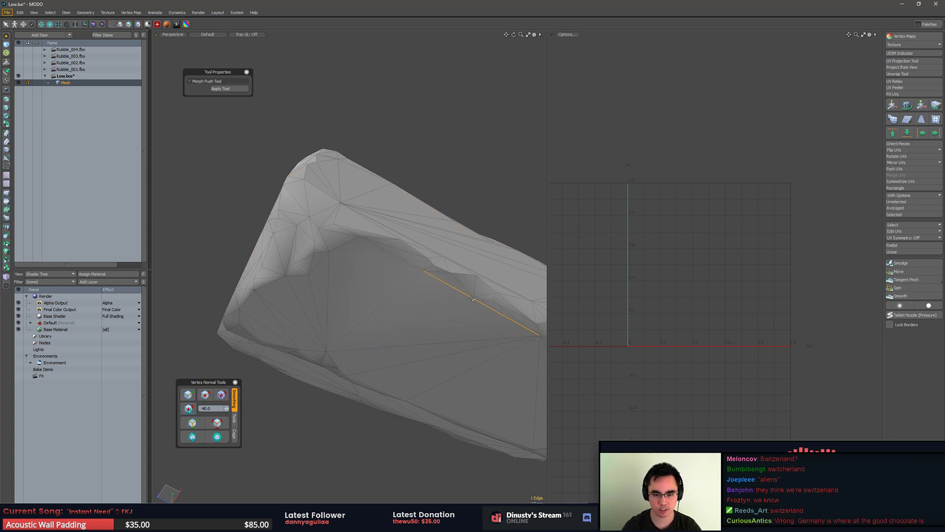
key("BackSpace")
key("1")
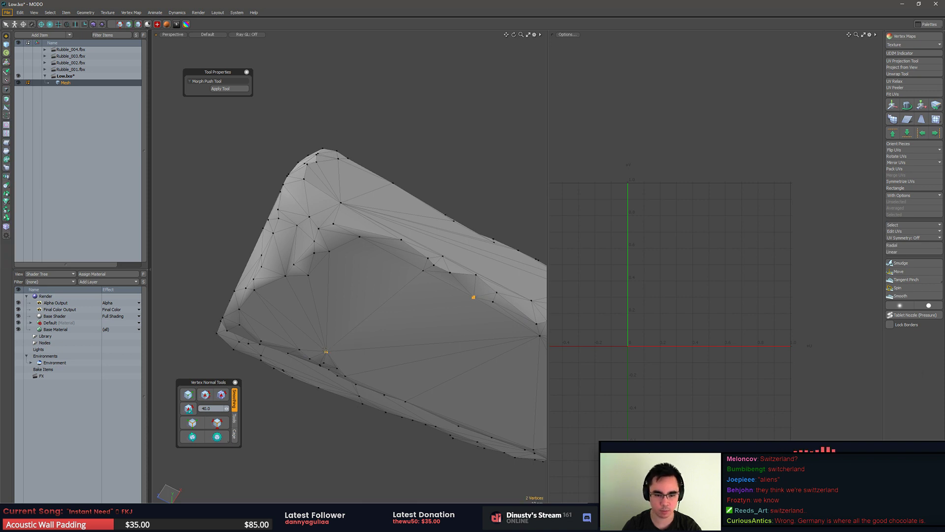
key("3")
left_click_drag(471, 333, 443, 307, "alt")
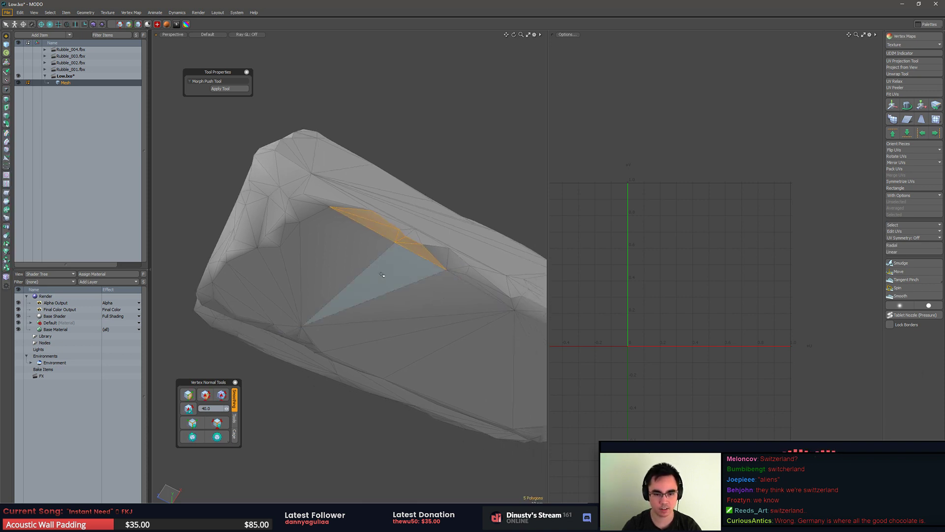
Step: Select the connected underside patch and exclude the ledge polygons that belong to the adjoining side
left_click(196, 437)
double_click(385, 321)
left_click_drag(385, 321, 285, 341, "alt")
scroll(321, 335, "up", 1)
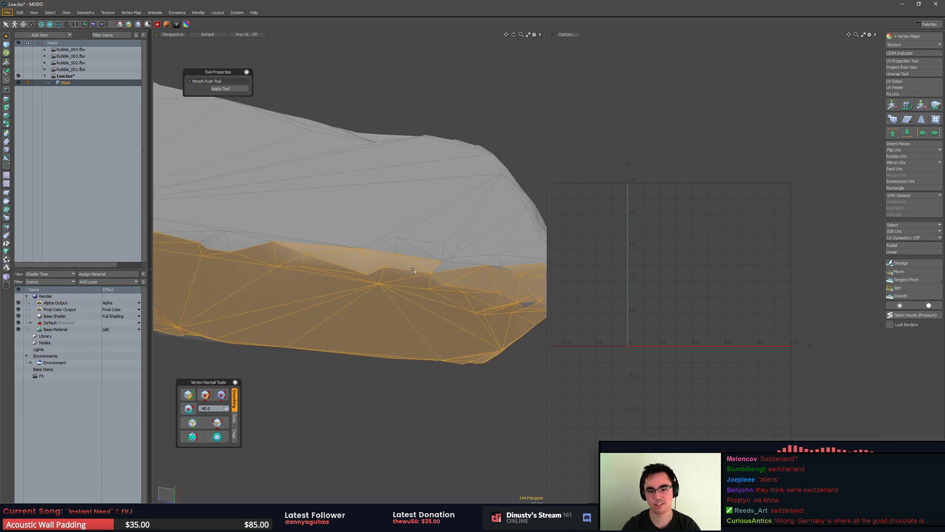
left_click_drag(433, 268, 312, 244, "ctrl")
left_click_drag(433, 276, 386, 307, "alt")
left_click(408, 265, "shift")
left_click(431, 279, "shift")
mouse_move(312, 295)
left_mouse_down("ctrl")
mouse_move(367, 286)
mouse_move(468, 296)
mouse_move(424, 298)
mouse_move(465, 281)
mouse_move(433, 273)
mouse_move(430, 242)
mouse_move(355, 261)
mouse_move(280, 295)
mouse_move(338, 283)
left_mouse_up("ctrl")
scroll(423, 311, "up", 3)
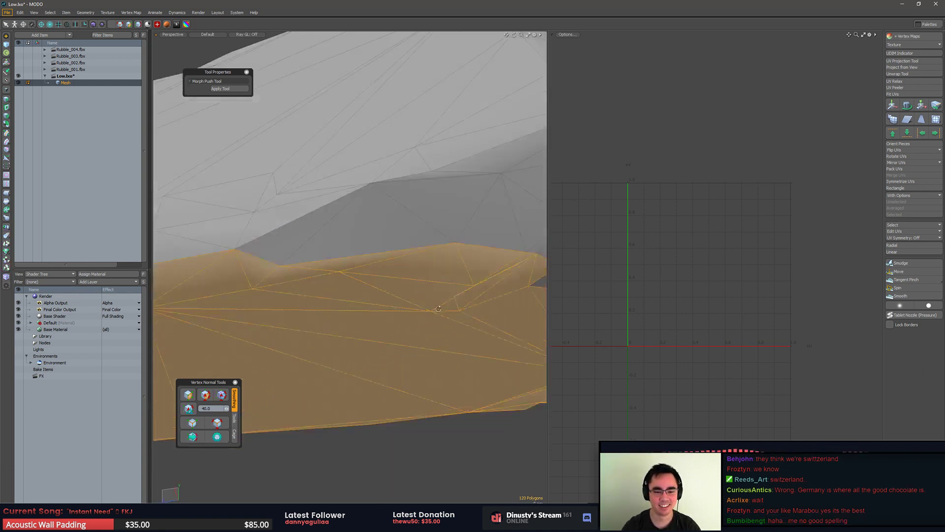
Step: Adjust the underside polygon selection around the rock's end, and clear the selection
left_click_drag(438, 309, 397, 244, "alt")
left_click(446, 292, "shift")
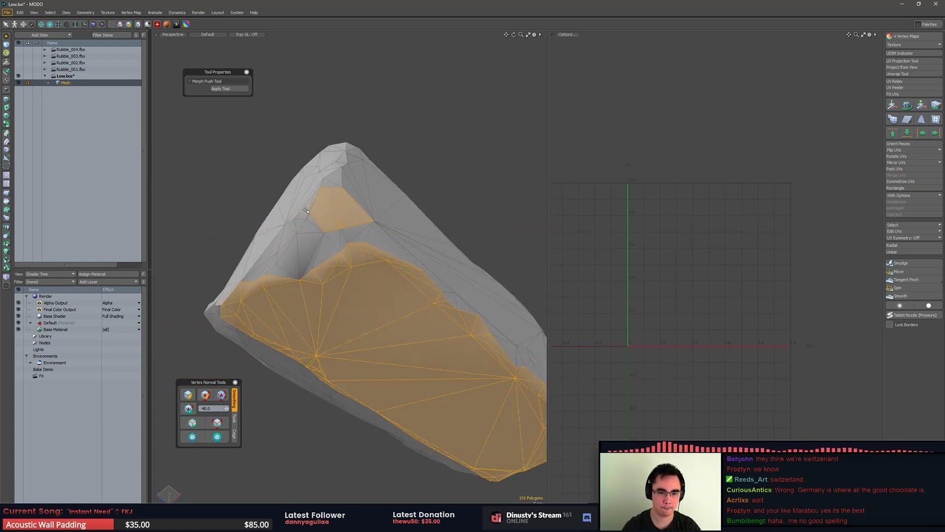
left_click_drag(369, 204, 308, 279, "alt")
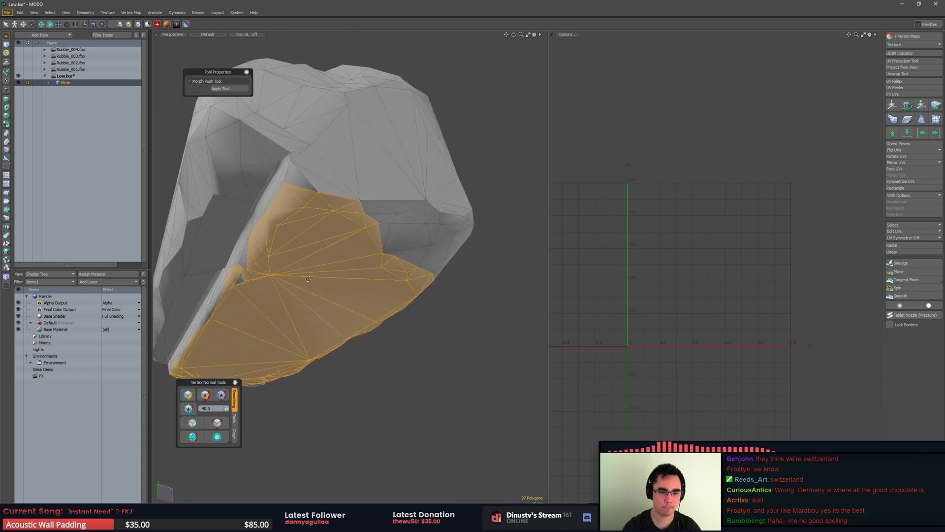
left_click_drag(237, 284, 364, 267, "alt")
scroll(396, 264, "down", 4)
left_click(339, 361)
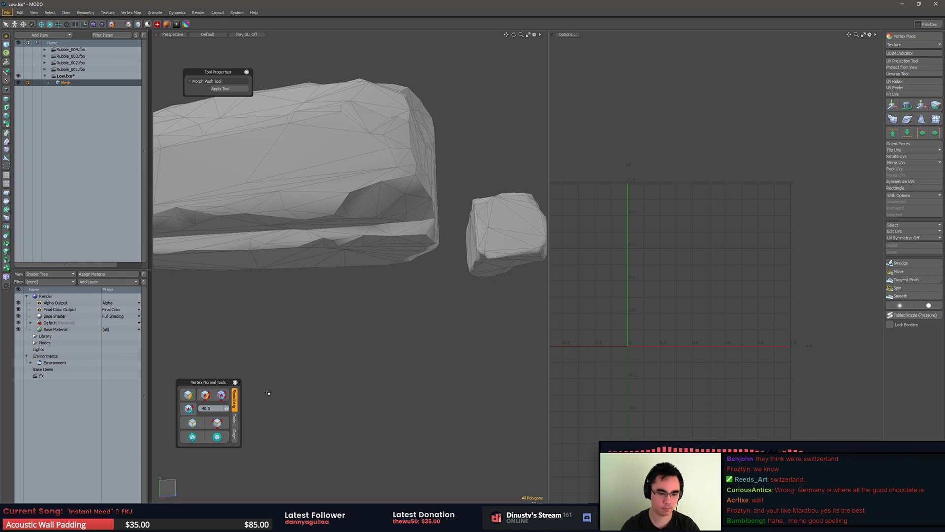
Step: Select the hard edges and harden the two edges crossing the thin strip at the rock's base
left_click(216, 422)
left_click_drag(397, 365, 409, 265, "alt")
scroll(409, 266, "up", 4)
left_click(377, 253)
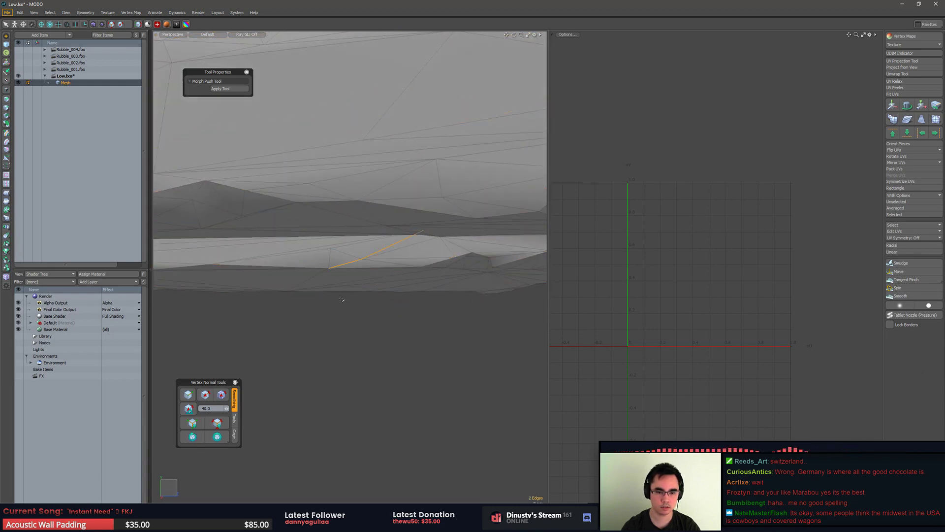
left_click(204, 395)
Step: Select all of the rock's hard edges and unwrap the rock along them
scroll(365, 399, "down", 4)
left_click(217, 422)
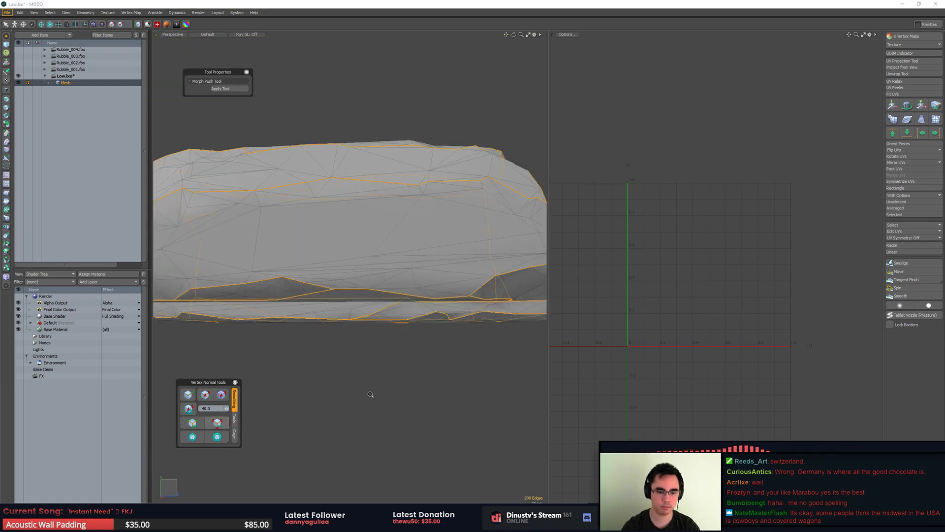
scroll(371, 394, "down", 2)
left_click_drag(371, 395, 452, 309, "alt")
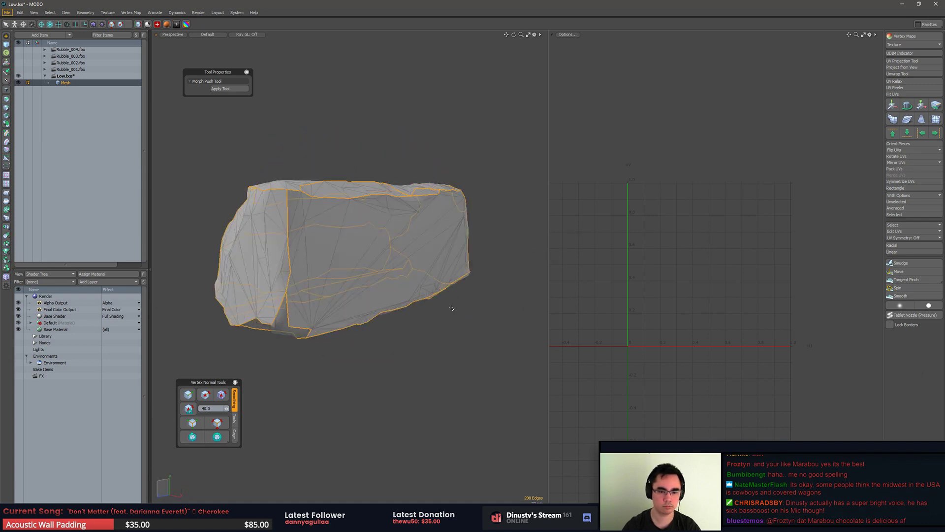
left_click(901, 74)
left_click_drag(771, 274, 743, 199, "alt")
scroll(783, 256, "up", 3)
Step: Locate the tiny single-triangle UV island on the rock and soften the edge that joins it to the neighbouring face
key("q")
key("3")
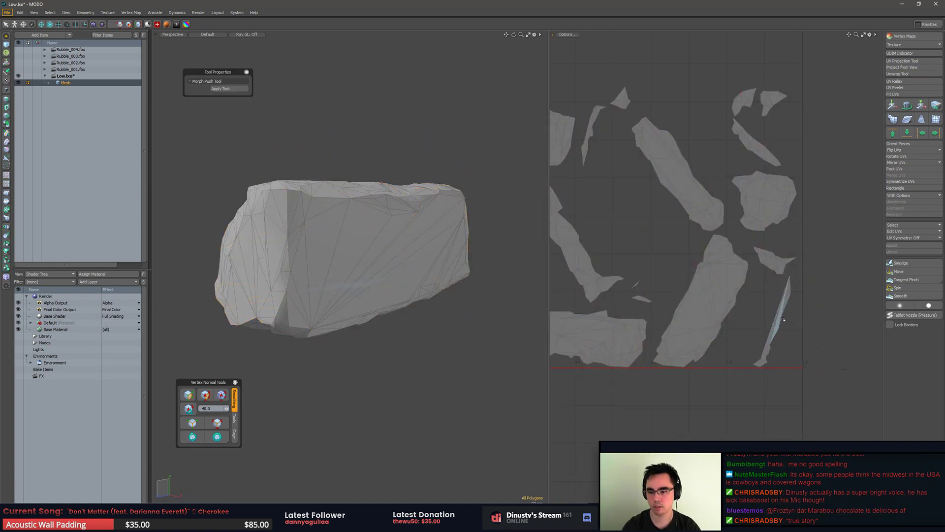
double_click(781, 318)
left_click_drag(759, 246, 869, 241, "alt")
left_click(747, 278)
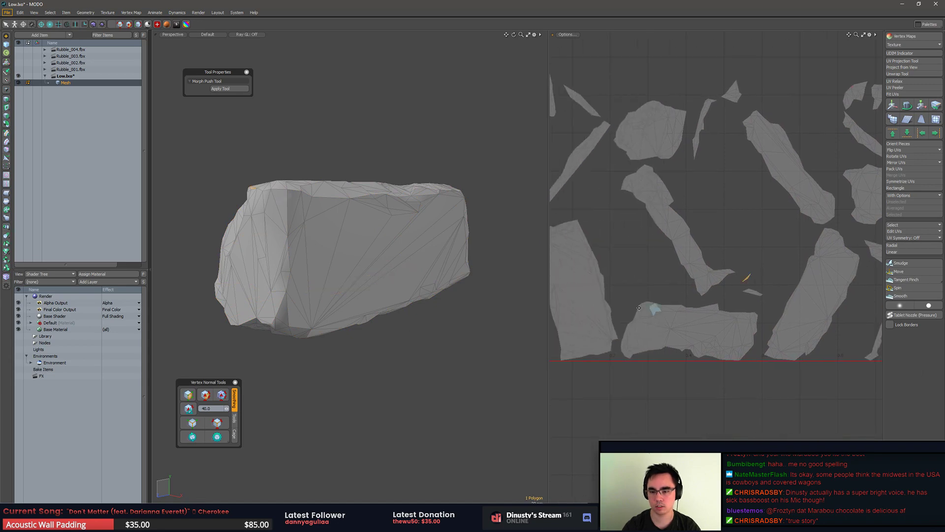
left_click_drag(377, 346, 419, 352, "alt+shift")
key("shift+a")
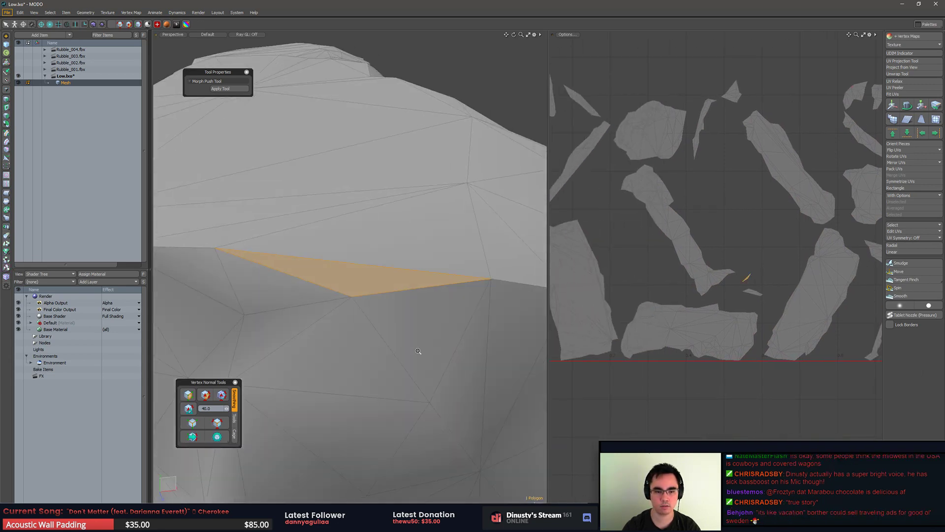
scroll(417, 351, "down", 3)
key("2")
left_click(394, 304)
left_click(189, 397)
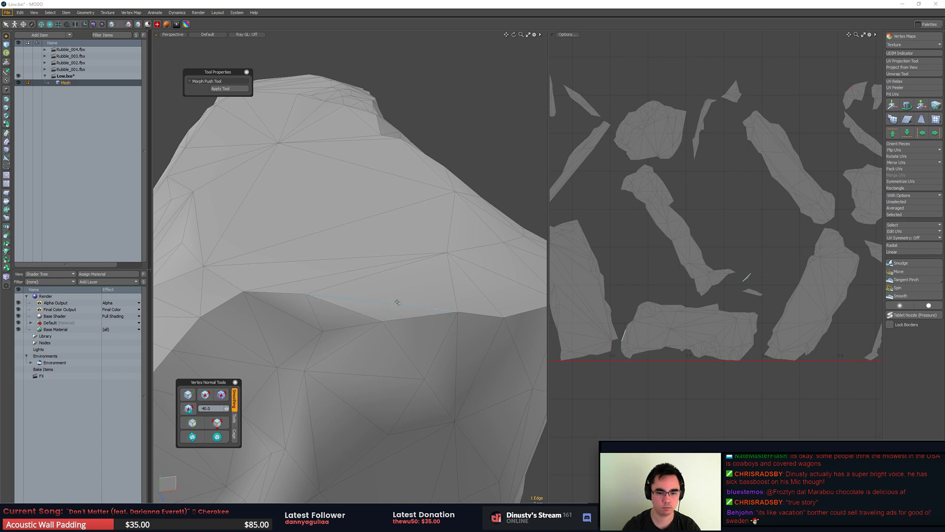
Step: Locate the other small UV island on the rock and soften the two edges separating it from the large adjoining face
key("3")
left_click_drag(731, 266, 743, 293, "alt")
scroll(744, 293, "down", 2)
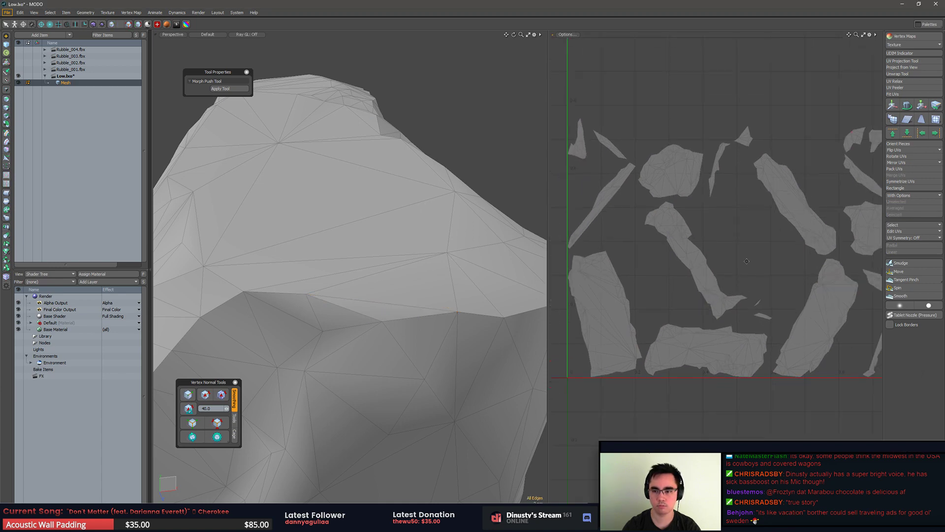
left_click(757, 303)
double_click(763, 316)
left_click_drag(492, 295, 407, 303, "alt")
key("shift+a")
key("2")
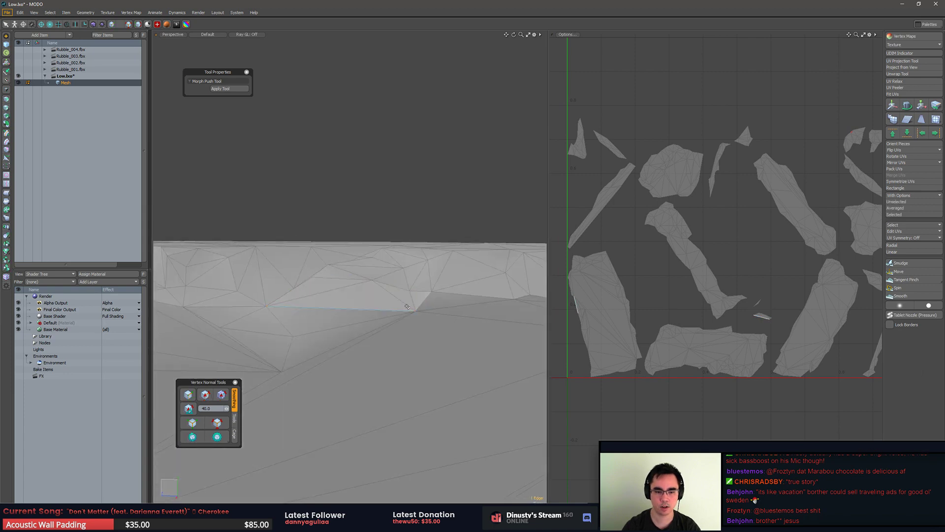
left_click(188, 394)
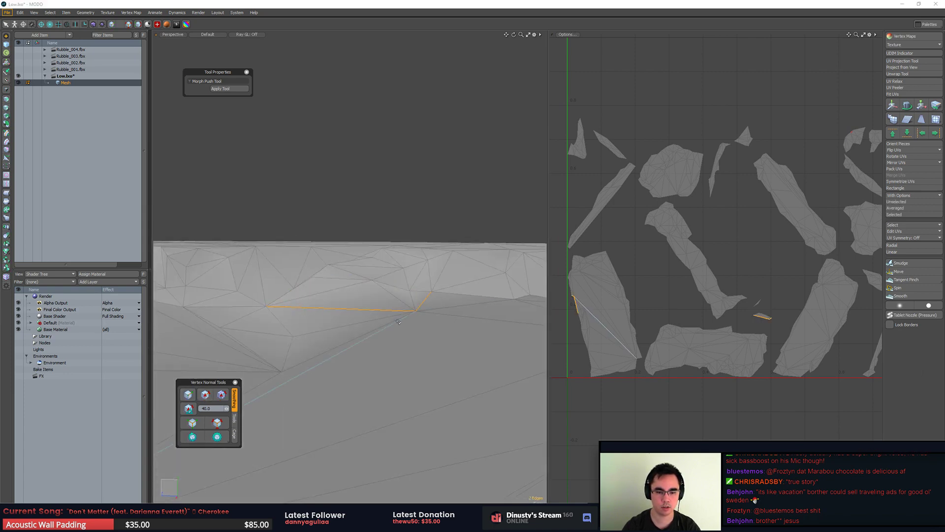
Step: Clear the face selection, select all of the rock's hard edges and unwrap the rock along them again
key("3")
key("Escape")
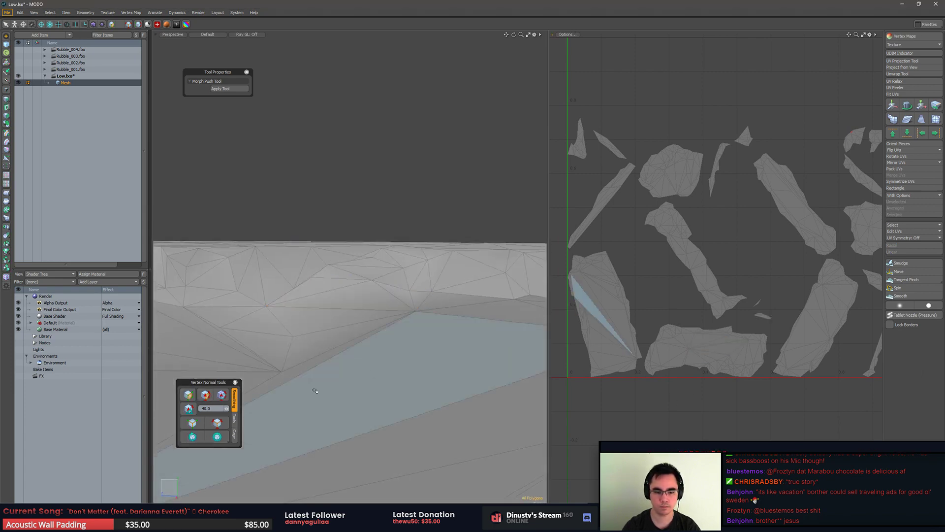
left_click(214, 424)
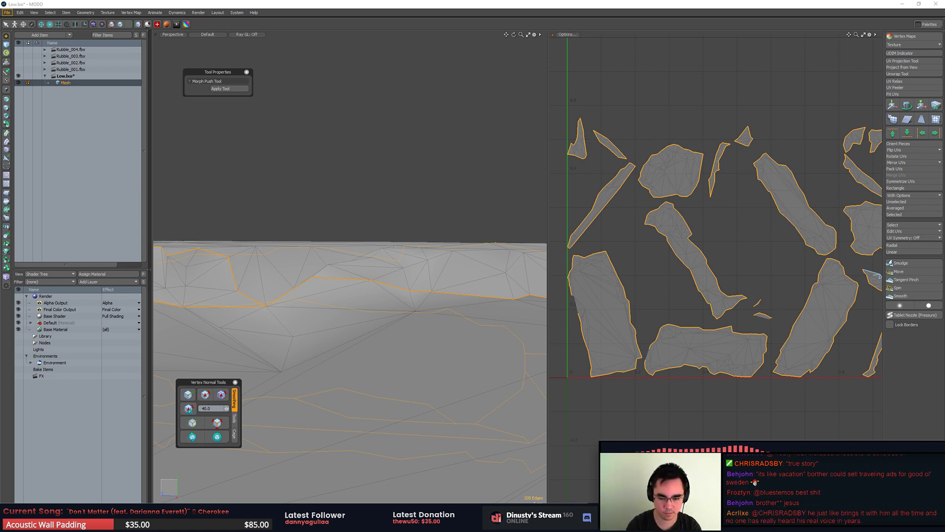
left_click(904, 73)
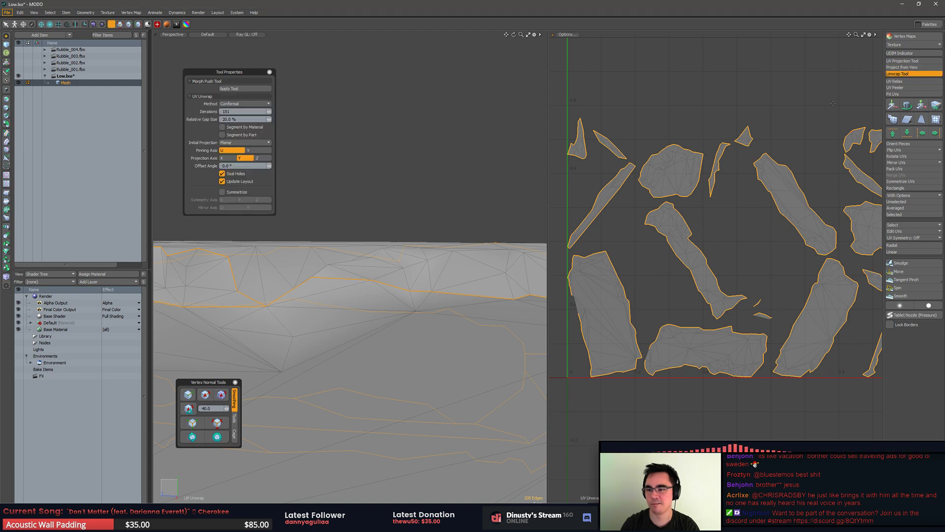
scroll(666, 244, "down", 3)
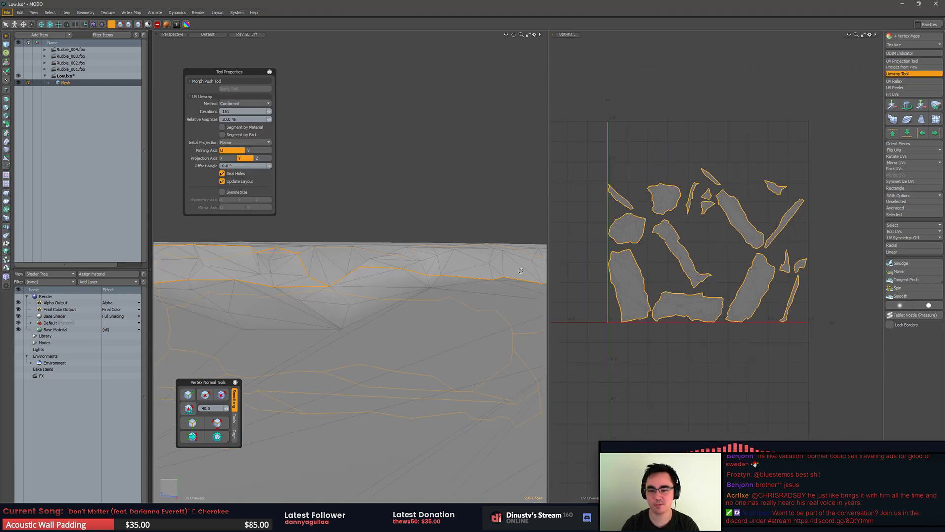
scroll(499, 193, "down", 2)
scroll(499, 193, "down", 3)
left_click_drag(499, 193, 462, 158, "alt")
scroll(462, 148, "down", 1)
key("5")
left_click(462, 143)
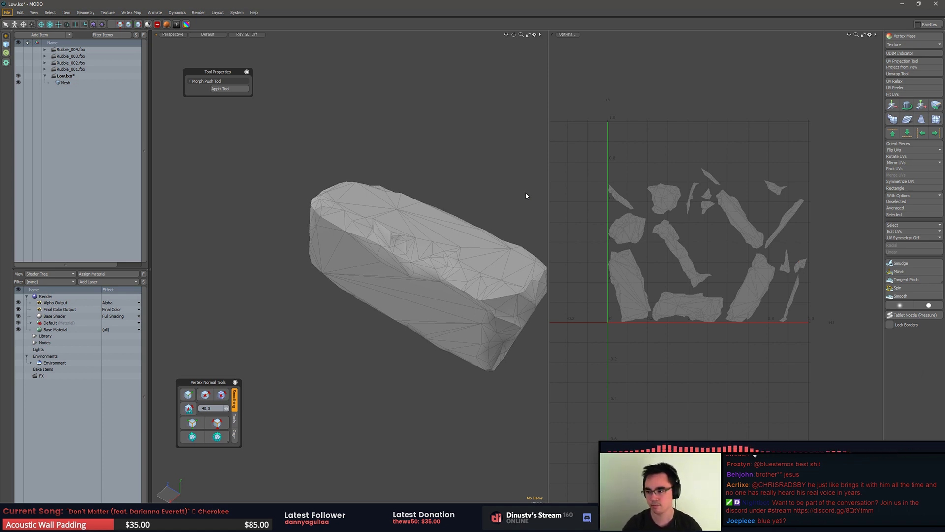
Step: Select the thin curved UV island and locate its polygons on the rock
left_click_drag(494, 209, 485, 295, "alt")
key("3")
double_click(692, 198)
key("shift+a")
scroll(510, 251, "up", 3)
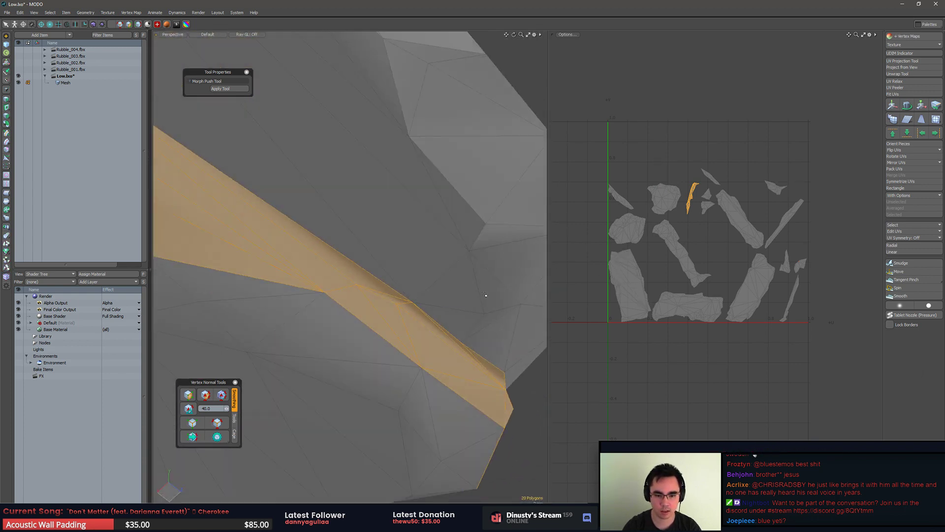
Step: Pick out the sliver faces at the groove's end and soften the edges separating them from the neighbouring faces
left_click(453, 319)
left_click_drag(433, 326, 399, 295)
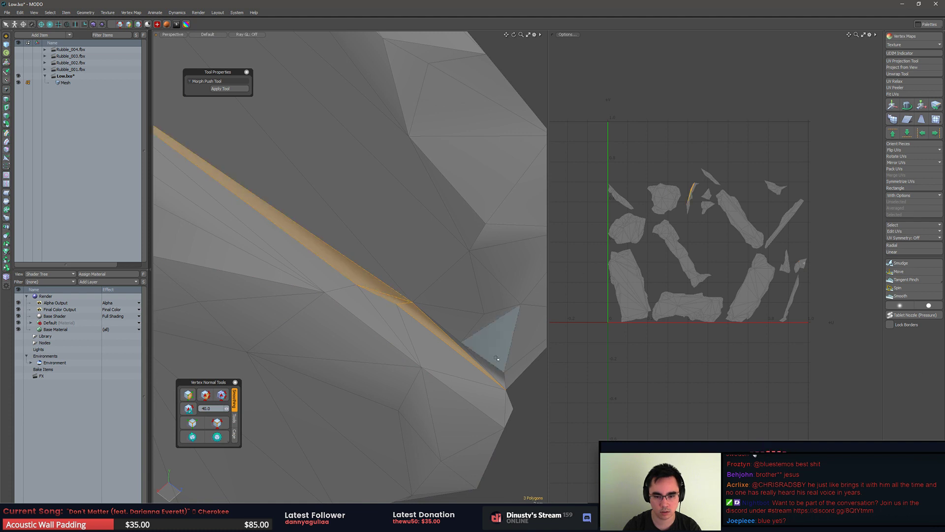
left_click(463, 343, "shift")
left_click_drag(463, 343, 355, 212, "alt")
key("2")
left_click(353, 231)
mouse_move(414, 254)
left_mouse_down("shift")
mouse_move(431, 258)
mouse_move(391, 248)
mouse_move(454, 266)
left_mouse_up("shift")
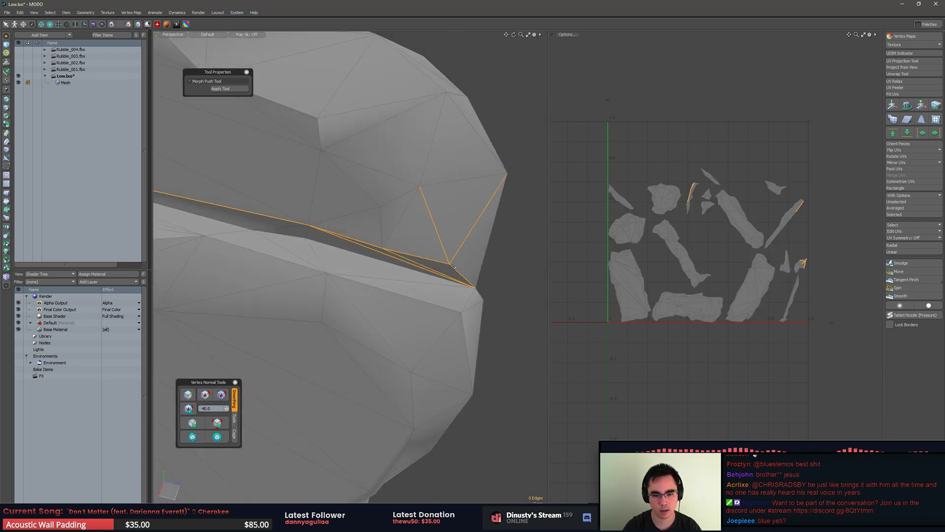
left_click(187, 395)
Step: Reselect the rock's hard edges and redo its UV unwrap with the softened groove edges
left_click_drag(374, 296, 354, 290, "alt")
mouse_move(355, 290)
left_mouse_down("ctrl+alt")
mouse_move(330, 293)
mouse_move(345, 300)
left_mouse_up("ctrl+alt")
mouse_move(345, 300)
left_mouse_down("ctrl+alt")
mouse_move(361, 302)
mouse_move(357, 395)
left_mouse_up("ctrl+alt")
left_click(357, 395)
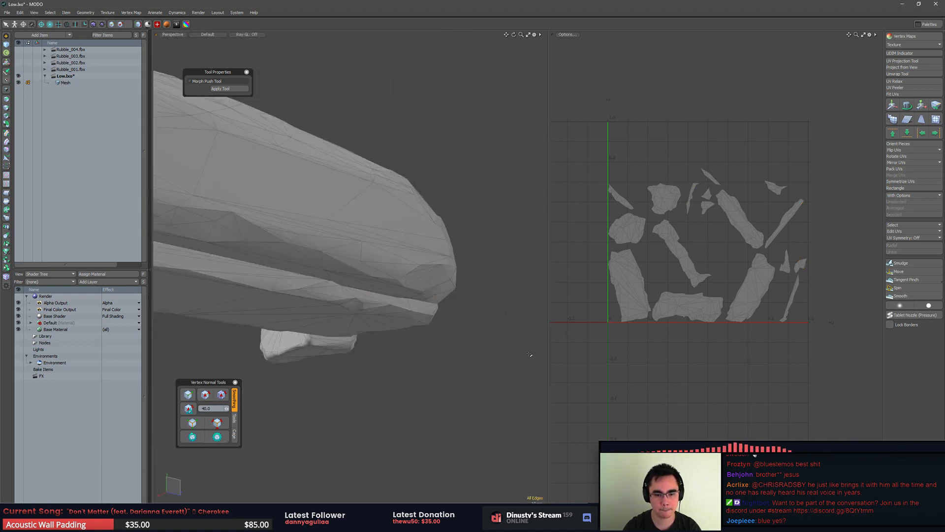
left_click(212, 425)
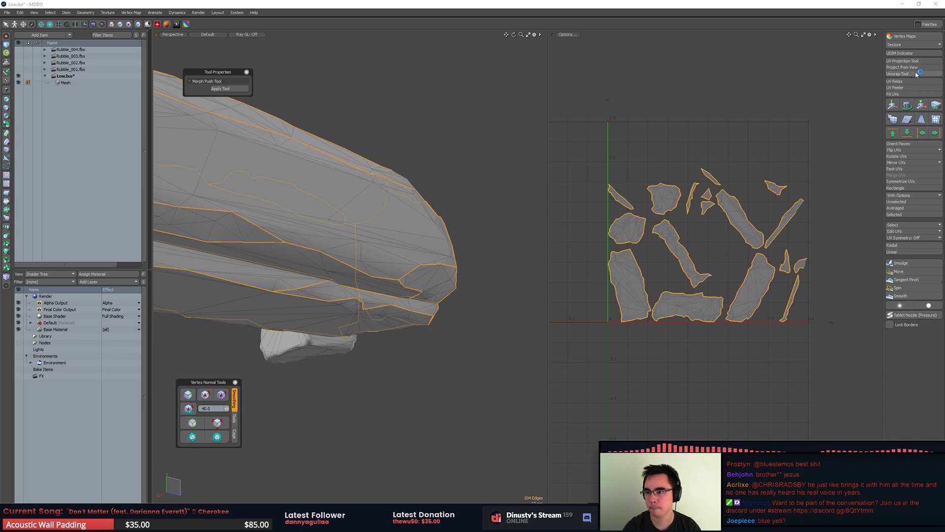
left_click(472, 320)
left_click_drag(472, 320, 405, 334, "alt")
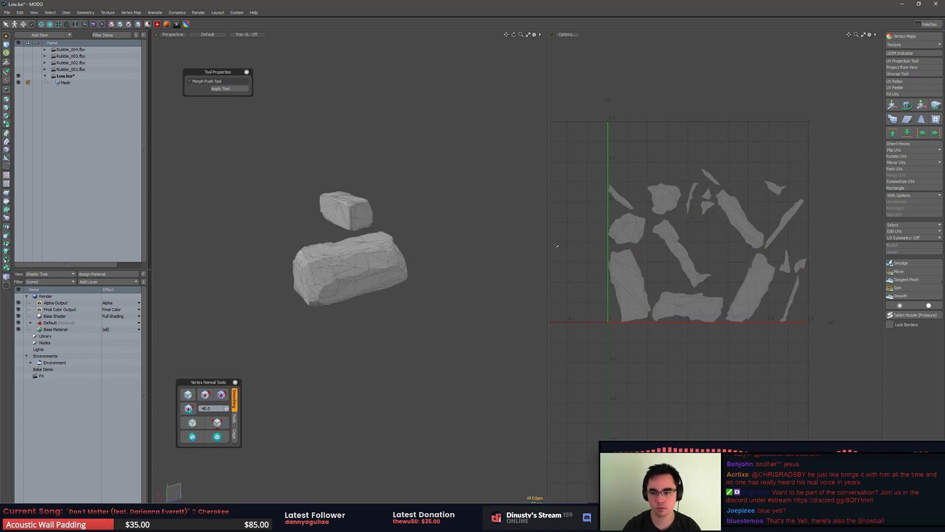
left_click(218, 437)
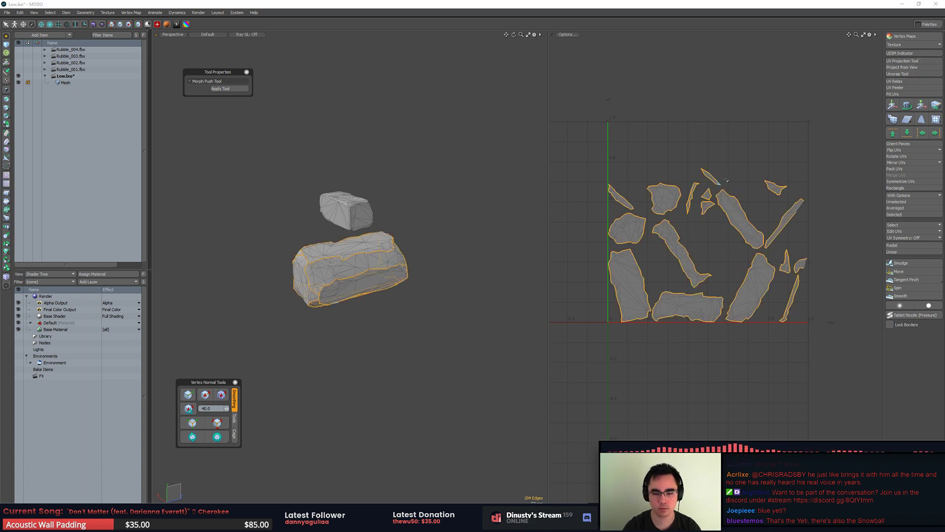
left_click(906, 74)
left_click(714, 121)
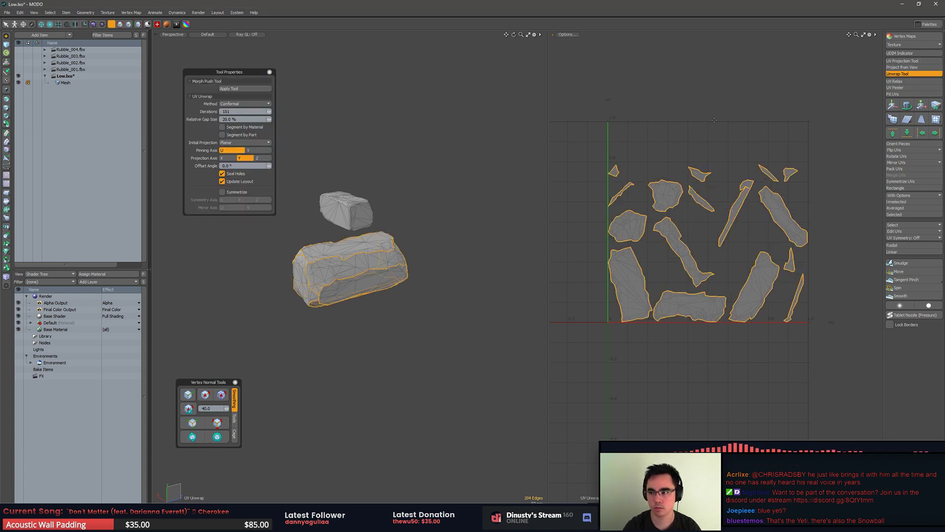
left_click_drag(453, 219, 478, 240, "alt+shift")
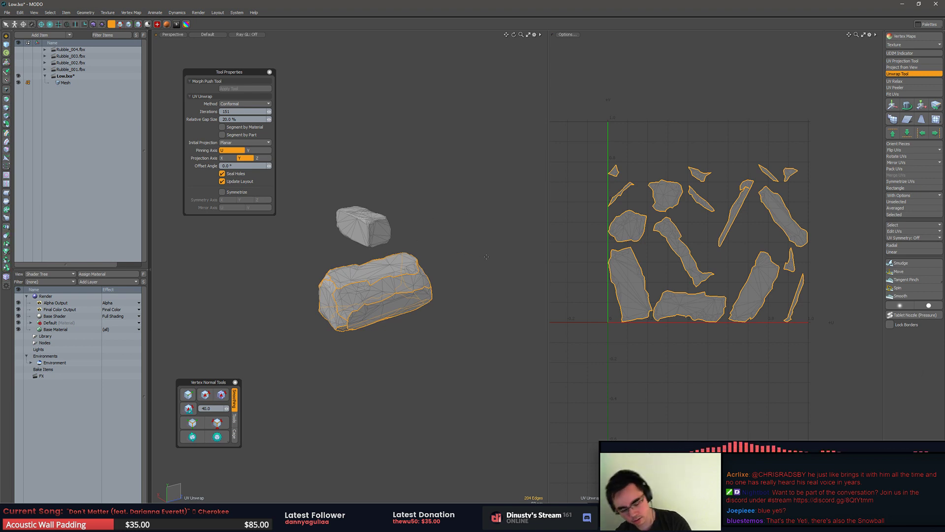
left_click_drag(444, 281, 414, 227, "alt")
key("space")
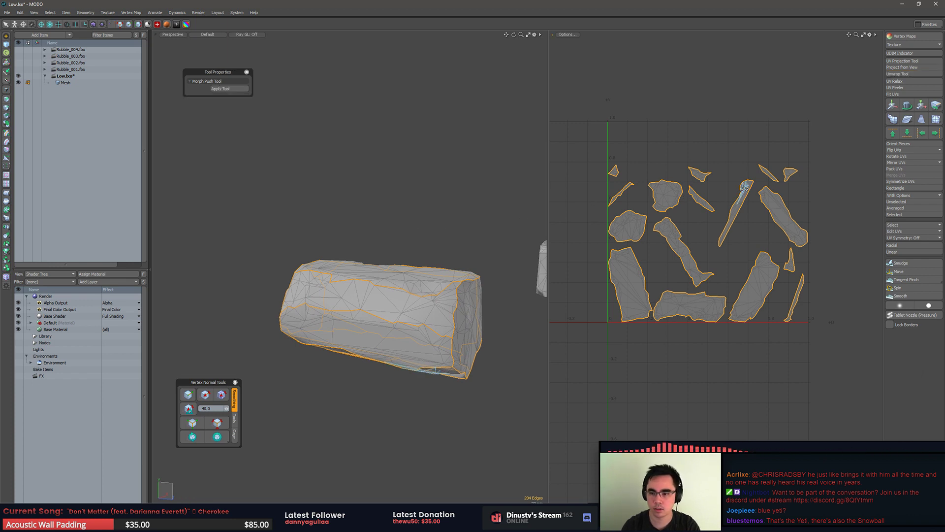
Step: Inspect the long strip island with the wide hooked end and trace the border edges between its two parts on the rock
key("3")
double_click(746, 188)
left_click_drag(483, 344, 421, 276, "alt")
left_click_drag(733, 199, 836, 200, "ctrl+alt")
left_click_drag(810, 131, 874, 135, "ctrl+alt")
key("2")
left_click(815, 147)
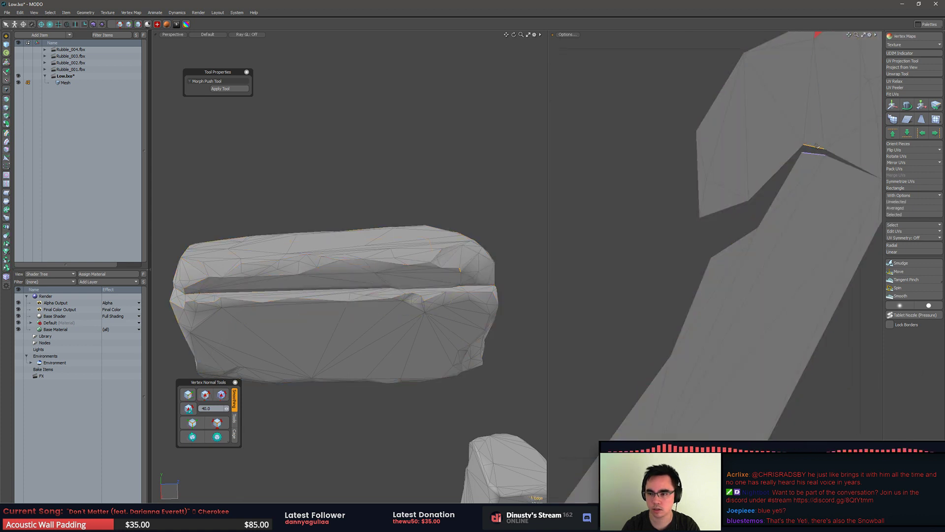
left_click(834, 154, "shift")
left_click(789, 158, "shift")
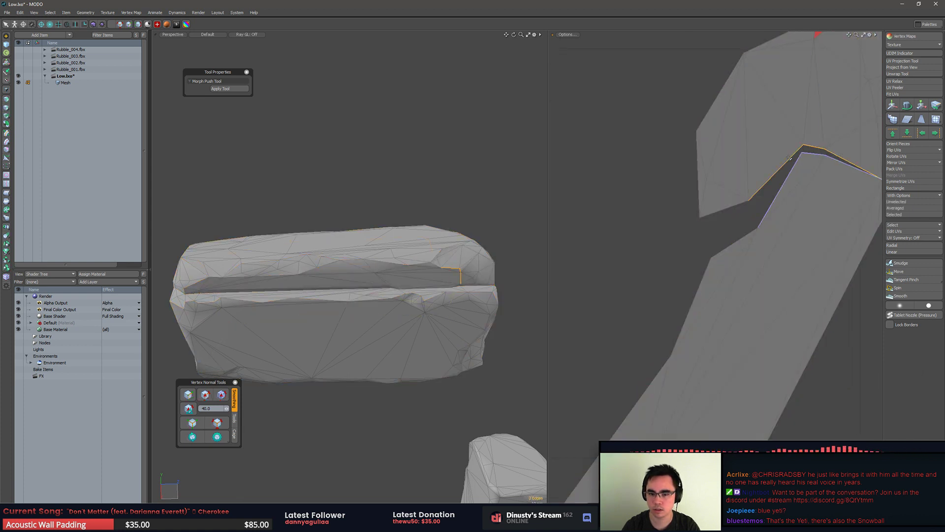
left_click(785, 165)
Step: Highlight the hard edges at the groove's end and harden the short edge that closes the gap in the border
scroll(473, 323, "up", 5)
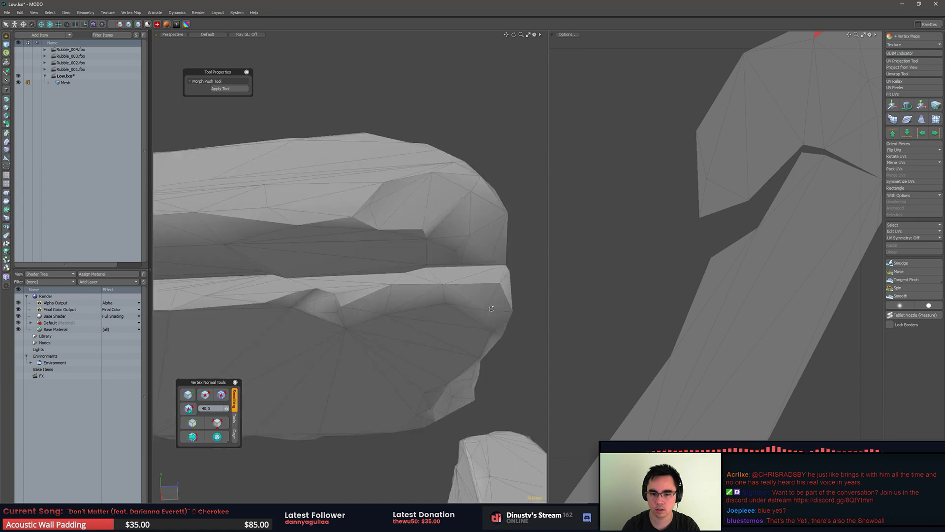
left_click_drag(473, 324, 506, 290, "alt")
left_click(217, 422)
scroll(476, 259, "up", 5)
left_click_drag(424, 253, 389, 289, "alt")
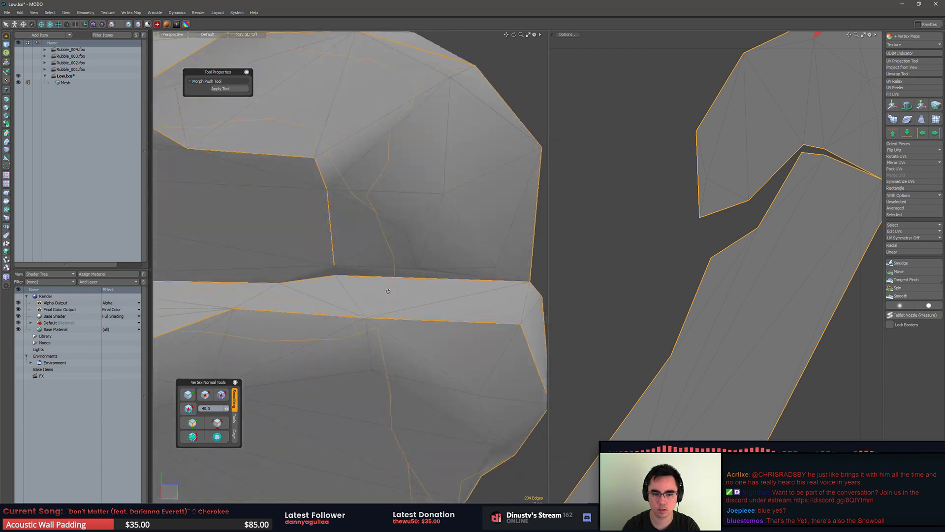
left_click(334, 271)
left_click(205, 394)
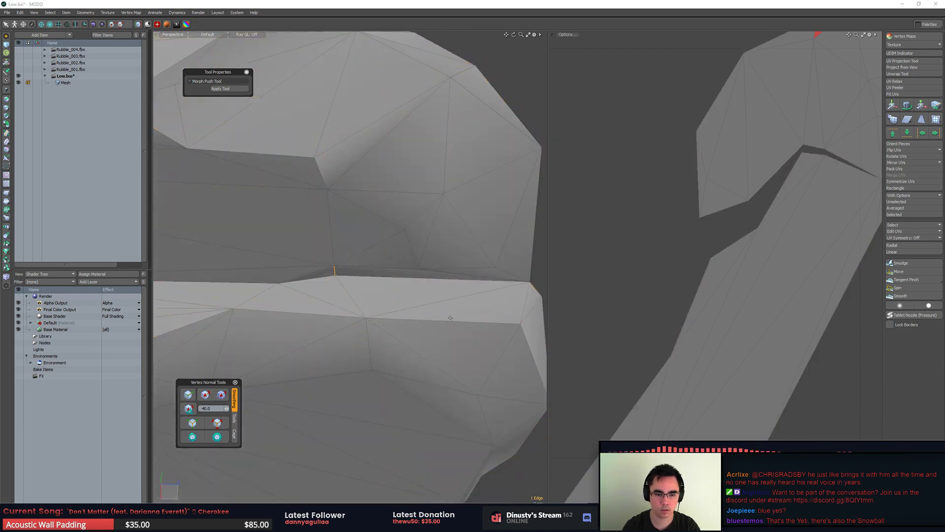
Step: Unwrap the rock along its updated hard edges and clear the selection
left_click(217, 423)
left_click(898, 74)
left_click(695, 224)
left_click_drag(696, 225, 539, 231, "ctrl+alt")
left_click_drag(625, 271, 642, 256, "alt+shift")
key("Escape")
key("Escape")
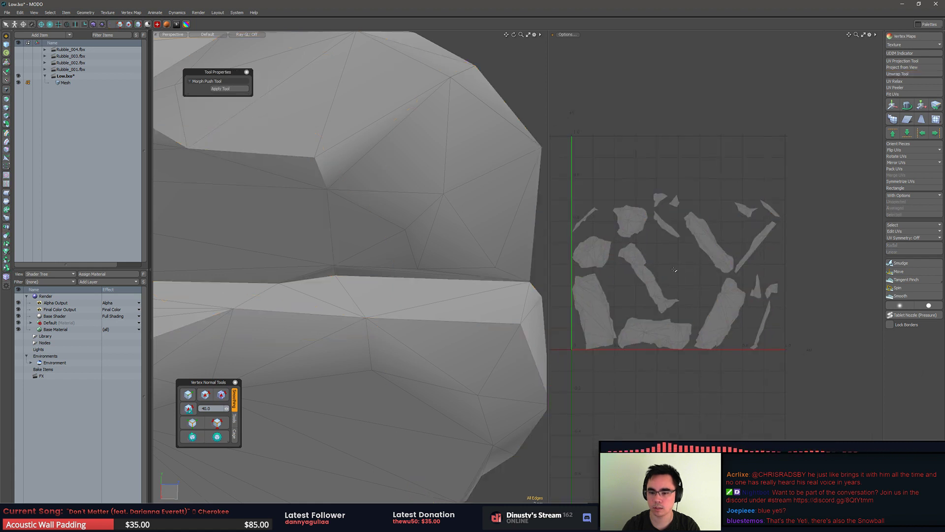
Step: Select the entire finished rock, hide it and frame the remaining rock
left_click_drag(492, 310, 380, 389, "ctrl+alt")
left_click(505, 266)
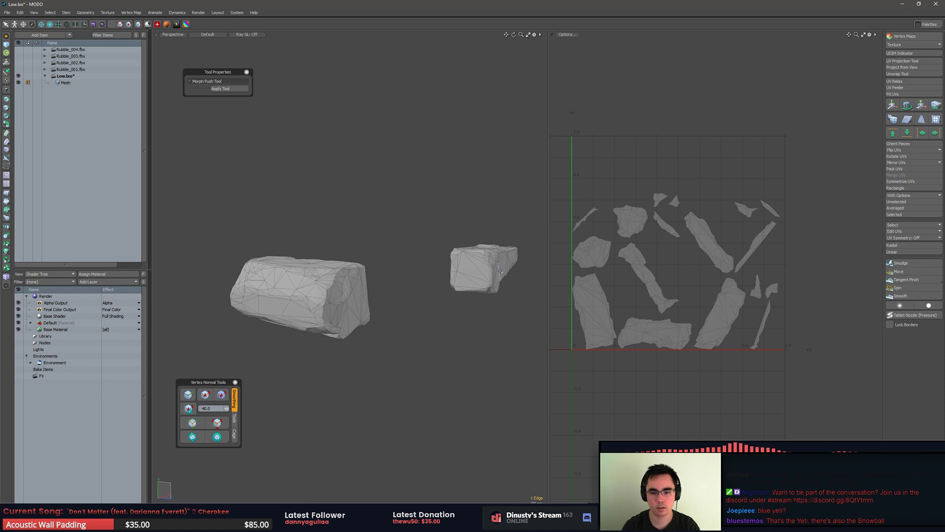
key("3")
double_click(290, 321)
key("h")
key("a")
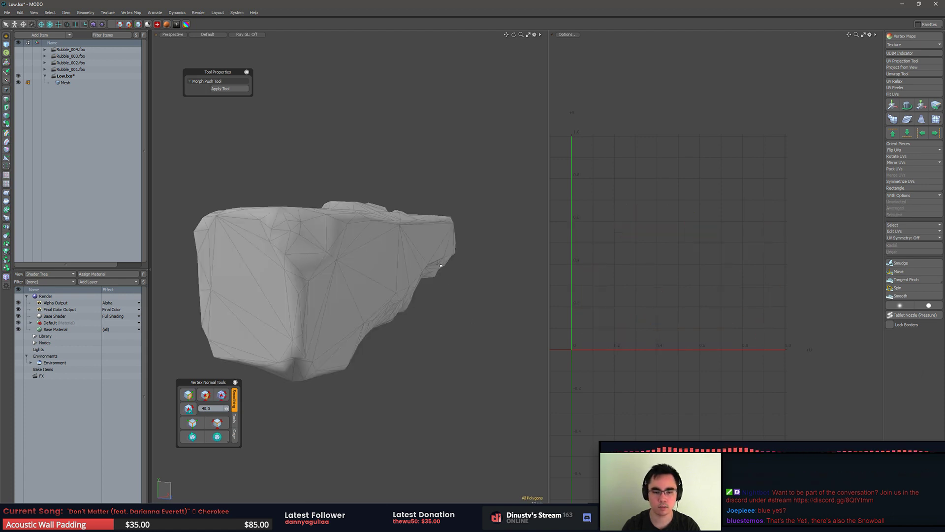
Step: Select the connected polygons of the rock's large flat side that carries the round bump
left_click_drag(439, 311, 356, 285, "alt")
left_click(371, 304)
key("bracketright")
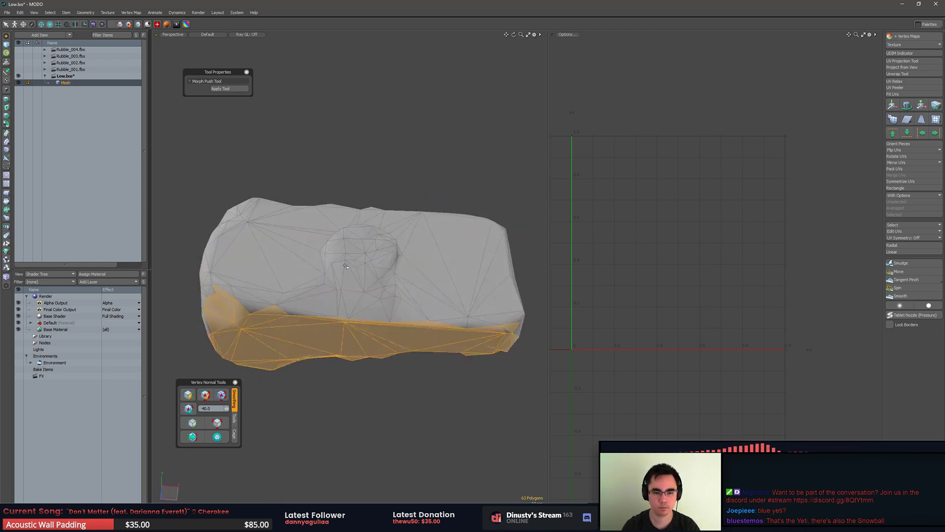
left_click(356, 284)
key("ctrl+z")
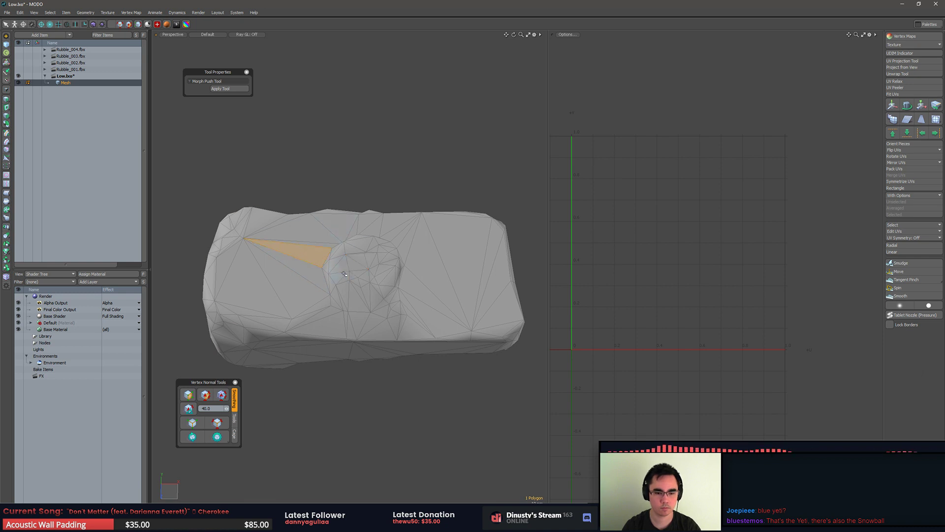
key("bracketright")
left_click_drag(344, 274, 353, 300, "alt")
Step: Try to adjust the flat side's selection by lassoing the polygons around the round bump, and undo the attempts
mouse_move(352, 257)
right_mouse_down()
mouse_move(326, 337)
mouse_move(375, 357)
mouse_move(425, 275)
right_mouse_up()
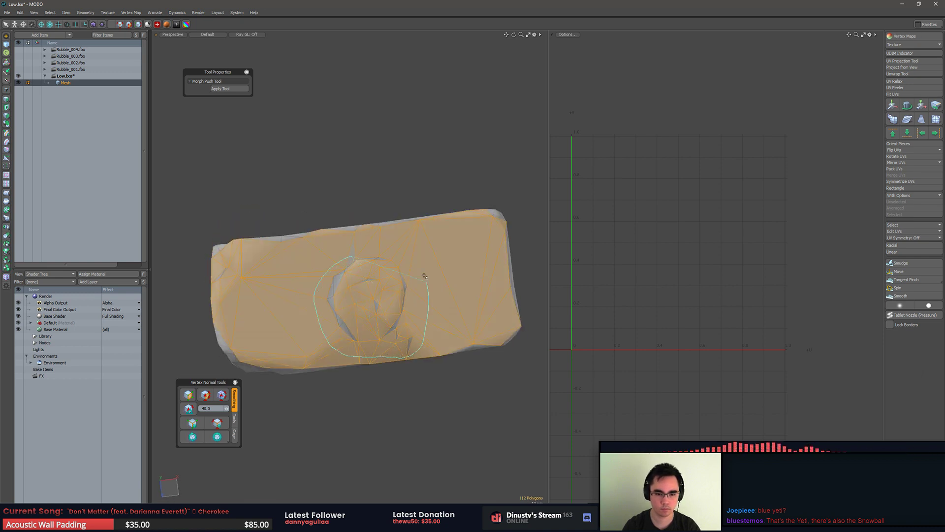
mouse_move(424, 276)
left_mouse_down("alt")
mouse_move(505, 257)
mouse_move(397, 281)
mouse_move(365, 258)
left_mouse_up("alt")
key("ctrl+z")
mouse_move(365, 257)
right_mouse_down()
mouse_move(308, 319)
mouse_move(329, 353)
mouse_move(402, 354)
mouse_move(423, 257)
right_mouse_up()
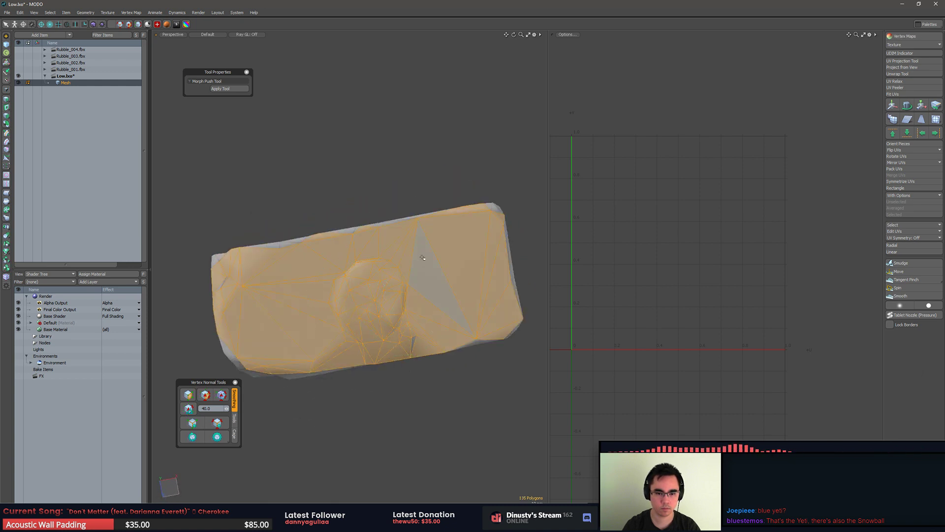
mouse_move(422, 257)
left_mouse_down("alt")
mouse_move(328, 299)
mouse_move(229, 298)
left_mouse_up("alt")
key("ctrl+z")
mouse_move(275, 268)
right_mouse_down("shift")
mouse_move(448, 268)
mouse_move(434, 267)
right_mouse_up("shift")
mouse_move(421, 360)
left_mouse_down("alt")
mouse_move(490, 361)
mouse_move(489, 330)
mouse_move(396, 295)
mouse_move(396, 278)
mouse_move(377, 272)
mouse_move(367, 290)
left_mouse_up("alt")
key("ctrl+z")
scroll(367, 289, "down", 3)
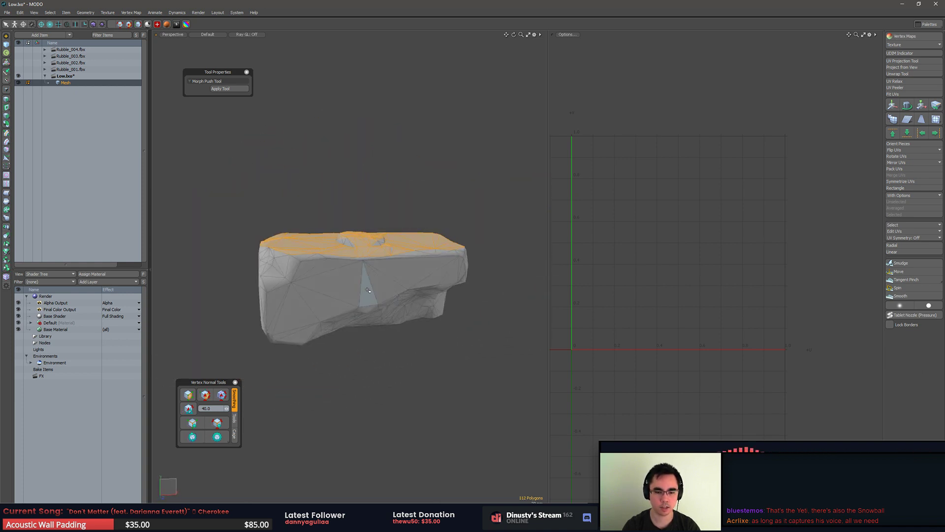
Step: Extend the polygon selection across the rock's rugged underside, lassoing its facets up to the hollow notch at the far end
mouse_move(398, 276)
right_mouse_down("shift")
mouse_move(299, 309)
mouse_move(385, 362)
mouse_move(504, 251)
mouse_move(502, 238)
right_mouse_up("shift")
mouse_move(468, 271)
left_mouse_down("alt")
mouse_move(462, 250)
mouse_move(473, 232)
mouse_move(496, 239)
mouse_move(477, 270)
mouse_move(453, 249)
left_mouse_up("alt")
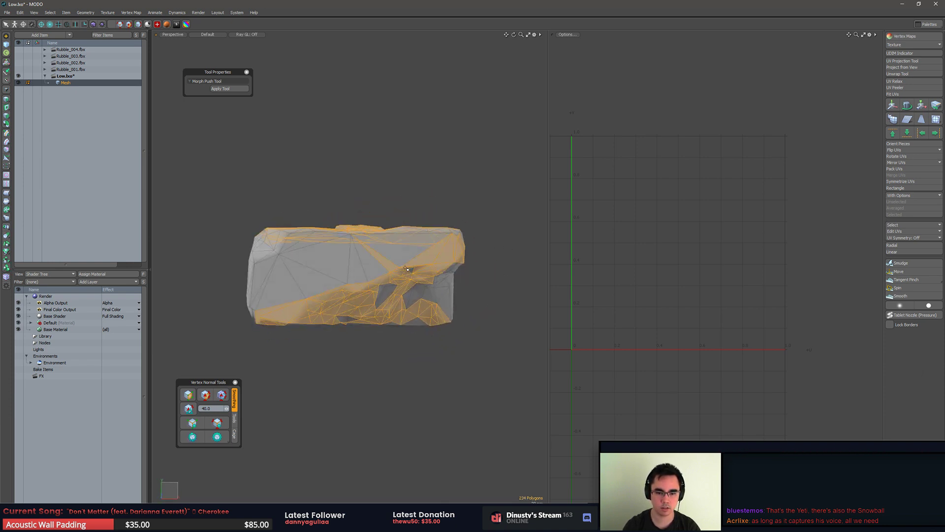
mouse_move(384, 275)
left_mouse_down("shift")
mouse_move(405, 269)
mouse_move(407, 254)
mouse_move(390, 274)
left_mouse_up("shift")
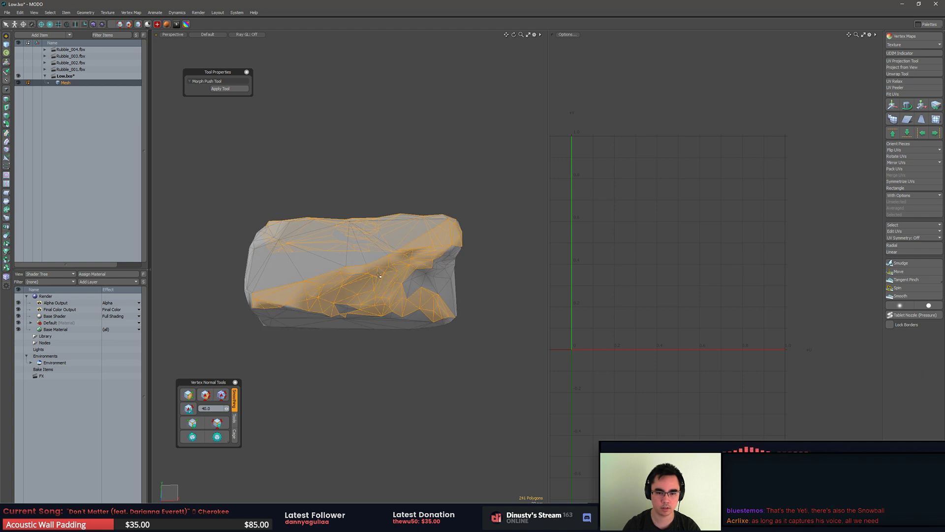
left_click_drag(353, 324, 354, 305, "ctrl+alt")
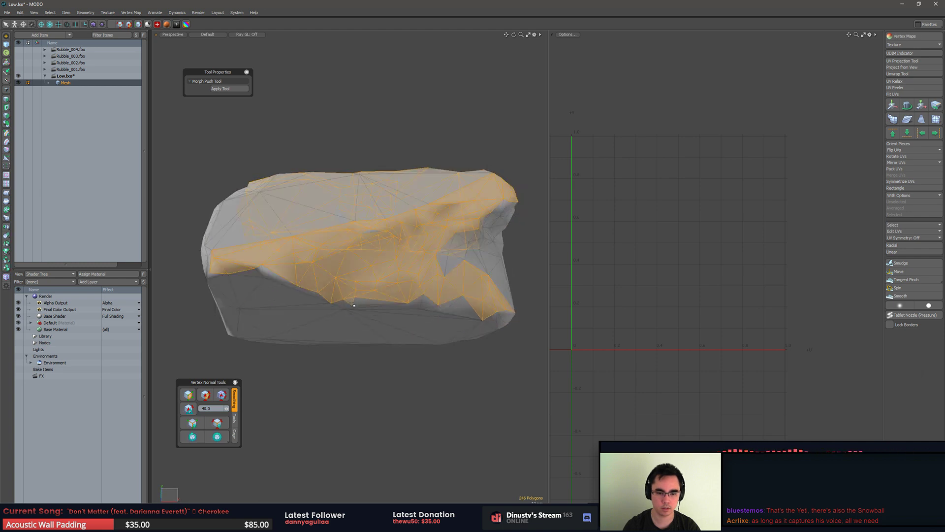
left_click_drag(295, 296, 297, 275, "alt")
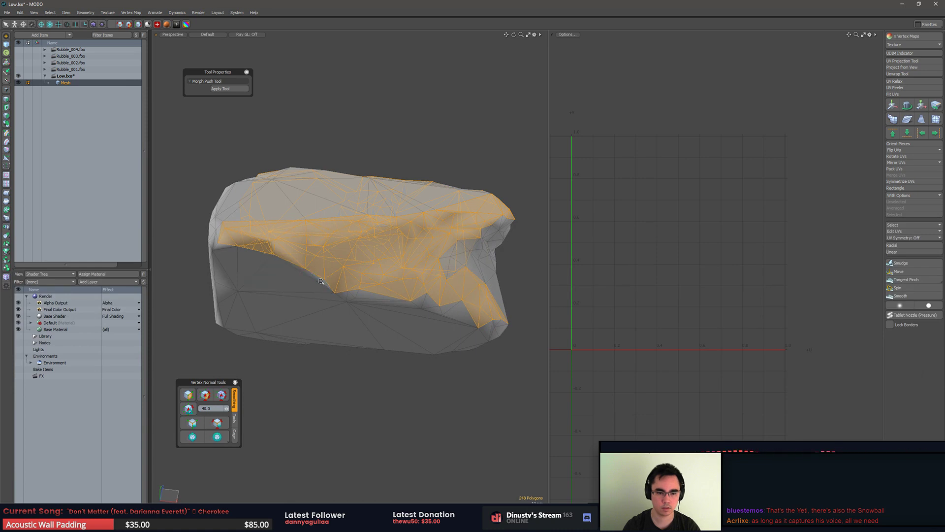
left_click_drag(321, 280, 206, 299, "alt")
left_click_drag(256, 318, 358, 290, "alt")
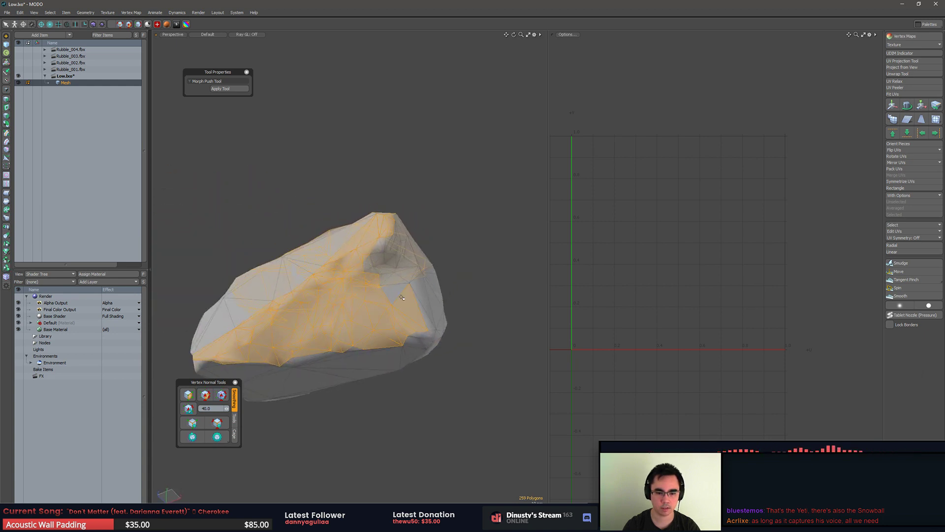
left_click_drag(392, 285, 408, 282, "alt")
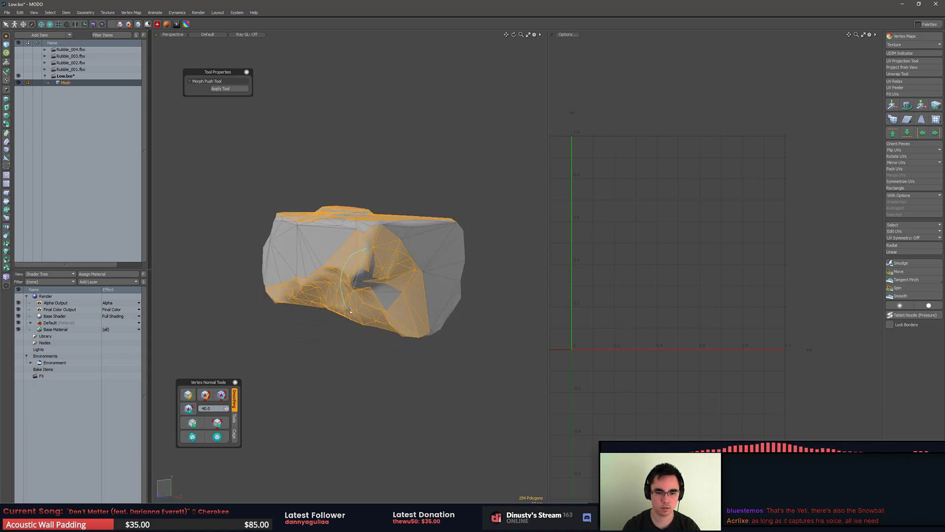
Step: Add the missed polygons around the round bump to the selection and harden the selection's border
left_click_drag(390, 243, 381, 262, "alt")
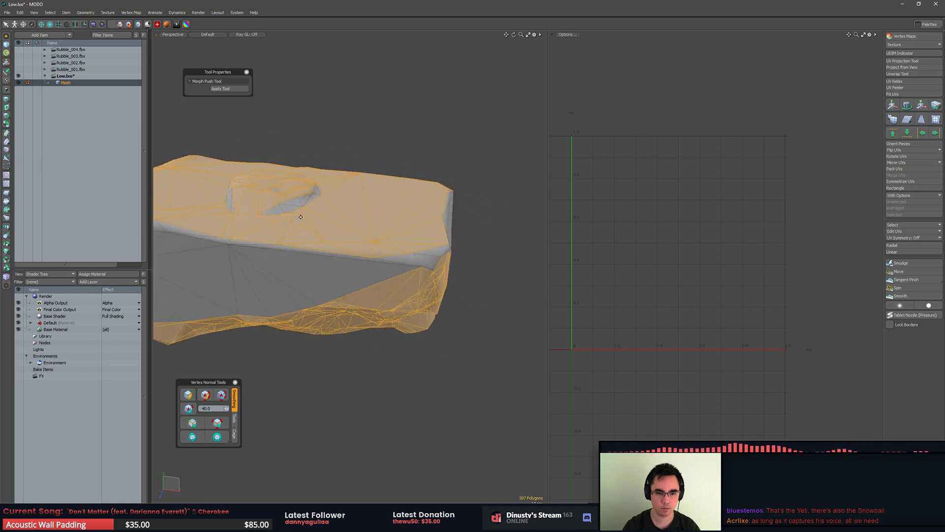
left_click_drag(301, 216, 389, 284, "alt")
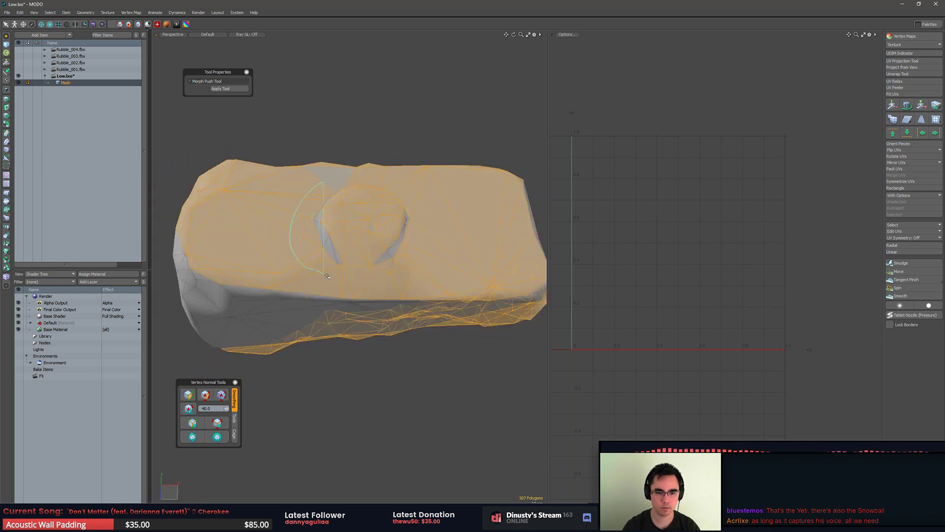
left_click_drag(428, 194, 396, 254, "alt")
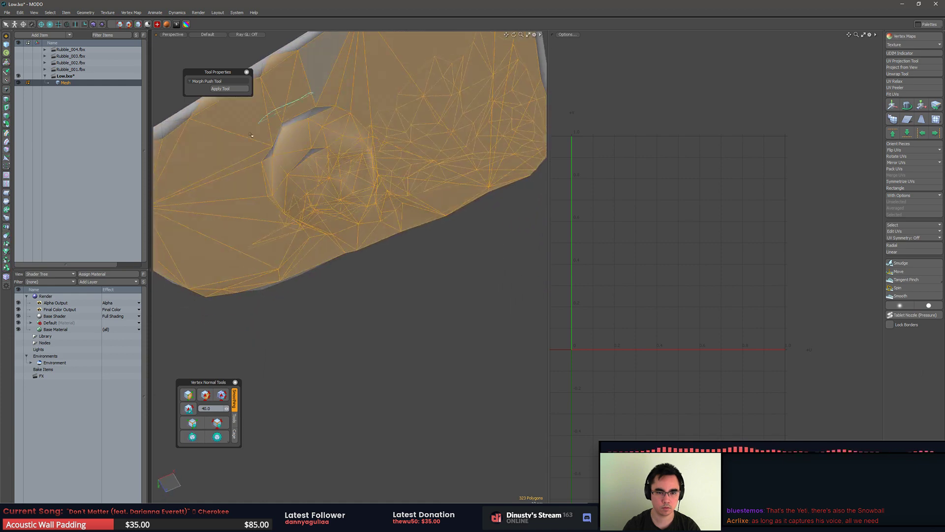
scroll(352, 142, "down", 5)
left_click_drag(353, 142, 268, 259, "alt")
left_click(206, 395)
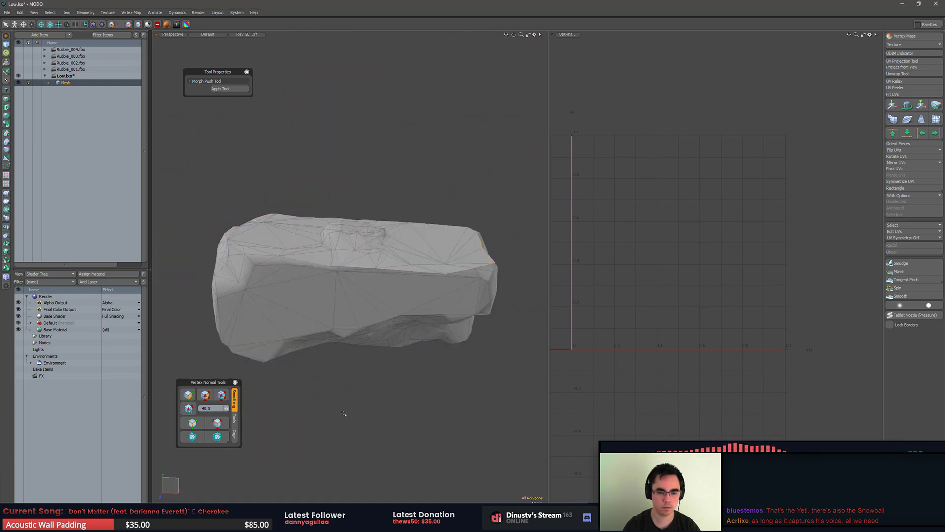
Step: Select the rock's hard edges to check the new borders, and clear the selection
left_click_drag(371, 414, 307, 419, "alt")
left_click(222, 425)
left_click_drag(416, 404, 311, 273, "alt")
key("Escape")
Step: Try to select the long front side by growing the selection from one polygon and adding the facets around its ends
left_click(321, 261)
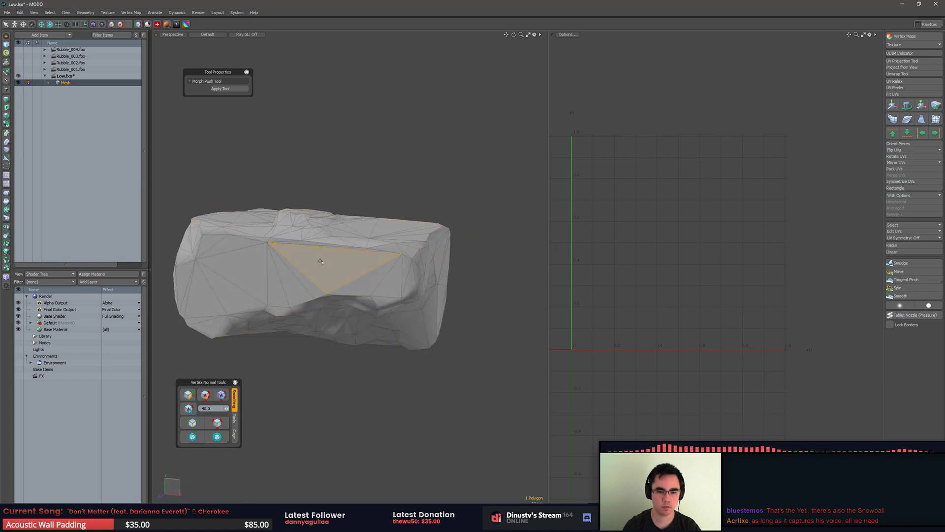
key("shift+Up")
key("shift+Up")
left_click_drag(340, 274, 473, 297, "alt+shift")
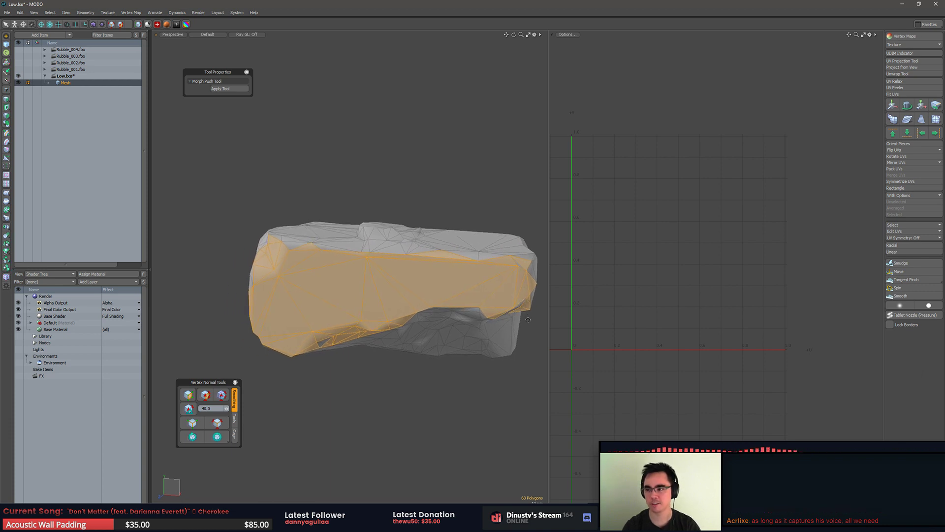
left_click_drag(515, 336, 450, 313, "alt")
left_click_drag(321, 332, 336, 296, "alt")
Step: Select the hard edges, and soften the stray small triangle on the rugged underside
left_click(221, 424)
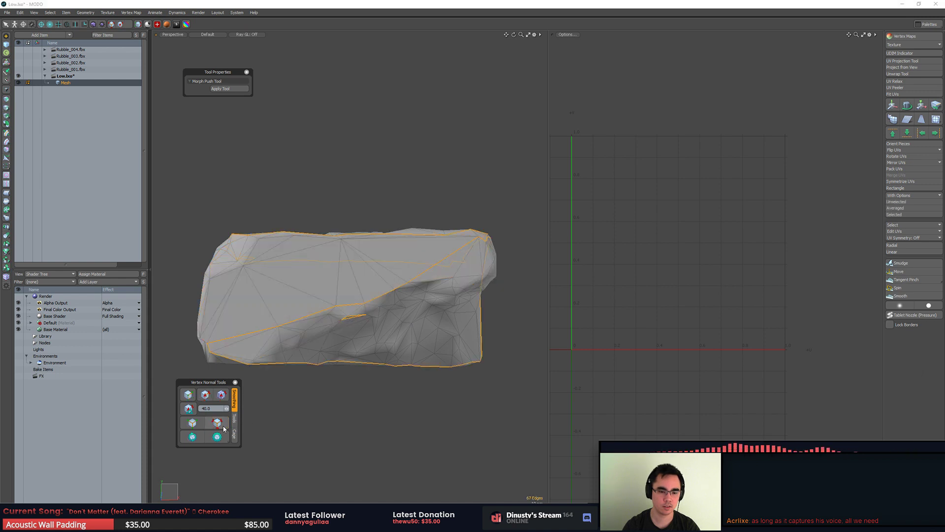
left_click_drag(345, 337, 353, 296, "alt")
key("3")
left_click(355, 293)
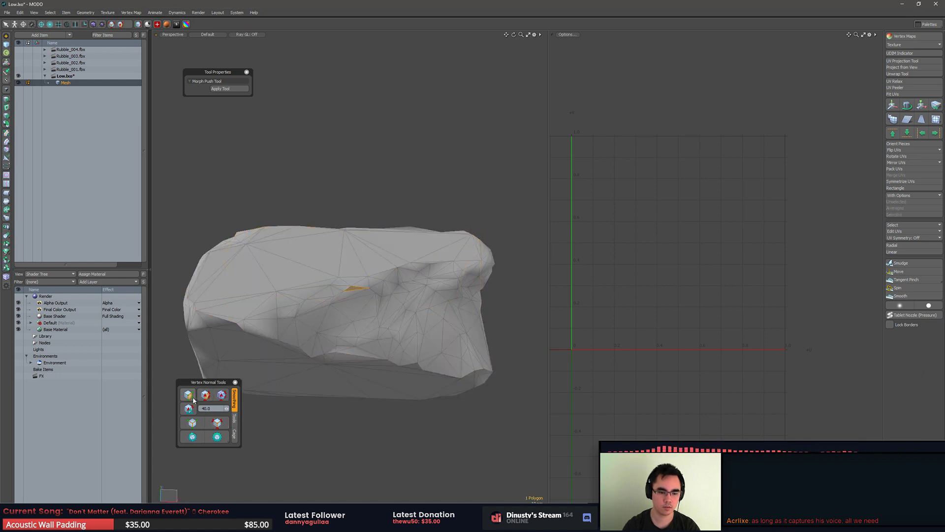
left_click(193, 399)
left_click(362, 424)
Step: Inspect the sliver polygon beside the rugged area's rim and select the hard edges to check the border there
left_click_drag(352, 382, 279, 382, "alt")
scroll(405, 293, "up", 2)
left_click(405, 292)
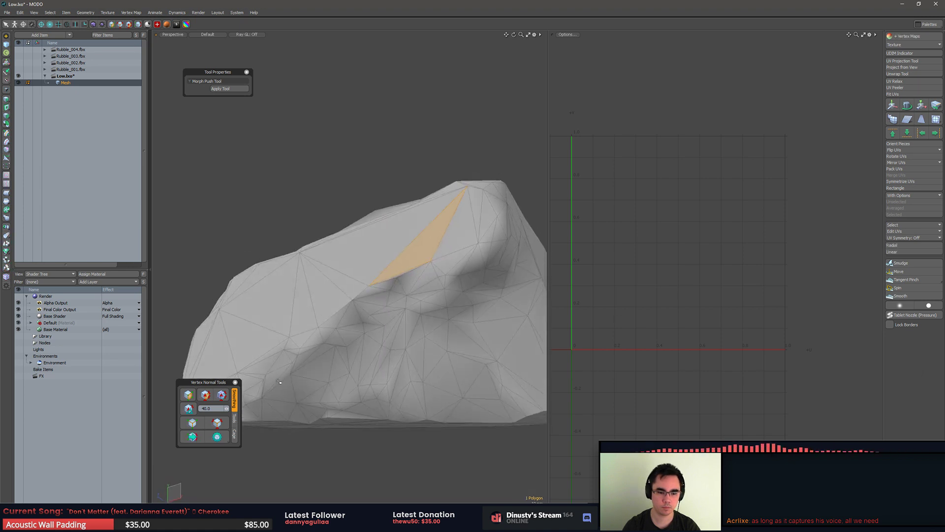
left_click(217, 423)
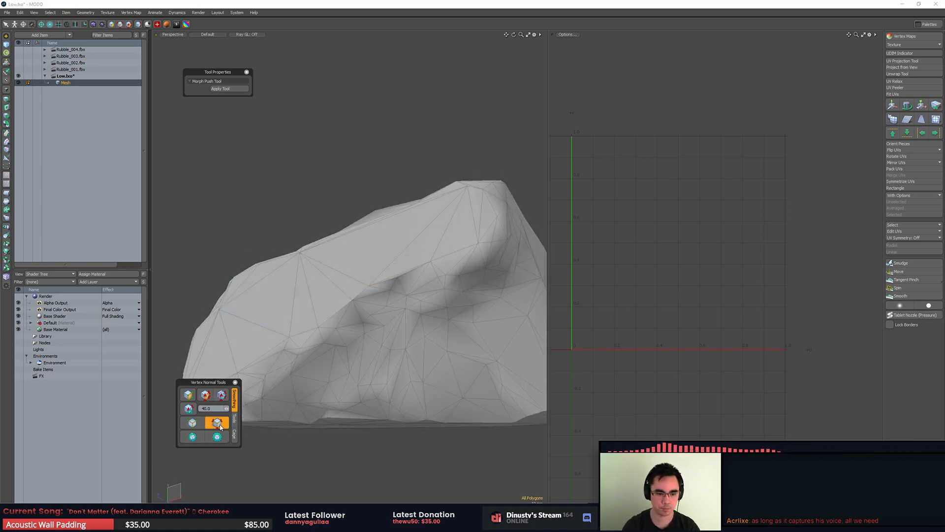
left_click_drag(319, 345, 457, 299, "alt")
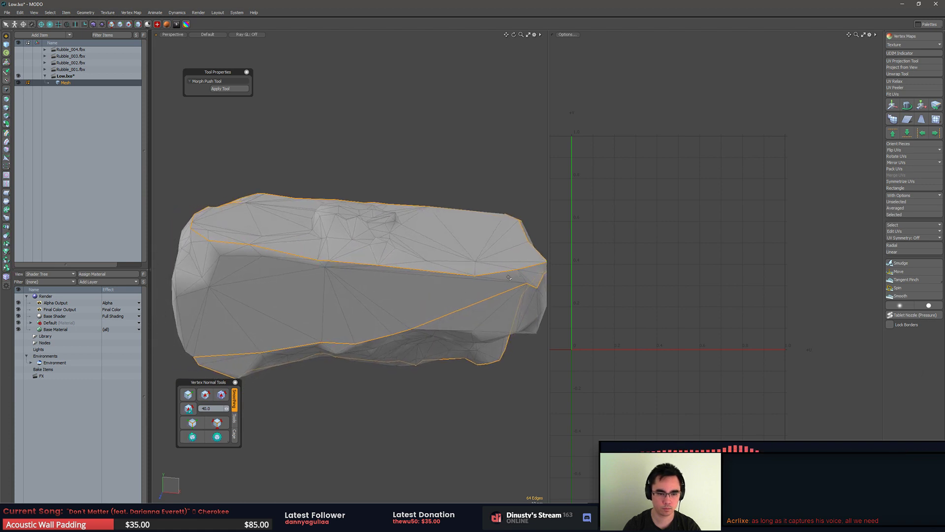
Step: Select the polygons of the long front side, including the bevelled facets along its upper rim, and harden their border
key("3")
left_click_drag(509, 277, 246, 342)
mouse_move(247, 342)
left_mouse_down("alt")
mouse_move(289, 345)
mouse_move(404, 301)
left_mouse_up("alt")
mouse_move(310, 339)
left_mouse_down("shift")
mouse_move(296, 381)
mouse_move(310, 315)
mouse_move(303, 254)
mouse_move(338, 370)
mouse_move(330, 415)
left_mouse_up("shift")
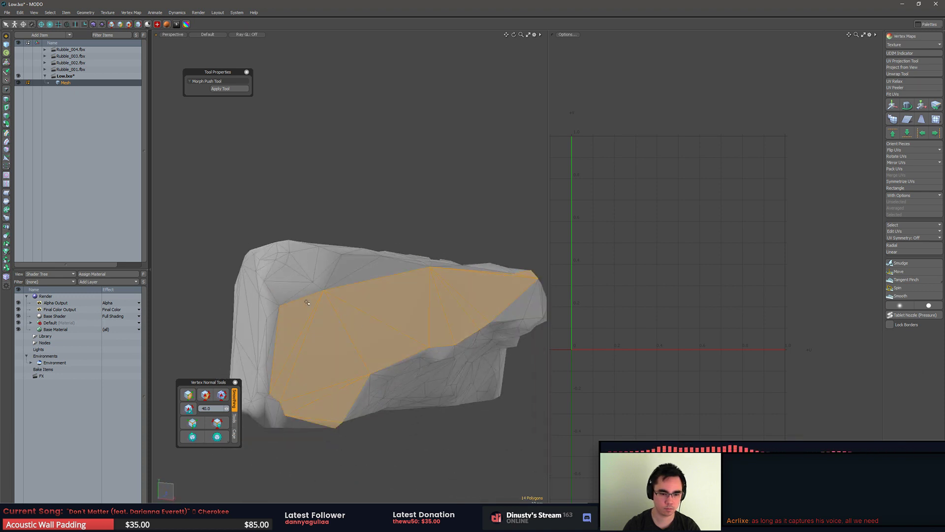
left_click_drag(307, 303, 343, 276)
left_click_drag(416, 283, 405, 281, "alt")
left_click(217, 423)
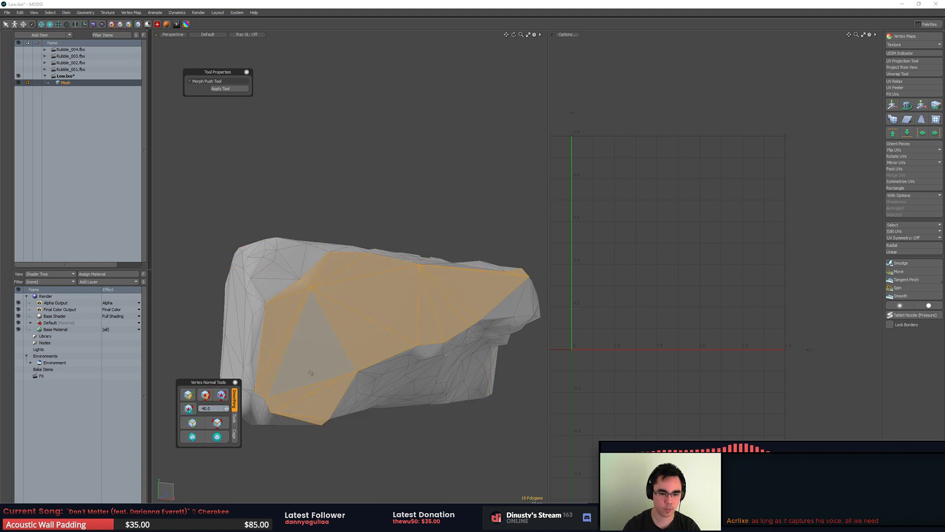
left_click(206, 394)
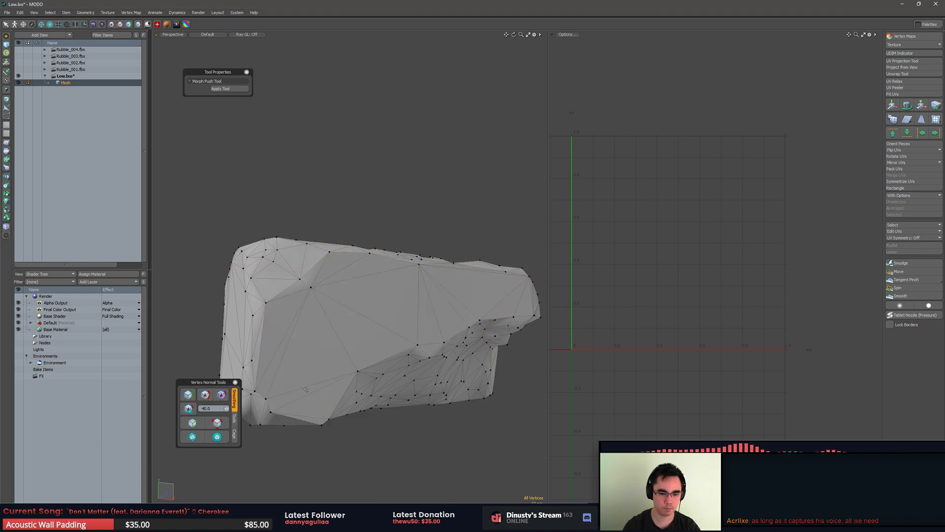
Step: Soften the stray hard edge crossing the lower corner of the front side and select the hard edges to check
left_click(188, 397)
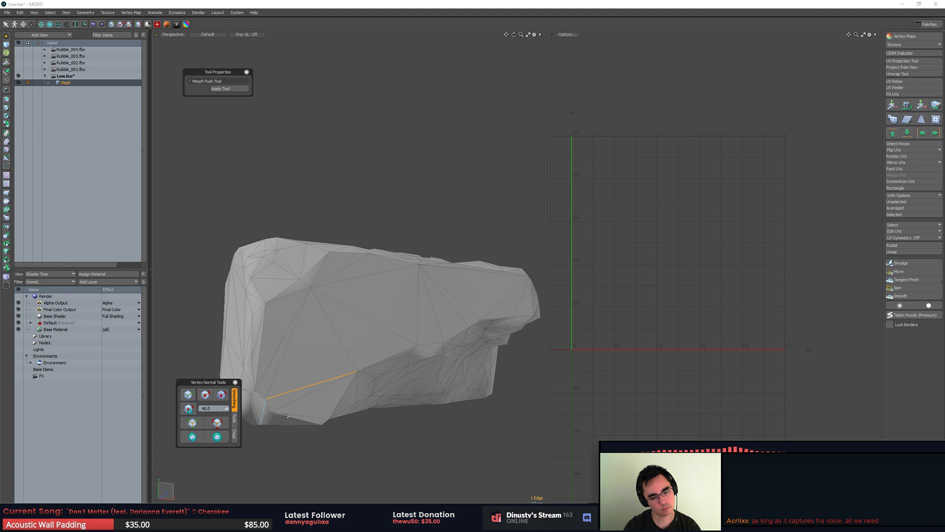
left_click(220, 423)
left_click_drag(389, 356, 315, 340, "alt")
Step: Select the polygons of the rock's rounded end face, leave out the stray facets at its lower corner, and harden the border
key("3")
left_click(313, 305)
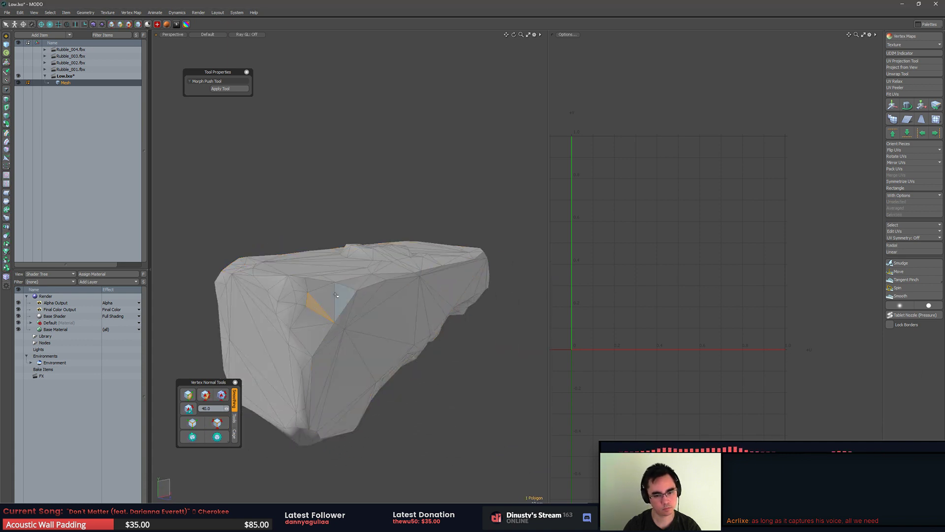
left_click(317, 305)
left_click_drag(317, 306, 359, 309, "alt")
left_click(259, 387)
left_click_drag(259, 387, 397, 331, "alt+shift")
mouse_move(413, 383)
left_mouse_down("ctrl")
mouse_move(468, 380)
mouse_move(363, 395)
left_mouse_up("ctrl")
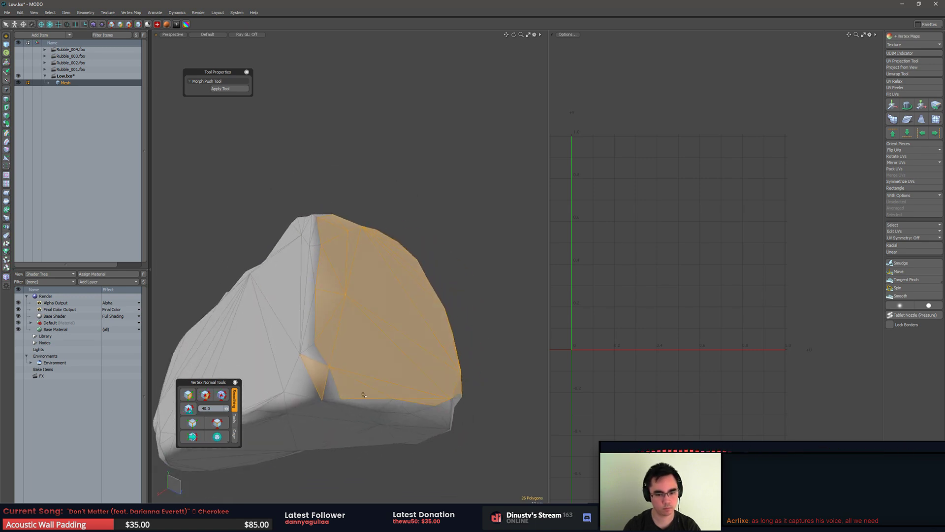
left_click_drag(318, 363, 317, 409, "alt")
left_click(205, 395)
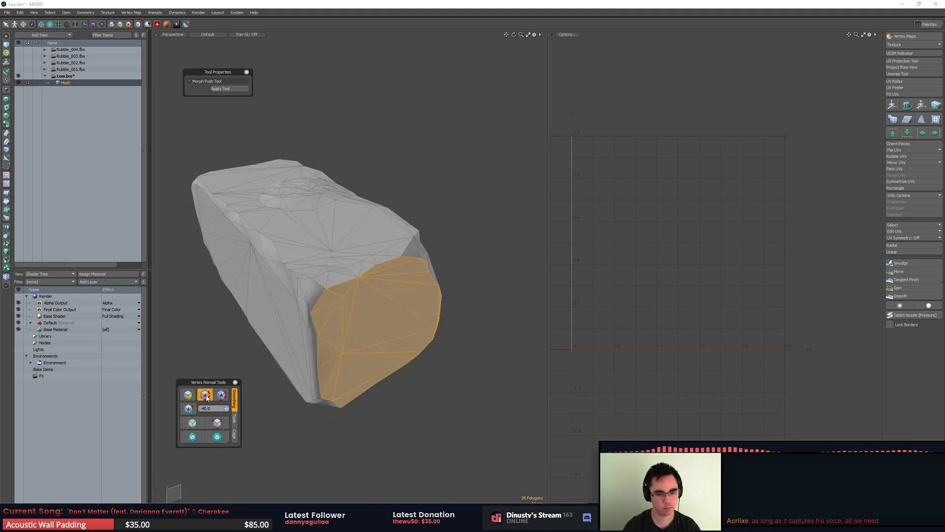
Step: Select the polygons of the long side opposite the front one, with the rock's vertices displayed
left_click(276, 378)
key("bracketright")
left_click_drag(344, 389, 485, 351, "alt")
key("1")
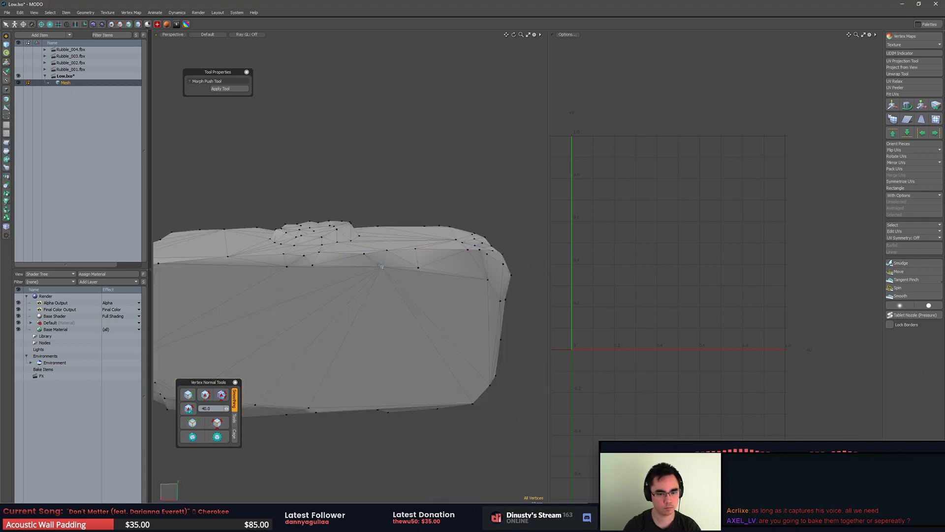
scroll(387, 280, "up", 1)
key("3")
scroll(387, 280, "down", 2)
left_click_drag(387, 280, 353, 297, "alt")
key("ctrl+z")
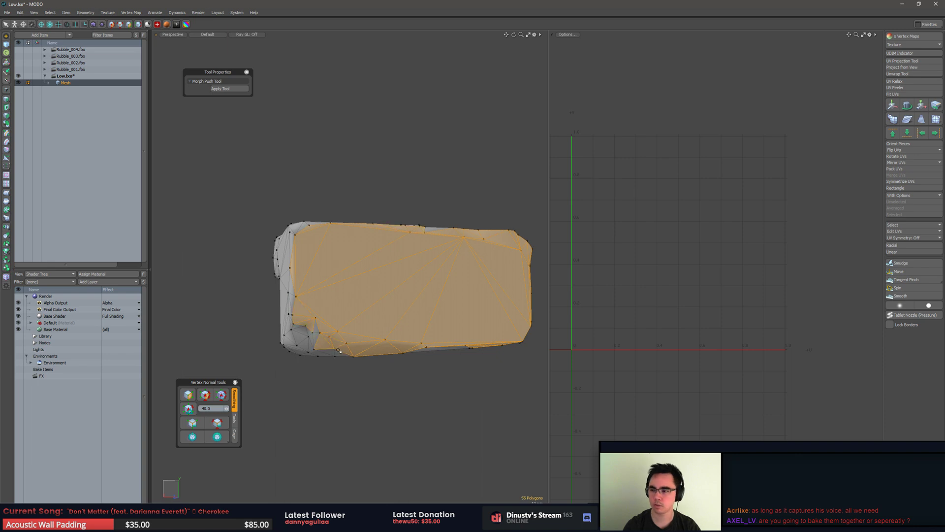
Step: Refine the opposite long side's selection around its jagged corner and along the rim below the round bump
scroll(340, 351, "up", 5)
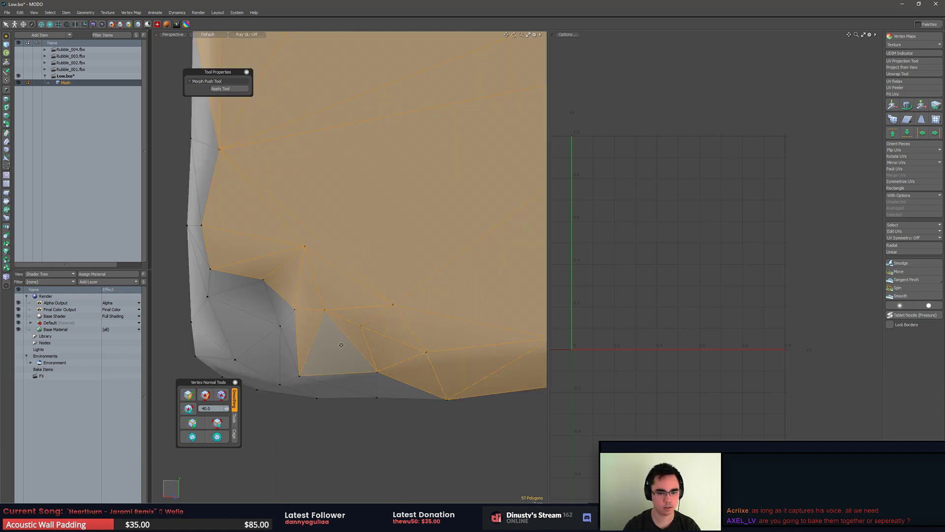
left_click_drag(341, 345, 364, 442, "alt")
scroll(335, 294, "down", 3)
scroll(428, 267, "up", 4)
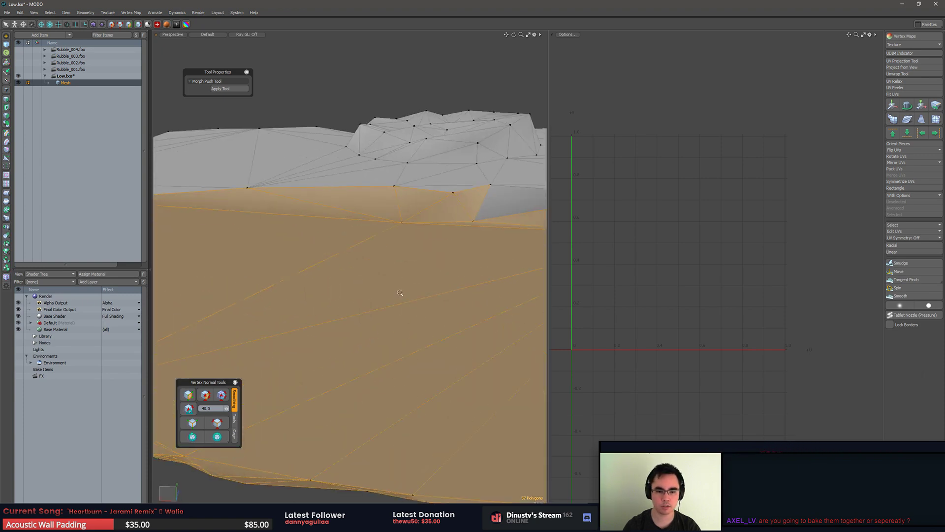
scroll(421, 262, "down", 2)
scroll(492, 240, "down", 4)
left_click_drag(380, 320, 370, 343, "alt")
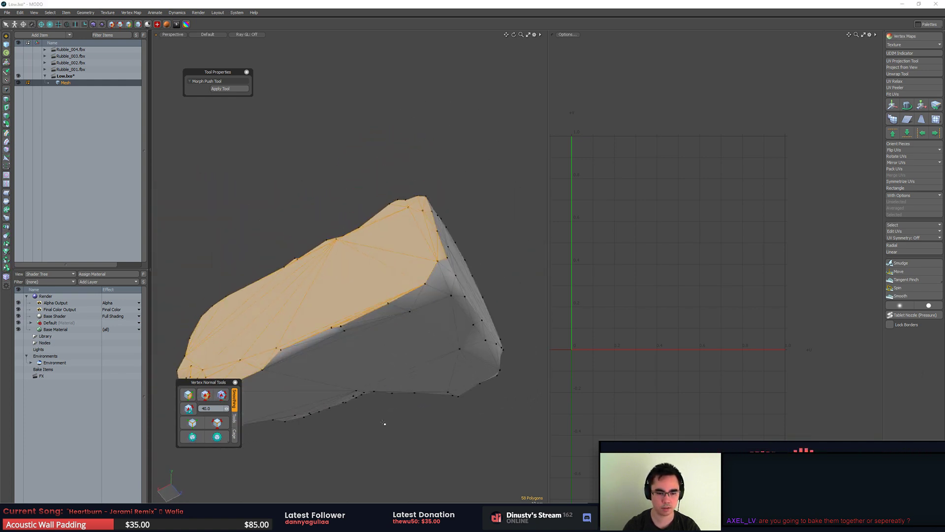
Step: Select the connected polygons of the rock's flat base and deselect the stray facets inside the rugged area
left_click(412, 350)
double_click(338, 378)
left_click_drag(339, 379, 377, 365, "alt")
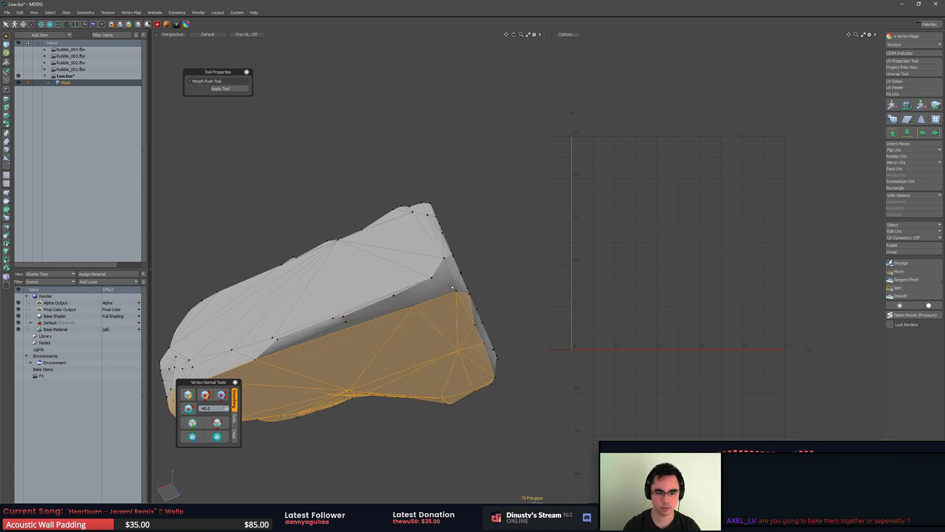
left_click_drag(452, 287, 308, 257, "alt")
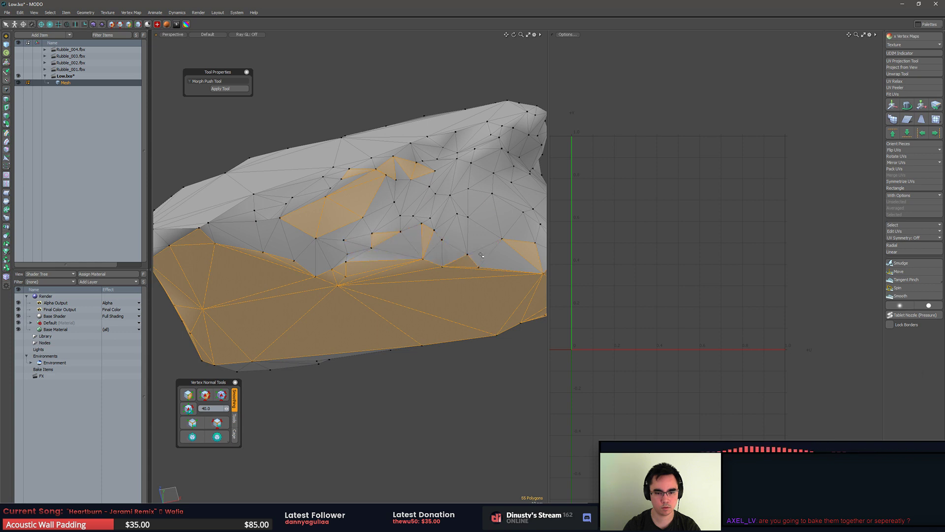
left_click_drag(408, 225, 311, 231, "ctrl")
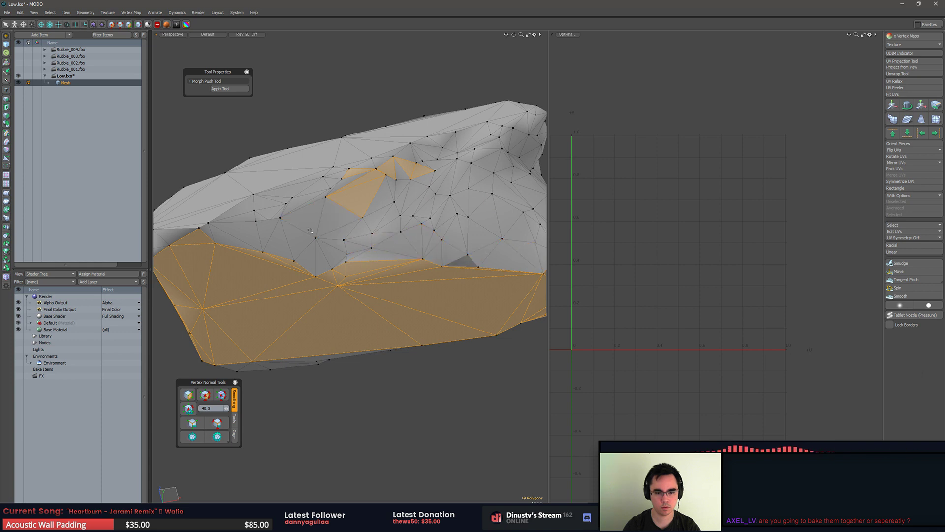
left_click_drag(407, 183, 438, 160, "ctrl")
Step: Clean up the flat base's boundary along the rugged area, harden it, and select the hard edges to check
mouse_move(433, 168)
left_mouse_down("alt")
mouse_move(497, 207)
mouse_move(494, 188)
mouse_move(374, 222)
mouse_move(301, 212)
mouse_move(404, 242)
mouse_move(325, 242)
mouse_move(332, 231)
mouse_move(395, 256)
mouse_move(349, 246)
mouse_move(404, 276)
mouse_move(409, 295)
left_mouse_up("alt")
key("2")
left_click_drag(336, 255, 356, 257)
left_click(205, 395)
left_click(206, 395)
left_click(420, 361)
left_click_drag(420, 361, 392, 394, "alt")
left_click(216, 425)
Step: Soften the long border of the narrow sliver between two adjoining faces, harden its short upper edge, and select the hard edges to check
scroll(354, 345, "down", 3)
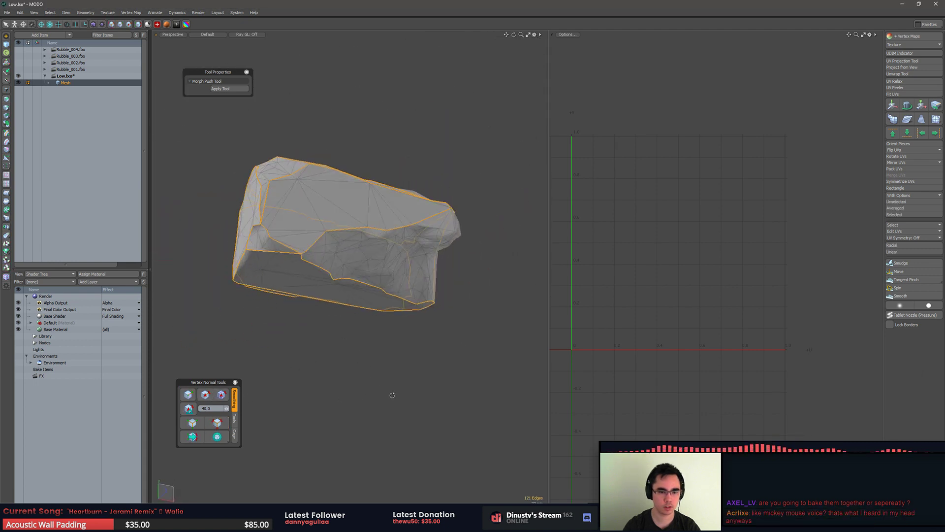
scroll(312, 268, "up", 2)
left_click_drag(291, 246, 330, 266, "alt")
scroll(291, 232, "up", 3)
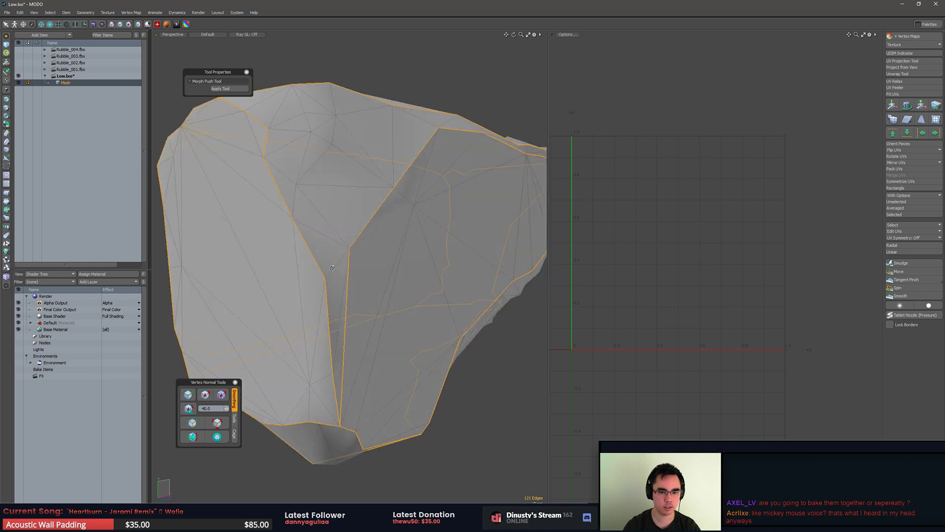
key("3")
left_click_drag(335, 321, 352, 324)
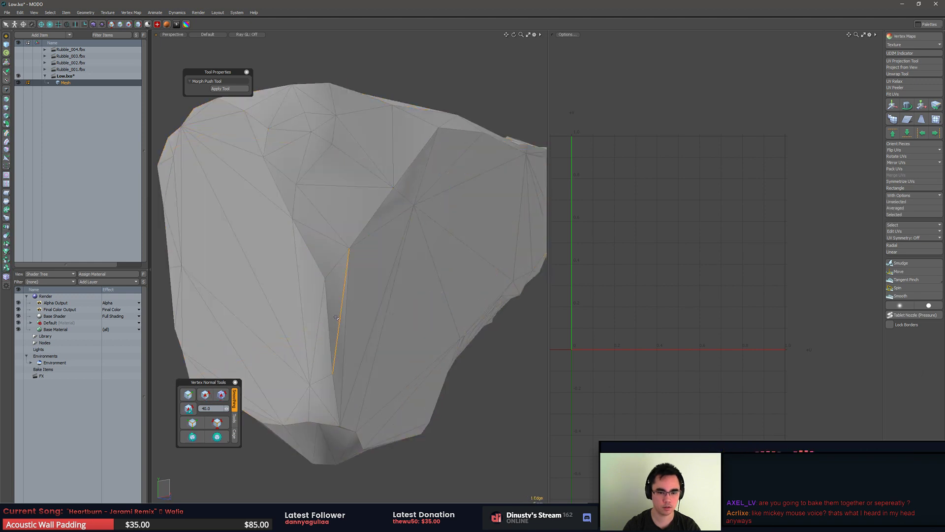
double_click(336, 318)
key("2")
left_click(350, 303)
left_click(336, 277)
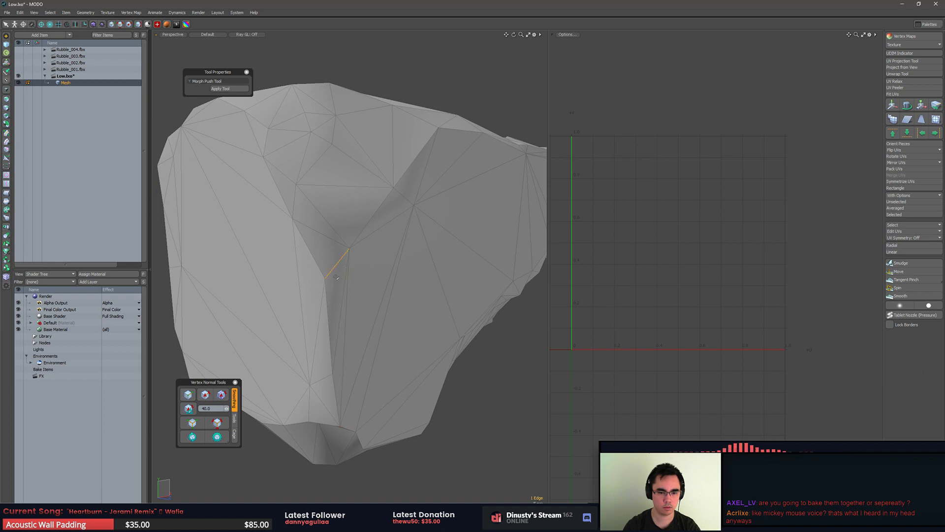
left_click(206, 398)
left_click_drag(444, 458, 469, 433, "alt")
left_click(216, 422)
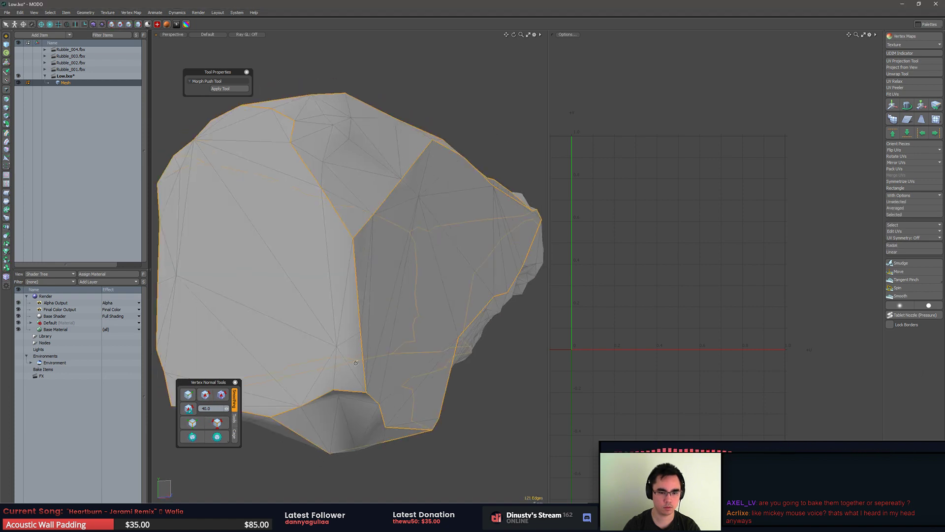
Step: Soften the edges around the small dark facets inside the broad flat face and reselect all hard edges
left_click_drag(207, 315, 373, 275, "alt")
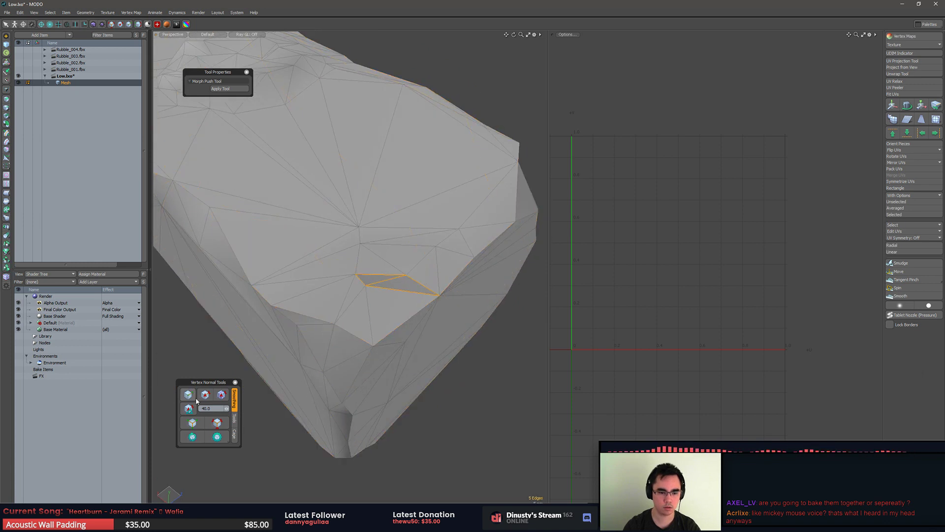
left_click(478, 416)
left_click(217, 423)
middle_click_drag(217, 423, 431, 302)
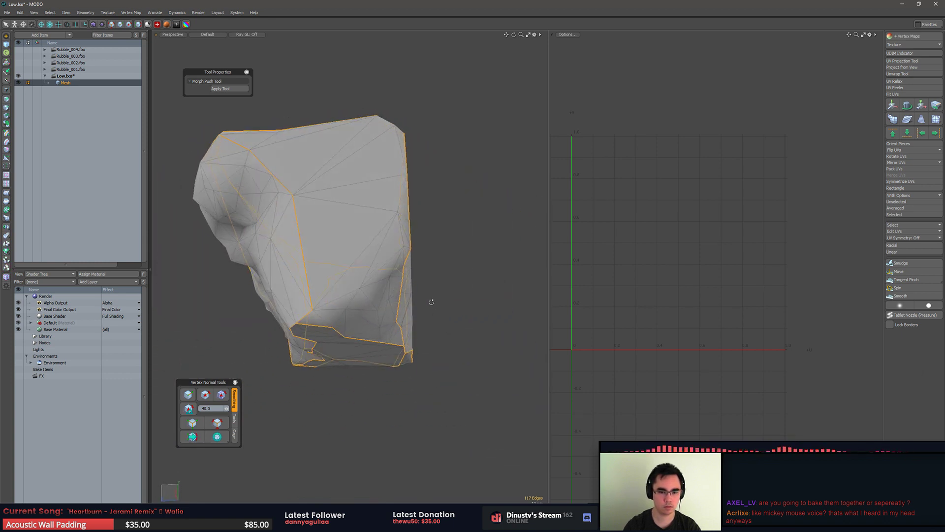
Step: Harden the four edges bordering the concave area on the rock's end and select the hard edges again
left_click(378, 275, "shift")
left_click_drag(379, 274, 331, 266, "alt")
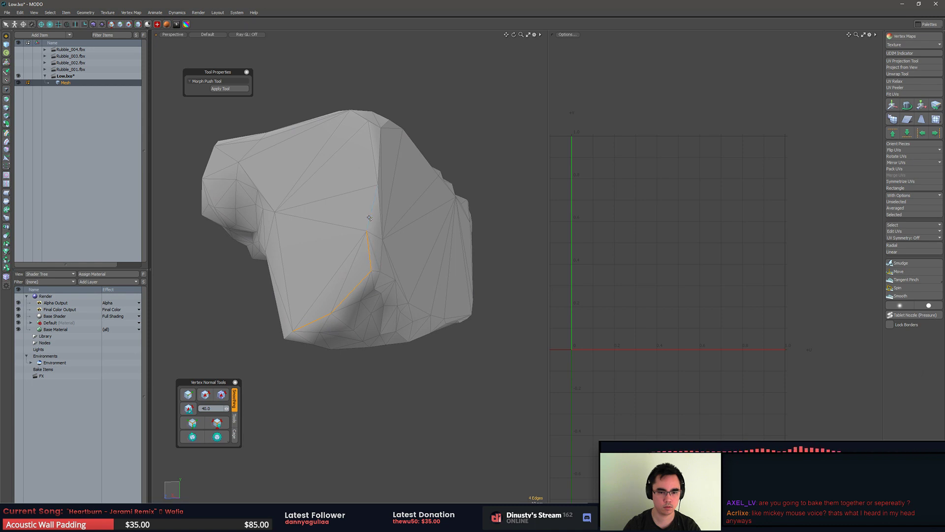
left_click(207, 396)
left_click(344, 363)
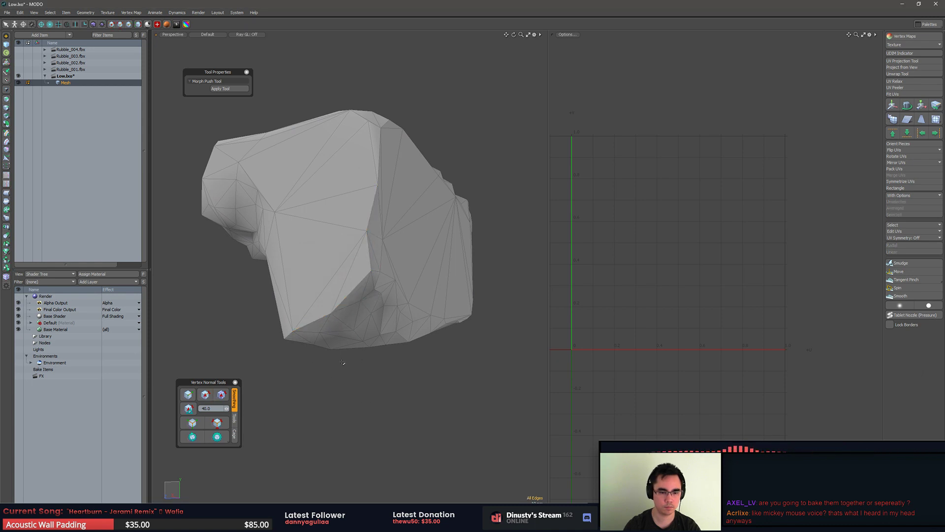
left_click_drag(344, 363, 364, 349, "alt")
left_click(219, 427)
Step: Harden the short edge beside the narrow gap above the concave area and display the rock's hard edges
left_click_drag(276, 374, 336, 259, "alt")
middle_click_drag(336, 259, 347, 222)
left_click(349, 218)
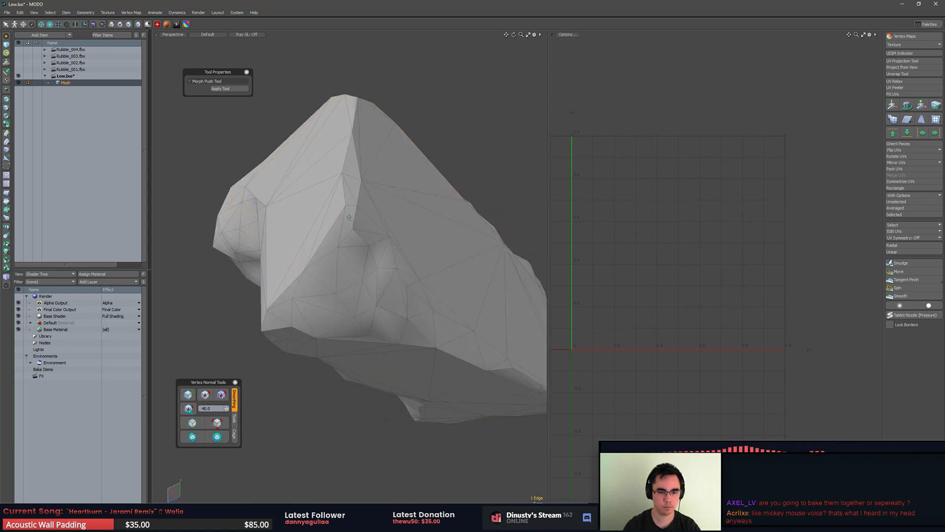
left_click(217, 423)
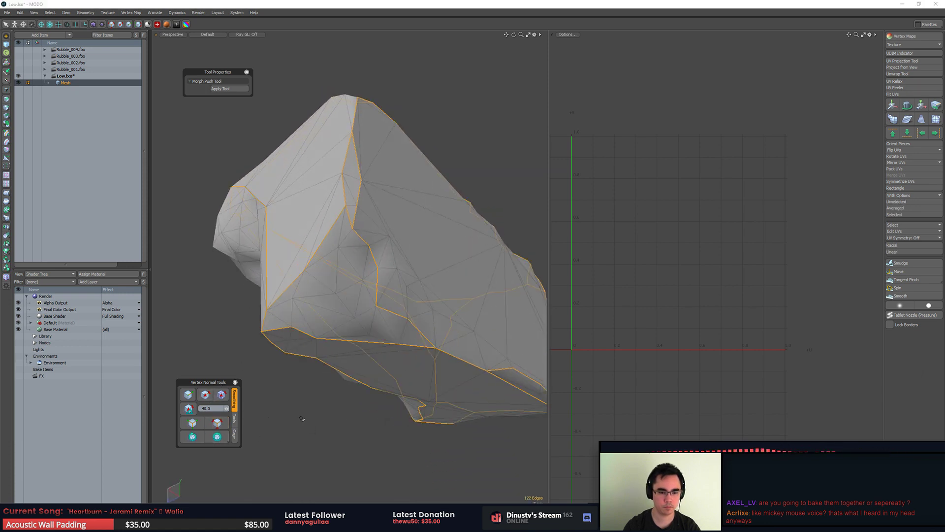
Step: Harden the five-edge jagged rim where the long side meets the rugged area near the rock's end, and reselect the hard edges
middle_click_drag(217, 423, 352, 291)
left_click_drag(352, 291, 369, 320, "alt")
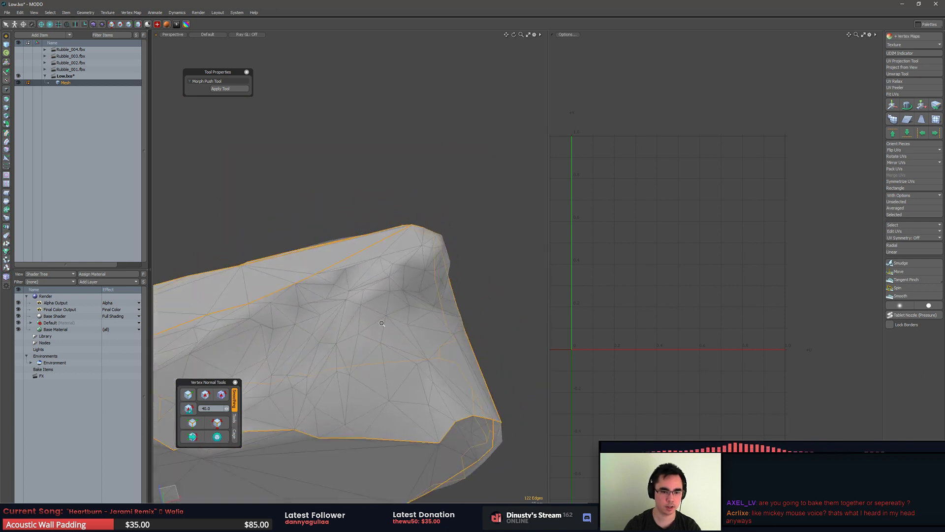
scroll(369, 320, "down", 4)
left_click_drag(329, 357, 435, 411, "alt+shift")
mouse_move(375, 311)
left_mouse_down("ctrl+alt")
mouse_move(446, 296)
mouse_move(370, 307)
left_mouse_up("ctrl+alt")
left_click_drag(369, 308, 398, 299, "ctrl+alt")
left_click_drag(364, 302, 347, 294, "alt")
left_click(306, 300)
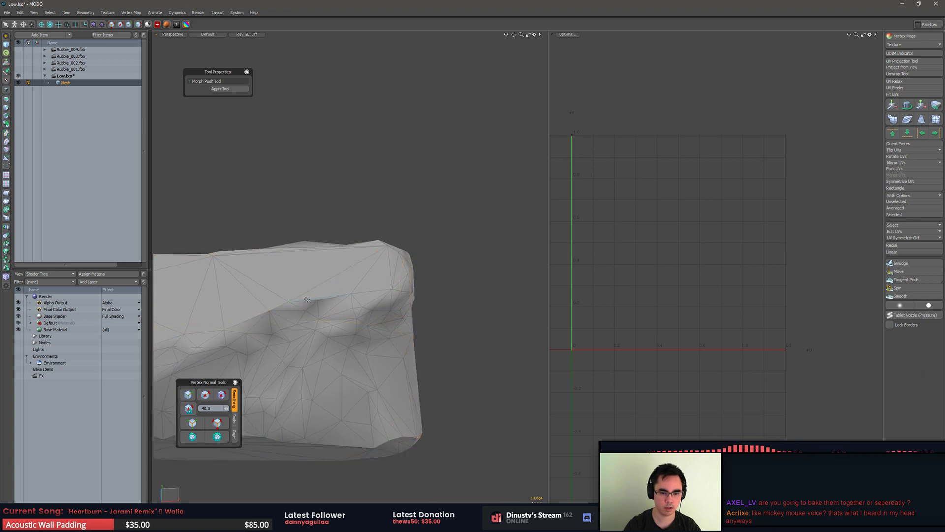
middle_click_drag(306, 300, 315, 314)
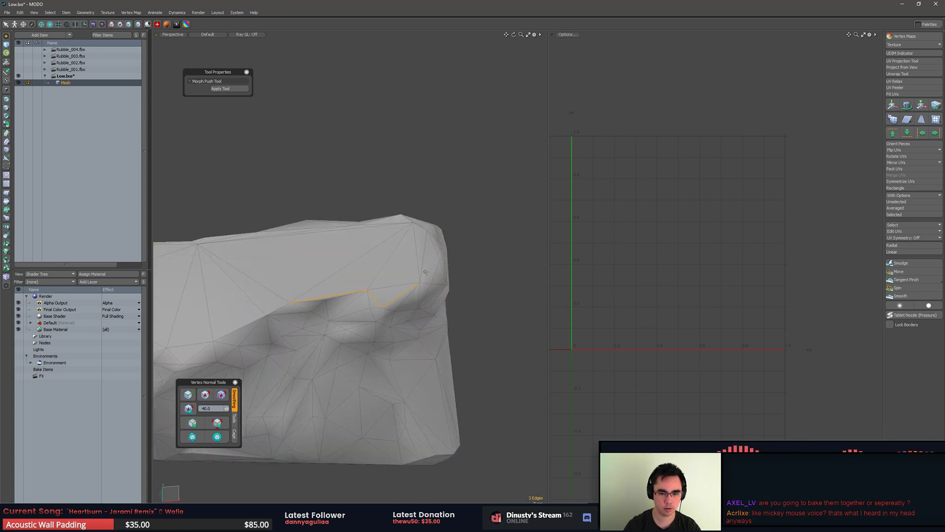
middle_click_drag(450, 267, 444, 237)
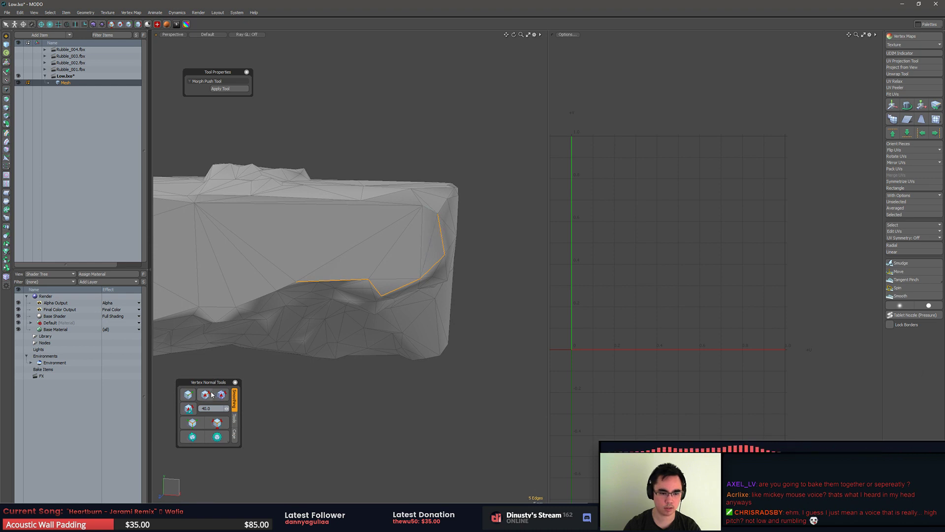
left_click(210, 394)
left_click(452, 382)
left_click(218, 422)
left_click_drag(383, 378, 385, 359, "alt")
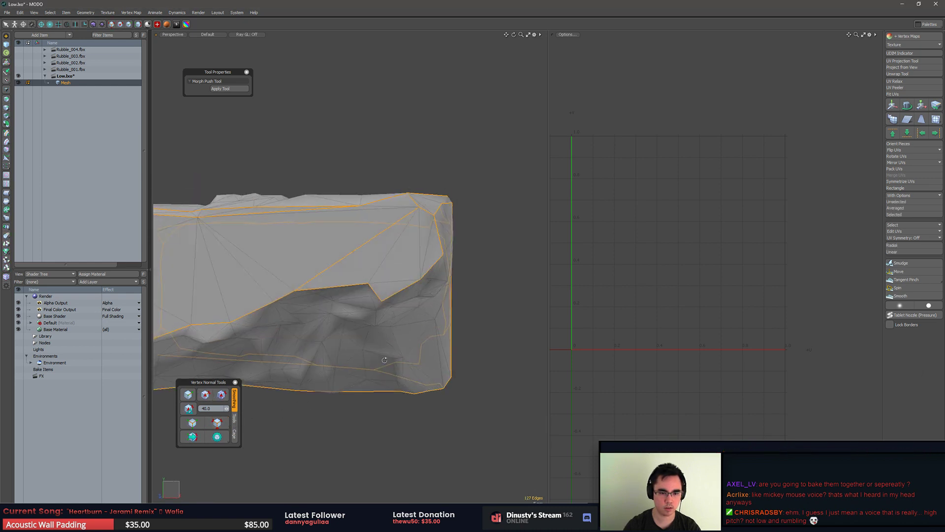
Step: Soften the leftover diagonal edge crossing the long side above the jagged rim and select the hard edges to check the whole rock
key("Escape")
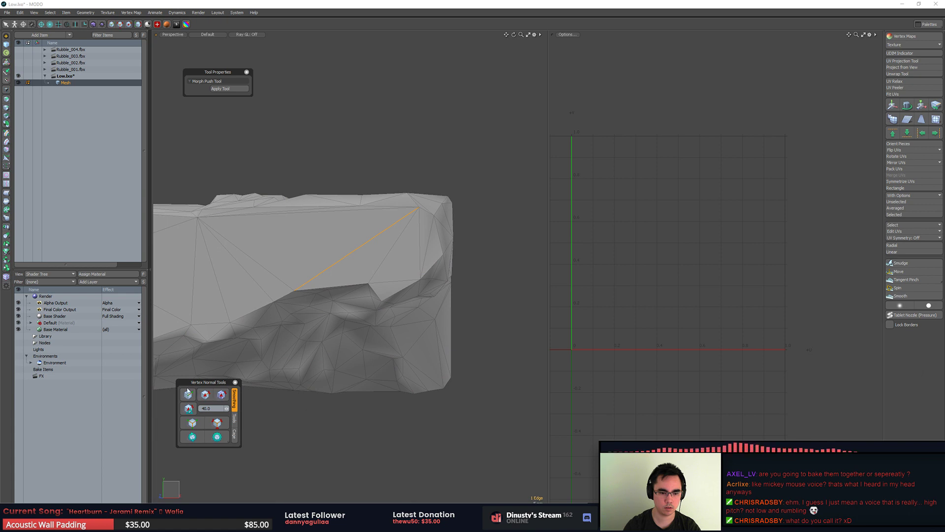
left_click(185, 397)
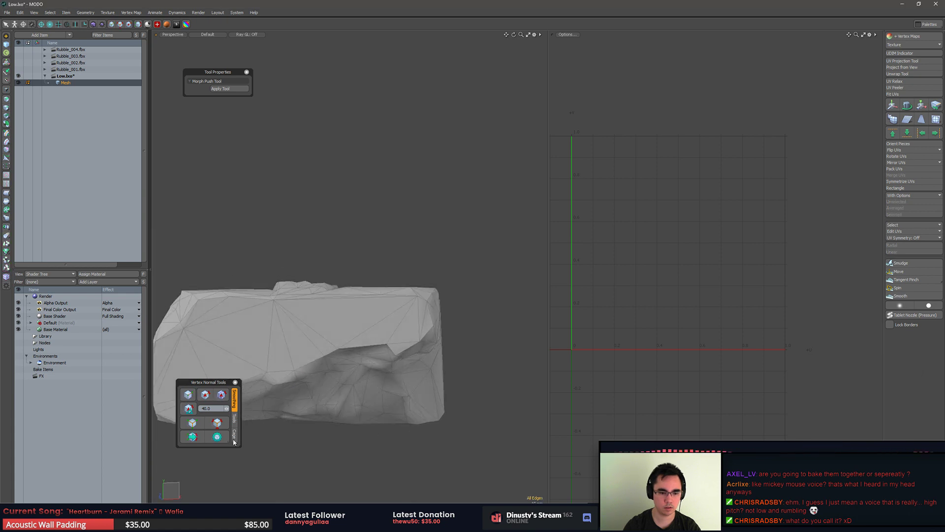
left_click(217, 422)
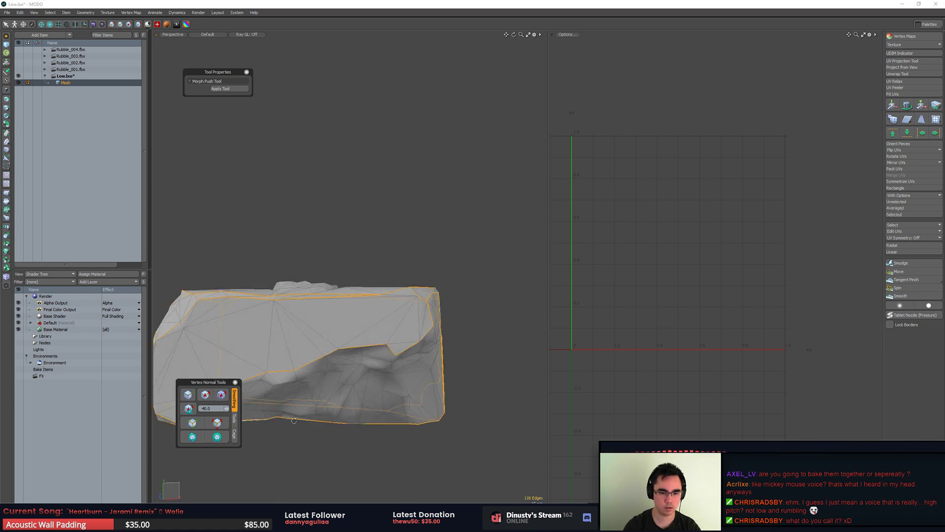
scroll(512, 315, "down", 3)
left_click_drag(512, 315, 423, 391, "alt")
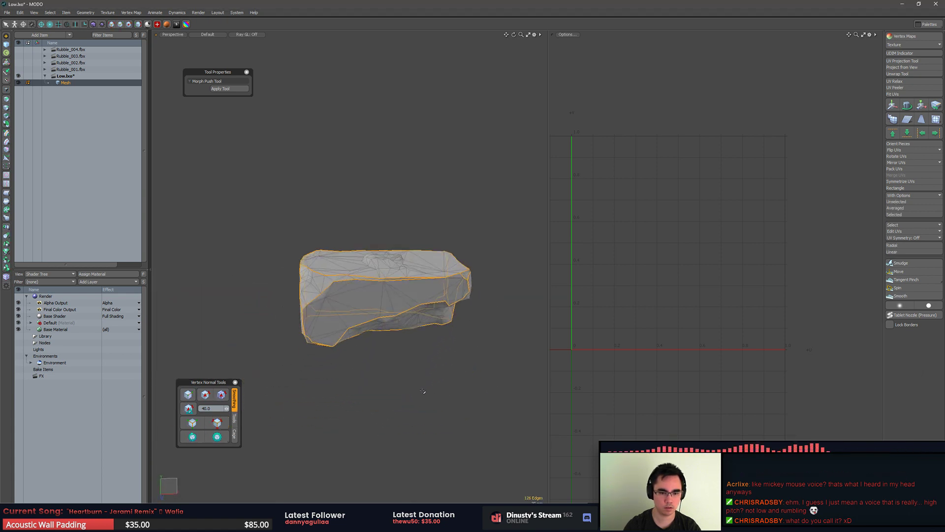
Step: Unwrap the rock into UV islands with the Unwrap Tool, using the selected hard edges as seams
left_click(913, 74)
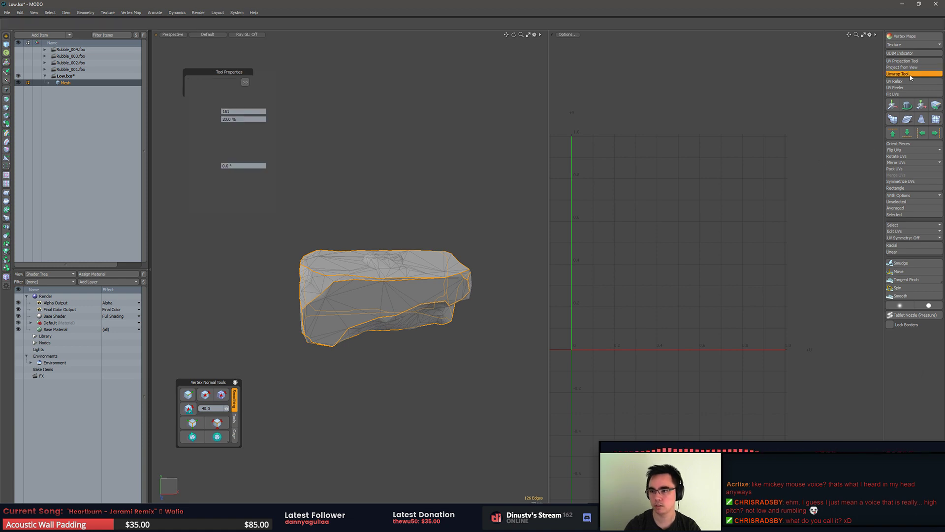
left_click(722, 185)
scroll(721, 183, "up", 2)
key("space")
Step: Select the UV island with the long thin tail and harden the short edge across the tail's base on the rock
key("3")
left_click(570, 196)
double_click(569, 196)
left_click_drag(460, 236, 512, 269, "alt")
scroll(493, 253, "up", 3)
key("2")
left_click(296, 286)
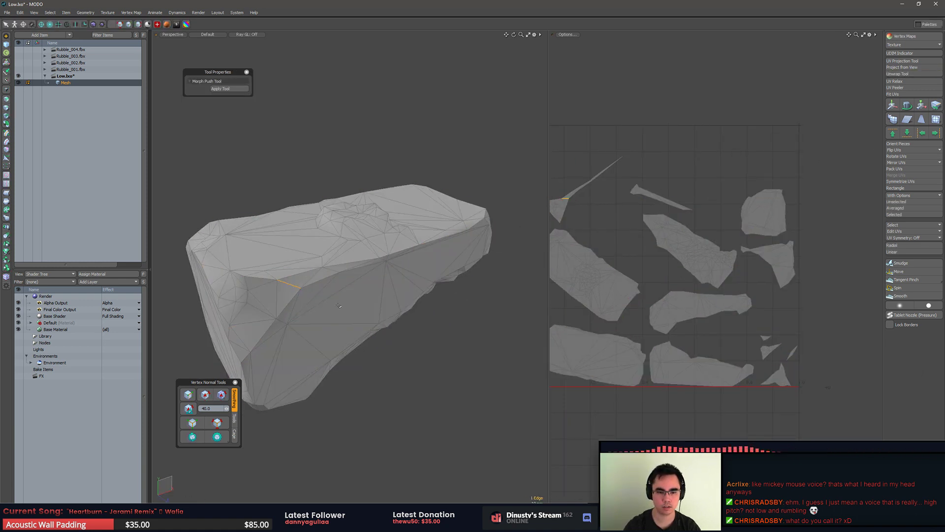
left_click(205, 403)
left_click(530, 273)
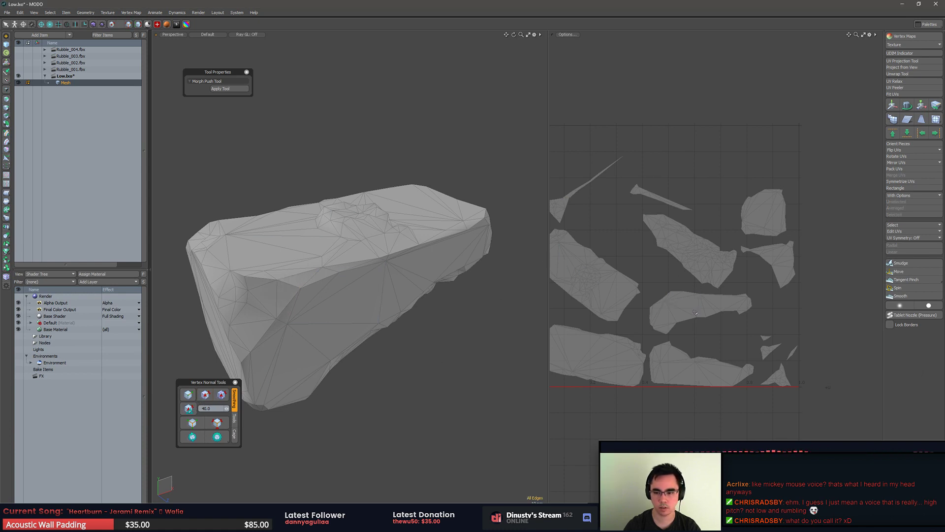
Step: Select the narrow strip island in the UV view, examine its location on the rock, and clear the selection
key("3")
double_click(671, 201)
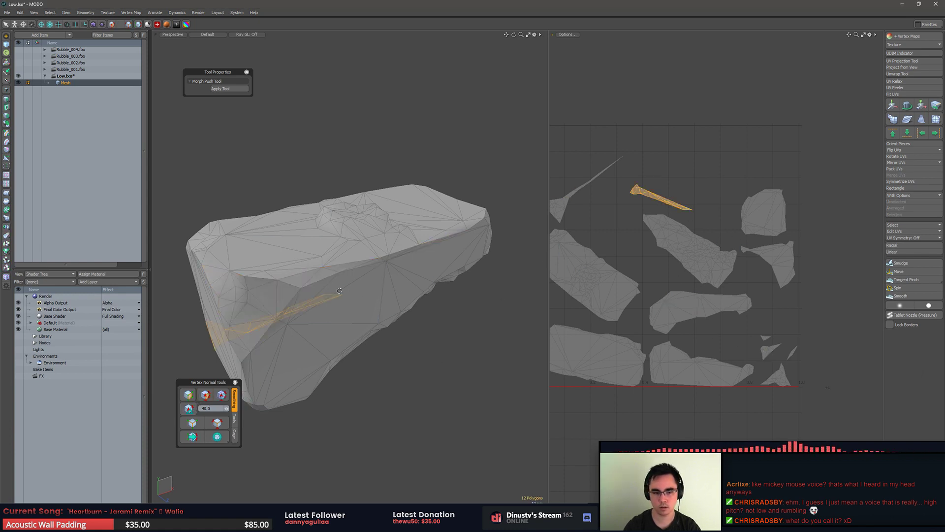
left_click_drag(339, 291, 459, 299, "alt")
key("2")
left_click(457, 386)
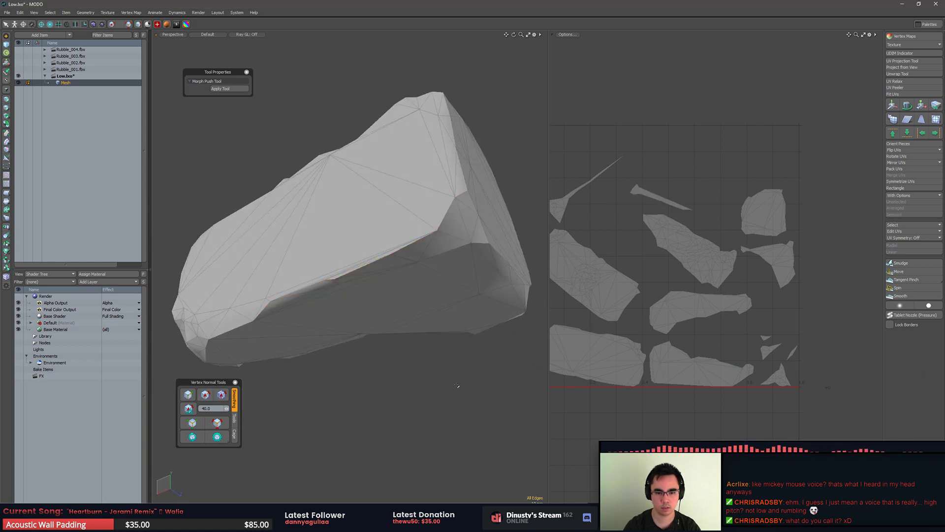
Step: Select the tiny triangular UV islands to locate them, and soften the two edges joining one of them to the large face
key("3")
left_click_drag(764, 338, 783, 343)
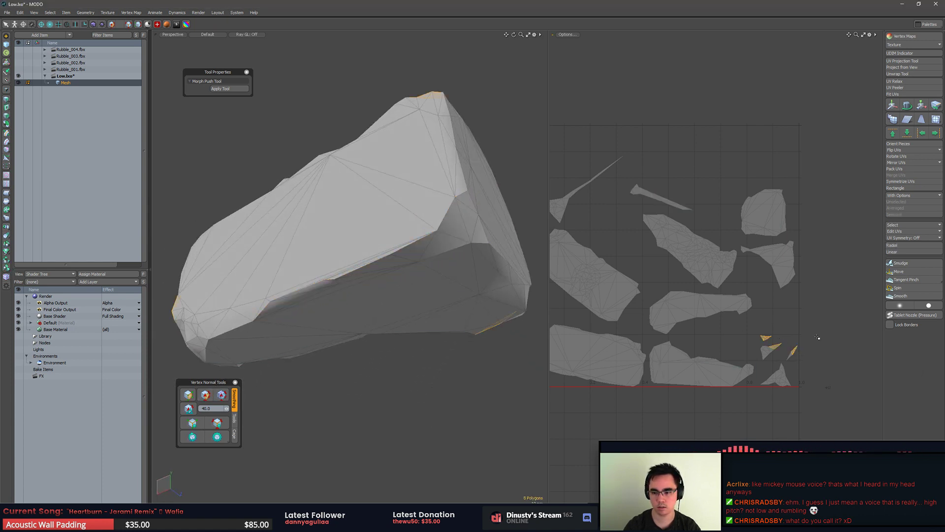
key("]")
left_click_drag(460, 354, 172, 329, "alt")
left_click(507, 396)
left_click_drag(506, 396, 306, 276, "alt")
key("2")
left_click_drag(298, 232, 339, 268)
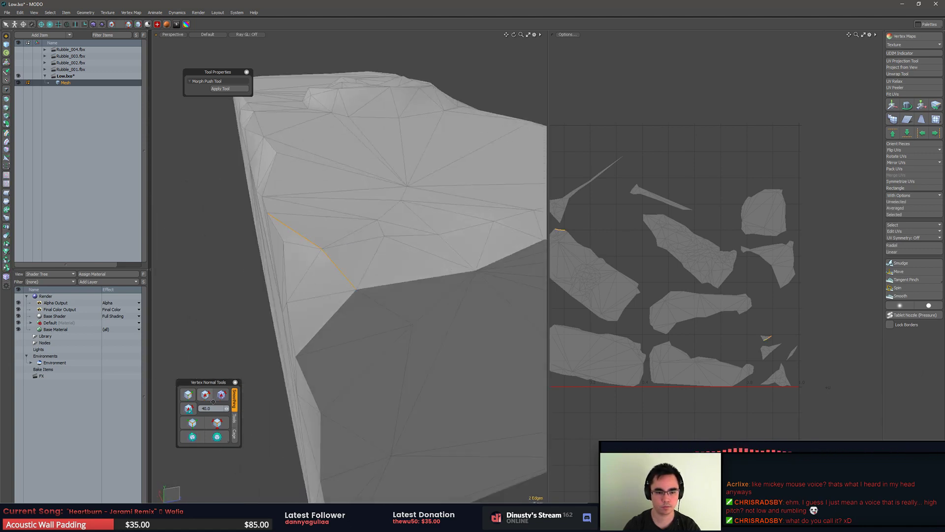
left_click(206, 395)
left_click(188, 395)
left_click(260, 406)
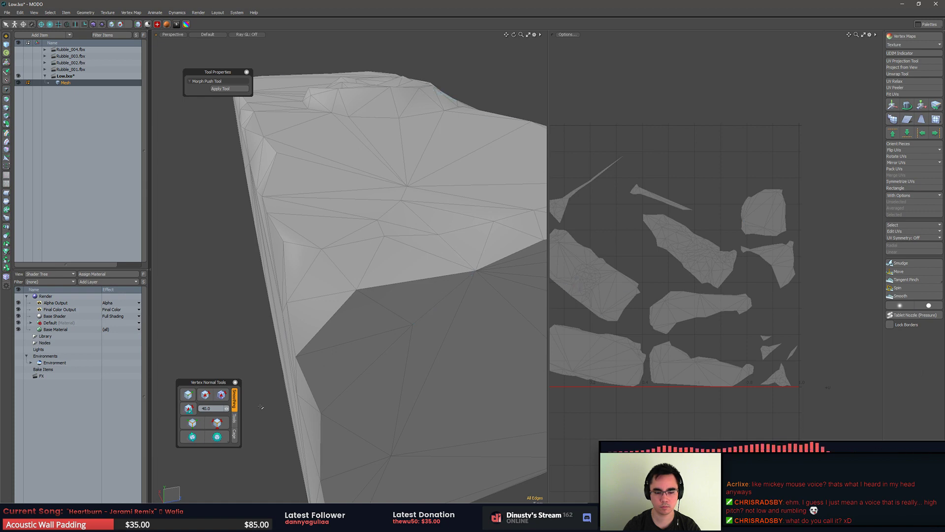
Step: Select the updated hard edges, unwrap the rock again, and clear the selection
left_click(217, 422)
left_click(897, 74)
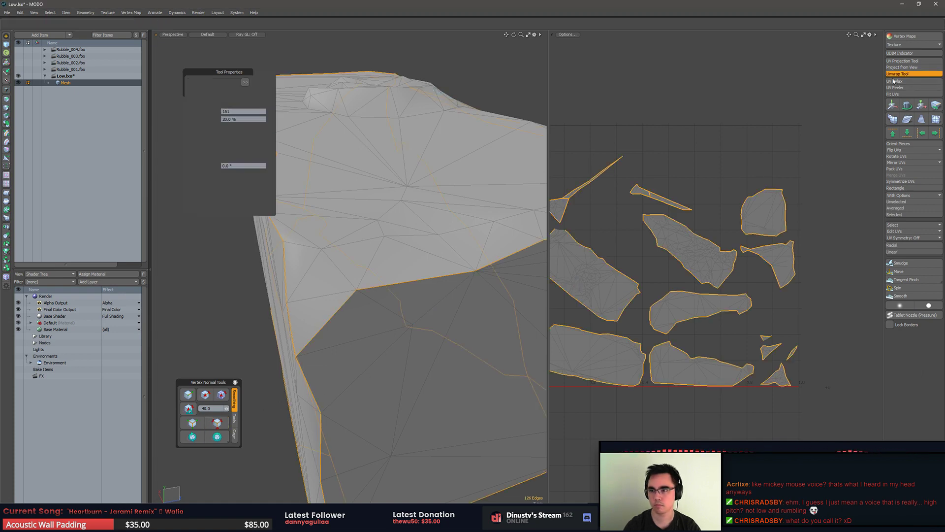
left_click(778, 180)
scroll(778, 180, "down", 1)
key("Escape")
key("Escape")
left_click_drag(789, 296, 793, 307, "alt")
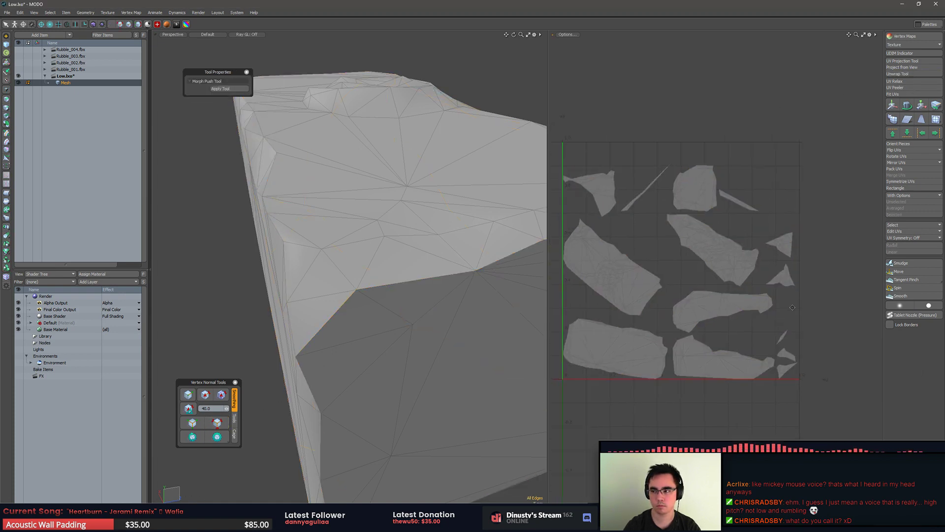
scroll(792, 307, "up", 1)
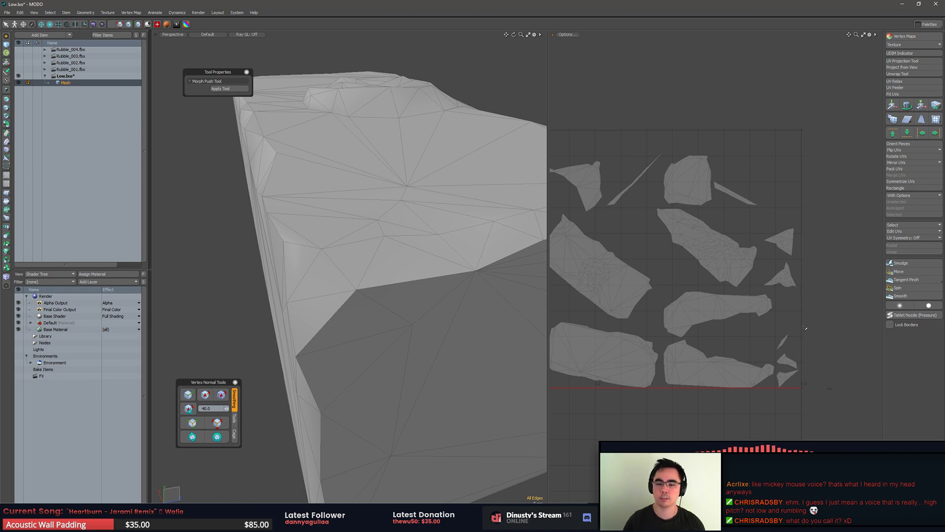
Step: Select the long thin sliver island in the UV view and frame it on the rock to inspect its shape
key("3")
double_click(627, 188)
key("shift+a")
left_click_drag(390, 226, 360, 255, "alt")
scroll(376, 291, "up", 3)
left_click_drag(376, 291, 401, 286, "alt+shift")
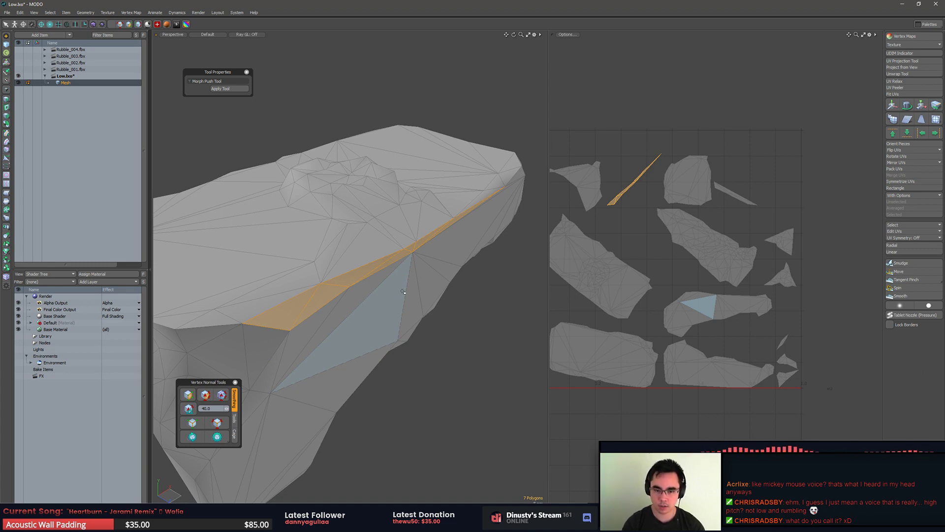
left_click_drag(402, 291, 433, 273, "alt")
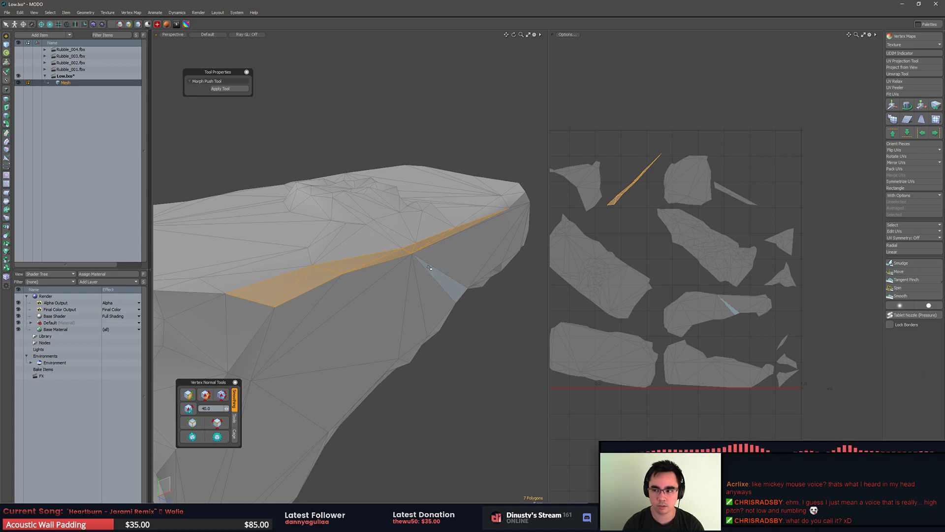
Step: Harden the short edge crossing the thin sliver at its narrowest point and clear the selection
key("2")
left_click(407, 250)
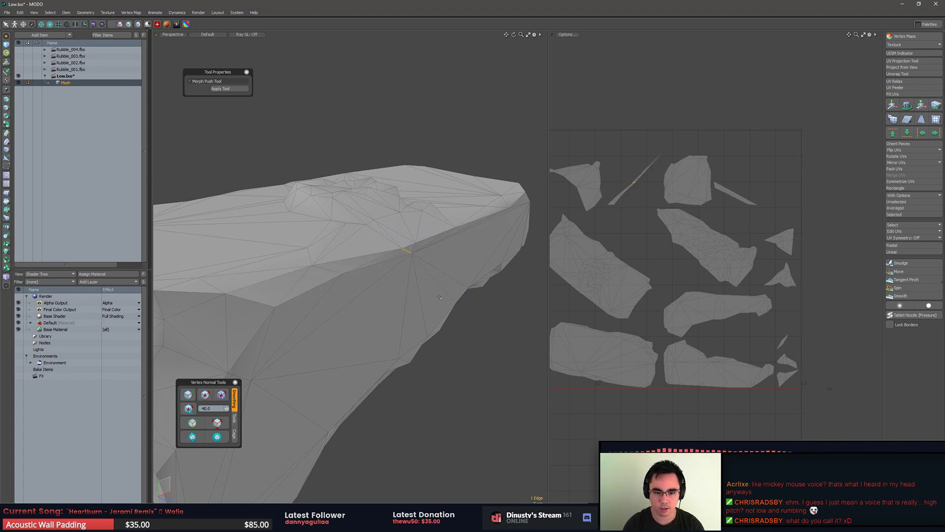
left_click(220, 394)
left_click(424, 408)
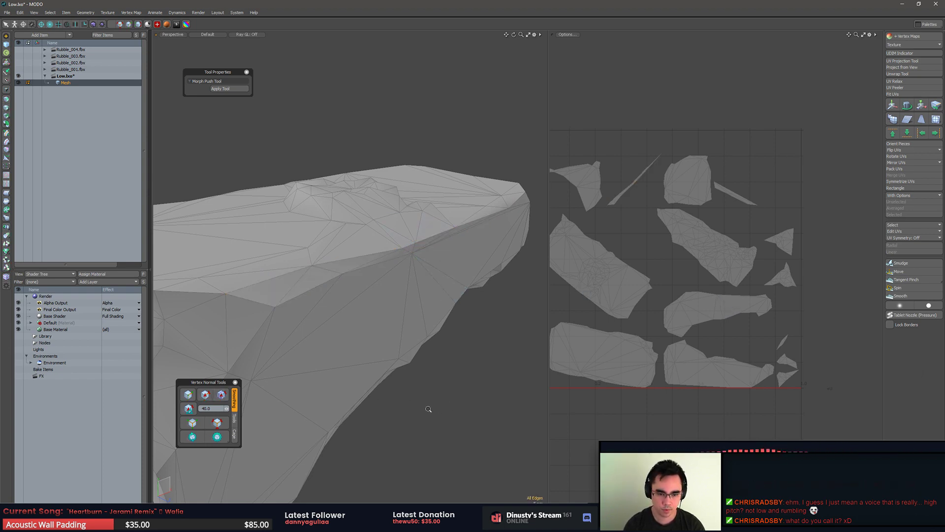
Step: Examine the long rock's side faces and borders from several angles for remaining problems
left_click_drag(424, 408, 368, 354, "alt")
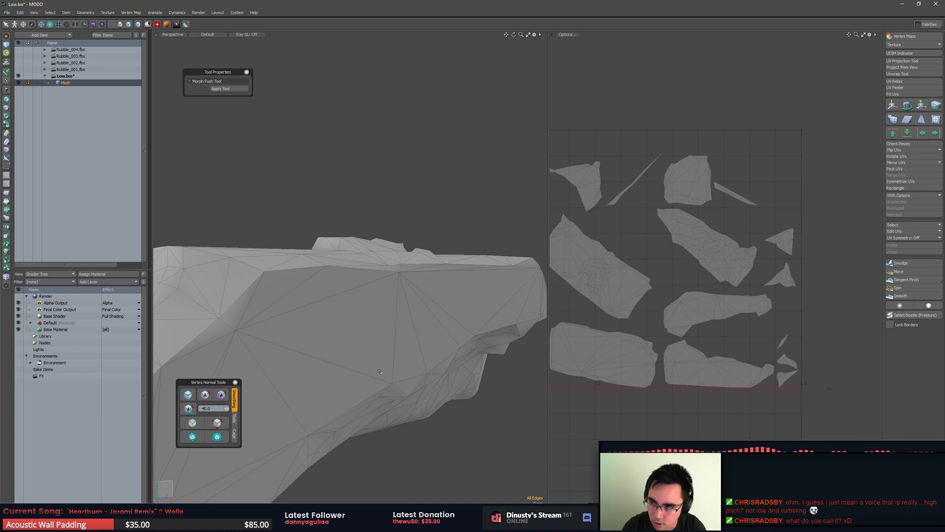
left_click_drag(374, 358, 362, 399, "alt")
key("5")
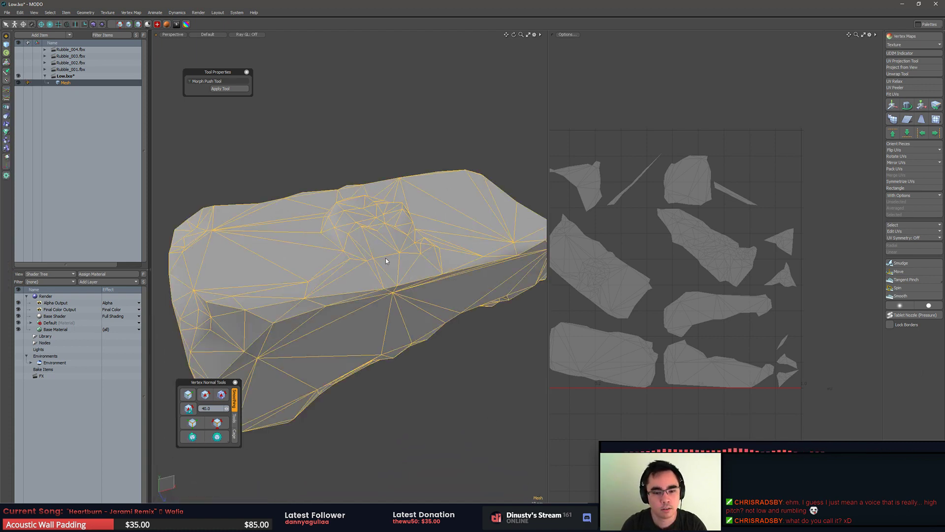
key("2")
left_click_drag(437, 373, 425, 334, "alt")
left_click_drag(376, 286, 447, 405)
key("Escape")
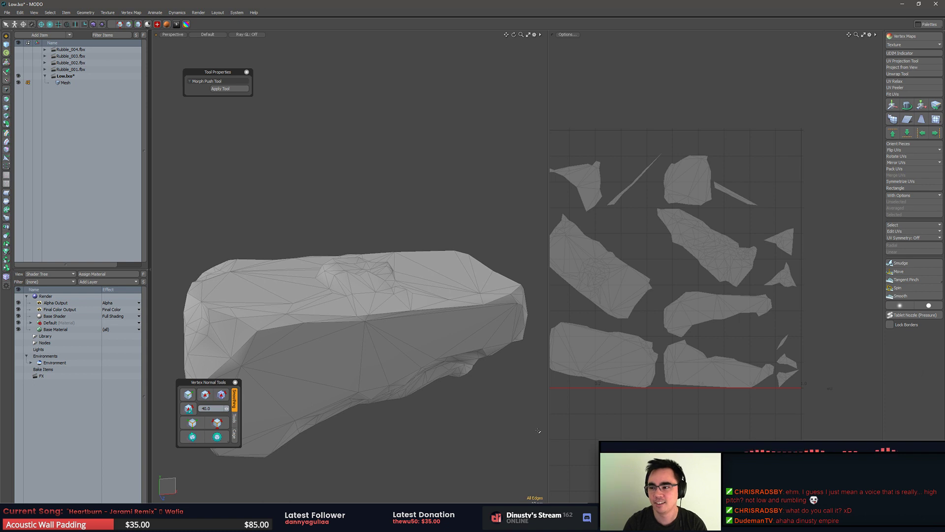
left_click_drag(538, 431, 468, 437, "alt")
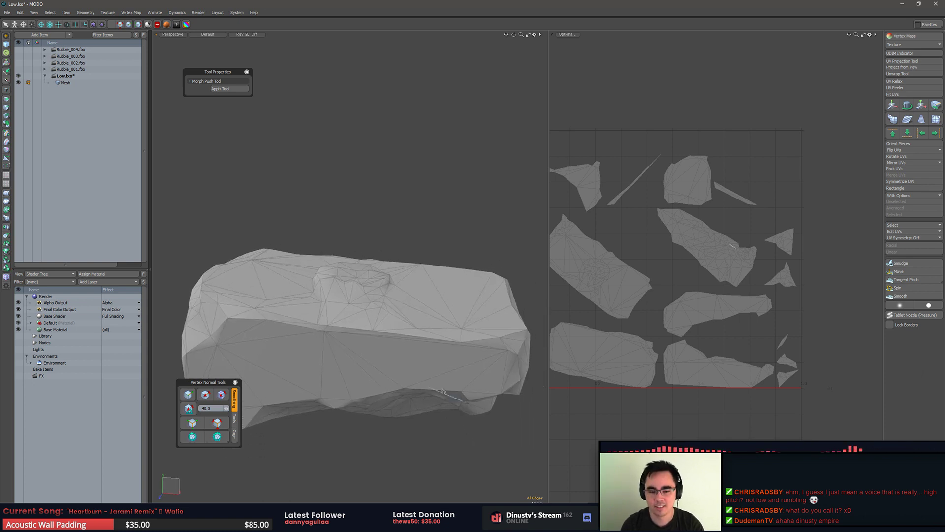
key("3")
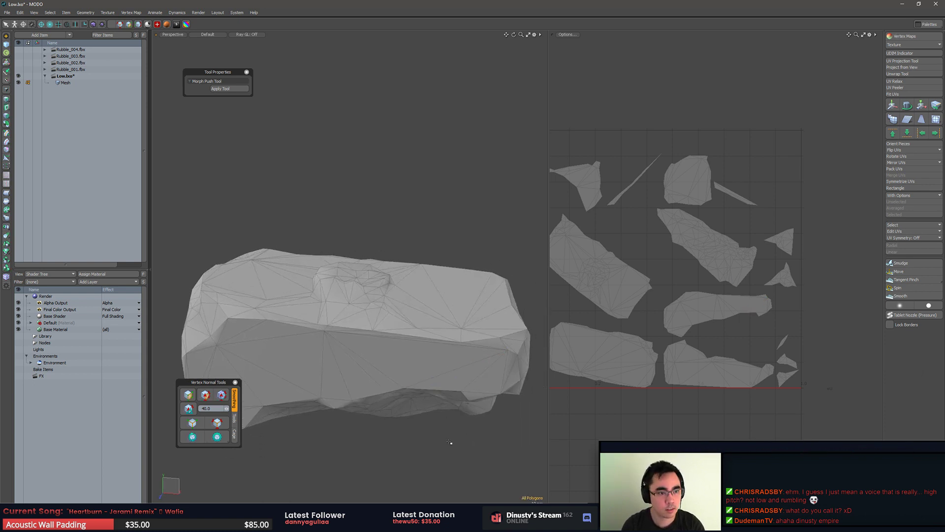
left_click_drag(458, 433, 391, 407, "alt")
Step: Unhide the other rubble rocks so all four show together with their UVs, and save the scene
left_click_drag(749, 358, 684, 379, "ctrl+alt")
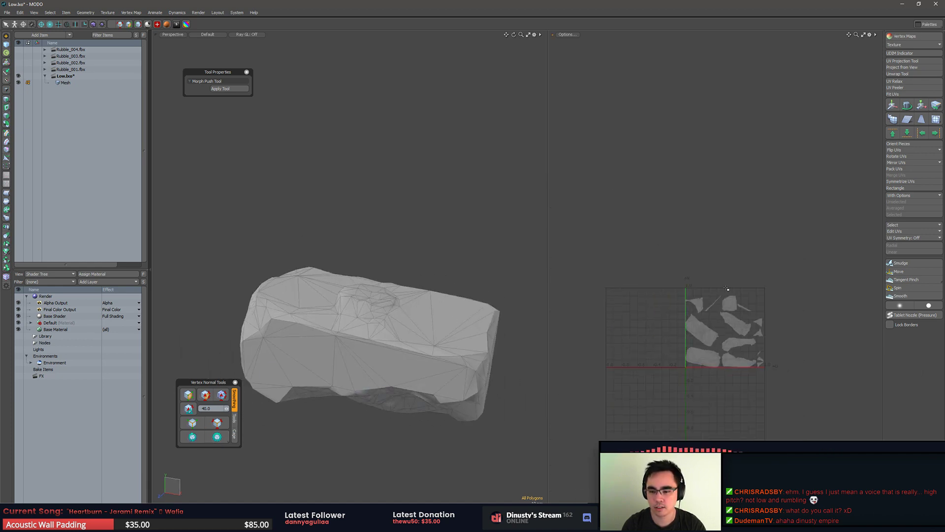
right_click_drag(726, 289, 778, 243)
mouse_move(446, 252)
left_mouse_down("alt")
mouse_move(426, 228)
mouse_move(479, 213)
mouse_move(494, 301)
left_mouse_up("alt")
key("u")
mouse_move(421, 69)
right_mouse_down()
mouse_move(400, 68)
mouse_move(518, 69)
right_mouse_up()
left_click(519, 177)
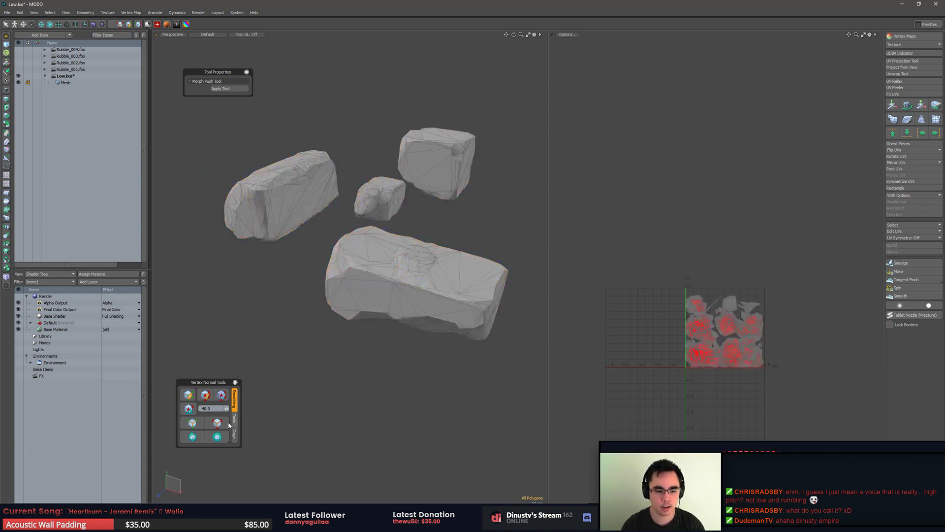
key("ctrl+s")
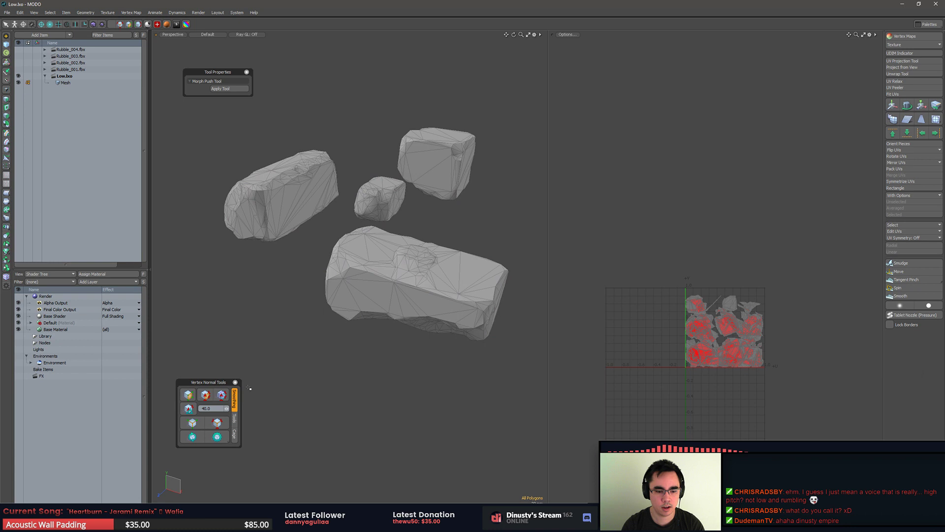
Step: Select the hard edges of all four rocks and unwrap them together with the Conformal method
left_click(217, 422)
left_click(925, 74)
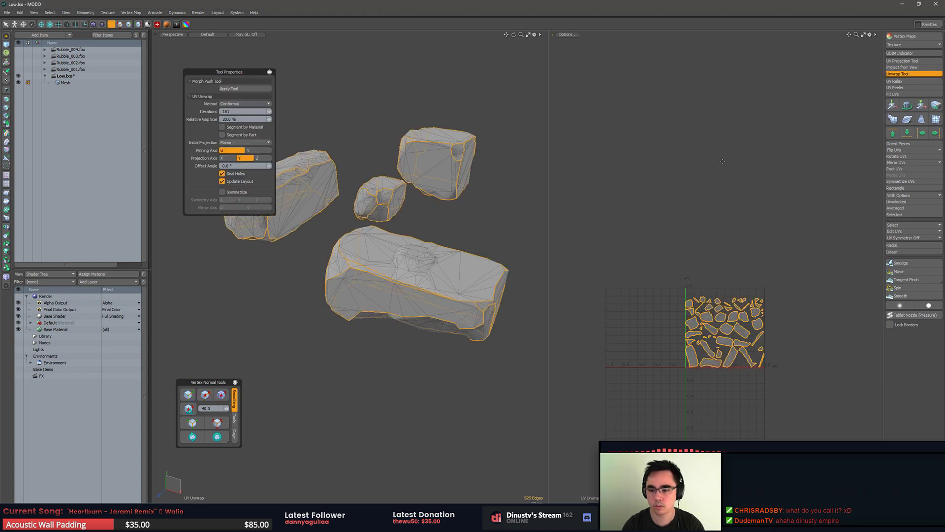
key("space")
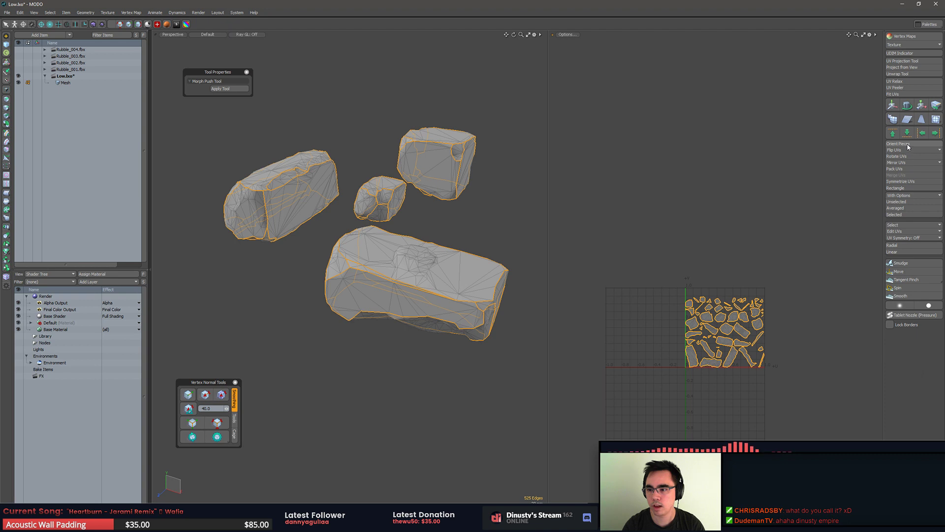
Step: Relax the combined UVs and pack the islands with Pack, Stretch and Orient enabled
left_click(902, 81)
key("space")
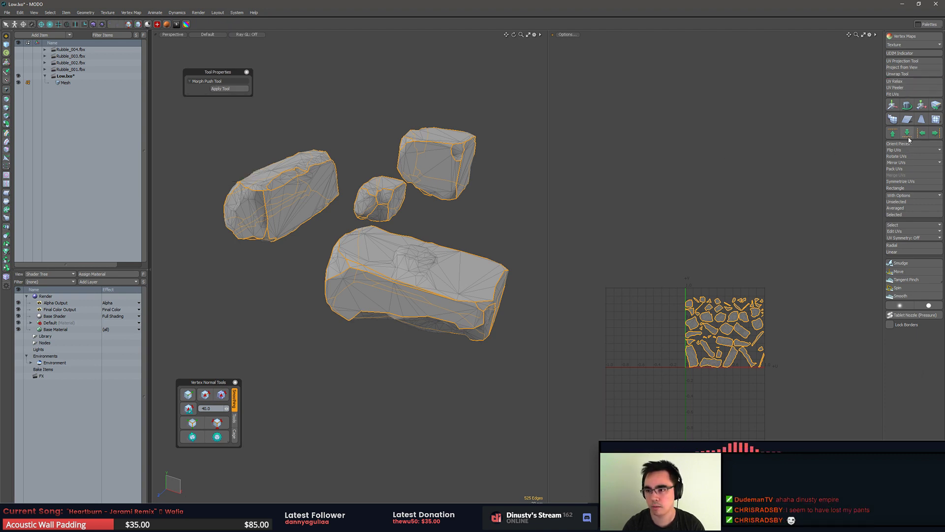
left_click(905, 168)
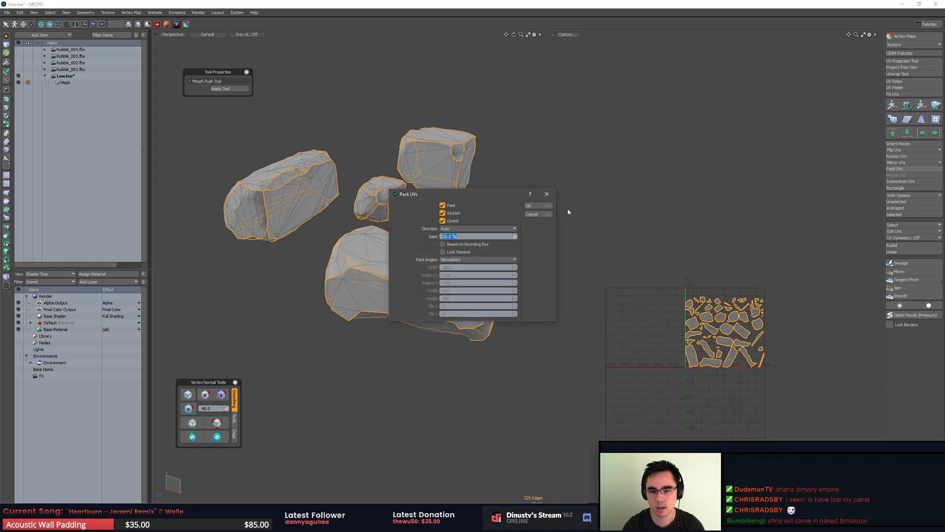
left_click(529, 206)
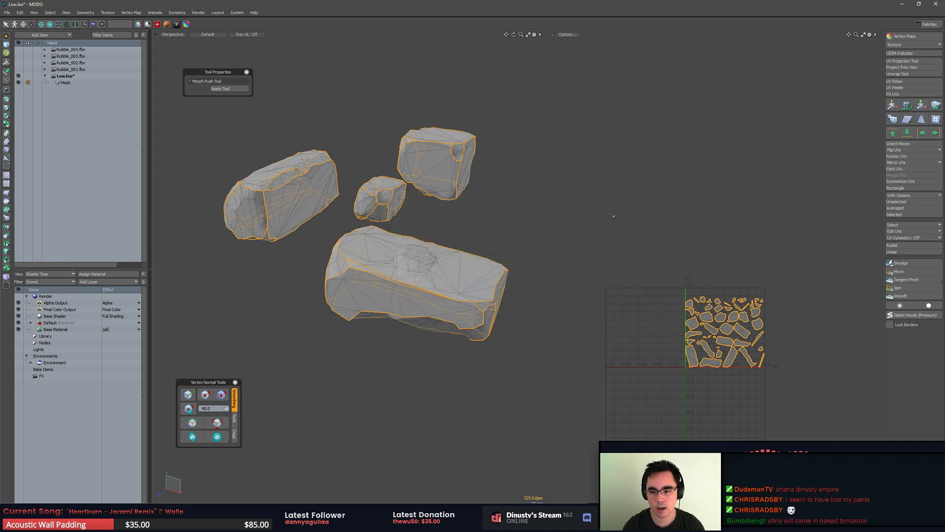
Step: Select all polygons of the four rocks, relax their UVs, and pack the islands again
key("3")
right_click_drag(691, 229, 785, 223)
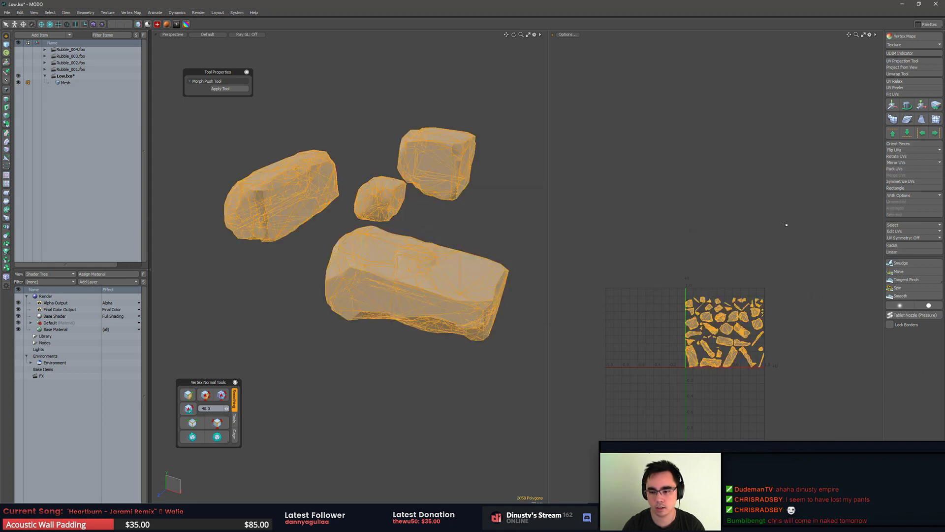
left_click(912, 82)
left_click(913, 83)
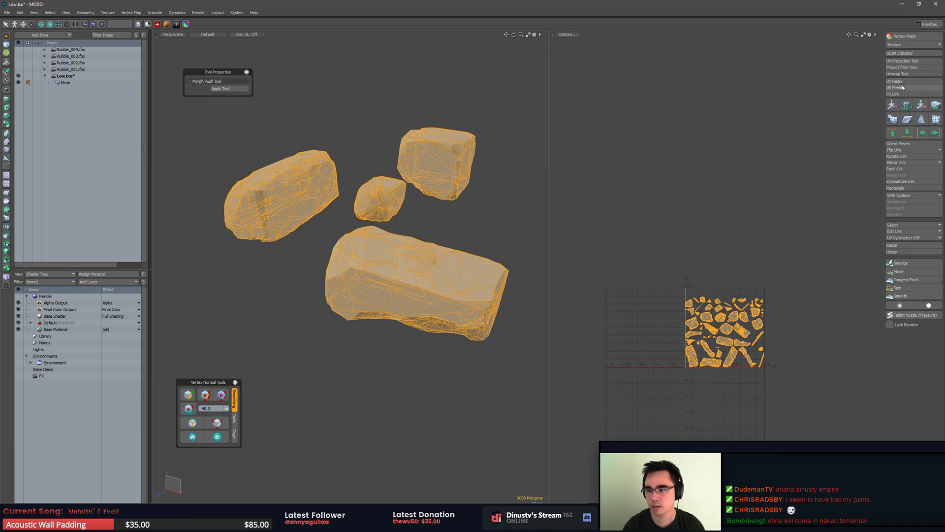
left_click(902, 87)
left_click(903, 82)
key("q")
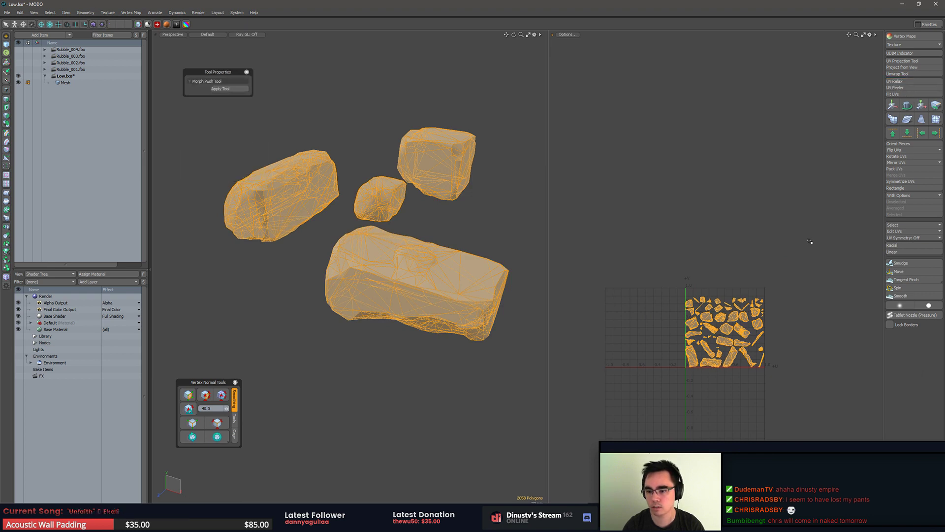
left_click(909, 169)
left_click(539, 206)
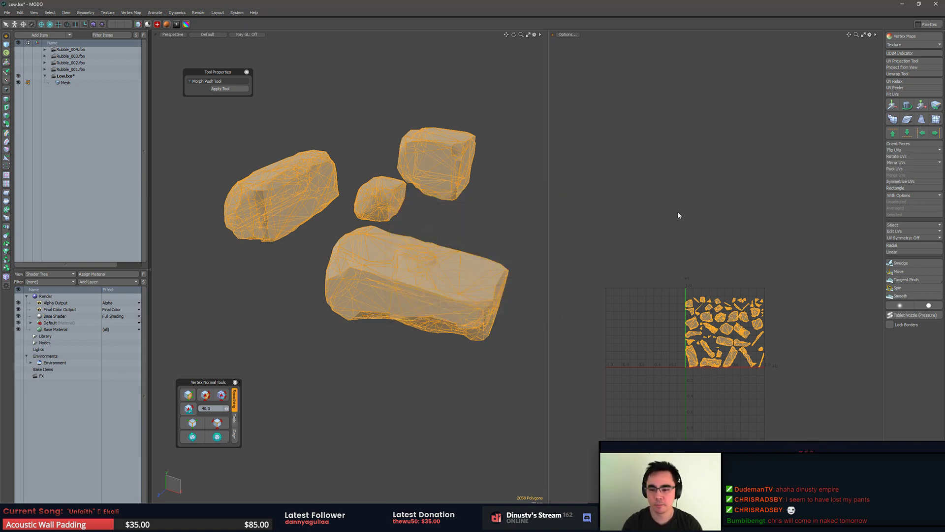
Step: Inspect the packed UV layout up close for island spacing, and view the four rocks from another side
key("1")
scroll(708, 256, "up", 10)
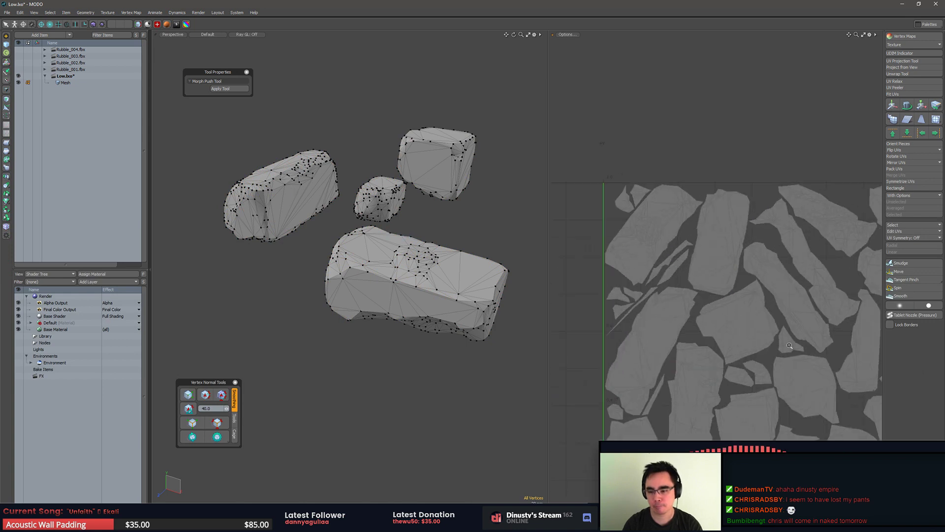
scroll(708, 255, "down", 8)
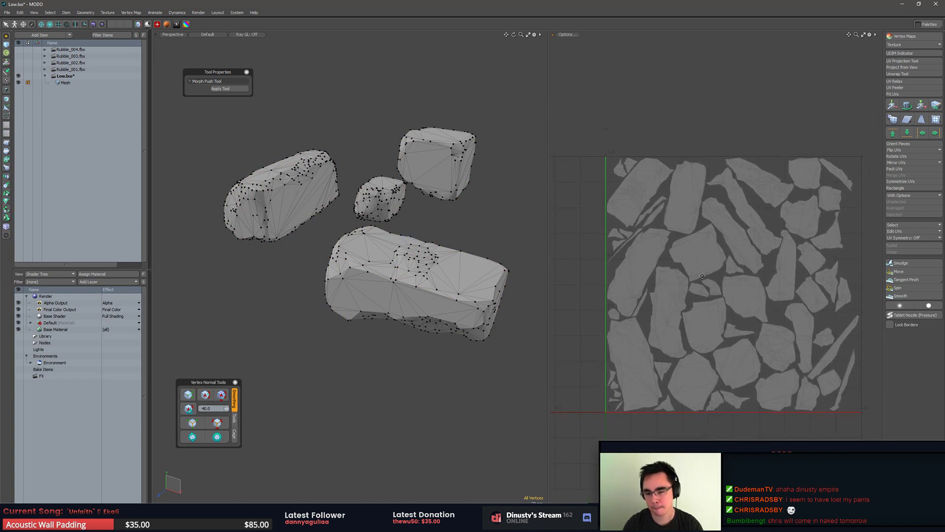
scroll(702, 276, "down", 3)
key("5")
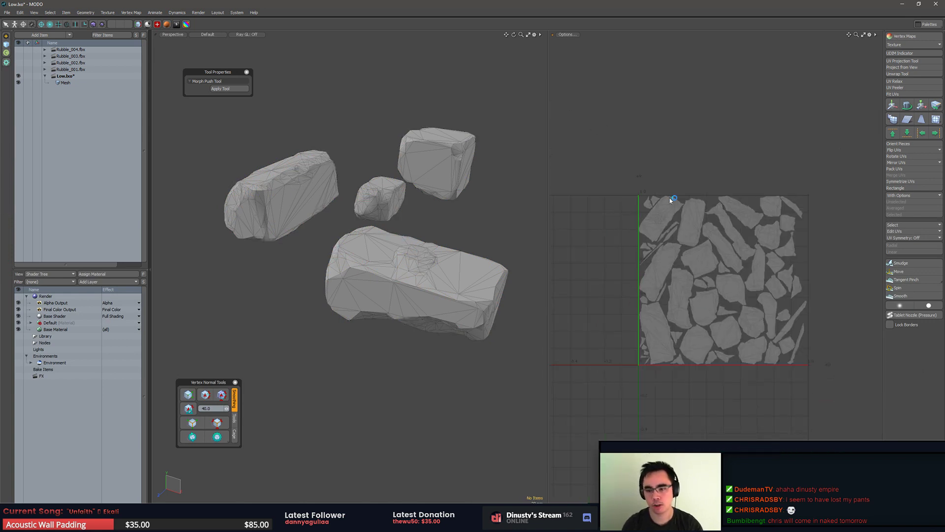
scroll(680, 249, "down", 3)
left_click_drag(680, 248, 684, 275, "alt")
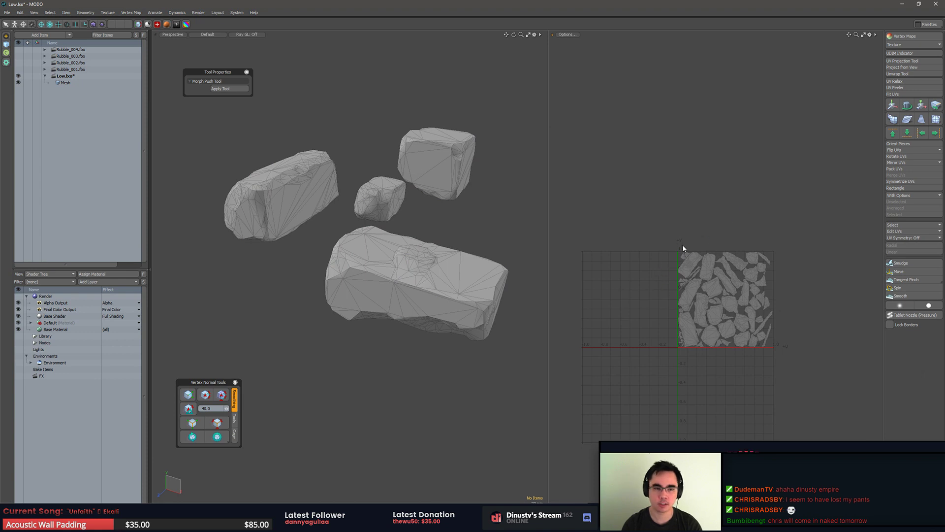
middle_click_drag(682, 245, 693, 256)
middle_click_drag(497, 246, 441, 191)
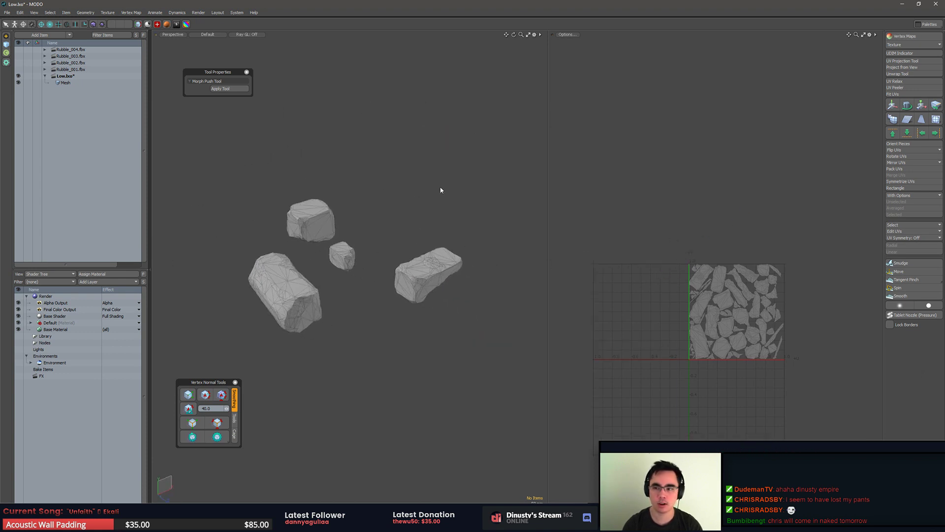
Step: Select the mesh item and export it as the Wavefront OBJ file Rubble_FSP in the Rubble folder
left_click(71, 83)
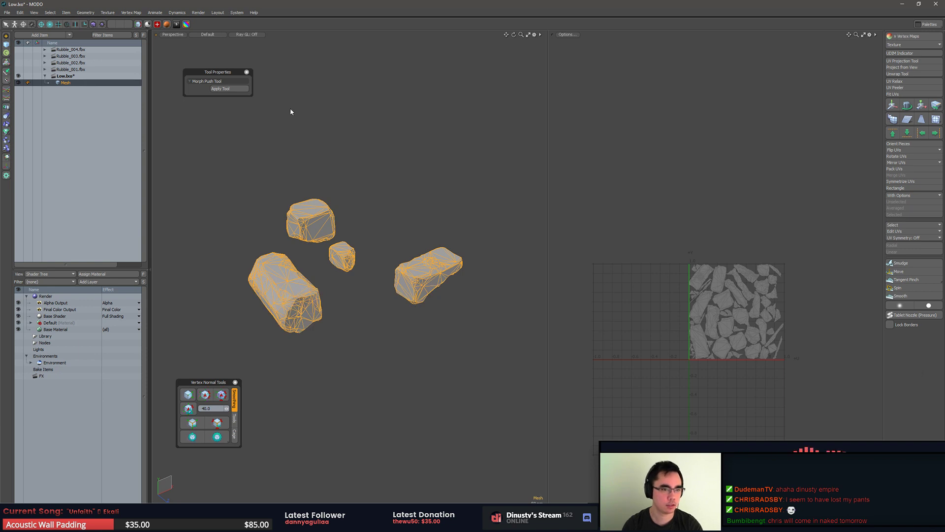
key("ctrl+e")
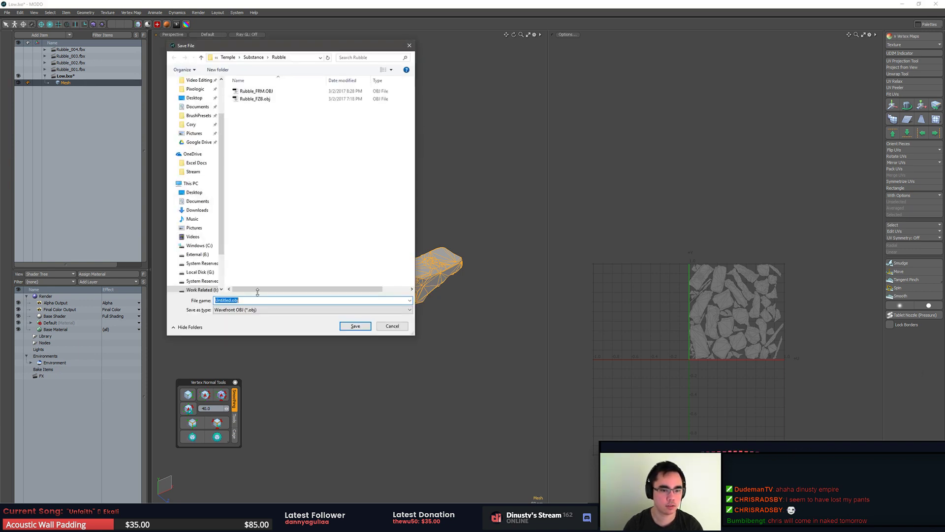
type("Rubble")
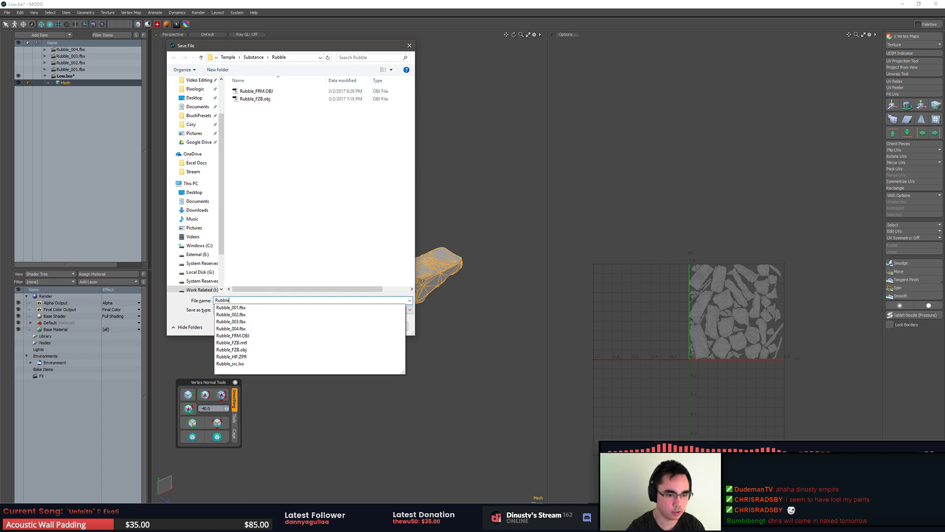
type("_F")
type("MD")
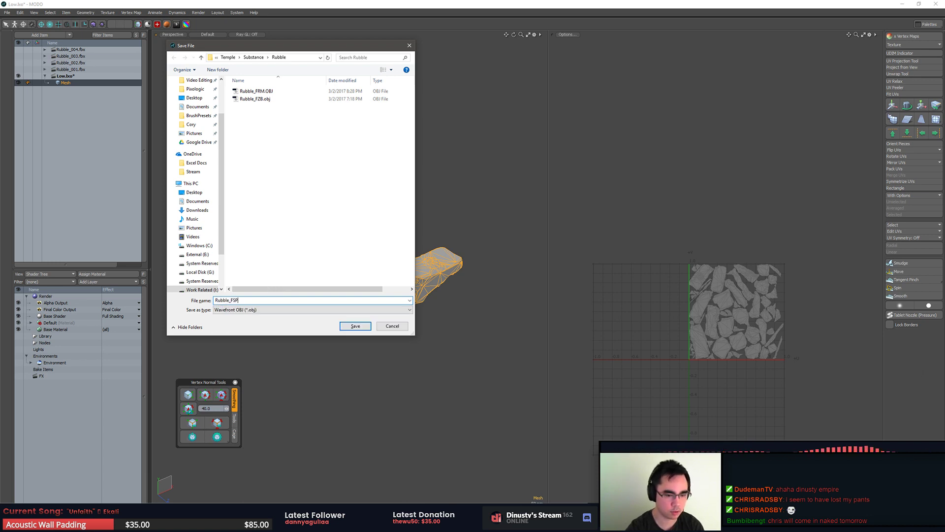
key("Return")
Step: Switch to Substance Painter, decline the version update, and start a new project without a template or imported maps
left_click(360, 348)
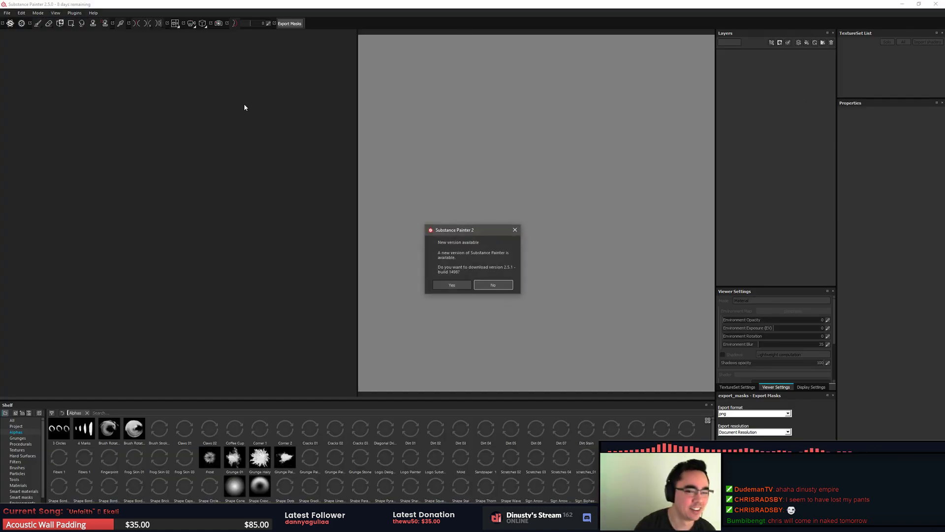
left_click(485, 283)
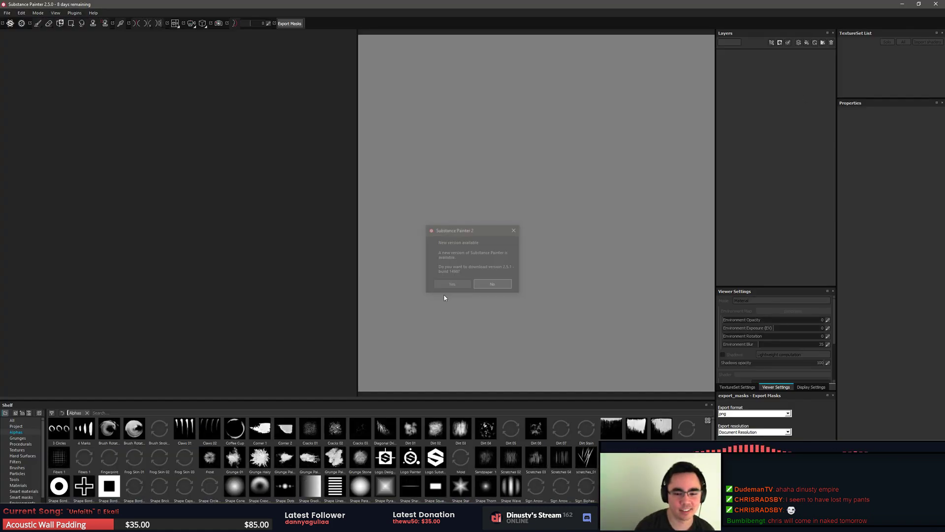
left_click(7, 13)
left_click(20, 22)
left_click(477, 182)
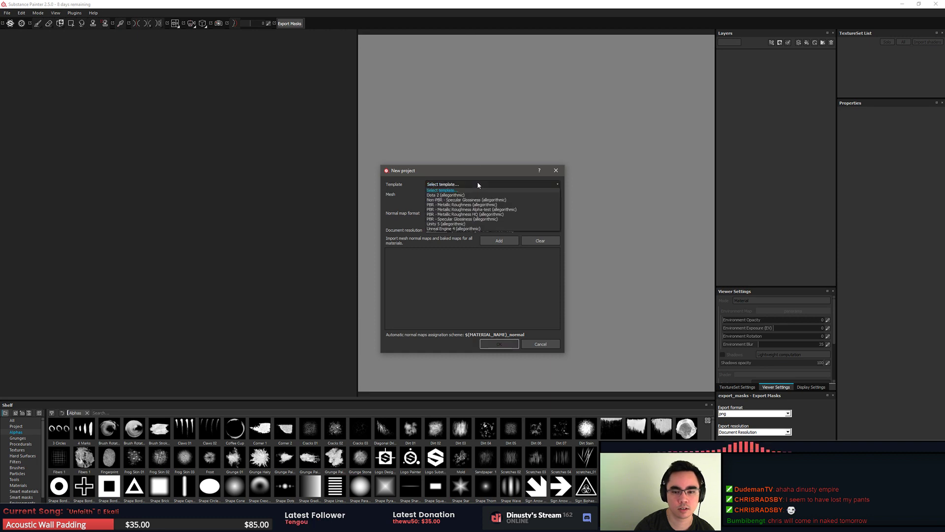
left_click(477, 182)
left_click(507, 241)
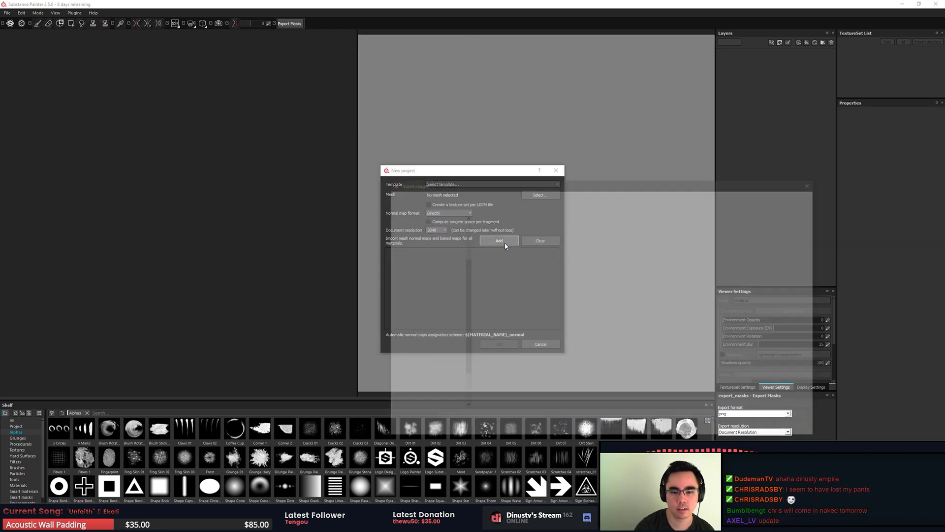
key("Escape")
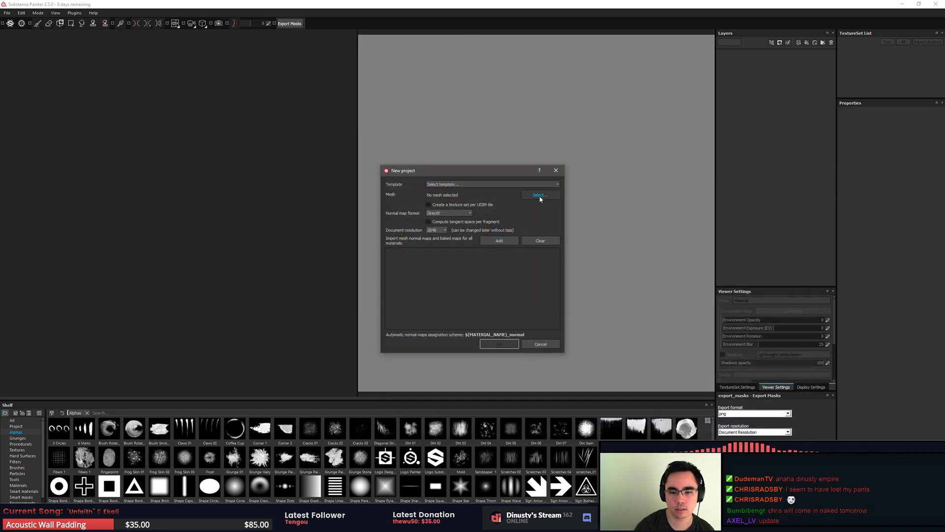
Step: Choose Rubble_FSP.obj from the Substance > Rubble folder as the project mesh and create the project
left_click(541, 195)
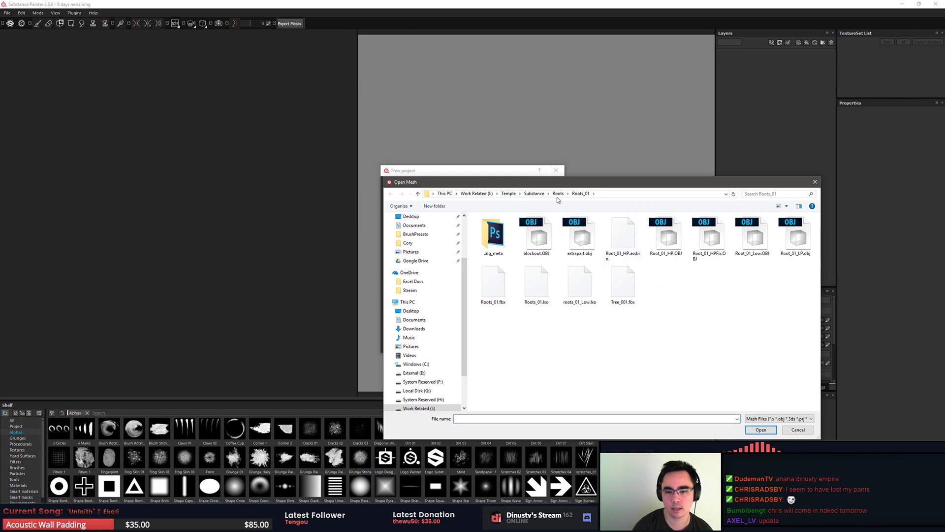
left_click(535, 193)
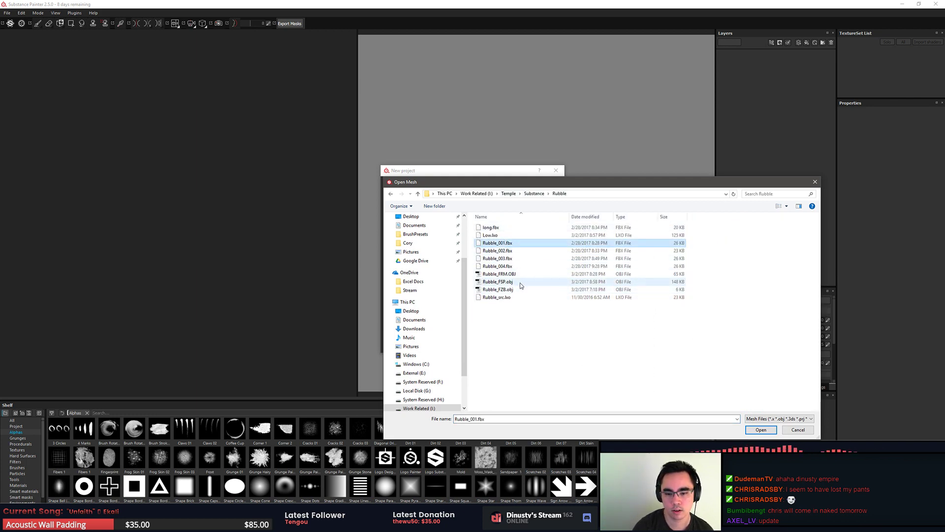
left_click(521, 285)
double_click(508, 285)
left_click(518, 351)
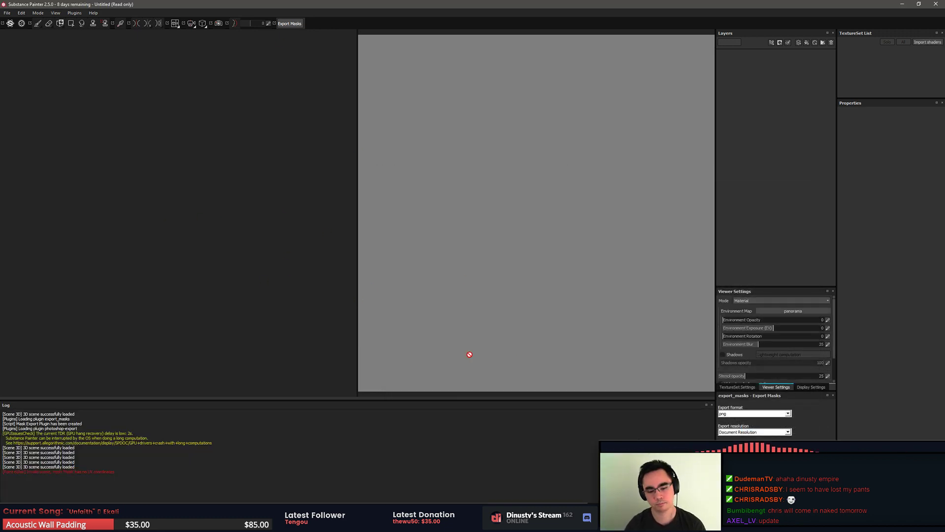
Step: Switch to ZBrush, make the combined rubble subtool active, and save the project
key("alt+Tab")
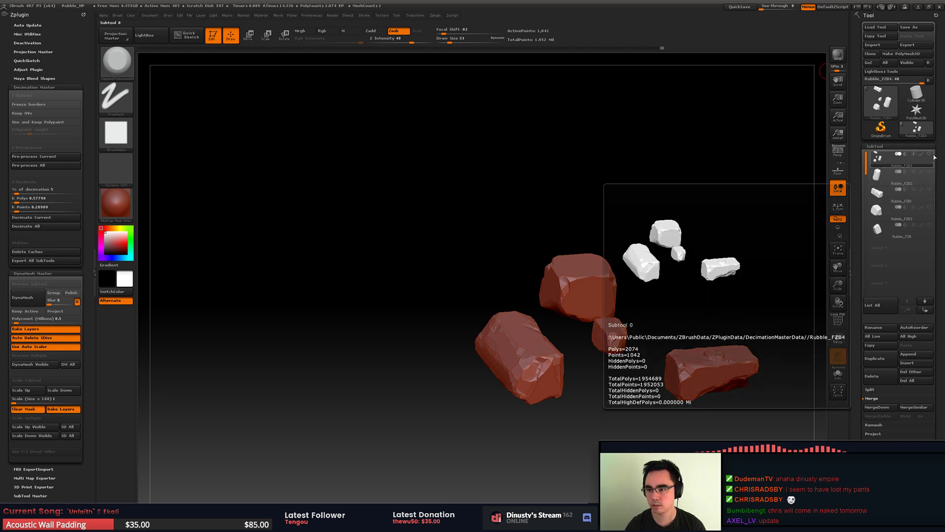
left_click(878, 175)
left_click(873, 160)
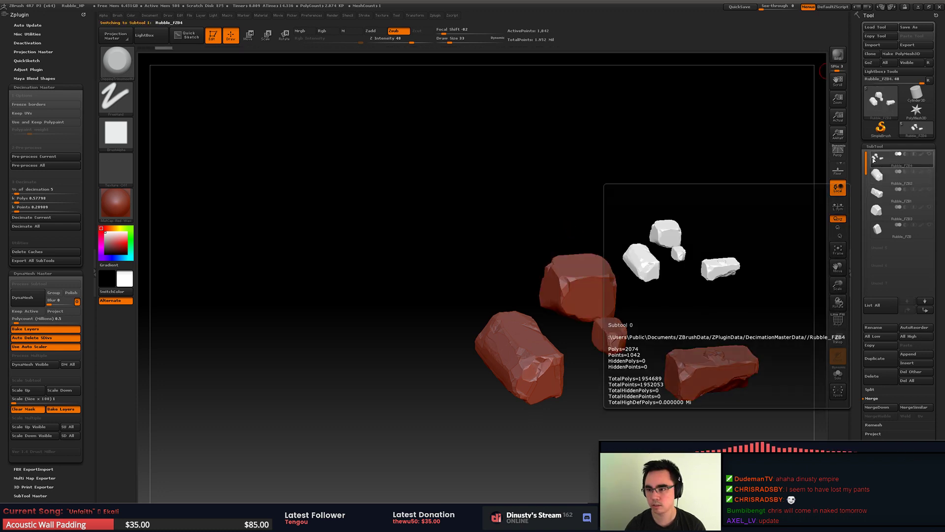
key("ctrl+s")
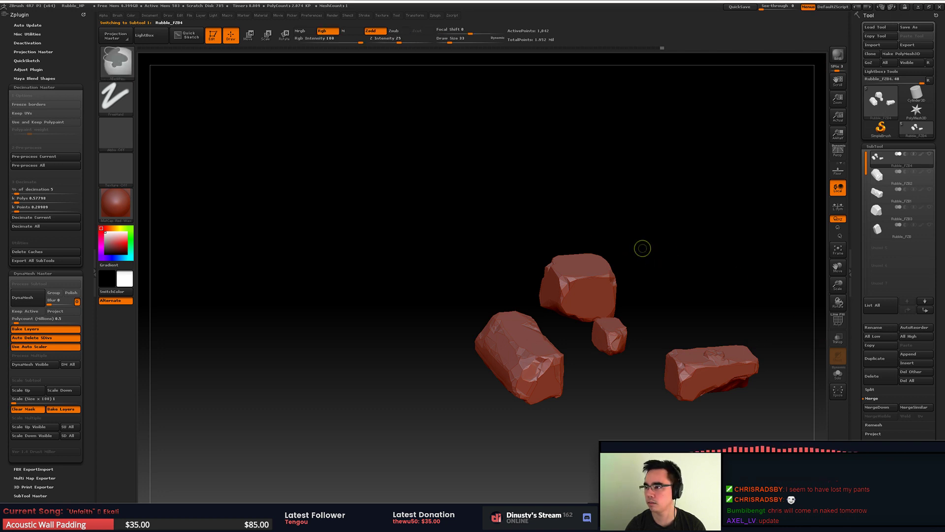
key("ctrl+s")
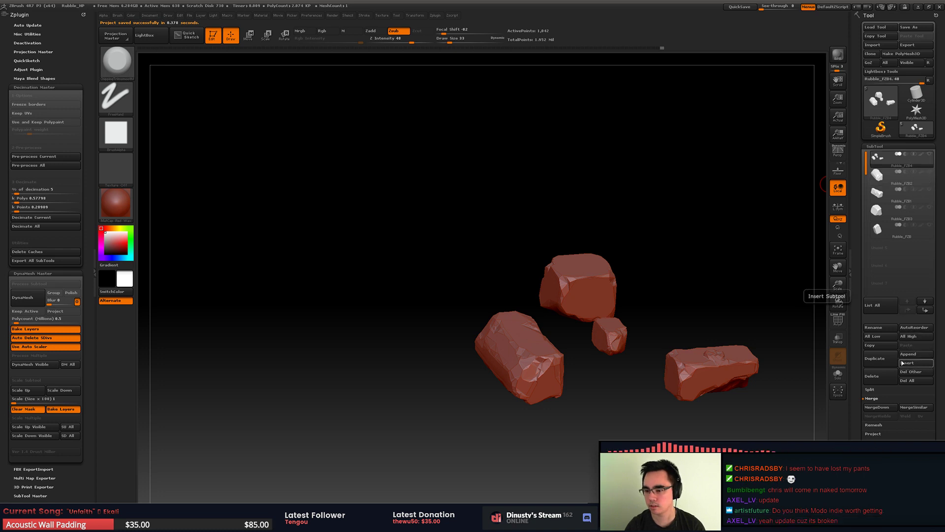
Step: Merge the four individual high-poly rock subtools down into a single subtool
left_click(878, 176)
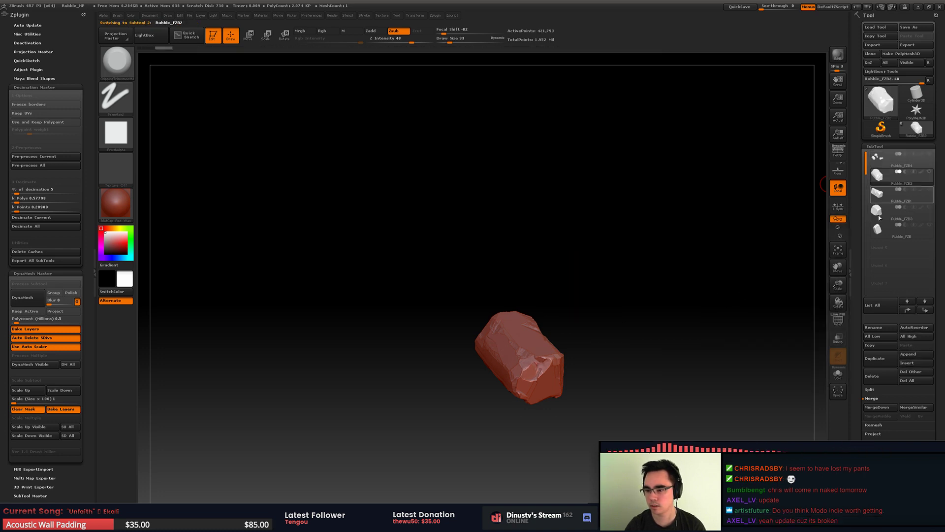
left_click(881, 408)
left_click(881, 407)
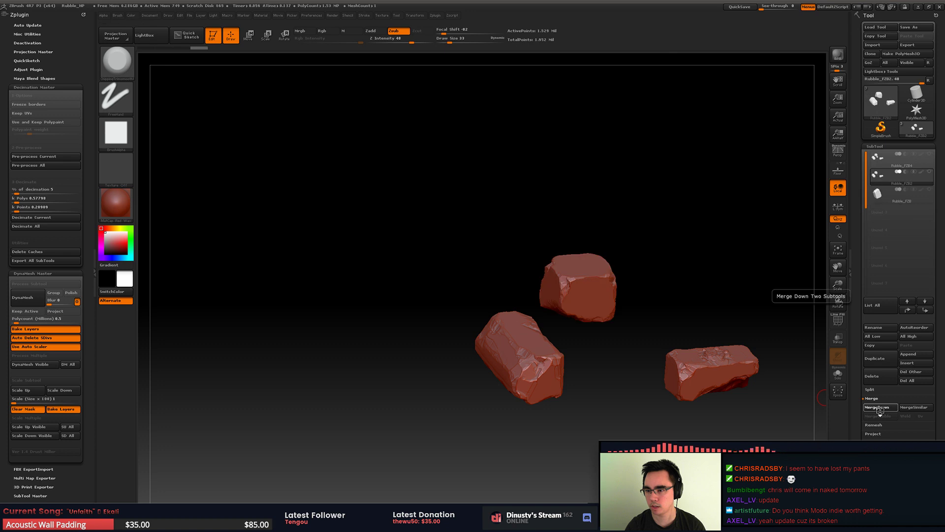
left_click(880, 408)
left_click_drag(758, 329, 605, 206)
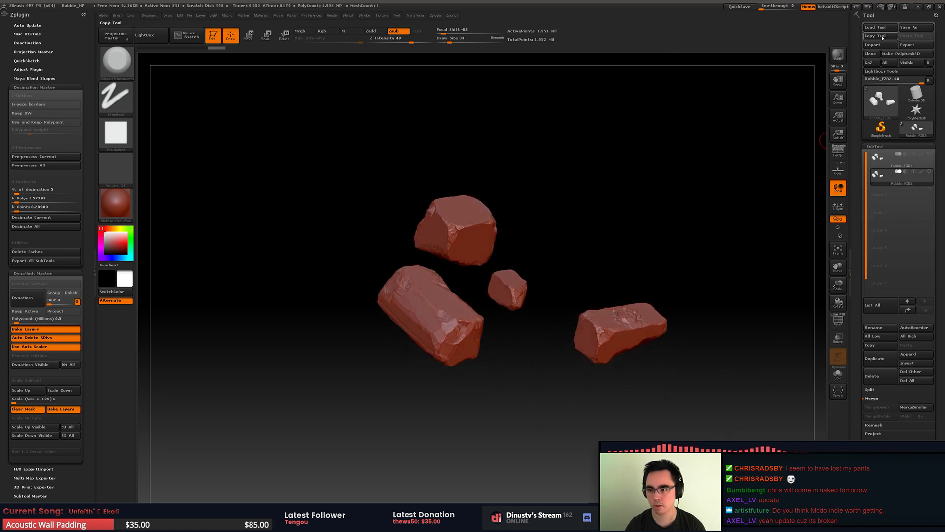
Step: Export the merged high-poly rocks as Rubble_HP.OBJ in the Rubble folder
left_click(909, 45)
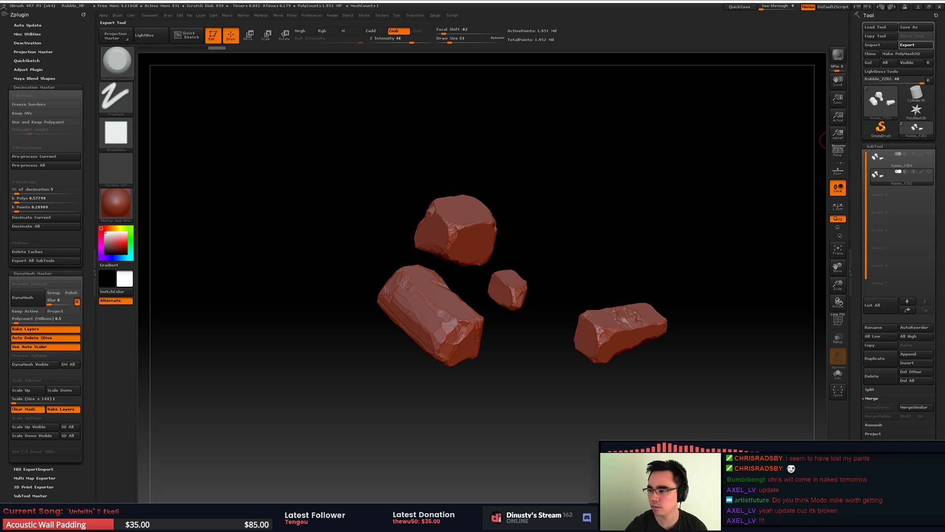
key("Return")
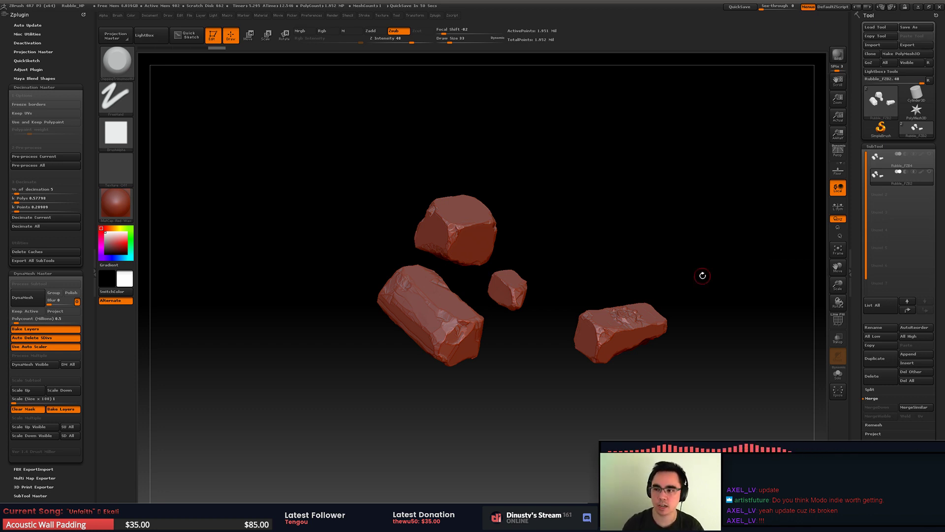
left_click_drag(711, 321, 703, 309)
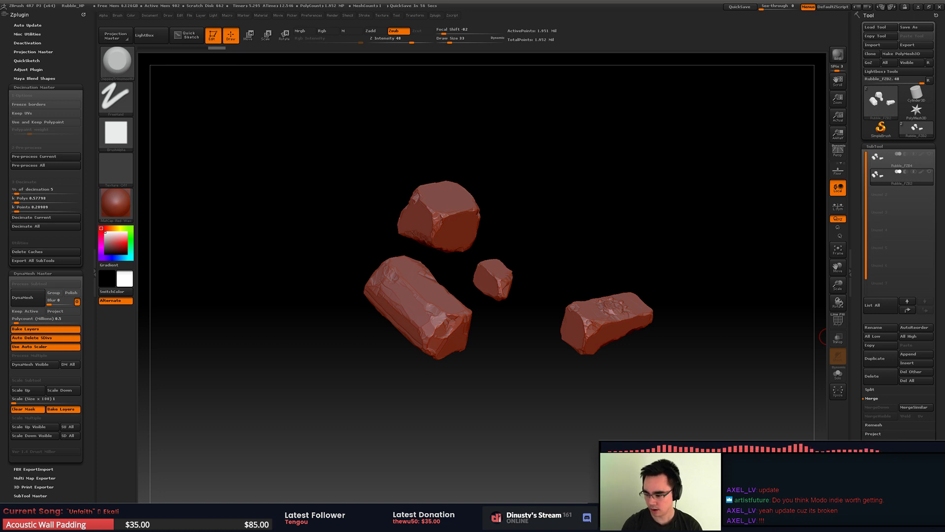
Step: Switch to MODO and select the mesh item with the four low-poly rocks in the Low.lxo scene
key("alt+Tab")
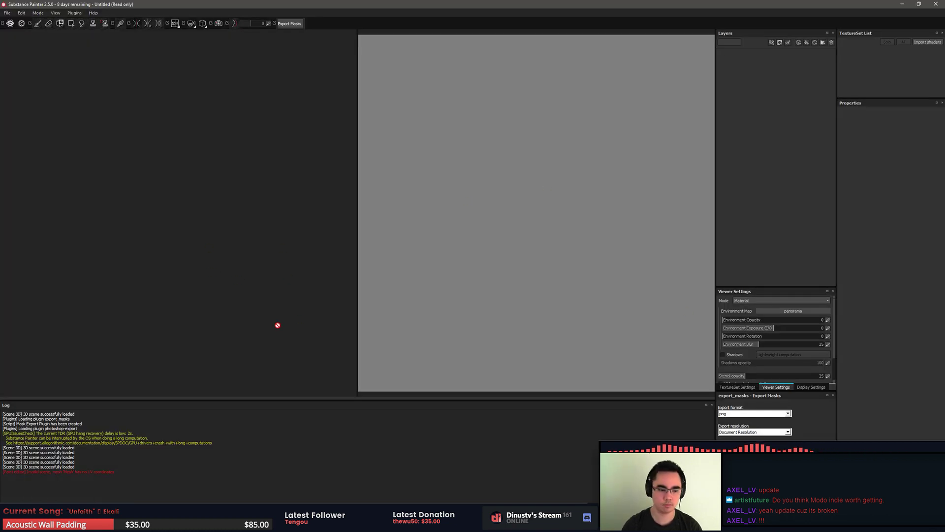
key("alt+Tab")
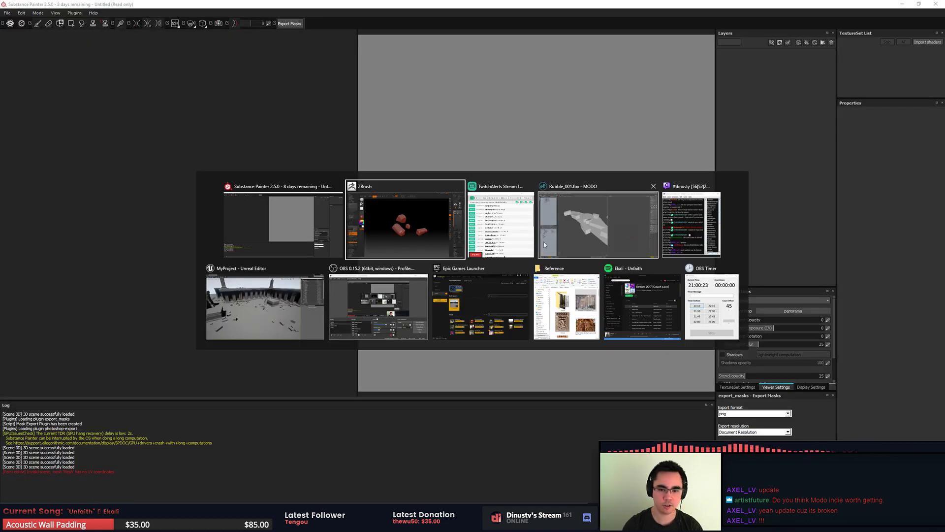
key("alt+Tab")
key("alt+Tab")
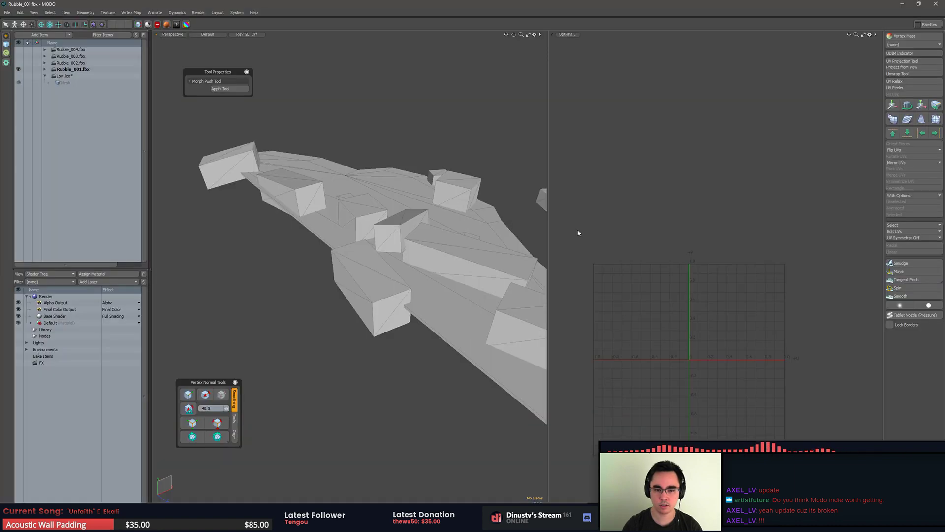
left_click(72, 82)
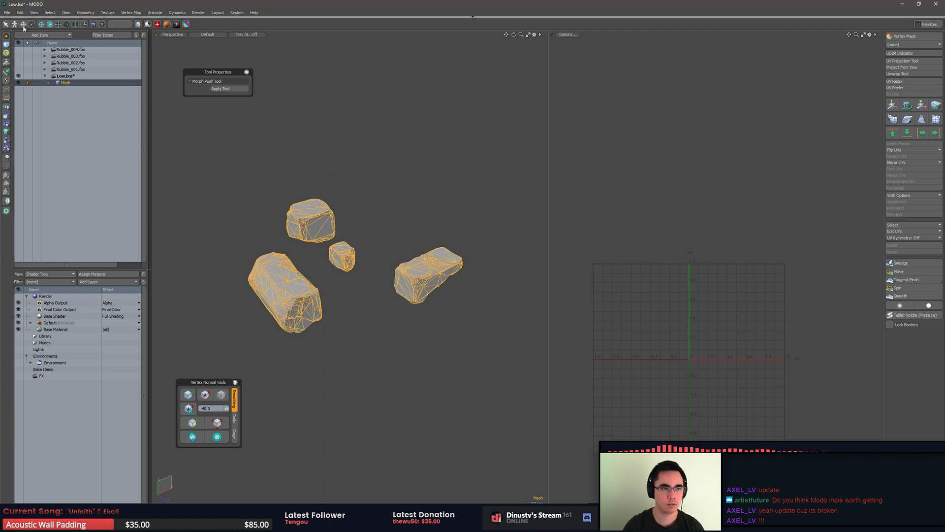
Step: Export the selected mesh layer as the Autodesk FBX 2015 file forbake in the Rubble folder
right_click(41, 83)
mouse_move(86, 127)
mouse_move(85, 107)
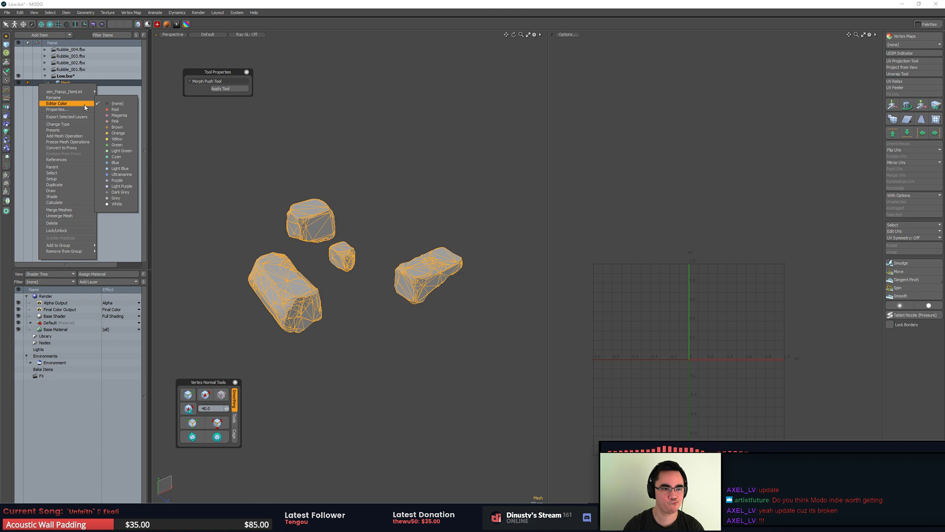
left_click(67, 117)
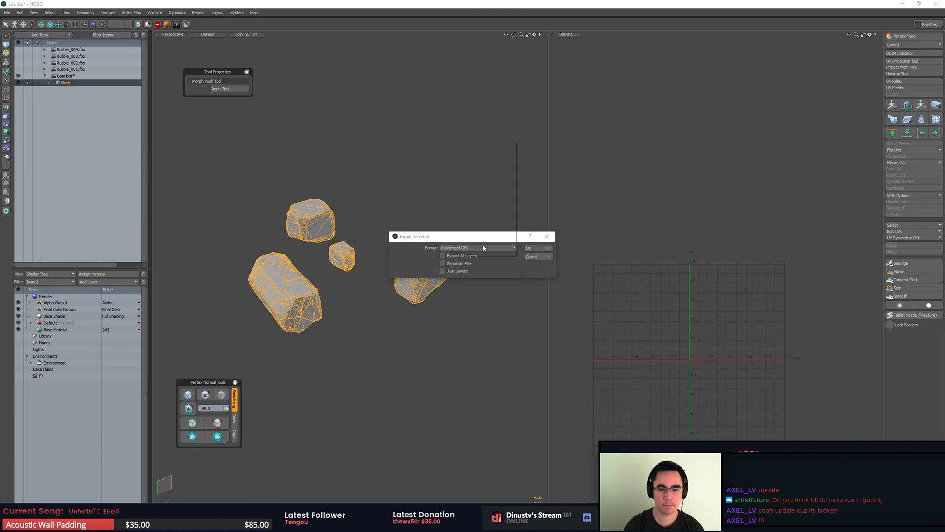
left_click(480, 248)
left_click(475, 221)
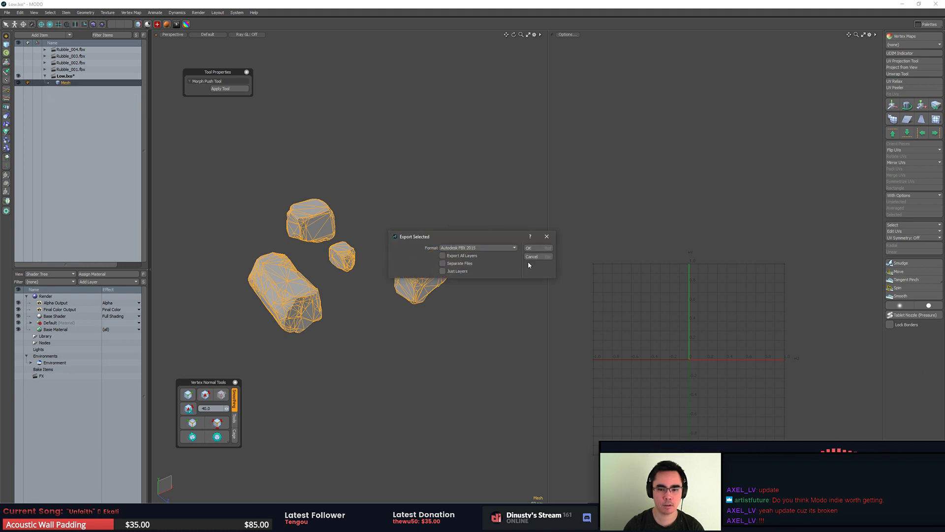
left_click(529, 248)
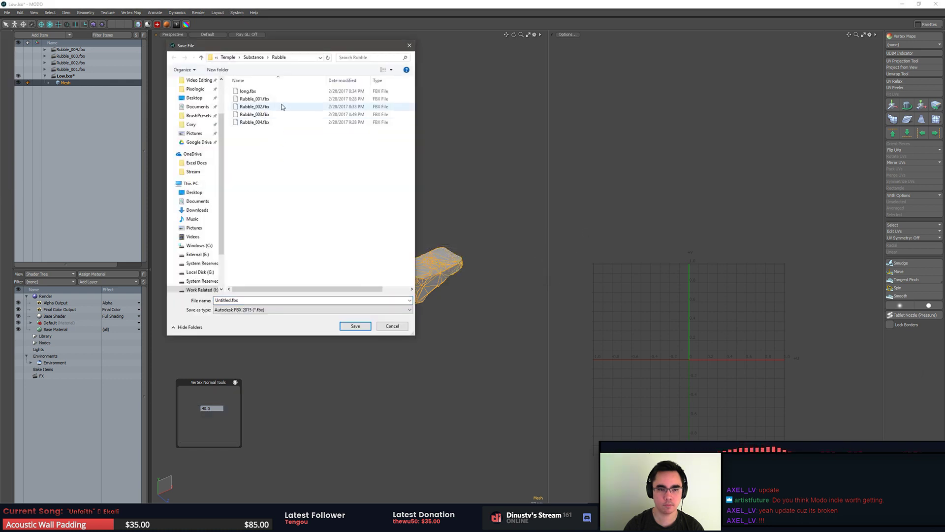
type("forbake")
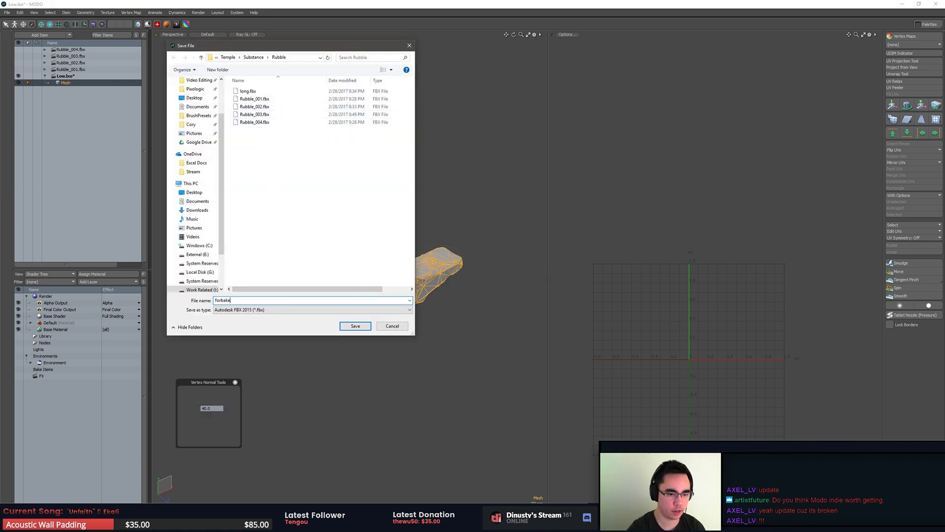
key("Return")
Step: Switch to Substance Painter, discard the current project, and create a new one using forbake.fbx as the mesh
key("alt+Tab")
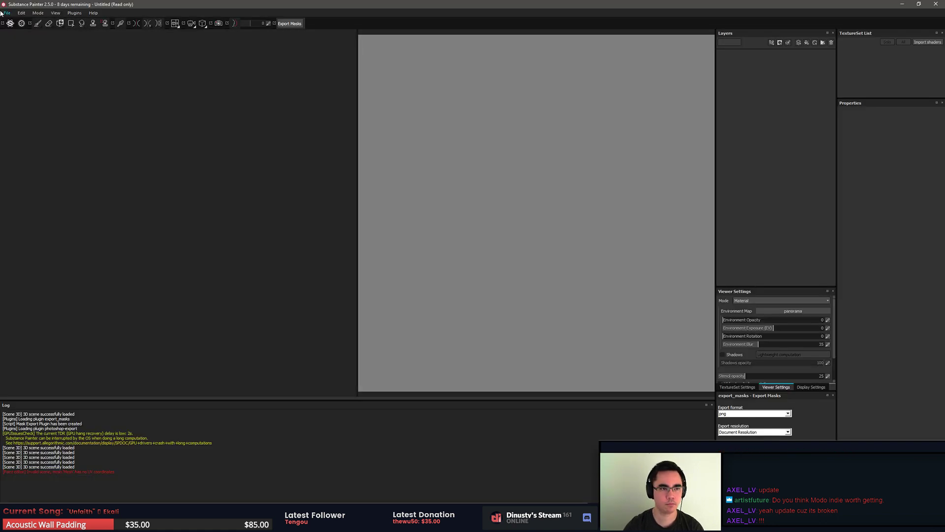
left_click(7, 12)
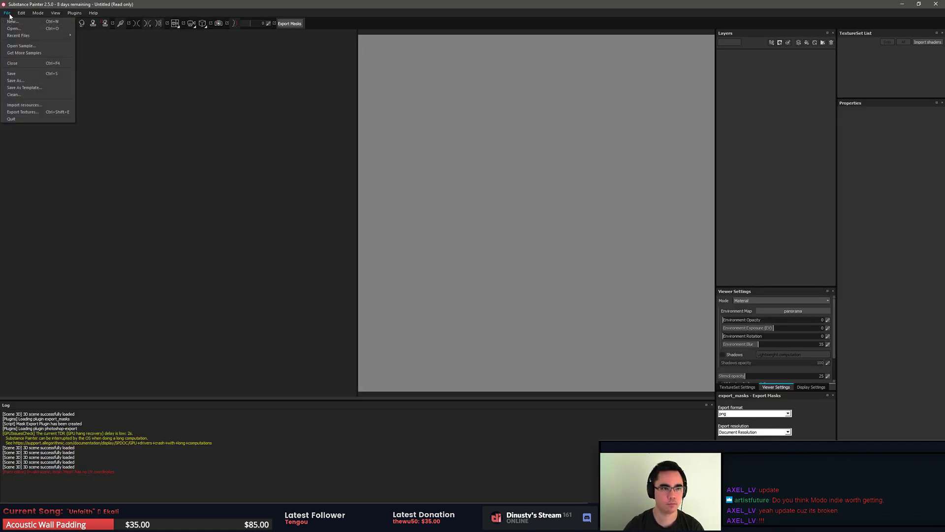
left_click(23, 24)
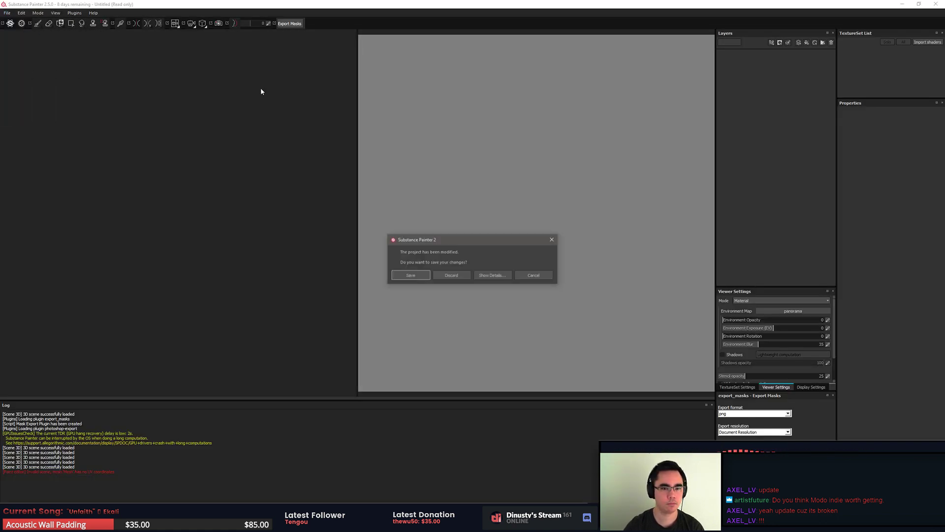
left_click(451, 276)
left_click(540, 195)
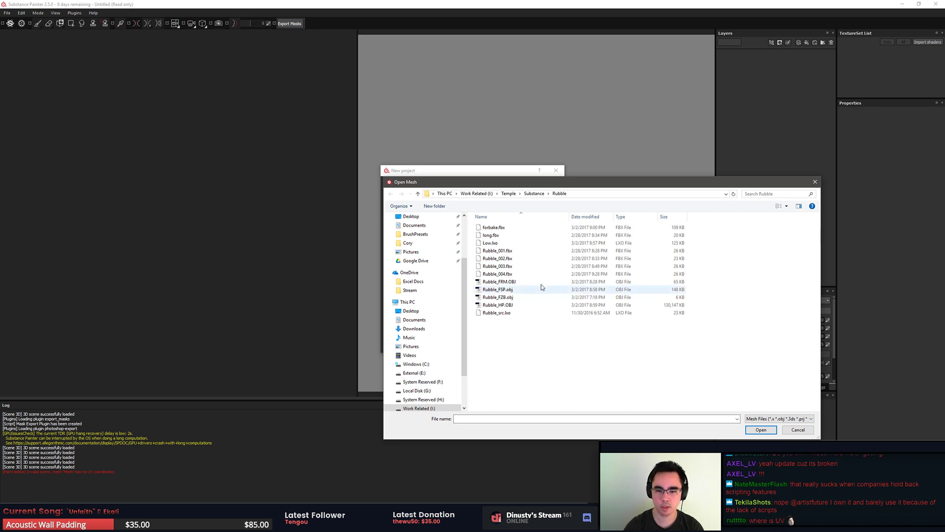
double_click(513, 227)
left_click(517, 346)
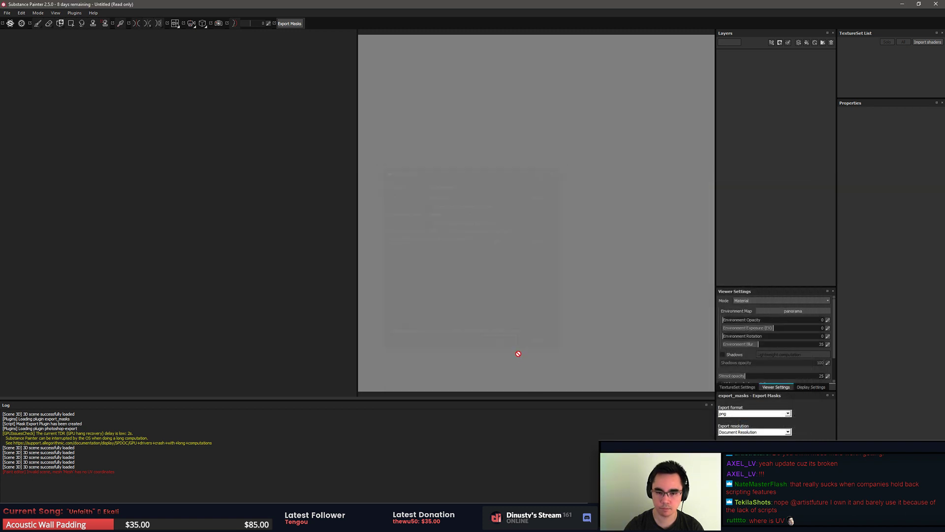
Step: Open the texture baking options for the texture set and load Rubble_HP.OBJ as the high definition mesh
key("alt")
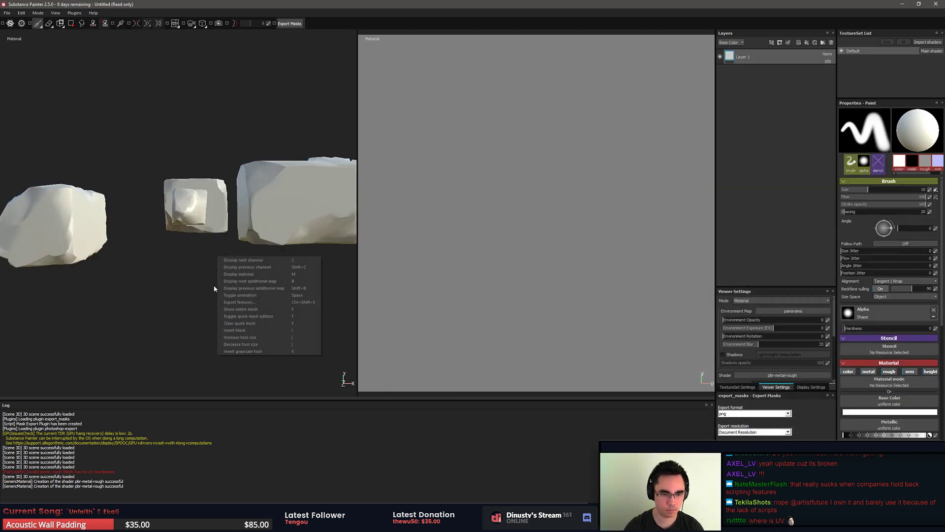
left_click_drag(174, 270, 200, 332, "alt")
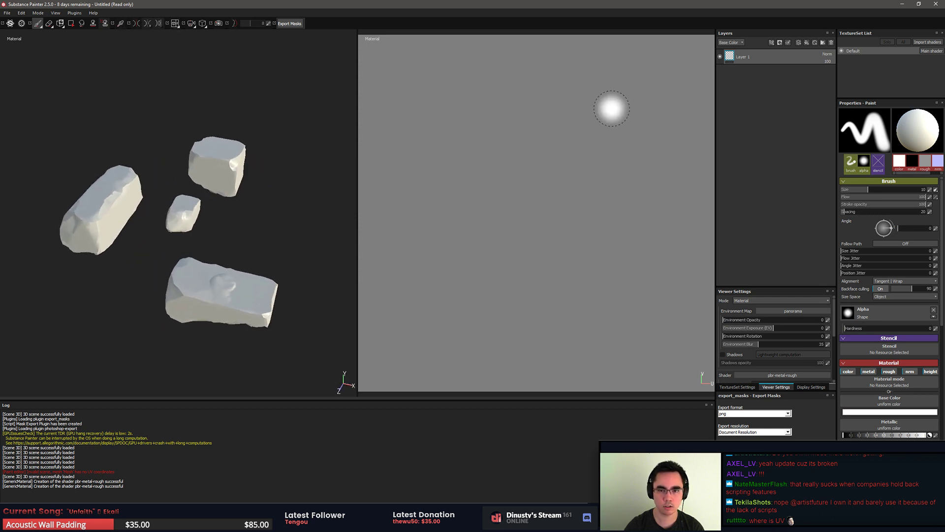
left_click(736, 387)
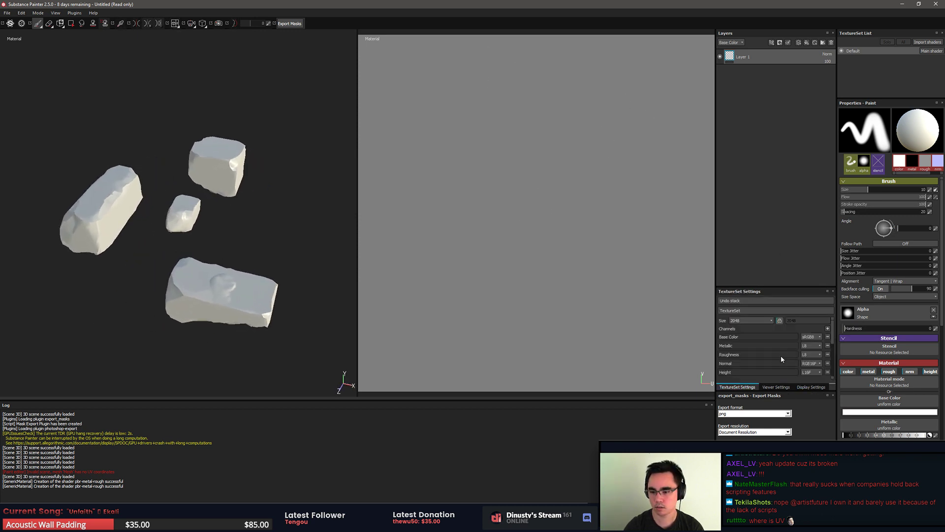
scroll(782, 359, "down", 2)
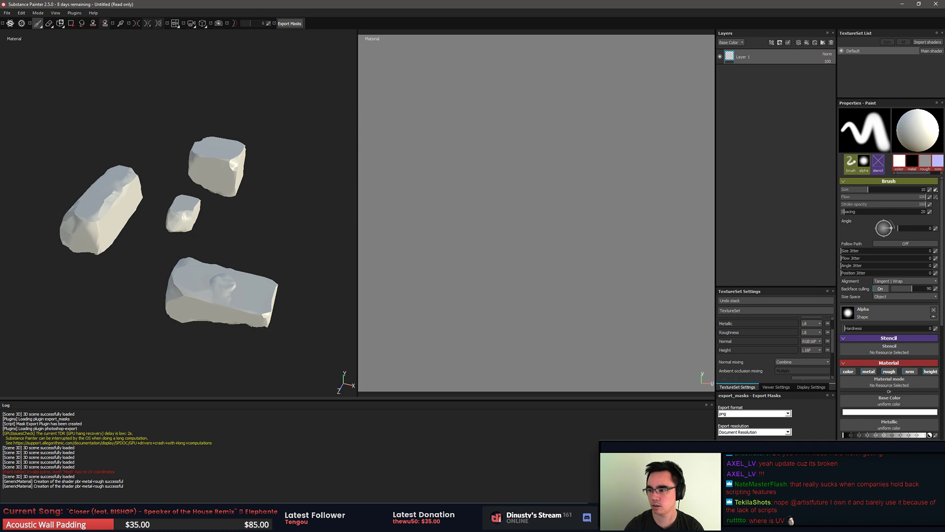
scroll(818, 335, "down", 3)
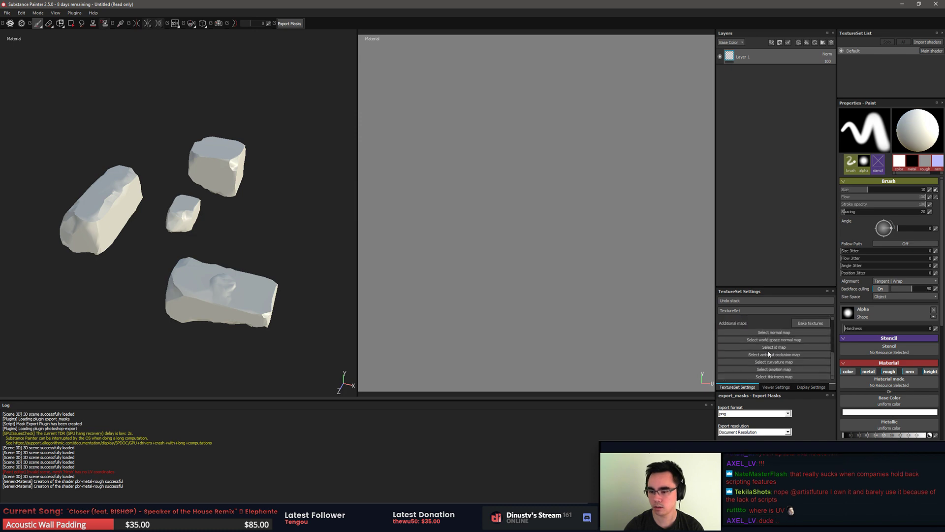
left_click(811, 323)
left_click(572, 193)
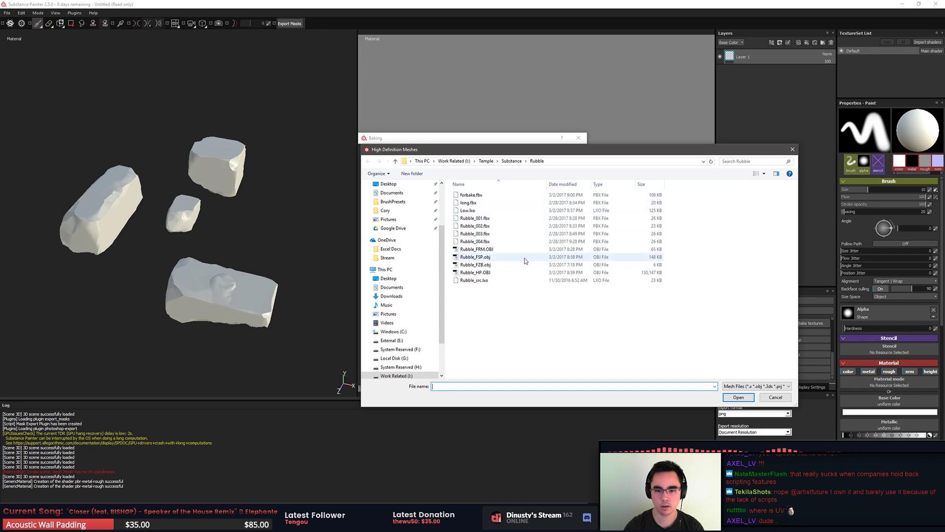
double_click(458, 274)
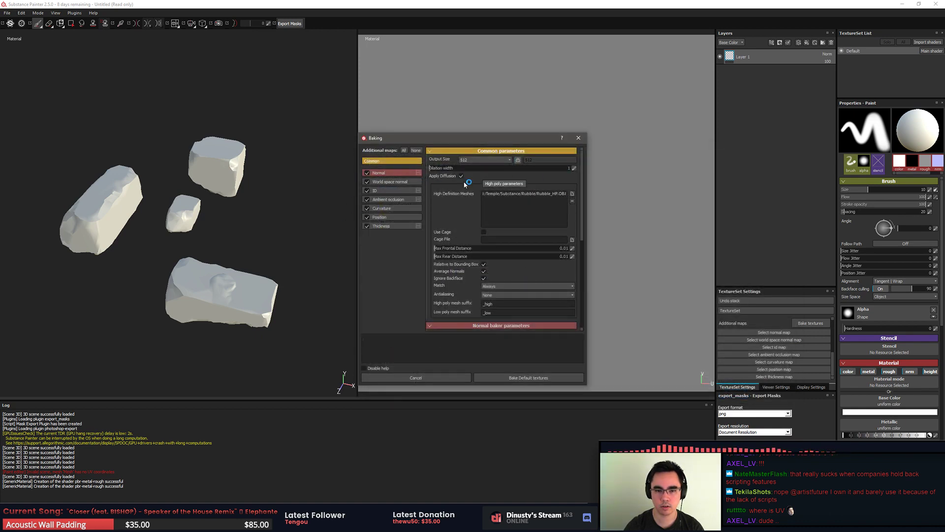
Step: Choose the output size for the maps and bake the Default texture set
left_click(485, 159)
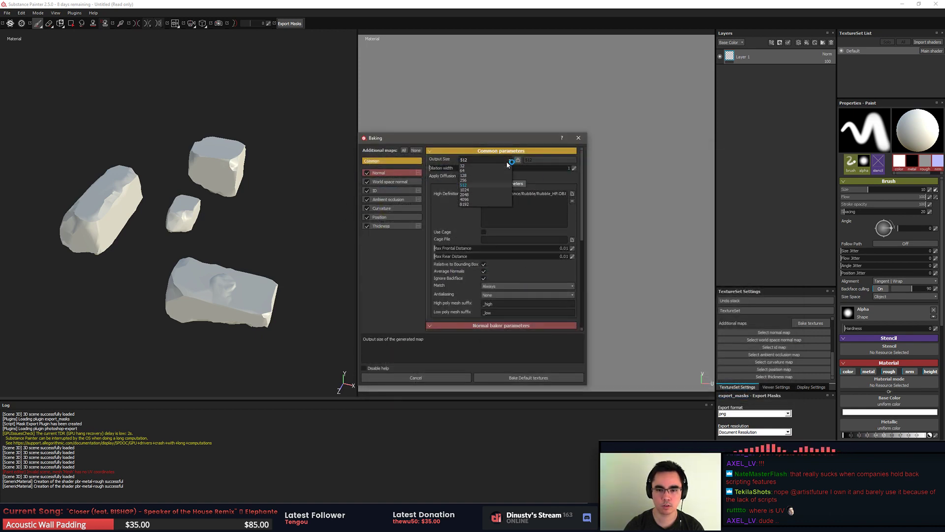
left_click(485, 187)
left_click(507, 378)
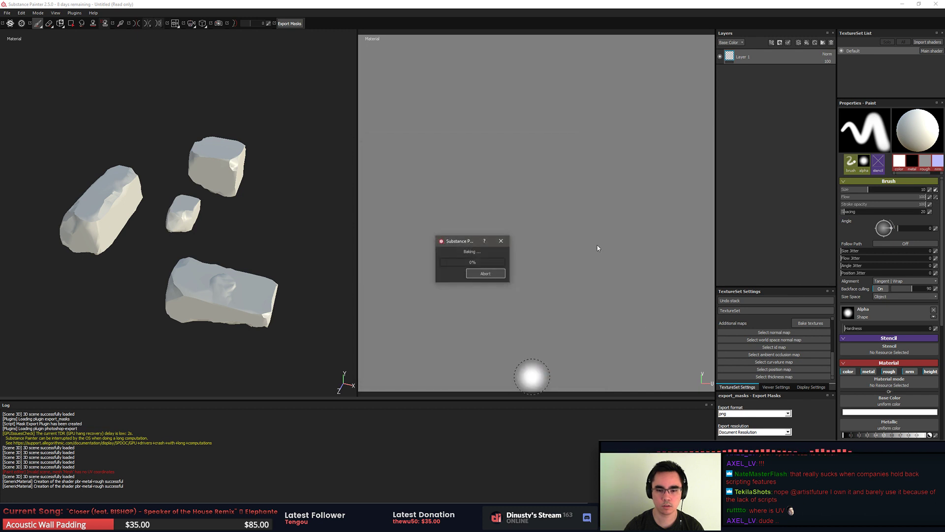
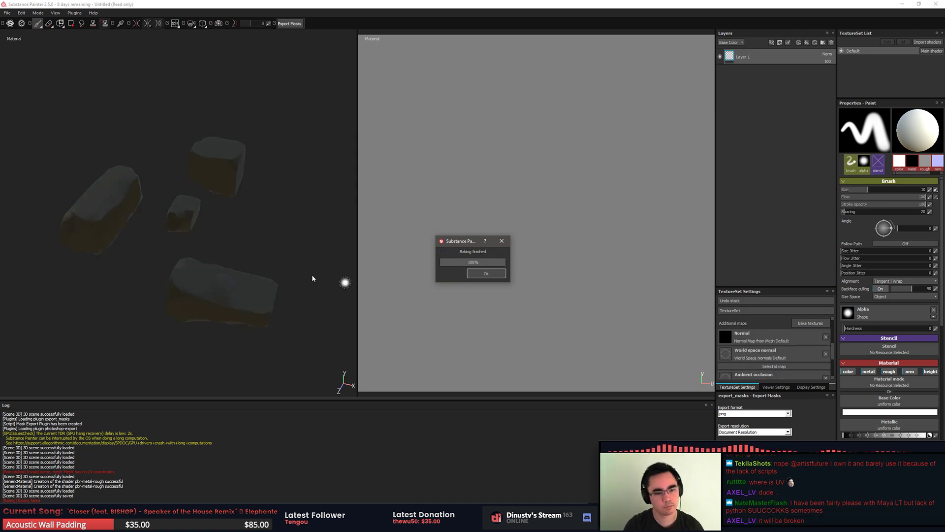
Step: Examine the baked shading on the rocks from several sides and check the baked normal map
left_click_drag(269, 229, 612, 226, "alt")
mouse_move(207, 235)
right_mouse_down("shift")
mouse_move(194, 251)
mouse_move(235, 23)
right_mouse_up("shift")
left_click_drag(179, 259, 627, 312, "alt")
left_click(774, 338)
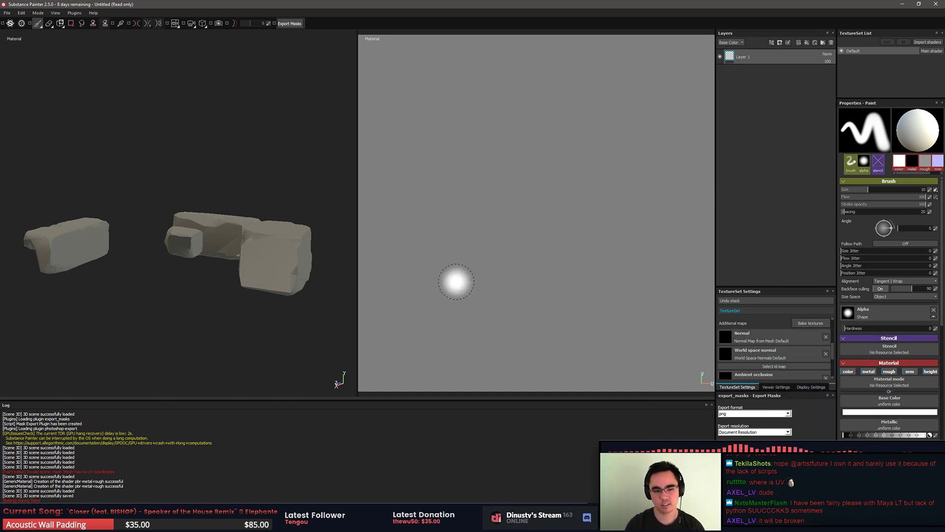
left_click_drag(202, 332, 221, 317, "alt")
key("alt+Tab")
left_click(570, 238)
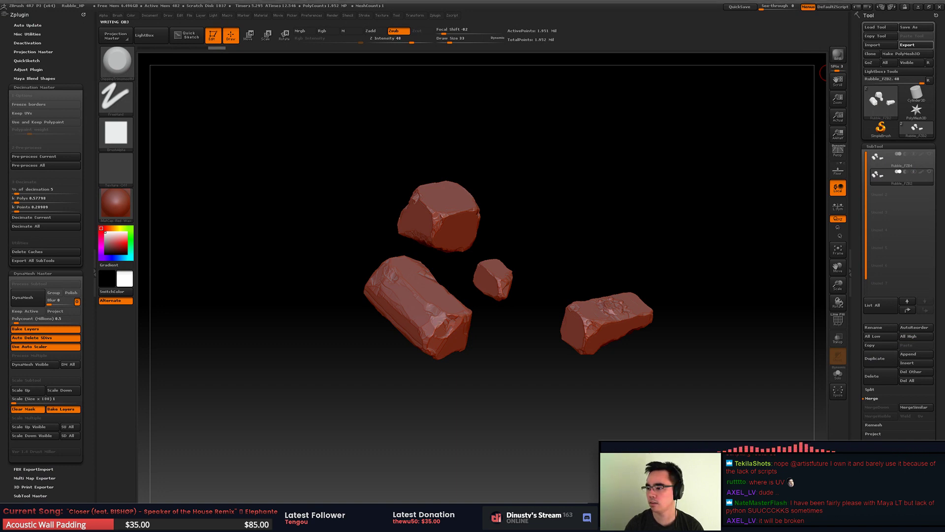
key("alt+Tab")
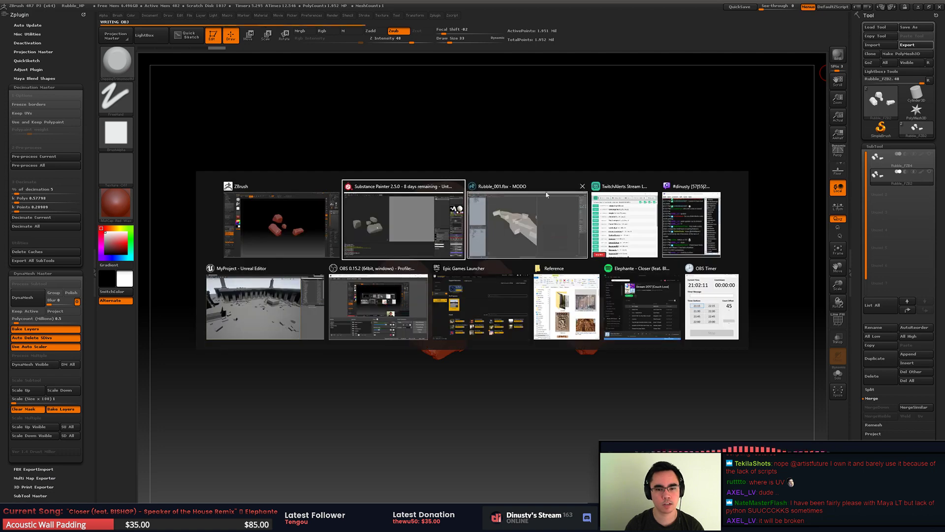
left_click(407, 232)
left_click_drag(278, 137, 297, 175, "alt")
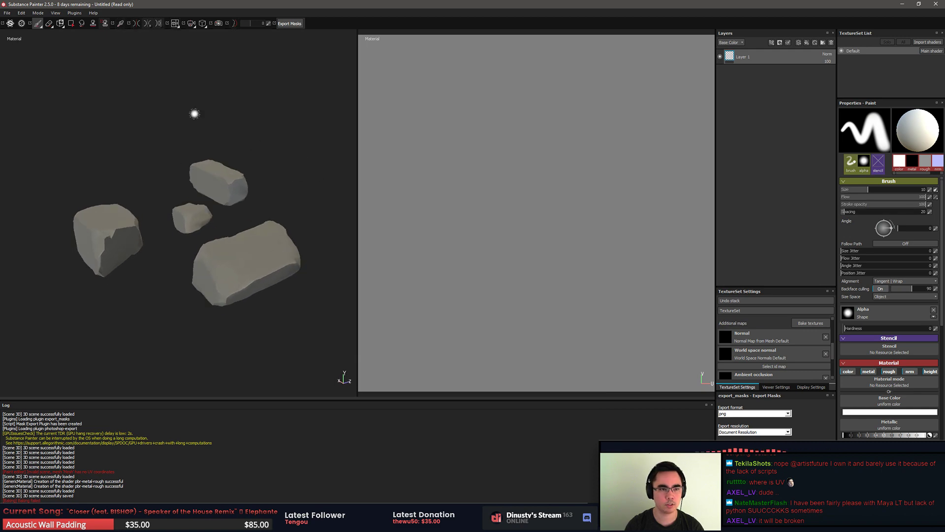
Step: Start a new project in Substance Painter and discard the current one
left_click(7, 13)
left_click(12, 21)
left_click(488, 277)
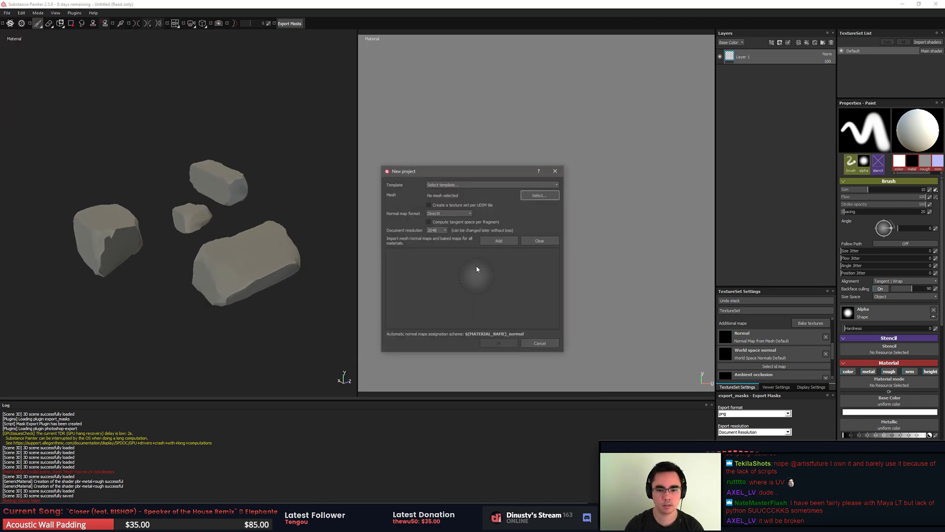
Step: Switch to MODO and select the mesh in the Low.lxo scene
key("alt+Tab")
left_click(508, 229)
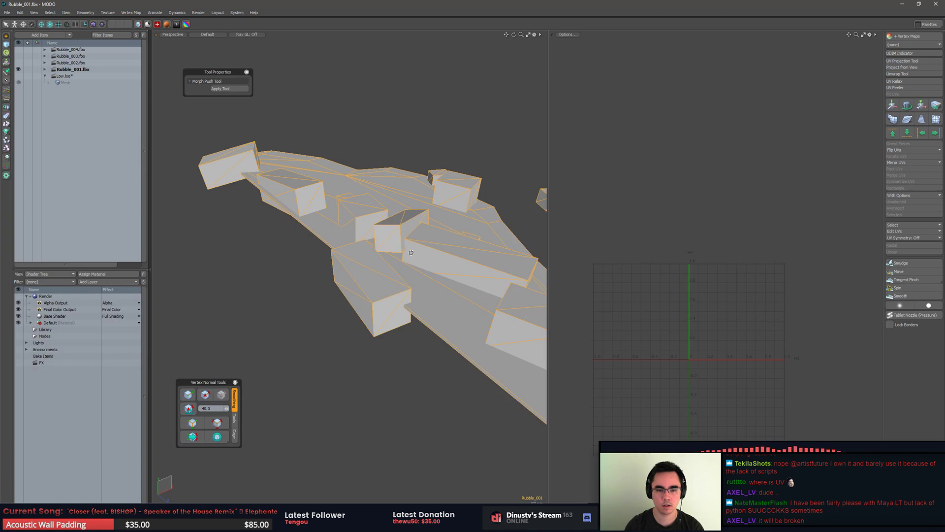
left_click(74, 76)
left_click(73, 84)
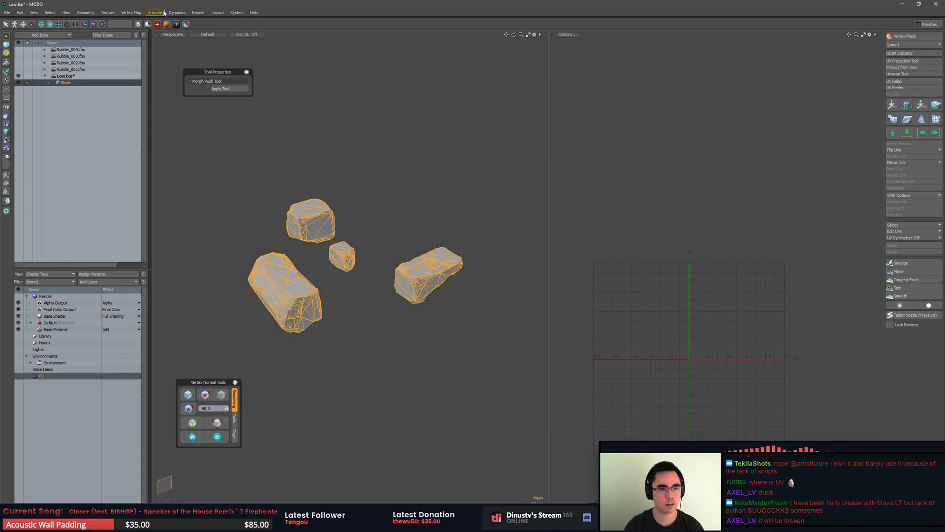
Step: Check the Wavefront OBJ import and export settings in the preferences
left_click(199, 13)
mouse_move(228, 19)
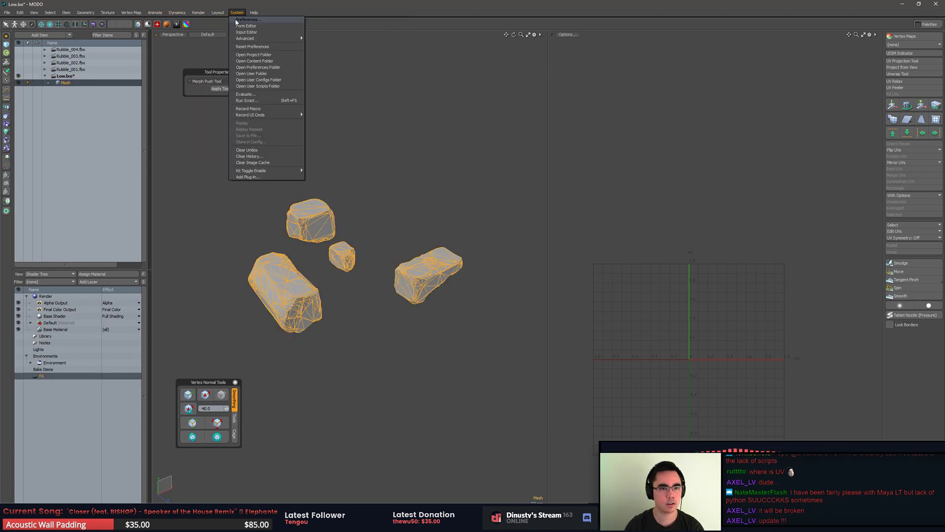
left_click(240, 20)
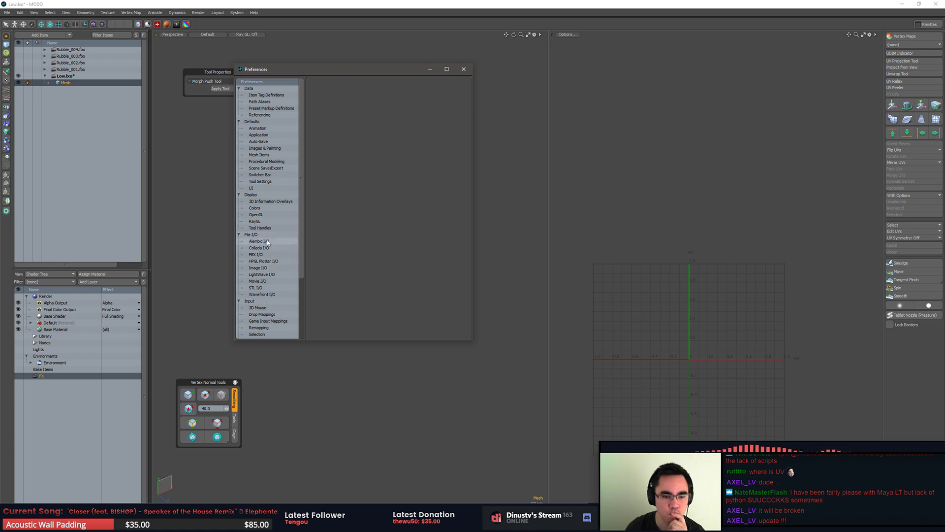
left_click(273, 294)
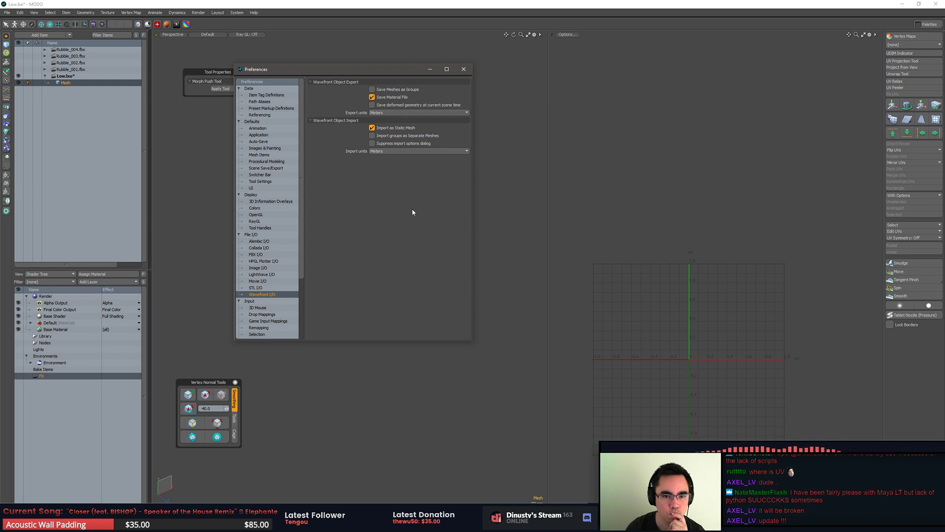
left_click(463, 70)
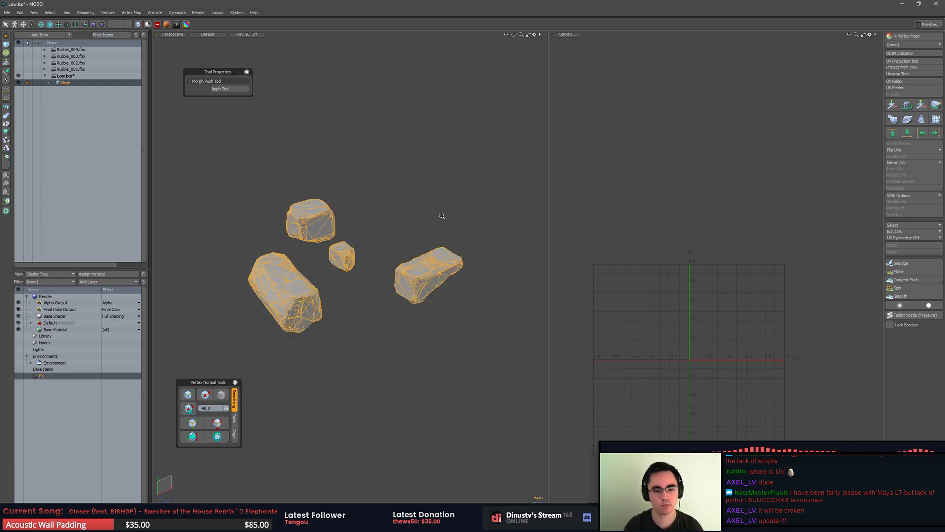
left_click_drag(442, 216, 421, 230, "ctrl+alt")
left_click_drag(421, 229, 413, 249, "alt+shift")
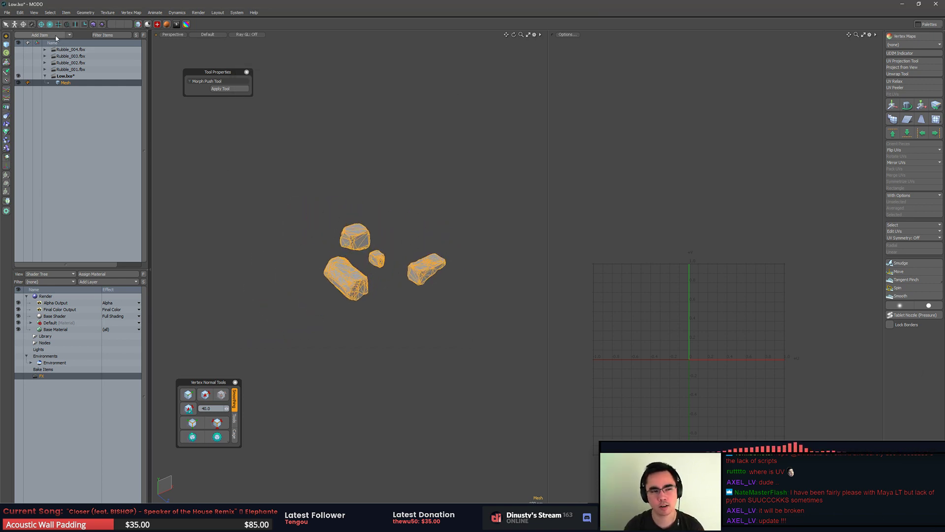
right_click(65, 83)
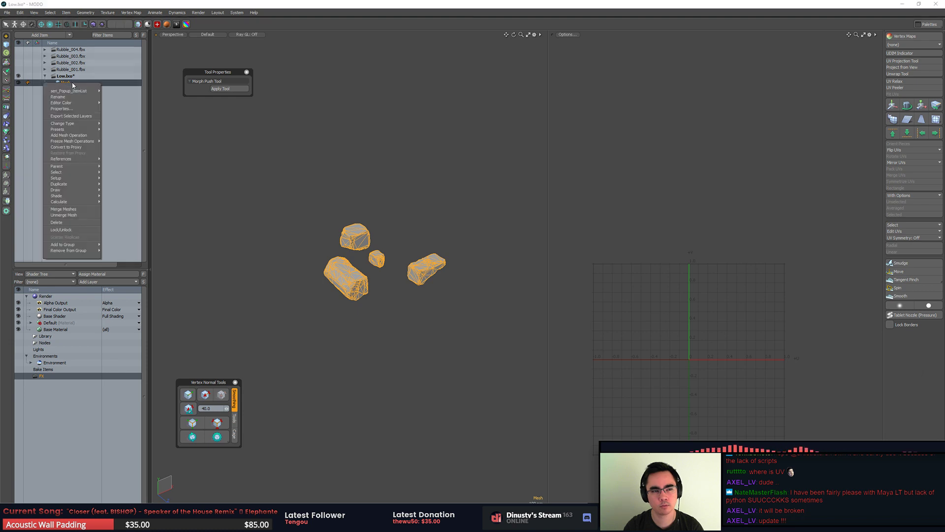
mouse_move(84, 131)
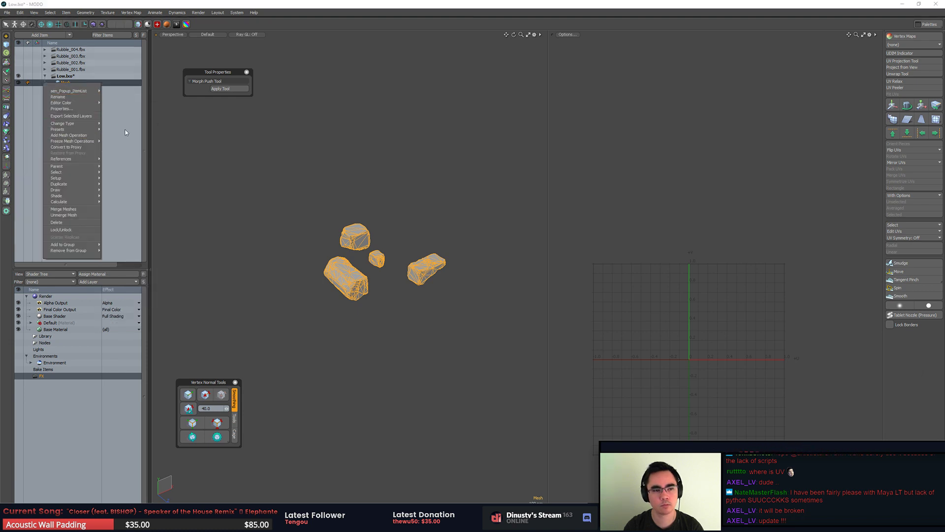
key("Escape")
Step: Save the low-poly scene in Wavefront OBJ format as Rubble_LP.OBJ in the Rubble folder, accepting possible data loss
key("ctrl+shift+s")
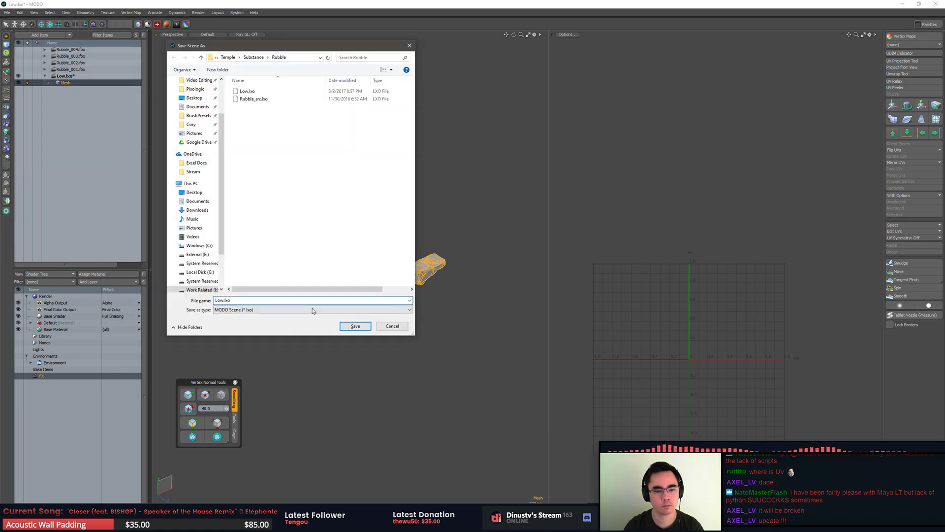
left_click(312, 310)
left_click(335, 372)
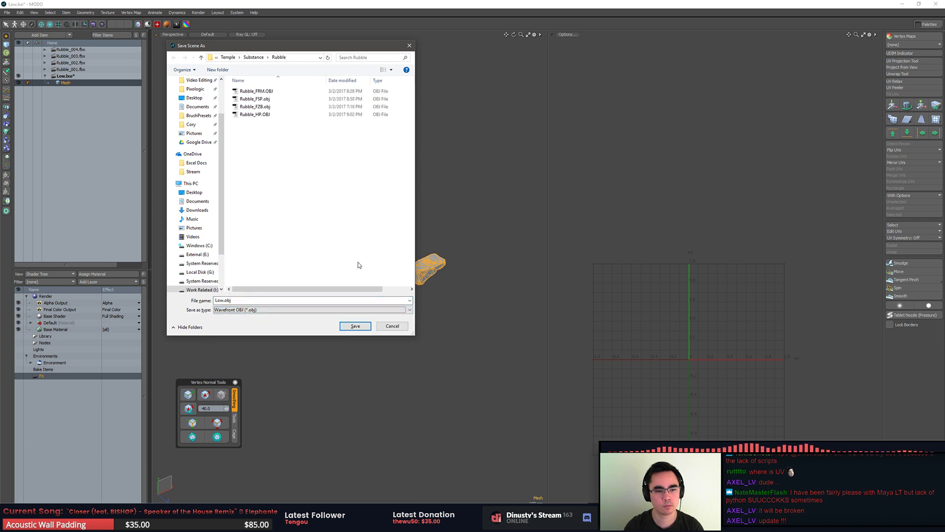
left_click(255, 115)
double_click(239, 301)
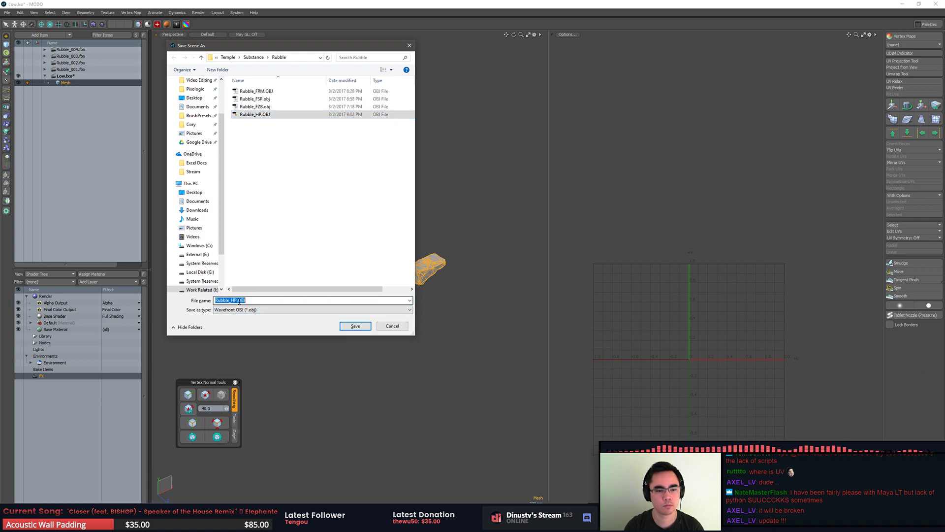
left_click(238, 300)
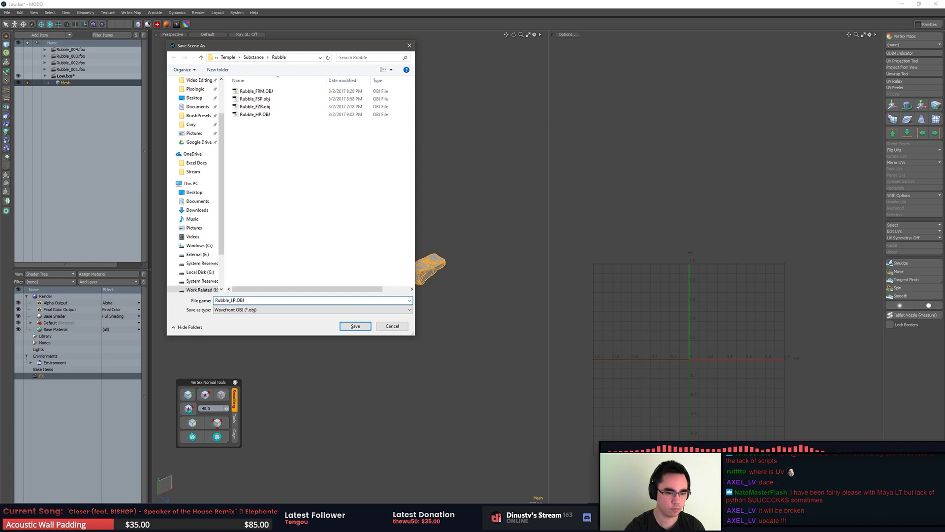
key("Return")
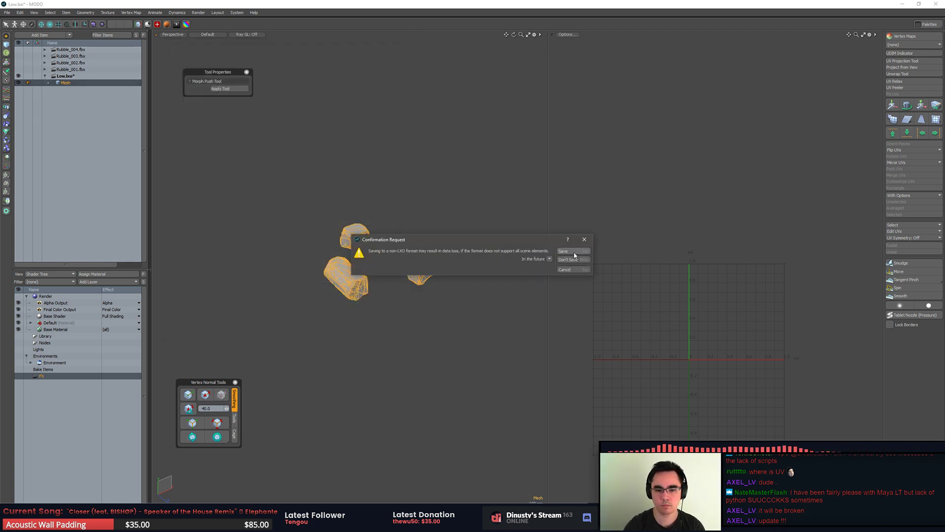
left_click(576, 254)
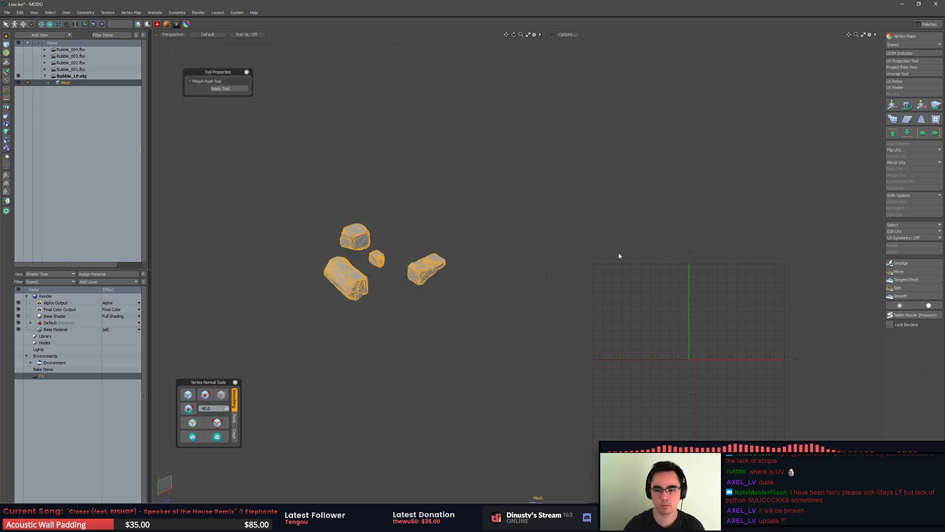
Step: Open a vertex map list and examine each UV map of the low-poly rock mesh
left_click(913, 44)
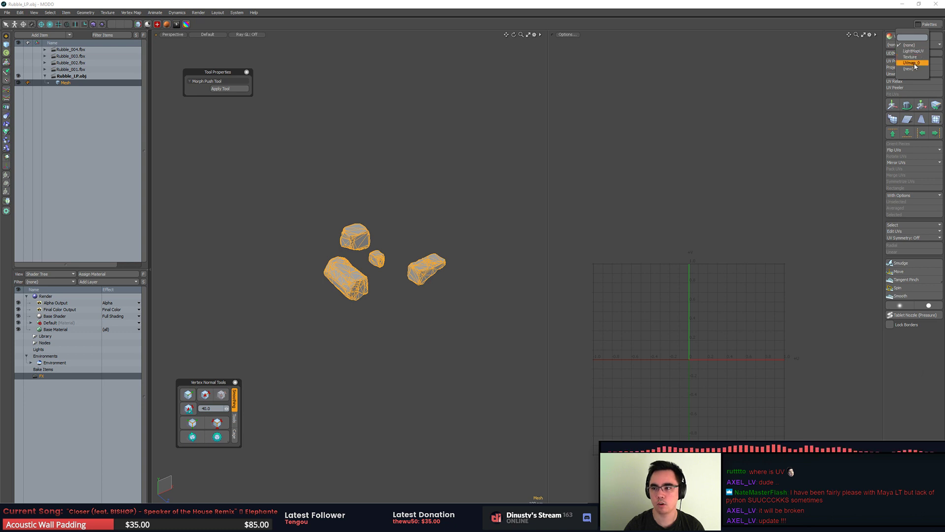
left_click(778, 120)
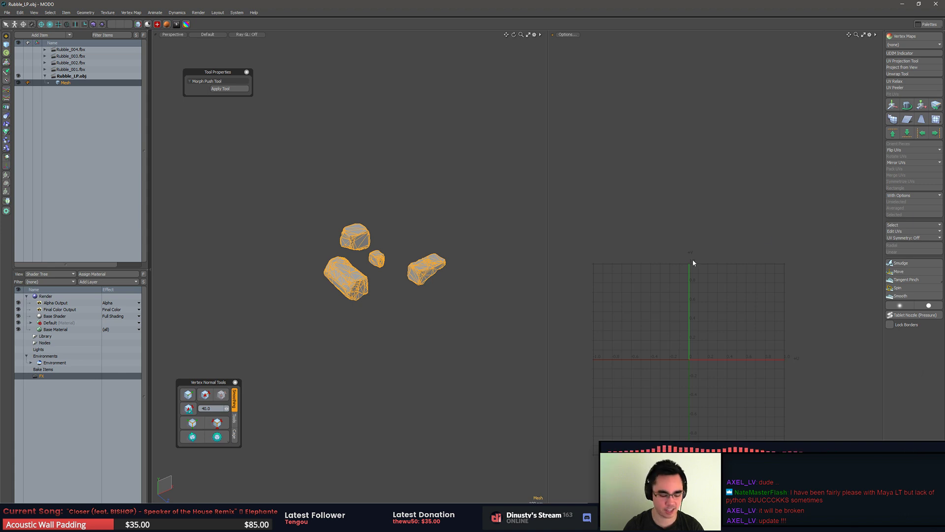
key("ctrl+space")
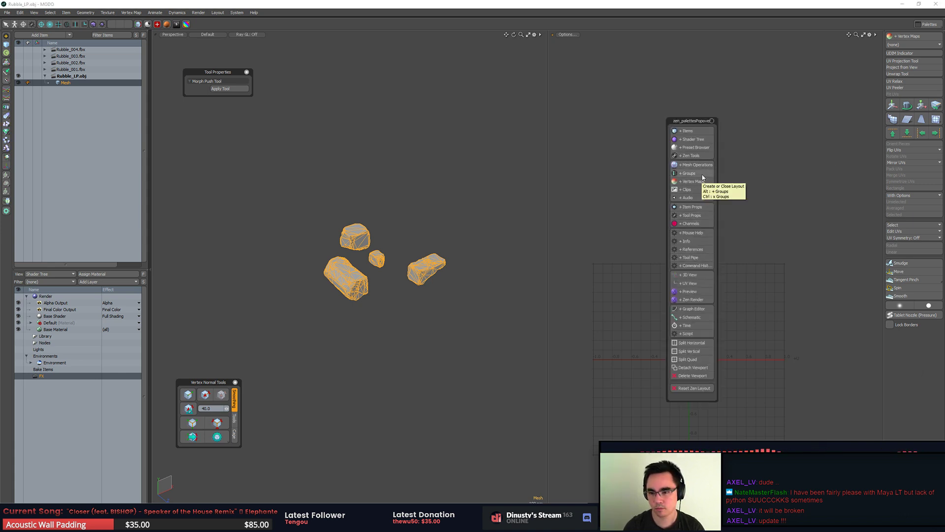
left_click(701, 182)
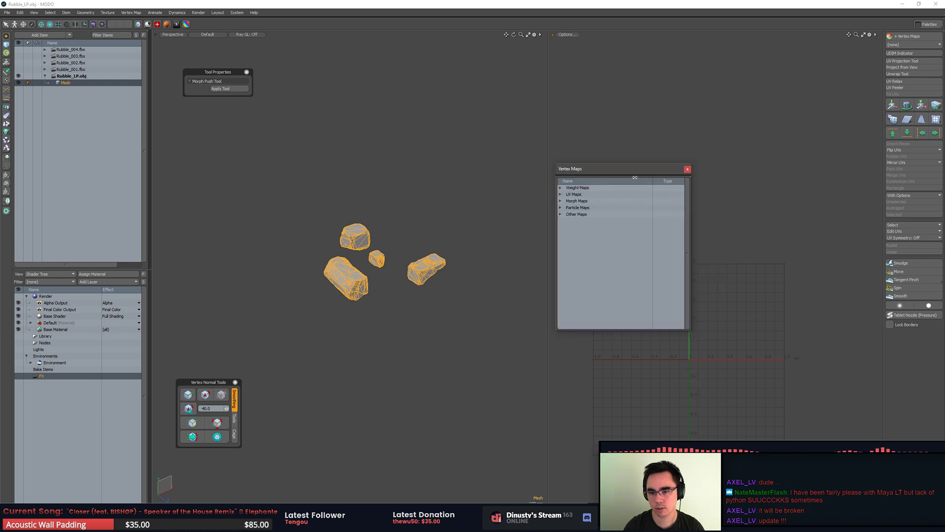
left_click(561, 194)
left_click(584, 202)
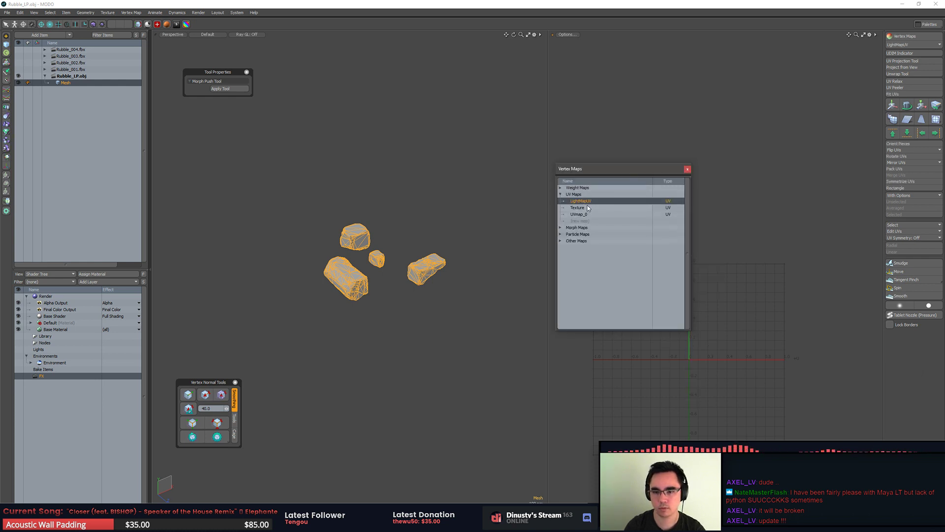
left_click(585, 207)
left_click(587, 214)
left_click(587, 208)
Step: Delete the LightMapUV and UVMap_0 UV maps, keeping only Texture, and close the vertex map list
left_click(589, 201)
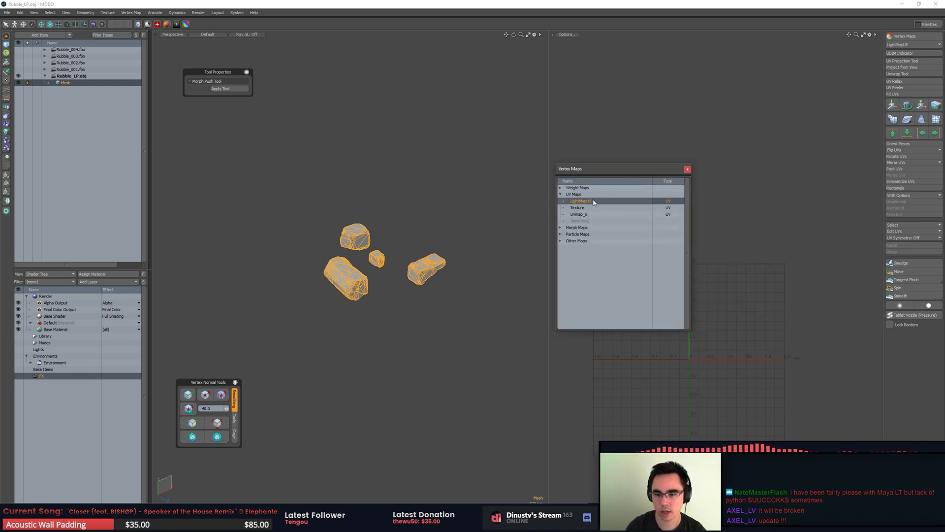
key("Delete")
key("Return")
left_click(588, 209)
key("Delete")
key("Return")
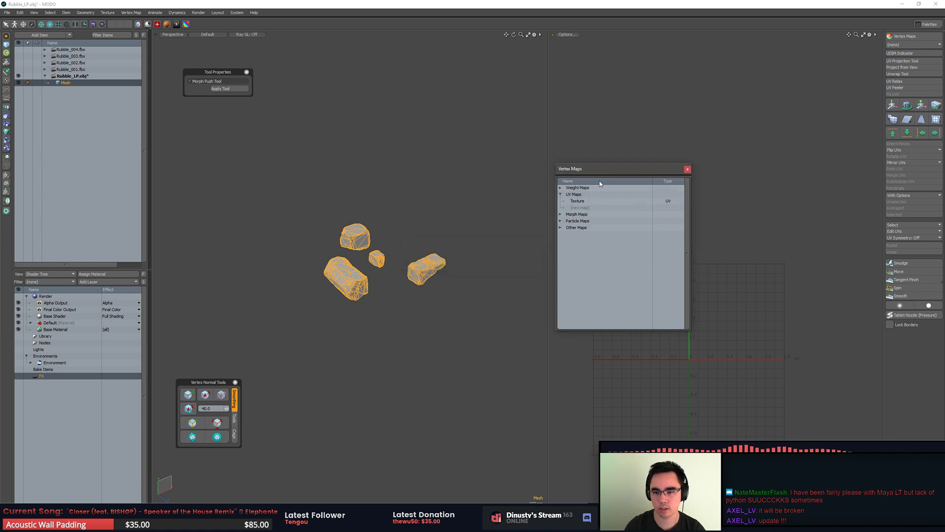
left_click(616, 134)
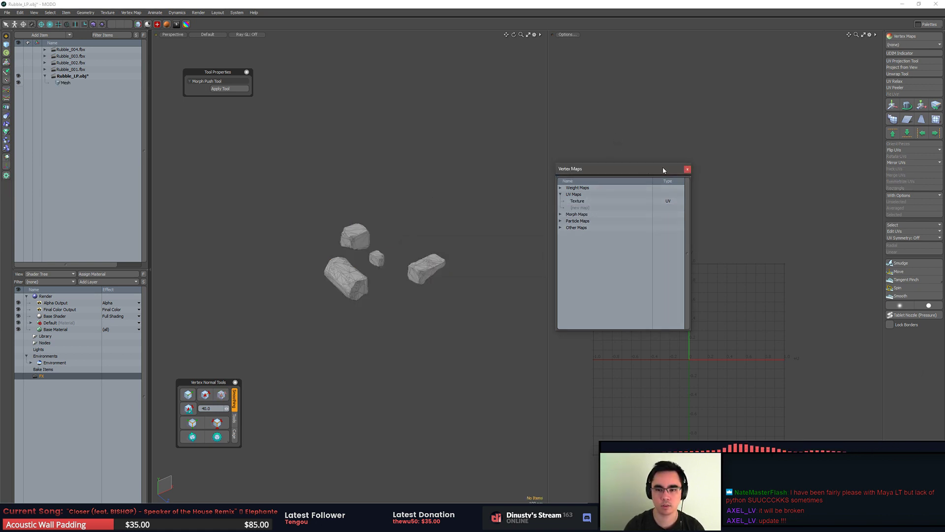
left_click(687, 171)
Step: Select the rock mesh and export it as Wavefront OBJ, overwriting Rubble_LP.OBJ
left_click(363, 229)
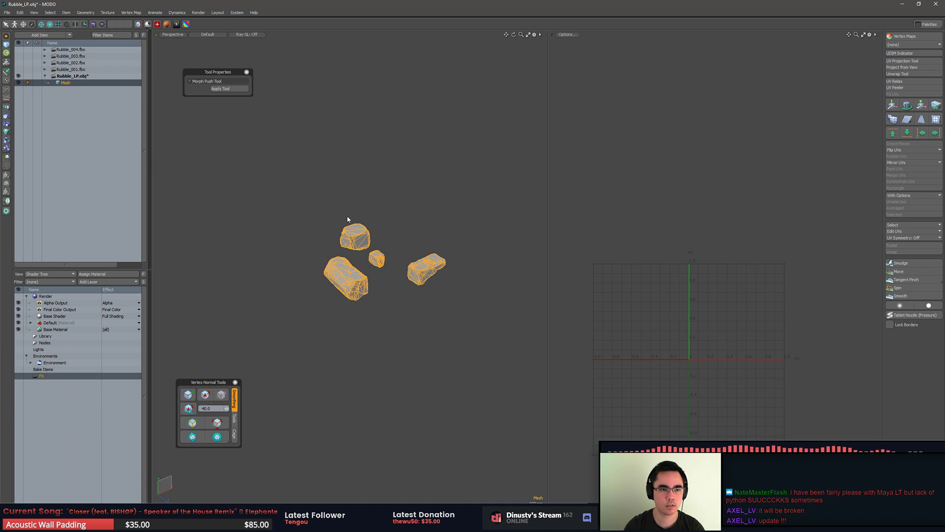
key("ctrl+shift+s")
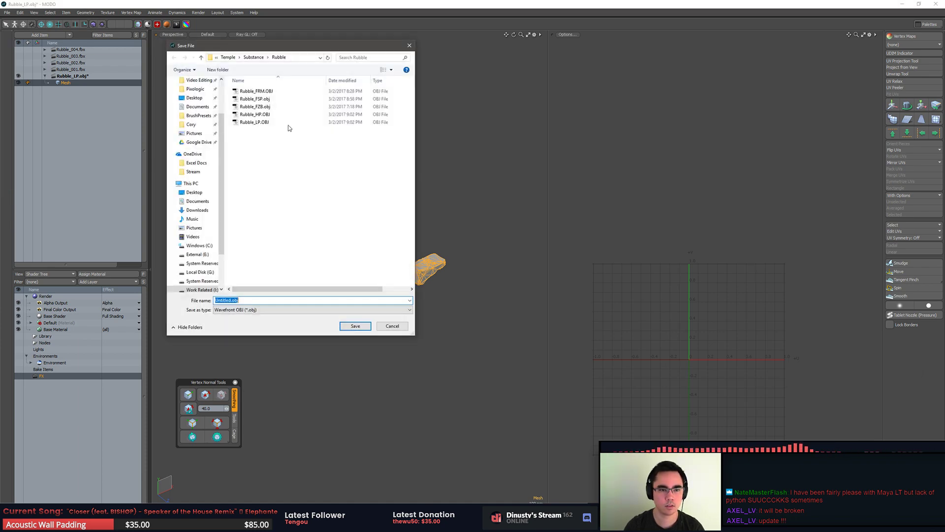
double_click(286, 122)
left_click(484, 268)
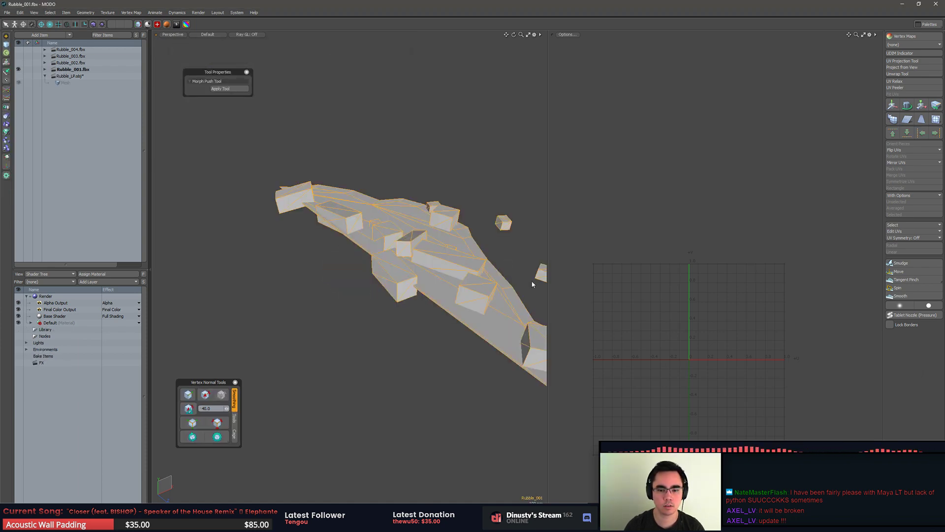
Step: Switch to Substance Painter and create the new project with Rubble_LP.OBJ as the mesh
key("alt+Tab")
left_click(393, 220)
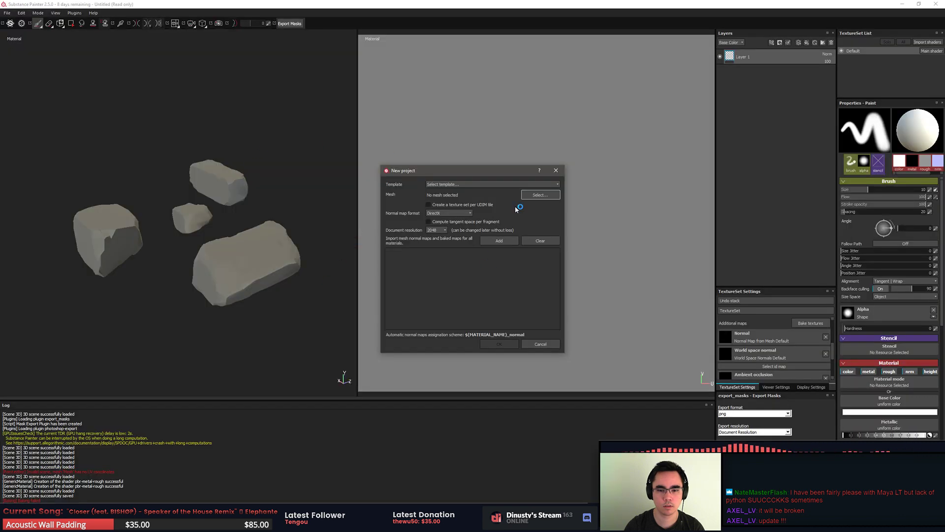
left_click(540, 195)
left_click(518, 228)
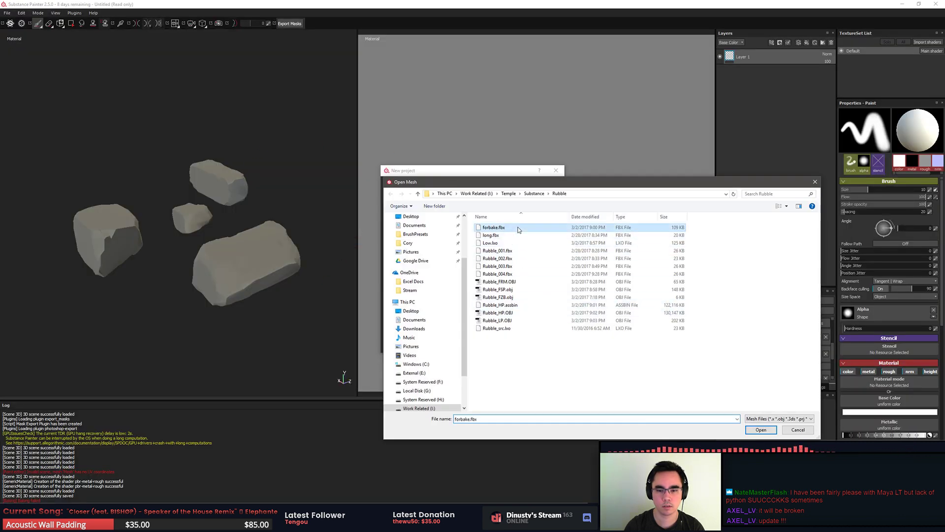
left_click(517, 236)
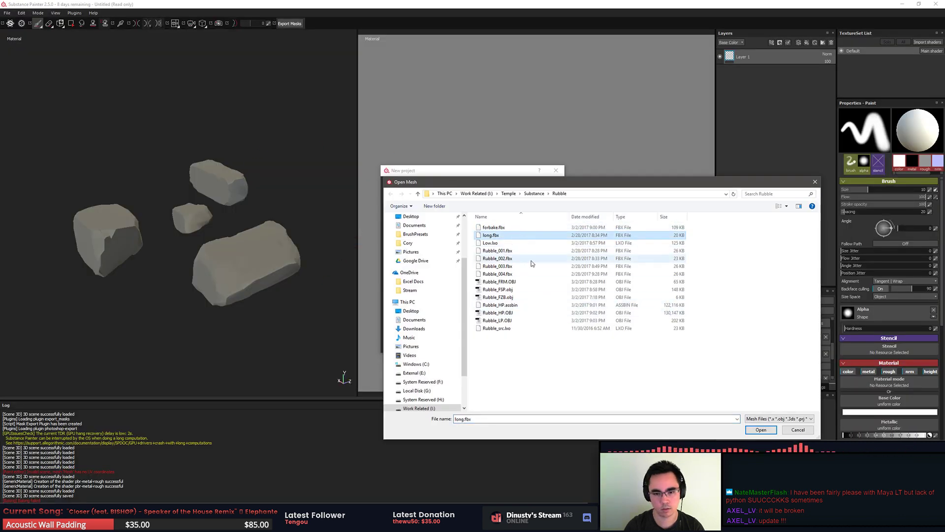
left_click(514, 243)
double_click(512, 328)
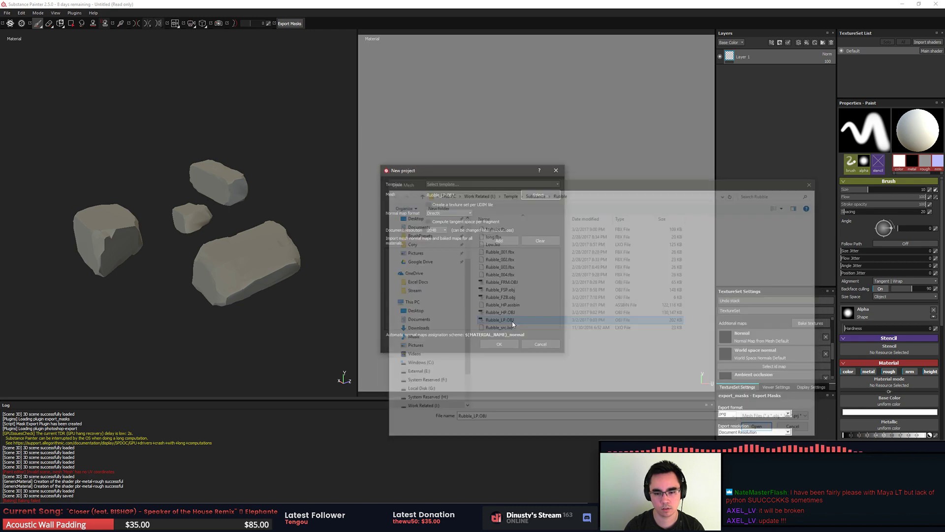
left_click(500, 343)
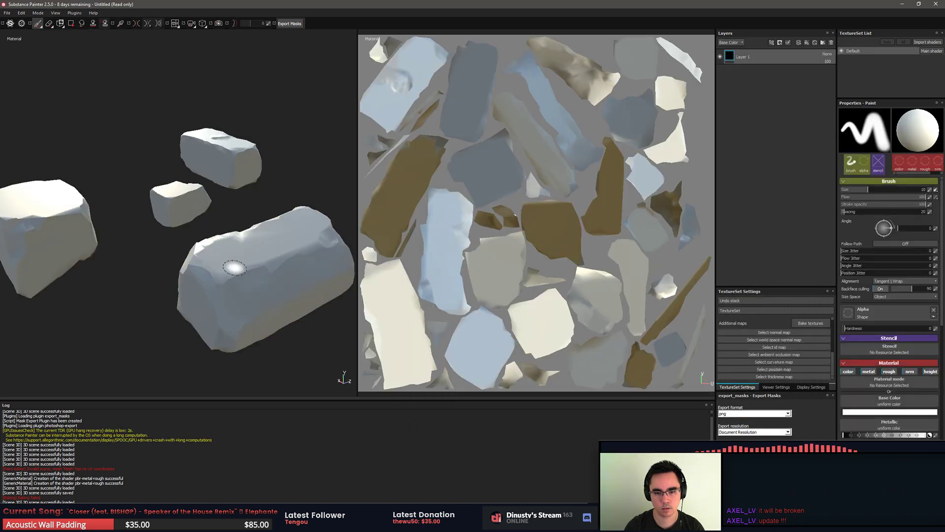
Step: Start baking the texture set's maps and load Rubble_HP.OBJ as the high-definition mesh
right_click_drag(464, 252, 447, 282, "alt")
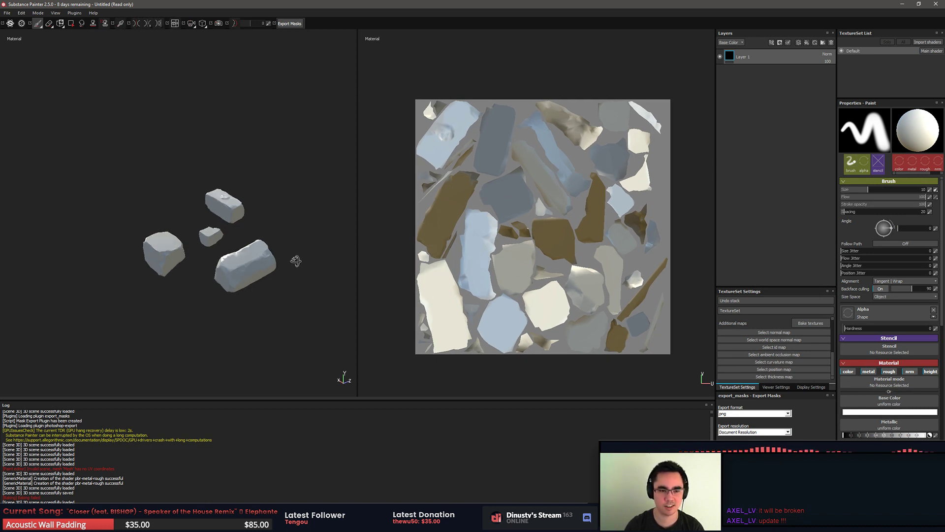
key("F2")
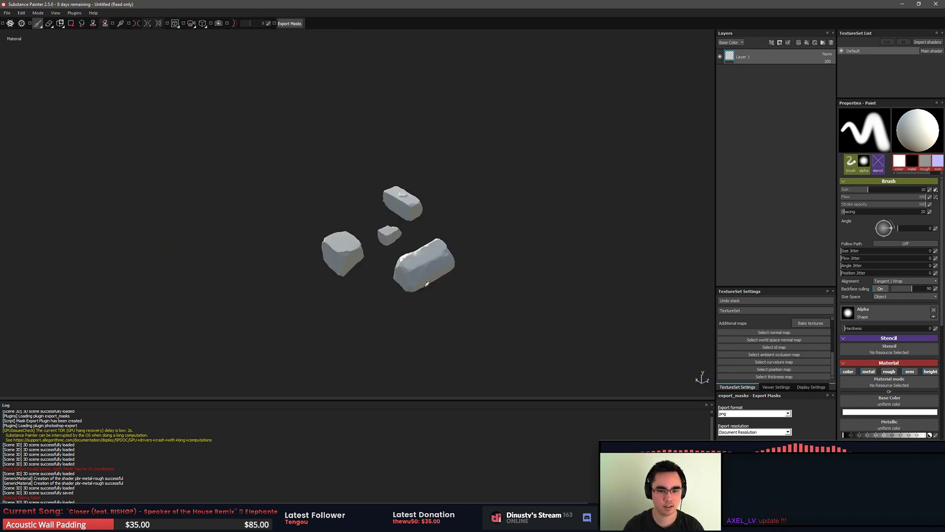
mouse_move(427, 284)
left_mouse_down("alt")
mouse_move(517, 306)
mouse_move(354, 300)
mouse_move(503, 312)
mouse_move(396, 328)
mouse_move(484, 269)
mouse_move(397, 236)
mouse_move(424, 266)
left_mouse_up("alt")
left_click(823, 324)
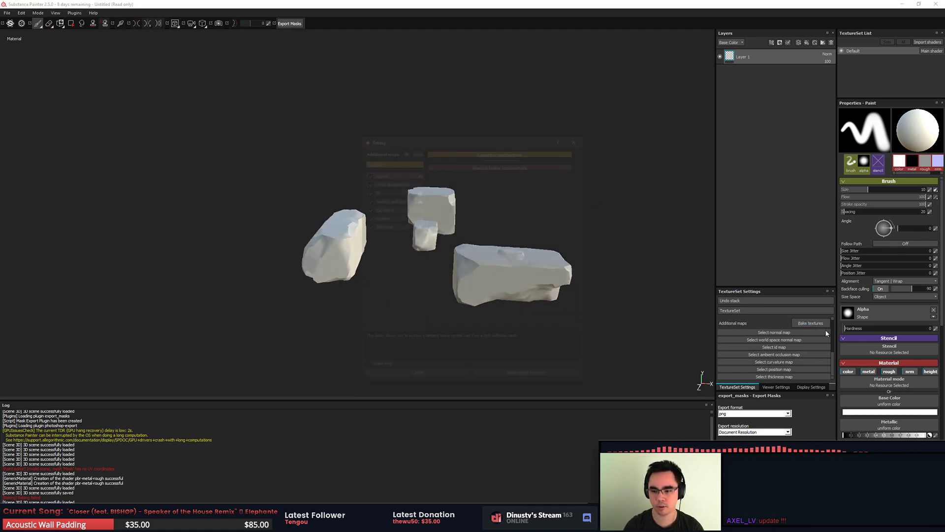
left_click(567, 193)
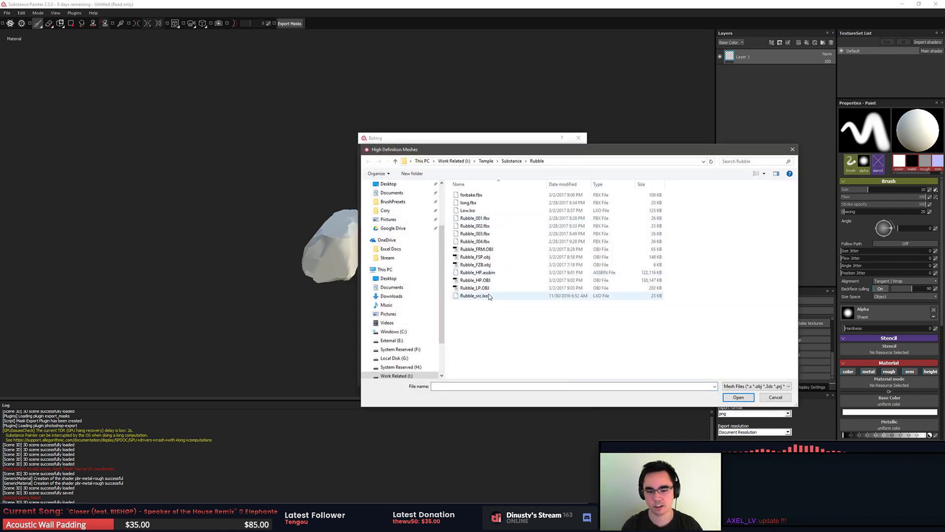
double_click(505, 281)
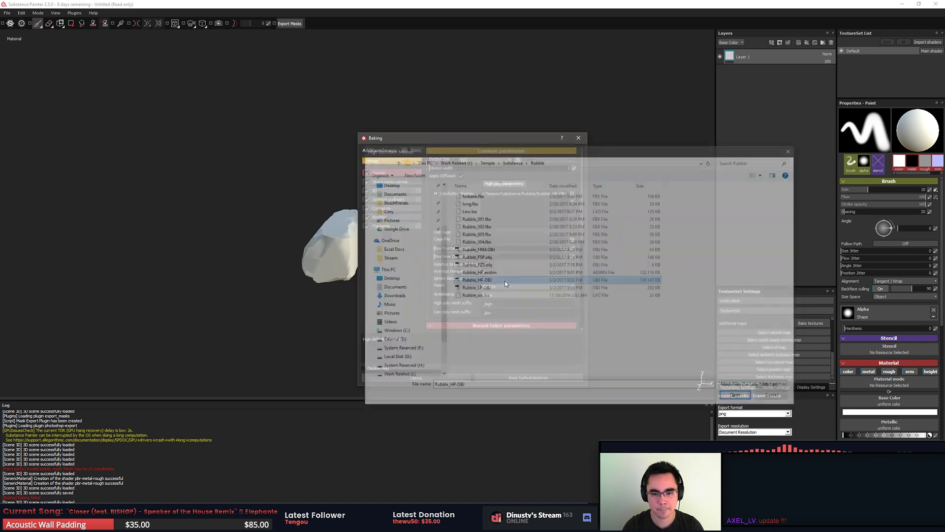
Step: Set the bake output size to 1024, bake all the default maps, and dismiss the completed bake
left_click(476, 160)
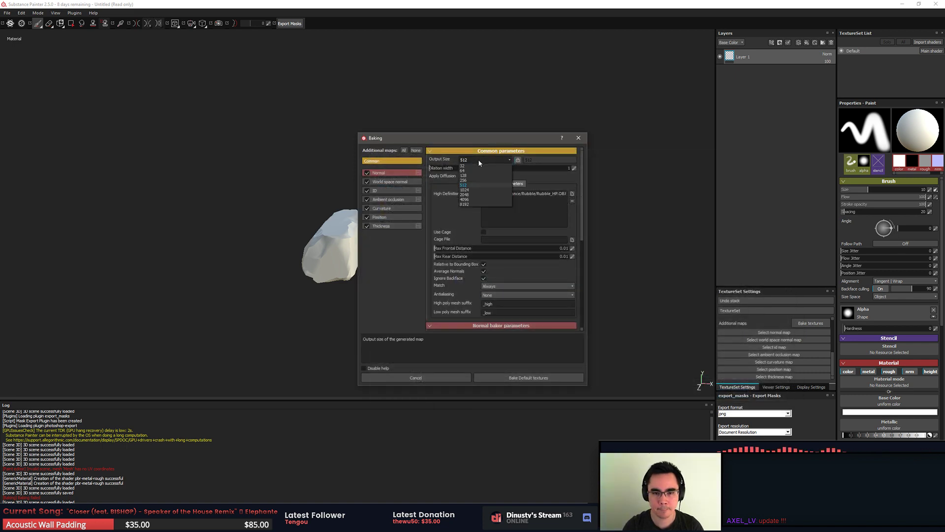
left_click(473, 190)
left_click(528, 378)
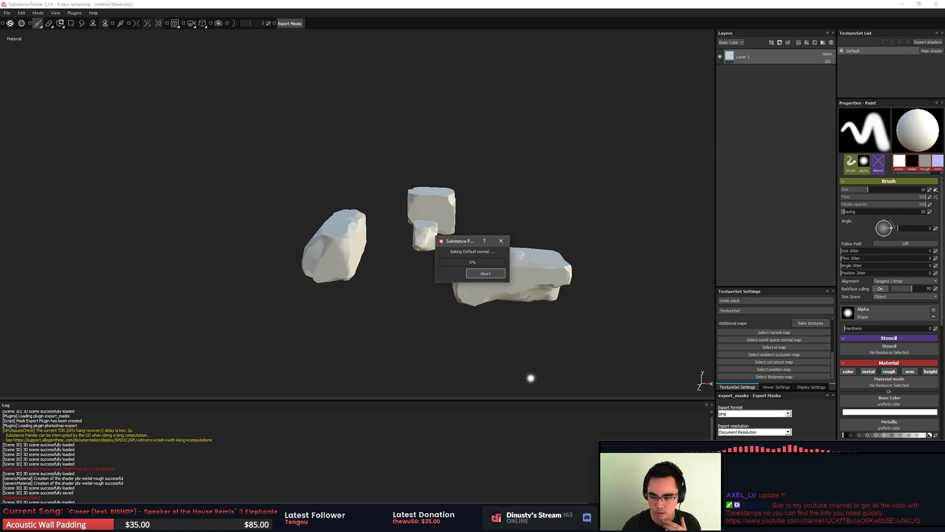
key("alt+Tab")
mouse_move(370, 138)
left_mouse_down()
mouse_move(475, 132)
mouse_move(944, 53)
left_mouse_up()
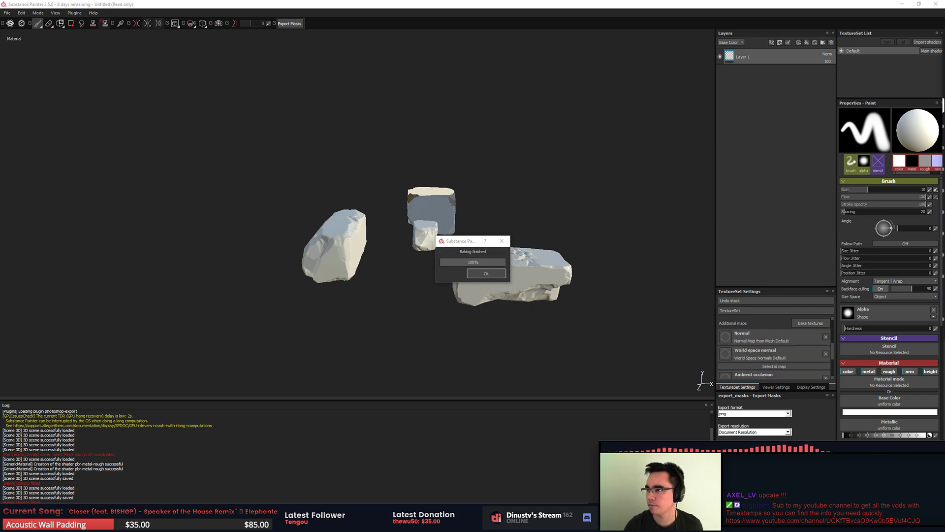
key("Return")
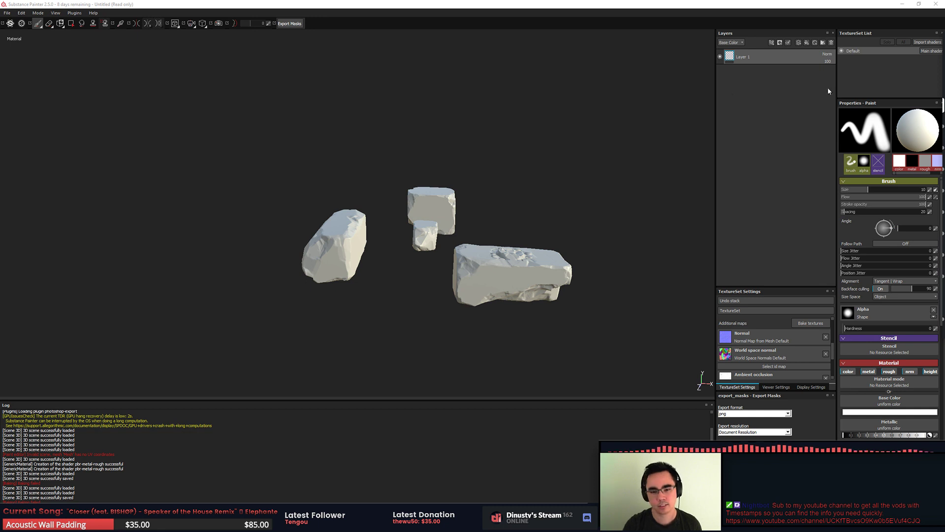
Step: Examine the baked detail on all four rocks from several angles
left_click(531, 154)
mouse_move(559, 185)
left_mouse_down("alt")
mouse_move(533, 202)
mouse_move(546, 224)
left_mouse_up("alt")
mouse_move(546, 224)
right_mouse_down("alt")
mouse_move(578, 214)
mouse_move(587, 245)
right_mouse_up("alt")
middle_click_drag(587, 245, 487, 236, "alt")
mouse_move(487, 236)
right_mouse_down("alt")
mouse_move(466, 205)
mouse_move(487, 224)
right_mouse_up("alt")
left_click_drag(487, 224, 318, 245, "alt")
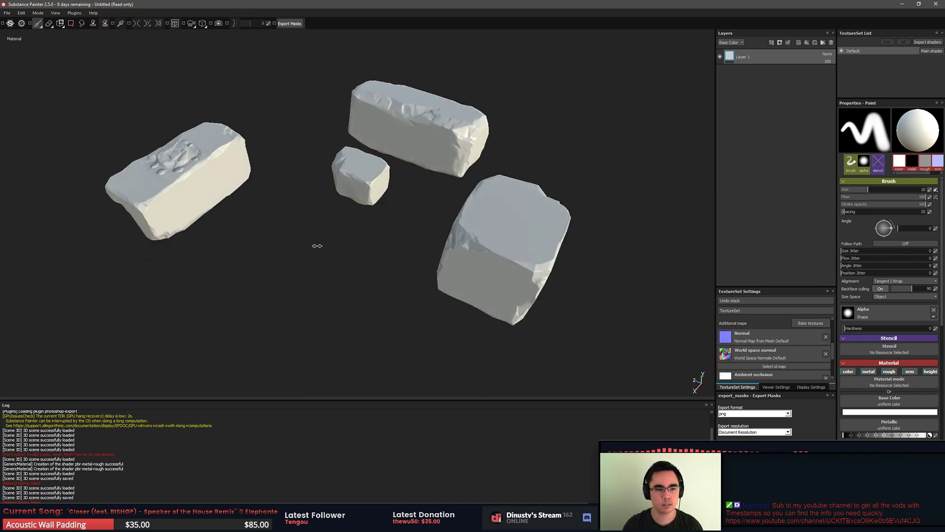
right_click_drag(317, 246, 306, 250, "shift")
left_click_drag(307, 250, 312, 251, "alt")
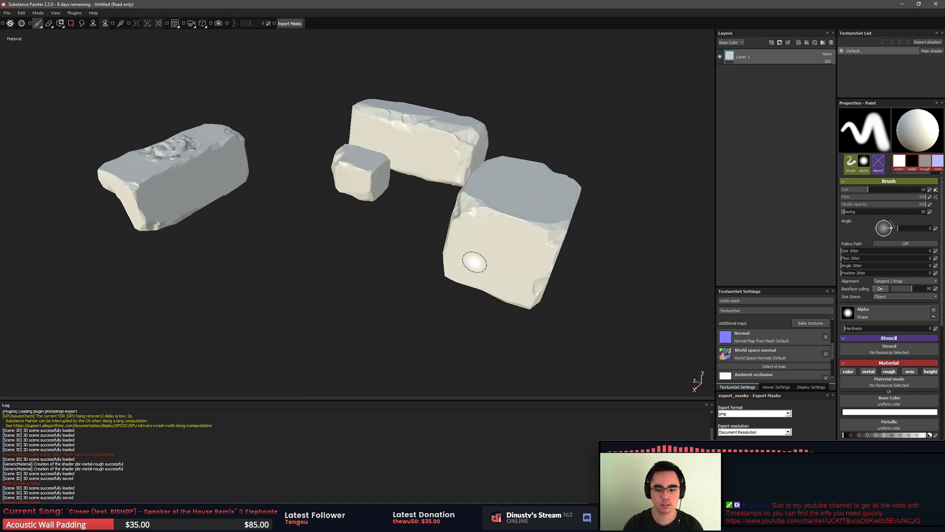
Step: Show the shelf's smart materials and filter them by "temple"
left_click(10, 507)
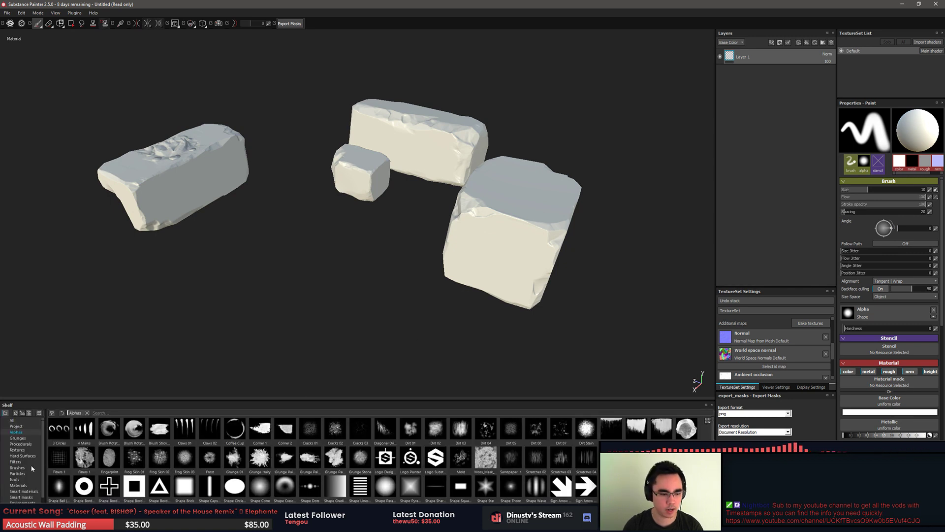
left_click(24, 491)
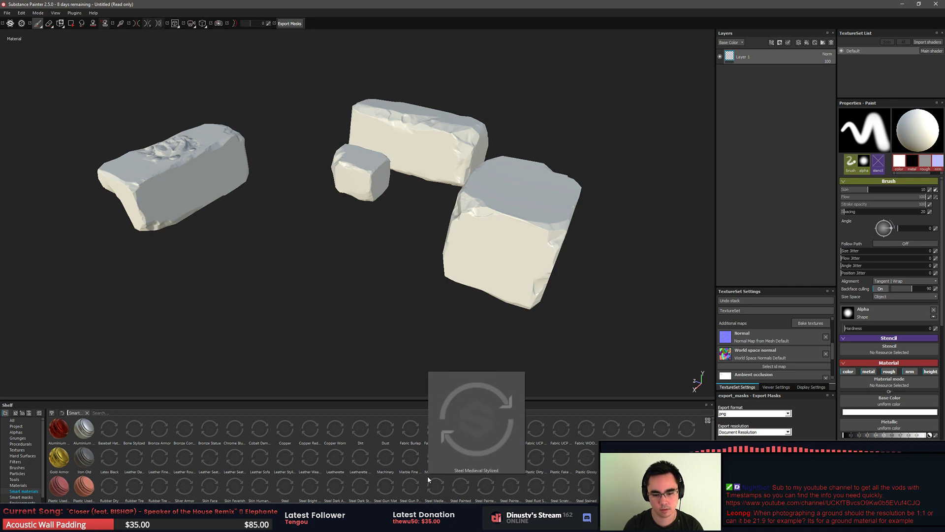
left_click(119, 413)
type("temple")
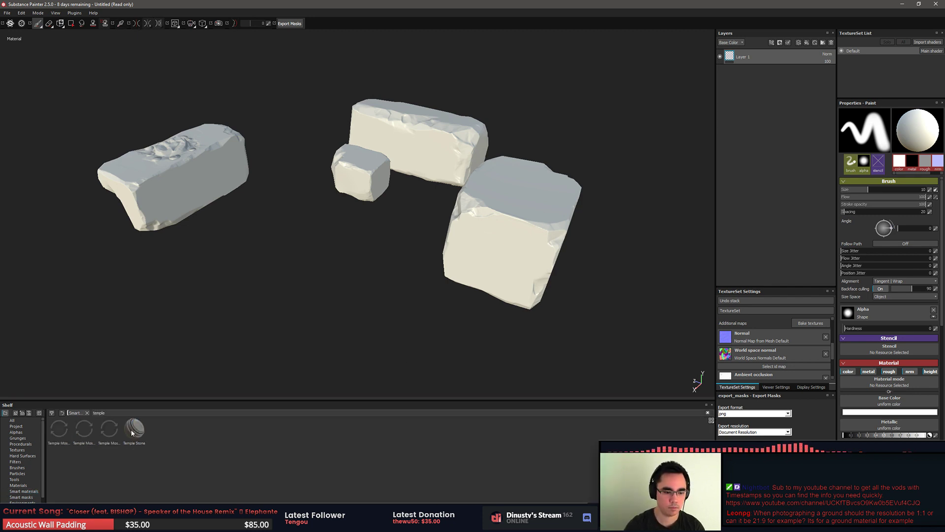
left_click(134, 433)
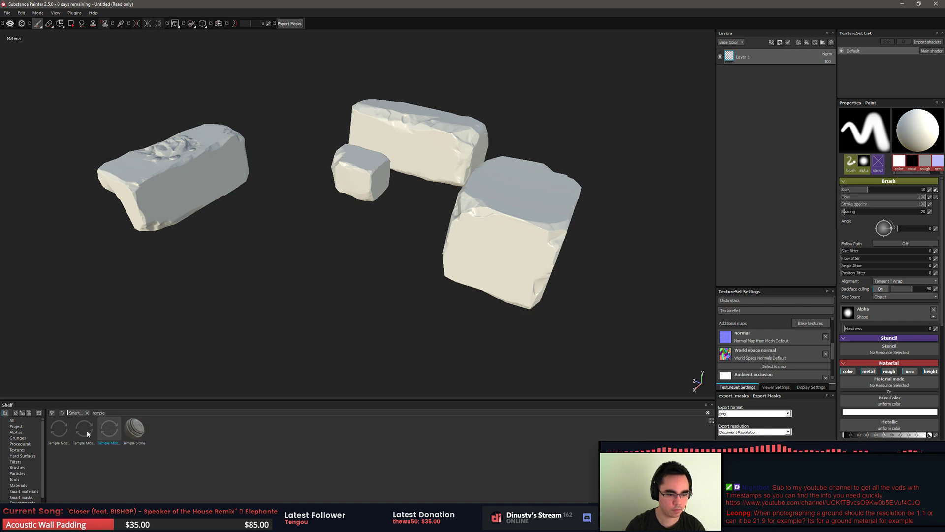
Step: Try the Temple Mossy Stone_1 smart material above Layer 1 and check it on the rocks
left_click_drag(84, 428, 798, 57)
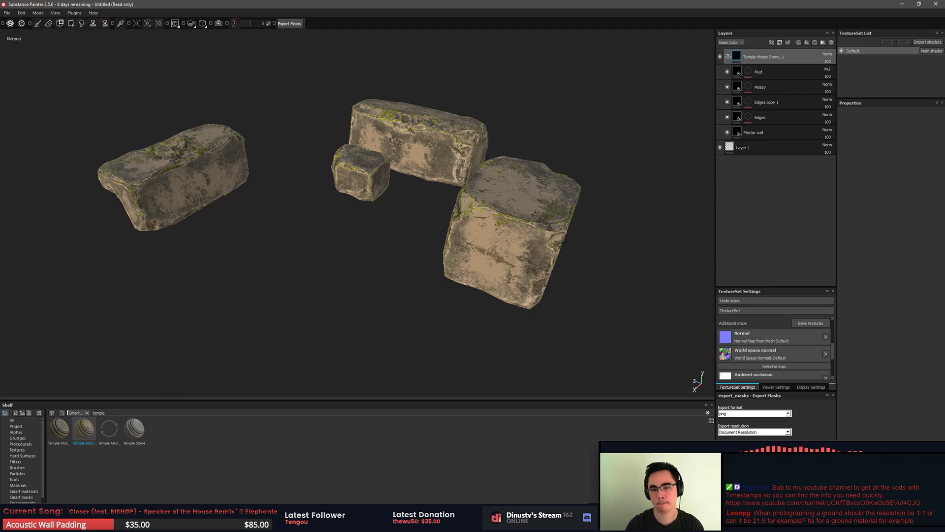
left_click_drag(551, 262, 375, 255, "alt")
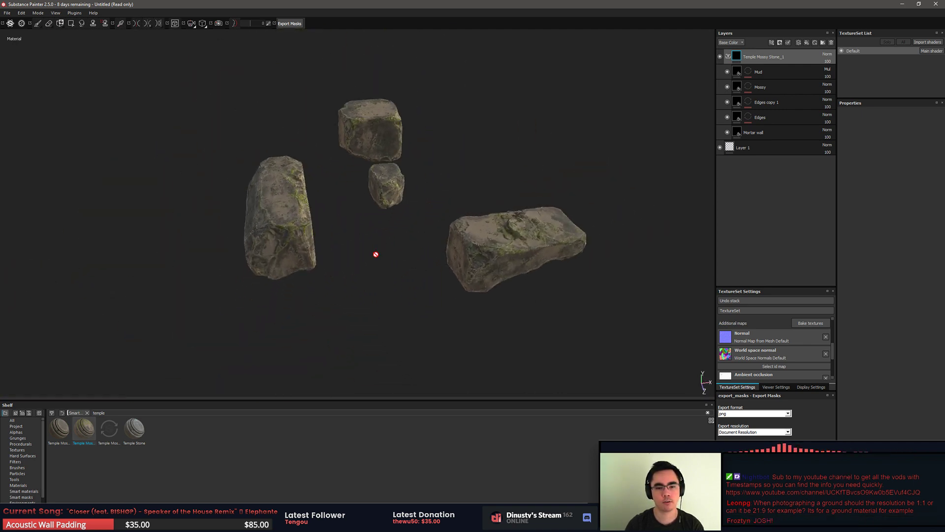
middle_click_drag(421, 249, 390, 266, "alt")
left_click_drag(390, 266, 396, 247, "alt")
right_click_drag(397, 247, 418, 276, "alt")
left_click_drag(419, 276, 450, 315, "alt")
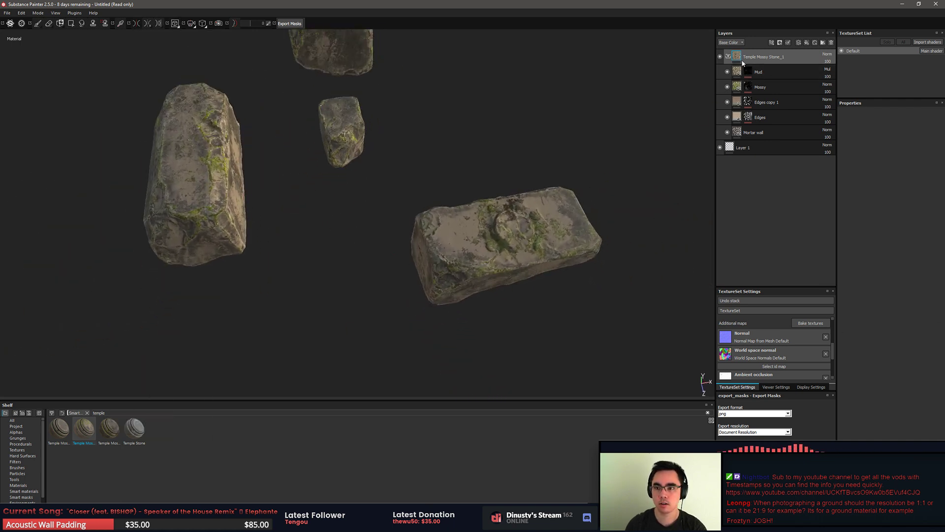
Step: Replace the Temple Mossy Stone_1 group with the Temple Mossy Stone_2 smart material and inspect the rocks from different sides
key("Delete")
left_click_drag(109, 427, 762, 60)
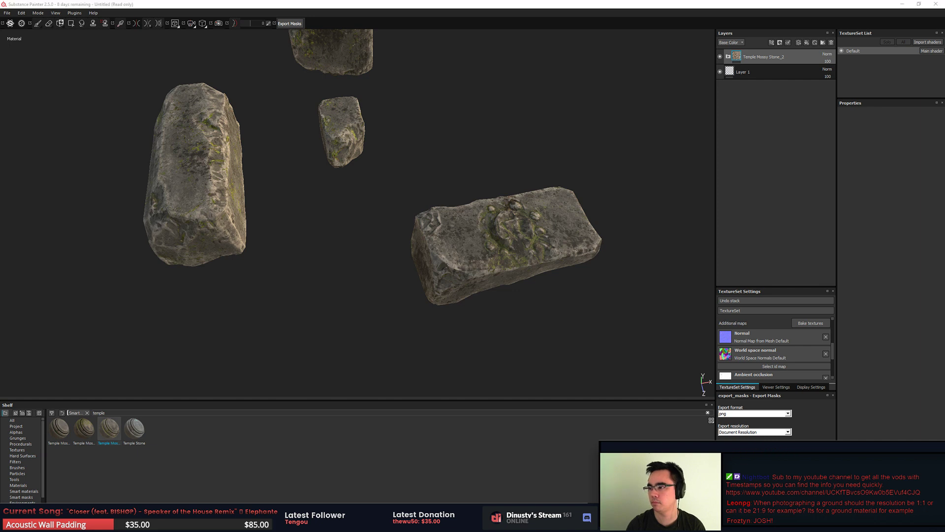
left_click_drag(480, 241, 497, 222, "alt")
right_click_drag(497, 222, 344, 232, "alt")
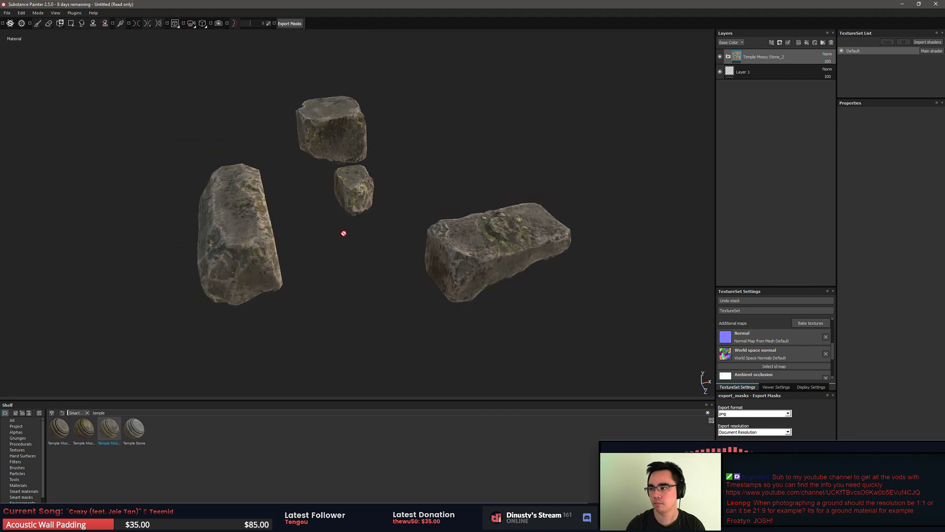
middle_click_drag(436, 236, 410, 245, "alt")
left_click_drag(410, 245, 443, 309, "alt")
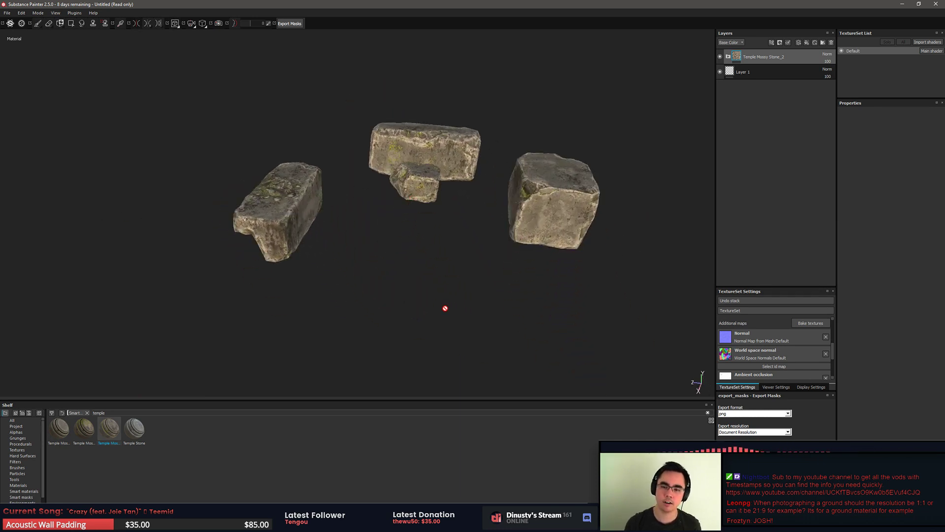